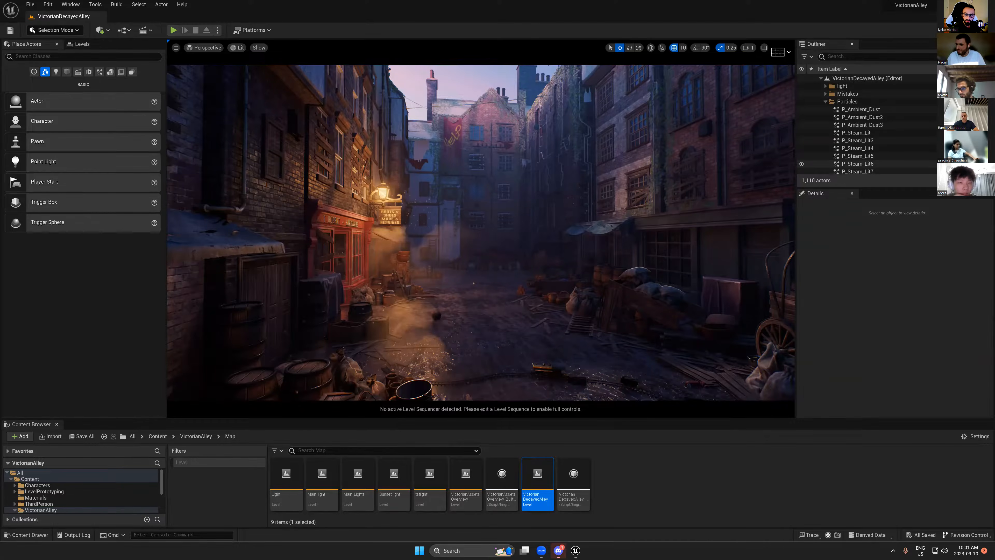
- Switch to Discord to review the exposure discussion in the general channel, and return to the Unreal Editor
{"action": "key", "text": "alt+Tab"}
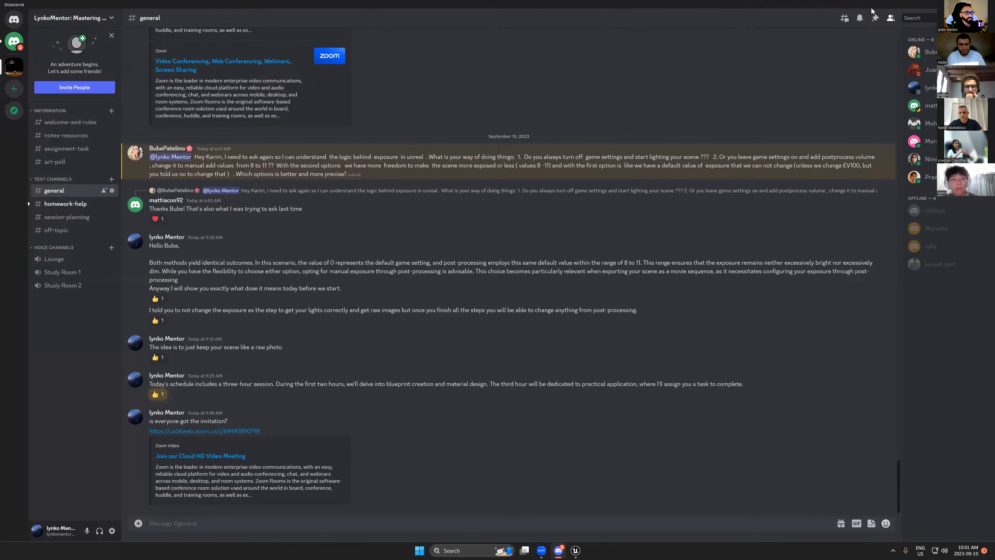
{"action": "key", "text": "alt+Tab"}
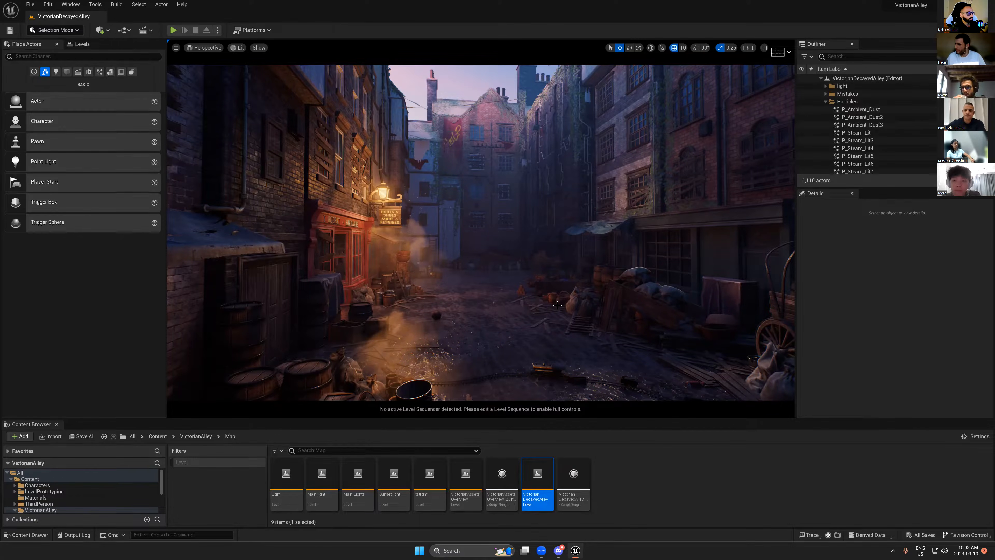
- Move the hanging streetlight beside the red shop out into the alley, to an X location of about -118, and hide the scene icons
{"action": "right_click_drag", "start_coordinate": [553, 296], "coordinate": [595, 308]}
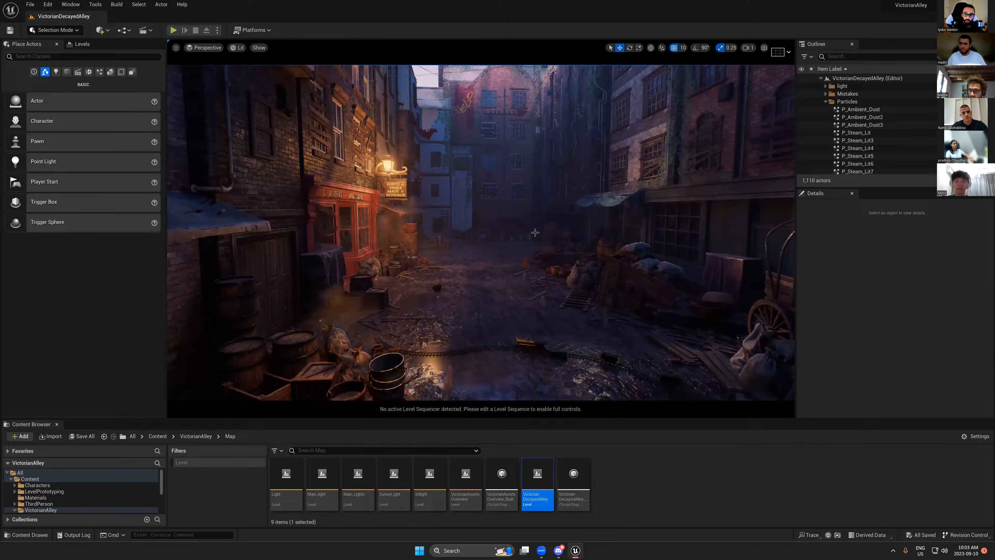
{"action": "left_click", "coordinate": [387, 157]}
{"action": "key", "text": "g"}
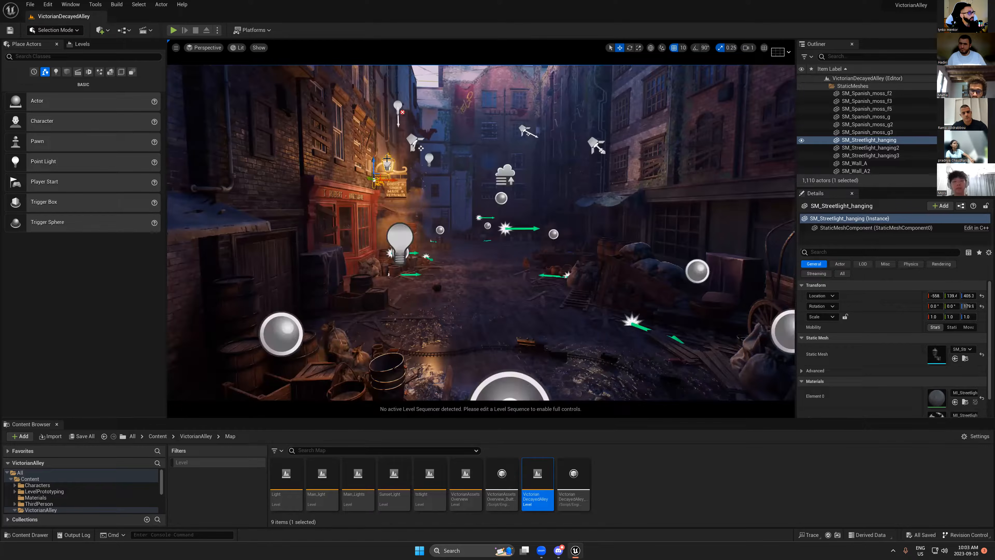
{"action": "left_click_drag", "start_coordinate": [387, 179], "coordinate": [462, 179]}
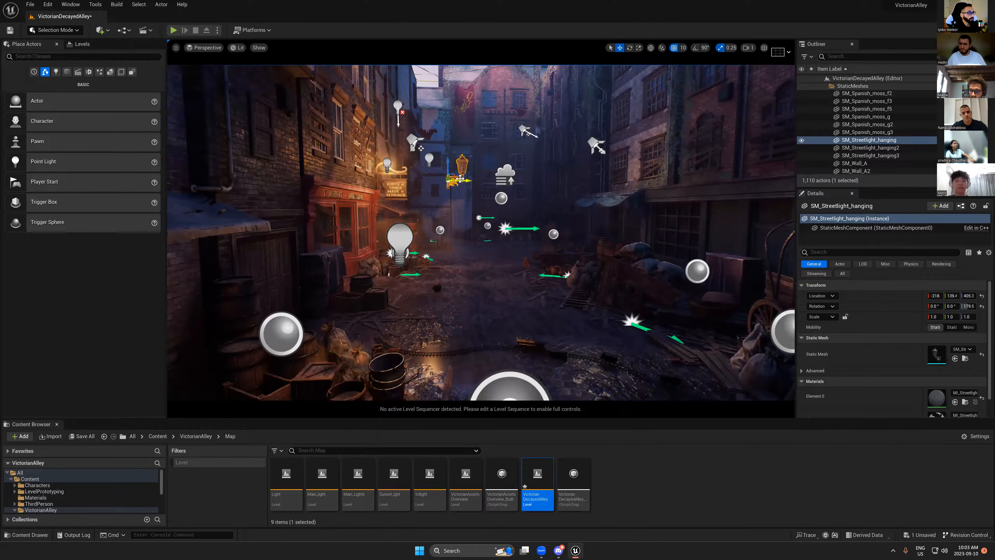
{"action": "key", "text": "ctrl+z"}
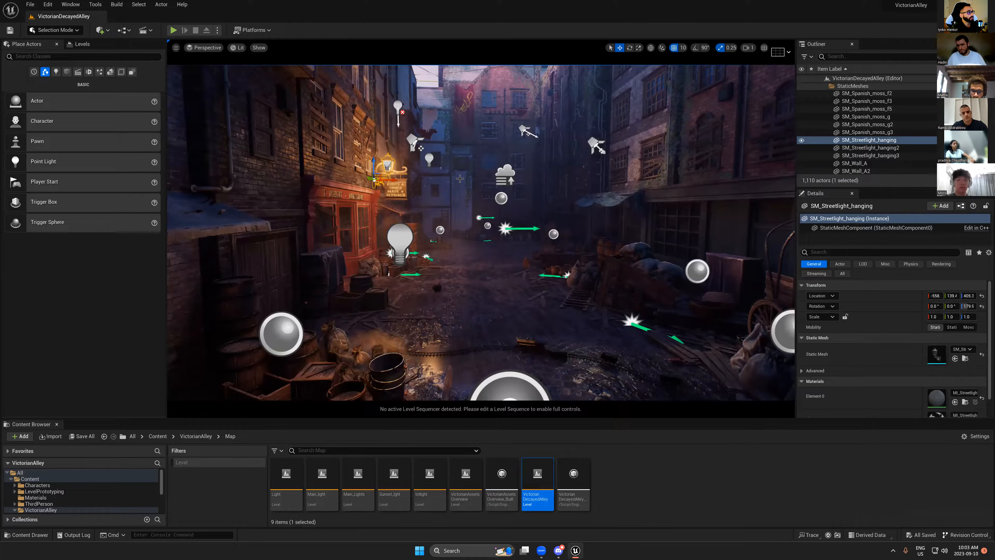
{"action": "left_click_drag", "start_coordinate": [393, 180], "coordinate": [537, 177]}
{"action": "key", "text": "f"}
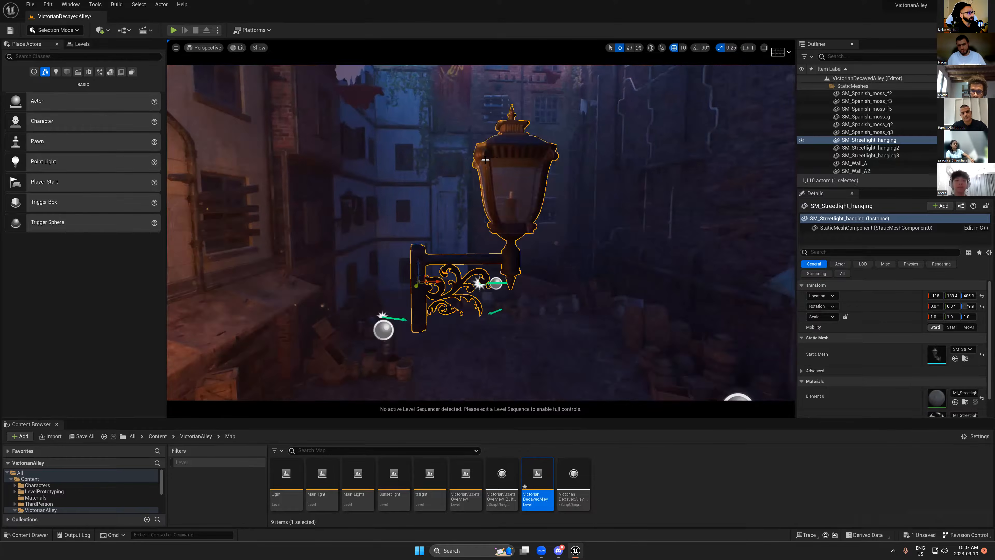
{"action": "left_click_drag", "start_coordinate": [608, 176], "coordinate": [580, 176], "text": "alt"}
{"action": "key", "text": "g"}
{"action": "key", "text": "g"}
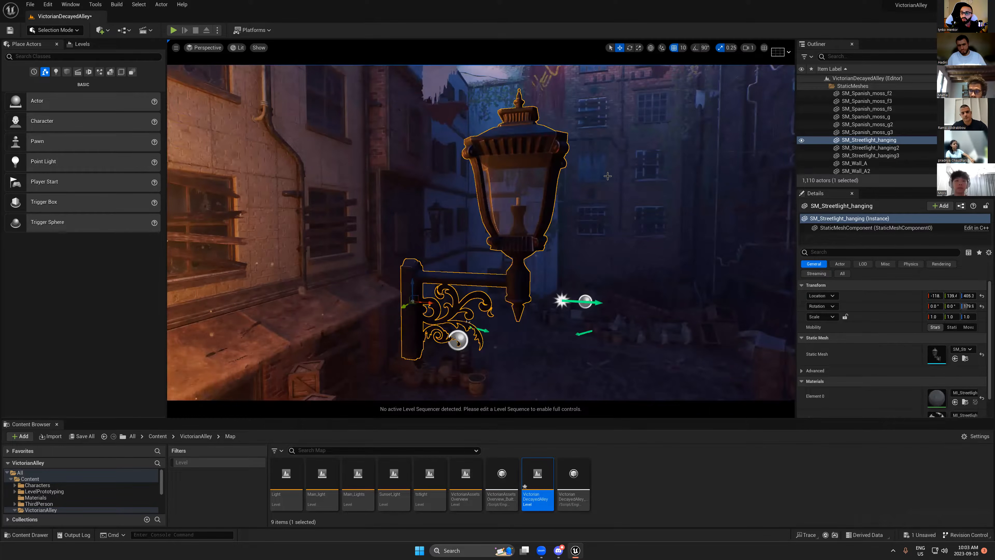
{"action": "key", "text": "g"}
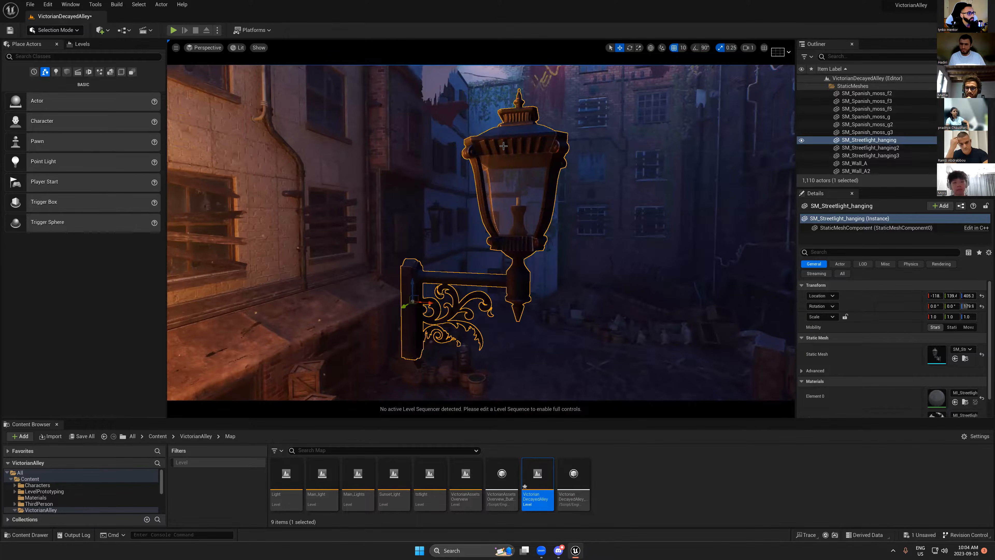
{"action": "scroll", "coordinate": [495, 143], "scroll_direction": "down", "scroll_amount": 5}
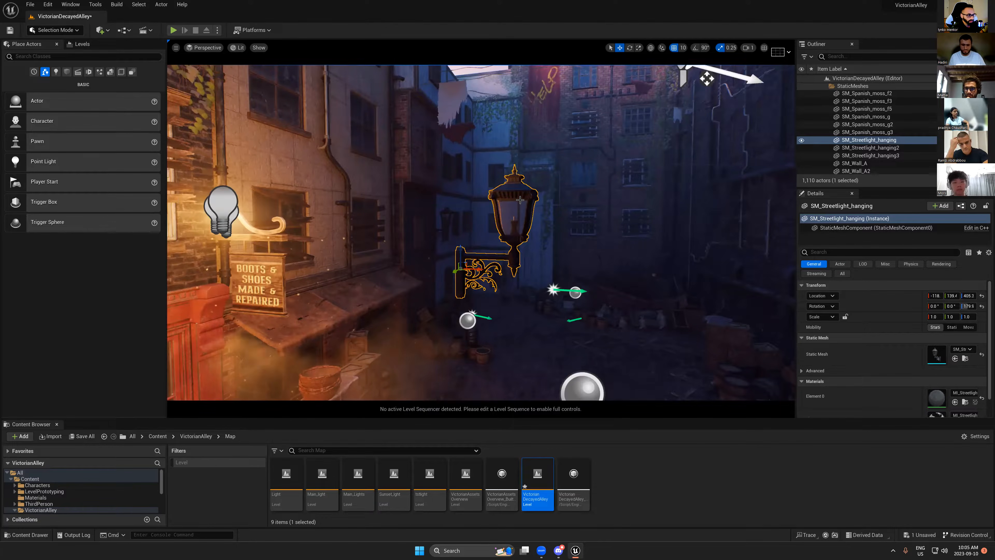
{"action": "key", "text": "g"}
- Locate the selected streetlight's static mesh in the Meshes folder and enlarge the content browser
{"action": "left_click_drag", "start_coordinate": [240, 419], "coordinate": [228, 410]}
{"action": "left_click", "coordinate": [196, 428]}
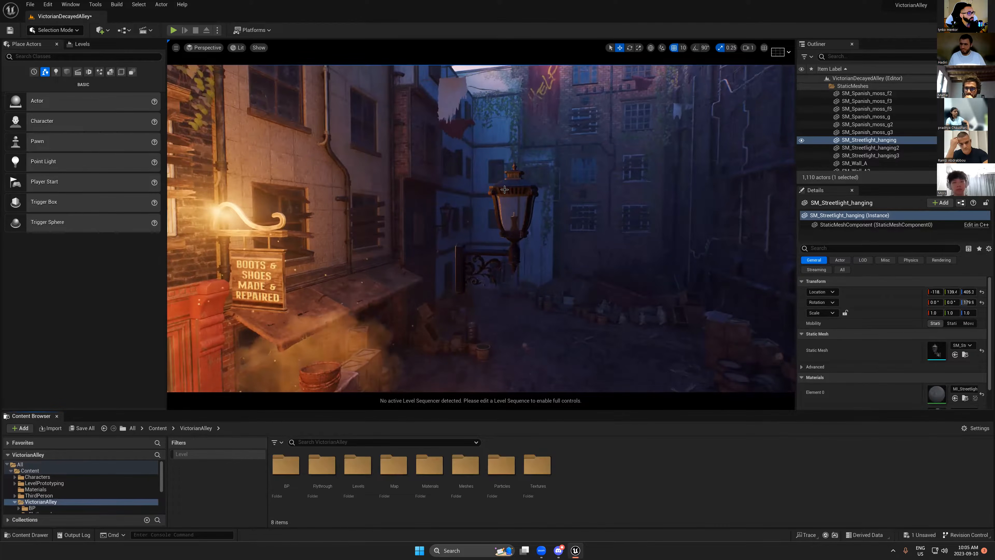
{"action": "key", "text": "g"}
{"action": "left_click", "coordinate": [965, 354]}
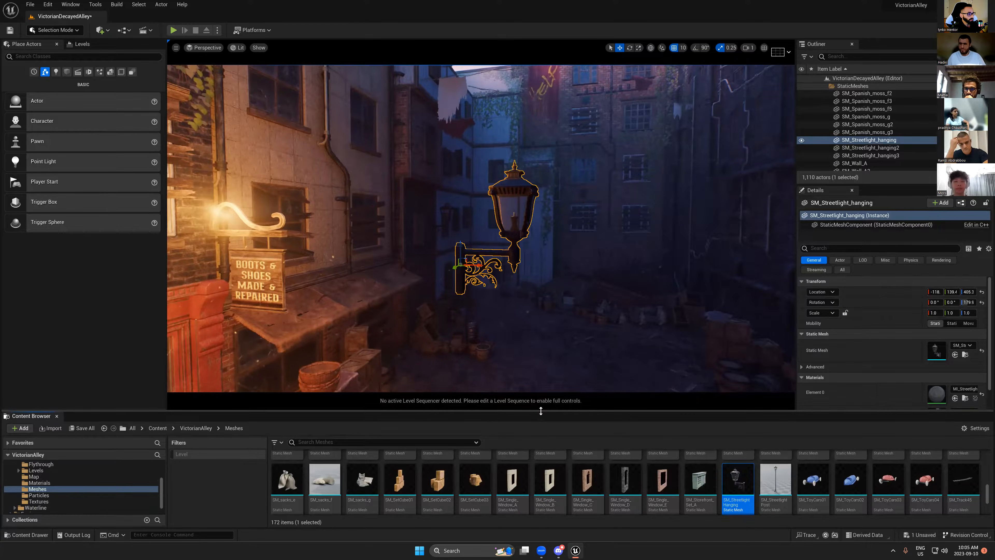
{"action": "left_click_drag", "start_coordinate": [542, 411], "coordinate": [543, 313]}
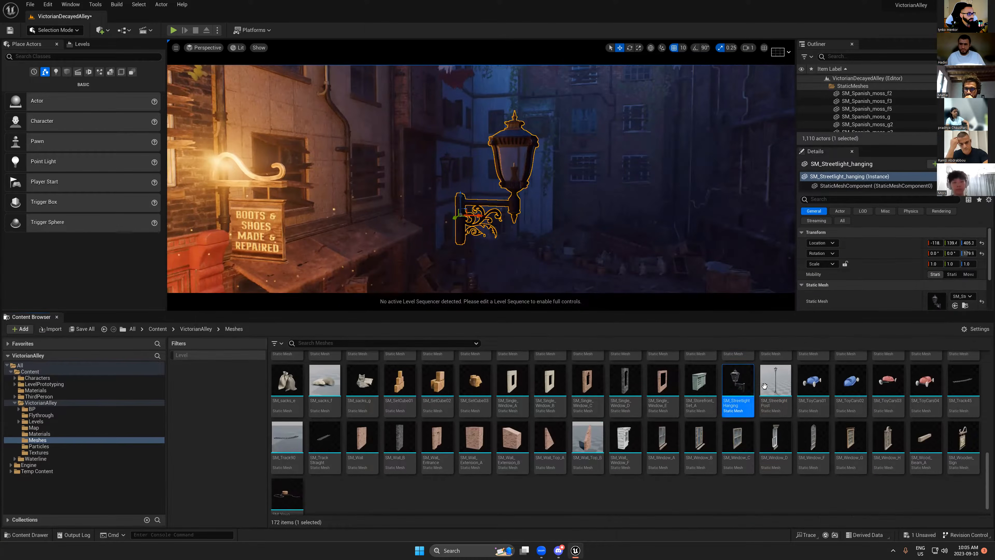
- Inspect the SM_StreetlightHanging mesh in its own editor, minimize that window and return to the VictorianAlley folder
{"action": "left_click", "coordinate": [775, 380]}
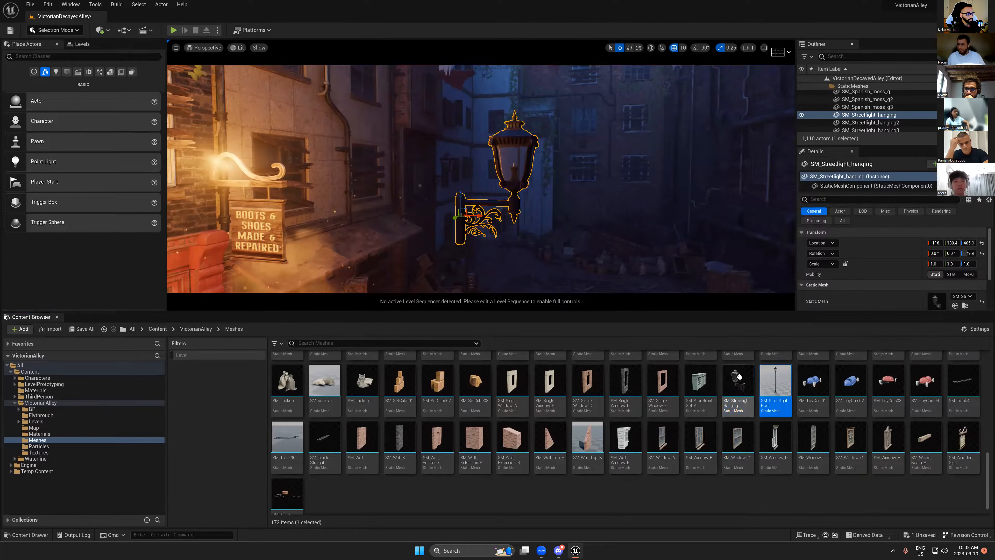
{"action": "left_click", "coordinate": [733, 378]}
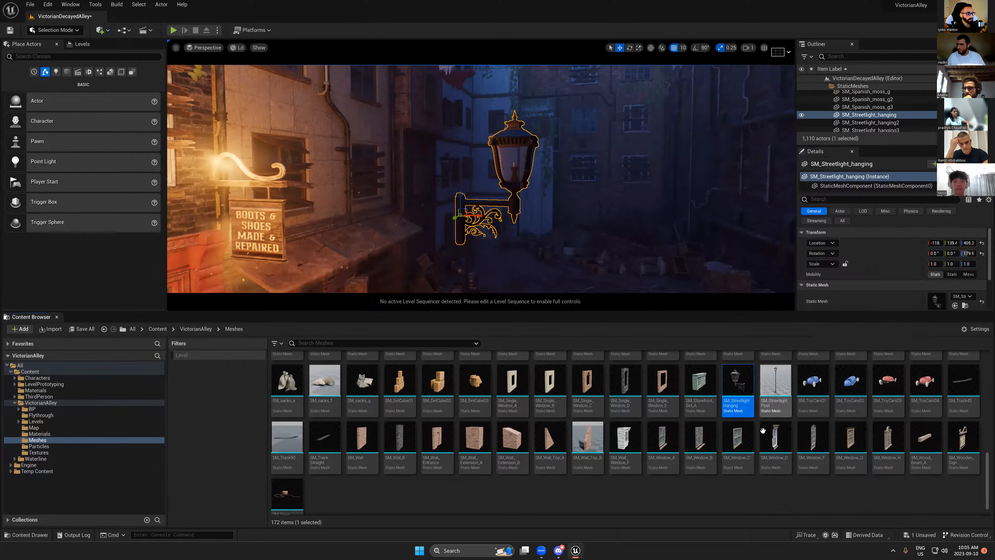
{"action": "double_click", "coordinate": [733, 378]}
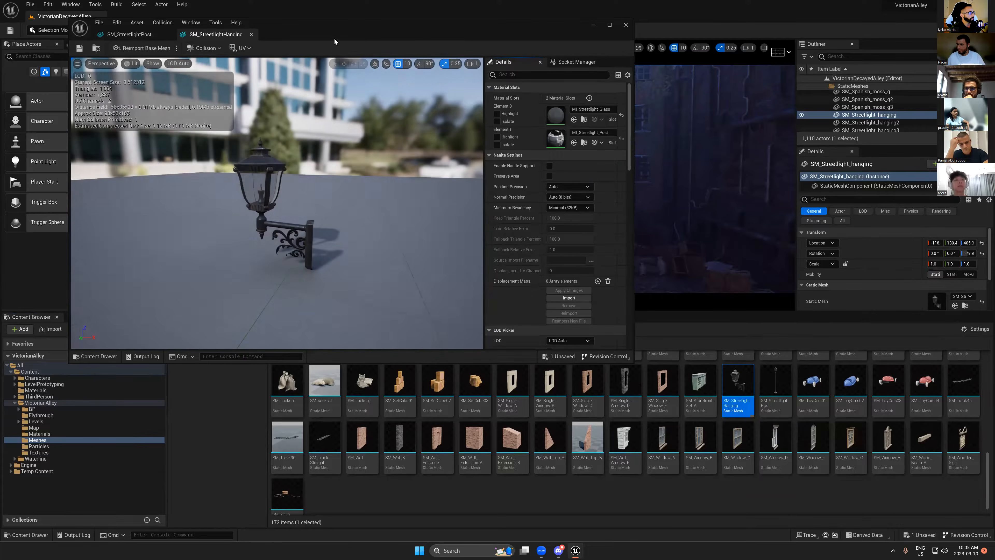
{"action": "left_click", "coordinate": [593, 26]}
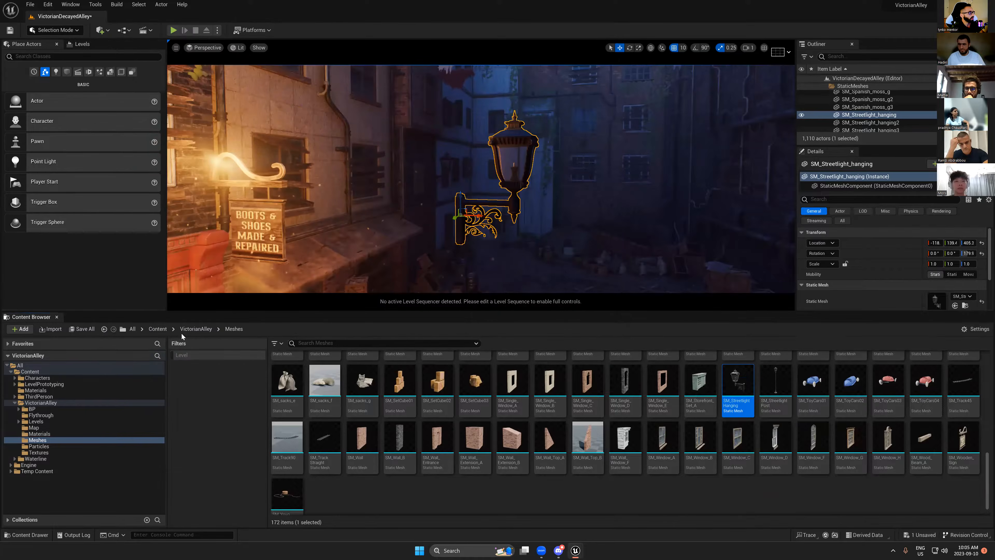
{"action": "left_click", "coordinate": [196, 328]}
{"action": "right_click", "coordinate": [584, 386]}
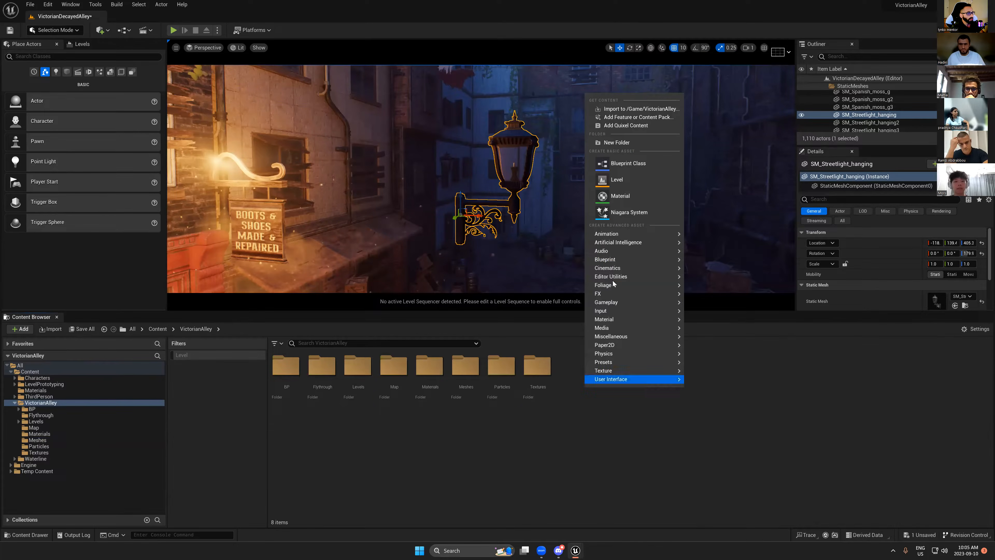
{"action": "left_click", "coordinate": [627, 142]}
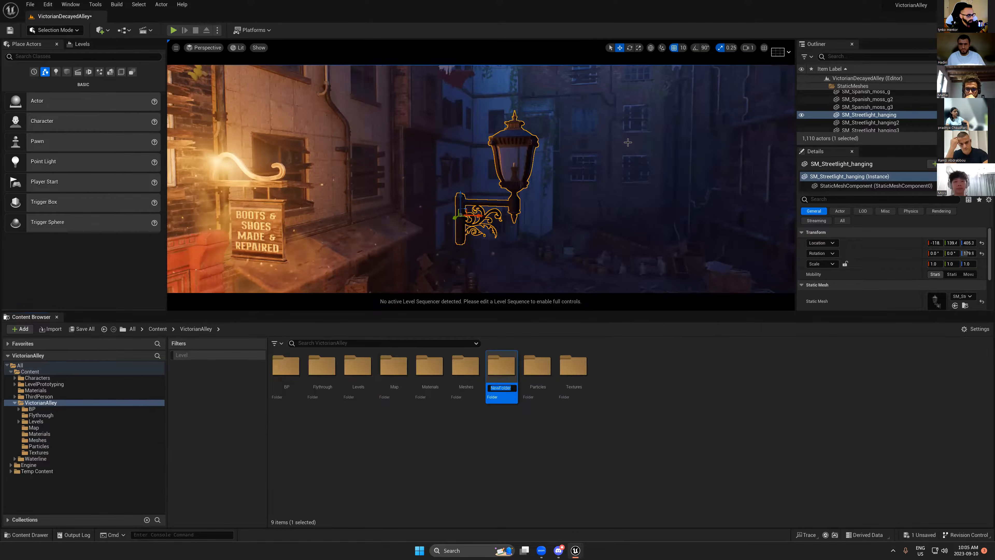
{"action": "type", "text": "BP"}
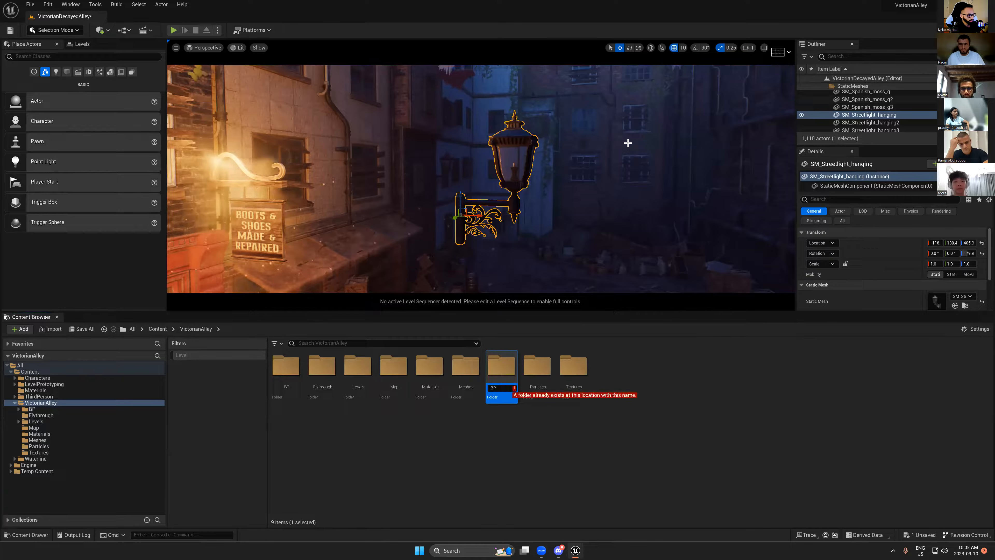
{"action": "key", "text": "Escape"}
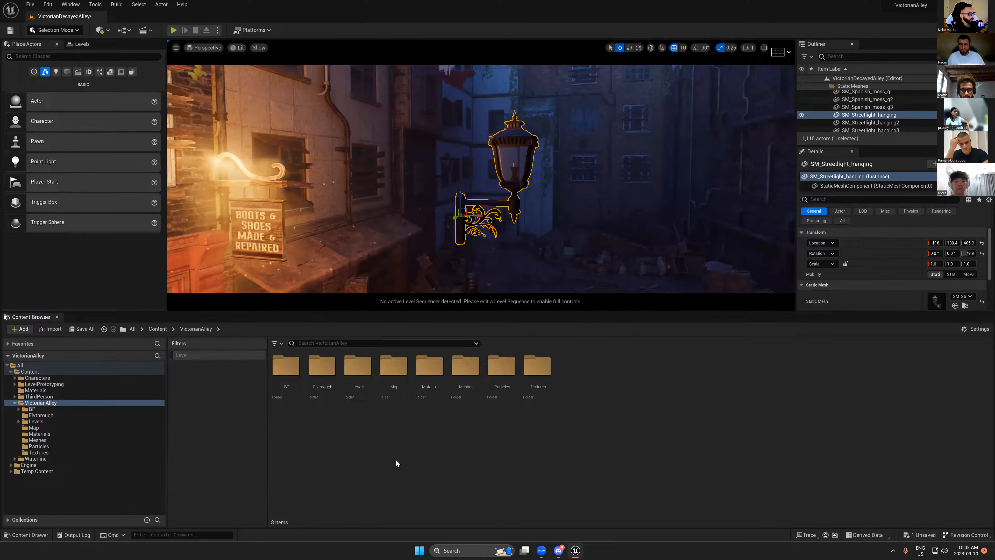
- Create a folder named Blueprint inside VictorianAlley and open it
{"action": "right_click", "coordinate": [607, 375]}
{"action": "left_click", "coordinate": [642, 131]}
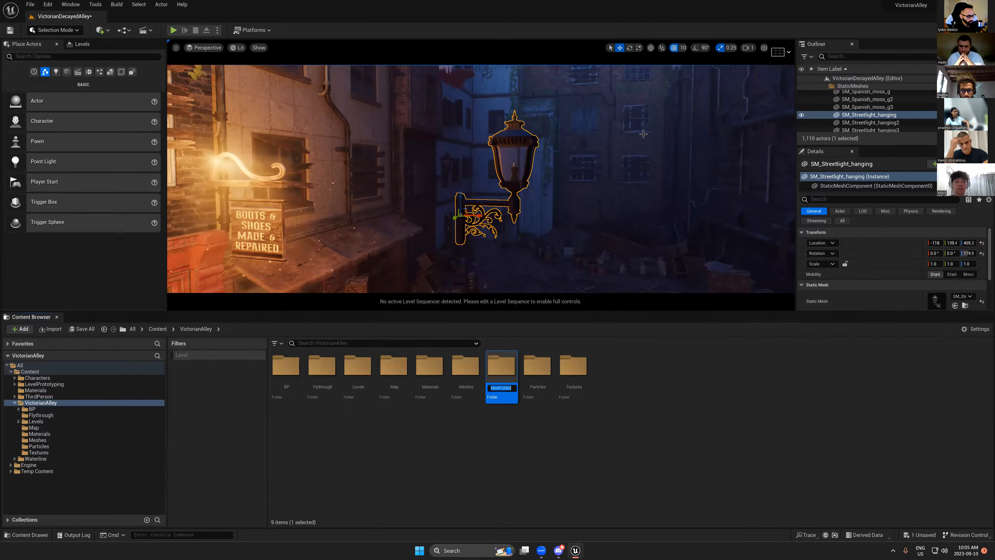
{"action": "type", "text": "Bluep"}
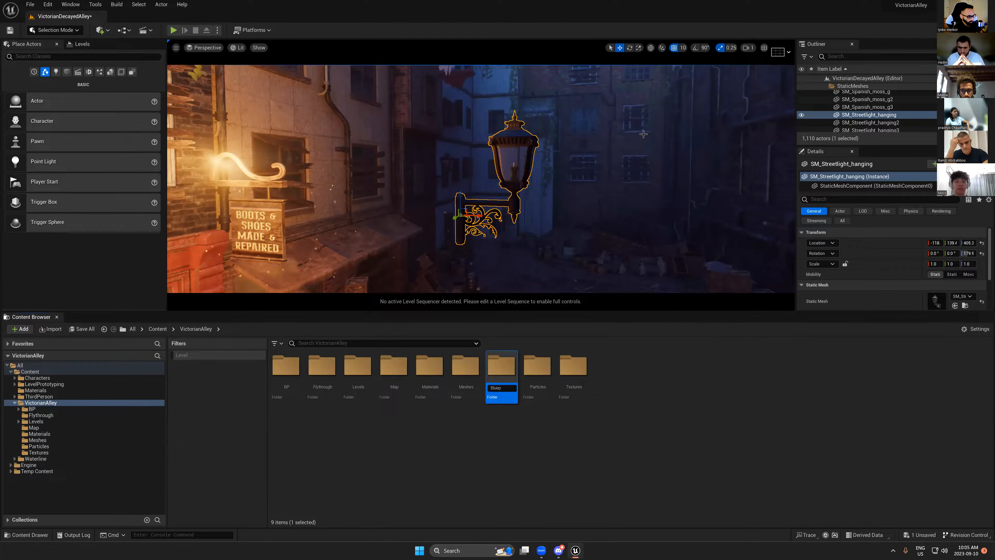
{"action": "type", "text": "rint"}
{"action": "key", "text": "Return"}
{"action": "double_click", "coordinate": [286, 368]}
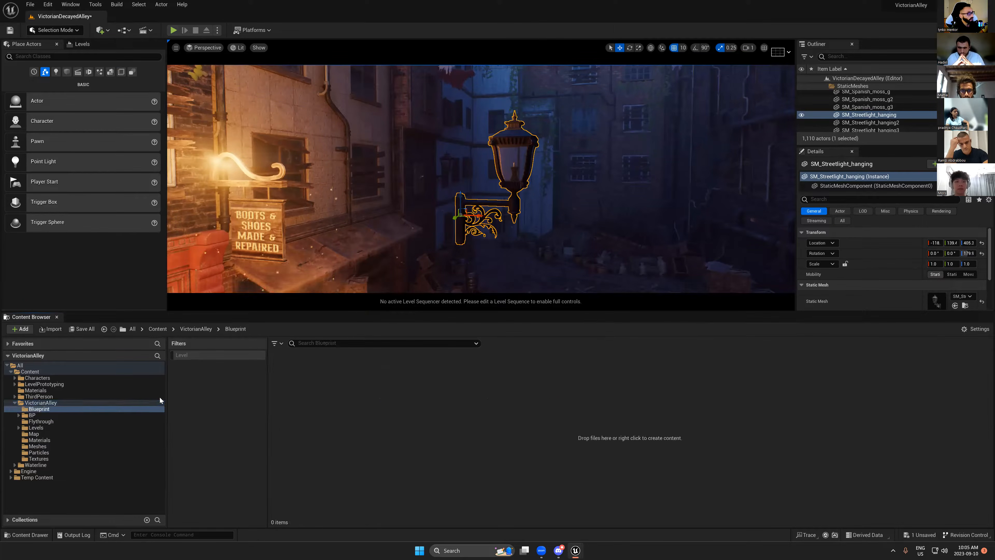
- Create a subfolder named Light_Props inside the Blueprint folder and open it
{"action": "right_click", "coordinate": [335, 397]}
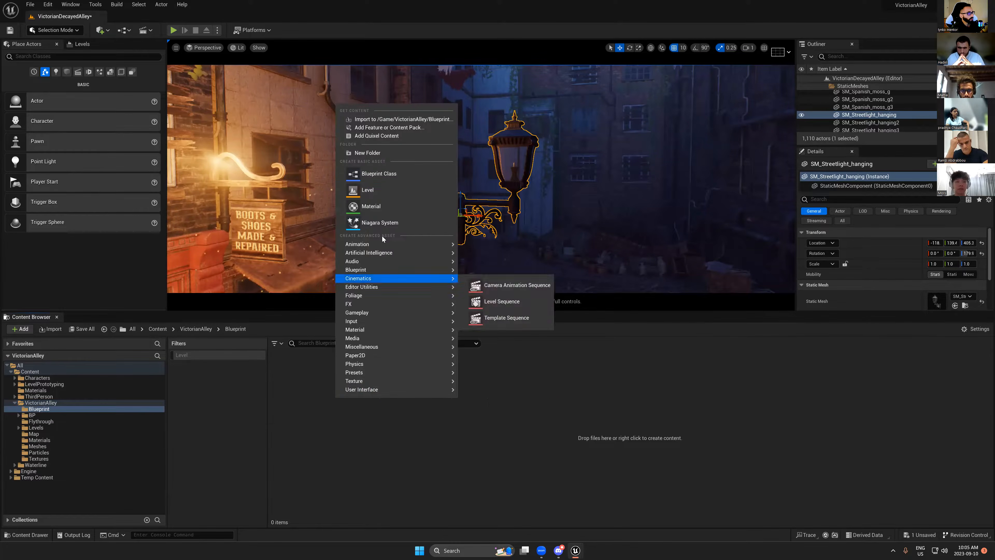
{"action": "left_click", "coordinate": [373, 152]}
{"action": "type", "text": "Light"}
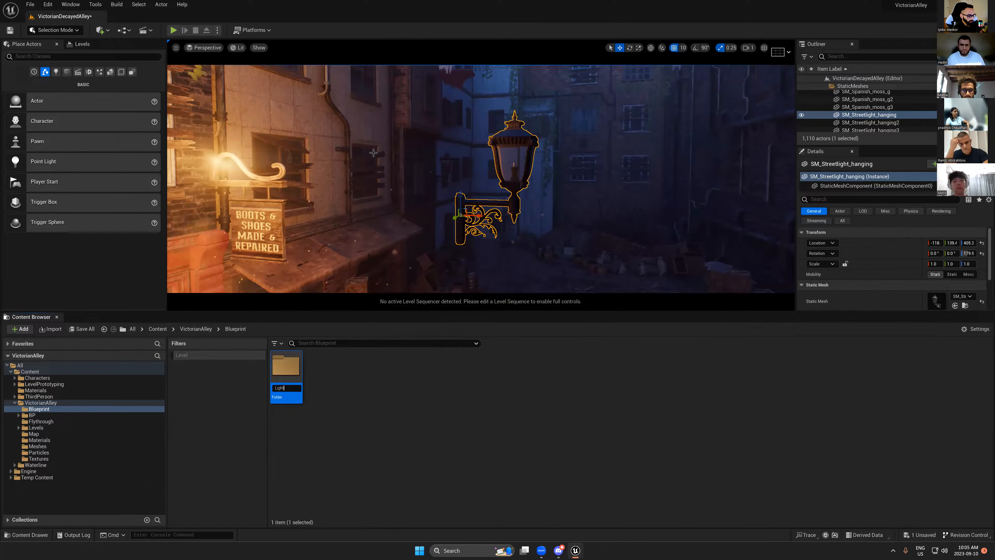
{"action": "type", "text": "_Props"}
{"action": "key", "text": "Return"}
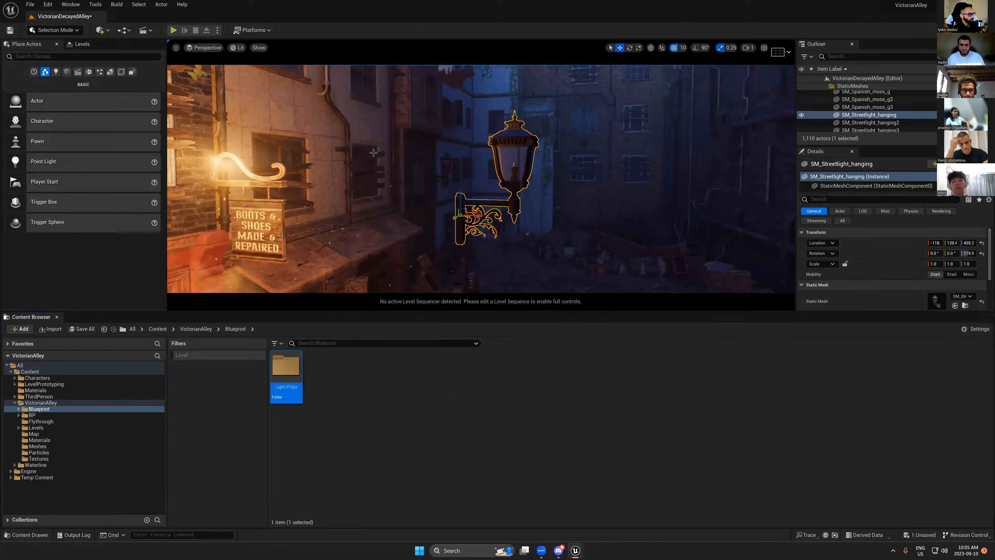
{"action": "key", "text": "Return"}
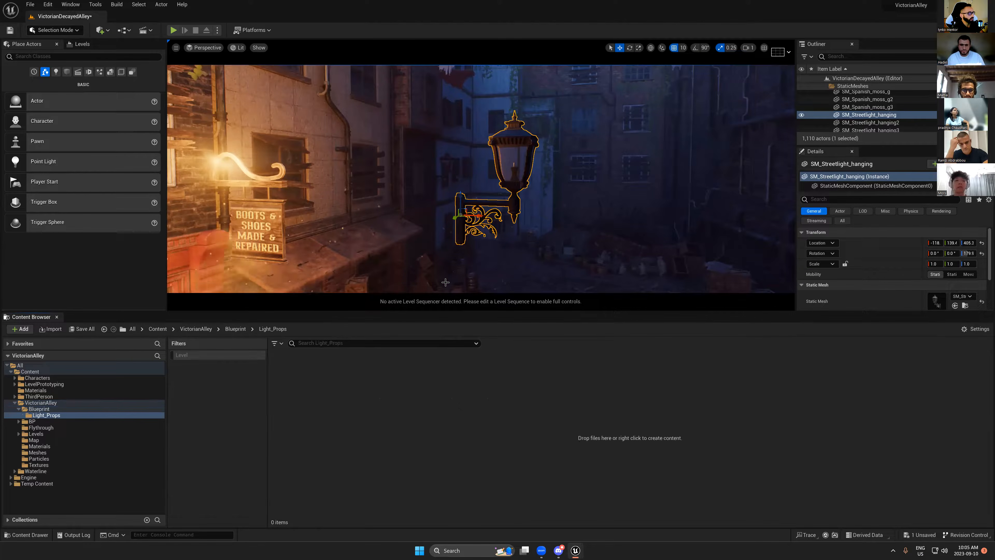
- Create a Blueprint Class with Actor as its parent class in the Light_Props folder
{"action": "right_click", "coordinate": [333, 408]}
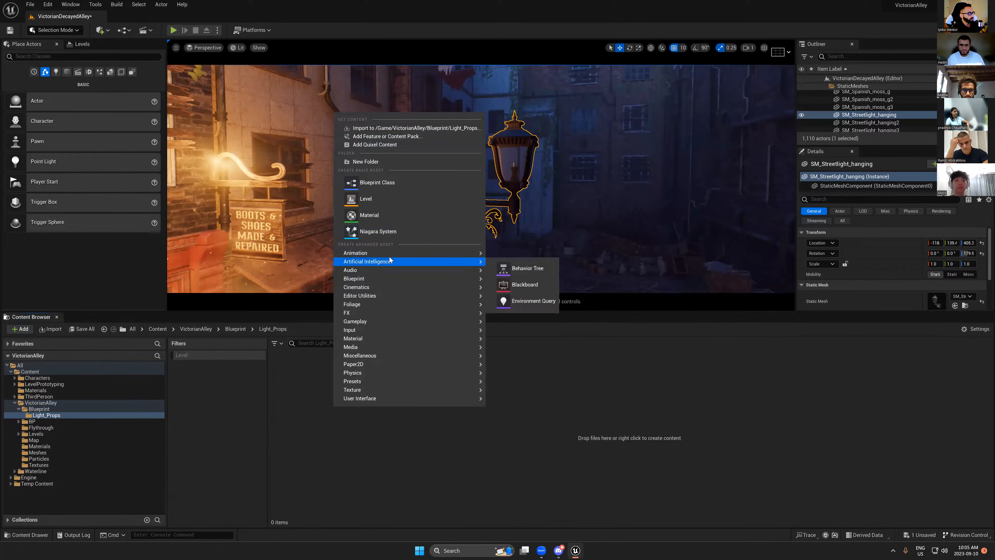
{"action": "left_click", "coordinate": [368, 184]}
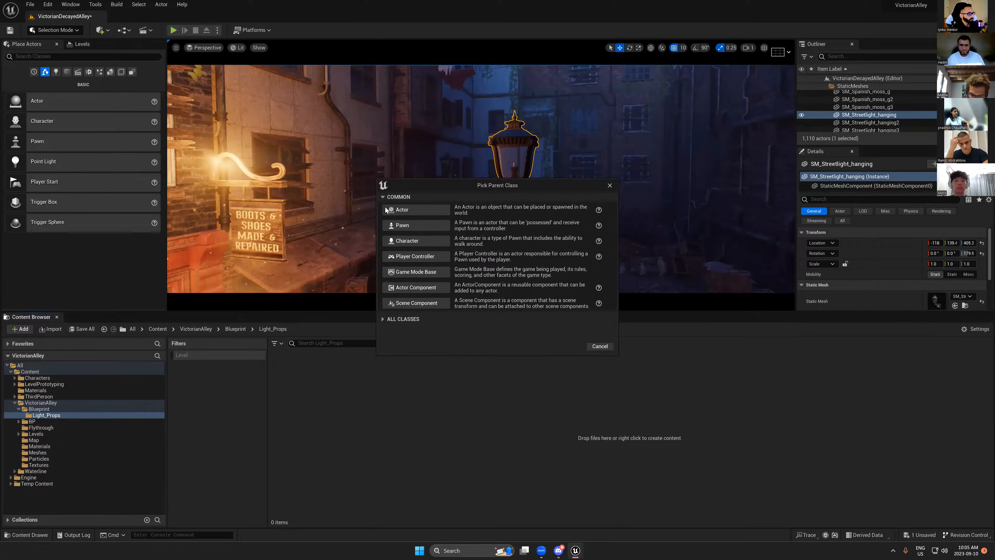
{"action": "left_click", "coordinate": [408, 211]}
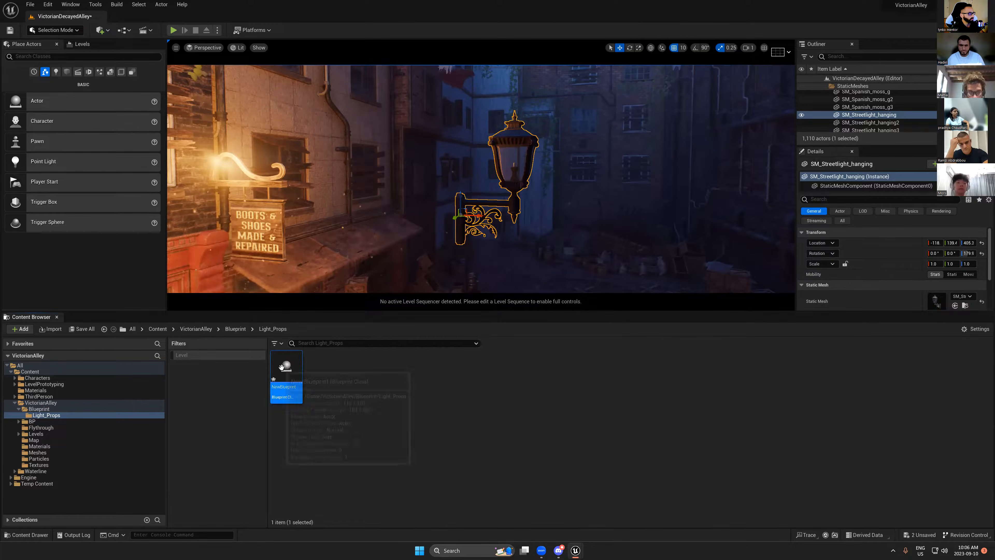
- Rename the new Blueprint in Light_Props to SM_Streetlight_hanging_BP, reusing the name of the selected streetlight actor
{"action": "left_click", "coordinate": [520, 137]}
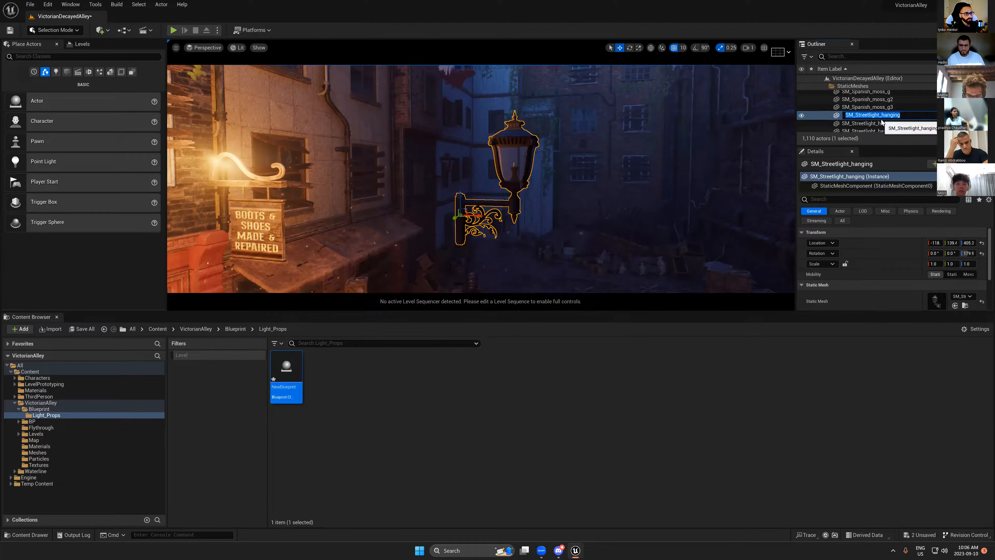
{"action": "left_click", "coordinate": [874, 115]}
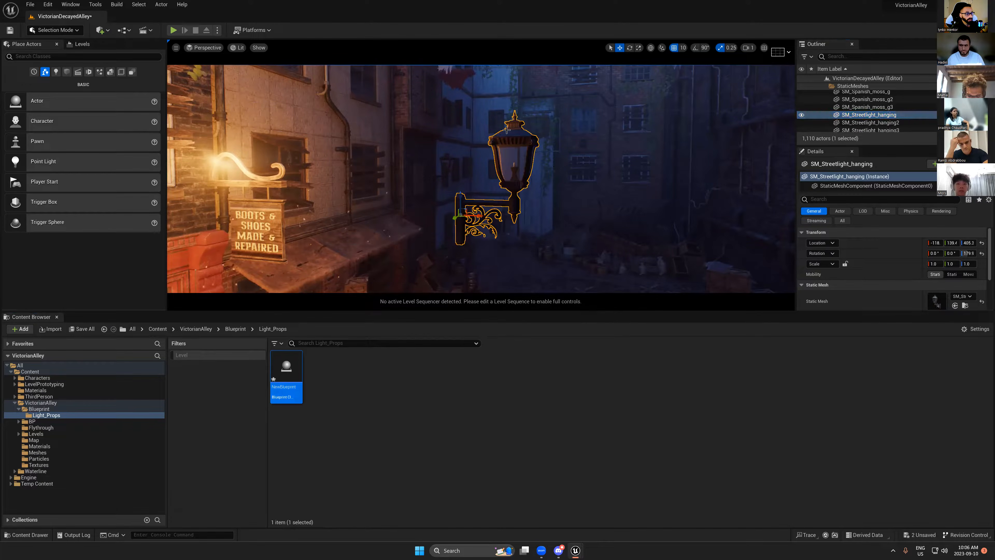
{"action": "mouse_move", "coordinate": [287, 366]}
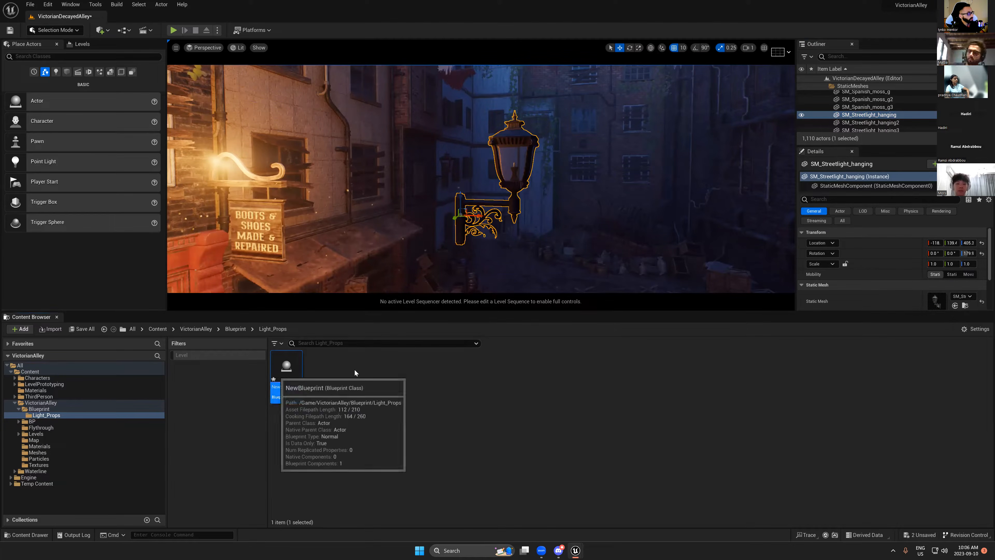
{"action": "key", "text": "F2"}
{"action": "type", "text": "SM_Streetlight_hanging"}
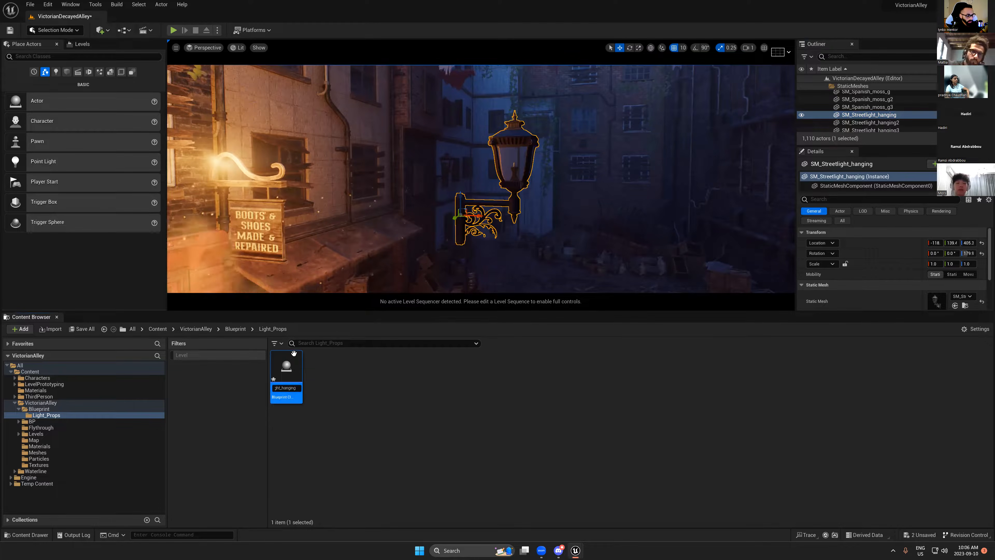
{"action": "type", "text": "_BP"}
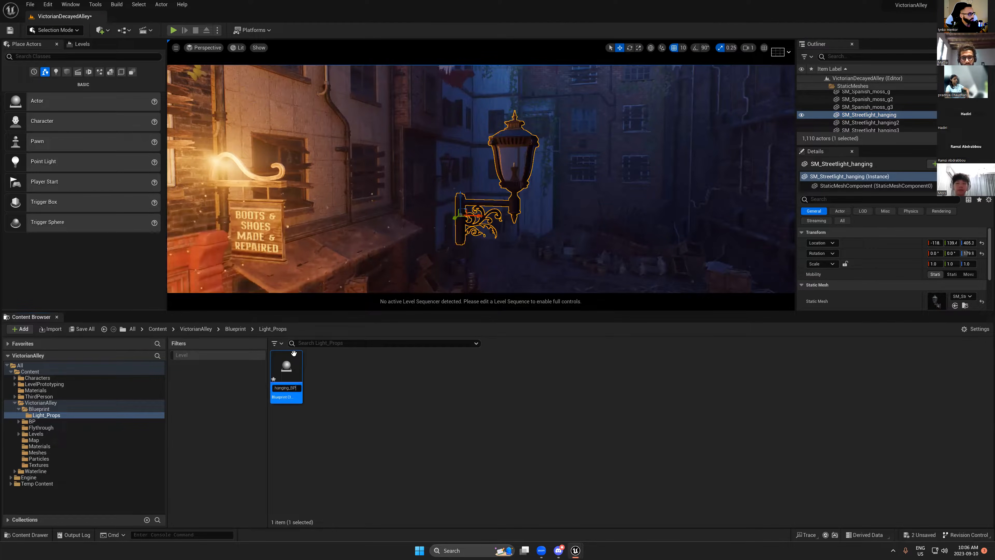
{"action": "key", "text": "Return"}
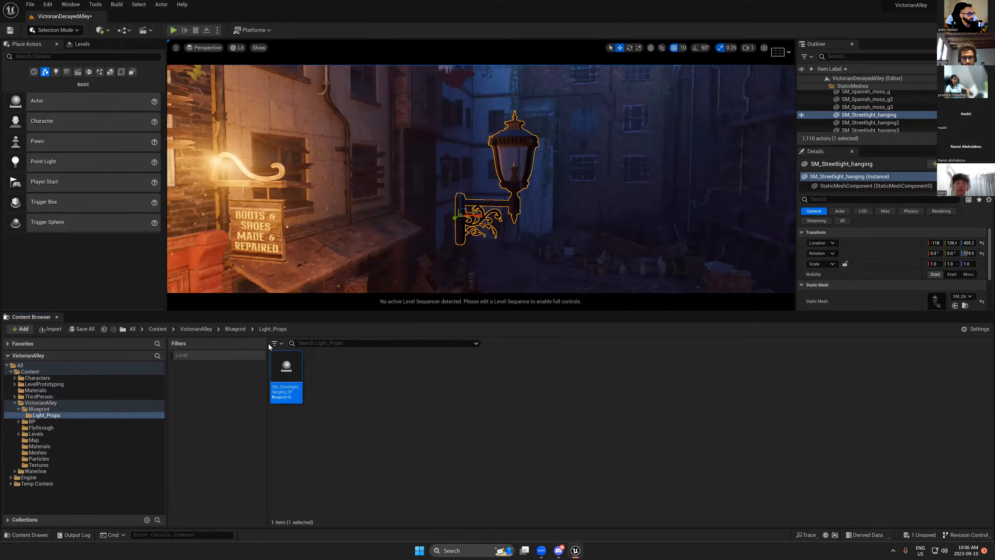
- Open SM_Streetlight_hanging_BP, locate the SM_StreetlightHanging mesh in the Meshes folder and add it to the Blueprint's components
{"action": "double_click", "coordinate": [291, 376]}
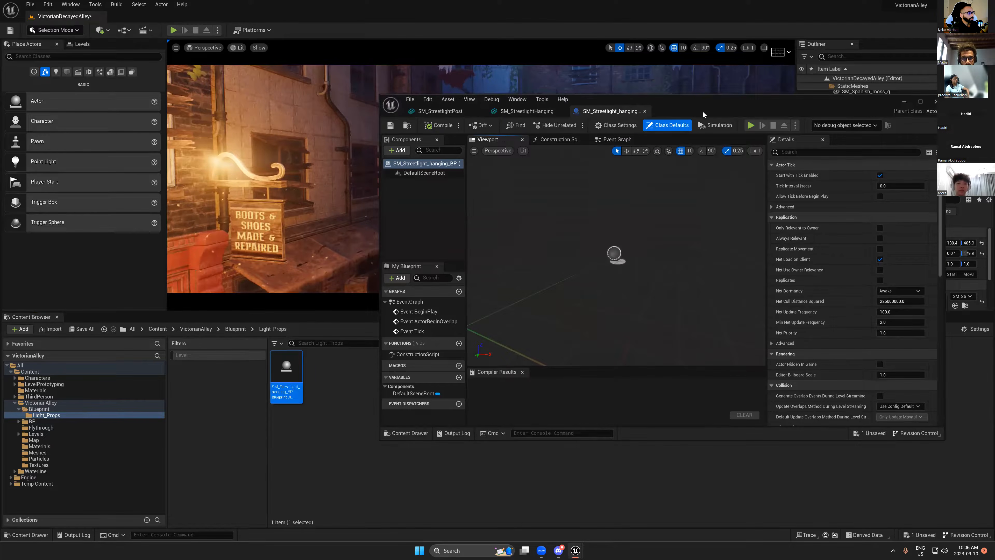
{"action": "left_click", "coordinate": [536, 240]}
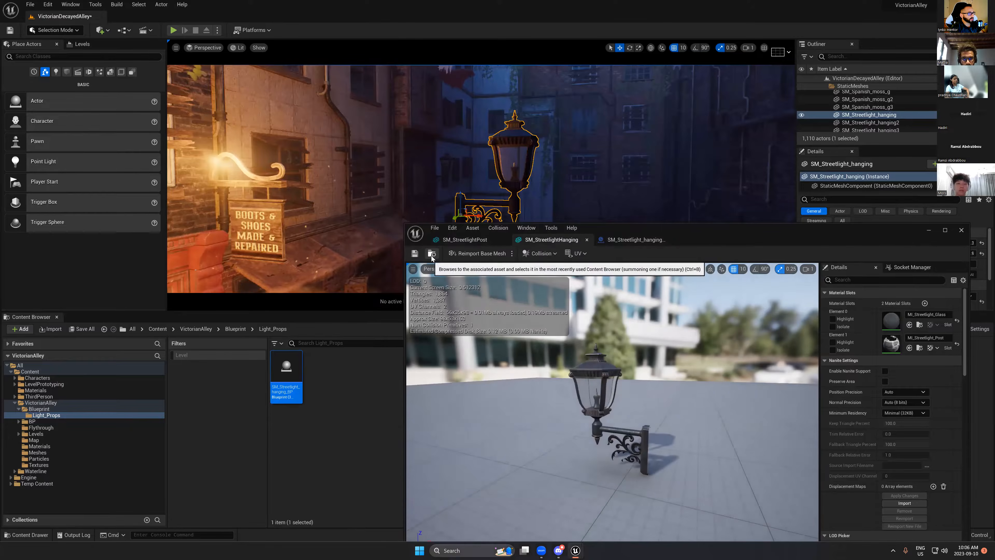
{"action": "left_click", "coordinate": [432, 254]}
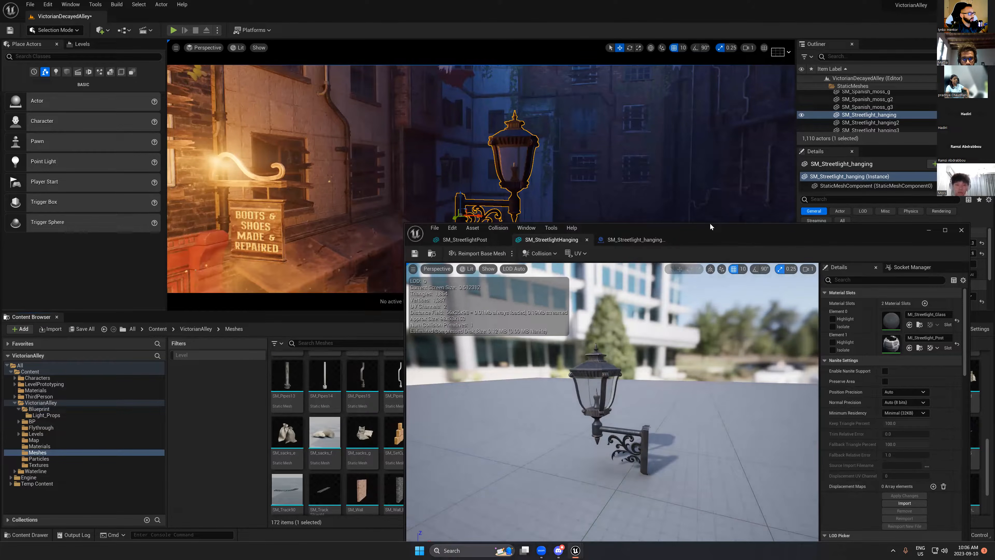
{"action": "left_click_drag", "start_coordinate": [709, 222], "coordinate": [399, 328]}
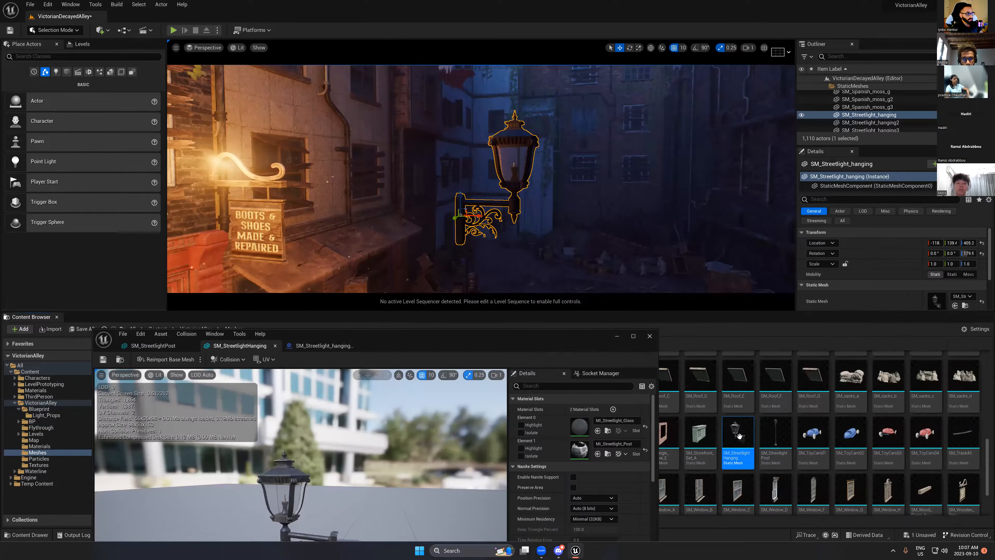
{"action": "mouse_move", "coordinate": [731, 426]}
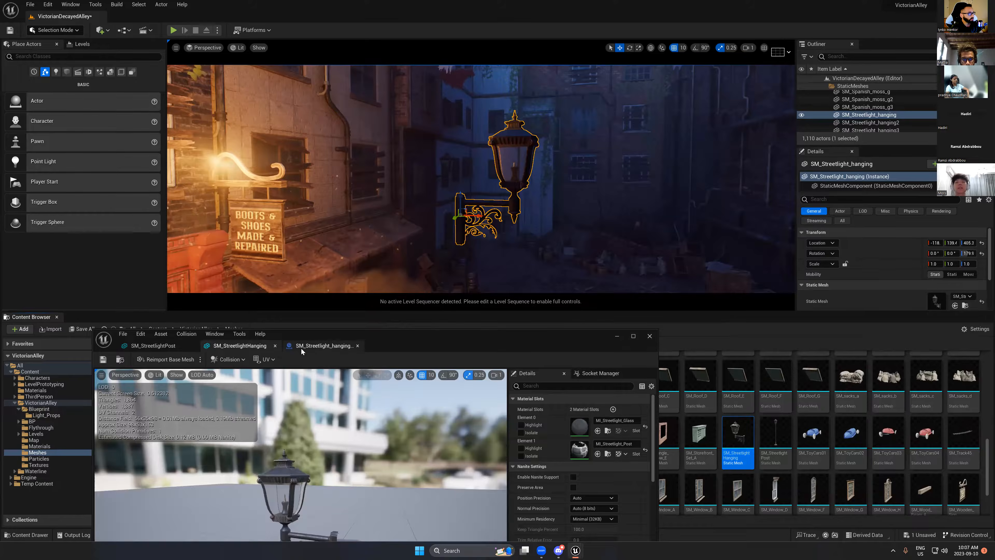
{"action": "left_click", "coordinate": [309, 346]}
{"action": "left_click_drag", "start_coordinate": [738, 433], "coordinate": [127, 429]}
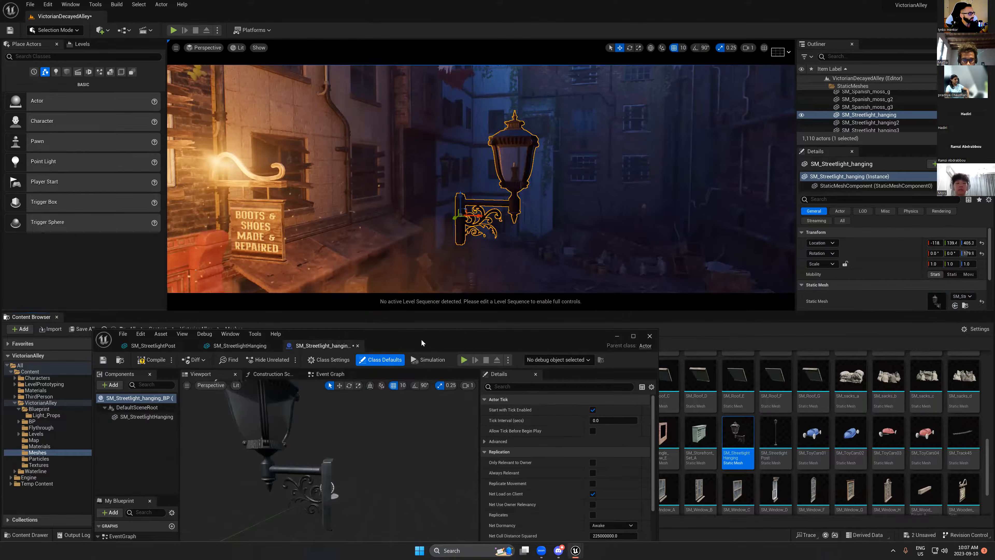
- Add a Point Light component and move it inside the lantern glass at location -70, 0, 70
{"action": "left_click_drag", "start_coordinate": [451, 338], "coordinate": [654, 202]}
{"action": "left_click_drag", "start_coordinate": [539, 354], "coordinate": [634, 355], "text": "alt"}
{"action": "mouse_move", "coordinate": [539, 354]}
{"action": "right_mouse_down", "text": "alt"}
{"action": "mouse_move", "coordinate": [485, 354]}
{"action": "mouse_move", "coordinate": [525, 354]}
{"action": "right_mouse_up", "text": "alt"}
{"action": "left_click_drag", "start_coordinate": [521, 327], "coordinate": [564, 327], "text": "alt"}
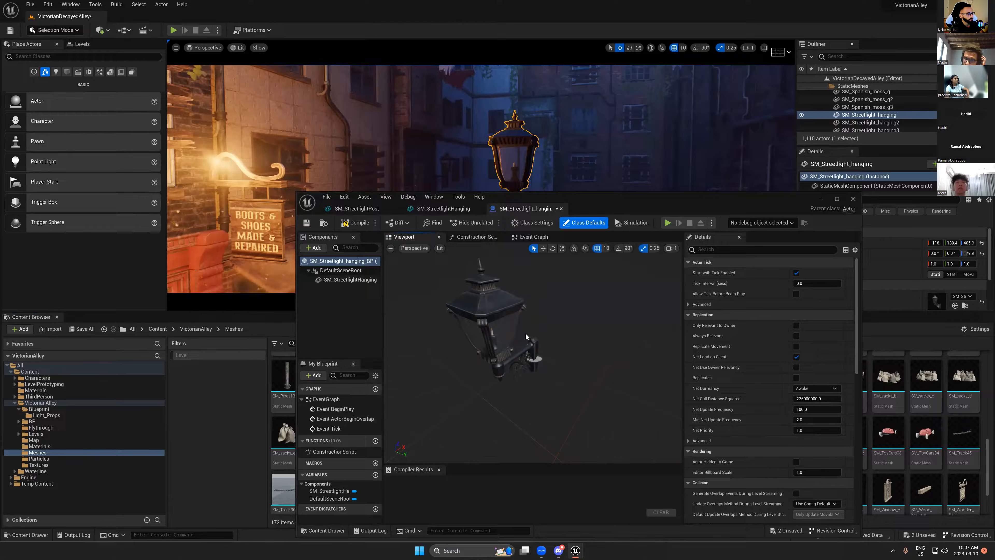
{"action": "left_click_drag", "start_coordinate": [592, 206], "coordinate": [664, 132]}
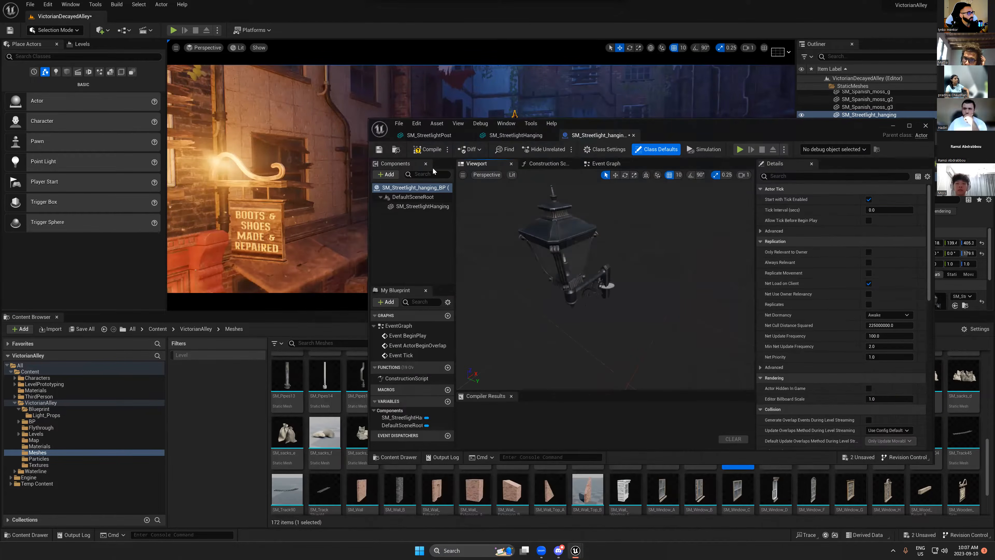
{"action": "left_click", "coordinate": [385, 175]}
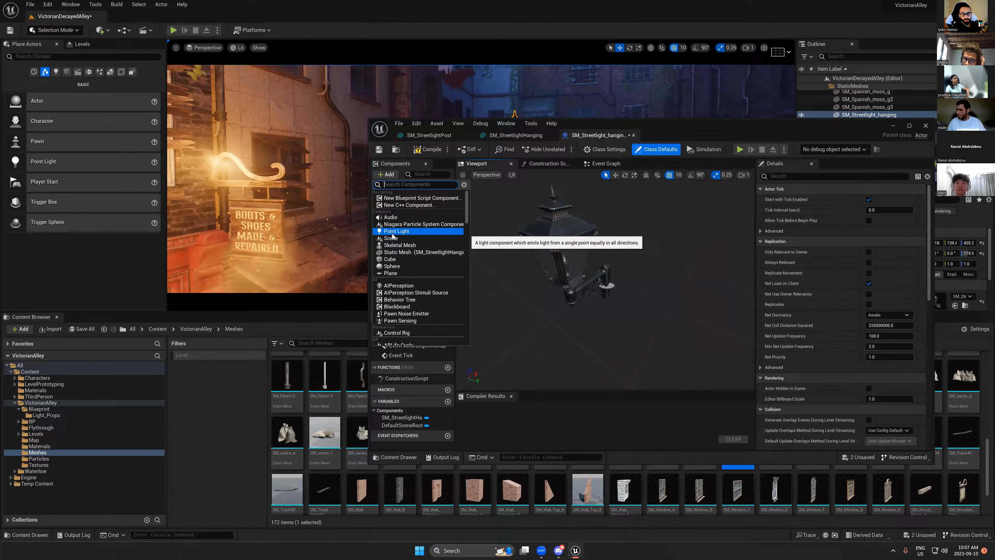
{"action": "right_click_drag", "start_coordinate": [590, 221], "coordinate": [572, 204]}
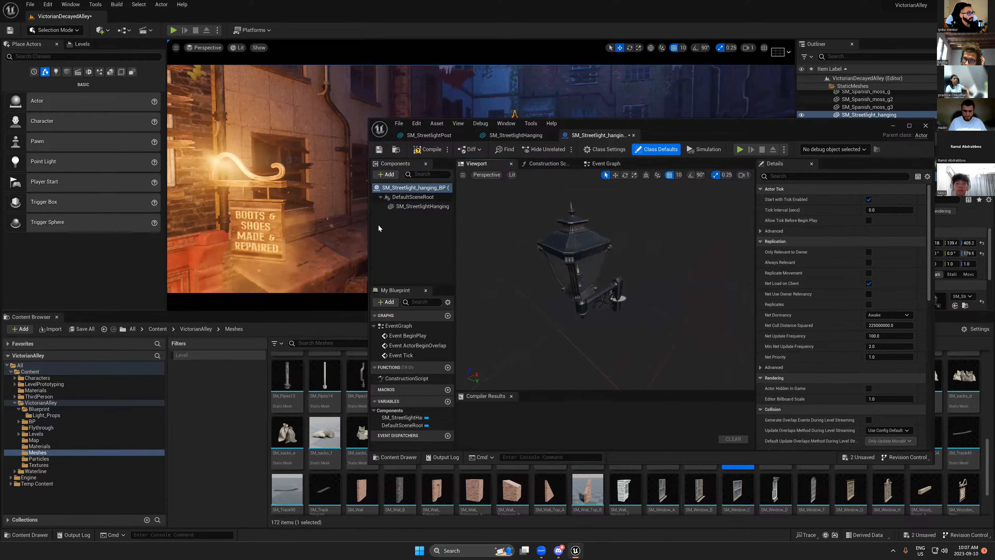
{"action": "left_click", "coordinate": [386, 174]}
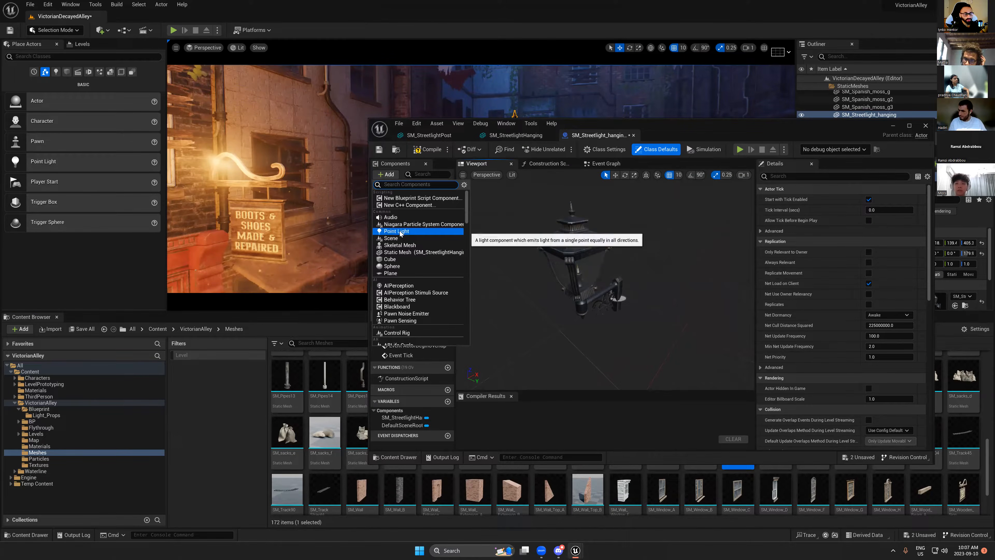
{"action": "left_click", "coordinate": [396, 231]}
{"action": "left_click_drag", "start_coordinate": [652, 269], "coordinate": [662, 263], "text": "alt"}
{"action": "left_click_drag", "start_coordinate": [622, 292], "coordinate": [561, 252]}
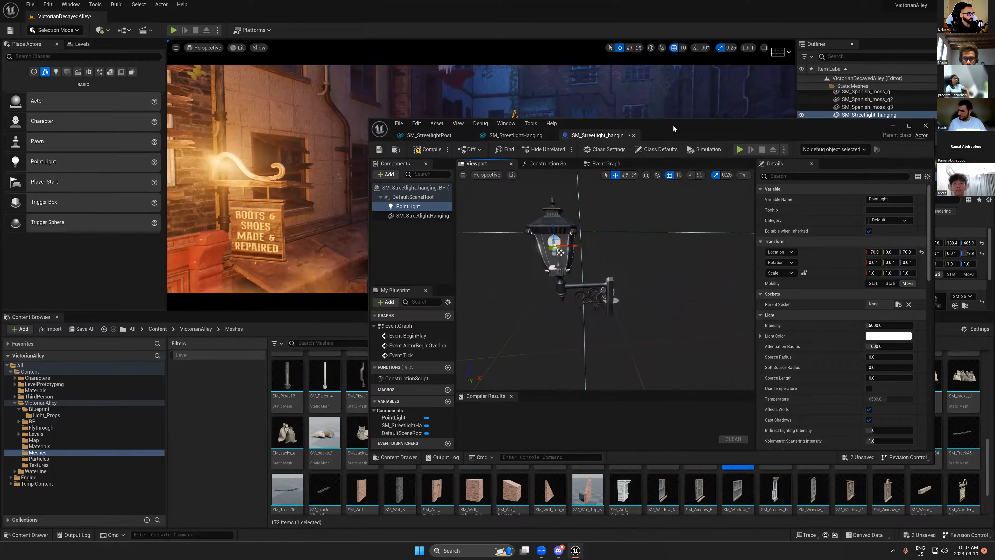
- Compile and save the streetlight Blueprint, and locate it in the Content Browser
{"action": "left_click_drag", "start_coordinate": [672, 122], "coordinate": [688, 142]}
{"action": "left_click", "coordinate": [468, 155]}
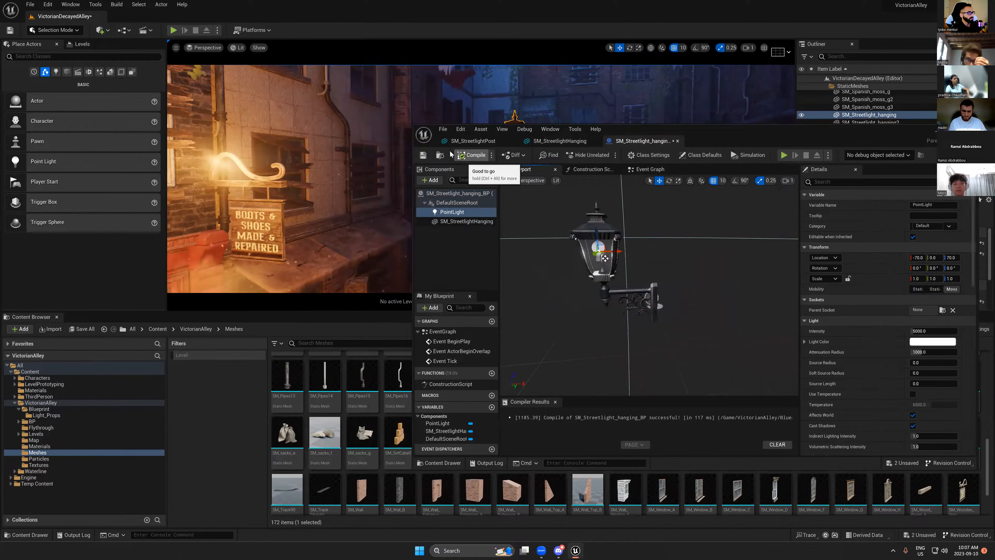
{"action": "left_click", "coordinate": [423, 155]}
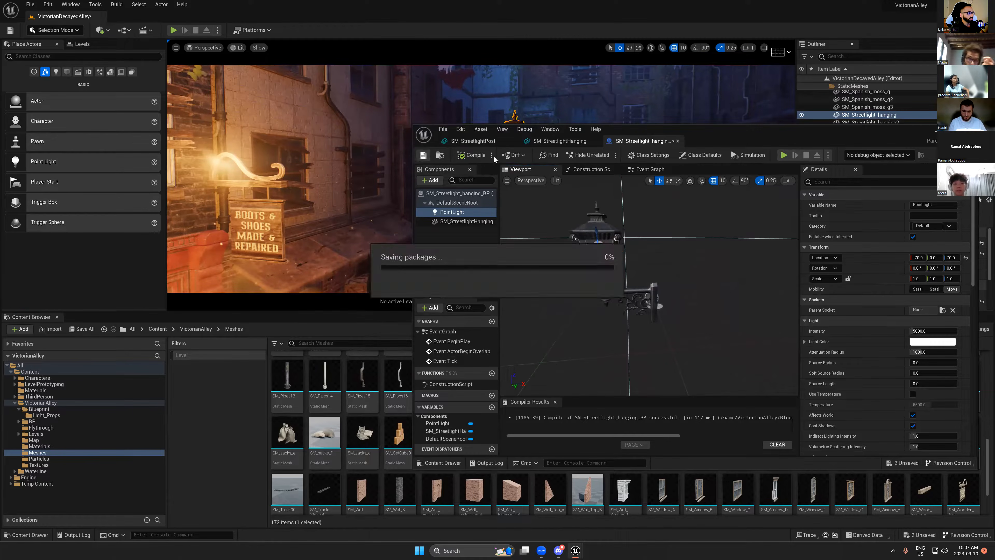
{"action": "left_click", "coordinate": [440, 156]}
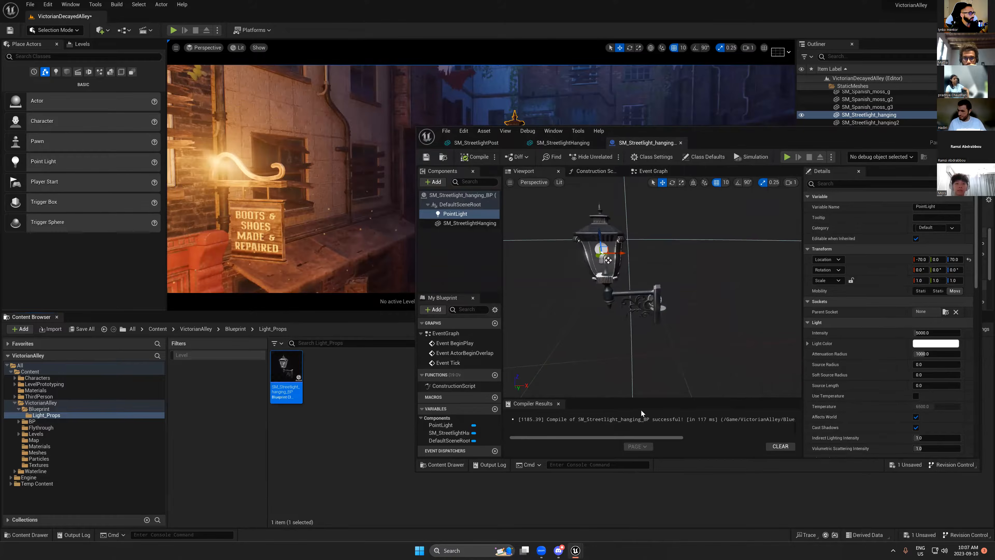
- Delete the SM_Streetlight_hanging mesh from the level and place SM_Streetlight_hanging_BP on the alley ground at 40, -630, 60
{"action": "left_click_drag", "start_coordinate": [643, 129], "coordinate": [628, 419]}
{"action": "key", "text": "f"}
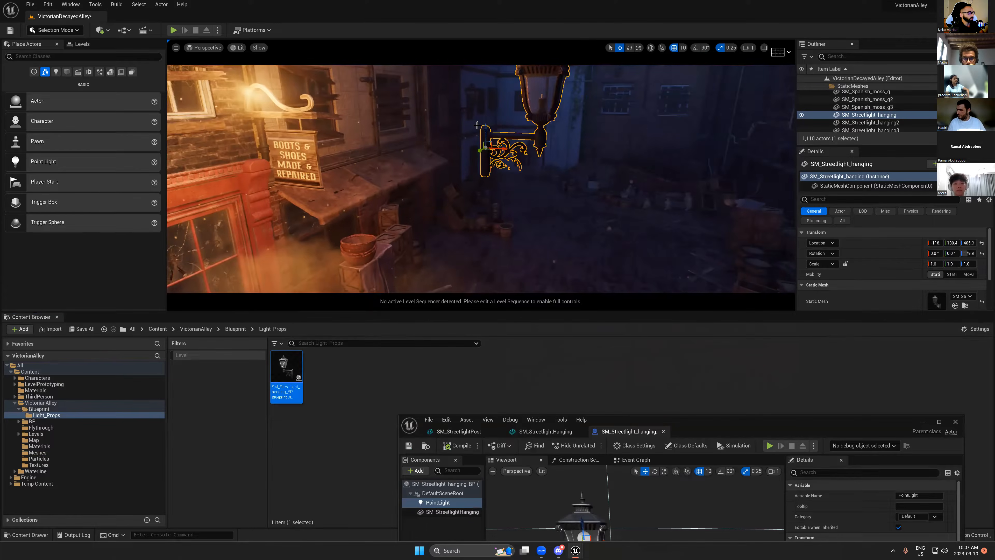
{"action": "key", "text": "Delete"}
{"action": "left_click_drag", "start_coordinate": [279, 369], "coordinate": [536, 216]}
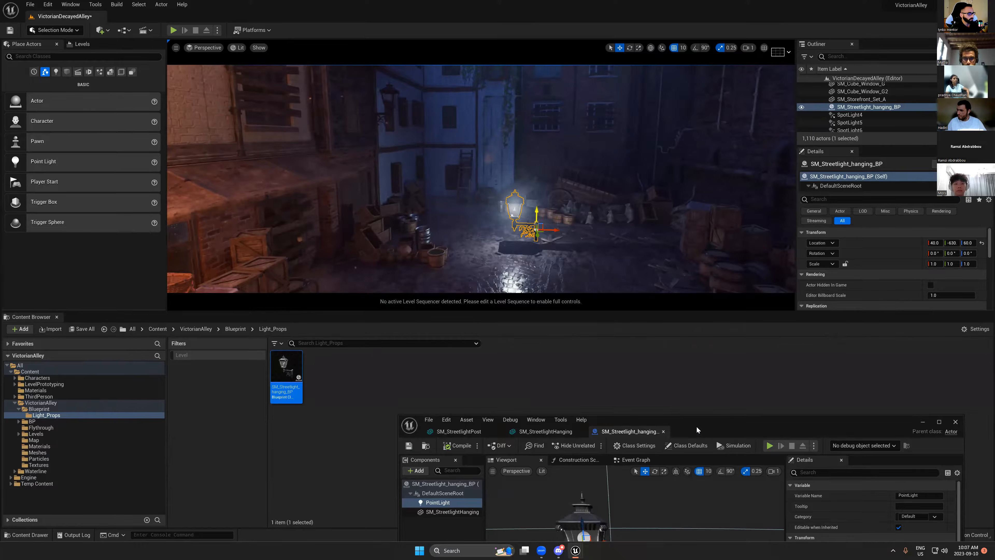
- Try attenuation radii of about 636 and 1022 on the Blueprint's point light
{"action": "left_click_drag", "start_coordinate": [697, 430], "coordinate": [589, 260]}
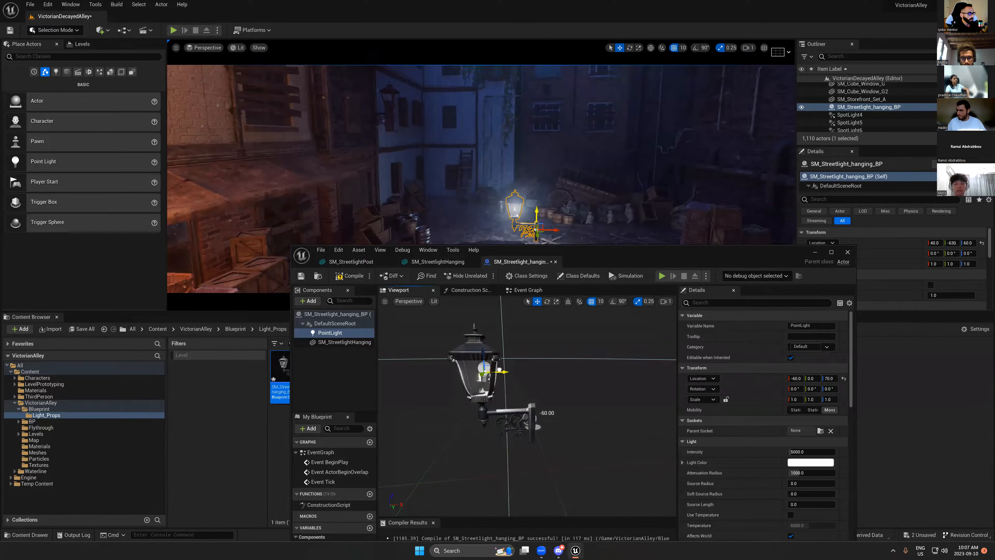
{"action": "scroll", "coordinate": [489, 375], "scroll_direction": "down", "scroll_amount": 5}
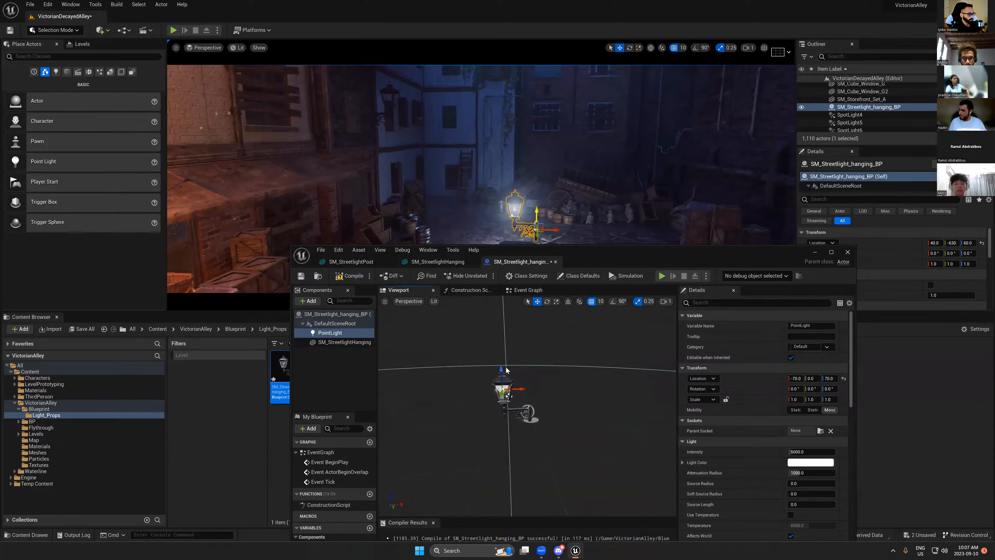
{"action": "scroll", "coordinate": [494, 373], "scroll_direction": "down", "scroll_amount": 2}
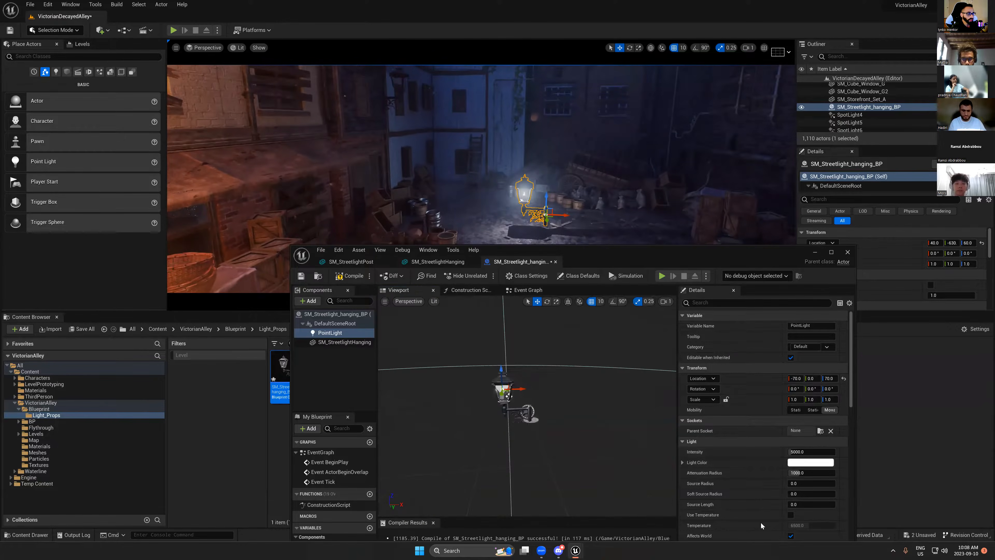
{"action": "left_click_drag", "start_coordinate": [662, 257], "coordinate": [579, 290]}
{"action": "right_click_drag", "start_coordinate": [606, 198], "coordinate": [626, 186]}
{"action": "mouse_move", "coordinate": [728, 506]}
{"action": "left_mouse_down"}
{"action": "mouse_move", "coordinate": [705, 506]}
{"action": "mouse_move", "coordinate": [737, 506]}
{"action": "mouse_move", "coordinate": [715, 506]}
{"action": "left_mouse_up"}
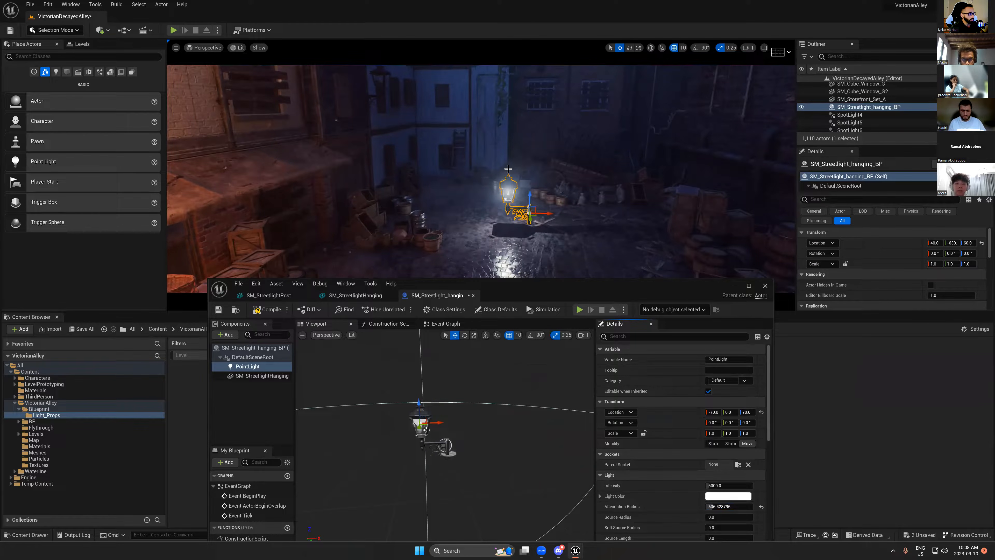
{"action": "left_click_drag", "start_coordinate": [717, 506], "coordinate": [736, 506]}
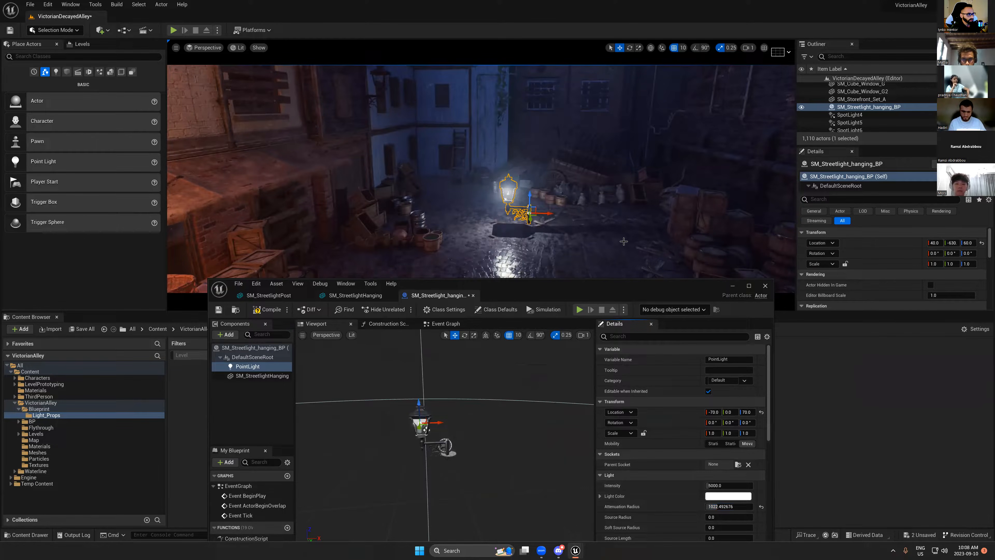
- Try raising the point light's intensity to about 10492, and undo that change
{"action": "left_click_drag", "start_coordinate": [725, 485], "coordinate": [721, 442]}
{"action": "mouse_move", "coordinate": [599, 146]}
{"action": "right_mouse_down"}
{"action": "mouse_move", "coordinate": [623, 122]}
{"action": "mouse_move", "coordinate": [599, 146]}
{"action": "right_mouse_up"}
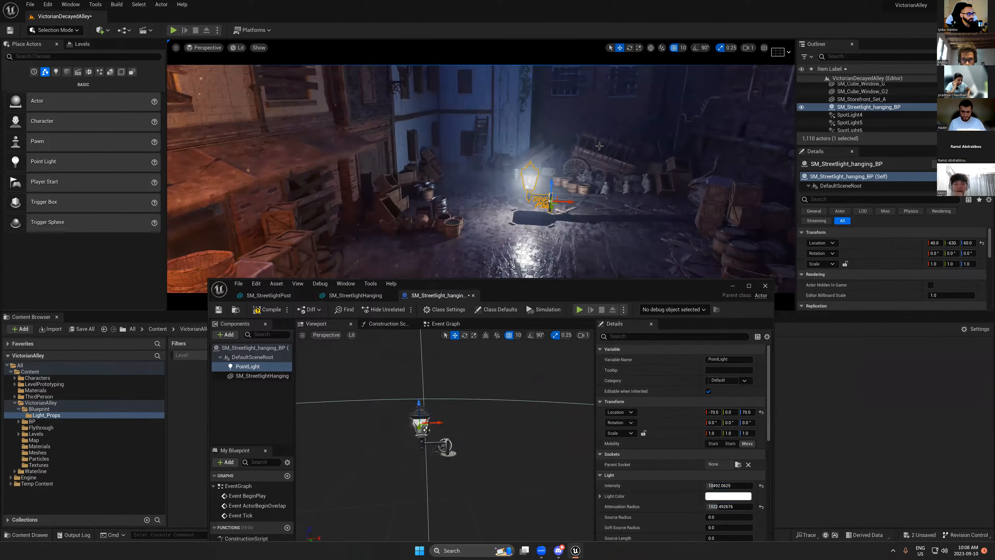
{"action": "key", "text": "ctrl+z"}
- Set the point light's attenuation radius to 1000
{"action": "left_click", "coordinate": [729, 506]}
{"action": "type", "text": "1000"}
{"action": "key", "text": "Return"}
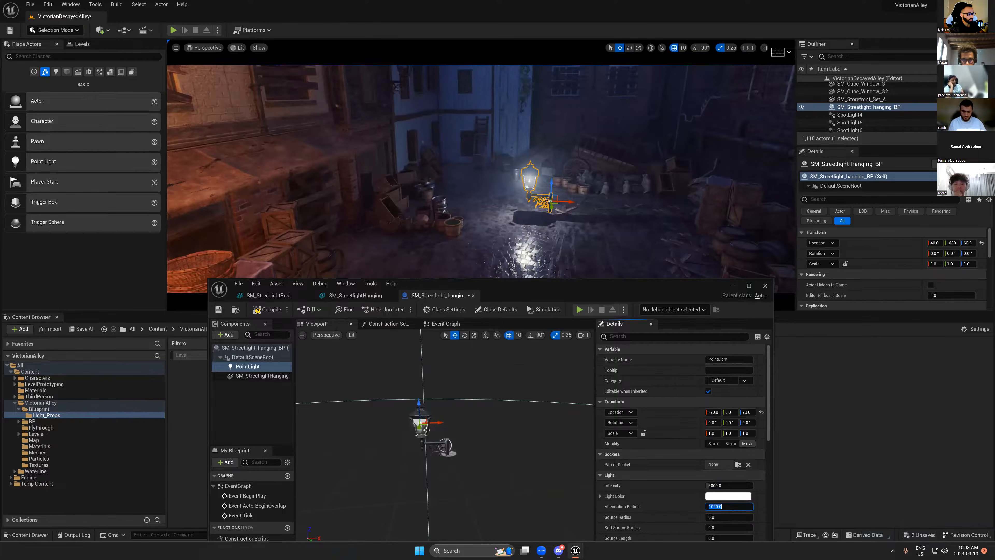
- Enable Use Temperature on the point light and set its temperature to 4000
{"action": "right_click_drag", "start_coordinate": [599, 156], "coordinate": [613, 174]}
{"action": "left_click_drag", "start_coordinate": [690, 286], "coordinate": [545, 169]}
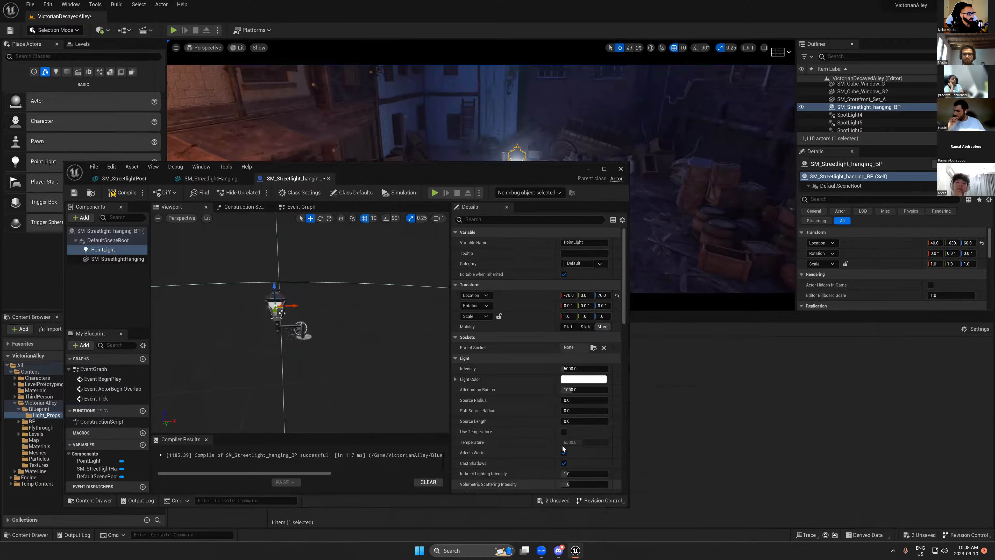
{"action": "left_click", "coordinate": [563, 432]}
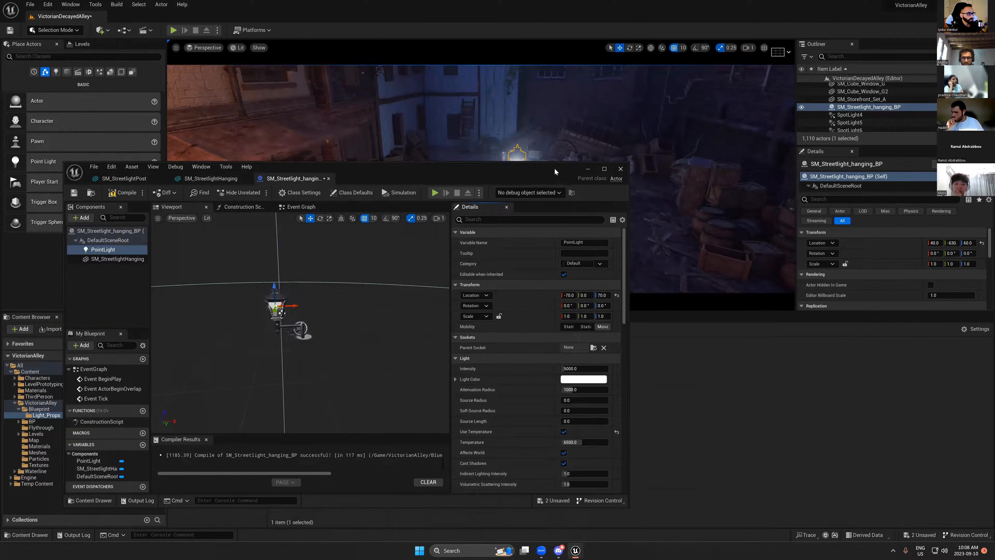
{"action": "left_click_drag", "start_coordinate": [554, 172], "coordinate": [490, 187]}
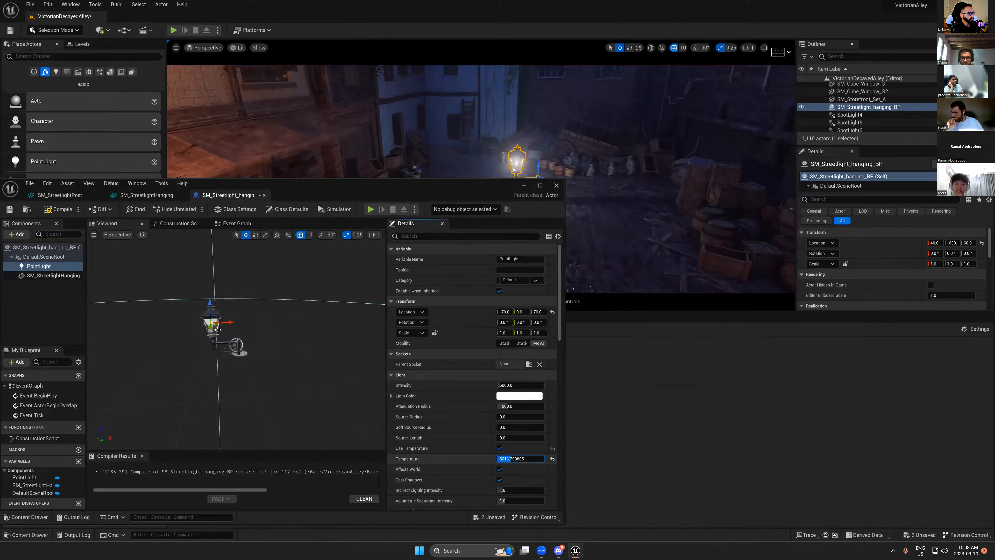
{"action": "left_click", "coordinate": [516, 460]}
{"action": "type", "text": "4000"}
{"action": "key", "text": "Return"}
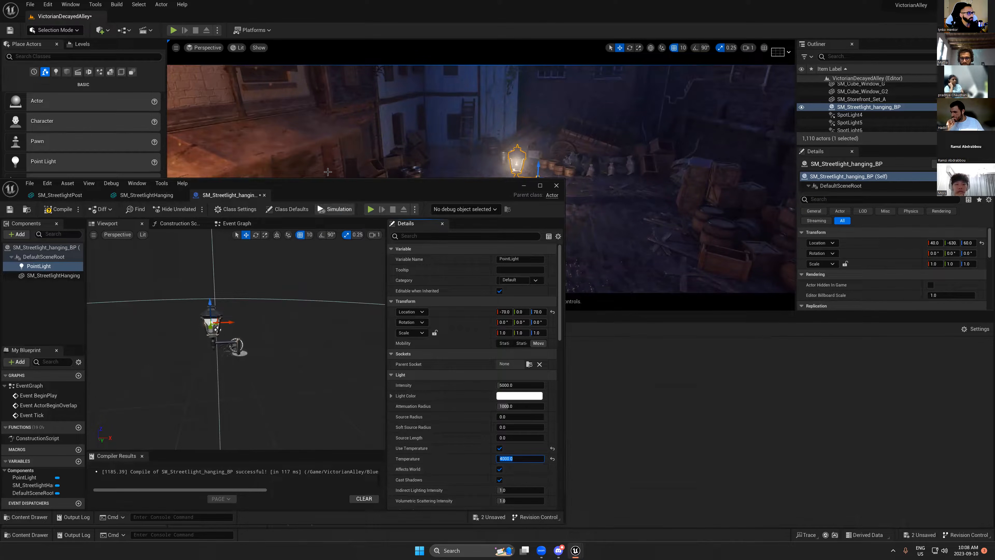
{"action": "right_click_drag", "start_coordinate": [306, 137], "coordinate": [264, 126]}
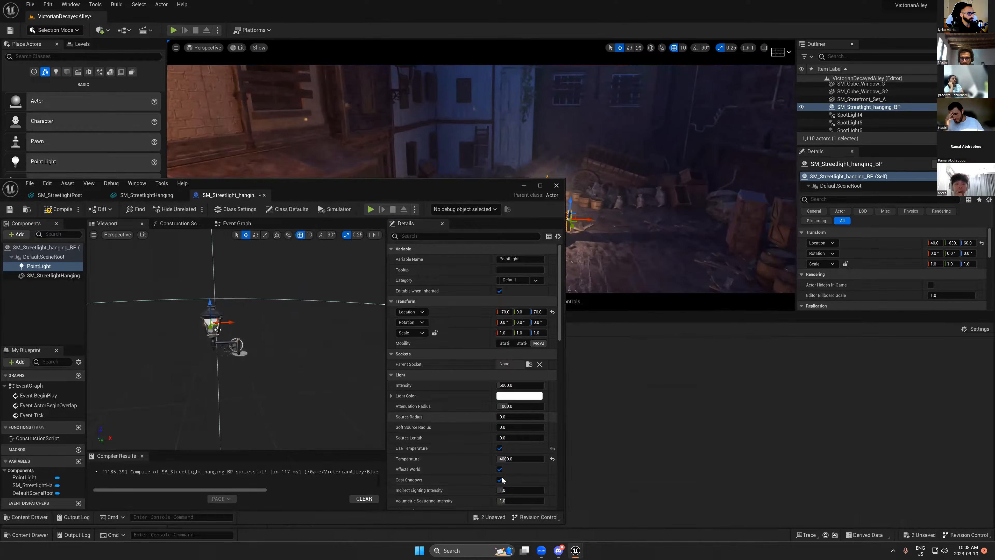
- Set the mobility of the Blueprint's point light to Static
{"action": "left_click_drag", "start_coordinate": [462, 186], "coordinate": [383, 170]}
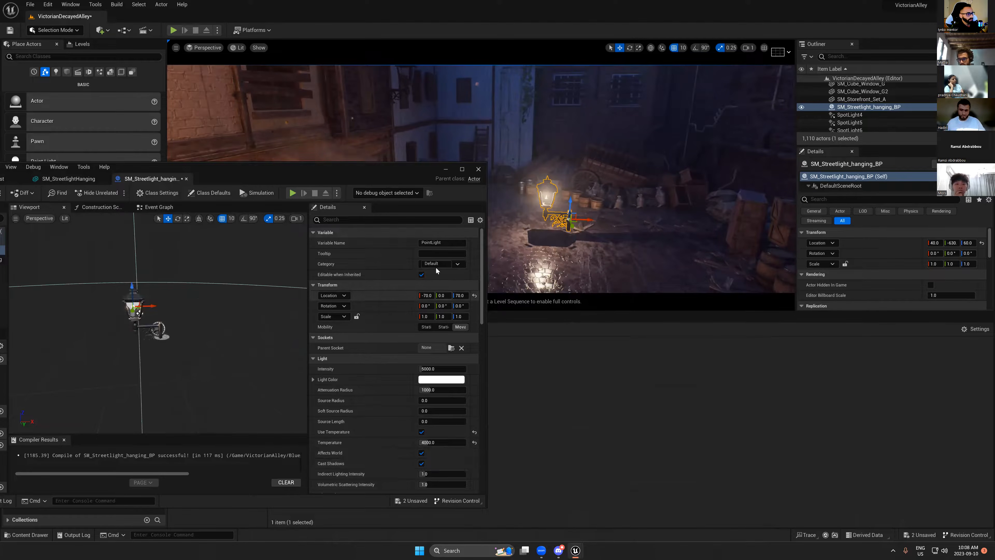
{"action": "left_click", "coordinate": [425, 328]}
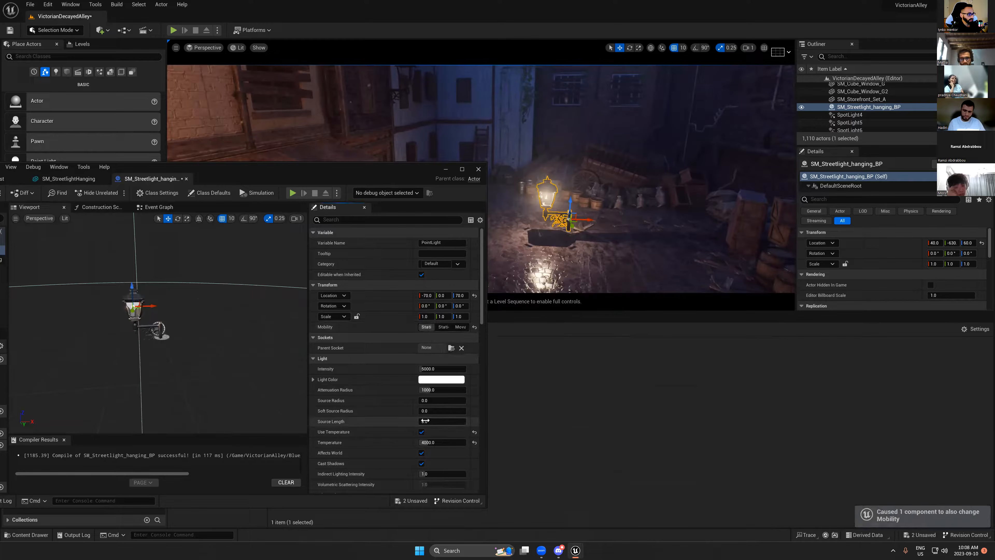
{"action": "mouse_move", "coordinate": [611, 219]}
{"action": "right_mouse_down"}
{"action": "mouse_move", "coordinate": [552, 201]}
{"action": "mouse_move", "coordinate": [566, 217]}
{"action": "mouse_move", "coordinate": [626, 220]}
{"action": "right_mouse_up"}
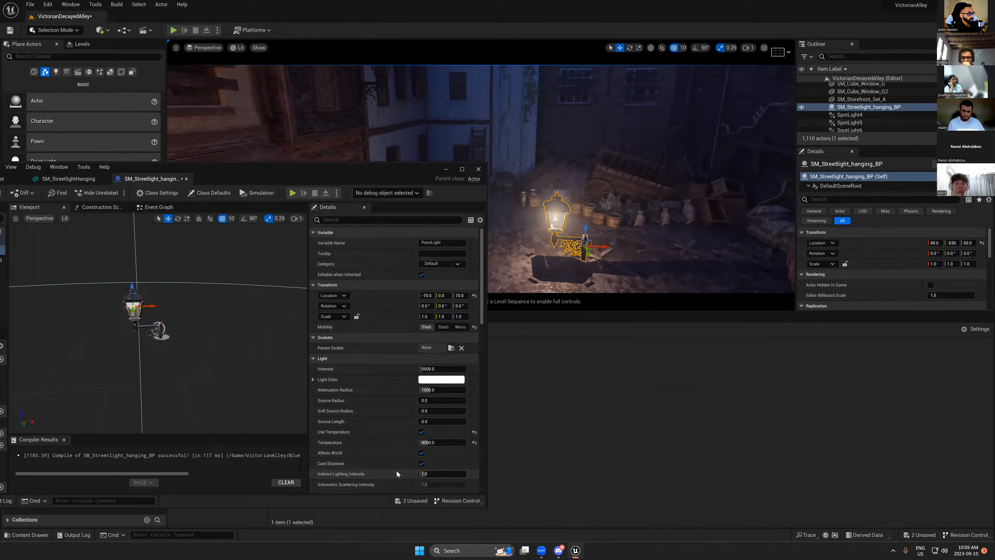
- Set the point light's Indirect Lighting Intensity to 10 and check its effect on the alley
{"action": "left_click", "coordinate": [431, 473]}
{"action": "type", "text": "1"}
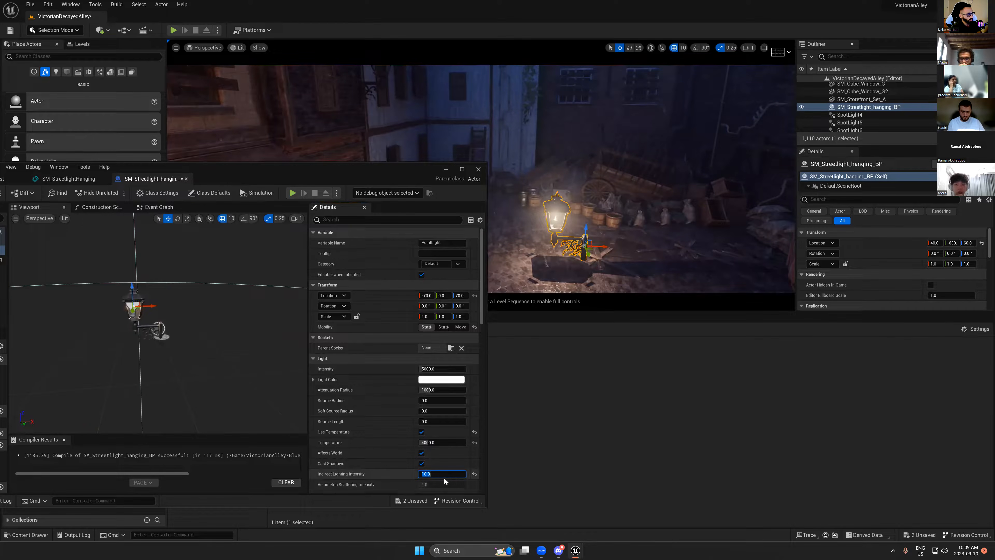
{"action": "right_click_drag", "start_coordinate": [627, 227], "coordinate": [609, 246]}
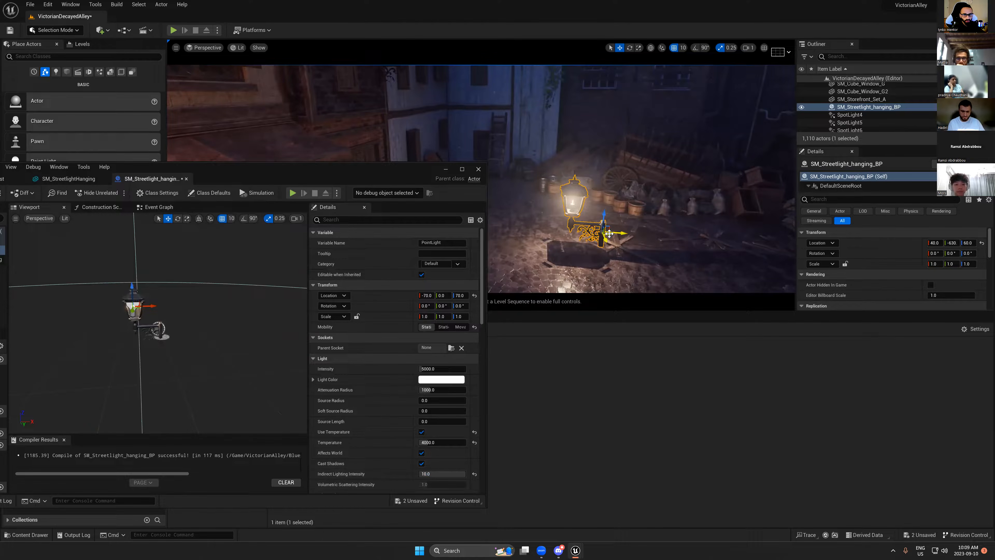
{"action": "mouse_move", "coordinate": [619, 203]}
{"action": "right_mouse_down"}
{"action": "mouse_move", "coordinate": [607, 204]}
{"action": "mouse_move", "coordinate": [619, 204]}
{"action": "right_mouse_up"}
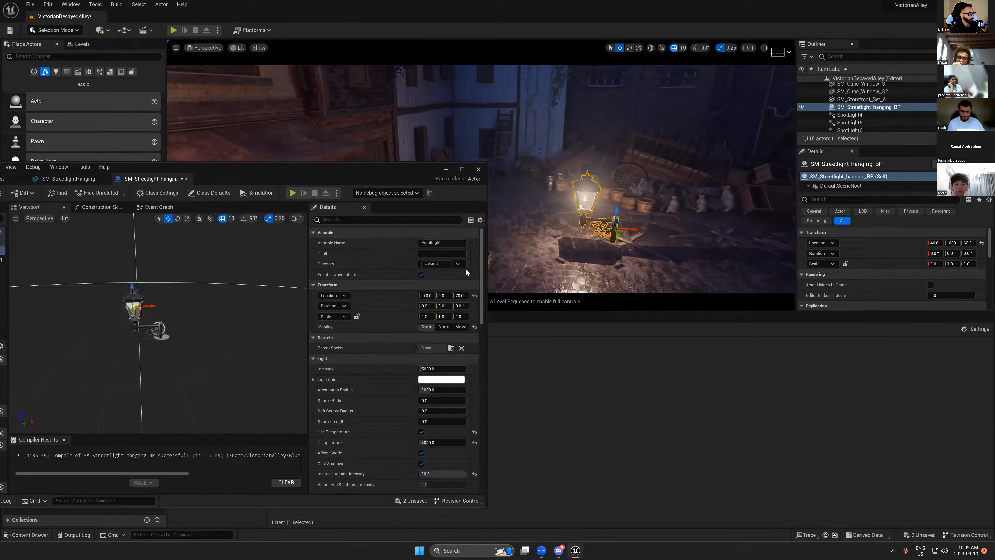
- Set the point light's Volumetric Scattering Intensity to 0, using Stationary mobility for the edit and returning it to Static
{"action": "scroll", "coordinate": [410, 446], "scroll_direction": "down", "scroll_amount": 3}
{"action": "scroll", "coordinate": [409, 446], "scroll_direction": "down", "scroll_amount": 3}
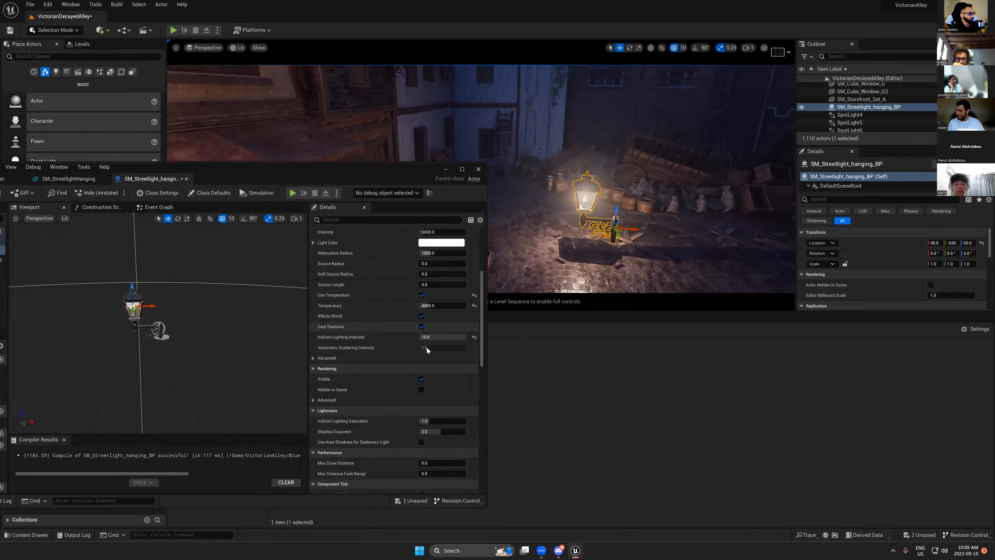
{"action": "left_click", "coordinate": [441, 431]}
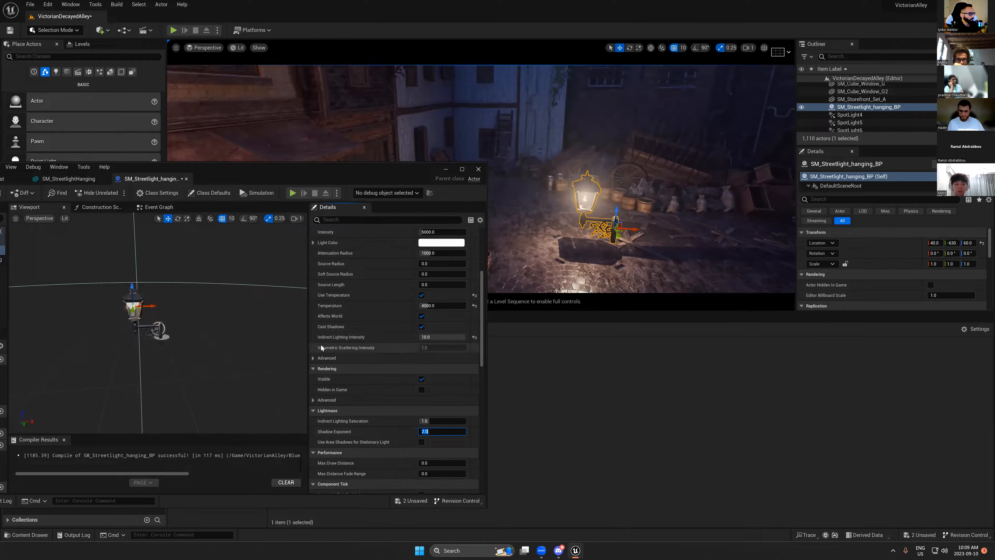
{"action": "scroll", "coordinate": [376, 341], "scroll_direction": "up", "scroll_amount": 6}
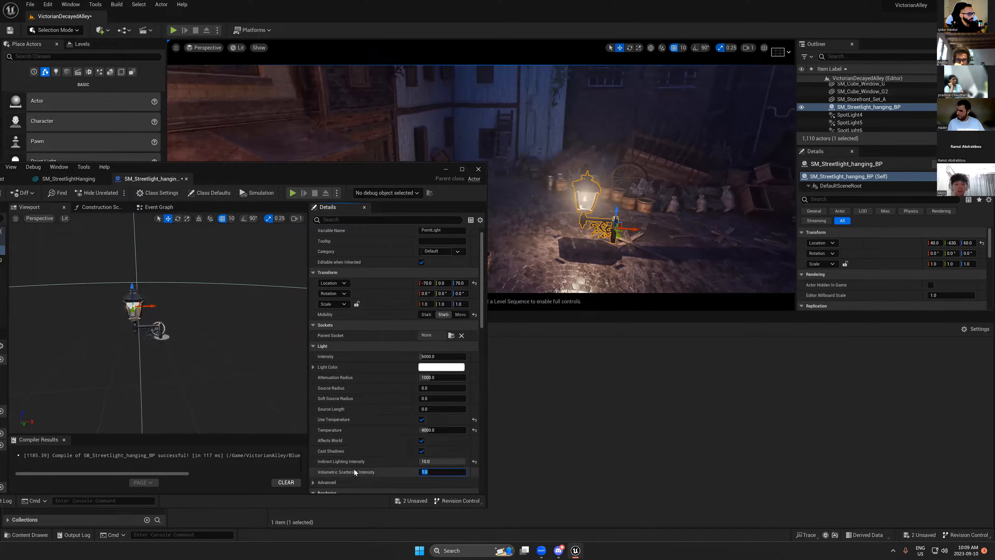
{"action": "key", "text": "Return"}
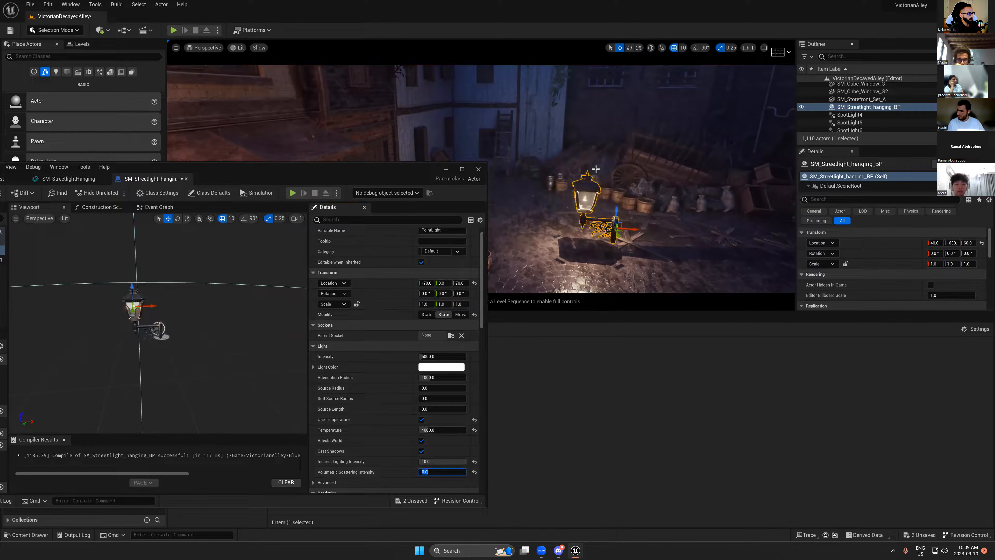
{"action": "left_click", "coordinate": [426, 315]}
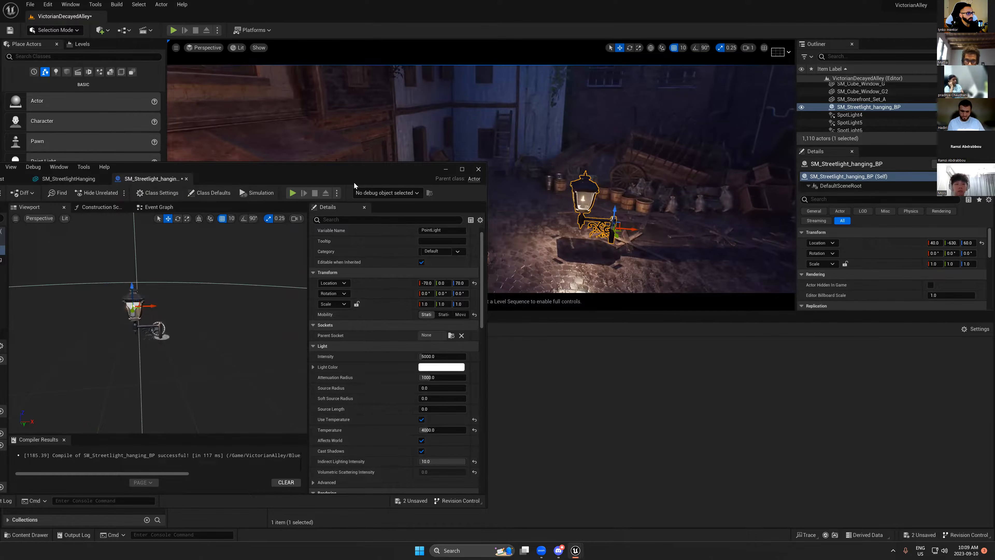
- Rename the PointLight component to LIT_PointLight_GI_01A
{"action": "left_click_drag", "start_coordinate": [354, 182], "coordinate": [841, 315]}
{"action": "left_click", "coordinate": [443, 384]}
{"action": "left_click", "coordinate": [443, 385]}
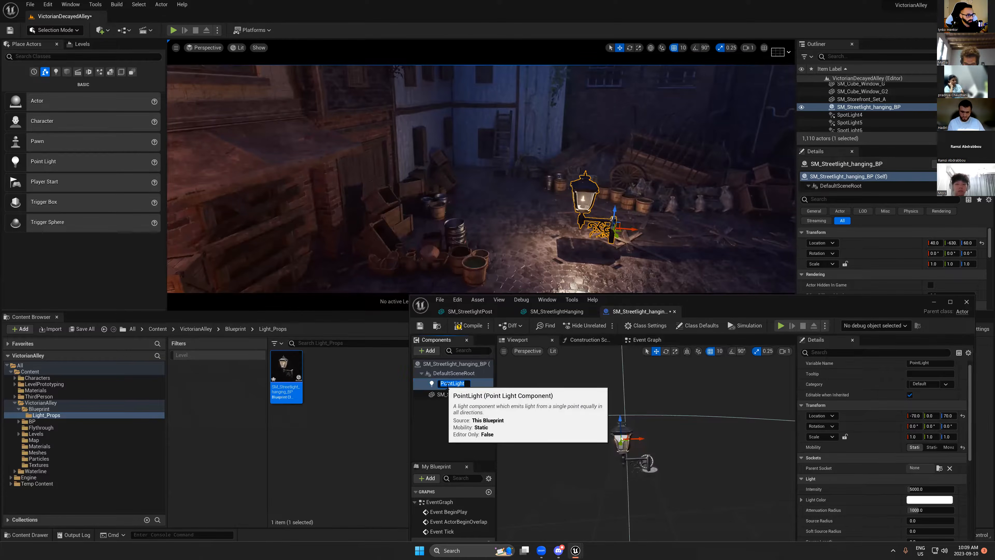
{"action": "left_click", "coordinate": [447, 384]}
{"action": "type", "text": "LIT_"}
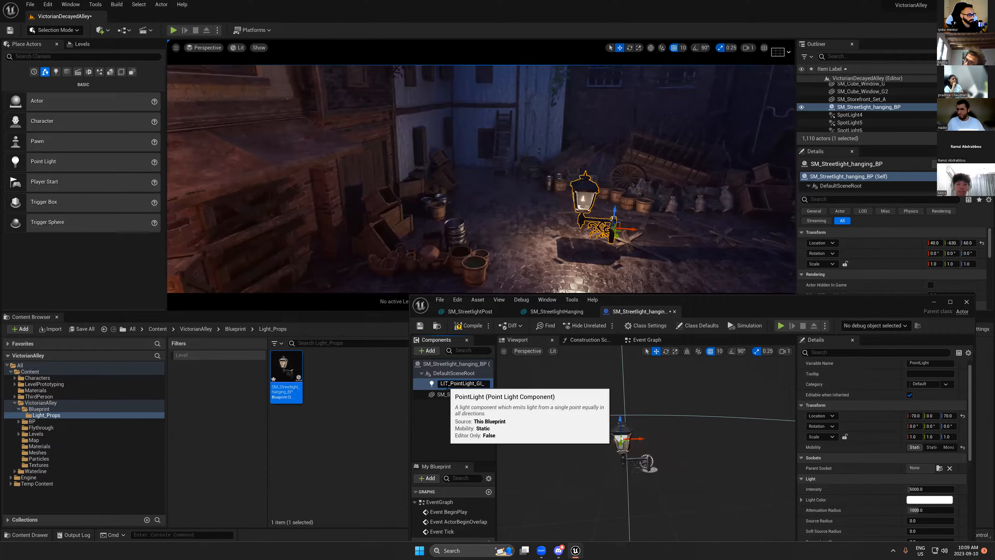
{"action": "type", "text": "A"}
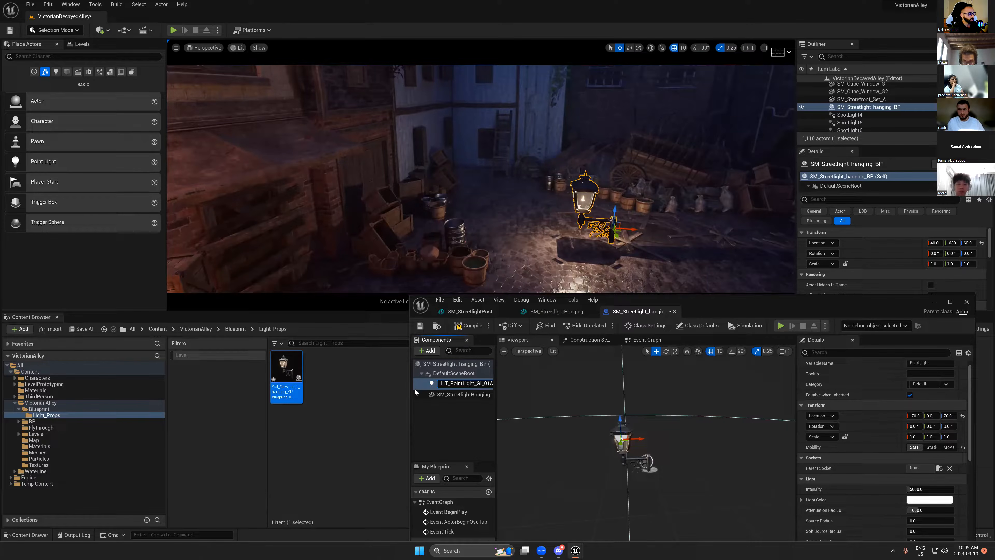
{"action": "left_click_drag", "start_coordinate": [409, 390], "coordinate": [346, 391]}
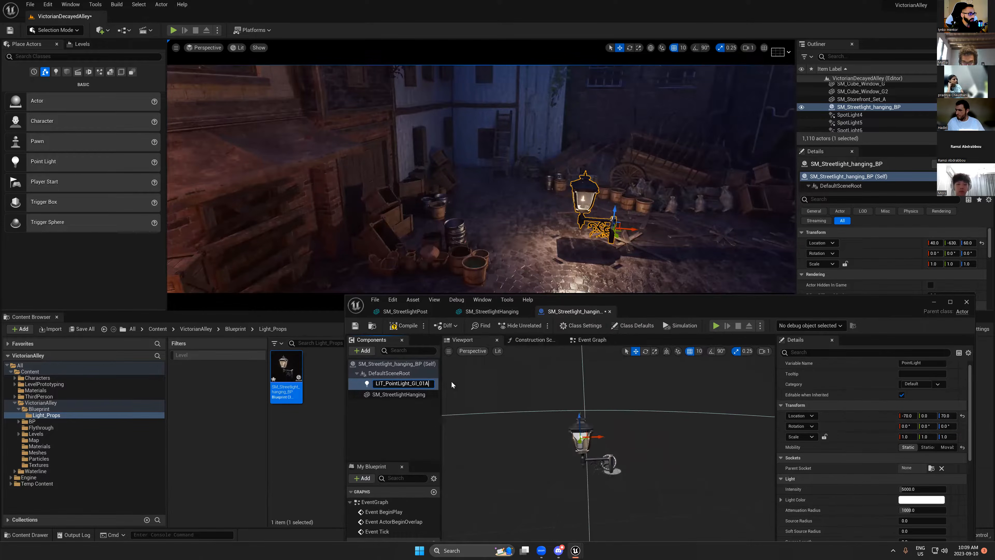
{"action": "left_click_drag", "start_coordinate": [438, 403], "coordinate": [440, 409]}
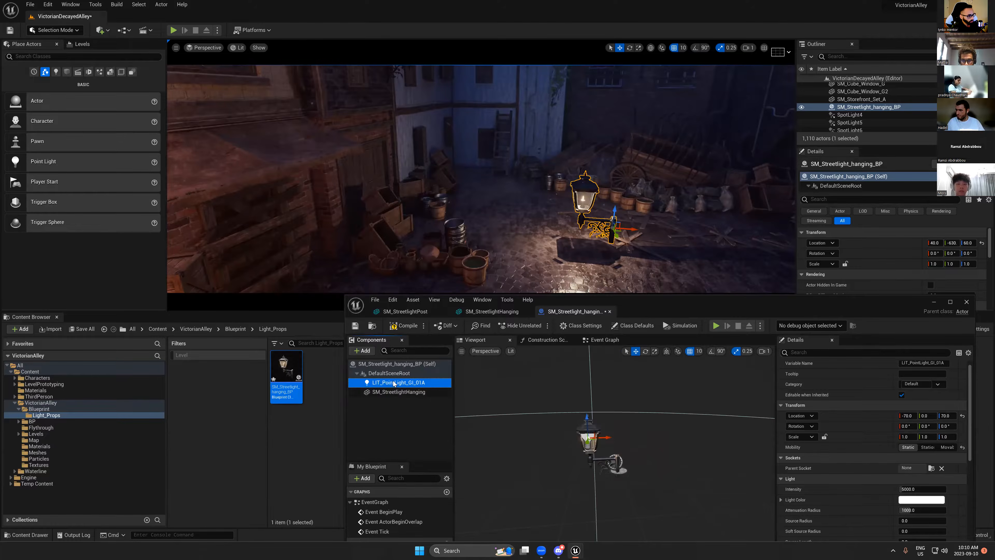
- Duplicate the GI point light component and name the copy LIT_PointLight_Dynamic_ShortRange_01A1
{"action": "key", "text": "ctrl+d"}
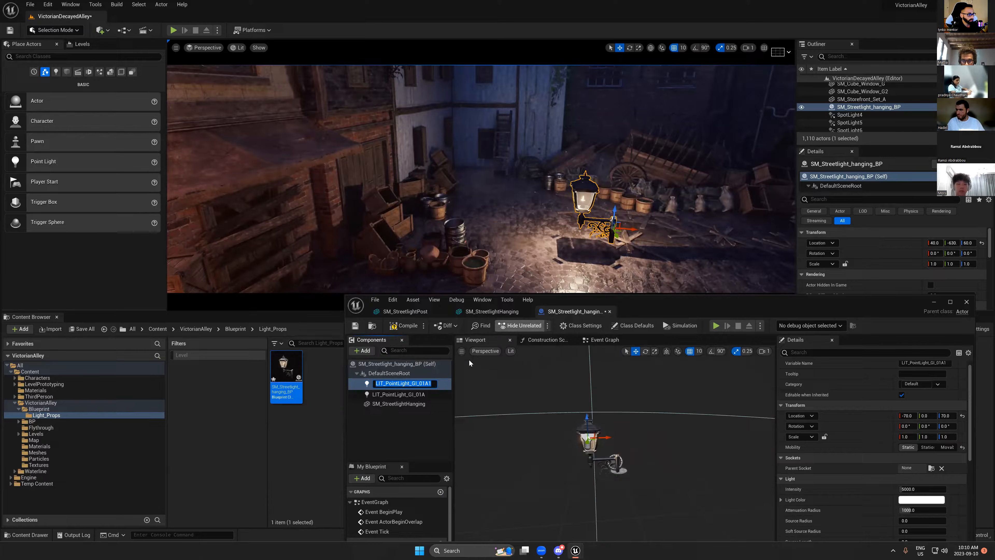
{"action": "left_click_drag", "start_coordinate": [431, 384], "coordinate": [410, 385]}
{"action": "left_click", "coordinate": [412, 383]}
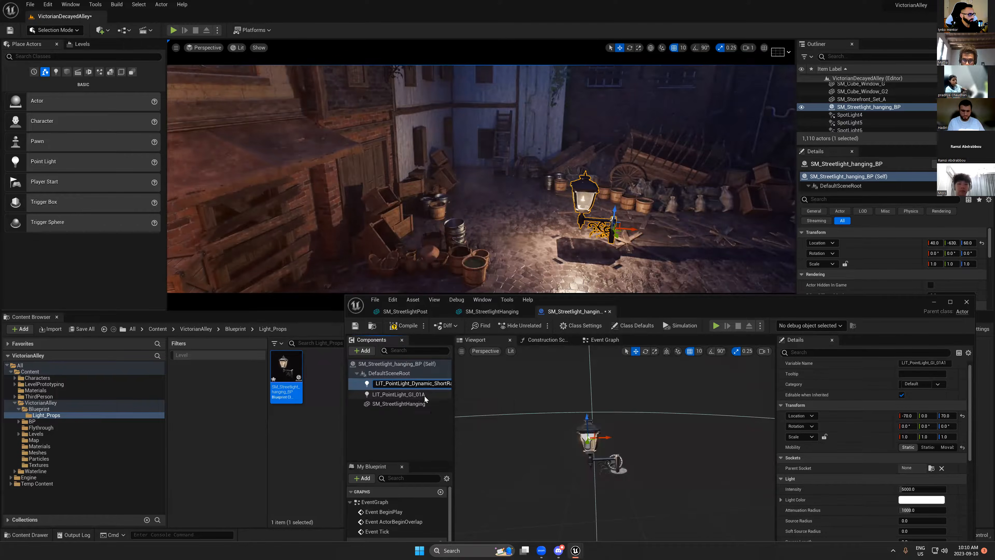
{"action": "left_click_drag", "start_coordinate": [454, 402], "coordinate": [524, 401]}
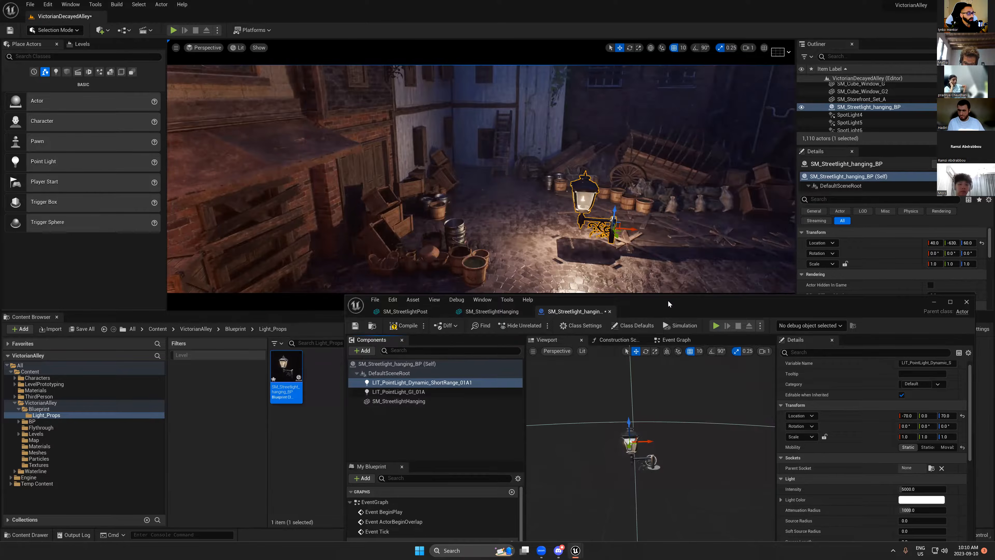
{"action": "left_click_drag", "start_coordinate": [668, 303], "coordinate": [727, 284]}
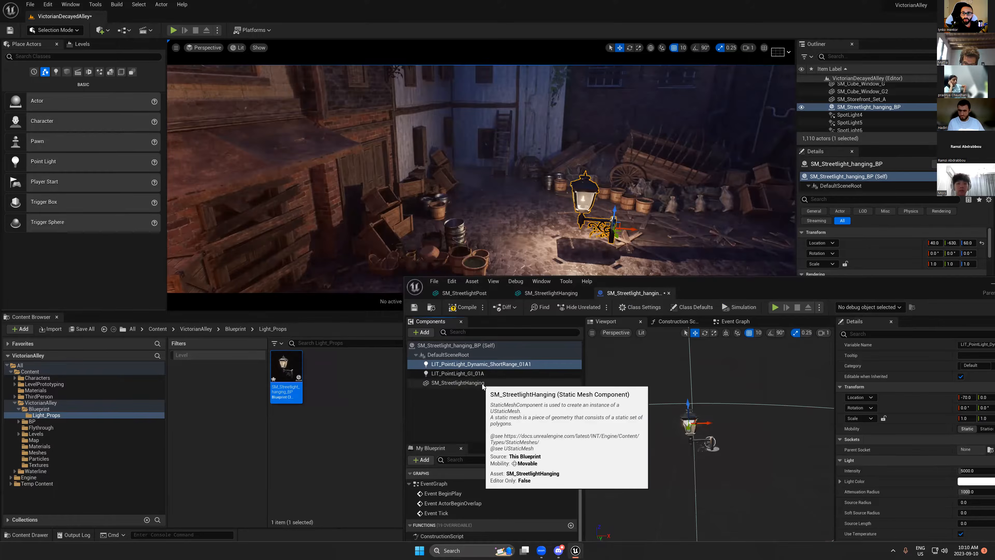
{"action": "left_click", "coordinate": [497, 364]}
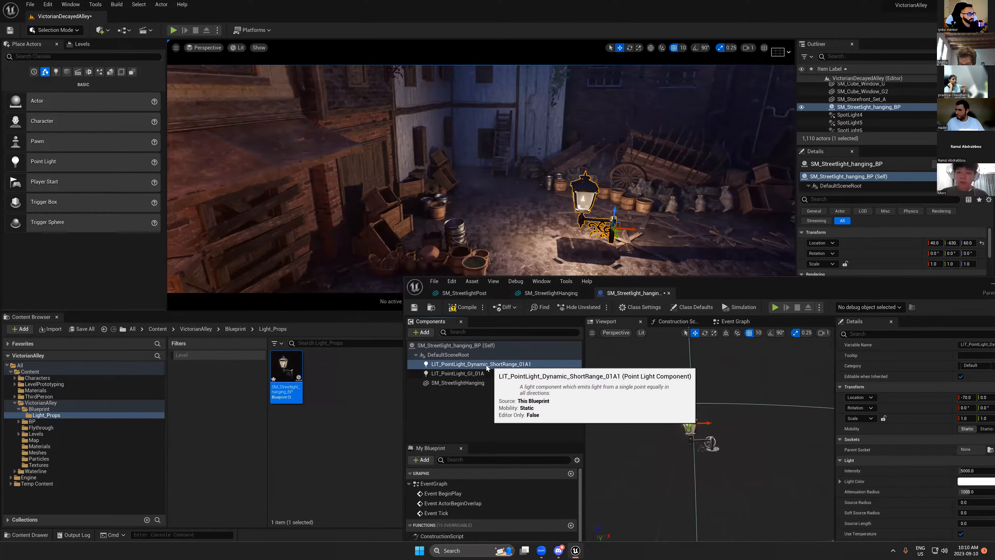
{"action": "left_click", "coordinate": [494, 366]}
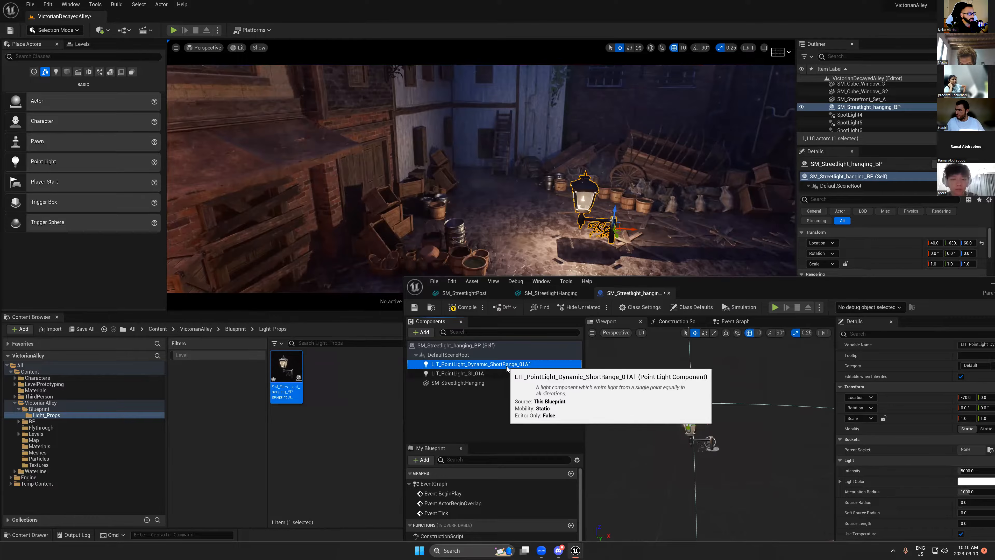
{"action": "left_click", "coordinate": [504, 366]}
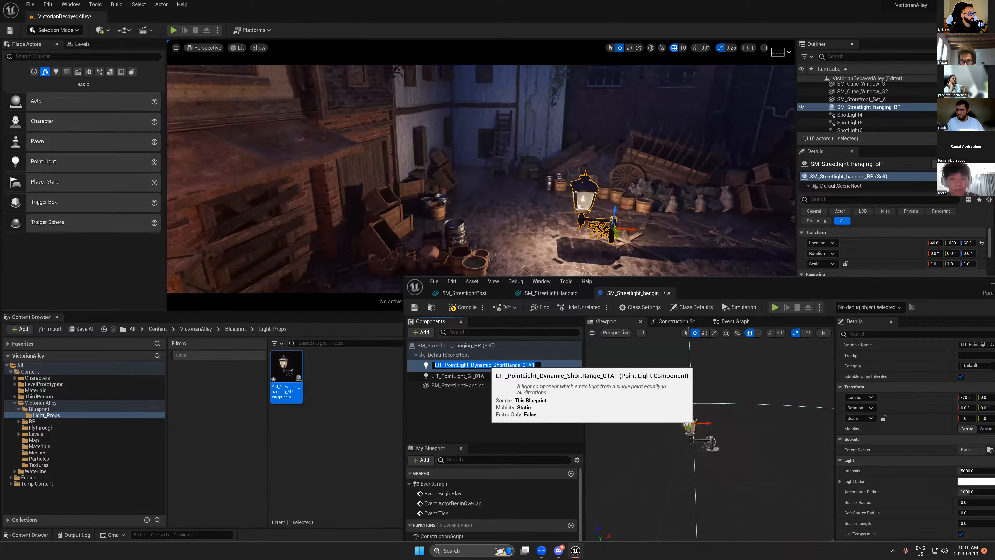
{"action": "left_click", "coordinate": [505, 410]}
{"action": "left_click", "coordinate": [511, 366]}
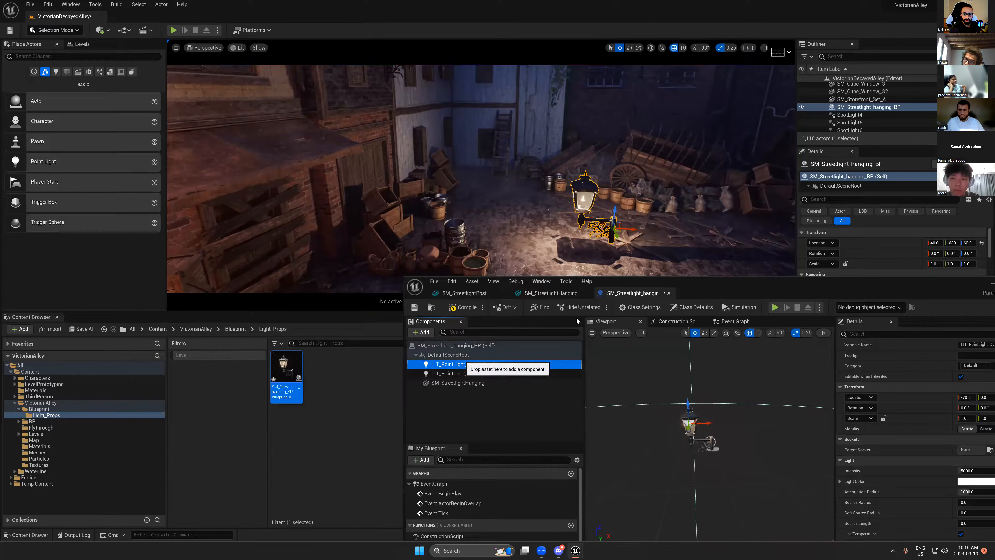
- Compile the streetlight Blueprint and turn off Cast Shadows on the short-range point light
{"action": "left_click_drag", "start_coordinate": [685, 295], "coordinate": [650, 308]}
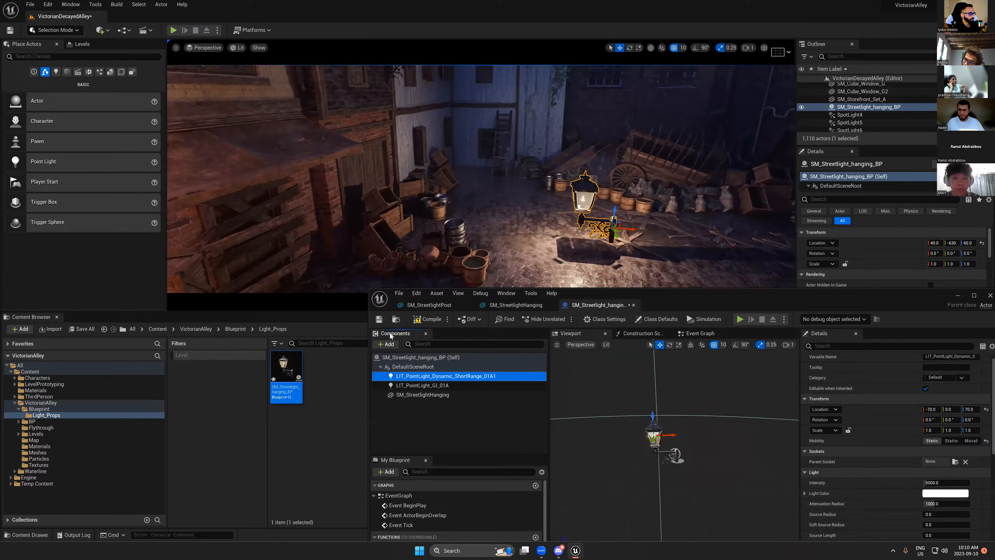
{"action": "left_click", "coordinate": [427, 319]}
{"action": "left_click_drag", "start_coordinate": [644, 299], "coordinate": [127, 171]}
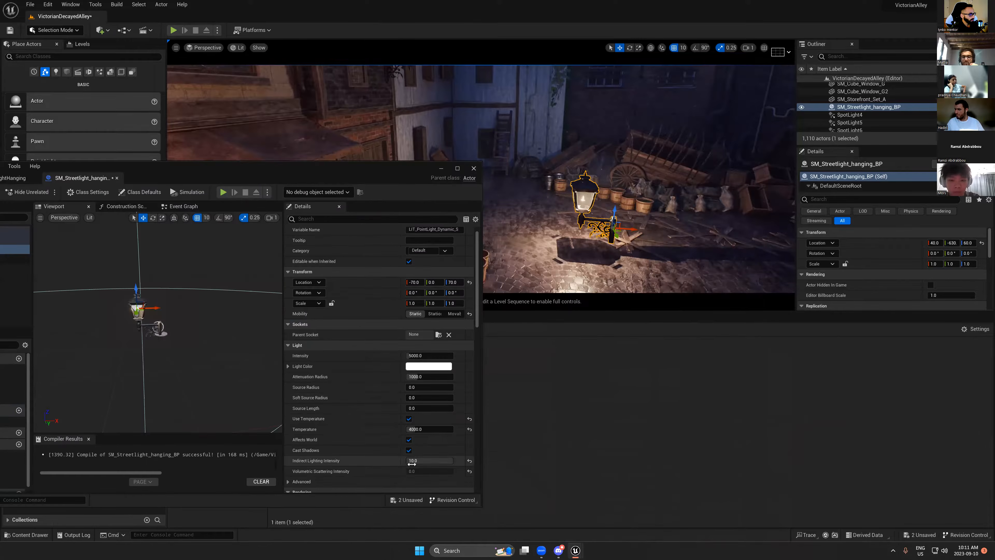
{"action": "left_click", "coordinate": [409, 450]}
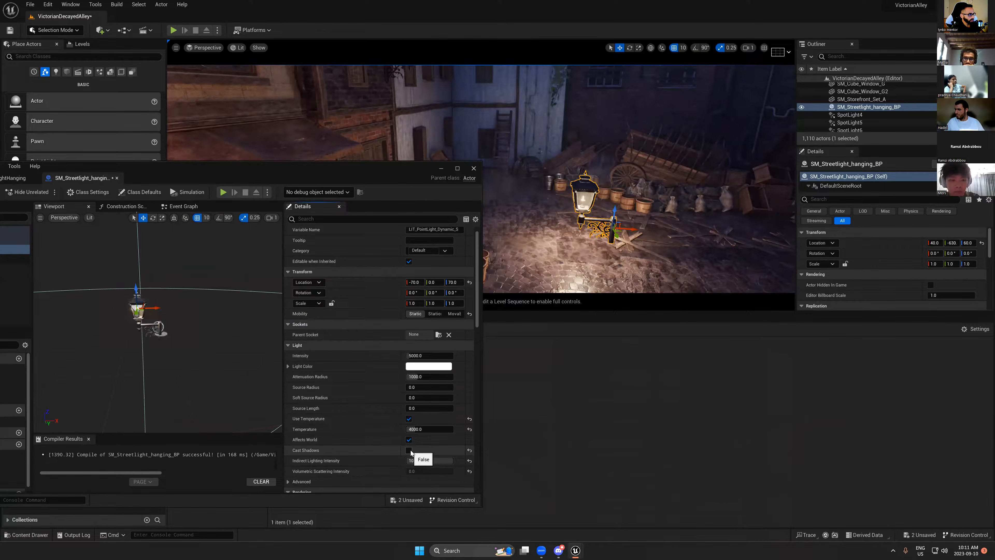
- Reduce the short-range point light's attenuation radius to 200
{"action": "left_click_drag", "start_coordinate": [419, 377], "coordinate": [393, 377]}
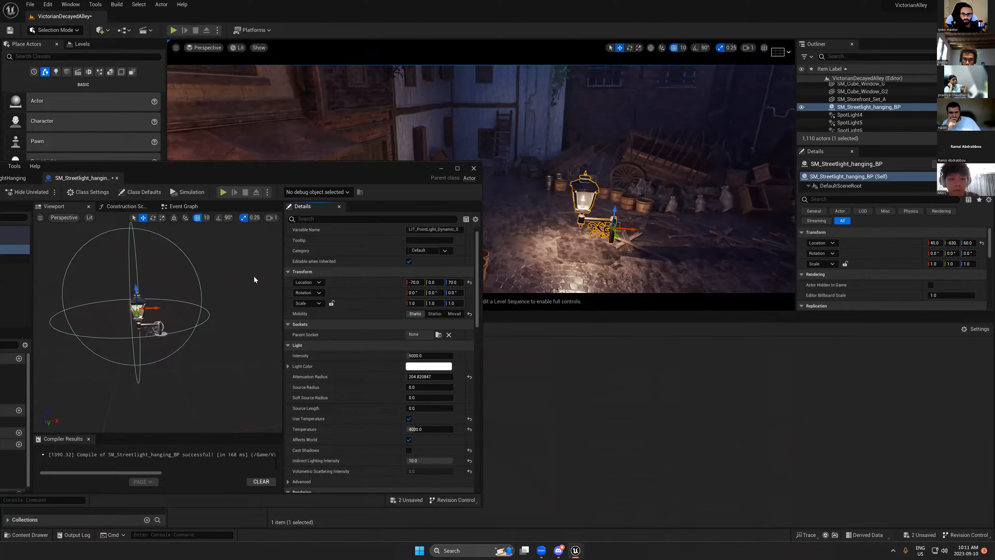
{"action": "left_click_drag", "start_coordinate": [358, 174], "coordinate": [506, 172]}
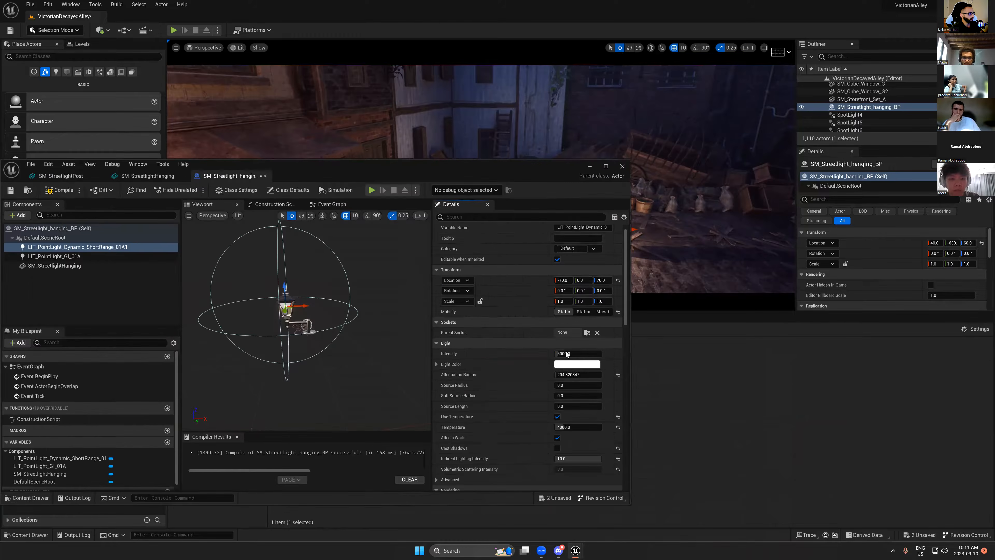
{"action": "left_click", "coordinate": [579, 374]}
{"action": "type", "text": "200"}
{"action": "key", "text": "Return"}
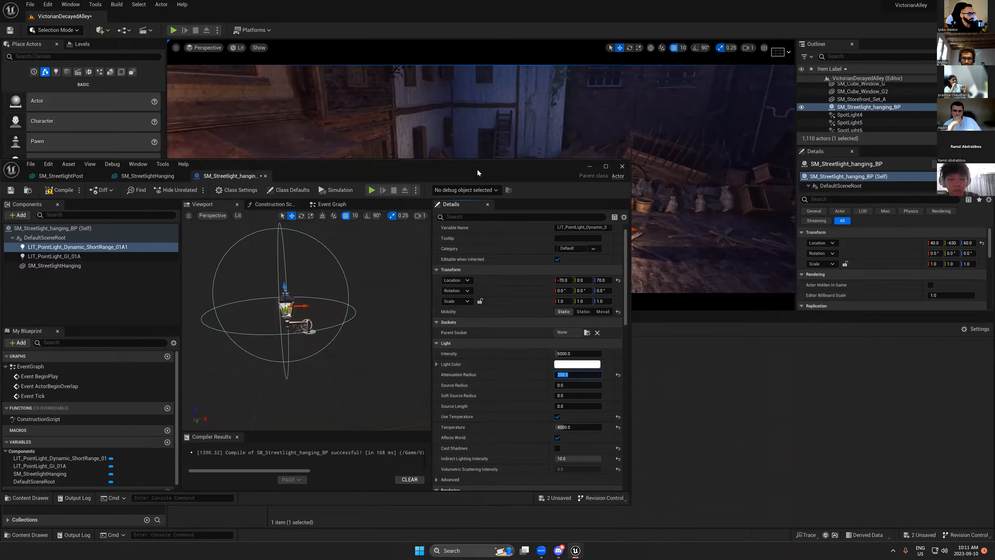
{"action": "left_click_drag", "start_coordinate": [477, 172], "coordinate": [378, 190]}
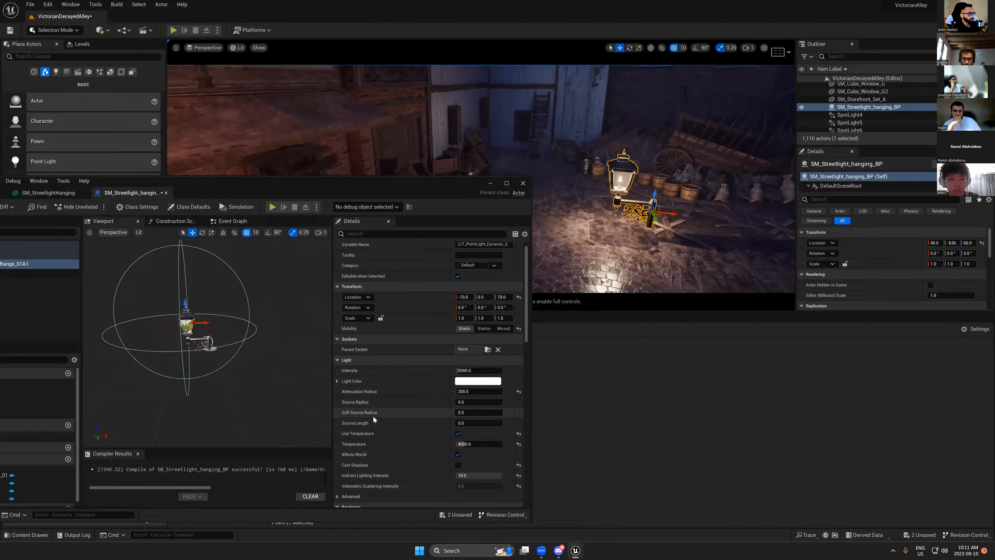
- Raise the short-range point light's Soft Source Radius to about 47 and check the reflection on the cobblestones
{"action": "mouse_move", "coordinate": [457, 414]}
{"action": "left_mouse_down"}
{"action": "mouse_move", "coordinate": [490, 415]}
{"action": "mouse_move", "coordinate": [470, 415]}
{"action": "left_mouse_up"}
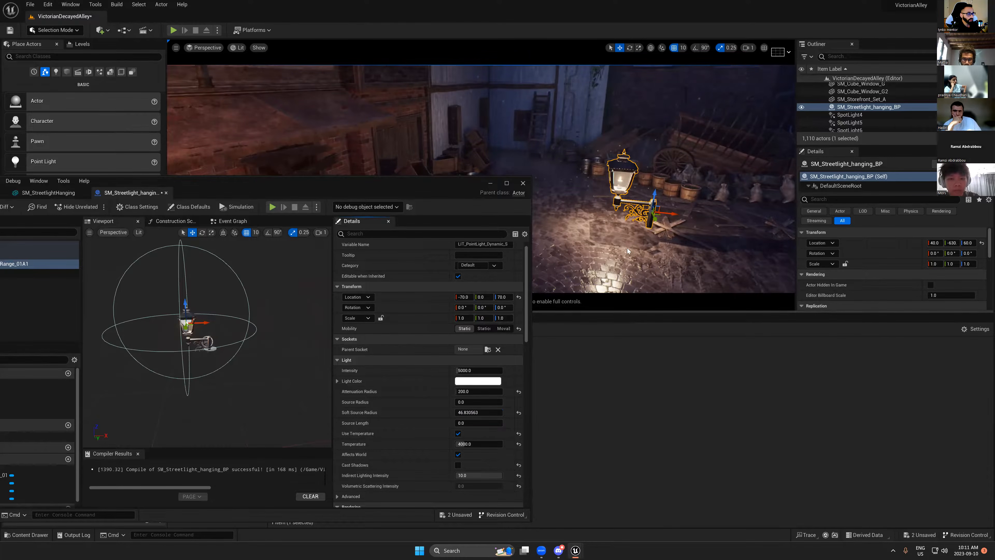
{"action": "right_click_drag", "start_coordinate": [629, 239], "coordinate": [641, 255]}
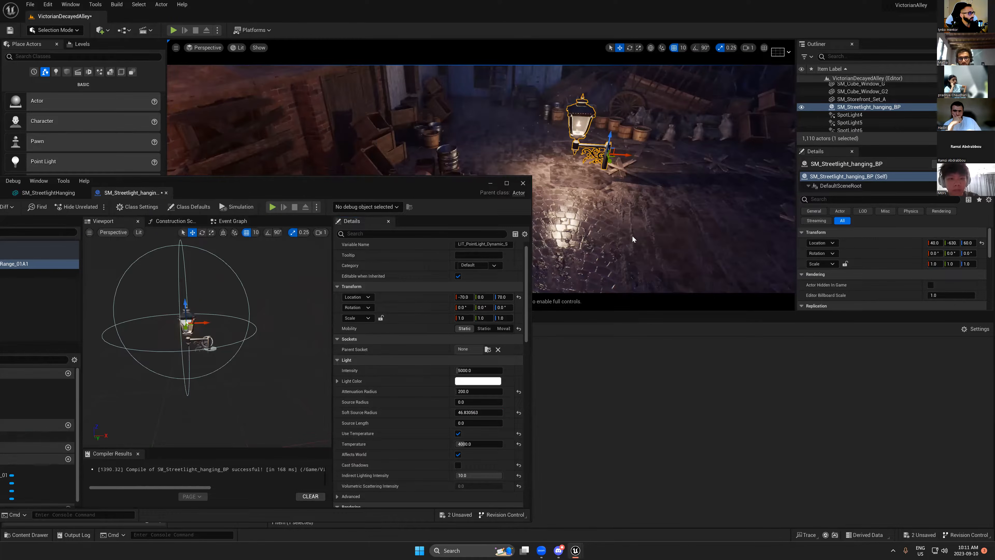
- Filter the short-range point light's properties by "vis" and turn off its Visible option
{"action": "left_click_drag", "start_coordinate": [310, 190], "coordinate": [632, 239]}
{"action": "left_click", "coordinate": [731, 285]}
{"action": "type", "text": "vis"}
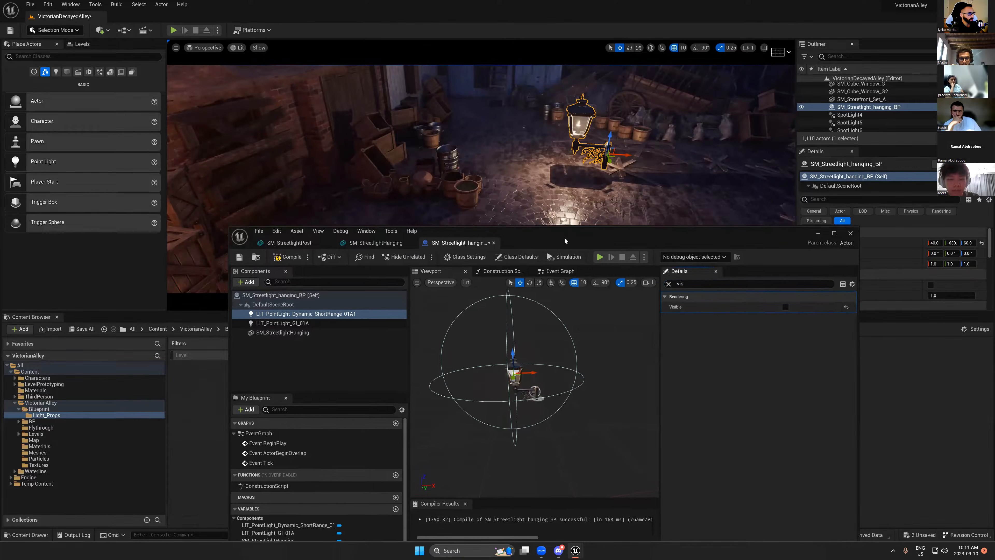
- Select the LIT_PointLight_GI_01A component and clear the property filter
{"action": "left_click_drag", "start_coordinate": [558, 235], "coordinate": [422, 255]}
{"action": "left_click", "coordinate": [330, 362]}
{"action": "left_click", "coordinate": [505, 309]}
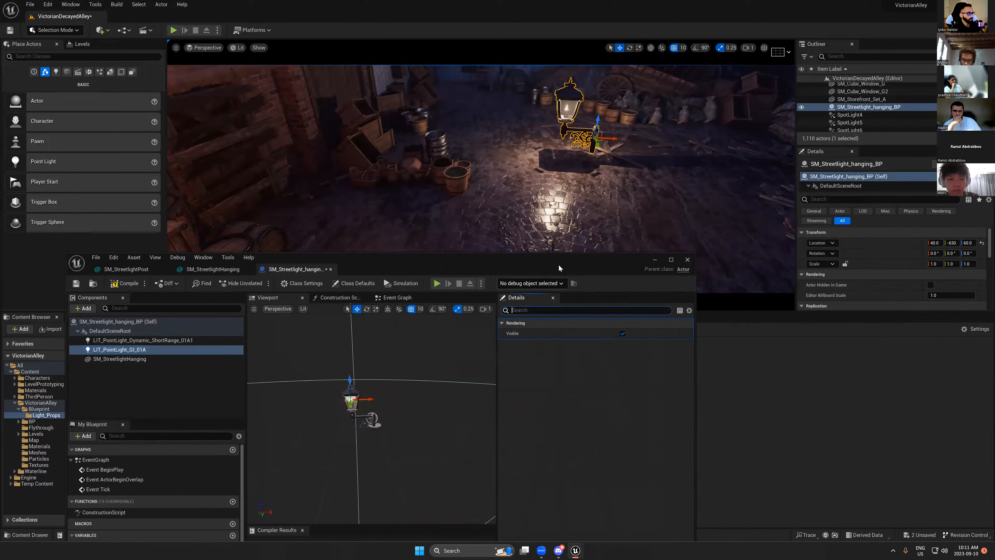
- Try raising the Source Radius of LIT_PointLight_GI_01A while viewing the lantern's reflection, and undo the change
{"action": "left_click_drag", "start_coordinate": [562, 255], "coordinate": [352, 223]}
{"action": "key", "text": "w"}
{"action": "right_click_drag", "start_coordinate": [584, 227], "coordinate": [546, 155]}
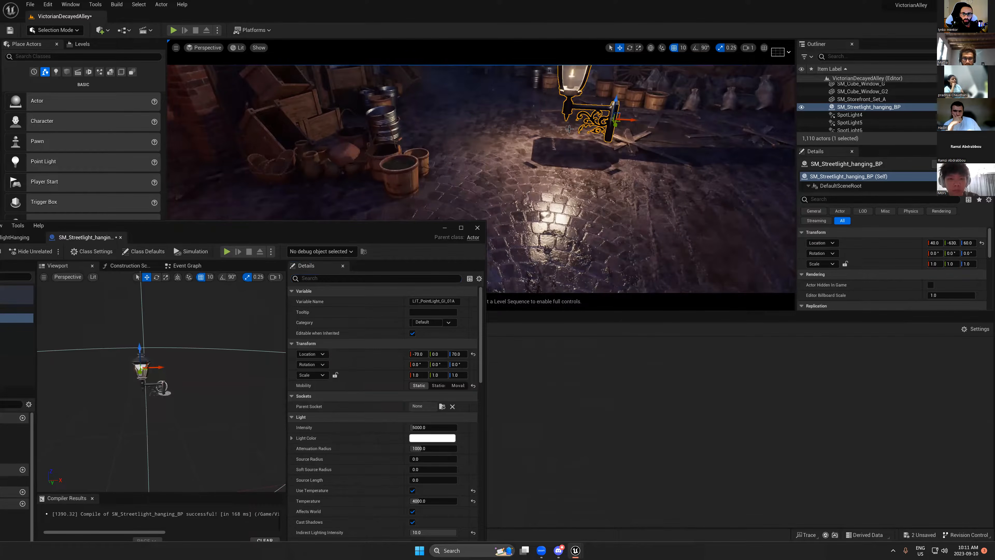
{"action": "left_click_drag", "start_coordinate": [431, 458], "coordinate": [466, 459]}
{"action": "key", "text": "ctrl+z"}
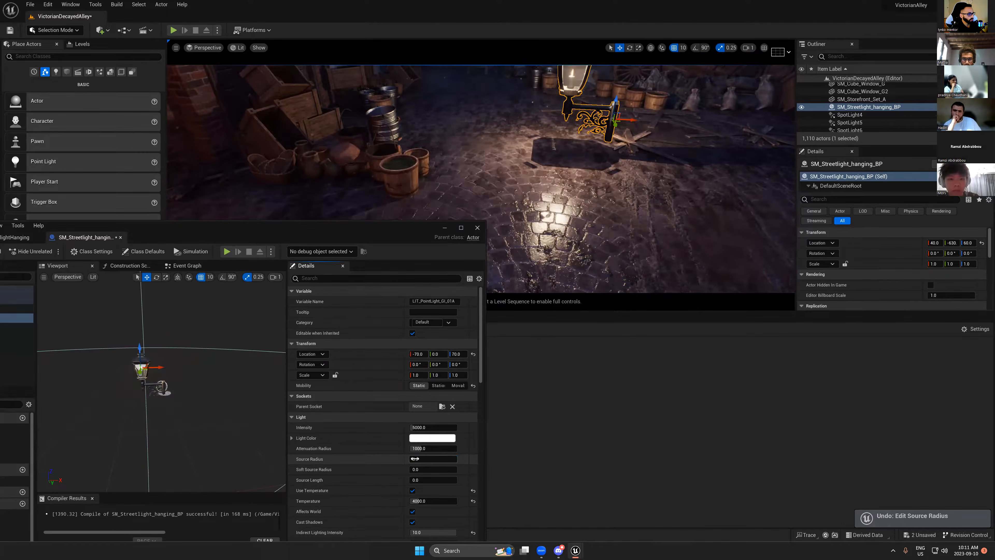
- Raise the Soft Source Radius of LIT_PointLight_GI_01A to about 71 and check the softened reflection on the cobblestones
{"action": "left_click_drag", "start_coordinate": [416, 469], "coordinate": [439, 469]}
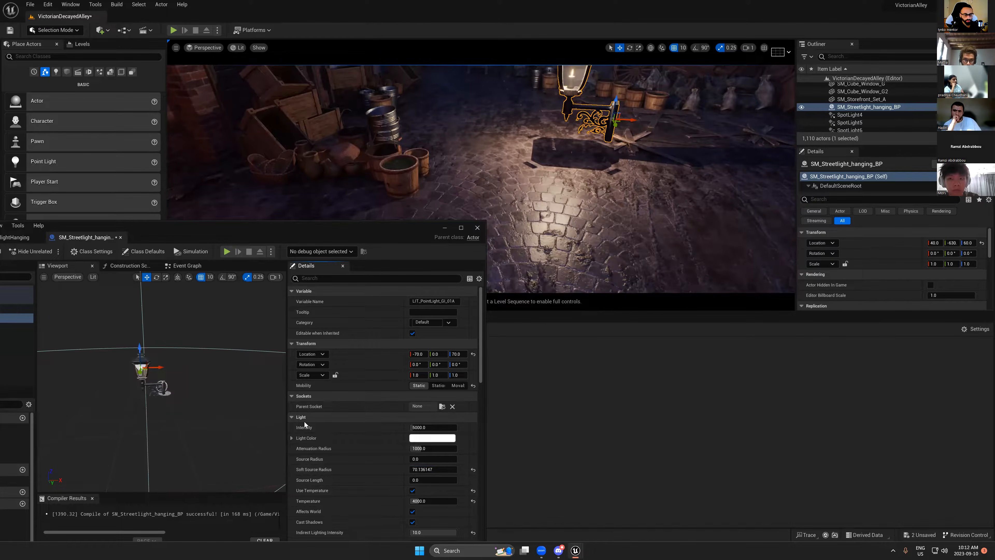
{"action": "left_click_drag", "start_coordinate": [421, 469], "coordinate": [421, 469]}
{"action": "mouse_move", "coordinate": [588, 177]}
{"action": "right_mouse_down"}
{"action": "mouse_move", "coordinate": [590, 192]}
{"action": "mouse_move", "coordinate": [588, 157]}
{"action": "mouse_move", "coordinate": [586, 167]}
{"action": "right_mouse_up"}
{"action": "right_click_drag", "start_coordinate": [532, 237], "coordinate": [509, 231]}
{"action": "key", "text": "g"}
{"action": "key", "text": "g"}
{"action": "scroll", "coordinate": [533, 237], "scroll_direction": "down", "scroll_amount": 3}
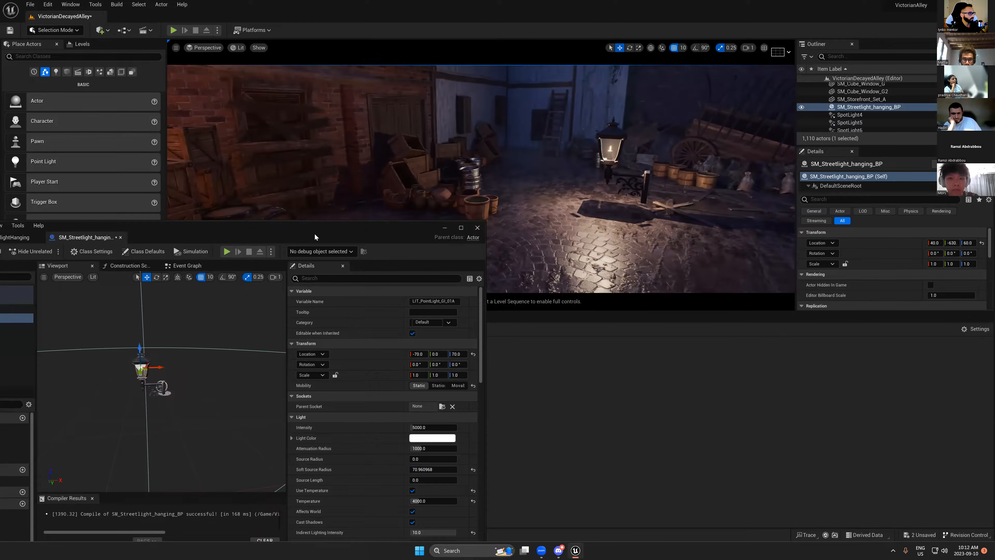
{"action": "left_click_drag", "start_coordinate": [315, 233], "coordinate": [564, 245]}
{"action": "left_click", "coordinate": [684, 480]}
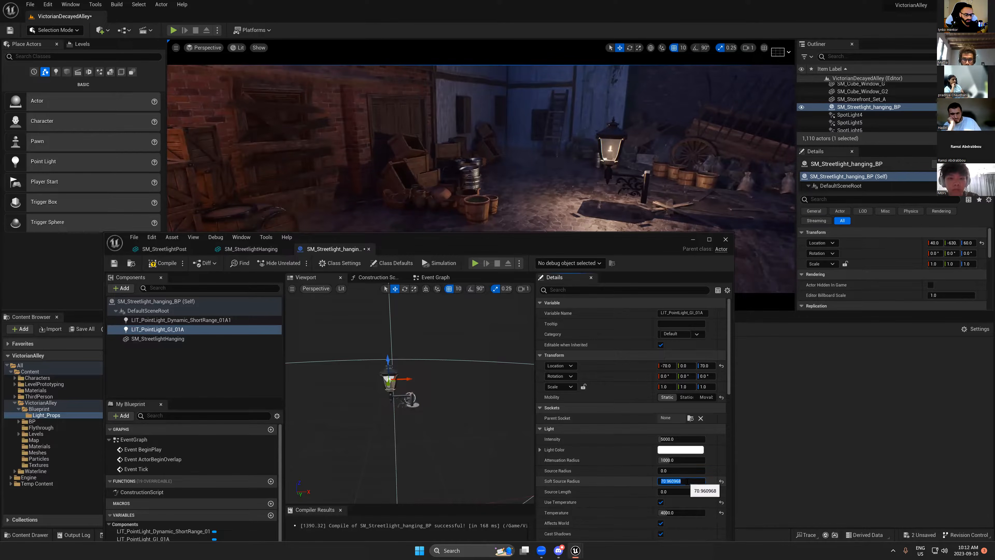
{"action": "key", "text": "Return"}
- Set the Soft Source Radius of LIT_PointLight_Dynamic_ShortRange_01A1 to 40
{"action": "left_click", "coordinate": [180, 320]}
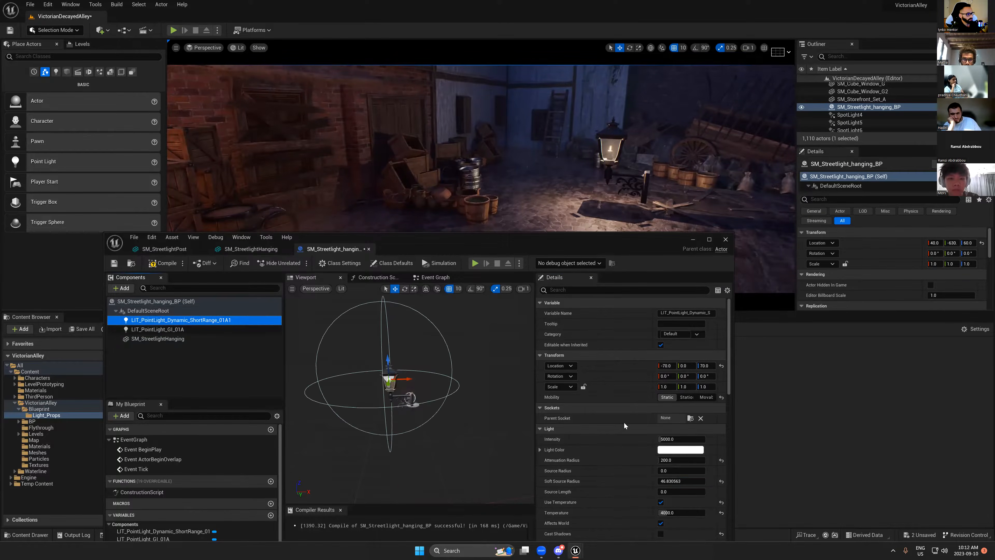
{"action": "left_click", "coordinate": [672, 481]}
{"action": "type", "text": "40"}
{"action": "key", "text": "Return"}
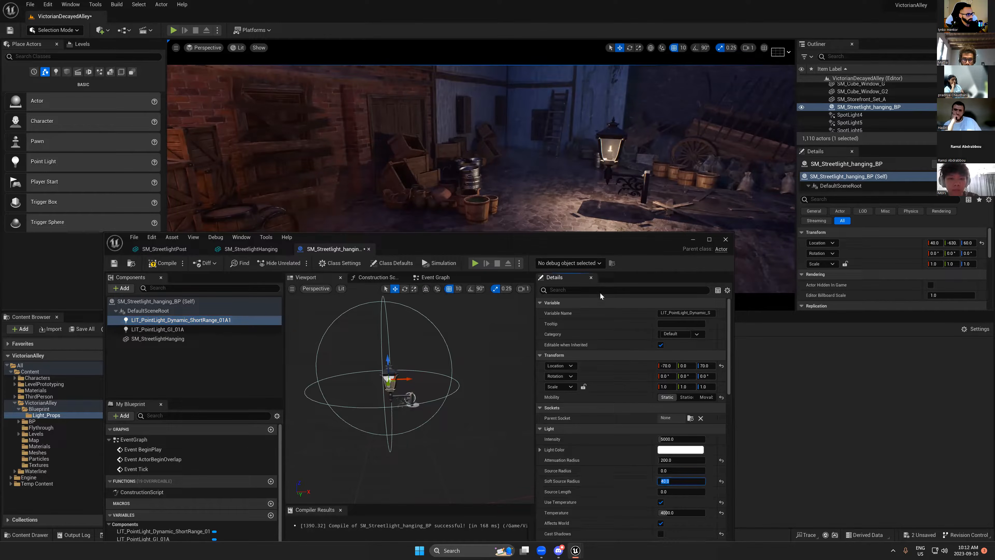
- Filter the short-range point light's properties by "vis", turn its Visible option back on, and clear the filter
{"action": "left_click", "coordinate": [605, 294]}
{"action": "type", "text": "vis"}
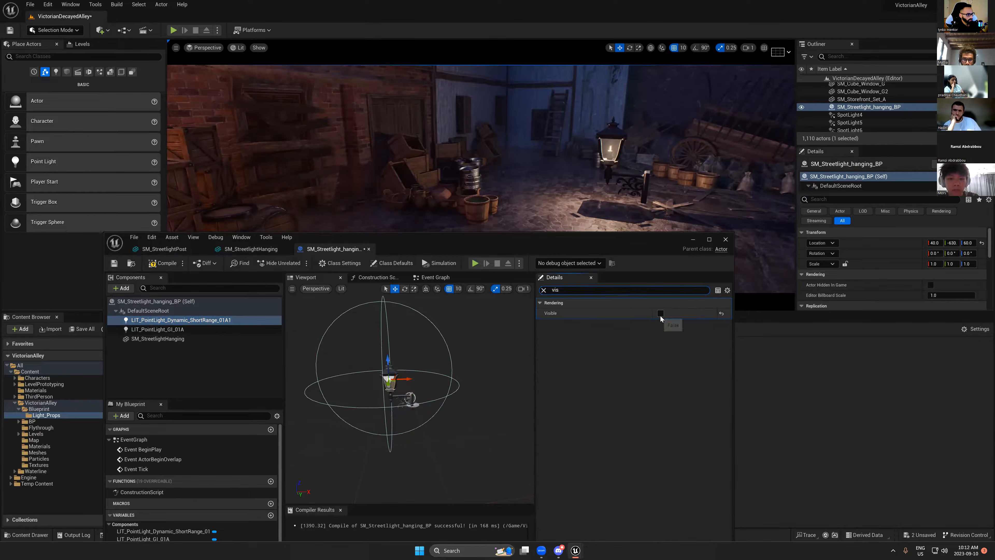
{"action": "left_click_drag", "start_coordinate": [621, 252], "coordinate": [630, 325]}
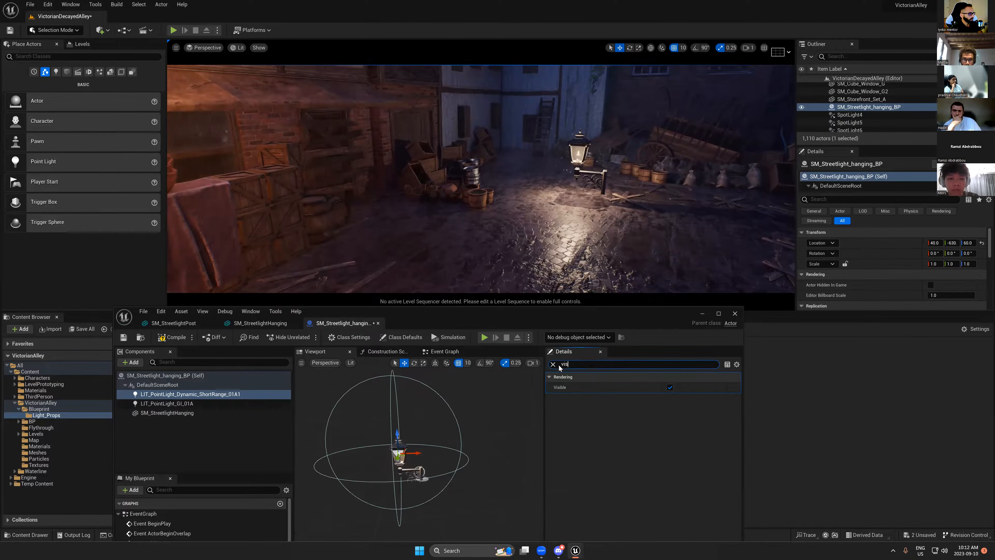
{"action": "key", "text": "ctrl+a"}
{"action": "key", "text": "BackSpace"}
- Set the short-range point light's Temperature to 3500
{"action": "left_click_drag", "start_coordinate": [603, 313], "coordinate": [450, 195]}
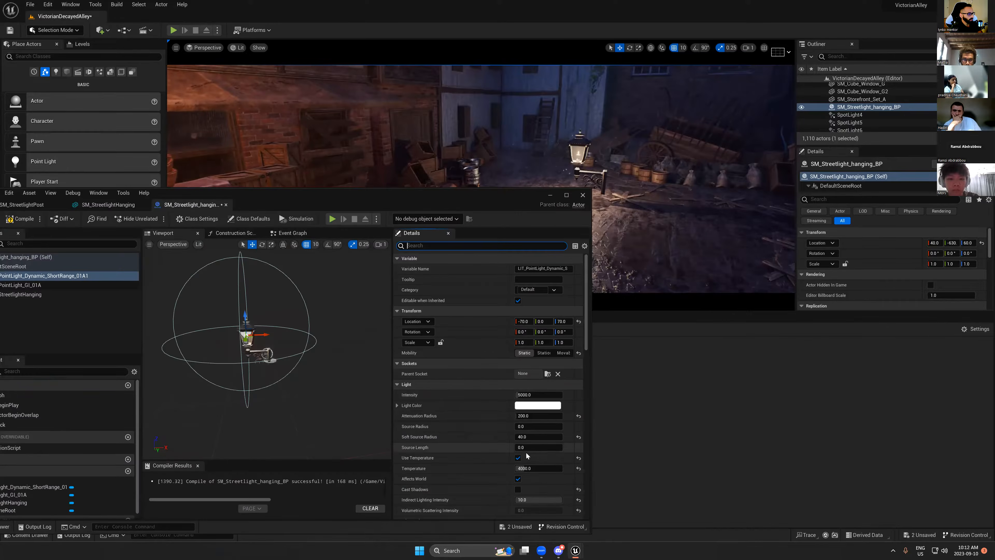
{"action": "left_click_drag", "start_coordinate": [531, 469], "coordinate": [527, 470]}
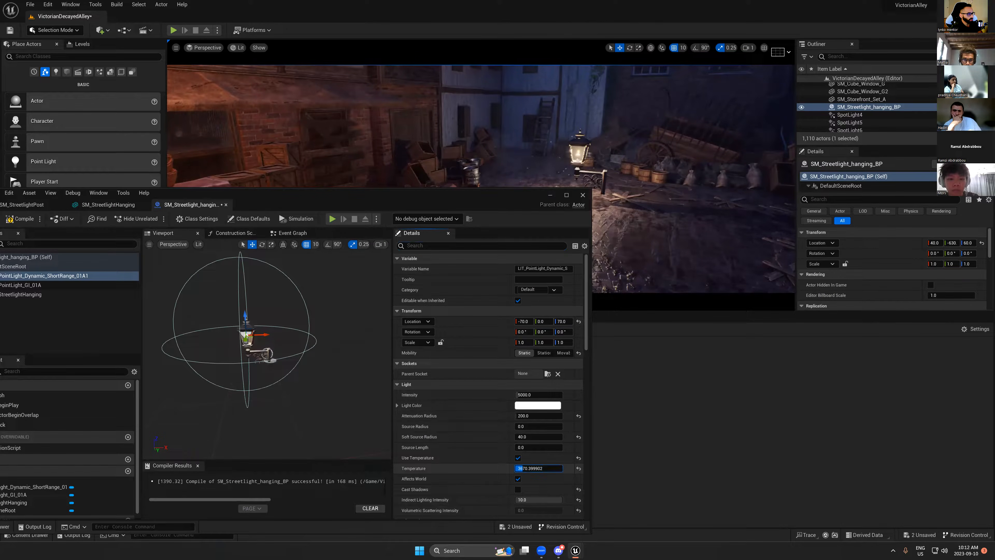
{"action": "left_click_drag", "start_coordinate": [522, 469], "coordinate": [521, 469]}
{"action": "left_click_drag", "start_coordinate": [513, 198], "coordinate": [487, 228]}
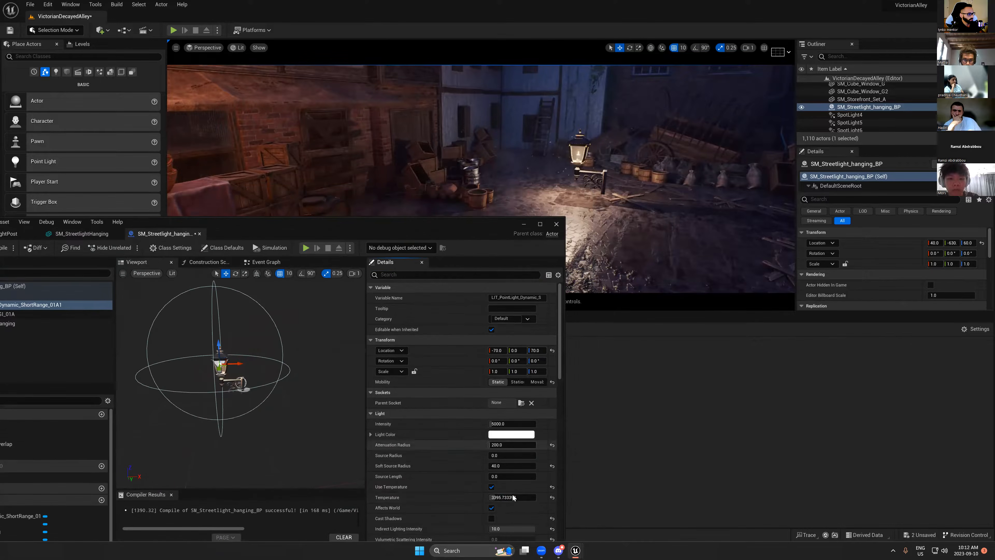
{"action": "left_click", "coordinate": [509, 497]}
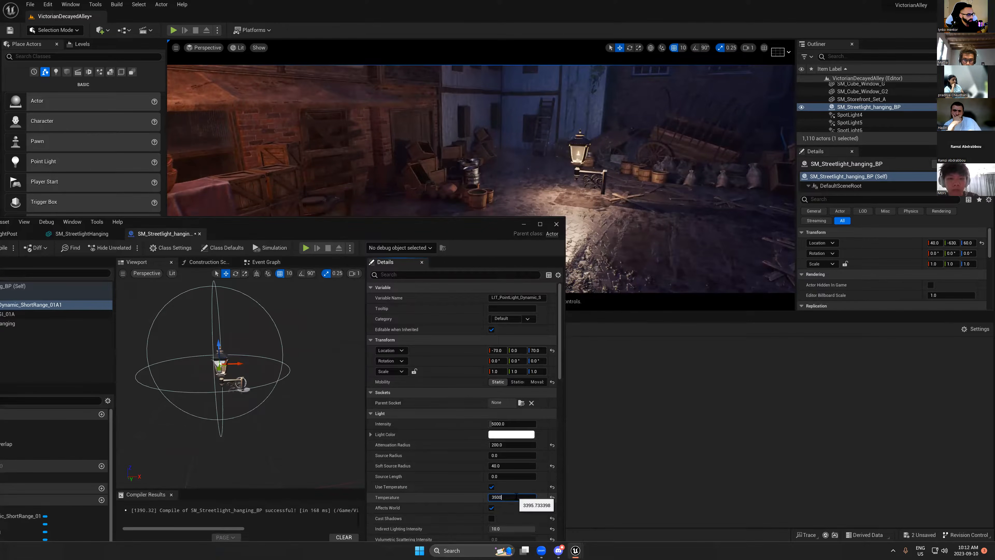
{"action": "type", "text": "3500"}
{"action": "key", "text": "Return"}
- Move the streetlight actor in the level to location 20, -630, 120 and minimise the Blueprint editor
{"action": "right_click_drag", "start_coordinate": [598, 174], "coordinate": [560, 167]}
{"action": "left_click", "coordinate": [601, 181]}
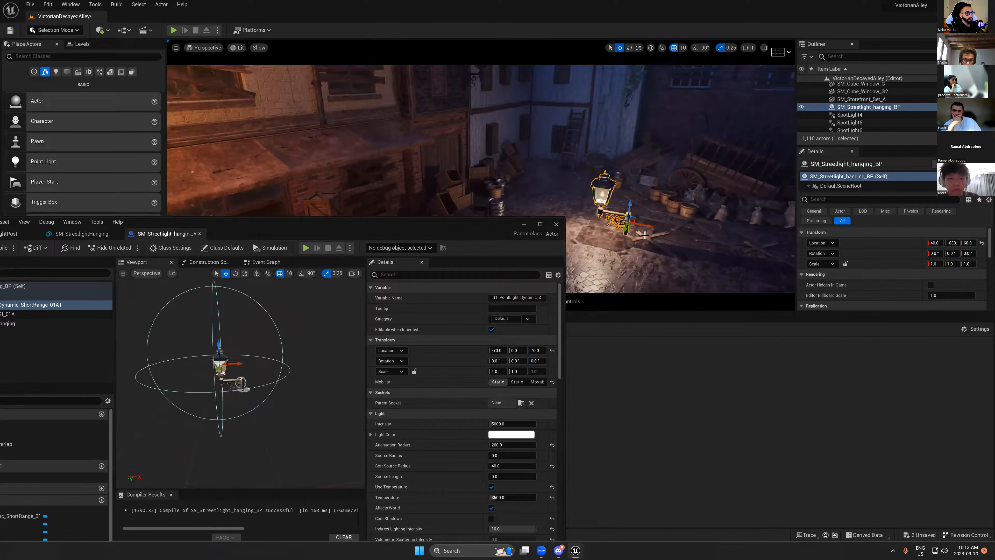
{"action": "left_click_drag", "start_coordinate": [632, 217], "coordinate": [628, 192]}
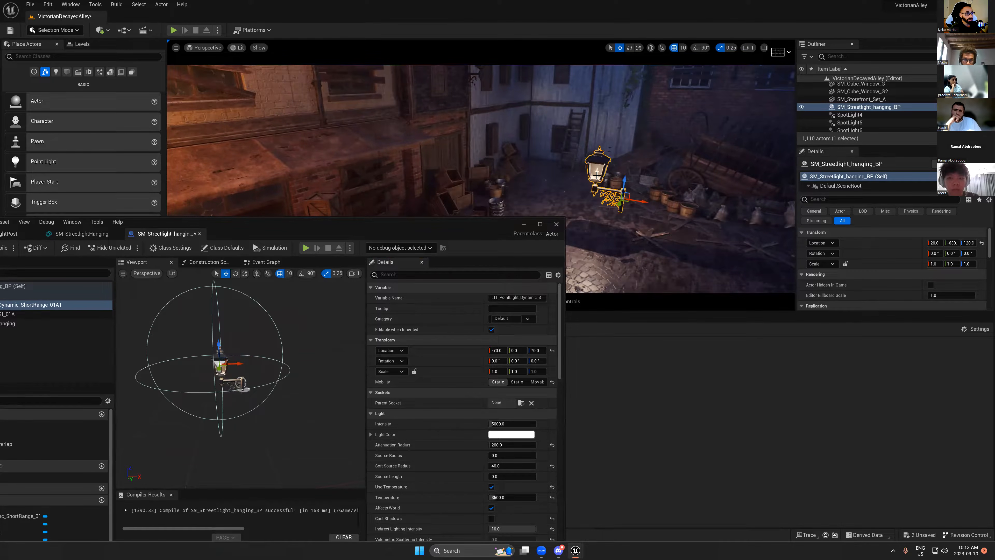
{"action": "scroll", "coordinate": [623, 151], "scroll_direction": "up", "scroll_amount": 2}
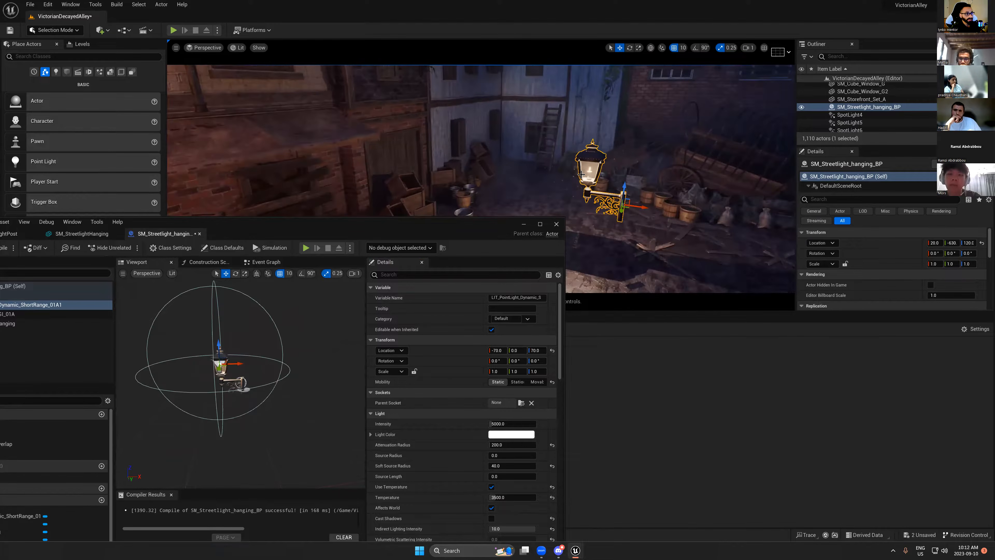
{"action": "scroll", "coordinate": [617, 162], "scroll_direction": "down", "scroll_amount": 1}
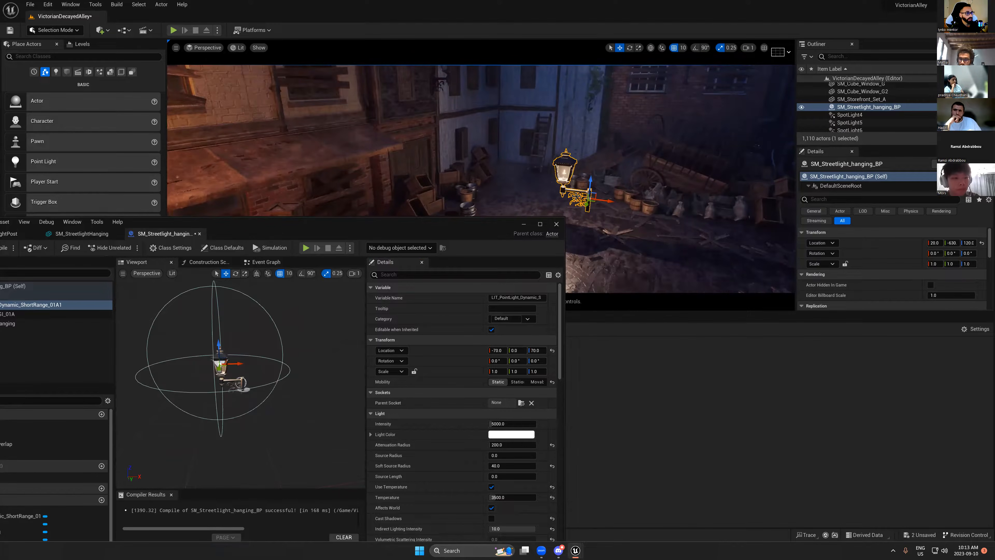
{"action": "right_click_drag", "start_coordinate": [616, 163], "coordinate": [630, 182]}
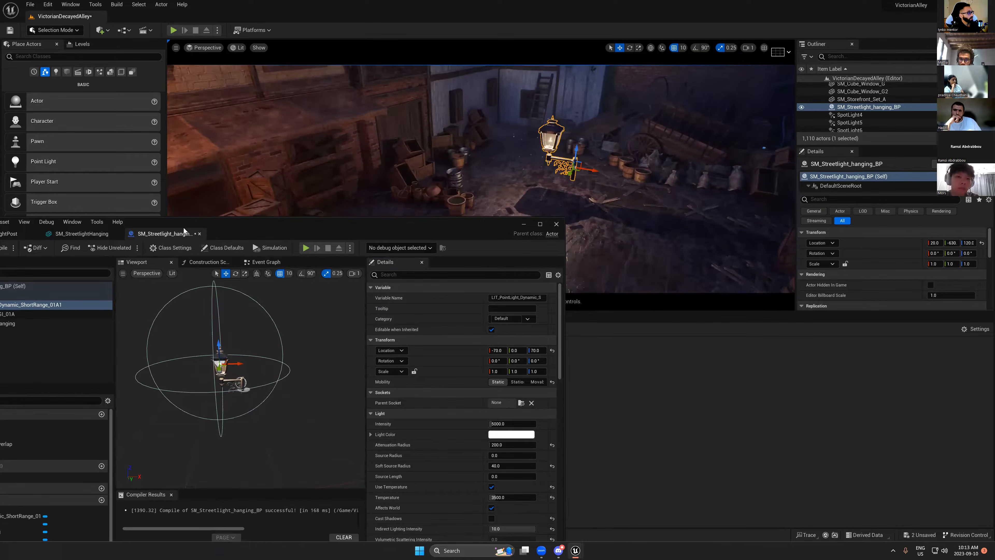
{"action": "left_click_drag", "start_coordinate": [253, 226], "coordinate": [566, 259]}
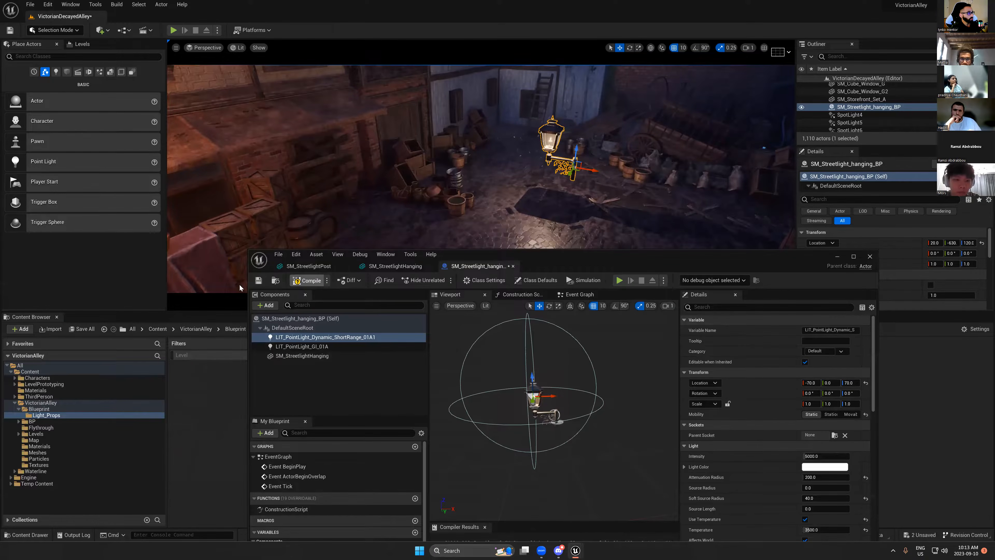
{"action": "left_click", "coordinate": [838, 255]}
- Duplicate the hanging streetlight toward the back wall of the alley and delete the copy
{"action": "left_click_drag", "start_coordinate": [596, 153], "coordinate": [464, 133], "text": "alt"}
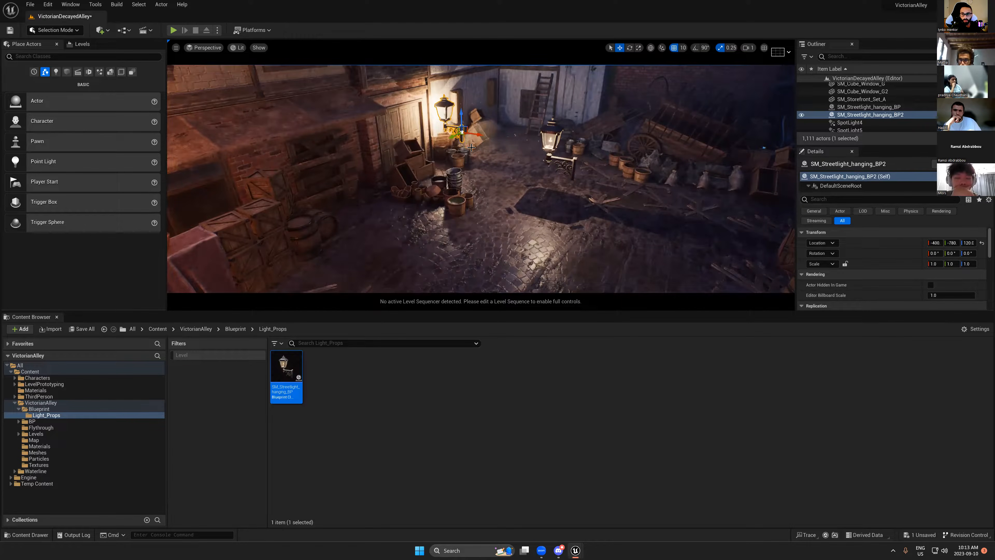
{"action": "key", "text": "Delete"}
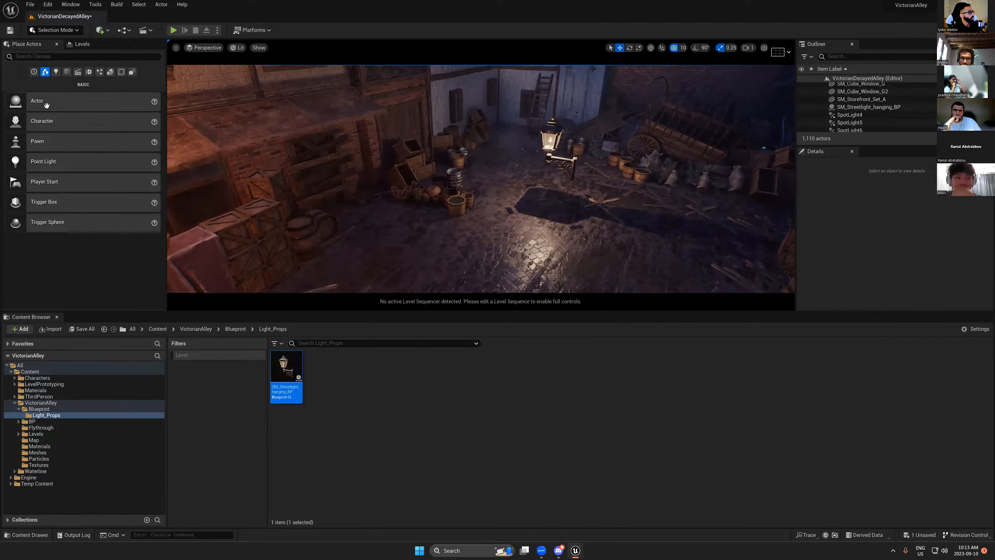
- Place two separate point lights in the alley near the streetlight and compare them with the Blueprint actor by selecting each
{"action": "left_click_drag", "start_coordinate": [30, 162], "coordinate": [716, 219]}
{"action": "right_click_drag", "start_coordinate": [595, 204], "coordinate": [623, 203]}
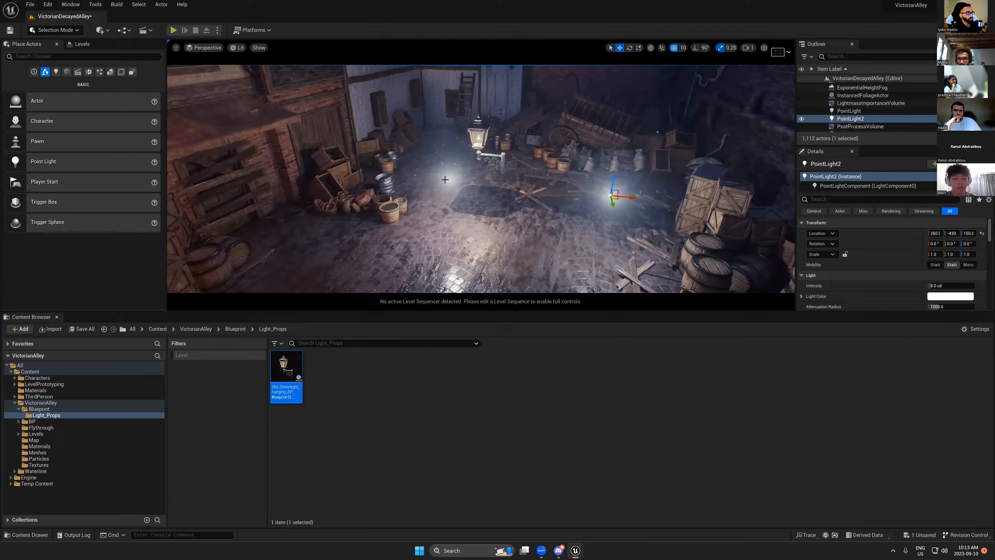
{"action": "key", "text": "g"}
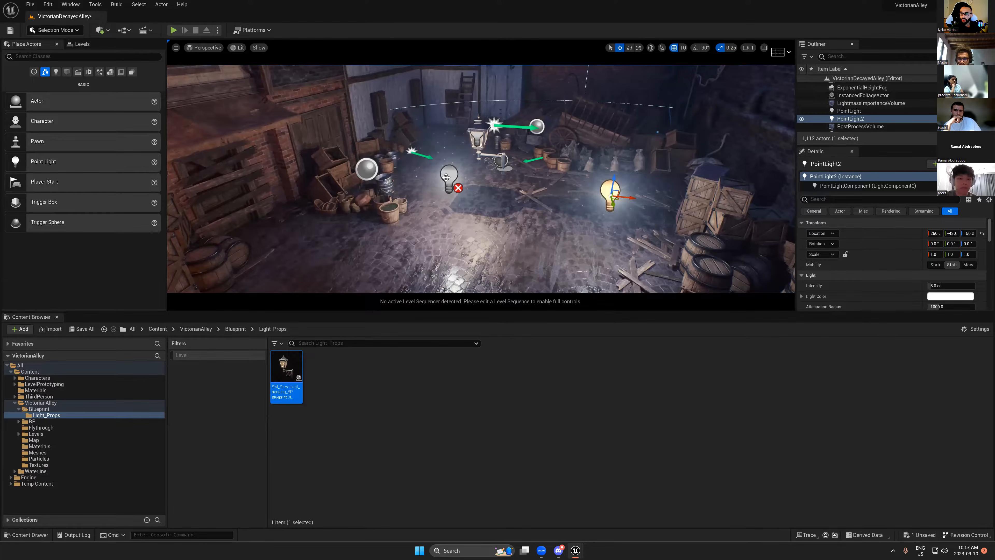
{"action": "left_click", "coordinate": [447, 177]}
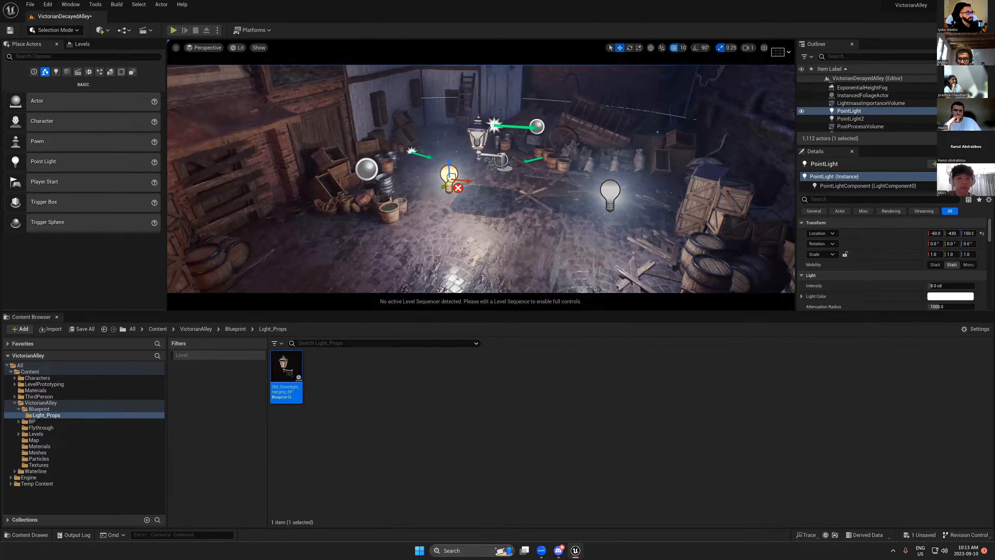
{"action": "left_click", "coordinate": [477, 128]}
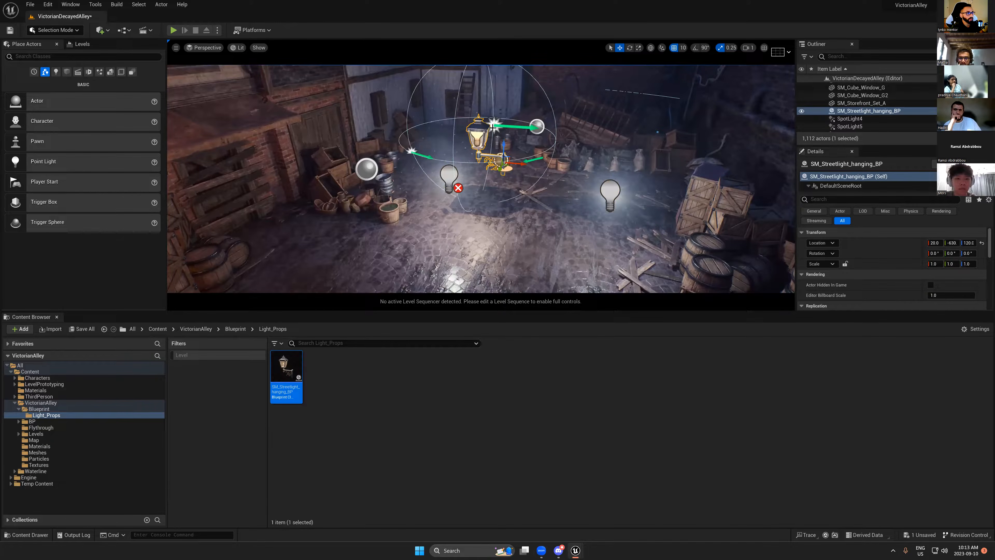
- Select both loose point lights, shift them together beneath the streetlight, and focus the view on them
{"action": "left_click", "coordinate": [610, 193]}
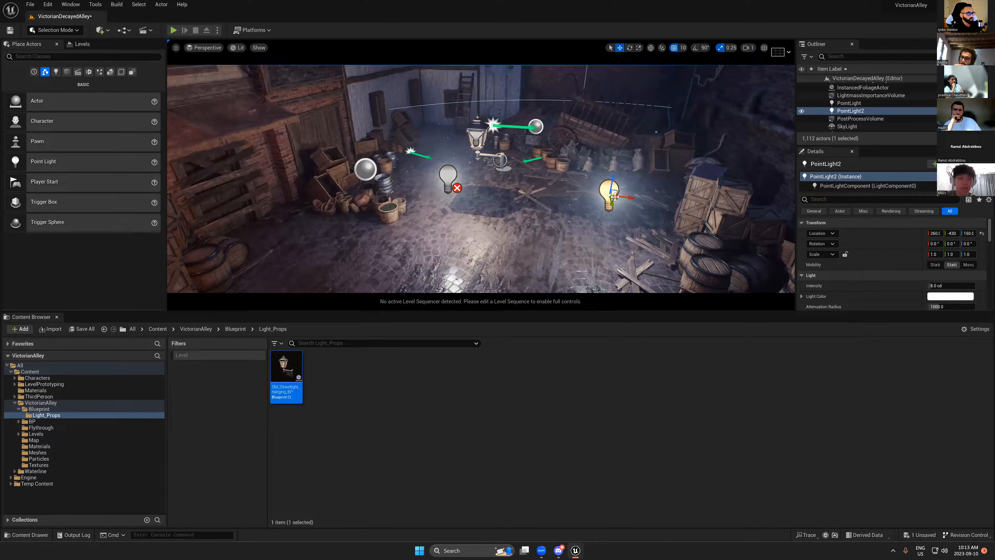
{"action": "left_click", "coordinate": [448, 180], "text": "ctrl"}
{"action": "left_click_drag", "start_coordinate": [453, 186], "coordinate": [481, 169]}
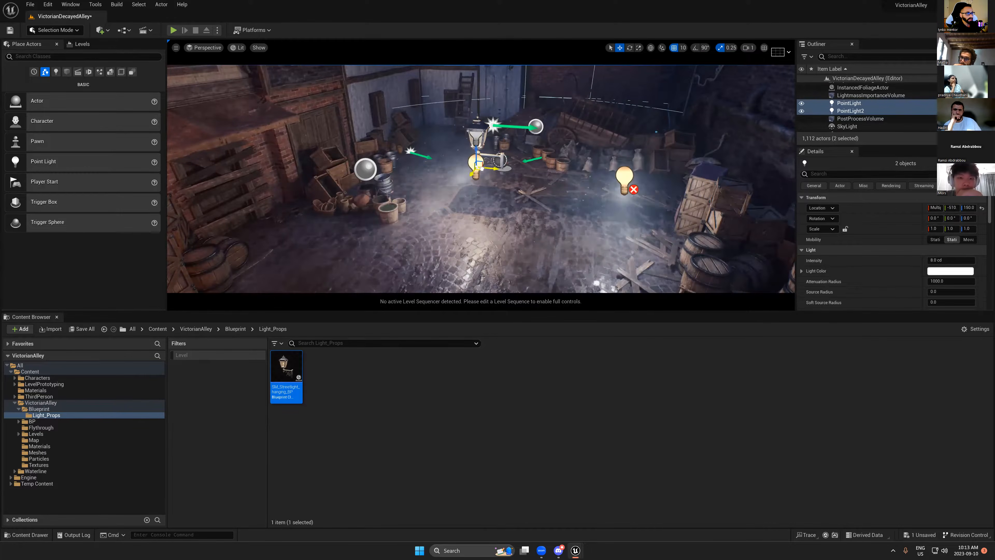
{"action": "double_click", "coordinate": [860, 103]}
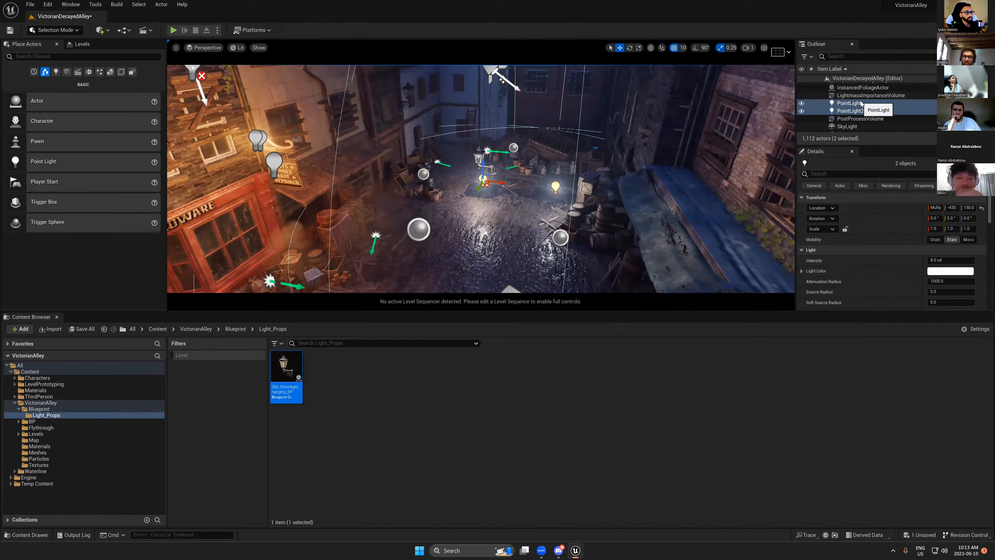
- Delete the PointLight and PointLight2 actors from the level
{"action": "left_click", "coordinate": [861, 103]}
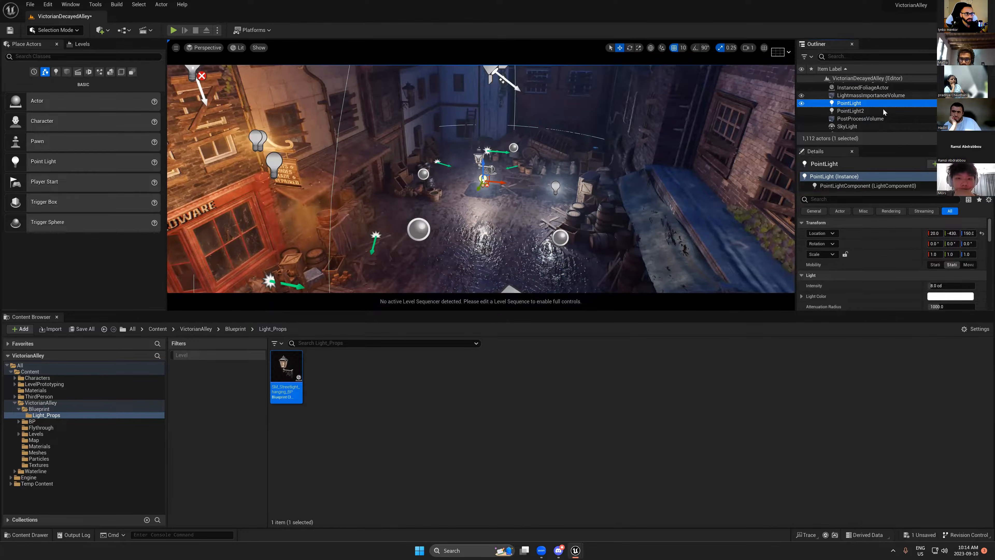
{"action": "left_click", "coordinate": [850, 111], "text": "ctrl"}
{"action": "scroll", "coordinate": [503, 218], "scroll_direction": "up", "scroll_amount": 2}
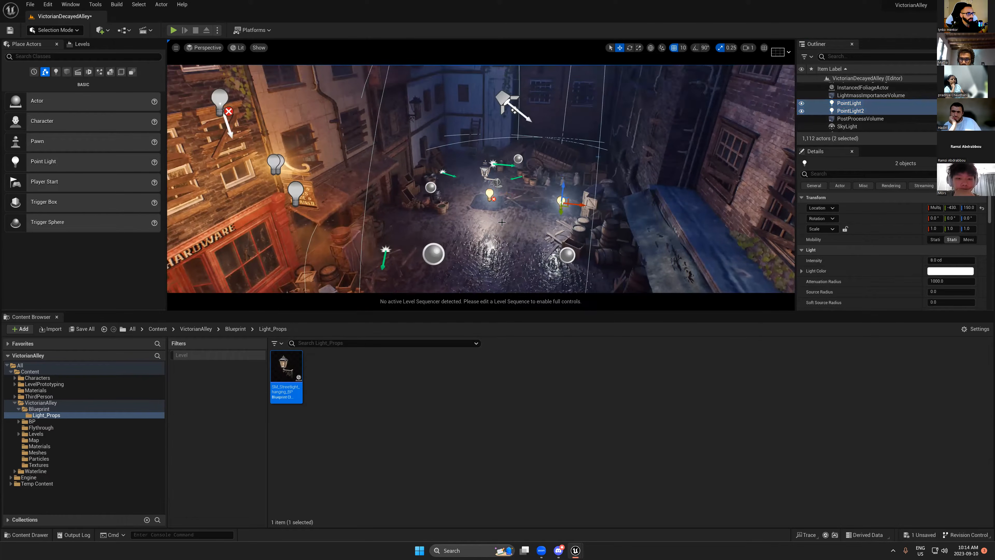
{"action": "key", "text": "Delete"}
{"action": "scroll", "coordinate": [497, 184], "scroll_direction": "up", "scroll_amount": 5}
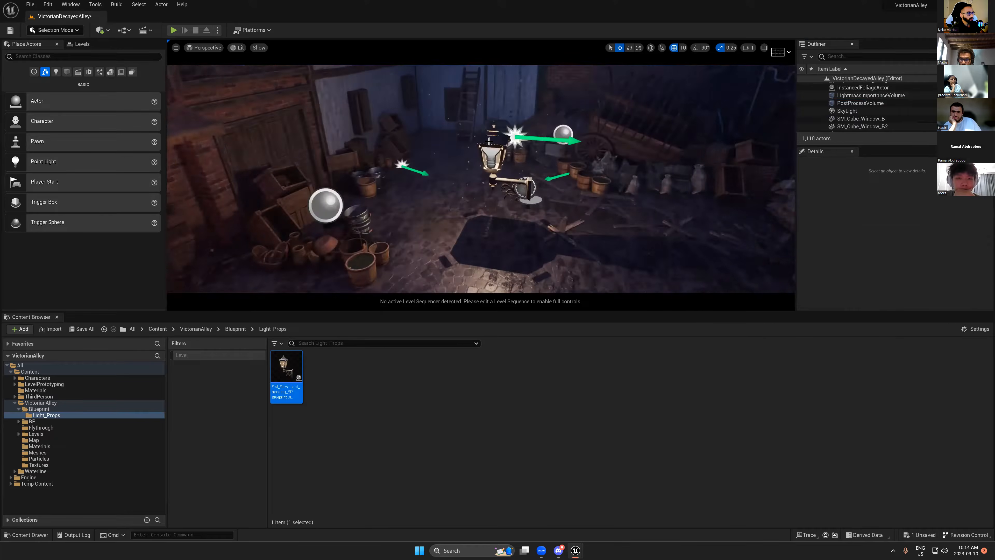
- Select the hanging streetlight, enlarge the level viewport, and examine the actor with its light radius
{"action": "left_click", "coordinate": [489, 141]}
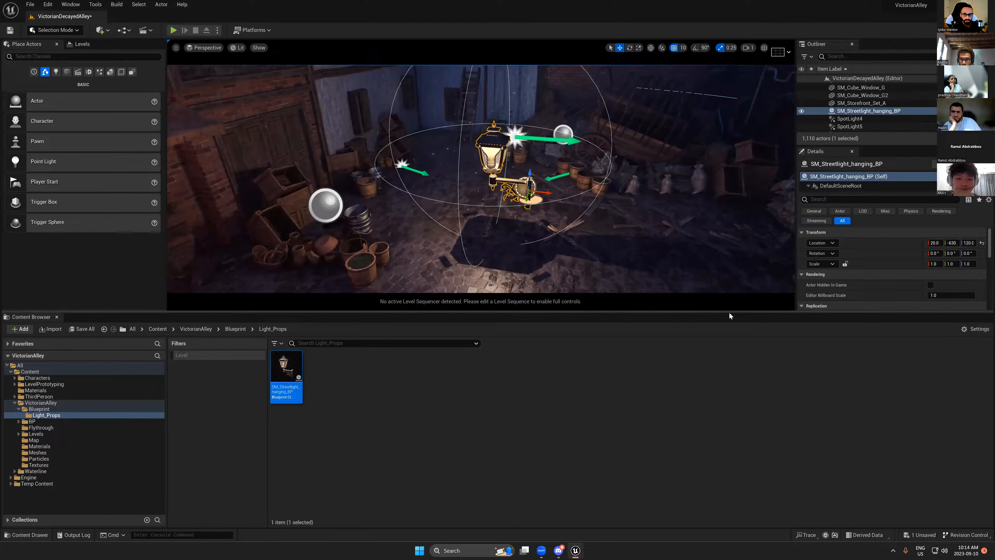
{"action": "left_click_drag", "start_coordinate": [729, 312], "coordinate": [758, 410]}
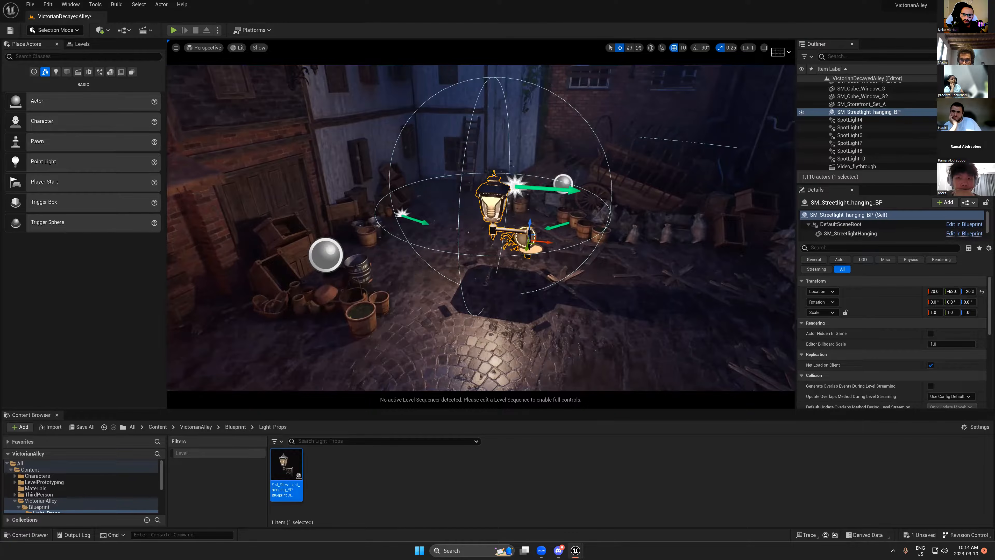
{"action": "right_click_drag", "start_coordinate": [708, 181], "coordinate": [701, 182]}
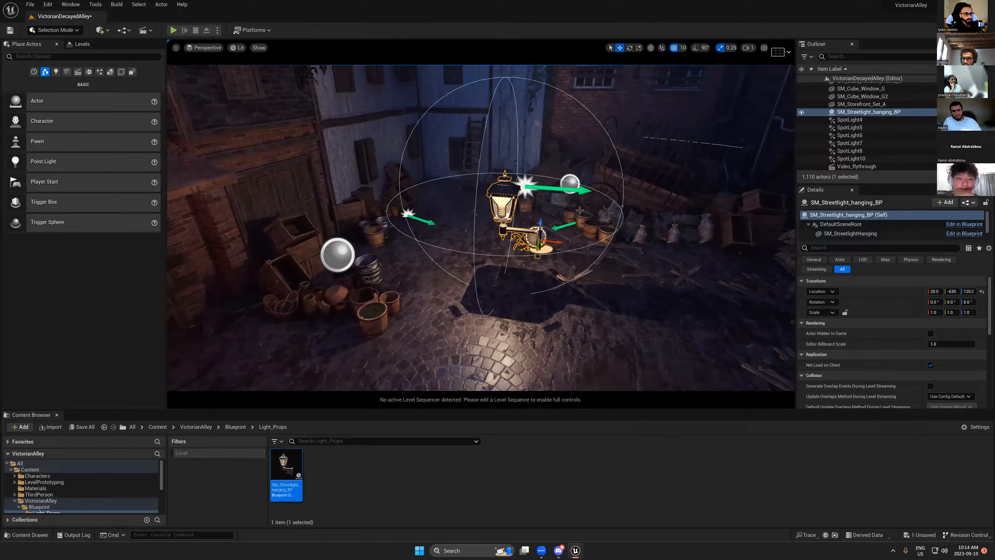
{"action": "left_click", "coordinate": [508, 181]}
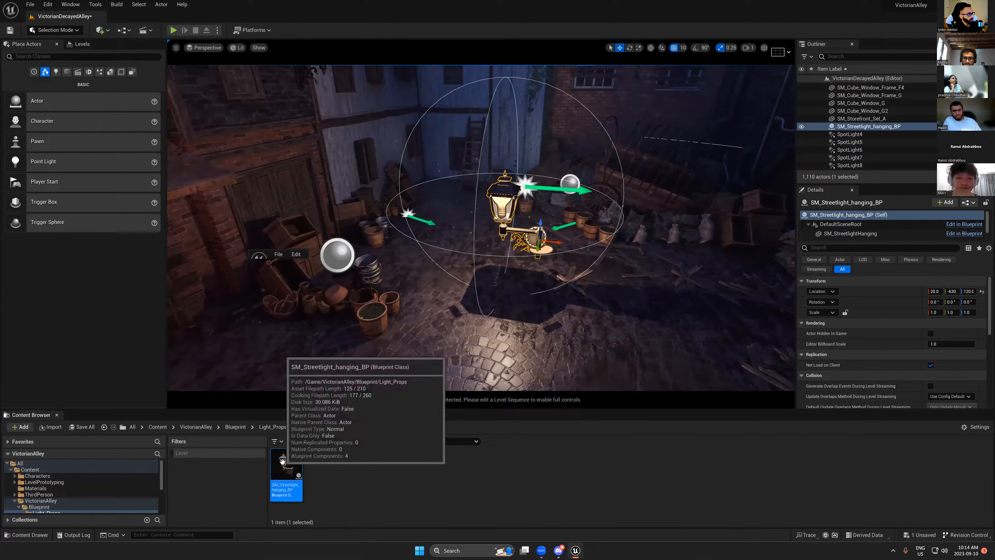
- Open the SM_Streetlight_hanging_BP Blueprint for editing and inspect the streetlight in its 3D preview
{"action": "double_click", "coordinate": [287, 472]}
{"action": "left_click", "coordinate": [893, 266]}
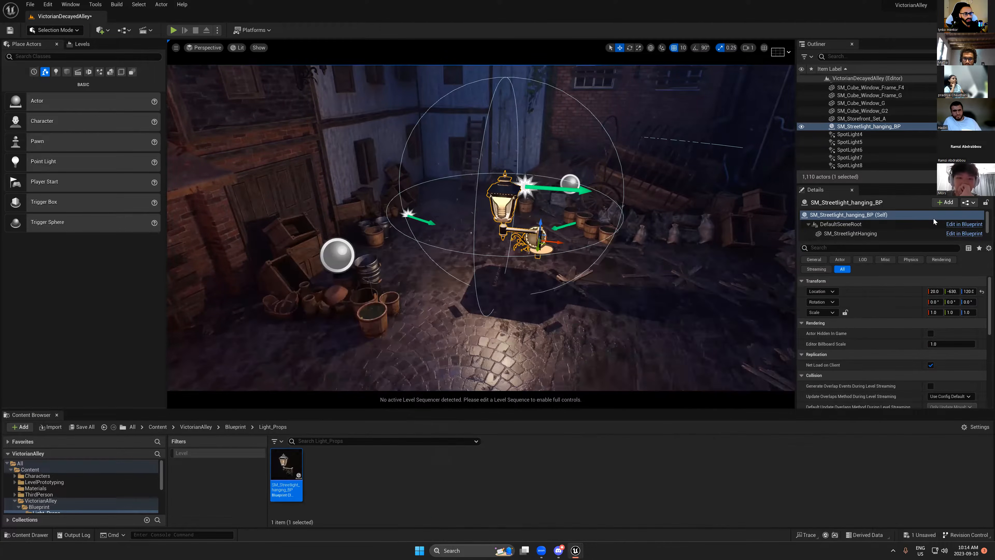
{"action": "left_click", "coordinate": [956, 225]}
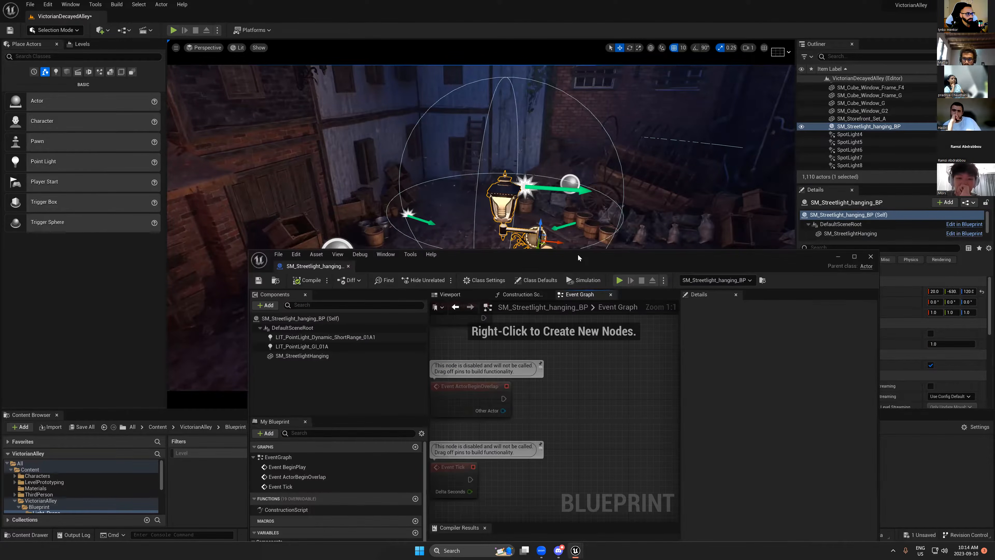
{"action": "left_click_drag", "start_coordinate": [579, 250], "coordinate": [629, 202]}
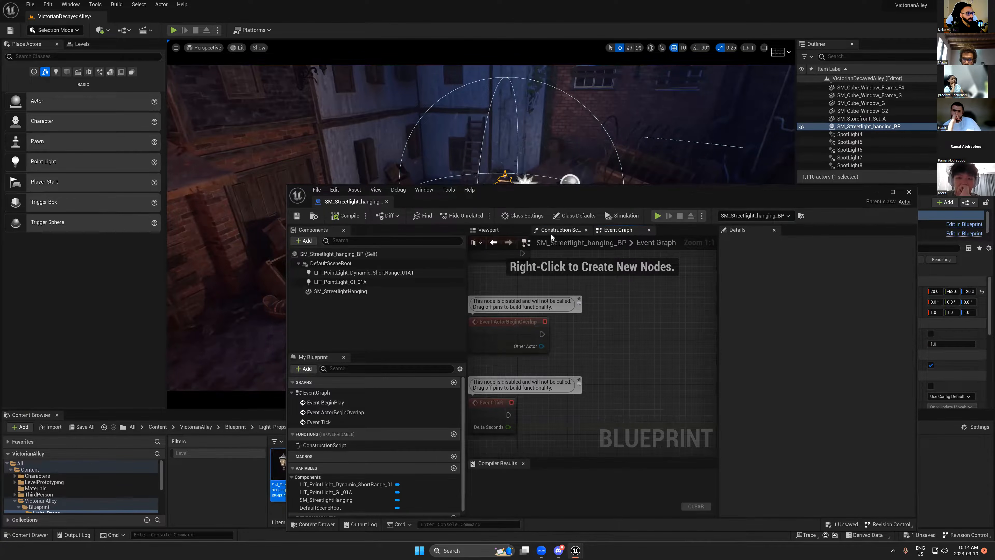
{"action": "left_click", "coordinate": [558, 230]}
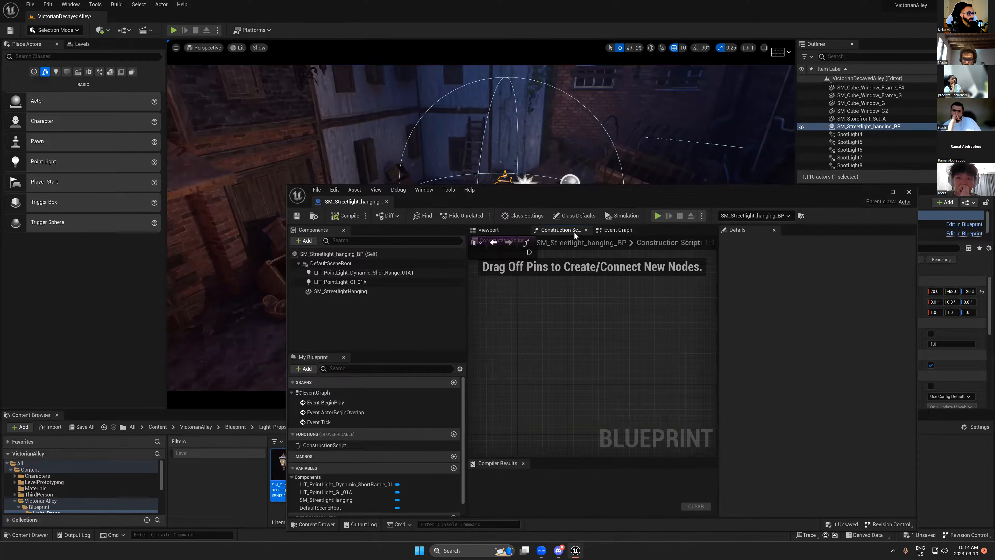
{"action": "left_click", "coordinate": [494, 230]}
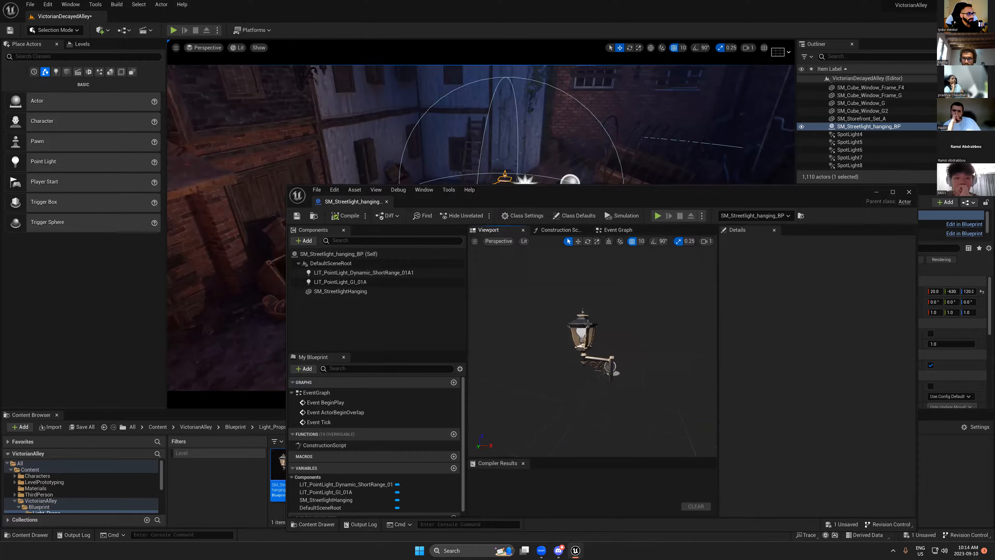
{"action": "scroll", "coordinate": [594, 319], "scroll_direction": "up", "scroll_amount": 5}
{"action": "scroll", "coordinate": [605, 316], "scroll_direction": "down", "scroll_amount": 5}
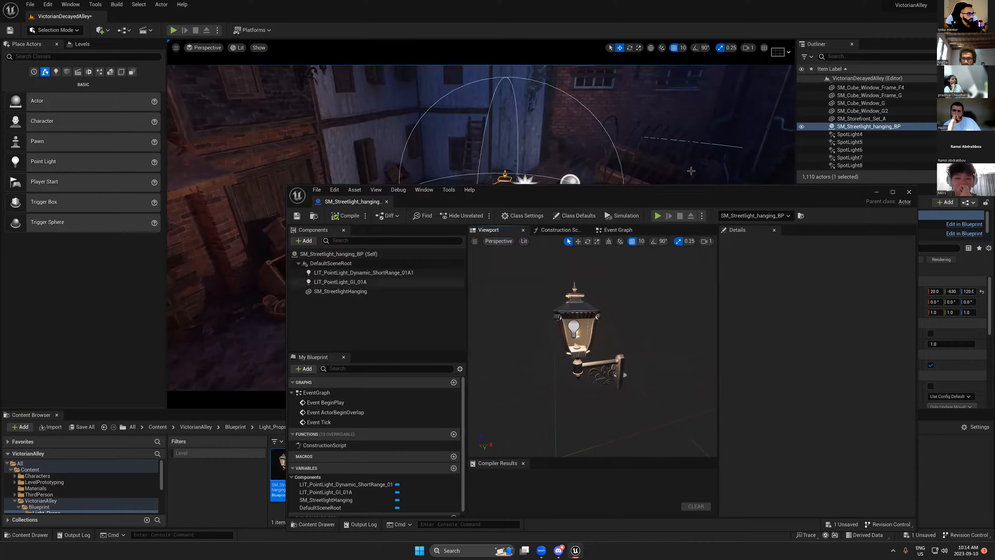
- Add a reference to the LIT_PointLight_Dynamic_ShortRange_01A1 component in the Blueprint's Construction Script graph
{"action": "left_click", "coordinate": [559, 229]}
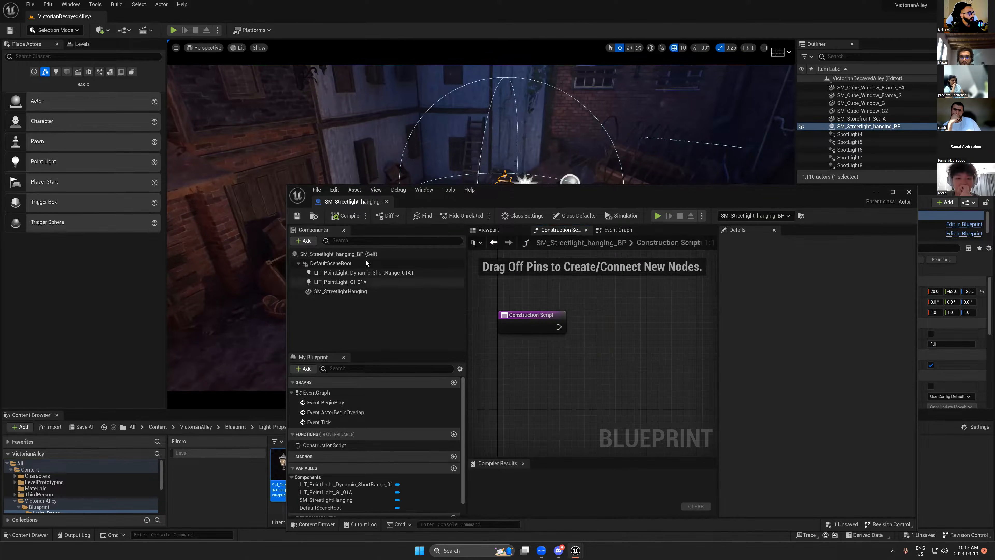
{"action": "left_click_drag", "start_coordinate": [585, 206], "coordinate": [564, 231]}
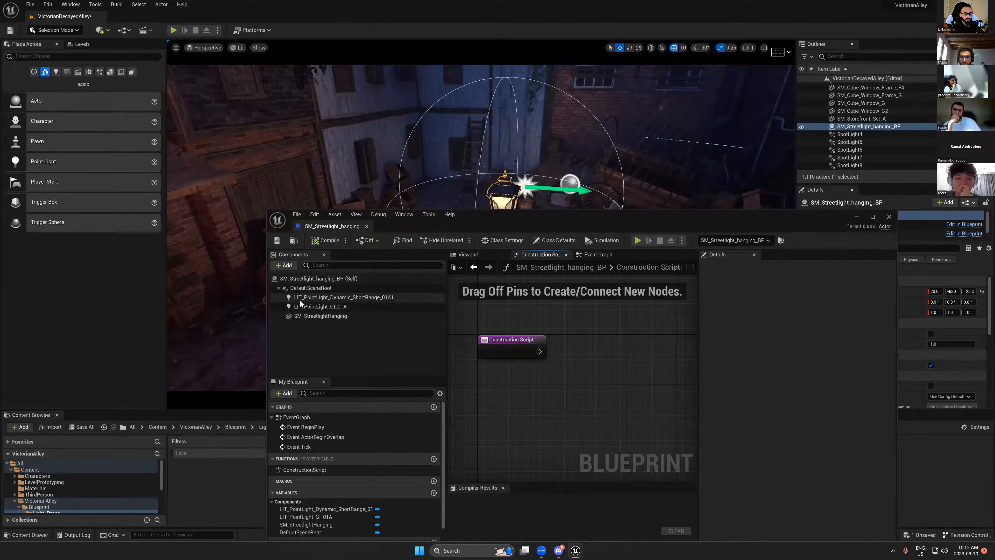
{"action": "left_click", "coordinate": [311, 298]}
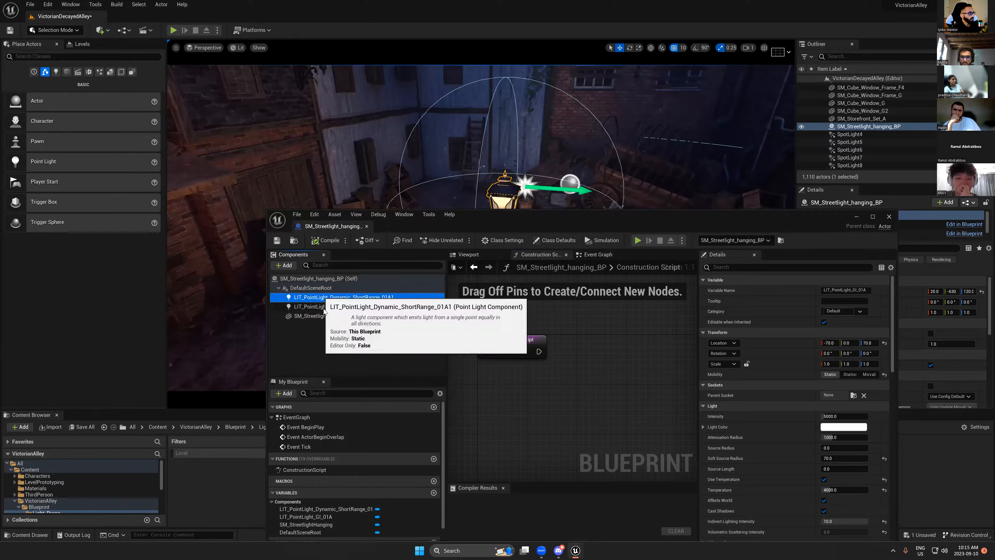
{"action": "left_click_drag", "start_coordinate": [594, 226], "coordinate": [571, 244]}
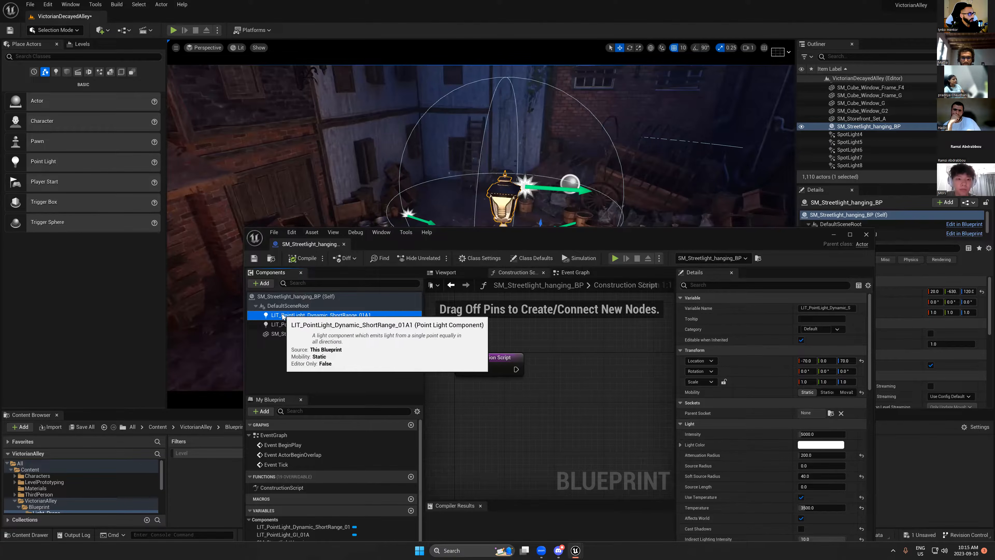
{"action": "left_click_drag", "start_coordinate": [287, 317], "coordinate": [539, 389]}
{"action": "left_click_drag", "start_coordinate": [582, 233], "coordinate": [615, 146]}
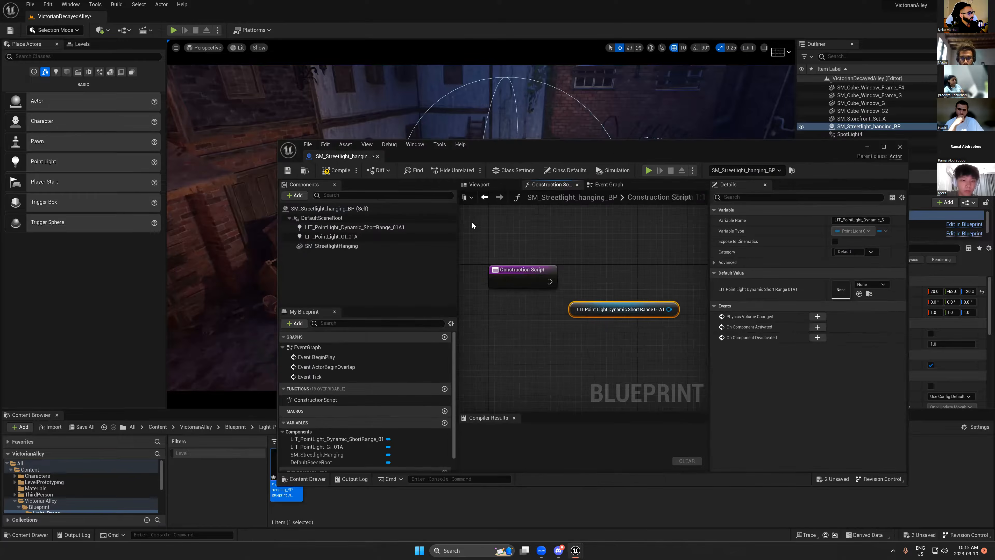
- Reopen the Construction Script graph and arrange the dynamic short-range light reference below the Construction Script node
{"action": "left_click", "coordinate": [577, 184]}
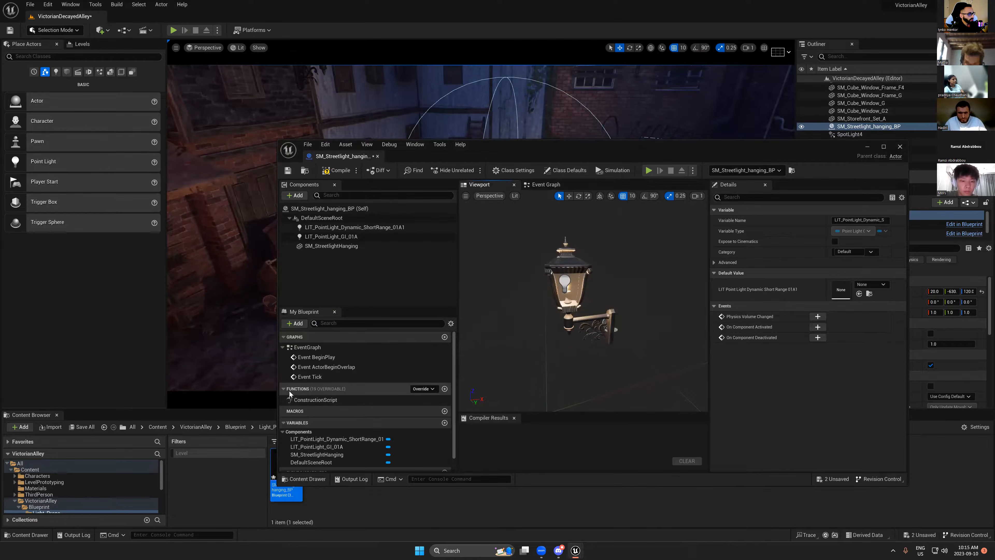
{"action": "double_click", "coordinate": [314, 400]}
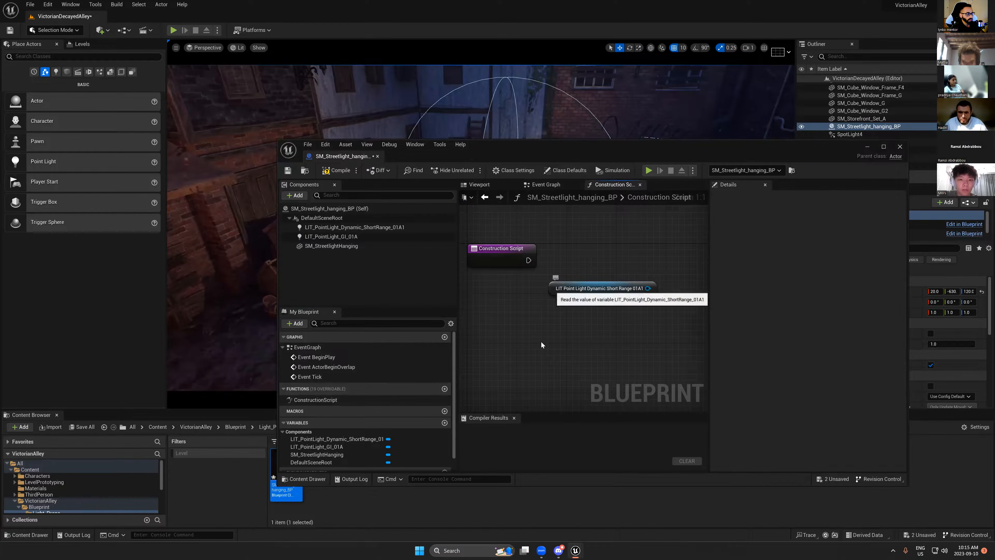
{"action": "left_click_drag", "start_coordinate": [563, 291], "coordinate": [544, 365]}
{"action": "left_click", "coordinate": [511, 255]}
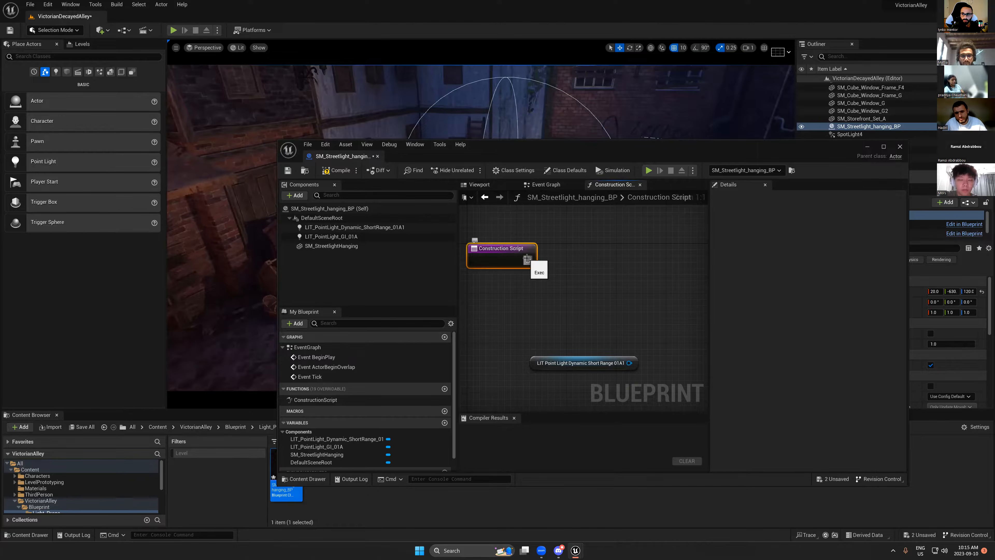
{"action": "right_click_drag", "start_coordinate": [527, 259], "coordinate": [531, 228]}
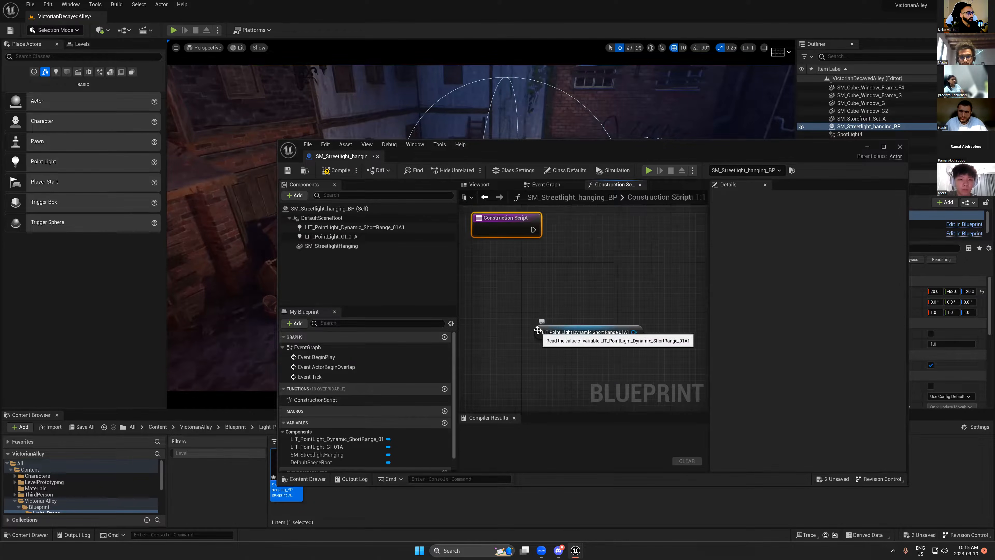
{"action": "left_click_drag", "start_coordinate": [537, 331], "coordinate": [518, 331]}
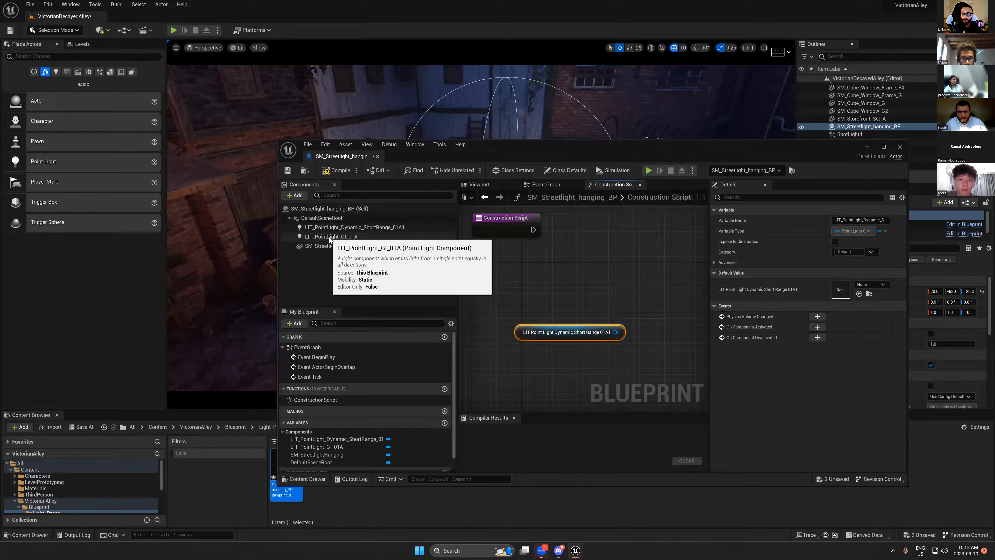
{"action": "left_click_drag", "start_coordinate": [519, 330], "coordinate": [454, 294]}
{"action": "left_click_drag", "start_coordinate": [549, 294], "coordinate": [656, 293]}
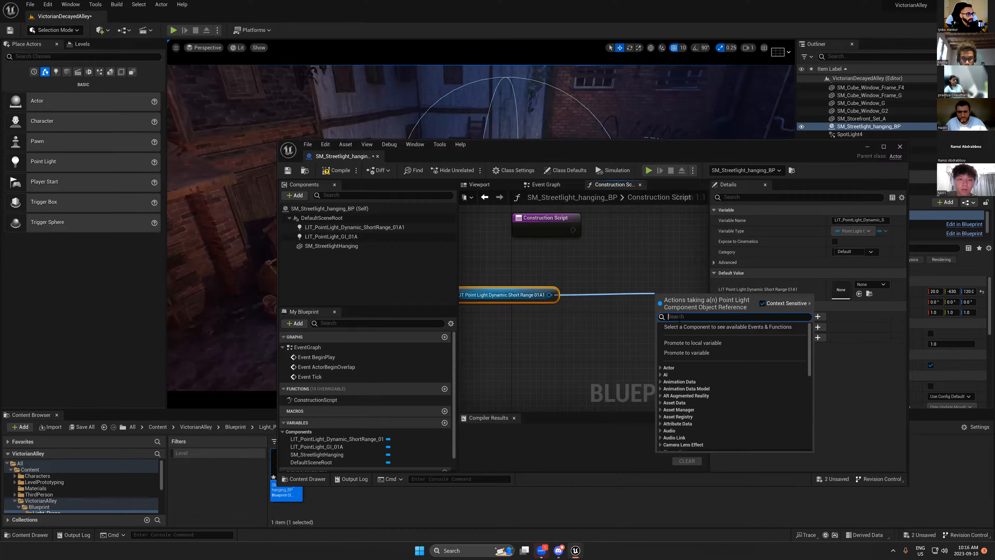
{"action": "type", "text": "set"}
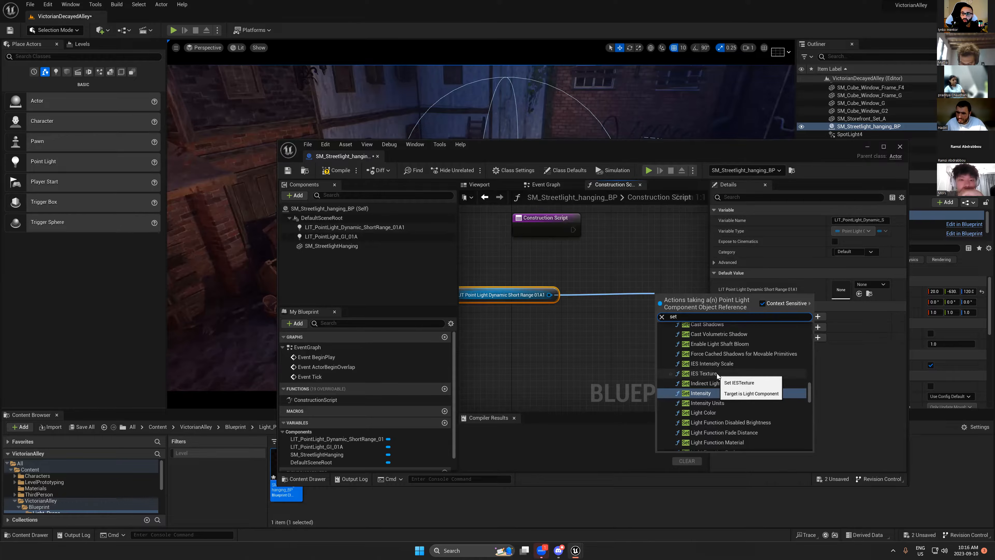
{"action": "left_click_drag", "start_coordinate": [756, 150], "coordinate": [577, 139]}
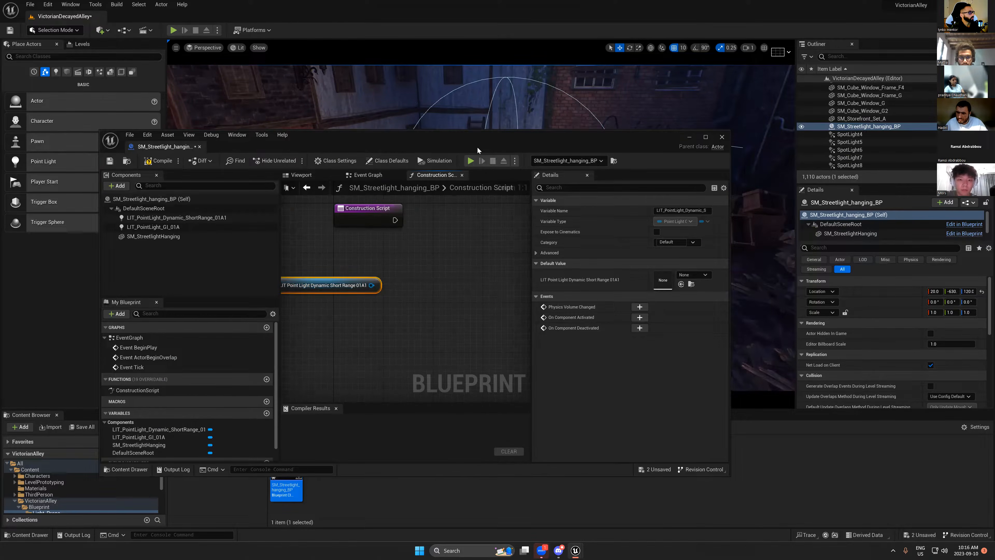
- Examine the light settings of the LIT_PointLight_GI_01A and LIT_PointLight_Dynamic_ShortRange_01A1 components
{"action": "left_click_drag", "start_coordinate": [477, 150], "coordinate": [559, 162]}
{"action": "left_click", "coordinate": [237, 238]}
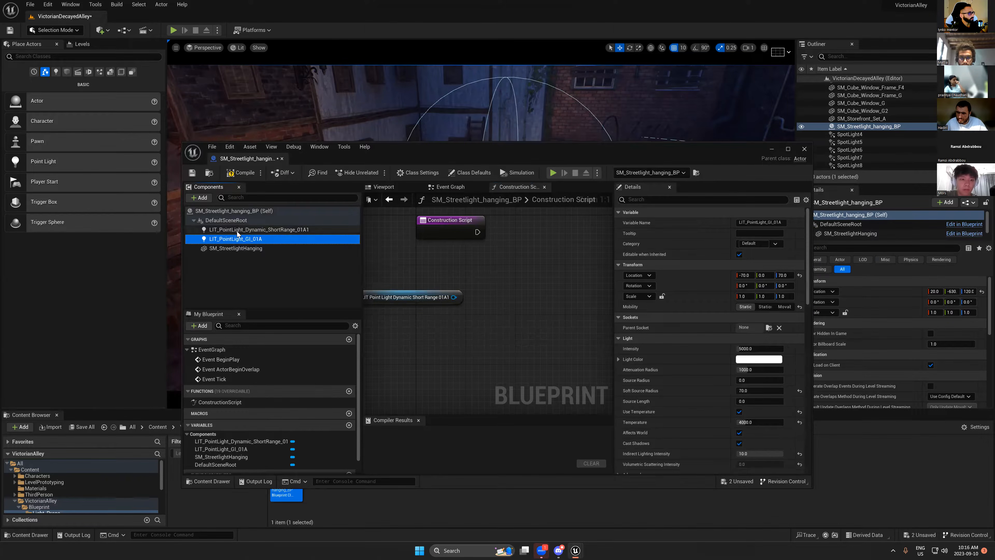
{"action": "left_click", "coordinate": [237, 230]}
{"action": "scroll", "coordinate": [638, 301], "scroll_direction": "down", "scroll_amount": 2}
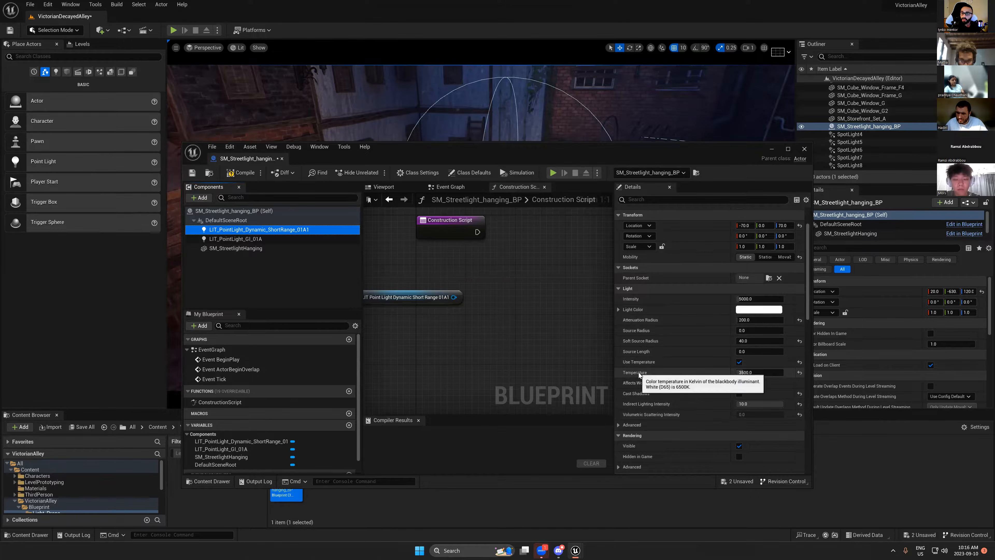
{"action": "left_click_drag", "start_coordinate": [454, 297], "coordinate": [511, 325]}
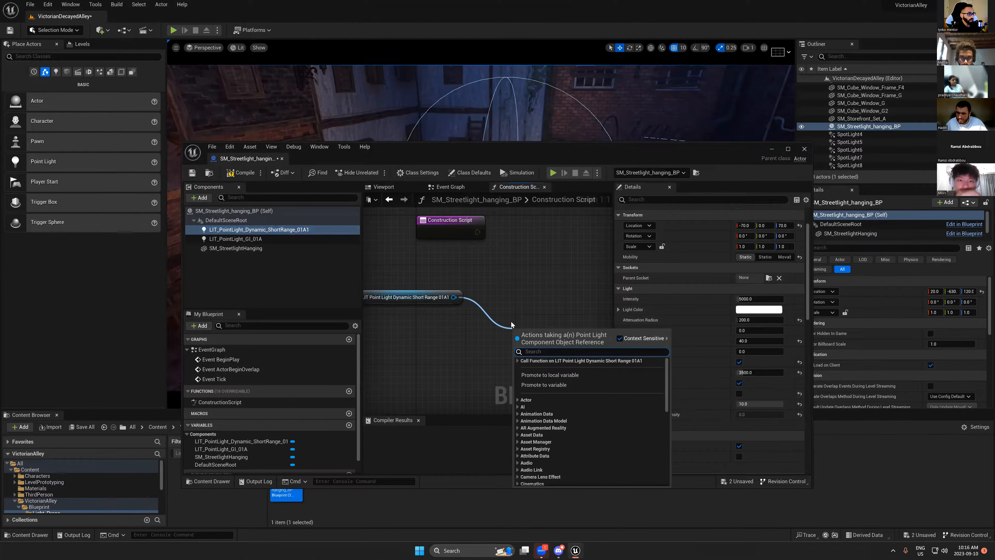
{"action": "type", "text": "set"}
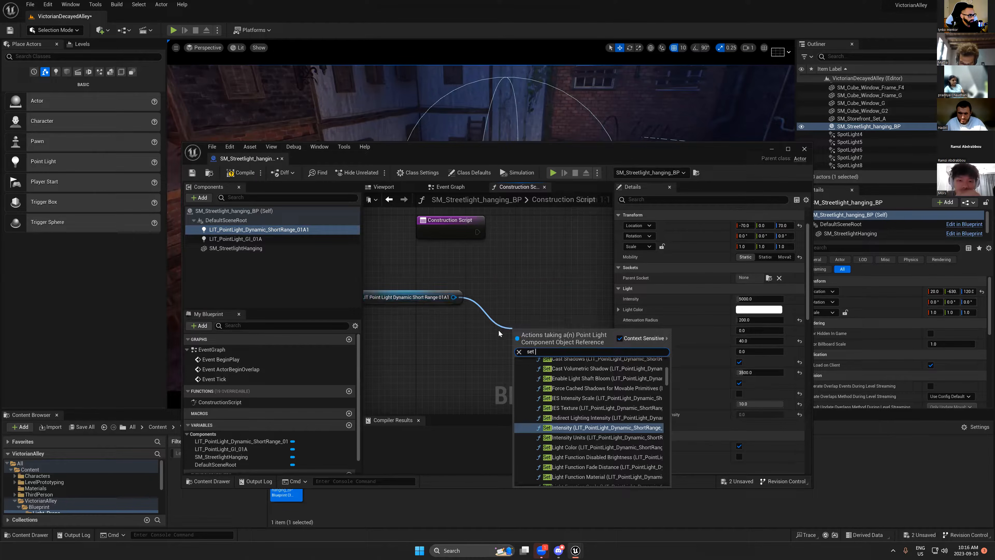
{"action": "type", "text": " in"}
{"action": "left_click", "coordinate": [404, 375]}
{"action": "scroll", "coordinate": [477, 325], "scroll_direction": "down", "scroll_amount": 2}
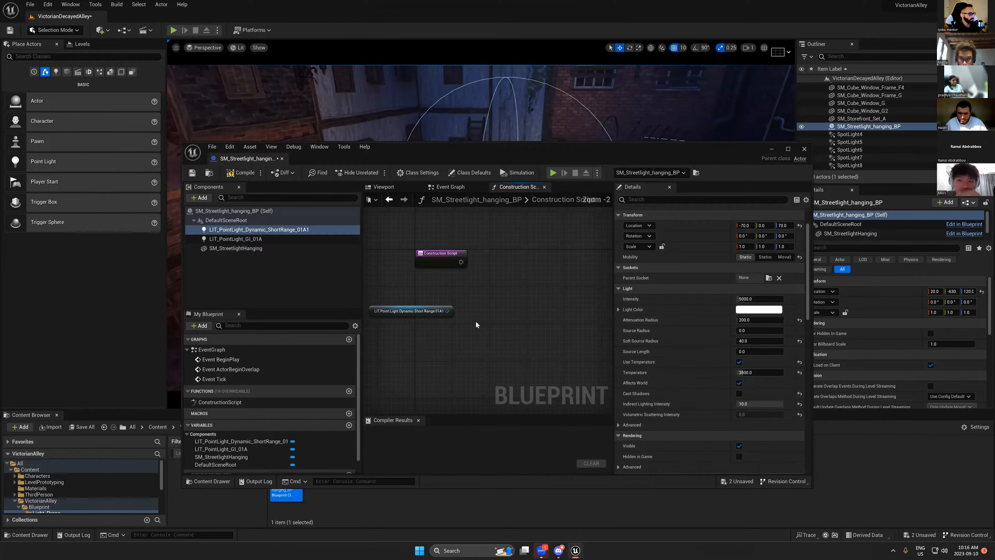
{"action": "left_click_drag", "start_coordinate": [446, 311], "coordinate": [508, 348]}
{"action": "type", "text": "set"}
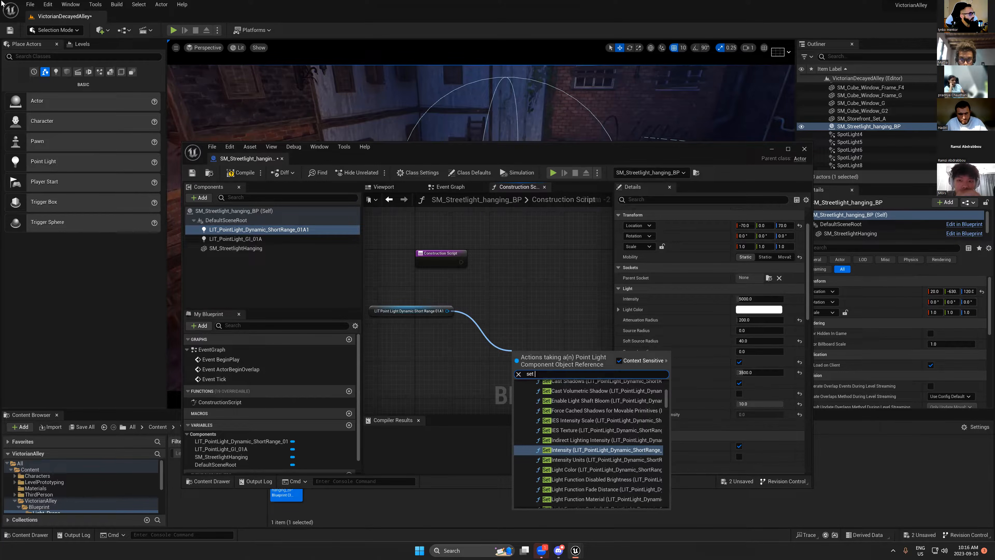
{"action": "left_click", "coordinate": [282, 230]}
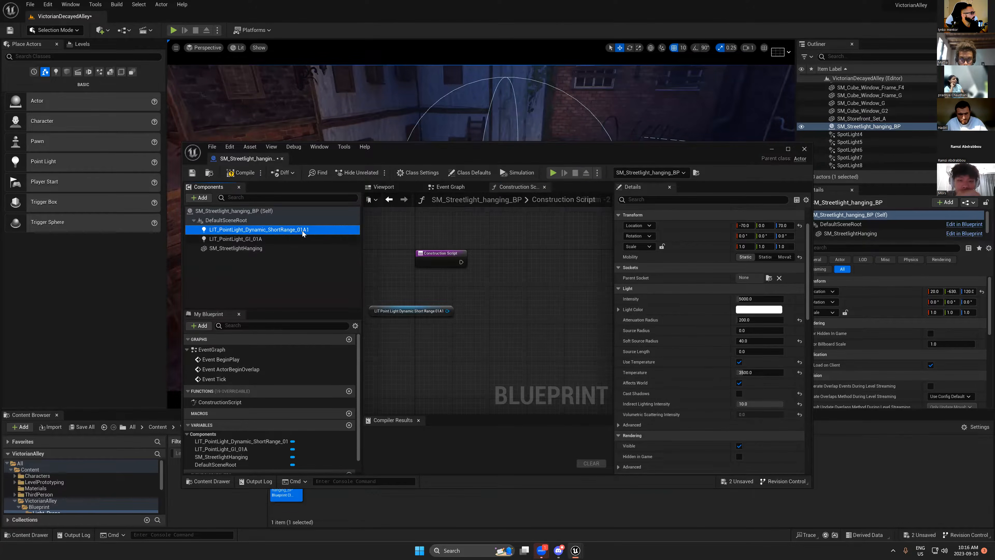
- Maximize the Blueprint editor window and widen the Construction Script graph area
{"action": "double_click", "coordinate": [581, 150]}
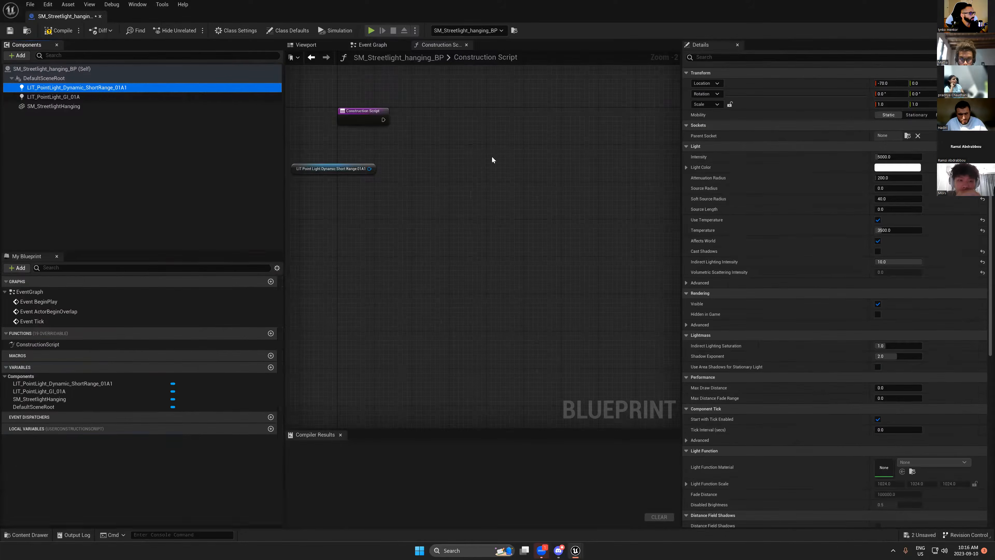
{"action": "scroll", "coordinate": [451, 182], "scroll_direction": "up", "scroll_amount": 2}
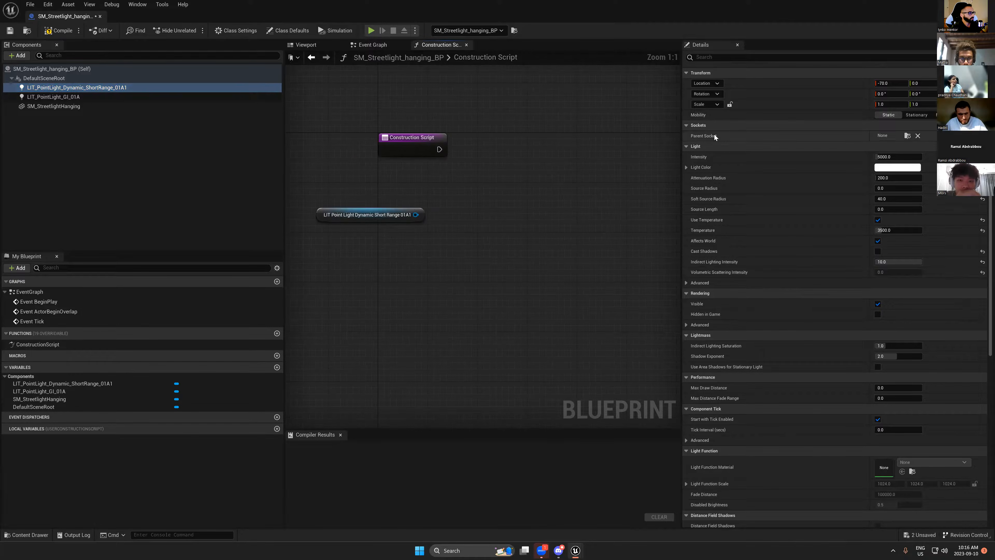
{"action": "left_click_drag", "start_coordinate": [682, 141], "coordinate": [773, 140]}
- Try a Set Intensity node on the dynamic short-range light reference, and clear it and both light references from the graph
{"action": "left_click_drag", "start_coordinate": [416, 215], "coordinate": [522, 228]}
{"action": "type", "text": "set in"}
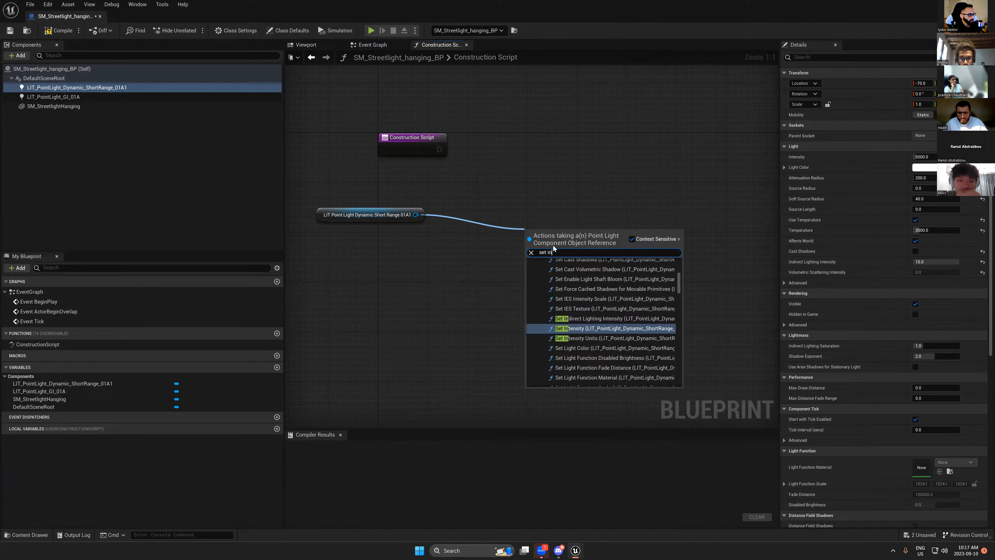
{"action": "left_click", "coordinate": [591, 329]}
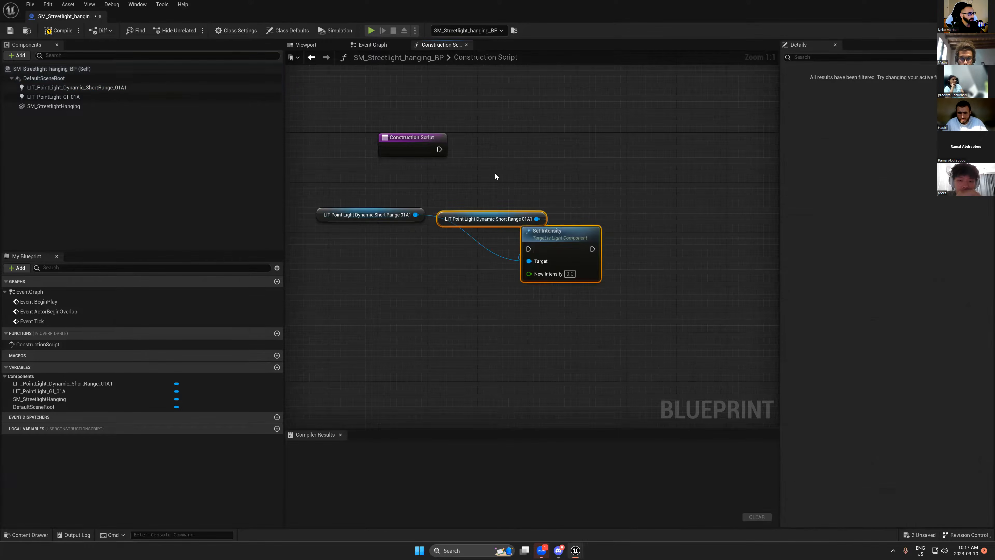
{"action": "left_click_drag", "start_coordinate": [437, 223], "coordinate": [482, 206]}
{"action": "left_click", "coordinate": [607, 200]}
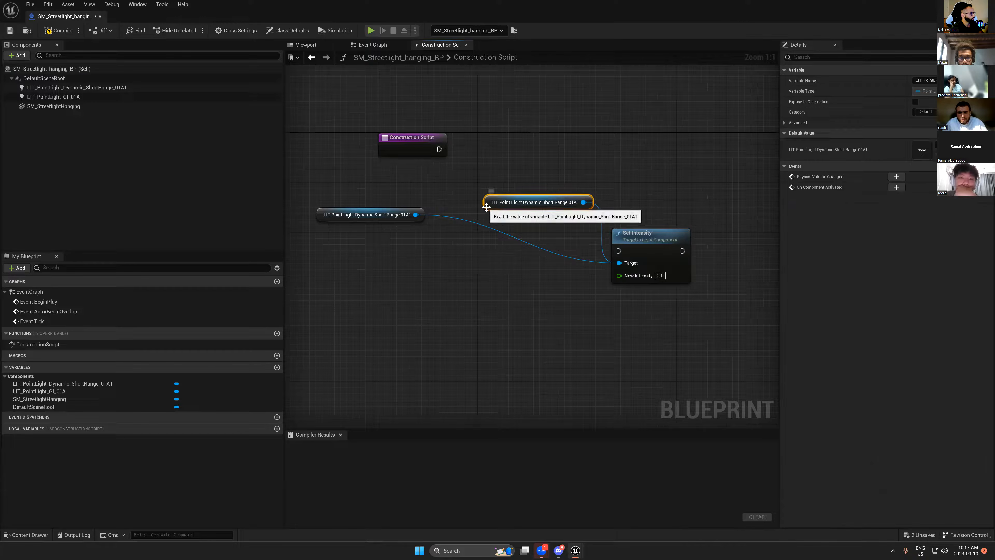
{"action": "left_click_drag", "start_coordinate": [329, 193], "coordinate": [669, 316]}
{"action": "key", "text": "Delete"}
- Add a new LIT_PointLight_Dynamic_ShortRange_01A1 reference feeding a Set Intensity node, and connect that node's execution to the Construction Script
{"action": "left_click_drag", "start_coordinate": [64, 88], "coordinate": [434, 223]}
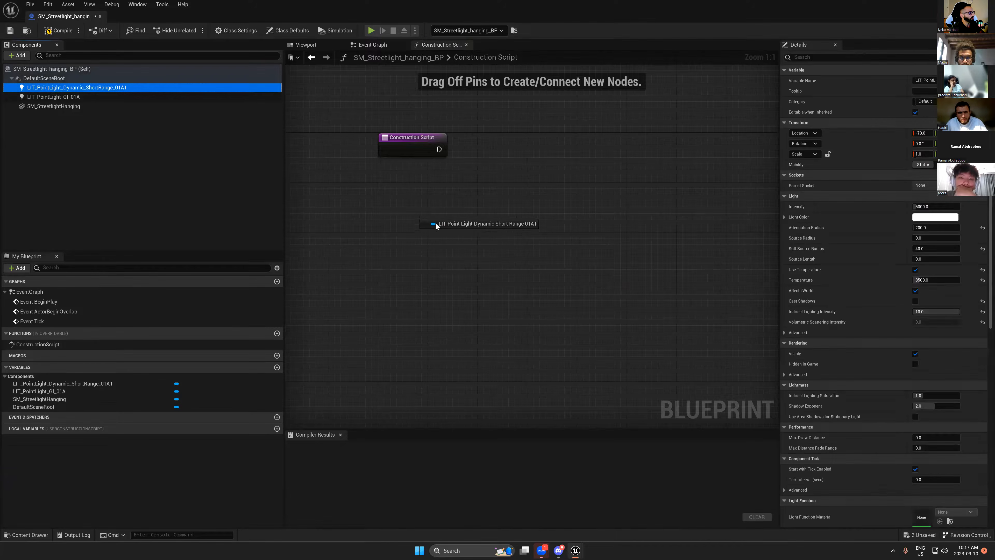
{"action": "left_click_drag", "start_coordinate": [515, 221], "coordinate": [550, 233]}
{"action": "type", "text": "set"}
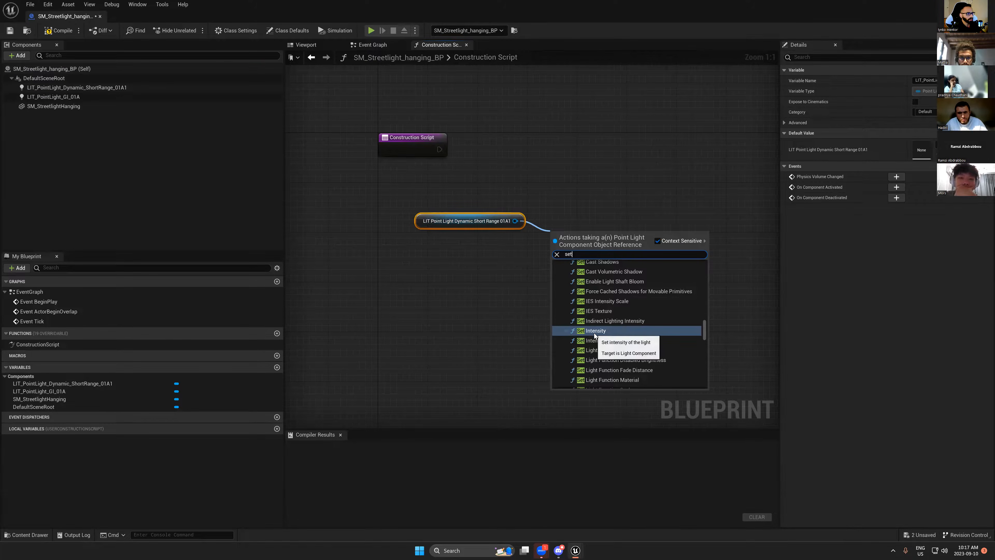
{"action": "left_click", "coordinate": [594, 331]}
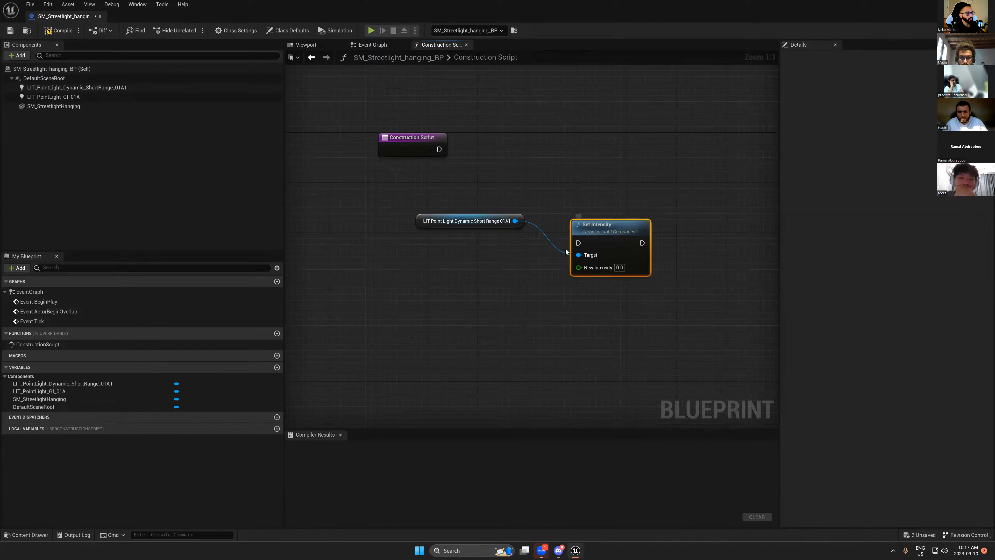
{"action": "left_click_drag", "start_coordinate": [574, 244], "coordinate": [439, 149]}
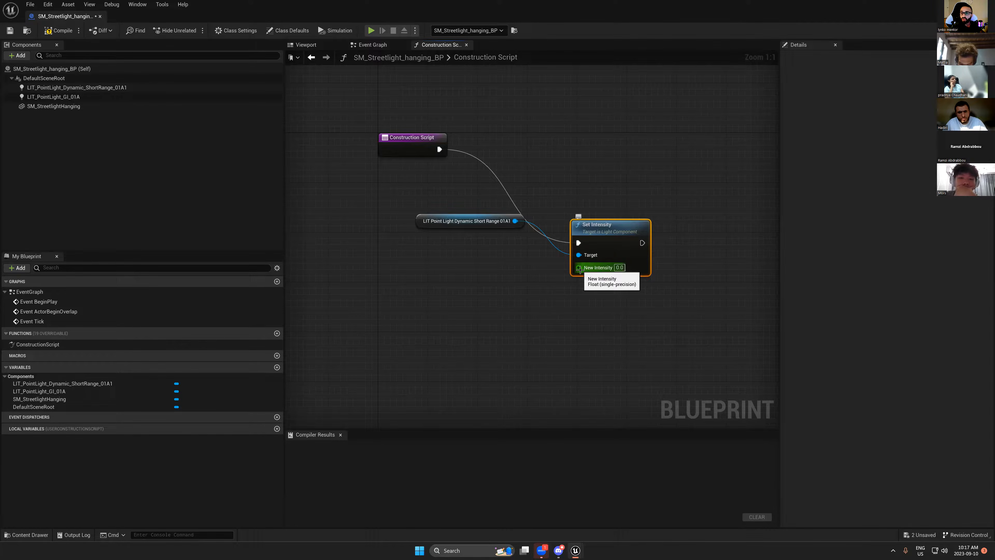
- Promote the Set Intensity node's New Intensity input to a variable, rename it Intensity, and compile the Blueprint
{"action": "left_click_drag", "start_coordinate": [579, 269], "coordinate": [525, 291]}
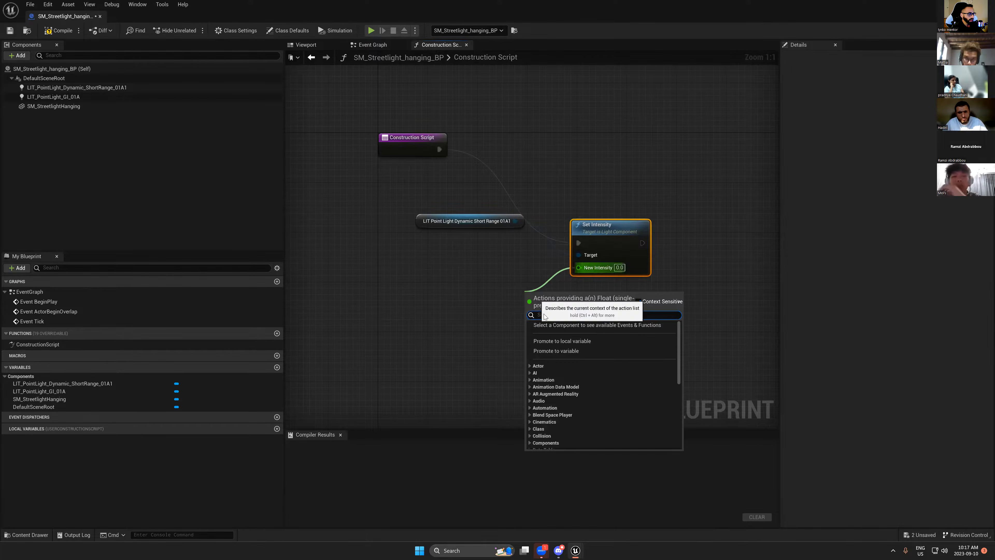
{"action": "left_click", "coordinate": [570, 351]}
{"action": "left_click", "coordinate": [504, 298]}
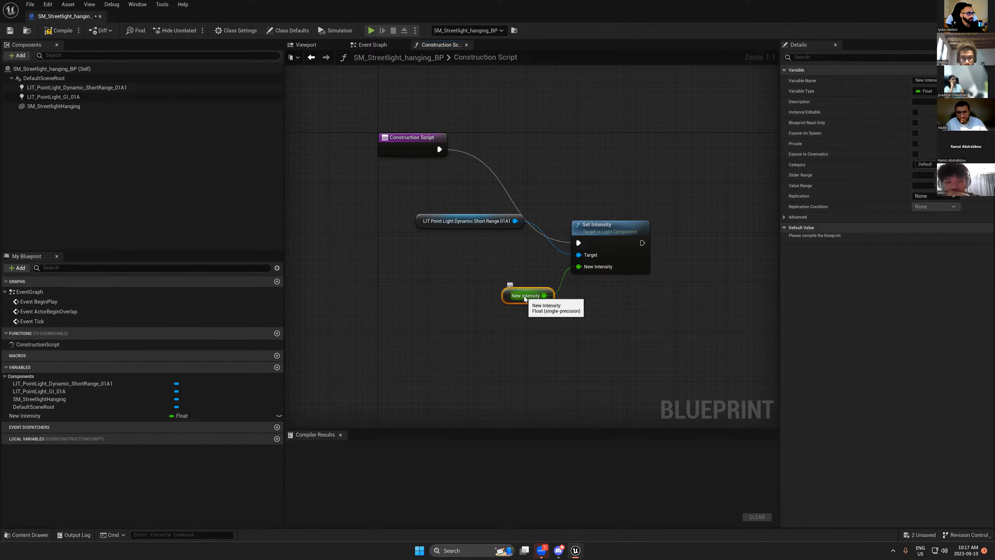
{"action": "double_click", "coordinate": [858, 81]}
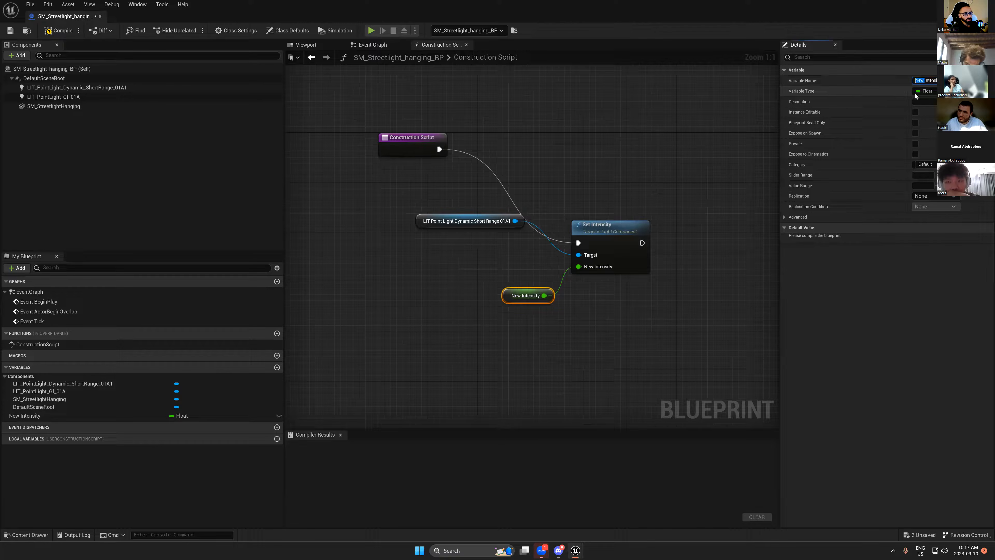
{"action": "left_click", "coordinate": [661, 168]}
{"action": "left_click", "coordinate": [506, 295]}
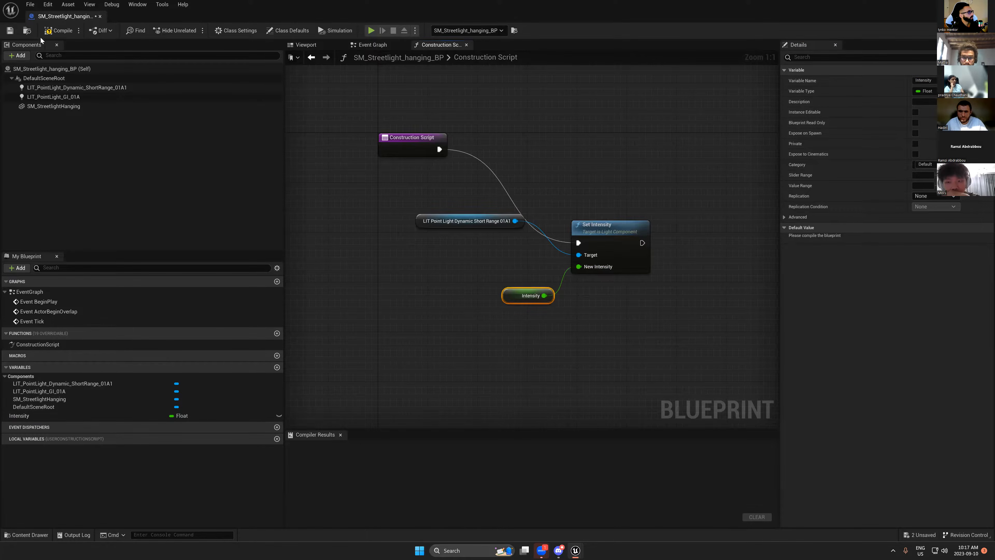
{"action": "left_click", "coordinate": [58, 30]}
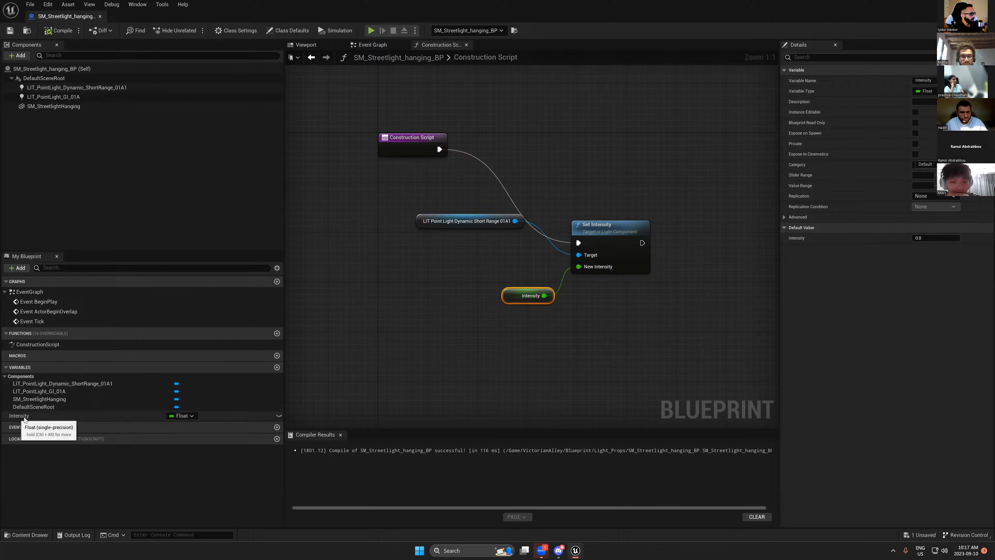
- Make the Intensity variable instance editable, recompile, and set its default value to 5000
{"action": "left_click", "coordinate": [279, 415]}
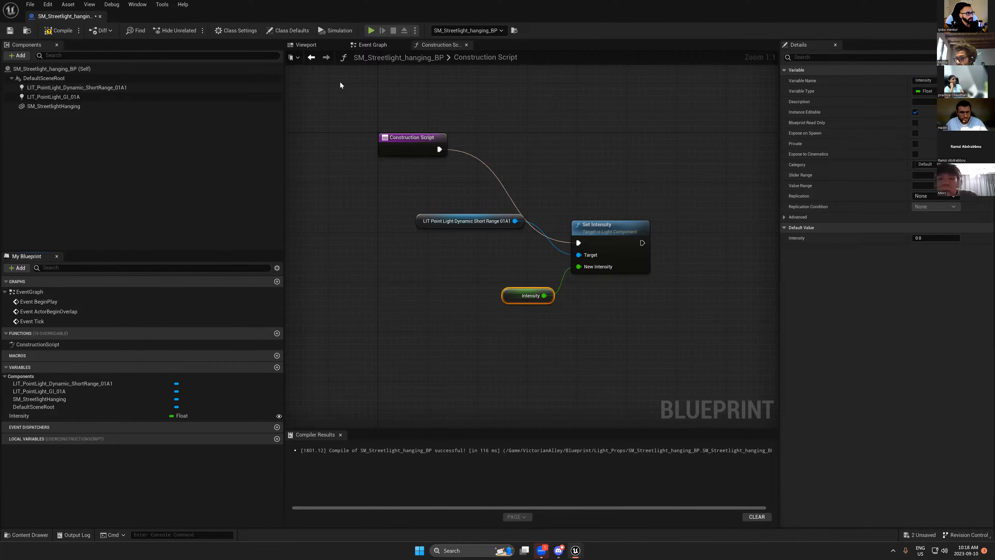
{"action": "left_click", "coordinate": [58, 30]}
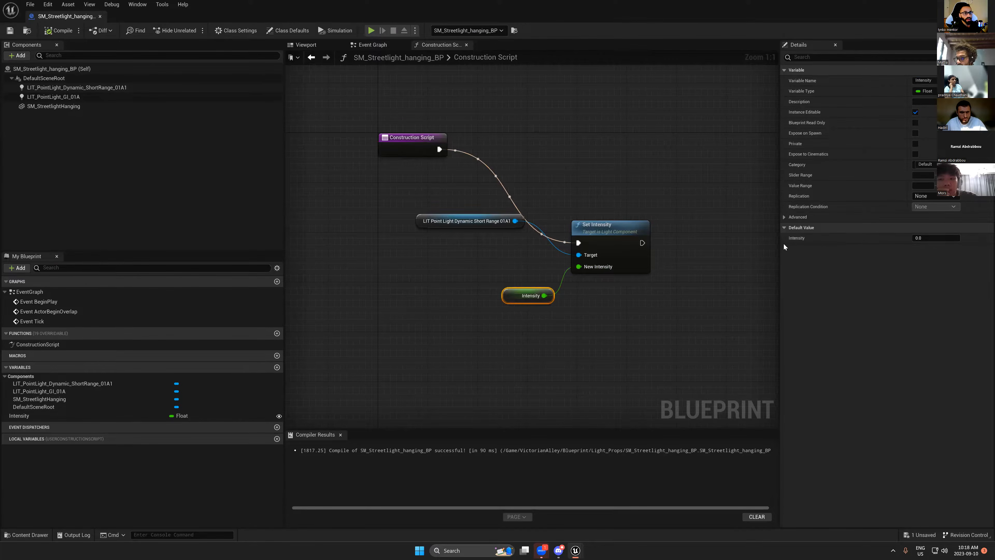
{"action": "double_click", "coordinate": [767, 20]}
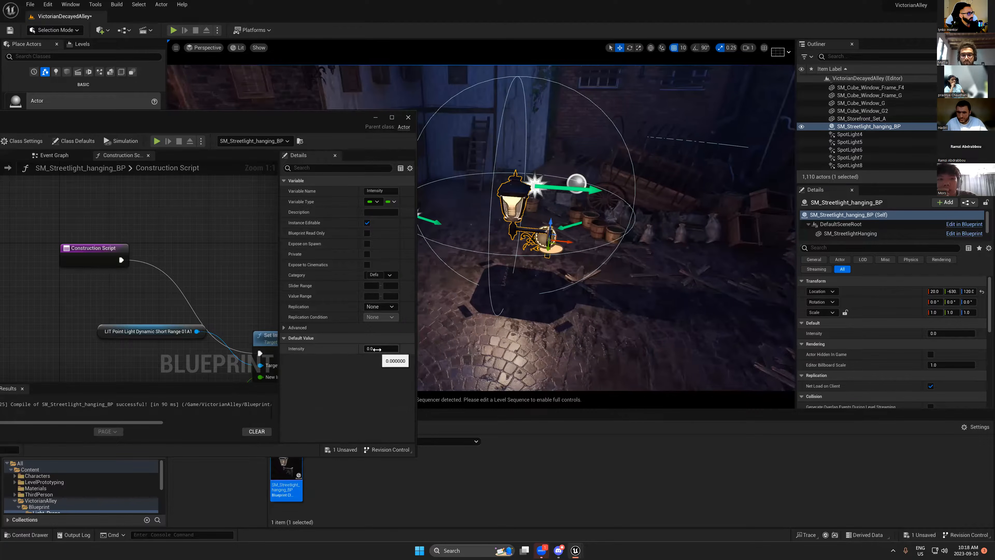
{"action": "left_click_drag", "start_coordinate": [376, 347], "coordinate": [394, 348]}
{"action": "left_click", "coordinate": [378, 349]}
{"action": "type", "text": "5000"}
{"action": "key", "text": "Return"}
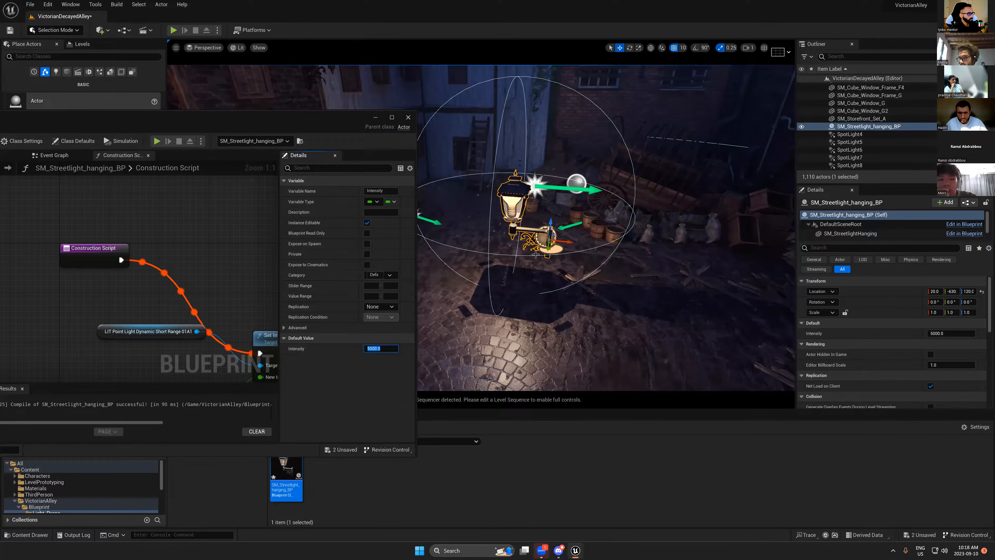
- Turn off the Visible option of the LIT_PointLight_GI_01A component
{"action": "left_click_drag", "start_coordinate": [251, 118], "coordinate": [671, 246]}
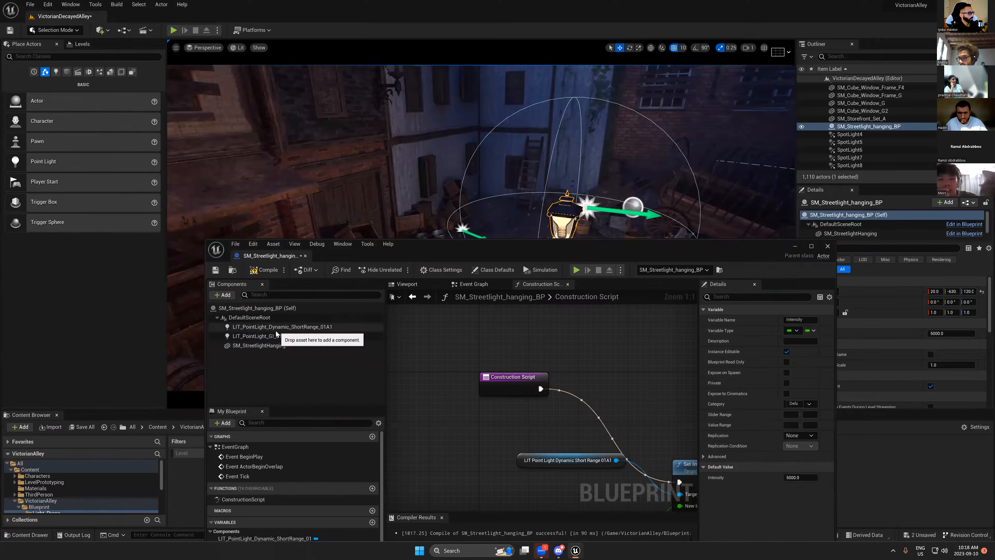
{"action": "left_click", "coordinate": [276, 336]}
{"action": "left_click", "coordinate": [756, 296]}
{"action": "type", "text": "vis"}
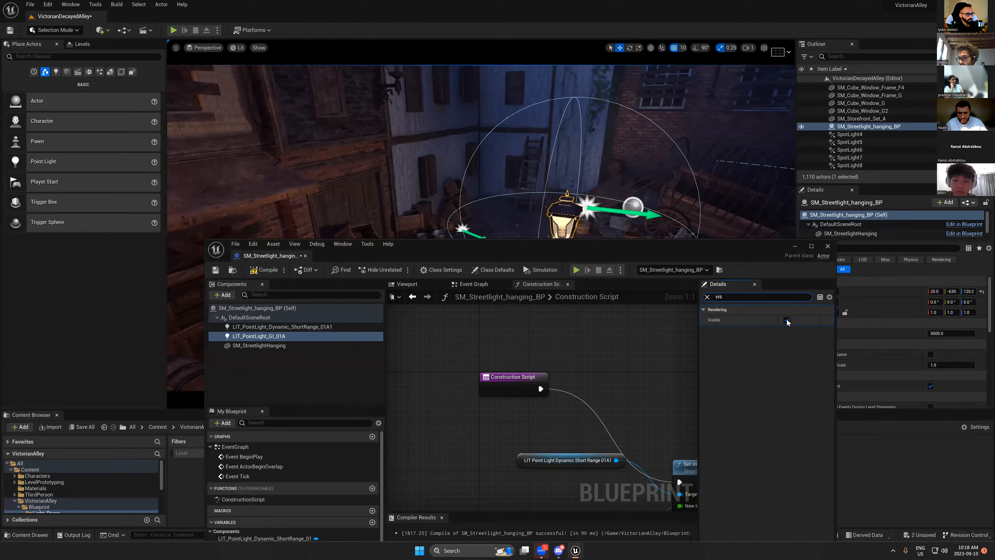
{"action": "left_click", "coordinate": [787, 319]}
{"action": "left_click_drag", "start_coordinate": [631, 268], "coordinate": [263, 272]}
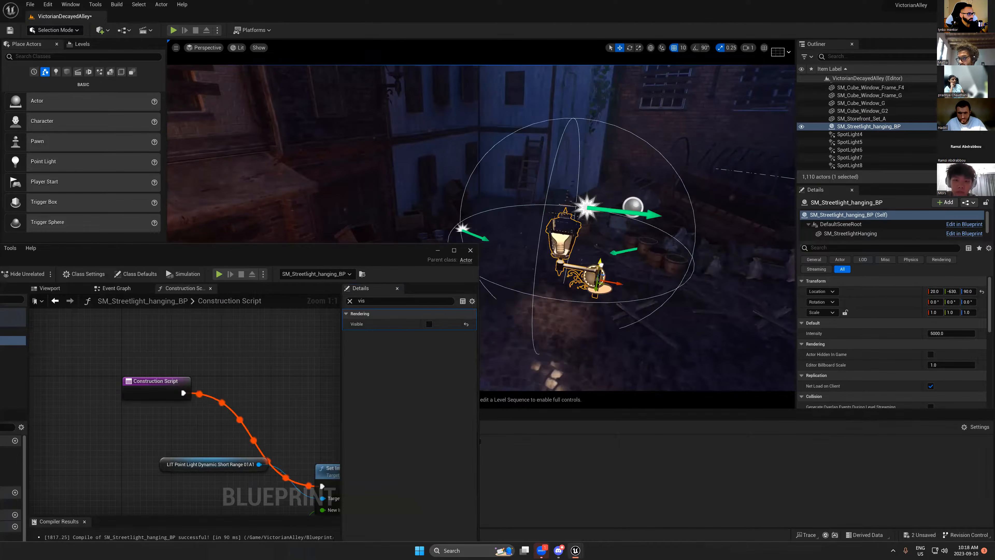
- Try default values of 1000 and 10000 for the Intensity variable and check the lamp's glow in the level
{"action": "left_click_drag", "start_coordinate": [290, 255], "coordinate": [285, 99]}
{"action": "right_click_drag", "start_coordinate": [274, 274], "coordinate": [230, 198]}
{"action": "left_click", "coordinate": [223, 306]}
{"action": "left_click", "coordinate": [345, 145]}
{"action": "left_click", "coordinate": [341, 158]}
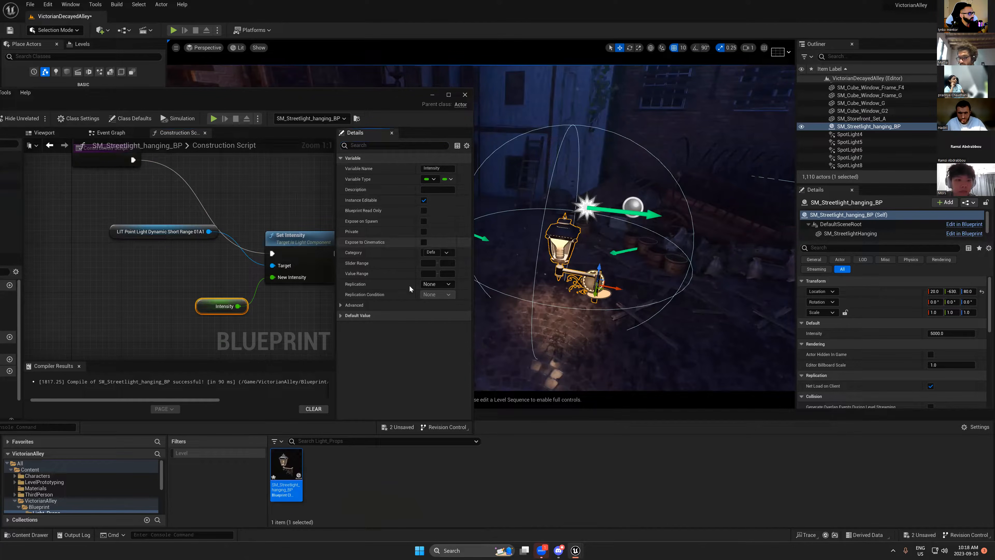
{"action": "left_click", "coordinate": [340, 315]}
{"action": "left_click", "coordinate": [441, 327]}
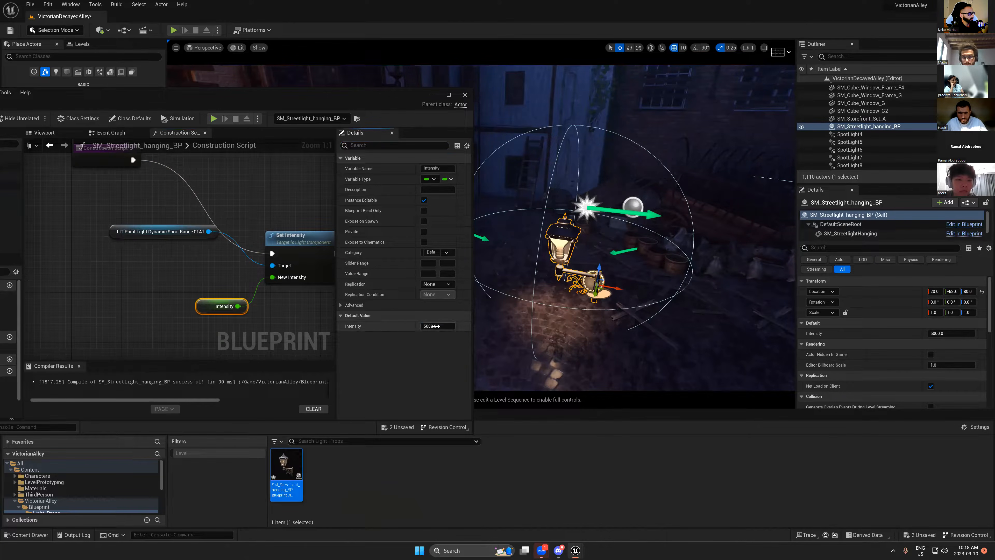
{"action": "type", "text": "1000"}
{"action": "key", "text": "Return"}
{"action": "type", "text": "10000"}
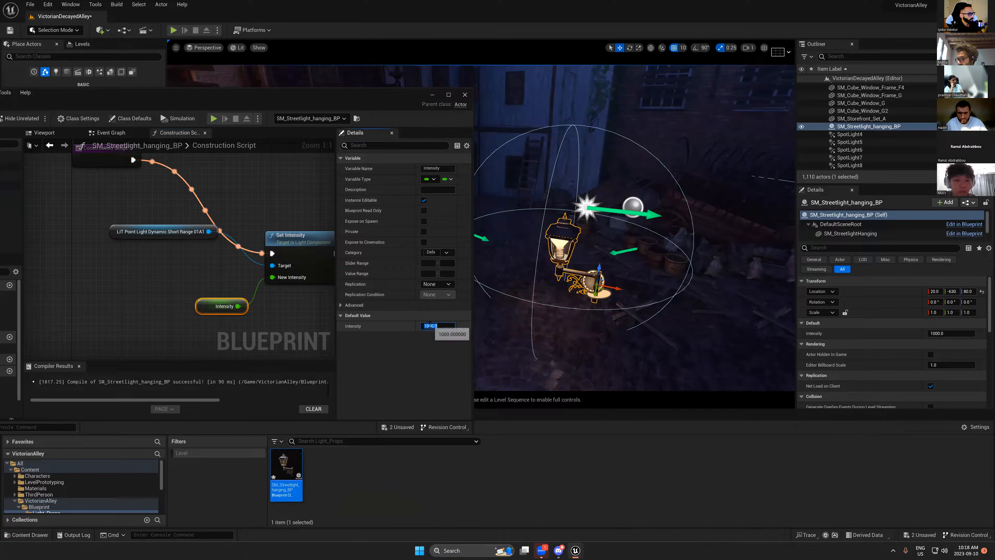
{"action": "key", "text": "Return"}
{"action": "right_click_drag", "start_coordinate": [619, 257], "coordinate": [604, 231]}
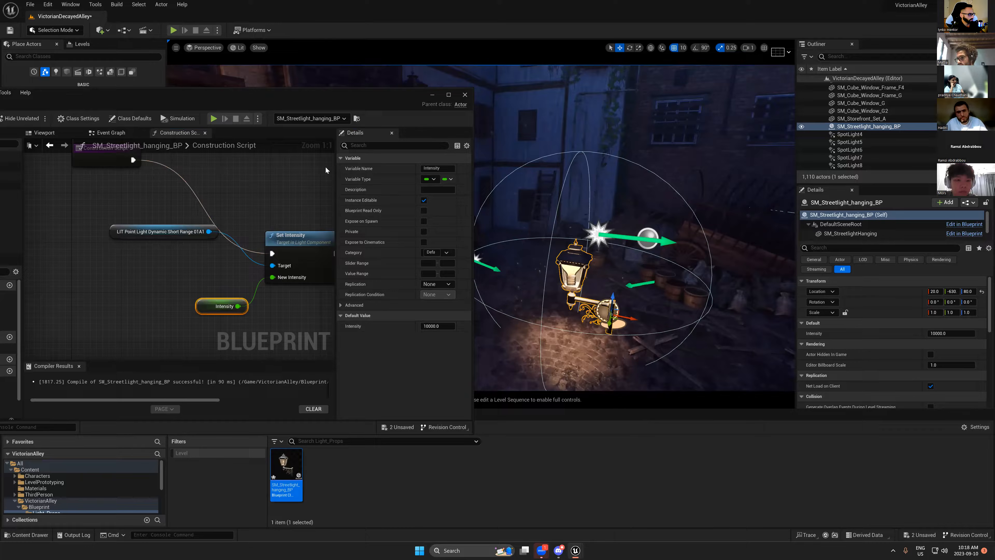
{"action": "middle_click_drag", "start_coordinate": [509, 204], "coordinate": [469, 220]}
{"action": "scroll", "coordinate": [187, 202], "scroll_direction": "down", "scroll_amount": 2}
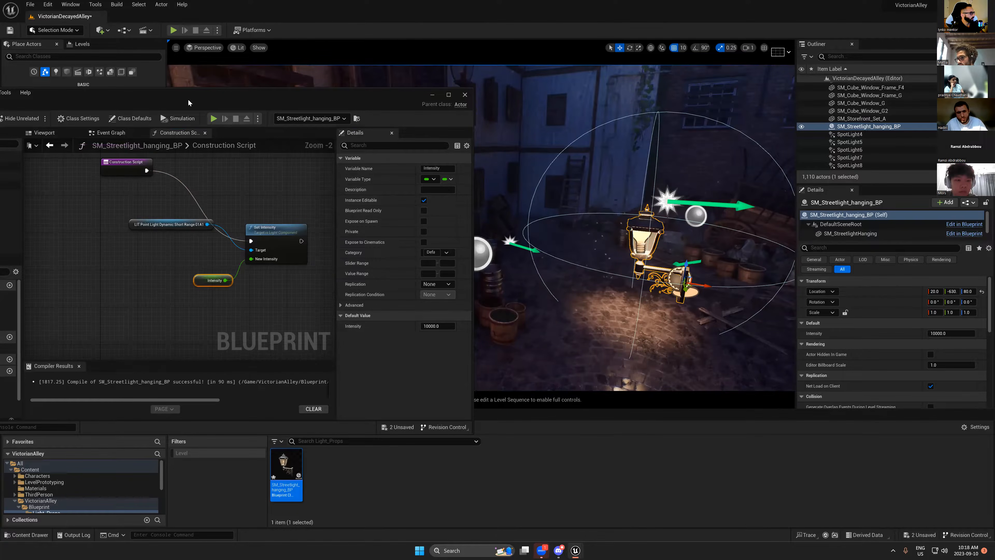
- Set the attenuation radius of the LIT_PointLight_Dynamic_ShortRange_01A1 component to 300
{"action": "left_click_drag", "start_coordinate": [188, 99], "coordinate": [323, 98]}
{"action": "left_click", "coordinate": [36, 175]}
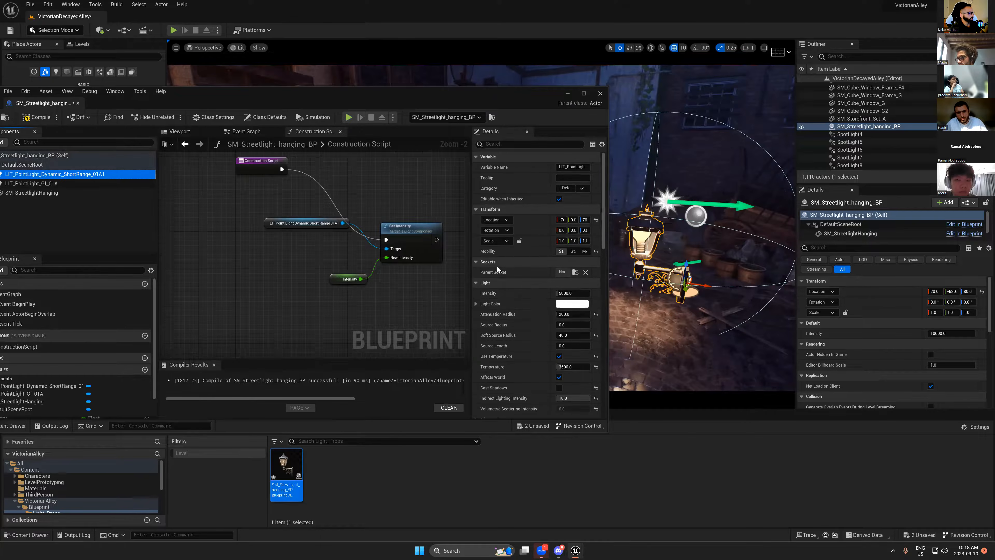
{"action": "left_click", "coordinate": [564, 314]}
{"action": "type", "text": "400"}
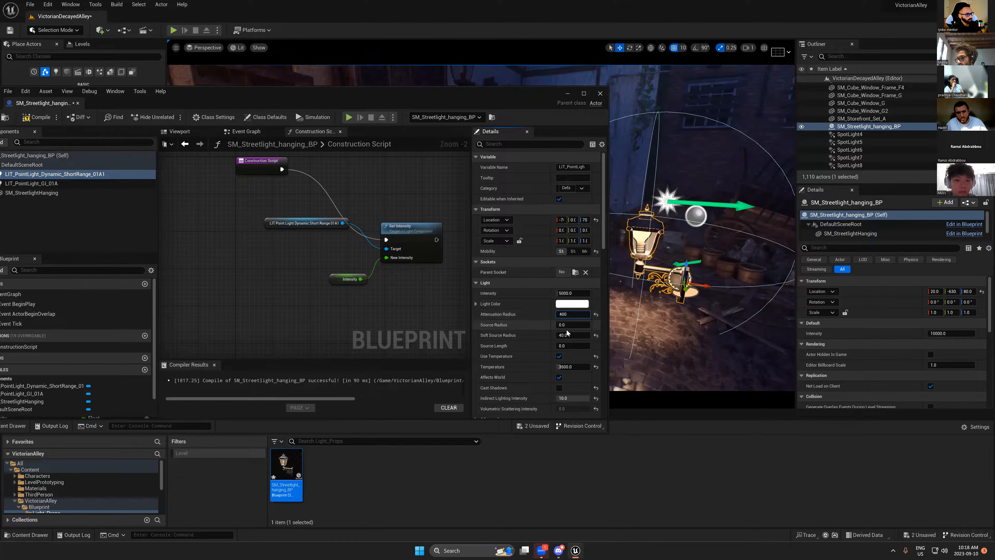
{"action": "key", "text": "BackSpace"}
{"action": "key", "text": "BackSpace"}
{"action": "key", "text": "BackSpace"}
{"action": "type", "text": "30"}
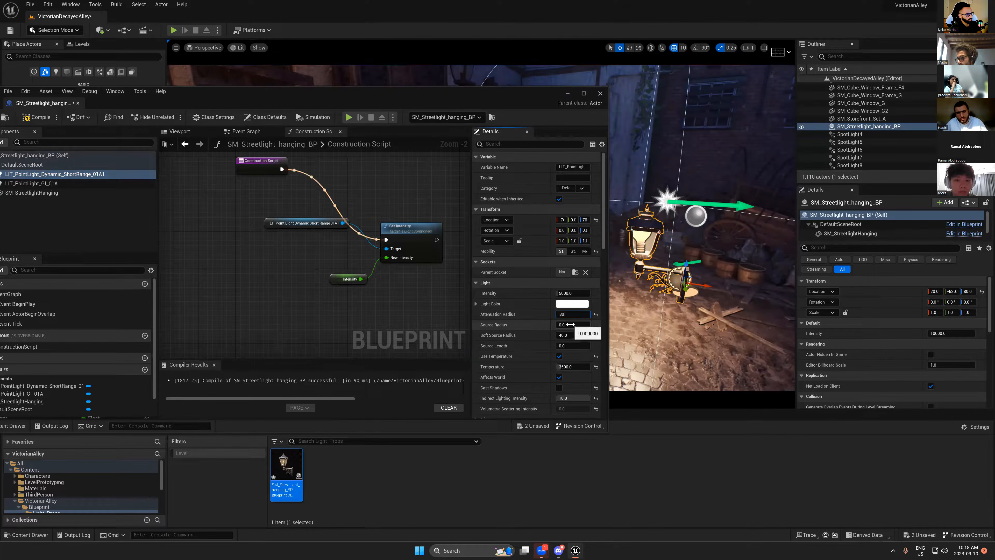
{"action": "key", "text": "Return"}
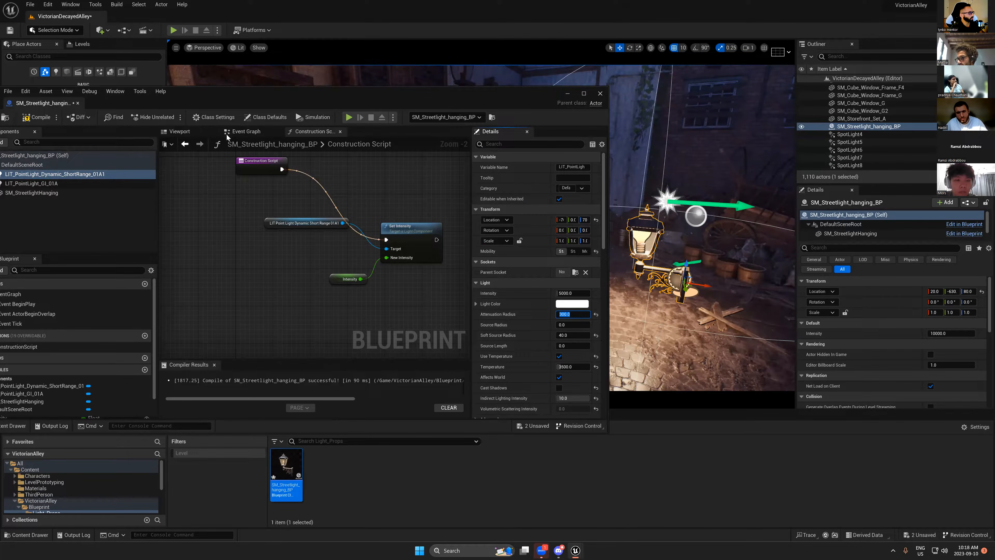
- Set the Intensity variable's default value to 5000 and check the streetlight in the level
{"action": "left_click", "coordinate": [242, 132]}
{"action": "left_click", "coordinate": [319, 132]}
{"action": "left_click", "coordinate": [347, 278]}
{"action": "left_click", "coordinate": [570, 324]}
{"action": "type", "text": "5000"}
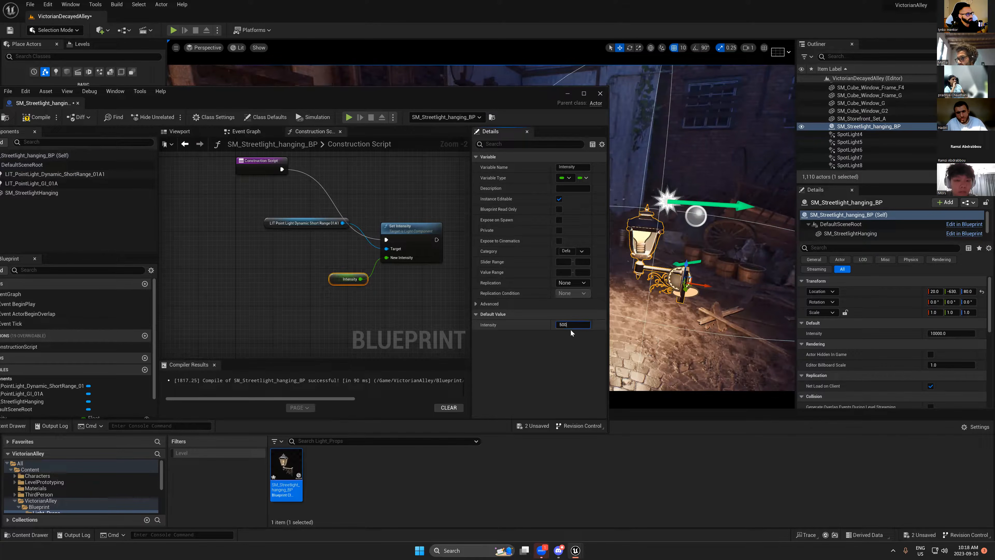
{"action": "key", "text": "Return"}
{"action": "left_click_drag", "start_coordinate": [514, 95], "coordinate": [413, 102]}
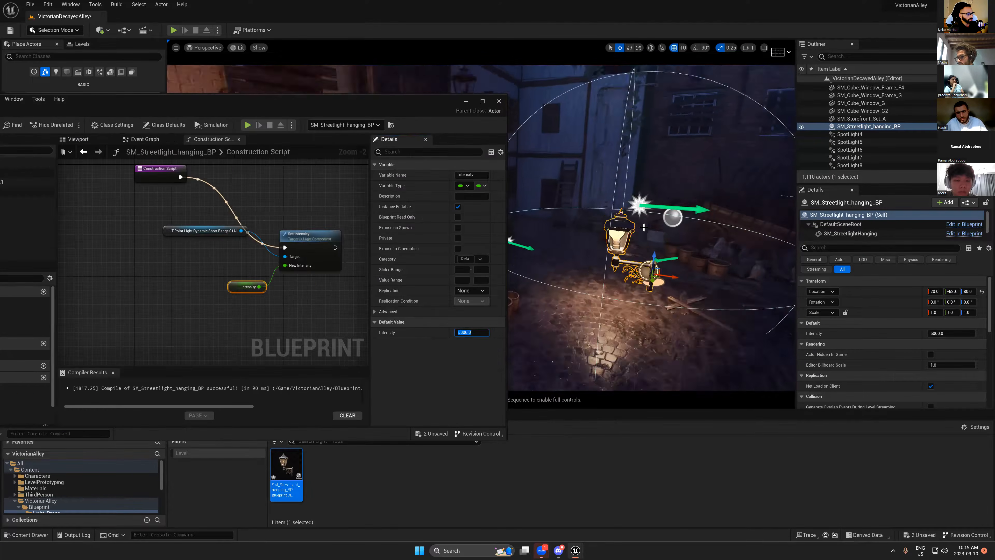
{"action": "right_click_drag", "start_coordinate": [605, 318], "coordinate": [564, 288]}
- Compile and save the SM_Streetlight_hanging_BP Blueprint
{"action": "left_click_drag", "start_coordinate": [382, 114], "coordinate": [751, 210]}
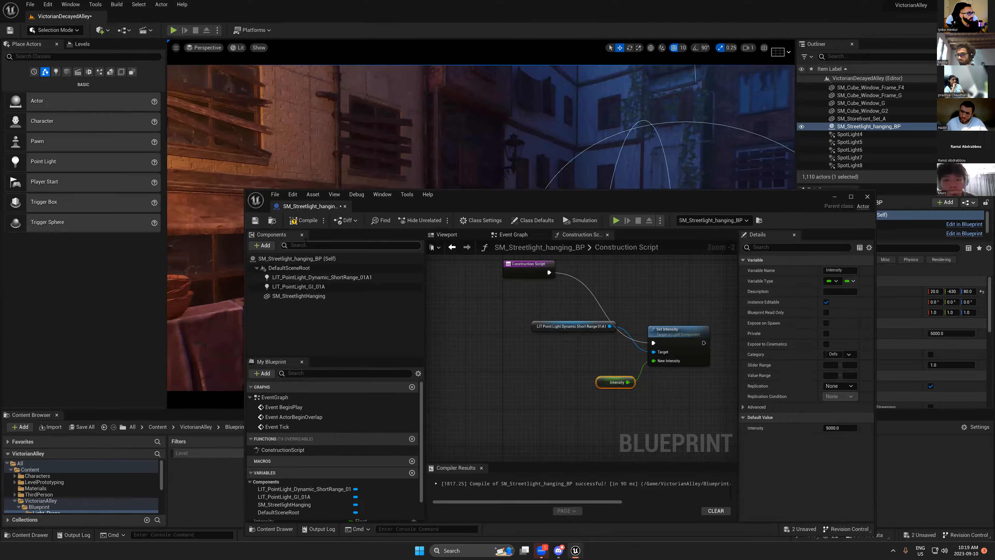
{"action": "left_click", "coordinate": [255, 221]}
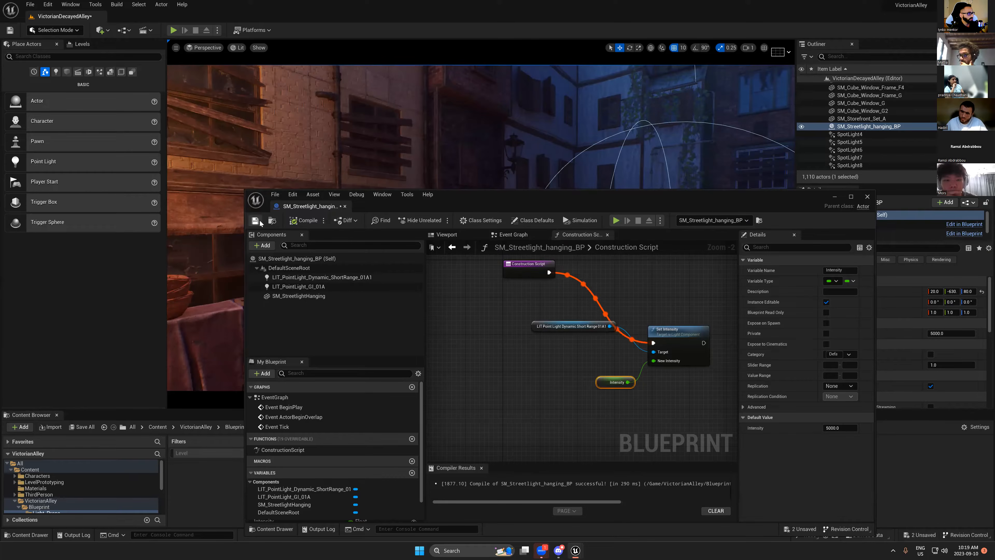
{"action": "left_click_drag", "start_coordinate": [817, 204], "coordinate": [457, 286]}
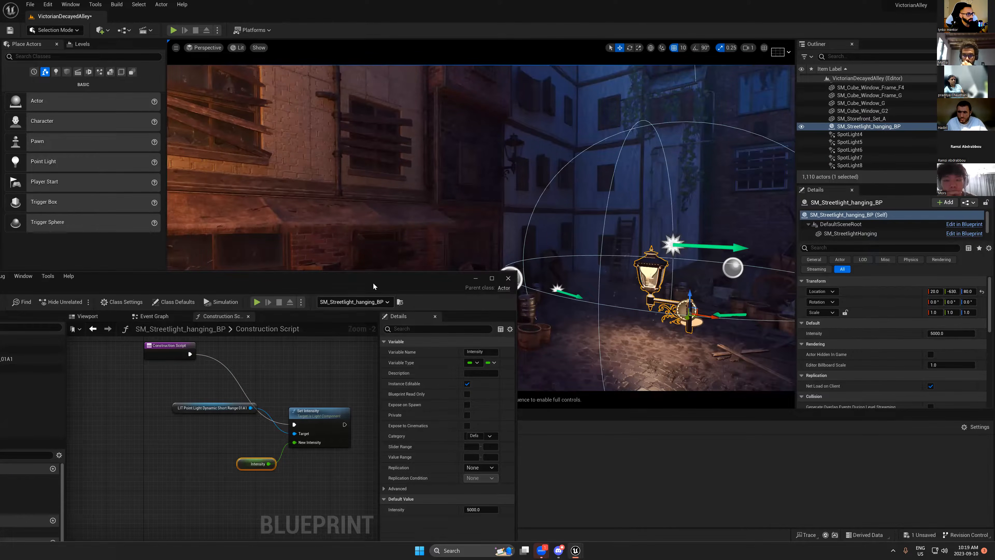
- Try making the Intensity variable non-editable on instances and recompile the Blueprint
{"action": "left_click_drag", "start_coordinate": [380, 283], "coordinate": [504, 163]}
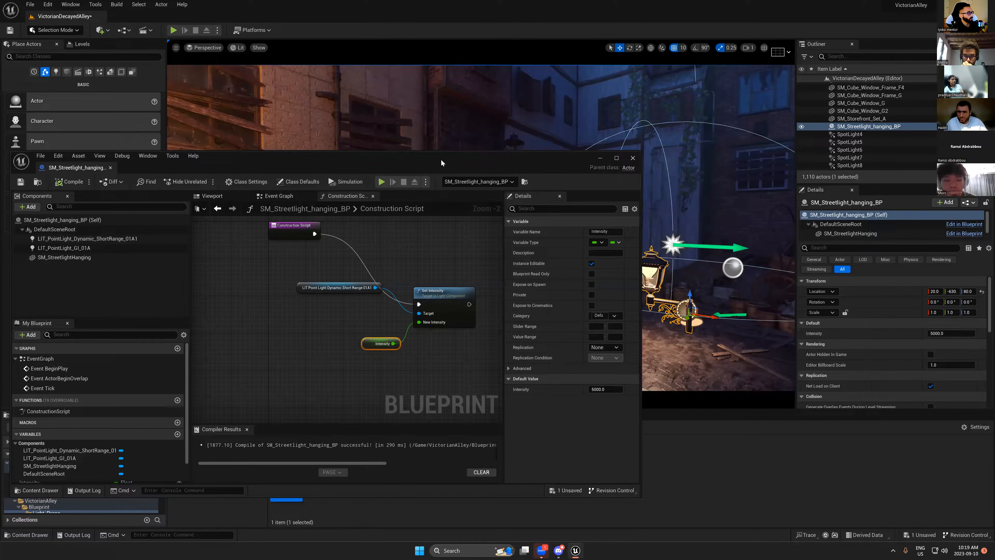
{"action": "left_click_drag", "start_coordinate": [441, 159], "coordinate": [531, 132]}
{"action": "scroll", "coordinate": [218, 411], "scroll_direction": "down", "scroll_amount": 2}
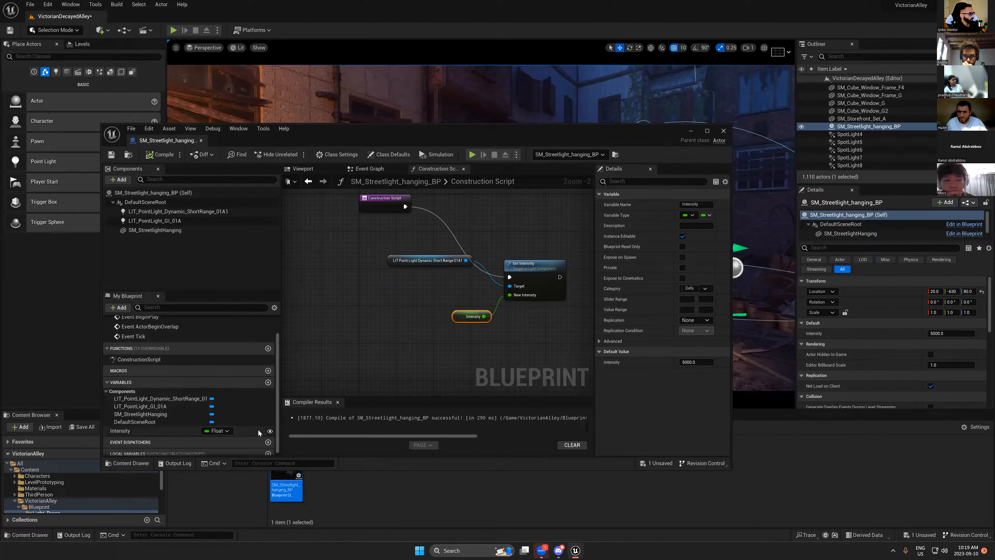
{"action": "left_click", "coordinate": [270, 431]}
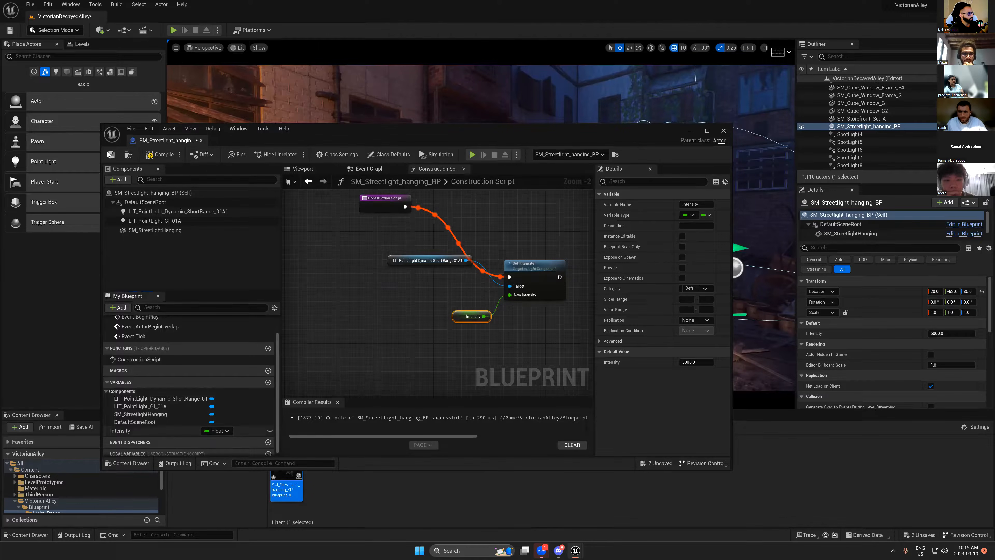
{"action": "left_click", "coordinate": [155, 156]}
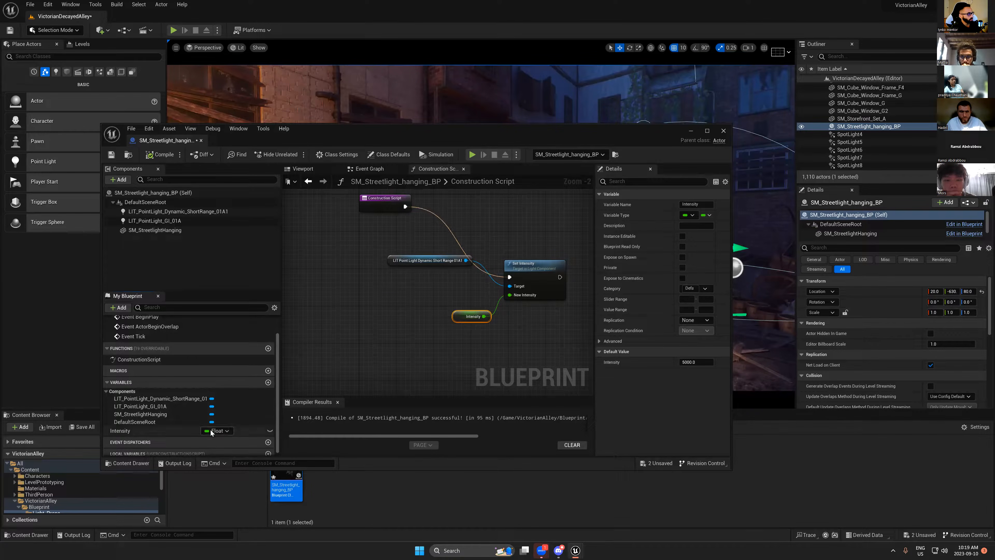
- Make the Intensity variable instance editable again, and compile and save the Blueprint
{"action": "left_click", "coordinate": [270, 431]}
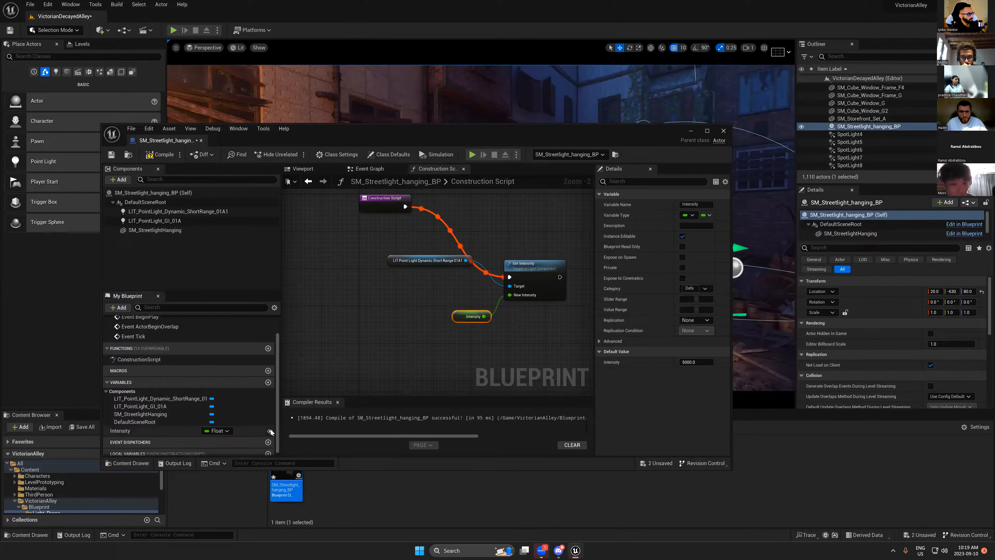
{"action": "left_click", "coordinate": [155, 154]}
{"action": "left_click", "coordinate": [111, 154]}
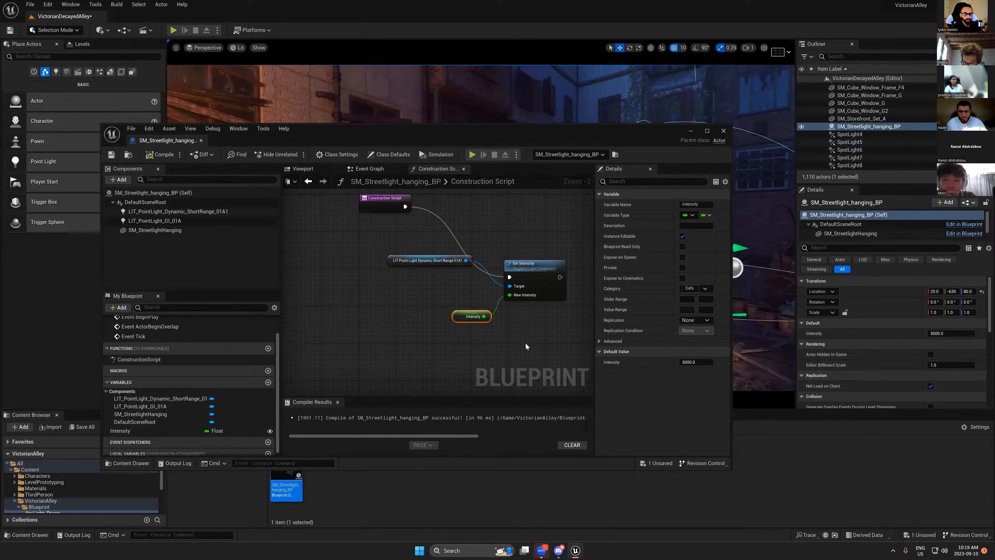
- Add a Set Light Color node targeting the dynamic short-range light reference and place it below the Set Intensity node
{"action": "right_click_drag", "start_coordinate": [526, 342], "coordinate": [497, 305]}
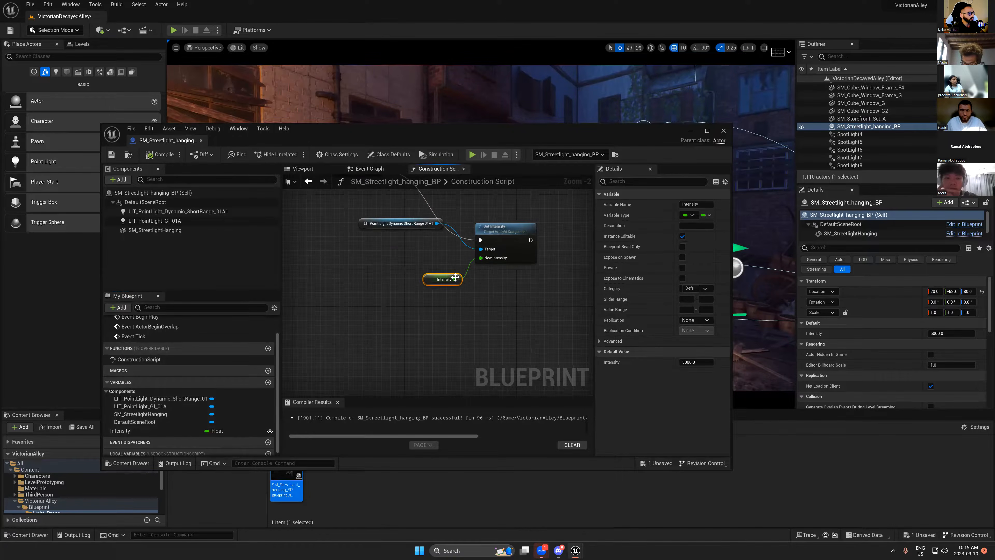
{"action": "left_click_drag", "start_coordinate": [388, 219], "coordinate": [341, 243]}
{"action": "left_click_drag", "start_coordinate": [413, 246], "coordinate": [500, 338]}
{"action": "type", "text": "set colo"}
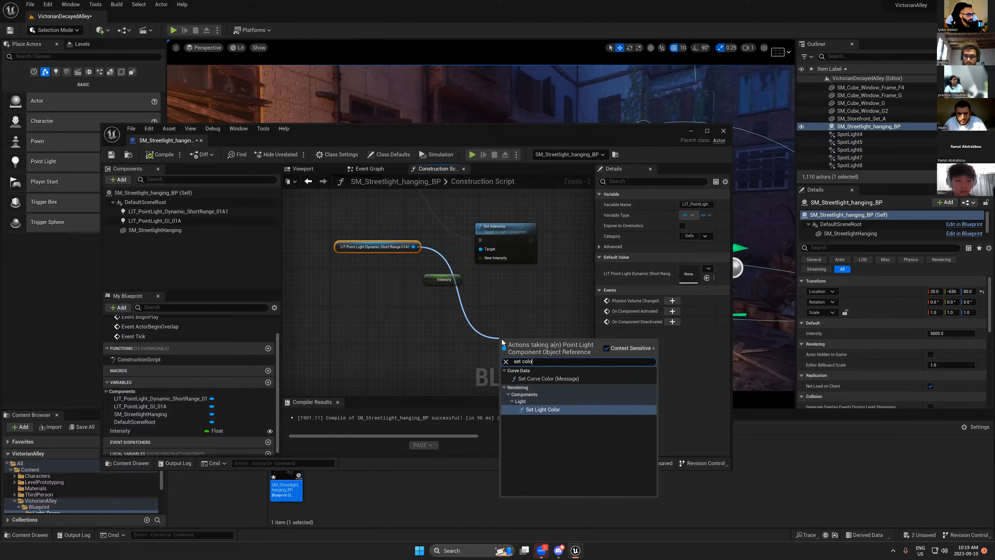
{"action": "left_click", "coordinate": [542, 409]}
{"action": "left_click_drag", "start_coordinate": [522, 343], "coordinate": [555, 329]}
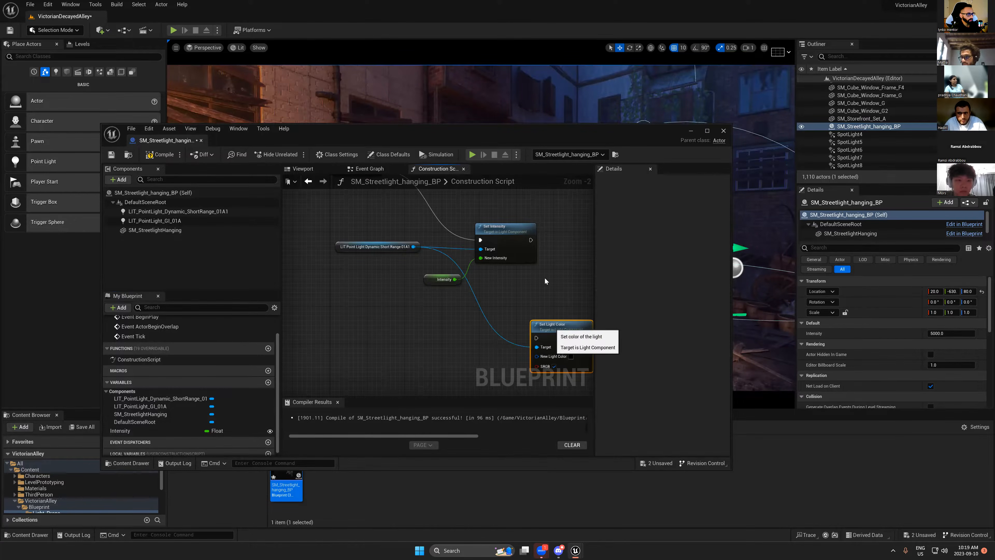
- Connect the execution output of Set Intensity to the Set Light Color node
{"action": "left_click_drag", "start_coordinate": [531, 241], "coordinate": [536, 338]}
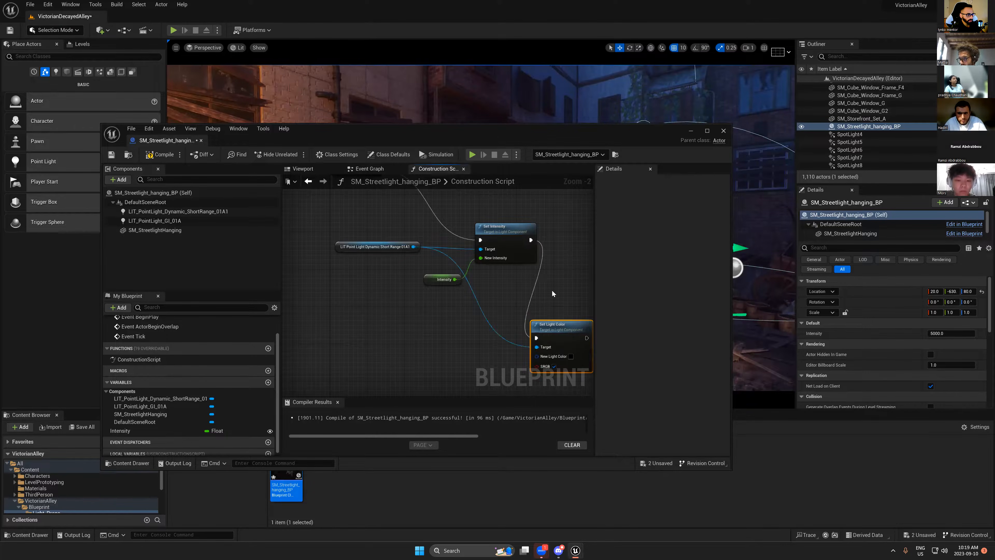
- Promote the SRGB input of Set Light Color to a variable named Light_Colors, and compile and save the Blueprint
{"action": "right_click_drag", "start_coordinate": [552, 293], "coordinate": [540, 245]}
{"action": "left_click_drag", "start_coordinate": [525, 318], "coordinate": [459, 339]}
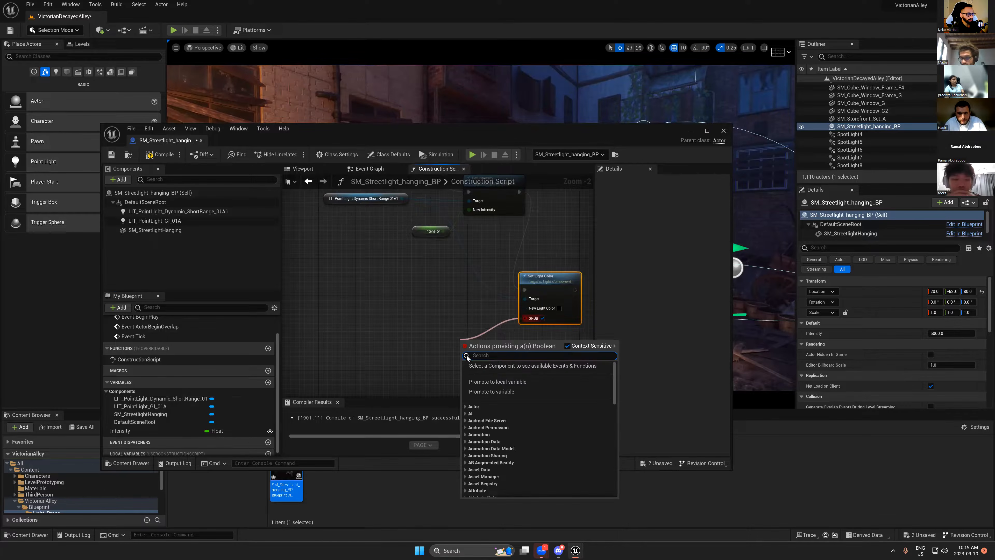
{"action": "left_click", "coordinate": [494, 393]}
{"action": "left_click", "coordinate": [459, 343]}
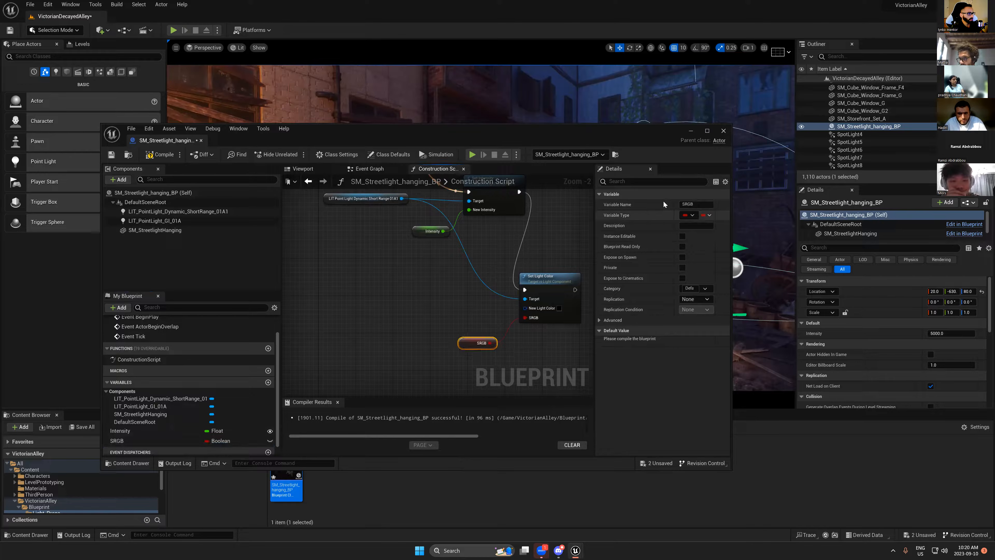
{"action": "left_click", "coordinate": [695, 204]}
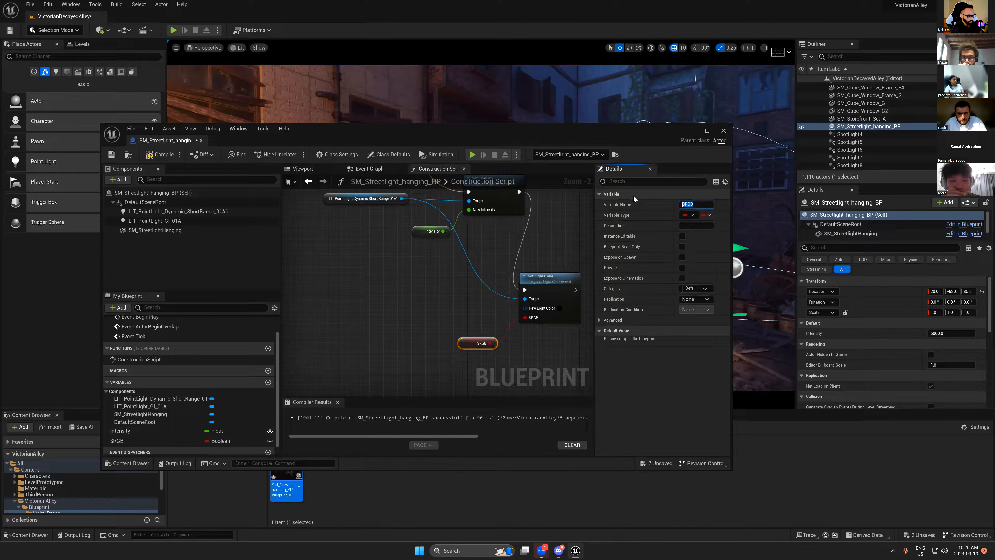
{"action": "type", "text": "Light_Colors"}
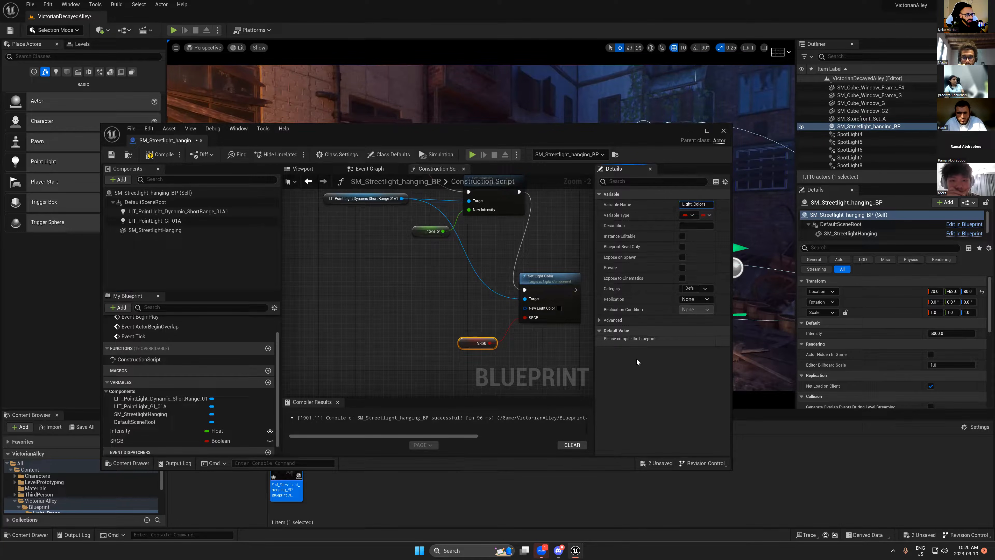
{"action": "left_click", "coordinate": [159, 154]}
{"action": "left_click", "coordinate": [116, 155]}
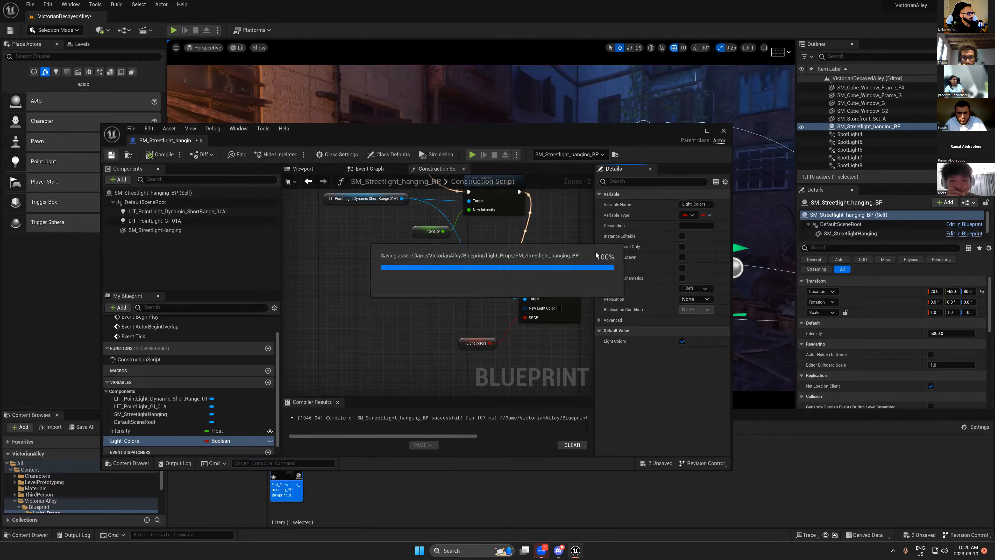
{"action": "left_click", "coordinate": [462, 345]}
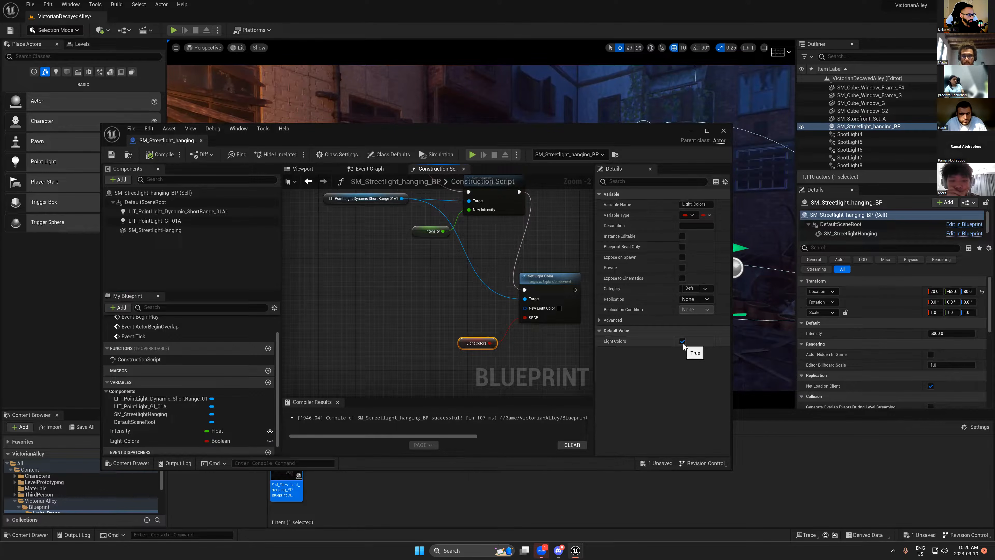
- Delete the Light Colors node from the graph and remove the Light_Colors Boolean variable from the Blueprint
{"action": "left_click_drag", "start_coordinate": [525, 317], "coordinate": [438, 295]}
{"action": "left_click", "coordinate": [466, 272]}
{"action": "right_click_drag", "start_coordinate": [444, 277], "coordinate": [451, 304]}
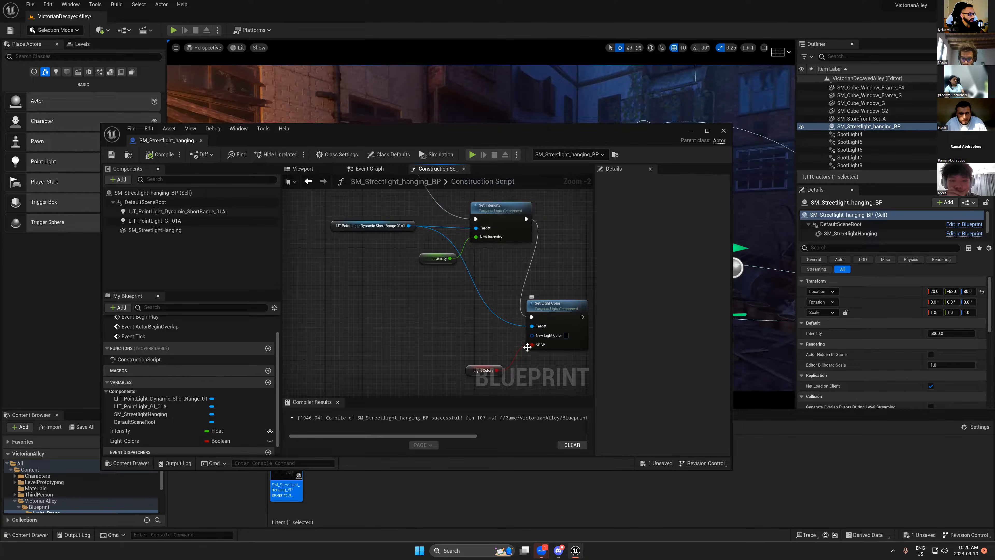
{"action": "left_click", "coordinate": [470, 371]}
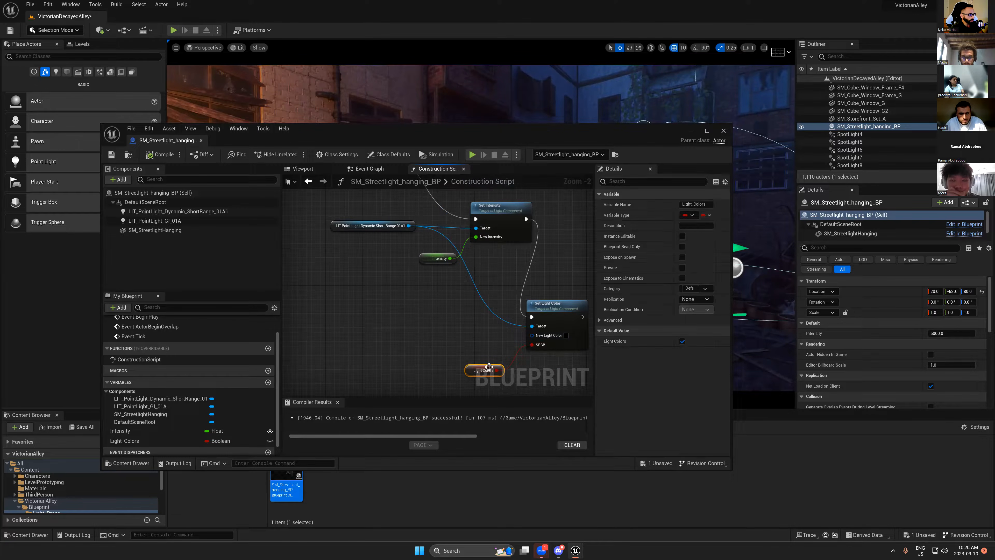
{"action": "key", "text": "Delete"}
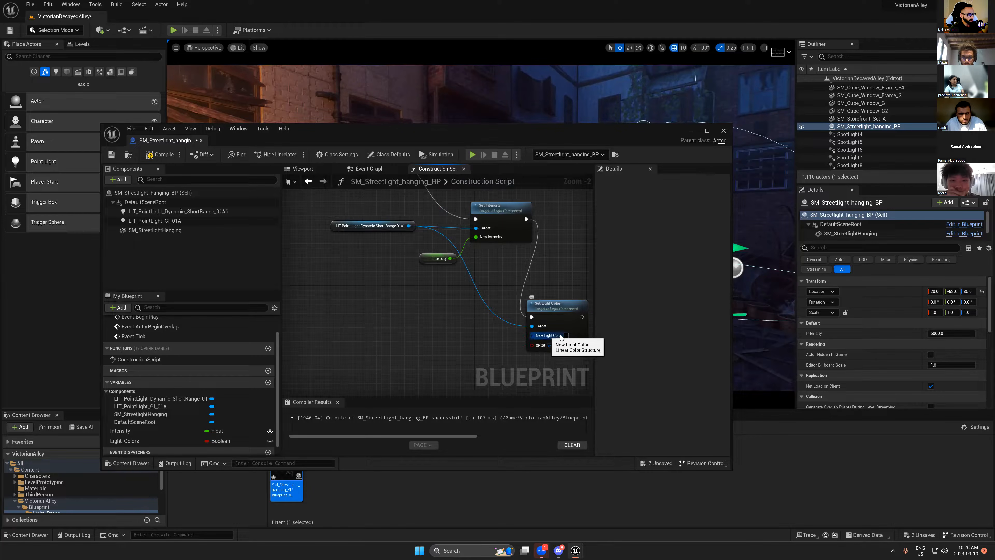
{"action": "left_click", "coordinate": [125, 441]}
{"action": "key", "text": "Delete"}
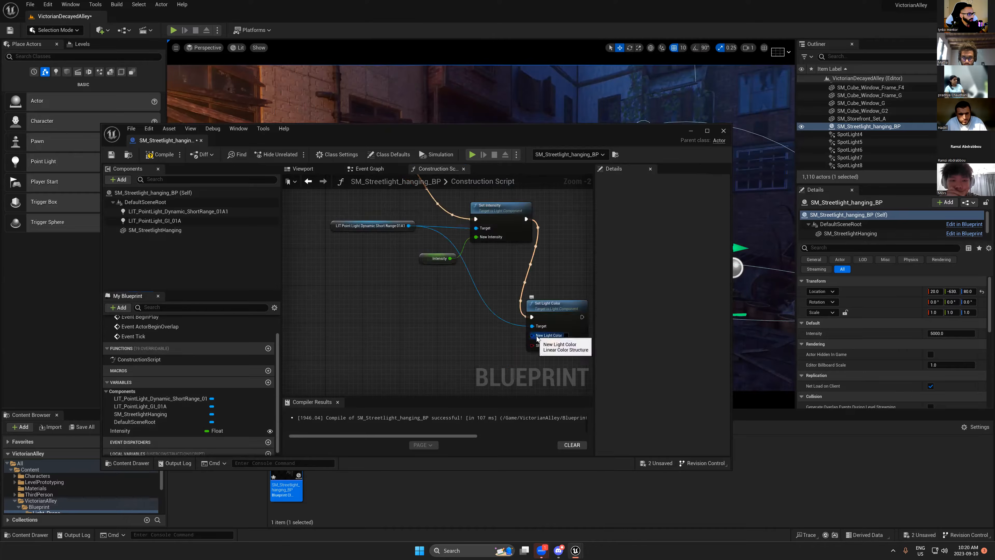
- Promote the New Light Color input of Set Light Color to a variable named Light Color, and compile and save
{"action": "left_click_drag", "start_coordinate": [531, 336], "coordinate": [468, 349]}
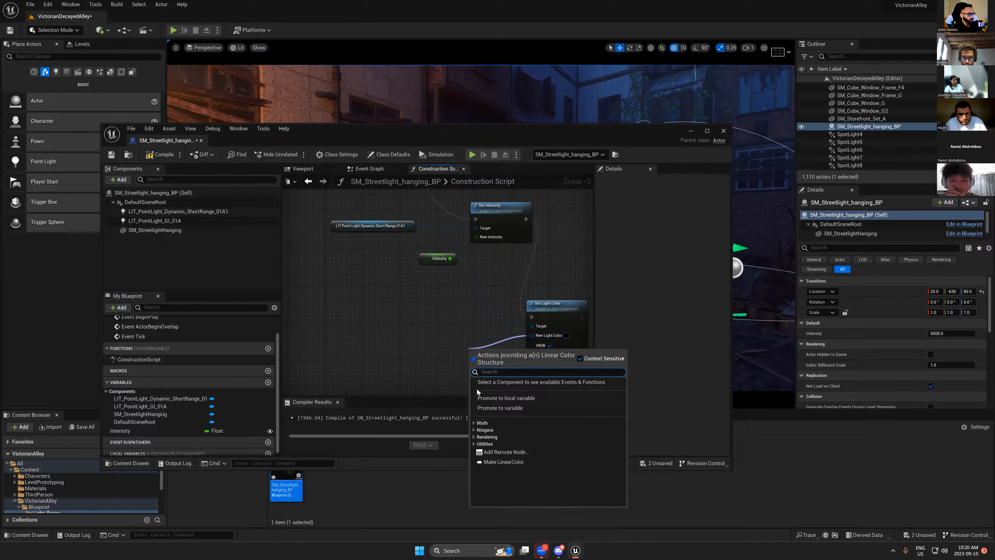
{"action": "left_click", "coordinate": [488, 408]}
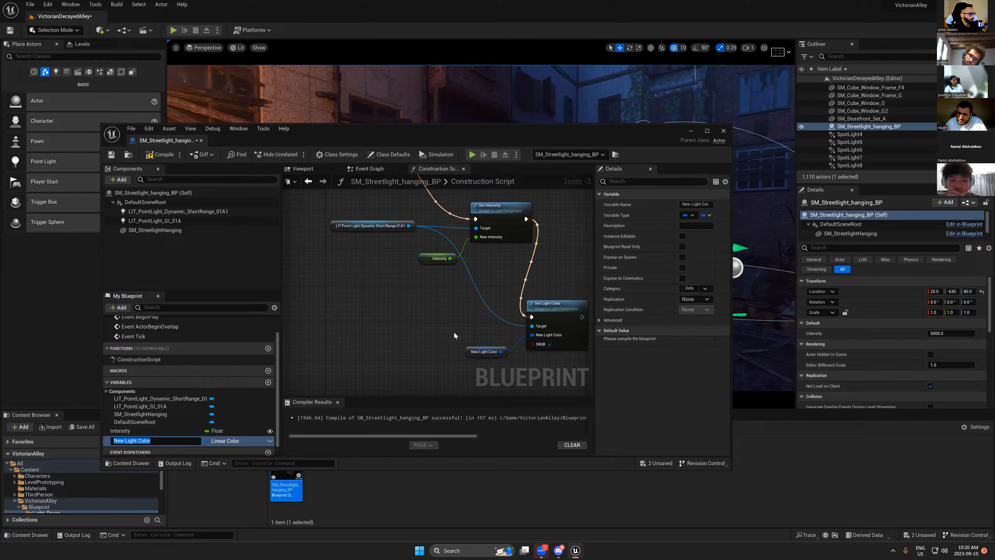
{"action": "double_click", "coordinate": [118, 440]}
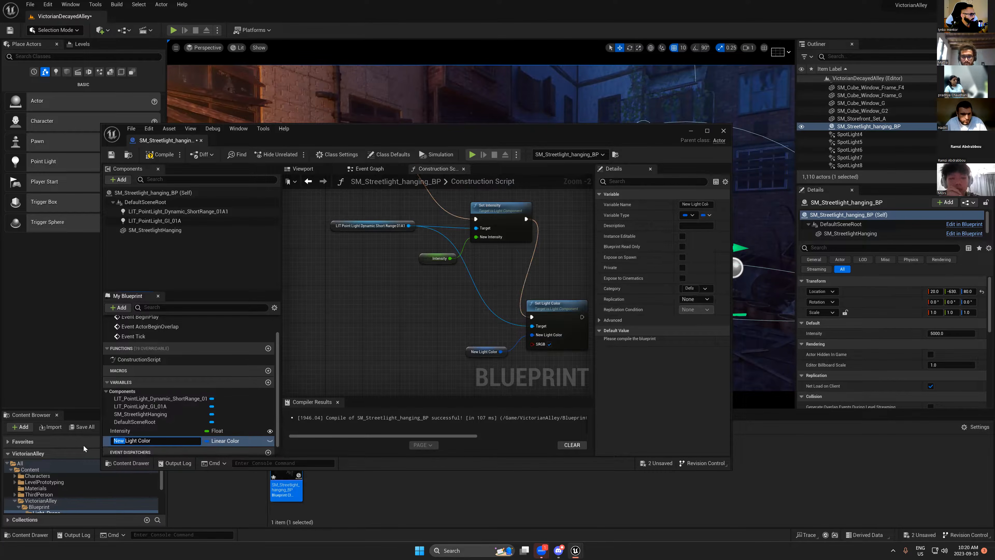
{"action": "left_click", "coordinate": [151, 156]}
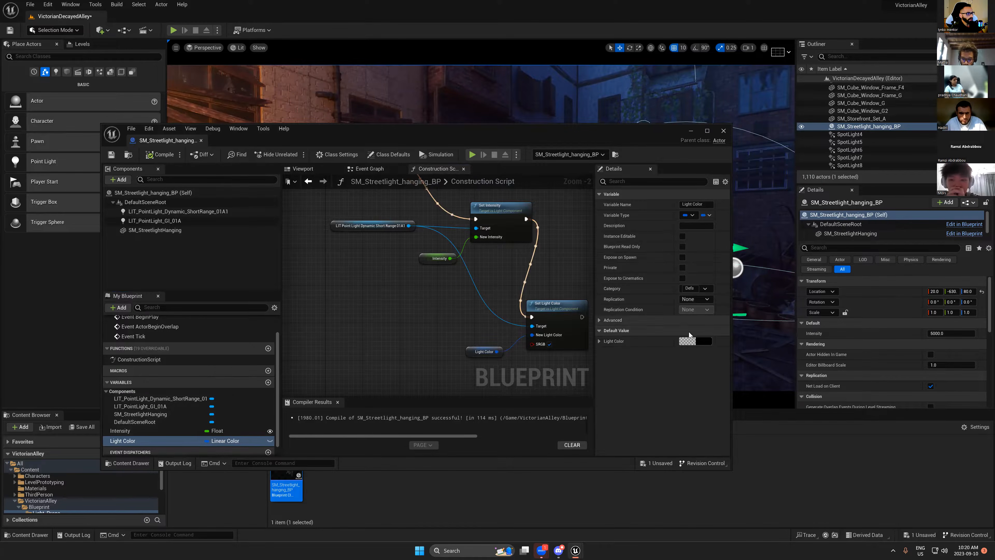
- Set the Light Color variable's default to white with a brightness value of 1.0, and compile and save the Blueprint
{"action": "left_click", "coordinate": [699, 342]}
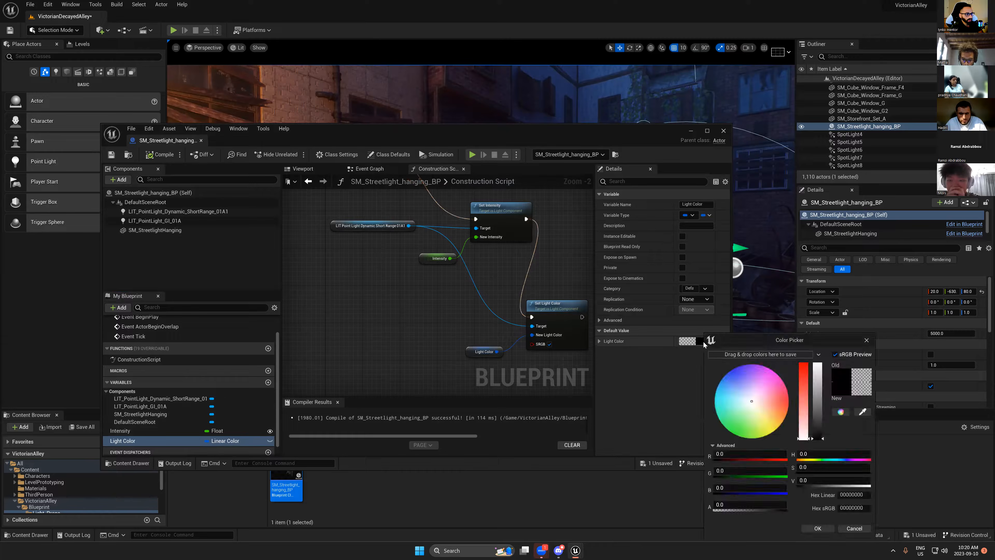
{"action": "left_click_drag", "start_coordinate": [814, 344], "coordinate": [818, 364]}
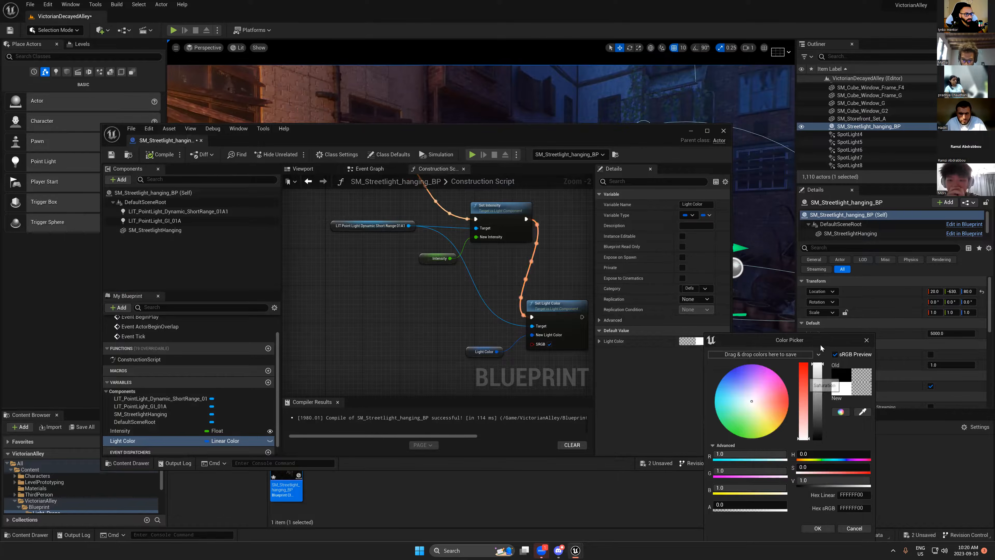
{"action": "left_click", "coordinate": [818, 527]}
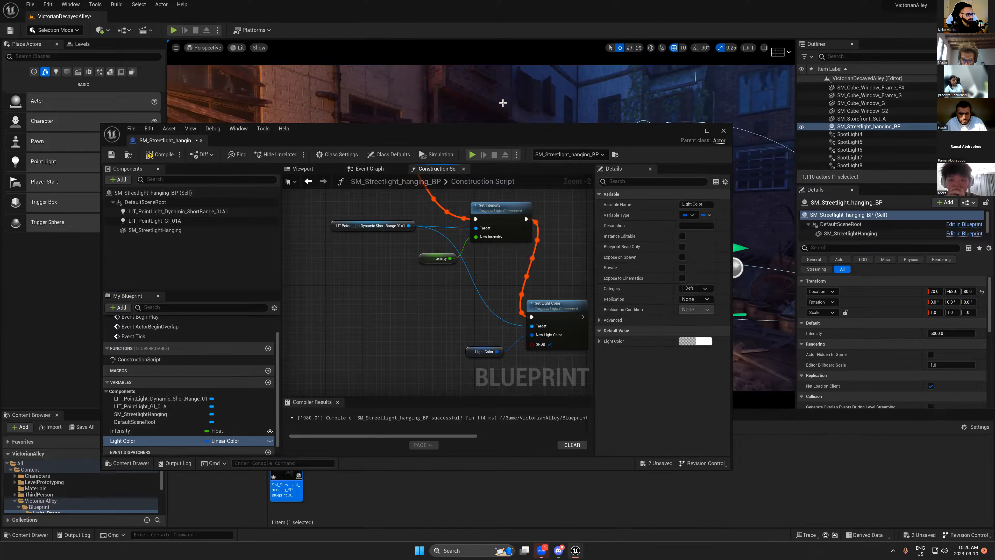
{"action": "left_click", "coordinate": [159, 154]}
{"action": "left_click", "coordinate": [111, 154]}
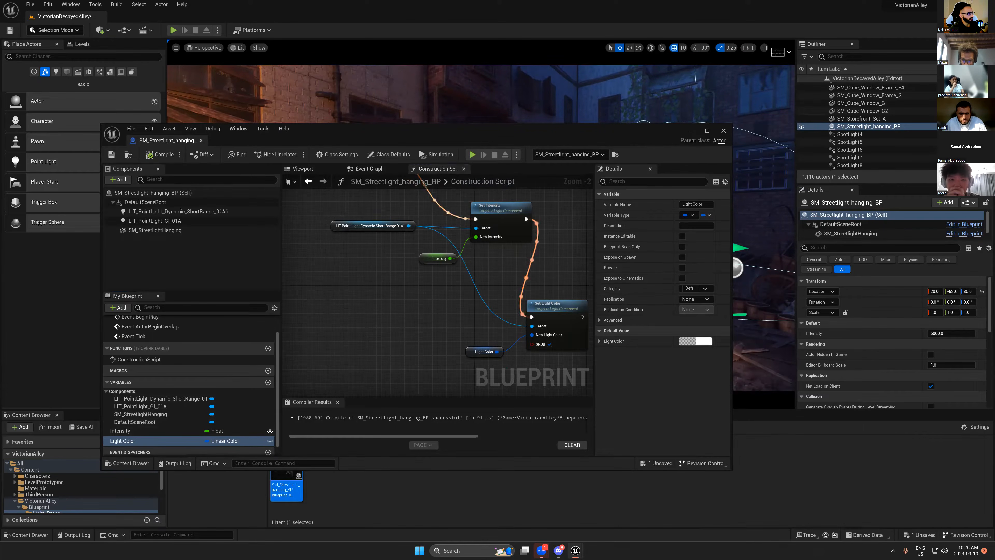
- Add a Set Temperature node targeting the dynamic short-range light reference and connect its execution input to Set Light Color
{"action": "scroll", "coordinate": [370, 278], "scroll_direction": "down", "scroll_amount": 2}
{"action": "right_click_drag", "start_coordinate": [375, 283], "coordinate": [389, 304]}
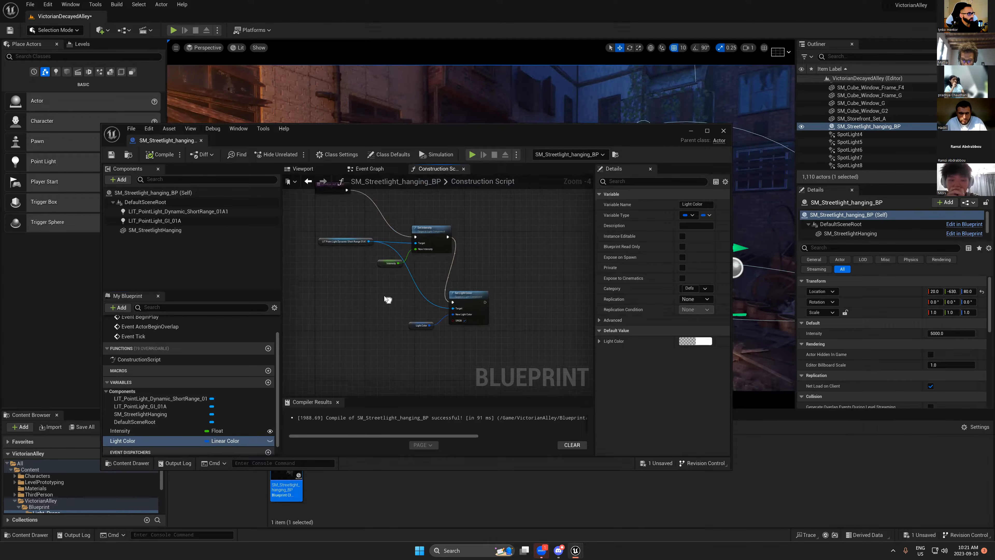
{"action": "left_click_drag", "start_coordinate": [349, 245], "coordinate": [475, 365]}
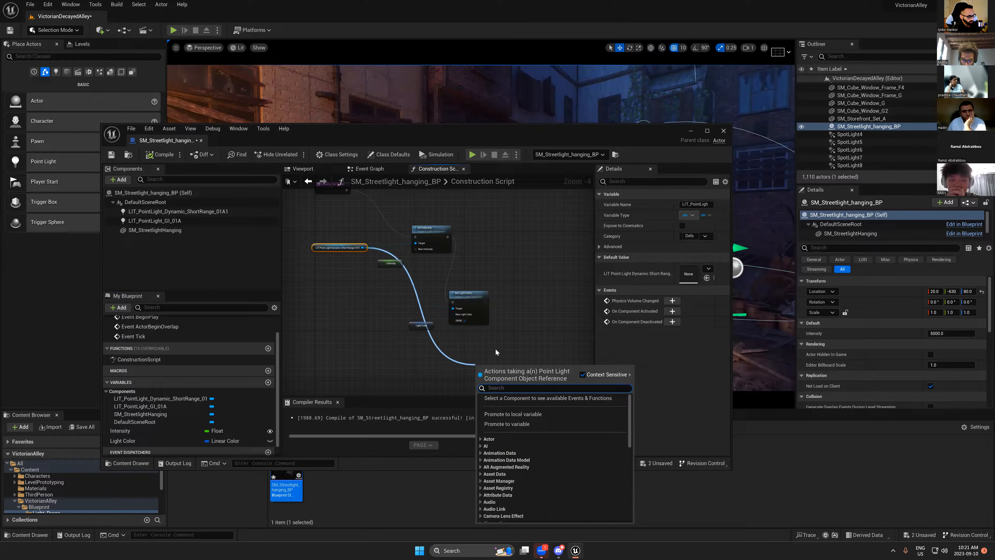
{"action": "type", "text": "set"}
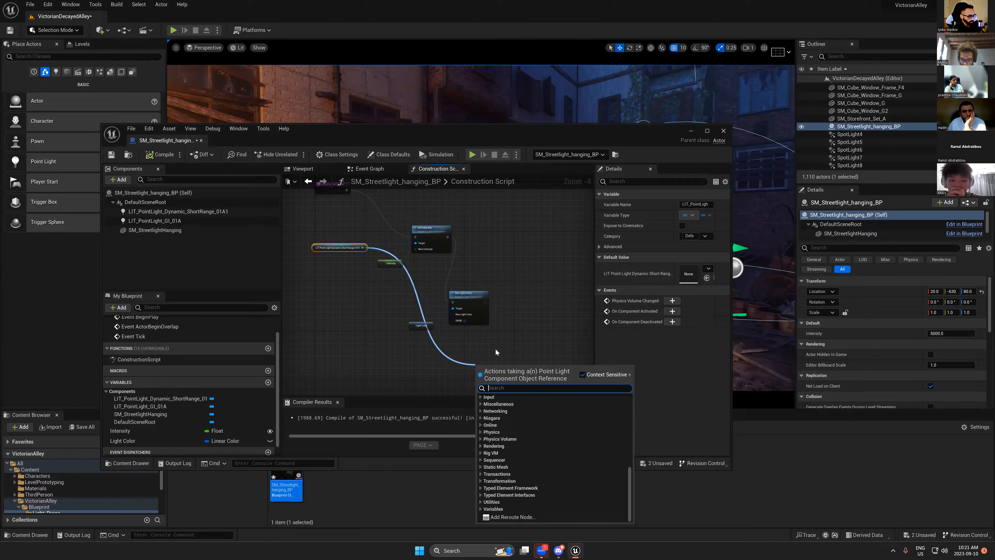
{"action": "type", "text": " tem"}
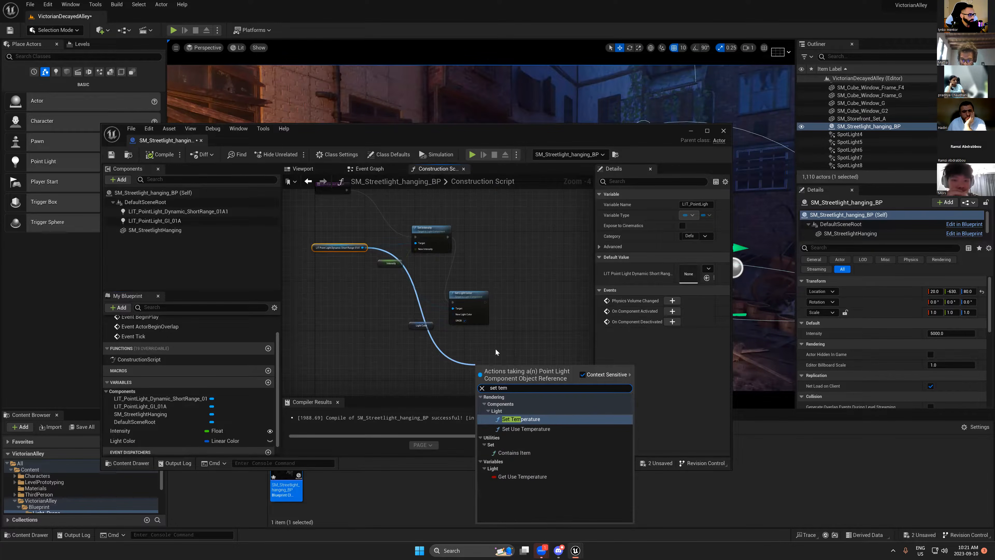
{"action": "left_click", "coordinate": [526, 419]}
{"action": "scroll", "coordinate": [487, 364], "scroll_direction": "up", "scroll_amount": 2}
{"action": "left_click_drag", "start_coordinate": [518, 319], "coordinate": [488, 235]}
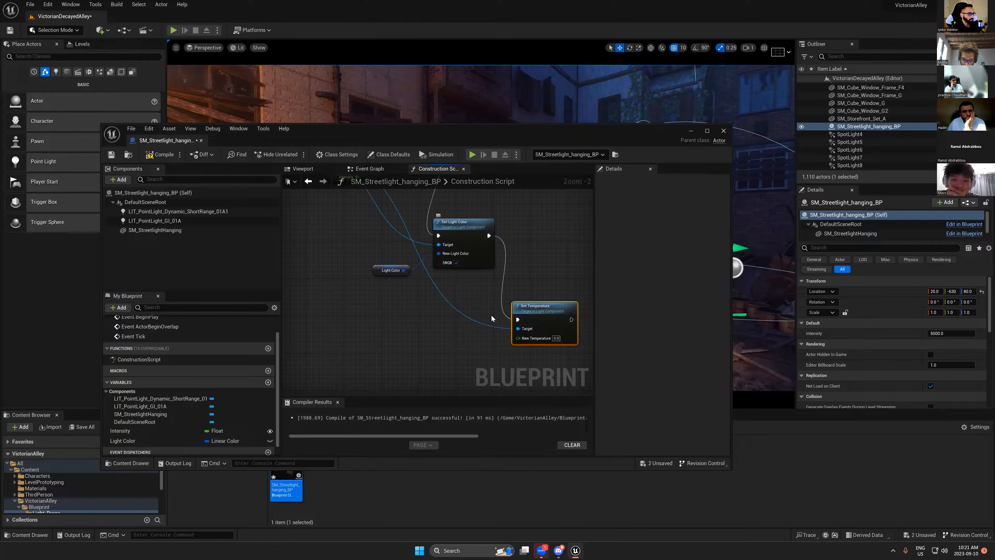
- Promote the New Temperature input of Set Temperature to a variable named Temperature
{"action": "right_click_drag", "start_coordinate": [491, 318], "coordinate": [476, 277]}
{"action": "left_click_drag", "start_coordinate": [446, 316], "coordinate": [446, 318]}
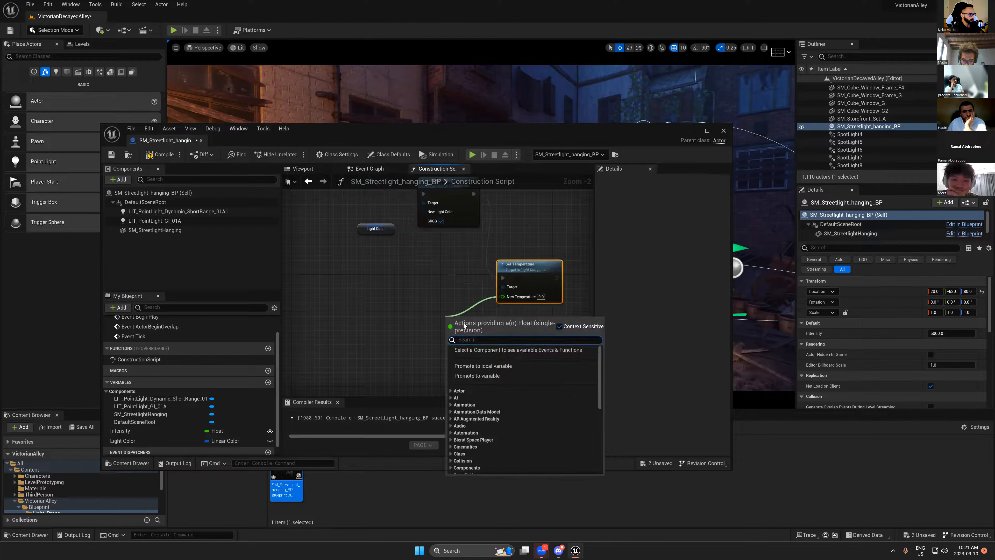
{"action": "left_click", "coordinate": [473, 375]}
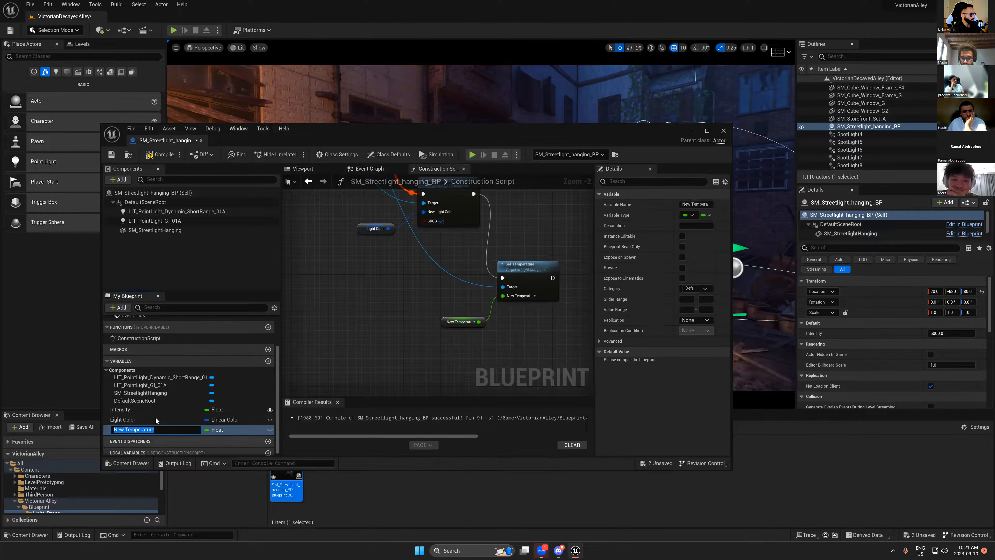
{"action": "double_click", "coordinate": [119, 429]}
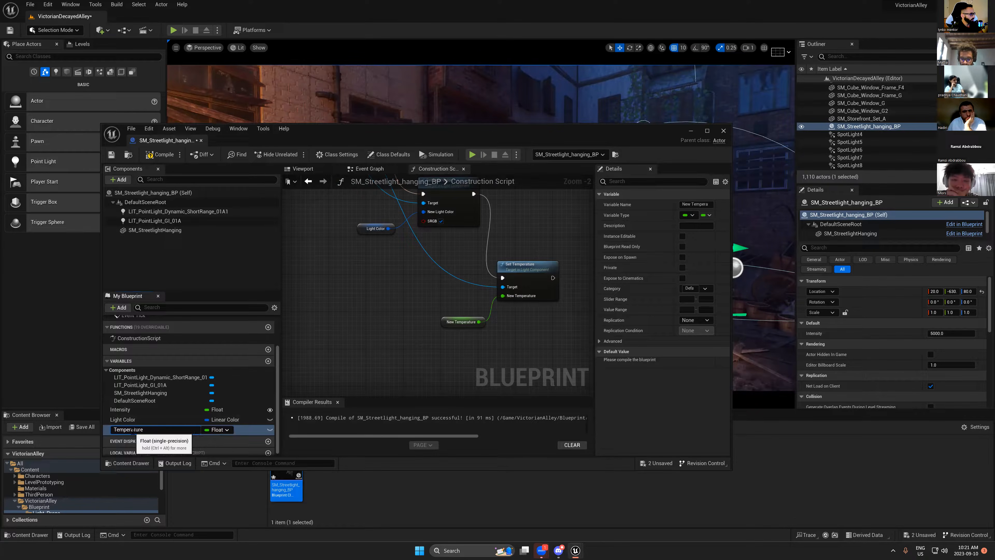
- Set the Temperature variable's default to 3500, matching the dynamic short-range point light, and compile and save the Blueprint
{"action": "left_click_drag", "start_coordinate": [482, 132], "coordinate": [518, 177]}
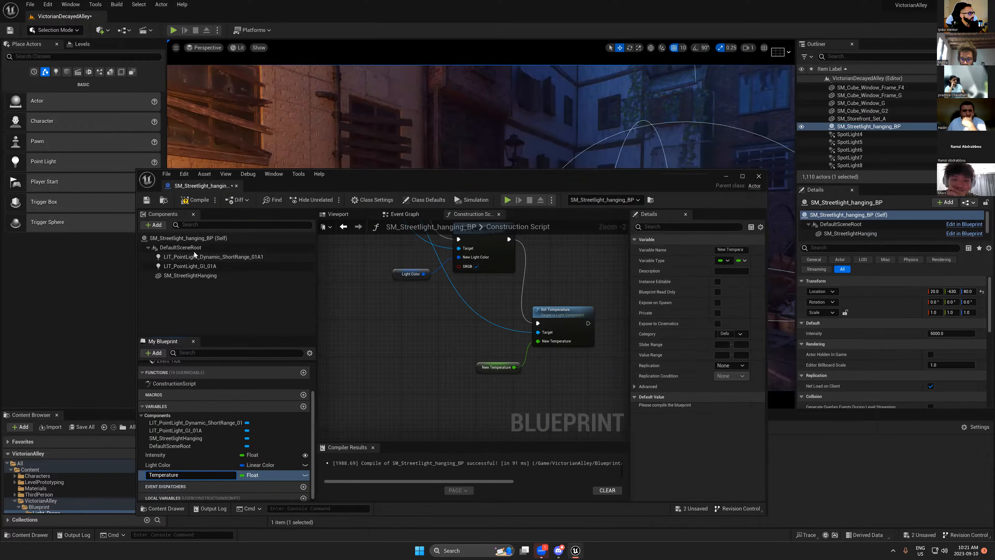
{"action": "left_click", "coordinate": [251, 257]}
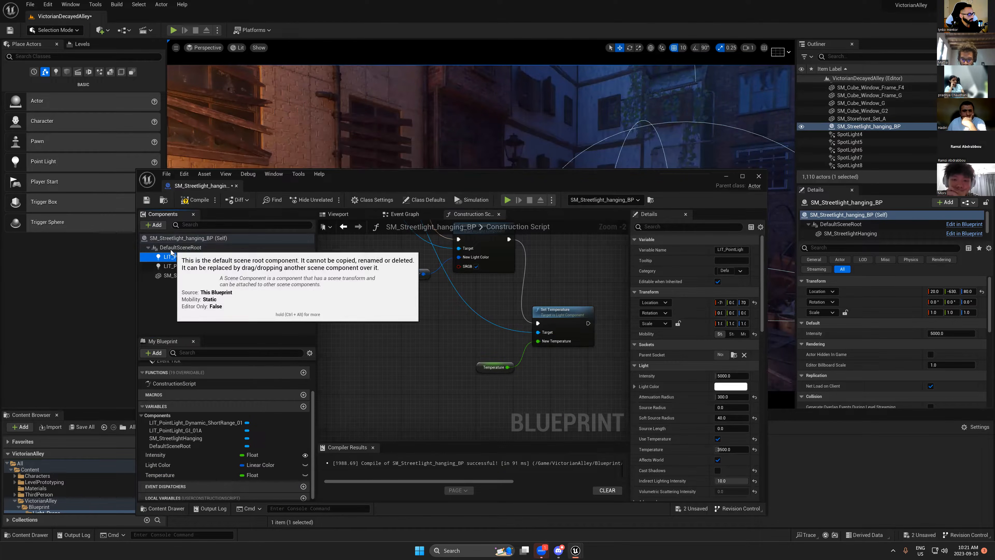
{"action": "left_click", "coordinate": [731, 449]}
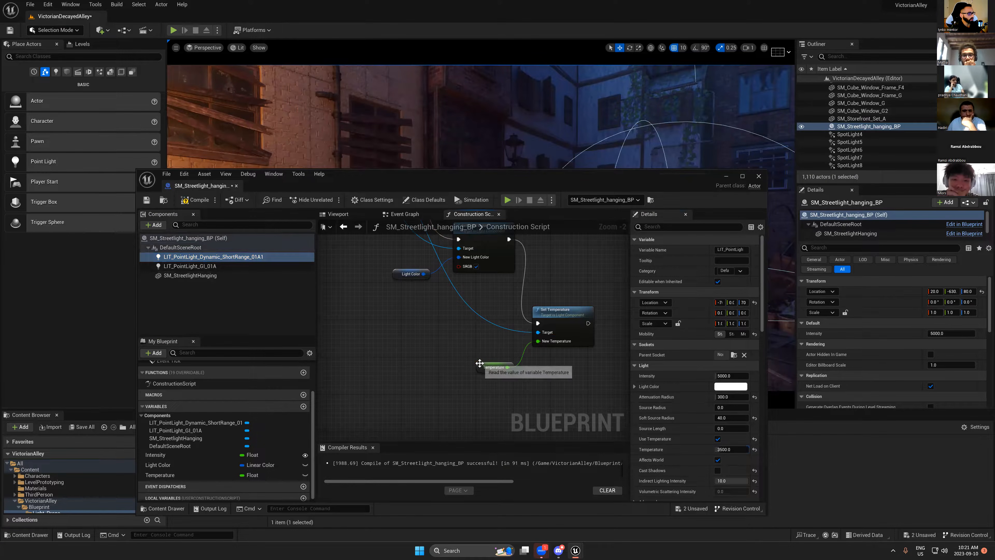
{"action": "left_click", "coordinate": [489, 365]}
{"action": "left_click", "coordinate": [185, 201]}
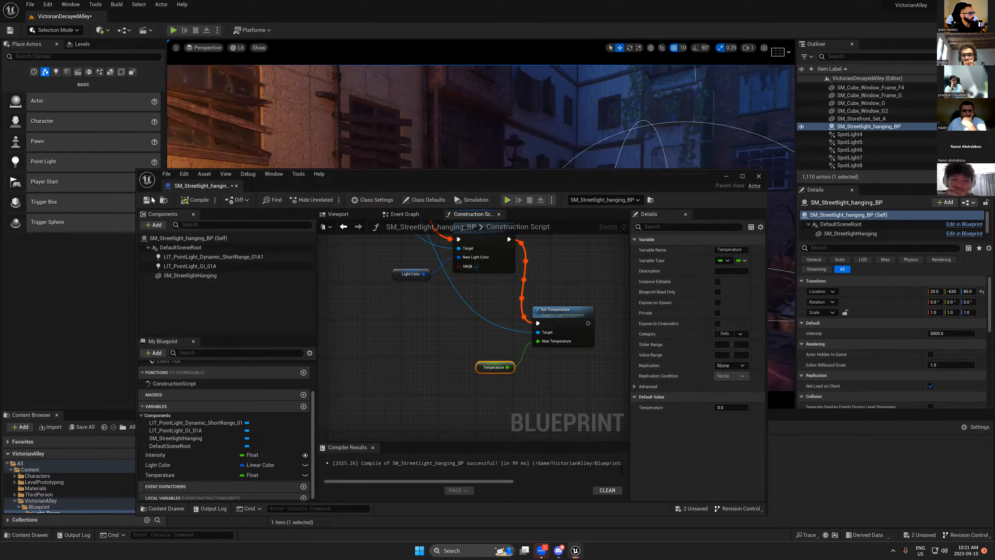
{"action": "type", "text": "3500"}
{"action": "key", "text": "Return"}
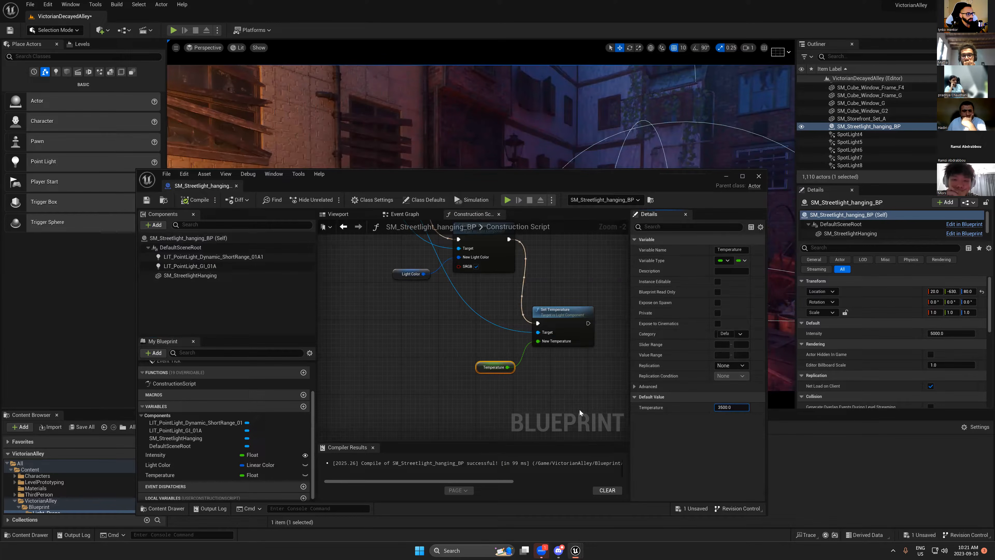
{"action": "left_click", "coordinate": [519, 392]}
{"action": "left_click", "coordinate": [476, 364]}
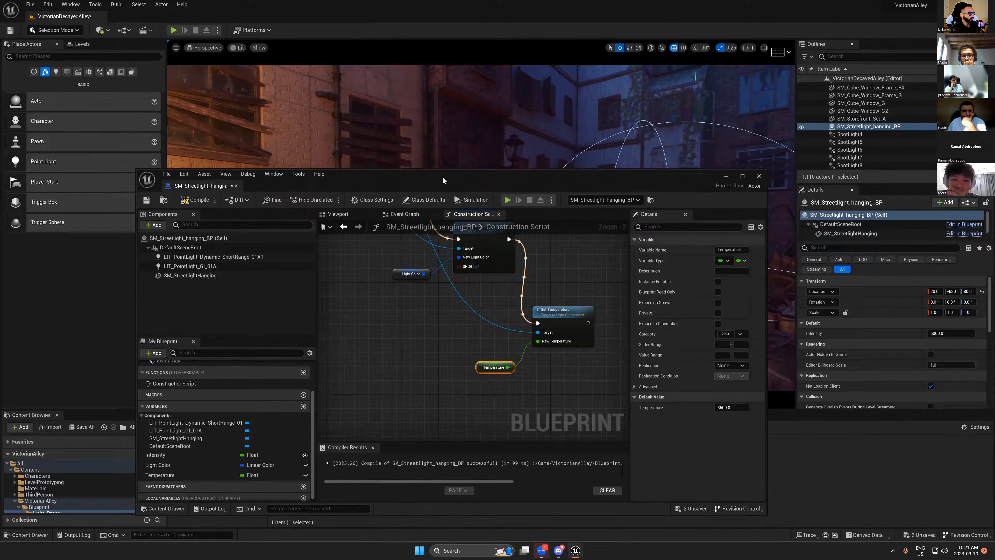
{"action": "left_click_drag", "start_coordinate": [444, 181], "coordinate": [467, 124]}
{"action": "left_click", "coordinate": [169, 142]}
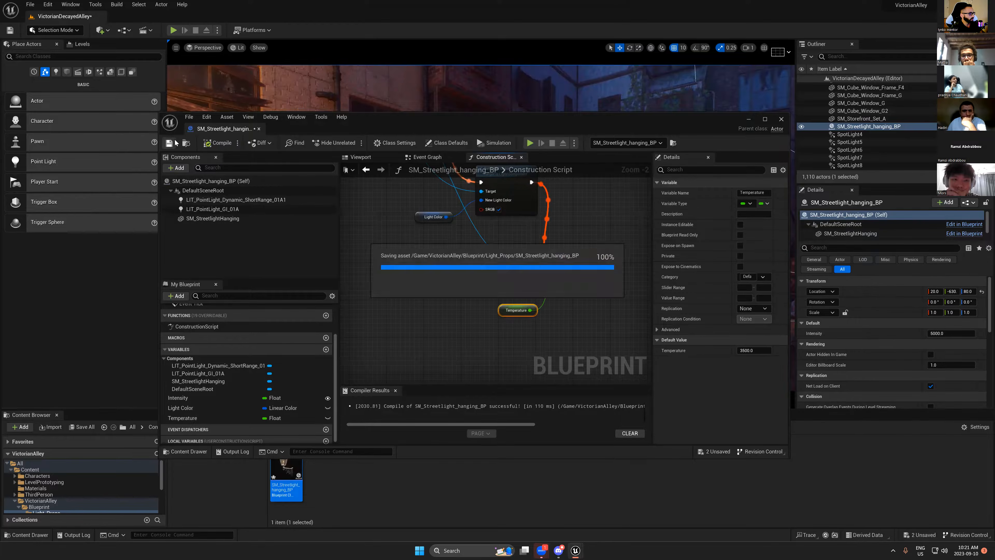
- Make the Light Color and Temperature variables instance editable, and compile and save the Blueprint
{"action": "left_click", "coordinate": [328, 408]}
{"action": "left_click", "coordinate": [327, 418]}
{"action": "left_click", "coordinate": [205, 144]}
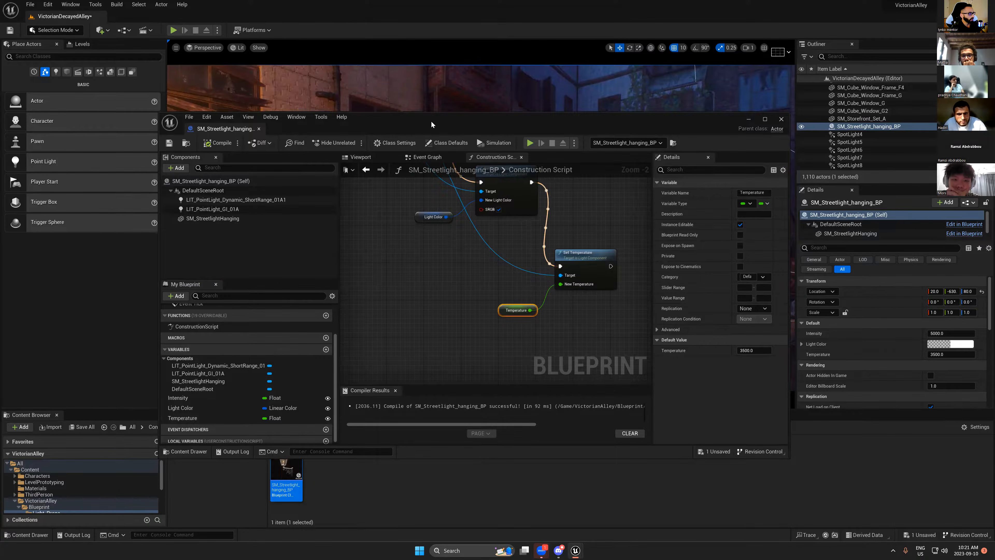
- Reorder the Blueprint variables to Light Color, Temperature, Intensity, and compile and save the Blueprint
{"action": "left_click_drag", "start_coordinate": [430, 120], "coordinate": [392, 40]}
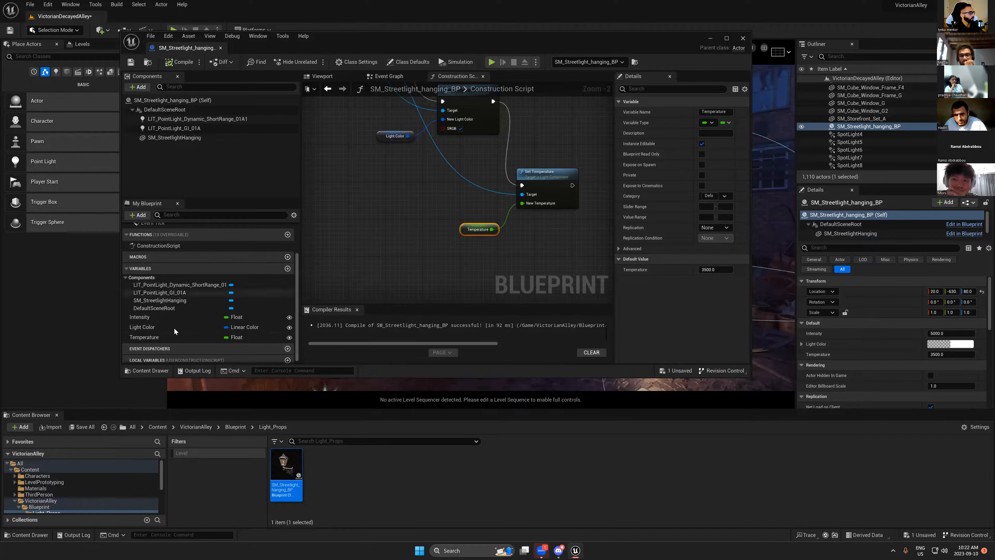
{"action": "left_click", "coordinate": [145, 338]}
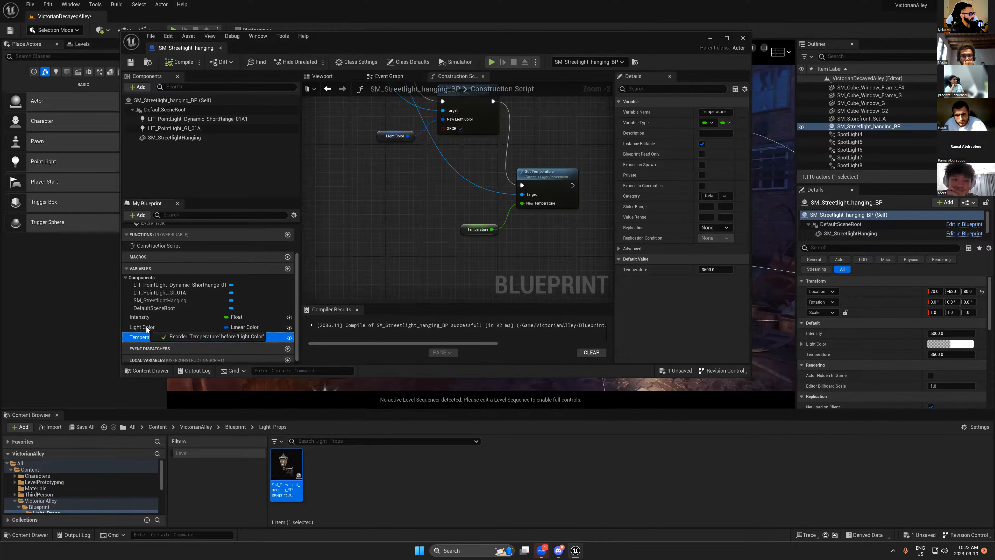
{"action": "left_click", "coordinate": [139, 329]}
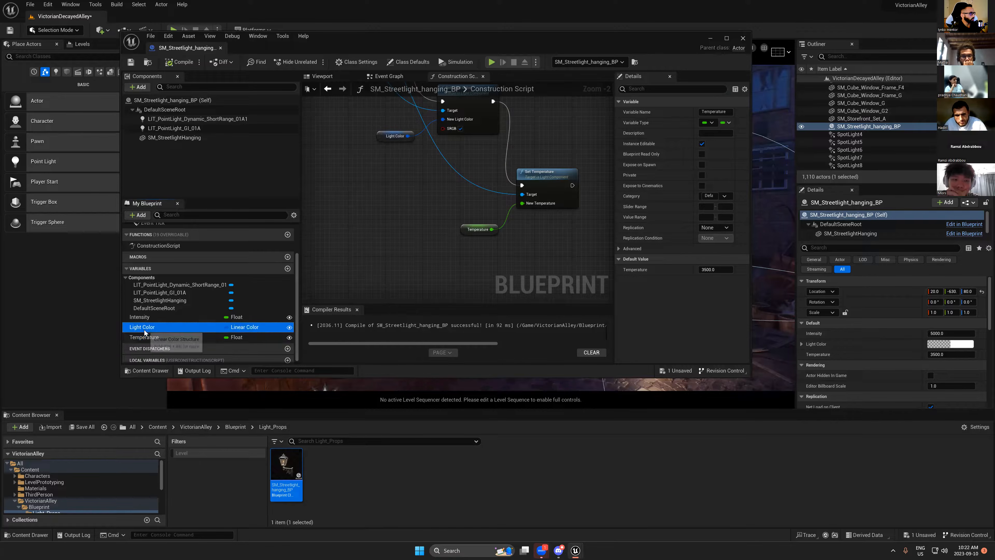
{"action": "left_click_drag", "start_coordinate": [139, 330], "coordinate": [139, 318]}
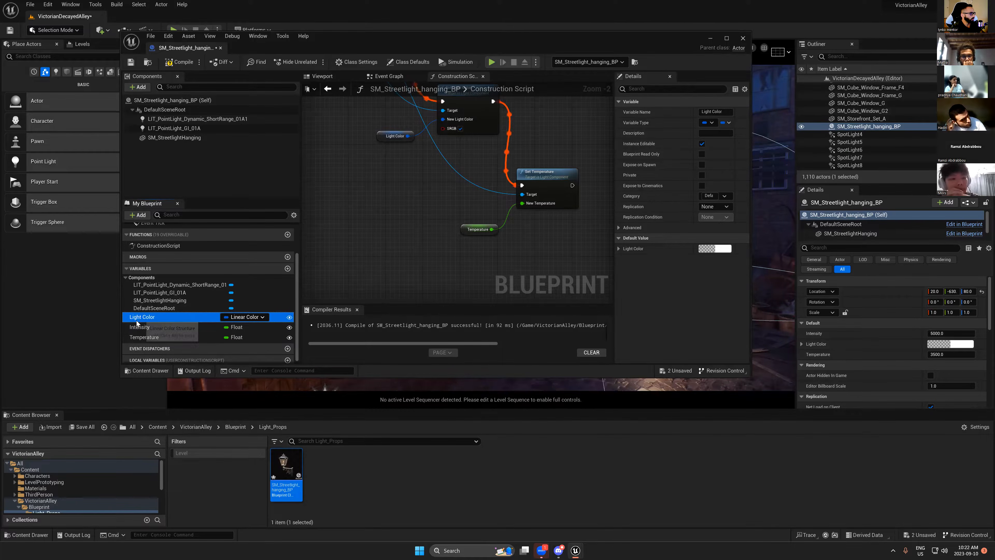
{"action": "left_click", "coordinate": [141, 337]}
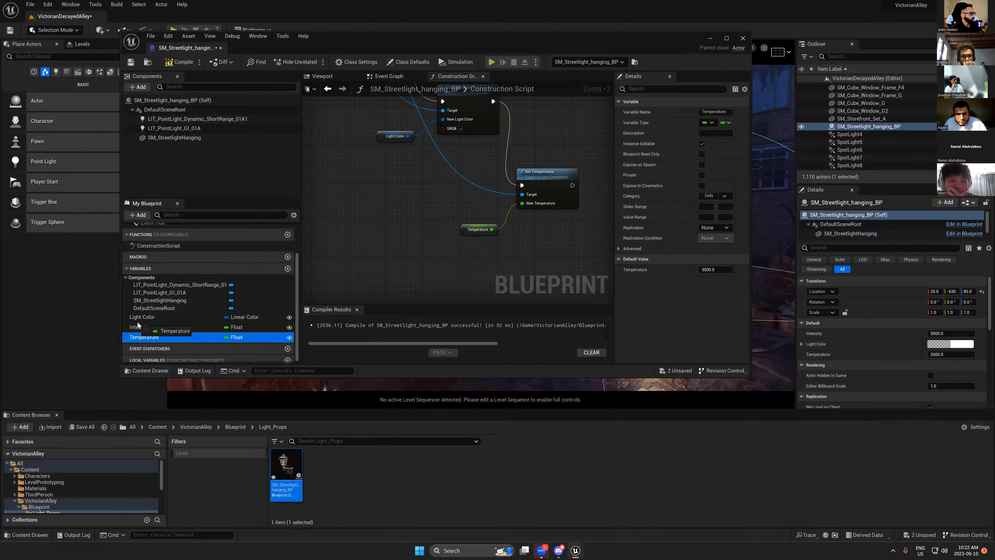
{"action": "left_click_drag", "start_coordinate": [133, 336], "coordinate": [135, 329]}
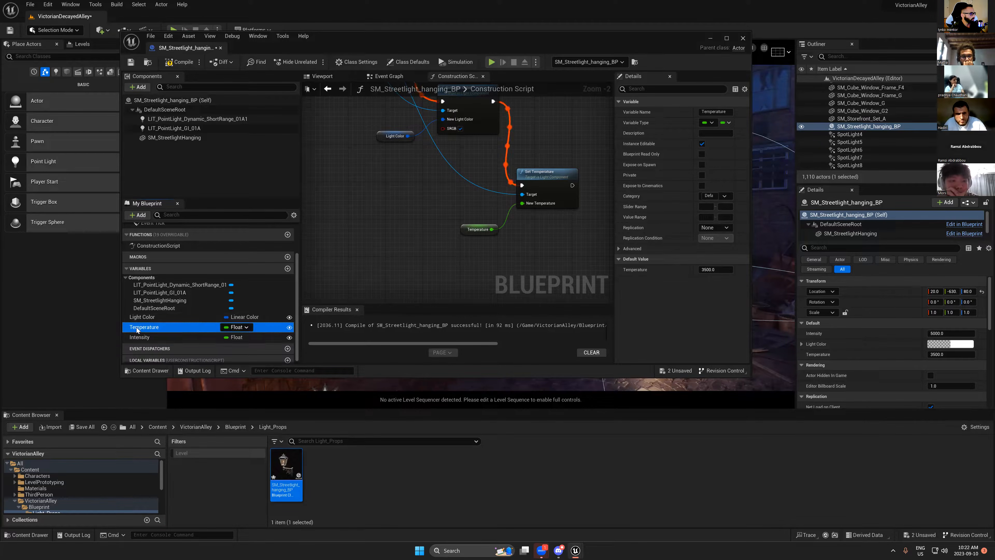
{"action": "left_click", "coordinate": [139, 337]}
{"action": "left_click", "coordinate": [179, 62]}
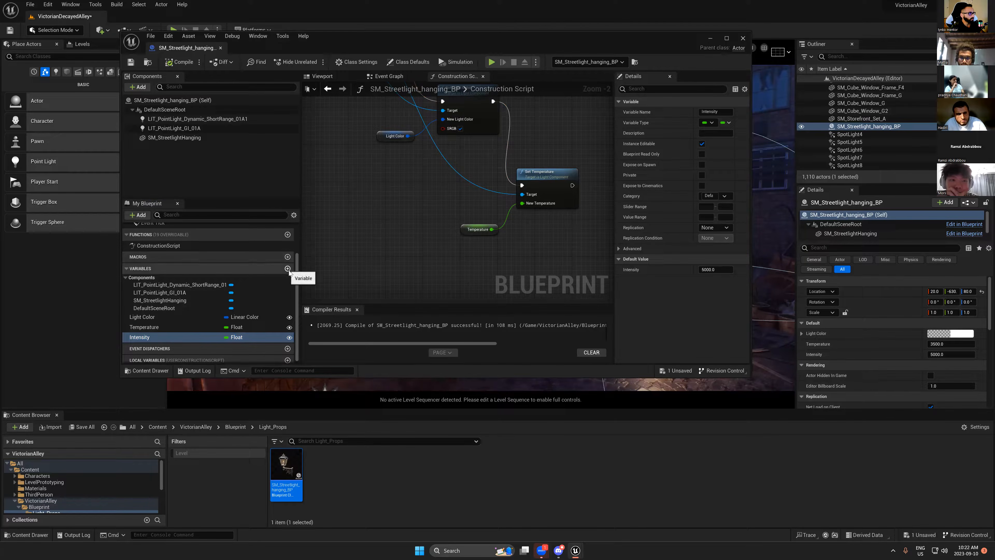
- Assign the Intensity and Temperature variables to a new category named Lights
{"action": "scroll", "coordinate": [156, 335], "scroll_direction": "down", "scroll_amount": 1}
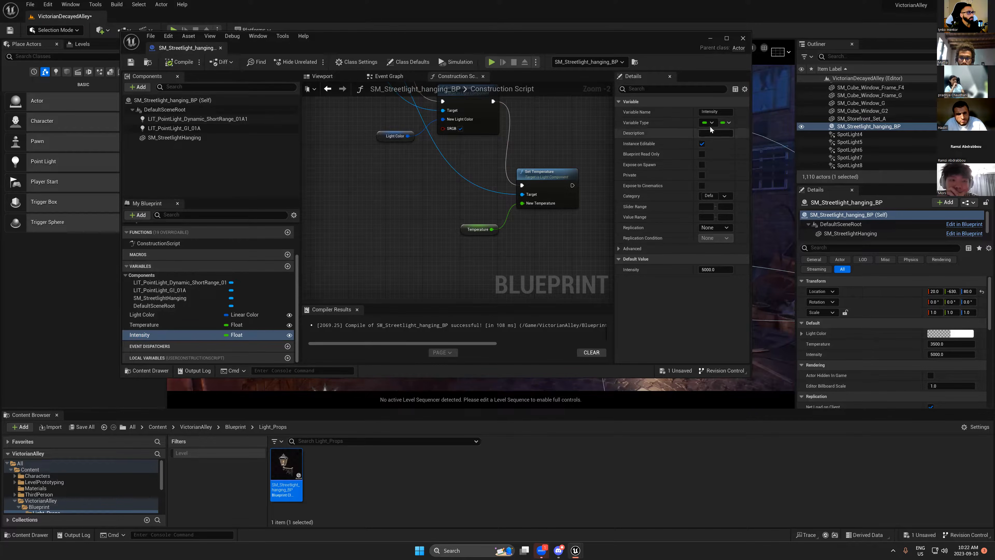
{"action": "left_click", "coordinate": [727, 38]}
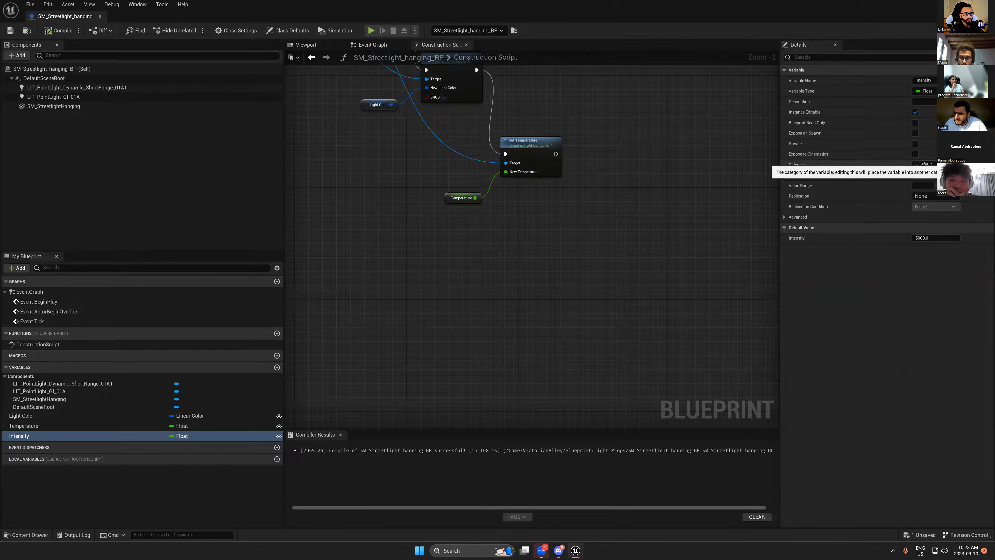
{"action": "left_click", "coordinate": [869, 165]}
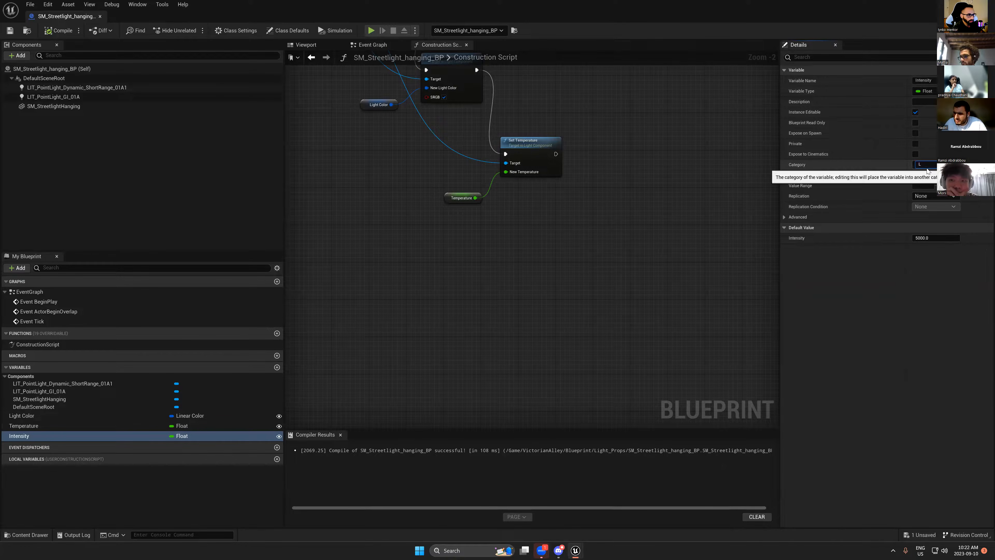
{"action": "type", "text": "Lights"}
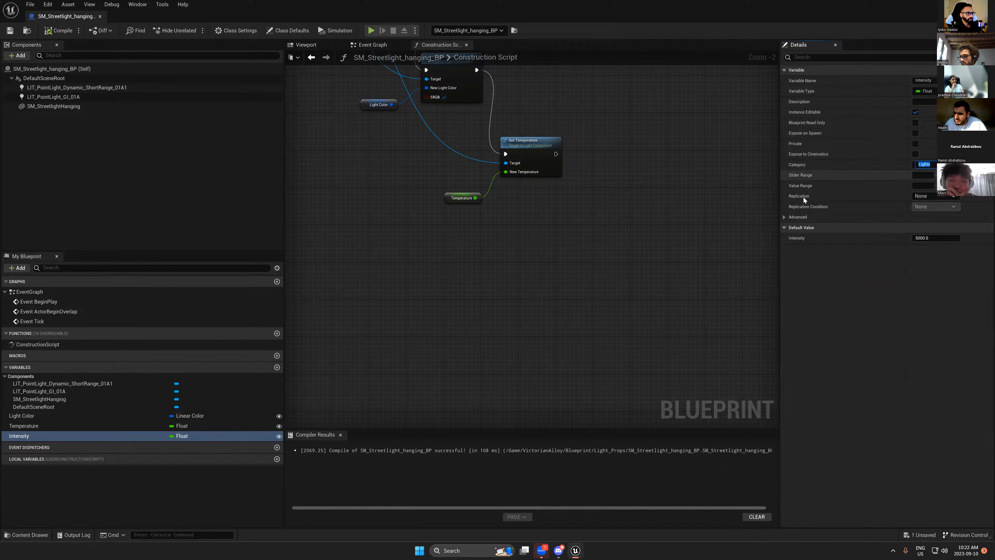
{"action": "left_click", "coordinate": [56, 428]}
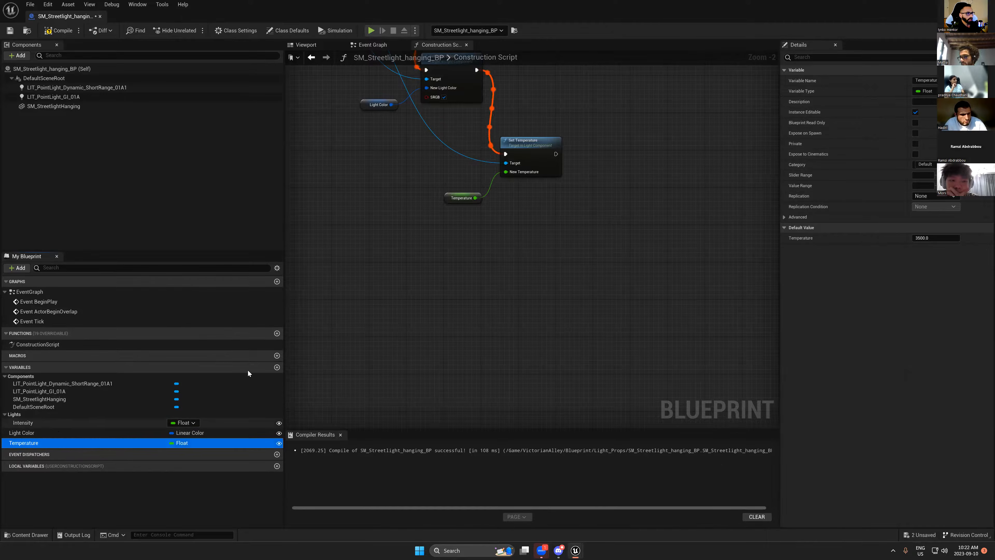
{"action": "left_click", "coordinate": [910, 163]}
{"action": "type", "text": "Lights"}
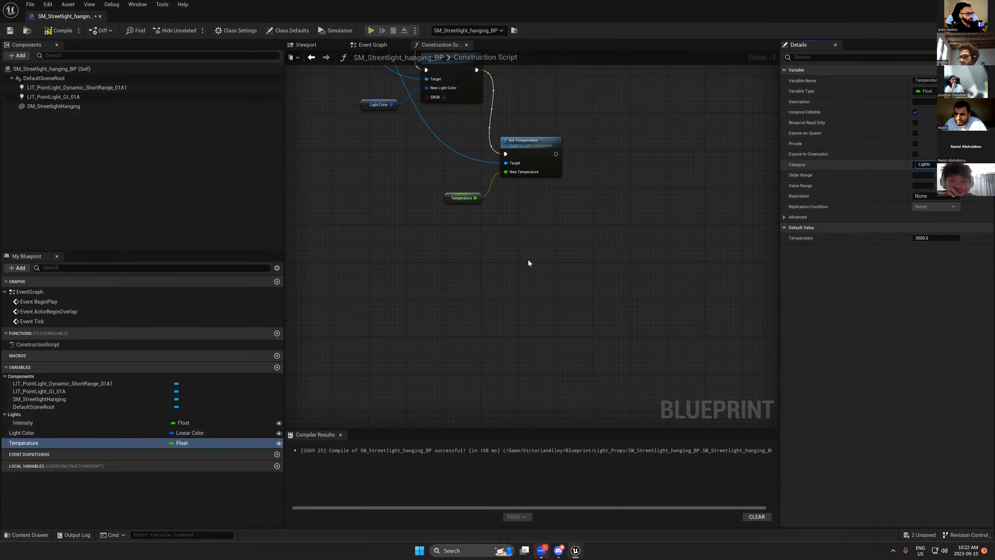
{"action": "key", "text": "Return"}
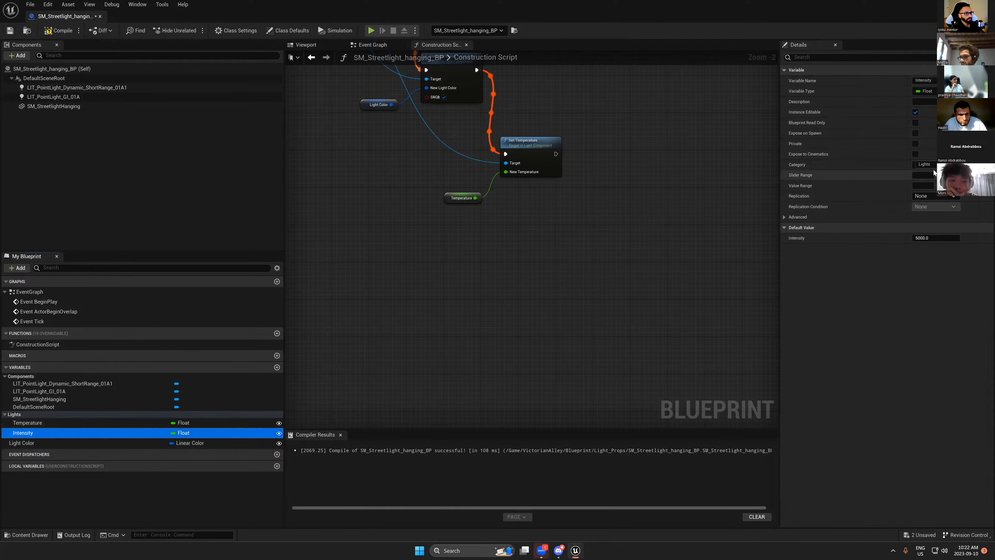
- Assign the Light Color variable to the Lights category, then compile and save the Blueprint and restore its window to floating size
{"action": "left_click", "coordinate": [22, 440]}
{"action": "left_click", "coordinate": [924, 165]}
{"action": "left_click", "coordinate": [838, 175]}
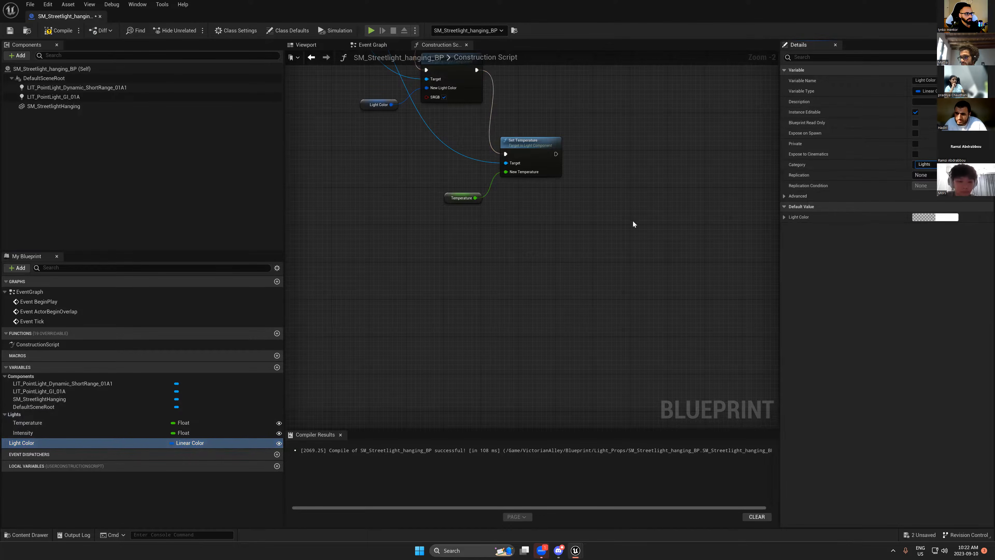
{"action": "left_click", "coordinate": [58, 30]}
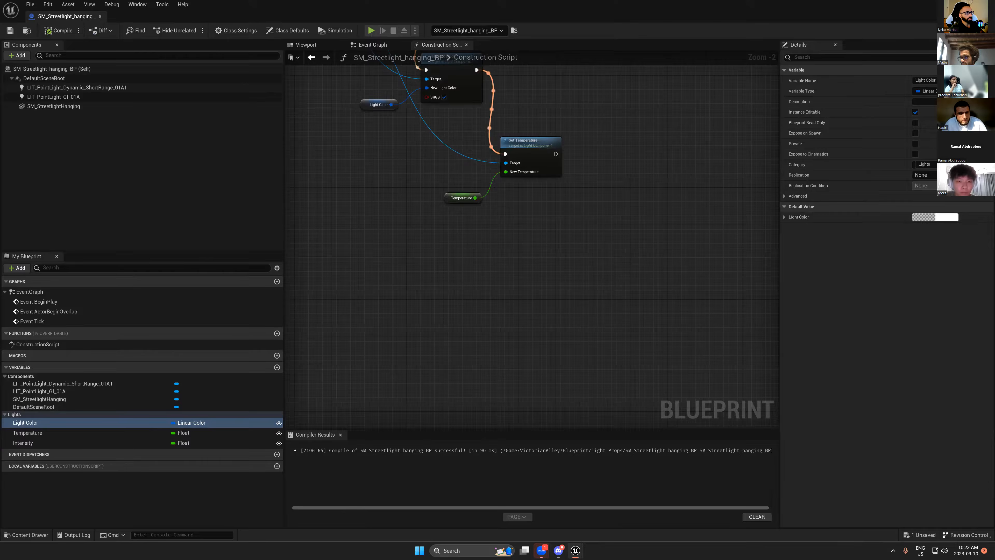
{"action": "double_click", "coordinate": [390, 5]}
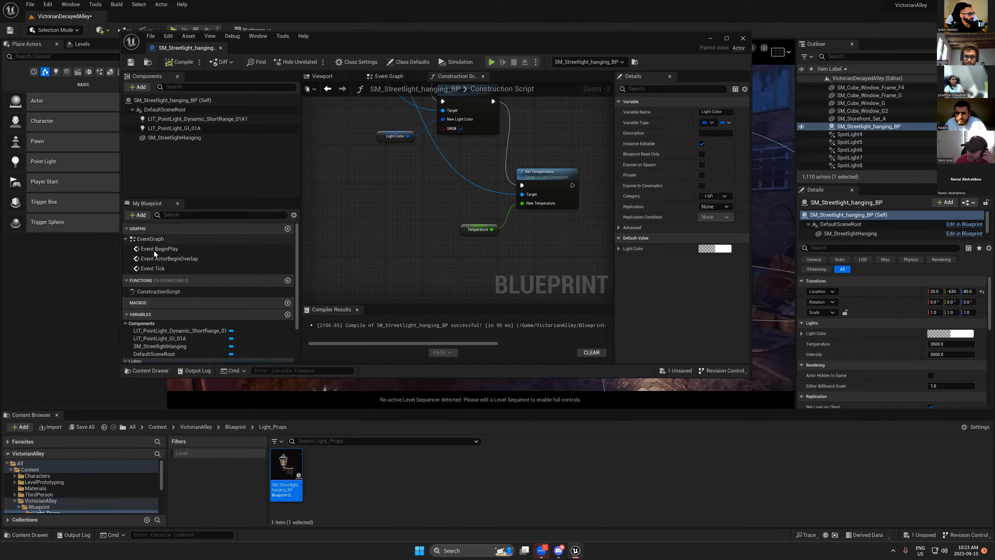
- Add a Set Source Radius node targeting the dynamic short-range light reference and connect its execution input to Set Temperature
{"action": "scroll", "coordinate": [148, 319], "scroll_direction": "down", "scroll_amount": 2}
{"action": "scroll", "coordinate": [148, 319], "scroll_direction": "down", "scroll_amount": 2}
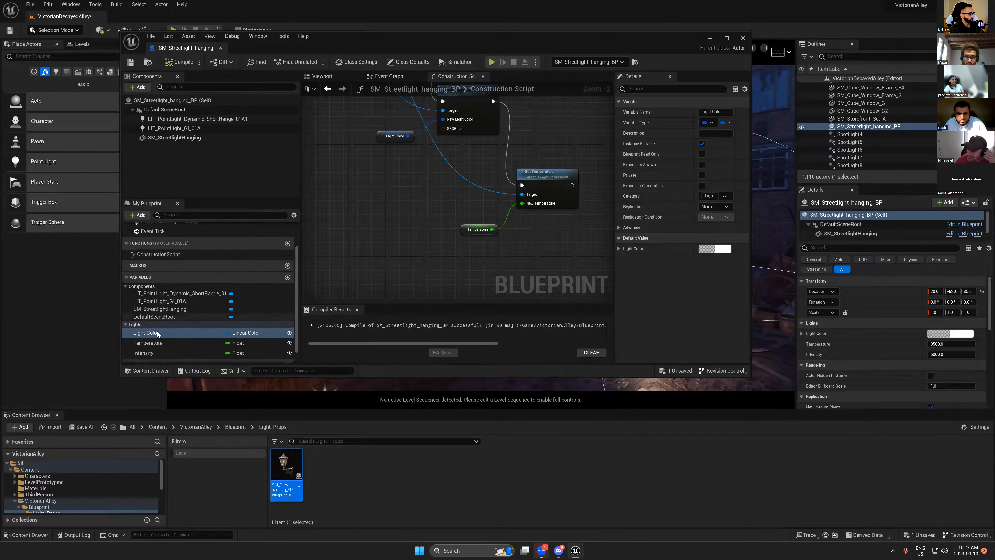
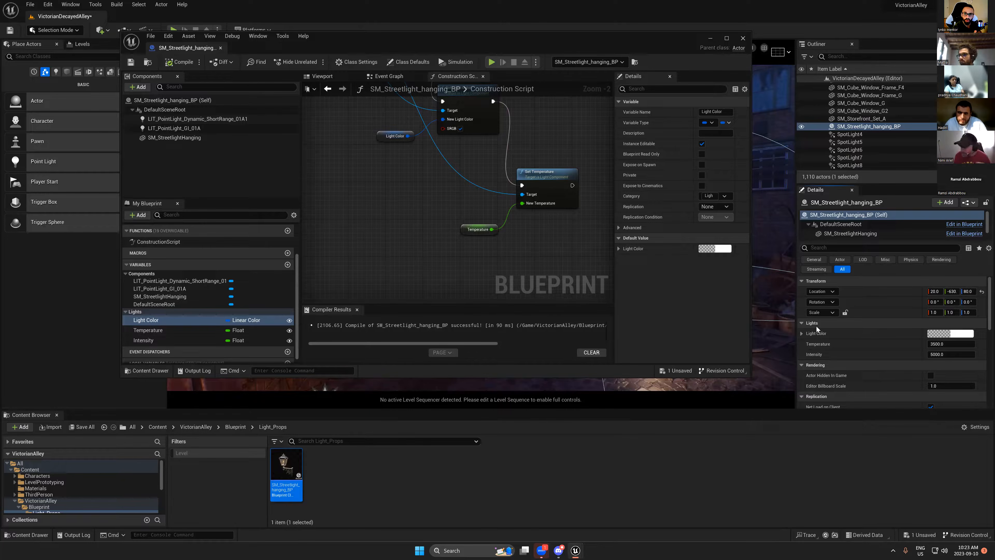
{"action": "scroll", "coordinate": [490, 184], "scroll_direction": "down", "scroll_amount": 1}
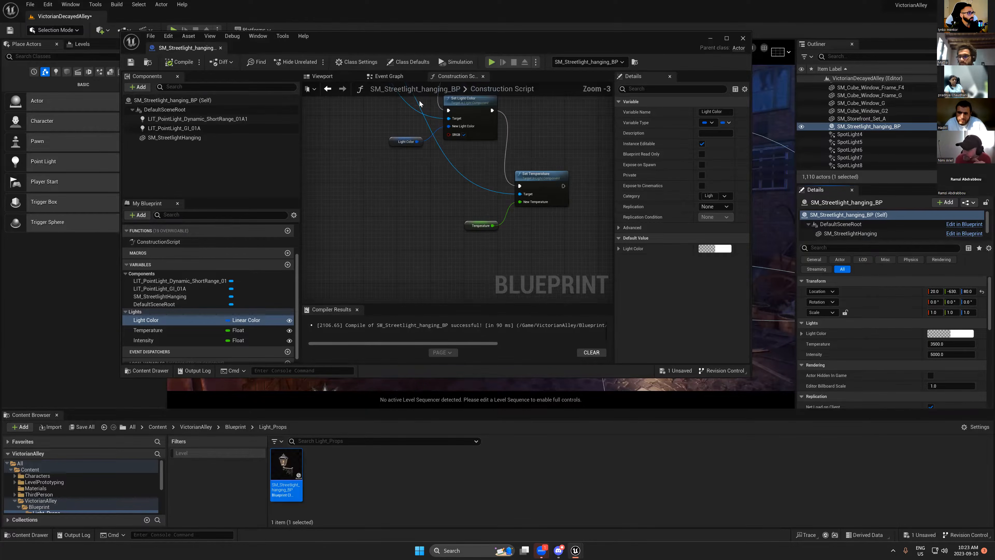
{"action": "left_click_drag", "start_coordinate": [646, 43], "coordinate": [638, 51]}
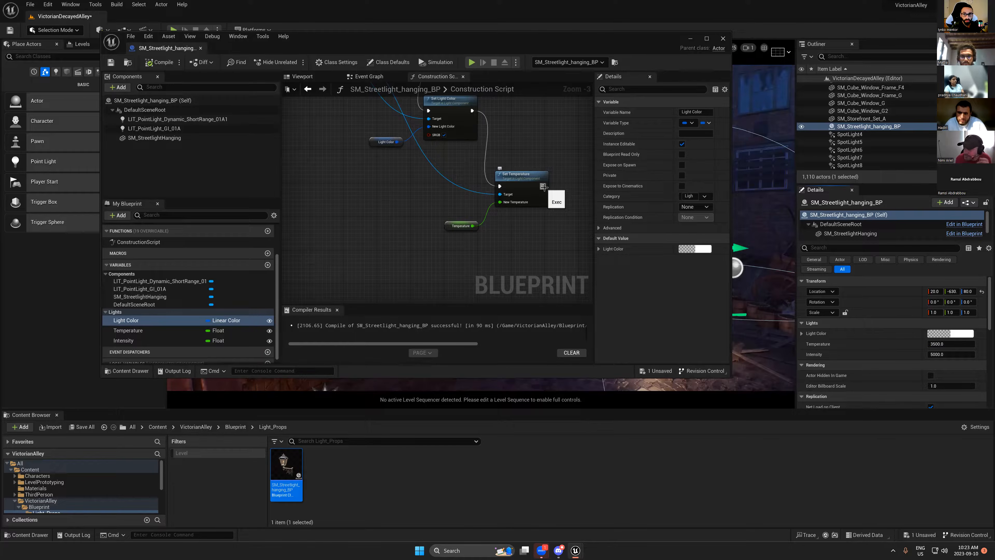
{"action": "right_click_drag", "start_coordinate": [349, 142], "coordinate": [357, 196]}
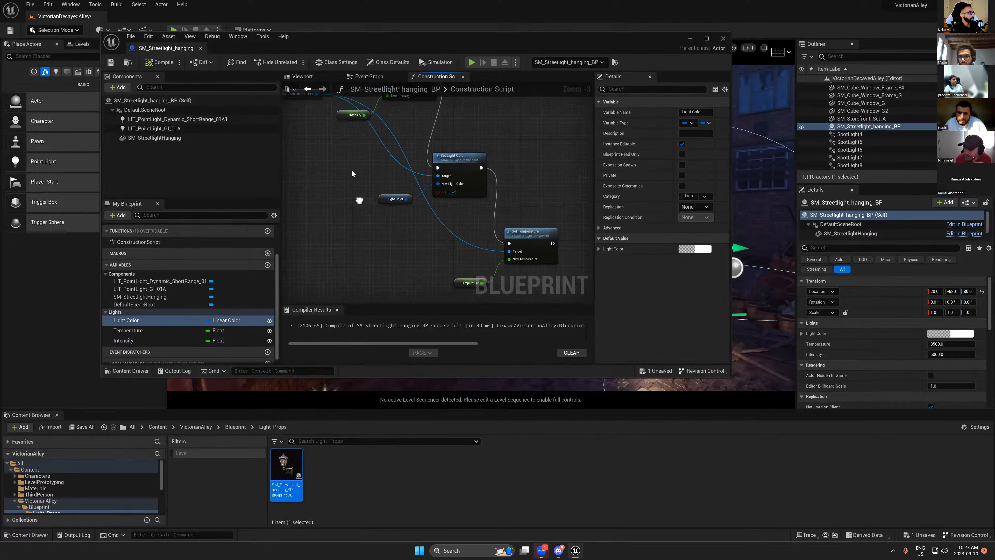
{"action": "scroll", "coordinate": [352, 170], "scroll_direction": "down", "scroll_amount": 1}
{"action": "left_click_drag", "start_coordinate": [324, 111], "coordinate": [481, 286]}
{"action": "type", "text": "set rad"}
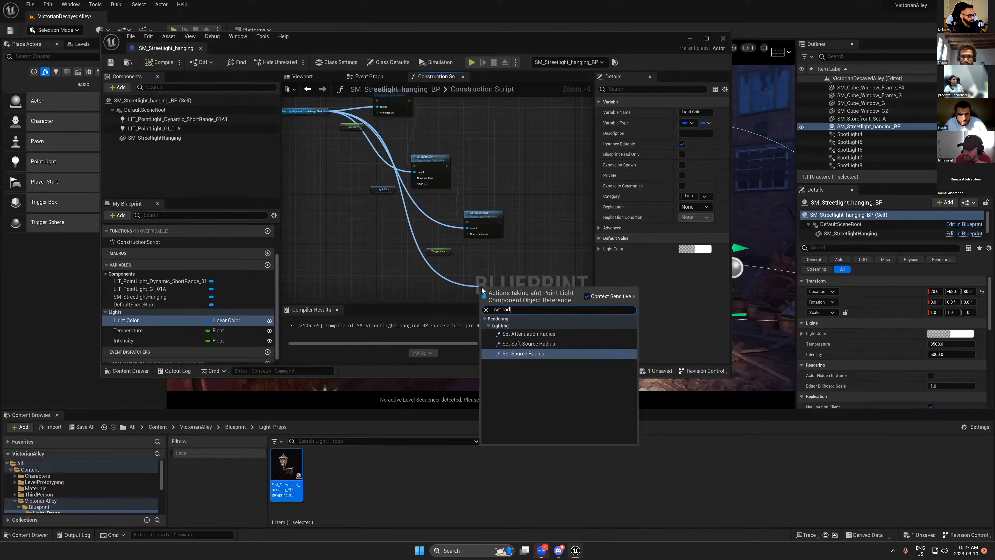
{"action": "left_click", "coordinate": [526, 353]}
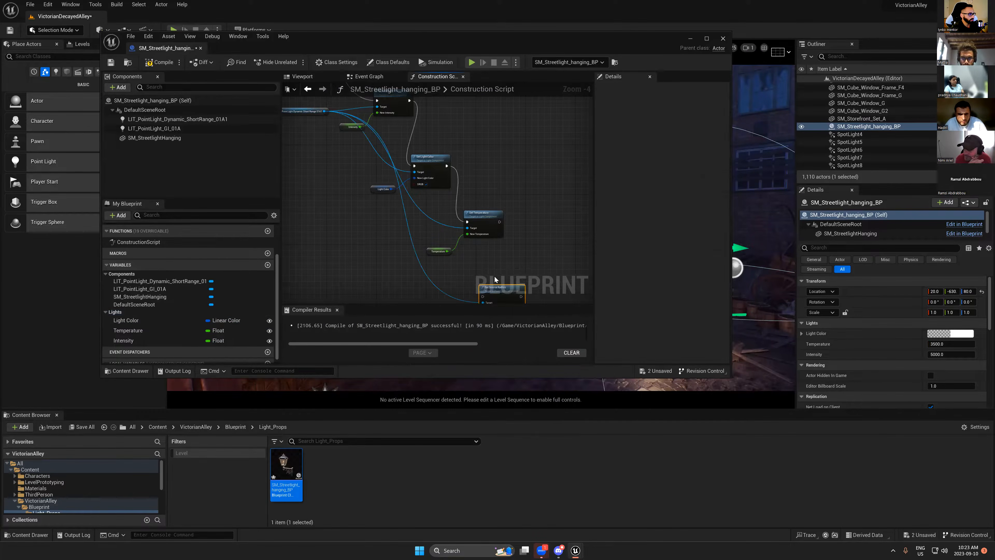
{"action": "scroll", "coordinate": [490, 230], "scroll_direction": "up", "scroll_amount": 2}
{"action": "left_click_drag", "start_coordinate": [494, 252], "coordinate": [501, 153]}
- Promote the new value input of Set Source Radius to an instance-editable variable named Source Radius, and compile and save the Blueprint
{"action": "left_click_drag", "start_coordinate": [516, 269], "coordinate": [459, 286]}
{"action": "left_click", "coordinate": [478, 343]}
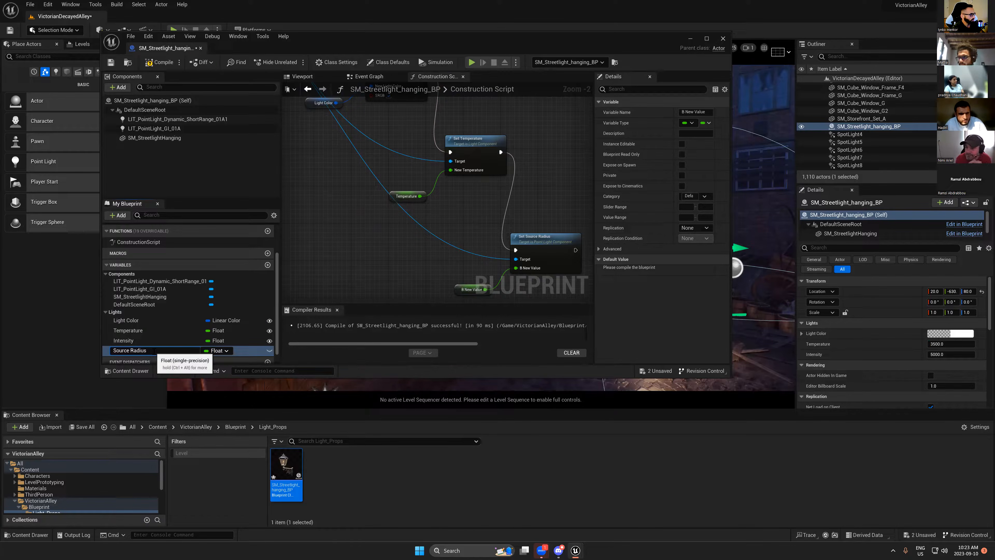
{"action": "left_click", "coordinate": [268, 352]}
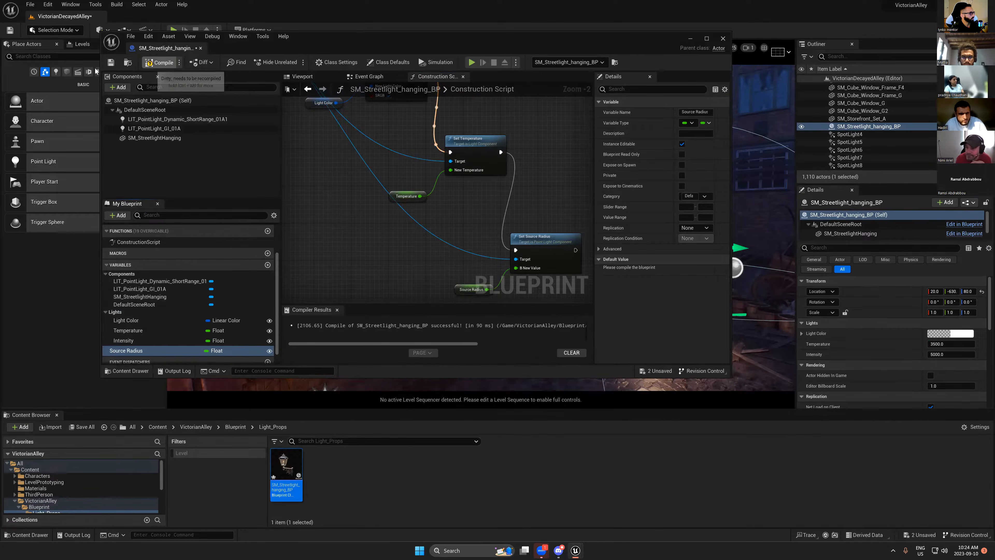
{"action": "left_click", "coordinate": [160, 62]}
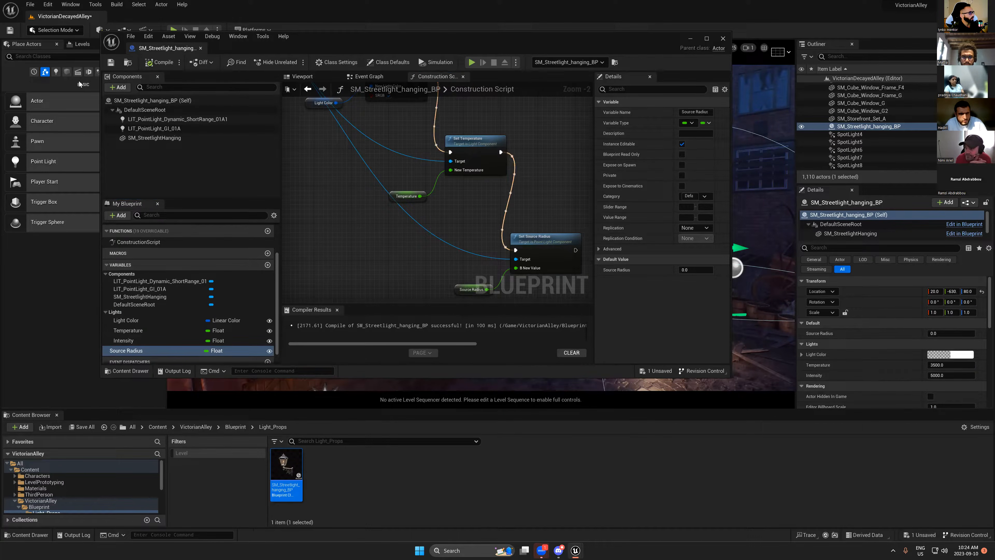
- Set the Source Radius variable's default value to 300, and compile and save the Blueprint
{"action": "left_click", "coordinate": [176, 119]}
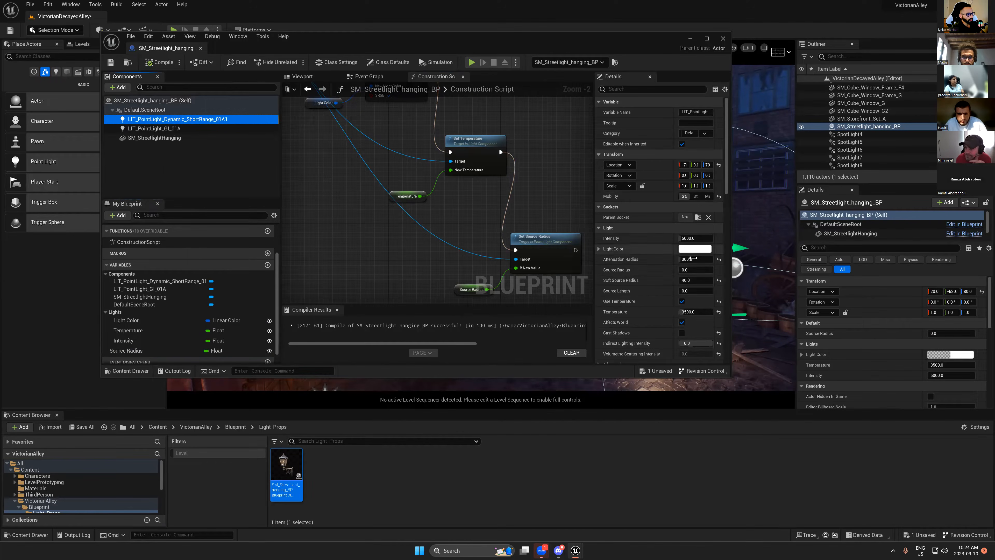
{"action": "left_click", "coordinate": [472, 289]}
{"action": "left_click", "coordinate": [695, 270]}
{"action": "type", "text": "300"}
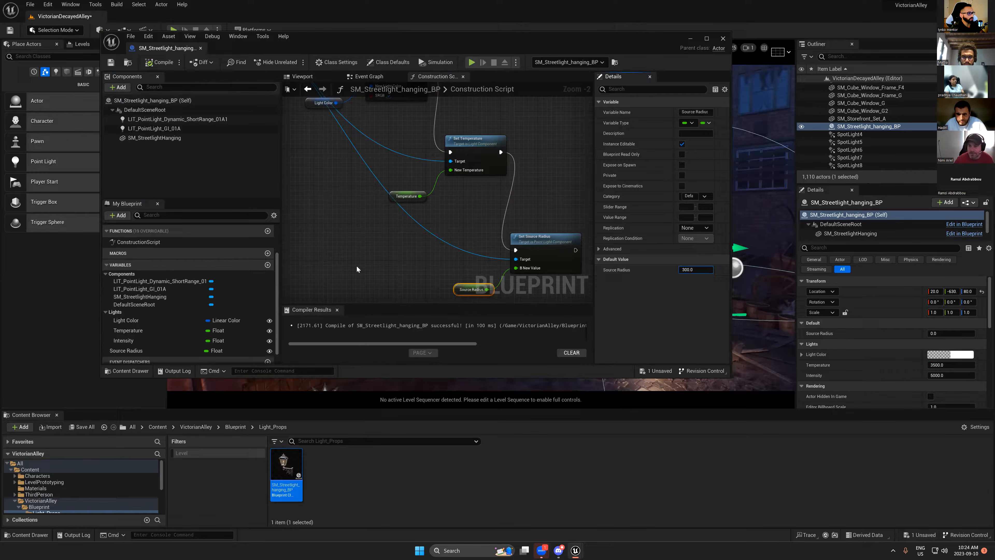
{"action": "left_click", "coordinate": [356, 265]}
{"action": "left_click", "coordinate": [163, 60]}
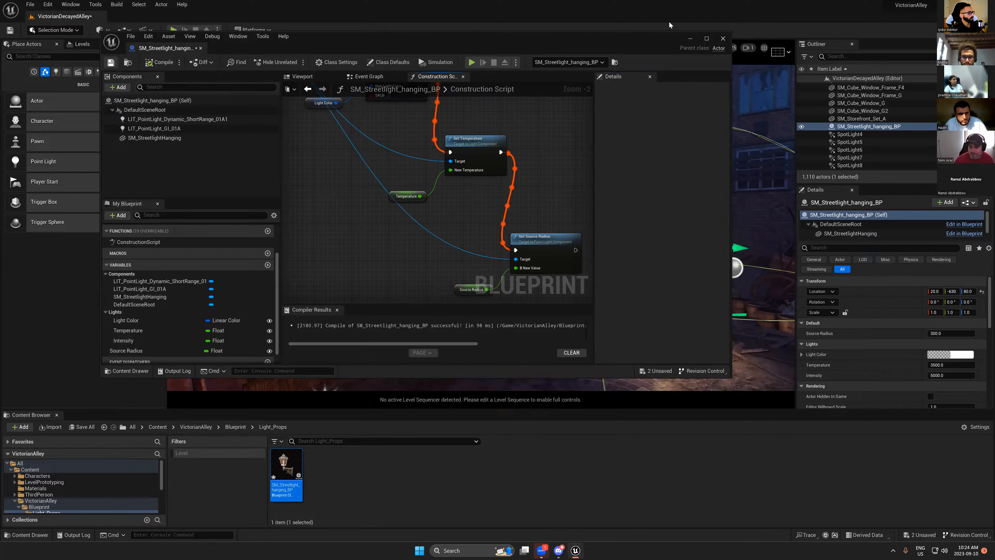
- Move the Source Radius variable into the Lights category, and compile and save the Blueprint
{"action": "left_click_drag", "start_coordinate": [653, 45], "coordinate": [549, 312]}
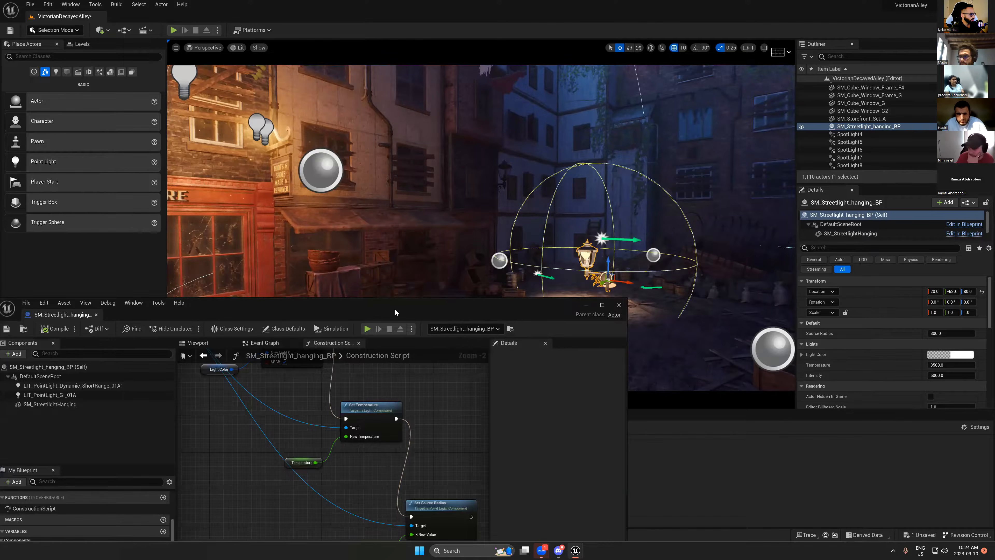
{"action": "left_click_drag", "start_coordinate": [407, 310], "coordinate": [510, 147]}
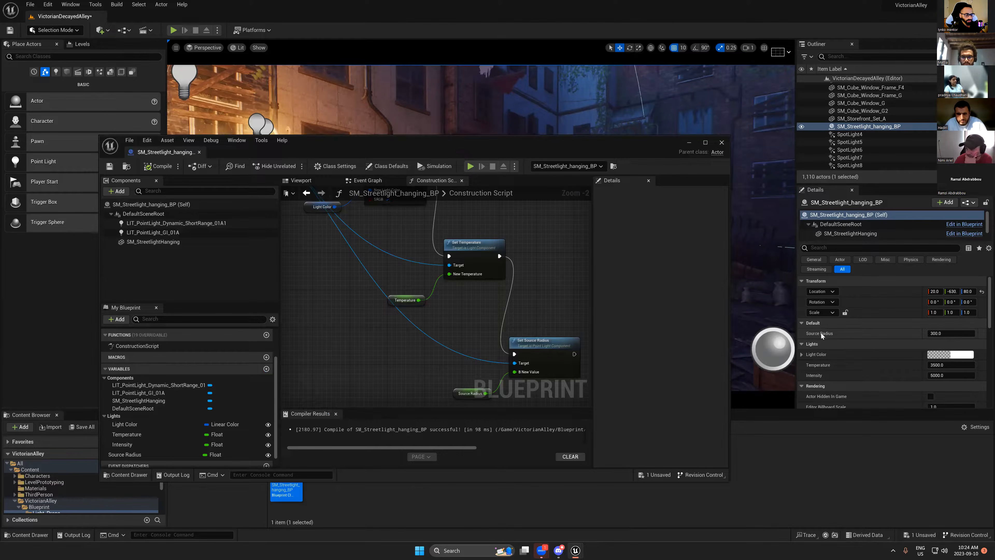
{"action": "scroll", "coordinate": [132, 454], "scroll_direction": "down", "scroll_amount": 1}
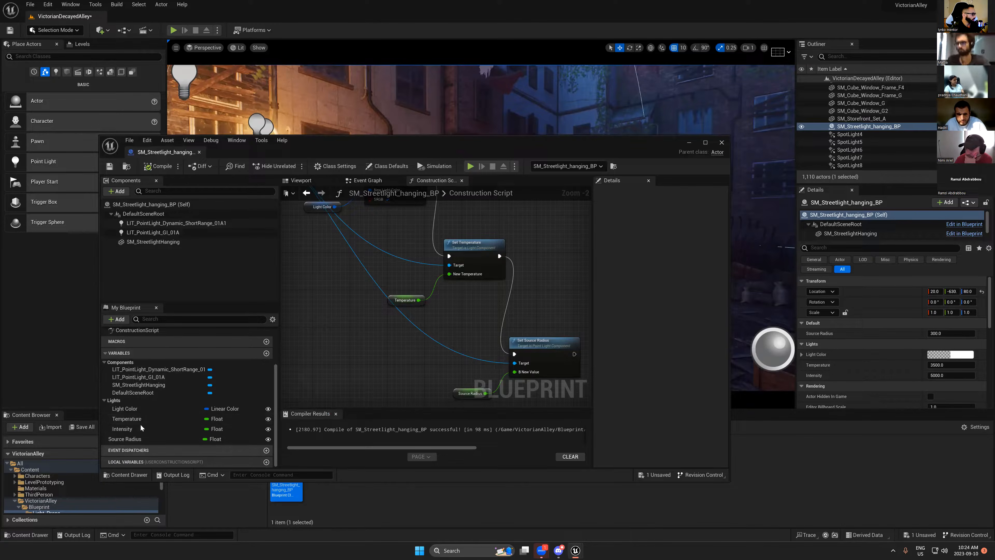
{"action": "left_click", "coordinate": [127, 439]}
{"action": "left_click_drag", "start_coordinate": [131, 441], "coordinate": [113, 404]}
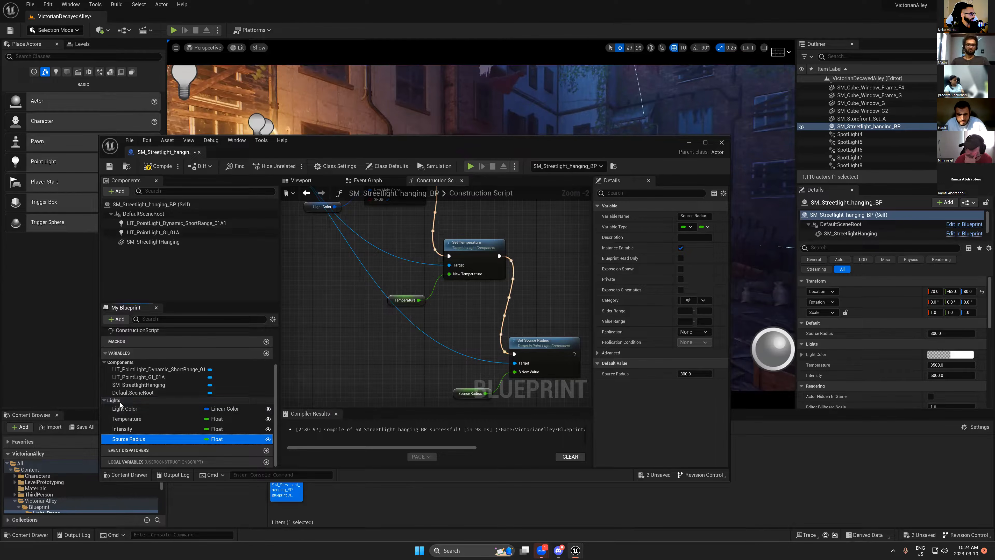
{"action": "left_click", "coordinate": [150, 172]}
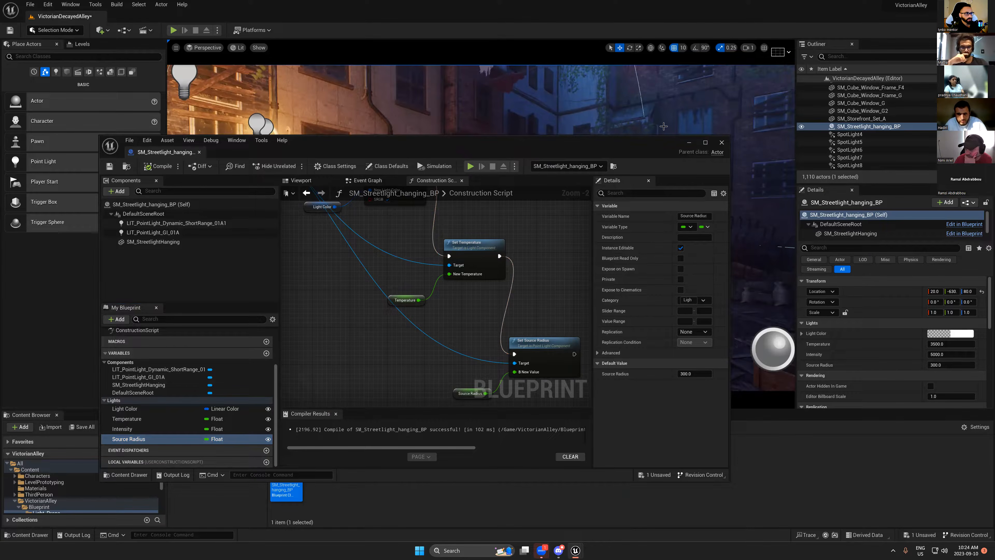
- Try a different Temperature on the placed hanging streetlight in the level, and undo the change
{"action": "left_click", "coordinate": [688, 142]}
{"action": "right_click_drag", "start_coordinate": [610, 254], "coordinate": [631, 235]}
{"action": "key", "text": "g"}
{"action": "right_click_drag", "start_coordinate": [595, 327], "coordinate": [613, 343]}
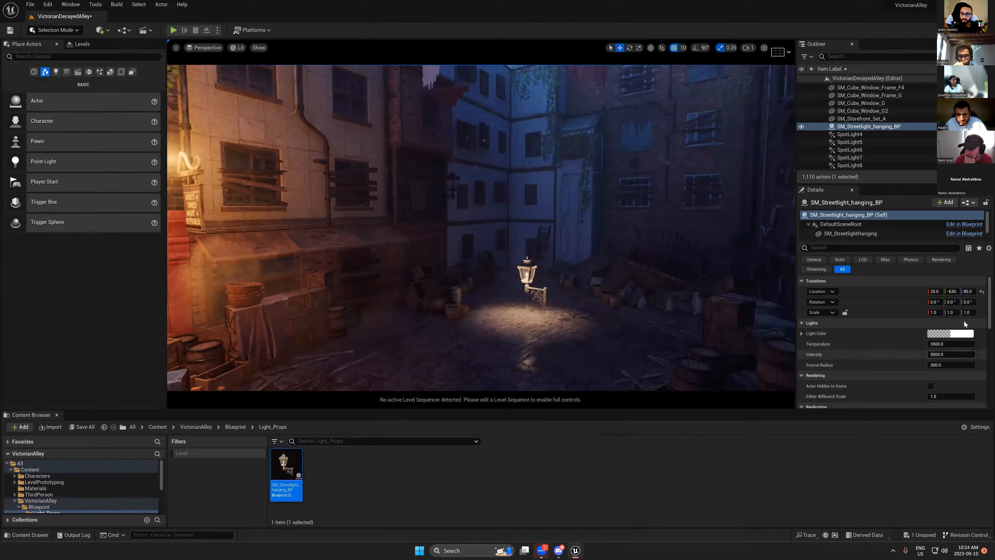
{"action": "key", "text": "w"}
{"action": "right_click_drag", "start_coordinate": [481, 227], "coordinate": [482, 265]}
{"action": "key", "text": "s"}
{"action": "mouse_move", "coordinate": [946, 344]}
{"action": "left_mouse_down"}
{"action": "mouse_move", "coordinate": [970, 344]}
{"action": "mouse_move", "coordinate": [938, 344]}
{"action": "left_mouse_up"}
{"action": "key", "text": "ctrl+z"}
- Duplicate the hanging streetlight twice, placing one copy near the hardware storefront and the other behind the original by the ladder
{"action": "right_click_drag", "start_coordinate": [548, 236], "coordinate": [550, 237]}
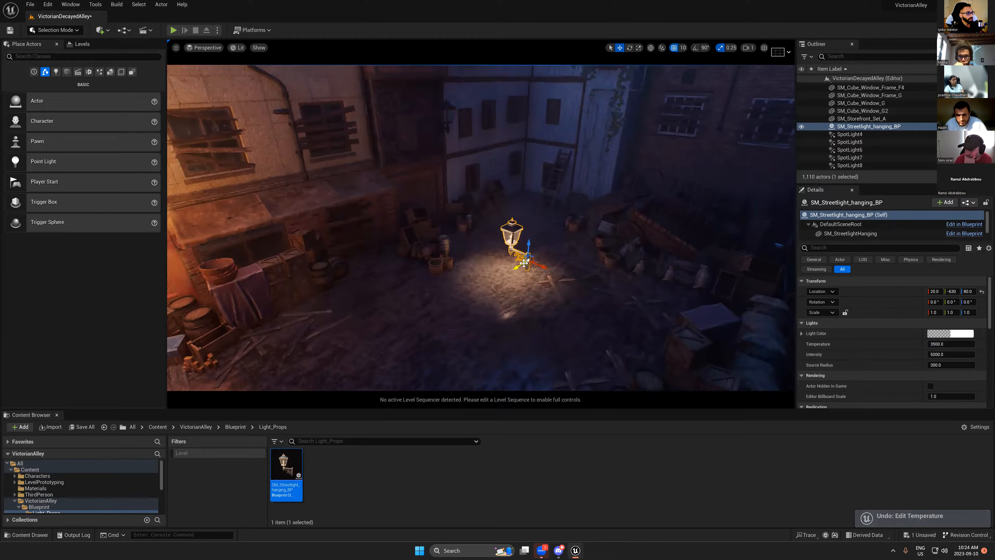
{"action": "right_click_drag", "start_coordinate": [512, 278], "coordinate": [526, 267]}
{"action": "left_click_drag", "start_coordinate": [525, 268], "coordinate": [364, 317], "text": "alt"}
{"action": "right_click_drag", "start_coordinate": [381, 289], "coordinate": [365, 313]}
{"action": "left_click_drag", "start_coordinate": [359, 297], "coordinate": [593, 151], "text": "alt"}
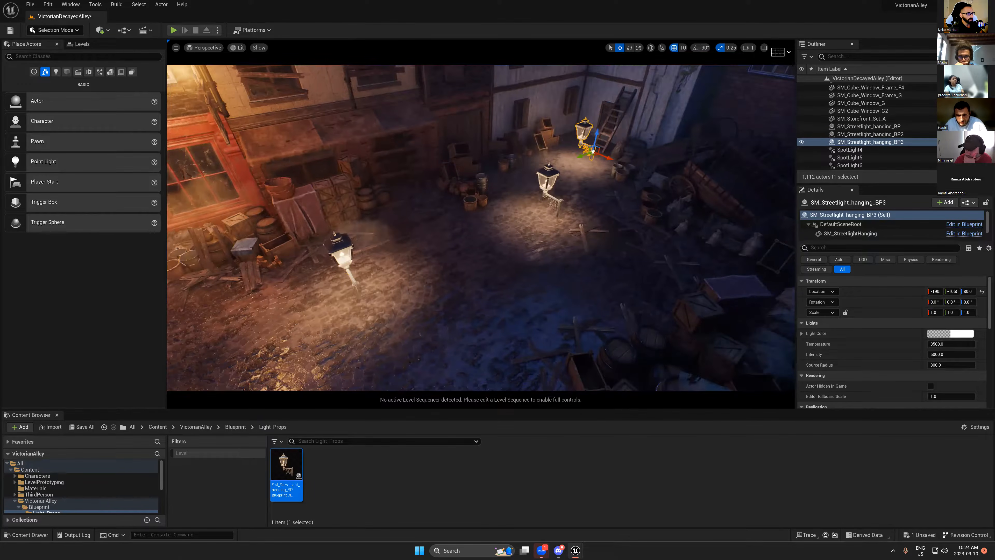
- Try a cooler Temperature of about 8900 on the rear streetlight copy, and undo the change
{"action": "right_click_drag", "start_coordinate": [593, 152], "coordinate": [607, 131]}
{"action": "left_click_drag", "start_coordinate": [940, 344], "coordinate": [958, 344]}
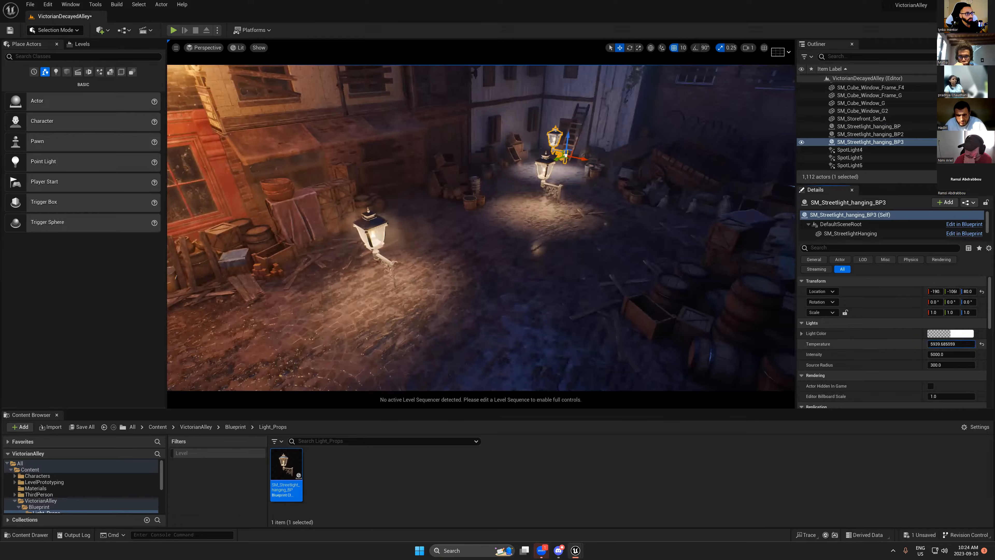
{"action": "key", "text": "ctrl+z"}
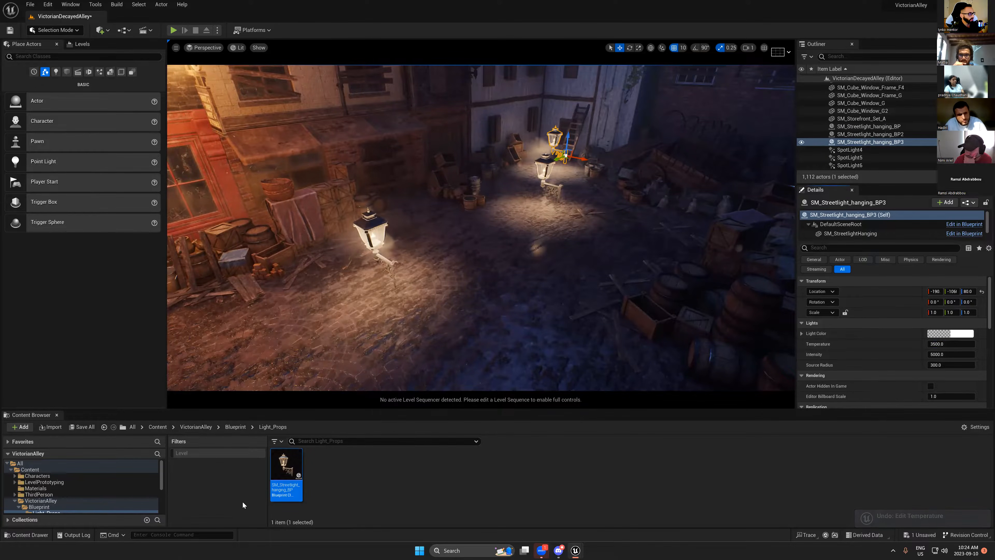
- Open the streetlight Blueprint, try raising the Intensity variable's default value to about 10488.7, and undo the change
{"action": "double_click", "coordinate": [279, 474]}
{"action": "left_click_drag", "start_coordinate": [536, 146], "coordinate": [556, 189]}
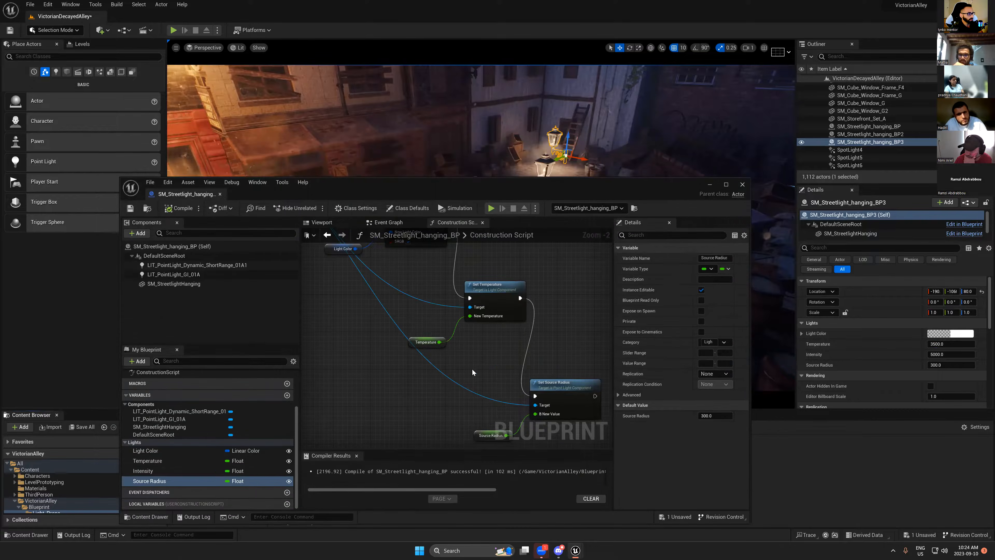
{"action": "right_click_drag", "start_coordinate": [462, 298], "coordinate": [482, 368]}
{"action": "left_click", "coordinate": [175, 461]}
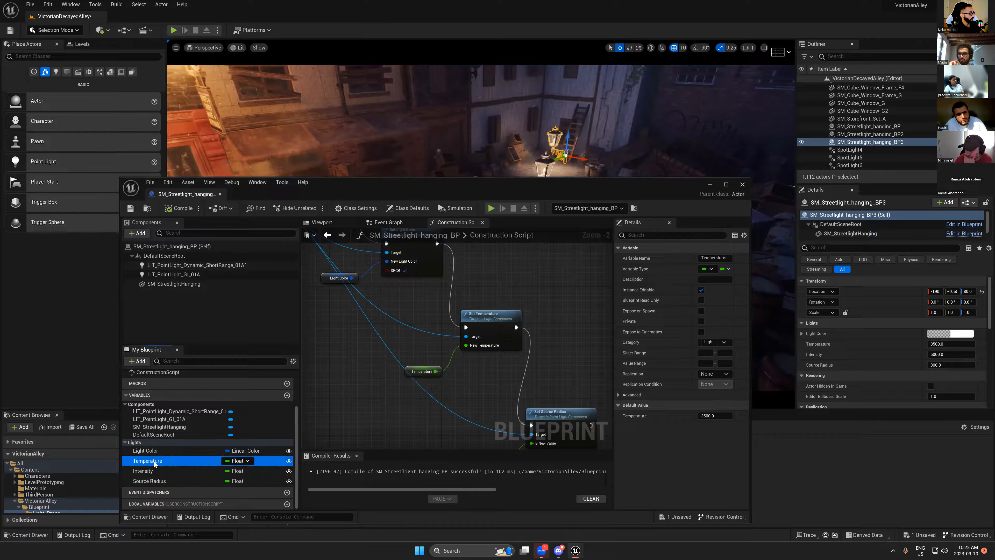
{"action": "left_click", "coordinate": [186, 471]}
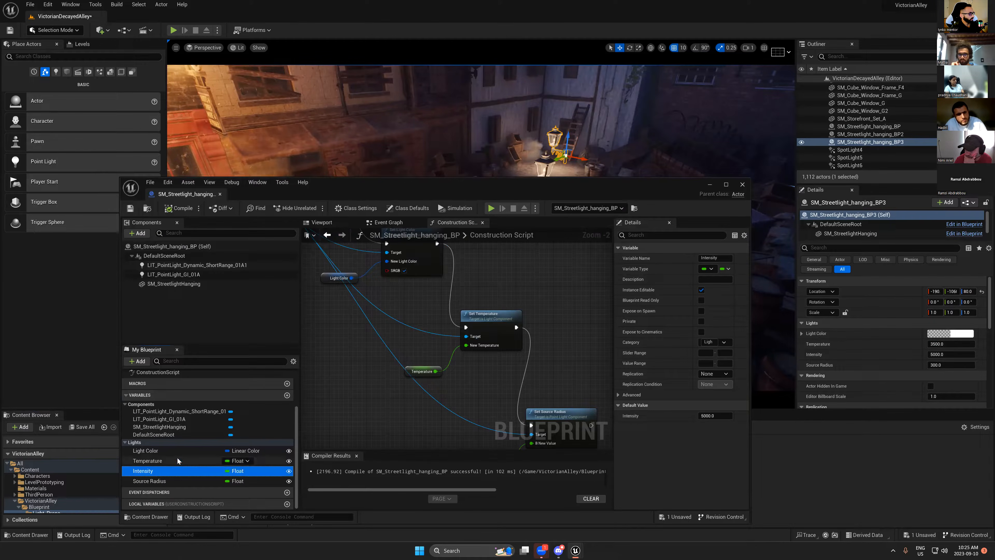
{"action": "left_click_drag", "start_coordinate": [627, 184], "coordinate": [296, 206]}
{"action": "right_click_drag", "start_coordinate": [654, 195], "coordinate": [572, 197]}
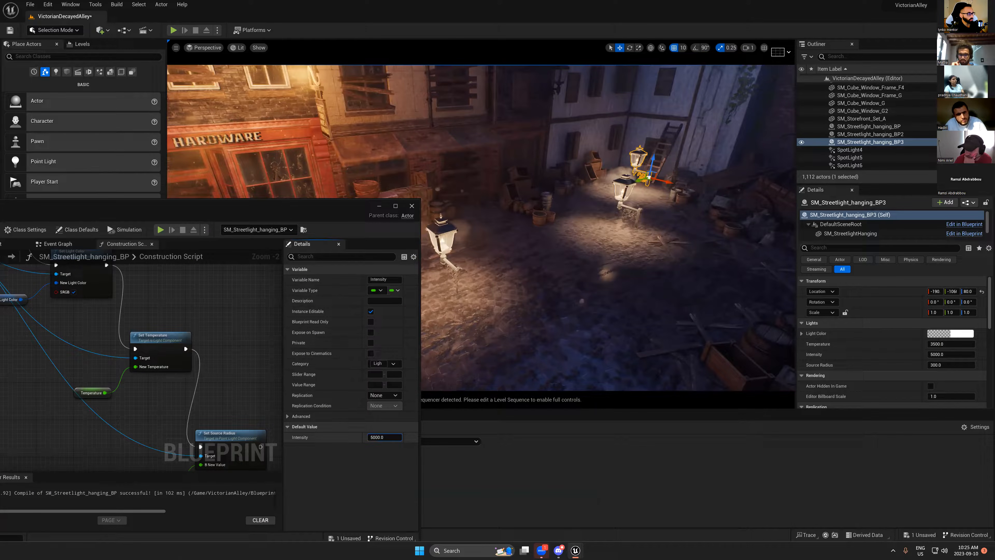
{"action": "left_click_drag", "start_coordinate": [382, 437], "coordinate": [388, 436]}
{"action": "right_click_drag", "start_coordinate": [509, 352], "coordinate": [453, 353]}
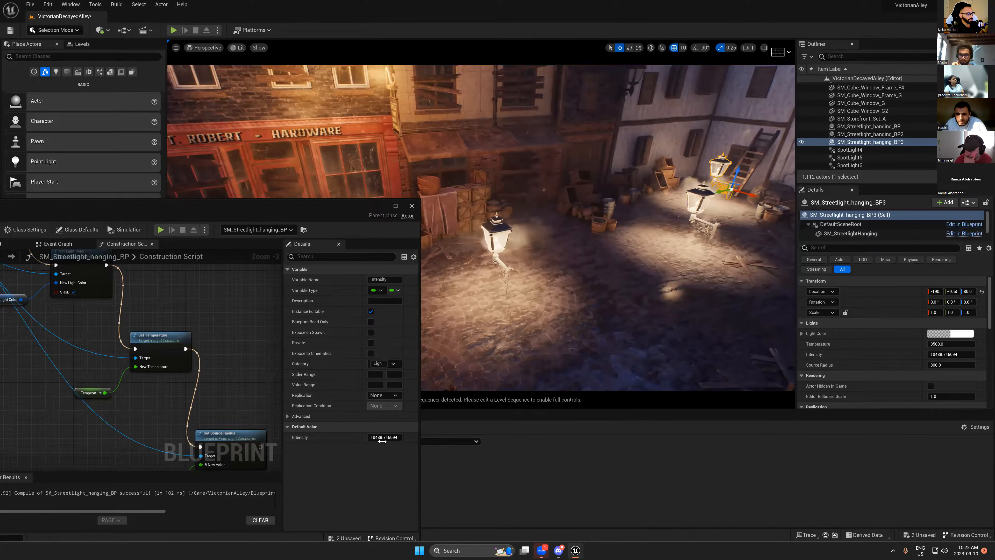
{"action": "key", "text": "ctrl+z"}
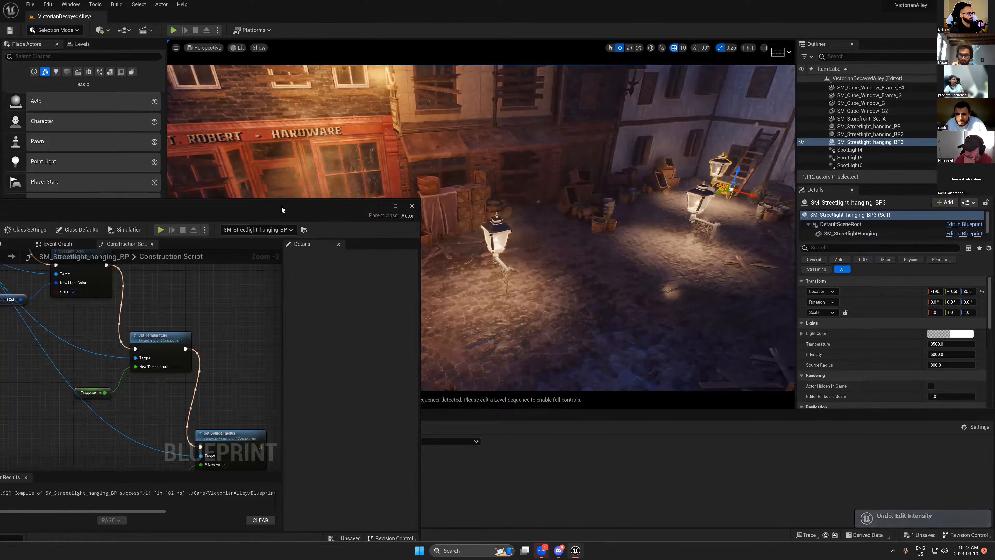
- Select the Intensity variable in the streetlight Blueprint, recompile the Blueprint and close its editor
{"action": "left_click_drag", "start_coordinate": [281, 206], "coordinate": [520, 181]}
{"action": "scroll", "coordinate": [289, 316], "scroll_direction": "down", "scroll_amount": 1}
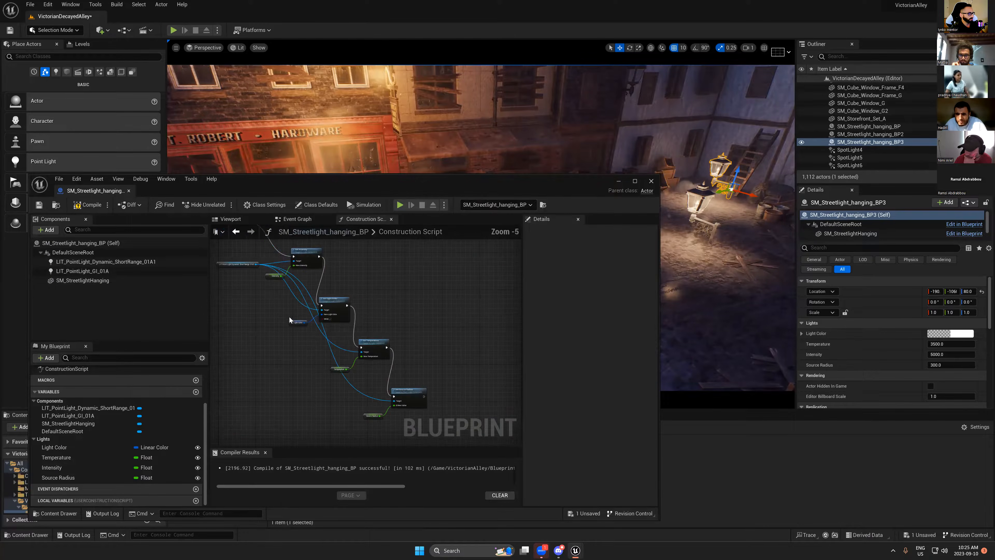
{"action": "left_click", "coordinate": [70, 468]}
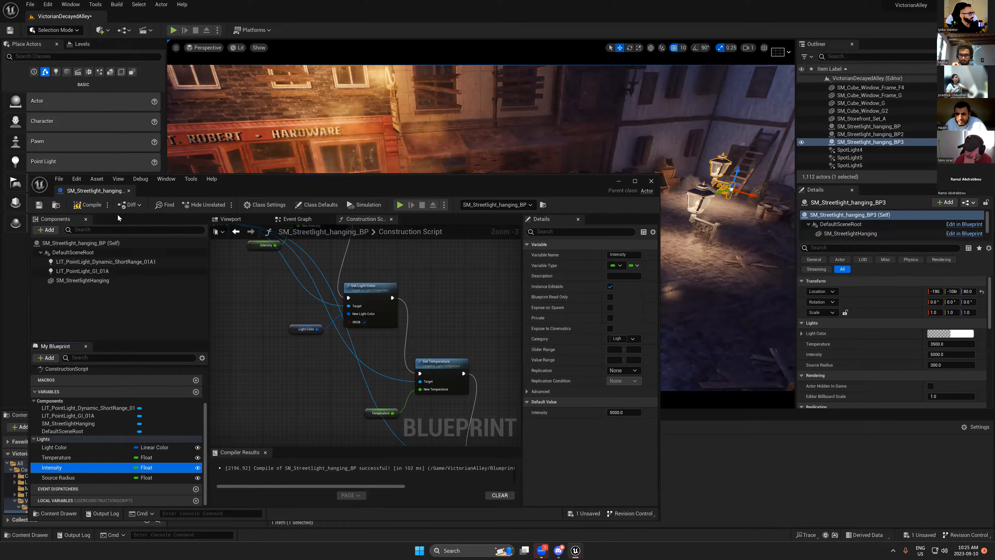
{"action": "left_click", "coordinate": [87, 204]}
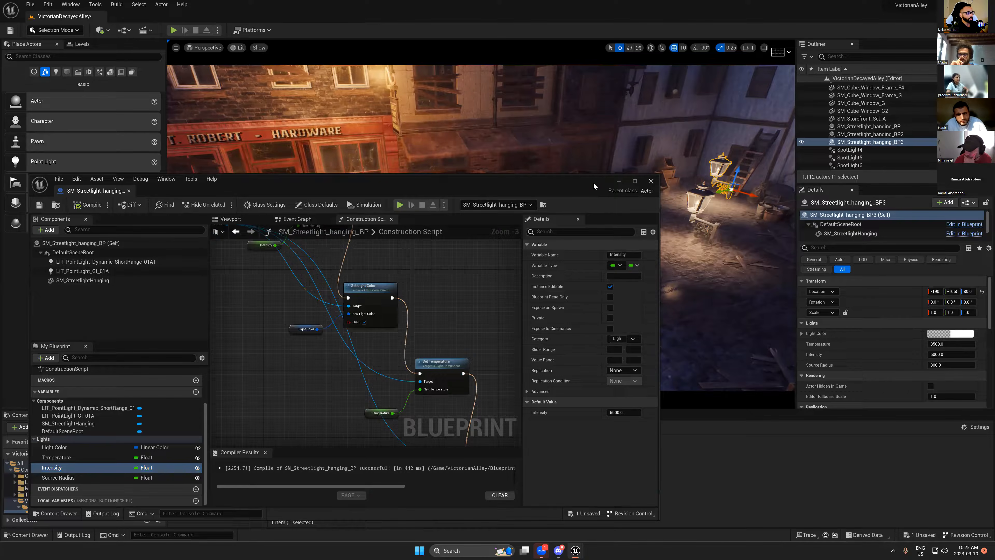
{"action": "left_click_drag", "start_coordinate": [593, 181], "coordinate": [574, 230]}
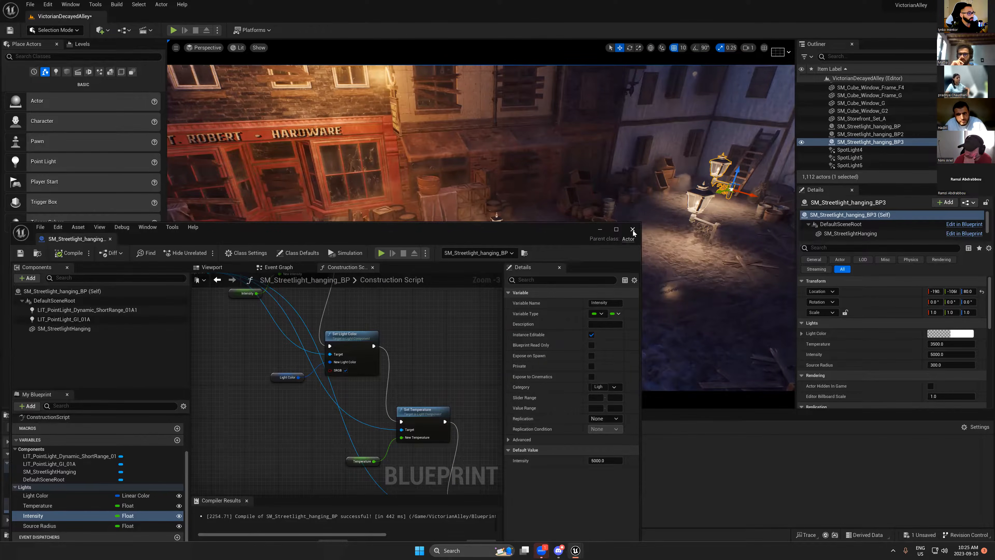
{"action": "left_click", "coordinate": [632, 229]}
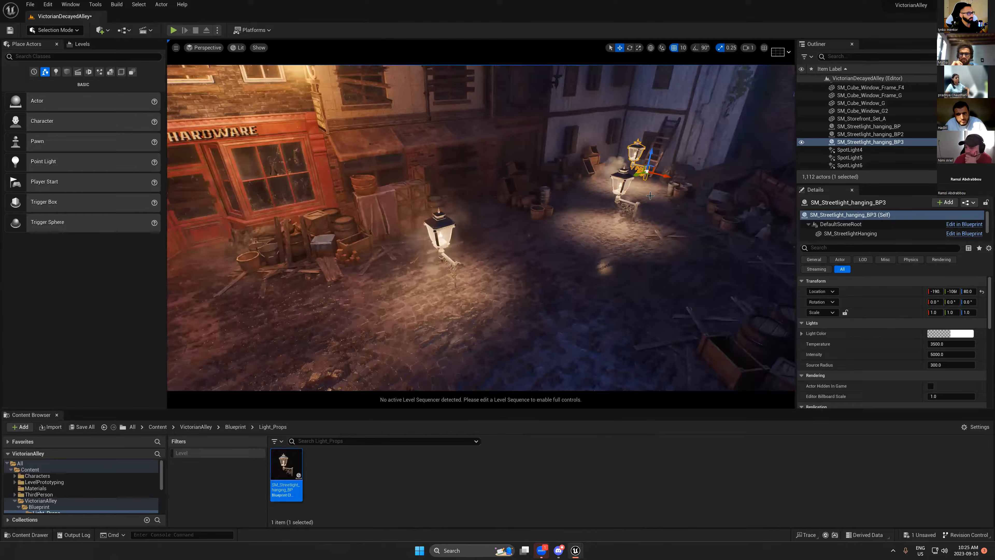
- Undo both streetlight duplications so only the original hanging streetlight is left in the alley
{"action": "left_click", "coordinate": [649, 195]}
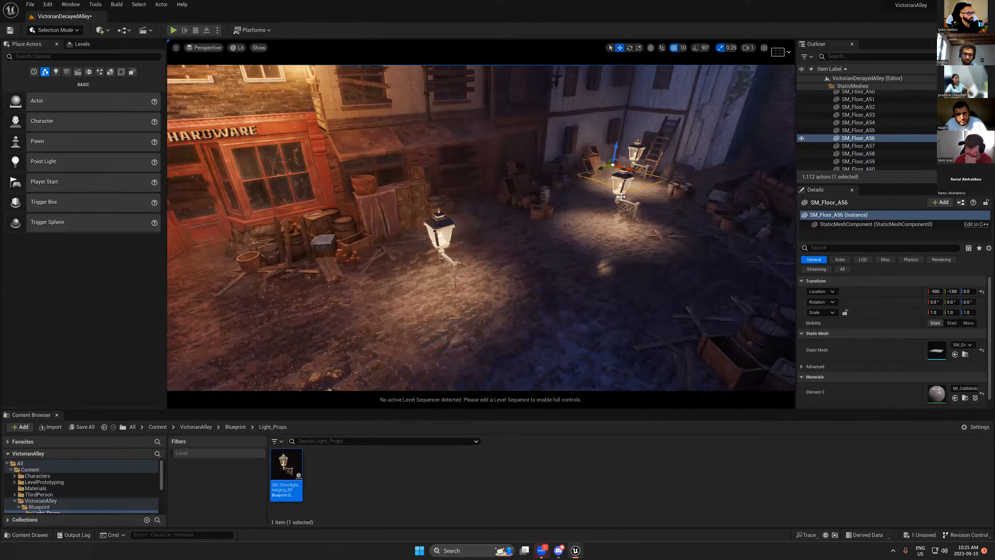
{"action": "key", "text": "ctrl+z"}
{"action": "key", "text": "ctrl+z"}
{"action": "key", "text": "ctrl+z"}
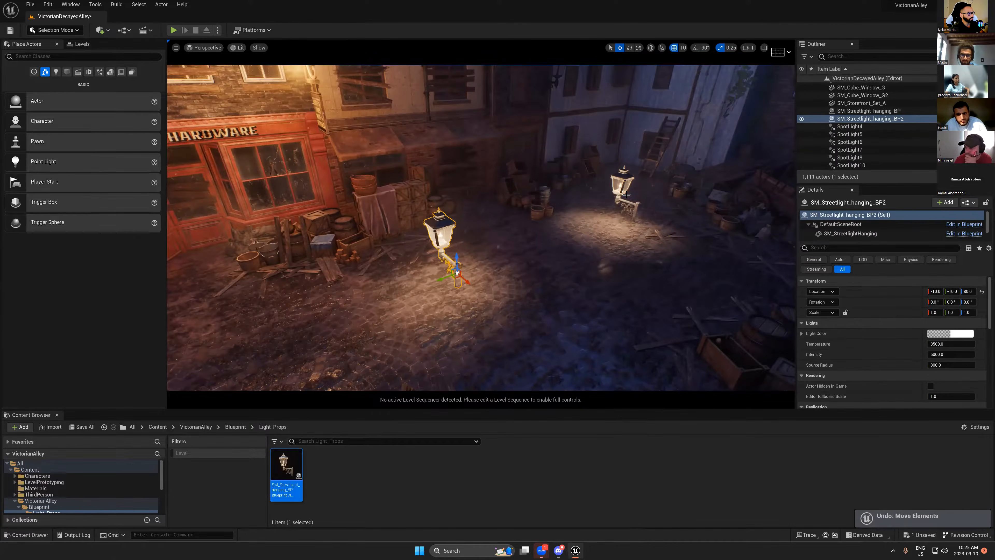
{"action": "right_click_drag", "start_coordinate": [625, 194], "coordinate": [670, 181]}
{"action": "key", "text": "g"}
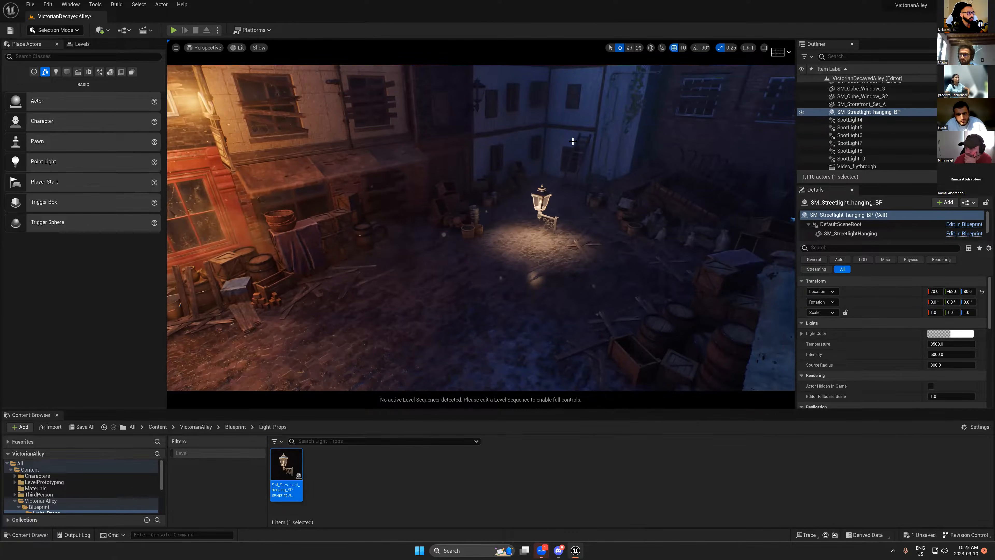
- Select the original hanging streetlight in the level and open its Blueprint for editing
{"action": "left_click", "coordinate": [464, 288]}
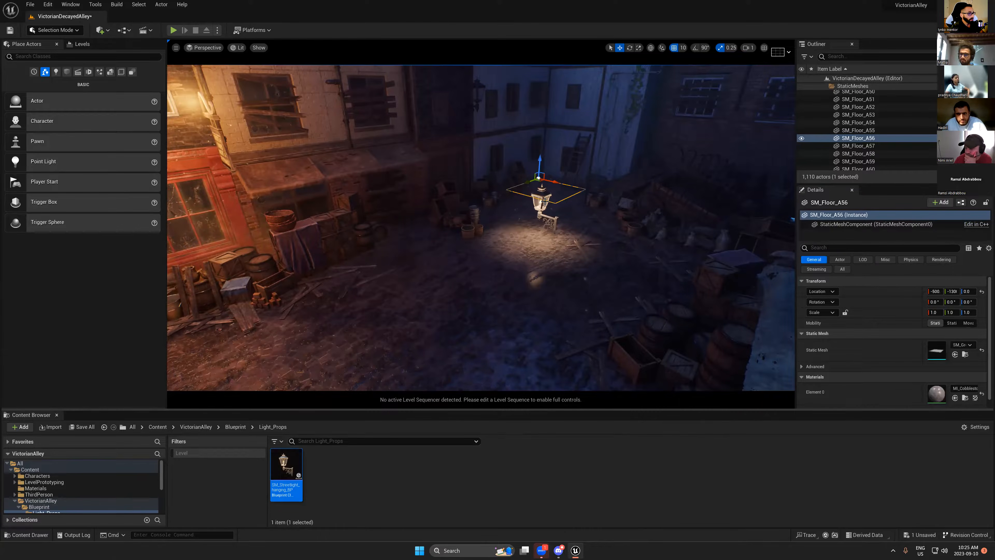
{"action": "left_click", "coordinate": [546, 214]}
{"action": "left_click", "coordinate": [546, 214]}
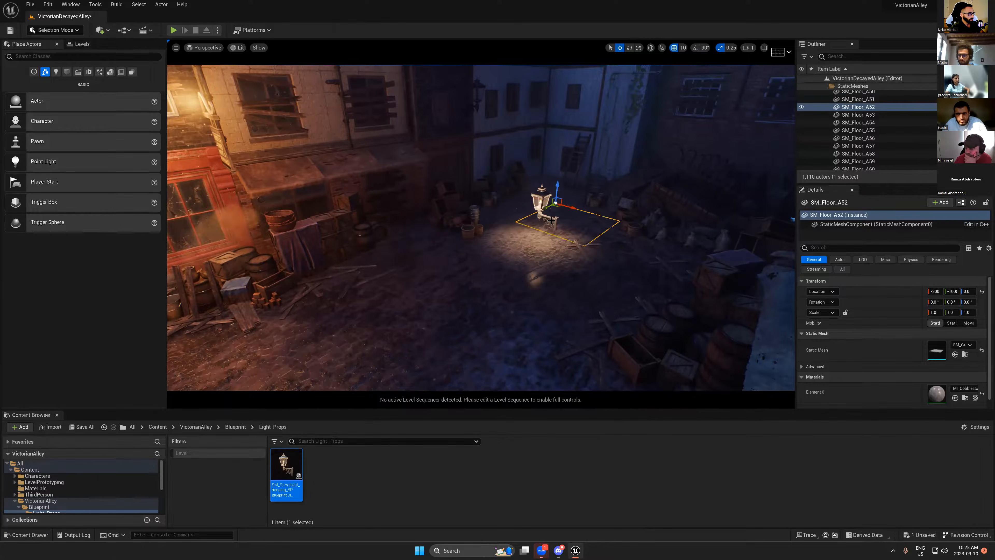
{"action": "scroll", "coordinate": [609, 170], "scroll_direction": "up", "scroll_amount": 6}
{"action": "scroll", "coordinate": [609, 169], "scroll_direction": "down", "scroll_amount": 2}
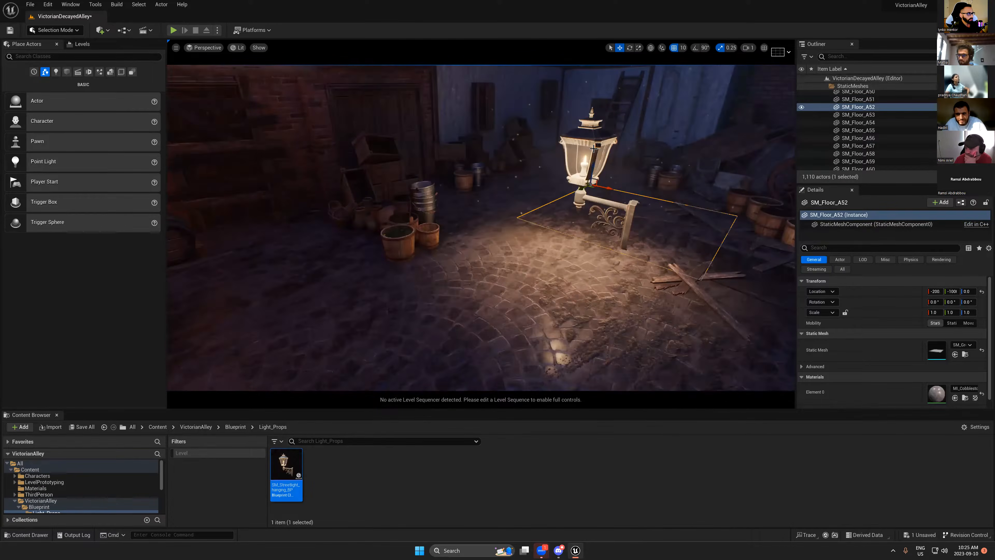
{"action": "left_click", "coordinate": [603, 170]}
{"action": "scroll", "coordinate": [603, 170], "scroll_direction": "down", "scroll_amount": 5}
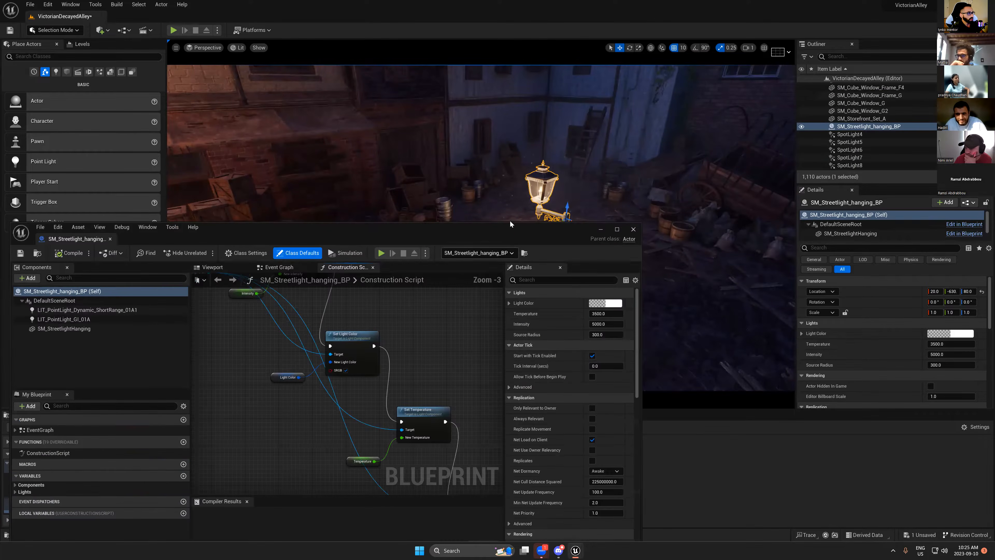
- Examine the end of the Construction Script chain and the streetlight's available settings for further light properties to expose
{"action": "left_click_drag", "start_coordinate": [510, 230], "coordinate": [517, 105]}
{"action": "scroll", "coordinate": [454, 250], "scroll_direction": "down", "scroll_amount": 3}
{"action": "right_click_drag", "start_coordinate": [463, 271], "coordinate": [416, 255]}
{"action": "scroll", "coordinate": [475, 248], "scroll_direction": "up", "scroll_amount": 2}
{"action": "scroll", "coordinate": [434, 245], "scroll_direction": "up", "scroll_amount": 2}
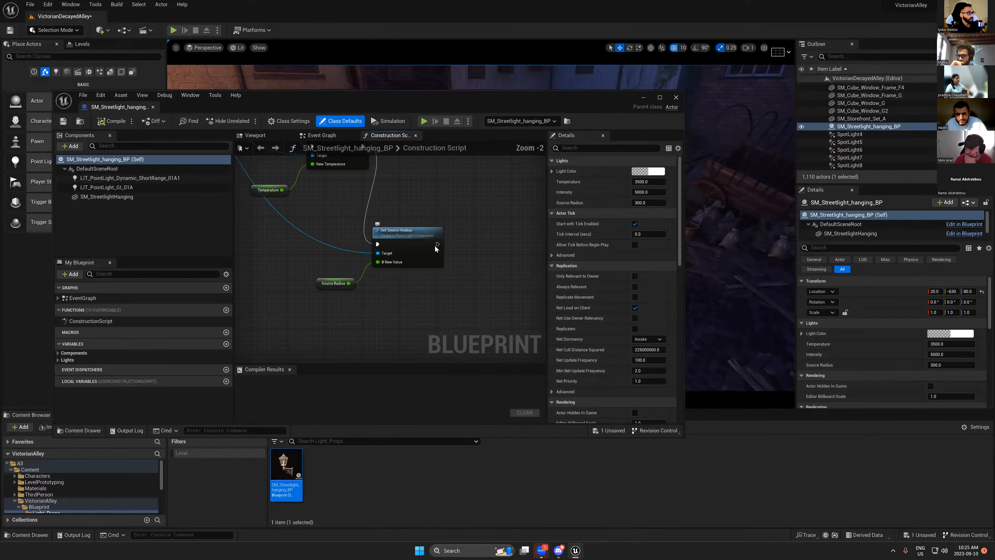
{"action": "scroll", "coordinate": [890, 293], "scroll_direction": "down", "scroll_amount": 10}
{"action": "scroll", "coordinate": [912, 301], "scroll_direction": "up", "scroll_amount": 10}
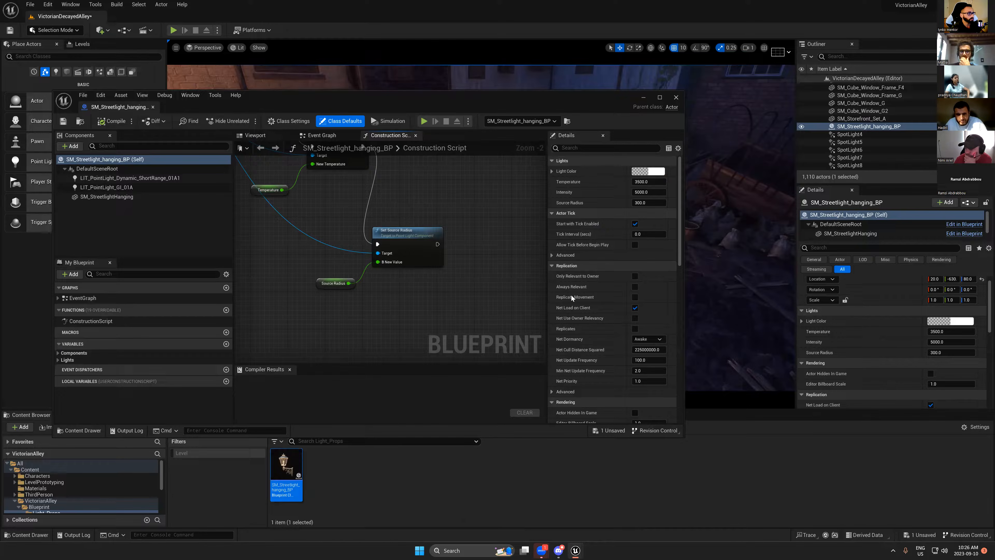
- Try adding a Get Light Function Material node from the dynamic short-range light reference, and undo it
{"action": "scroll", "coordinate": [357, 219], "scroll_direction": "down", "scroll_amount": 3}
{"action": "scroll", "coordinate": [353, 217], "scroll_direction": "down", "scroll_amount": 1}
{"action": "right_click_drag", "start_coordinate": [326, 195], "coordinate": [333, 215]}
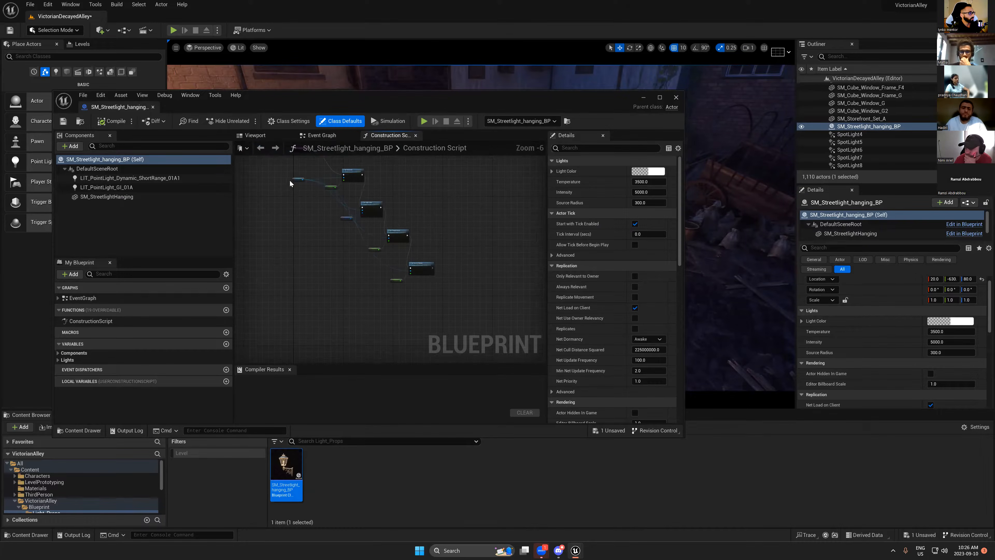
{"action": "left_click", "coordinate": [299, 179]}
{"action": "scroll", "coordinate": [309, 259], "scroll_direction": "up", "scroll_amount": 4}
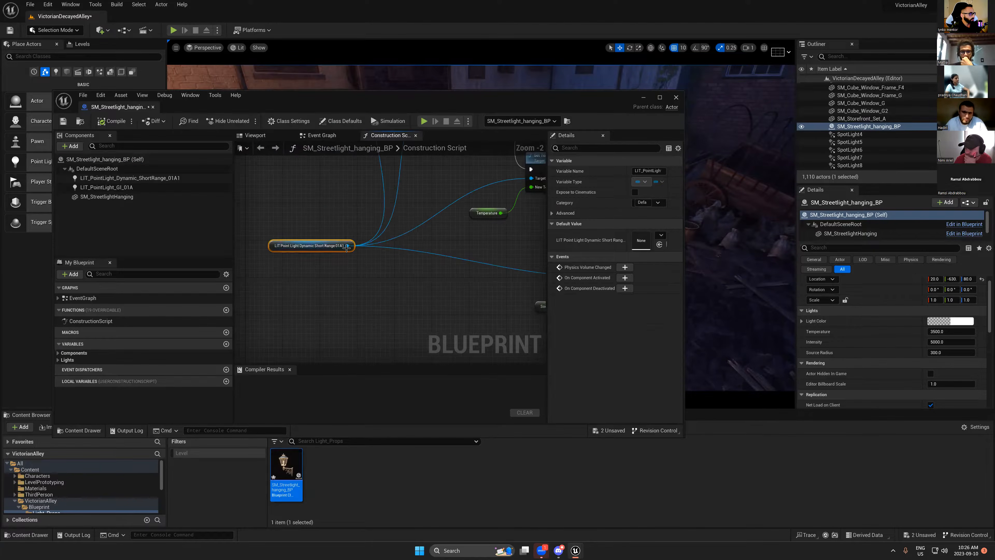
{"action": "left_click_drag", "start_coordinate": [347, 246], "coordinate": [446, 325]}
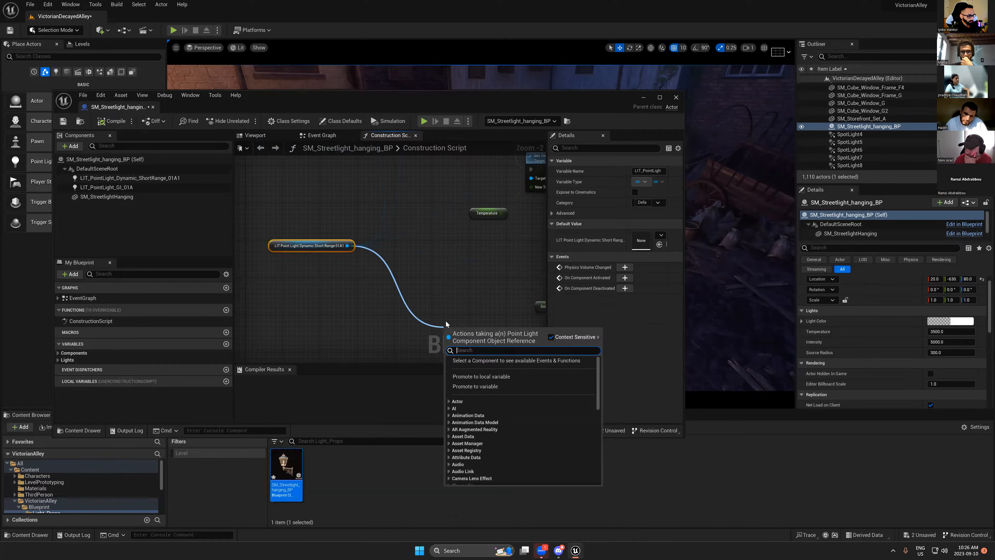
{"action": "type", "text": "light fi"}
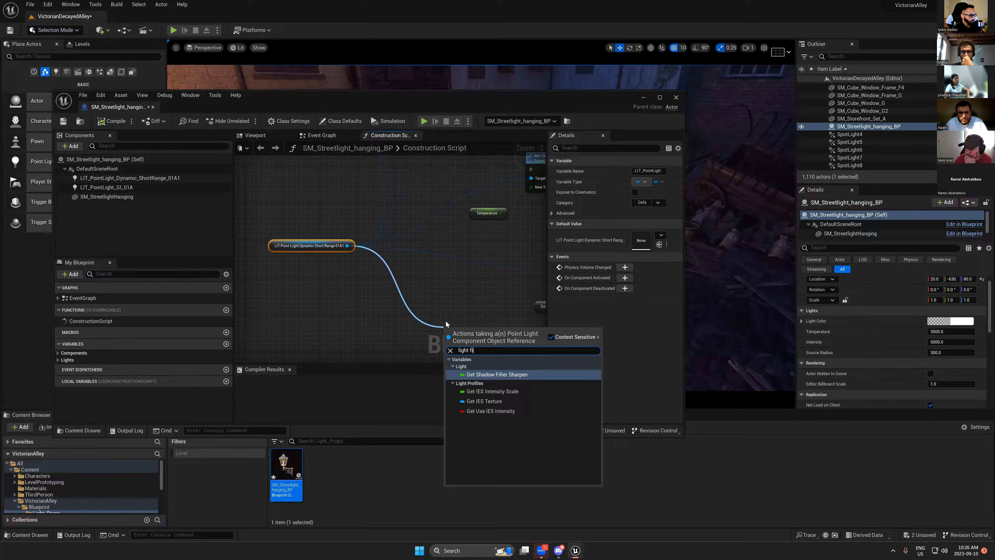
{"action": "key", "text": "BackSpace"}
{"action": "type", "text": "u"}
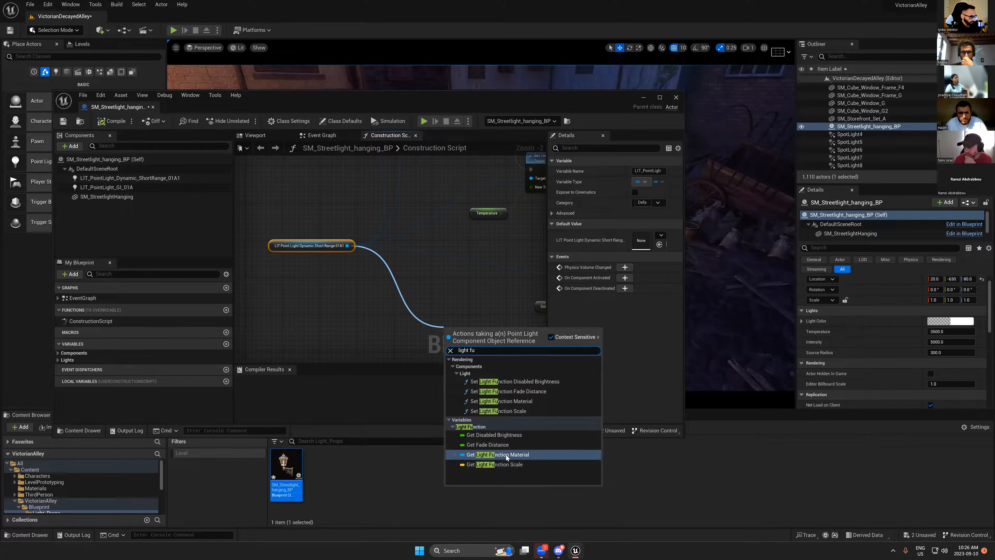
{"action": "left_click", "coordinate": [564, 454]}
{"action": "scroll", "coordinate": [421, 288], "scroll_direction": "down", "scroll_amount": 2}
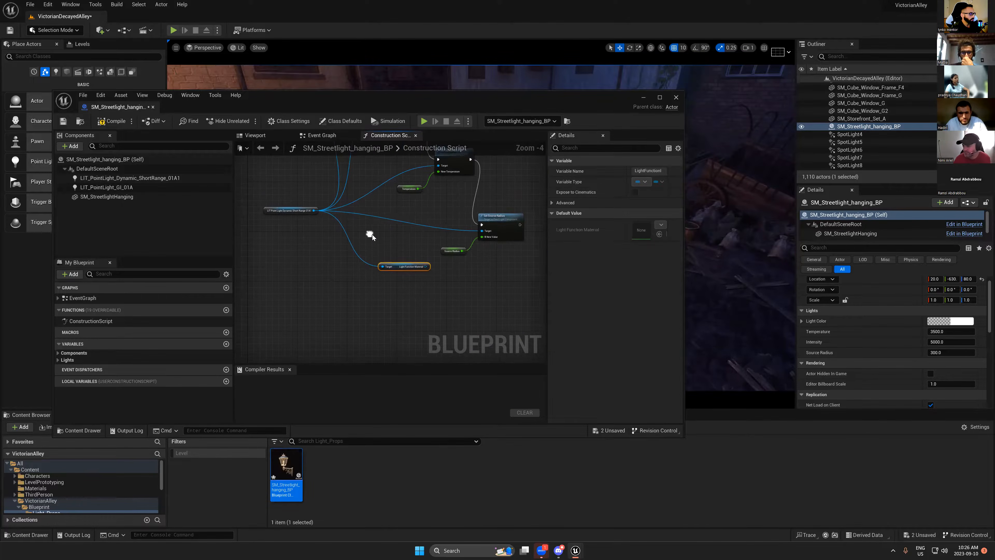
{"action": "key", "text": "ctrl+z"}
- Add a Set Light Function Material node targeting the dynamic short-range light reference and connect its execution input to Set Source Radius
{"action": "left_click_drag", "start_coordinate": [314, 211], "coordinate": [368, 306]}
{"action": "type", "text": "set light ful"}
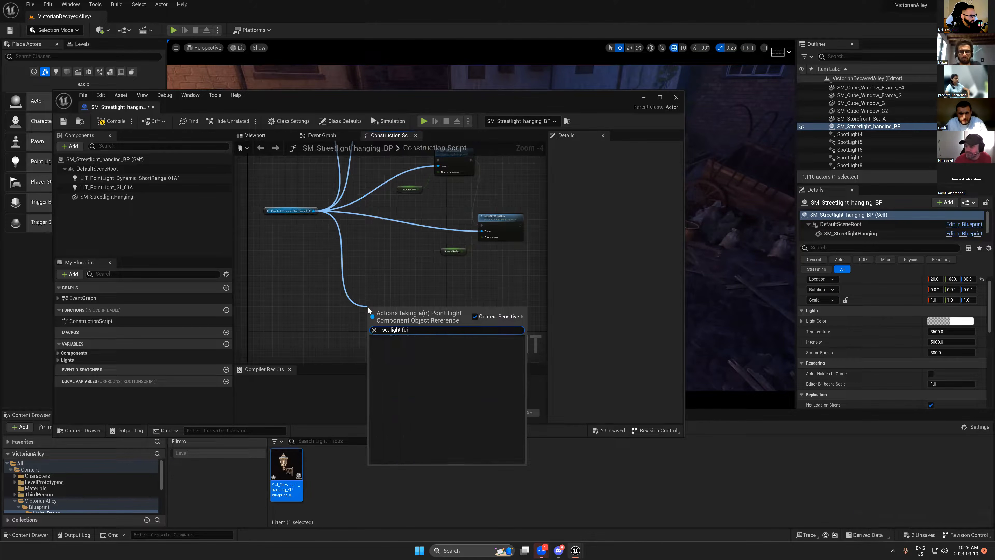
{"action": "key", "text": "BackSpace"}
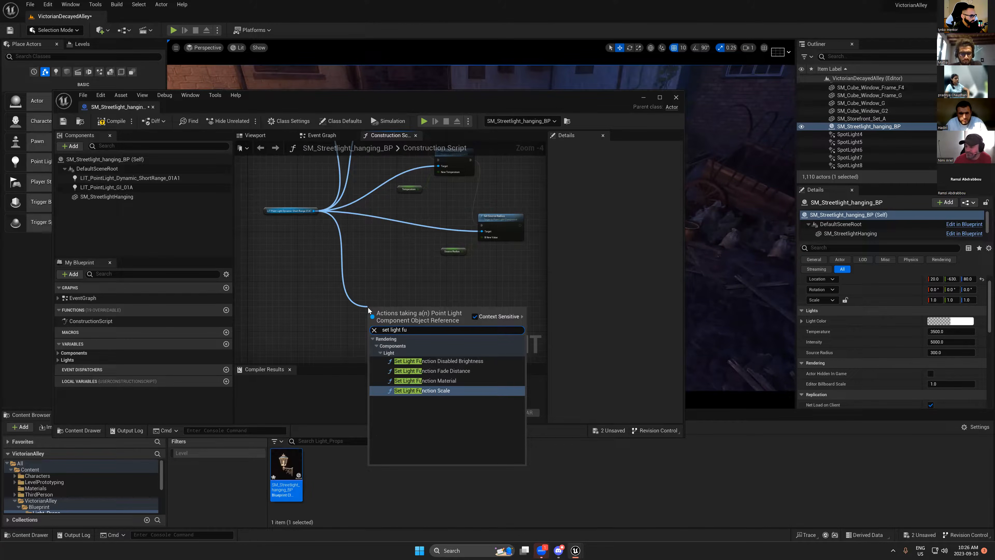
{"action": "left_click", "coordinate": [438, 382]}
{"action": "left_click_drag", "start_coordinate": [396, 316], "coordinate": [525, 288]}
{"action": "right_click_drag", "start_coordinate": [520, 260], "coordinate": [480, 250]}
{"action": "scroll", "coordinate": [480, 249], "scroll_direction": "up", "scroll_amount": 4}
{"action": "left_click_drag", "start_coordinate": [431, 303], "coordinate": [440, 172]}
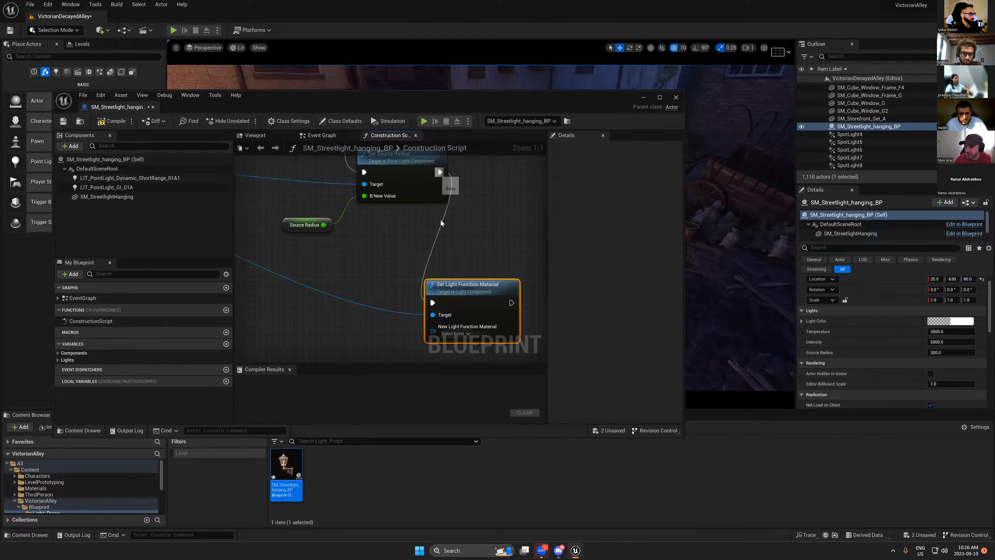
- Promote the new material input of Set Light Function Material to a variable named Light Function Material
{"action": "right_click_drag", "start_coordinate": [440, 223], "coordinate": [462, 174]}
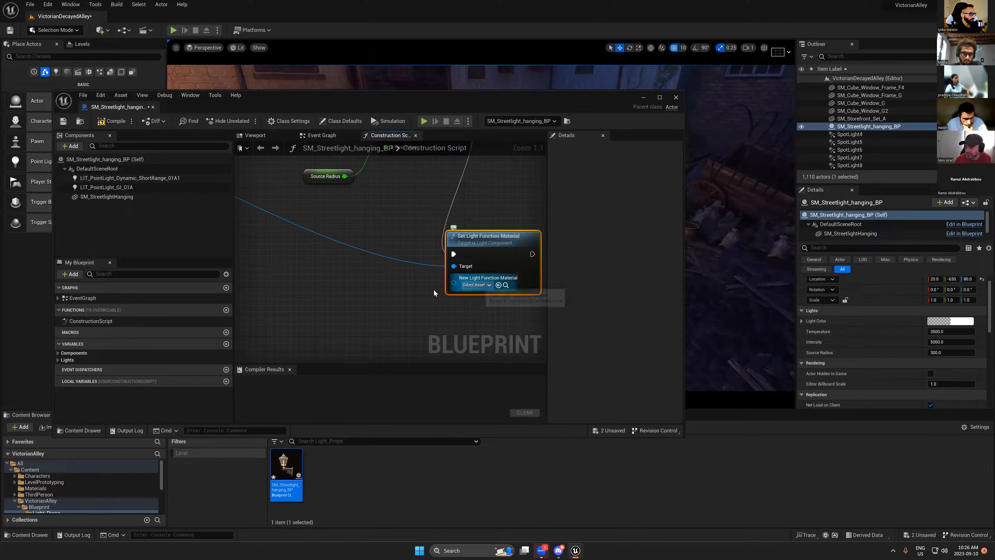
{"action": "left_click_drag", "start_coordinate": [453, 282], "coordinate": [415, 302]}
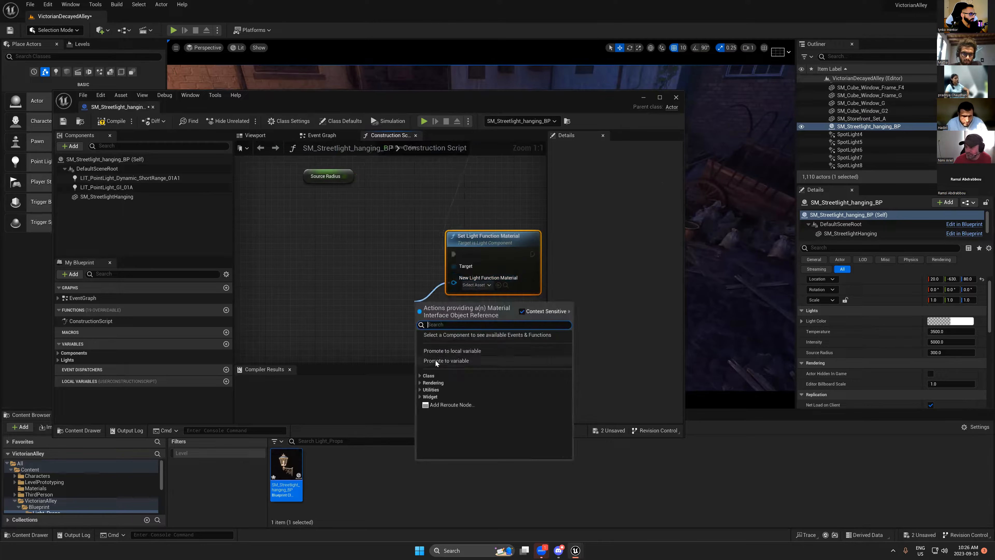
{"action": "left_click", "coordinate": [436, 361]}
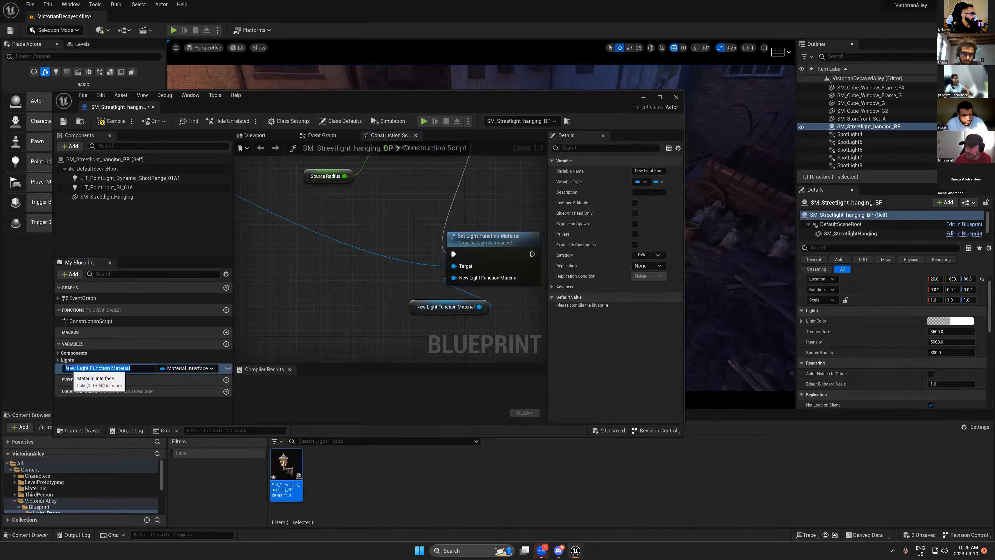
{"action": "key", "text": "BackSpace"}
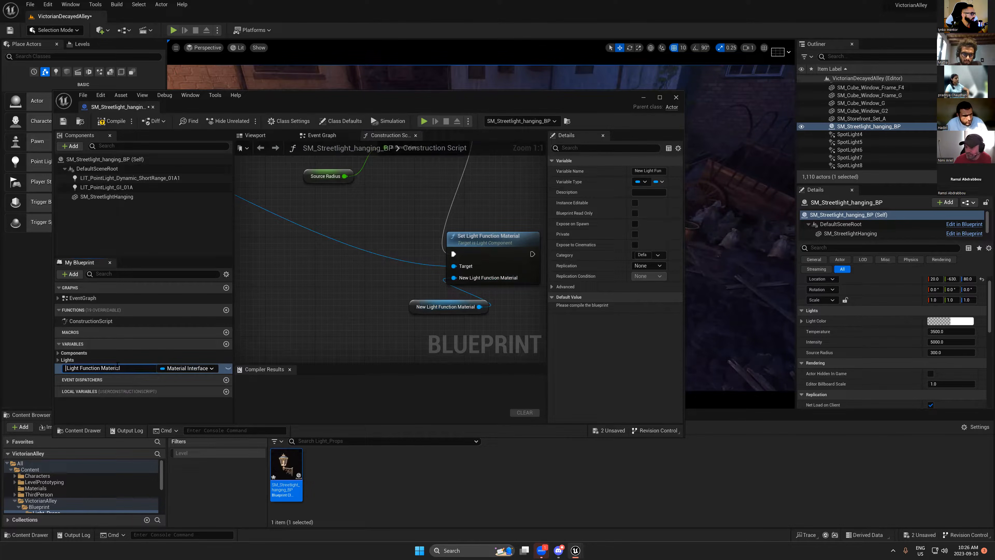
- Shorten the new light function material variable's name to Light Function Mat
{"action": "key", "text": "BackSpace"}
{"action": "key", "text": "BackSpace"}
{"action": "key", "text": "BackSpace"}
{"action": "key", "text": "BackSpace"}
{"action": "key", "text": "BackSpace"}
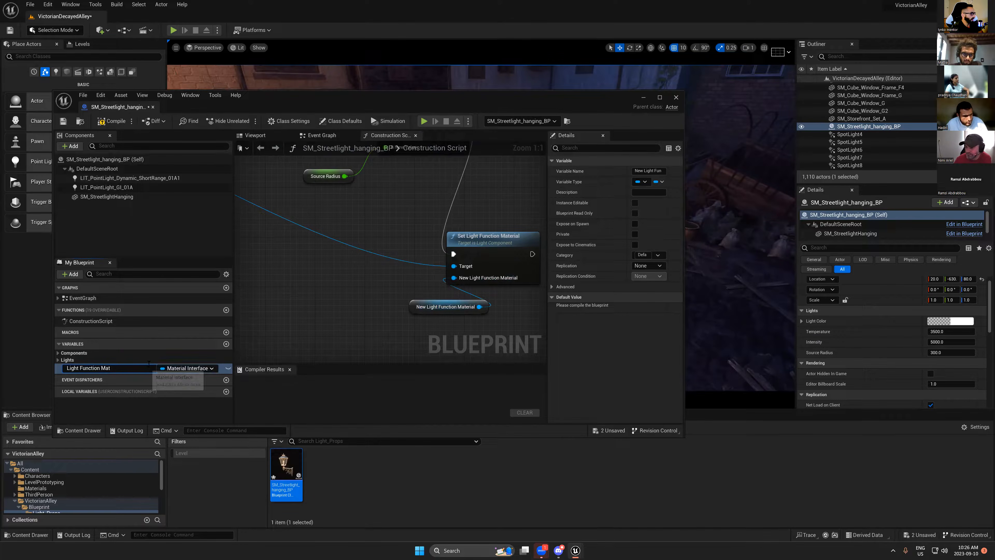
- Make the Light Function Mat variable instance editable, move it into the Lights category, and compile the Blueprint
{"action": "left_click", "coordinate": [228, 368]}
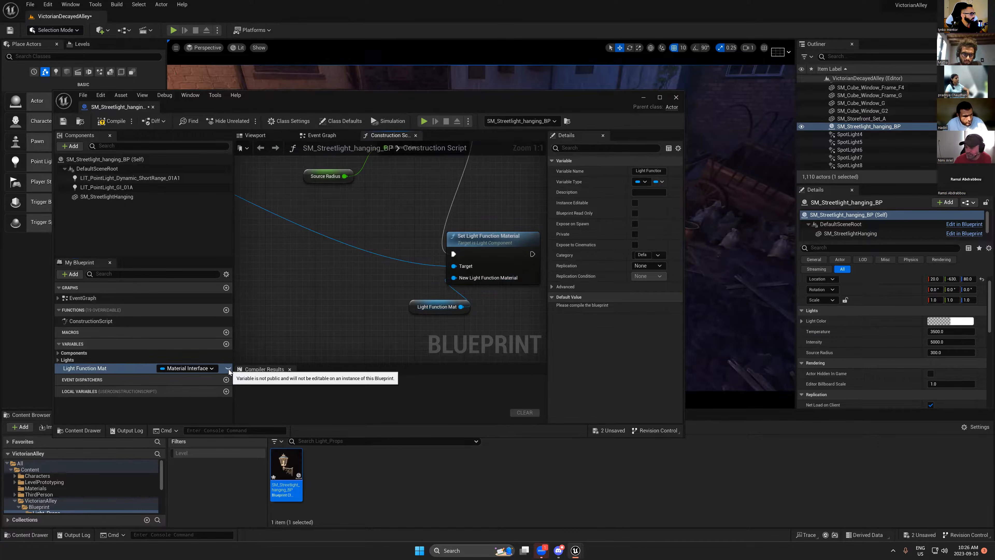
{"action": "left_click", "coordinate": [106, 121]}
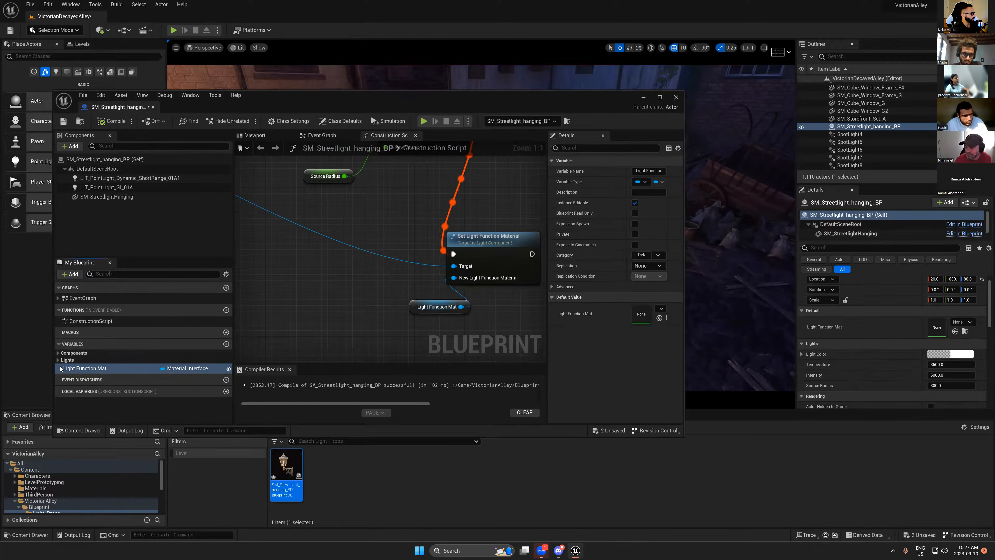
{"action": "left_click_drag", "start_coordinate": [75, 368], "coordinate": [66, 360]}
{"action": "left_click", "coordinate": [105, 121]}
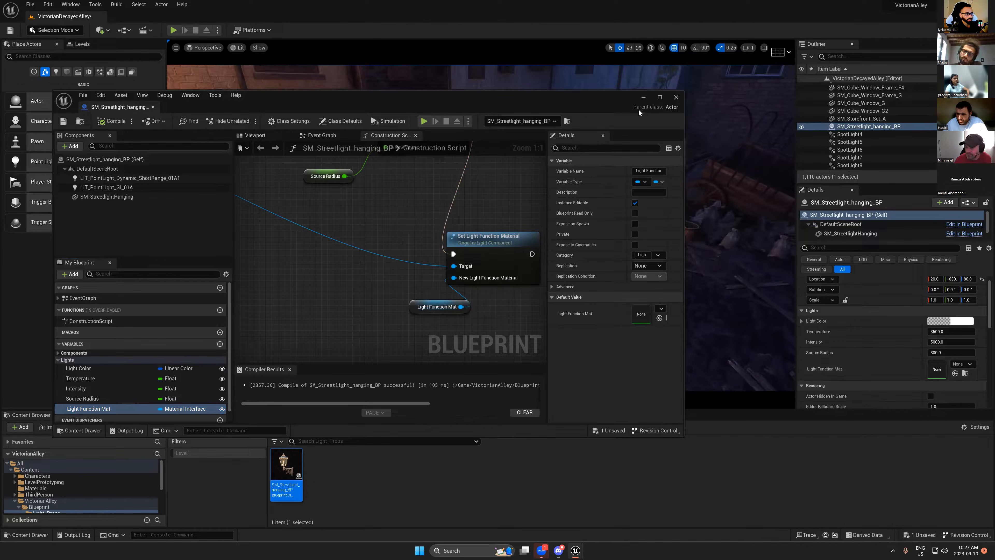
- Add a Set Visibility node targeting the dynamic short-range point light and chain its execution after Set Light Function Material
{"action": "scroll", "coordinate": [365, 288], "scroll_direction": "down", "scroll_amount": 5}
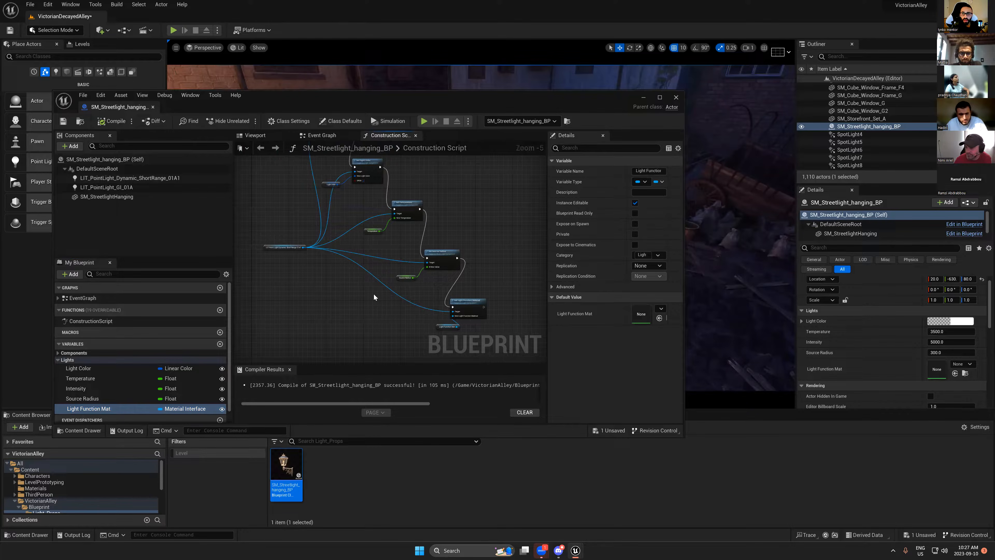
{"action": "left_click_drag", "start_coordinate": [305, 247], "coordinate": [341, 325]}
{"action": "type", "text": "set vis"}
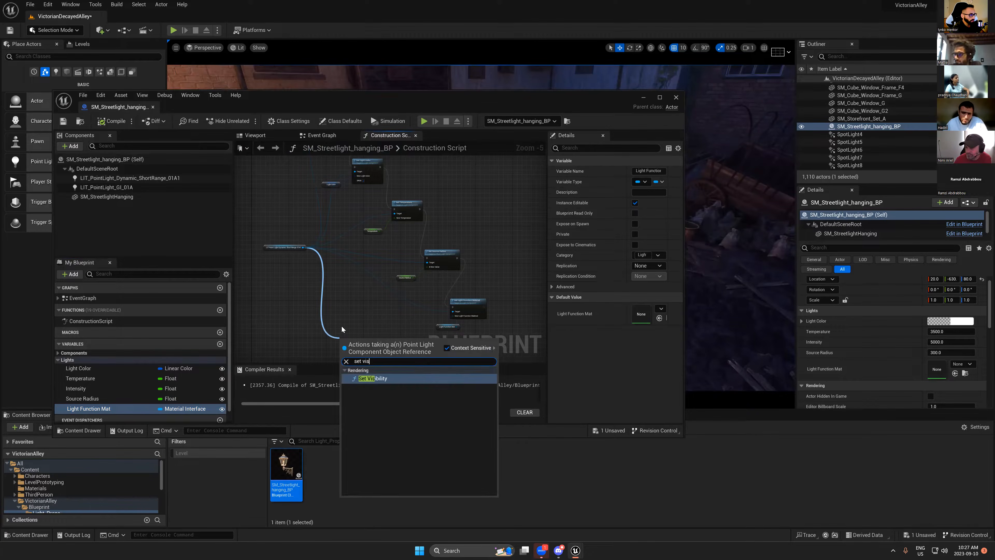
{"action": "key", "text": "Return"}
{"action": "right_click_drag", "start_coordinate": [341, 327], "coordinate": [309, 274]}
{"action": "left_click_drag", "start_coordinate": [319, 298], "coordinate": [494, 305]}
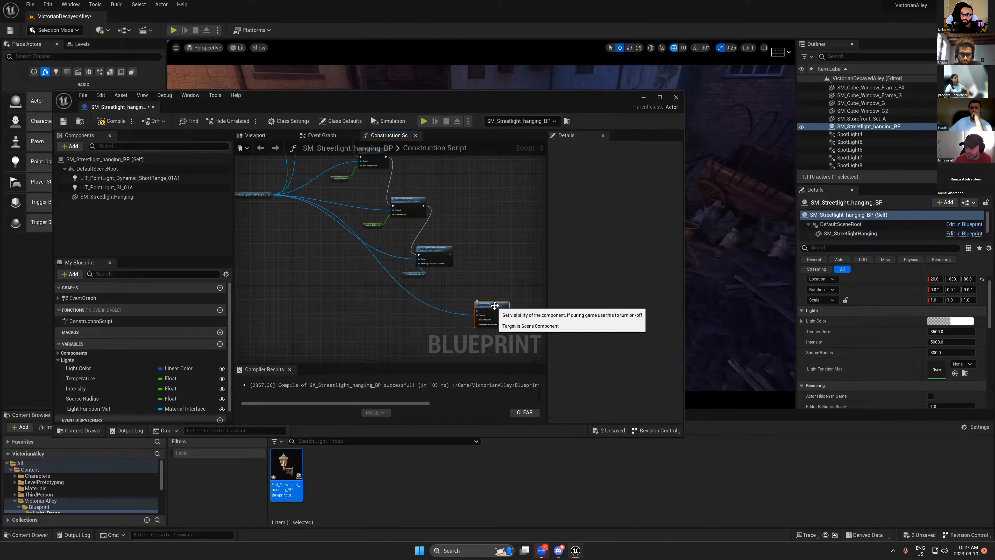
{"action": "scroll", "coordinate": [496, 306], "scroll_direction": "up", "scroll_amount": 3}
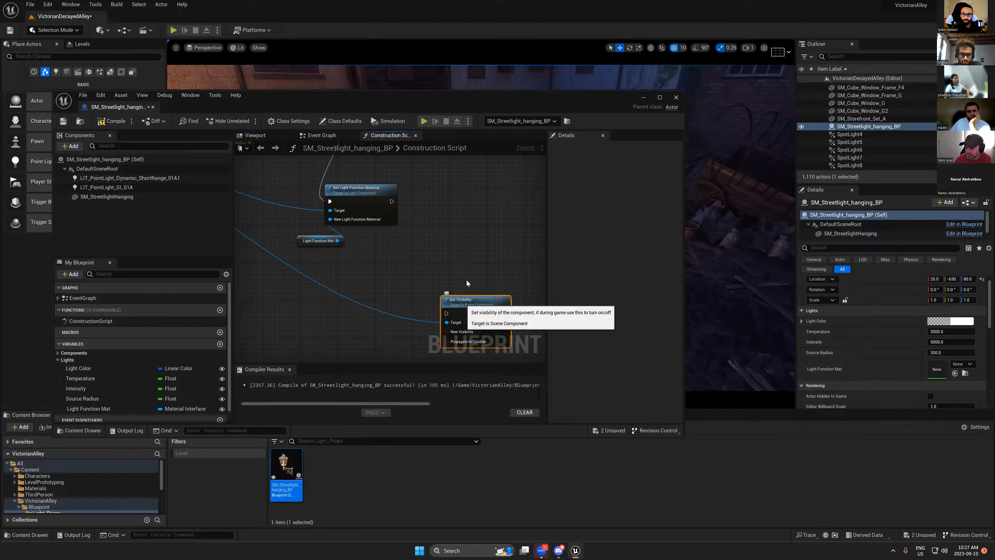
{"action": "left_click_drag", "start_coordinate": [446, 313], "coordinate": [390, 205]}
- Promote the New Visibility input of Set Visibility to a variable named Visibility
{"action": "right_click_drag", "start_coordinate": [423, 296], "coordinate": [445, 238]}
{"action": "left_click_drag", "start_coordinate": [499, 275], "coordinate": [385, 290]}
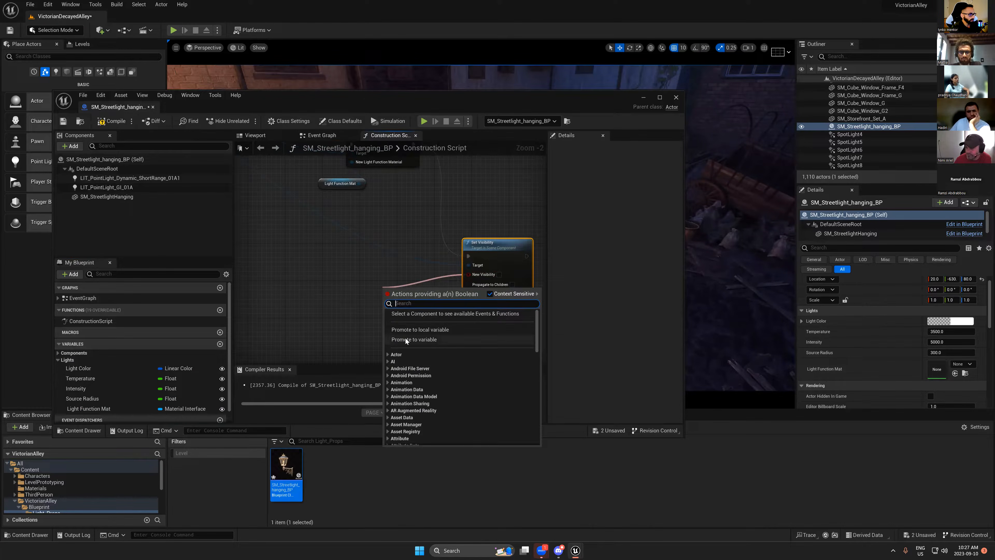
{"action": "left_click", "coordinate": [404, 338]}
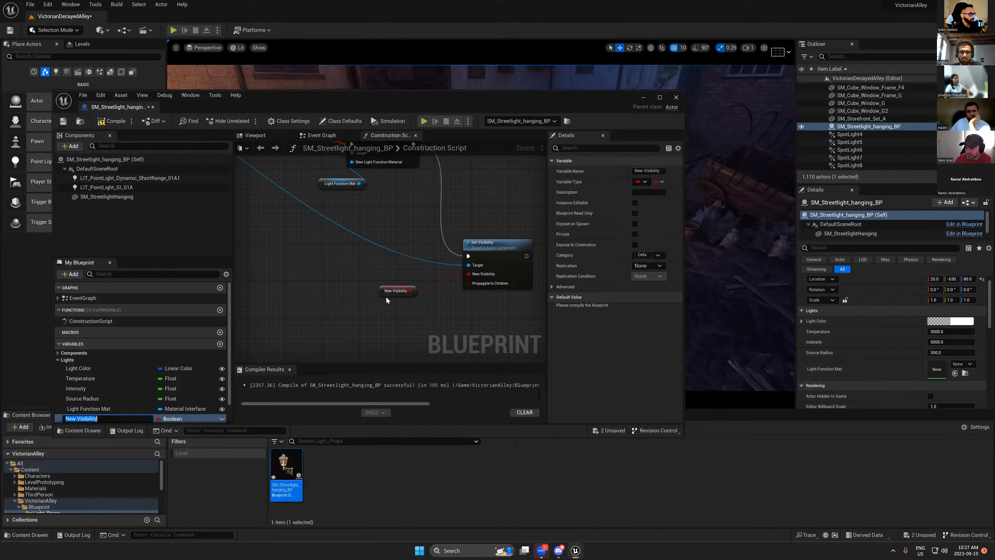
{"action": "left_click", "coordinate": [75, 418]}
{"action": "key", "text": "BackSpace"}
{"action": "key", "text": "BackSpace"}
{"action": "key", "text": "BackSpace"}
{"action": "key", "text": "BackSpace"}
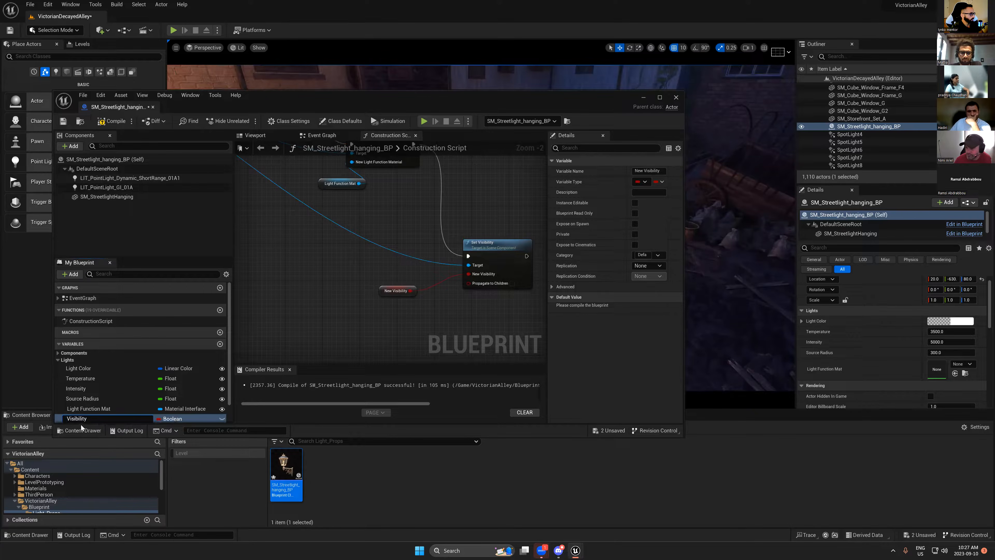
{"action": "key", "text": "Return"}
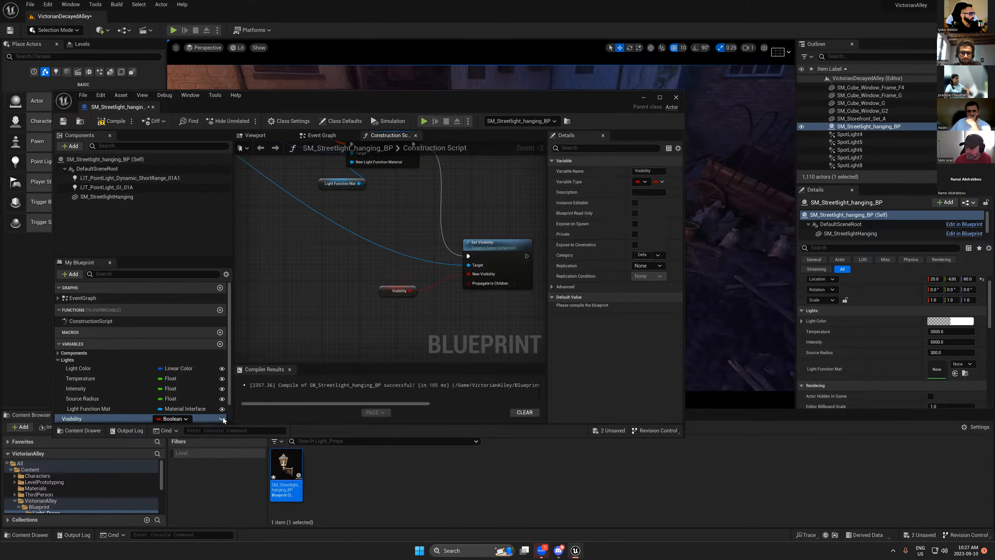
- Make the Visibility variable instance editable, then compile and save the Blueprint
{"action": "key", "text": "F7"}
{"action": "left_click", "coordinate": [222, 419]}
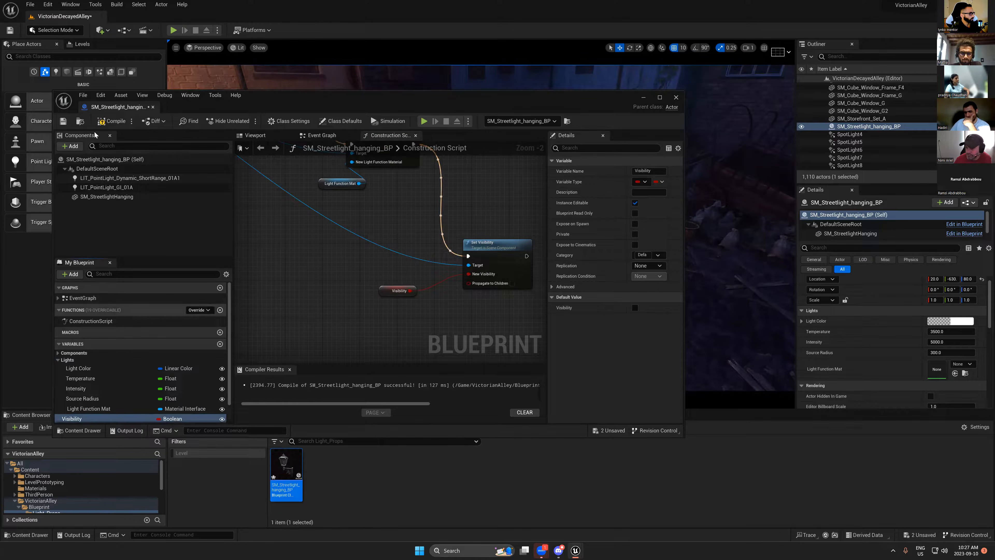
{"action": "left_click", "coordinate": [112, 120]}
{"action": "left_click", "coordinate": [62, 120]}
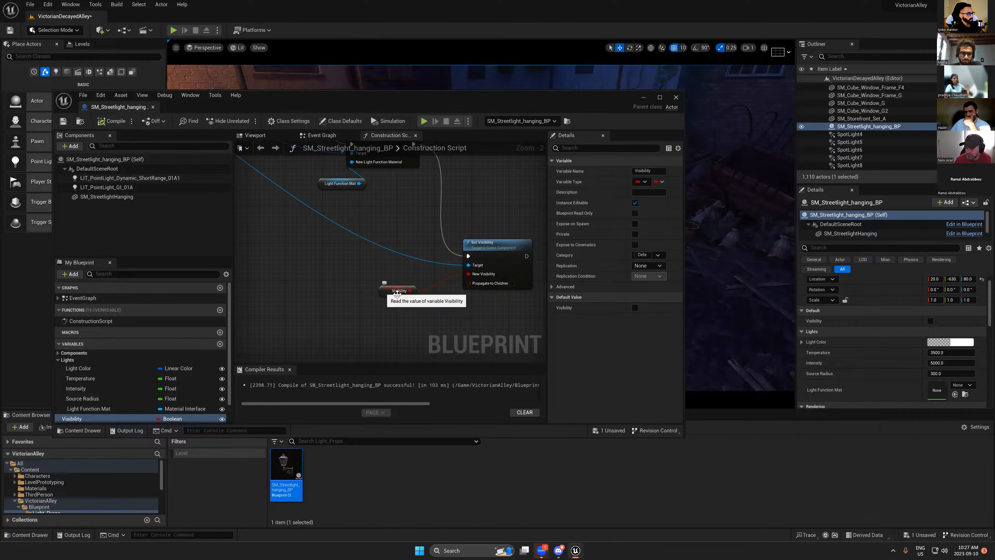
- Set the Visibility variable's default value to true and compile the Blueprint
{"action": "left_click", "coordinate": [390, 292]}
{"action": "left_click", "coordinate": [634, 308]}
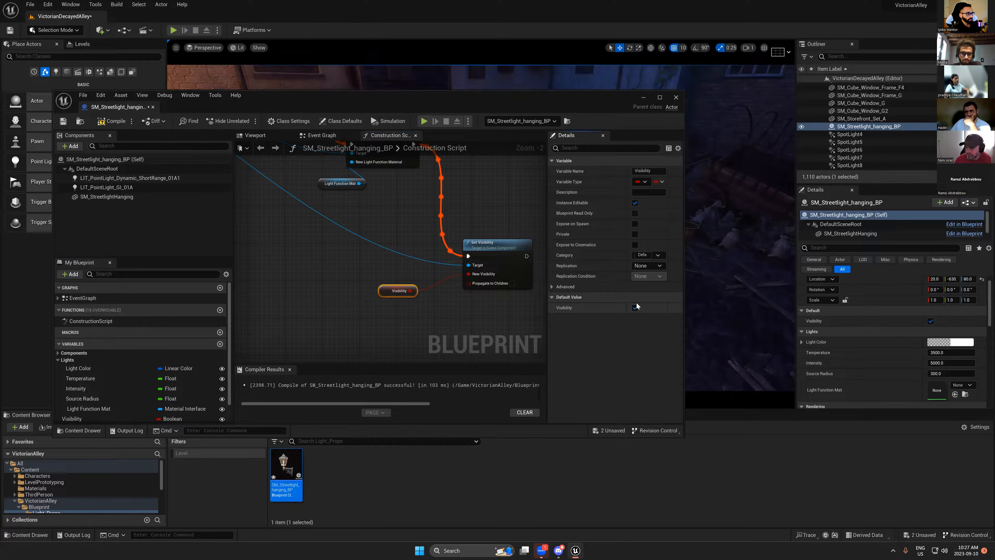
{"action": "left_click", "coordinate": [113, 120]}
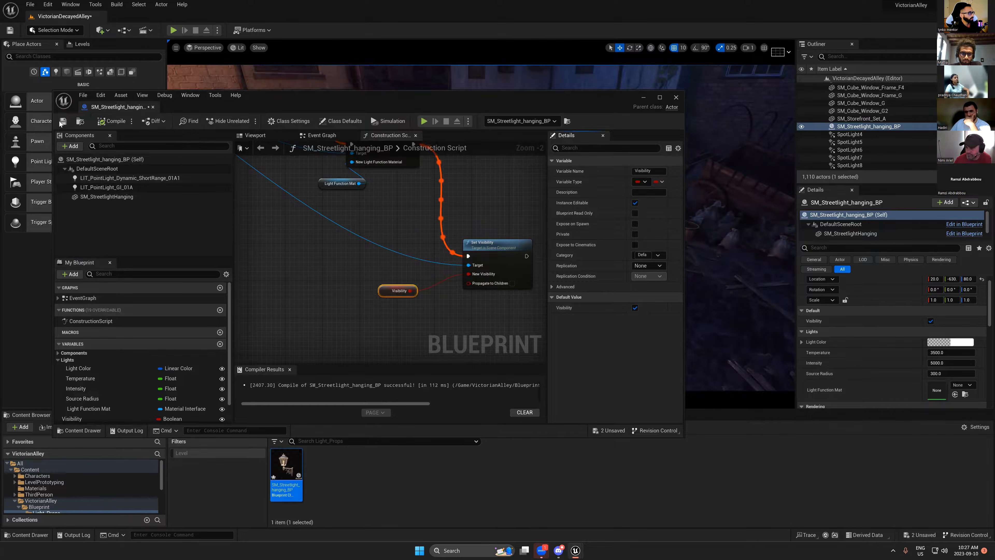
- Test the Visibility option on the placed streetlight in the level by switching it off and on repeatedly, leaving it on
{"action": "left_click", "coordinate": [643, 97]}
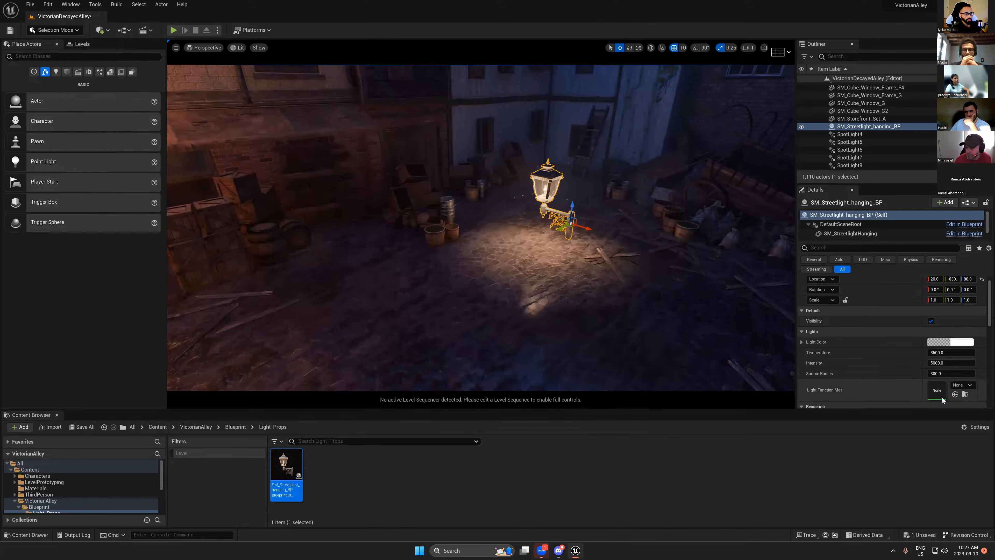
{"action": "left_click", "coordinate": [931, 321]}
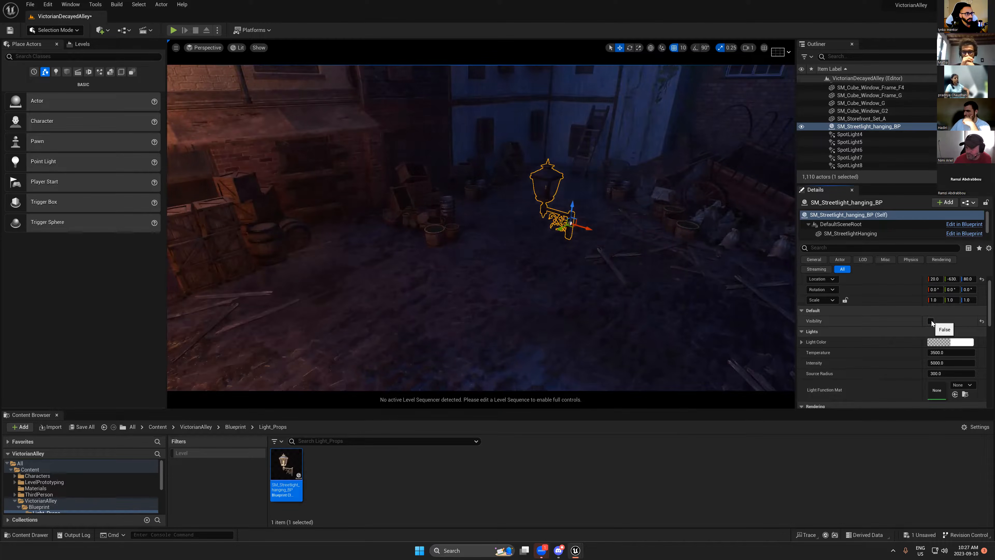
{"action": "left_click", "coordinate": [930, 321]}
{"action": "left_click", "coordinate": [930, 320]}
{"action": "left_click", "coordinate": [930, 321]}
{"action": "left_click", "coordinate": [931, 321]}
{"action": "left_click", "coordinate": [931, 320]}
{"action": "right_click_drag", "start_coordinate": [569, 282], "coordinate": [569, 281]}
{"action": "key", "text": "g"}
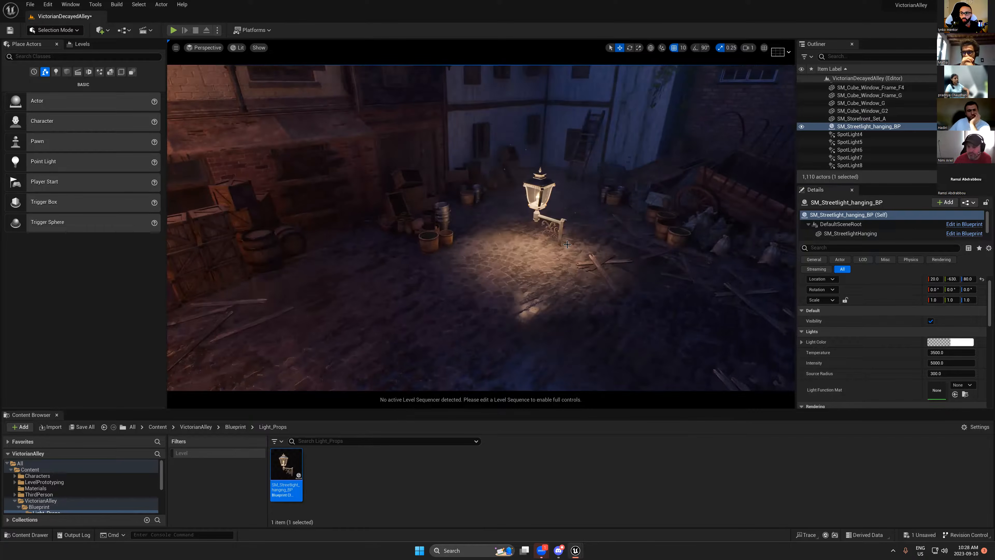
- Reopen the streetlight Blueprint's Construction Script and select the dynamic short-range point light reference node
{"action": "double_click", "coordinate": [286, 466]}
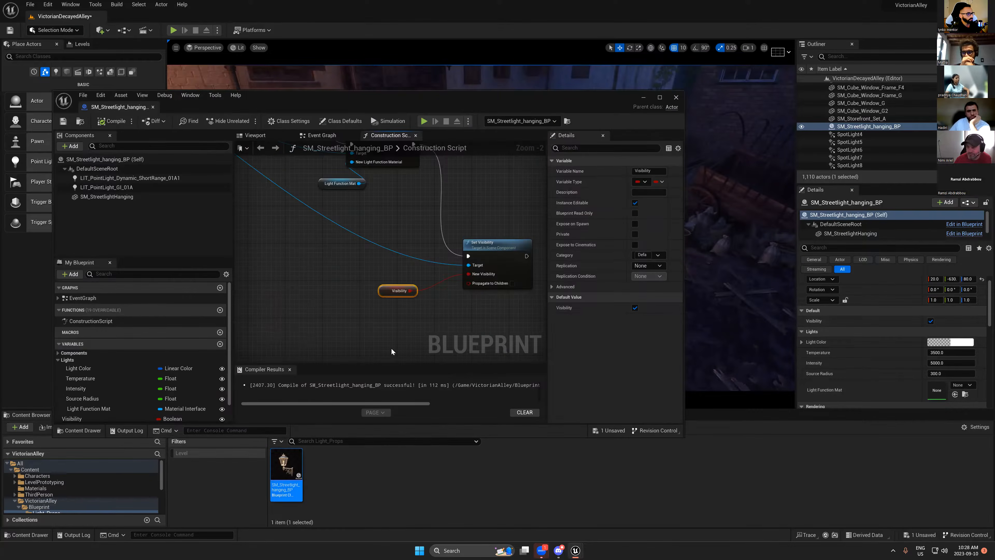
{"action": "right_click_drag", "start_coordinate": [369, 226], "coordinate": [384, 263]}
{"action": "scroll", "coordinate": [383, 262], "scroll_direction": "down", "scroll_amount": 3}
{"action": "right_click_drag", "start_coordinate": [452, 286], "coordinate": [435, 222]}
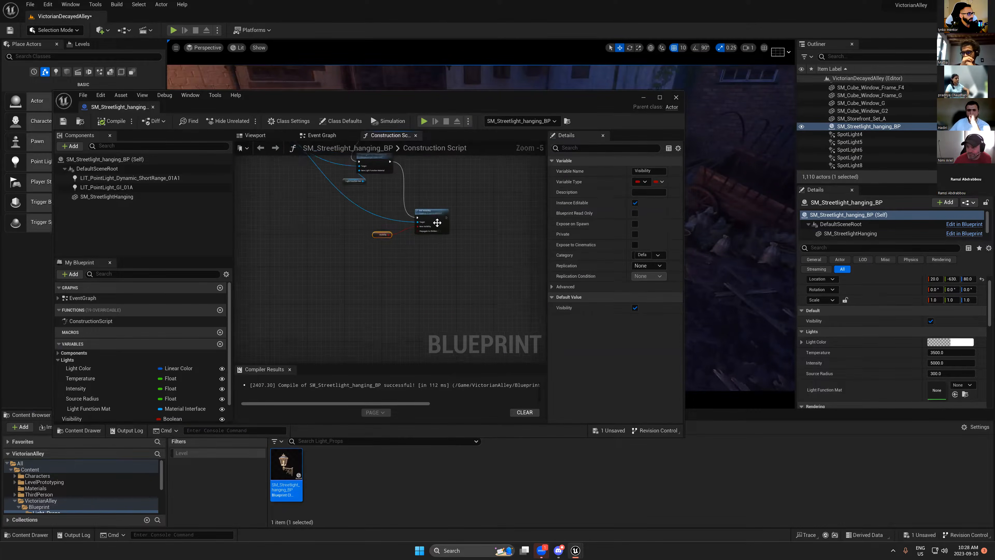
{"action": "scroll", "coordinate": [435, 220], "scroll_direction": "up", "scroll_amount": 2}
{"action": "scroll", "coordinate": [436, 271], "scroll_direction": "down", "scroll_amount": 3}
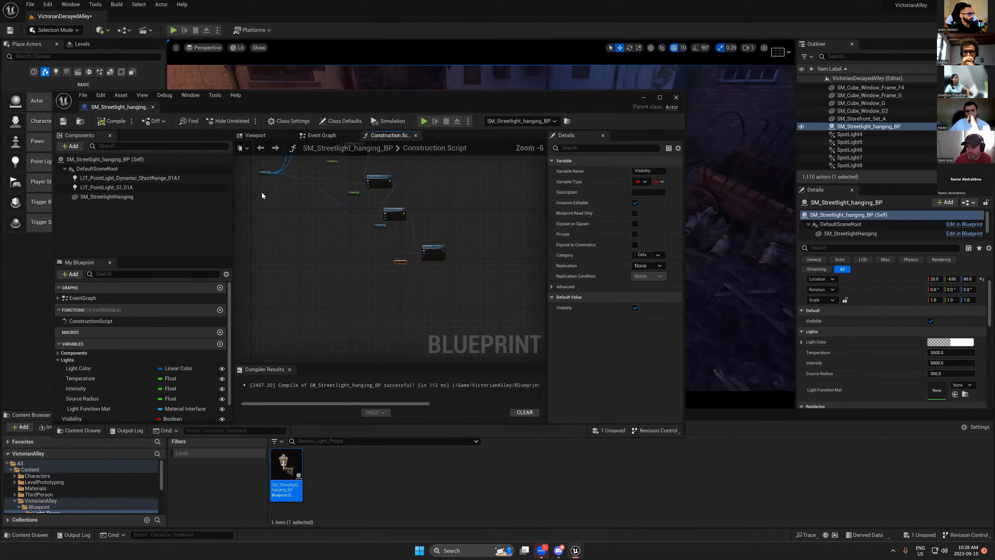
{"action": "left_click", "coordinate": [268, 174]}
{"action": "scroll", "coordinate": [269, 174], "scroll_direction": "up", "scroll_amount": 3}
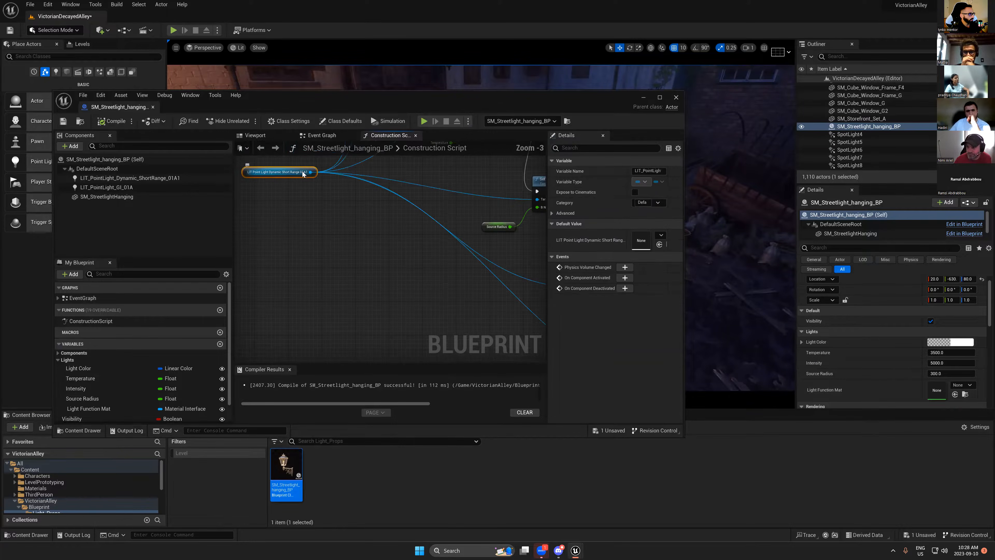
{"action": "left_click_drag", "start_coordinate": [310, 172], "coordinate": [369, 291]}
{"action": "type", "text": "cas"}
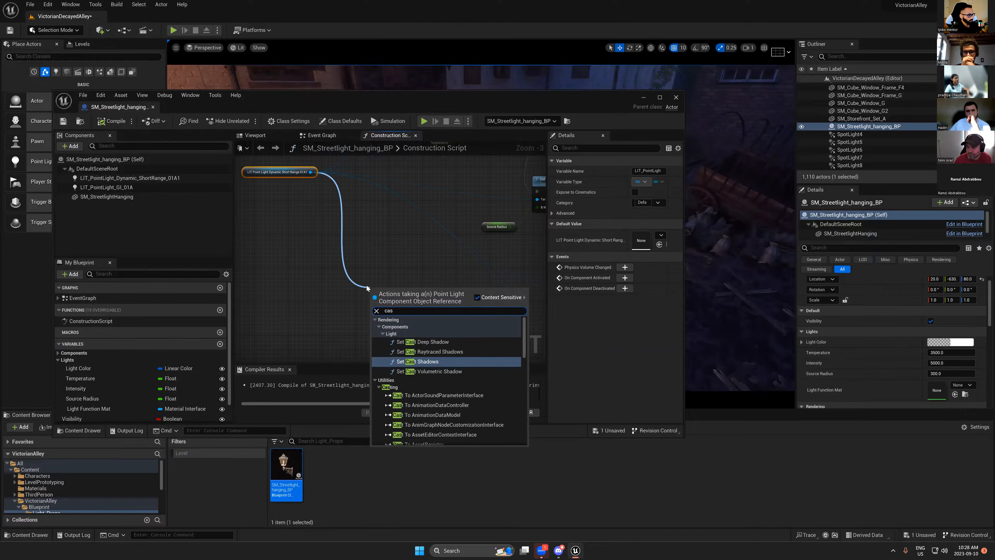
{"action": "type", "text": "t"}
{"action": "left_click", "coordinate": [427, 352]}
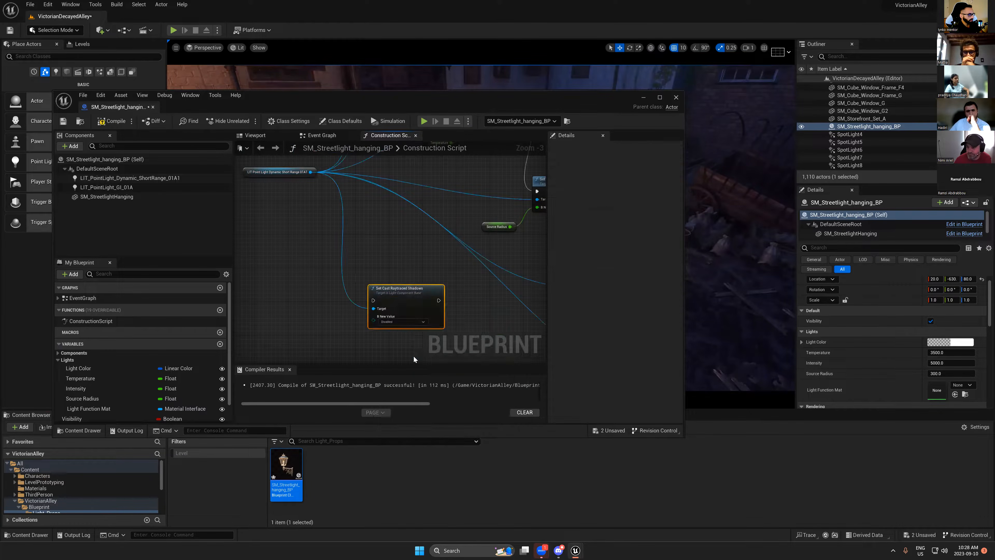
- Add a Set Cast Shadows node targeting the dynamic short-range point light and chain its execution after Set Visibility
{"action": "left_click_drag", "start_coordinate": [316, 170], "coordinate": [351, 259]}
{"action": "type", "text": "set cas"}
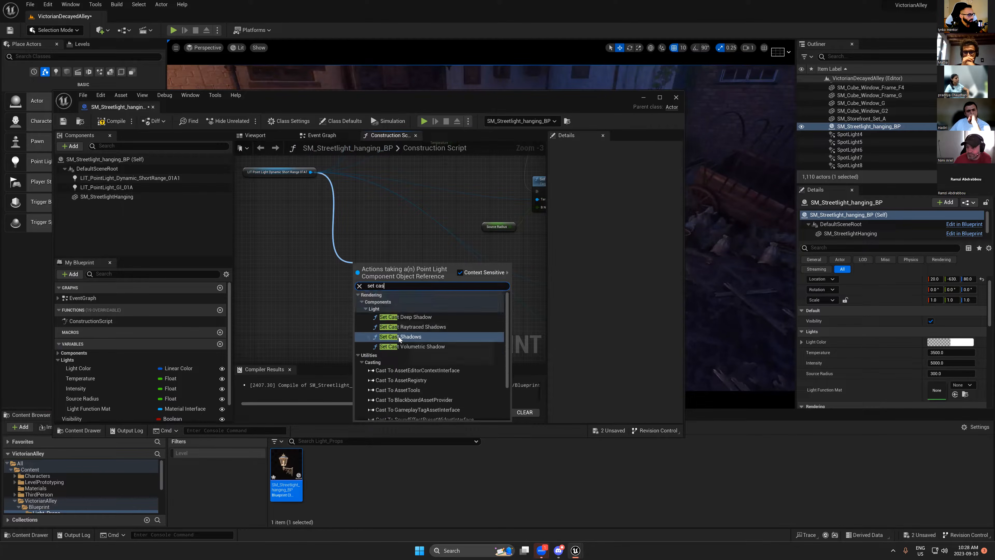
{"action": "left_click", "coordinate": [391, 336]}
{"action": "scroll", "coordinate": [399, 240], "scroll_direction": "down", "scroll_amount": 3}
{"action": "scroll", "coordinate": [464, 256], "scroll_direction": "up", "scroll_amount": 4}
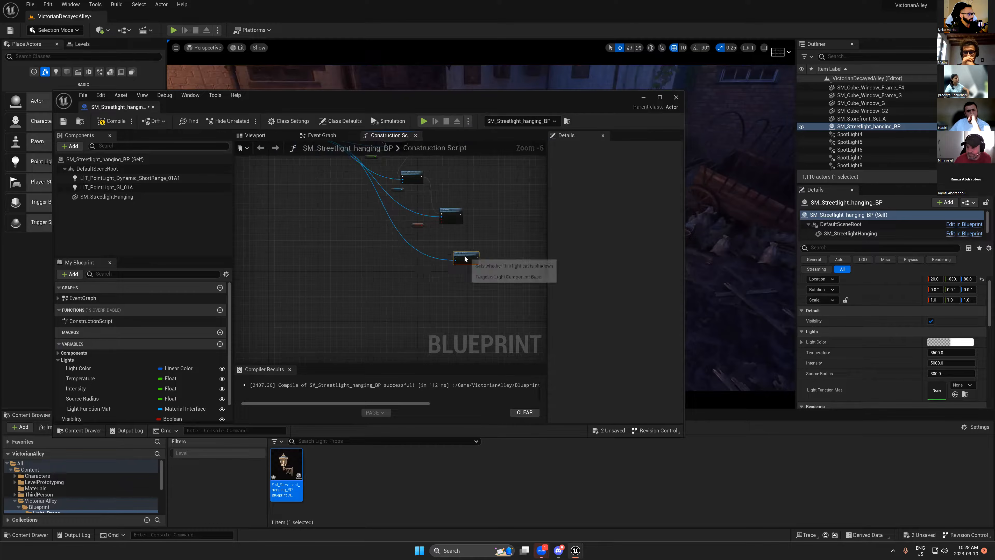
{"action": "left_click_drag", "start_coordinate": [436, 270], "coordinate": [463, 181]}
- Promote the New Value input of Set Cast Shadows to a variable named Cast Shadow
{"action": "left_click_drag", "start_coordinate": [456, 309], "coordinate": [390, 316]}
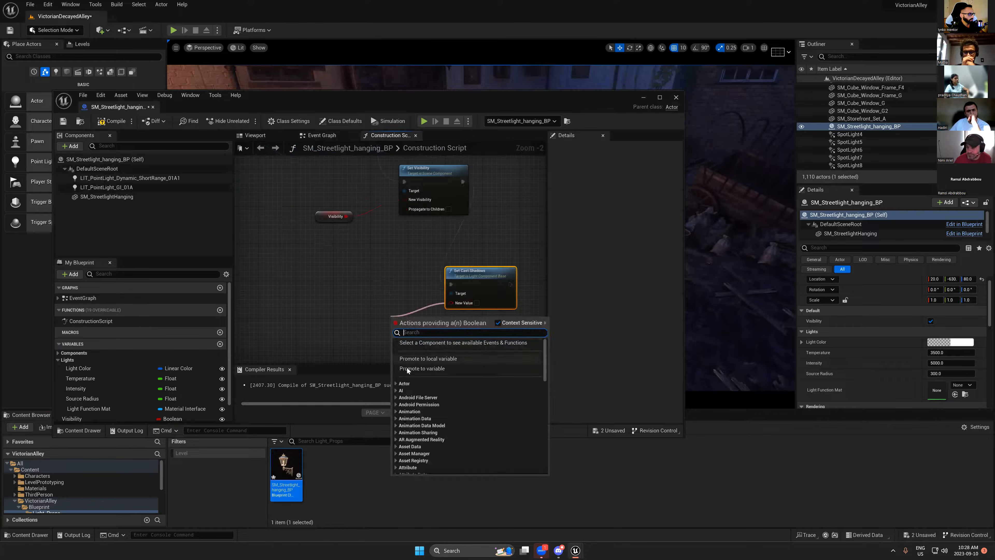
{"action": "left_click", "coordinate": [423, 370]}
{"action": "type", "text": "Cast "}
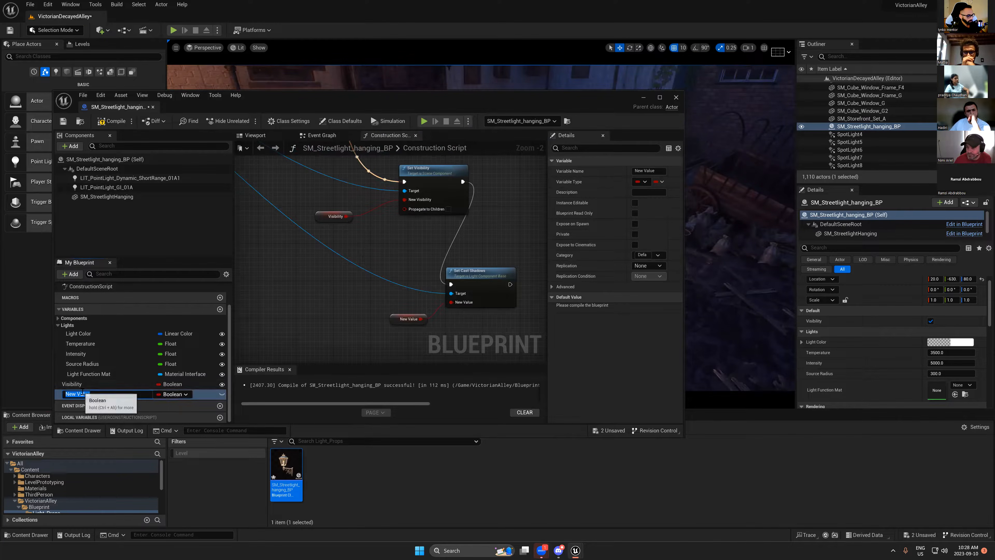
{"action": "type", "text": "Shadow"}
{"action": "key", "text": "Return"}
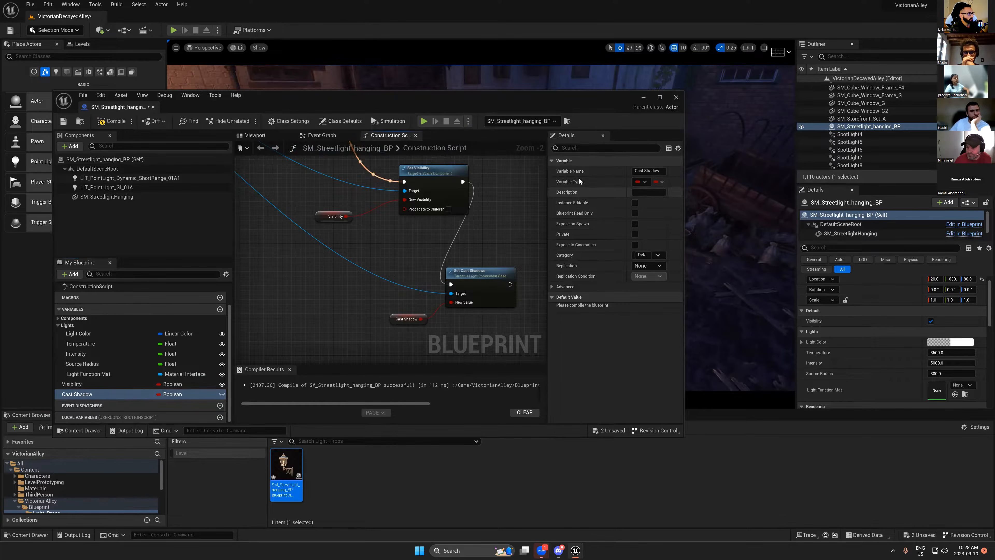
- Move the Cast Shadow variable into the Lights category, make it instance editable, and compile the Blueprint
{"action": "left_click", "coordinate": [111, 121]}
{"action": "left_click_drag", "start_coordinate": [79, 395], "coordinate": [67, 327]}
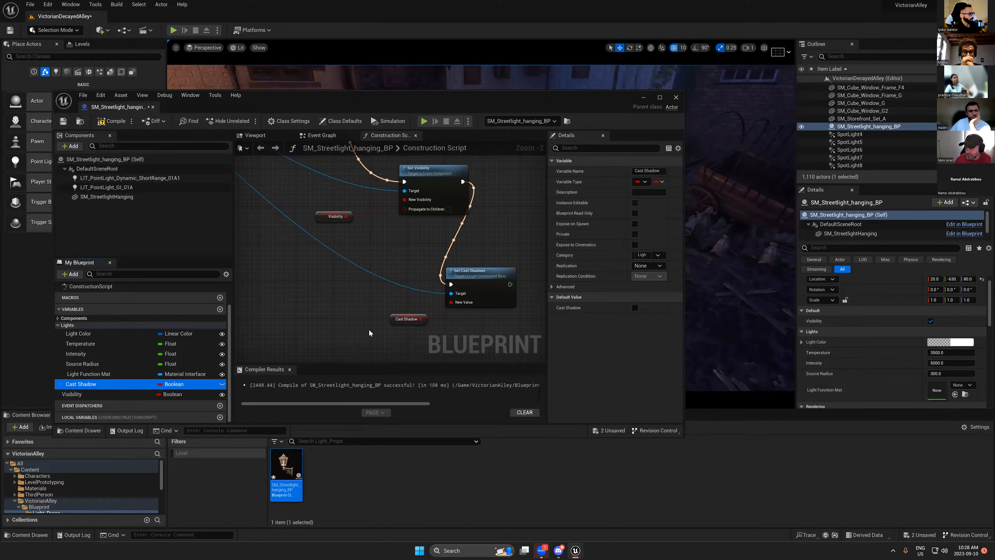
{"action": "left_click", "coordinate": [222, 384]}
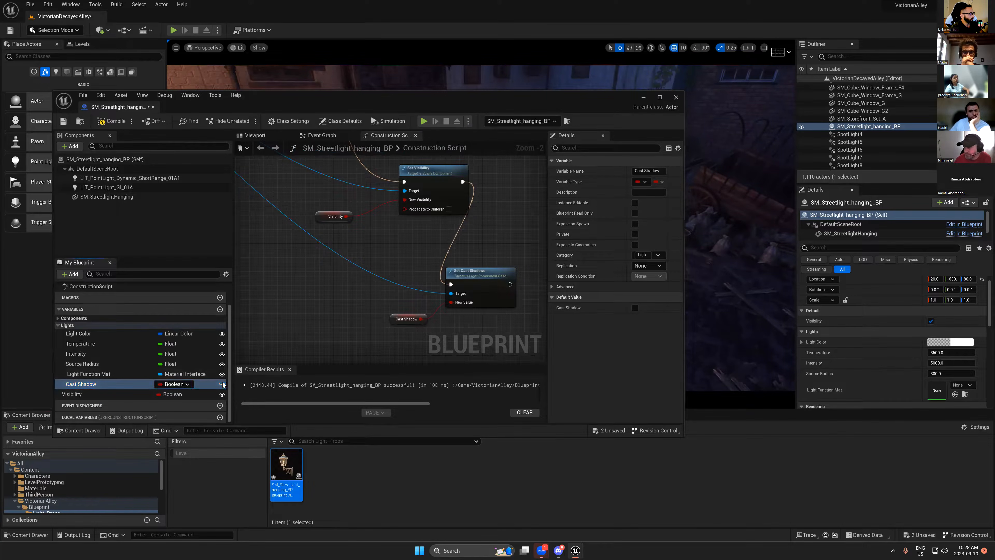
{"action": "left_click", "coordinate": [112, 121]}
- Return to the level and enable Cast Shadow on the placed streetlight
{"action": "scroll", "coordinate": [932, 368], "scroll_direction": "down", "scroll_amount": 2}
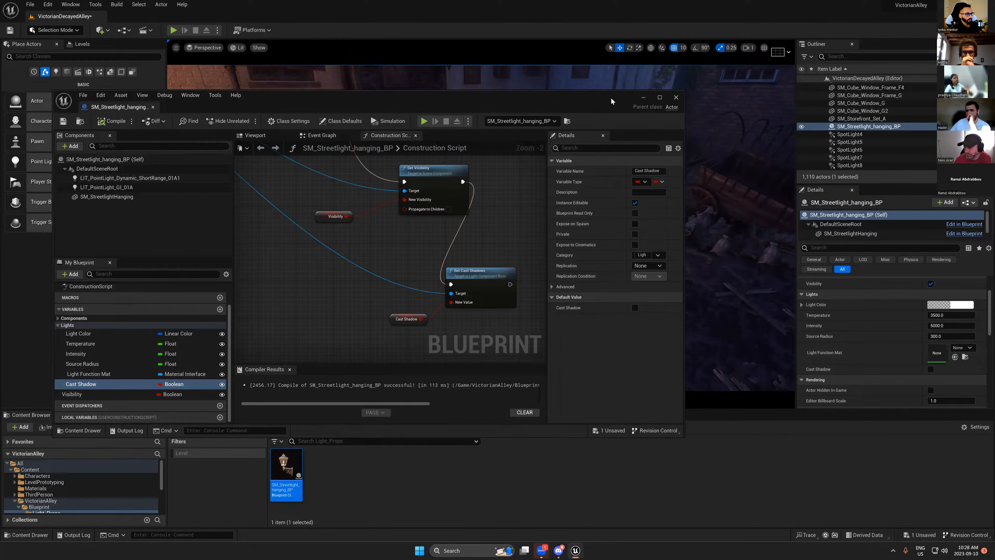
{"action": "left_click", "coordinate": [643, 98]}
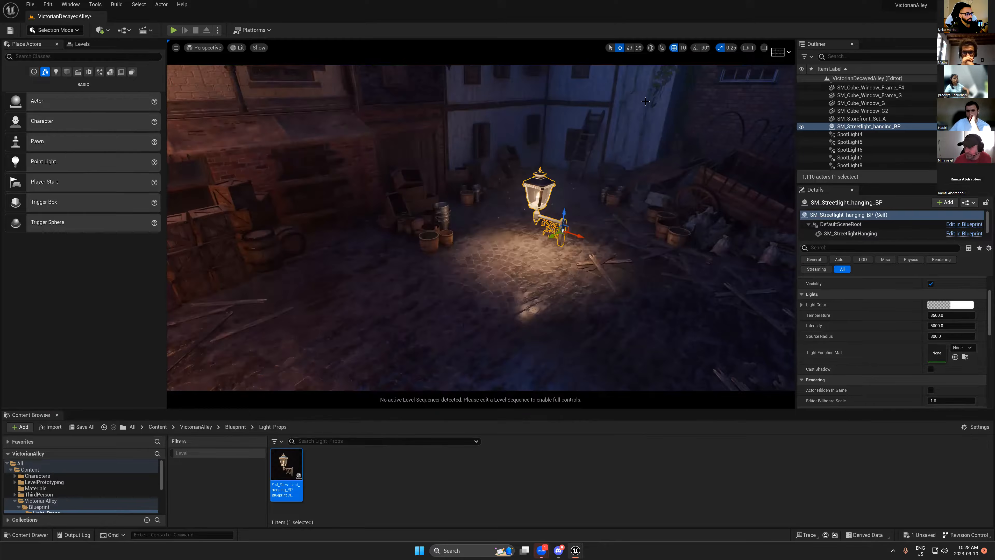
{"action": "left_click", "coordinate": [931, 368]}
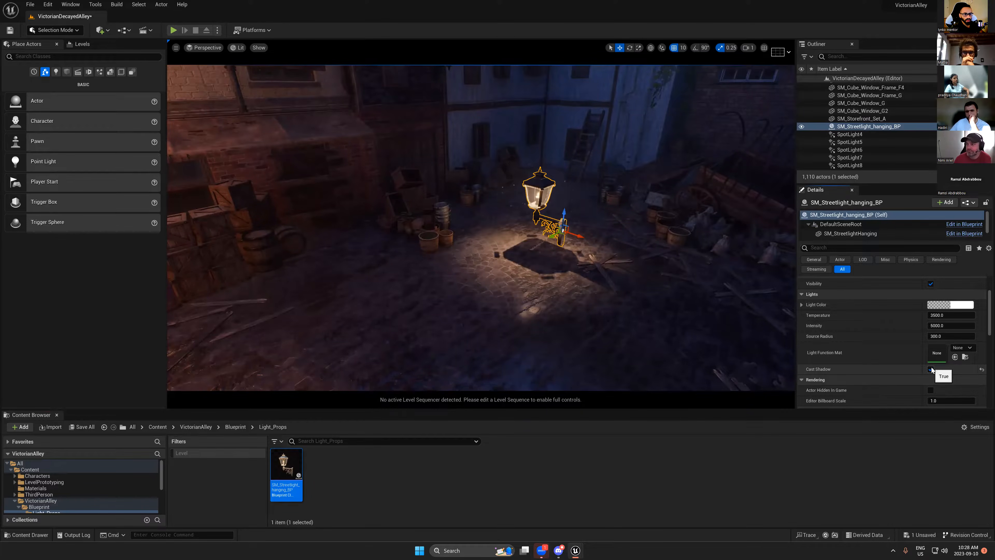
- Disable Cast Shadow on the placed streetlight
{"action": "left_click", "coordinate": [930, 368]}
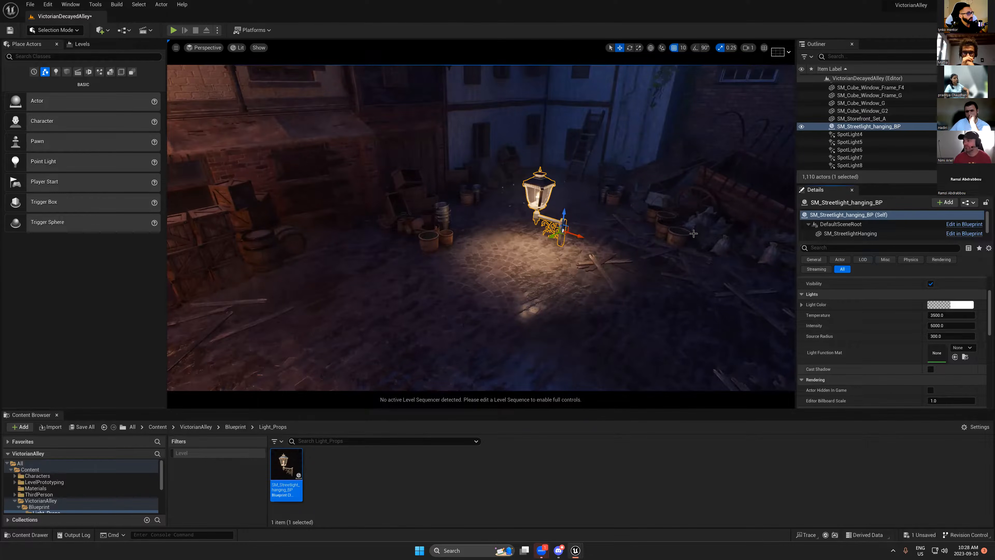
- Set the mobility of the dynamic short-range point light to Movable in the streetlight Blueprint, compile, and return to the level
{"action": "double_click", "coordinate": [280, 468]}
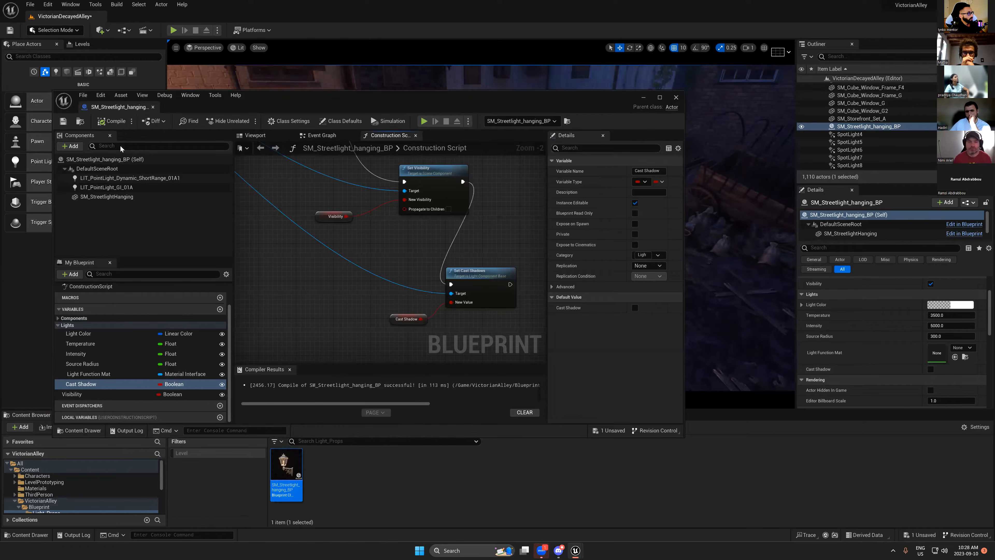
{"action": "left_click", "coordinate": [124, 178]}
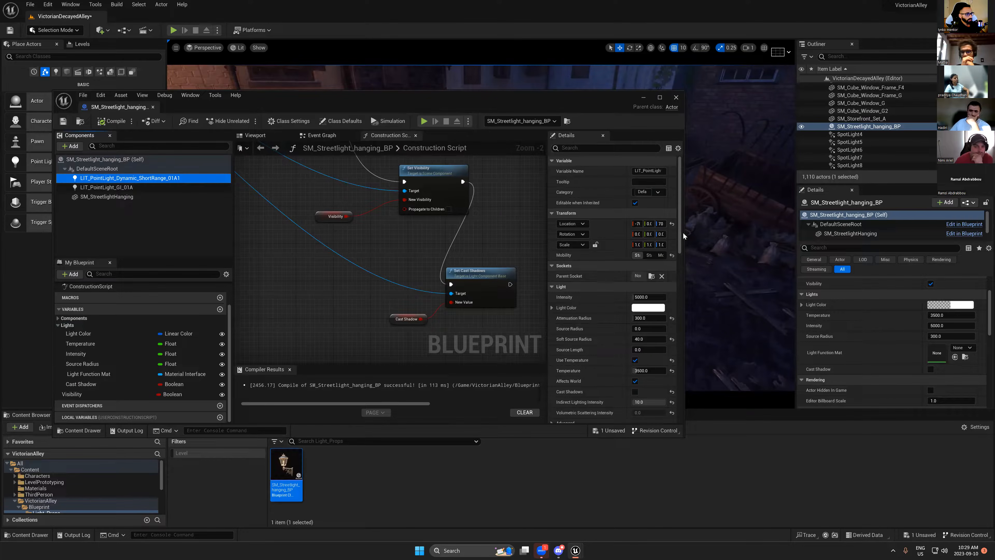
{"action": "left_click_drag", "start_coordinate": [684, 234], "coordinate": [767, 235]}
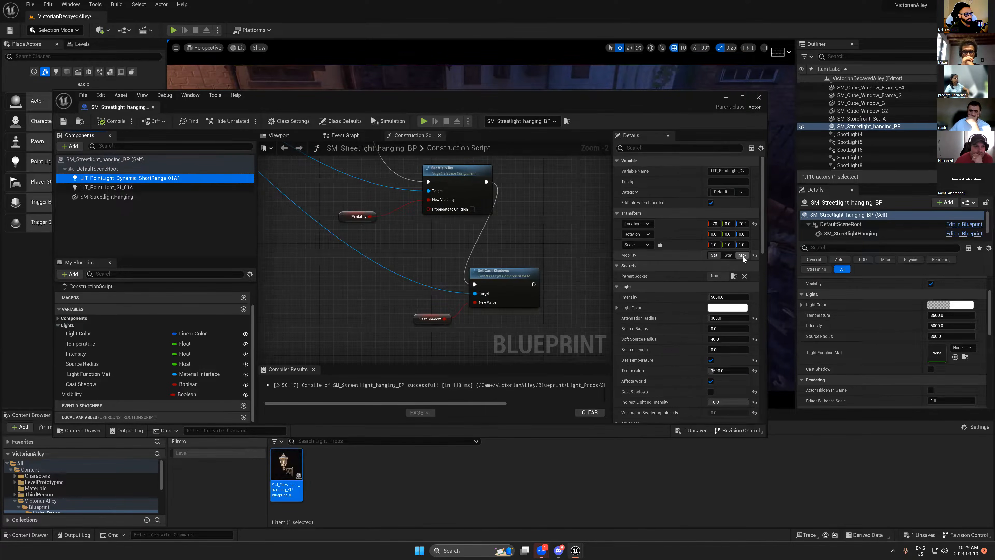
{"action": "left_click_drag", "start_coordinate": [675, 107], "coordinate": [682, 254]}
{"action": "key", "text": "ctrl+s"}
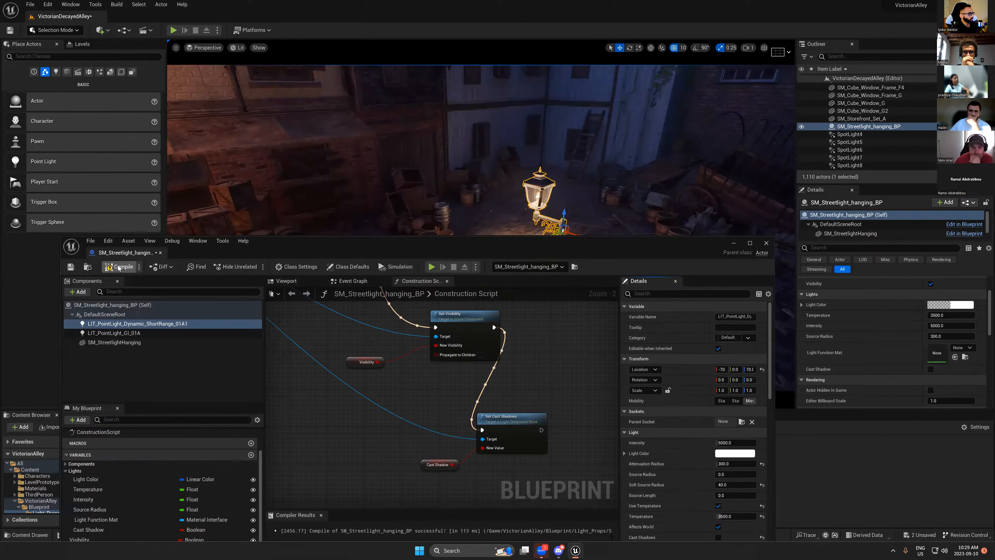
{"action": "left_click", "coordinate": [733, 243]}
- Compare the placed streetlight's lighting in the level with the editor icons shown and hidden
{"action": "key", "text": "g"}
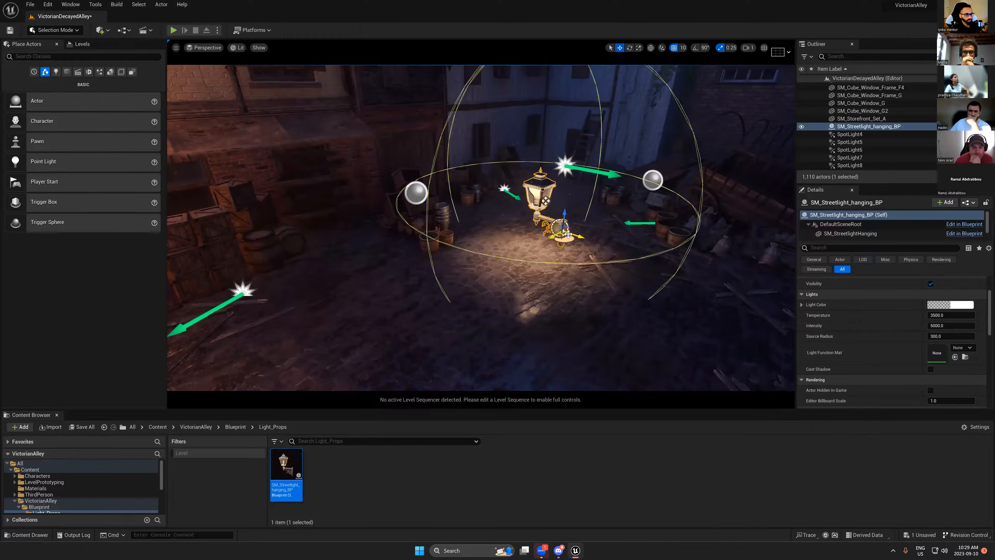
{"action": "right_click_drag", "start_coordinate": [601, 236], "coordinate": [613, 223]}
{"action": "key", "text": "g"}
{"action": "key", "text": "g"}
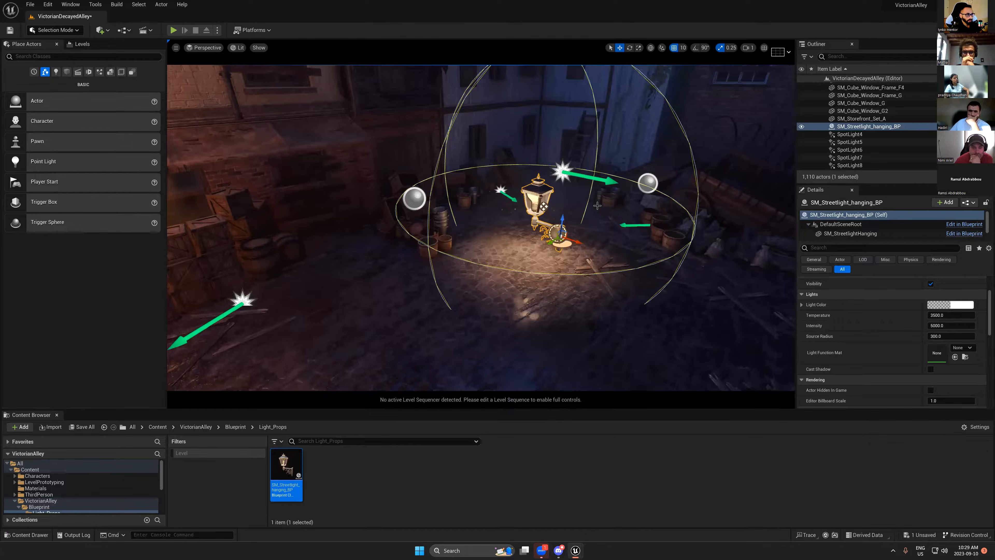
{"action": "right_click_drag", "start_coordinate": [598, 206], "coordinate": [592, 184]}
{"action": "key", "text": "g"}
{"action": "key", "text": "g"}
{"action": "key", "text": "g"}
{"action": "key", "text": "g"}
{"action": "key", "text": "g"}
{"action": "key", "text": "g"}
- Lift the streetlight high above the alley floor and rotate it about its vertical axis to face the other way
{"action": "left_click_drag", "start_coordinate": [547, 228], "coordinate": [492, 147]}
{"action": "right_click_drag", "start_coordinate": [493, 153], "coordinate": [492, 167]}
{"action": "key", "text": "e"}
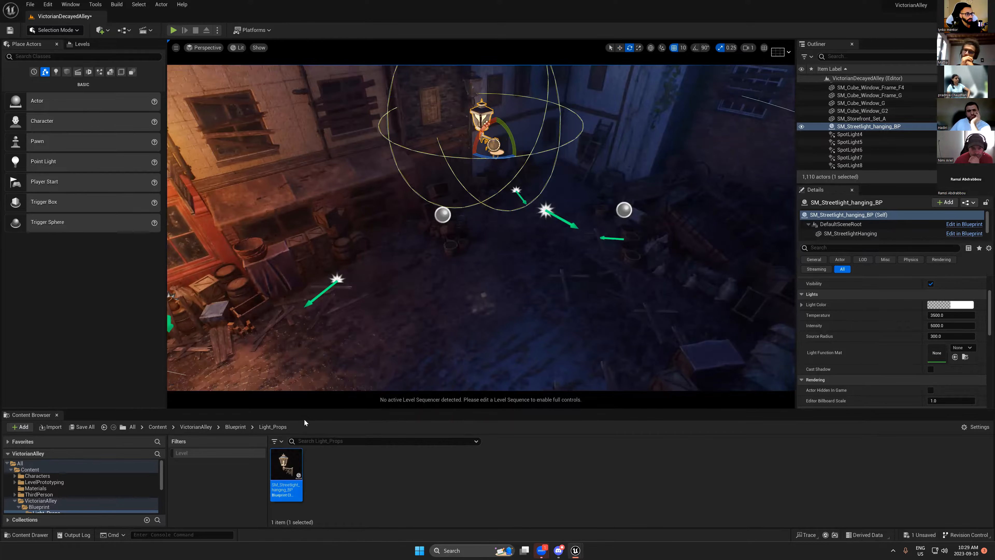
{"action": "left_click_drag", "start_coordinate": [490, 159], "coordinate": [466, 167]}
{"action": "key", "text": "ctrl+z"}
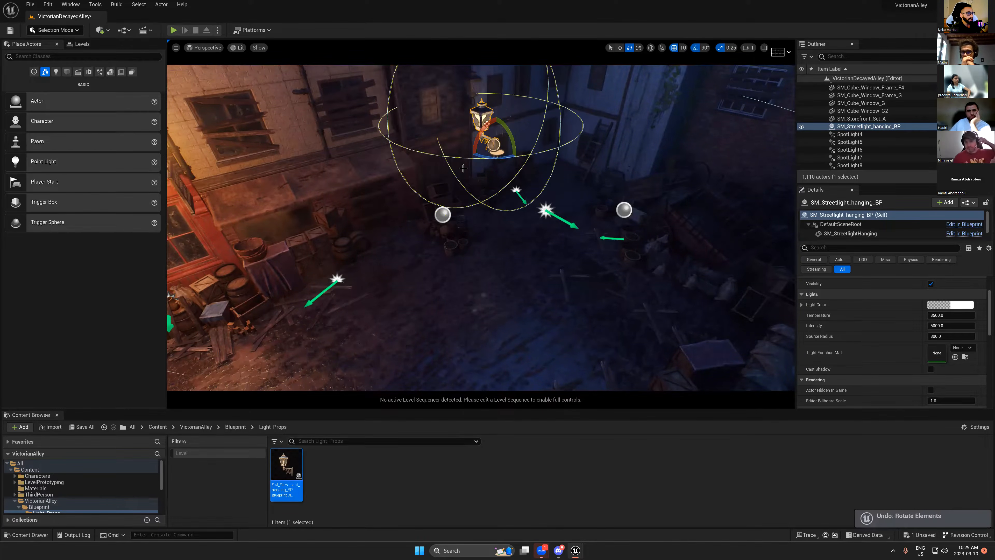
{"action": "right_click_drag", "start_coordinate": [462, 168], "coordinate": [478, 137]}
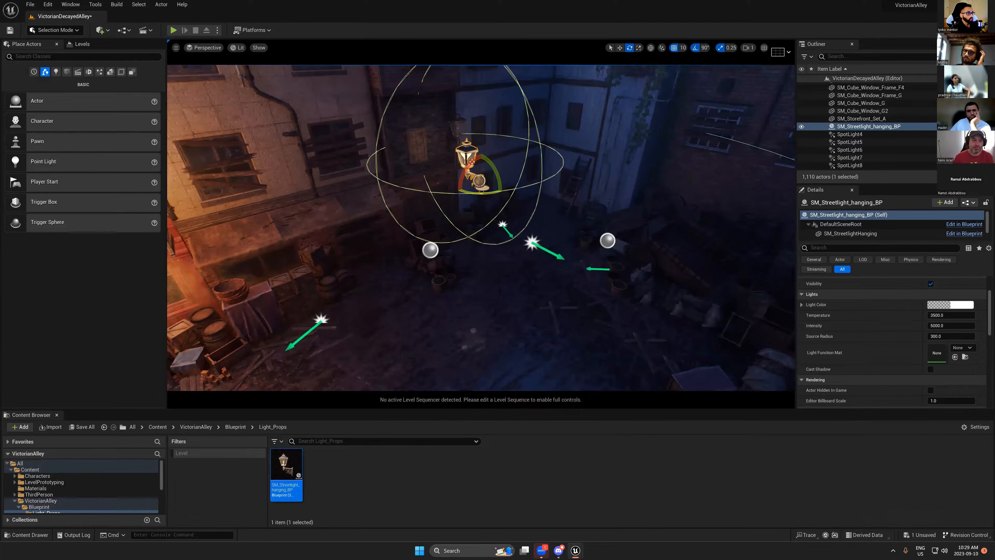
{"action": "left_click_drag", "start_coordinate": [481, 192], "coordinate": [450, 189]}
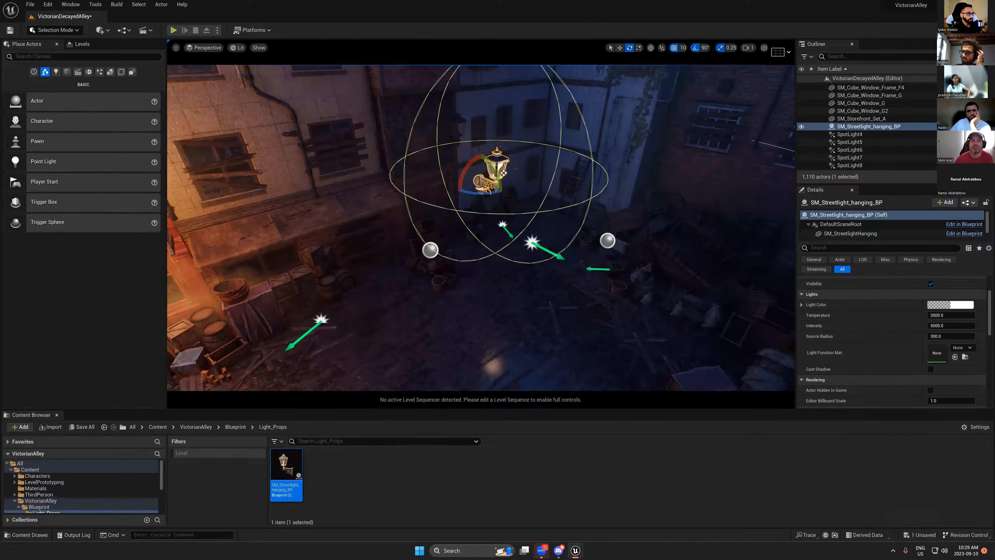
- Move the streetlight up to the white timber-framed building and onto the back wall above the ladder
{"action": "right_click_drag", "start_coordinate": [480, 191], "coordinate": [490, 202]}
{"action": "key", "text": "w"}
{"action": "left_click_drag", "start_coordinate": [480, 191], "coordinate": [475, 139]}
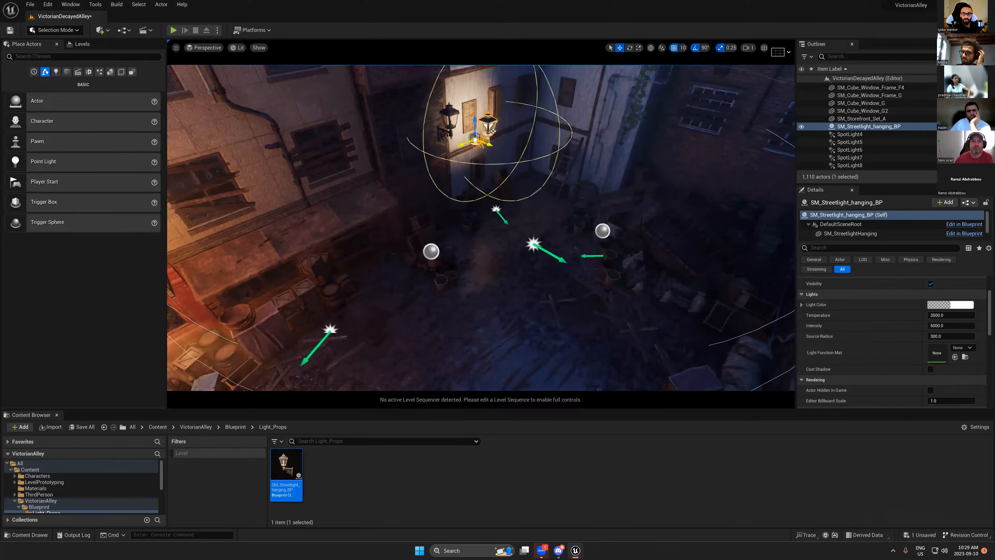
{"action": "right_click_drag", "start_coordinate": [486, 165], "coordinate": [461, 154]}
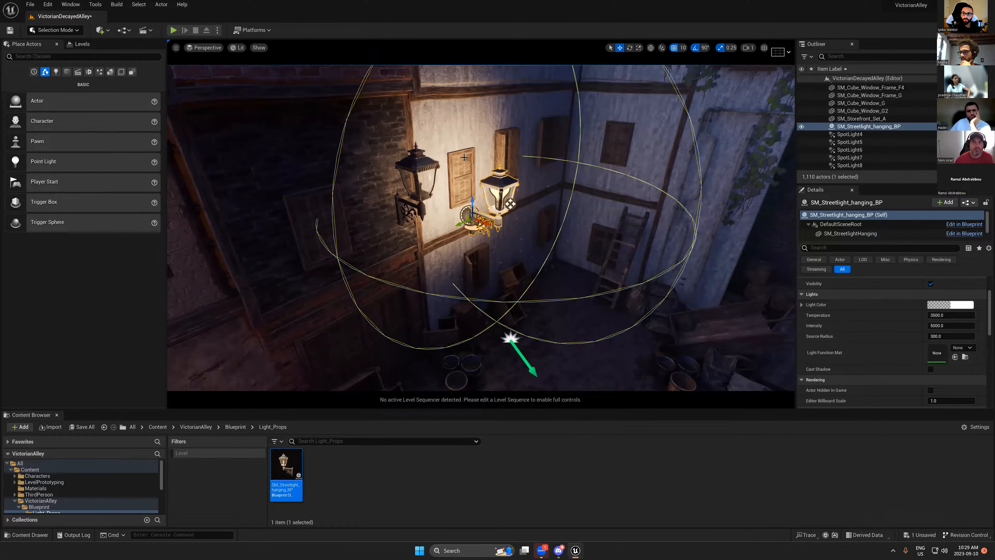
{"action": "right_click_drag", "start_coordinate": [404, 202], "coordinate": [464, 261]}
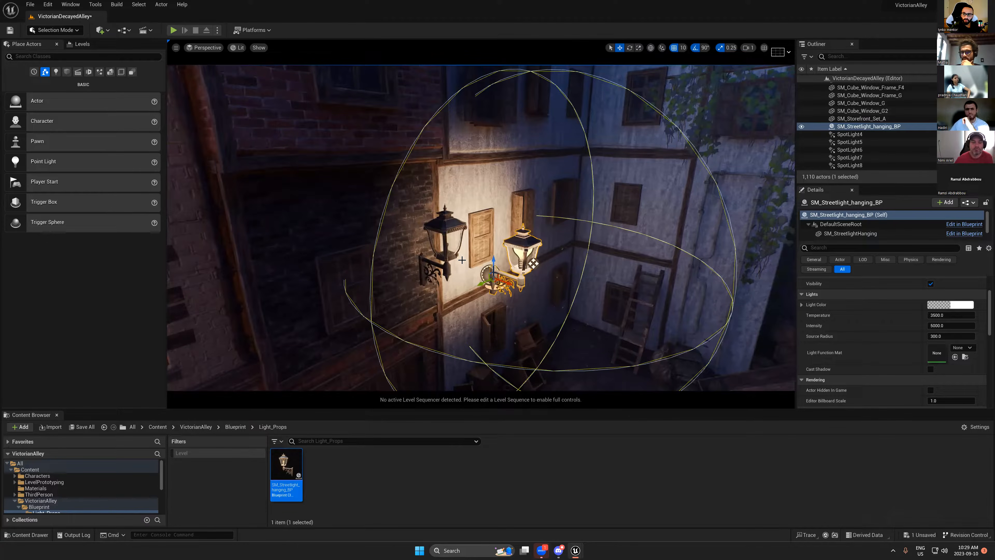
{"action": "right_click_drag", "start_coordinate": [530, 290], "coordinate": [510, 286]}
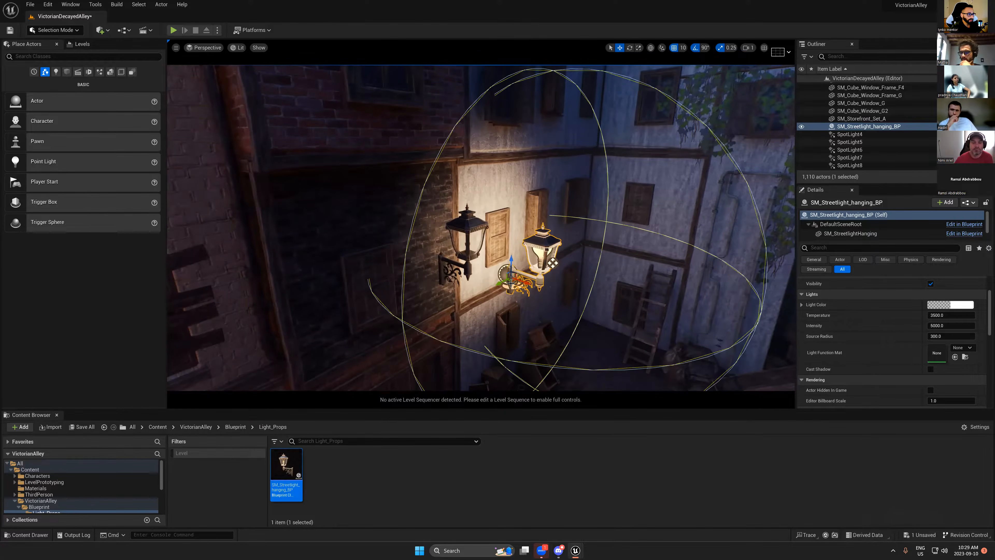
{"action": "left_click_drag", "start_coordinate": [552, 263], "coordinate": [635, 246]}
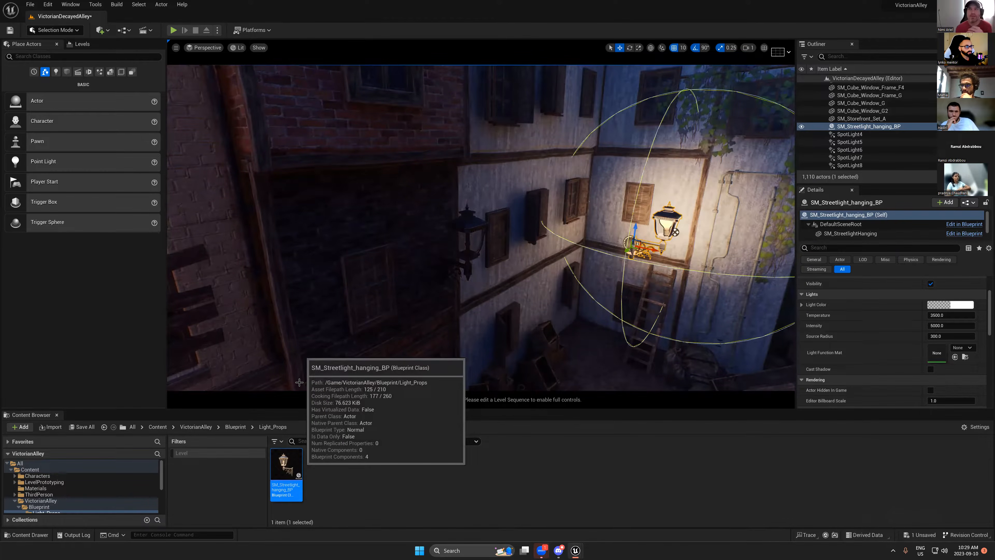
- Examine how the moved streetlight illuminates the surrounding walls, with and without the editor icons, from several angles
{"action": "key", "text": "g"}
{"action": "middle_click_drag", "start_coordinate": [675, 233], "coordinate": [649, 237]}
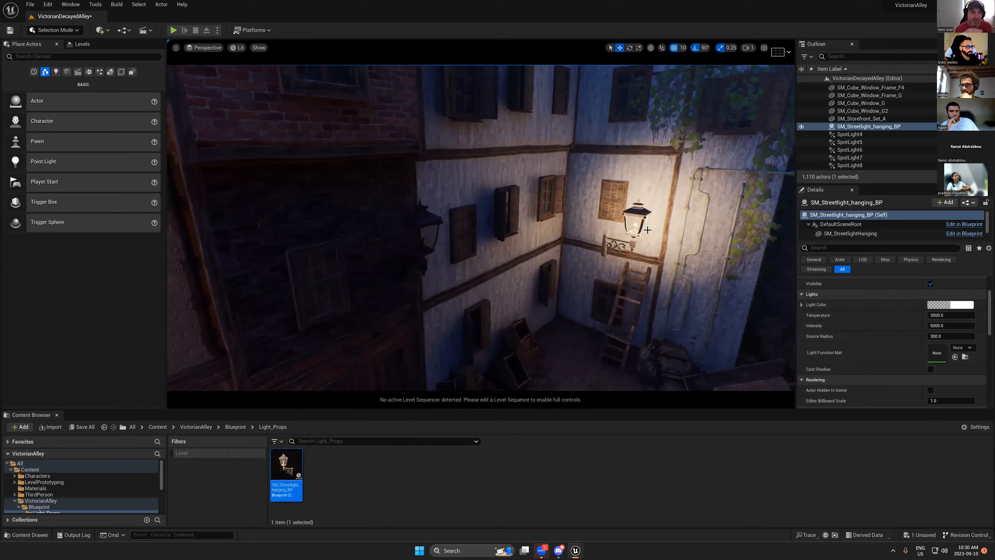
{"action": "key", "text": "g"}
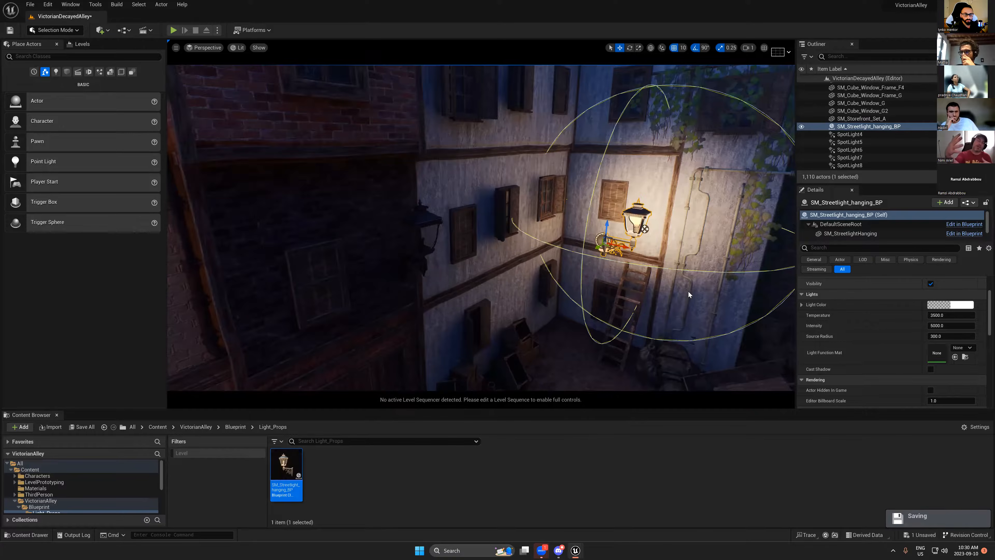
{"action": "key", "text": "g"}
{"action": "key", "text": "g"}
{"action": "key", "text": "f"}
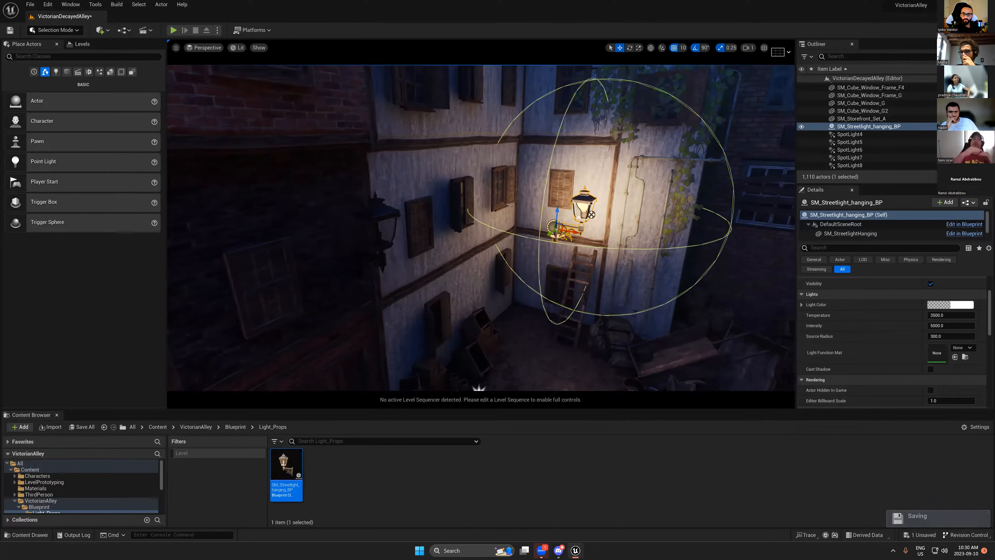
{"action": "key", "text": "g"}
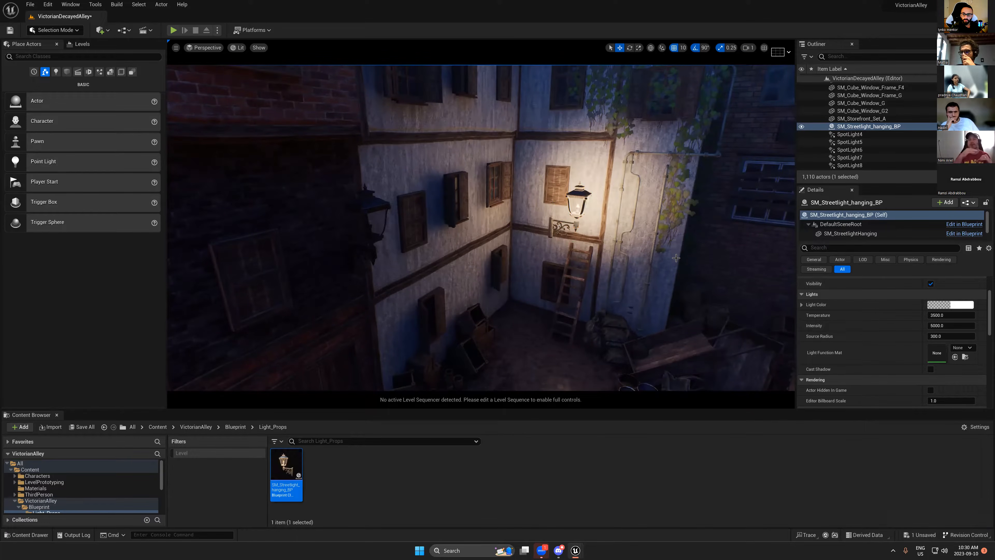
{"action": "key", "text": "g"}
{"action": "key", "text": "g"}
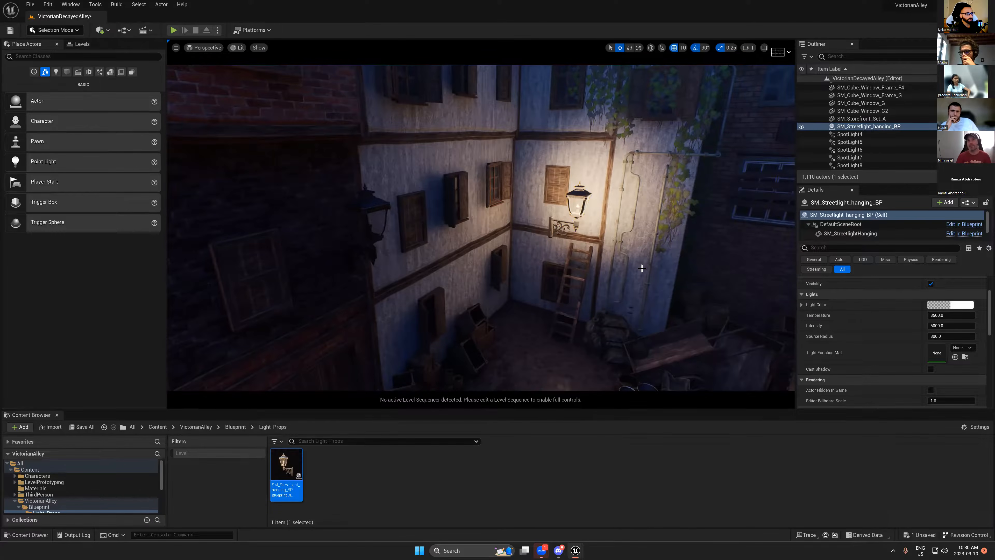
{"action": "key", "text": "g"}
{"action": "key", "text": "f"}
{"action": "key", "text": "g"}
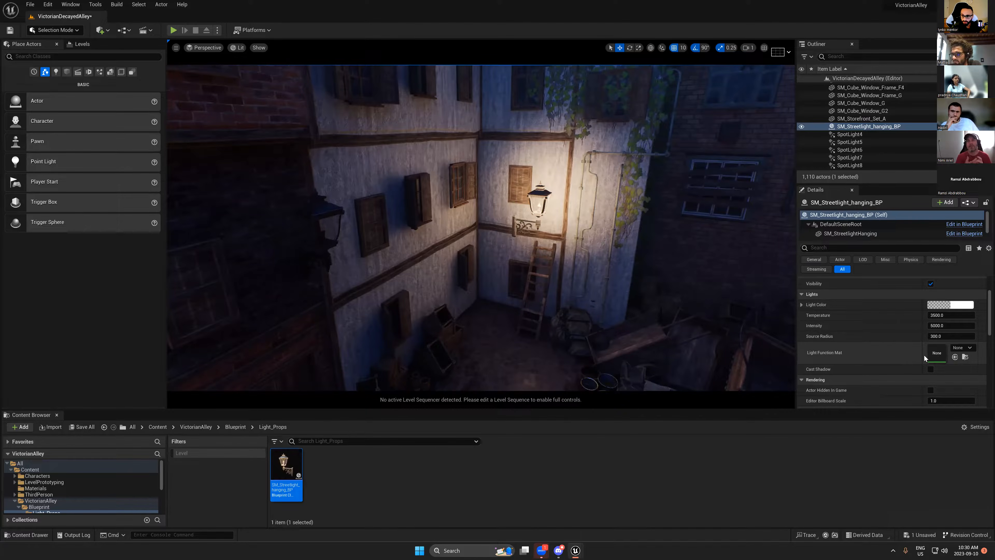
{"action": "left_click", "coordinate": [538, 194]}
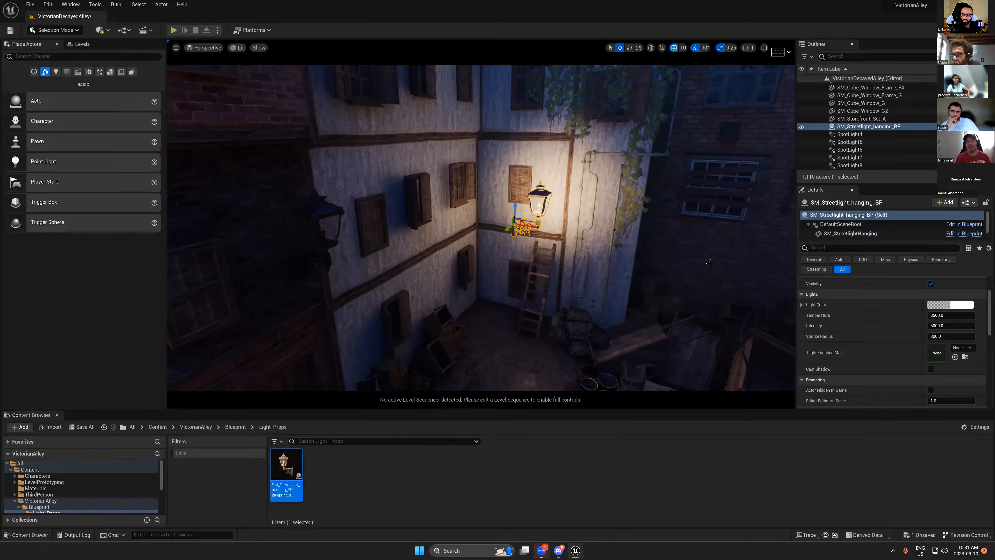
{"action": "left_click_drag", "start_coordinate": [481, 169], "coordinate": [525, 218]}
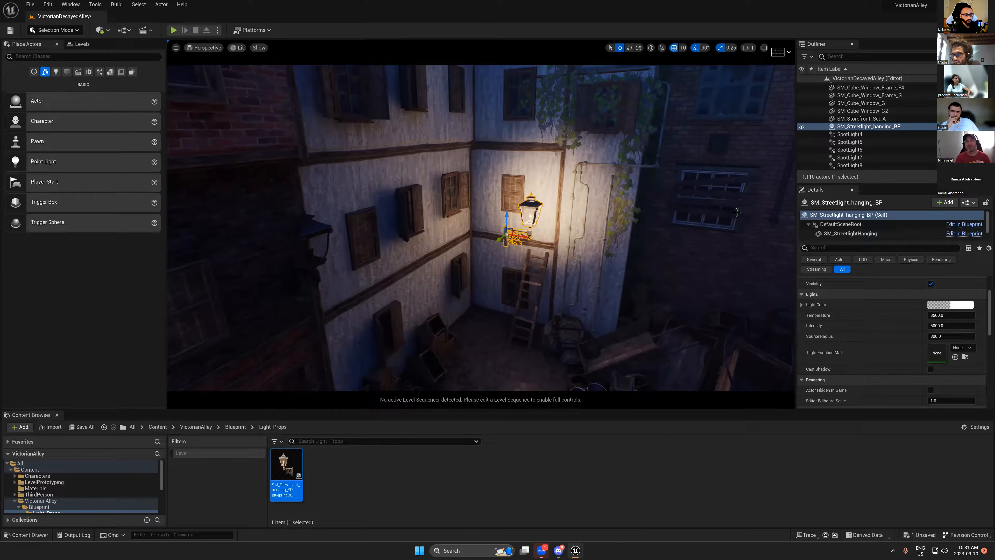
{"action": "left_click_drag", "start_coordinate": [626, 194], "coordinate": [407, 150], "text": "alt"}
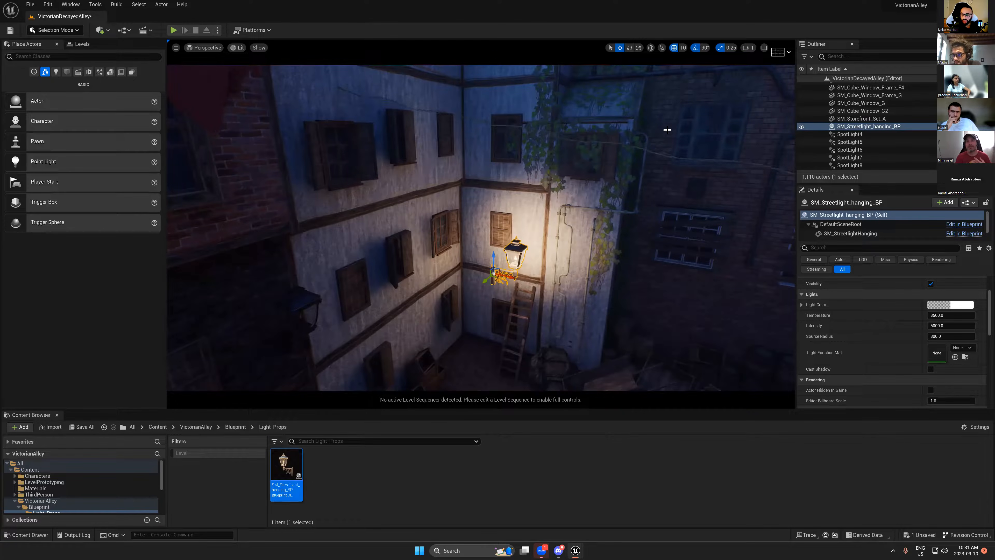
{"action": "left_click_drag", "start_coordinate": [669, 138], "coordinate": [628, 188], "text": "alt"}
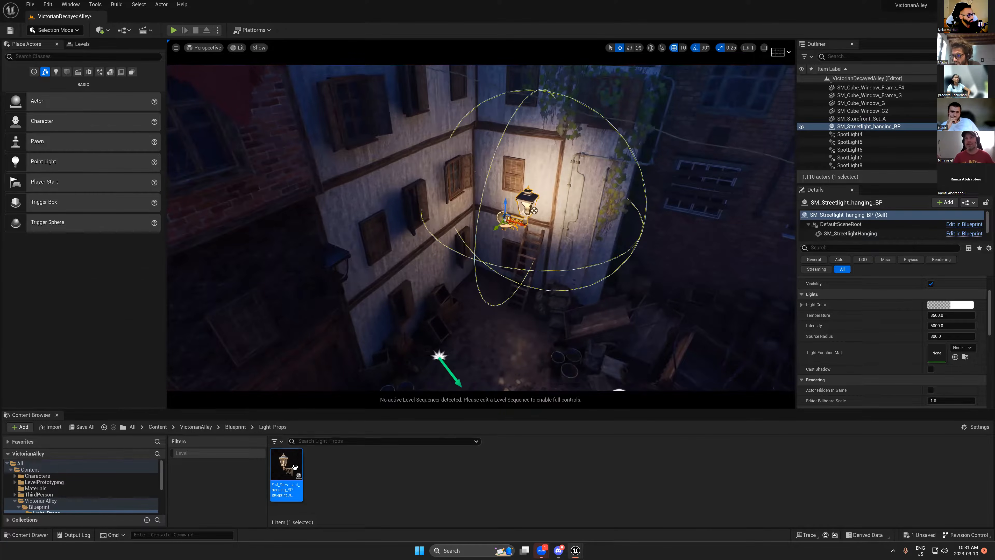
- Open the streetlight Blueprint beside the level view and examine the properties of the GI point light component
{"action": "double_click", "coordinate": [286, 470]}
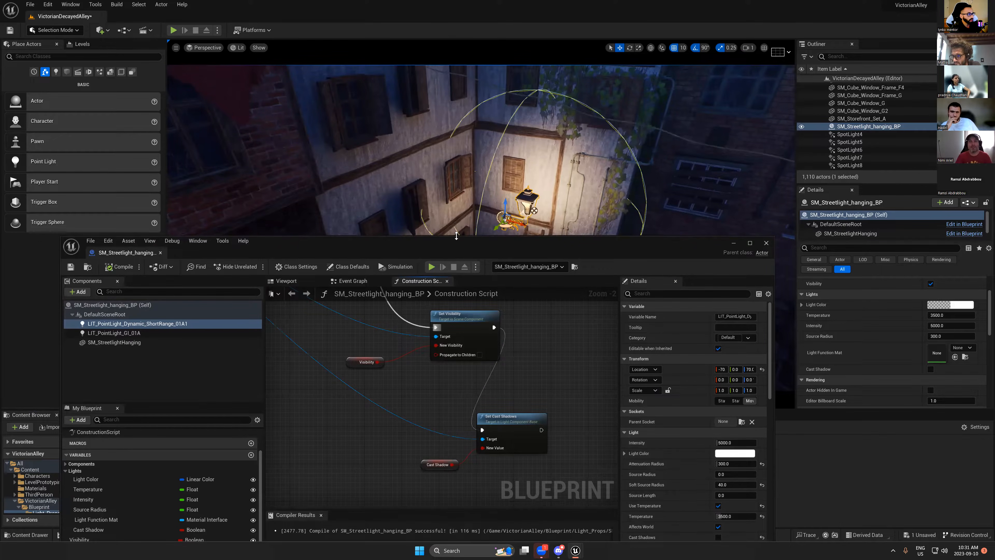
{"action": "left_click_drag", "start_coordinate": [482, 244], "coordinate": [469, 246]}
{"action": "left_click", "coordinate": [118, 334]}
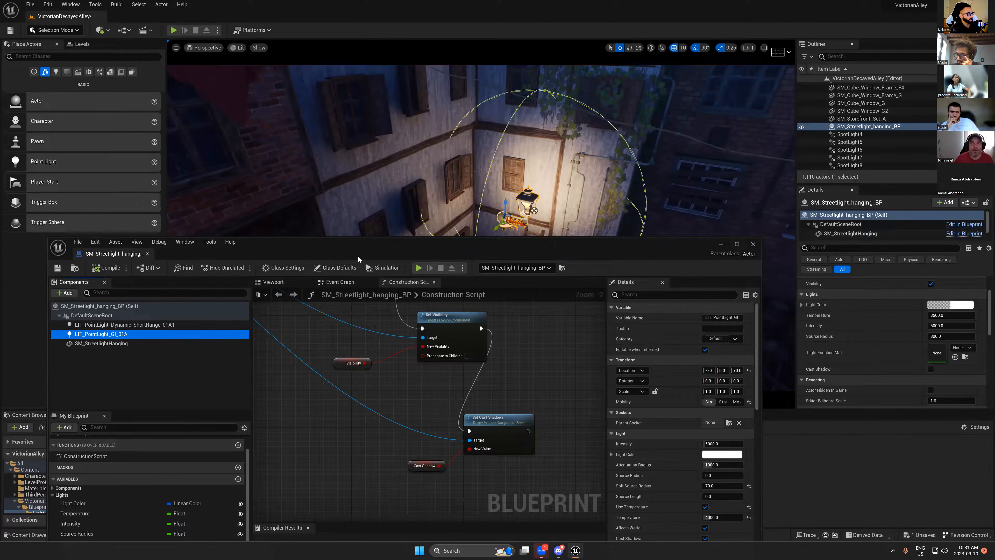
{"action": "left_click_drag", "start_coordinate": [368, 245], "coordinate": [412, 317]}
{"action": "right_click_drag", "start_coordinate": [527, 212], "coordinate": [530, 212]}
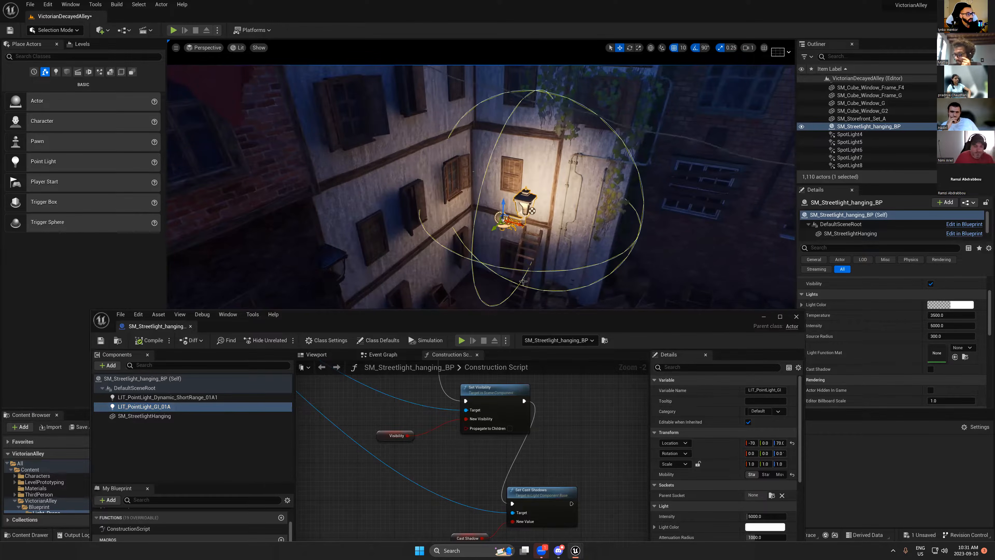
{"action": "left_click_drag", "start_coordinate": [518, 322], "coordinate": [489, 285]}
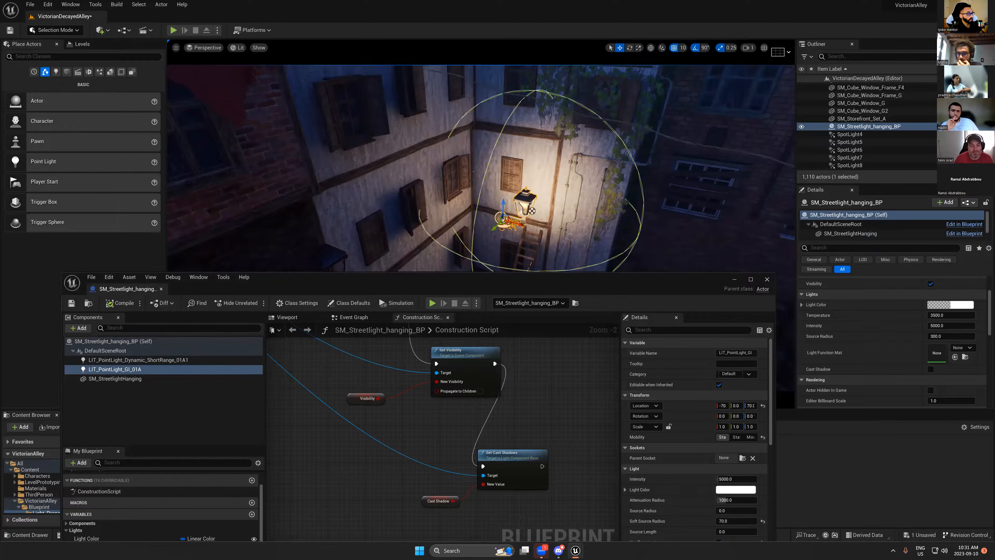
{"action": "right_click_drag", "start_coordinate": [350, 264], "coordinate": [352, 268]}
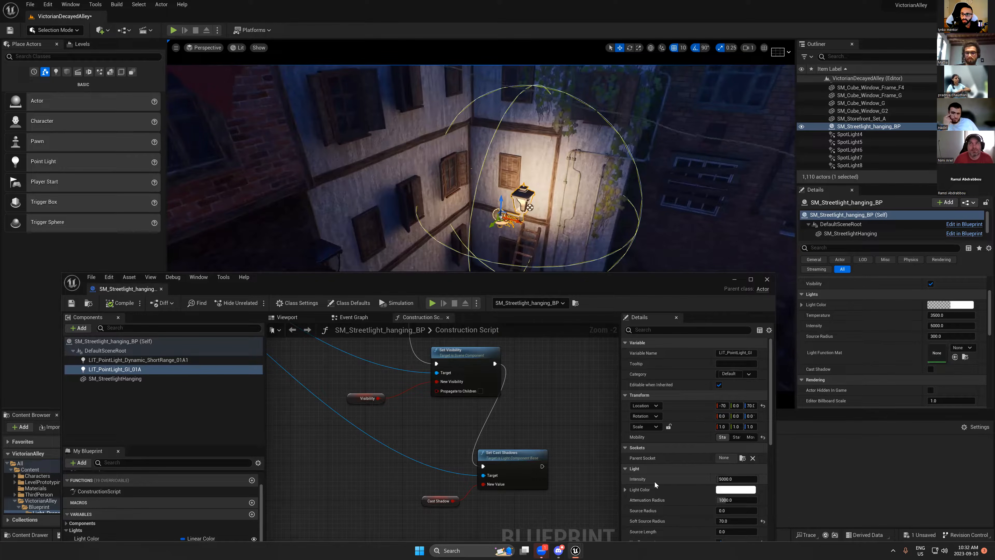
{"action": "left_click_drag", "start_coordinate": [675, 290], "coordinate": [712, 314]}
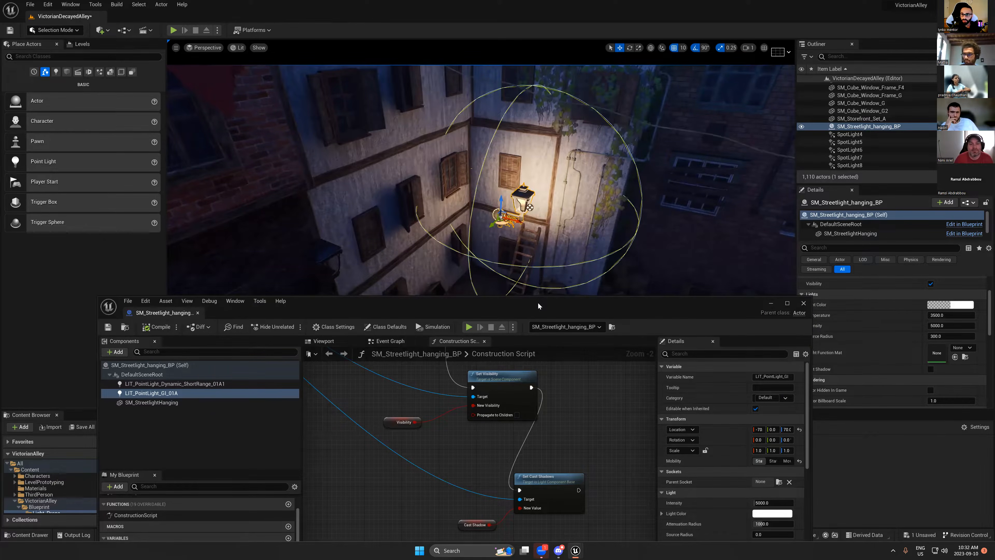
{"action": "left_click_drag", "start_coordinate": [538, 306], "coordinate": [405, 347]}
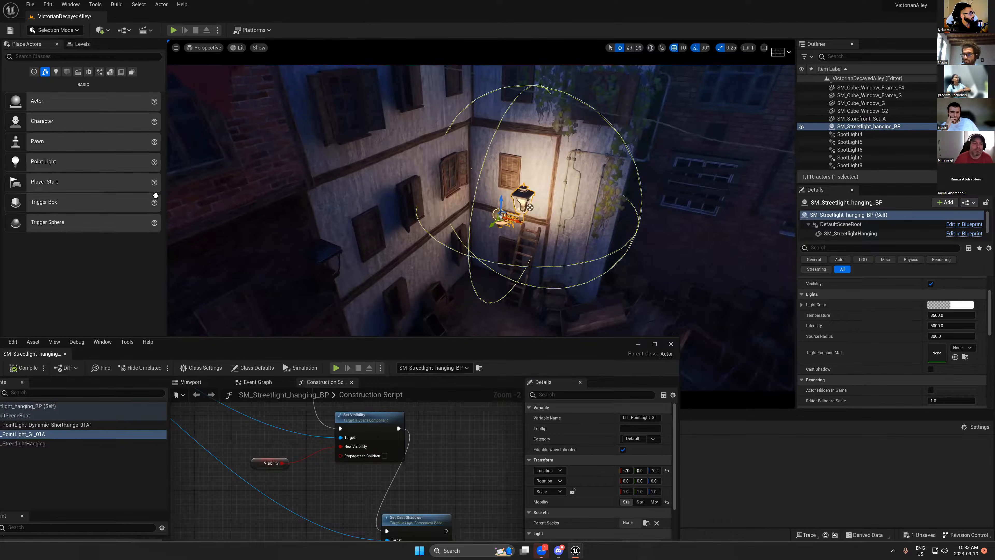
- Place a new Point Light at the foot of the ladder and move it across the alley toward the pile of planks
{"action": "left_click_drag", "start_coordinate": [23, 160], "coordinate": [511, 313]}
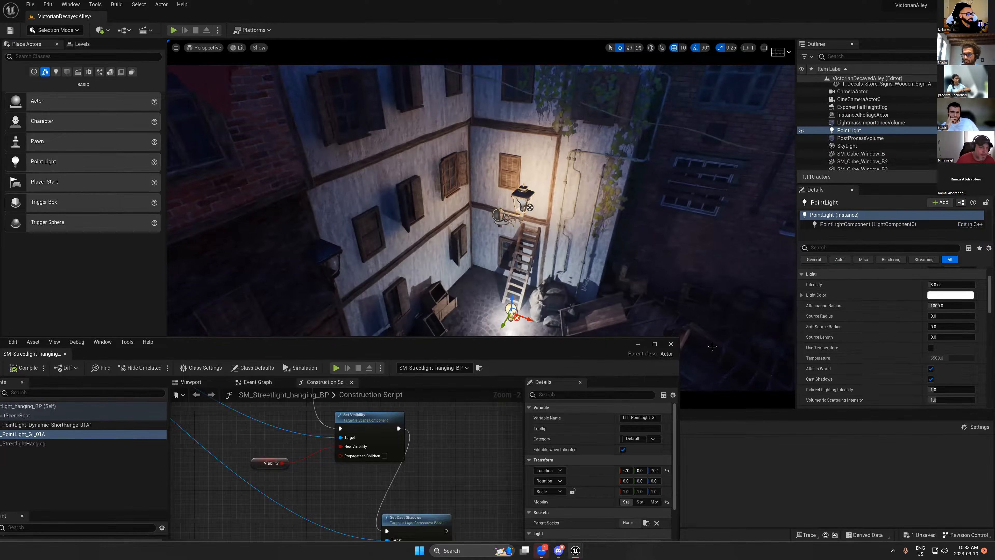
{"action": "key", "text": "f"}
{"action": "left_click_drag", "start_coordinate": [461, 205], "coordinate": [594, 177]}
- Set the new Point Light's volumetric scattering intensity to 0 and indirect lighting intensity to 50, and view the effect around the cart
{"action": "scroll", "coordinate": [948, 363], "scroll_direction": "down", "scroll_amount": 3}
{"action": "left_click_drag", "start_coordinate": [931, 339], "coordinate": [921, 333]}
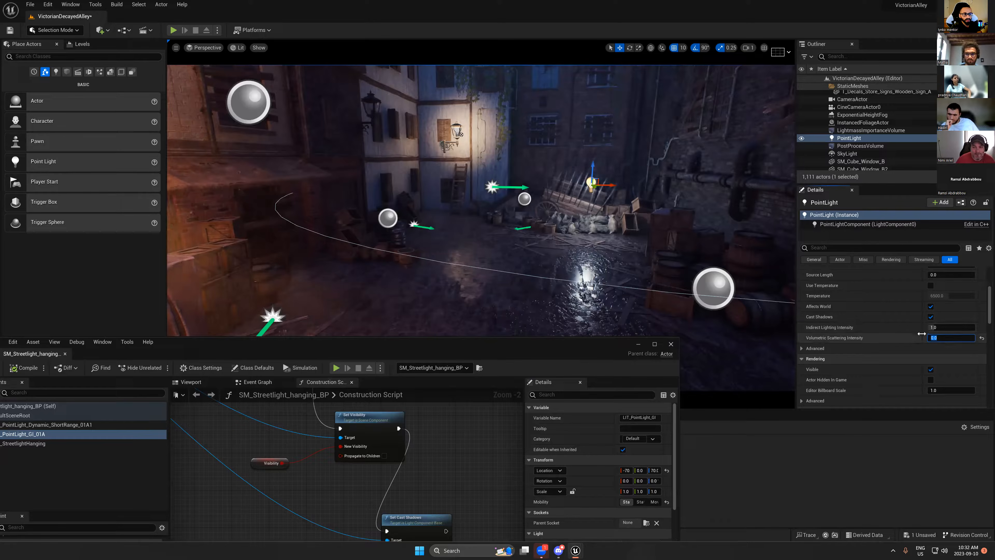
{"action": "left_click", "coordinate": [944, 329]}
{"action": "type", "text": "50"}
{"action": "key", "text": "Return"}
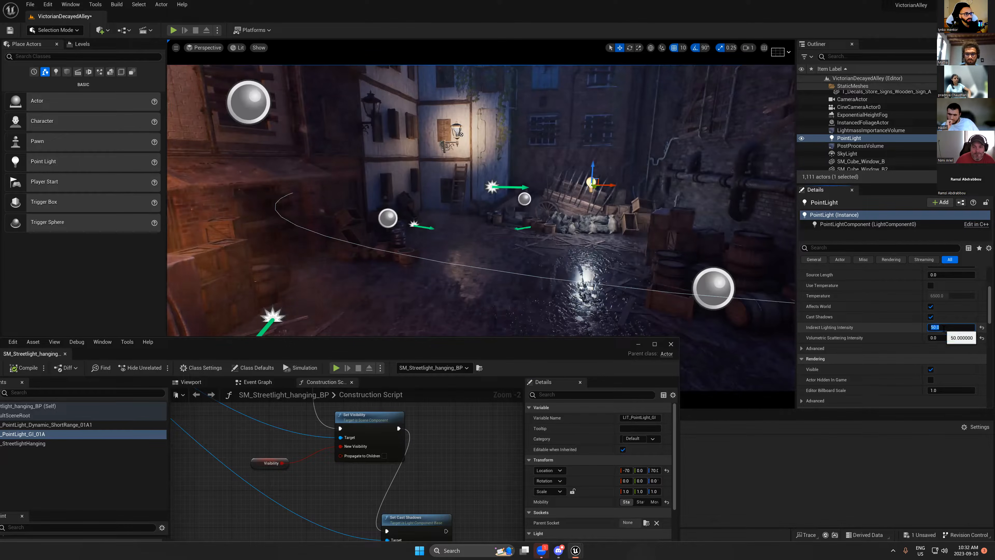
{"action": "right_click_drag", "start_coordinate": [620, 215], "coordinate": [650, 186]}
{"action": "scroll", "coordinate": [574, 230], "scroll_direction": "up", "scroll_amount": 3}
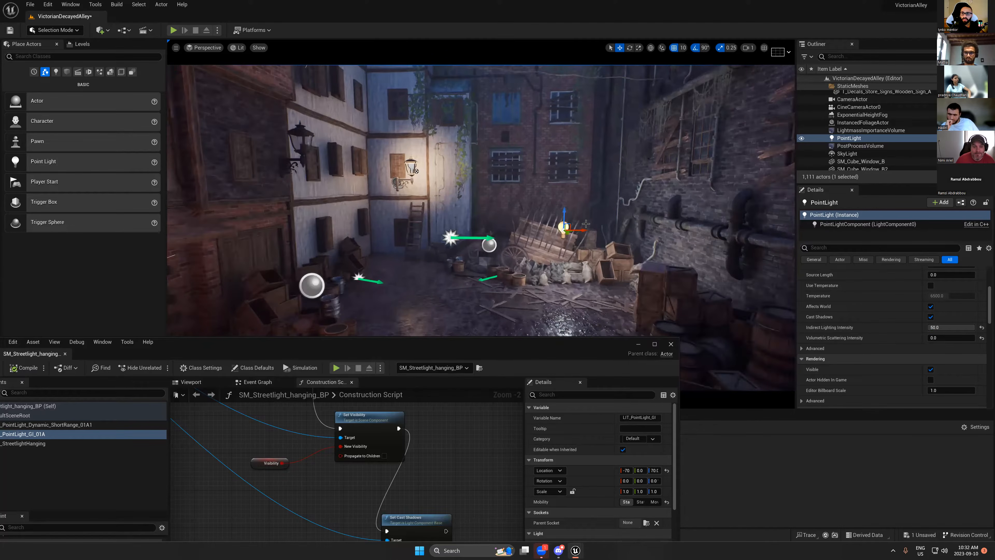
{"action": "right_click_drag", "start_coordinate": [596, 215], "coordinate": [597, 237]}
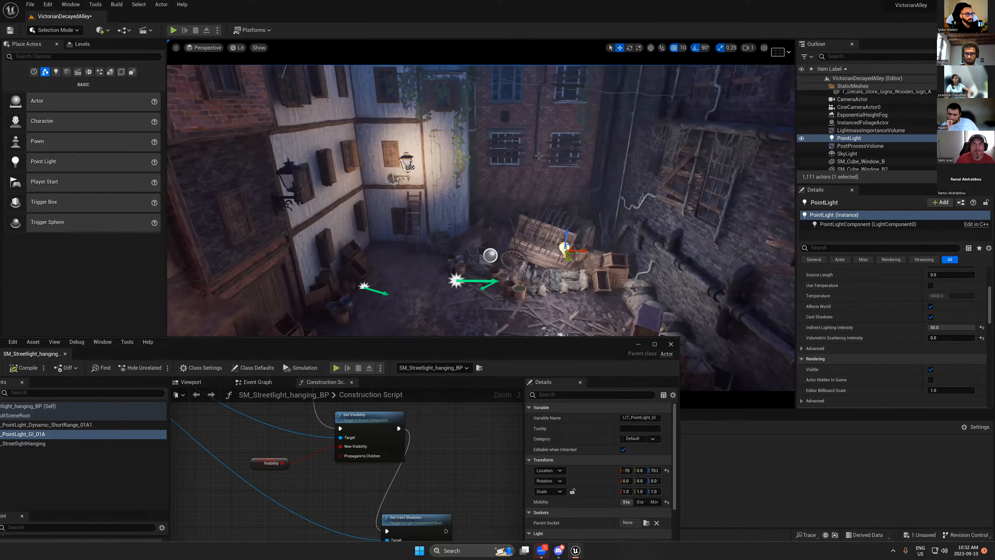
{"action": "right_click_drag", "start_coordinate": [665, 313], "coordinate": [753, 353]}
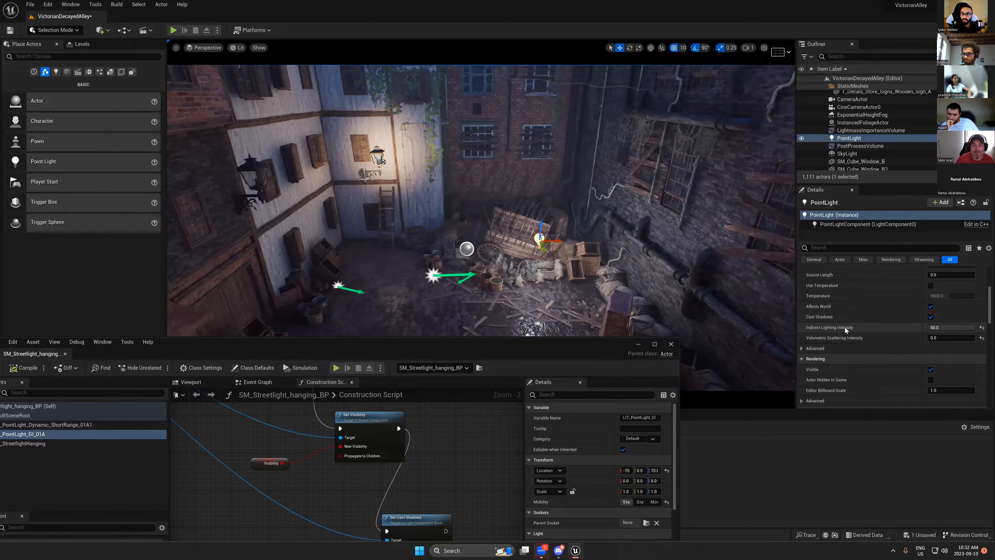
- Compare the Point Light's indirect lighting intensity at 1 and 50, and settle on 10
{"action": "left_click", "coordinate": [942, 327]}
{"action": "type", "text": "1"}
{"action": "key", "text": "Return"}
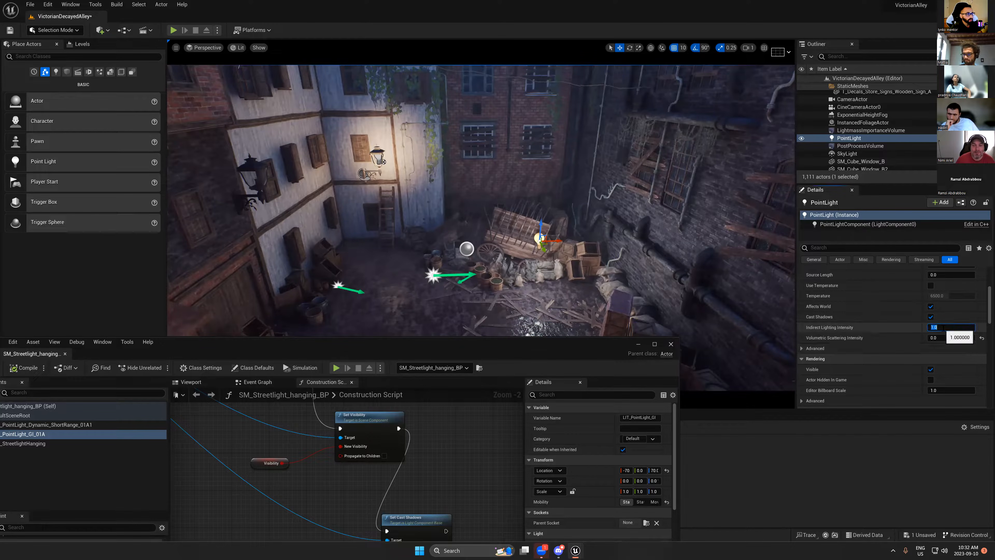
{"action": "type", "text": "50"}
{"action": "key", "text": "Return"}
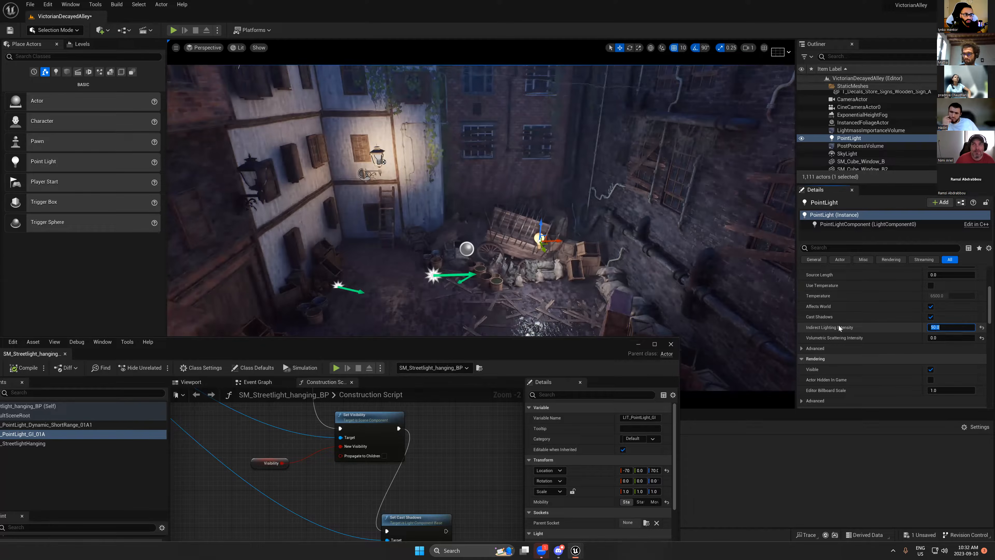
{"action": "type", "text": "10"}
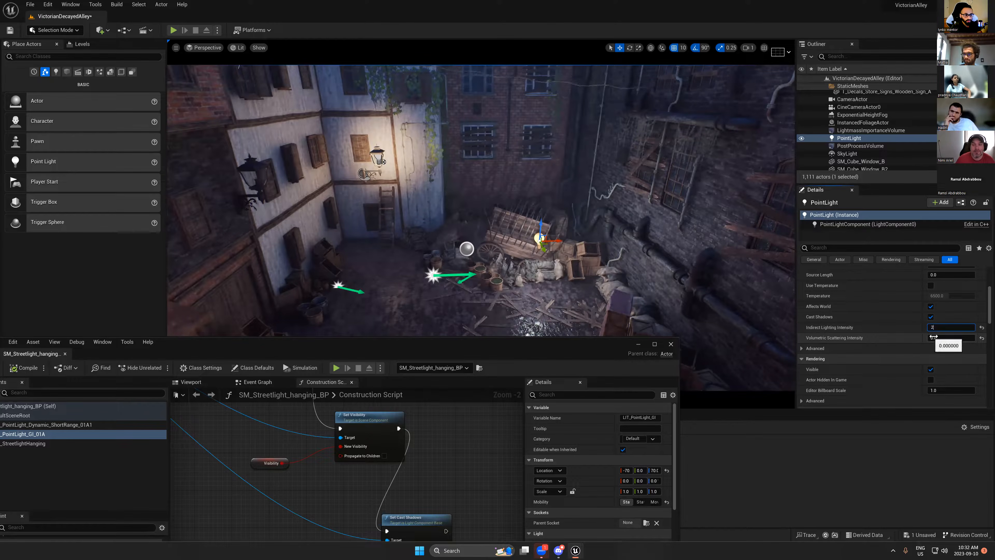
{"action": "key", "text": "Return"}
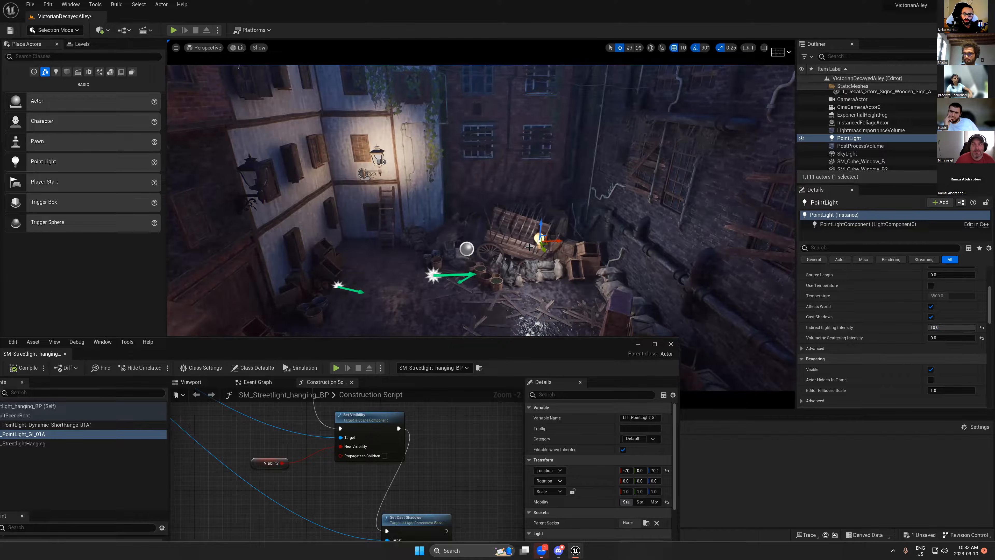
- Move the test Point Light toward the crates beside the cart and delete it from the level
{"action": "left_click_drag", "start_coordinate": [568, 264], "coordinate": [569, 290], "text": "alt"}
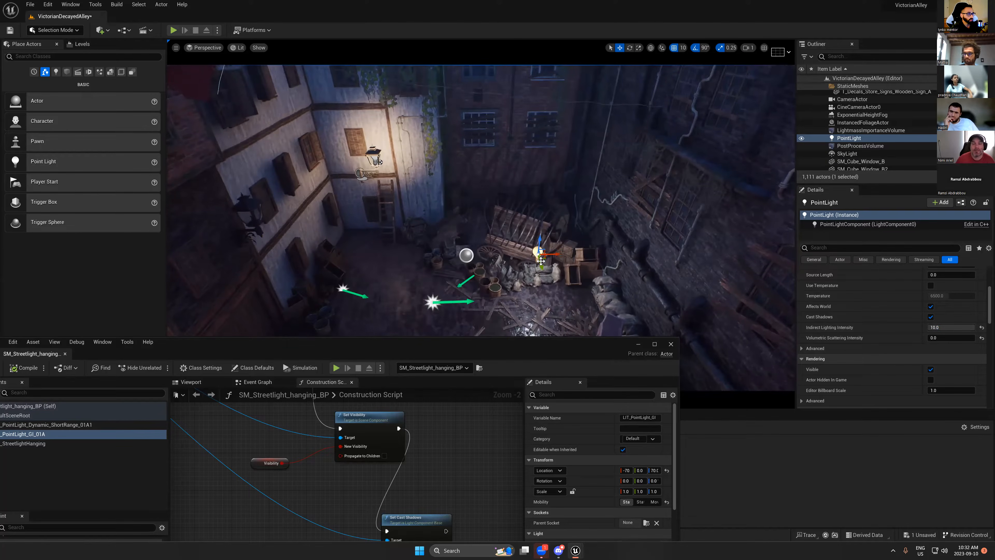
{"action": "left_click_drag", "start_coordinate": [545, 258], "coordinate": [564, 274]}
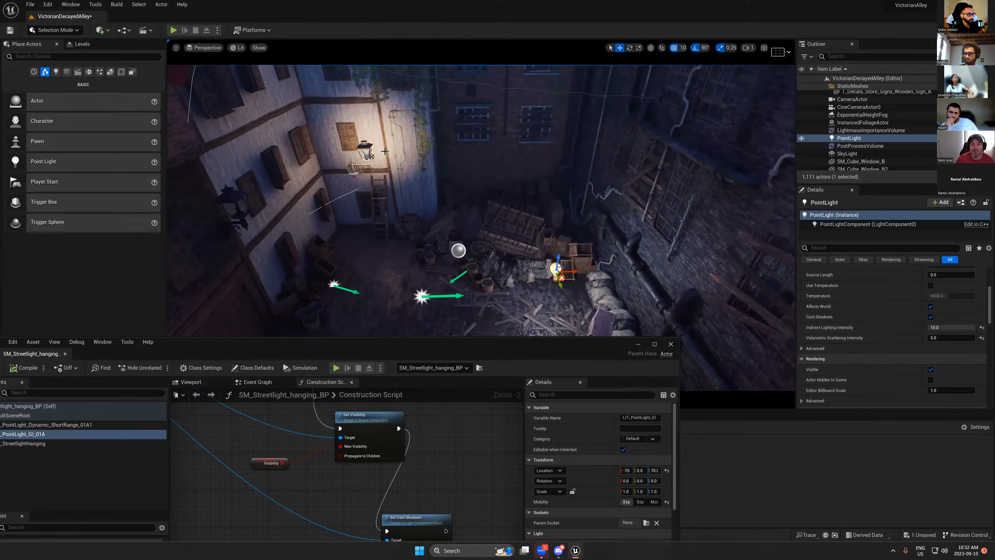
{"action": "key", "text": "Delete"}
- Reposition the streetlight Blueprint window over the level view so its components, variables, graph and component details all fit on screen
{"action": "left_click_drag", "start_coordinate": [471, 340], "coordinate": [722, 251]}
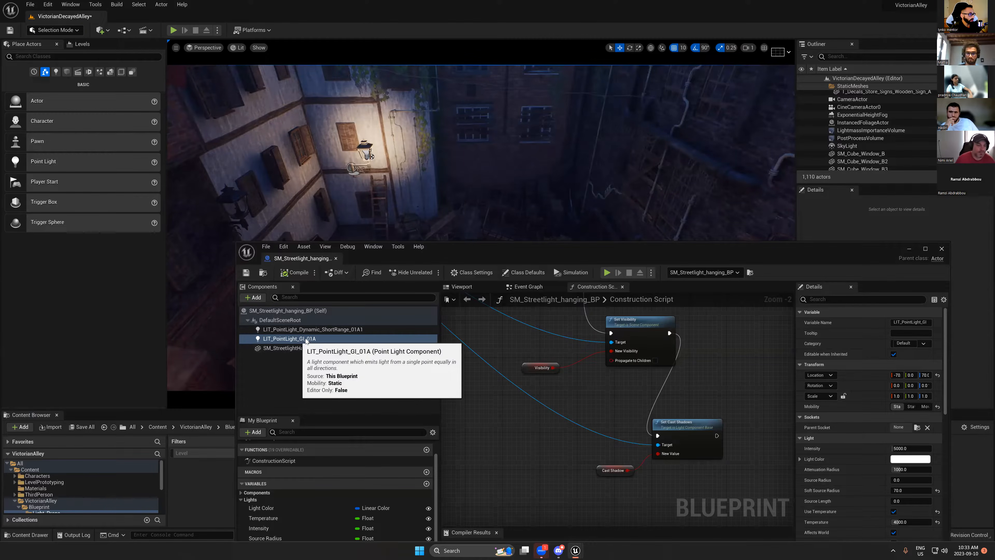
{"action": "left_click_drag", "start_coordinate": [656, 244], "coordinate": [520, 135]}
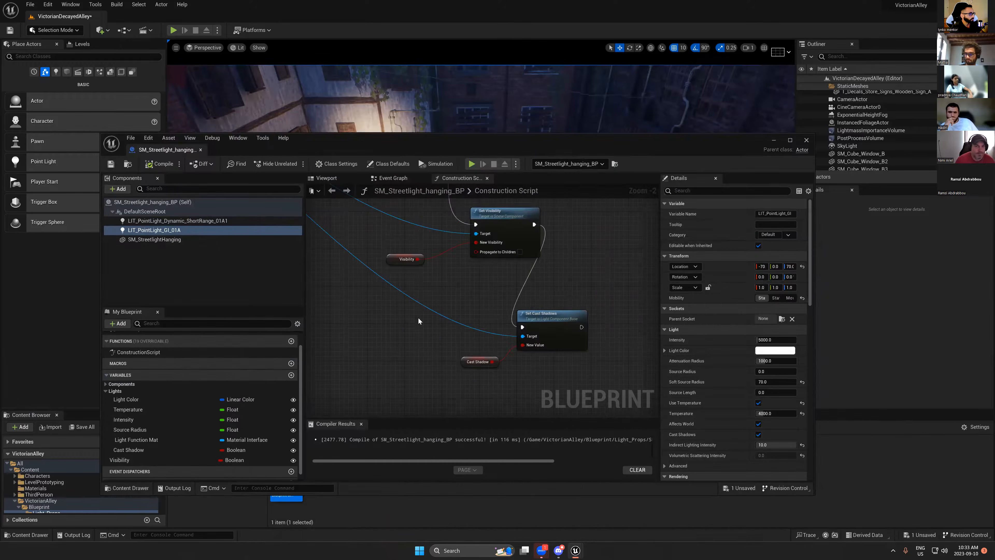
{"action": "scroll", "coordinate": [420, 299], "scroll_direction": "down", "scroll_amount": 6}
{"action": "scroll", "coordinate": [420, 299], "scroll_direction": "up", "scroll_amount": 4}
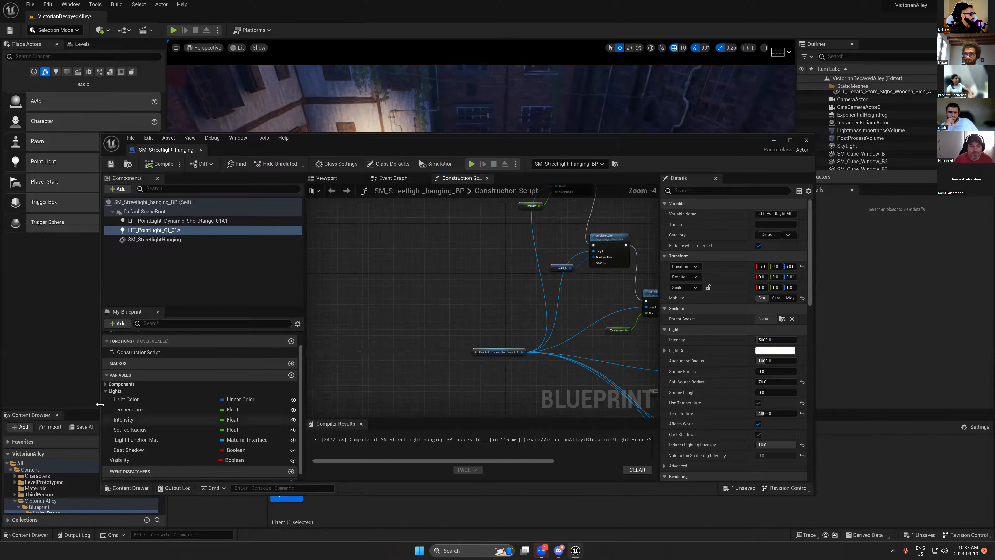
- Rename the Lights variable category of the streetlight Blueprint to Dynamic Light
{"action": "left_click", "coordinate": [116, 391]}
{"action": "left_click", "coordinate": [122, 391]}
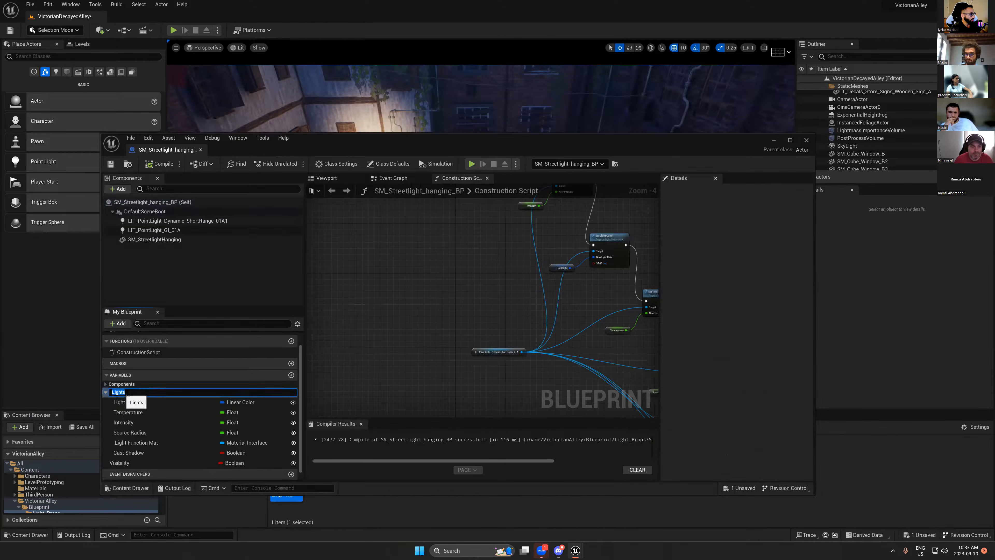
{"action": "key", "text": "ctrl+a"}
{"action": "key", "text": "BackSpace"}
{"action": "type", "text": "Dynal,"}
{"action": "key", "text": "ctrl+a"}
{"action": "key", "text": "BackSpace"}
{"action": "type", "text": "Dyna"}
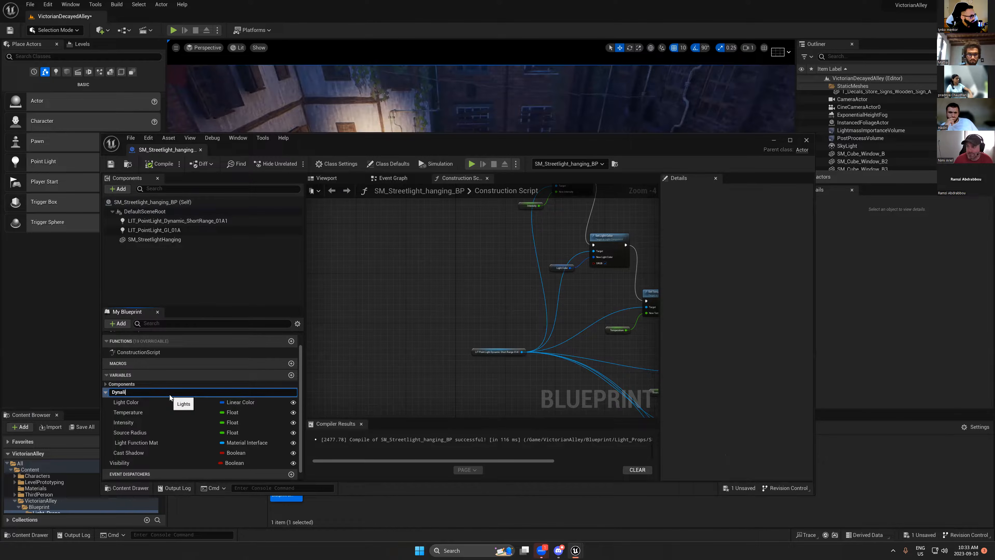
{"action": "type", "text": "liA"}
{"action": "key", "text": "ctrl+a"}
{"action": "key", "text": "BackSpace"}
{"action": "type", "text": "Dynamic"}
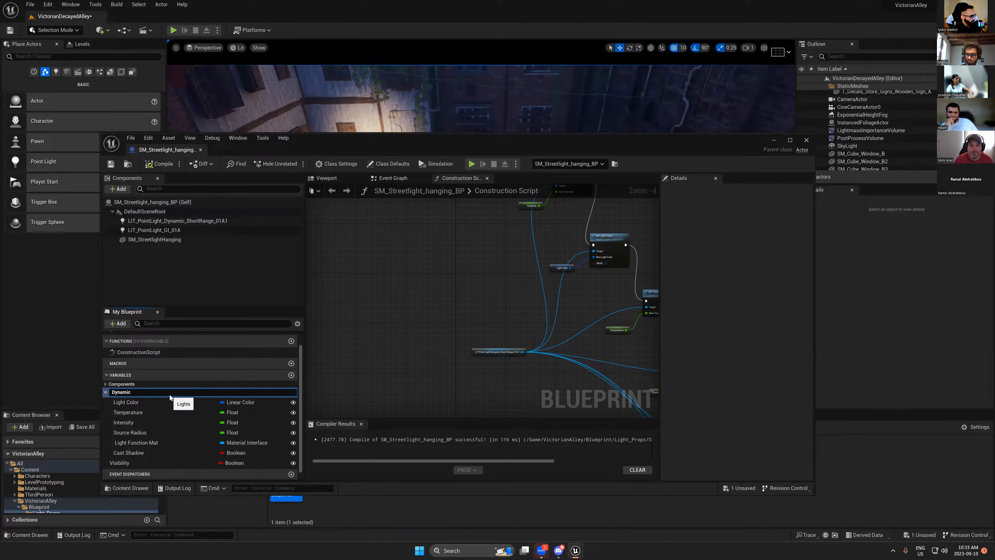
{"action": "type", "text": "_Lights"}
{"action": "key", "text": "Return"}
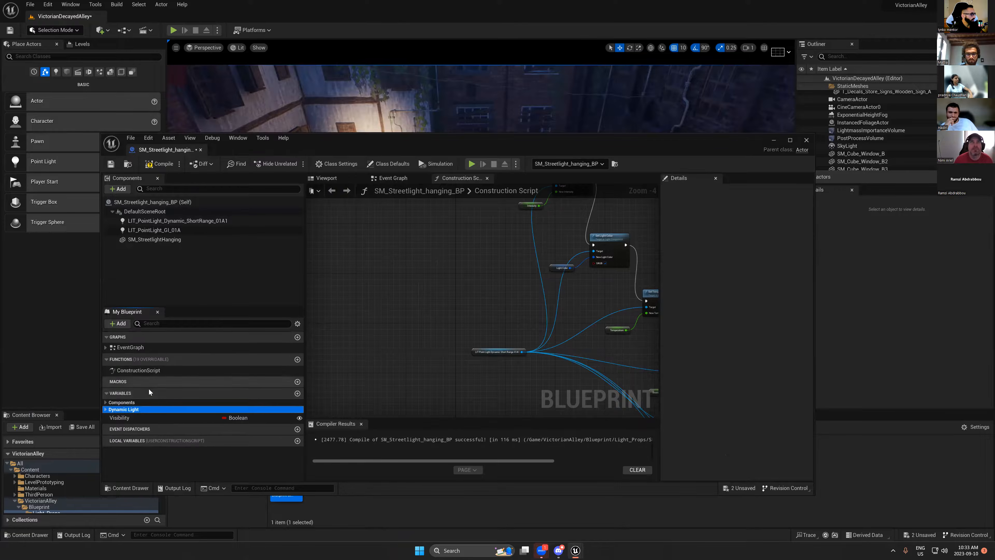
- Add a reference to the LIT_PointLight_GI_01A component in the Construction Script, below the Cast Shadow variable node
{"action": "left_click", "coordinate": [204, 230]}
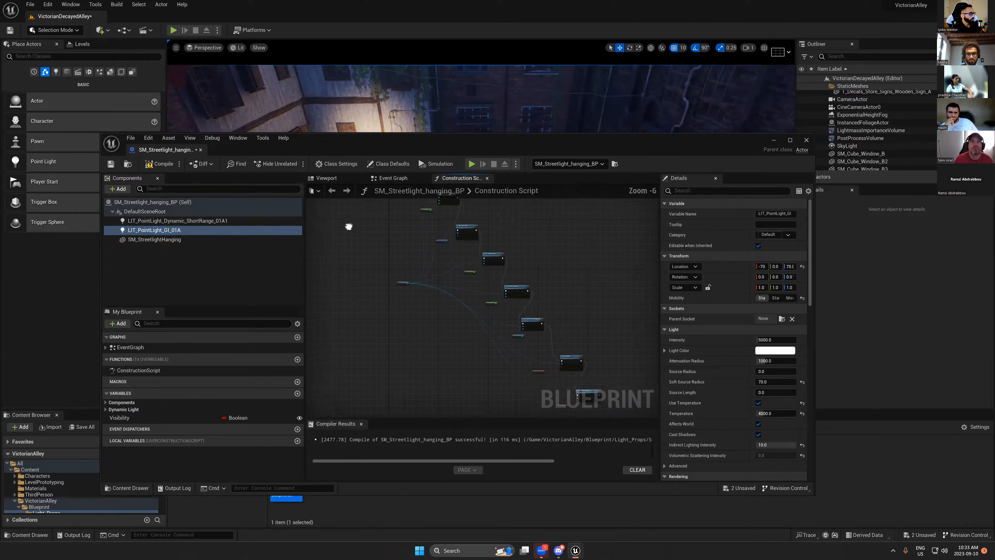
{"action": "left_click_drag", "start_coordinate": [220, 230], "coordinate": [567, 387]}
{"action": "key", "text": "f"}
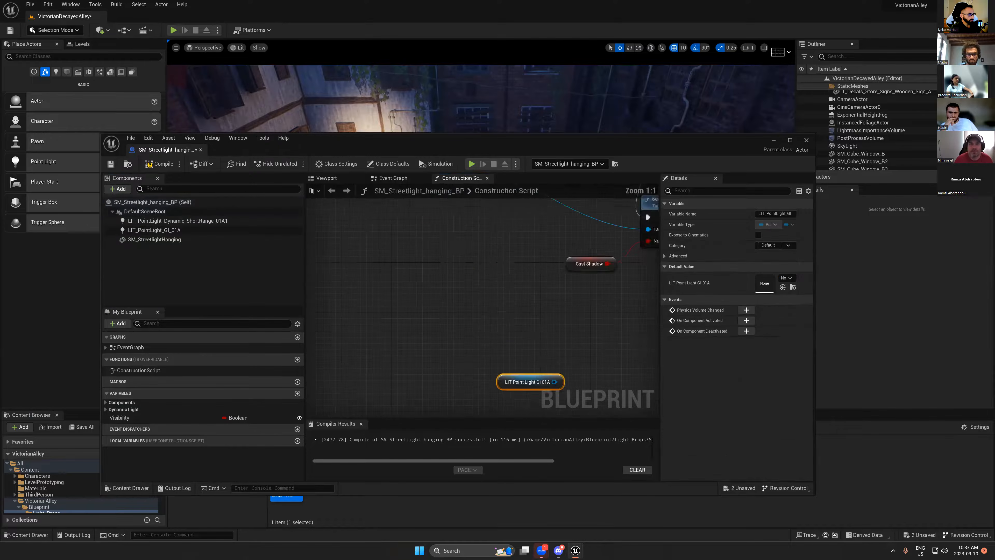
{"action": "scroll", "coordinate": [488, 299], "scroll_direction": "down", "scroll_amount": 4}
{"action": "scroll", "coordinate": [490, 296], "scroll_direction": "up", "scroll_amount": 3}
{"action": "right_click_drag", "start_coordinate": [490, 297], "coordinate": [442, 274]}
- Add a Set Light Color node targeting the GI point light and connect its execution after the Set Cast Shadows node
{"action": "left_click_drag", "start_coordinate": [446, 286], "coordinate": [554, 304]}
{"action": "type", "text": "set co"}
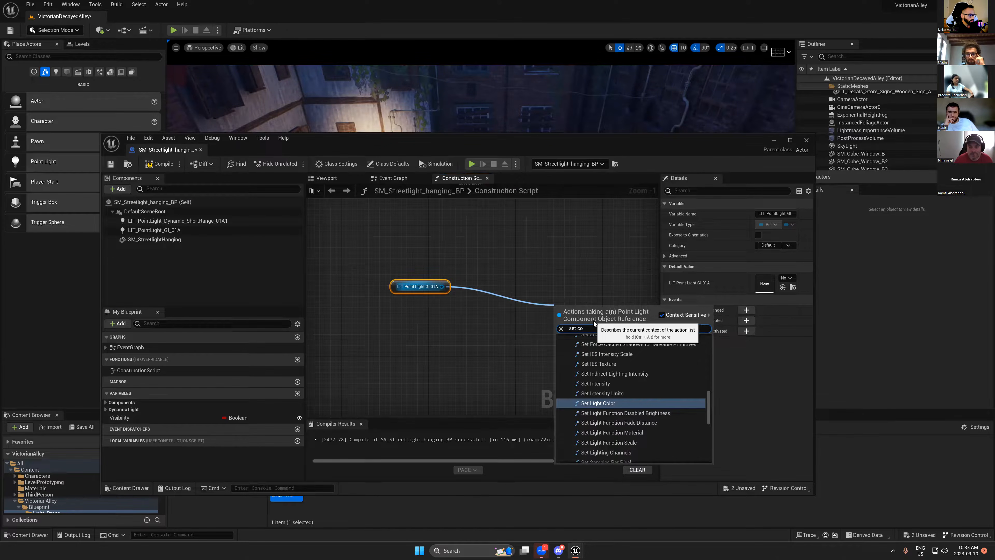
{"action": "key", "text": "Return"}
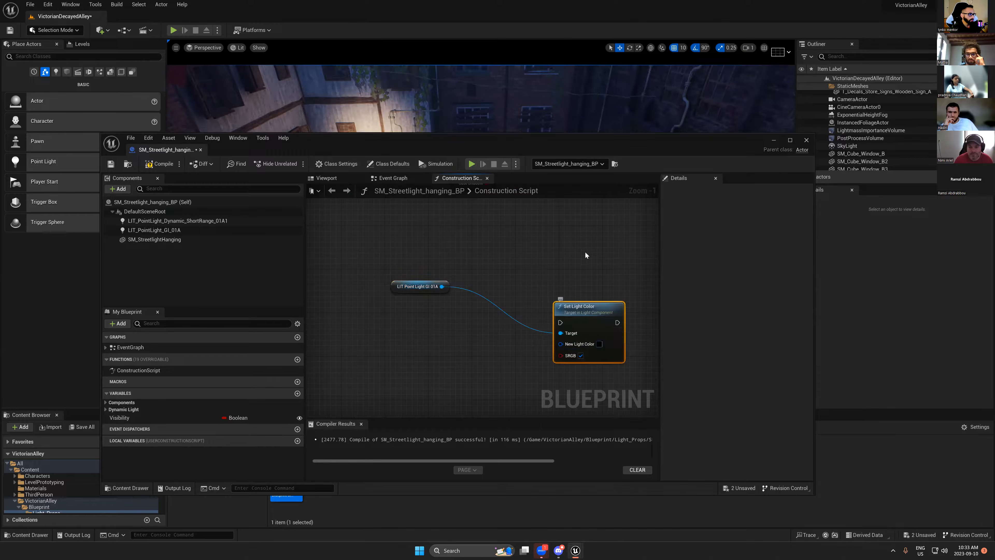
{"action": "scroll", "coordinate": [562, 276], "scroll_direction": "down", "scroll_amount": 3}
{"action": "left_click_drag", "start_coordinate": [552, 327], "coordinate": [569, 224]}
{"action": "right_click_drag", "start_coordinate": [537, 297], "coordinate": [532, 285]}
{"action": "scroll", "coordinate": [548, 372], "scroll_direction": "up", "scroll_amount": 3}
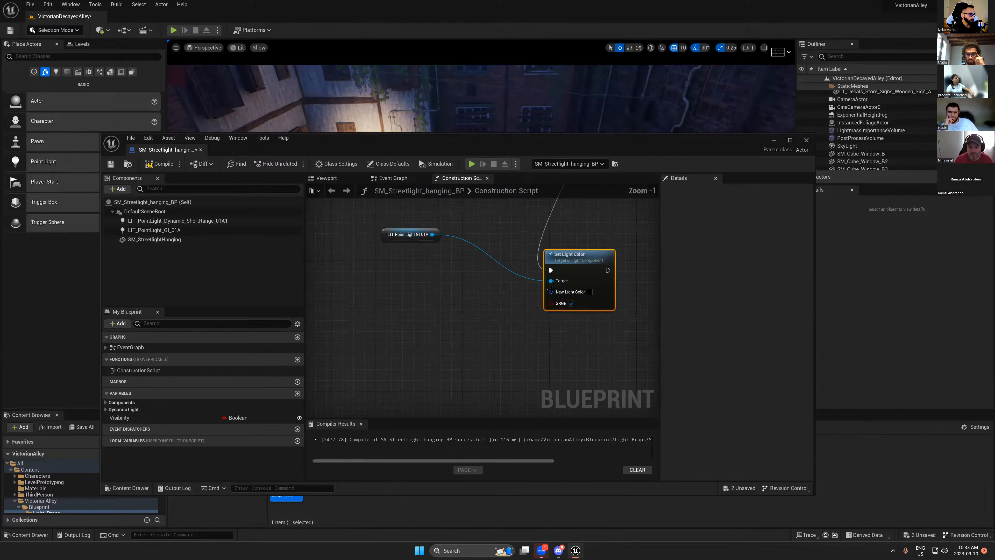
- Promote the New Light Color input of the GI light's Set Light Color node to a variable named Light_Color
{"action": "left_click_drag", "start_coordinate": [551, 291], "coordinate": [485, 310]}
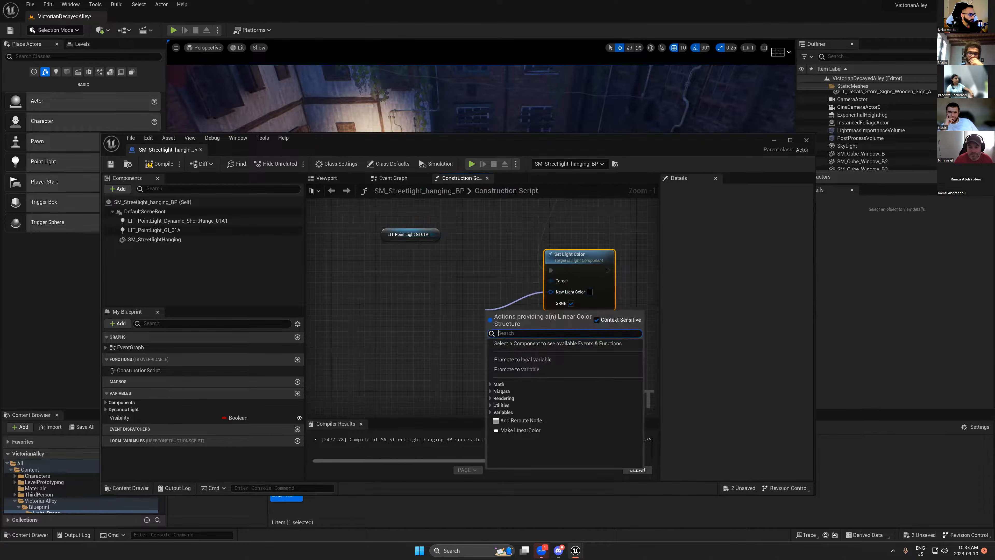
{"action": "left_click", "coordinate": [513, 370]}
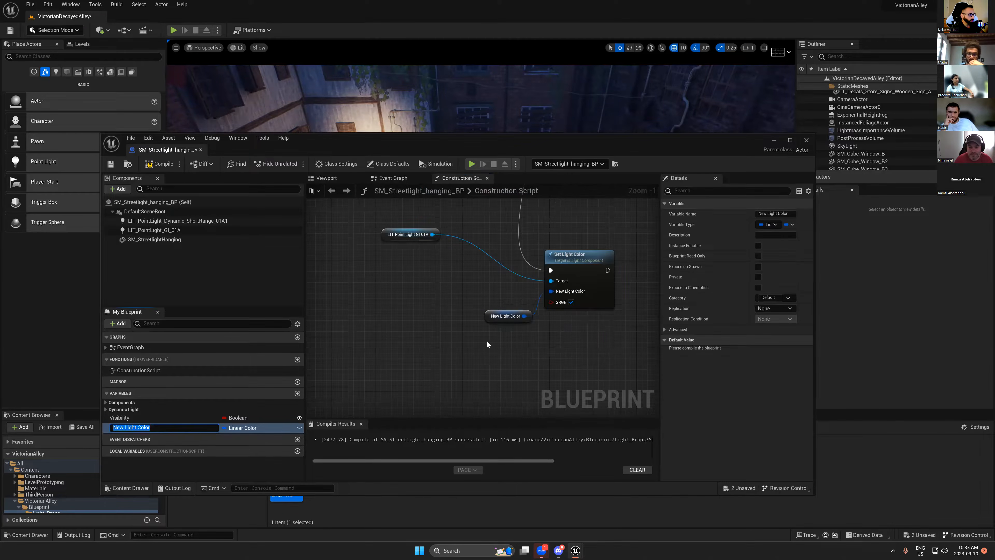
{"action": "double_click", "coordinate": [130, 428]}
{"action": "double_click", "coordinate": [119, 429]}
{"action": "key", "text": "BackSpace"}
{"action": "key", "text": "Right"}
{"action": "key", "text": "BackSpace"}
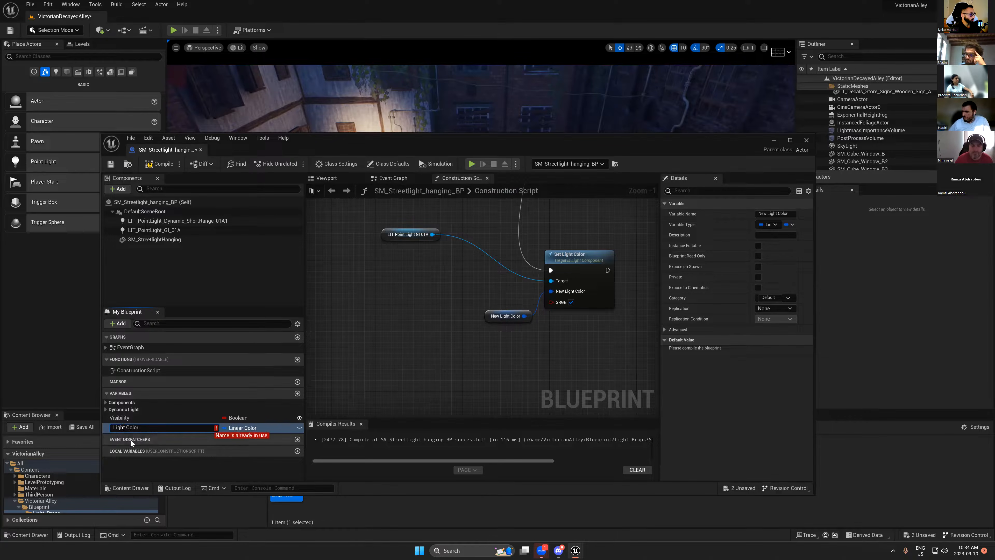
{"action": "key", "text": "BackSpace"}
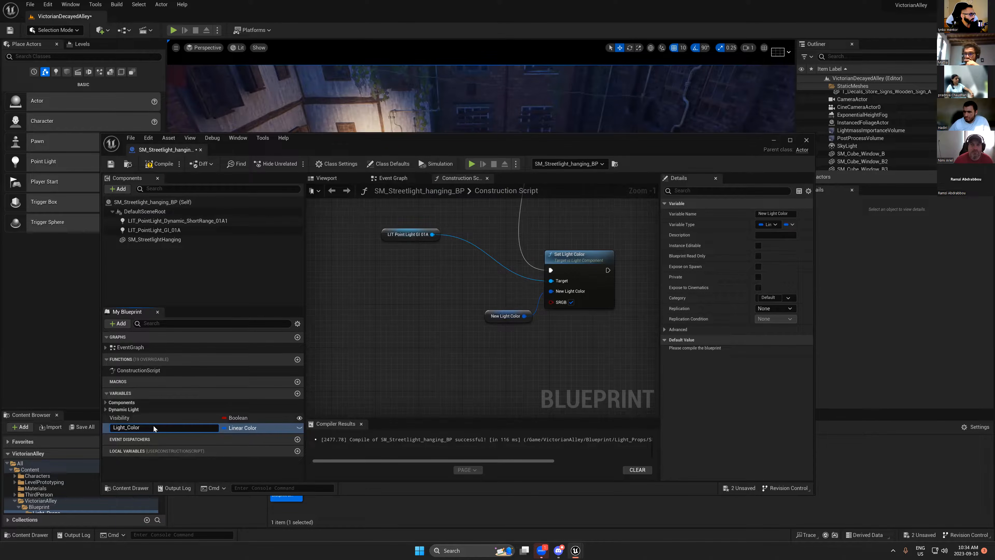
{"action": "left_click", "coordinate": [146, 419]}
{"action": "left_click", "coordinate": [140, 430]}
{"action": "left_click", "coordinate": [135, 419]}
{"action": "left_click", "coordinate": [134, 431]}
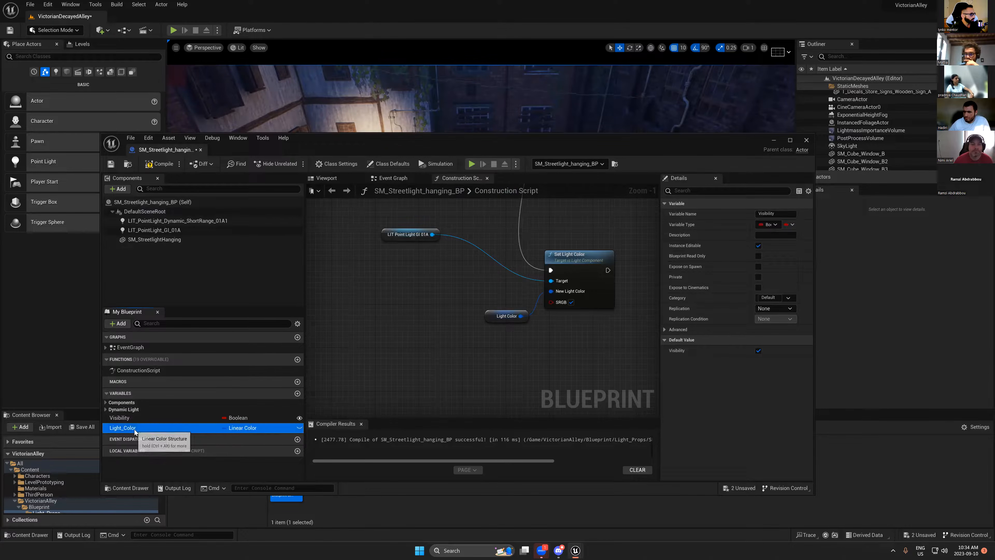
- Rename the Light_Color variable to LightColor and make it instance editable
{"action": "left_click", "coordinate": [129, 428]}
{"action": "left_click", "coordinate": [128, 427]}
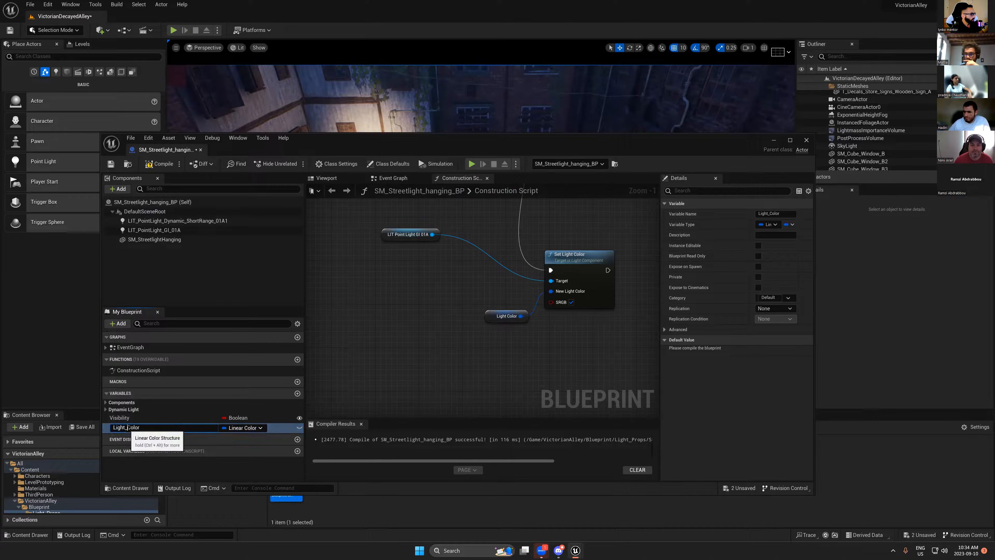
{"action": "key", "text": "BackSpace"}
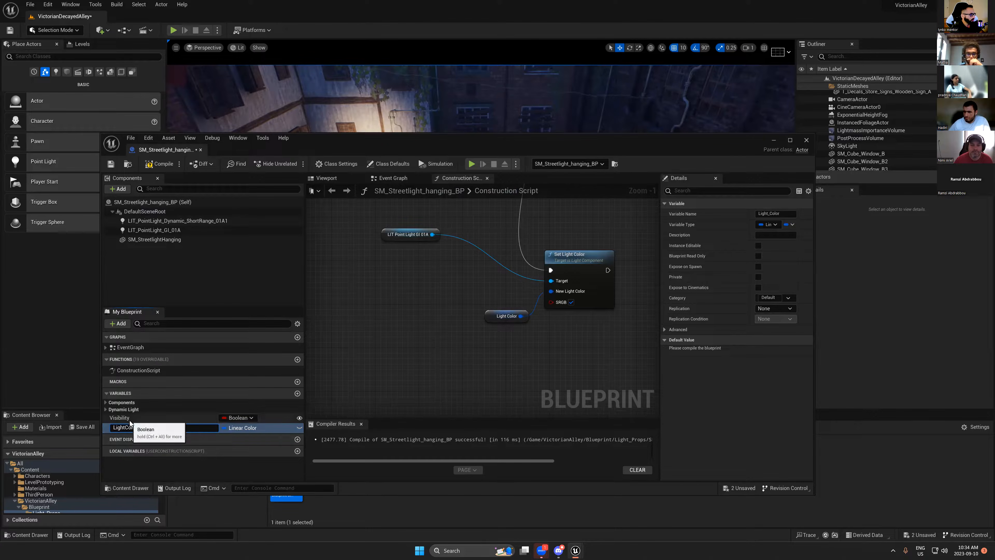
{"action": "key", "text": "Return"}
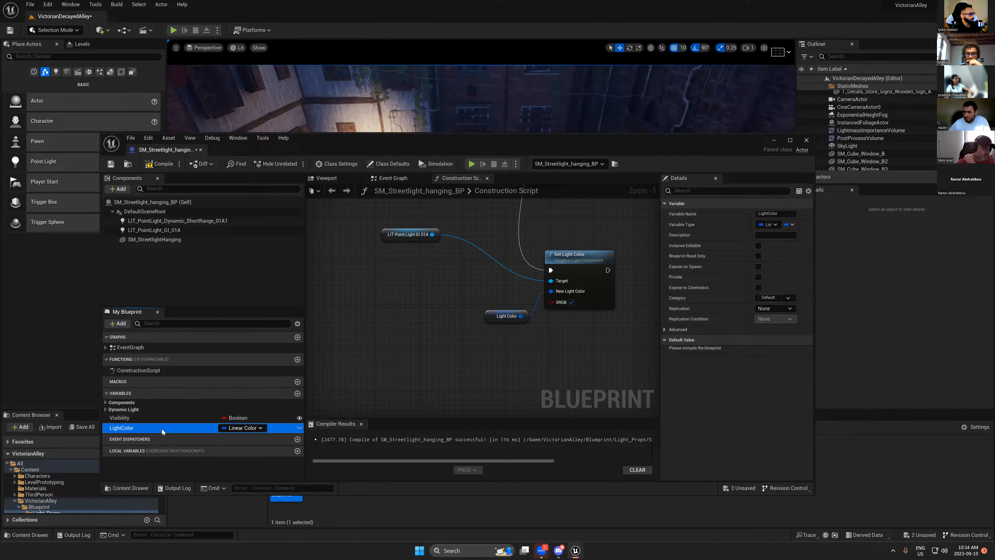
{"action": "left_click", "coordinate": [299, 427]}
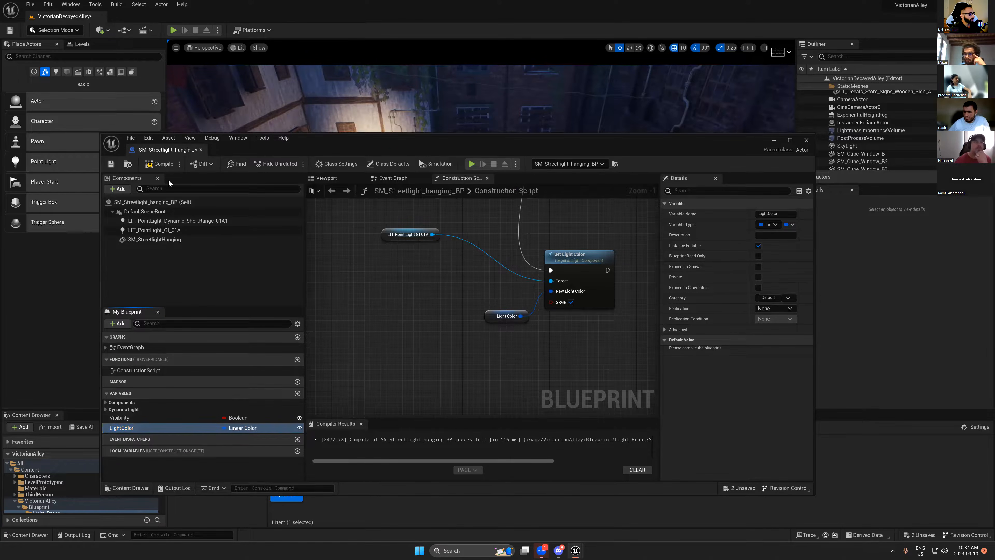
- Compile the Blueprint, set the default value of LightColor to white, and save the Blueprint
{"action": "left_click", "coordinate": [159, 163]}
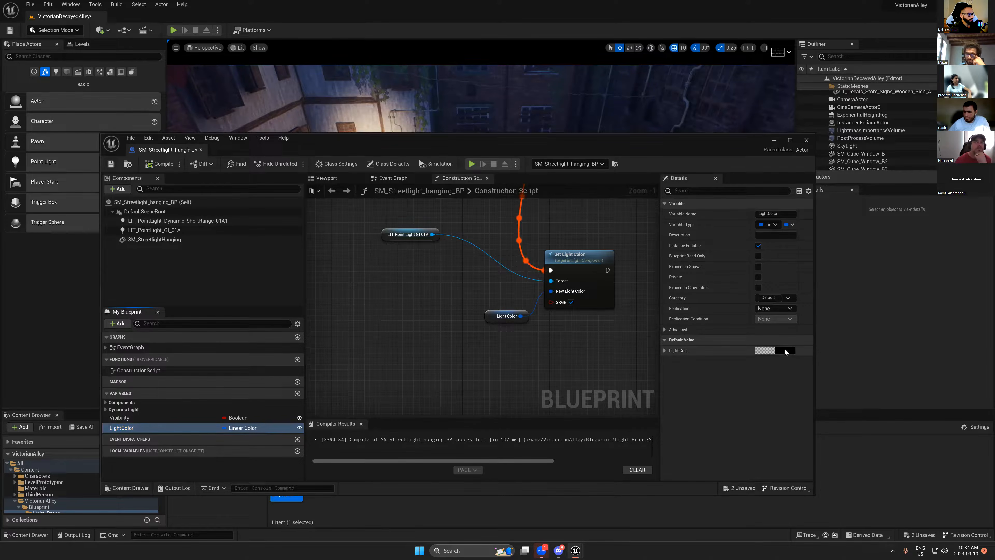
{"action": "left_click", "coordinate": [765, 350]}
{"action": "left_click", "coordinate": [898, 377]}
{"action": "left_click", "coordinate": [899, 528]}
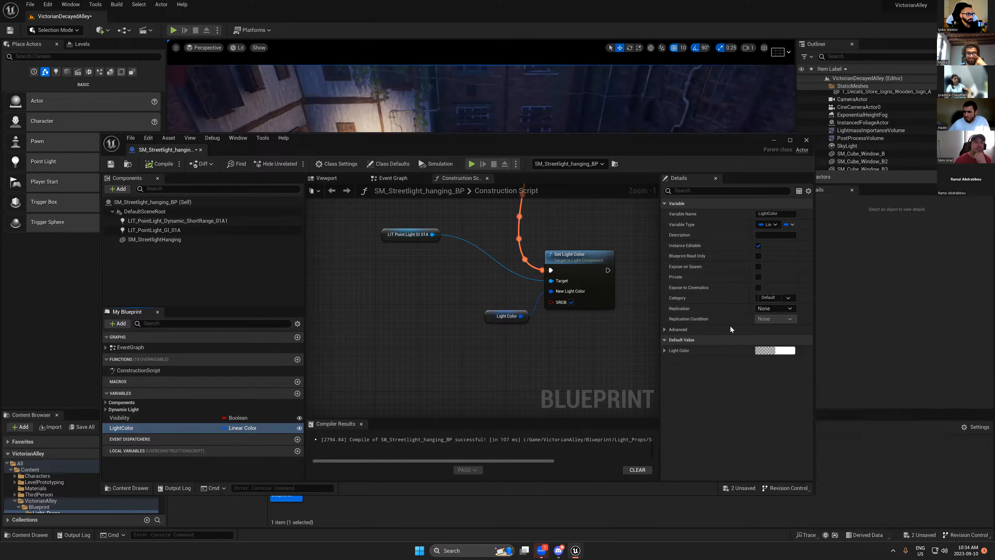
{"action": "left_click", "coordinate": [111, 163]}
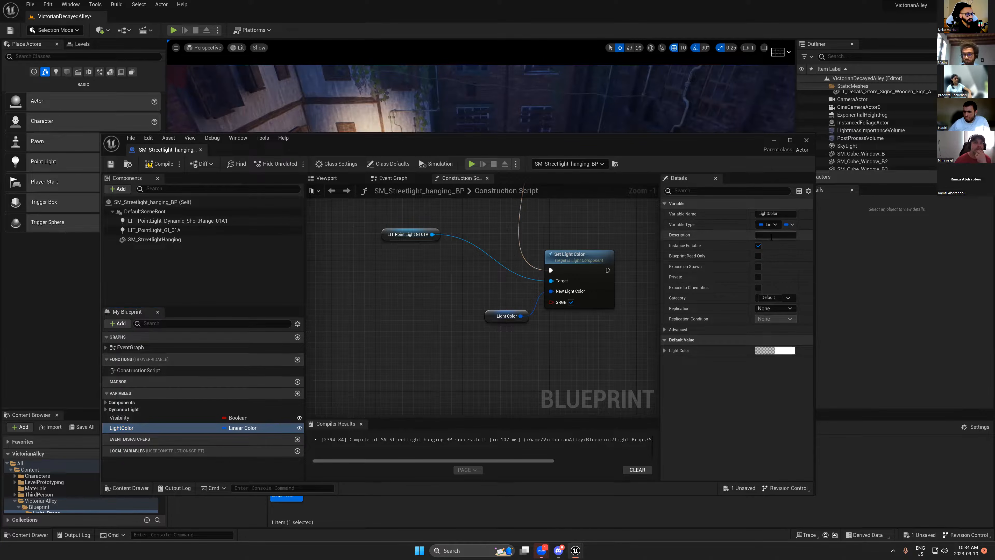
- Assign the LightColor variable to a new category named GI Setting, then compile and save the Blueprint
{"action": "left_click", "coordinate": [790, 139]}
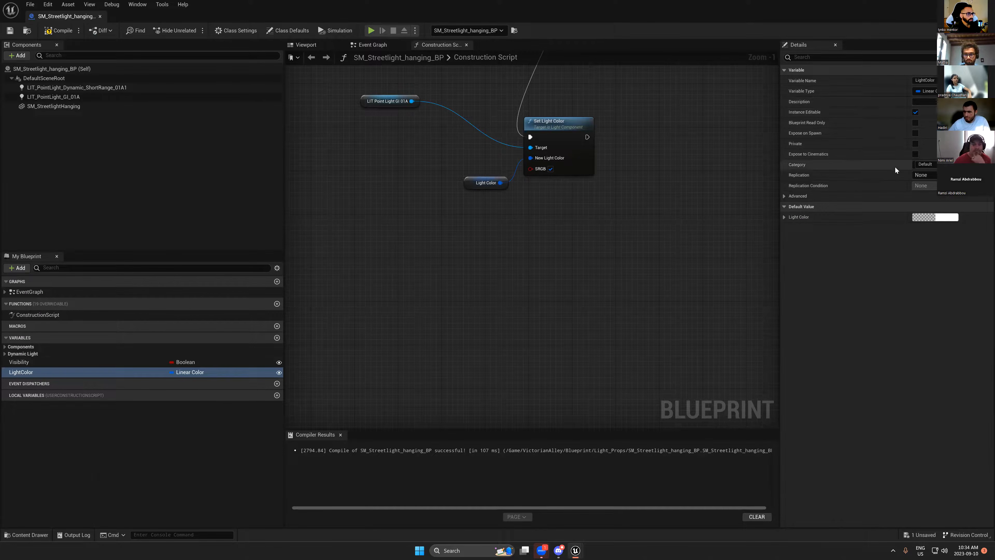
{"action": "left_click", "coordinate": [923, 165]}
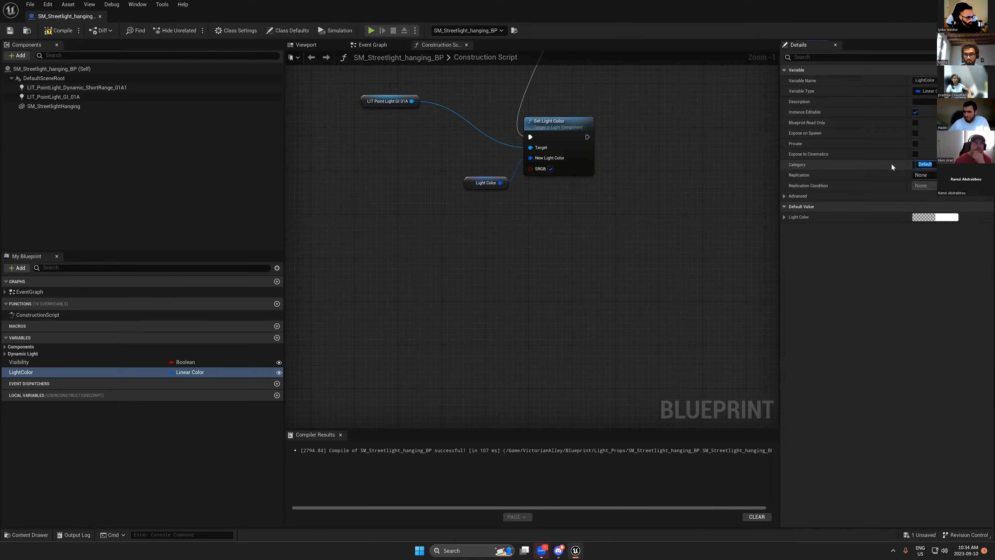
{"action": "type", "text": "GI Sessin"}
{"action": "key", "text": "BackSpace"}
{"action": "key", "text": "BackSpace"}
{"action": "key", "text": "BackSpace"}
{"action": "key", "text": "BackSpace"}
{"action": "type", "text": "tting"}
{"action": "key", "text": "Return"}
{"action": "left_click", "coordinate": [59, 31]}
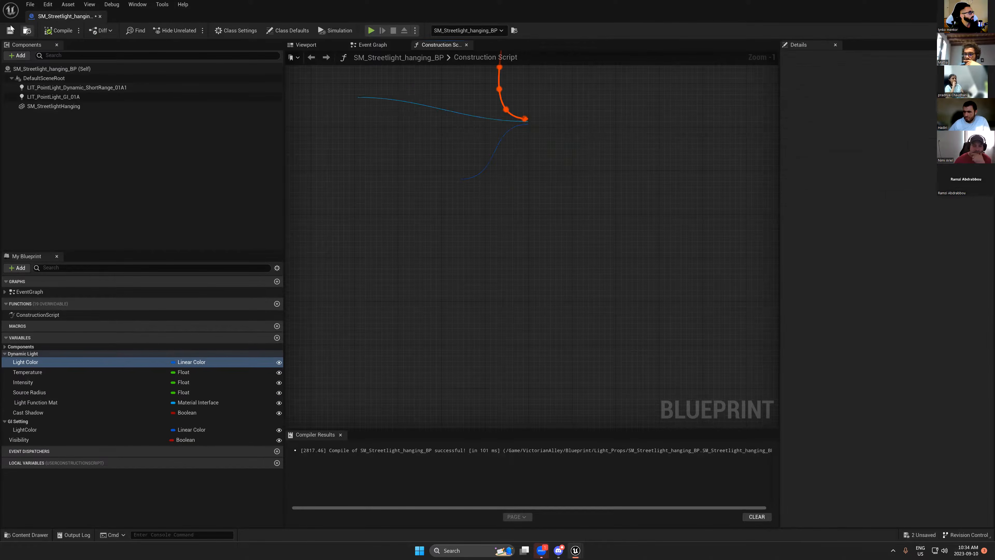
- Select the hanging streetlight in the alley level, review its GI Setting properties, and collapse its Dynamic Light category
{"action": "left_click_drag", "start_coordinate": [815, 12], "coordinate": [614, 299]}
{"action": "left_click", "coordinate": [371, 156]}
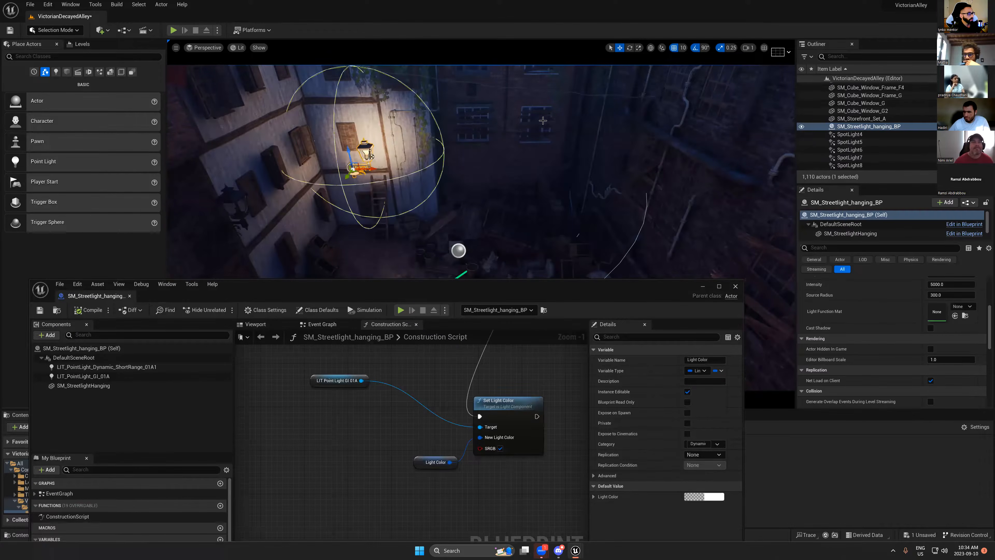
{"action": "scroll", "coordinate": [818, 293], "scroll_direction": "up", "scroll_amount": 3}
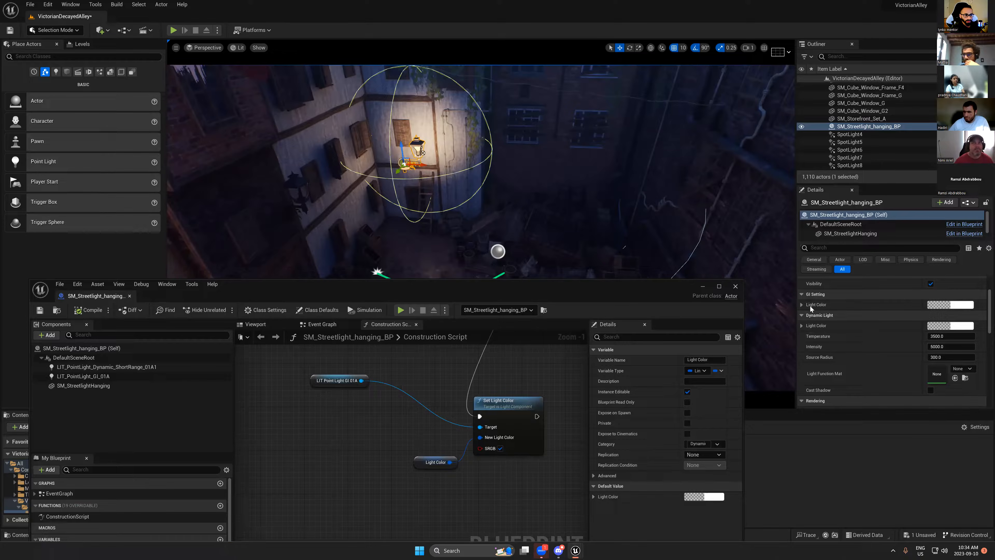
{"action": "left_click", "coordinate": [801, 315]}
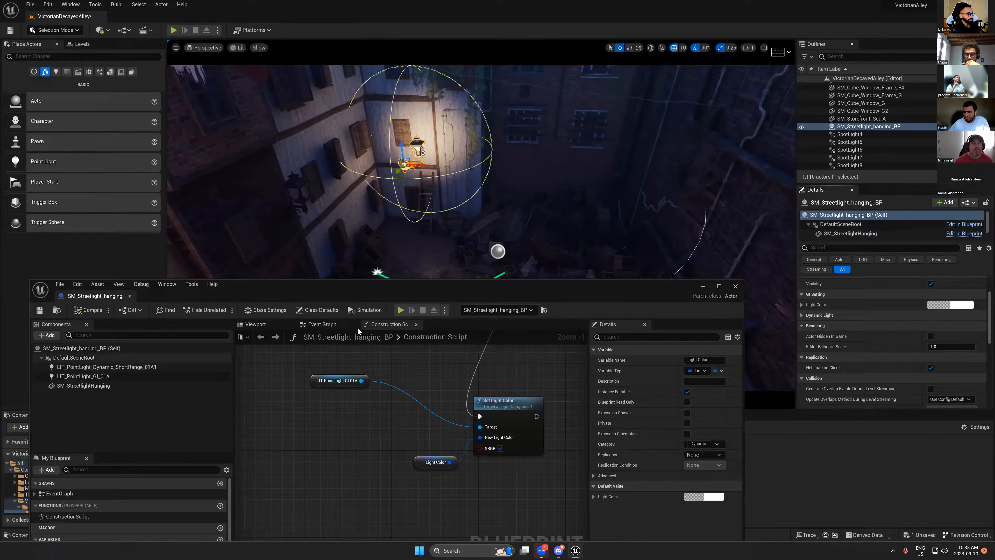
- Add a Set Intensity node targeting the GI point light and connect its execution after the GI Set Light Color node
{"action": "left_click_drag", "start_coordinate": [423, 294], "coordinate": [425, 189]}
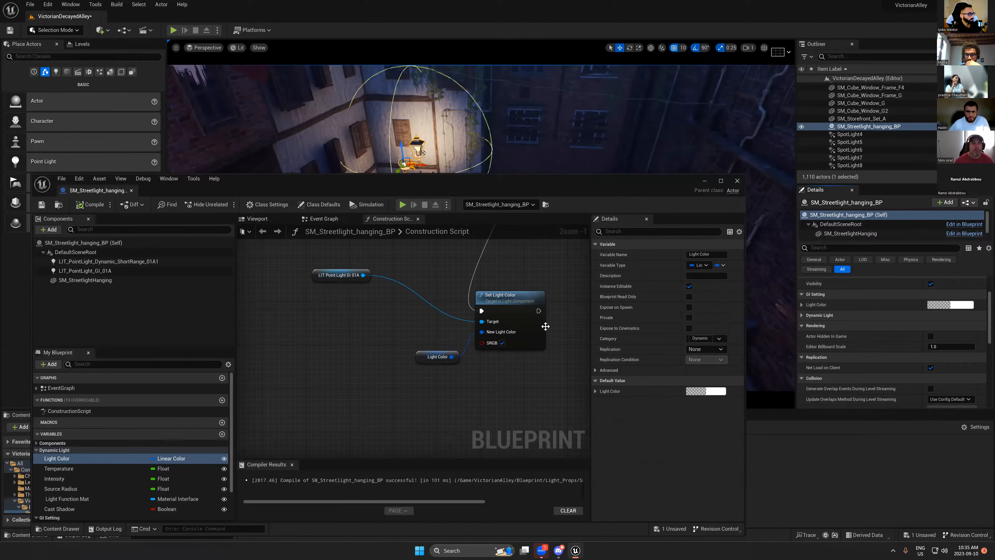
{"action": "left_click_drag", "start_coordinate": [363, 274], "coordinate": [513, 411]}
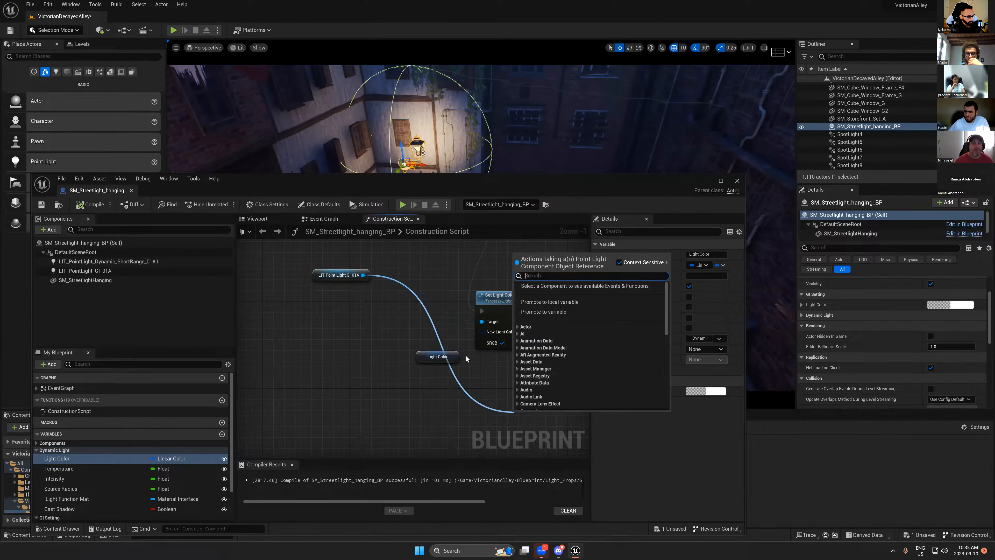
{"action": "type", "text": "set"}
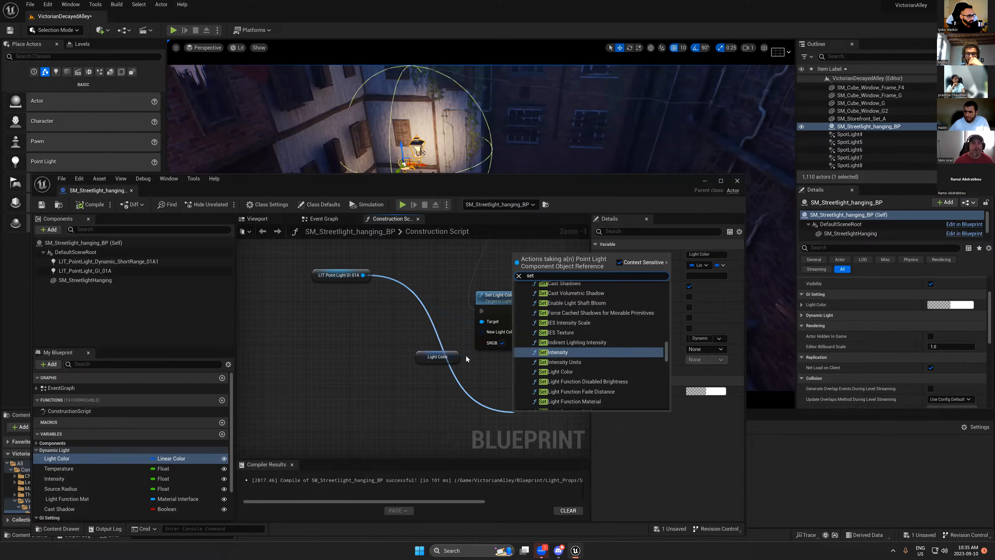
{"action": "key", "text": "Return"}
{"action": "right_click_drag", "start_coordinate": [574, 354], "coordinate": [530, 319]}
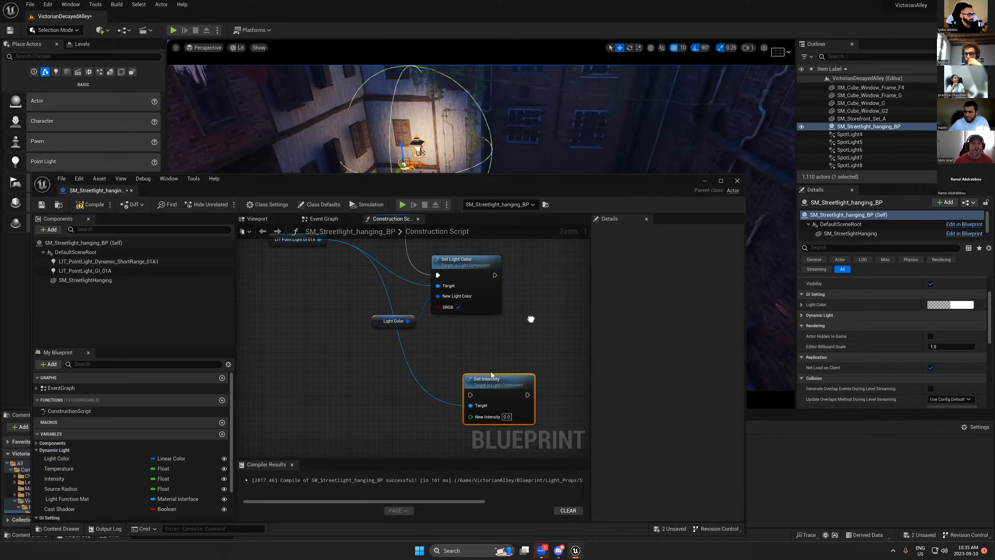
{"action": "left_click_drag", "start_coordinate": [494, 275], "coordinate": [509, 368]}
- Promote the New Intensity input of the GI light's Set Intensity node to a variable and name it Gi Intensity
{"action": "left_click_drag", "start_coordinate": [493, 406], "coordinate": [429, 413]}
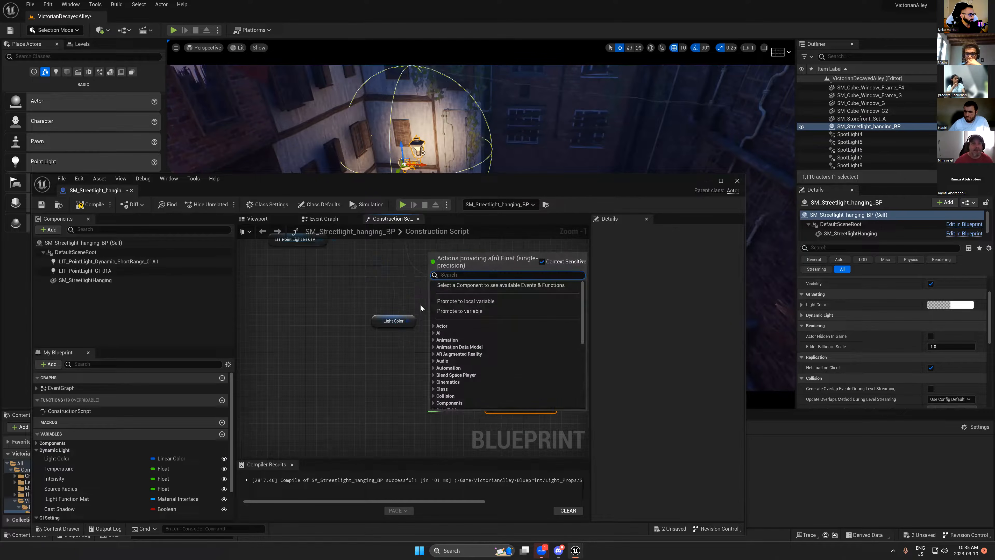
{"action": "left_click", "coordinate": [446, 324]}
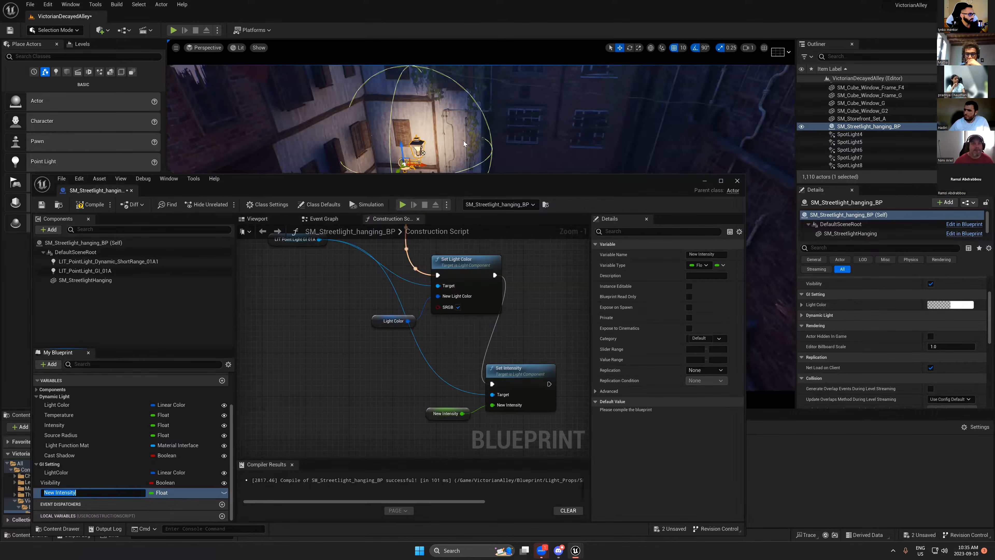
{"action": "left_click_drag", "start_coordinate": [464, 144], "coordinate": [494, 105]}
{"action": "double_click", "coordinate": [121, 412]}
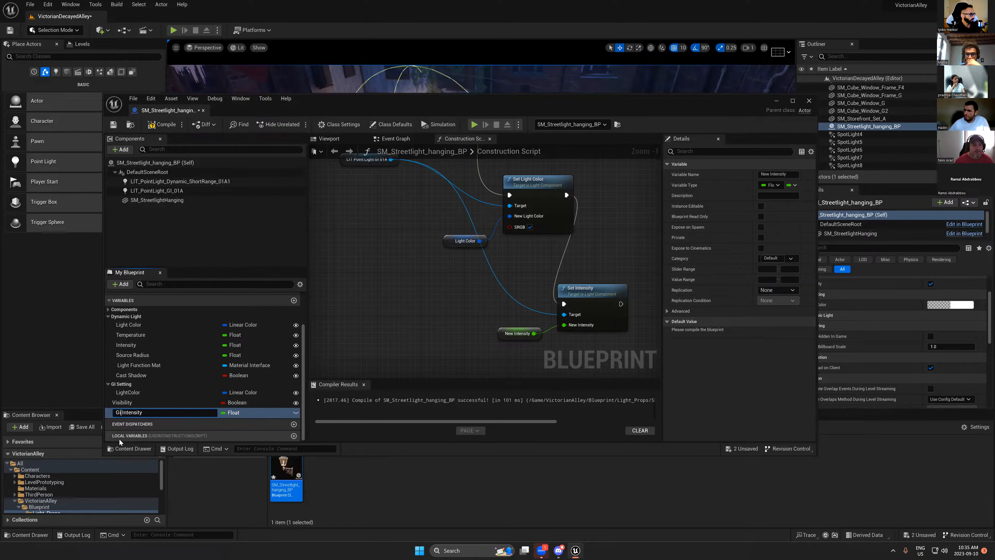
{"action": "key", "text": "Return"}
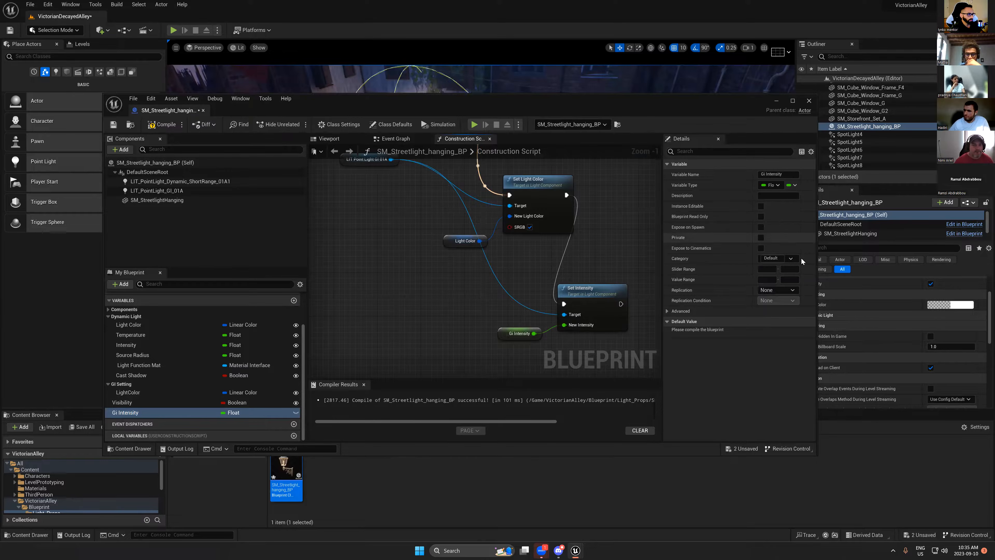
- Assign Gi Intensity to the GI Setting category, make it instance editable, and compile and save the Blueprint
{"action": "left_click", "coordinate": [790, 259]}
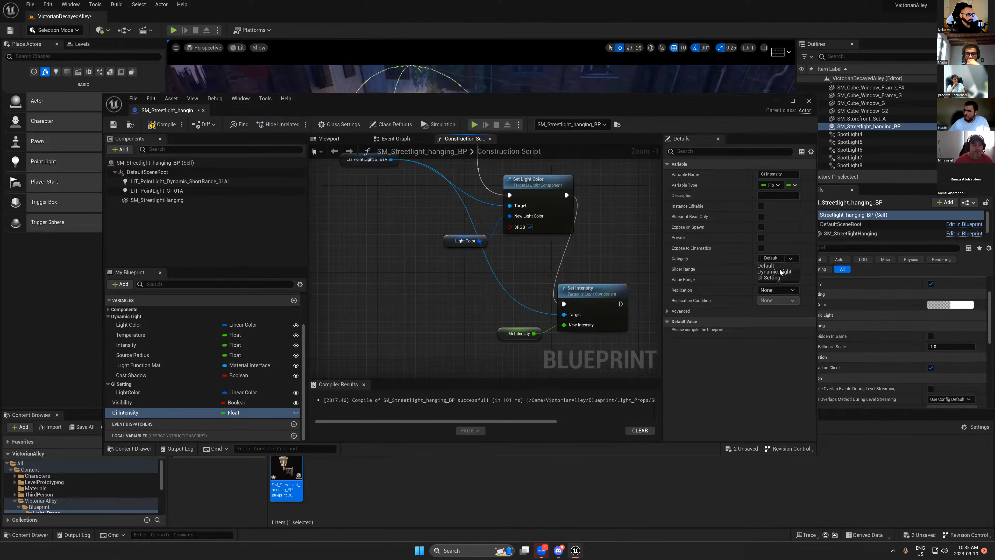
{"action": "left_click", "coordinate": [768, 278]}
{"action": "left_click", "coordinate": [296, 402]}
{"action": "left_click", "coordinate": [159, 124]}
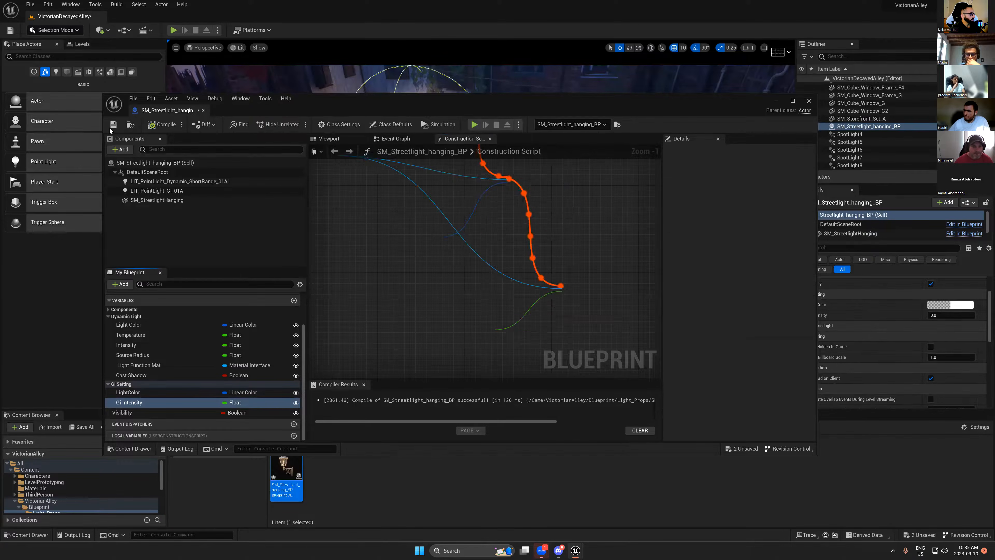
- Check the GI point light's intensity, set the default value of Gi Intensity to 5000, and compile the Blueprint
{"action": "left_click_drag", "start_coordinate": [365, 105], "coordinate": [388, 201]}
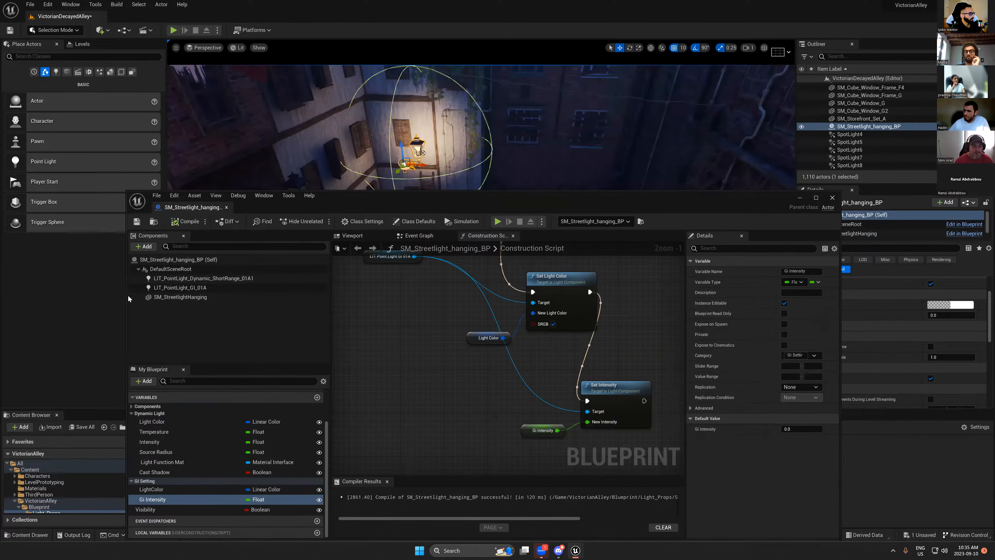
{"action": "left_click", "coordinate": [153, 289]}
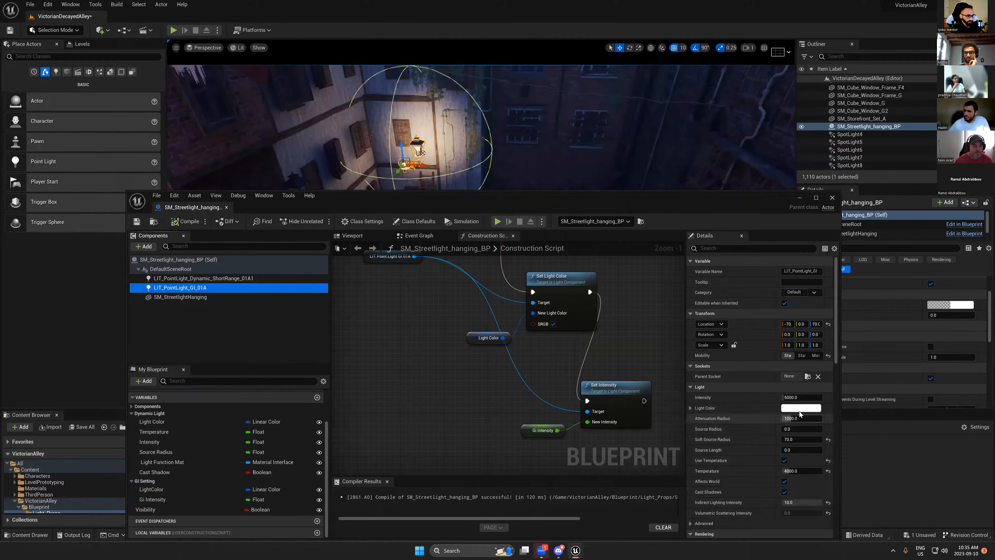
{"action": "left_click_drag", "start_coordinate": [607, 200], "coordinate": [556, 73]}
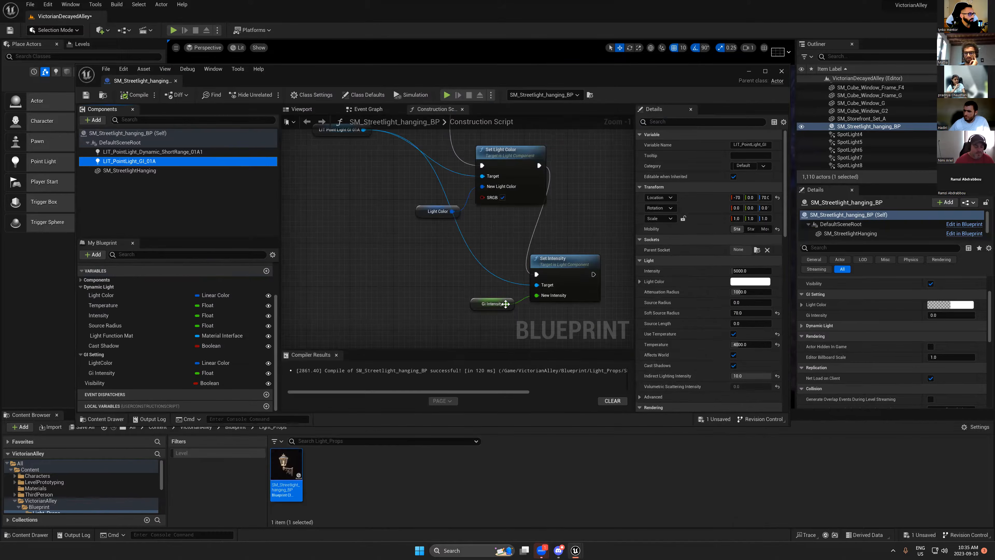
{"action": "left_click", "coordinate": [482, 304]}
{"action": "left_click", "coordinate": [737, 301]}
{"action": "type", "text": "5000"}
{"action": "key", "text": "Return"}
{"action": "left_click", "coordinate": [134, 95]}
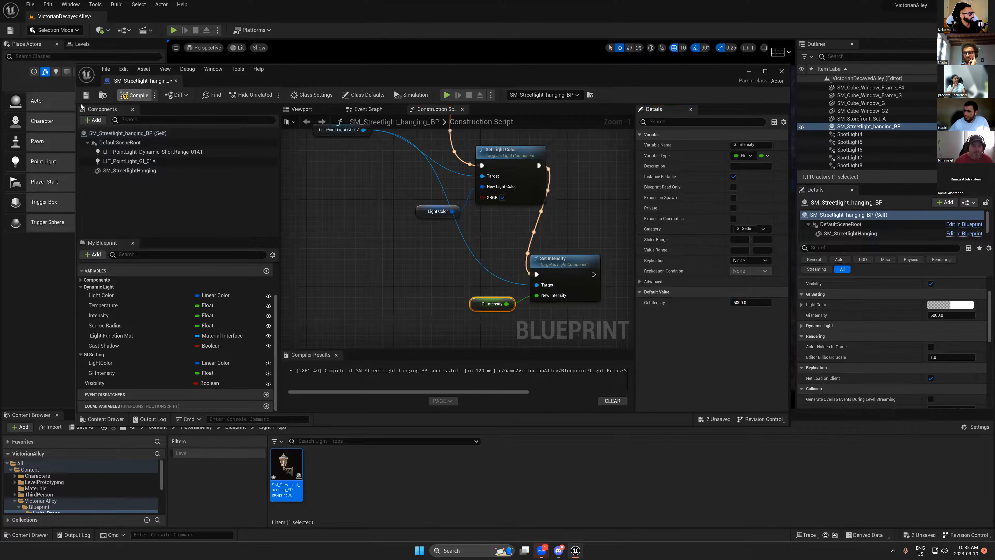
- Move the GI point light reference node down near Set Intensity and add a Set Temperature node targeting it
{"action": "right_click_drag", "start_coordinate": [433, 259], "coordinate": [406, 240]}
{"action": "scroll", "coordinate": [397, 227], "scroll_direction": "down", "scroll_amount": 2}
{"action": "left_click_drag", "start_coordinate": [347, 160], "coordinate": [348, 270]}
{"action": "right_click_drag", "start_coordinate": [375, 300], "coordinate": [325, 221]}
{"action": "left_click_drag", "start_coordinate": [338, 189], "coordinate": [578, 250]}
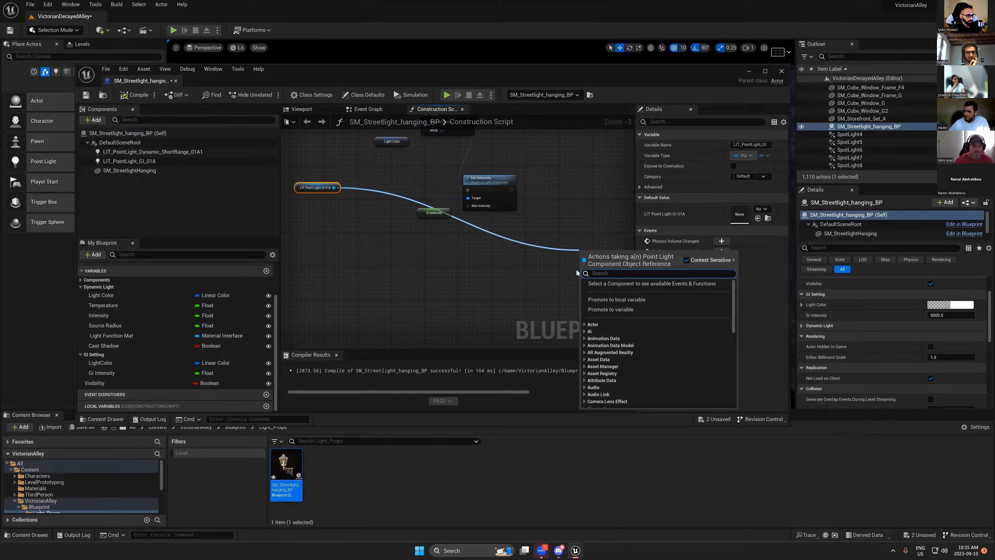
{"action": "type", "text": "tex"}
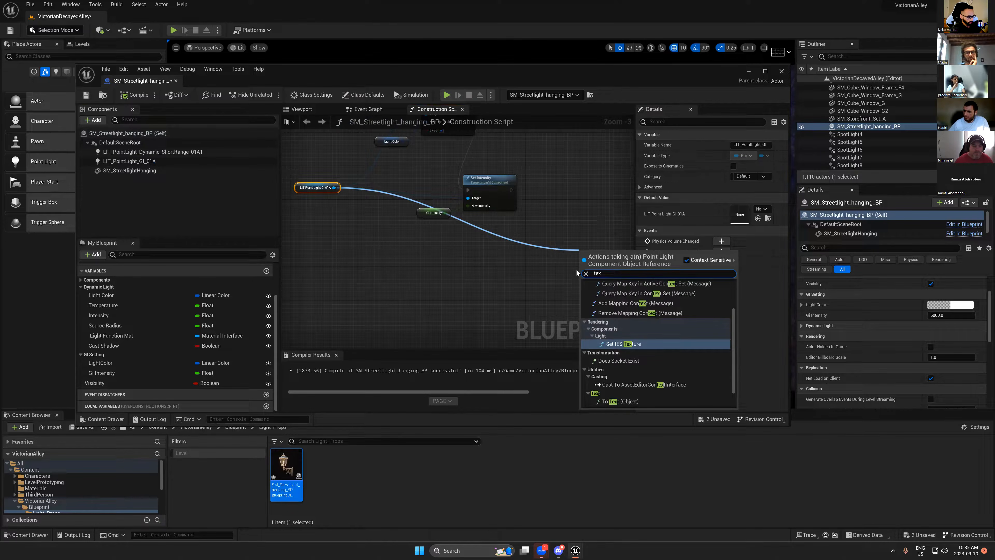
{"action": "key", "text": "BackSpace"}
{"action": "key", "text": "BackSpace"}
{"action": "type", "text": "set tem"}
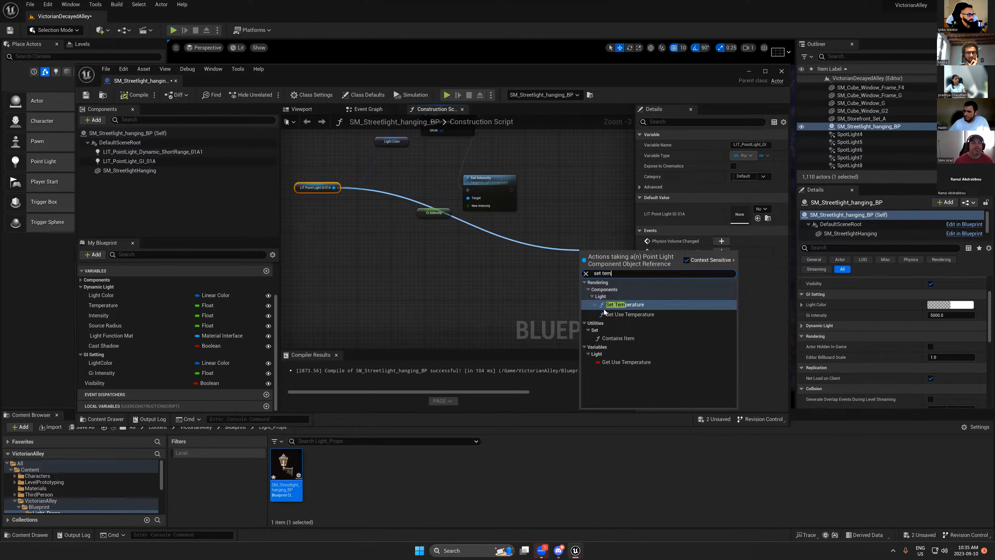
{"action": "key", "text": "Return"}
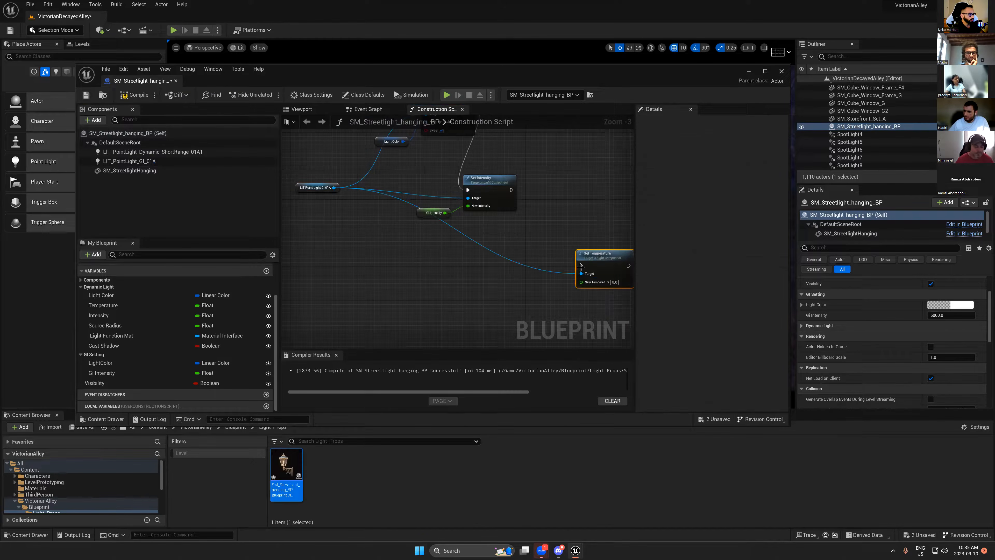
- Connect Set Temperature's execution after Set Intensity and promote its New Temperature input to a variable named GI Temperature
{"action": "left_click_drag", "start_coordinate": [581, 282], "coordinate": [490, 292]}
{"action": "left_click", "coordinate": [518, 350]}
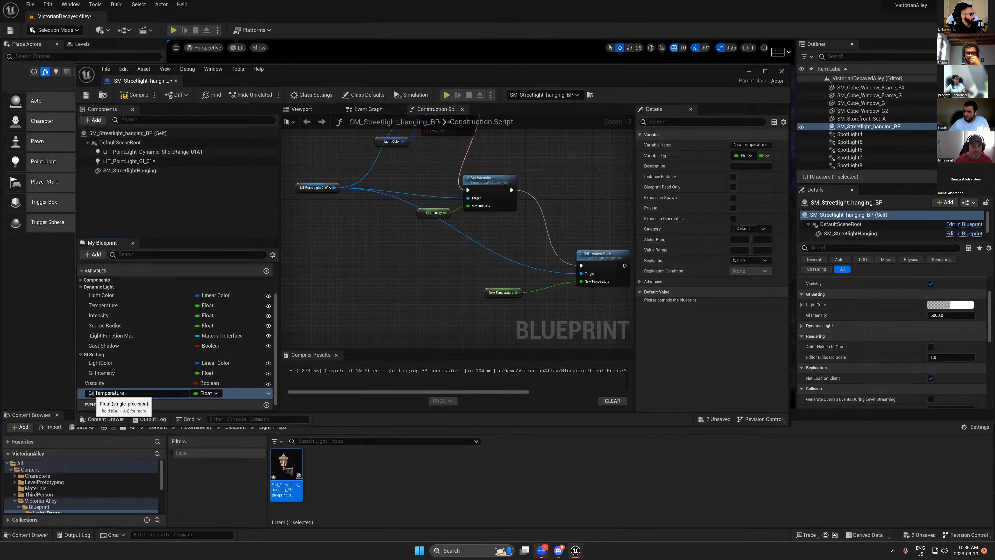
{"action": "left_click", "coordinate": [431, 292]}
- Make GI Temperature instance editable, move it into the GI Setting category, and compile and save the Blueprint
{"action": "left_click", "coordinate": [268, 393]}
{"action": "left_click_drag", "start_coordinate": [113, 394], "coordinate": [87, 357]}
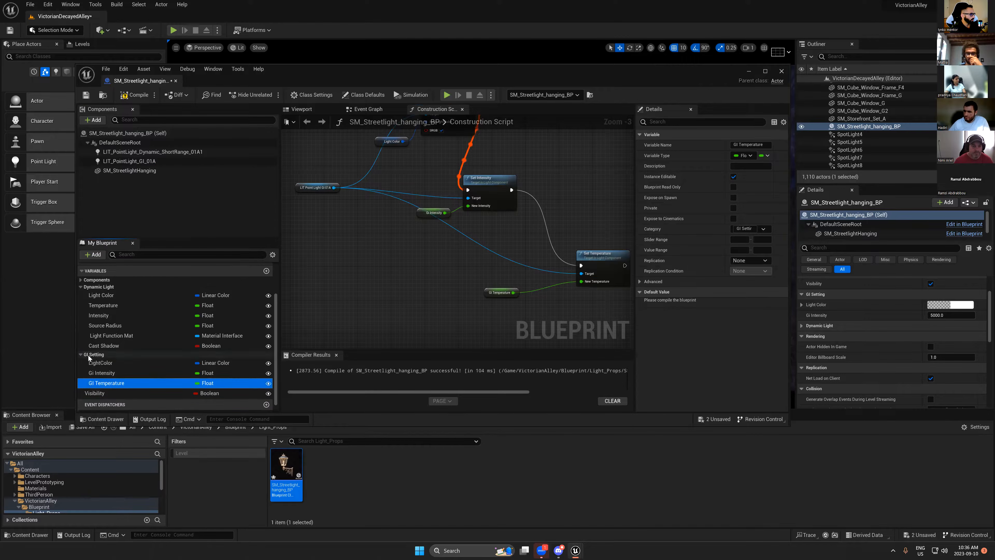
{"action": "left_click", "coordinate": [131, 95]}
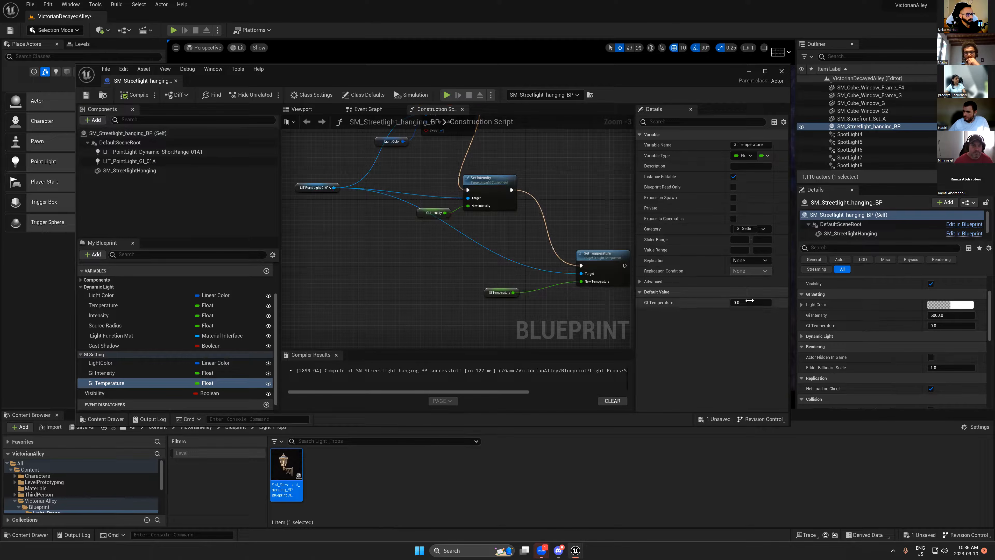
- Check the GI point light's temperature, set the default value of GI Temperature to 4000, and compile and save the Blueprint
{"action": "left_click_drag", "start_coordinate": [432, 73], "coordinate": [426, 103]}
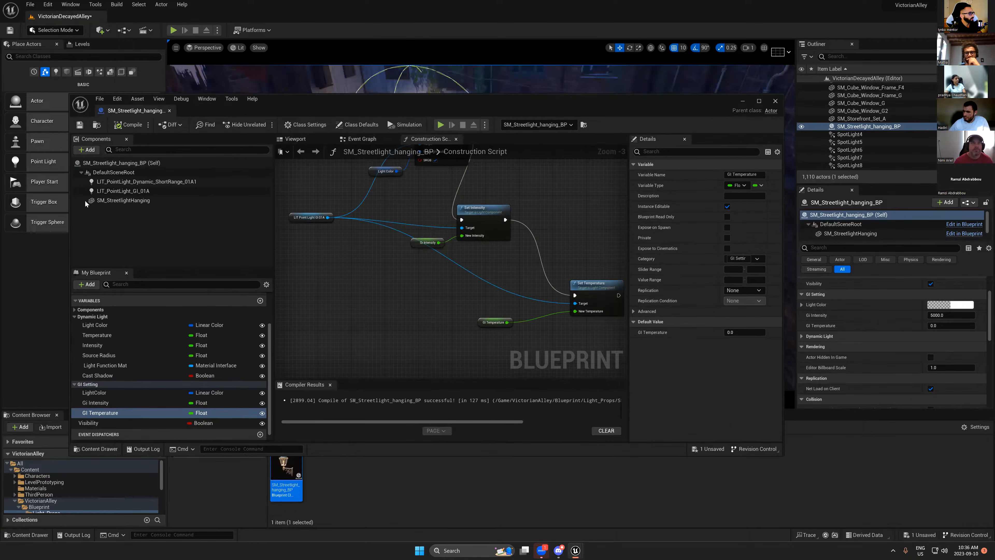
{"action": "left_click", "coordinate": [140, 182]}
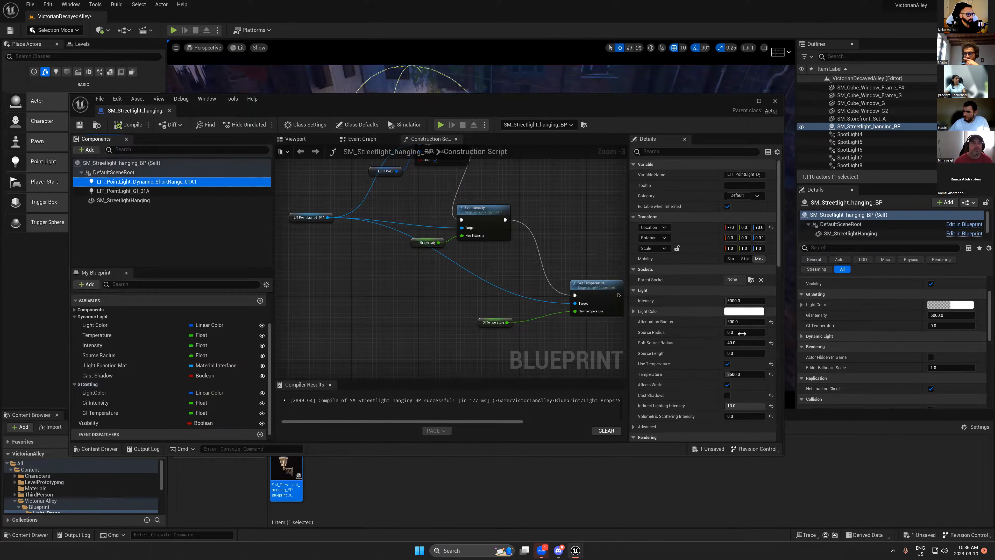
{"action": "left_click", "coordinate": [115, 191]}
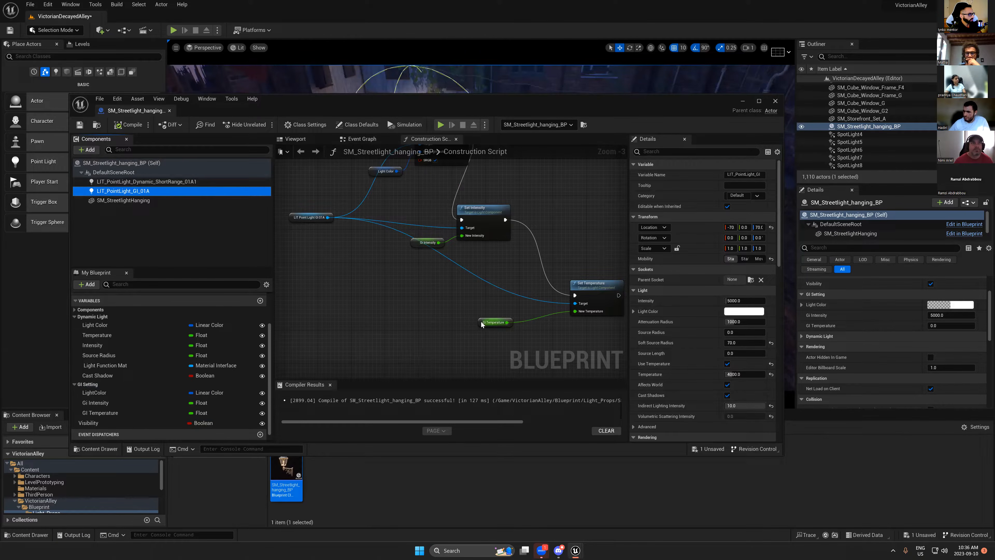
{"action": "left_click", "coordinate": [490, 321]}
{"action": "left_click", "coordinate": [740, 333]}
{"action": "type", "text": "4000"}
{"action": "key", "text": "Return"}
{"action": "left_click", "coordinate": [133, 124]}
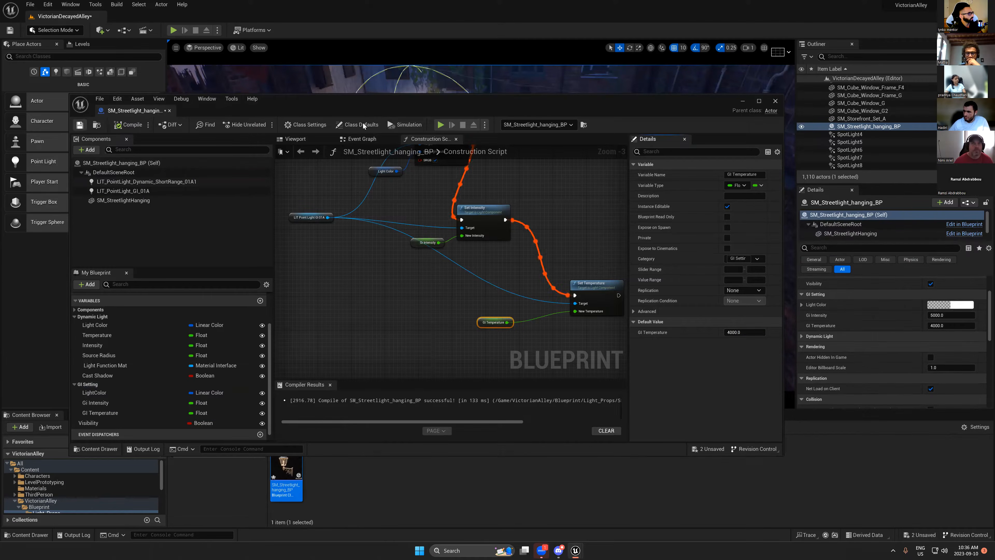
- Move the Blueprint editor window down to uncover the streetlight in the level and inspect its lighting
{"action": "left_click_drag", "start_coordinate": [392, 104], "coordinate": [394, 216]}
{"action": "right_click_drag", "start_coordinate": [482, 184], "coordinate": [496, 202]}
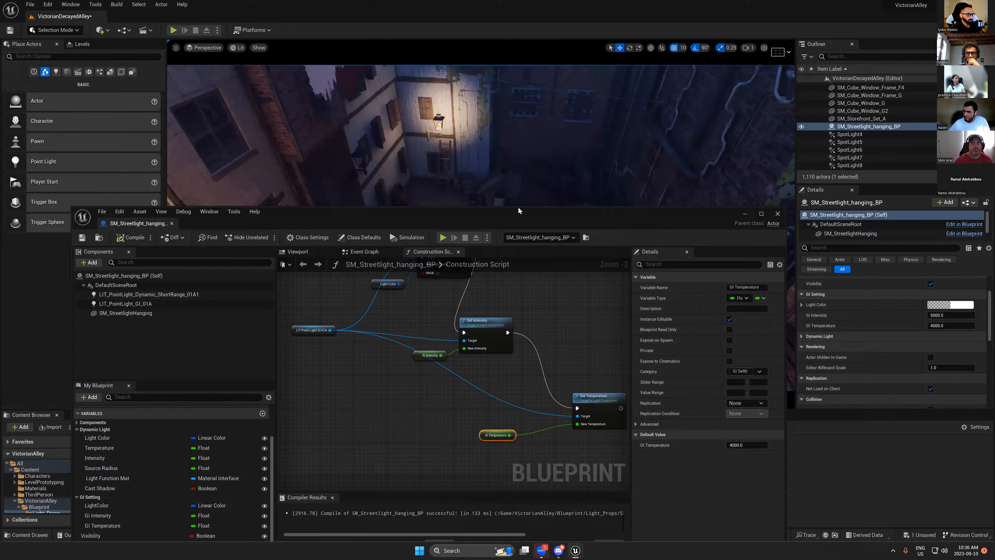
{"action": "left_click_drag", "start_coordinate": [519, 211], "coordinate": [491, 160]}
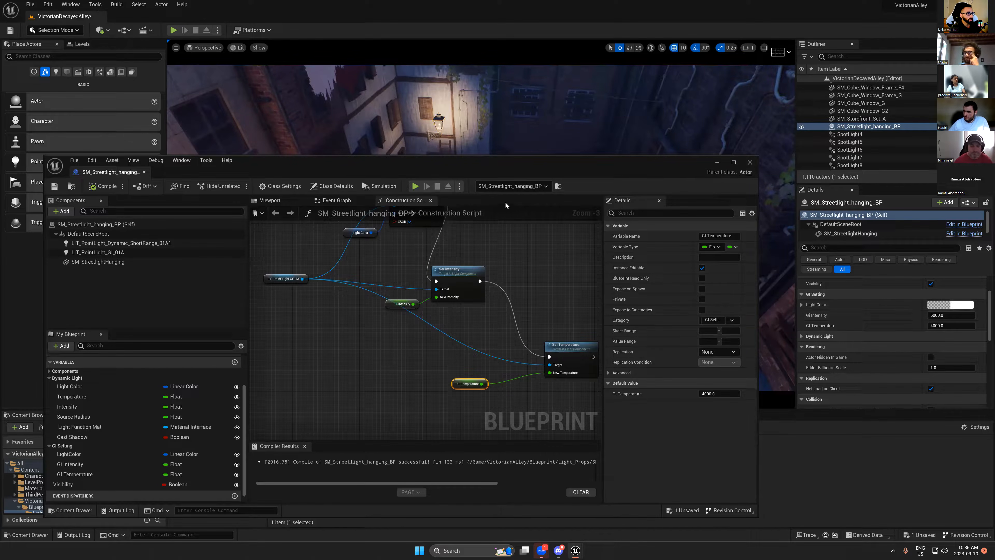
{"action": "left_click_drag", "start_coordinate": [692, 167], "coordinate": [669, 180]}
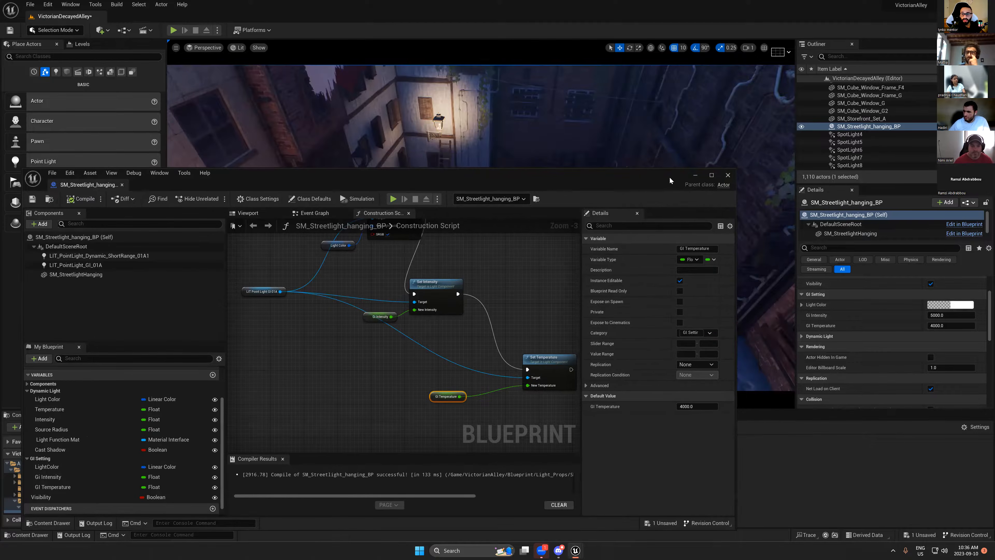
- Add a Set Indirect Lighting Intensity node targeting the GI point light and connect its execution after Set Temperature
{"action": "left_click_drag", "start_coordinate": [276, 296], "coordinate": [325, 380]}
{"action": "type", "text": "set ind"}
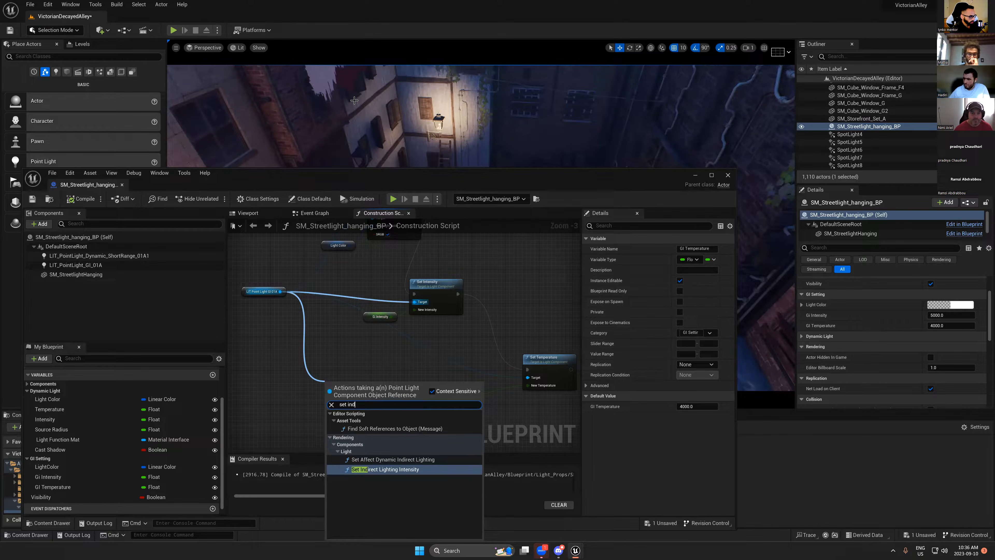
{"action": "left_click", "coordinate": [385, 469]}
{"action": "right_click_drag", "start_coordinate": [390, 329], "coordinate": [365, 241]}
{"action": "left_click_drag", "start_coordinate": [325, 294], "coordinate": [543, 278]}
- Promote the New Intensity input of Set Indirect Lighting Intensity to a variable named Indirect light Intensity
{"action": "right_click", "coordinate": [535, 383]}
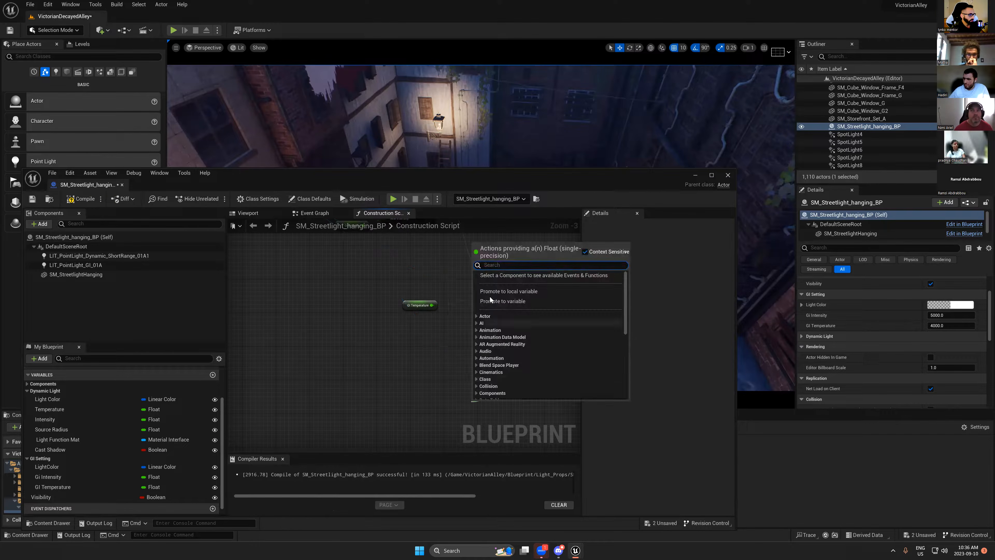
{"action": "left_click", "coordinate": [549, 302]}
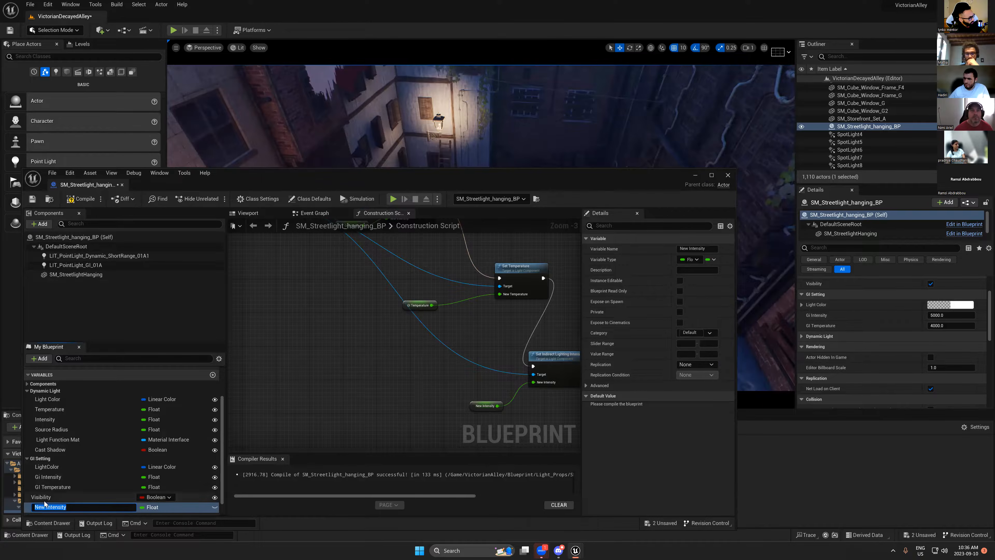
{"action": "left_click_drag", "start_coordinate": [303, 171], "coordinate": [450, 79]}
{"action": "double_click", "coordinate": [185, 414]}
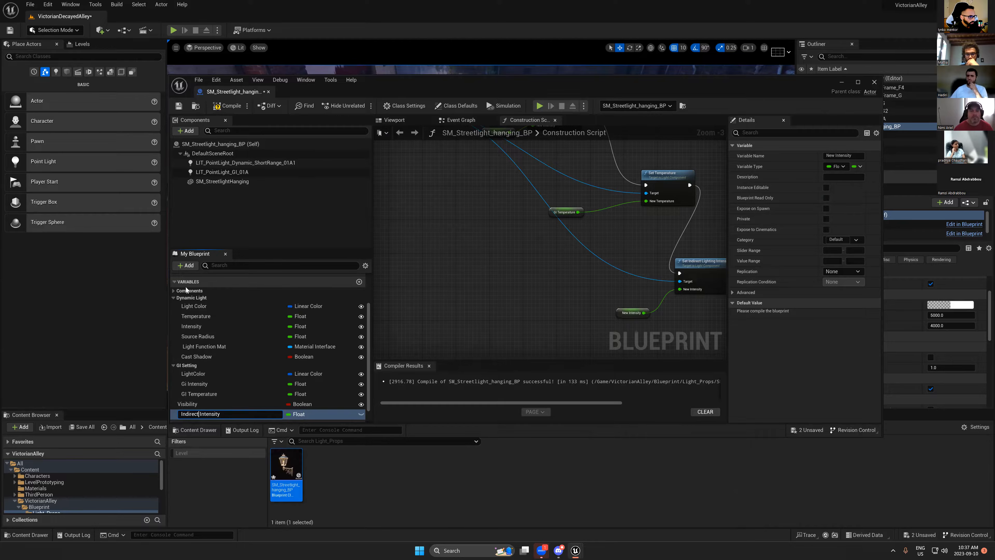
{"action": "scroll", "coordinate": [707, 238], "scroll_direction": "up", "scroll_amount": 3}
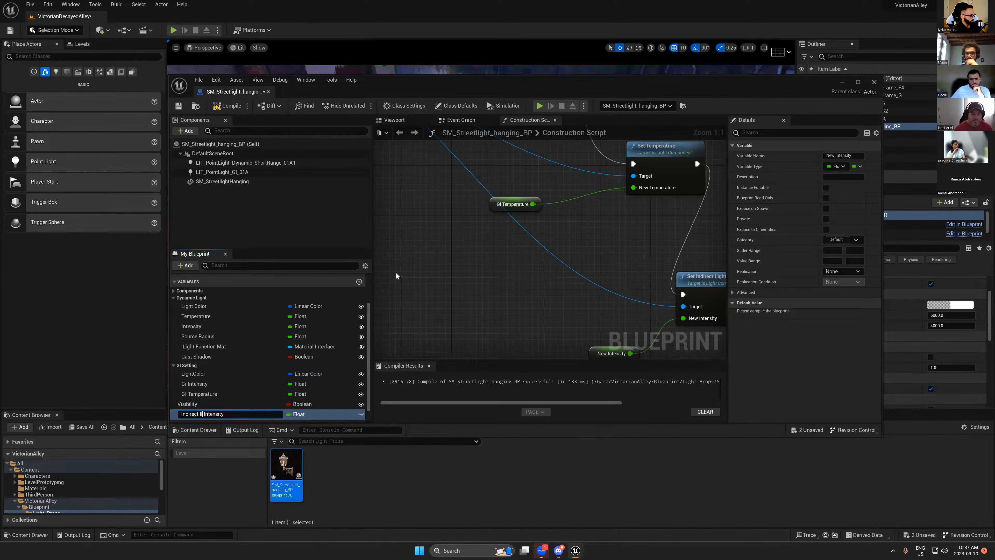
{"action": "key", "text": "Return"}
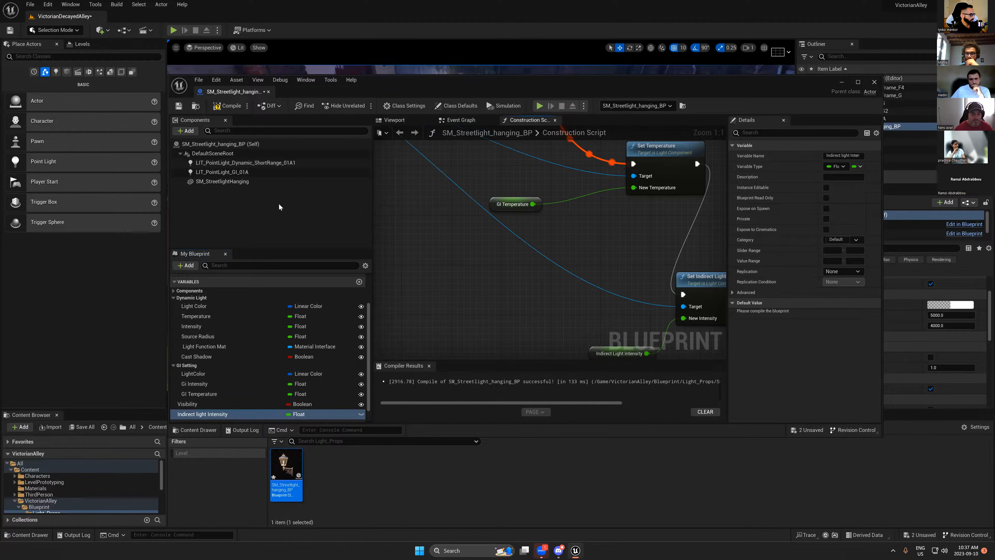
- Compile the Blueprint, make Indirect light Intensity instance editable, move it into the GI Setting category, and save
{"action": "left_click", "coordinate": [223, 106]}
{"action": "left_click", "coordinate": [361, 415]}
{"action": "left_click_drag", "start_coordinate": [203, 418], "coordinate": [188, 366]}
{"action": "left_click", "coordinate": [179, 106]}
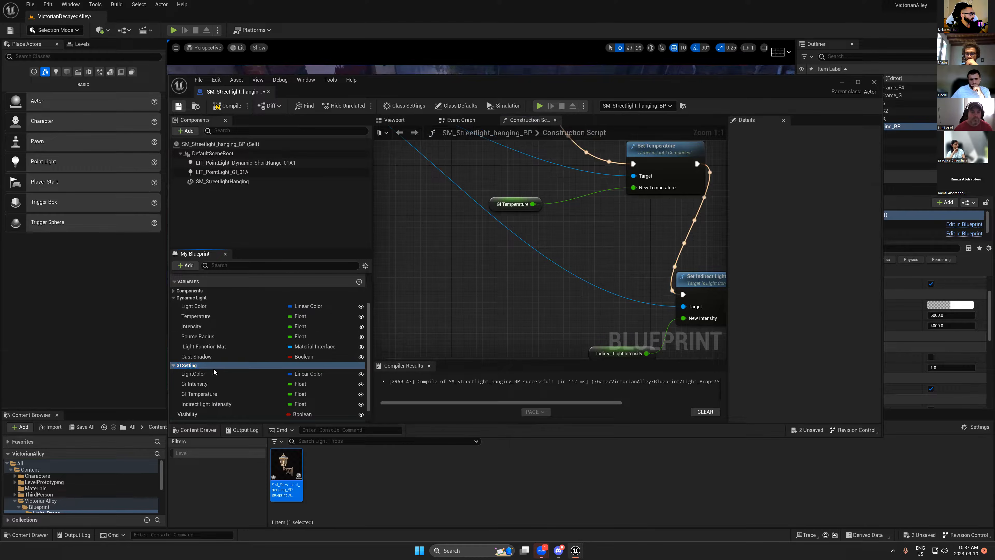
- Set the default value of Indirect light Intensity to 10 and compile and save the Blueprint
{"action": "left_click", "coordinate": [196, 374]}
{"action": "left_click", "coordinate": [198, 404]}
{"action": "left_click", "coordinate": [830, 314]}
{"action": "type", "text": "10"}
{"action": "key", "text": "Return"}
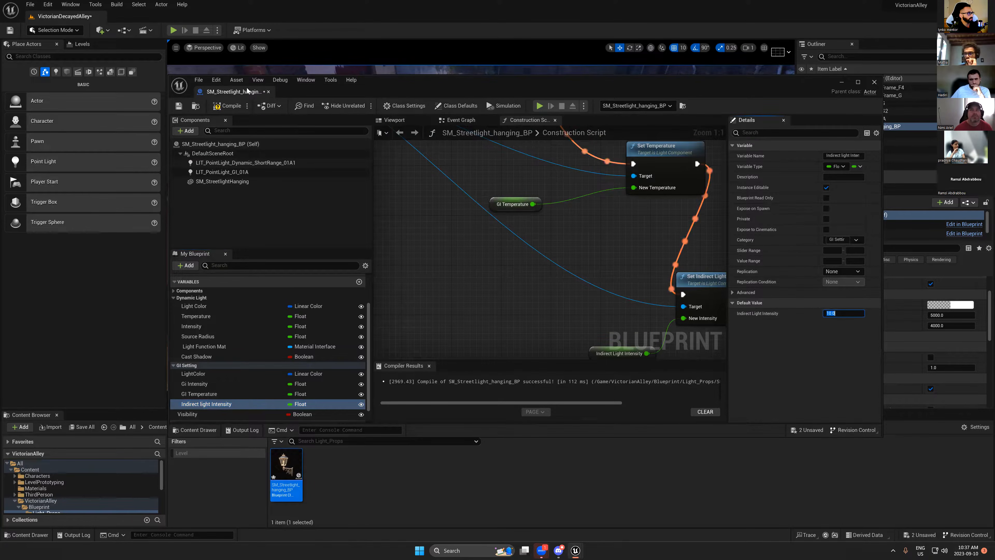
{"action": "left_click", "coordinate": [228, 106]}
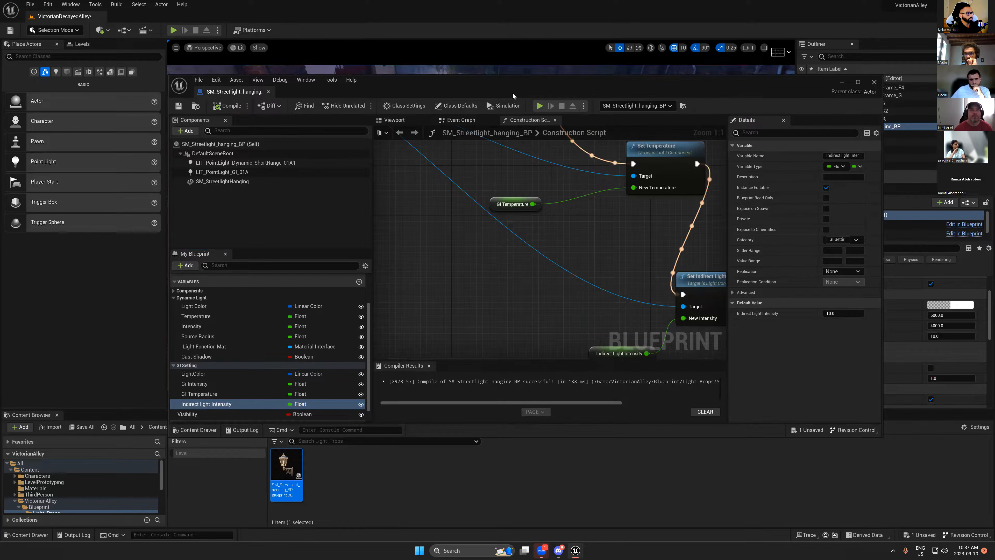
- Close the Blueprint editor to check the streetlight in the level, and reopen it to examine the GI point light's properties
{"action": "left_click_drag", "start_coordinate": [513, 96], "coordinate": [396, 269]}
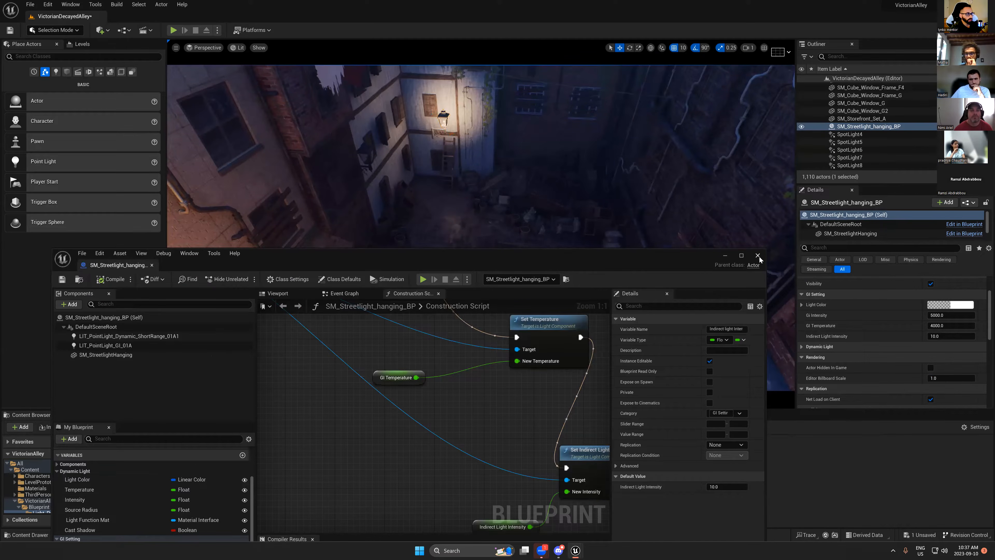
{"action": "left_click", "coordinate": [786, 267]}
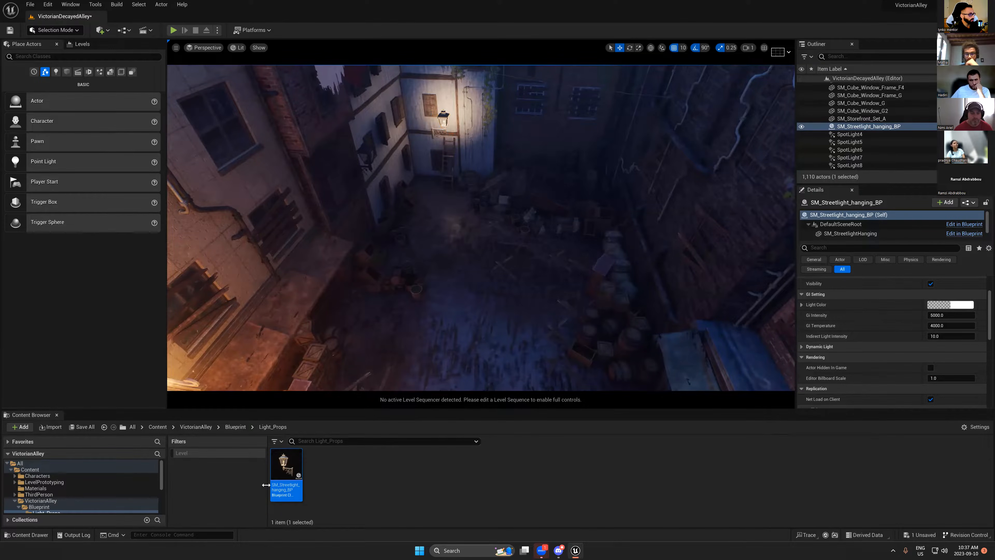
{"action": "double_click", "coordinate": [287, 469]}
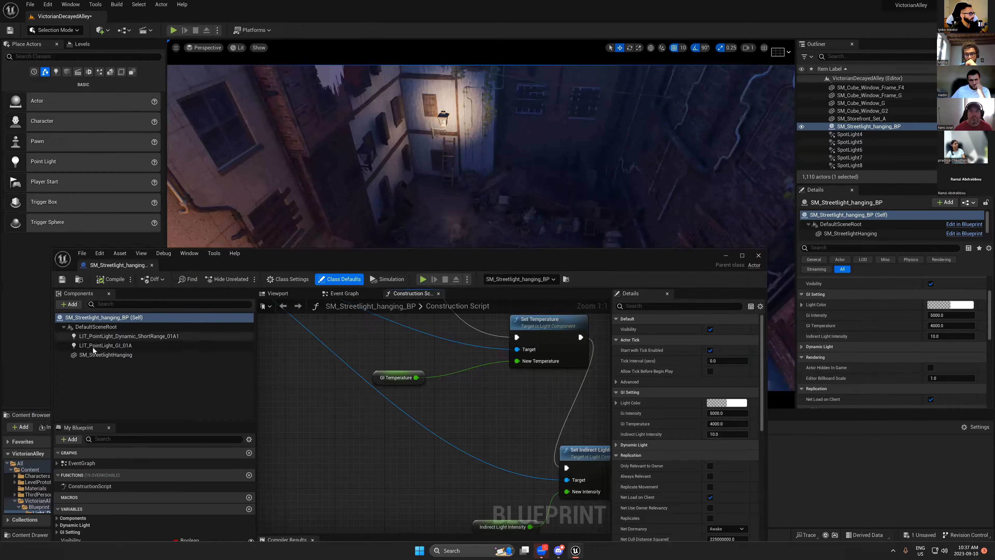
{"action": "left_click", "coordinate": [118, 345]}
- Move the GI point light reference down, add a Set Source Radius node targeting it, and connect its execution after Set Indirect Lighting Intensity
{"action": "scroll", "coordinate": [428, 437], "scroll_direction": "down", "scroll_amount": 4}
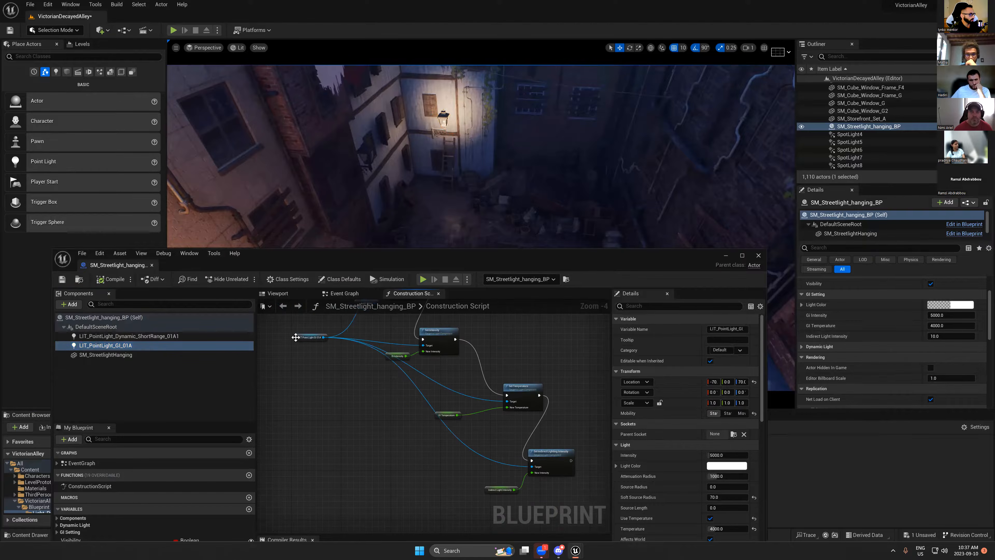
{"action": "left_click_drag", "start_coordinate": [323, 339], "coordinate": [342, 439]}
{"action": "right_click_drag", "start_coordinate": [342, 439], "coordinate": [316, 327]}
{"action": "left_click_drag", "start_coordinate": [315, 327], "coordinate": [464, 425], "text": "ctrl"}
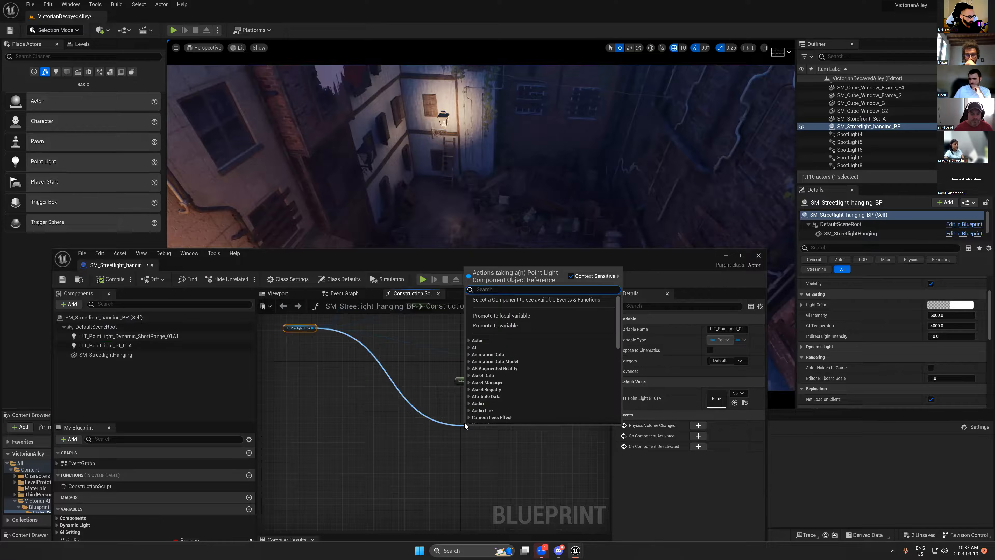
{"action": "type", "text": "set rad"}
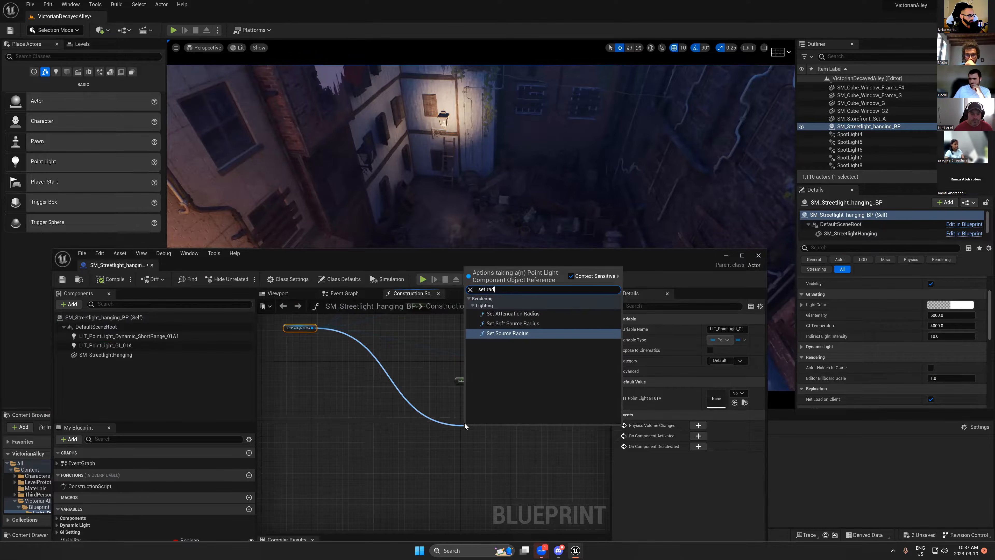
{"action": "key", "text": "Escape"}
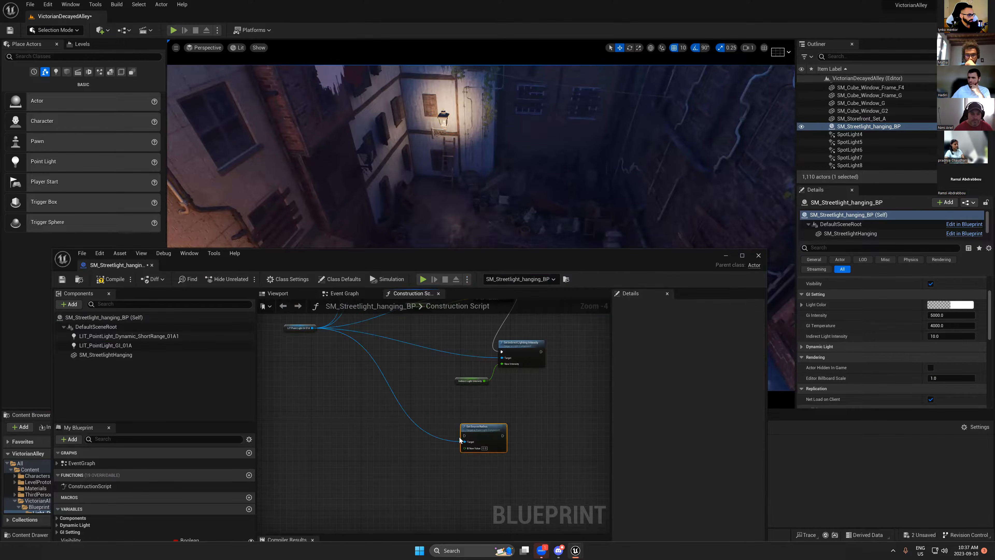
{"action": "left_click_drag", "start_coordinate": [464, 435], "coordinate": [541, 351]}
- Promote the new value input of Set Source Radius to a variable named Gi Source Radius
{"action": "mouse_move", "coordinate": [479, 433]}
{"action": "left_mouse_down"}
{"action": "mouse_move", "coordinate": [537, 399]}
{"action": "mouse_move", "coordinate": [481, 439]}
{"action": "mouse_move", "coordinate": [483, 428]}
{"action": "left_mouse_up"}
{"action": "scroll", "coordinate": [537, 398], "scroll_direction": "up", "scroll_amount": 2}
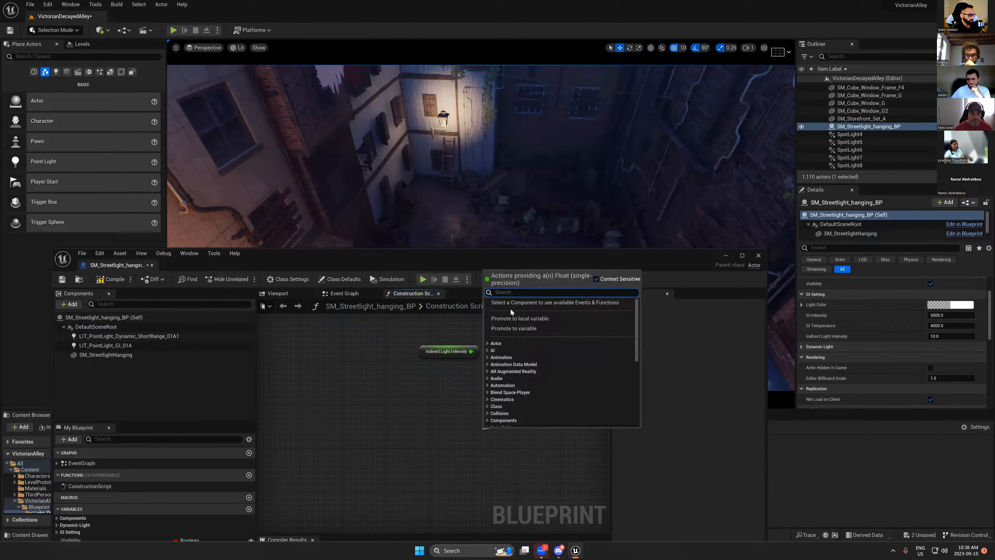
{"action": "left_click", "coordinate": [513, 328]}
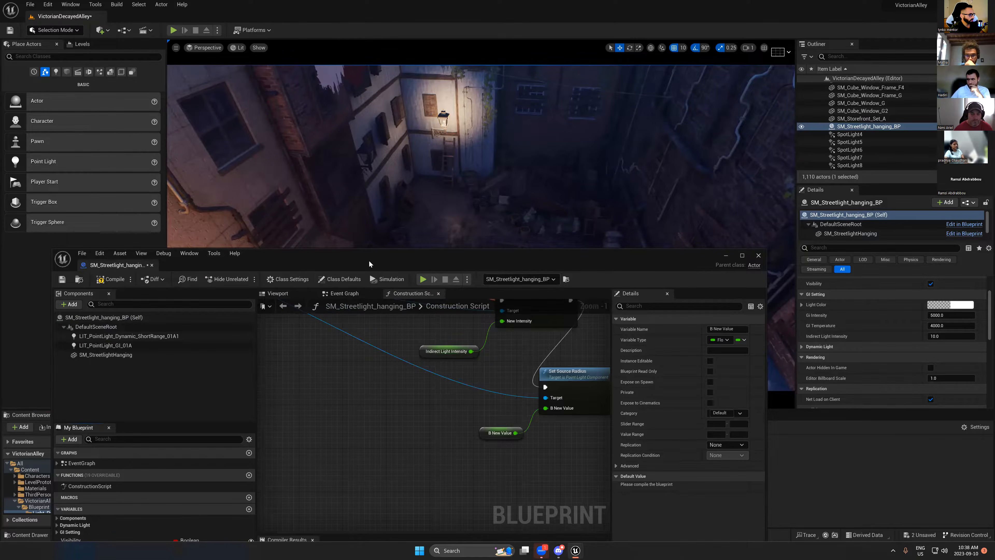
{"action": "left_click_drag", "start_coordinate": [369, 263], "coordinate": [430, 143]}
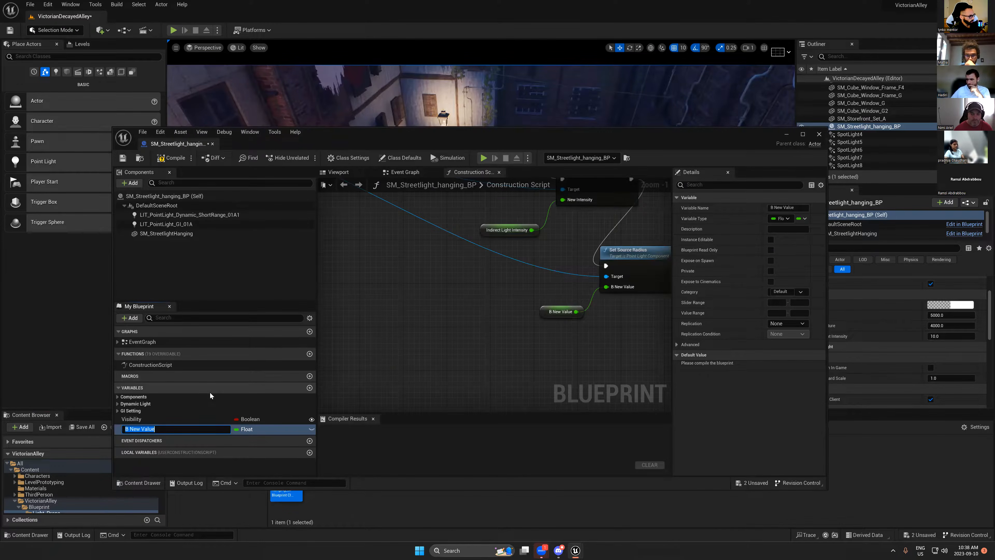
{"action": "type", "text": "Gi Radius"}
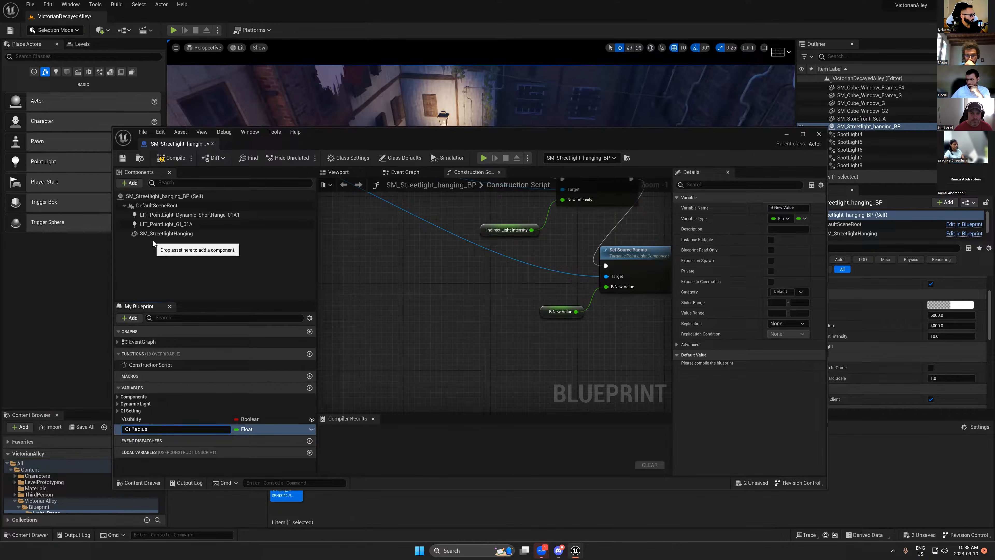
{"action": "key", "text": "ctrl+Left"}
{"action": "type", "text": "Sor "}
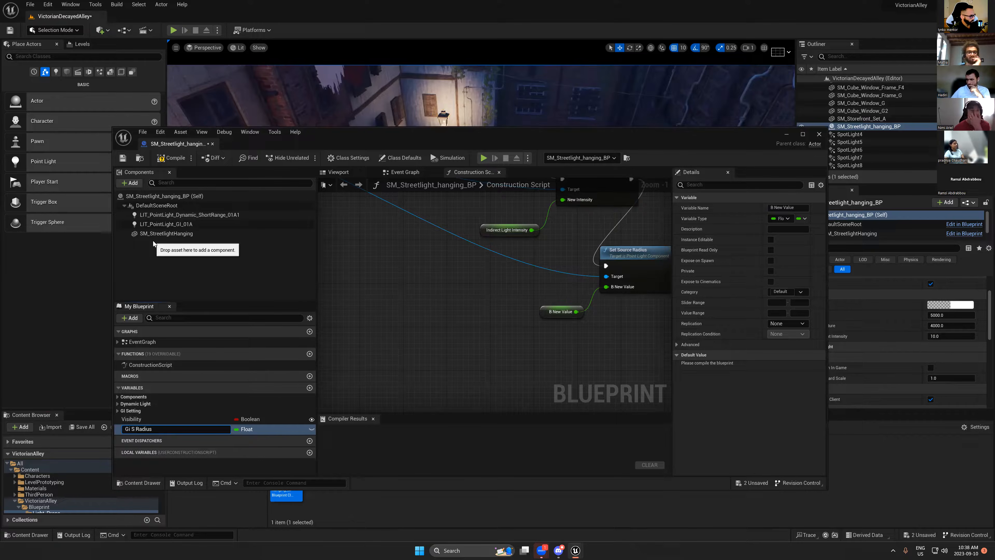
{"action": "type", "text": "ce"}
{"action": "key", "text": "Return"}
- Move Gi Source Radius into the GI Setting category, make it instance editable, and compile and save the Blueprint
{"action": "left_click_drag", "start_coordinate": [157, 431], "coordinate": [136, 412]}
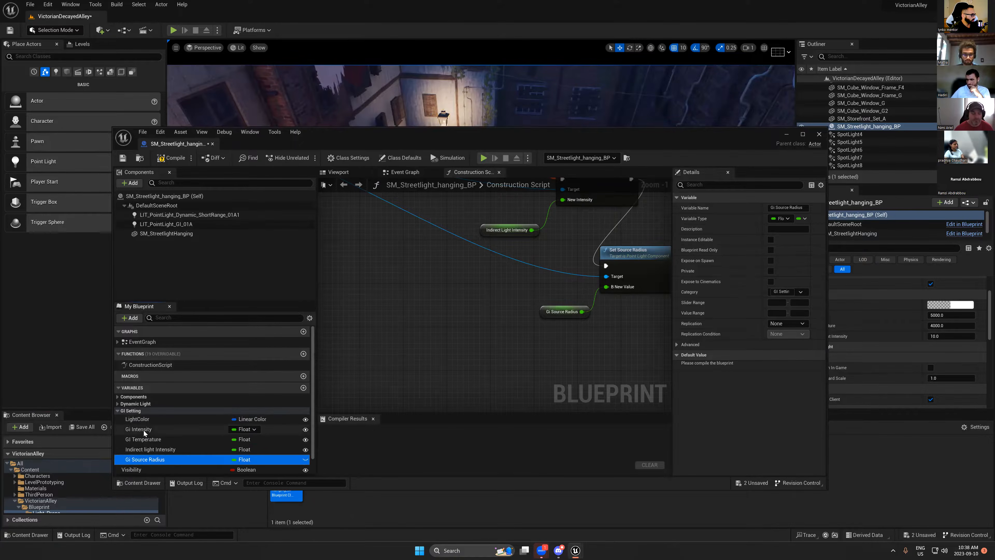
{"action": "left_click", "coordinate": [305, 460]}
{"action": "left_click", "coordinate": [169, 159]}
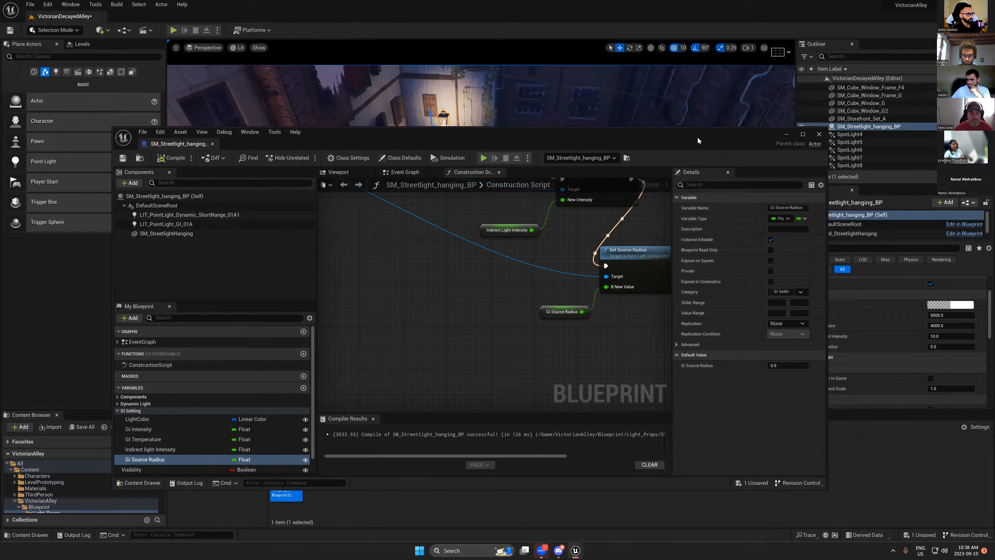
- Reorder Gi Source Radius above Indirect light Intensity in the GI Setting category, recompile, and close the Blueprint editor
{"action": "left_click_drag", "start_coordinate": [683, 140], "coordinate": [557, 215]}
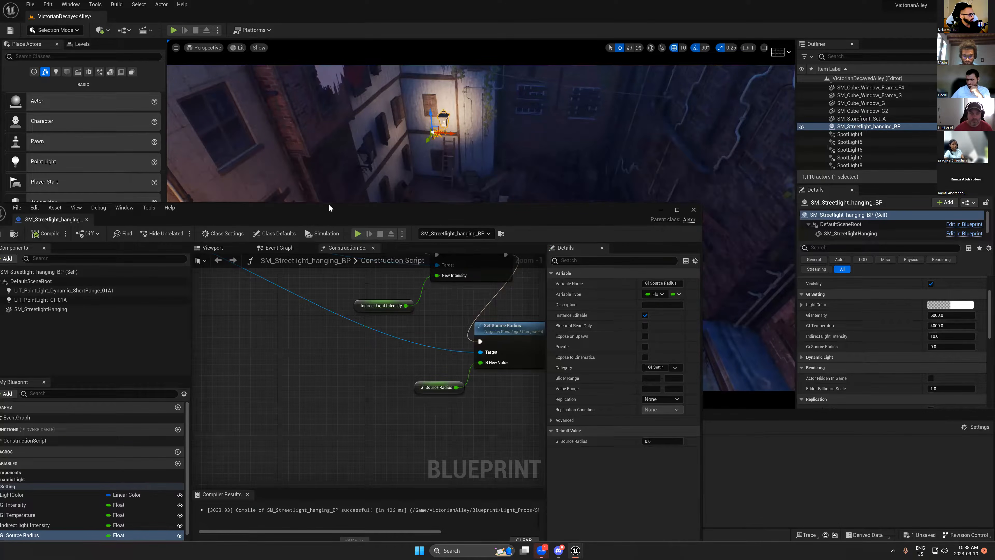
{"action": "left_click_drag", "start_coordinate": [339, 215], "coordinate": [398, 88]}
{"action": "left_click_drag", "start_coordinate": [76, 408], "coordinate": [63, 402]}
{"action": "left_click", "coordinate": [103, 106]}
{"action": "left_click", "coordinate": [901, 422]}
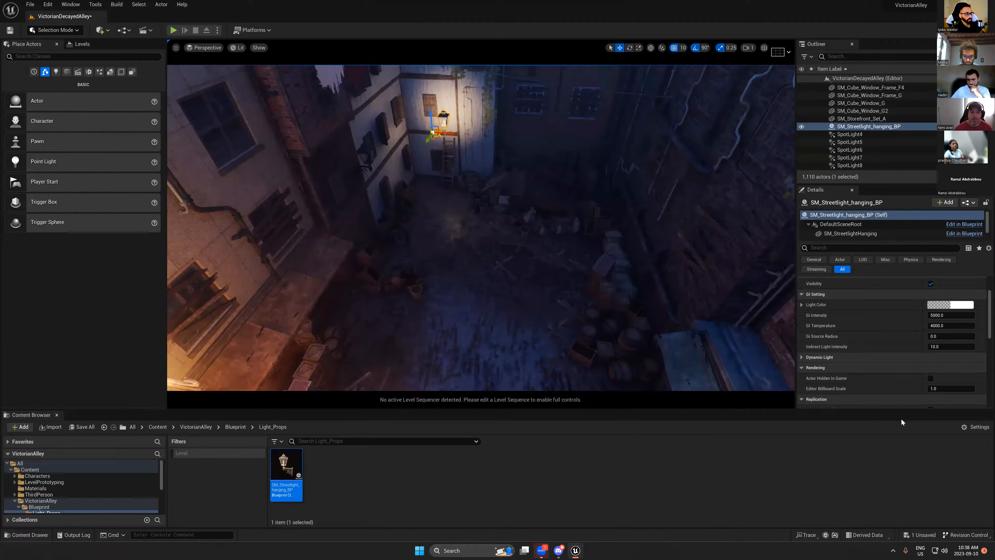
- Show the editor light gizmos in the level and review the streetlight's GI Setting and Dynamic Light categories
{"action": "key", "text": "g"}
{"action": "key", "text": "g"}
{"action": "key", "text": "g"}
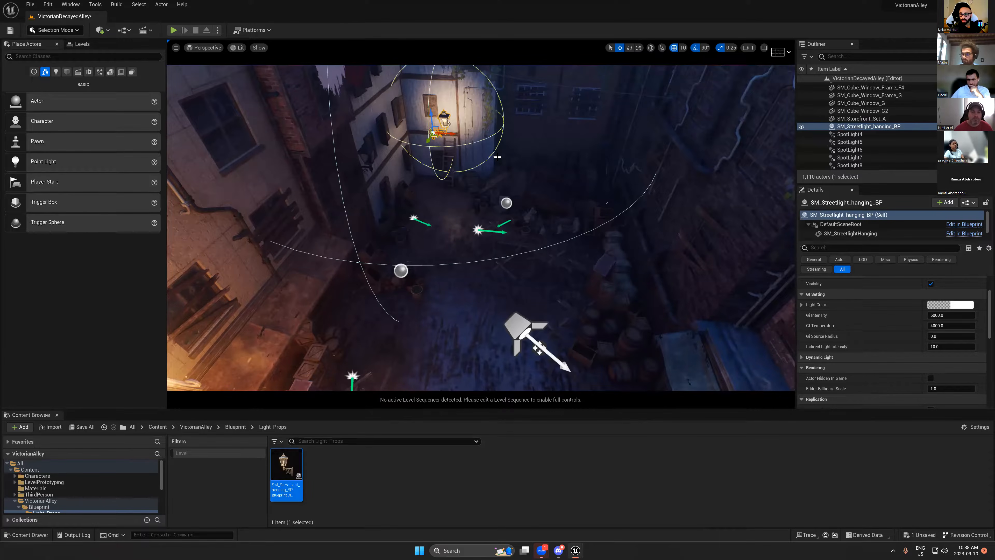
{"action": "scroll", "coordinate": [823, 325], "scroll_direction": "up", "scroll_amount": 2}
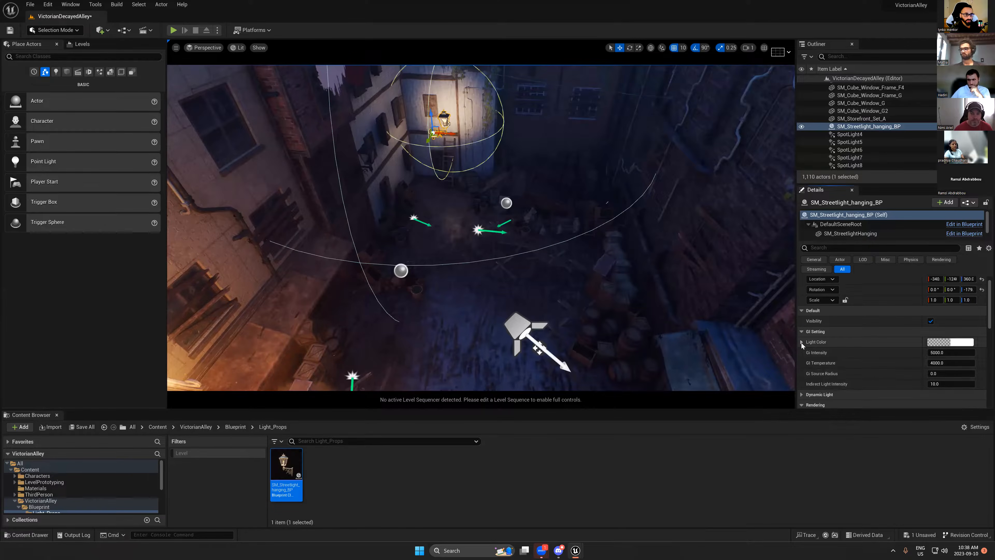
{"action": "left_click", "coordinate": [802, 331]}
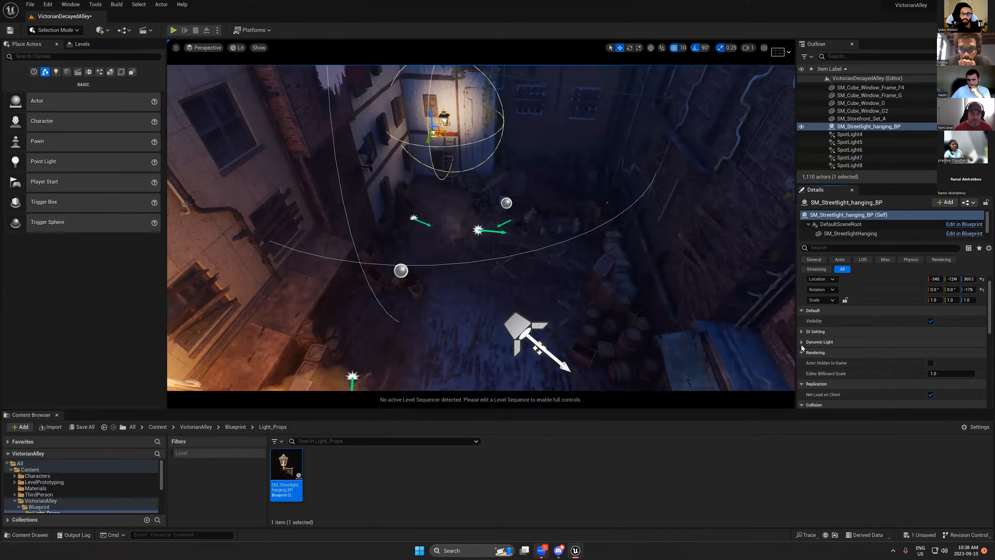
{"action": "left_click", "coordinate": [801, 342]}
{"action": "left_click", "coordinate": [801, 331]}
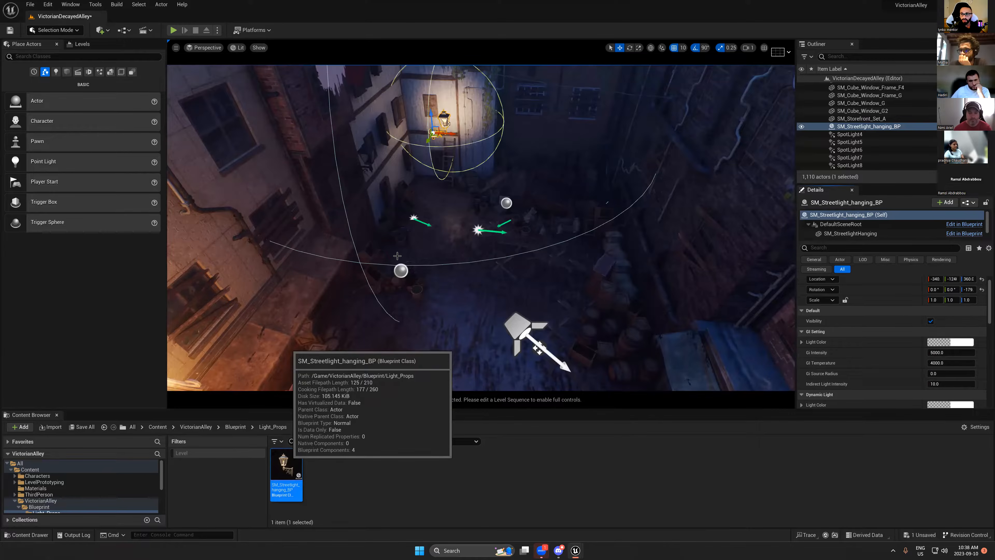
- Frame the streetlight in the level and move it lower in the alley, to about X -510 and Z 170
{"action": "right_click_drag", "start_coordinate": [461, 158], "coordinate": [465, 162]}
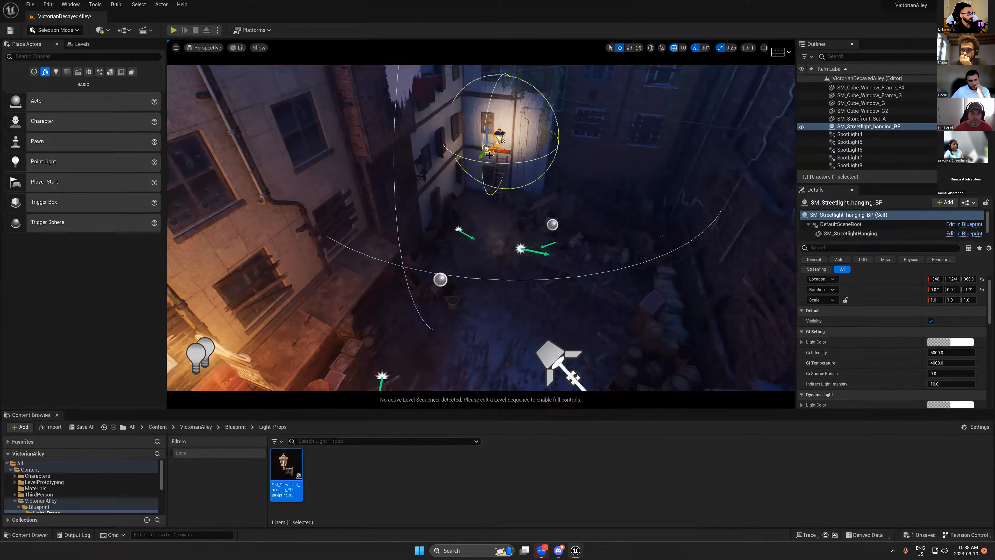
{"action": "key", "text": "f"}
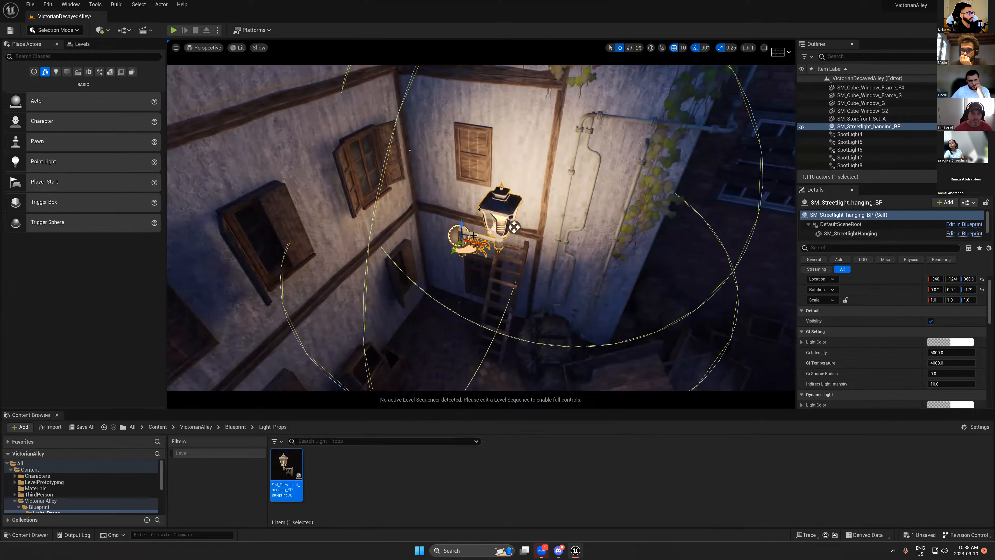
{"action": "left_click_drag", "start_coordinate": [466, 244], "coordinate": [366, 227], "text": "shift"}
{"action": "left_click_drag", "start_coordinate": [413, 257], "coordinate": [476, 255], "text": "alt"}
{"action": "scroll", "coordinate": [408, 287], "scroll_direction": "down", "scroll_amount": 7}
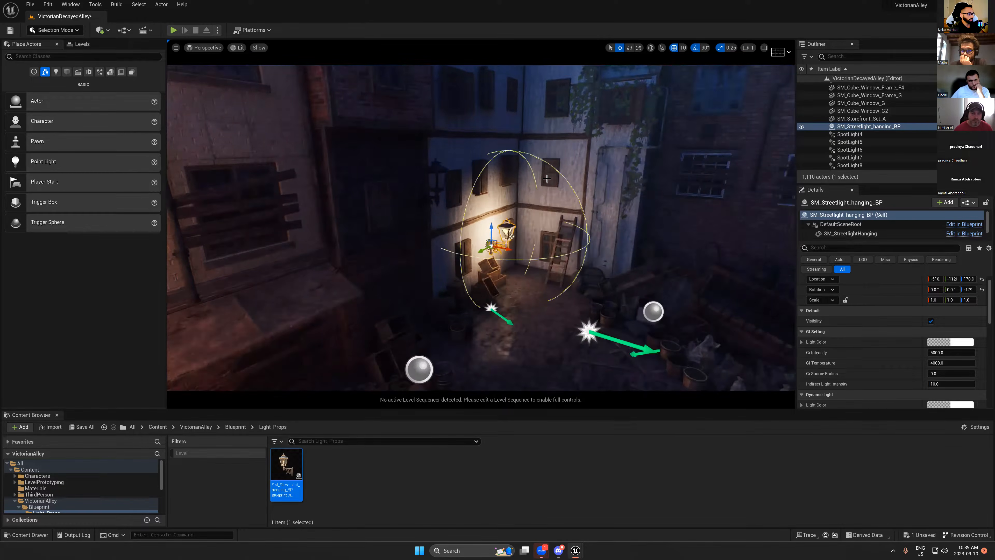
- Raise the streetlight on the alley wall to Z 190 and hide the editor gizmos
{"action": "right_click_drag", "start_coordinate": [462, 176], "coordinate": [480, 190]}
{"action": "left_click_drag", "start_coordinate": [479, 191], "coordinate": [490, 168], "text": "alt"}
{"action": "left_click_drag", "start_coordinate": [436, 185], "coordinate": [474, 176]}
{"action": "key", "text": "g"}
- Try a Gi Intensity of 2500 on the streetlight, and set it back to 5000
{"action": "left_click", "coordinate": [950, 352]}
{"action": "type", "text": "250"}
{"action": "key", "text": "BackSpace"}
{"action": "type", "text": "50"}
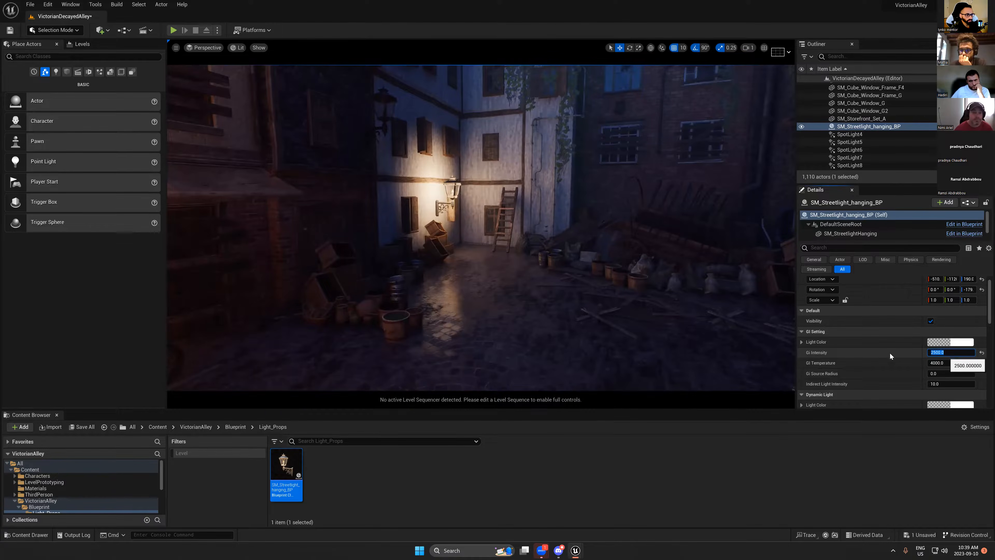
{"action": "type", "text": "5000"}
{"action": "key", "text": "Return"}
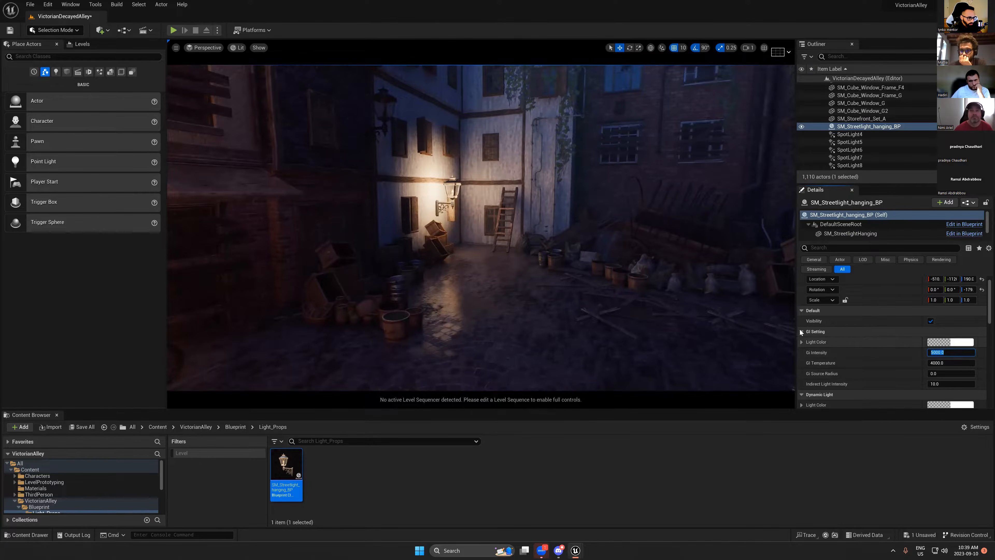
- Collapse the GI Setting category and test the streetlight's Dynamic Light Intensity at 2500 and 1000, settling on 1500
{"action": "left_click", "coordinate": [801, 331]}
{"action": "left_click", "coordinate": [956, 363]}
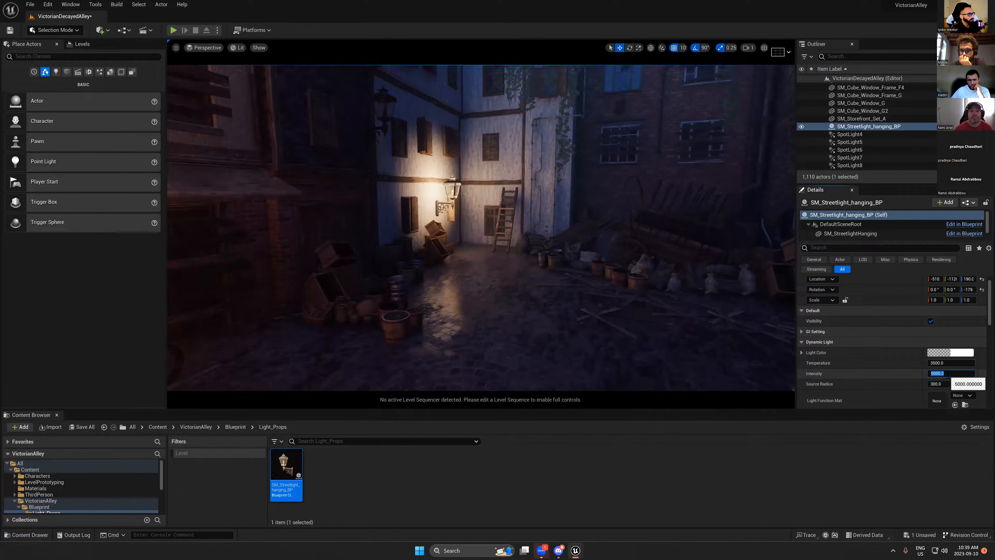
{"action": "type", "text": "2500"}
{"action": "key", "text": "Return"}
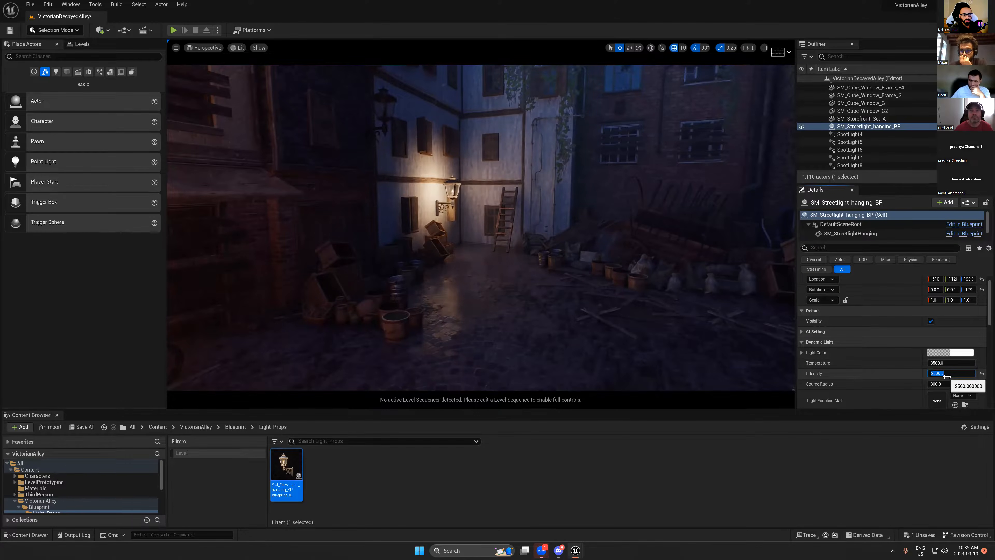
{"action": "type", "text": "1000"}
{"action": "key", "text": "Return"}
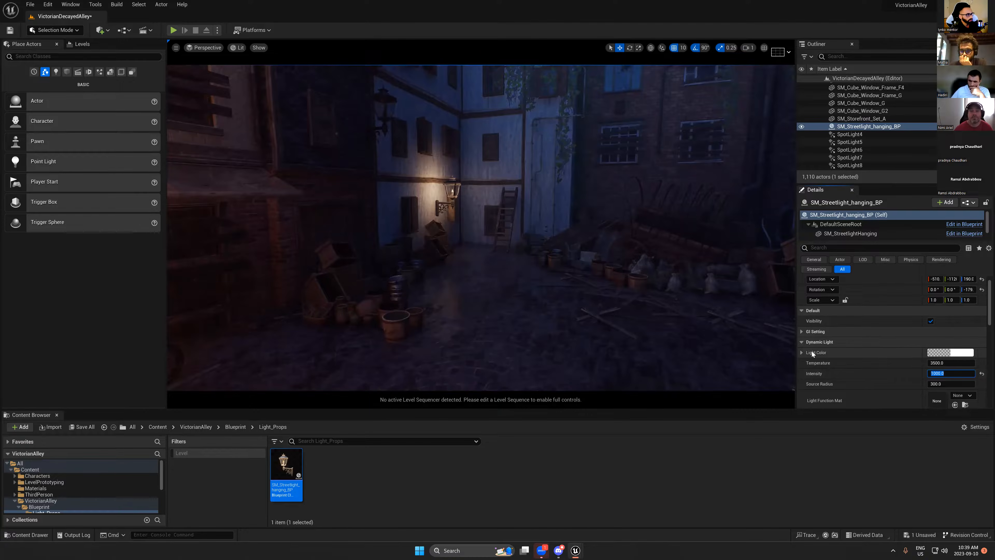
{"action": "key", "text": "Return"}
- Duplicate the streetlight and move the copy across the alley toward the opposite storefront
{"action": "key", "text": "s"}
{"action": "right_click_drag", "start_coordinate": [474, 193], "coordinate": [371, 221]}
{"action": "key", "text": "g"}
{"action": "left_click_drag", "start_coordinate": [348, 231], "coordinate": [642, 333], "text": "alt"}
{"action": "right_click_drag", "start_coordinate": [642, 333], "coordinate": [791, 248]}
{"action": "left_click_drag", "start_coordinate": [365, 237], "coordinate": [573, 331]}
{"action": "right_click_drag", "start_coordinate": [573, 331], "coordinate": [515, 288]}
- Rotate the duplicated streetlight to suit the storefront wall and position it beside the door at about X 650, Y 720, Z 190
{"action": "key", "text": "e"}
{"action": "left_click_drag", "start_coordinate": [514, 283], "coordinate": [521, 285]}
{"action": "mouse_move", "coordinate": [521, 285]}
{"action": "right_mouse_down"}
{"action": "mouse_move", "coordinate": [506, 333]}
{"action": "mouse_move", "coordinate": [517, 284]}
{"action": "right_mouse_up"}
{"action": "key", "text": "w"}
{"action": "left_click_drag", "start_coordinate": [502, 266], "coordinate": [548, 228]}
{"action": "right_click_drag", "start_coordinate": [615, 235], "coordinate": [273, 293]}
{"action": "left_click_drag", "start_coordinate": [533, 234], "coordinate": [527, 234]}
{"action": "right_click_drag", "start_coordinate": [274, 294], "coordinate": [274, 251]}
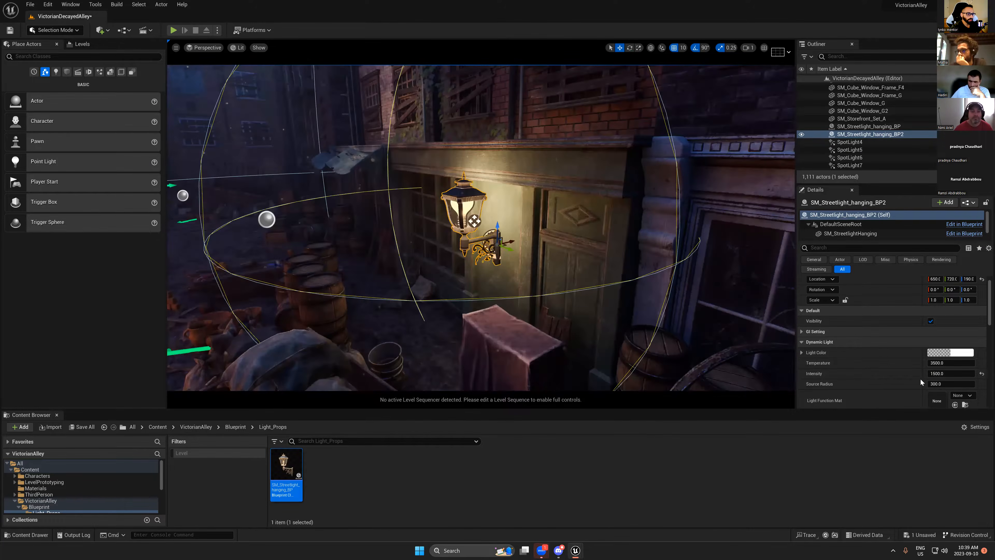
- Try a Dynamic Light Temperature of about 2401 on the duplicated streetlight, and delete the duplicate
{"action": "scroll", "coordinate": [920, 365], "scroll_direction": "down", "scroll_amount": 2}
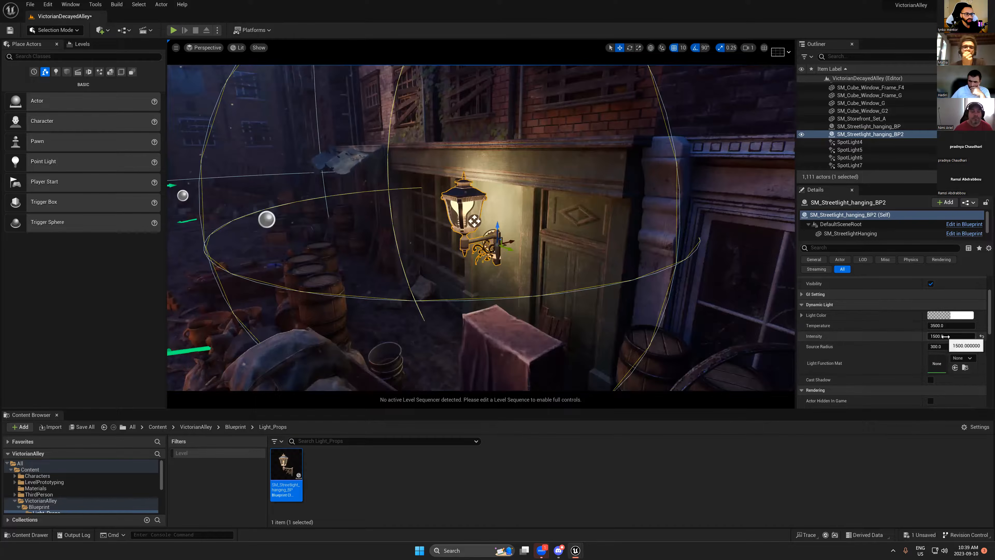
{"action": "left_click_drag", "start_coordinate": [948, 325], "coordinate": [948, 346]}
{"action": "key", "text": "ctrl+z"}
{"action": "scroll", "coordinate": [629, 245], "scroll_direction": "down", "scroll_amount": 2}
{"action": "scroll", "coordinate": [629, 245], "scroll_direction": "down", "scroll_amount": 4}
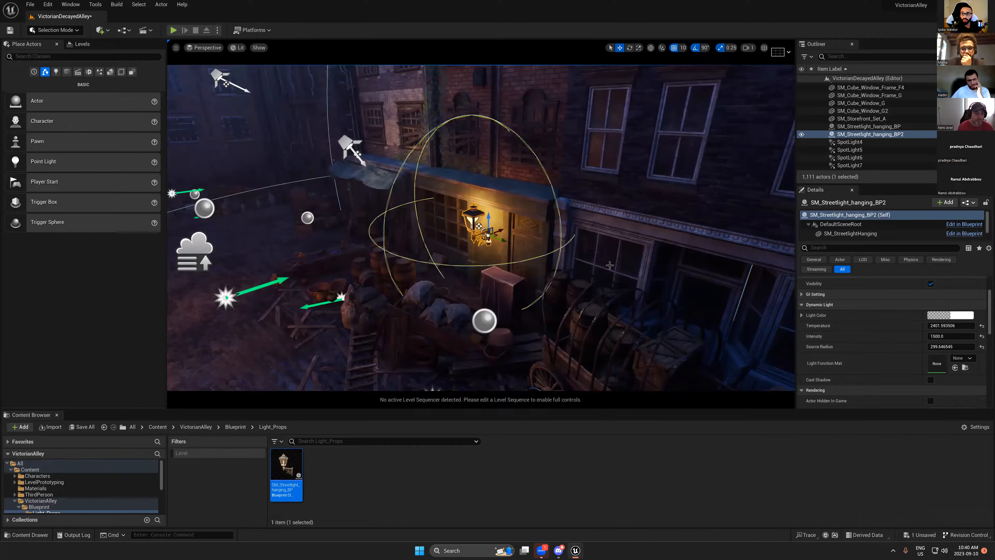
{"action": "right_click_drag", "start_coordinate": [605, 237], "coordinate": [627, 253]}
{"action": "key", "text": "Delete"}
- Select the original streetlight at the end of the alley and frame it with the editor gizmos shown
{"action": "mouse_move", "coordinate": [449, 213]}
{"action": "right_mouse_down"}
{"action": "mouse_move", "coordinate": [423, 204]}
{"action": "mouse_move", "coordinate": [439, 207]}
{"action": "right_mouse_up"}
{"action": "left_click", "coordinate": [440, 207]}
{"action": "key", "text": "g"}
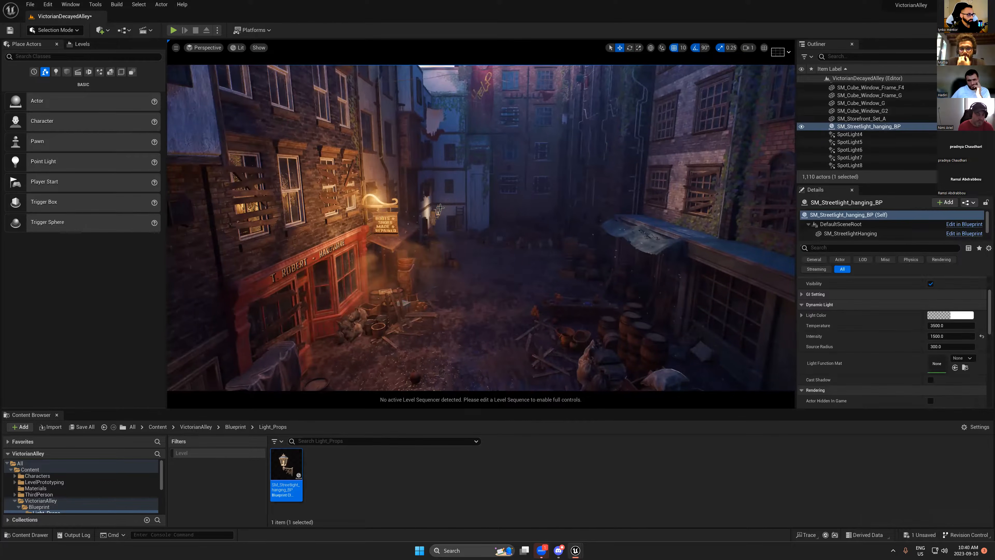
{"action": "key", "text": "g"}
{"action": "key", "text": "f"}
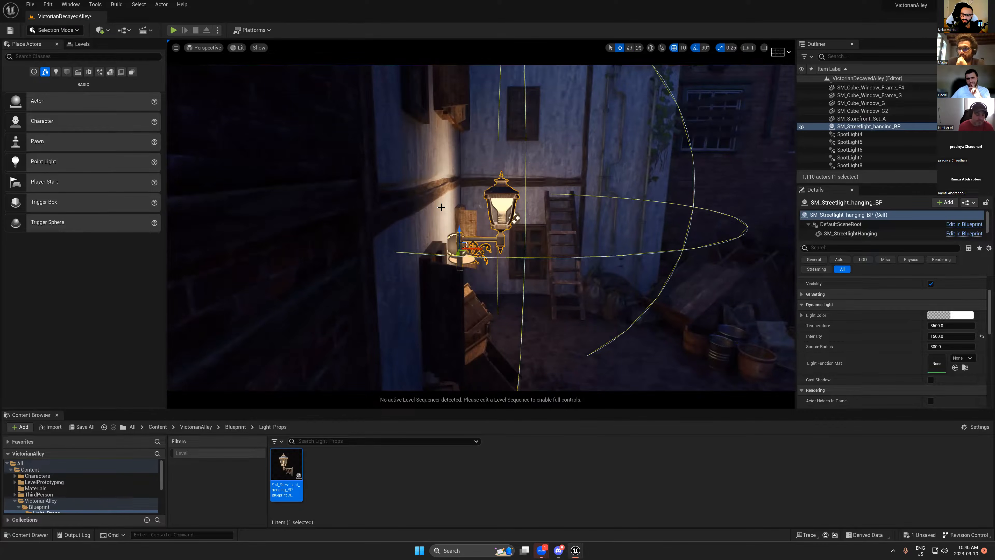
- Inspect the streetlight's lighting with the editor gizmos hidden and save the level
{"action": "right_click_drag", "start_coordinate": [499, 246], "coordinate": [537, 237]}
{"action": "key", "text": "g"}
{"action": "key", "text": "g"}
{"action": "left_click_drag", "start_coordinate": [443, 260], "coordinate": [444, 289], "text": "alt"}
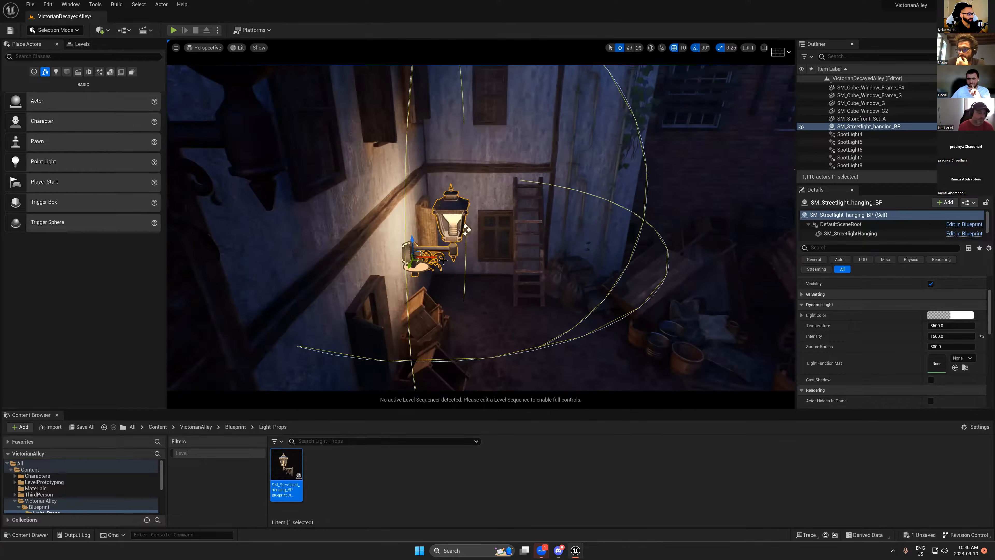
{"action": "right_click_drag", "start_coordinate": [478, 249], "coordinate": [501, 246]}
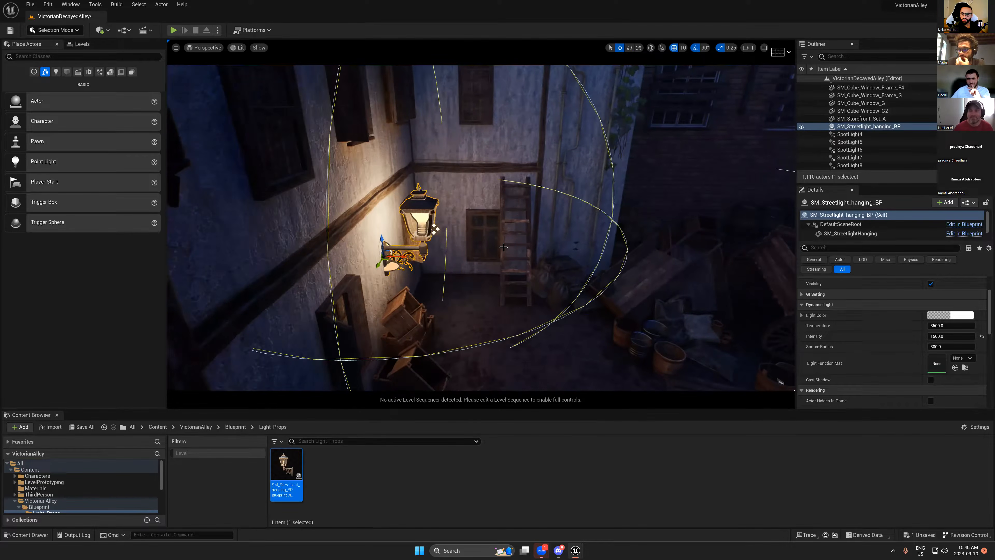
{"action": "key", "text": "g"}
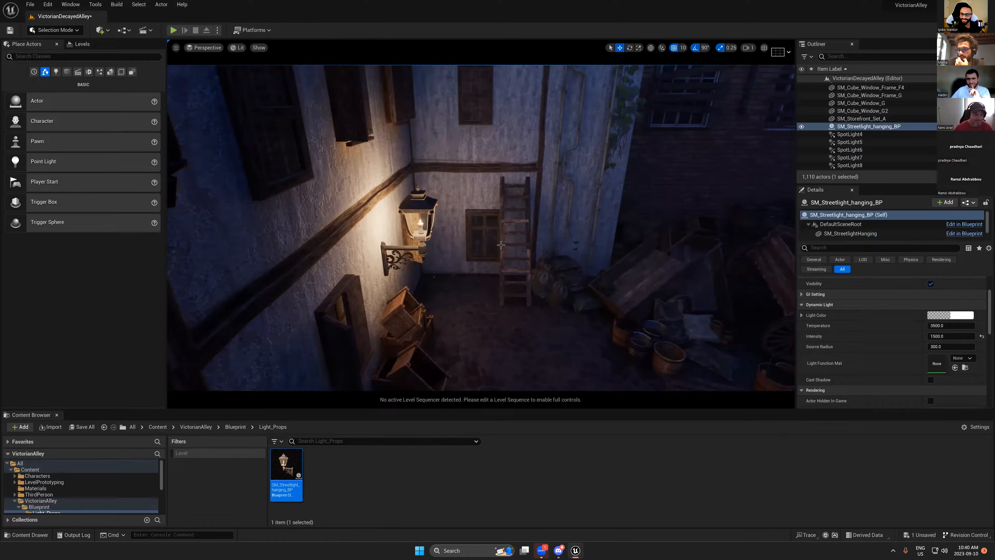
{"action": "key", "text": "ctrl+s"}
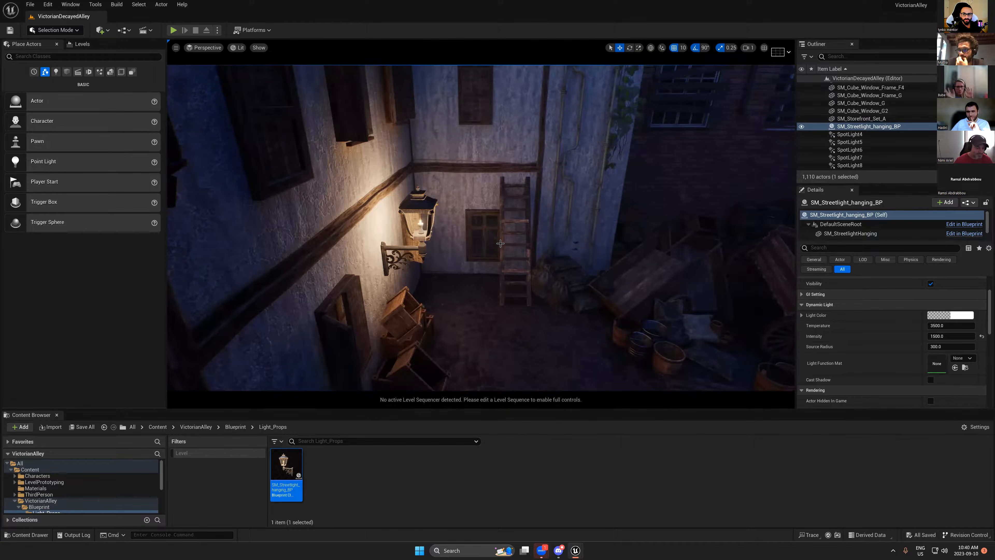
- Reopen the streetlight Blueprint's Construction Script and view the actions available for the GI point light reference
{"action": "right_click_drag", "start_coordinate": [500, 243], "coordinate": [489, 208]}
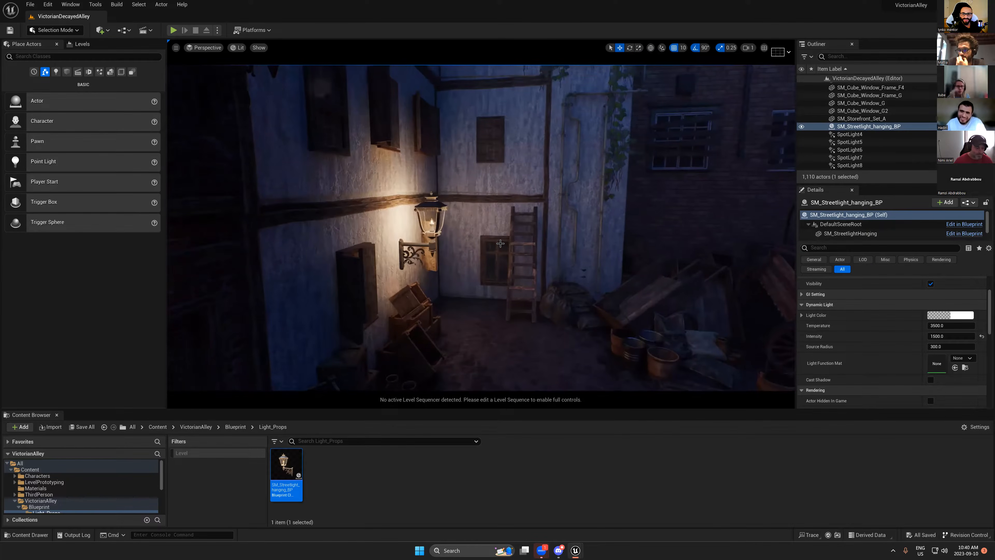
{"action": "key", "text": "g"}
{"action": "double_click", "coordinate": [286, 467]}
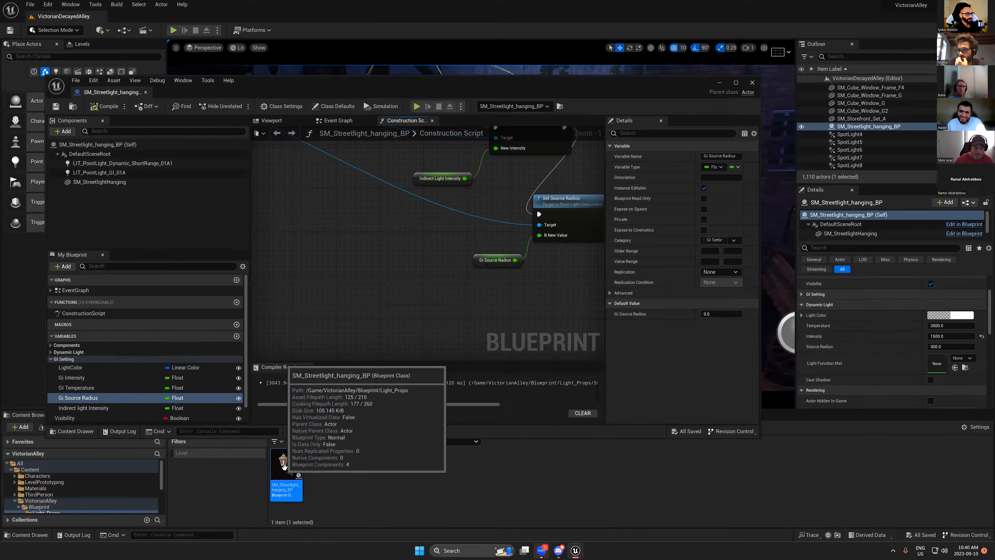
{"action": "left_click_drag", "start_coordinate": [584, 95], "coordinate": [746, 223]}
{"action": "scroll", "coordinate": [584, 388], "scroll_direction": "down", "scroll_amount": 3}
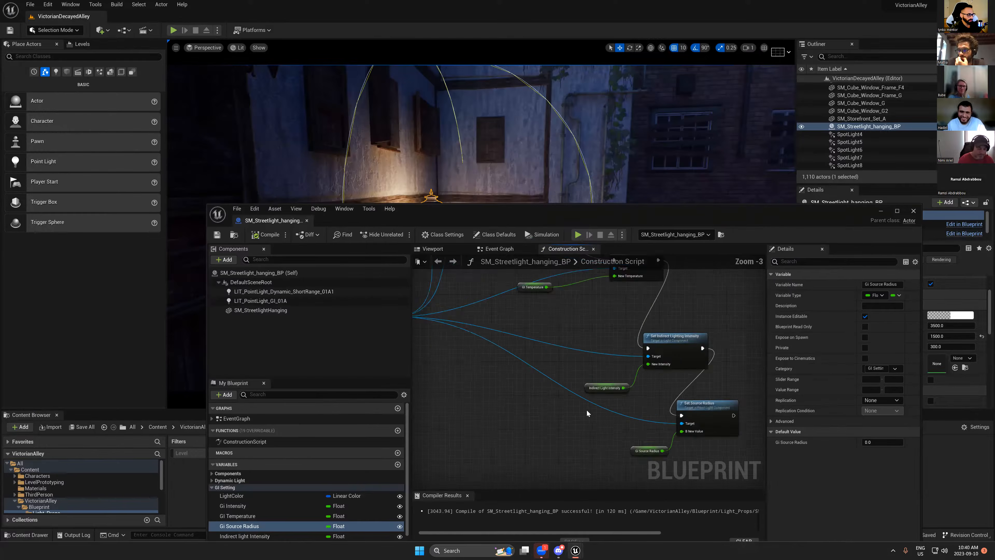
{"action": "mouse_move", "coordinate": [538, 344]}
{"action": "right_mouse_down"}
{"action": "mouse_move", "coordinate": [561, 380]}
{"action": "mouse_move", "coordinate": [528, 362]}
{"action": "mouse_move", "coordinate": [551, 349]}
{"action": "right_mouse_up"}
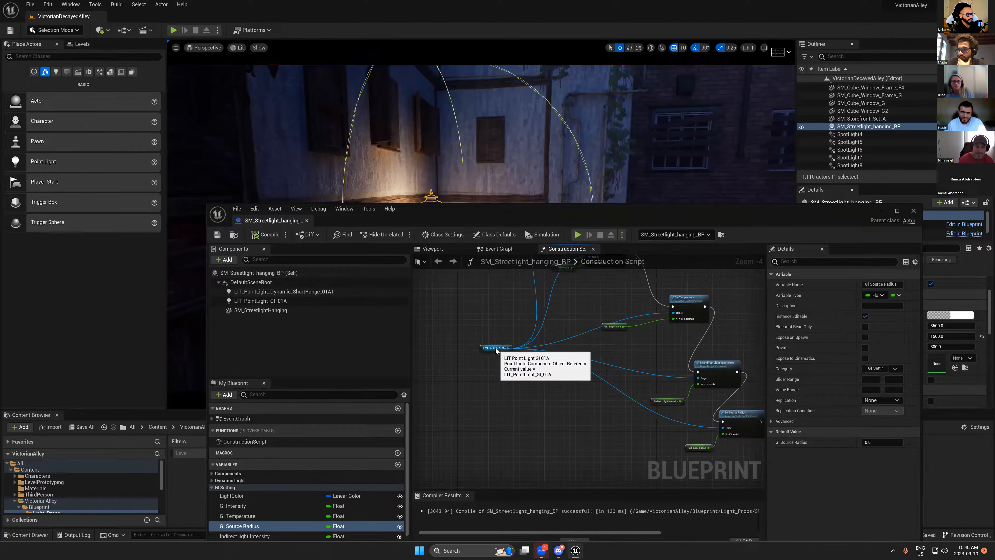
{"action": "left_click_drag", "start_coordinate": [508, 348], "coordinate": [531, 394]}
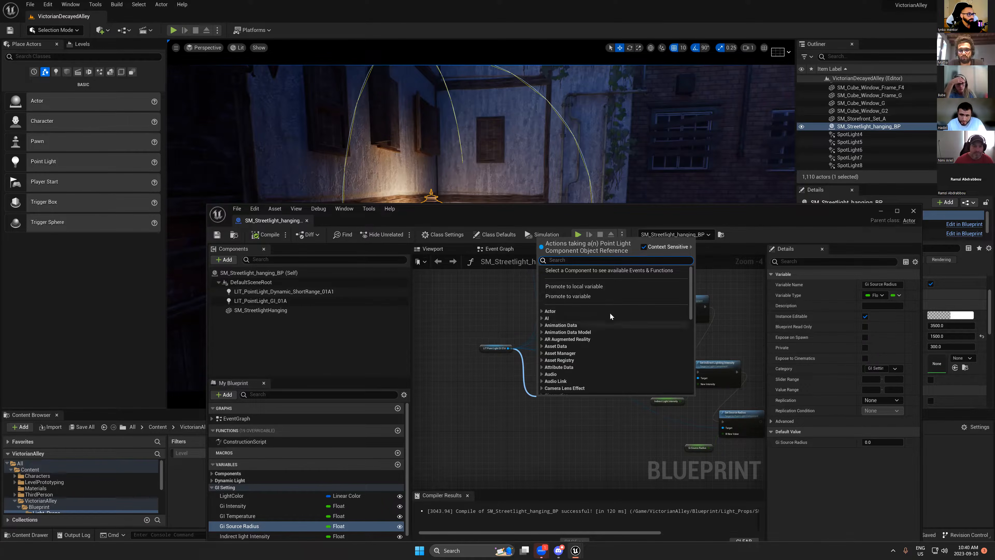
{"action": "left_click", "coordinate": [614, 209]}
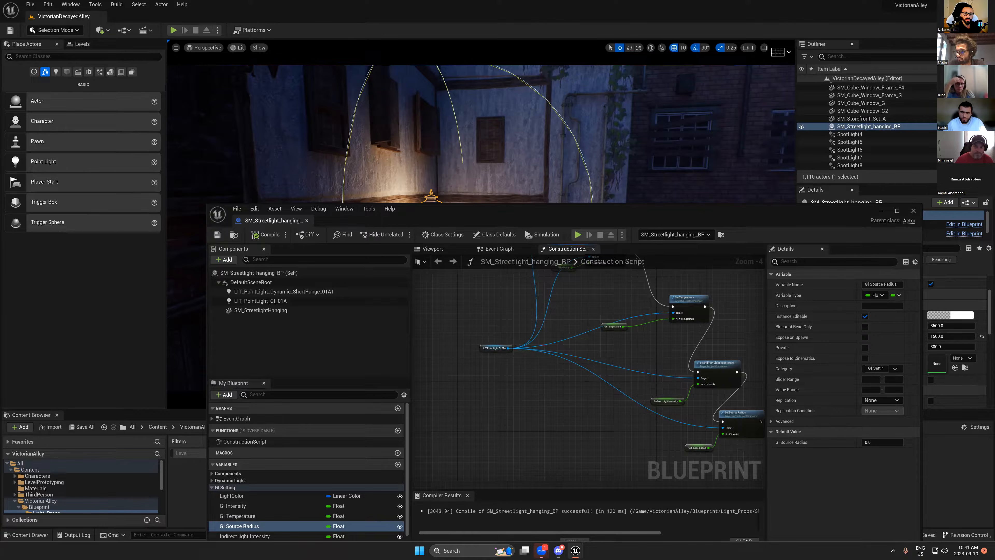
- Examine the LIT_PointLight_Dynamic_ShortRange_01A1 component and its node in the Construction Script, keeping the level's streetlight in view
{"action": "left_click_drag", "start_coordinate": [586, 217], "coordinate": [574, 218]}
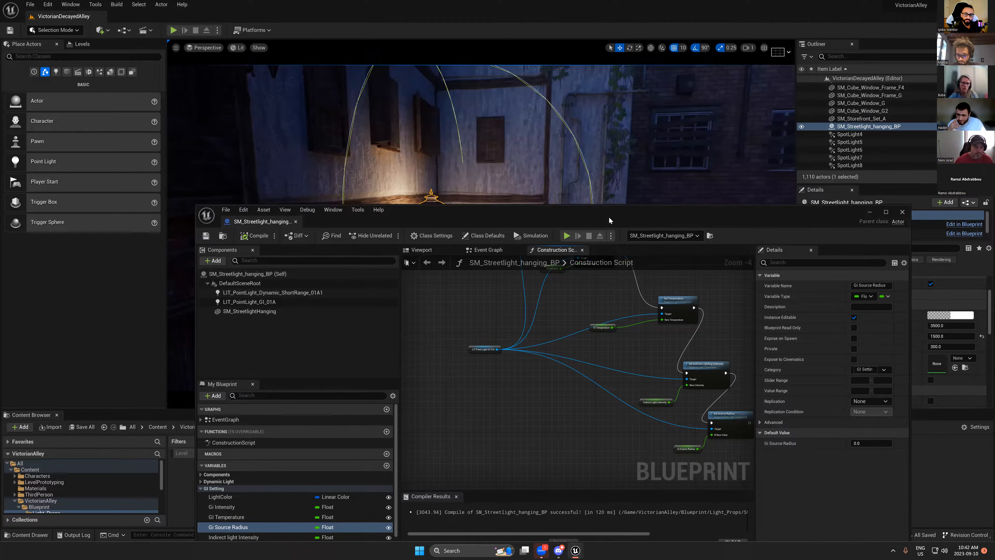
{"action": "left_click_drag", "start_coordinate": [609, 216], "coordinate": [640, 180]}
{"action": "left_click", "coordinate": [286, 258]}
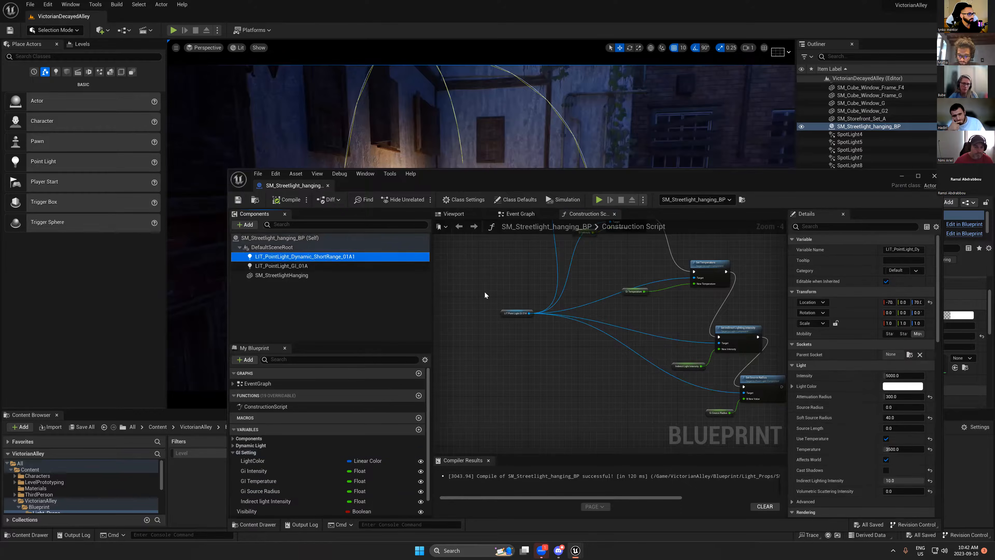
{"action": "scroll", "coordinate": [484, 291], "scroll_direction": "down", "scroll_amount": 2}
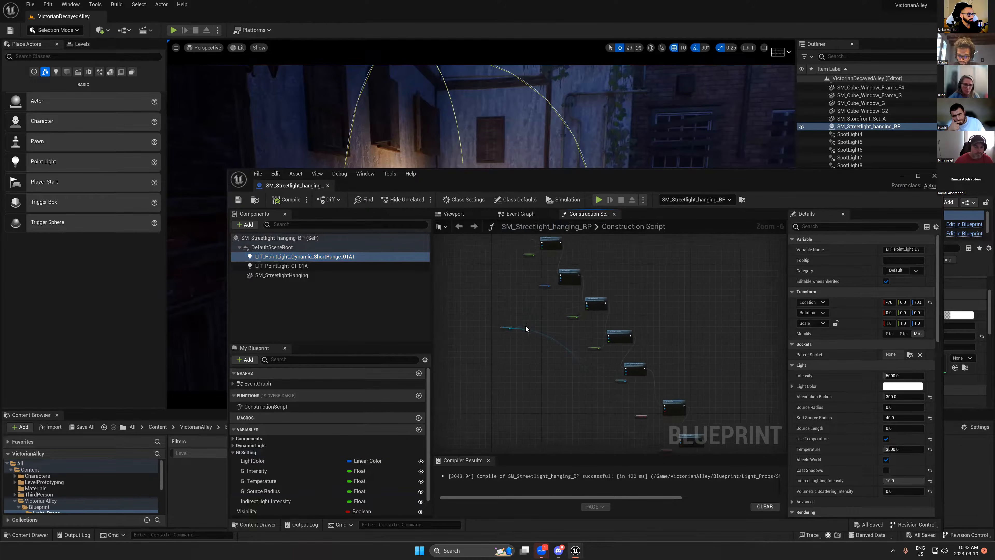
{"action": "scroll", "coordinate": [451, 333], "scroll_direction": "up", "scroll_amount": 4}
{"action": "left_click", "coordinate": [448, 335]}
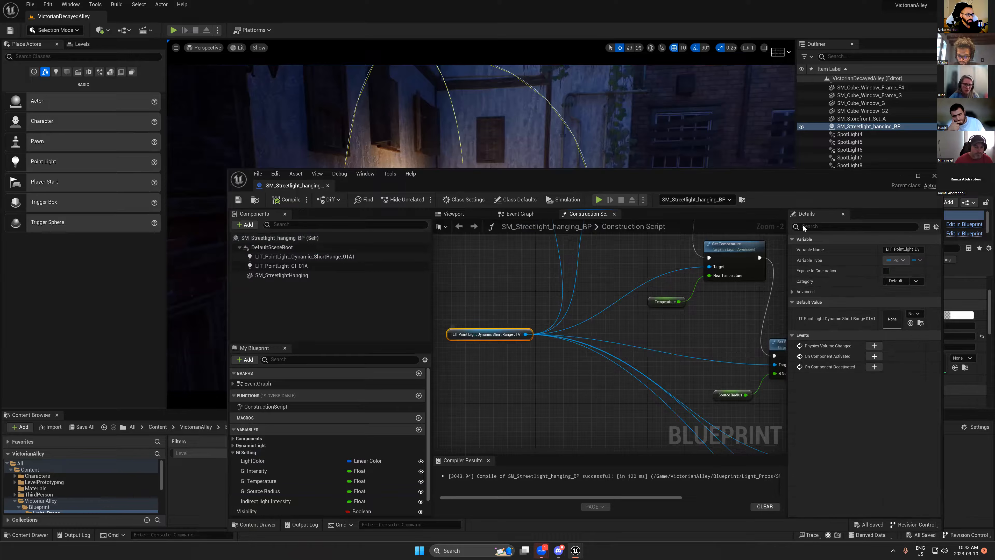
{"action": "left_click_drag", "start_coordinate": [787, 172], "coordinate": [594, 140]}
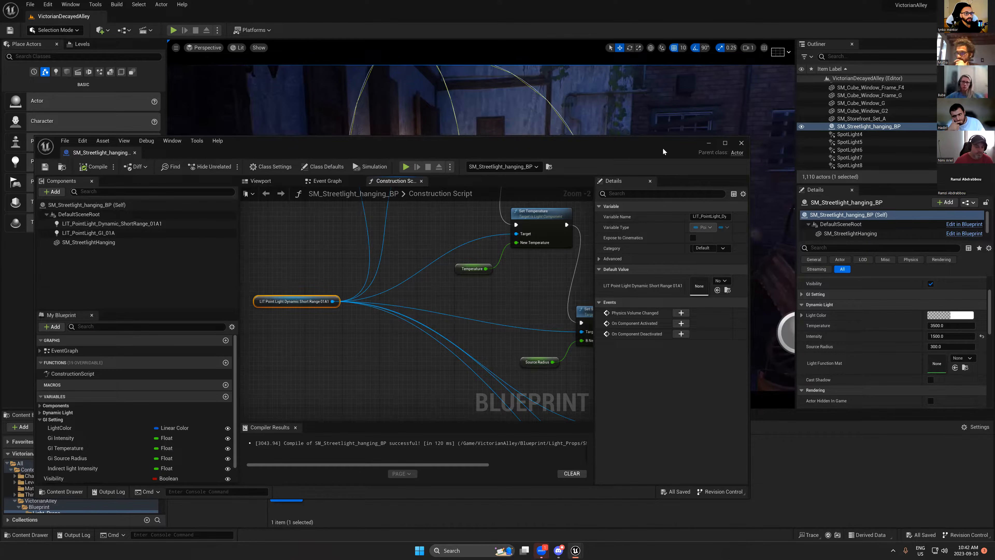
{"action": "left_click_drag", "start_coordinate": [662, 148], "coordinate": [451, 354]}
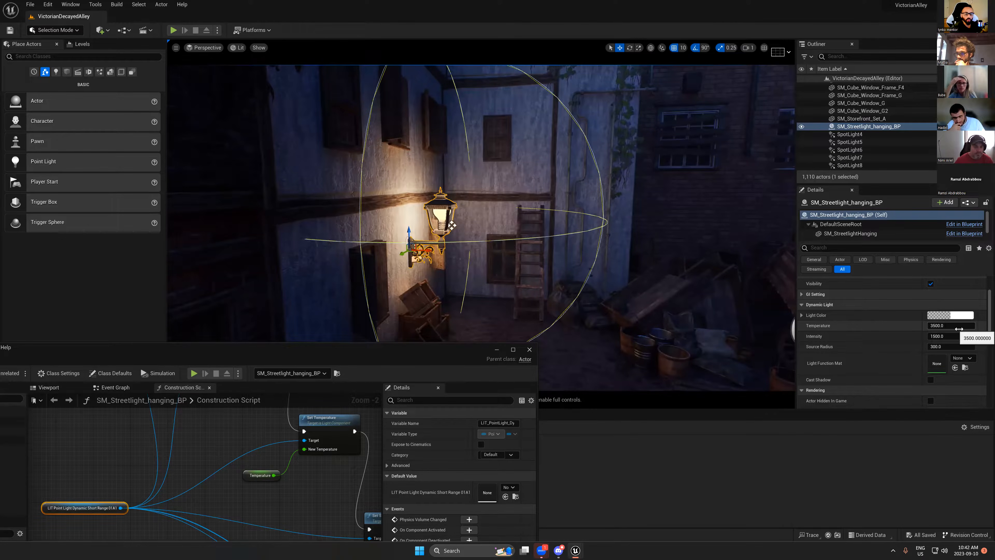
- Duplicate the streetlight beside the brick wall's doorway and frame the original to compare both instances
{"action": "right_click_drag", "start_coordinate": [579, 135], "coordinate": [575, 145]}
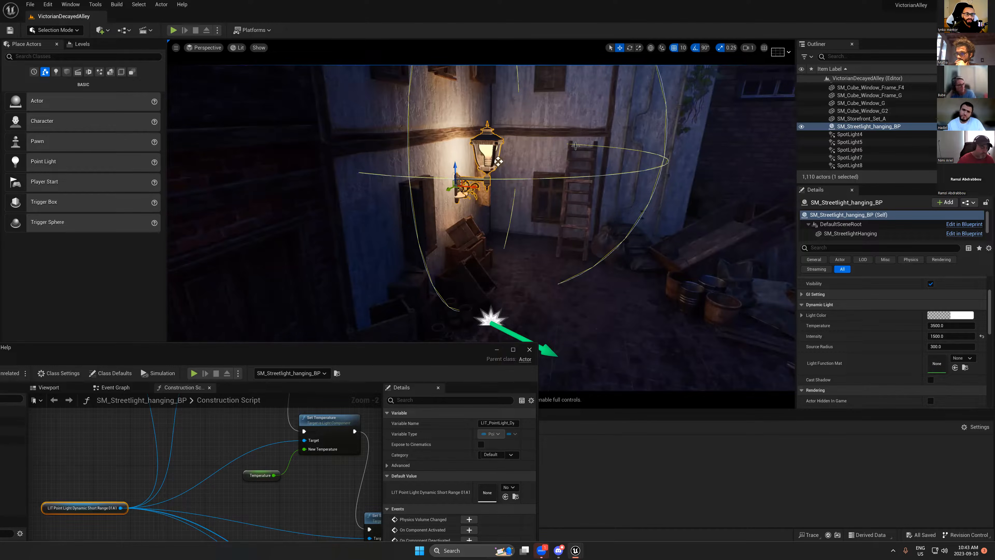
{"action": "scroll", "coordinate": [544, 134], "scroll_direction": "down", "scroll_amount": 4}
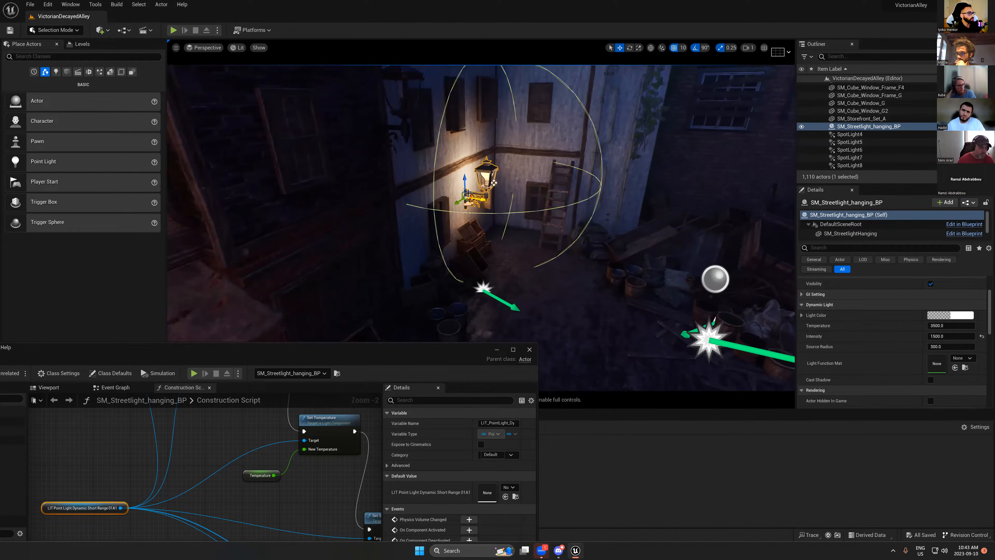
{"action": "left_click_drag", "start_coordinate": [467, 193], "coordinate": [322, 294], "text": "alt"}
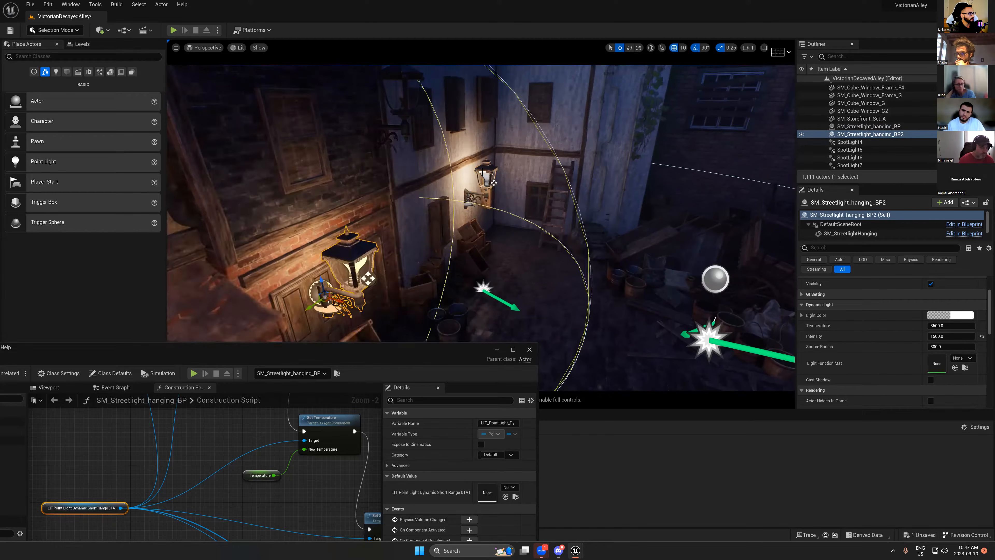
{"action": "left_click", "coordinate": [482, 171]}
{"action": "key", "text": "f"}
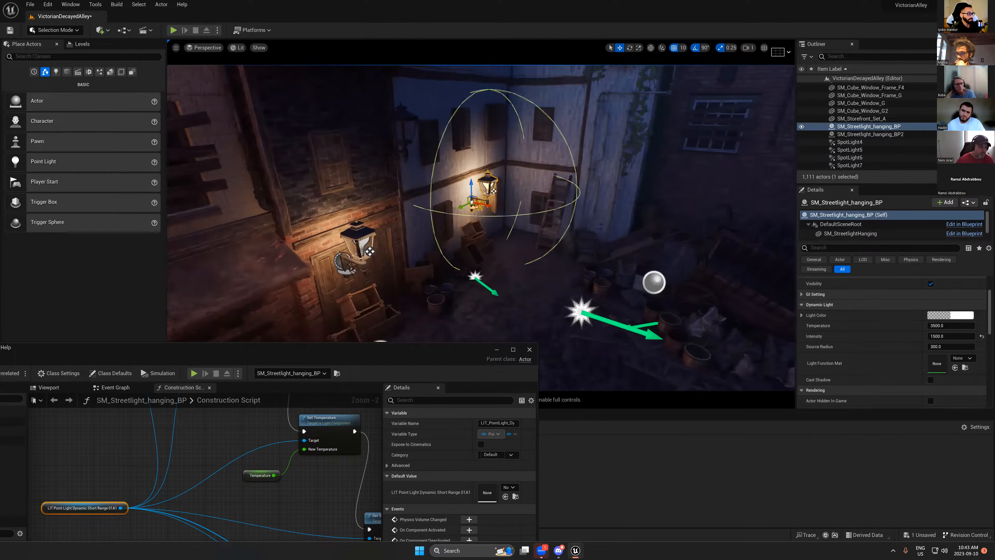
{"action": "right_click_drag", "start_coordinate": [492, 210], "coordinate": [491, 209]}
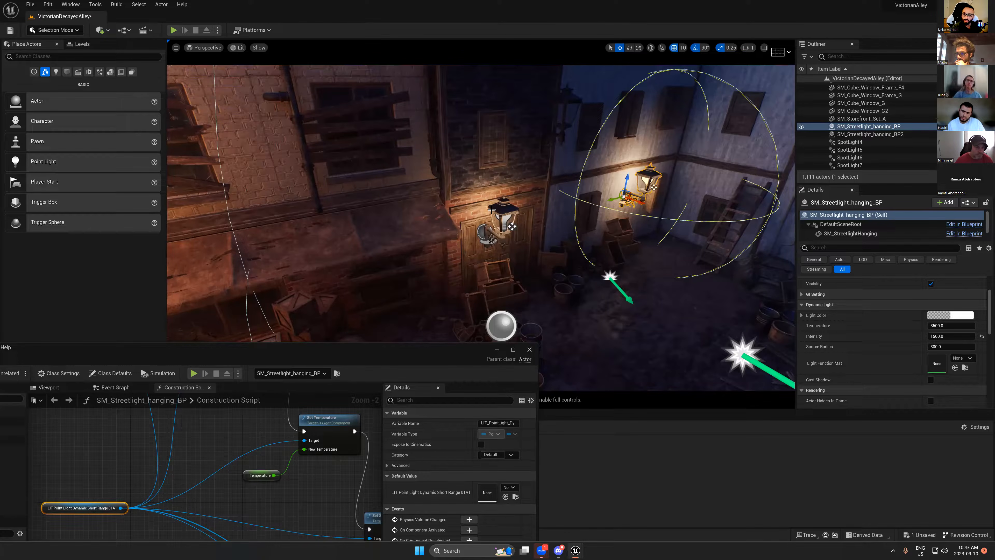
- Delete the duplicated streetlight beside the doorway and view the whole alley
{"action": "left_click", "coordinate": [502, 206]}
{"action": "key", "text": "Delete"}
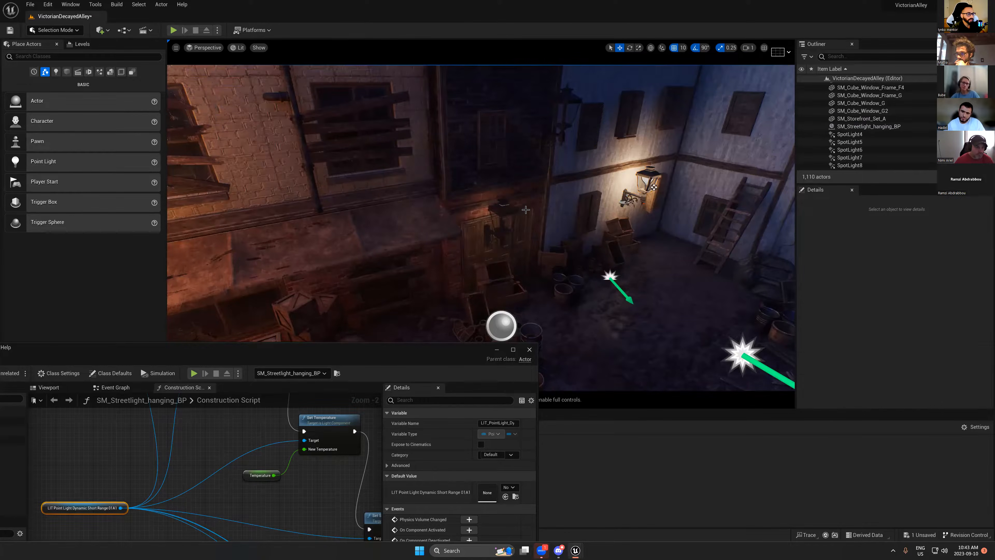
{"action": "right_click_drag", "start_coordinate": [503, 206], "coordinate": [503, 206]}
{"action": "right_click_drag", "start_coordinate": [587, 208], "coordinate": [587, 209]}
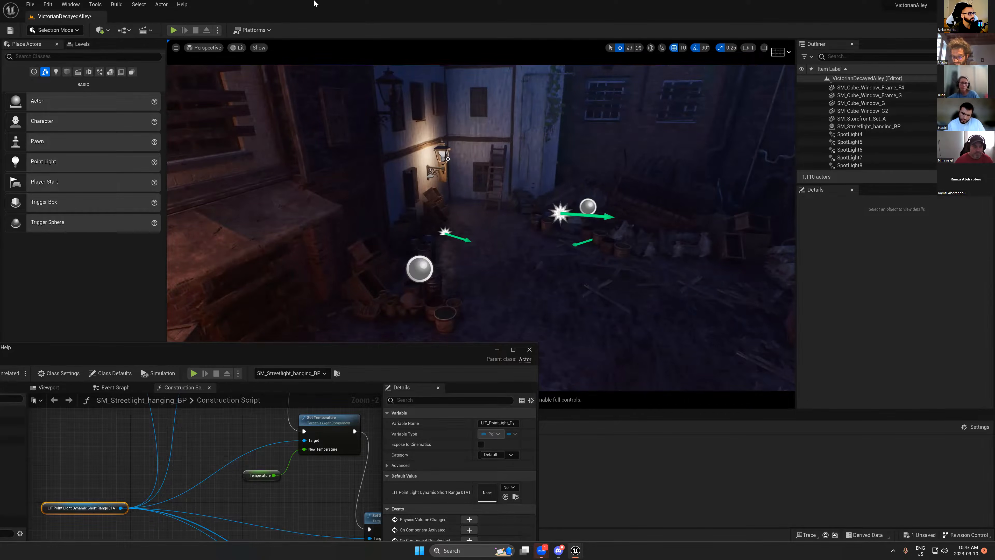
- Return to the Blueprint editor and select the LIT_PointLight_Dynamic_ShortRange_01A1 component
{"action": "left_click_drag", "start_coordinate": [413, 358], "coordinate": [775, 272]}
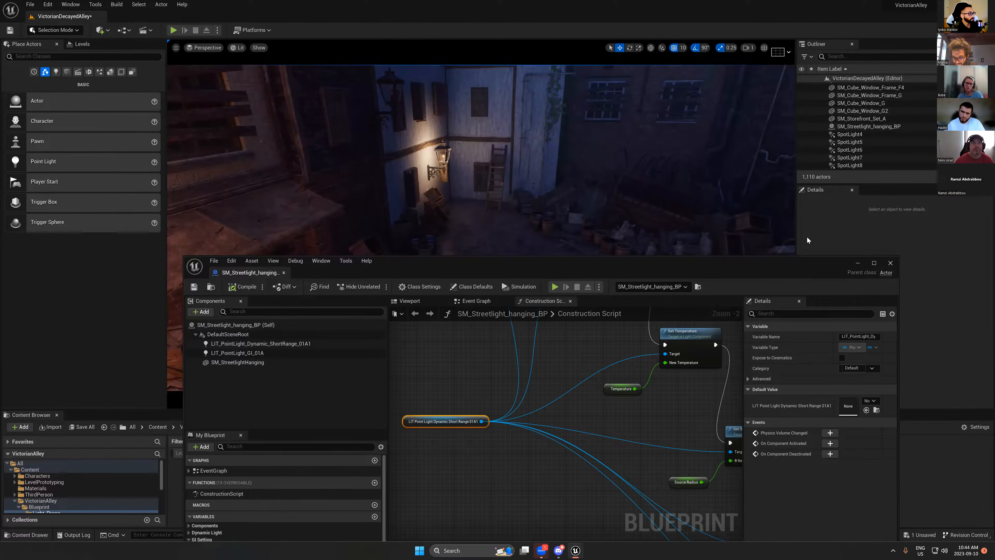
{"action": "left_click_drag", "start_coordinate": [807, 267], "coordinate": [818, 204]}
{"action": "left_click", "coordinate": [263, 280]}
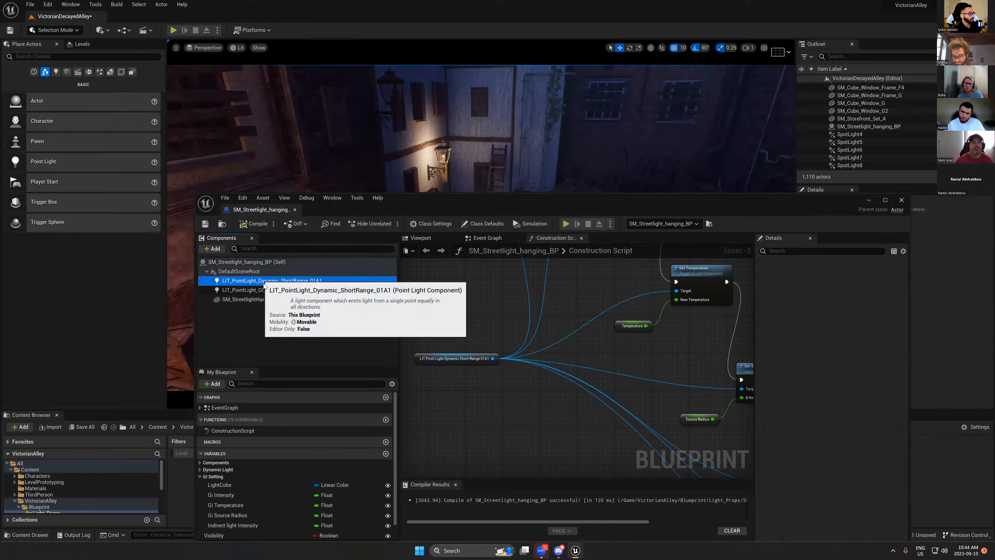
- Put the Blueprint editor away, frame the streetlight on the alley's white wall, and hide the viewport's editor overlays
{"action": "left_click_drag", "start_coordinate": [653, 196], "coordinate": [490, 143]}
{"action": "left_click", "coordinate": [735, 150]}
{"action": "right_click_drag", "start_coordinate": [736, 150], "coordinate": [661, 196]}
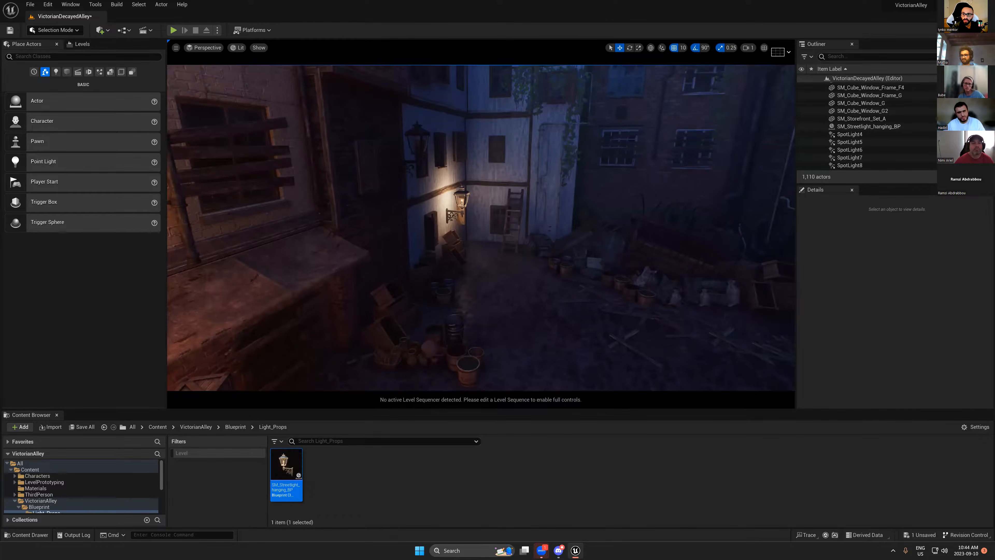
{"action": "left_click", "coordinate": [462, 194]}
{"action": "key", "text": "f"}
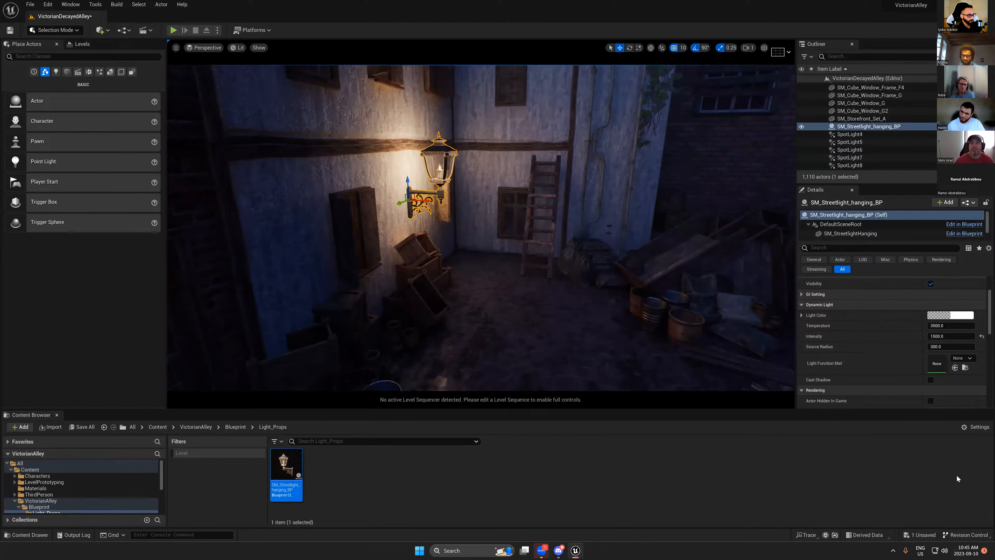
{"action": "right_click_drag", "start_coordinate": [473, 284], "coordinate": [478, 281]}
{"action": "key", "text": "ctrl+l"}
{"action": "key", "text": "g"}
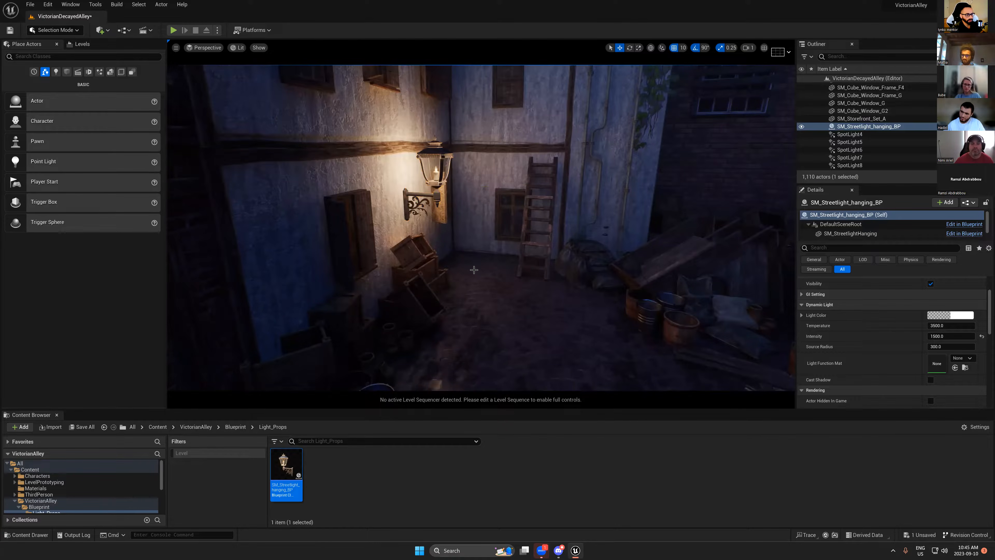
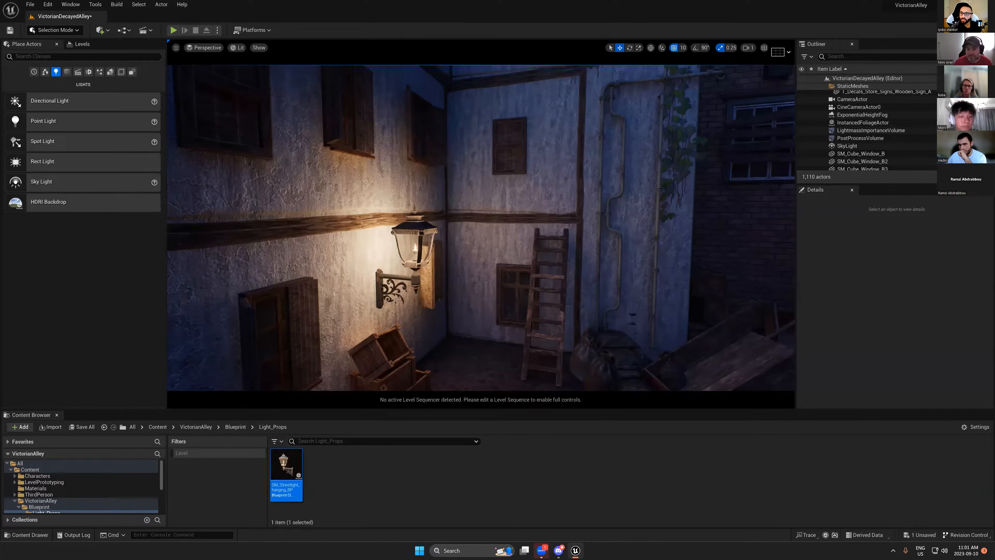
- Create a folder named Material inside the VictorianAlley content folder
{"action": "scroll", "coordinate": [585, 209], "scroll_direction": "down", "scroll_amount": 10}
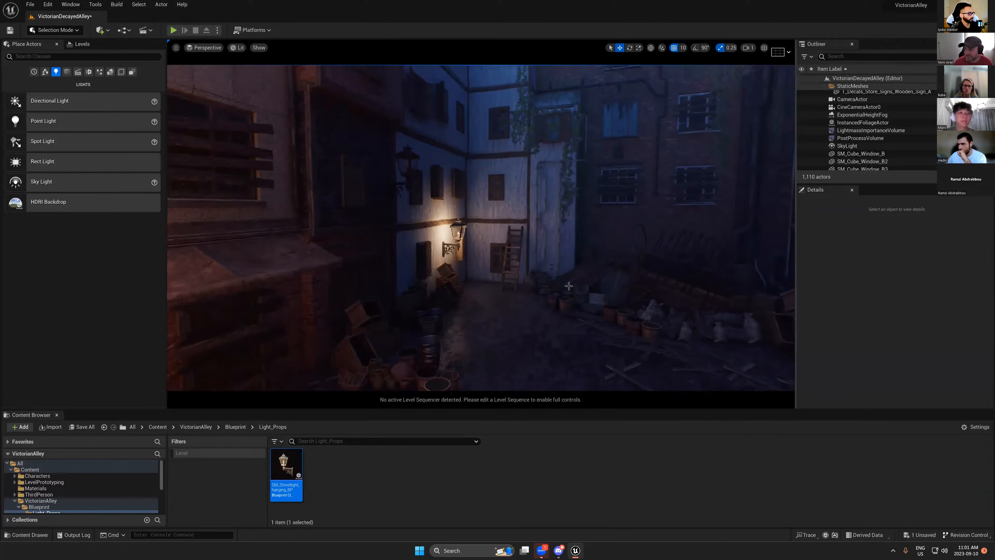
{"action": "left_click", "coordinate": [235, 426]}
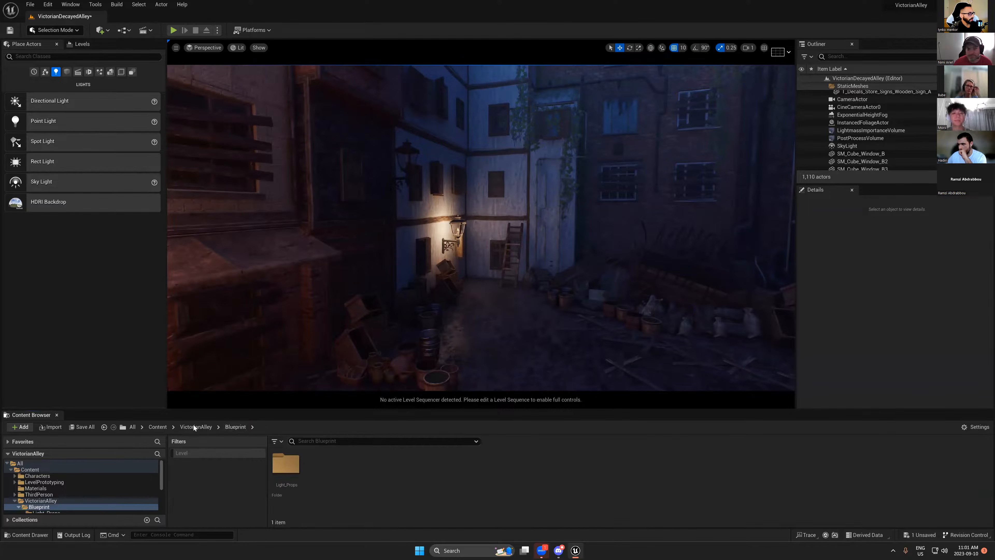
{"action": "left_click", "coordinate": [195, 427]}
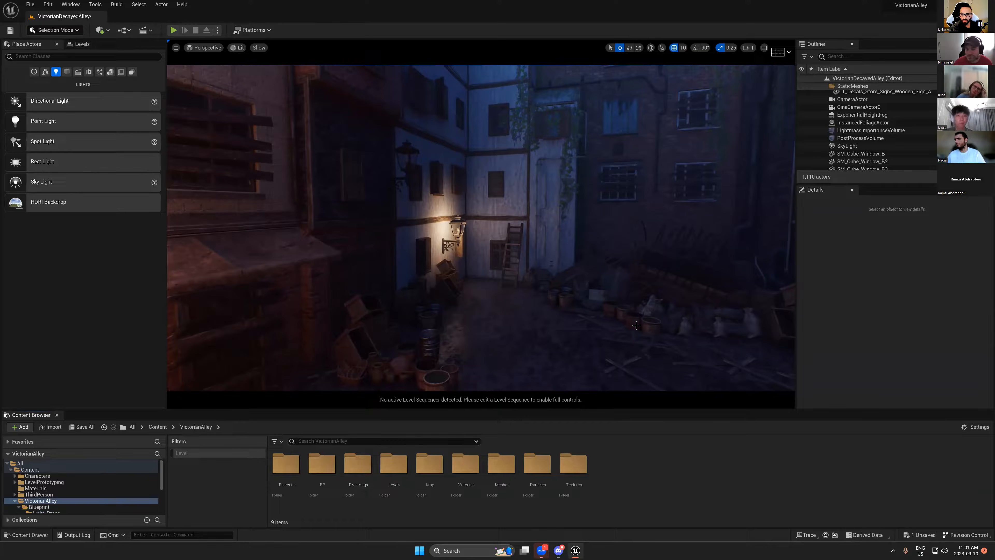
{"action": "right_click_drag", "start_coordinate": [621, 307], "coordinate": [641, 310]}
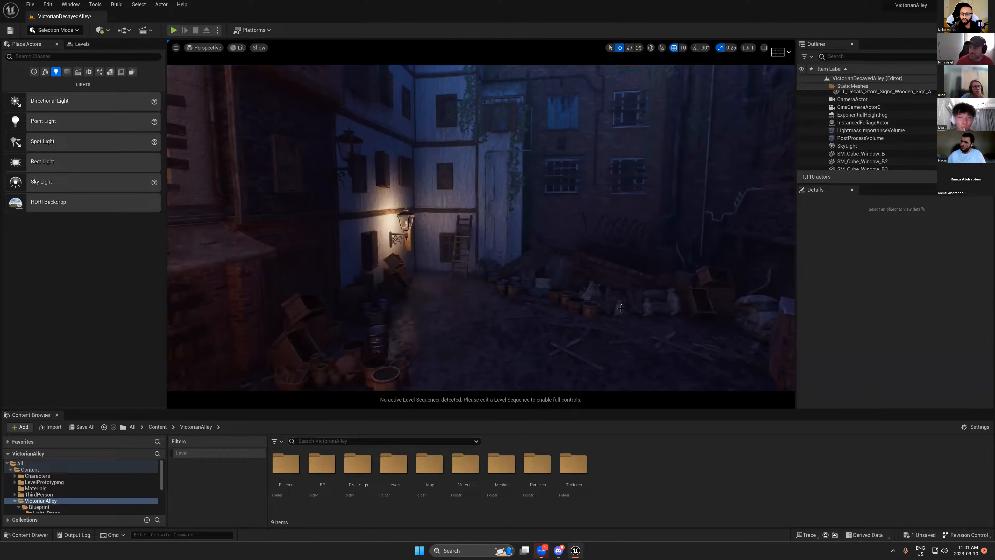
{"action": "right_click", "coordinate": [680, 481]}
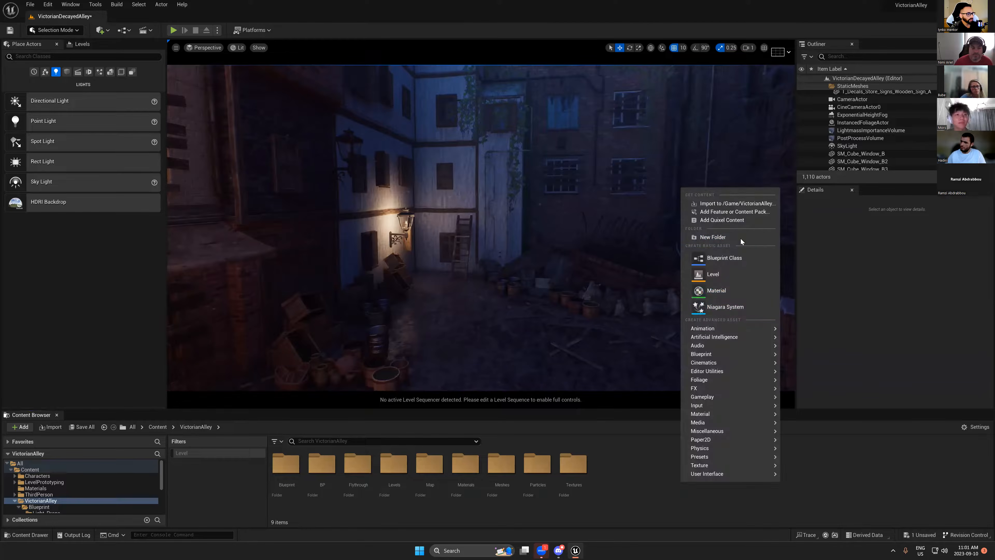
{"action": "left_click", "coordinate": [714, 237]}
{"action": "type", "text": "Materia"}
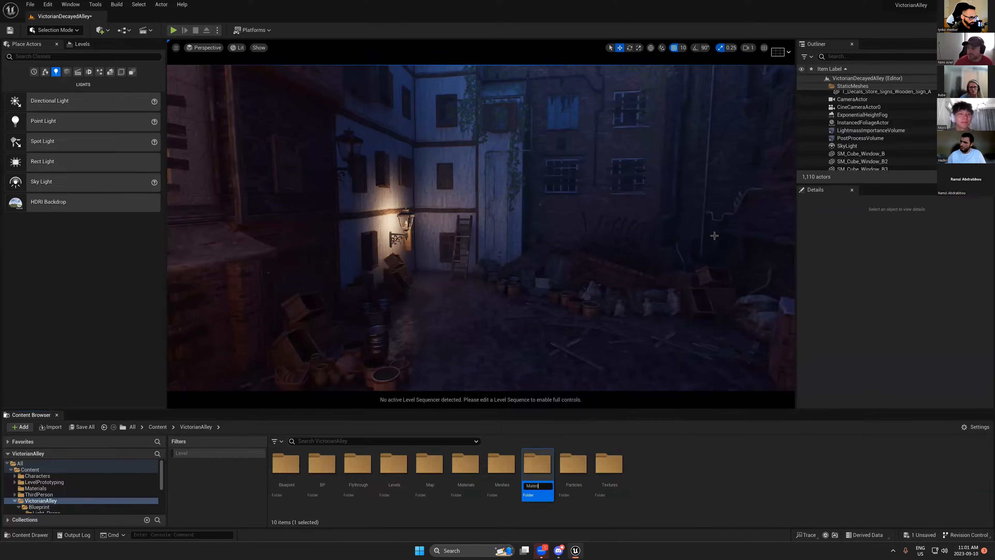
{"action": "key", "text": "BackSpace"}
{"action": "key", "text": "BackSpace"}
{"action": "key", "text": "BackSpace"}
{"action": "key", "text": "BackSpace"}
{"action": "key", "text": "BackSpace"}
{"action": "type", "text": "terials"}
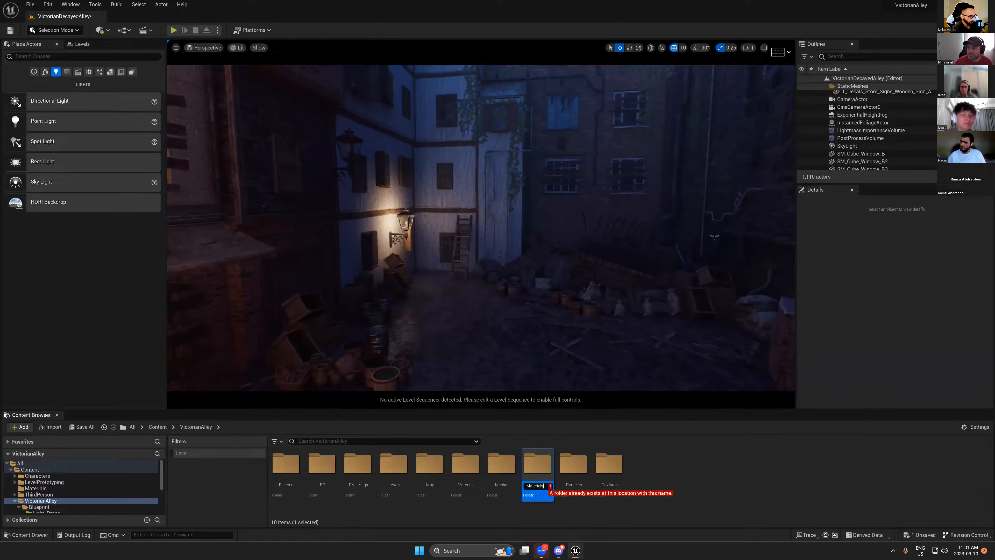
{"action": "key", "text": "BackSpace"}
{"action": "key", "text": "Return"}
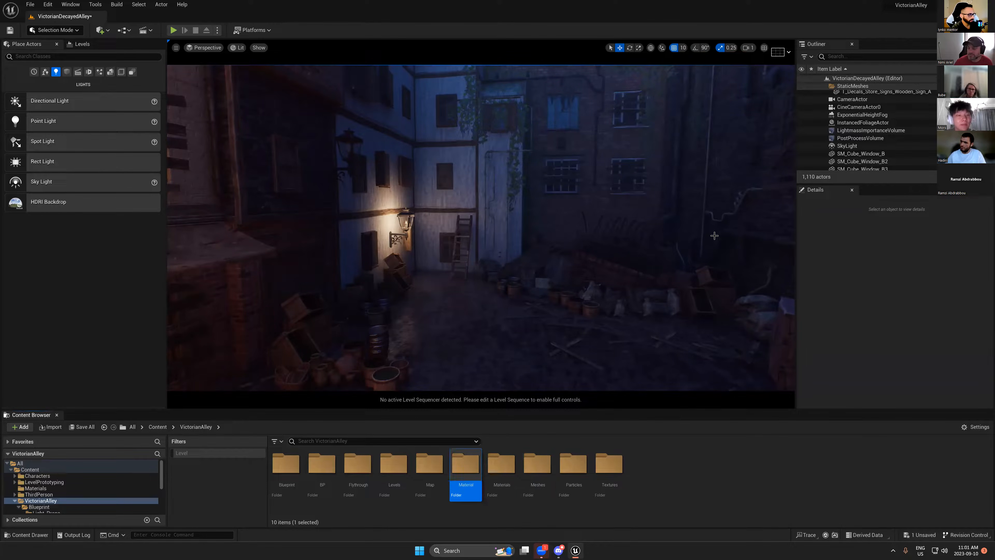
- Create a material named Mat_LightCookies_Master in the new Material folder
{"action": "double_click", "coordinate": [537, 465]}
{"action": "right_click", "coordinate": [400, 497]}
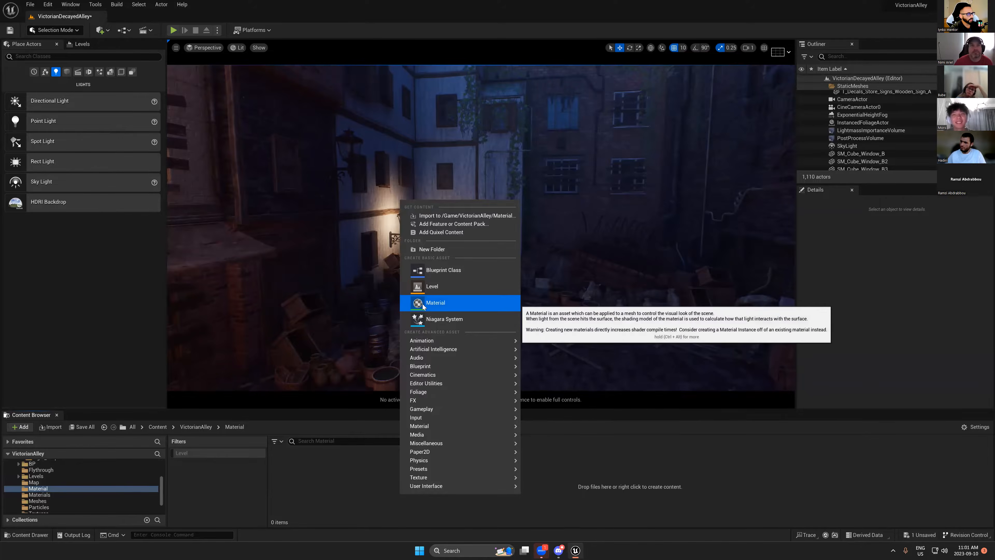
{"action": "left_click", "coordinate": [439, 305]}
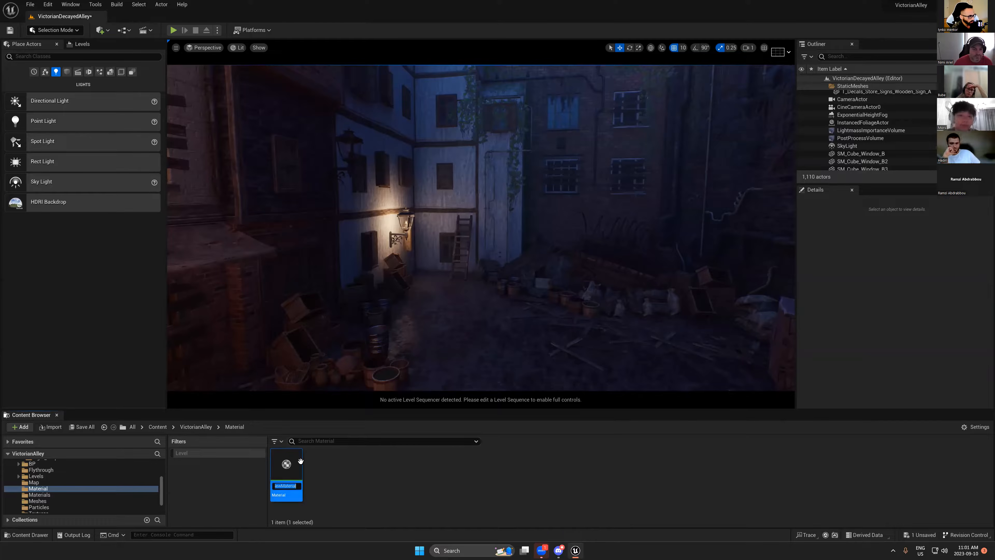
{"action": "type", "text": "M"}
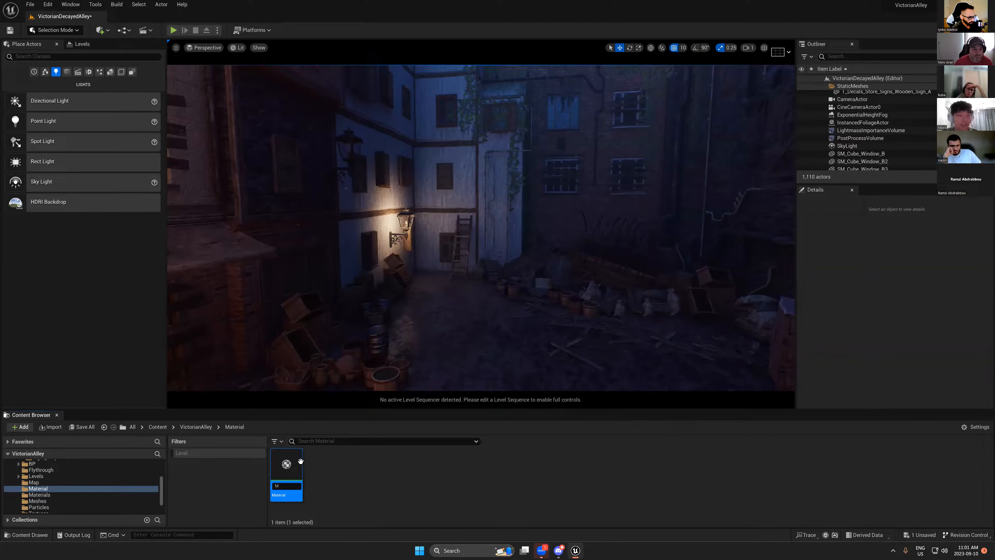
{"action": "type", "text": "asterMar"}
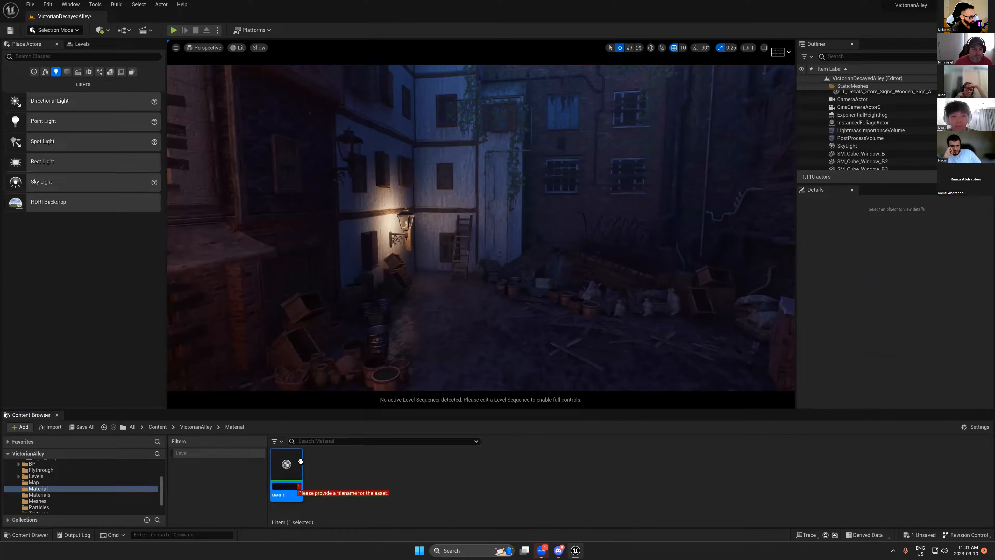
{"action": "key", "text": "BackSpace"}
{"action": "type", "text": "t"}
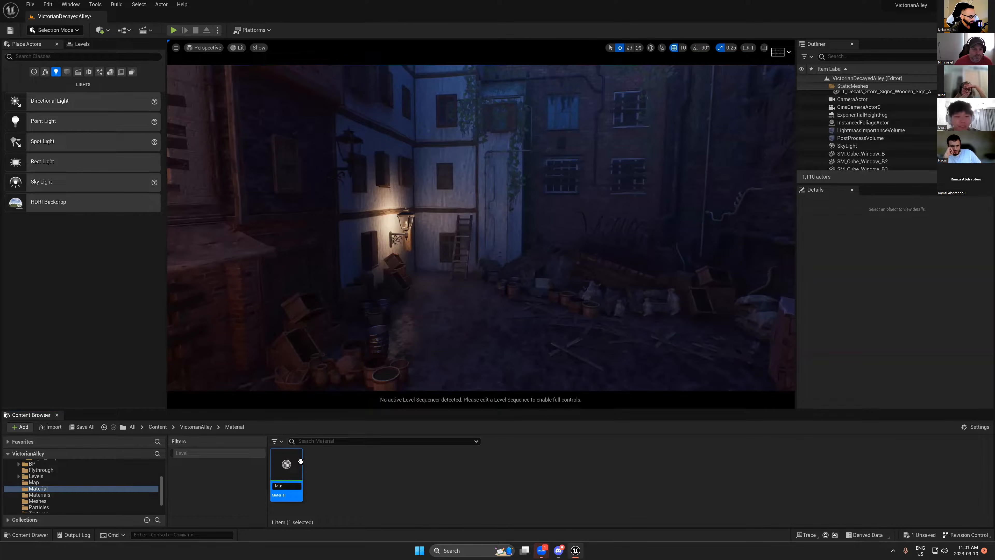
{"action": "type", "text": "_"}
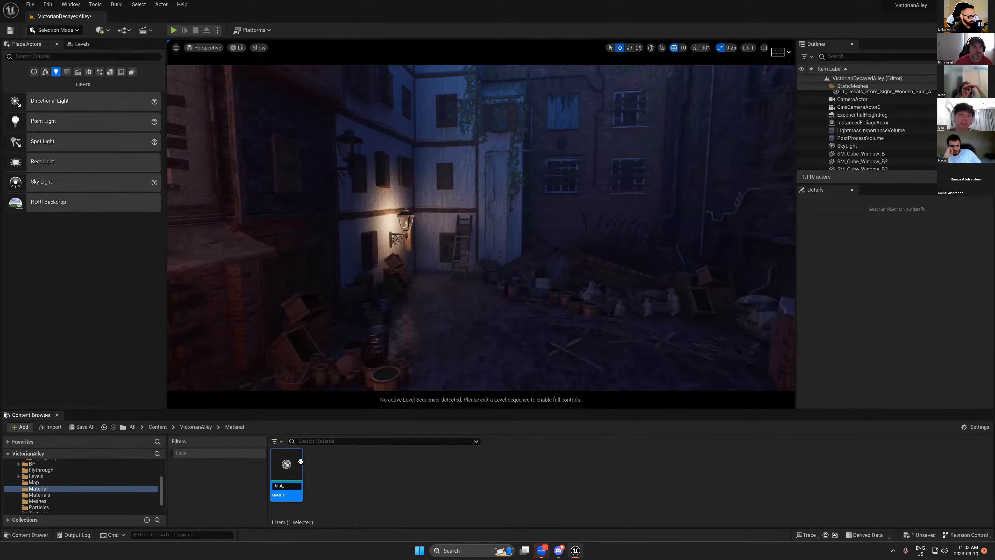
{"action": "type", "text": "LightCookies_Master"}
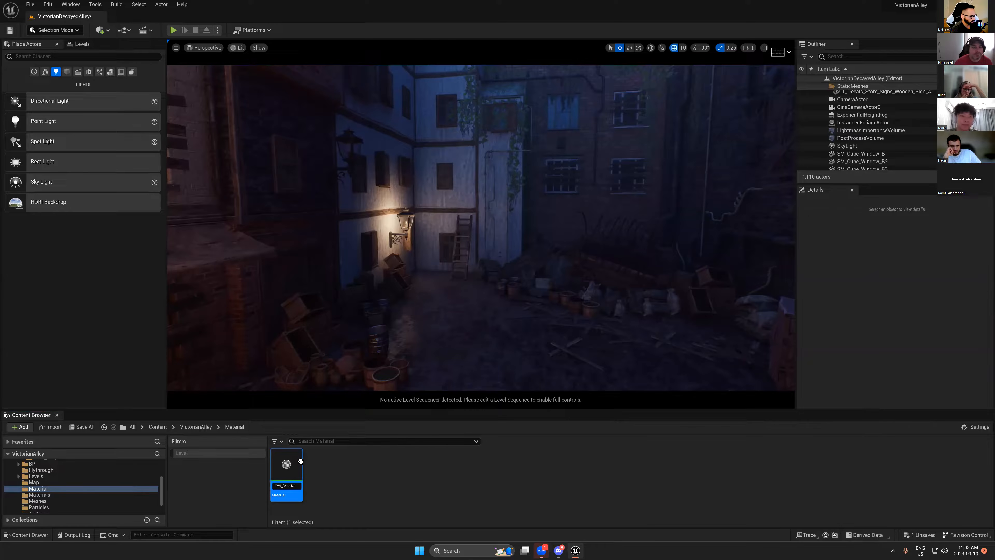
{"action": "key", "text": "Return"}
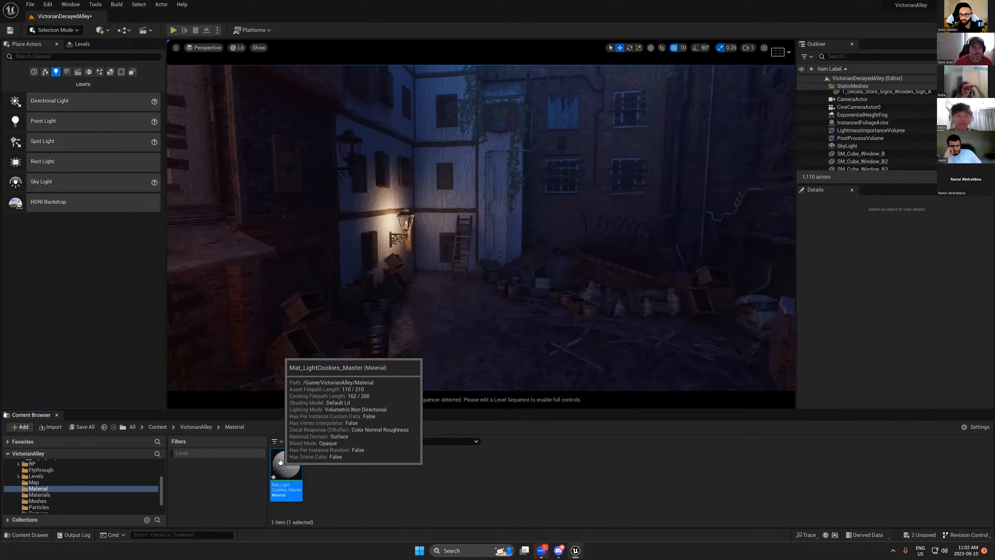
- Open Mat_LightCookies_Master in a maximized material editor with its whole output node in view
{"action": "double_click", "coordinate": [294, 455]}
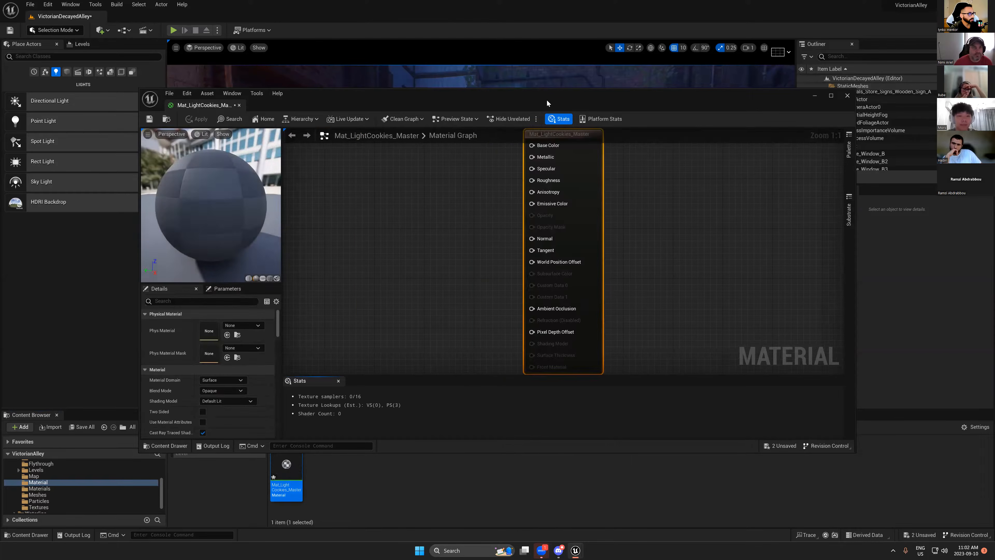
{"action": "scroll", "coordinate": [606, 316], "scroll_direction": "down", "scroll_amount": 2}
{"action": "right_click_drag", "start_coordinate": [606, 315], "coordinate": [650, 333]}
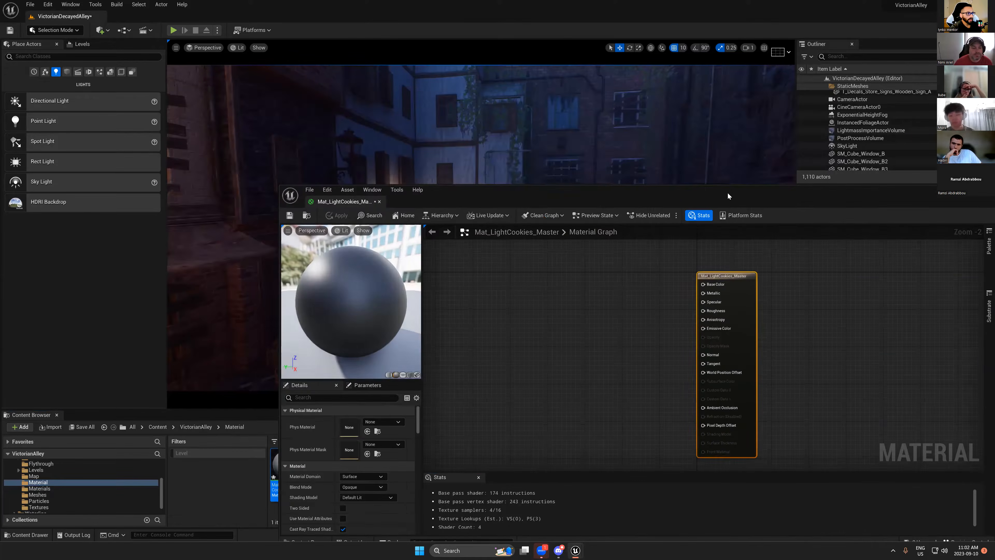
{"action": "left_click_drag", "start_coordinate": [728, 195], "coordinate": [716, 120]}
{"action": "double_click", "coordinate": [711, 126]}
{"action": "right_click_drag", "start_coordinate": [391, 140], "coordinate": [468, 173]}
{"action": "scroll", "coordinate": [571, 119], "scroll_direction": "up", "scroll_amount": 1}
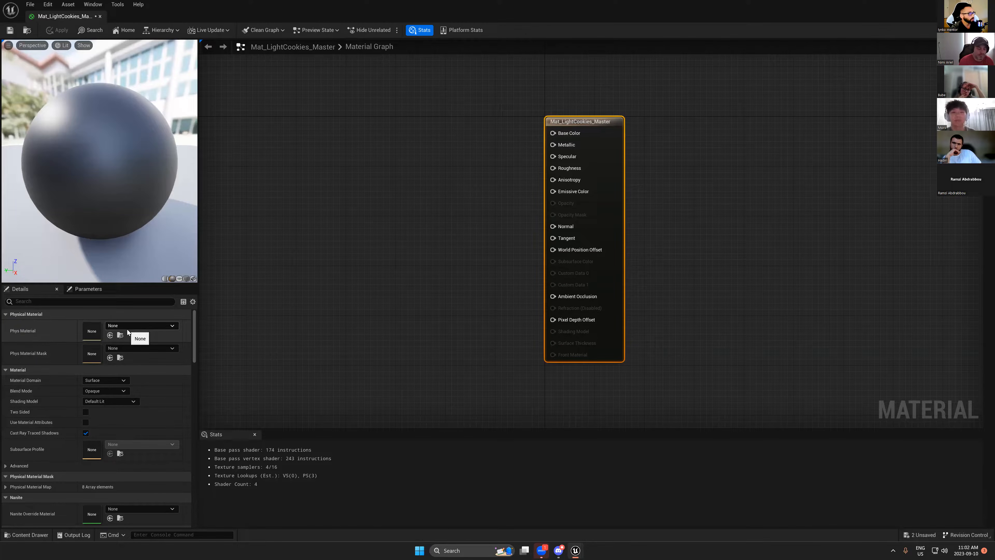
- Set the Material Domain of Mat_LightCookies_Master to Light Function and select its output node
{"action": "left_click", "coordinate": [89, 380]}
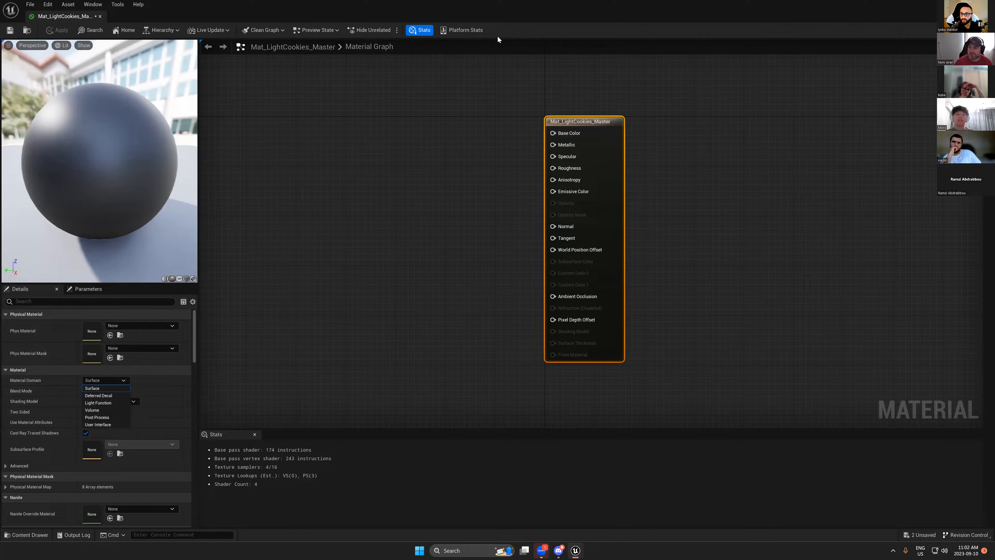
{"action": "left_click", "coordinate": [397, 176]}
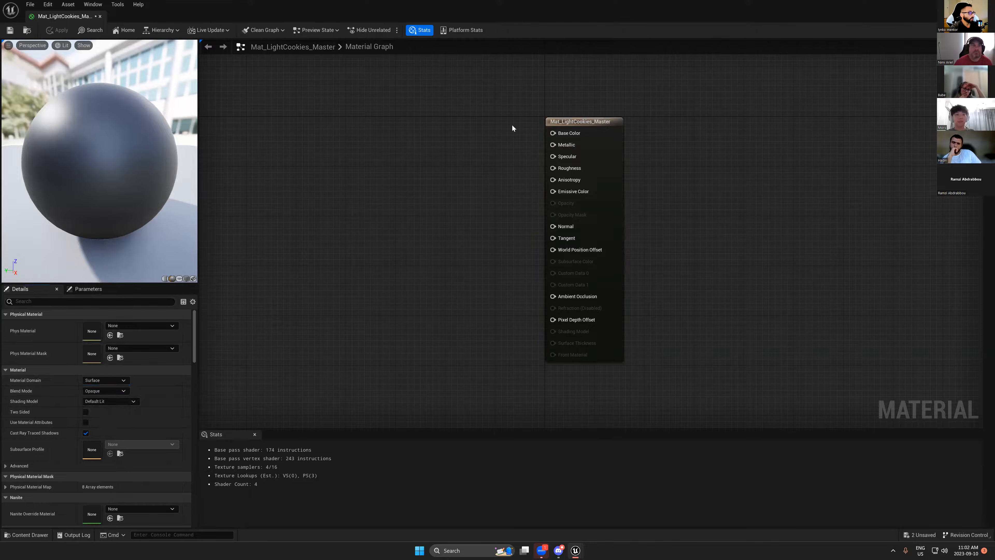
{"action": "left_click", "coordinate": [571, 121]}
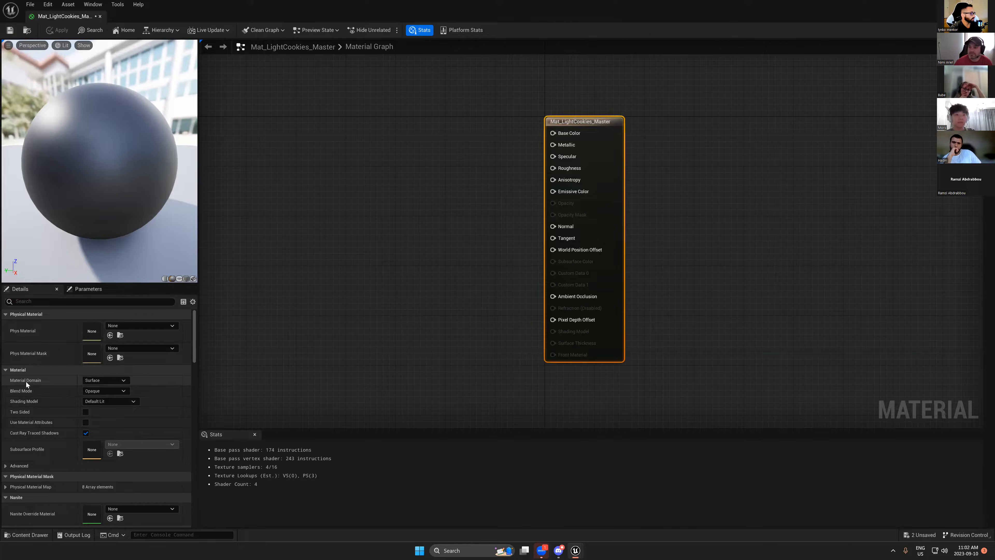
{"action": "left_click", "coordinate": [101, 380]}
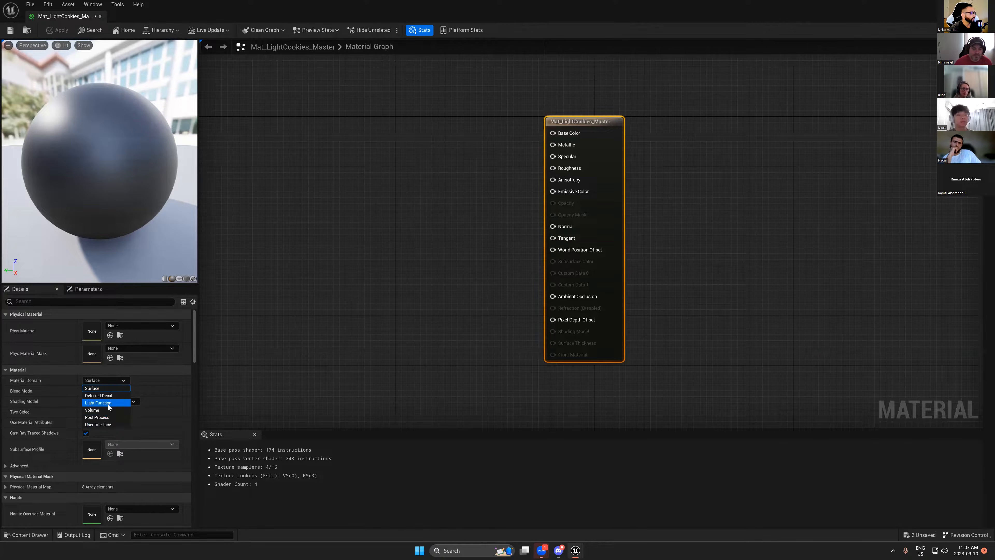
{"action": "left_click", "coordinate": [95, 404]}
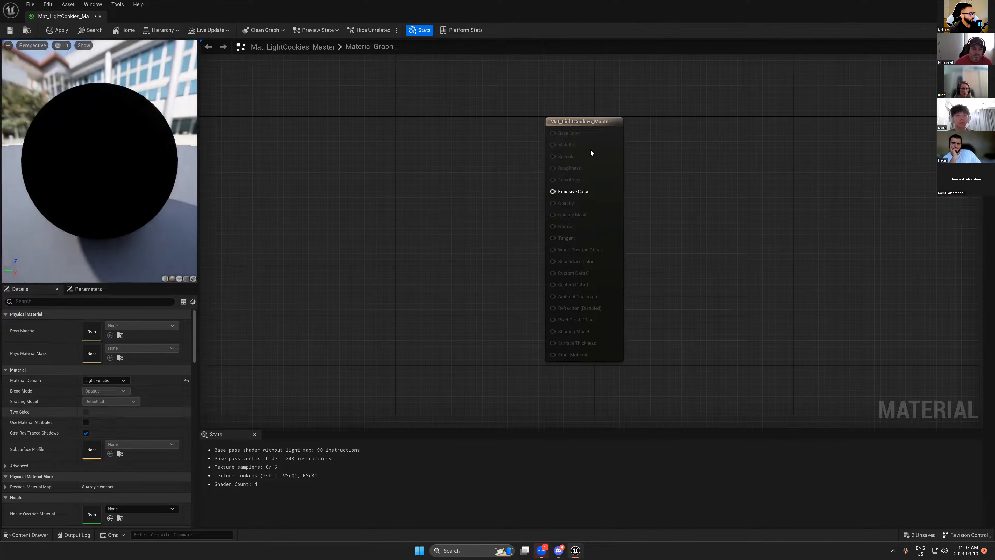
{"action": "left_click", "coordinate": [549, 211]}
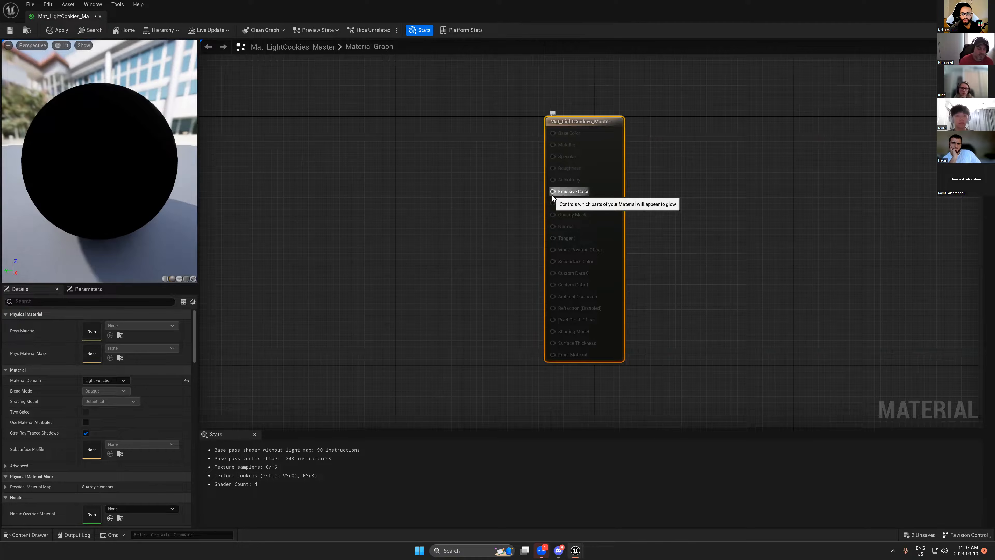
- Switch to PowerPoint with the Week 2 - The World of Lighting Types01 presentation and show the slide of light cookie images
{"action": "double_click", "coordinate": [591, 23]}
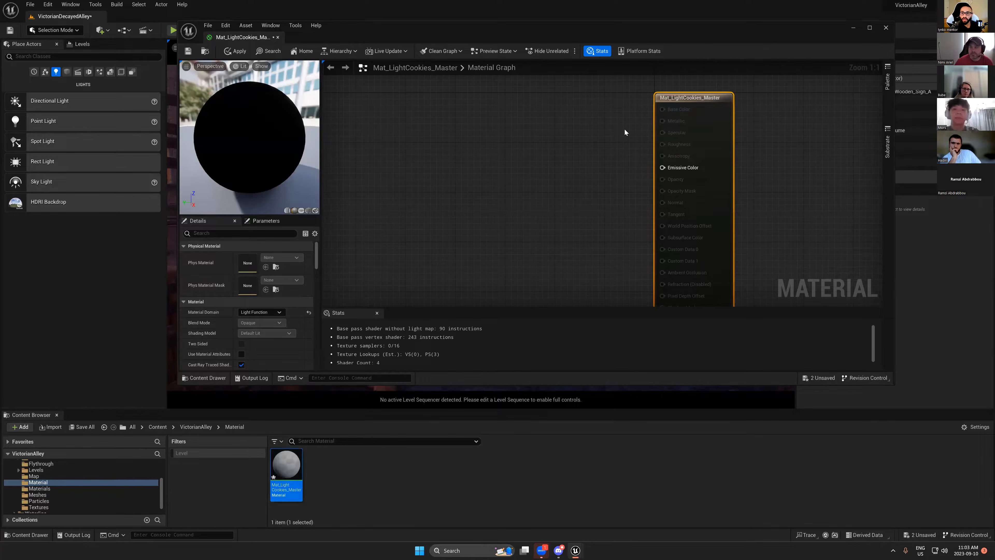
{"action": "key", "text": "super+d"}
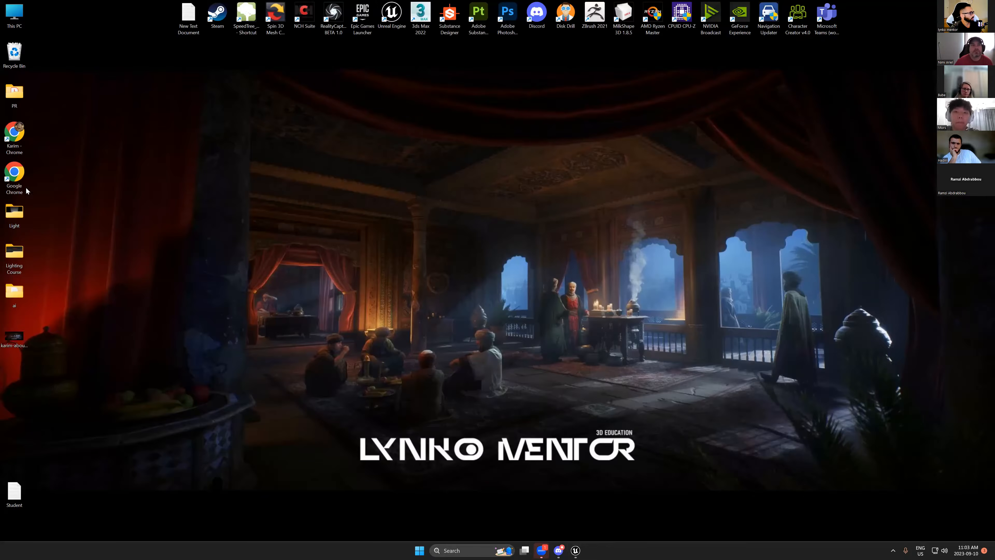
{"action": "double_click", "coordinate": [11, 290]}
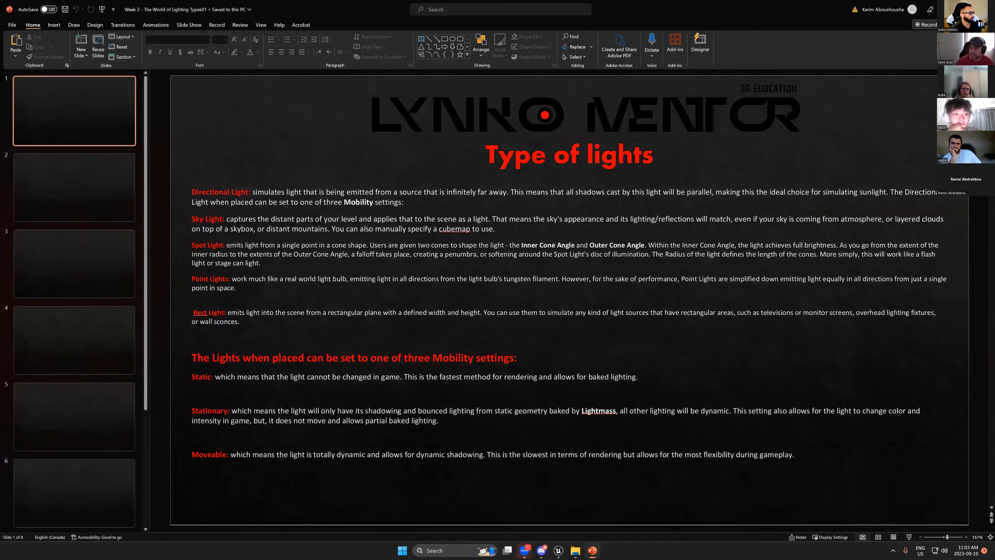
{"action": "left_click", "coordinate": [75, 416]}
{"action": "scroll", "coordinate": [124, 332], "scroll_direction": "down", "scroll_amount": 3}
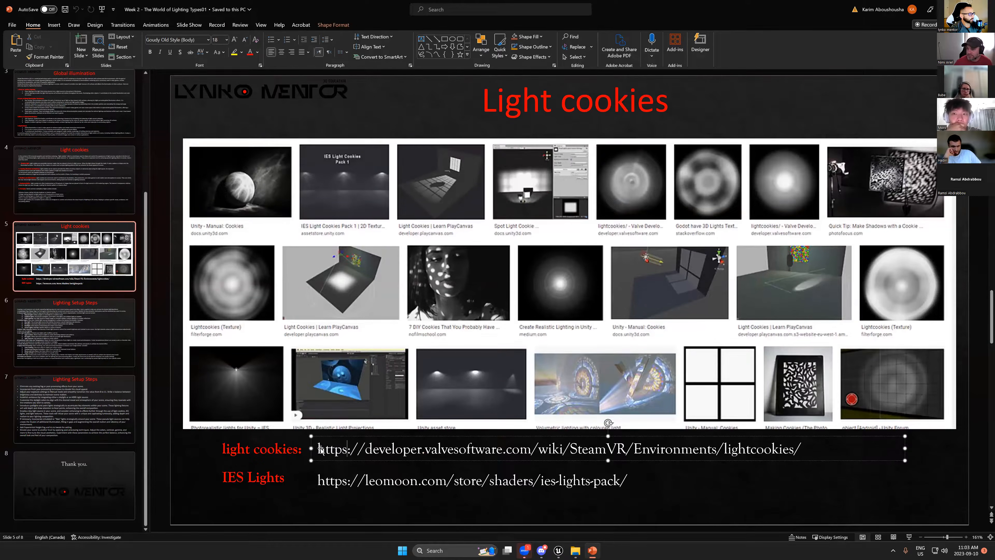
- Copy the light cookies link from the slide and open it in Google Chrome
{"action": "key", "text": "ctrl+a"}
{"action": "triple_click", "coordinate": [477, 451]}
{"action": "key", "text": "ctrl+c"}
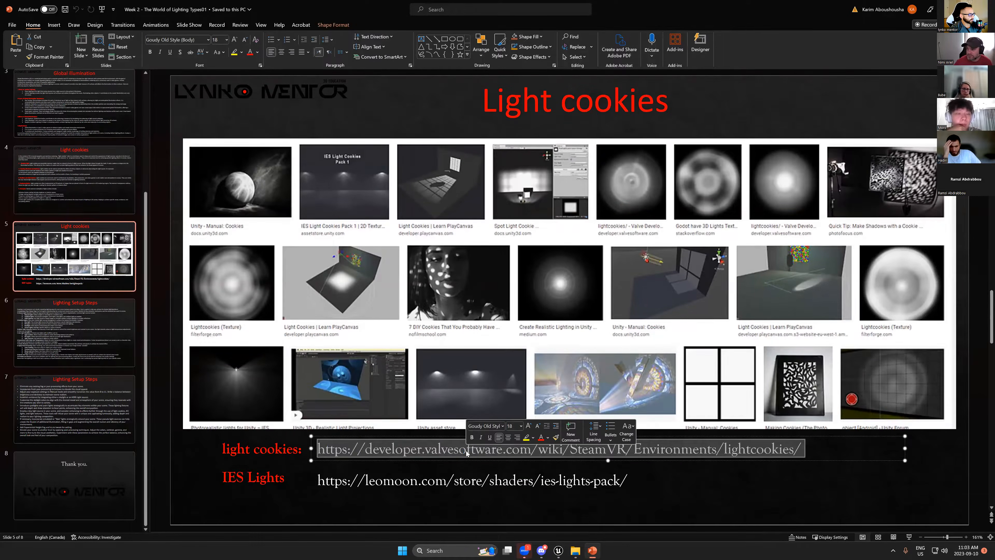
{"action": "key", "text": "super"}
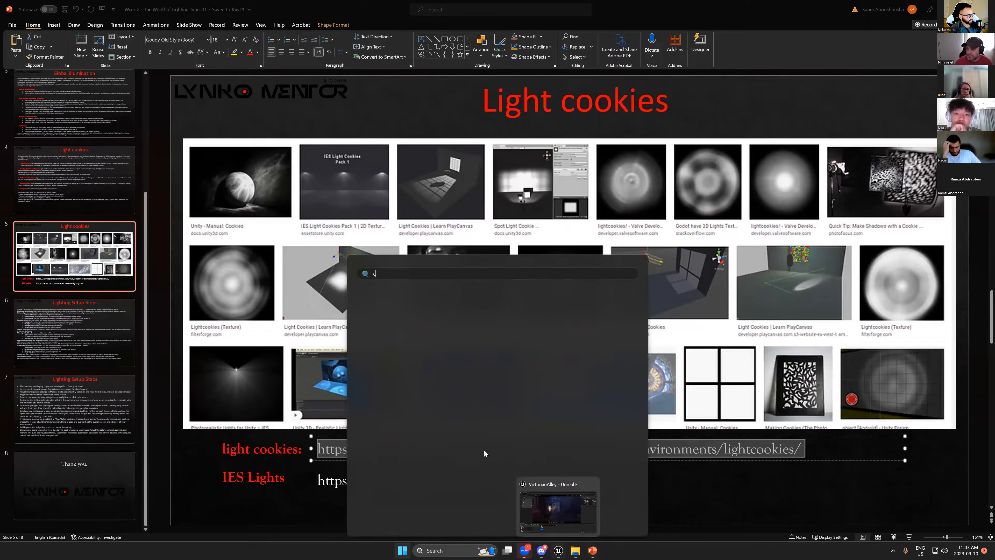
{"action": "type", "text": "ch"}
{"action": "left_click", "coordinate": [412, 337]}
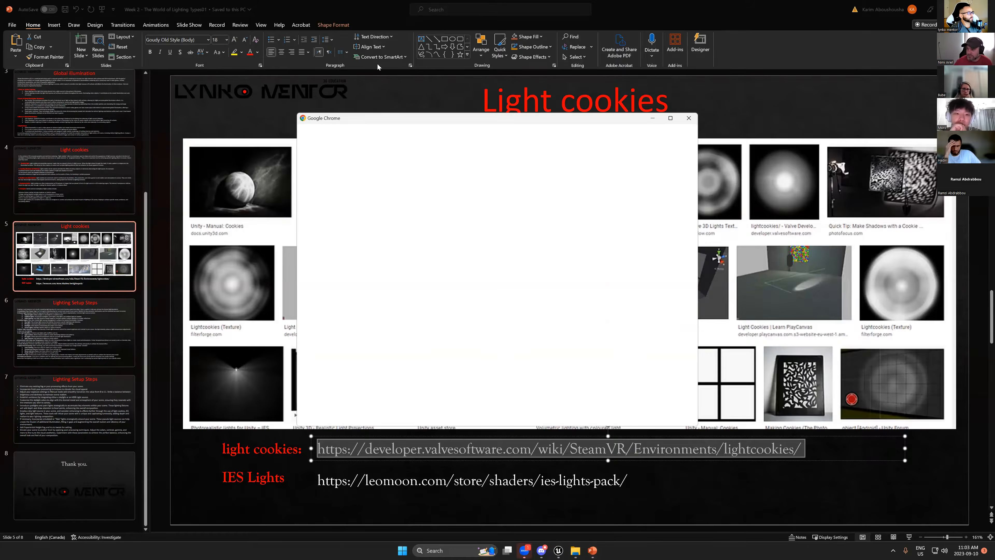
{"action": "left_click", "coordinate": [484, 305]}
{"action": "key", "text": "ctrl+v"}
{"action": "key", "text": "Return"}
- Find the Spotlight5 texture on the light cookies page and open its image at full size
{"action": "scroll", "coordinate": [467, 323], "scroll_direction": "down", "scroll_amount": 3}
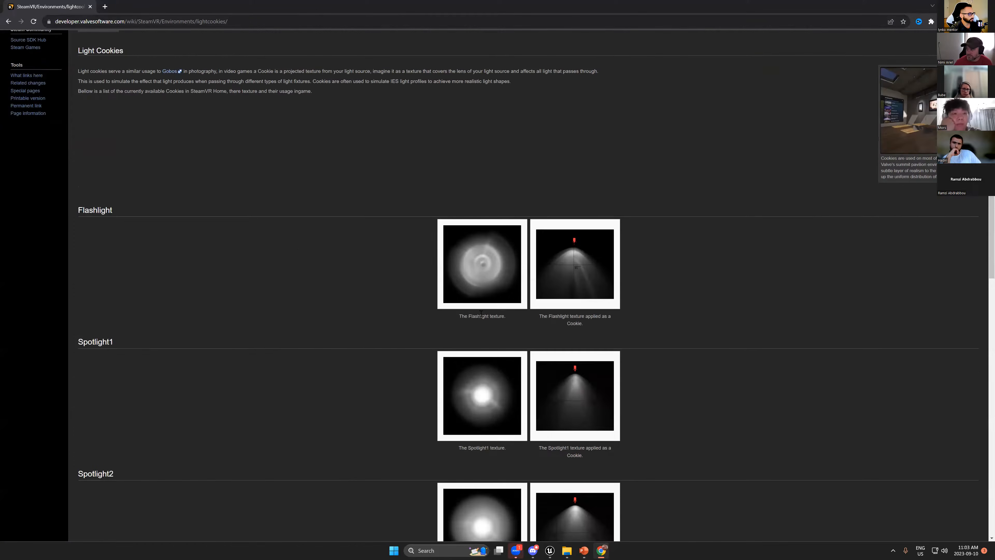
{"action": "scroll", "coordinate": [481, 312], "scroll_direction": "down", "scroll_amount": 3}
{"action": "scroll", "coordinate": [481, 312], "scroll_direction": "down", "scroll_amount": 6}
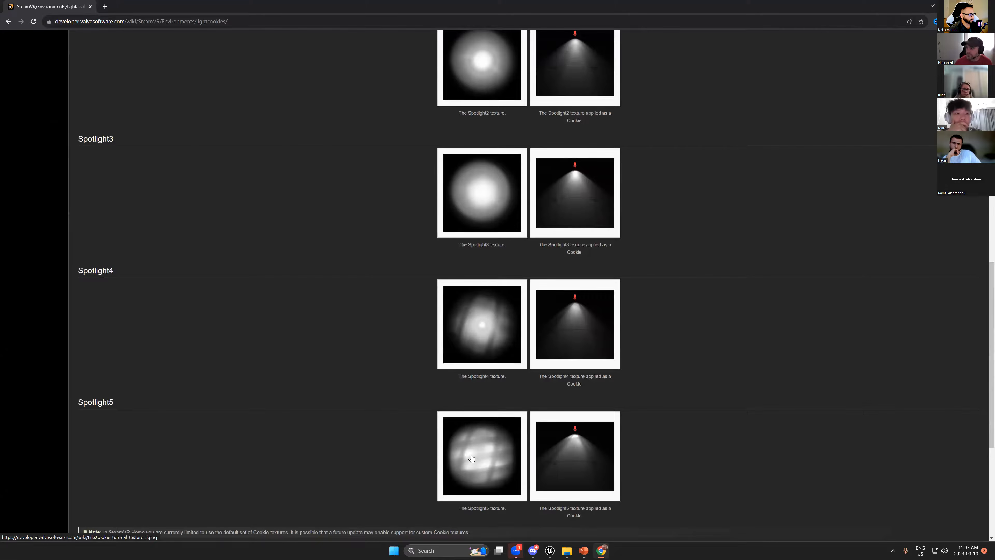
{"action": "scroll", "coordinate": [471, 458], "scroll_direction": "down", "scroll_amount": 2}
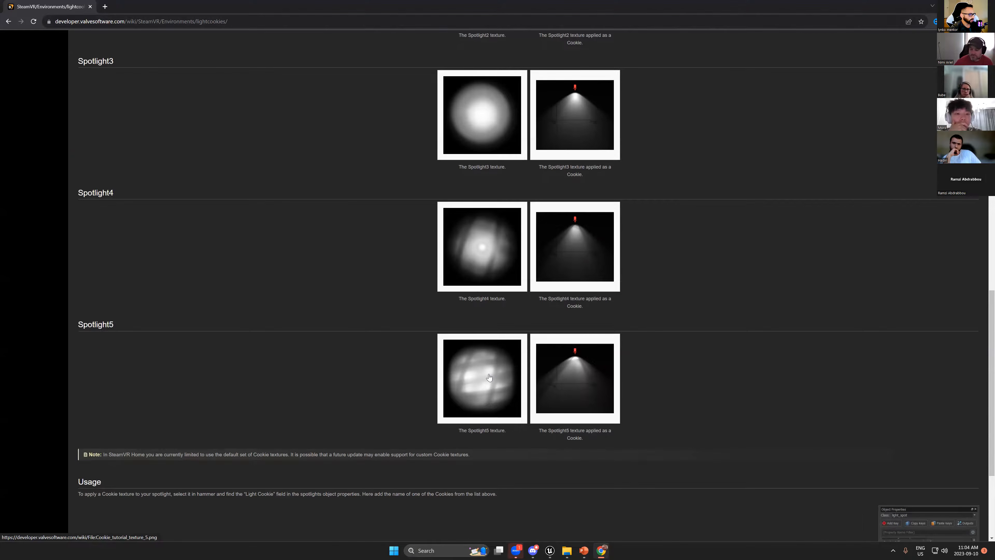
{"action": "left_click", "coordinate": [492, 379]}
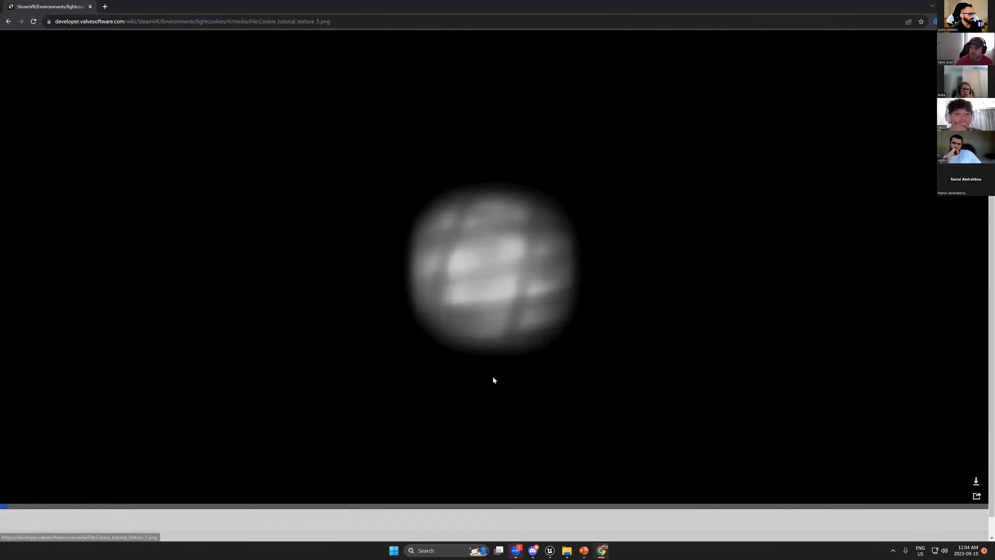
{"action": "left_click", "coordinate": [488, 234]}
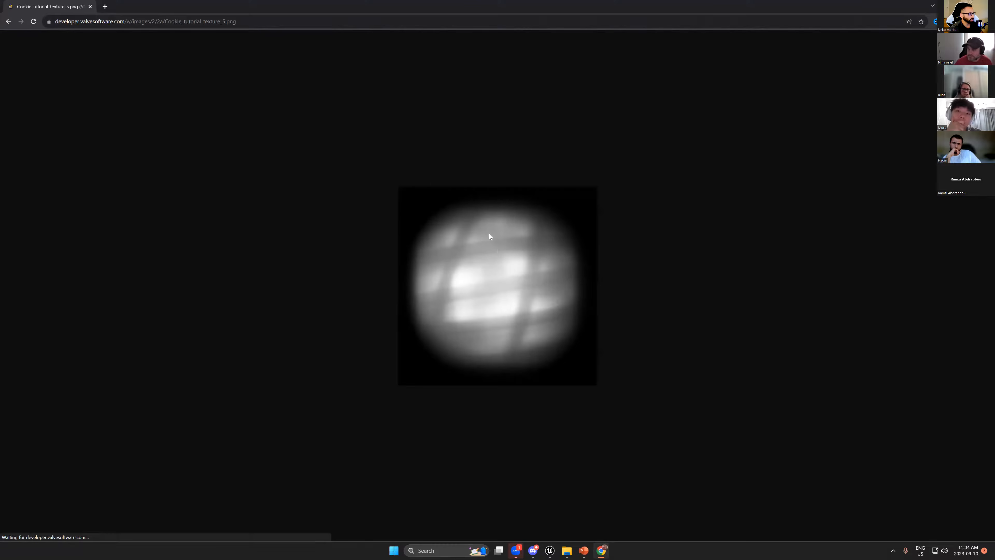
- Save the full-size Spotlight5 cookie image to disk
{"action": "right_click", "coordinate": [496, 250]}
{"action": "left_click", "coordinate": [508, 271]}
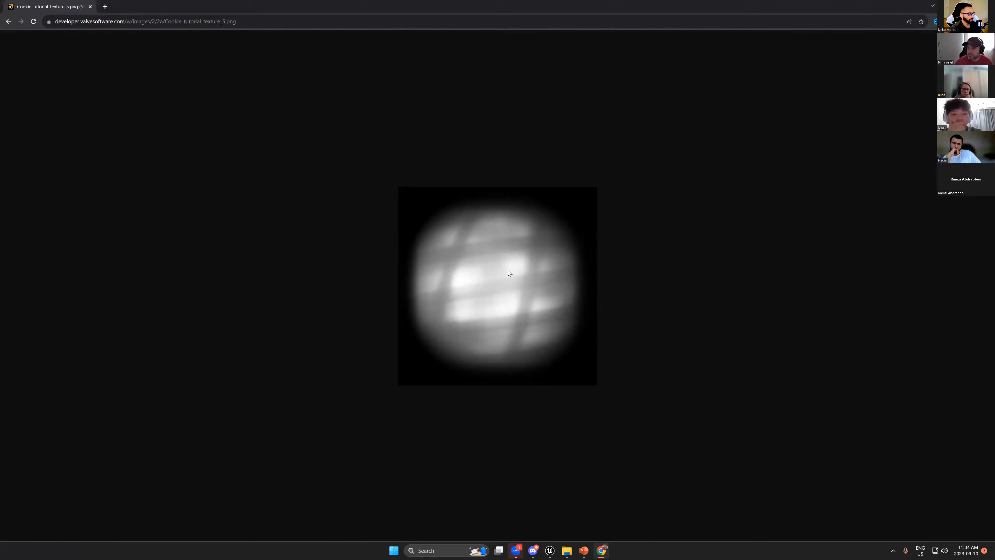
{"action": "key", "text": "Return"}
- Import the saved cookie image from the browser's Save As dialog into the VictorianAlley Textures folder in Unreal Editor
{"action": "right_click", "coordinate": [508, 258]}
{"action": "left_click", "coordinate": [531, 273]}
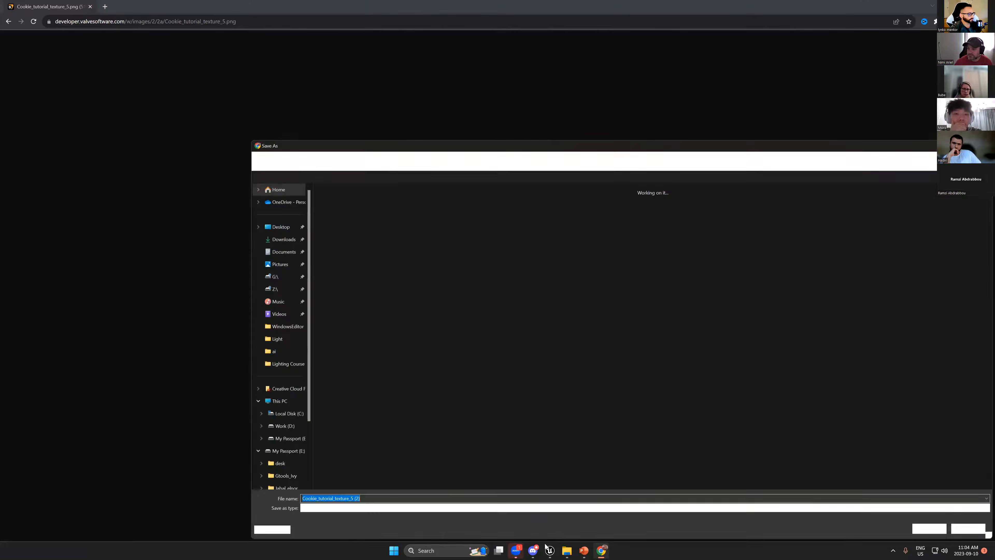
{"action": "left_click", "coordinate": [550, 550]}
{"action": "left_click", "coordinate": [194, 428]}
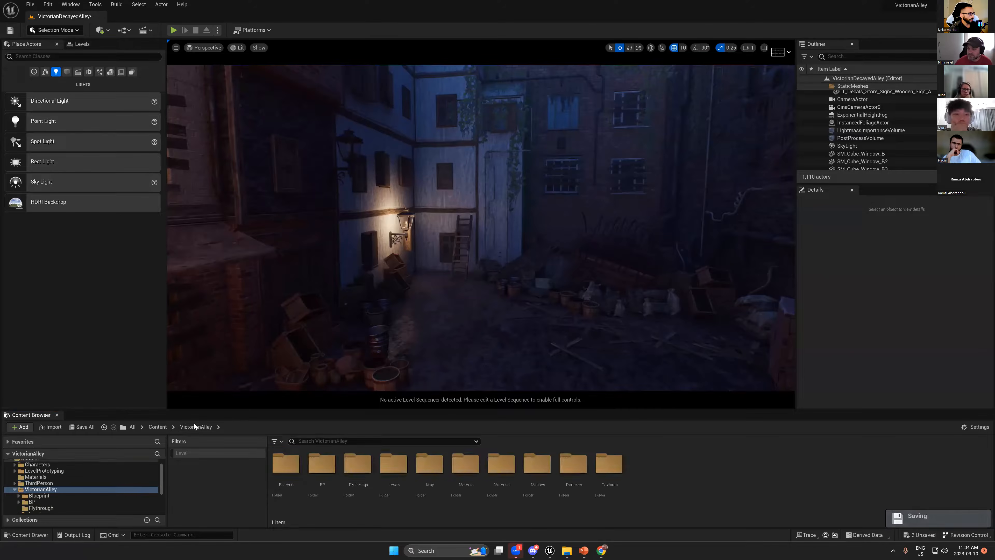
{"action": "double_click", "coordinate": [603, 474]}
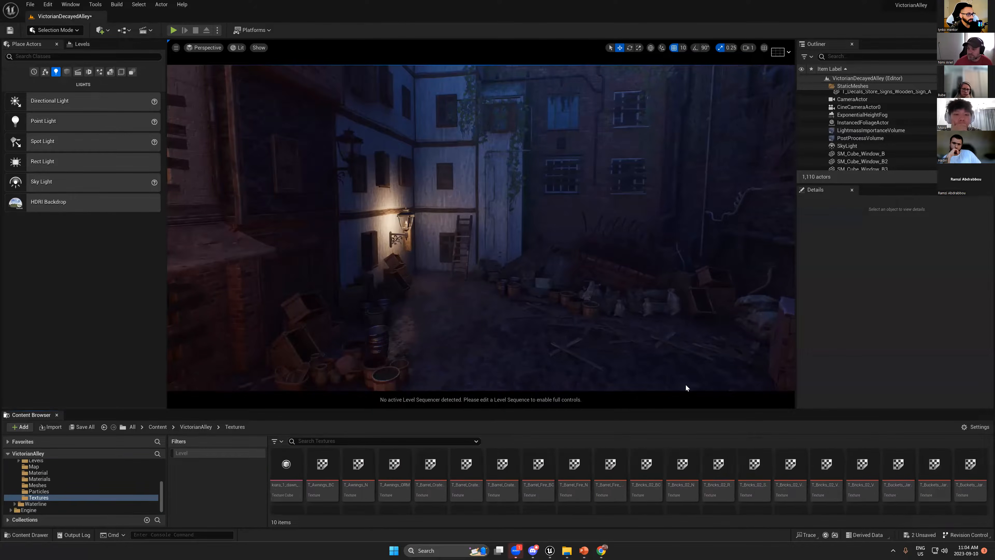
{"action": "key", "text": "alt+Tab"}
{"action": "left_click_drag", "start_coordinate": [371, 235], "coordinate": [619, 495]}
{"action": "key", "text": "alt+Tab"}
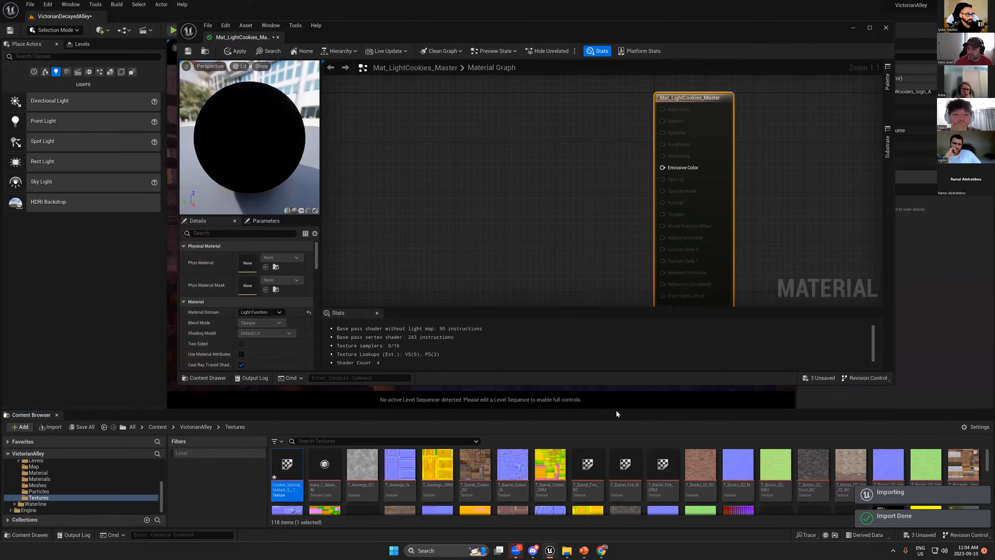
- Add the imported cookie texture to the Mat_LightCookies_Master graph as a Texture Sample and connect its RGB output to Emissive Color
{"action": "left_click_drag", "start_coordinate": [616, 410], "coordinate": [601, 357]}
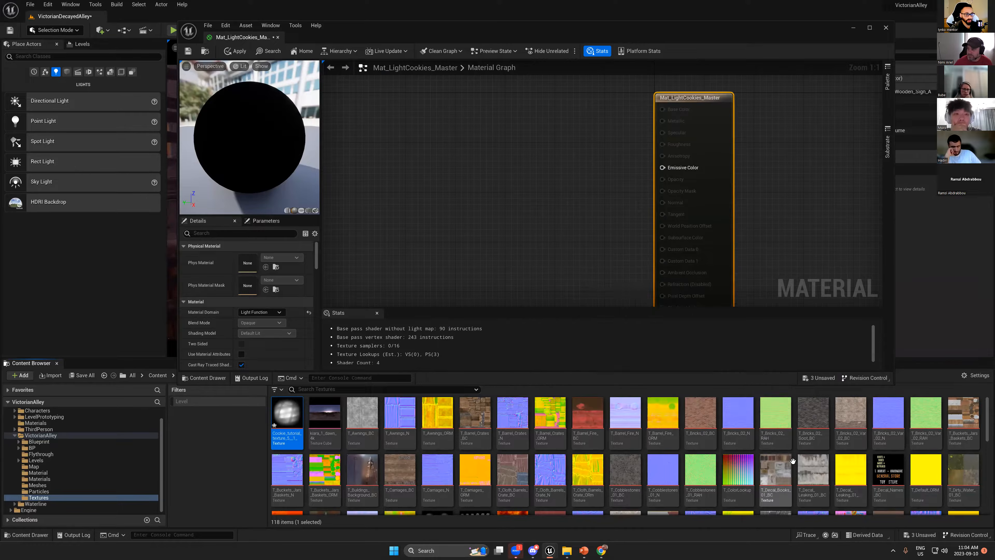
{"action": "mouse_move", "coordinate": [291, 411]}
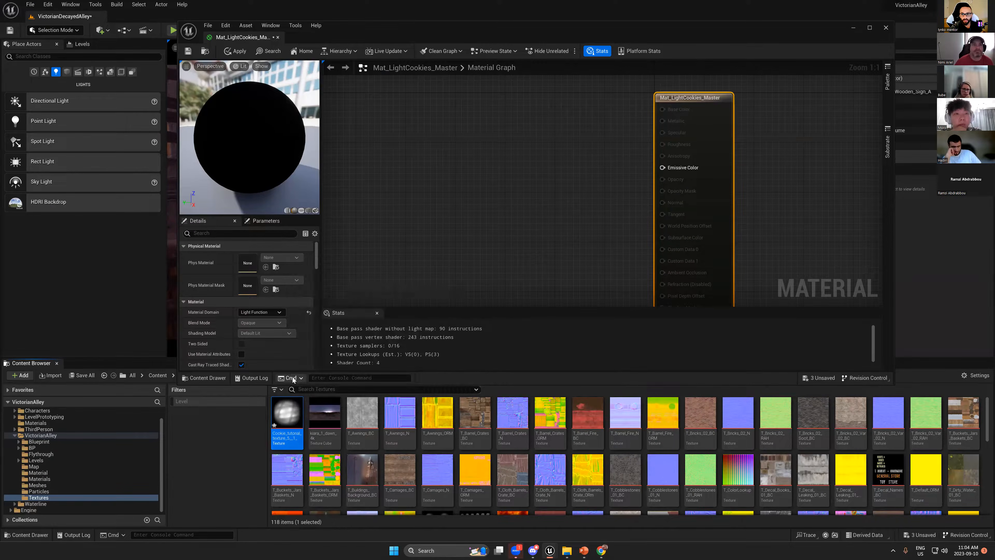
{"action": "left_click_drag", "start_coordinate": [287, 412], "coordinate": [433, 173]}
{"action": "right_click_drag", "start_coordinate": [513, 185], "coordinate": [544, 183]}
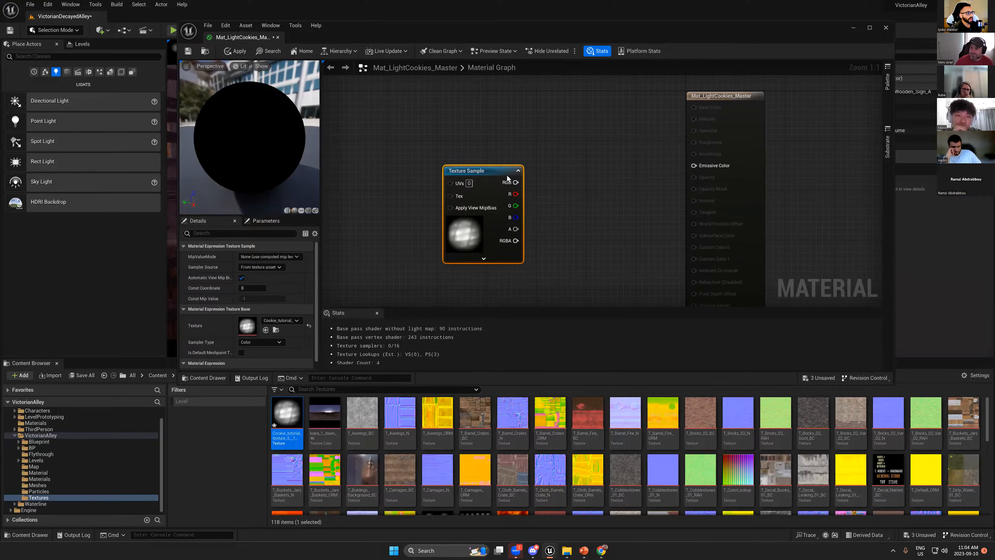
{"action": "left_click_drag", "start_coordinate": [516, 182], "coordinate": [694, 166]}
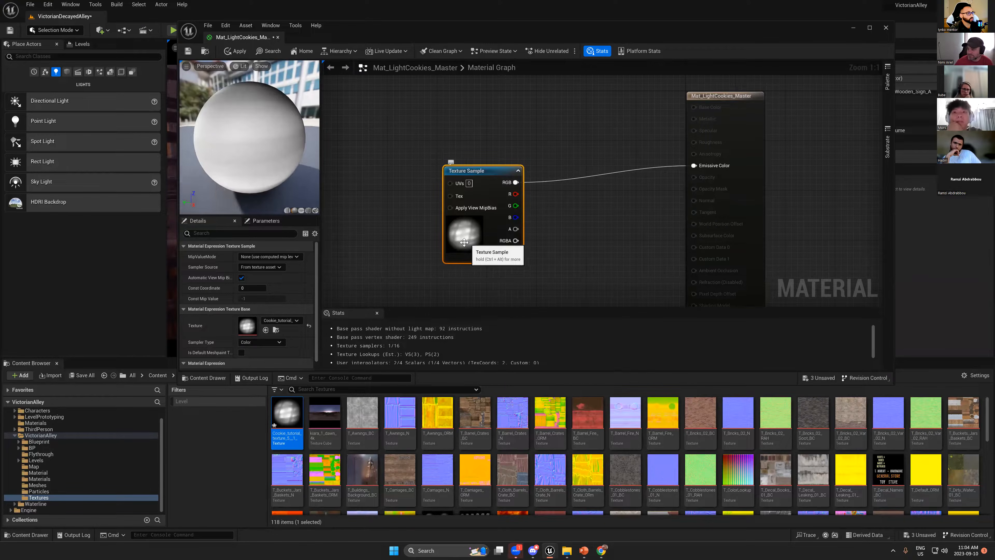
{"action": "left_click_drag", "start_coordinate": [470, 243], "coordinate": [433, 236]}
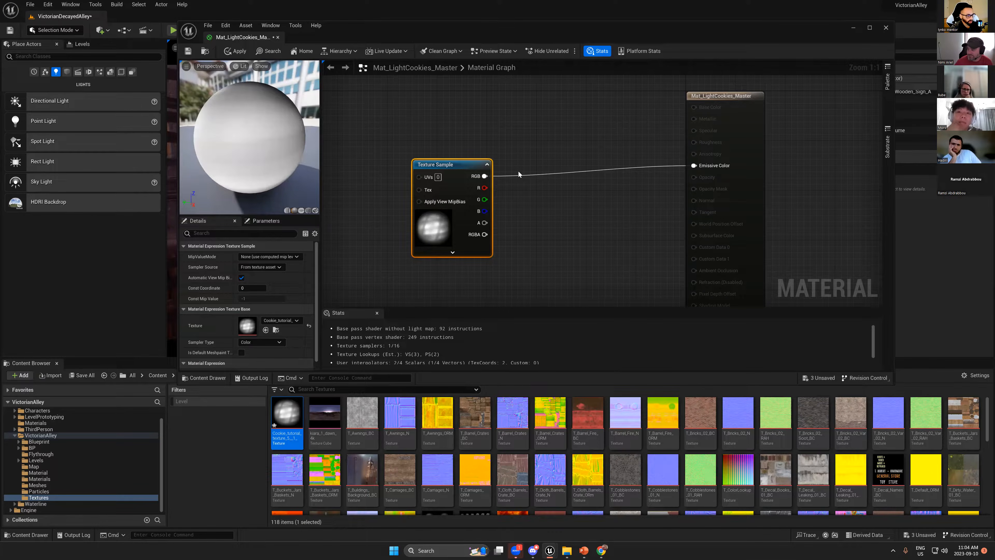
- Insert a Multiply node between the Texture Sample and Emissive Color, feeding the texture's RGB into input A
{"action": "left_click", "coordinate": [578, 194]}
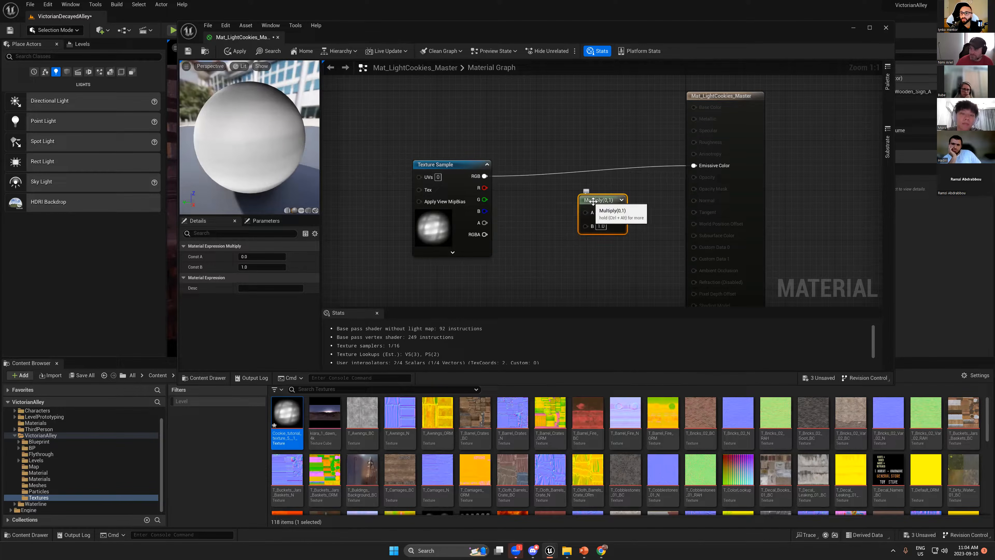
{"action": "left_click_drag", "start_coordinate": [619, 211], "coordinate": [694, 166]}
{"action": "left_click_drag", "start_coordinate": [585, 212], "coordinate": [485, 176]}
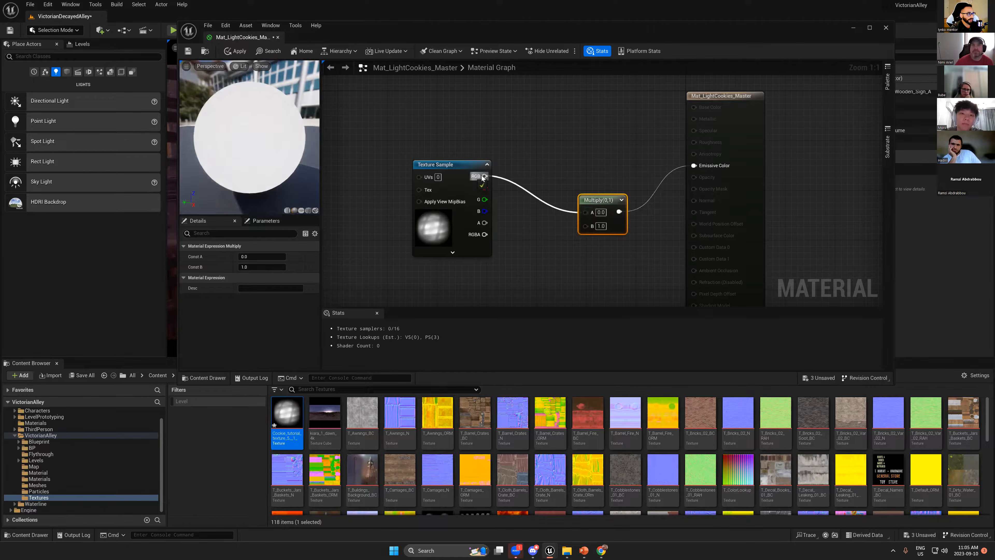
{"action": "left_click", "coordinate": [508, 234]}
{"action": "left_click_drag", "start_coordinate": [585, 223], "coordinate": [552, 250]}
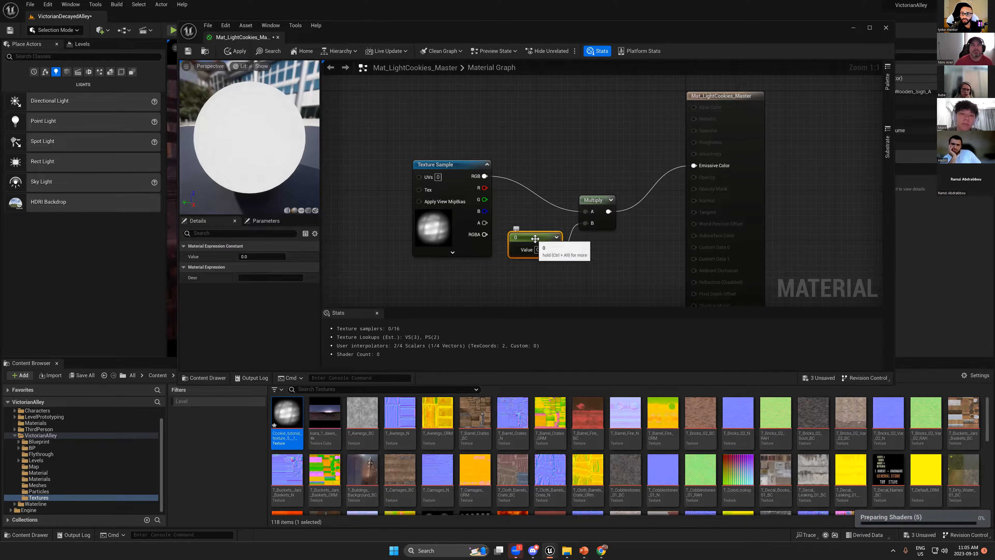
{"action": "key", "text": "Delete"}
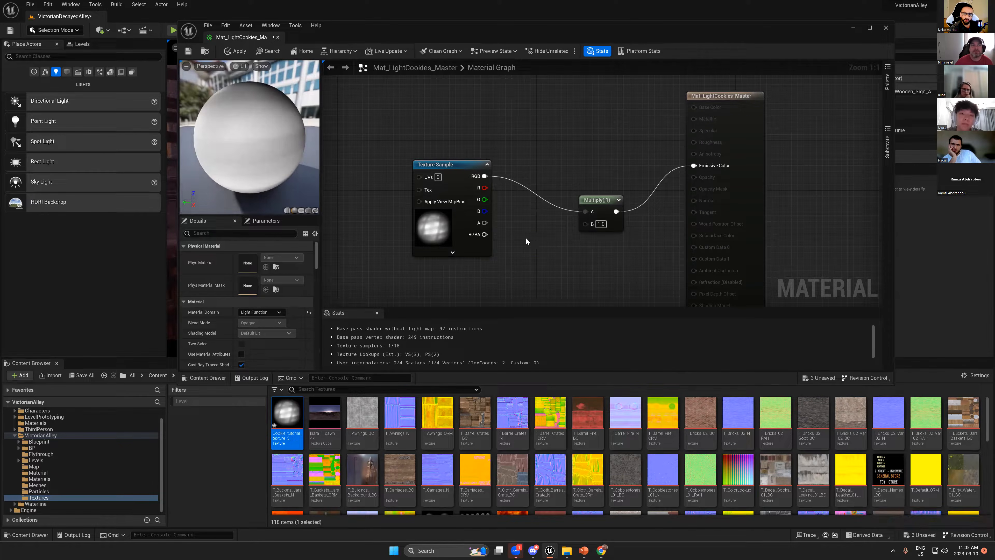
- Add a Constant node, connect it to input B of the Multiply node, and save the material
{"action": "key", "text": "1"}
{"action": "left_click", "coordinate": [526, 236]}
{"action": "left_click_drag", "start_coordinate": [557, 246], "coordinate": [586, 224]}
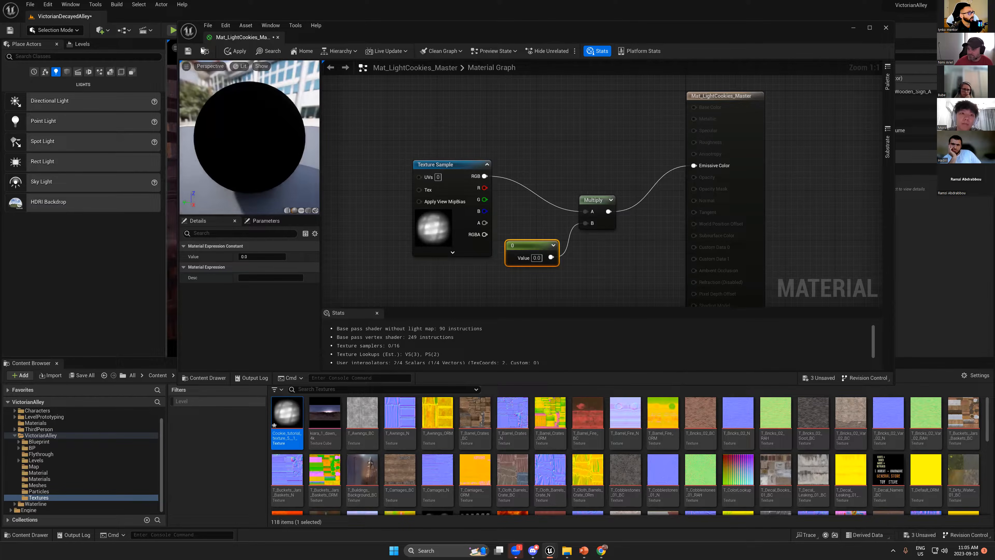
{"action": "key", "text": "ctrl+s"}
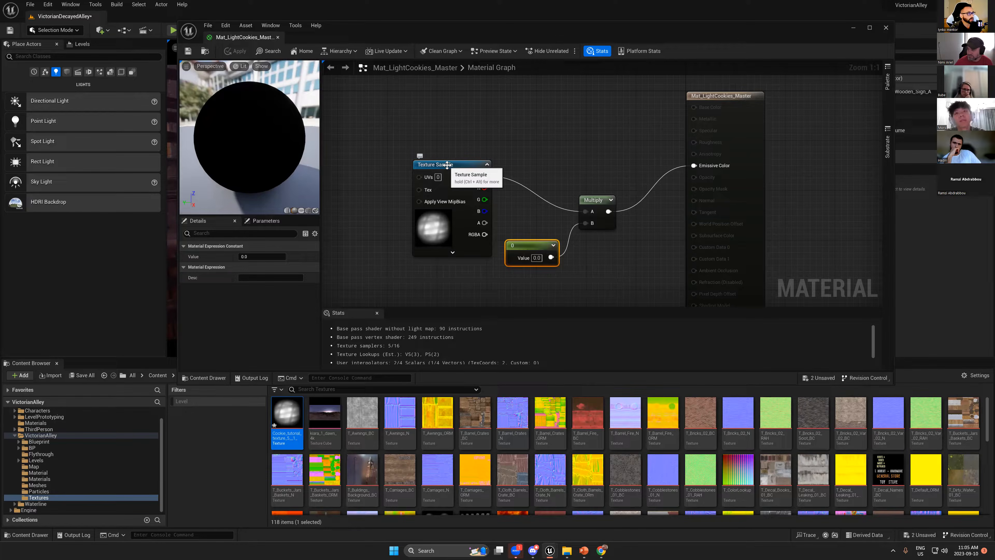
- Convert the Texture Sample node to a parameter named Texture
{"action": "right_click", "coordinate": [448, 166]}
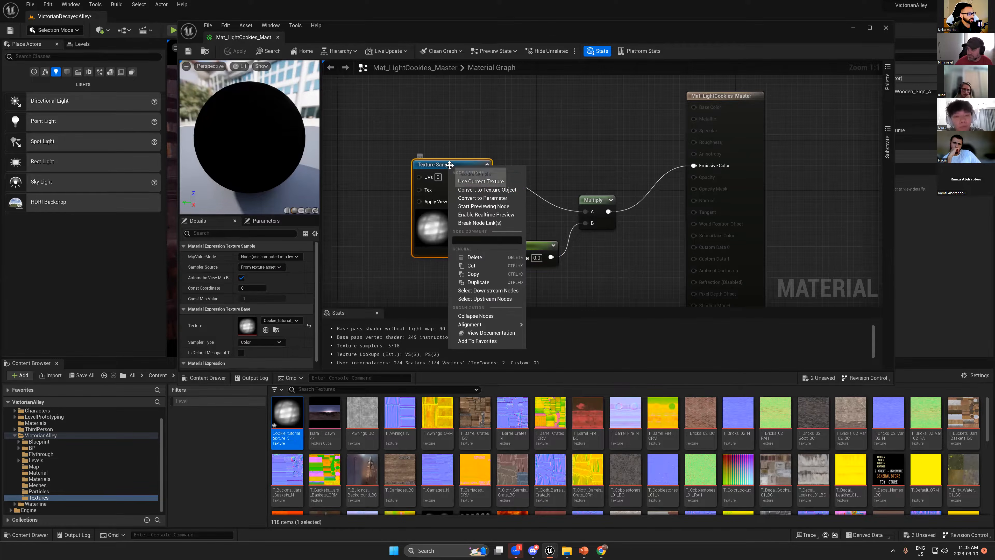
{"action": "left_click", "coordinate": [486, 198]}
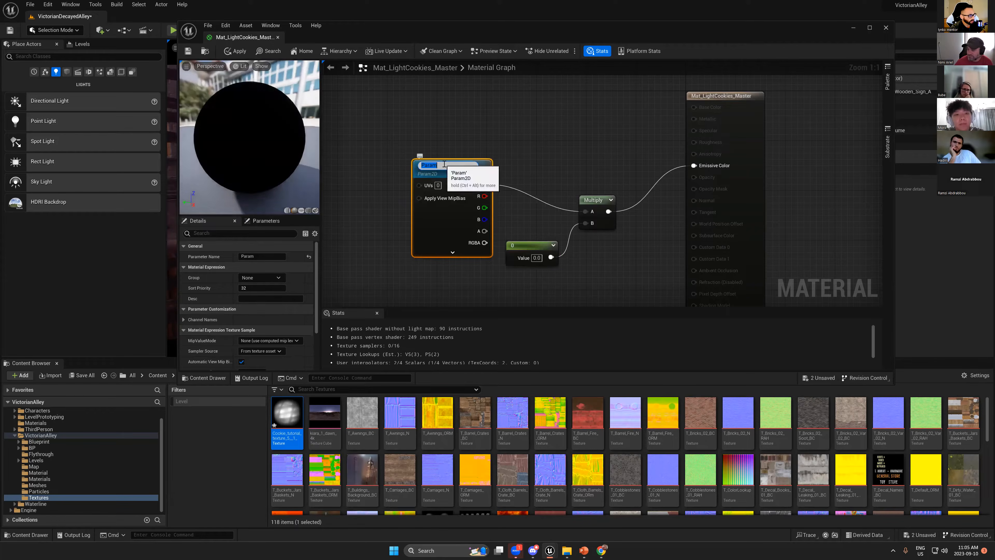
{"action": "type", "text": "Texture"}
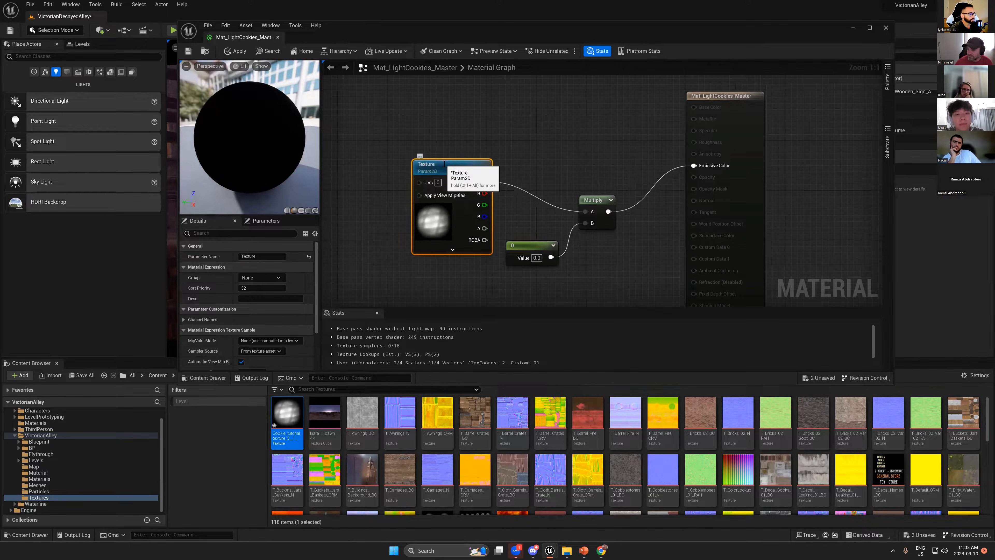
{"action": "key", "text": "Return"}
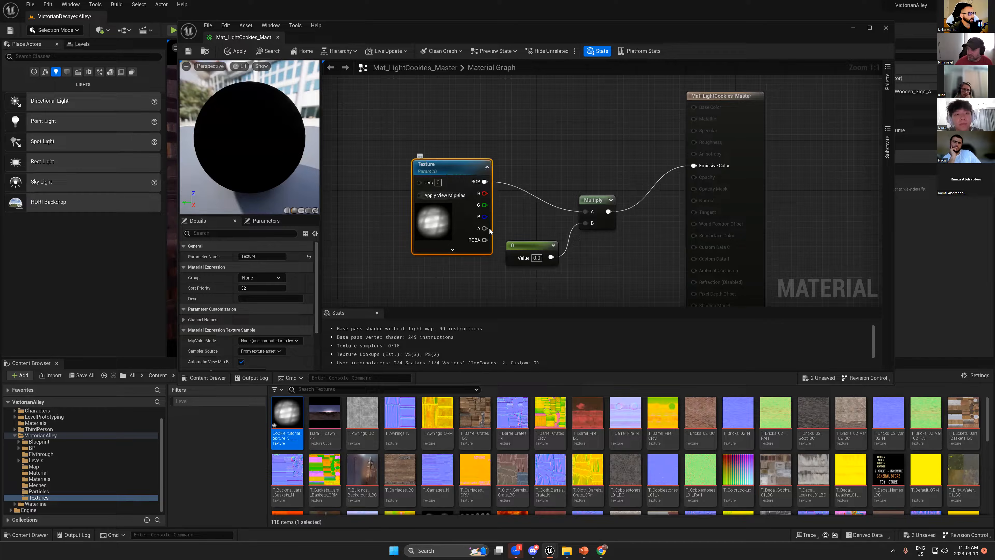
- Convert the Constant node to a parameter named Intensity
{"action": "right_click", "coordinate": [542, 251]}
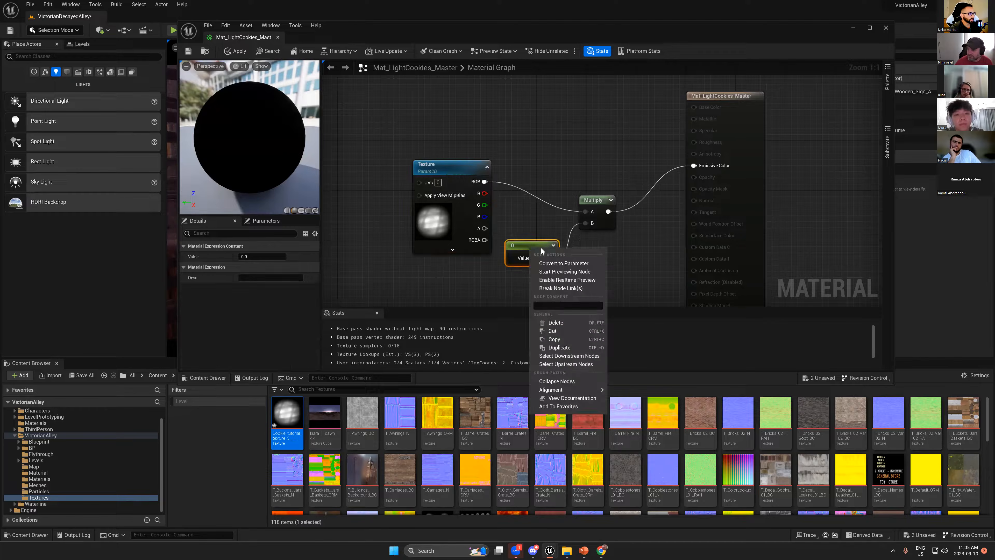
{"action": "left_click", "coordinate": [556, 264]}
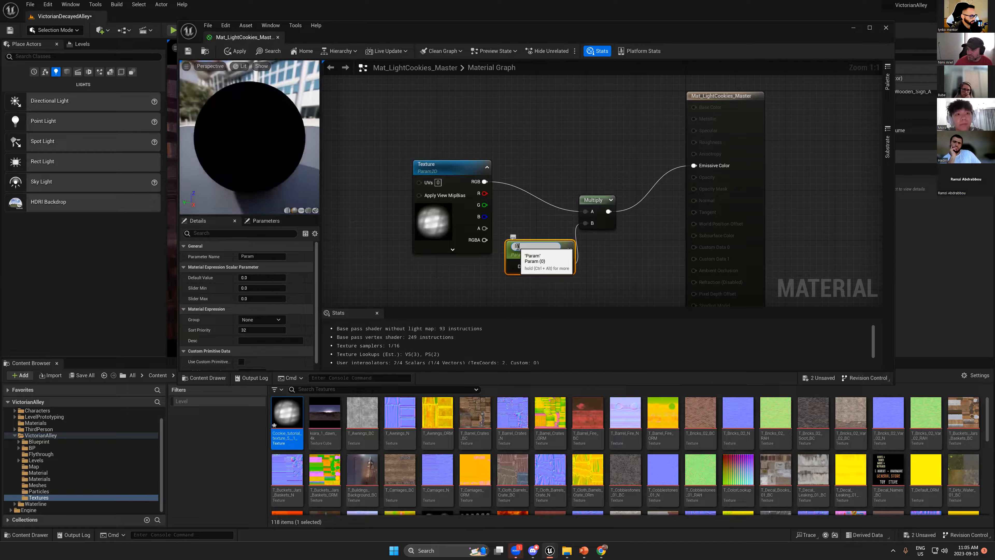
{"action": "type", "text": "Intensity"}
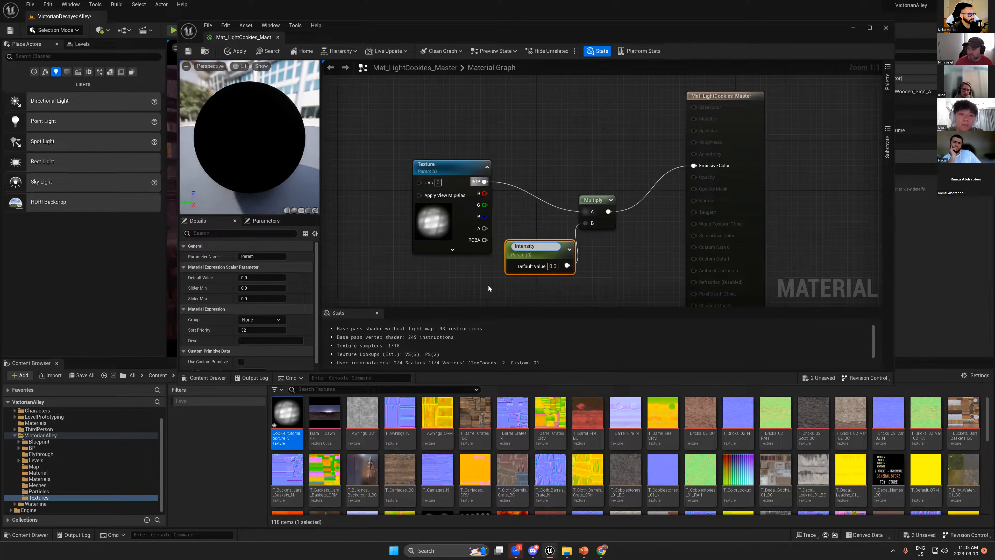
{"action": "left_click", "coordinate": [522, 264]}
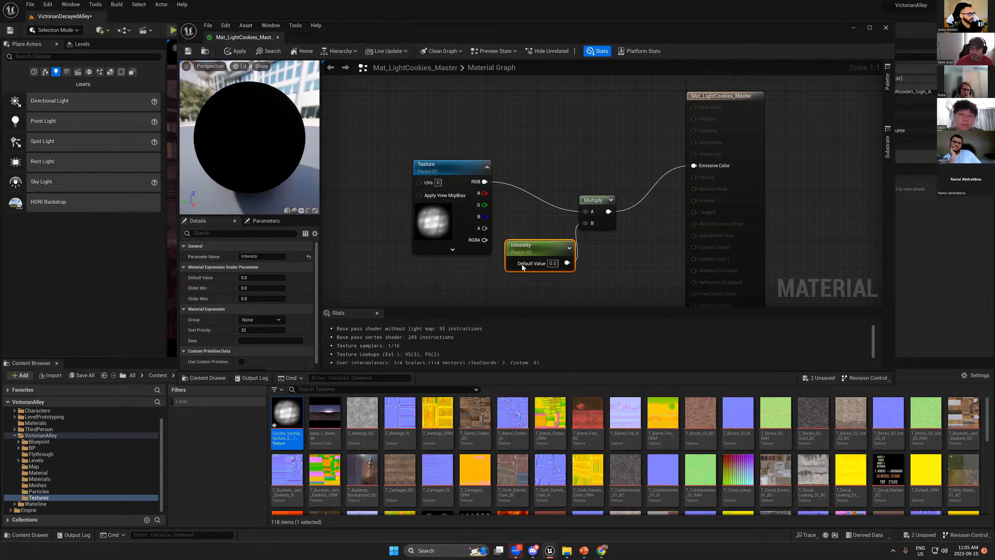
- Set the Intensity parameter's default value to 1.0, save the material, and locate it in the Content Browser
{"action": "left_click_drag", "start_coordinate": [246, 279], "coordinate": [274, 280]}
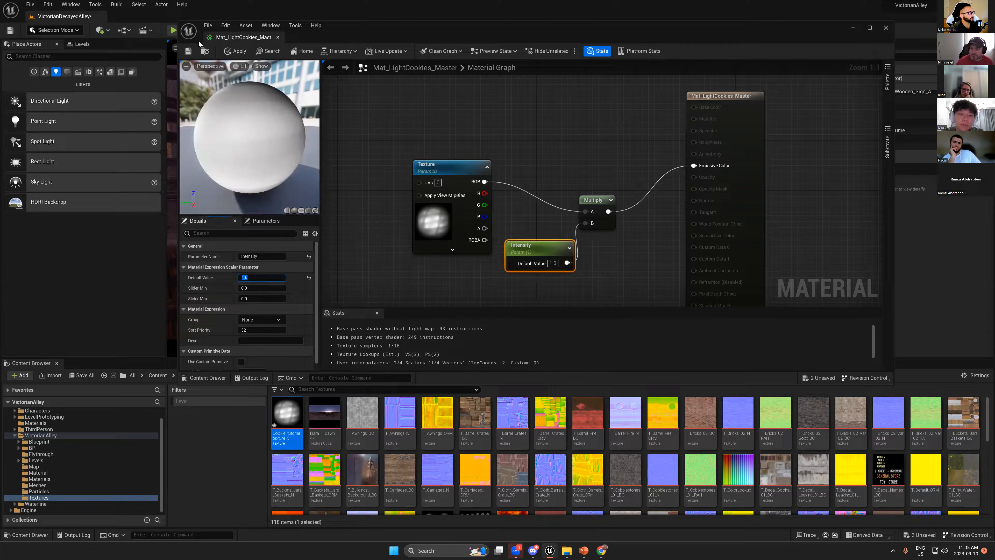
{"action": "left_click", "coordinate": [188, 51]}
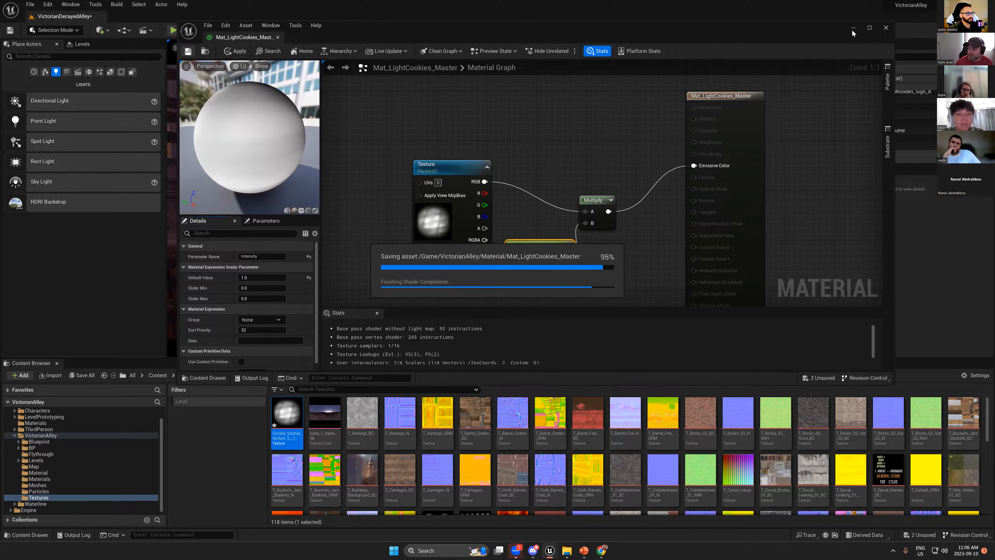
{"action": "left_click", "coordinate": [205, 51]}
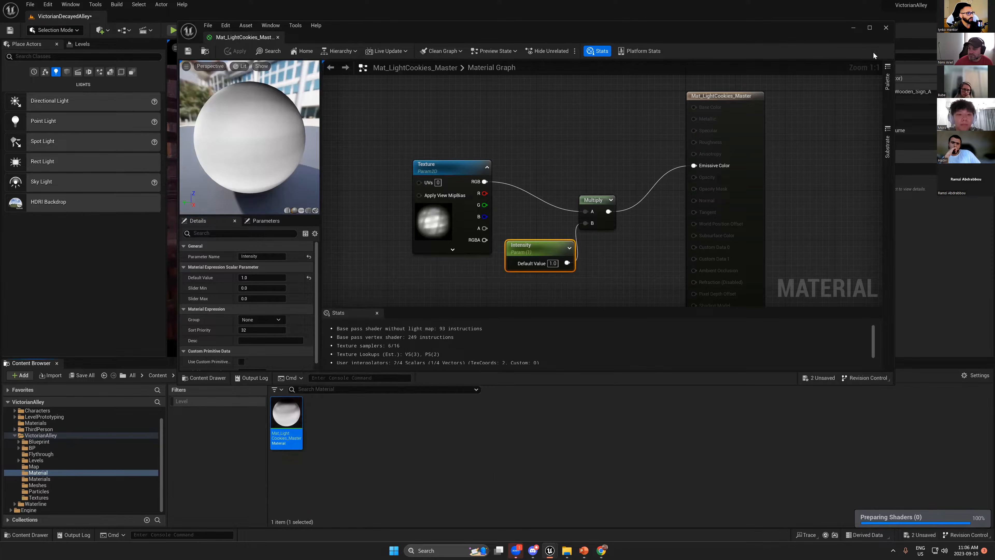
- Create a material instance of Mat_LightCookies_Master and give it a streetlight-specific name
{"action": "left_click", "coordinate": [852, 28]}
{"action": "mouse_move", "coordinate": [285, 414]}
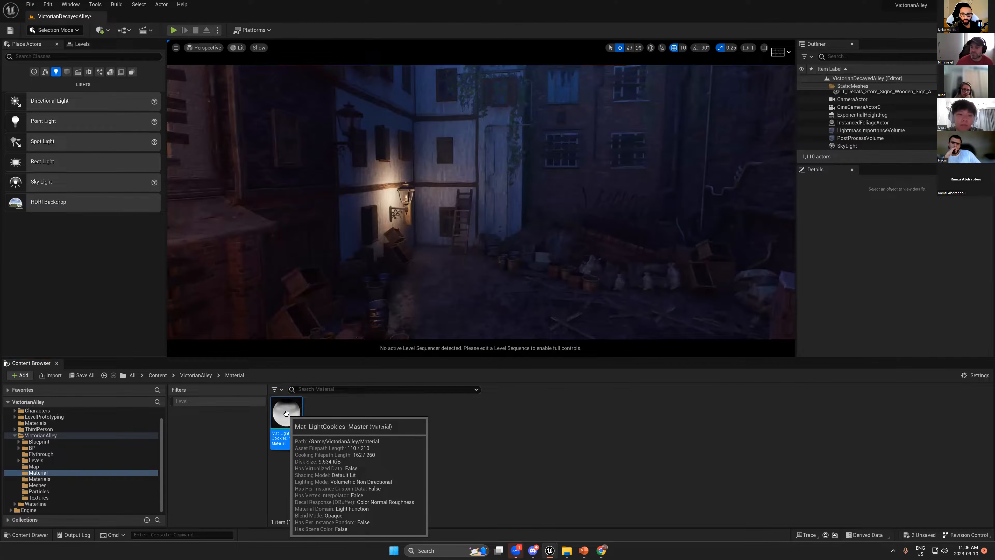
{"action": "right_click", "coordinate": [286, 414]}
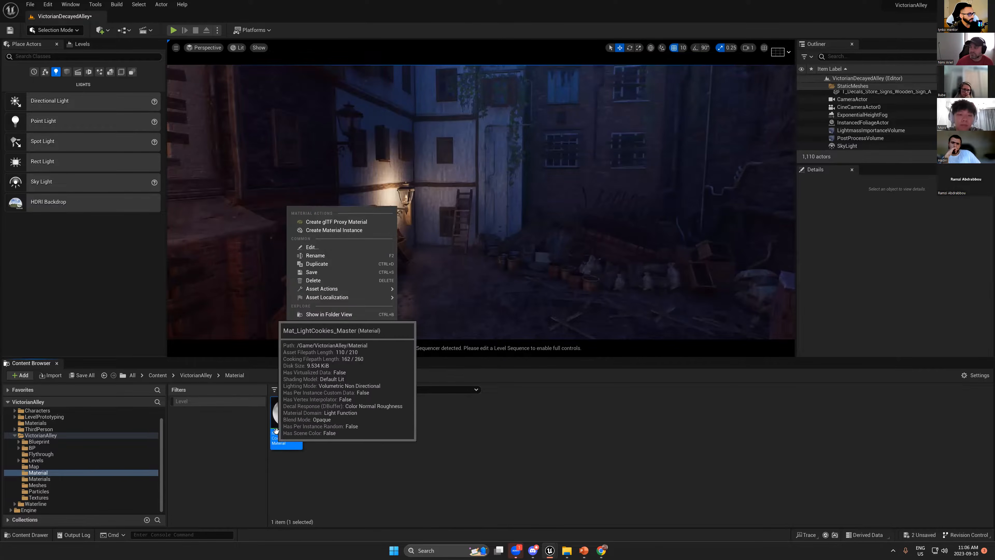
{"action": "left_click", "coordinate": [310, 231]}
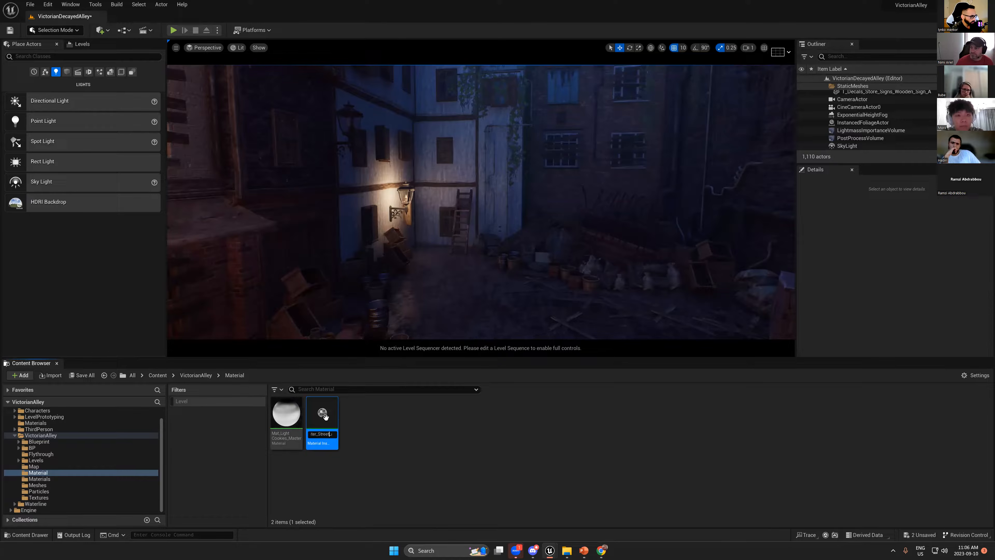
{"action": "key", "text": "Return"}
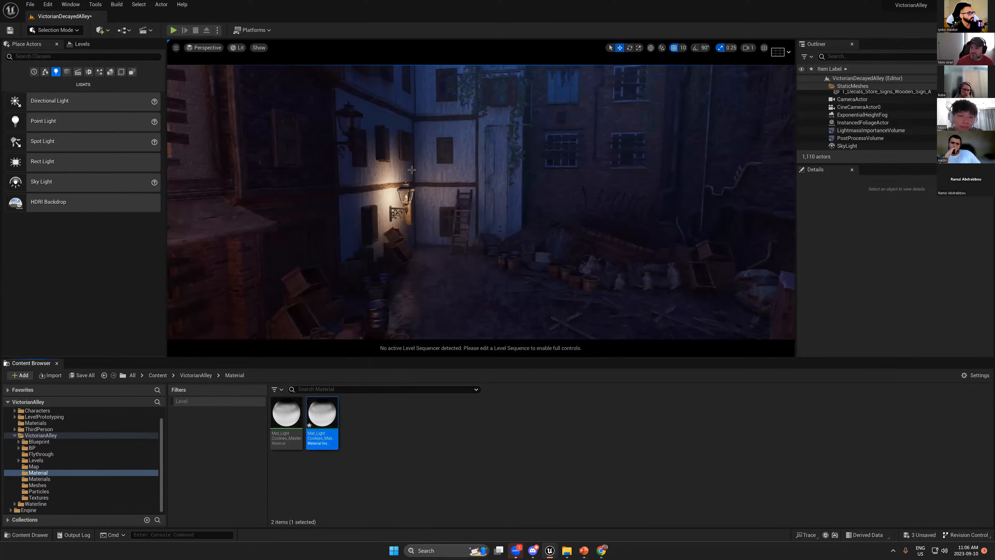
- Assign the new light cookie material instance as the Dynamic Light's Light Function Mat on the hanging streetlight
{"action": "left_click", "coordinate": [410, 183]}
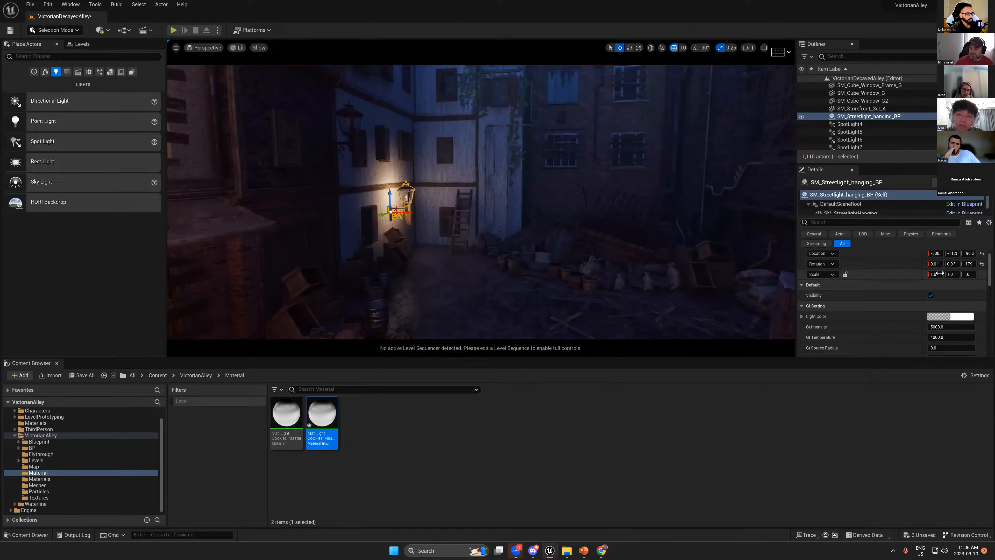
{"action": "left_click_drag", "start_coordinate": [863, 357], "coordinate": [864, 407]}
{"action": "scroll", "coordinate": [901, 333], "scroll_direction": "down", "scroll_amount": 5}
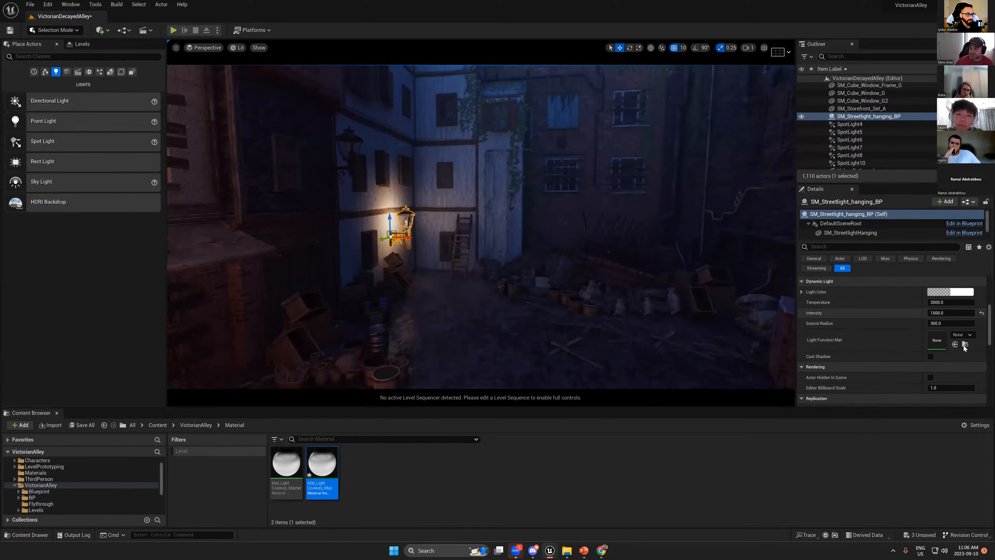
{"action": "left_click_drag", "start_coordinate": [322, 463], "coordinate": [938, 334]}
{"action": "right_click_drag", "start_coordinate": [451, 228], "coordinate": [443, 226]}
{"action": "scroll", "coordinate": [450, 228], "scroll_direction": "up", "scroll_amount": 3}
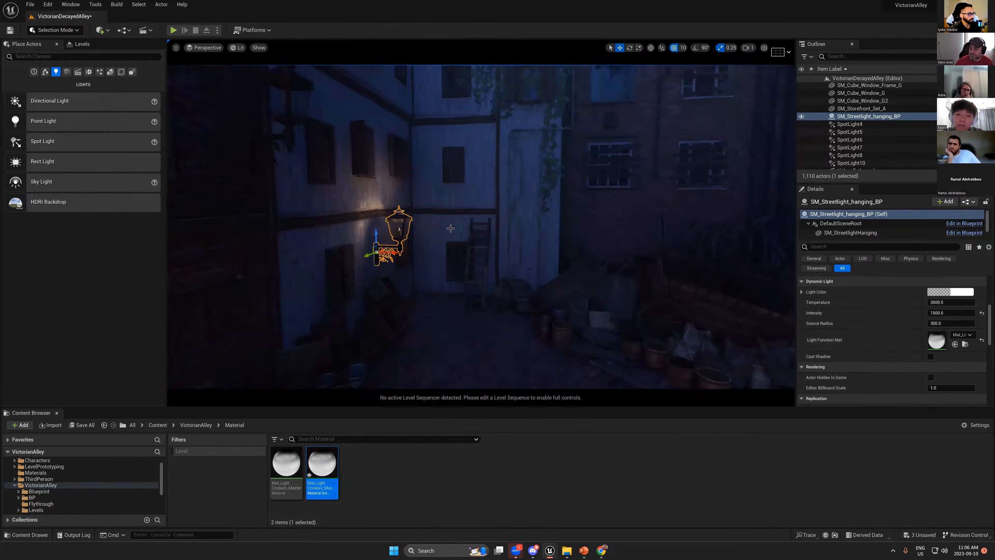
{"action": "key", "text": "f"}
{"action": "key", "text": "g"}
{"action": "key", "text": "g"}
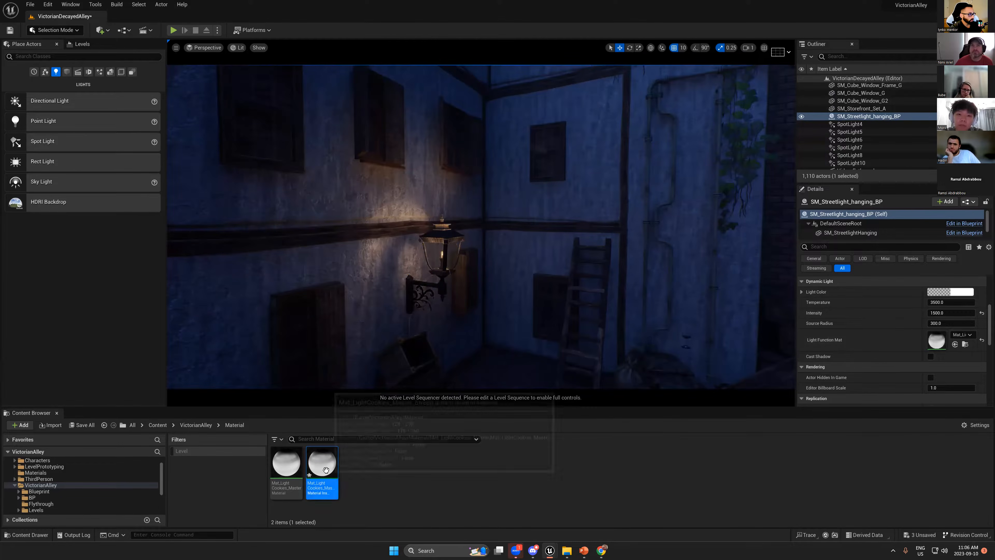
- Override the Intensity parameter in the light cookie material instance, raise it to about 5.78, and close the instance
{"action": "double_click", "coordinate": [325, 470]}
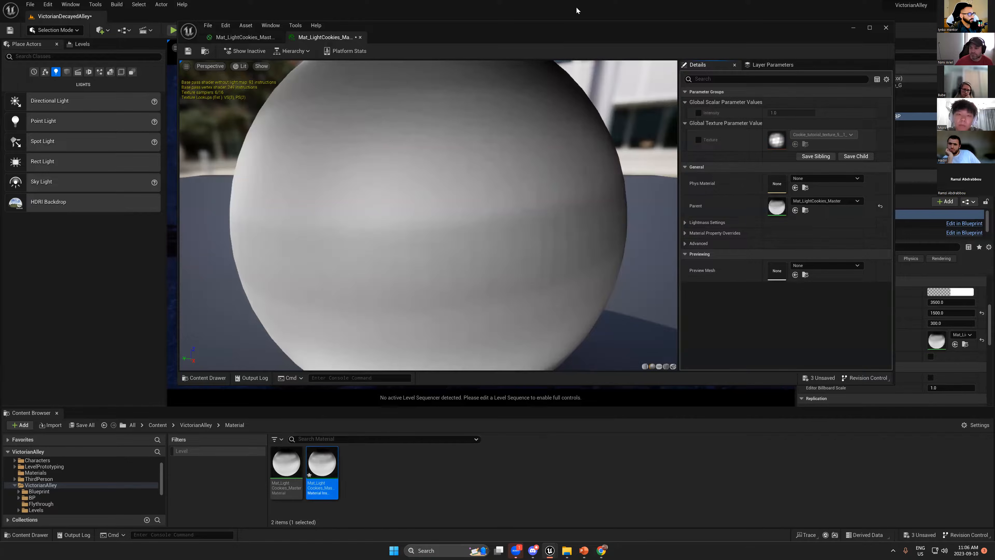
{"action": "left_click_drag", "start_coordinate": [568, 39], "coordinate": [311, 344]}
{"action": "left_click", "coordinate": [442, 417]}
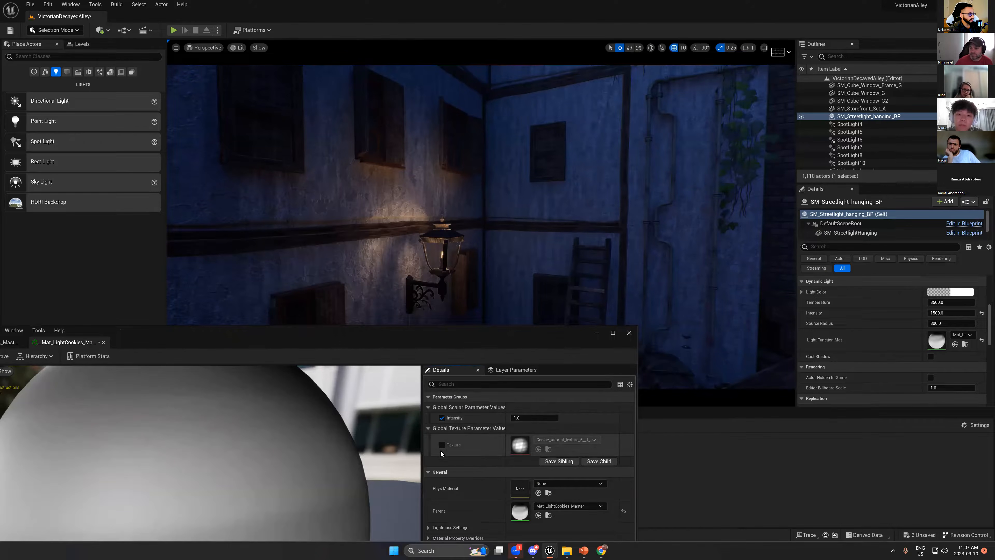
{"action": "left_click_drag", "start_coordinate": [515, 417], "coordinate": [619, 418]}
{"action": "right_click_drag", "start_coordinate": [426, 252], "coordinate": [499, 240]}
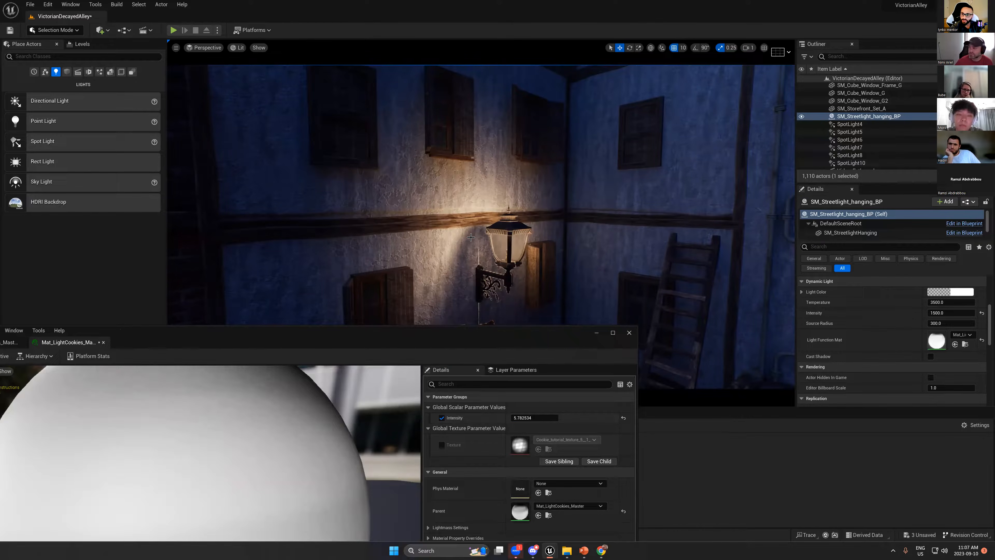
{"action": "right_click_drag", "start_coordinate": [499, 240], "coordinate": [569, 223]}
{"action": "key", "text": "s"}
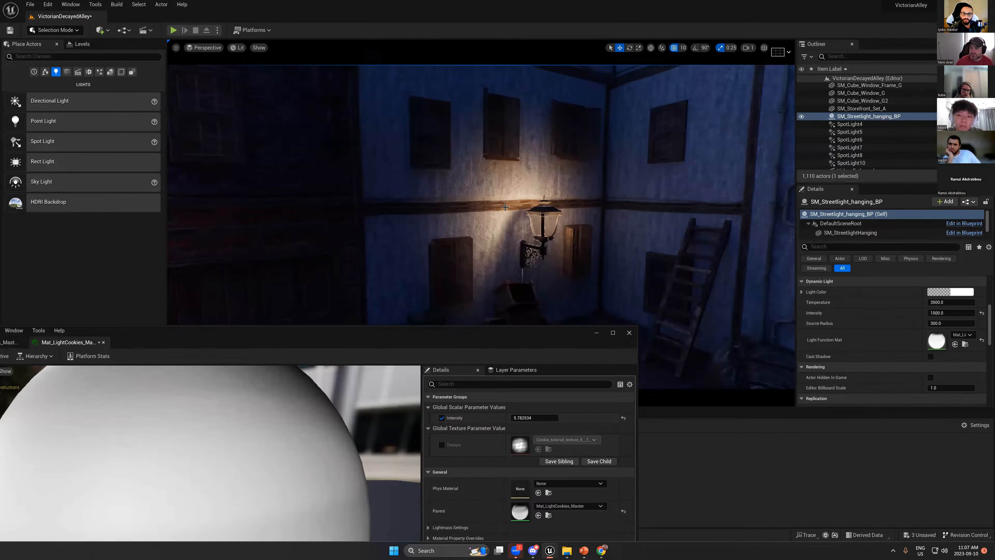
{"action": "left_click", "coordinate": [628, 333]}
- Reset the streetlight's Light Function Mat to its default and undo the reset to compare the lighting
{"action": "left_click", "coordinate": [981, 339]}
{"action": "right_click_drag", "start_coordinate": [673, 274], "coordinate": [659, 276]}
{"action": "key", "text": "ctrl+z"}
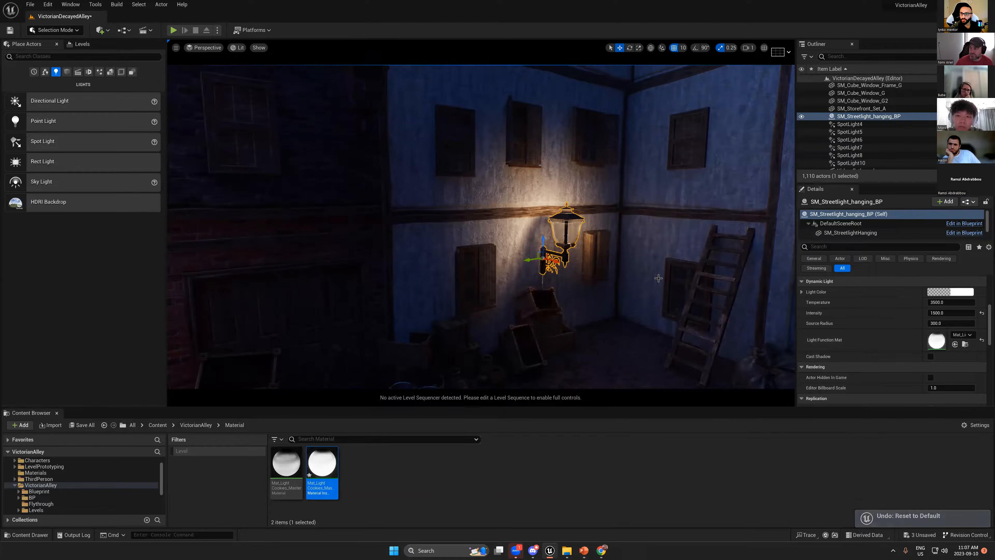
- Examine the hanging streetlight's light pattern on the alley corner walls with the editor overlays hidden
{"action": "right_click_drag", "start_coordinate": [642, 266], "coordinate": [639, 264]}
{"action": "key", "text": "g"}
{"action": "key", "text": "g"}
{"action": "key", "text": "g"}
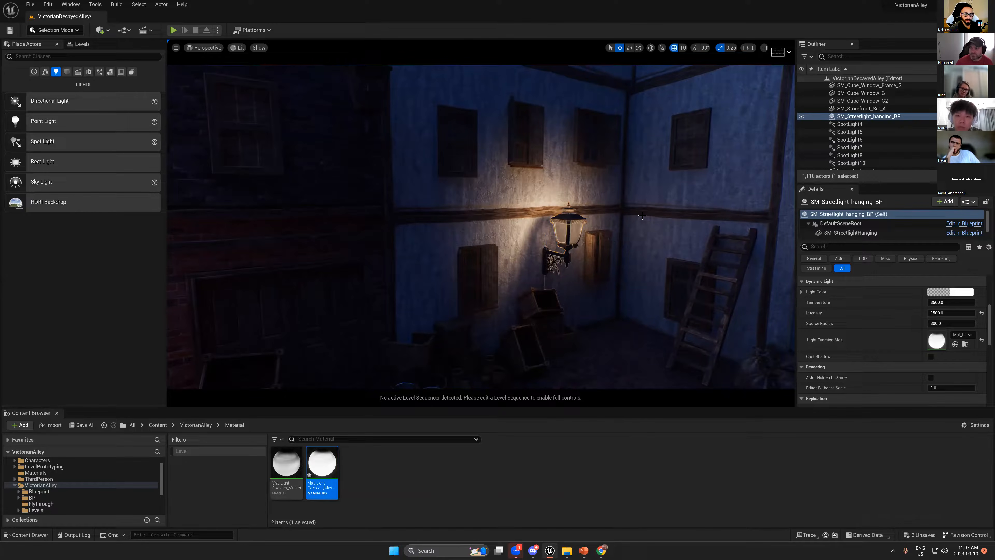
{"action": "key", "text": "g"}
{"action": "left_click_drag", "start_coordinate": [589, 257], "coordinate": [631, 247], "text": "alt"}
{"action": "key", "text": "g"}
{"action": "right_click_drag", "start_coordinate": [577, 292], "coordinate": [633, 268]}
{"action": "key", "text": "w"}
{"action": "key", "text": "g"}
{"action": "key", "text": "g"}
{"action": "key", "text": "s"}
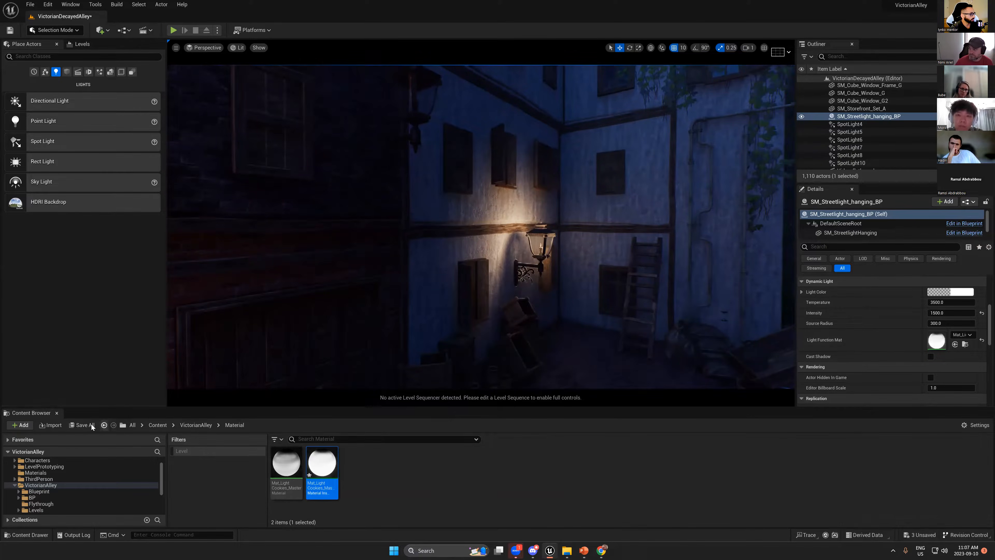
- Save the level and all modified assets
{"action": "left_click", "coordinate": [82, 425]}
{"action": "left_click", "coordinate": [552, 361]}
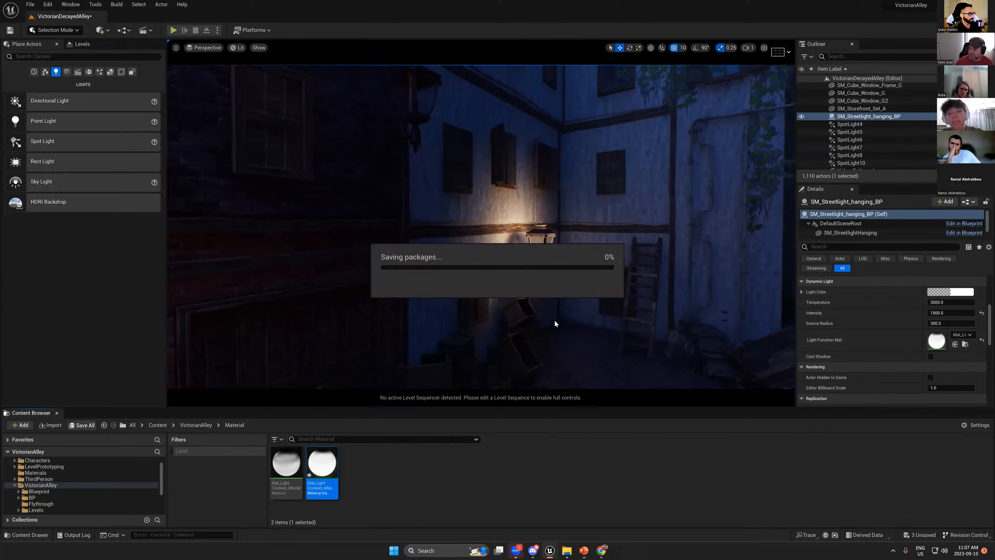
{"action": "right_click_drag", "start_coordinate": [553, 247], "coordinate": [543, 254]}
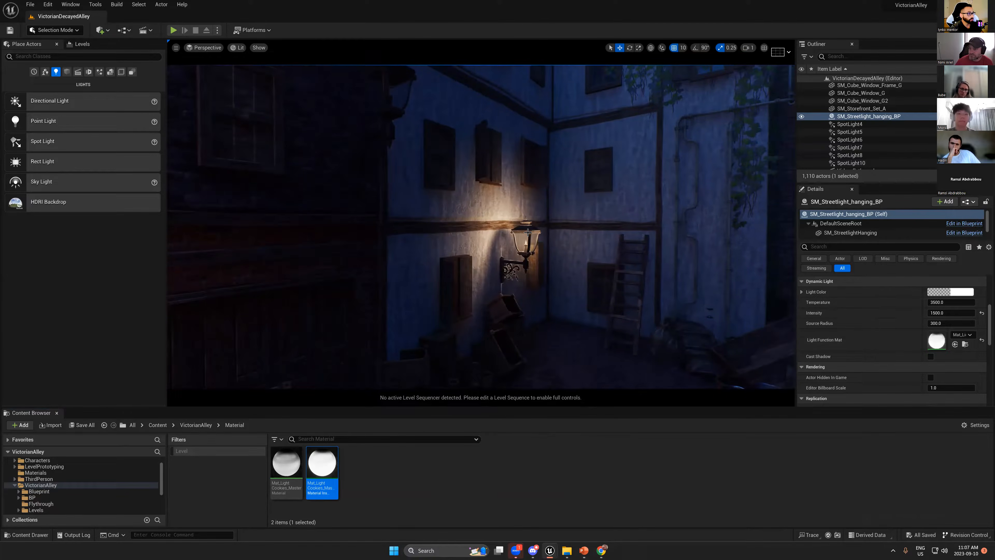
{"action": "mouse_move", "coordinate": [543, 257]}
{"action": "left_mouse_down", "text": "alt"}
{"action": "mouse_move", "coordinate": [490, 257]}
{"action": "mouse_move", "coordinate": [547, 257]}
{"action": "mouse_move", "coordinate": [534, 257]}
{"action": "left_mouse_up", "text": "alt"}
- Raise the hanging streetlight's Dynamic Light intensity to about 2197
{"action": "left_click_drag", "start_coordinate": [943, 312], "coordinate": [971, 312]}
{"action": "mouse_move", "coordinate": [525, 280]}
{"action": "right_mouse_down"}
{"action": "mouse_move", "coordinate": [509, 281]}
{"action": "mouse_move", "coordinate": [525, 281]}
{"action": "right_mouse_up"}
{"action": "key", "text": "s"}
{"action": "key", "text": "g"}
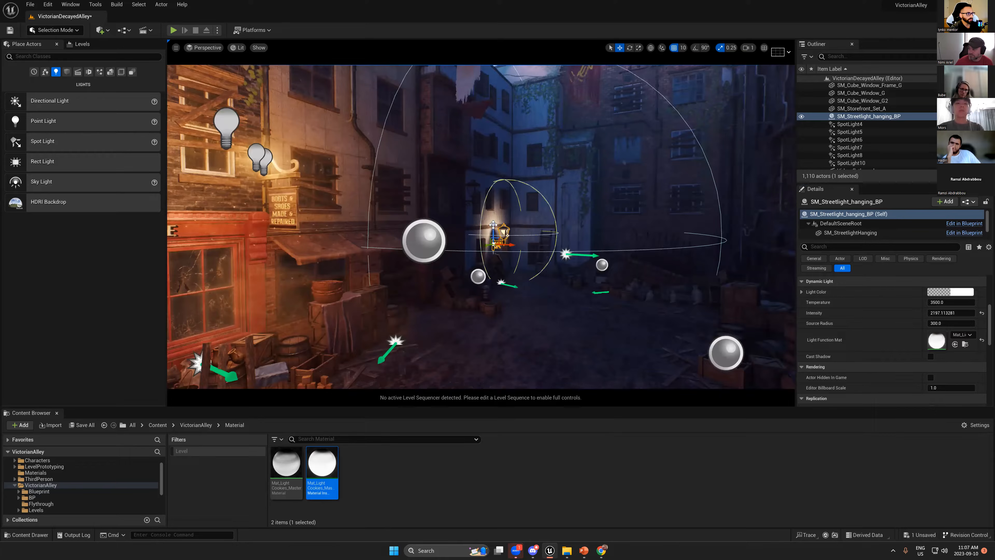
{"action": "key", "text": "g"}
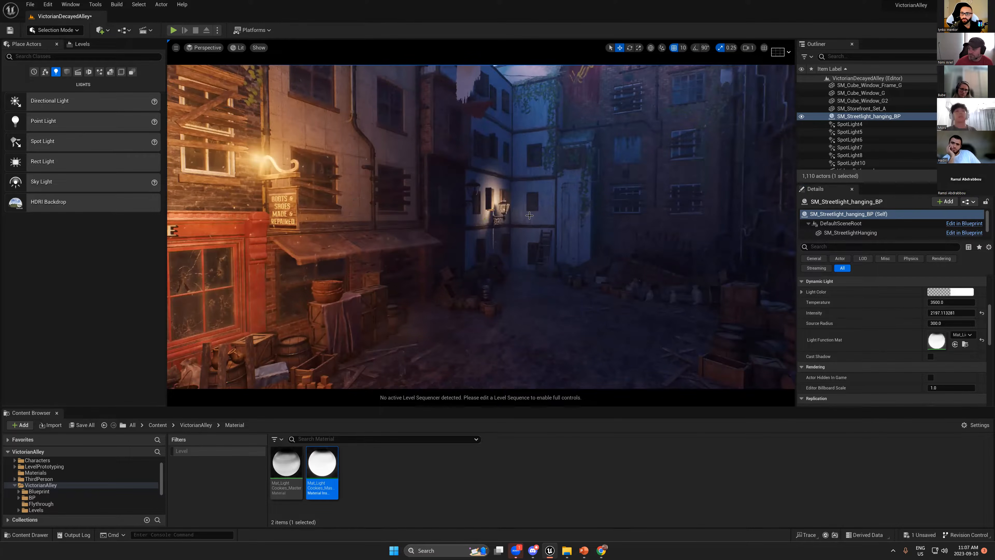
{"action": "key", "text": "ctrl+z"}
- Examine the candle and light source inside the hanging streetlight's lantern up close
{"action": "scroll", "coordinate": [534, 218], "scroll_direction": "up", "scroll_amount": 6}
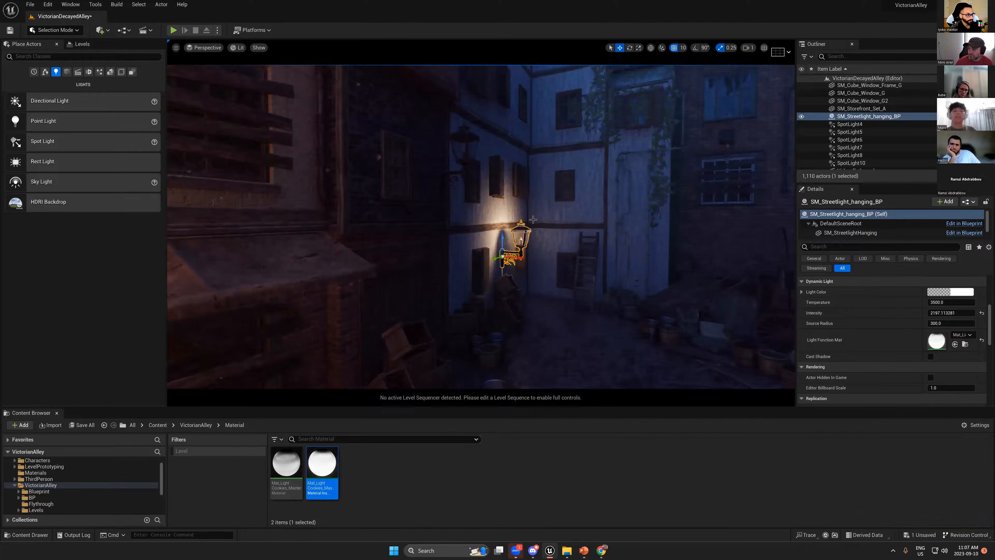
{"action": "scroll", "coordinate": [554, 253], "scroll_direction": "up", "scroll_amount": 5}
{"action": "scroll", "coordinate": [554, 252], "scroll_direction": "up", "scroll_amount": 3}
{"action": "right_click_drag", "start_coordinate": [554, 252], "coordinate": [630, 288]}
{"action": "key", "text": "w"}
{"action": "key", "text": "w"}
{"action": "key", "text": "d"}
{"action": "right_click_drag", "start_coordinate": [451, 294], "coordinate": [333, 270]}
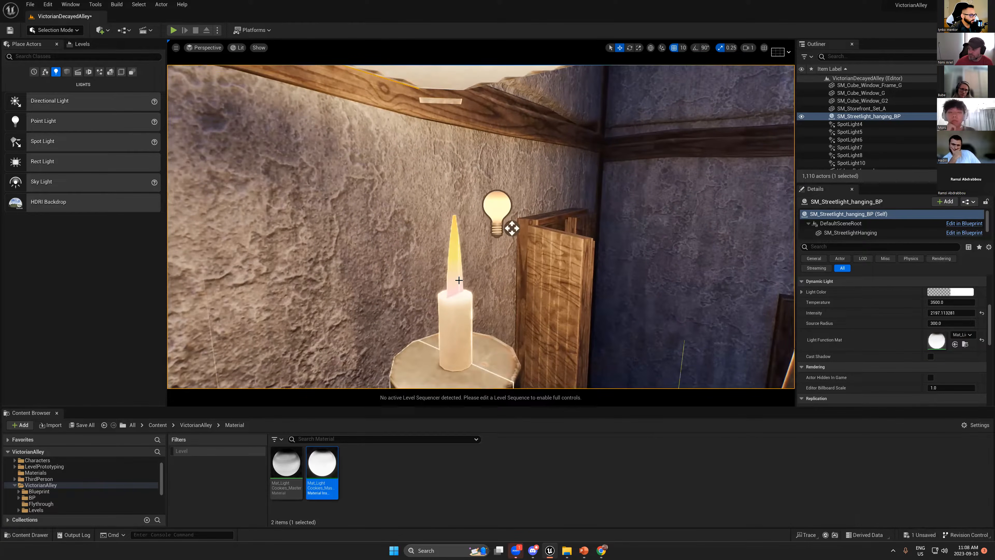
{"action": "key", "text": "w"}
{"action": "key", "text": "s"}
{"action": "key", "text": "w"}
{"action": "key", "text": "s"}
{"action": "scroll", "coordinate": [505, 234], "scroll_direction": "down", "scroll_amount": 6}
{"action": "right_click_drag", "start_coordinate": [497, 237], "coordinate": [460, 227]}
{"action": "key", "text": "g"}
{"action": "key", "text": "g"}
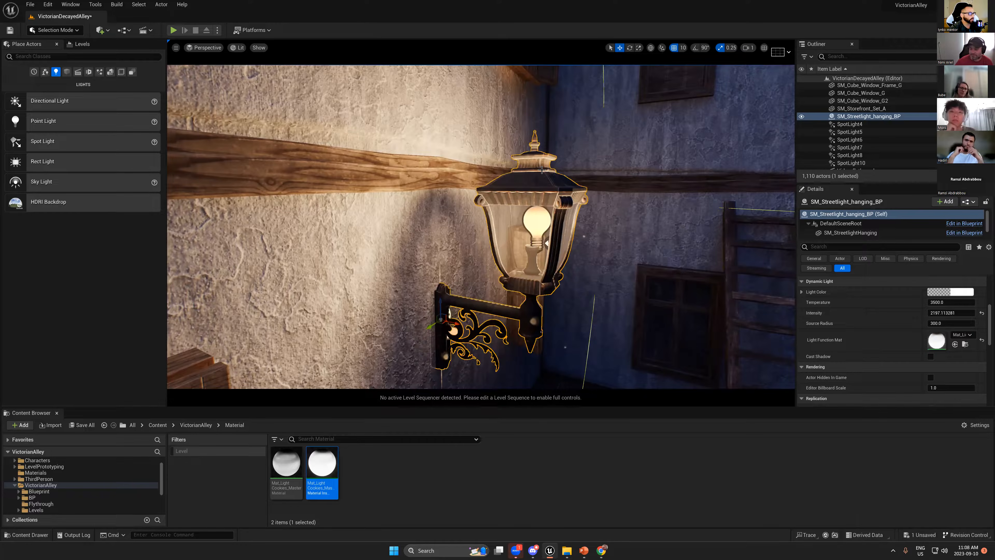
- Open the hanging streetlight's Blueprint for editing and show its 3D component preview
{"action": "scroll", "coordinate": [937, 345], "scroll_direction": "up", "scroll_amount": 5}
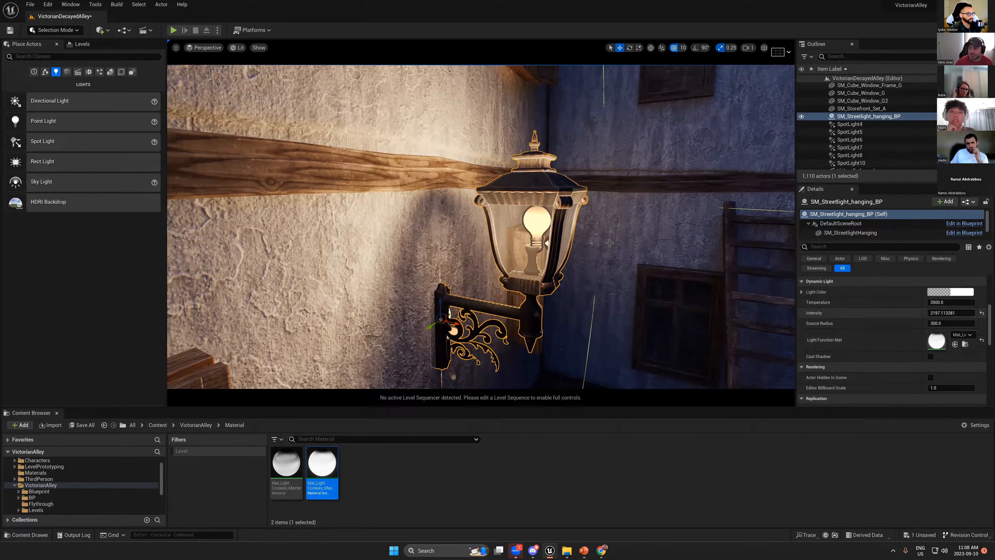
{"action": "scroll", "coordinate": [936, 332], "scroll_direction": "down", "scroll_amount": 1}
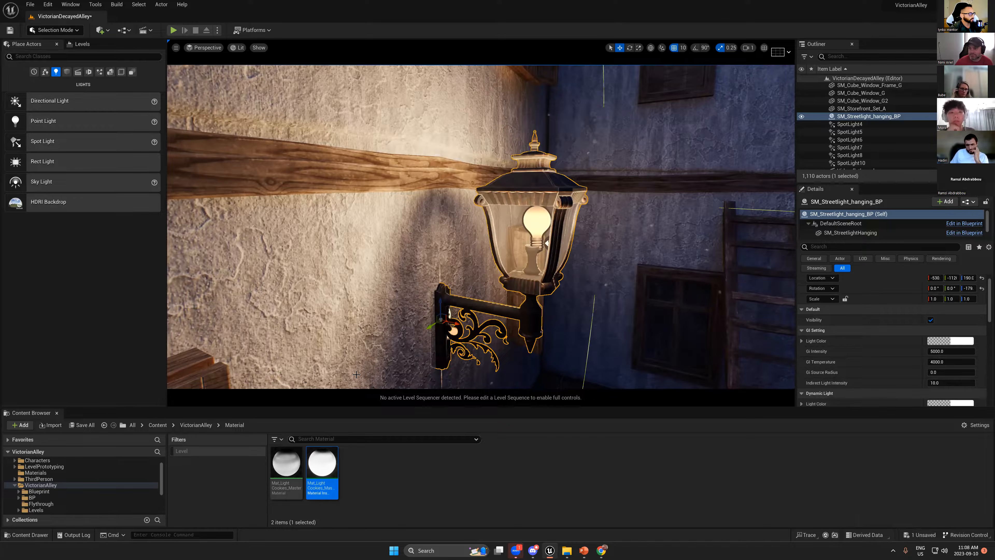
{"action": "left_click", "coordinate": [964, 223]}
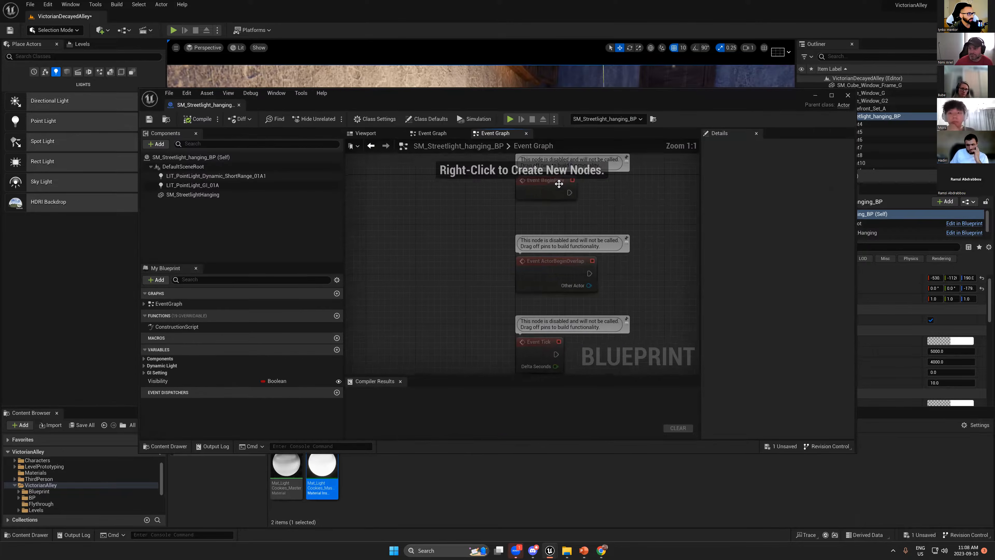
{"action": "left_click", "coordinate": [357, 133]}
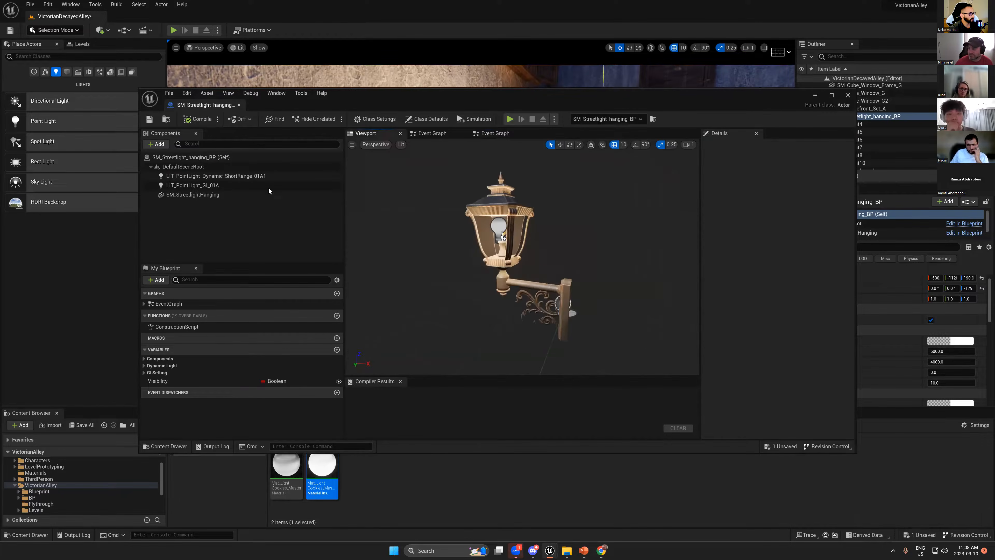
- Add a Sphere component to the streetlight Blueprint and move it onto the lantern, at a height of about 80
{"action": "left_click", "coordinate": [156, 143]}
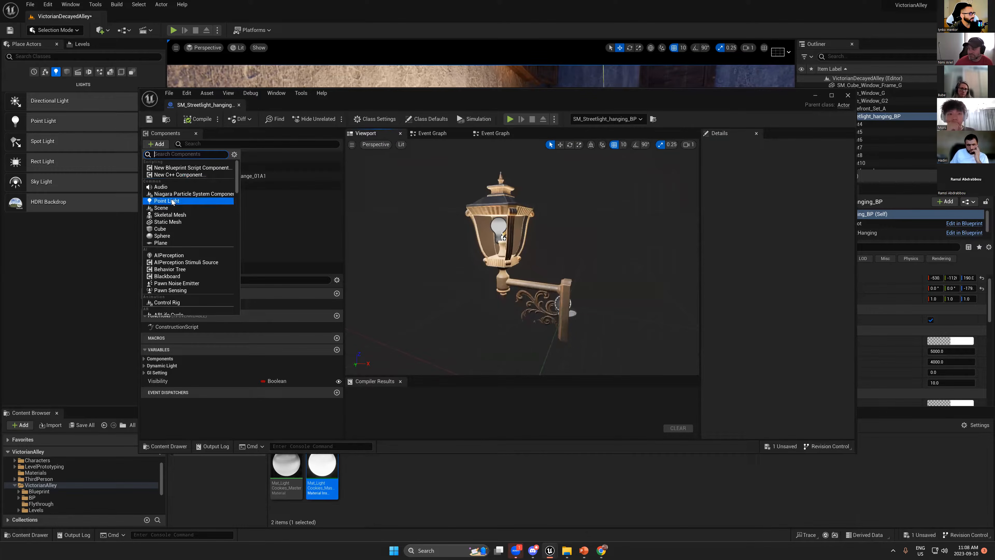
{"action": "type", "text": "sp"}
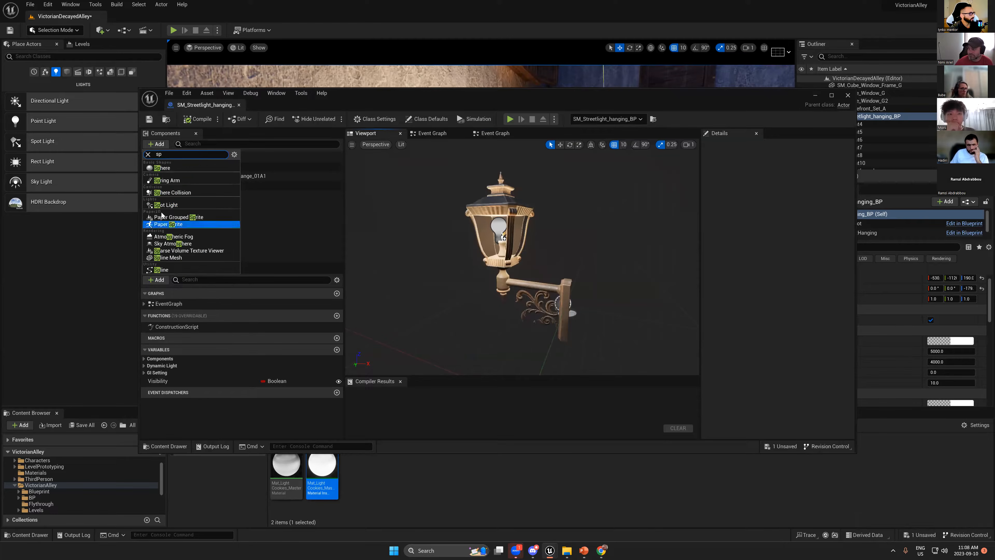
{"action": "left_click", "coordinate": [162, 168]}
{"action": "left_click", "coordinate": [594, 290]}
{"action": "left_click_drag", "start_coordinate": [563, 311], "coordinate": [502, 199]}
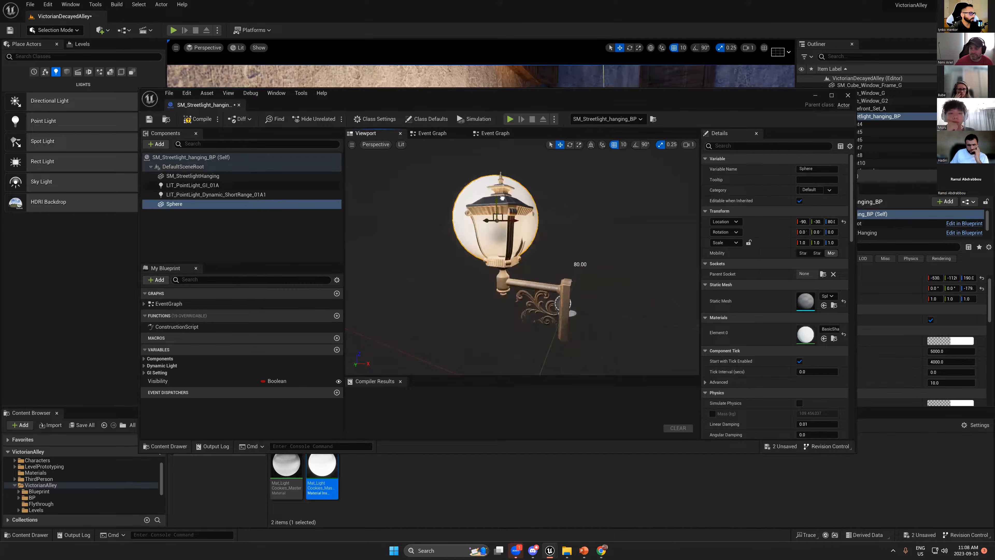
{"action": "left_click", "coordinate": [812, 241]}
{"action": "type", "text": "0.2"}
{"action": "key", "text": "Return"}
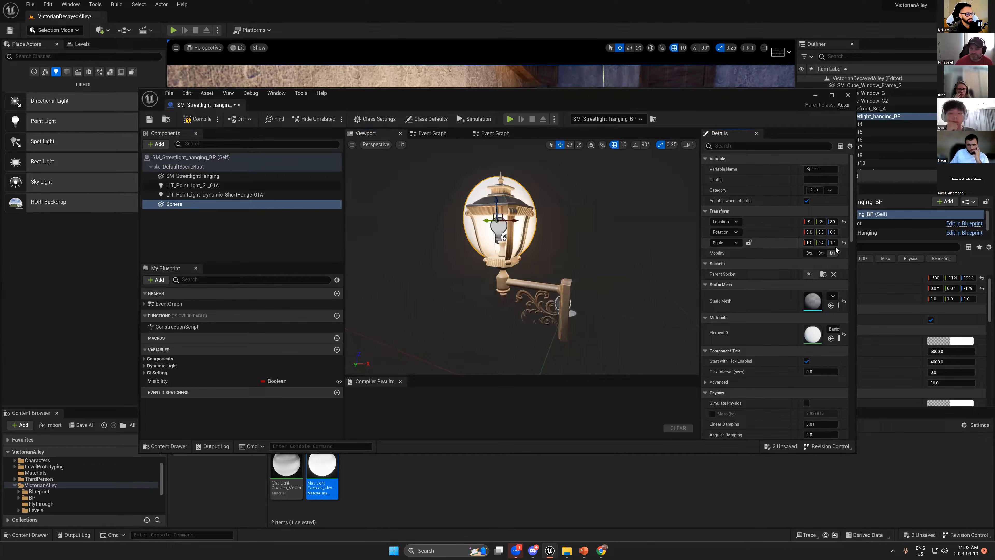
{"action": "left_click", "coordinate": [843, 242]}
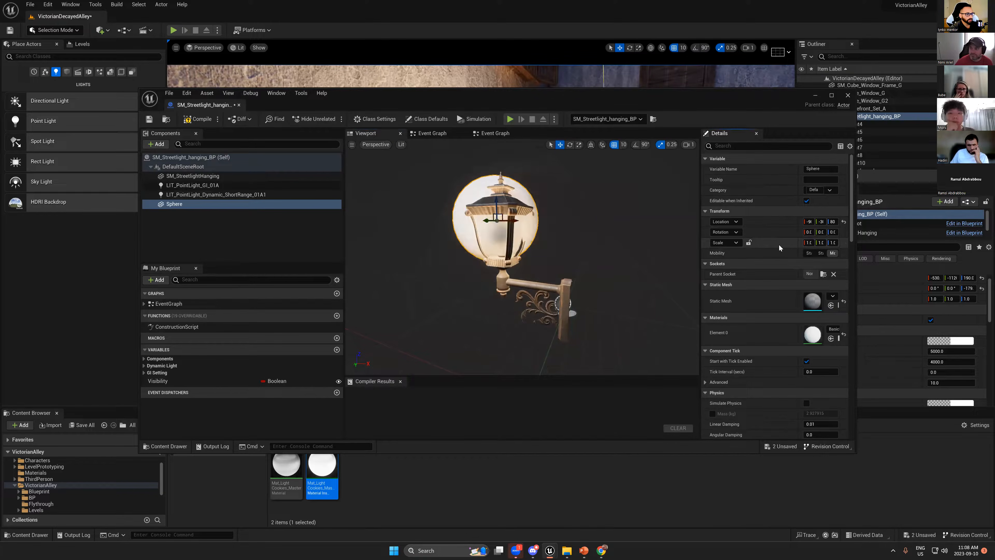
- Lock the sphere's scale proportions and scale it uniformly to 0.2
{"action": "left_click", "coordinate": [748, 243]}
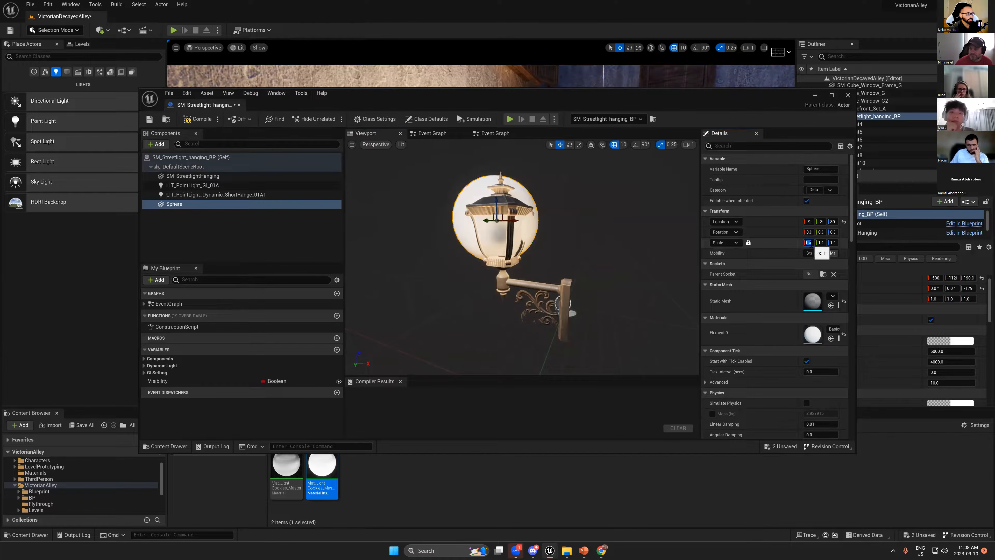
{"action": "left_click_drag", "start_coordinate": [809, 242], "coordinate": [810, 244]}
{"action": "scroll", "coordinate": [512, 219], "scroll_direction": "up", "scroll_amount": 4}
- Turn off grid snapping in the Blueprint preview and move the sphere inside the lantern above the candle
{"action": "left_click_drag", "start_coordinate": [512, 219], "coordinate": [449, 181], "text": "alt"}
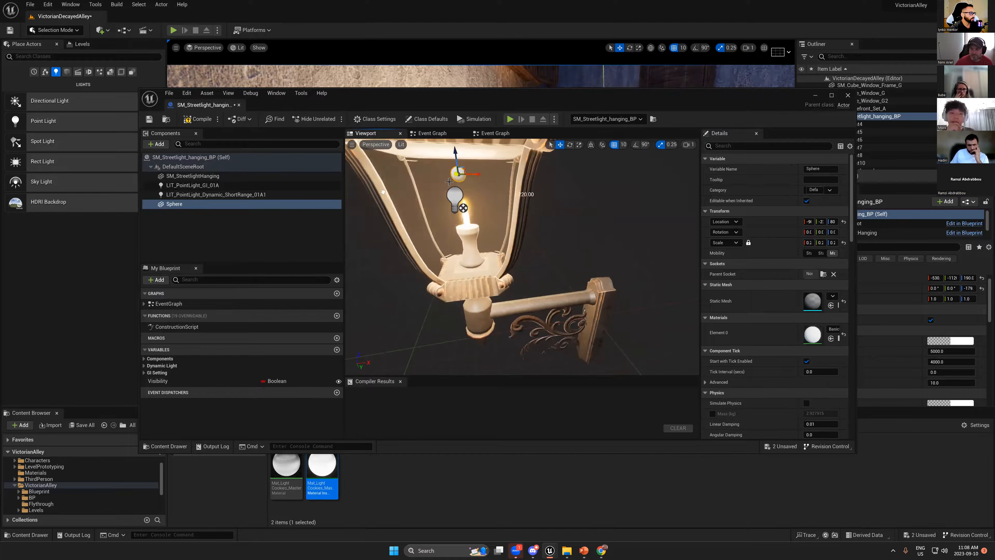
{"action": "key", "text": "ctrl+z"}
{"action": "scroll", "coordinate": [598, 214], "scroll_direction": "down", "scroll_amount": 5}
{"action": "left_click_drag", "start_coordinate": [513, 250], "coordinate": [561, 231], "text": "alt"}
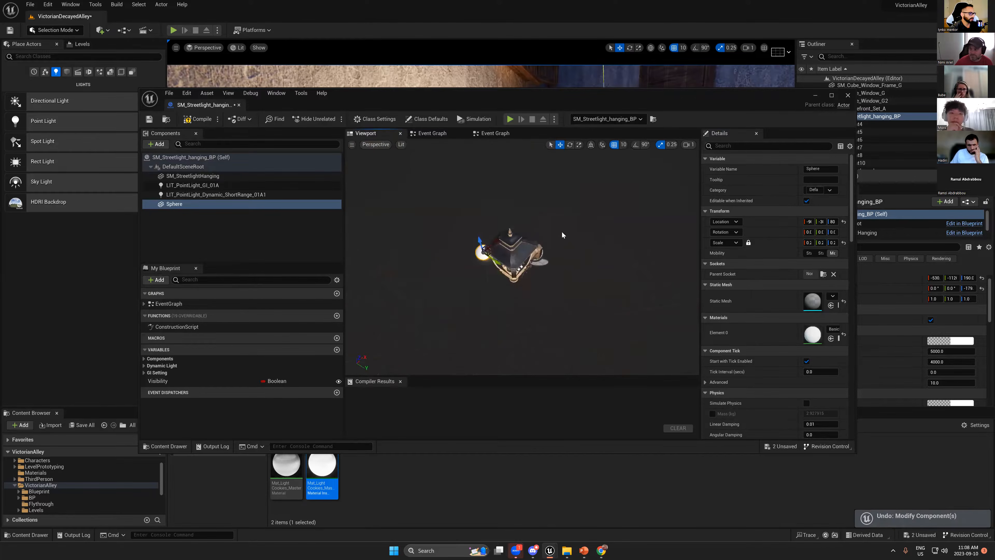
{"action": "left_click", "coordinate": [615, 145]}
{"action": "left_click_drag", "start_coordinate": [489, 252], "coordinate": [574, 299]}
{"action": "scroll", "coordinate": [567, 304], "scroll_direction": "up", "scroll_amount": 7}
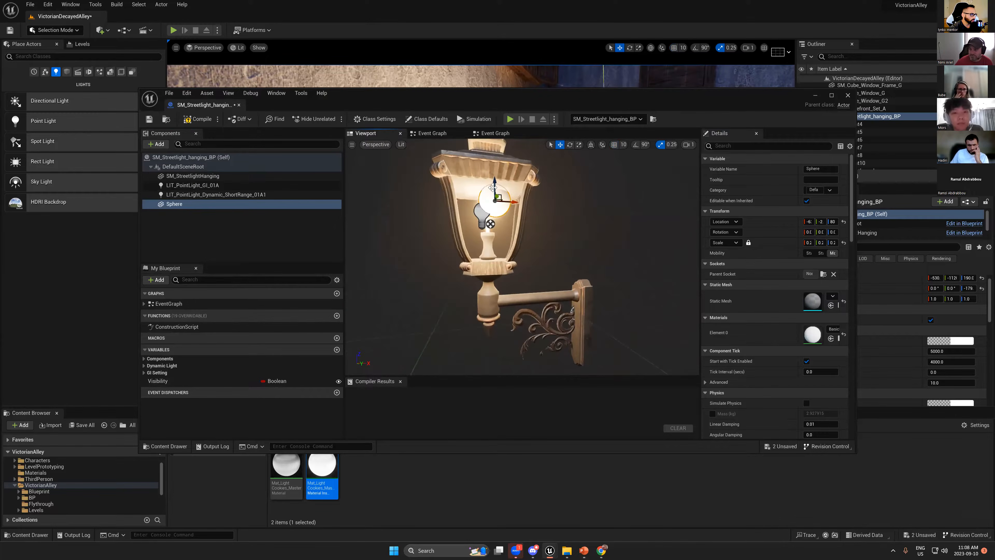
- Move the sphere down to sit centred on the lantern's candle and turn off its Cast Shadow option
{"action": "left_click_drag", "start_coordinate": [502, 194], "coordinate": [528, 208]}
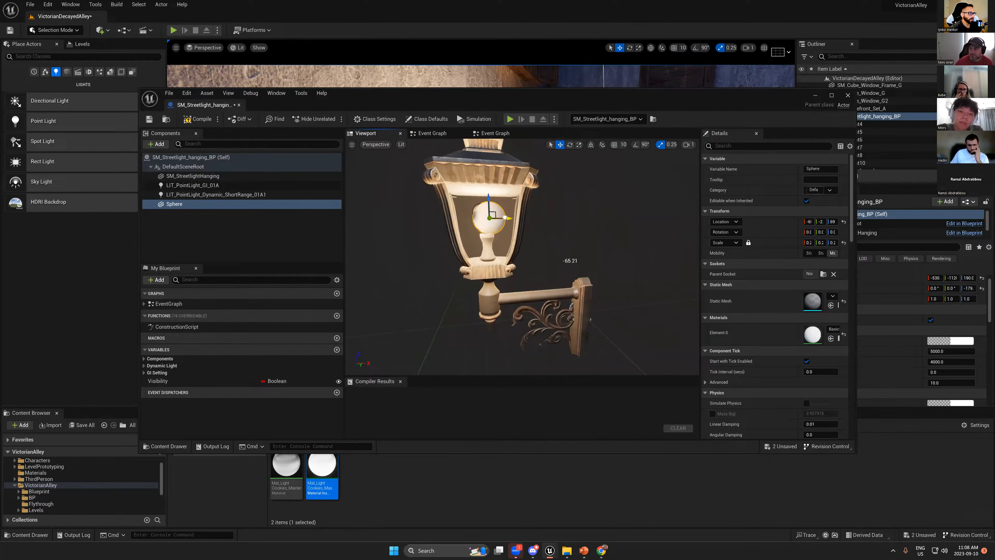
{"action": "left_click", "coordinate": [767, 145]}
{"action": "type", "text": "cas"}
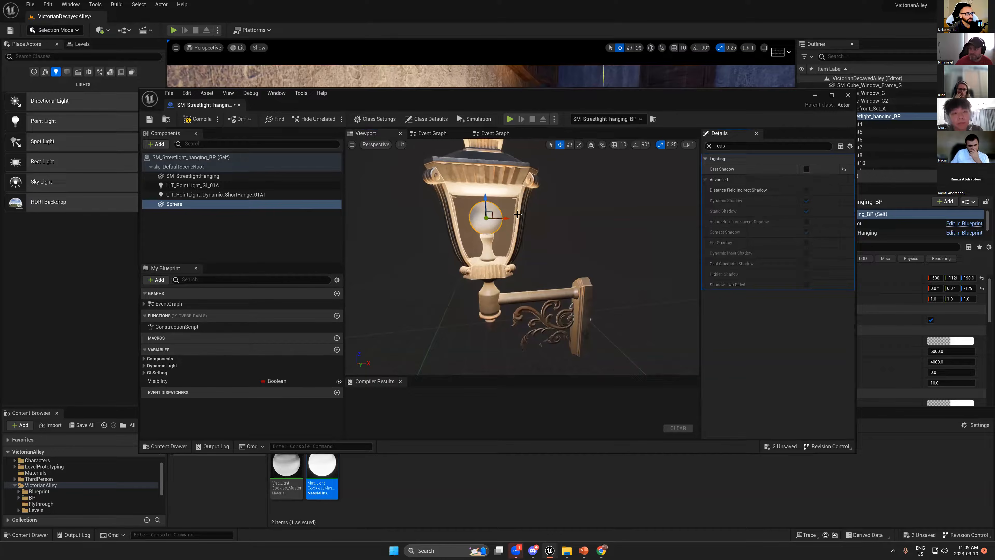
- Rename the Sphere component in the streetlight Blueprint, starting the new name with BulbLight_M
{"action": "left_click", "coordinate": [192, 176]}
{"action": "left_click", "coordinate": [166, 206]}
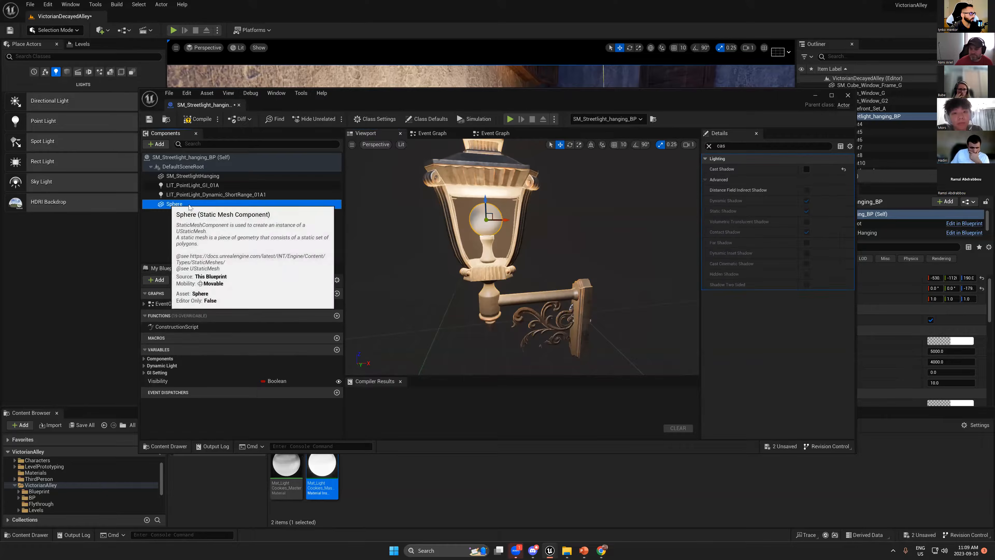
{"action": "left_click", "coordinate": [180, 205]}
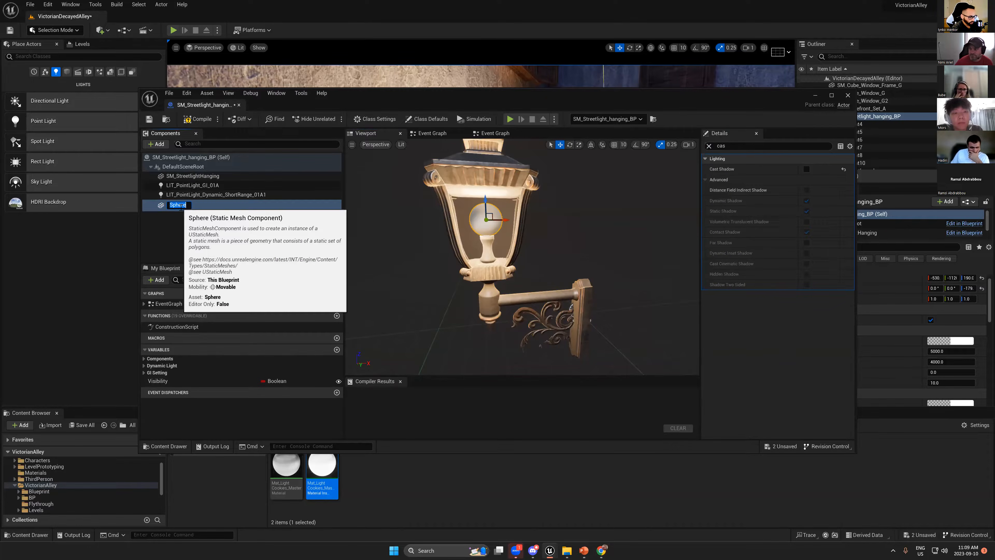
{"action": "type", "text": "BulbLigh"}
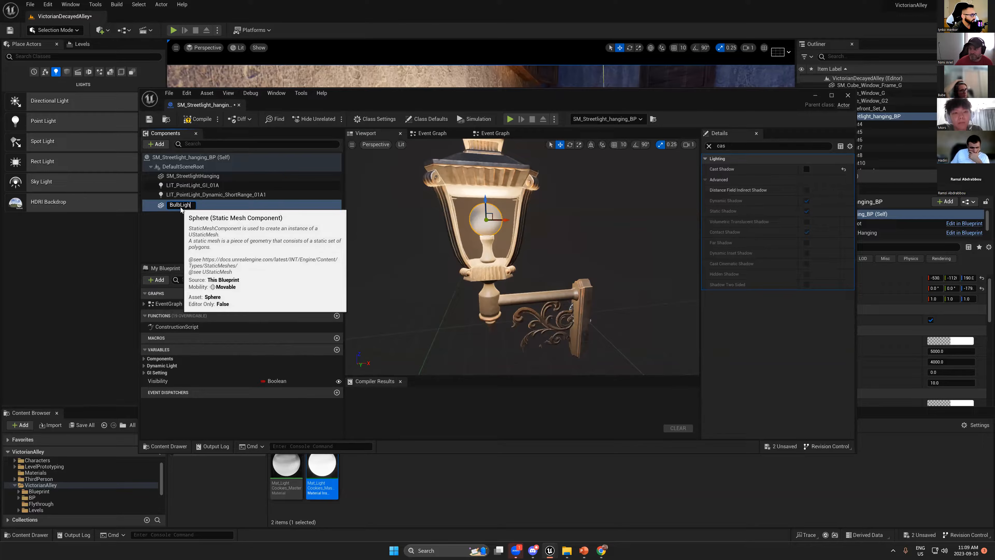
{"action": "type", "text": "t_M"}
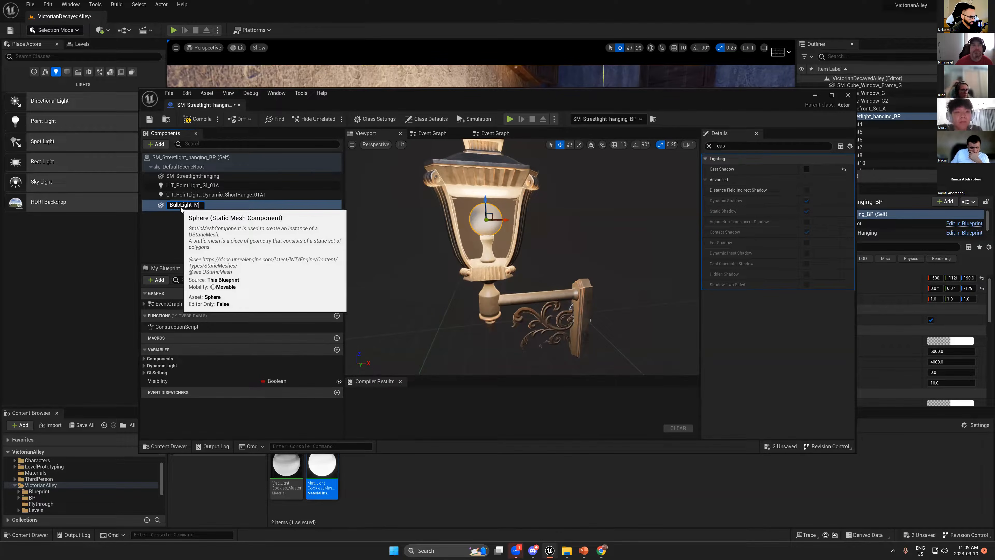
- Finish renaming the sphere component to BulbLight_Mesh, then compile and save the street light blueprint
{"action": "type", "text": "esh"}
{"action": "key", "text": "Return"}
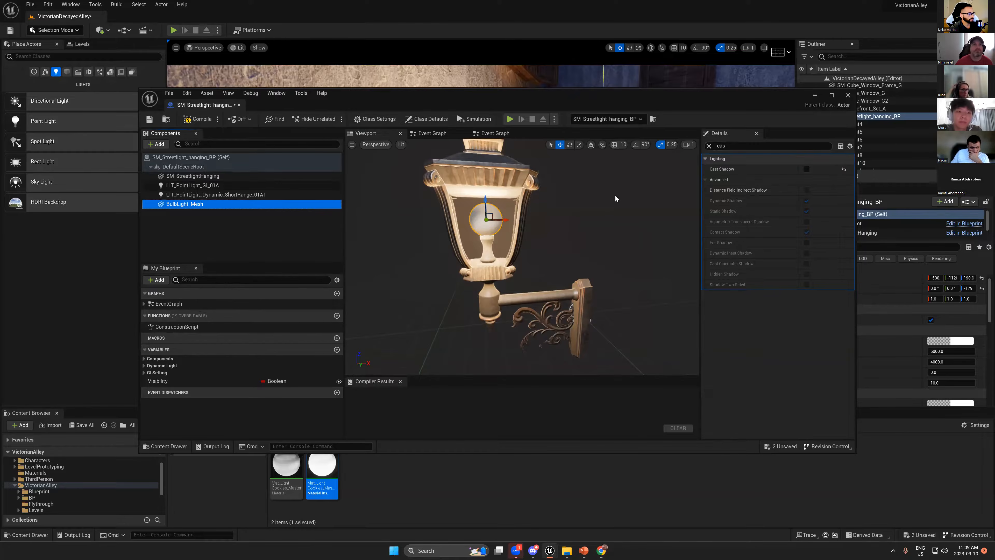
{"action": "left_click_drag", "start_coordinate": [561, 95], "coordinate": [567, 85]}
{"action": "left_click", "coordinate": [203, 109]}
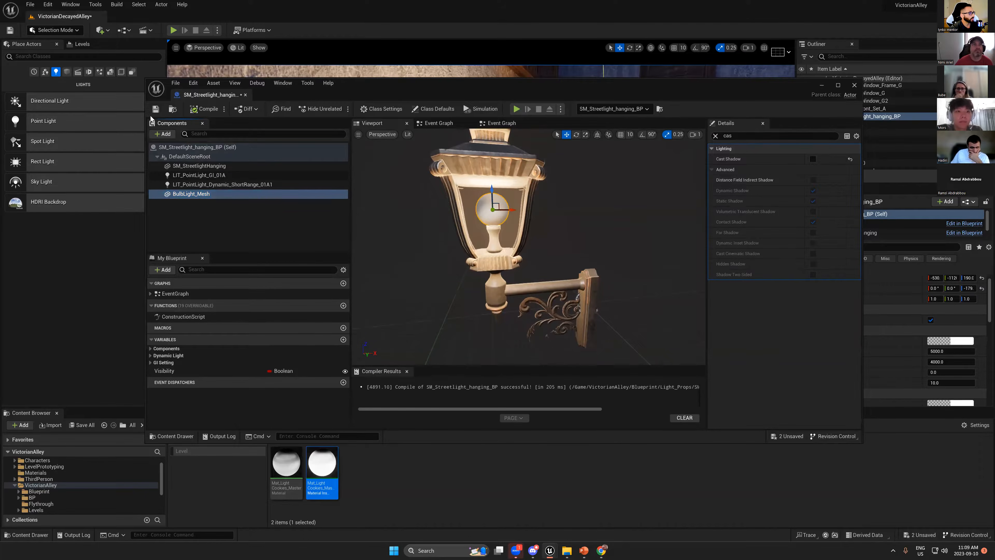
{"action": "key", "text": "ctrl+s"}
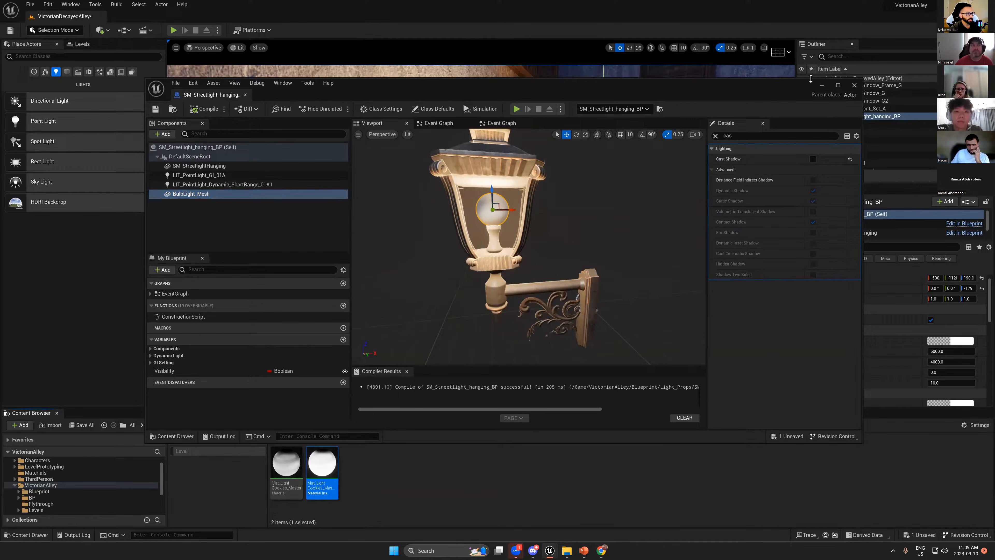
- Create a new material with the default name in the Material folder and open it for editing
{"action": "left_click", "coordinate": [367, 472]}
{"action": "right_click", "coordinate": [372, 461]}
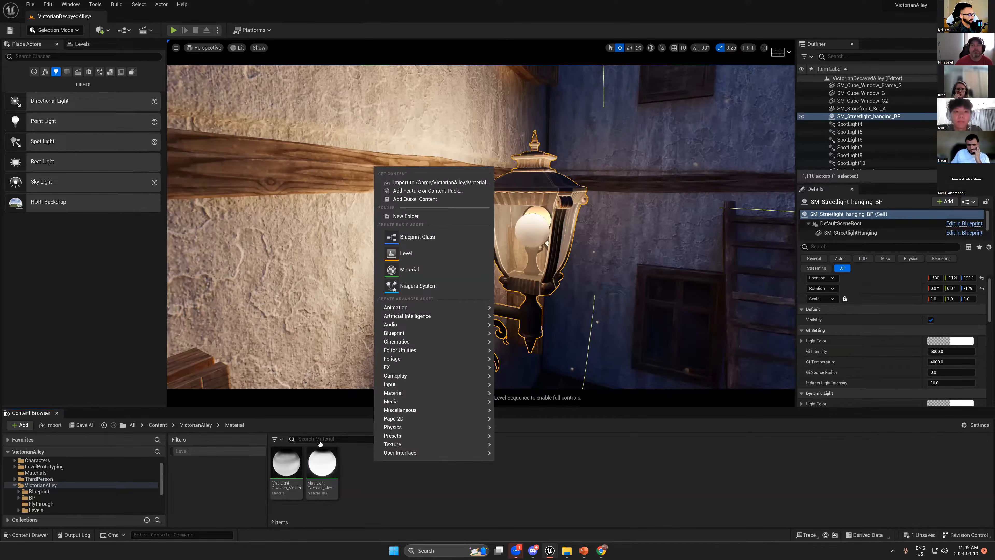
{"action": "left_click", "coordinate": [416, 270]}
{"action": "key", "text": "Return"}
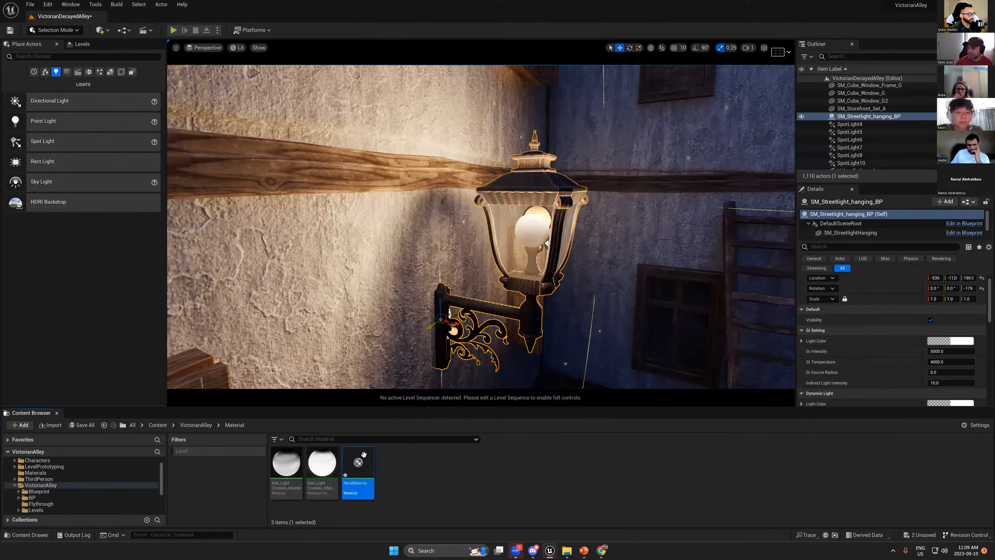
{"action": "double_click", "coordinate": [365, 455]}
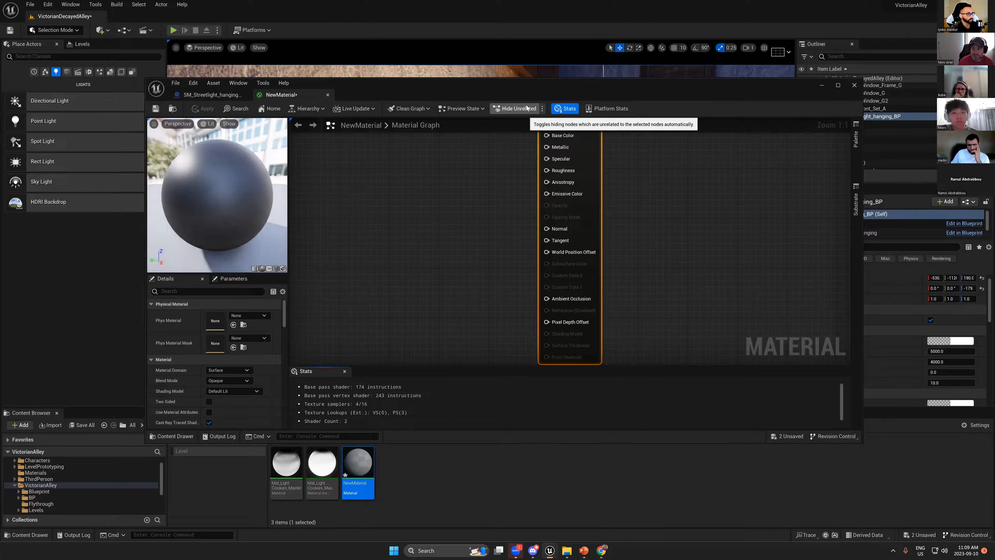
{"action": "left_click_drag", "start_coordinate": [564, 136], "coordinate": [599, 167]}
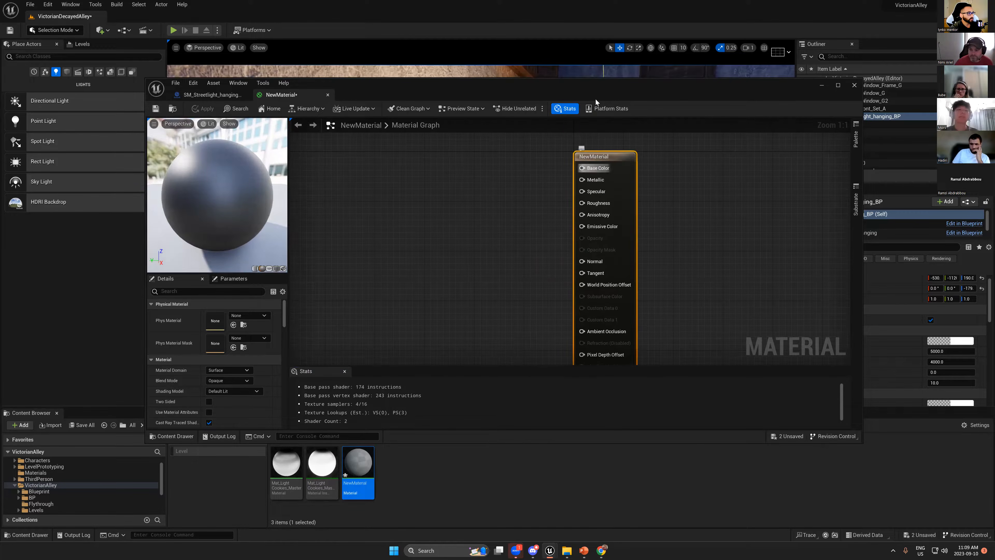
{"action": "left_click_drag", "start_coordinate": [596, 101], "coordinate": [673, 74]}
- Set the new material's shading model to Unlit, keeping the Surface domain and Opaque blend mode
{"action": "left_click", "coordinate": [311, 354]}
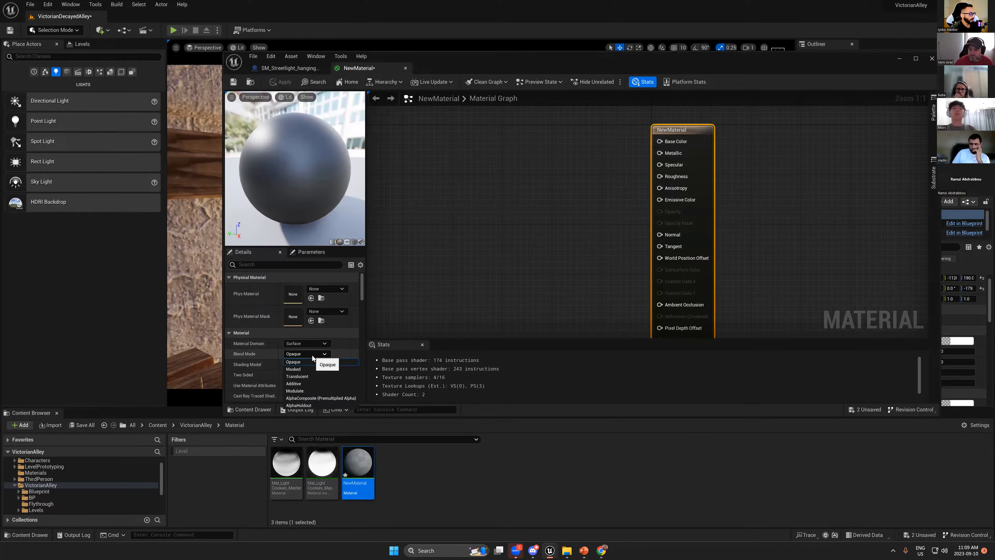
{"action": "left_click", "coordinate": [309, 342]}
{"action": "left_click", "coordinate": [309, 341]}
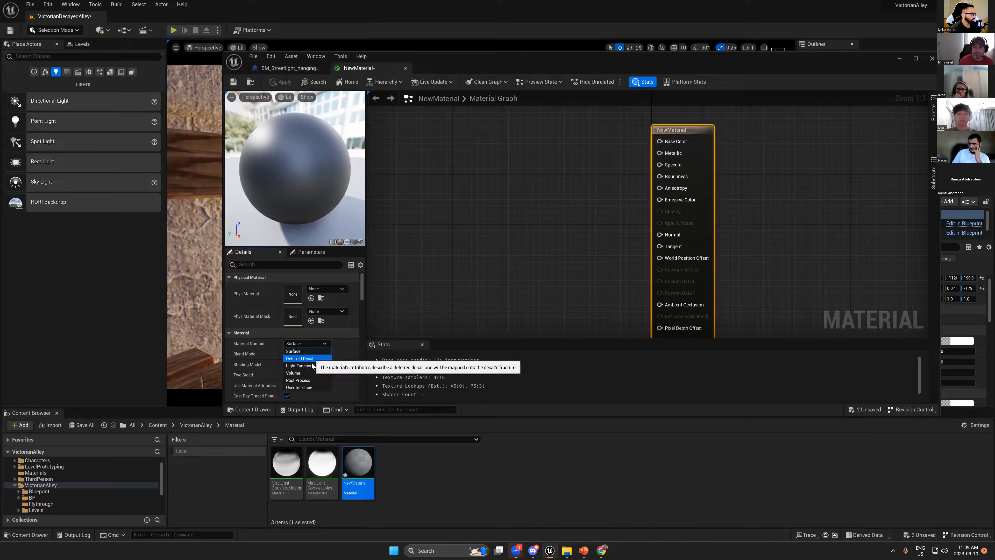
{"action": "left_click", "coordinate": [281, 363]}
{"action": "left_click", "coordinate": [292, 354]}
{"action": "left_click", "coordinate": [348, 354]}
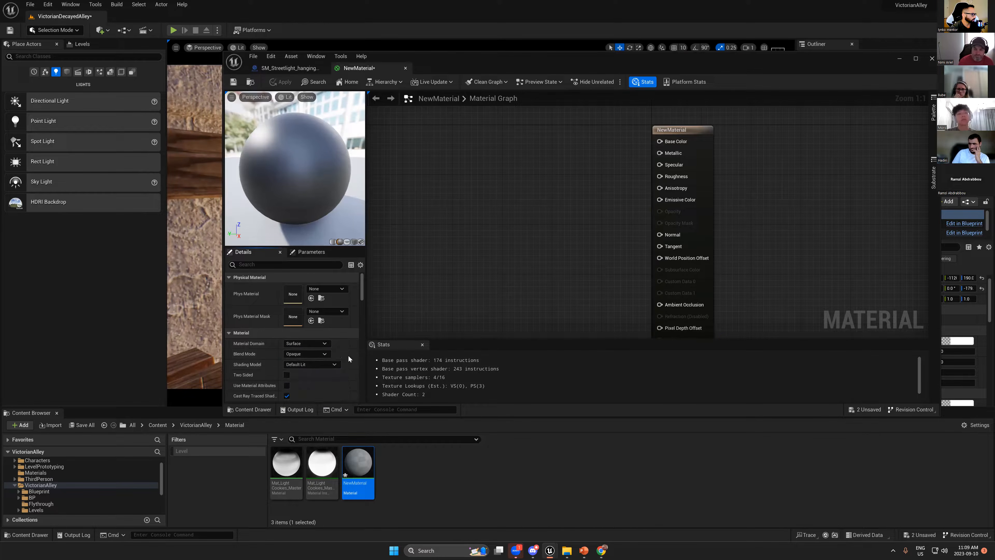
{"action": "left_click", "coordinate": [319, 364]}
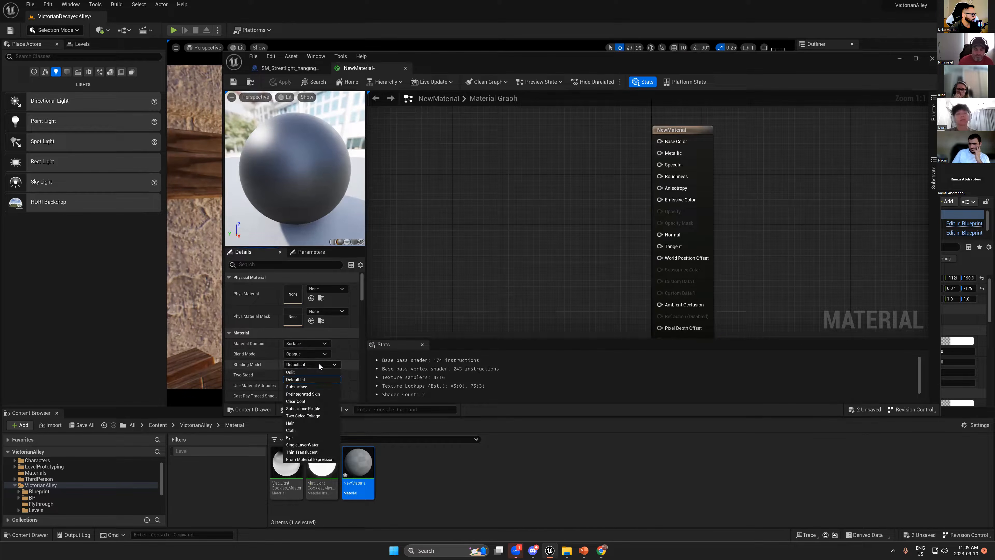
{"action": "left_click", "coordinate": [292, 373]}
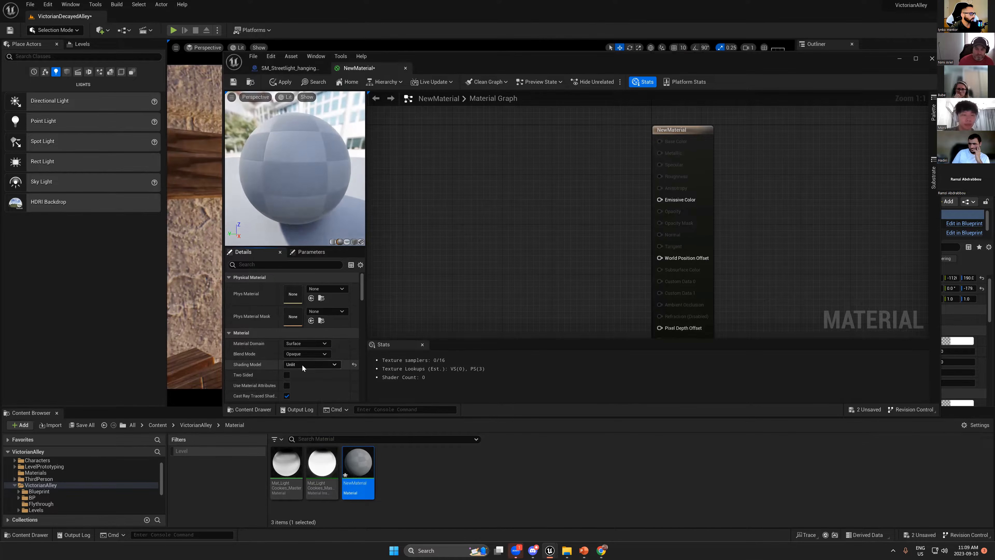
{"action": "left_click", "coordinate": [301, 364]}
{"action": "left_click", "coordinate": [245, 368]}
{"action": "left_click", "coordinate": [296, 363]}
{"action": "left_click", "coordinate": [301, 363]}
{"action": "left_click", "coordinate": [300, 362]}
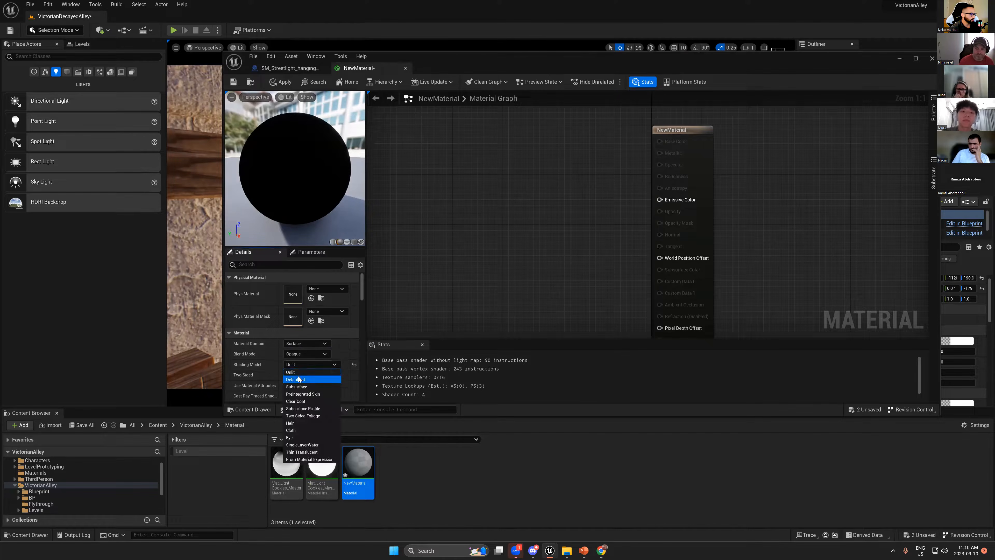
{"action": "left_click", "coordinate": [586, 227]}
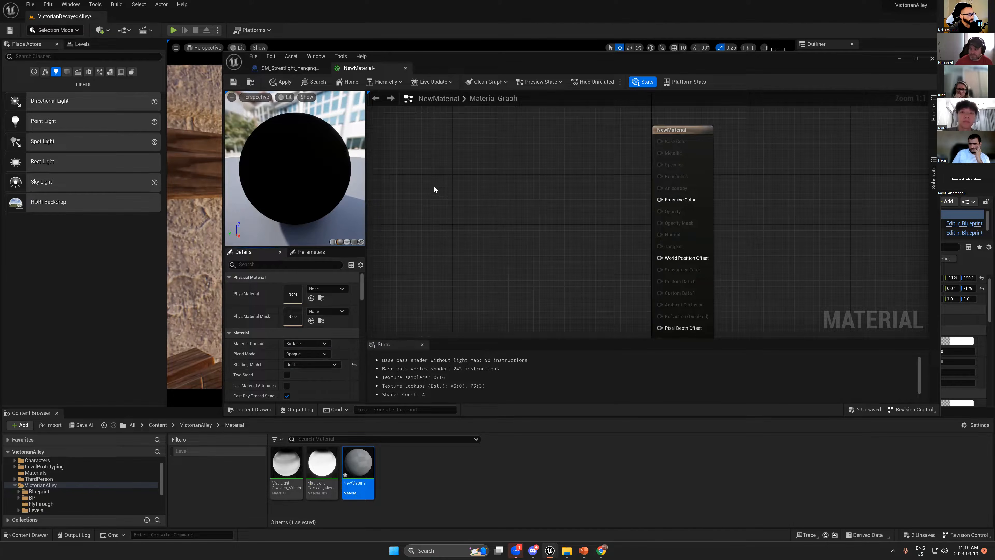
- Add a four-component vector constant to the material graph and set its colour to white with RGB 1.0
{"action": "left_click", "coordinate": [510, 191]}
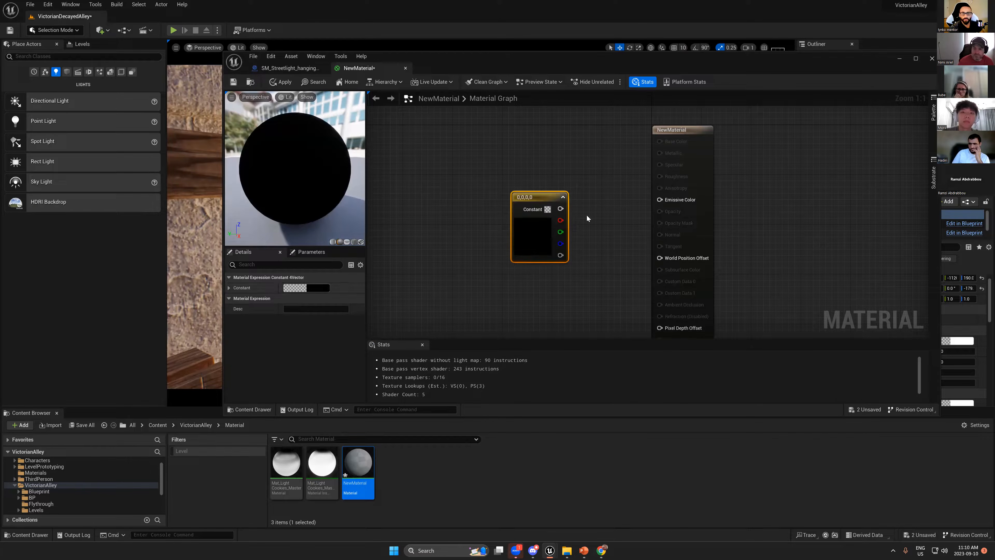
{"action": "double_click", "coordinate": [532, 237]}
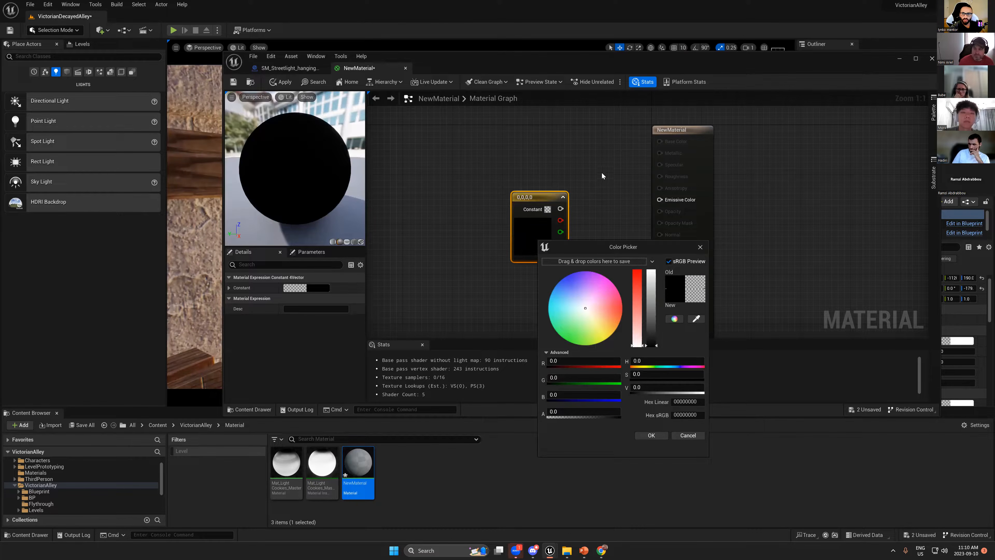
{"action": "left_click_drag", "start_coordinate": [651, 281], "coordinate": [617, 229]}
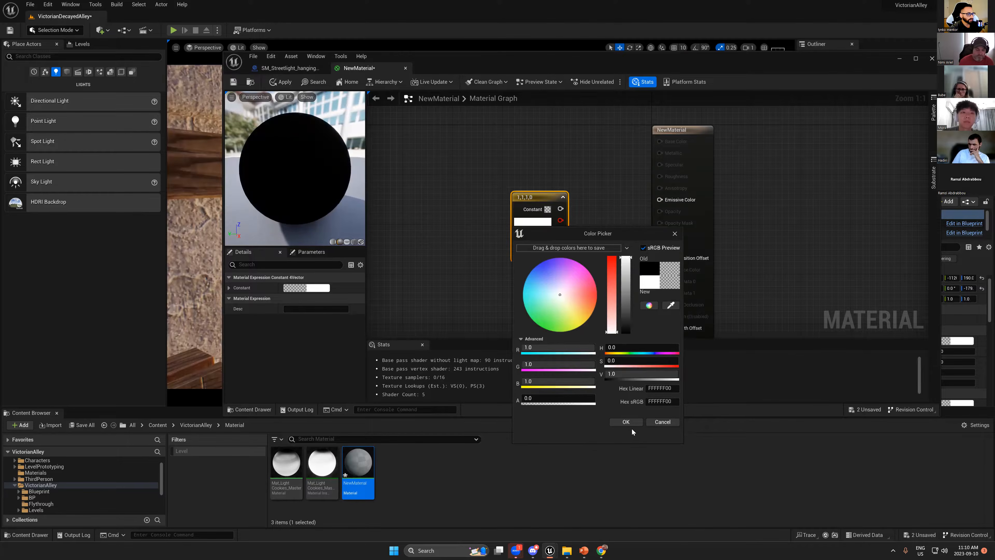
{"action": "left_click", "coordinate": [627, 422]}
{"action": "left_click_drag", "start_coordinate": [550, 194], "coordinate": [517, 188]}
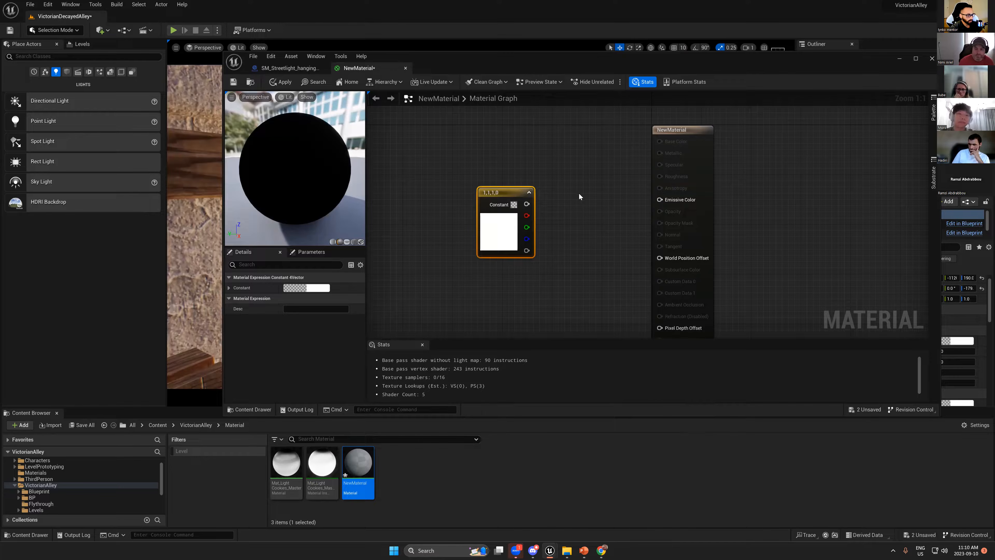
- Multiply the white colour constant by a new scalar constant, with the Multiply node feeding Emissive Color
{"action": "left_click", "coordinate": [592, 202]}
{"action": "left_click_drag", "start_coordinate": [633, 220], "coordinate": [660, 200]}
{"action": "left_click_drag", "start_coordinate": [599, 221], "coordinate": [526, 204]}
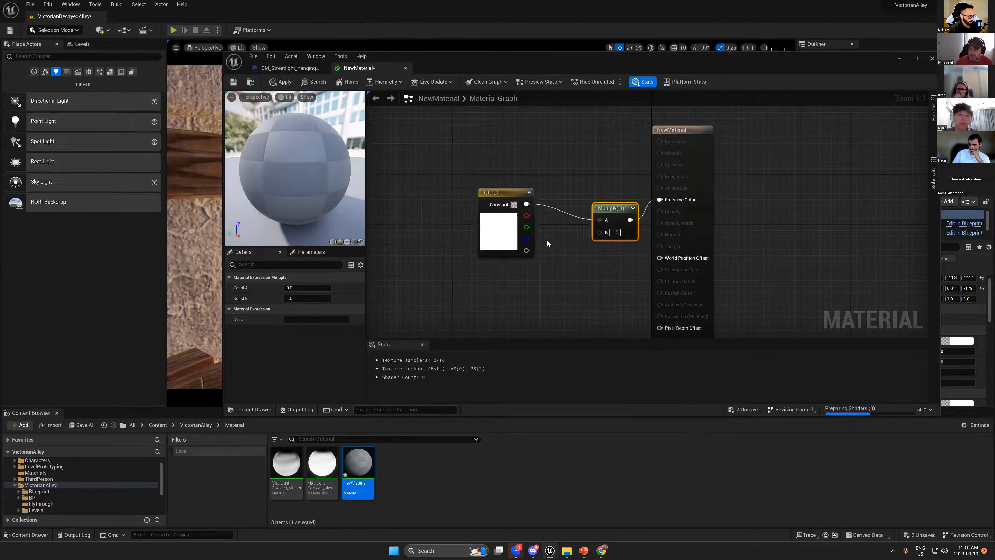
{"action": "left_click", "coordinate": [548, 241]}
{"action": "left_click_drag", "start_coordinate": [592, 257], "coordinate": [548, 271]}
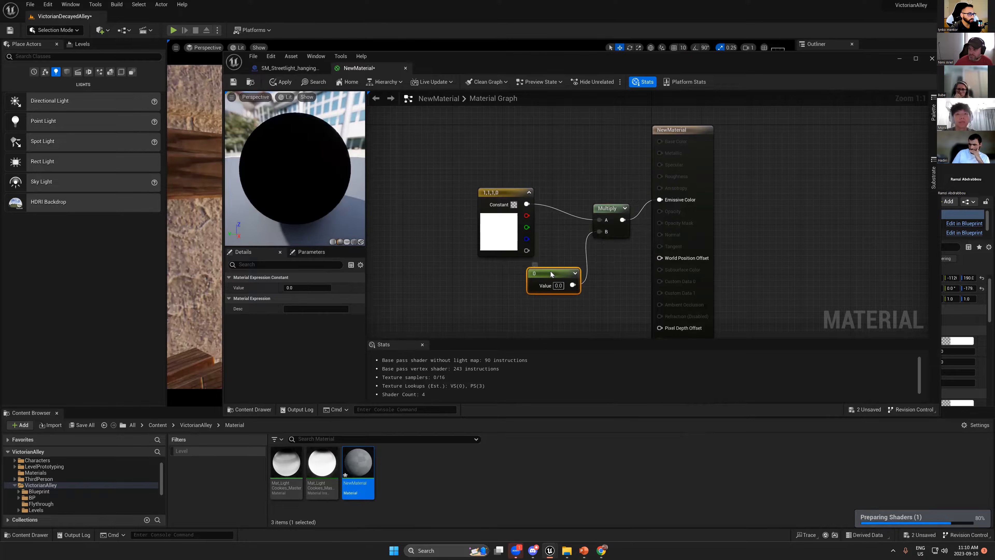
- Convert the scalar constant into a parameter named "Emissvie Intensity" and set its default value to 1
{"action": "right_click", "coordinate": [550, 275]}
{"action": "left_click", "coordinate": [571, 288]}
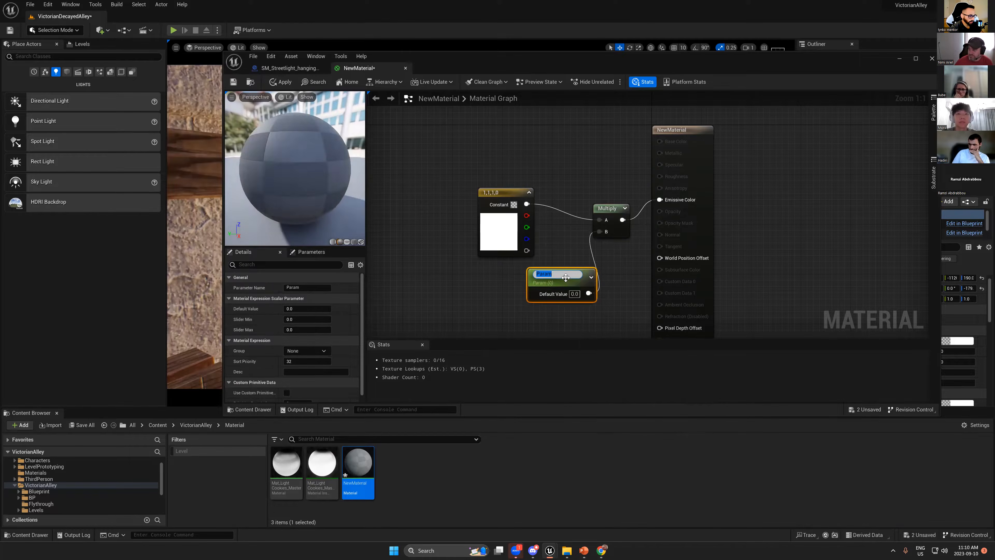
{"action": "key", "text": "BackSpace"}
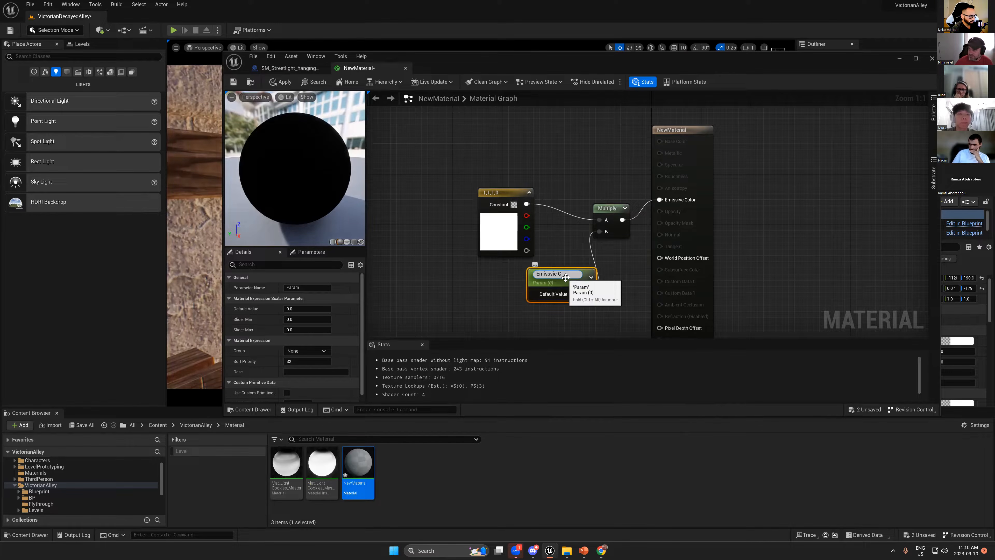
{"action": "type", "text": "Emissvie Intensity"}
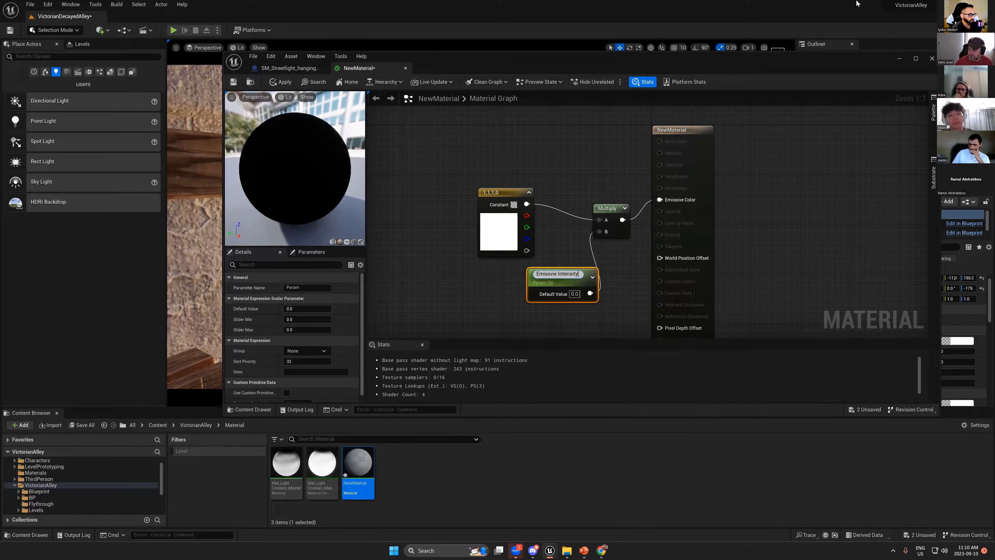
{"action": "key", "text": "Return"}
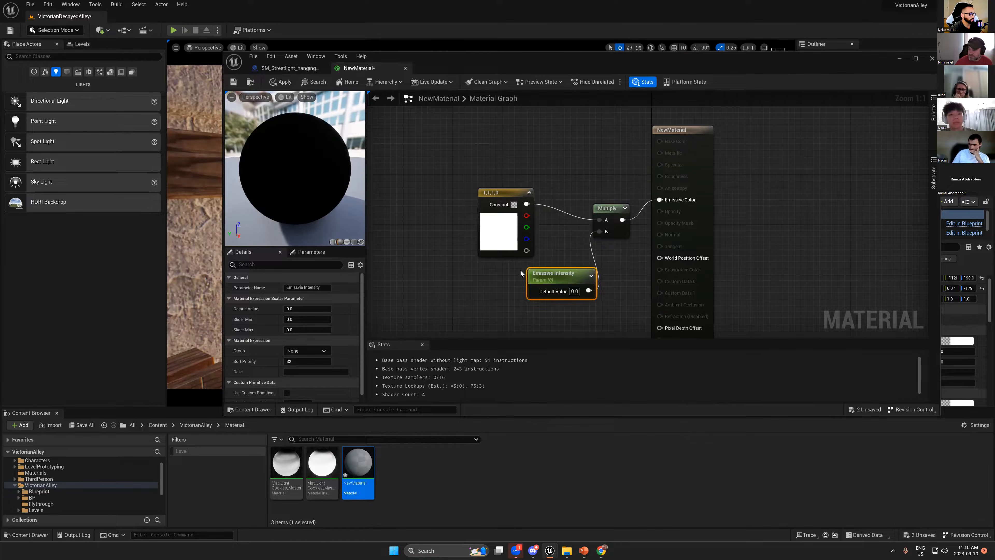
{"action": "type", "text": "1"}
{"action": "key", "text": "Return"}
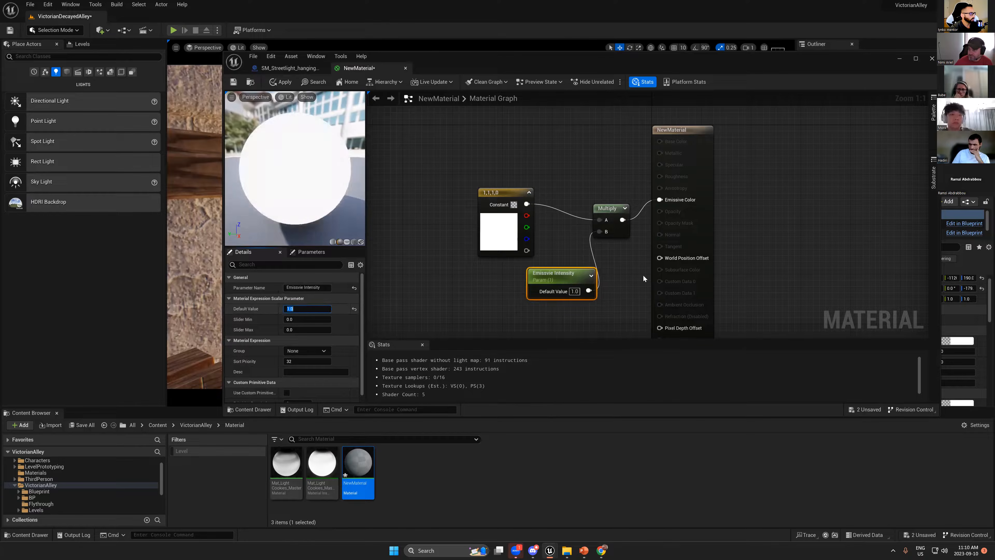
- Convert the white colour constant into a parameter named "Colors", then save and close the material
{"action": "right_click", "coordinate": [483, 237]}
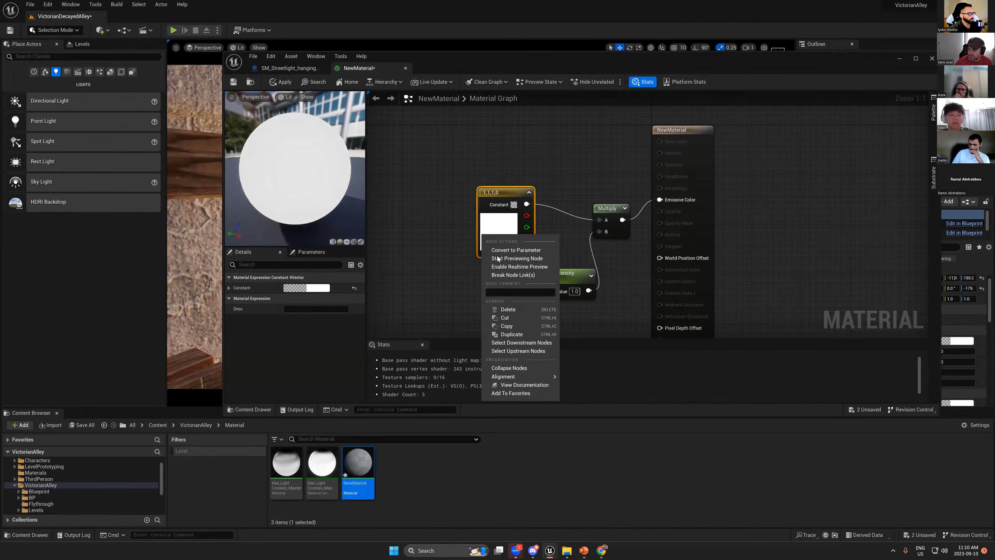
{"action": "left_click", "coordinate": [504, 253]}
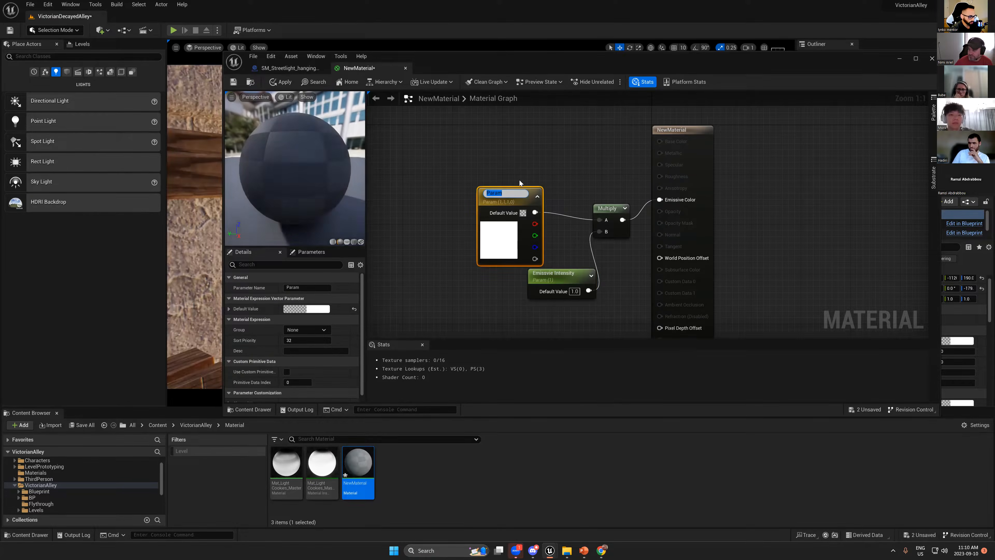
{"action": "type", "text": "C"}
{"action": "key", "text": "BackSpace"}
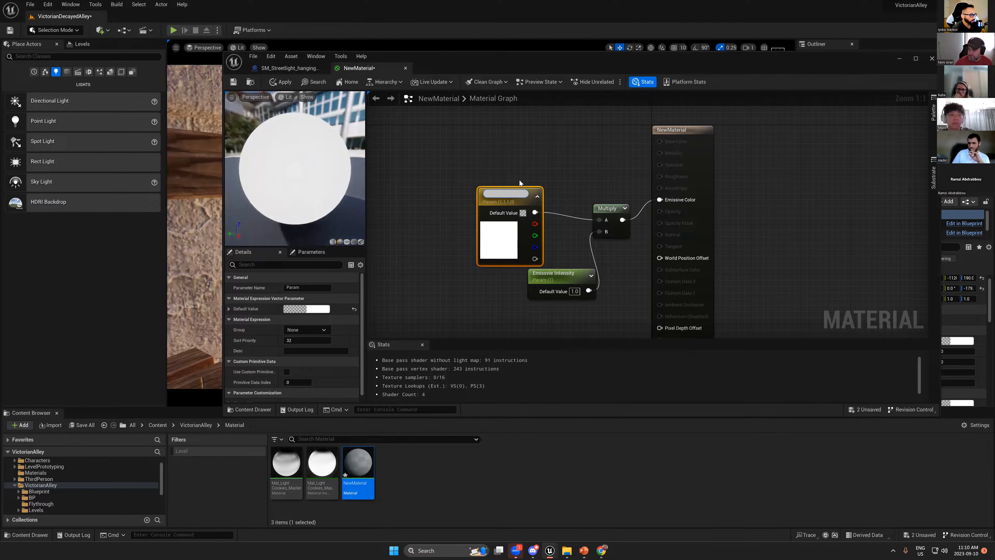
{"action": "type", "text": "Colors"}
{"action": "key", "text": "Return"}
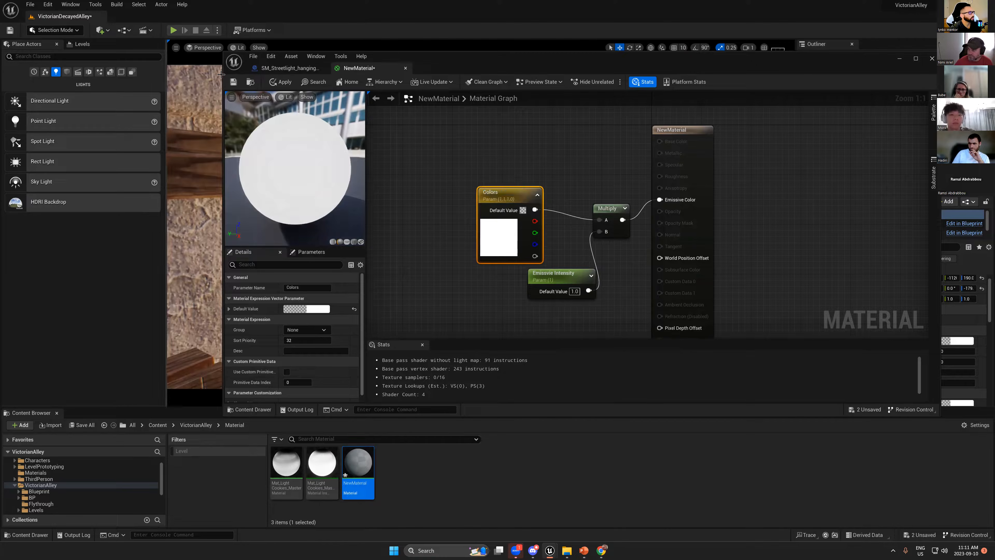
{"action": "left_click", "coordinate": [232, 83]}
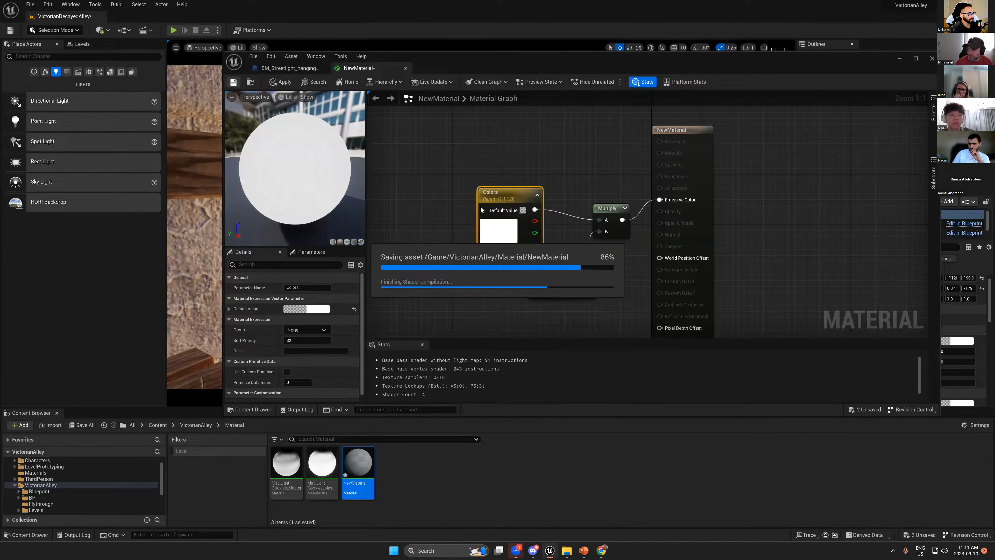
{"action": "left_click", "coordinate": [932, 60]}
- Rename the new material to Mat_LEmissiveight_Master, reusing the copied name of the light cookies master material as a base
{"action": "left_click", "coordinate": [287, 470]}
{"action": "key", "text": "F2"}
{"action": "key", "text": "ctrl+c"}
{"action": "left_click", "coordinate": [349, 469]}
{"action": "key", "text": "F2"}
{"action": "key", "text": "ctrl+v"}
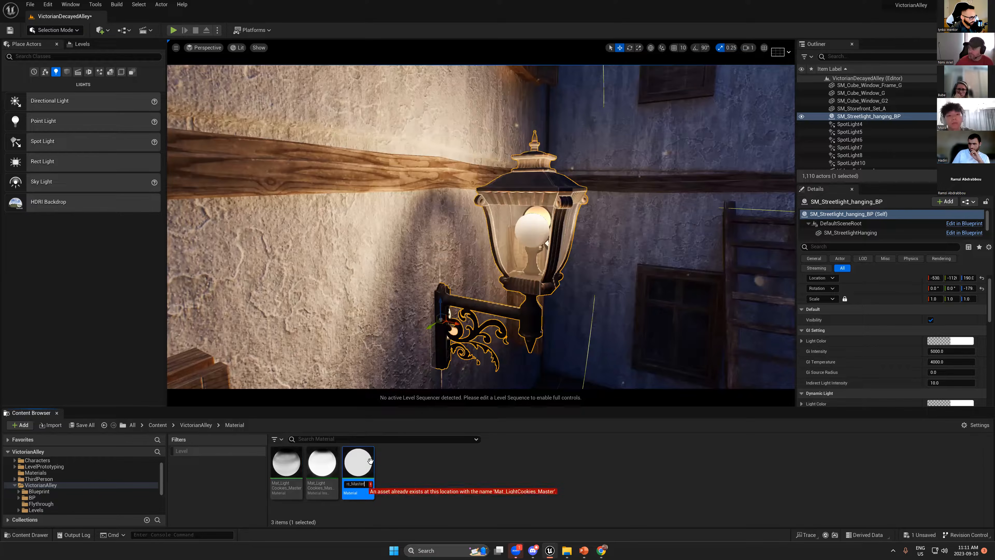
{"action": "key", "text": "BackSpace"}
{"action": "key", "text": "BackSpace"}
{"action": "key", "text": "BackSpace"}
{"action": "key", "text": "BackSpace"}
{"action": "key", "text": "BackSpace"}
{"action": "key", "text": "BackSpace"}
{"action": "key", "text": "BackSpace"}
{"action": "key", "text": "BackSpace"}
{"action": "key", "text": "BackSpace"}
{"action": "key", "text": "BackSpace"}
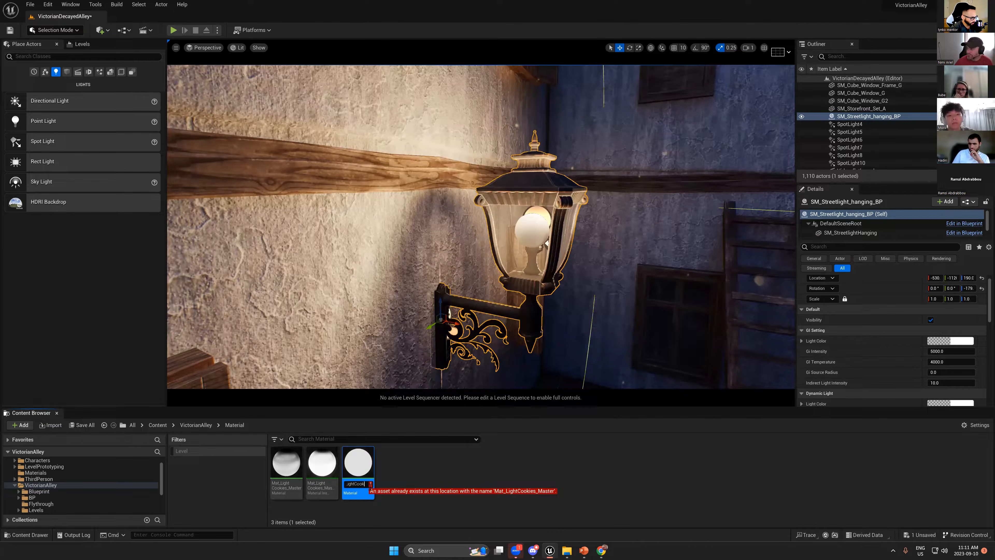
{"action": "key", "text": "BackSpace"}
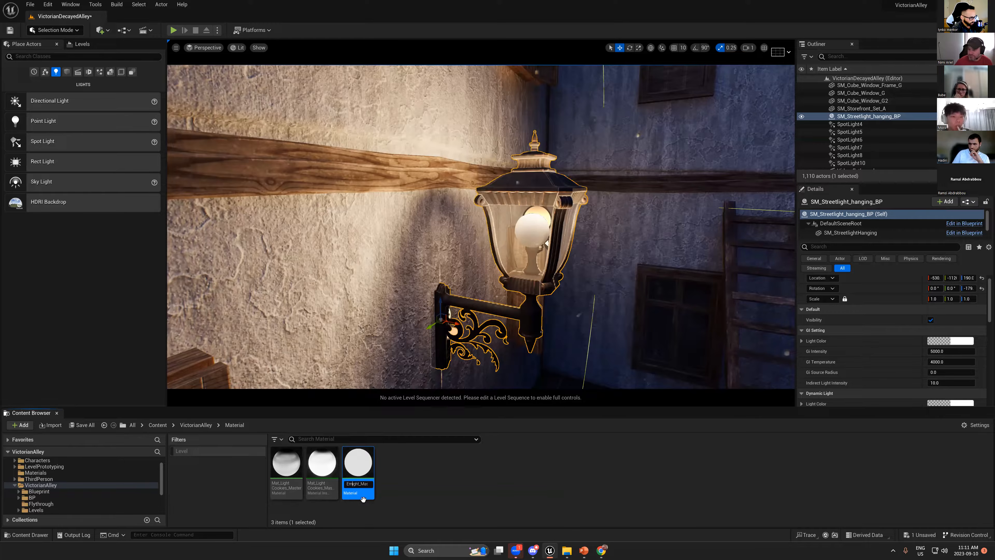
{"action": "type", "text": "vei"}
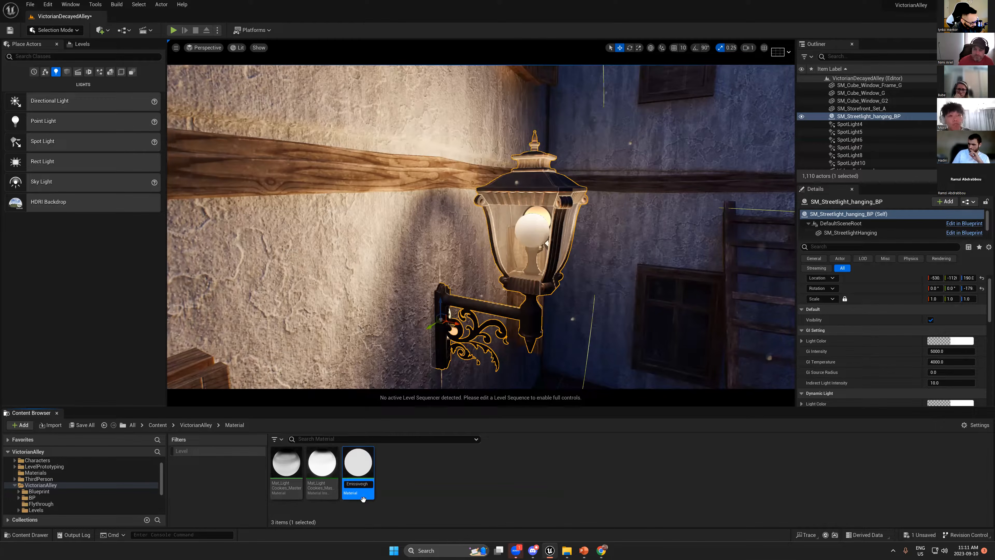
{"action": "key", "text": "Return"}
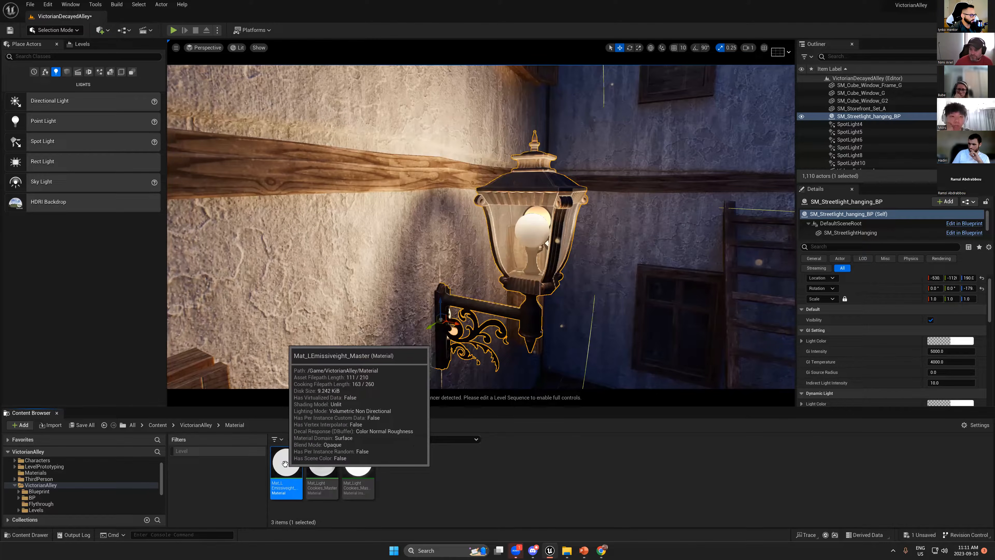
- Create a material instance from Mat_LEmissiveight_Master, keeping the default instance name
{"action": "key", "text": "F2"}
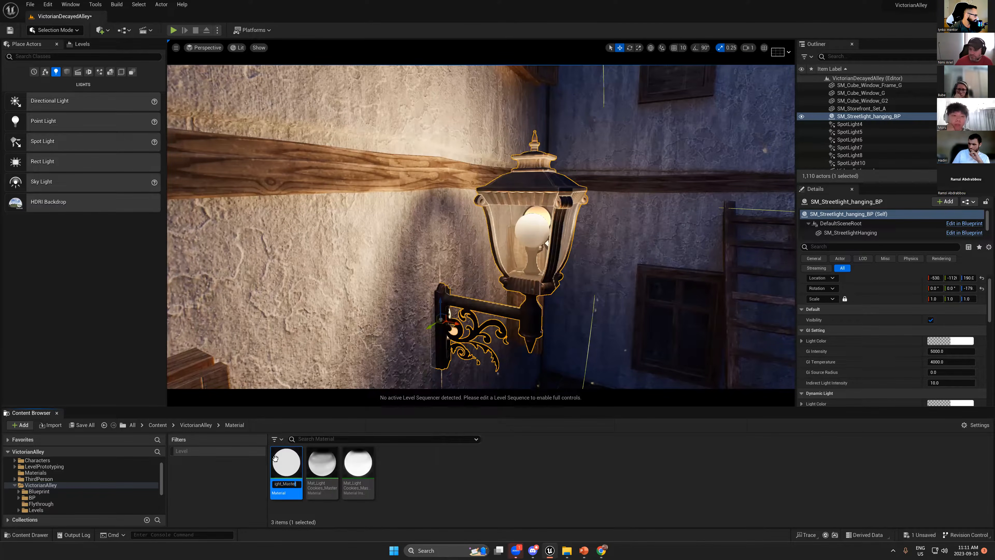
{"action": "key", "text": "Escape"}
{"action": "right_click", "coordinate": [282, 463]}
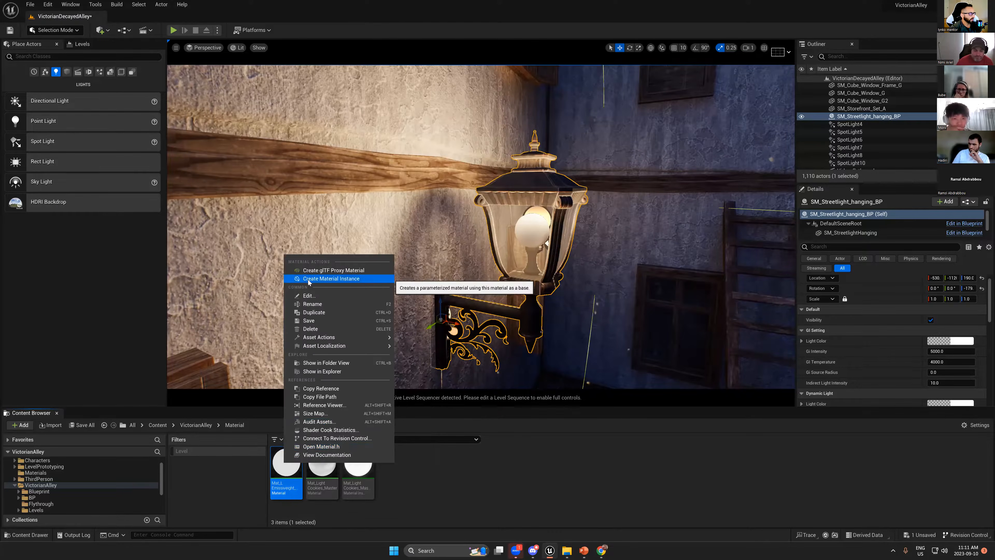
{"action": "left_click", "coordinate": [331, 278]}
{"action": "left_click", "coordinate": [322, 465]}
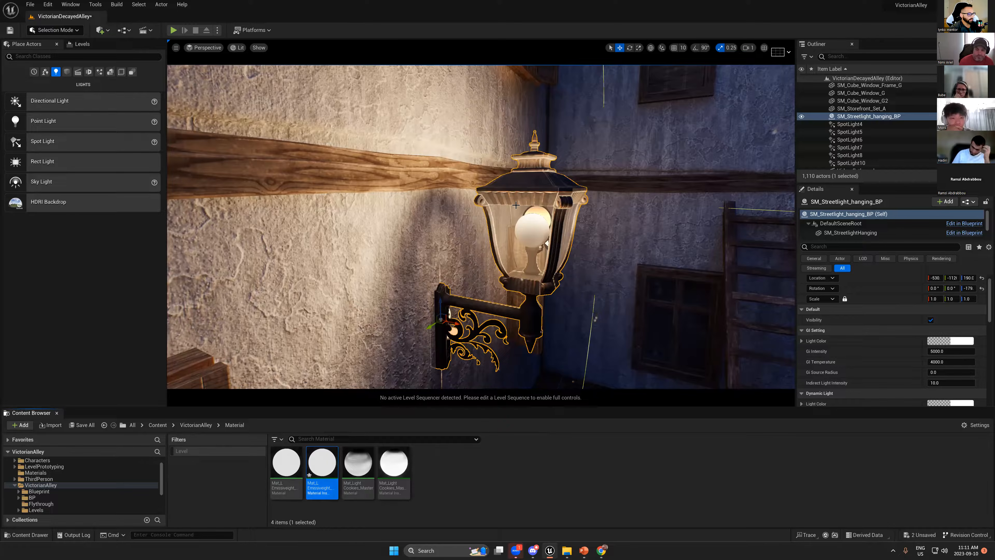
- In the SM_Streetlight_hanging_BP blueprint, assign the new emissive material instance to the BulbLight_Mesh component
{"action": "left_click", "coordinate": [964, 223]}
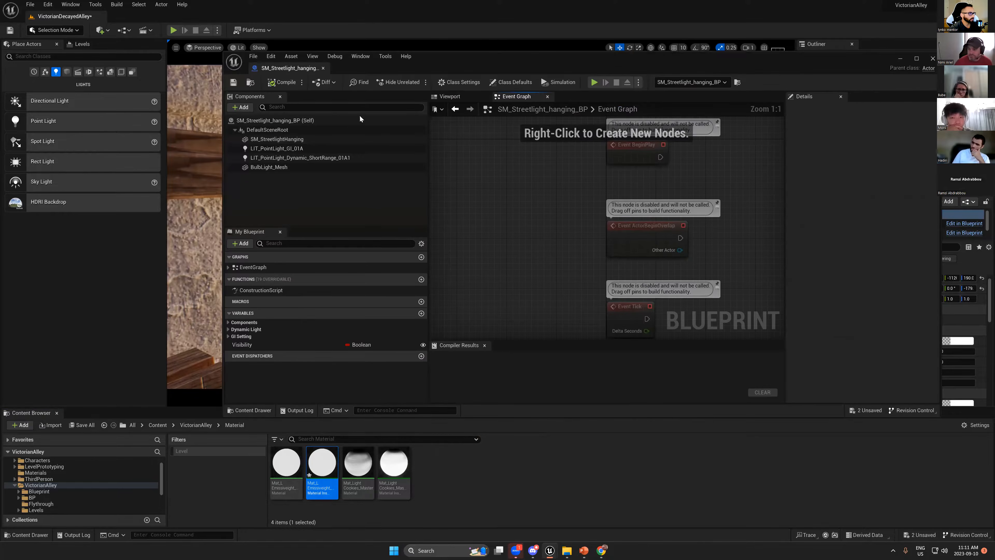
{"action": "left_click", "coordinate": [266, 166]}
{"action": "left_click", "coordinate": [449, 96]}
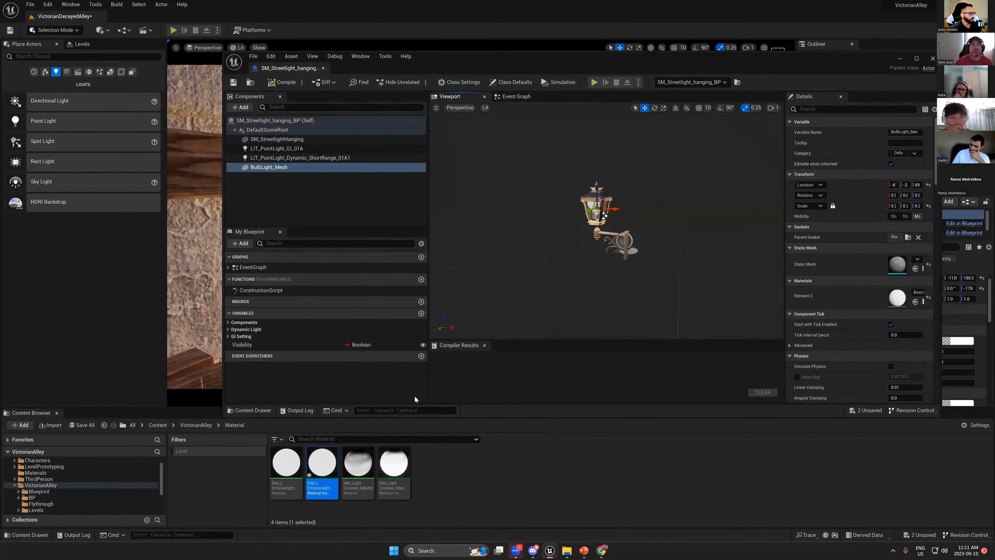
{"action": "left_click_drag", "start_coordinate": [322, 464], "coordinate": [893, 304]}
{"action": "scroll", "coordinate": [626, 179], "scroll_direction": "up", "scroll_amount": 2}
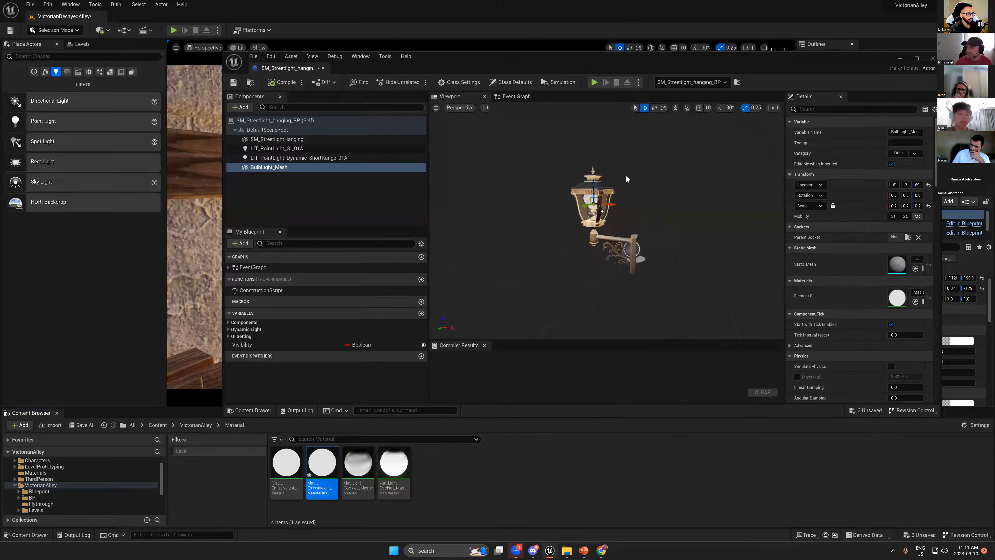
{"action": "scroll", "coordinate": [626, 179], "scroll_direction": "up", "scroll_amount": 5}
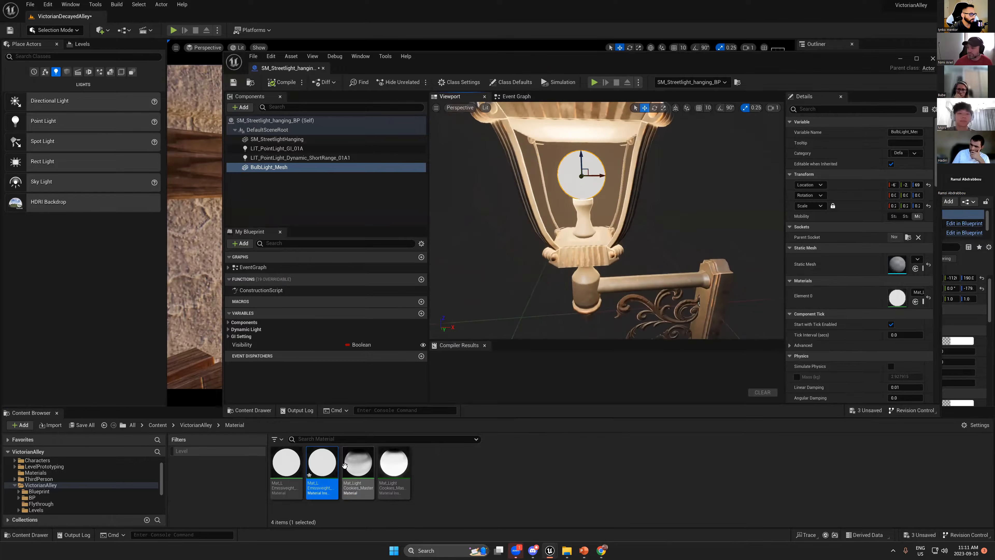
- Open the emissive material instance beside the blueprint, enable both parameter overrides, and set Emissvie Intensity to 50
{"action": "double_click", "coordinate": [323, 463]}
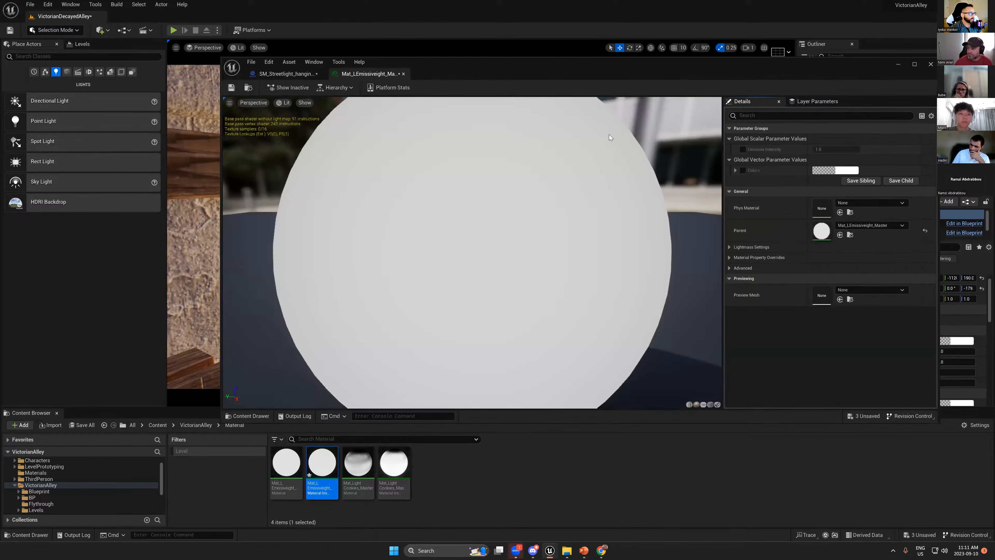
{"action": "left_click_drag", "start_coordinate": [372, 68], "coordinate": [383, 179]}
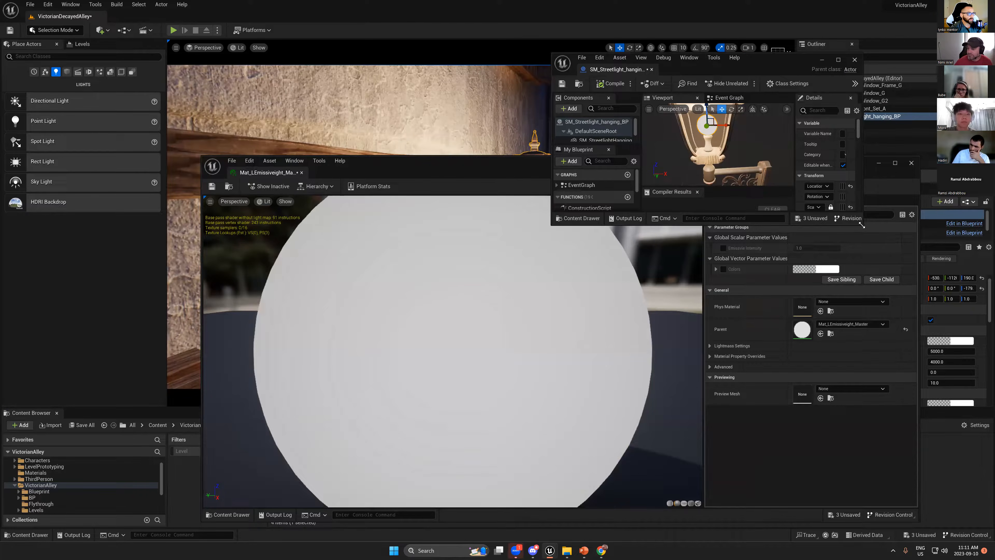
{"action": "left_click_drag", "start_coordinate": [862, 226], "coordinate": [977, 357]}
{"action": "left_click_drag", "start_coordinate": [528, 168], "coordinate": [318, 234]}
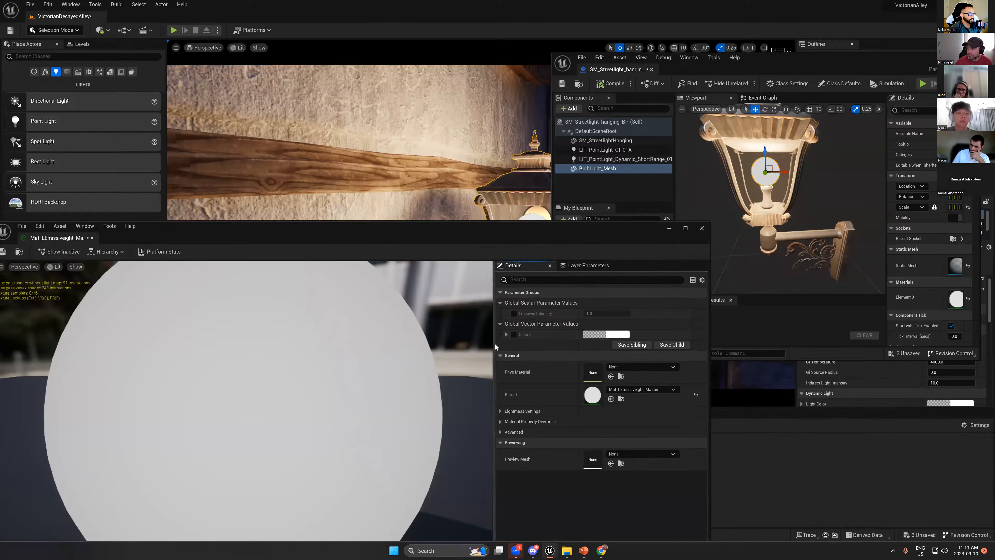
{"action": "left_click", "coordinate": [514, 313]}
{"action": "left_click", "coordinate": [605, 312]}
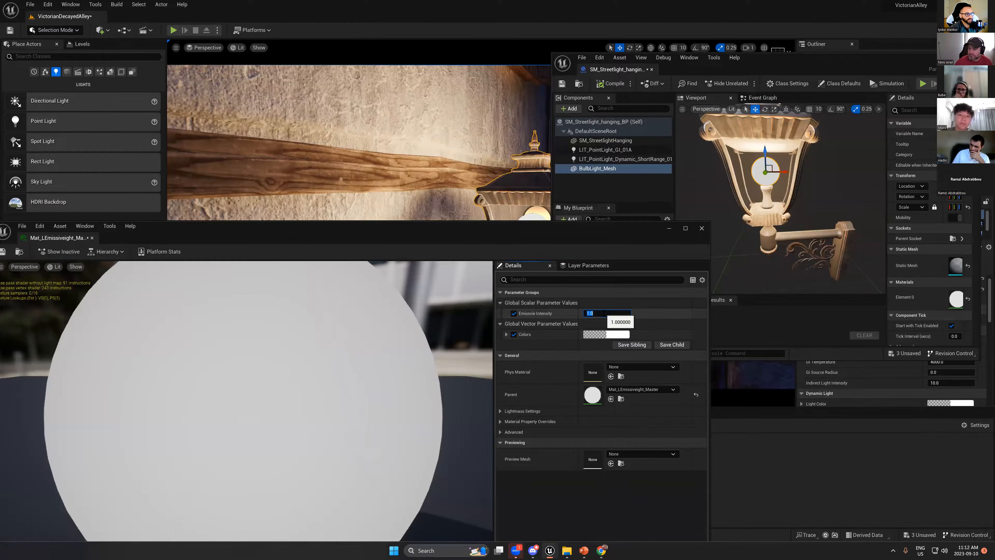
{"action": "key", "text": "Return"}
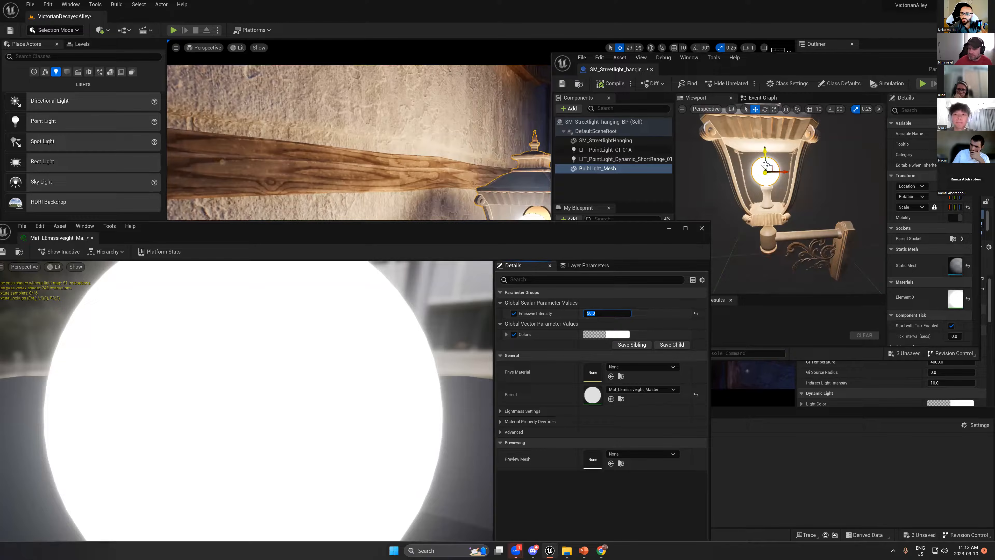
- Set the material instance's Colors parameter to a pale warm orange
{"action": "left_click", "coordinate": [612, 335]}
{"action": "mouse_move", "coordinate": [655, 384]}
{"action": "left_mouse_down"}
{"action": "mouse_move", "coordinate": [645, 378]}
{"action": "mouse_move", "coordinate": [680, 413]}
{"action": "left_mouse_up"}
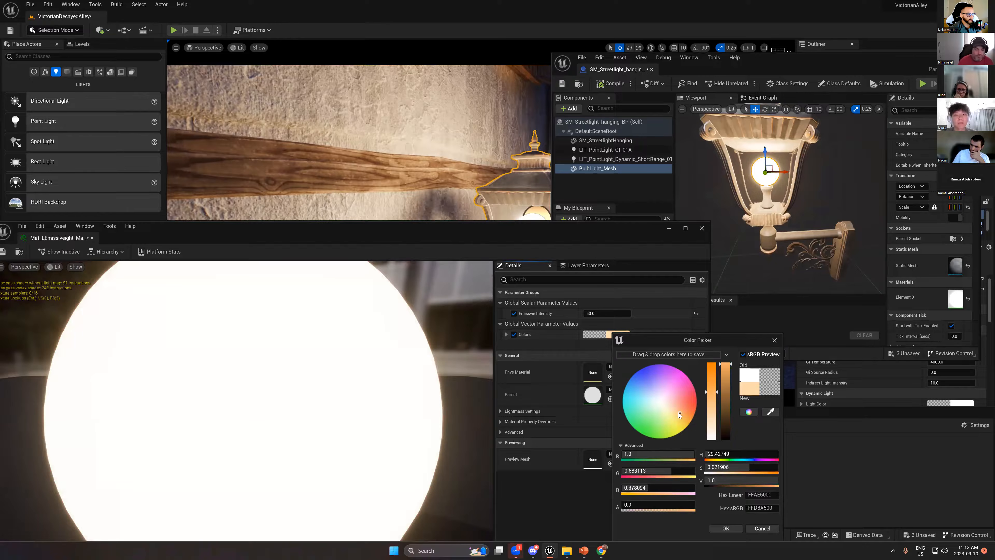
{"action": "left_click", "coordinate": [725, 528]}
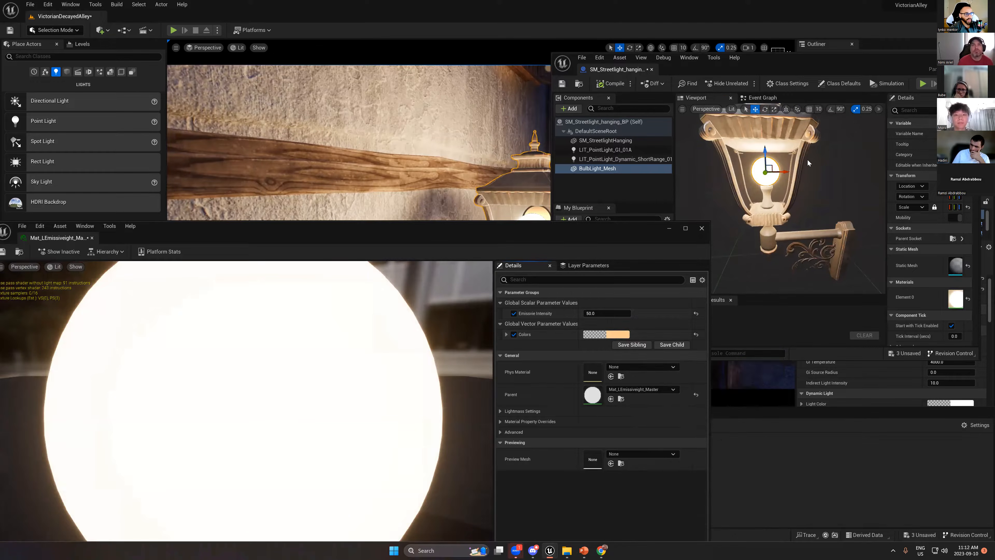
- Put the blueprint and material instance windows away and view the glowing streetlight from down the alley in game view
{"action": "left_click", "coordinate": [808, 161]}
{"action": "left_click", "coordinate": [474, 235]}
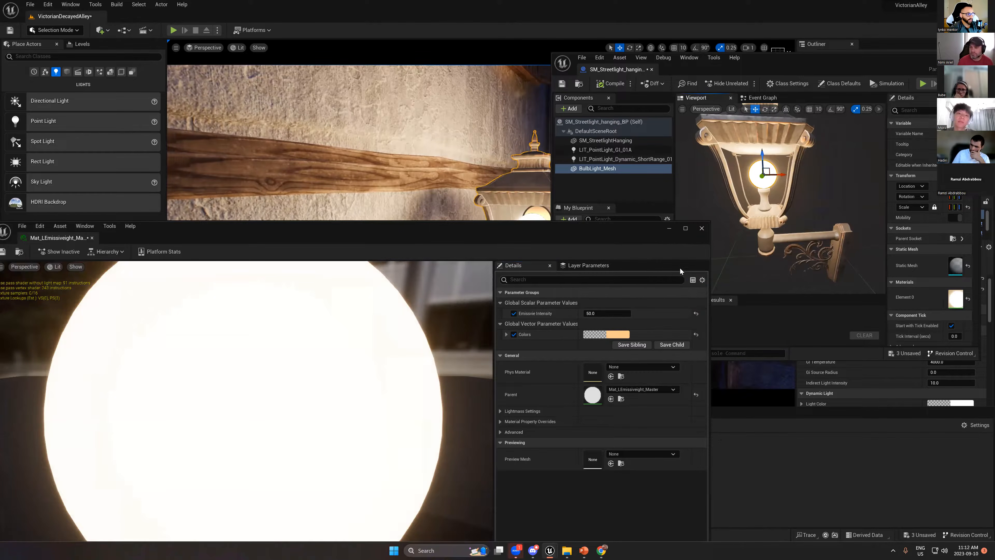
{"action": "left_click", "coordinate": [939, 60]}
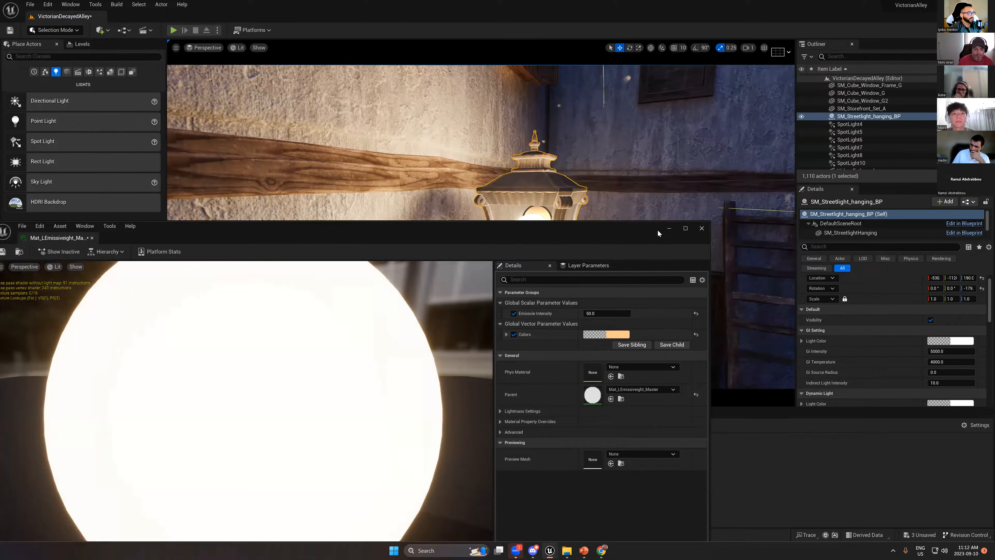
{"action": "left_click", "coordinate": [669, 228]}
{"action": "key", "text": "s"}
{"action": "right_click_drag", "start_coordinate": [595, 225], "coordinate": [493, 200]}
{"action": "key", "text": "g"}
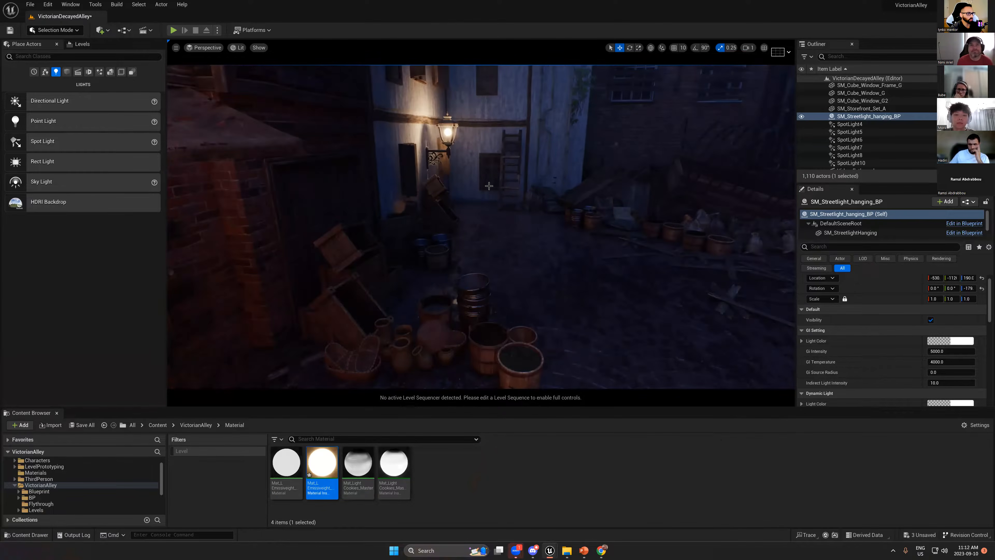
{"action": "right_click_drag", "start_coordinate": [453, 303], "coordinate": [482, 305]}
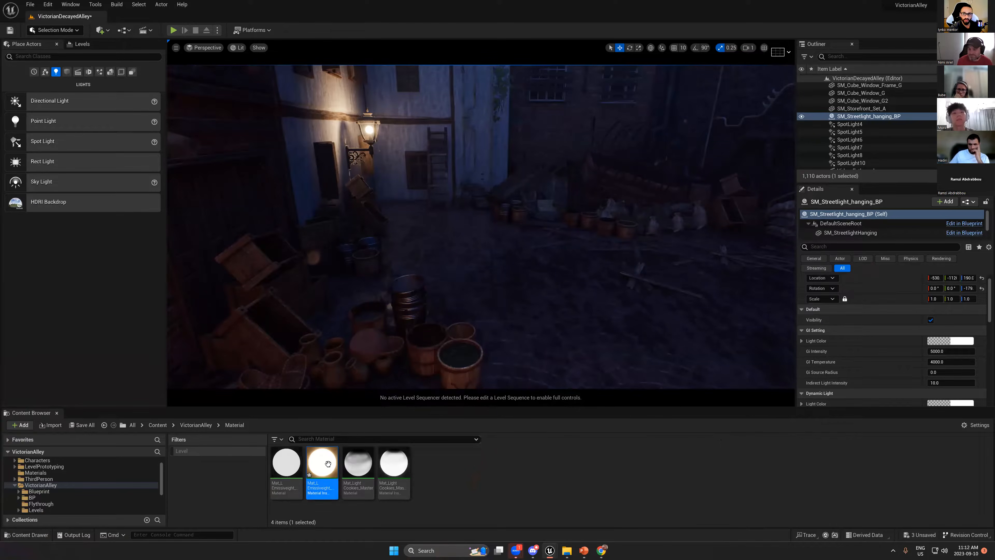
- Place a cylinder shape in the open alley and scale it into a tall upright pole, 0.25 by 0.25 by 2.75
{"action": "left_click", "coordinate": [67, 72]}
{"action": "left_click_drag", "start_coordinate": [39, 141], "coordinate": [685, 345]}
{"action": "scroll", "coordinate": [676, 302], "scroll_direction": "down", "scroll_amount": 3}
{"action": "key", "text": "r"}
{"action": "left_click_drag", "start_coordinate": [622, 296], "coordinate": [622, 235]}
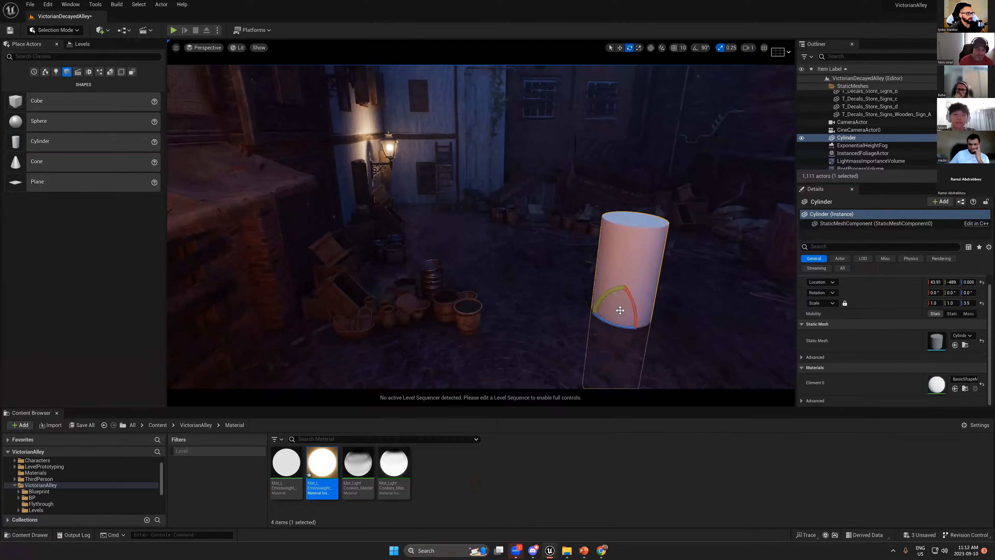
{"action": "left_click_drag", "start_coordinate": [619, 310], "coordinate": [619, 353]}
- Apply the emissive material instance to the cylinder and reposition it on the alley floor, nearer the stacked crates
{"action": "left_click_drag", "start_coordinate": [322, 462], "coordinate": [619, 262]}
{"action": "key", "text": "s"}
{"action": "right_click_drag", "start_coordinate": [616, 257], "coordinate": [584, 184]}
{"action": "key", "text": "w"}
{"action": "key", "text": "End"}
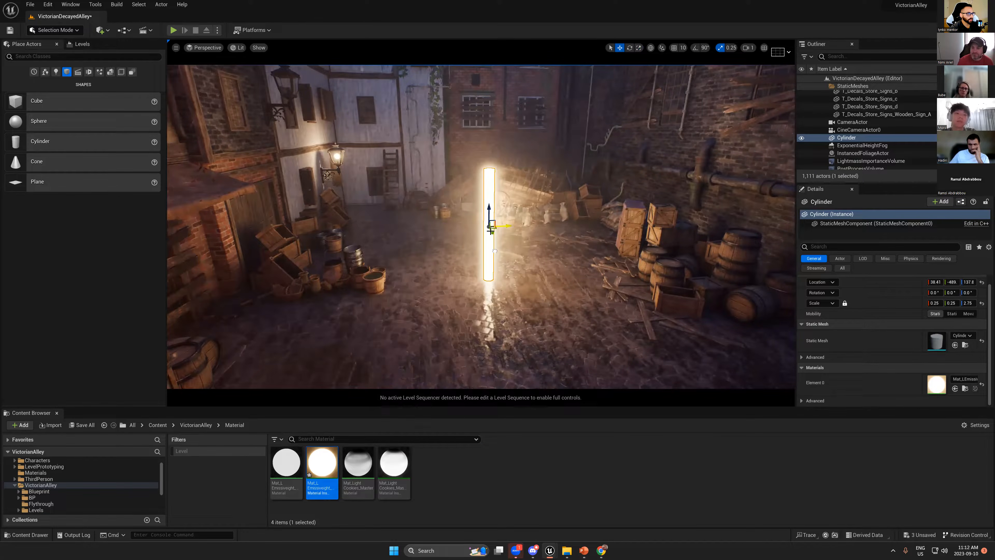
{"action": "left_click_drag", "start_coordinate": [506, 226], "coordinate": [519, 328]}
- Reopen the emissive material instance and change its Colors parameter to a light violet-blue
{"action": "double_click", "coordinate": [321, 463]}
{"action": "left_click", "coordinate": [554, 416]}
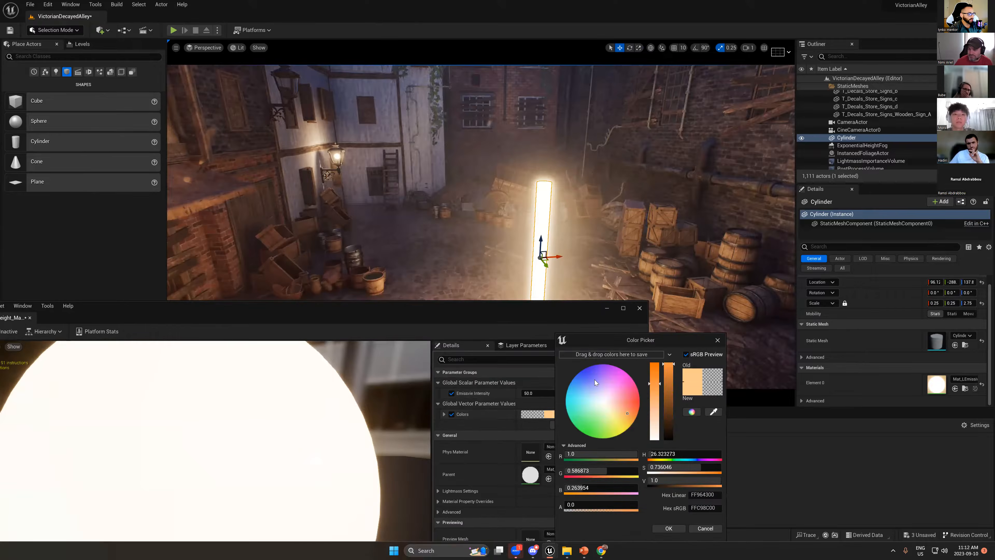
{"action": "left_click", "coordinate": [594, 378]}
{"action": "left_click", "coordinate": [616, 383]}
{"action": "left_click", "coordinate": [587, 380]}
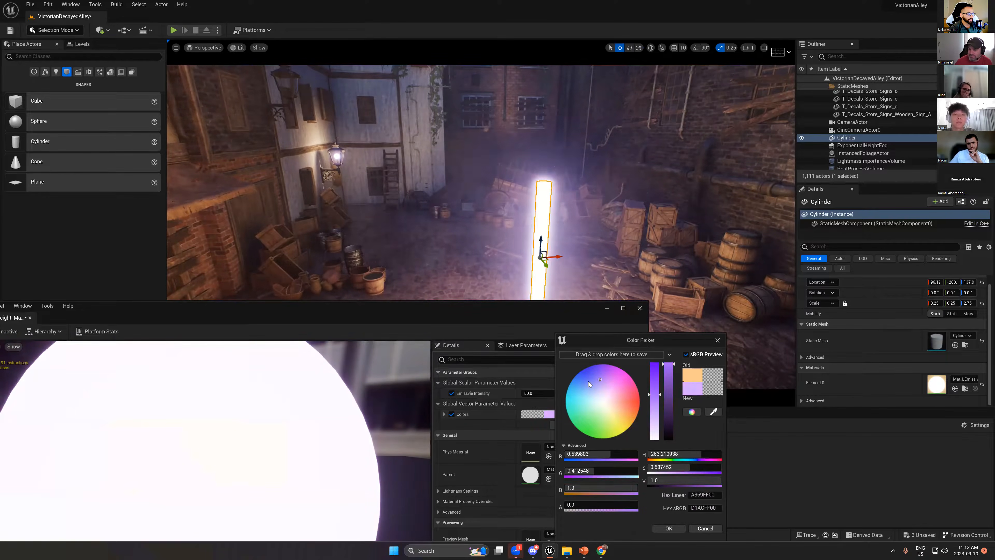
{"action": "left_click", "coordinate": [669, 528]}
- Try an Emissvie Intensity of 5 on the material instance, compare the glow in game view, and undo the intensity change
{"action": "left_click", "coordinate": [540, 392]}
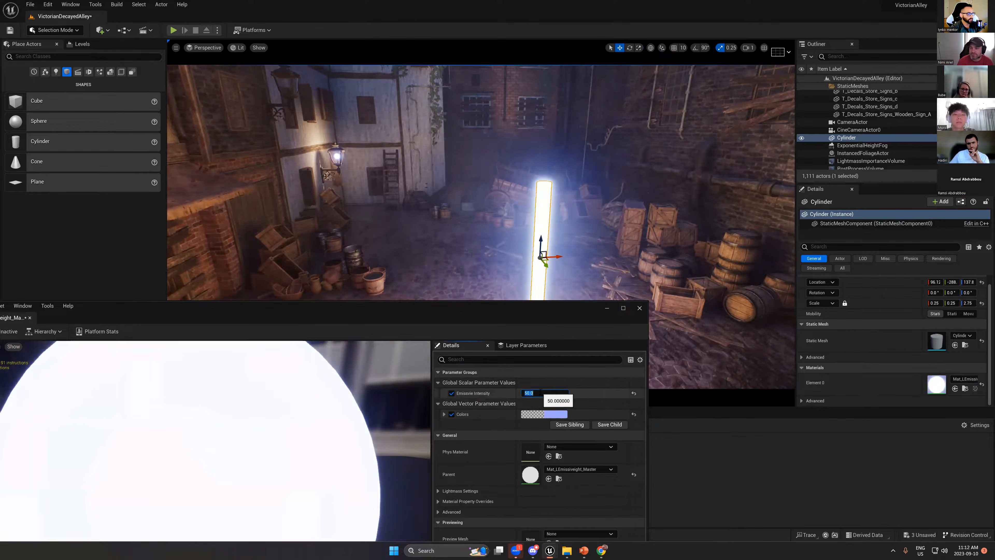
{"action": "type", "text": "5"}
{"action": "key", "text": "Return"}
{"action": "right_click_drag", "start_coordinate": [582, 255], "coordinate": [582, 269]}
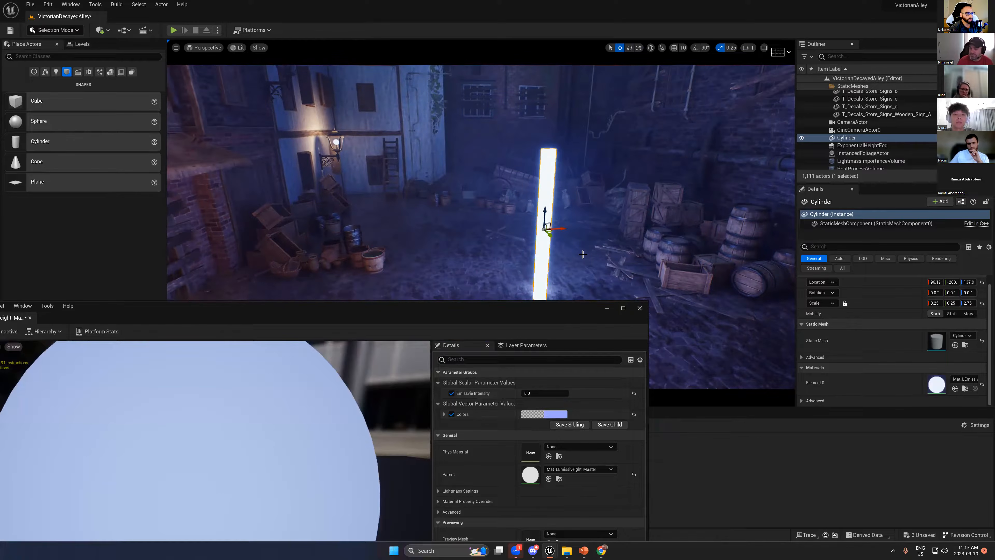
{"action": "key", "text": "g"}
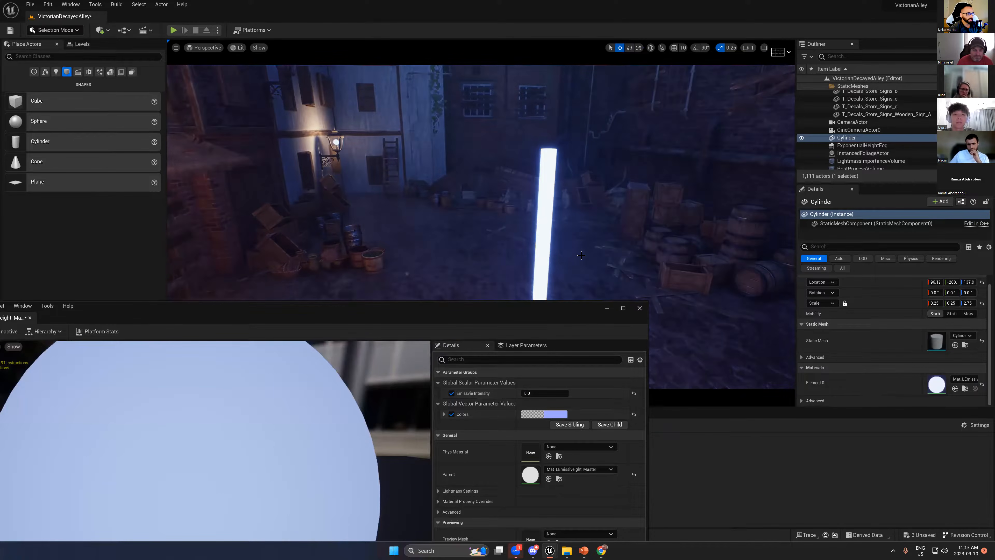
{"action": "key", "text": "ctrl+z"}
{"action": "key", "text": "g"}
{"action": "key", "text": "g"}
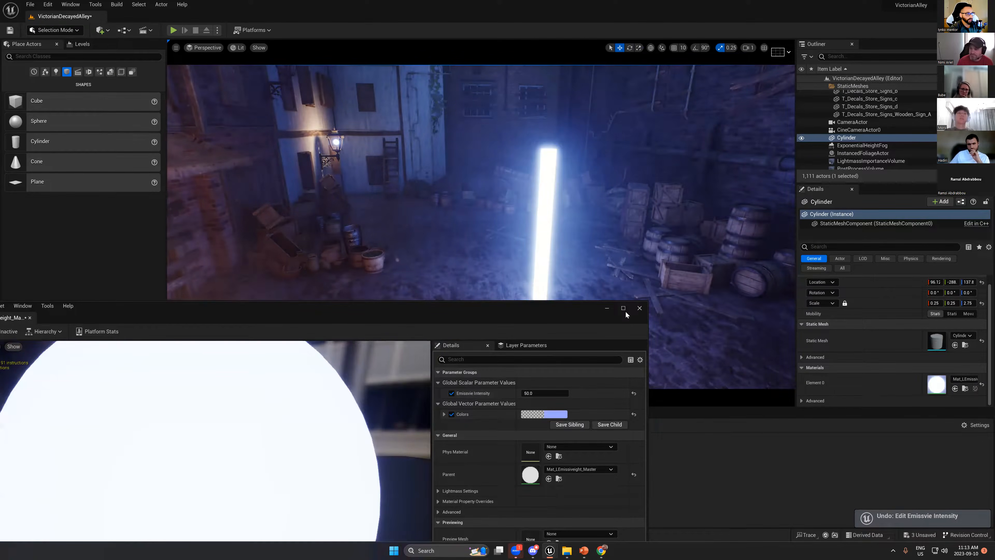
- Close the material instance, shift the cylinder slightly along X, tip it about 86.6° onto its side, and lengthen its Z scale to 6.75
{"action": "left_click", "coordinate": [639, 308]}
{"action": "key", "text": "g"}
{"action": "right_click_drag", "start_coordinate": [604, 240], "coordinate": [553, 240]}
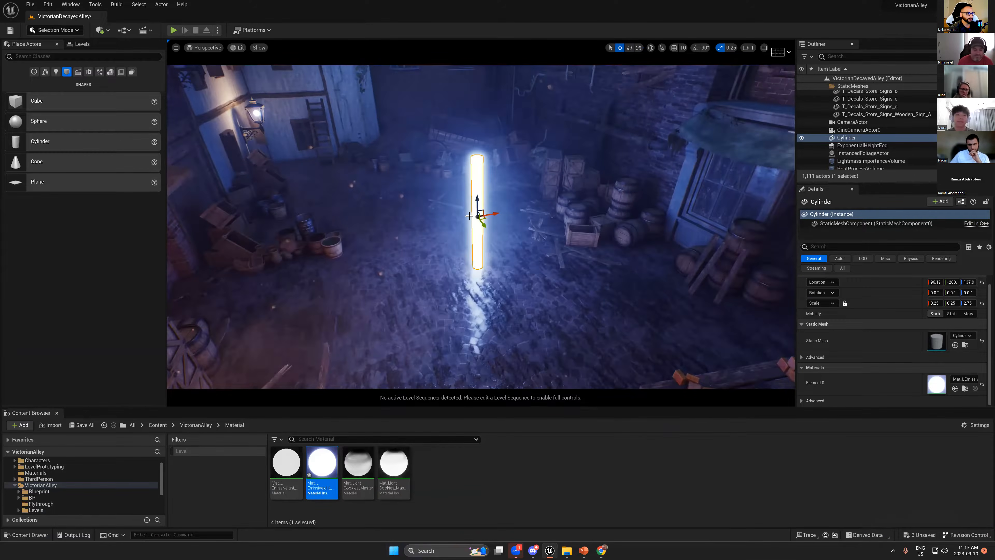
{"action": "left_click_drag", "start_coordinate": [491, 213], "coordinate": [480, 215]}
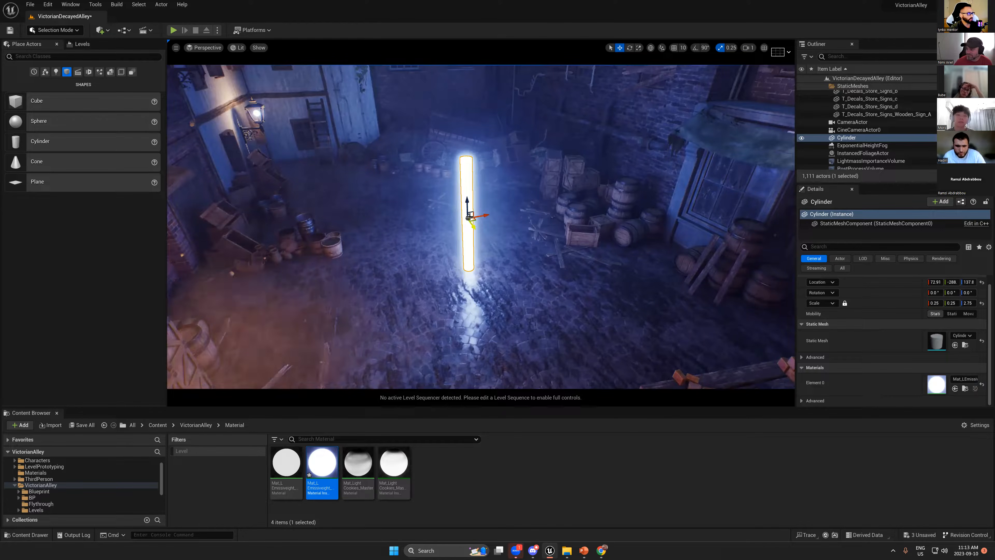
{"action": "key", "text": "e"}
{"action": "left_click_drag", "start_coordinate": [476, 216], "coordinate": [490, 251]}
{"action": "key", "text": "r"}
- Set the material instance's Colors parameter to saturated red and its Emissvie Intensity to 20, and put its window away
{"action": "double_click", "coordinate": [332, 467]}
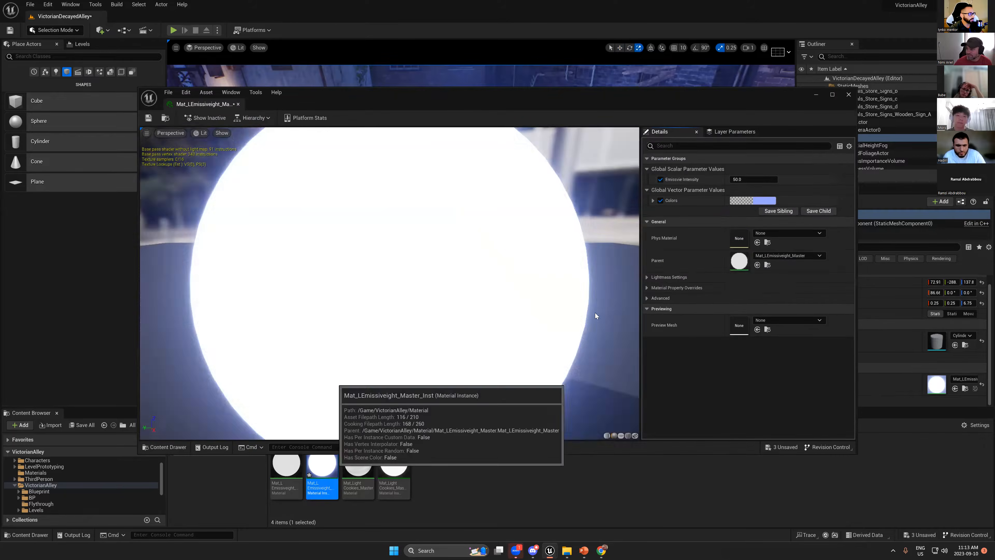
{"action": "left_click", "coordinate": [759, 200]}
{"action": "left_click_drag", "start_coordinate": [837, 273], "coordinate": [850, 275]}
{"action": "left_click_drag", "start_coordinate": [782, 101], "coordinate": [551, 245]}
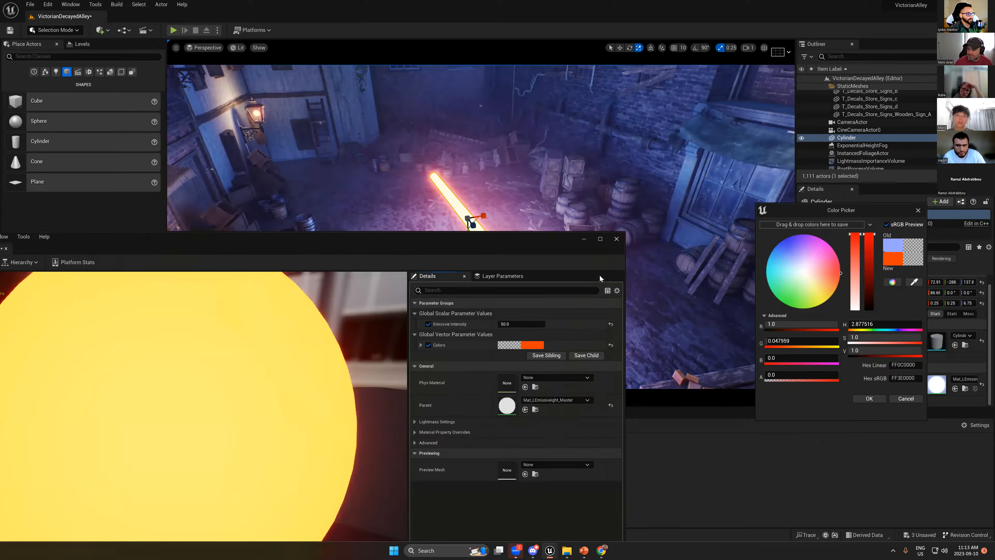
{"action": "left_click", "coordinate": [892, 282]}
{"action": "left_click_drag", "start_coordinate": [779, 269], "coordinate": [746, 283]}
{"action": "left_click", "coordinate": [869, 399]}
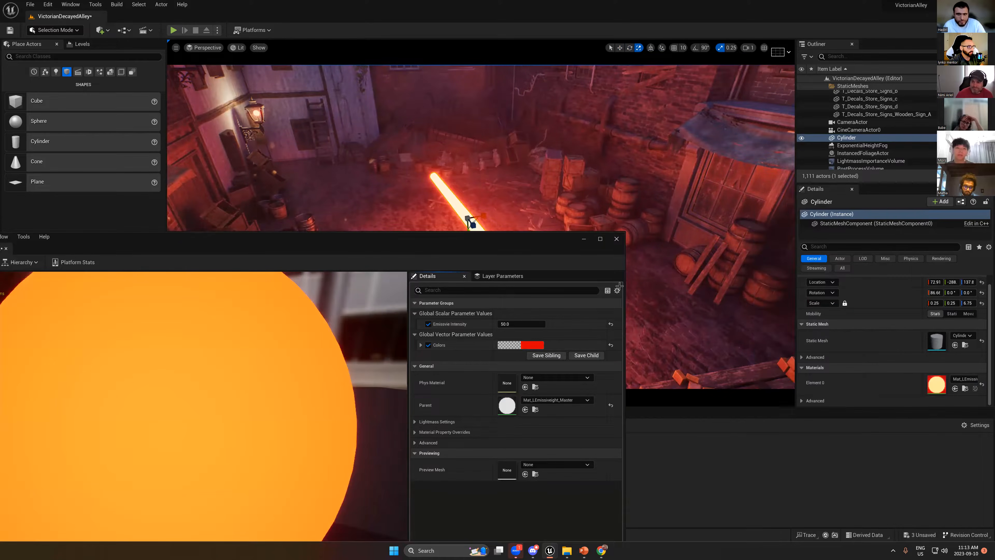
{"action": "left_click", "coordinate": [521, 323]}
{"action": "type", "text": "20"}
{"action": "left_click", "coordinate": [583, 239]}
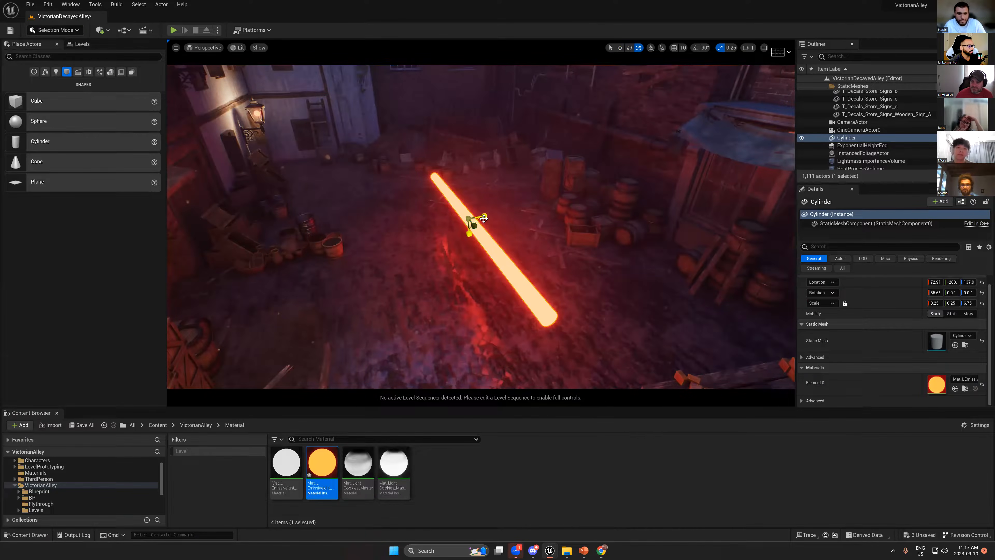
- Undo the last scaling of the cylinder and shrink it proportionally by setting its X scale to 0.1
{"action": "mouse_move", "coordinate": [476, 224]}
{"action": "left_mouse_down"}
{"action": "mouse_move", "coordinate": [466, 235]}
{"action": "mouse_move", "coordinate": [526, 217]}
{"action": "mouse_move", "coordinate": [486, 224]}
{"action": "left_mouse_up"}
{"action": "key", "text": "ctrl+z"}
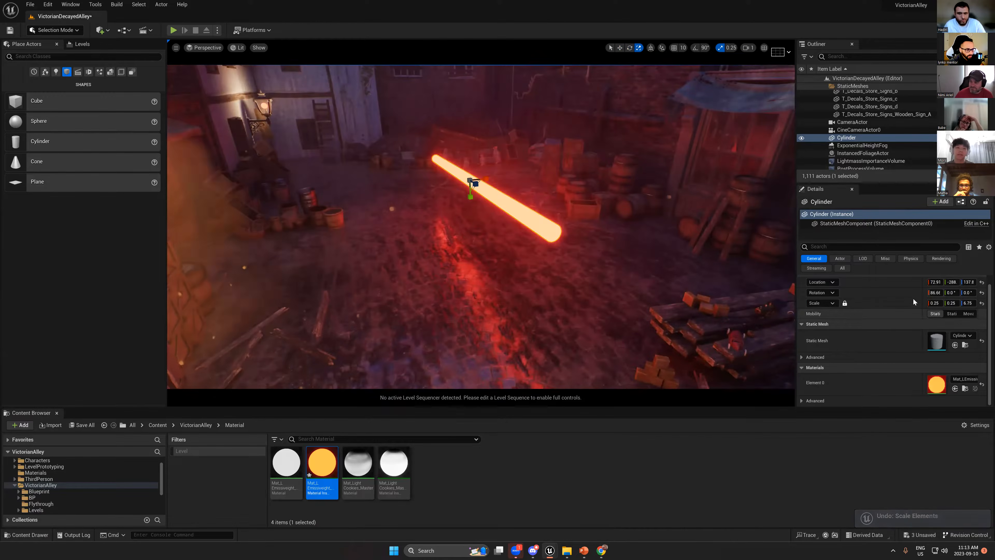
{"action": "left_click", "coordinate": [940, 303]}
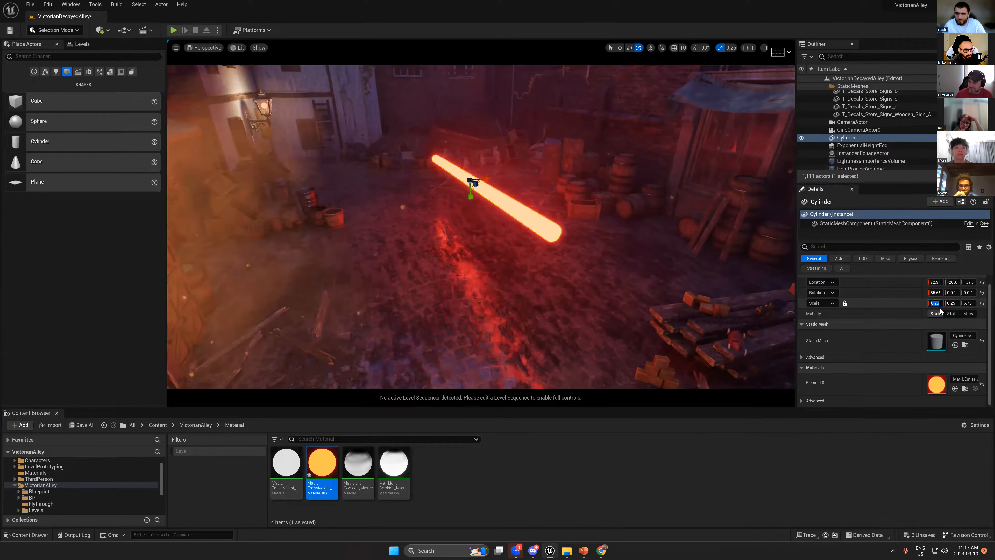
{"action": "type", "text": "0.1"}
{"action": "key", "text": "Return"}
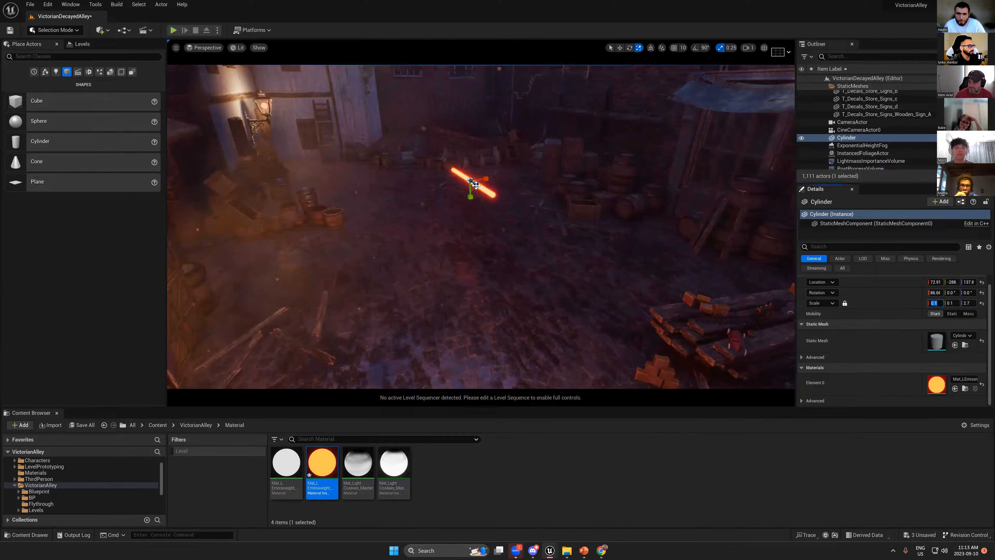
- Lengthen the cylinder's Z scale to 8.0 and move it to about 141 in X and 199 in Z
{"action": "left_click_drag", "start_coordinate": [475, 185], "coordinate": [501, 215]}
{"action": "key", "text": "g"}
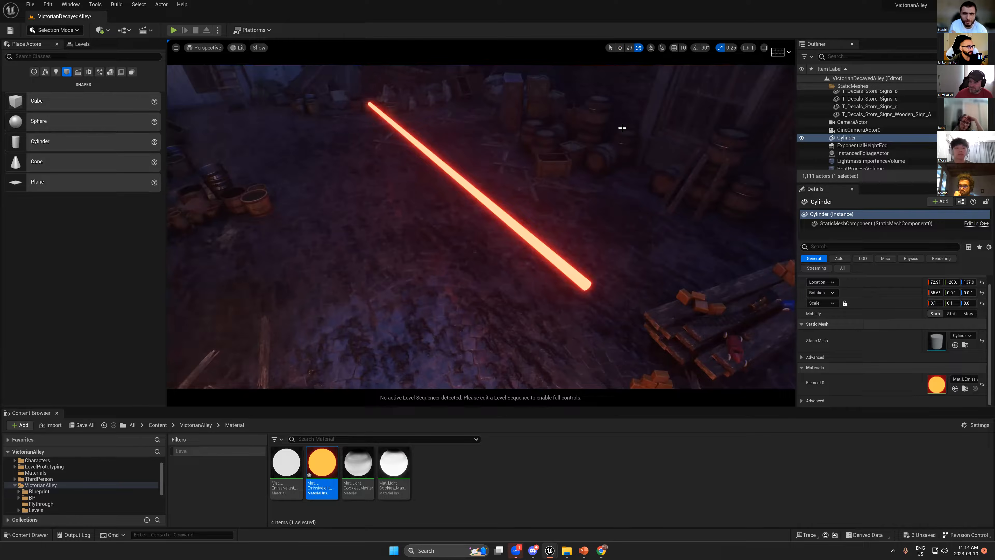
{"action": "key", "text": "w"}
{"action": "left_click_drag", "start_coordinate": [434, 153], "coordinate": [454, 146]}
{"action": "right_click_drag", "start_coordinate": [492, 157], "coordinate": [491, 133]}
{"action": "right_click_drag", "start_coordinate": [478, 174], "coordinate": [470, 178]}
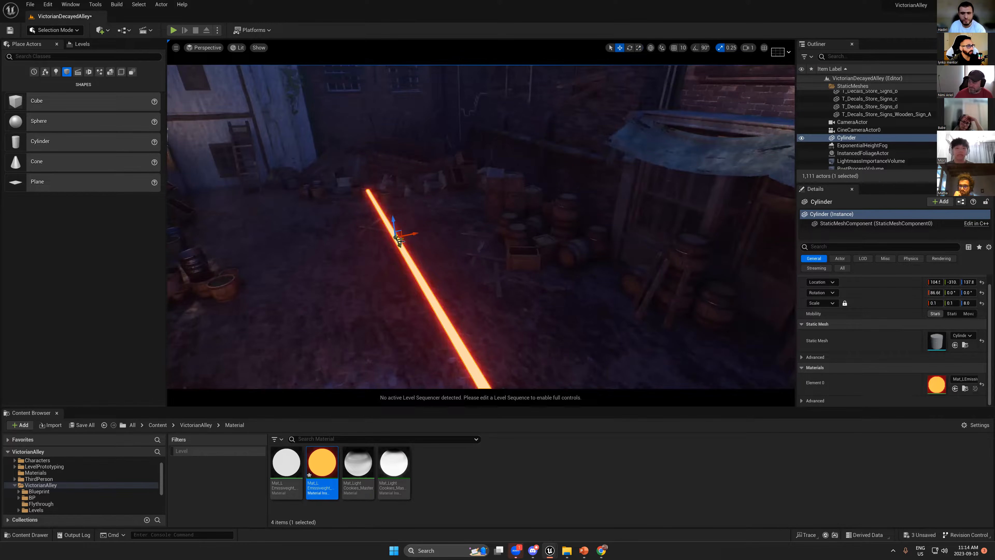
{"action": "left_click_drag", "start_coordinate": [399, 229], "coordinate": [417, 192]}
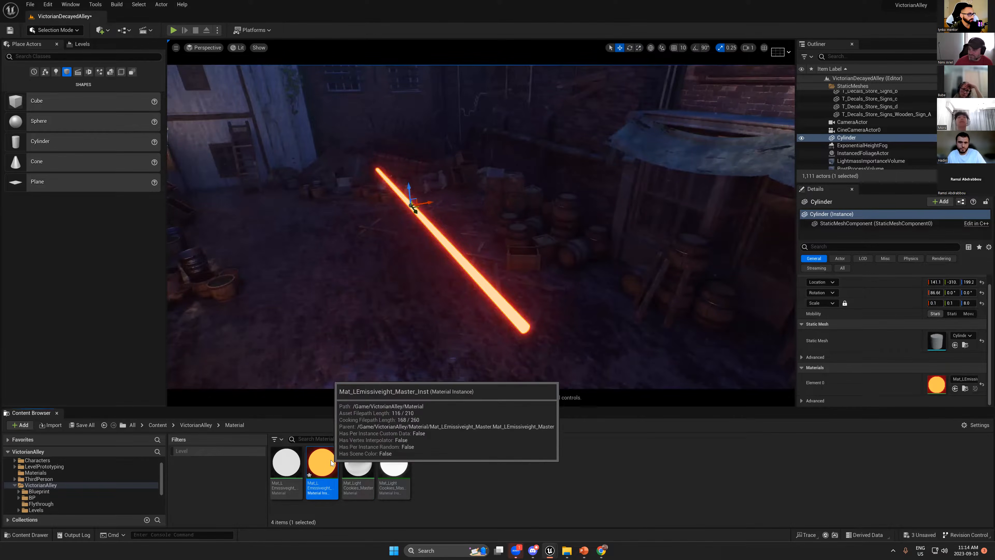
- Raise the material instance's Emissive Intensity to about 55.4 and close the material instance
{"action": "double_click", "coordinate": [322, 462]}
{"action": "left_click_drag", "start_coordinate": [522, 252], "coordinate": [504, 373]}
{"action": "left_click_drag", "start_coordinate": [501, 445], "coordinate": [554, 318]}
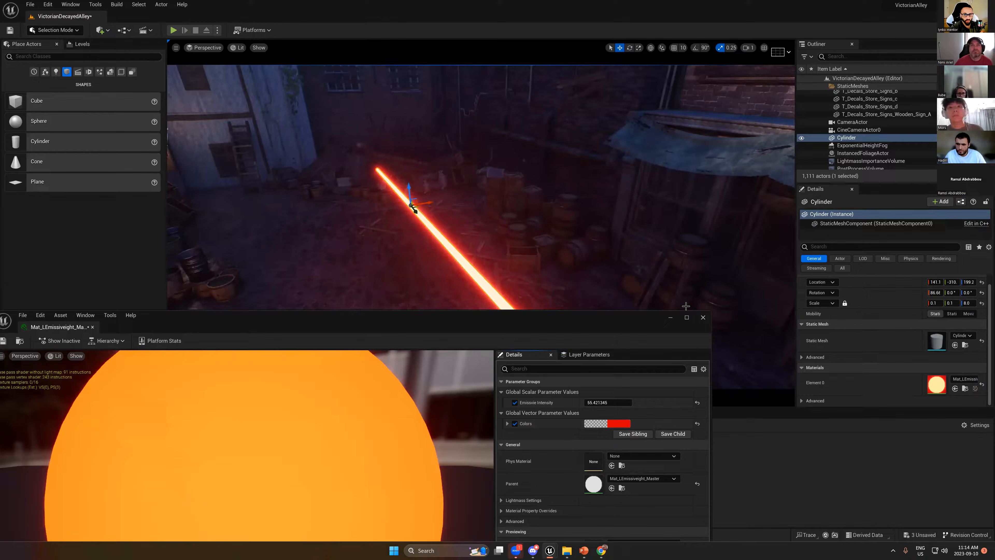
{"action": "left_click", "coordinate": [703, 318]}
{"action": "double_click", "coordinate": [321, 465]}
{"action": "left_click", "coordinate": [849, 94]}
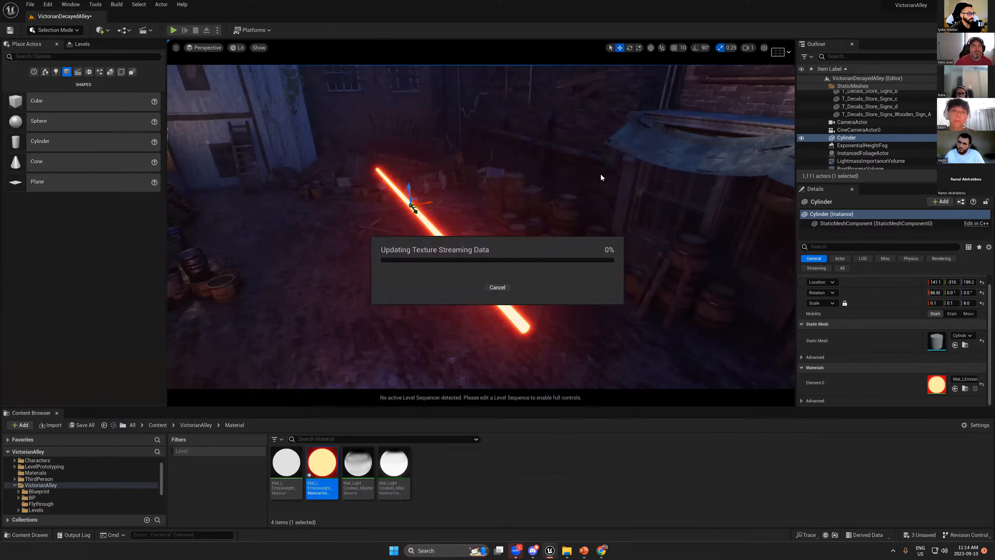
- Rotate the cylinder to about 271° in X and place it along the brick facade just above the storefront awning, checking its glow in game view
{"action": "key", "text": "e"}
{"action": "left_click_drag", "start_coordinate": [407, 184], "coordinate": [410, 125]}
{"action": "key", "text": "w"}
{"action": "key", "text": "e"}
{"action": "key", "text": "w"}
{"action": "key", "text": "e"}
{"action": "key", "text": "g"}
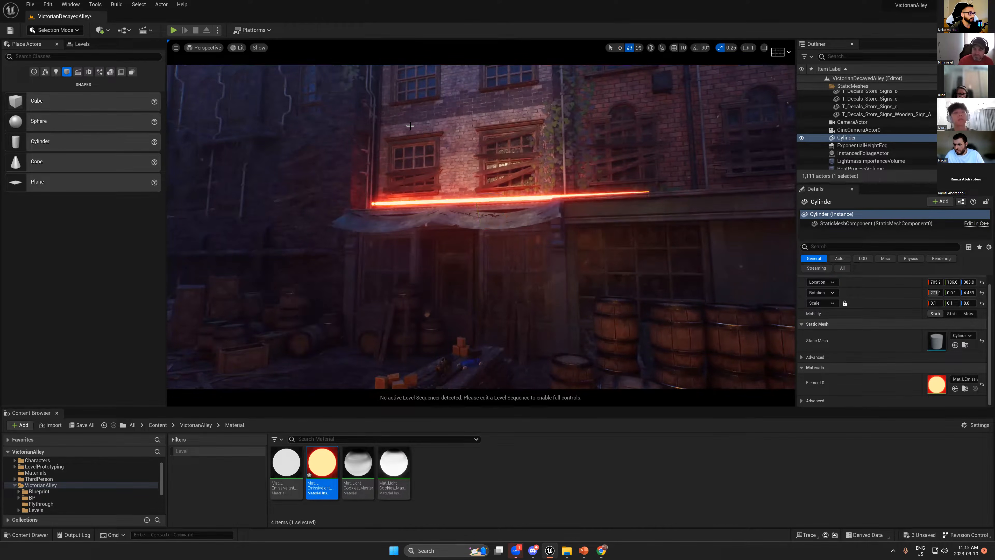
{"action": "key", "text": "w"}
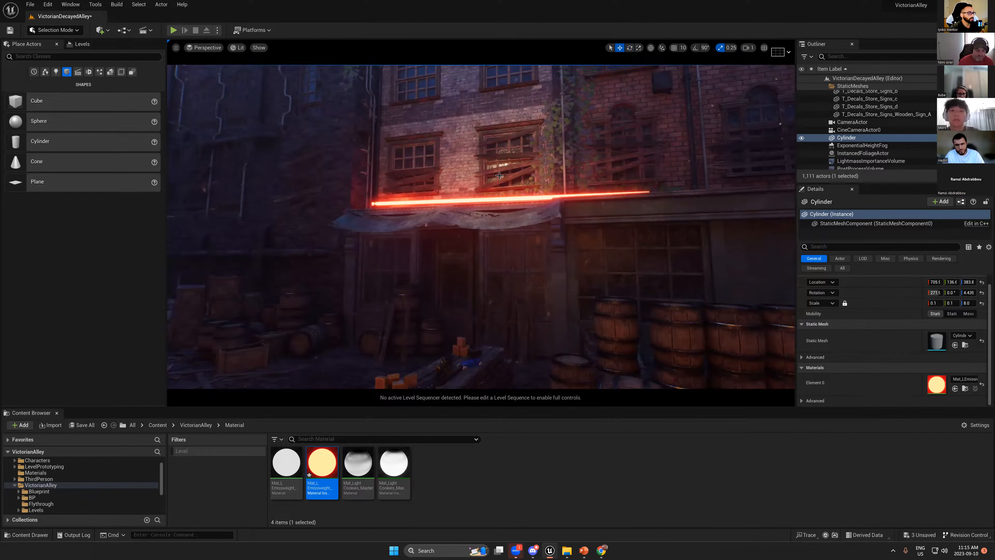
{"action": "key", "text": "g"}
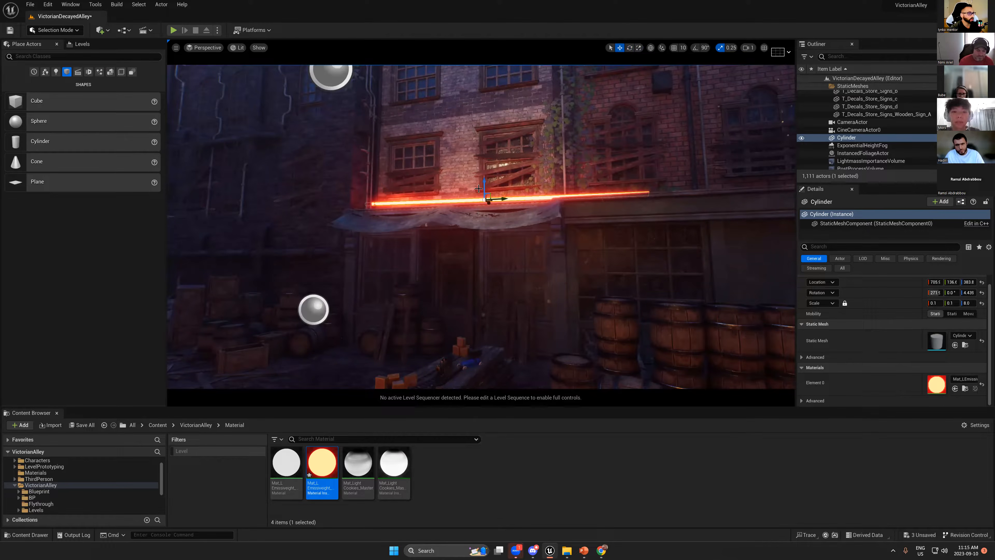
{"action": "left_click_drag", "start_coordinate": [489, 193], "coordinate": [484, 185]}
{"action": "key", "text": "e"}
{"action": "key", "text": "g"}
{"action": "key", "text": "g"}
{"action": "key", "text": "r"}
{"action": "key", "text": "w"}
{"action": "key", "text": "g"}
- Delete the glowing cylinder from the level and select the hanging streetlight on the wall
{"action": "right_click_drag", "start_coordinate": [521, 213], "coordinate": [562, 235]}
{"action": "key", "text": "Delete"}
{"action": "key", "text": "w"}
{"action": "left_click", "coordinate": [563, 235]}
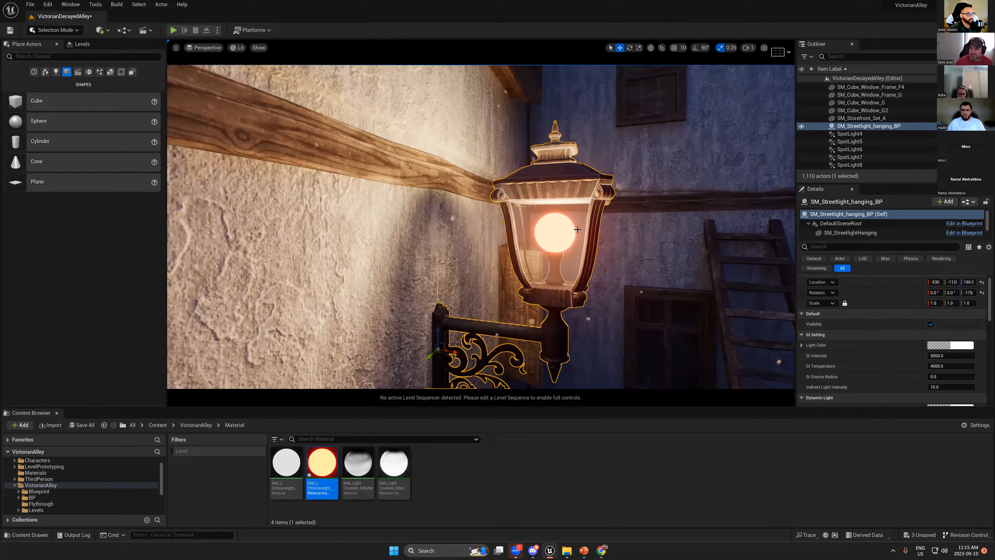
- Set the material instance's Colors parameter to warm orange with R 1.0, G 0.572 and B 0.09
{"action": "scroll", "coordinate": [575, 229], "scroll_direction": "down", "scroll_amount": 12}
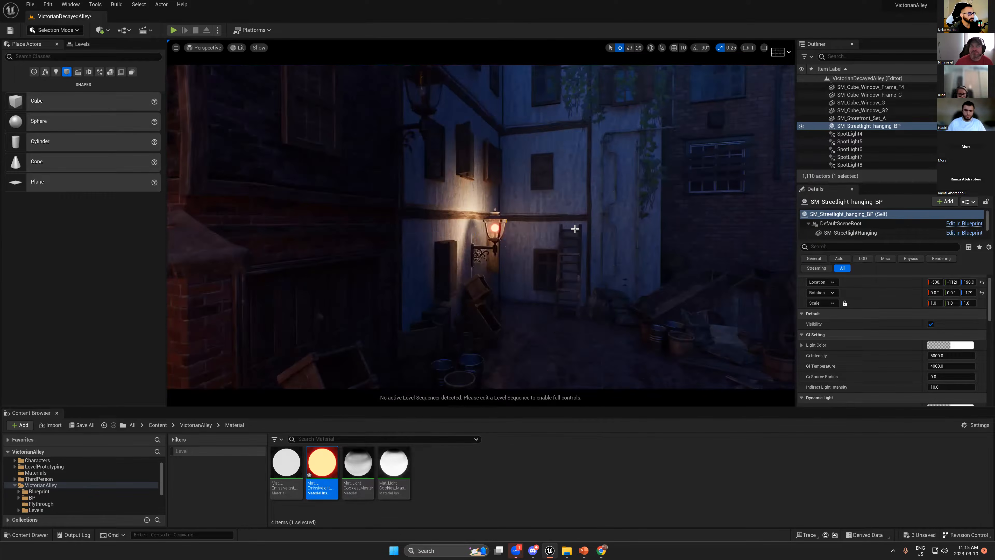
{"action": "scroll", "coordinate": [574, 229], "scroll_direction": "down", "scroll_amount": 10}
{"action": "double_click", "coordinate": [321, 470]}
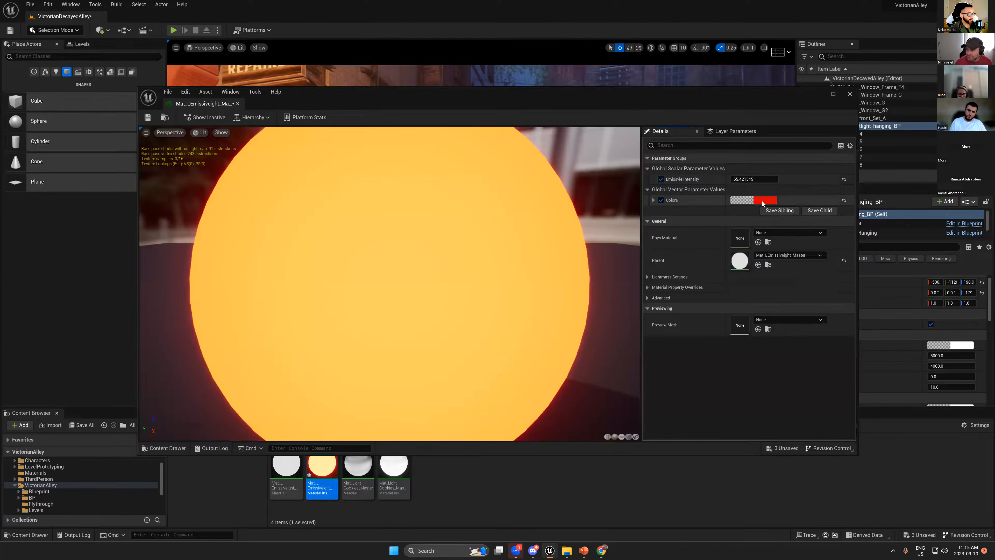
{"action": "left_click", "coordinate": [763, 203]}
{"action": "left_click_drag", "start_coordinate": [699, 94], "coordinate": [571, 239]}
{"action": "left_click_drag", "start_coordinate": [798, 256], "coordinate": [775, 265]}
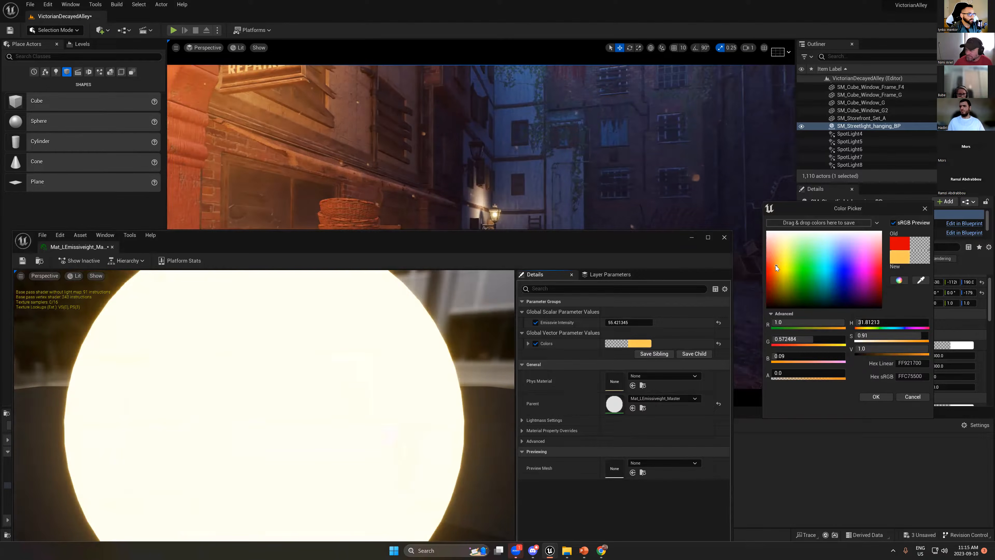
{"action": "left_click", "coordinate": [876, 397]}
- Close the material instance and save the level
{"action": "right_click_drag", "start_coordinate": [525, 201], "coordinate": [526, 201]}
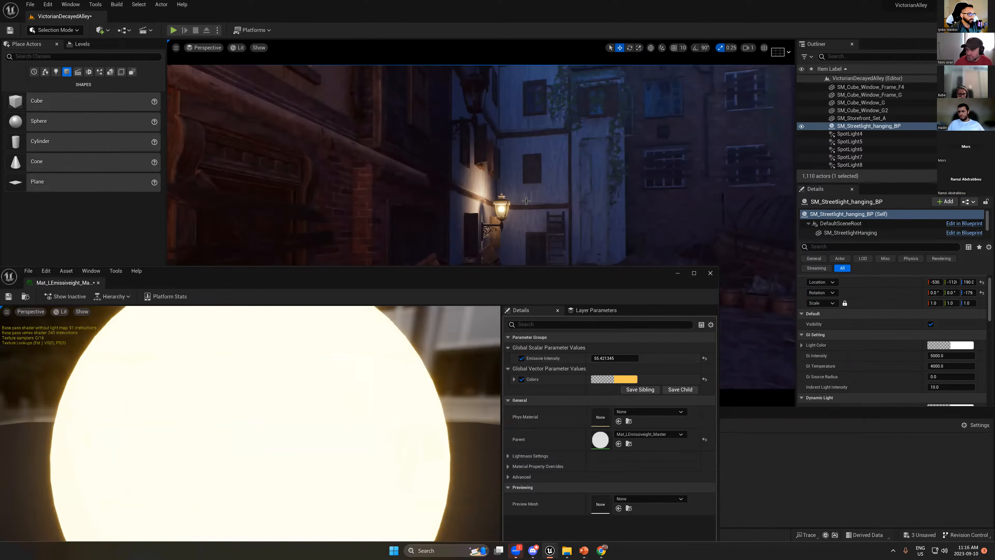
{"action": "left_click", "coordinate": [710, 273]}
{"action": "right_click_drag", "start_coordinate": [514, 166], "coordinate": [514, 166]}
{"action": "key", "text": "ctrl+s"}
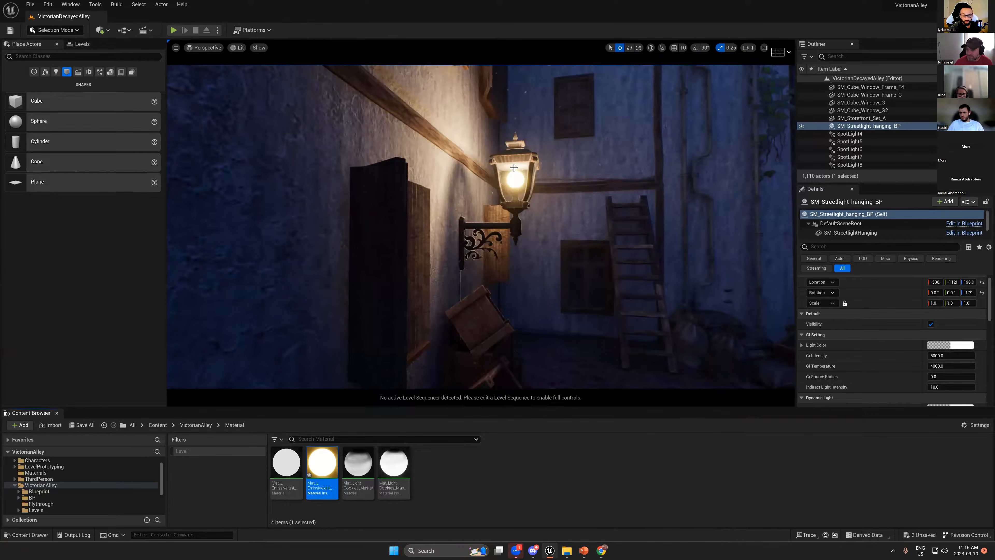
- Open the hanging streetlight's Blueprint and go to the end of the node chain in its Construction Script
{"action": "left_click", "coordinate": [514, 167]}
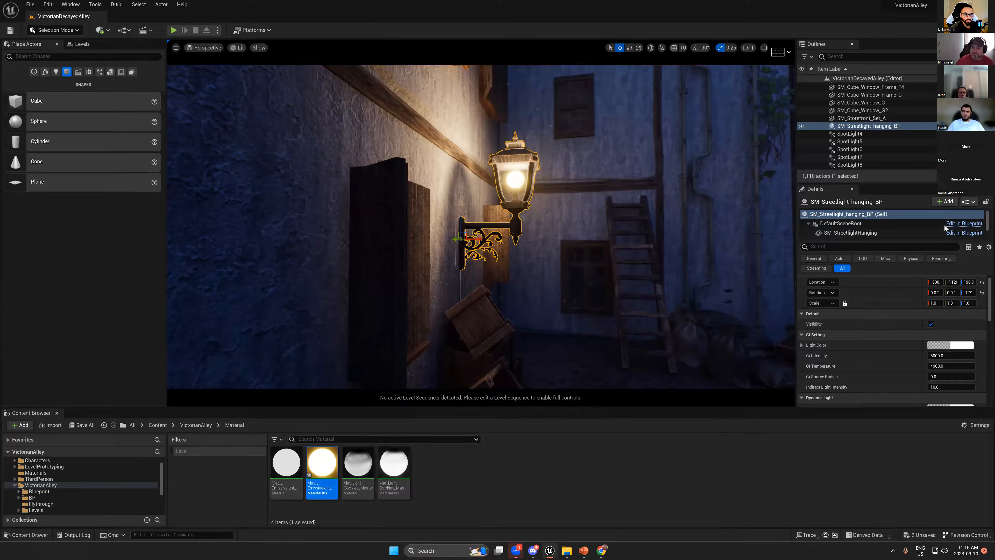
{"action": "left_click", "coordinate": [956, 224]}
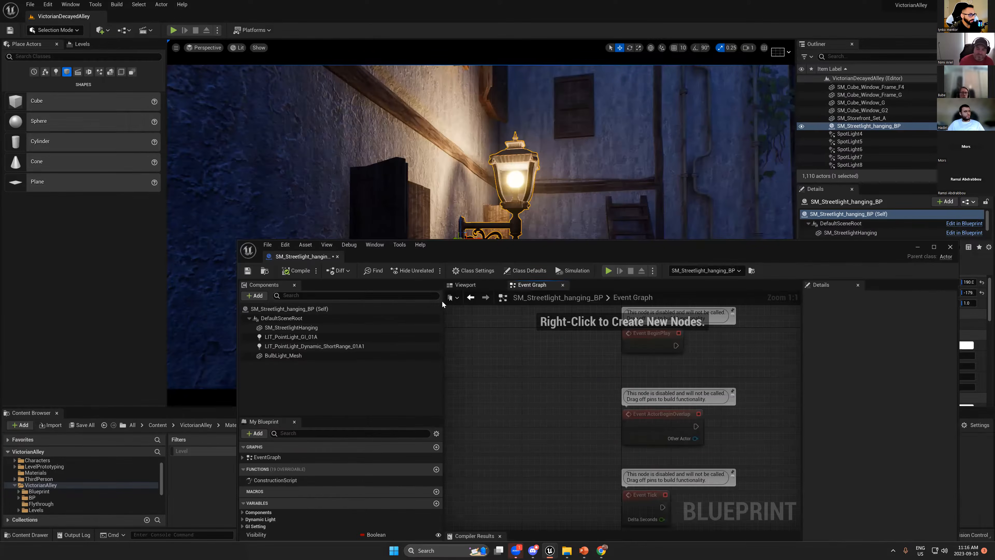
{"action": "left_click", "coordinate": [466, 285]}
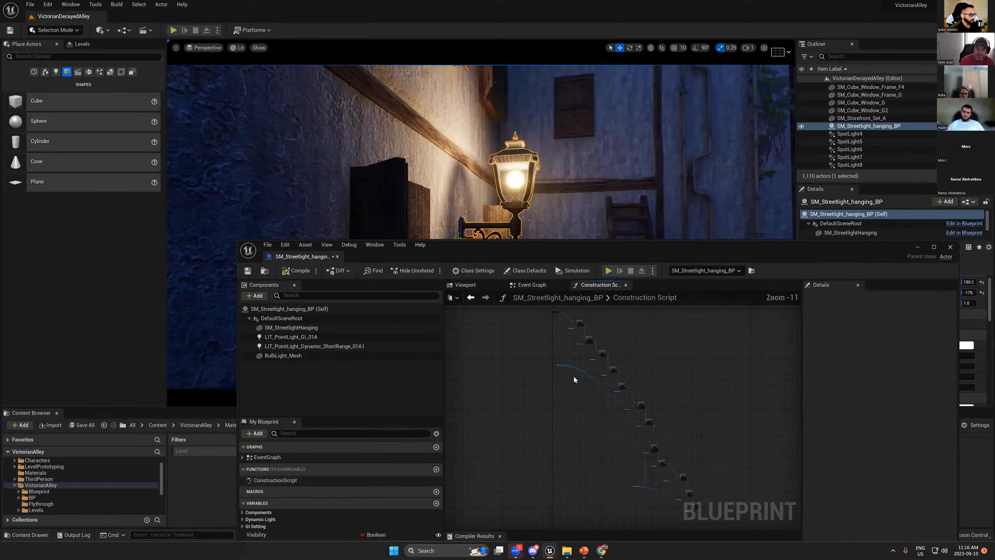
{"action": "left_click_drag", "start_coordinate": [601, 249], "coordinate": [557, 155]}
{"action": "scroll", "coordinate": [603, 255], "scroll_direction": "up", "scroll_amount": 9}
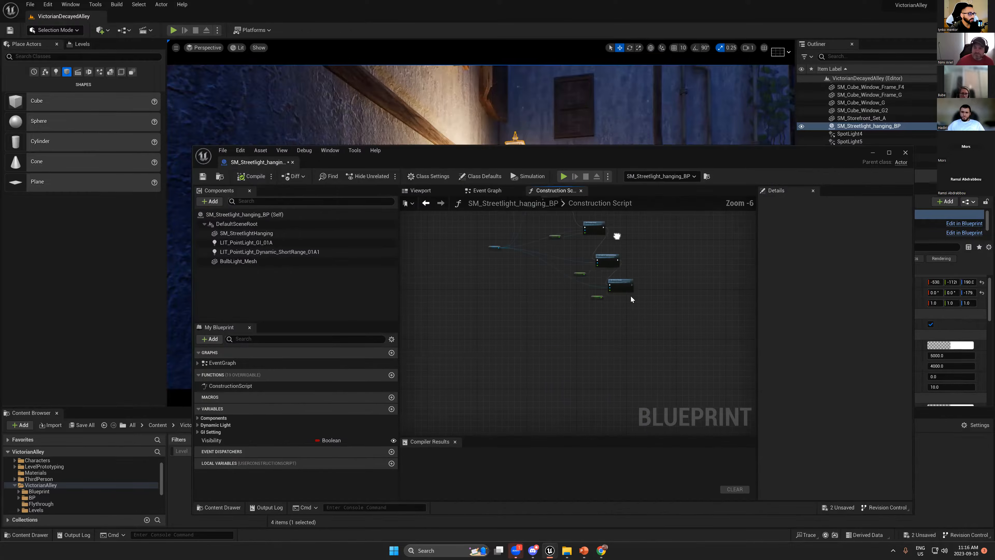
- Add a BulbLight_Mesh reference feeding a Set Material node, and connect the node's execution after Set Source Radius
{"action": "left_click_drag", "start_coordinate": [229, 263], "coordinate": [631, 362]}
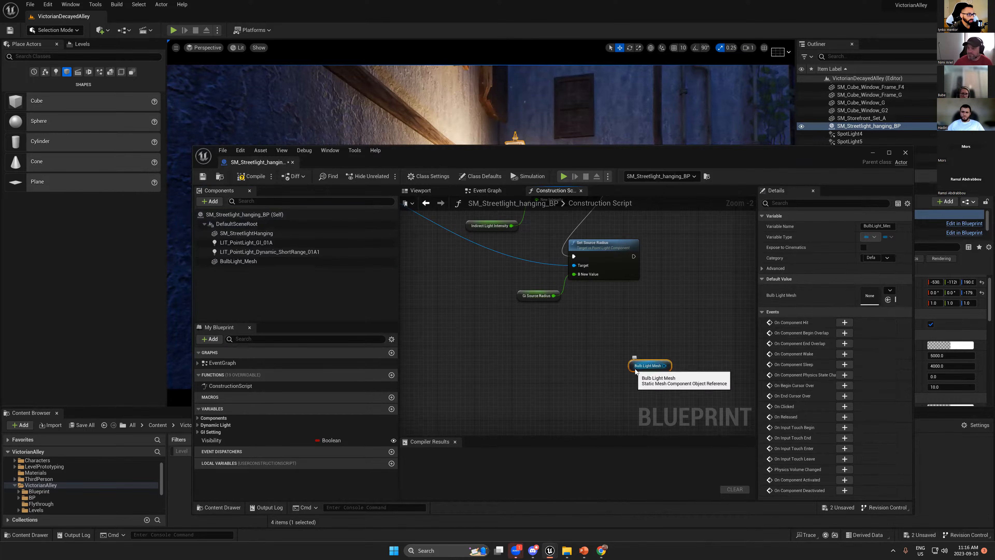
{"action": "left_click", "coordinate": [227, 261]}
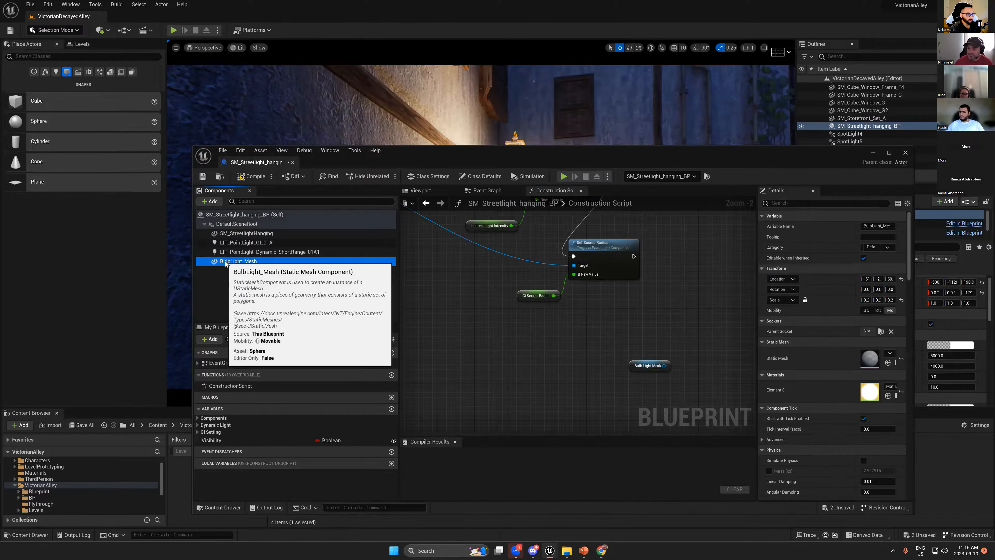
{"action": "left_click_drag", "start_coordinate": [633, 364], "coordinate": [661, 369]}
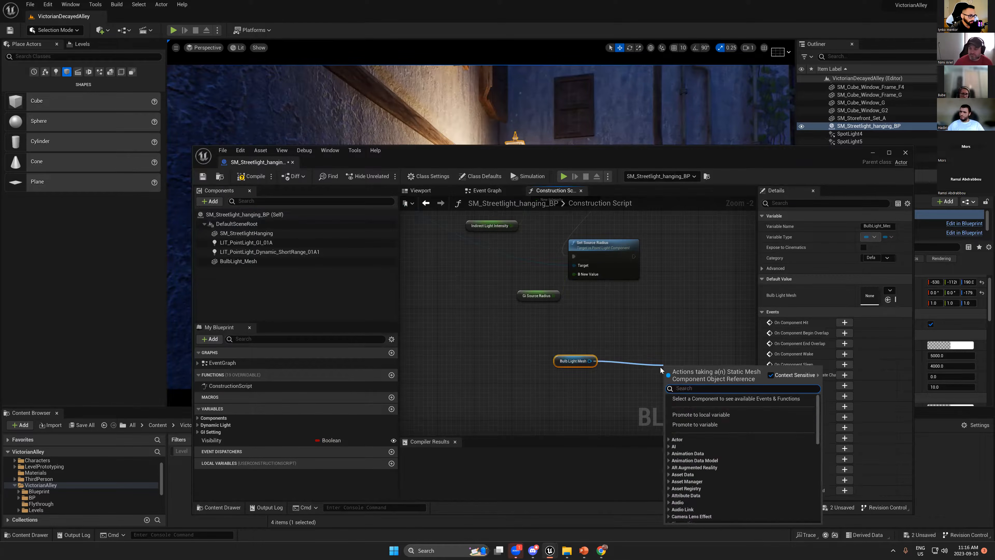
{"action": "type", "text": "set mat"}
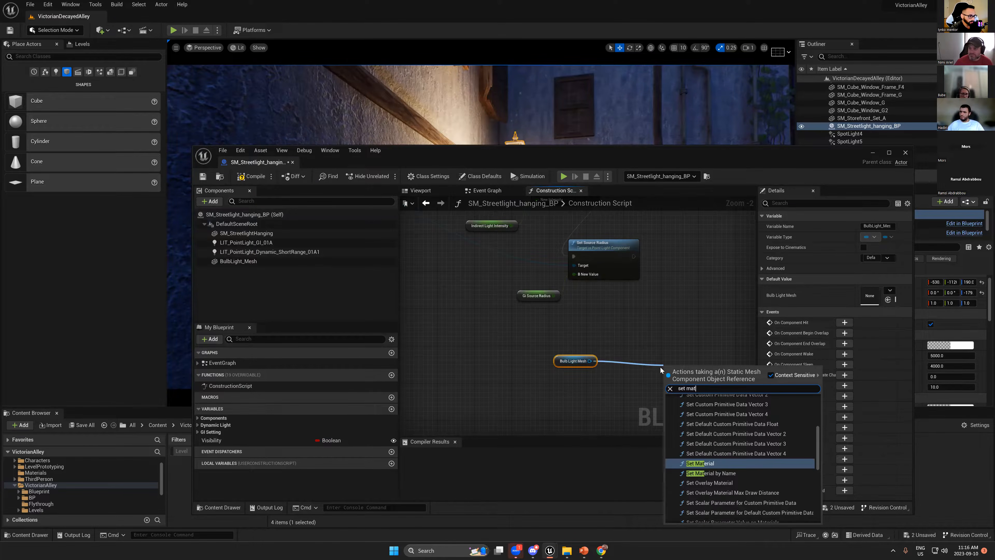
{"action": "left_click", "coordinate": [700, 463]}
{"action": "left_click_drag", "start_coordinate": [667, 382], "coordinate": [633, 256]}
{"action": "right_click_drag", "start_coordinate": [631, 323], "coordinate": [626, 230]}
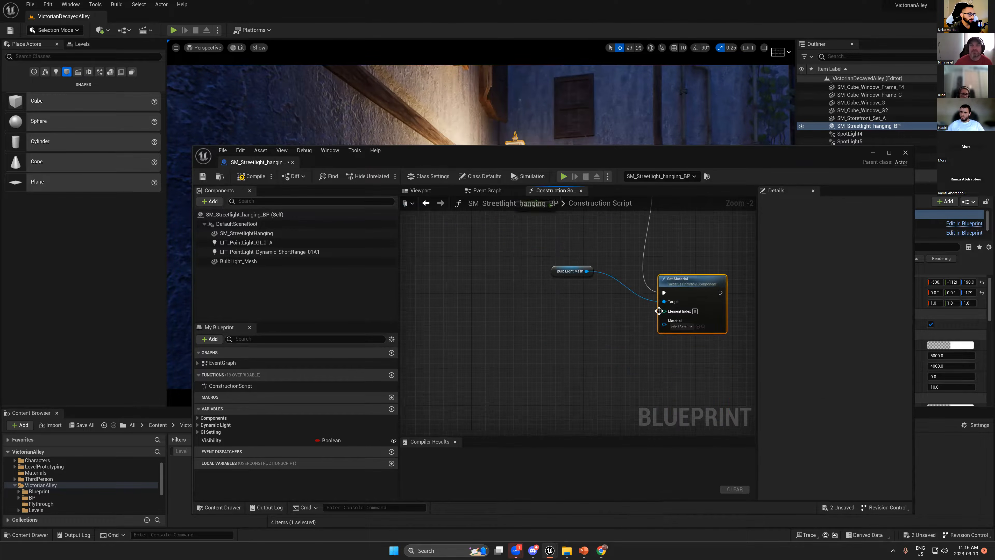
- Promote the Set Material node's Material input to a variable named Emissive Mat and make it instance editable
{"action": "left_click_drag", "start_coordinate": [665, 324], "coordinate": [629, 337]}
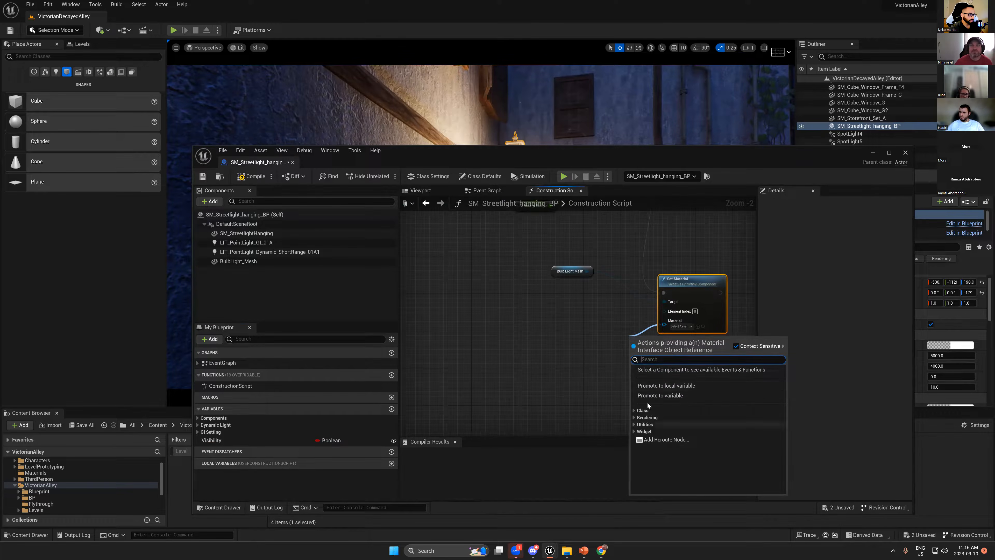
{"action": "left_click", "coordinate": [651, 400]}
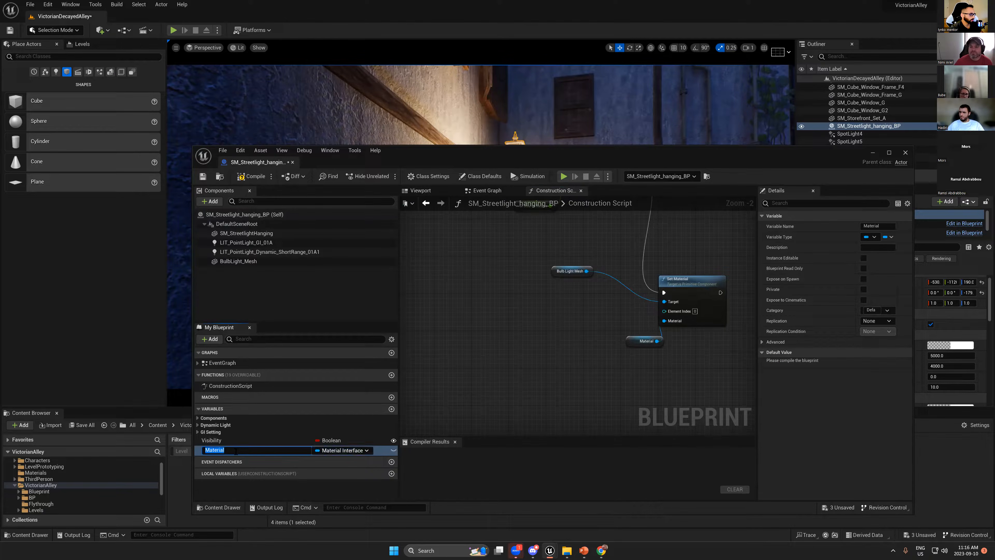
{"action": "type", "text": "Emissive"}
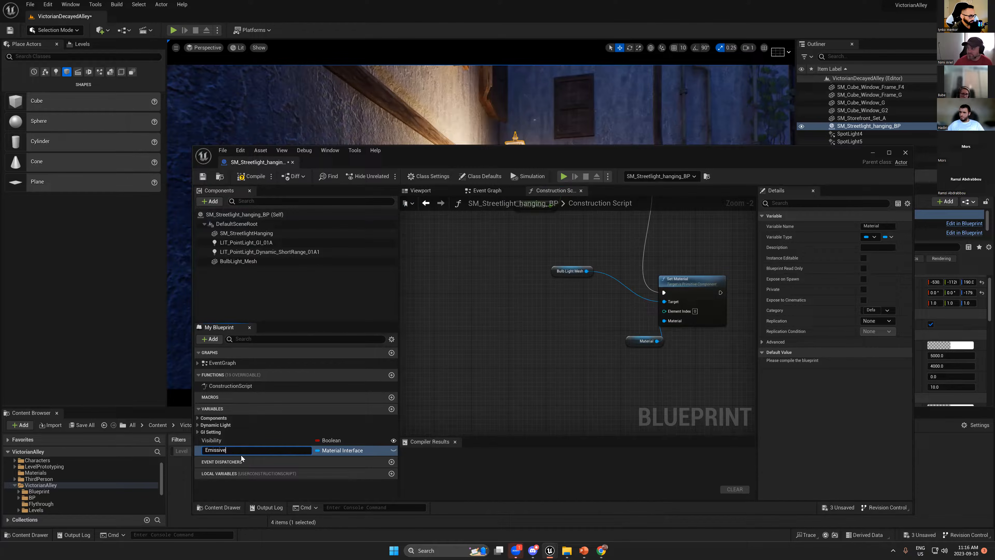
{"action": "type", "text": " Mat"}
{"action": "left_click", "coordinate": [393, 451]}
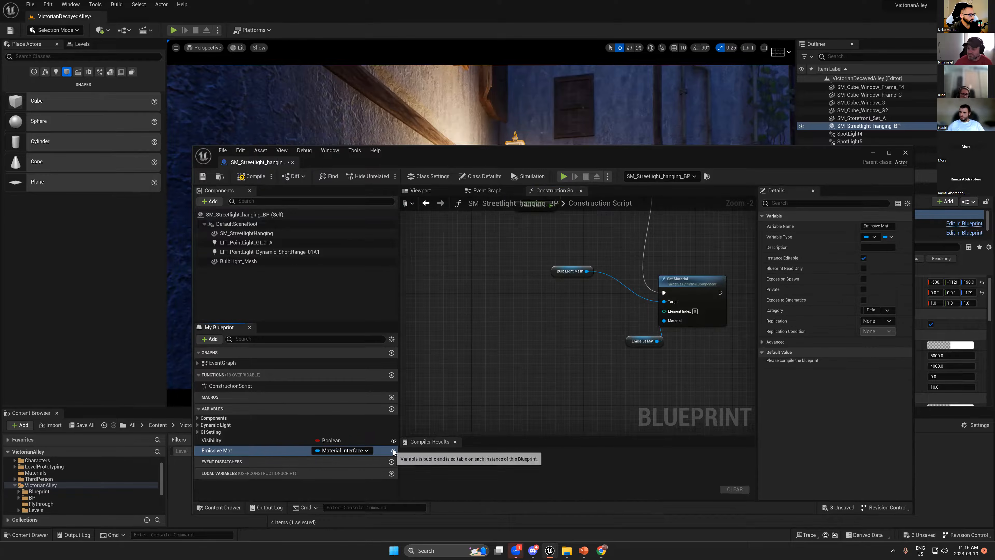
- Compile and save the streetlight Blueprint and close its window
{"action": "left_click", "coordinate": [251, 176]}
{"action": "left_click", "coordinate": [207, 179]}
{"action": "left_click_drag", "start_coordinate": [497, 162], "coordinate": [306, 18]}
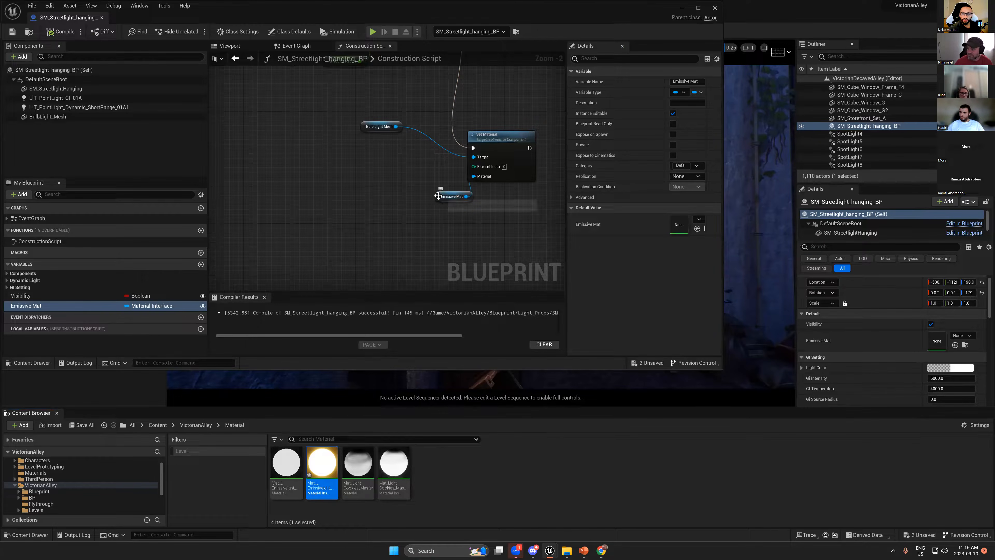
{"action": "mouse_move", "coordinate": [321, 463]}
{"action": "left_mouse_down"}
{"action": "mouse_move", "coordinate": [678, 222]}
{"action": "mouse_move", "coordinate": [325, 465]}
{"action": "left_mouse_up"}
{"action": "left_click_drag", "start_coordinate": [591, 17], "coordinate": [681, 190]}
{"action": "left_click", "coordinate": [107, 205]}
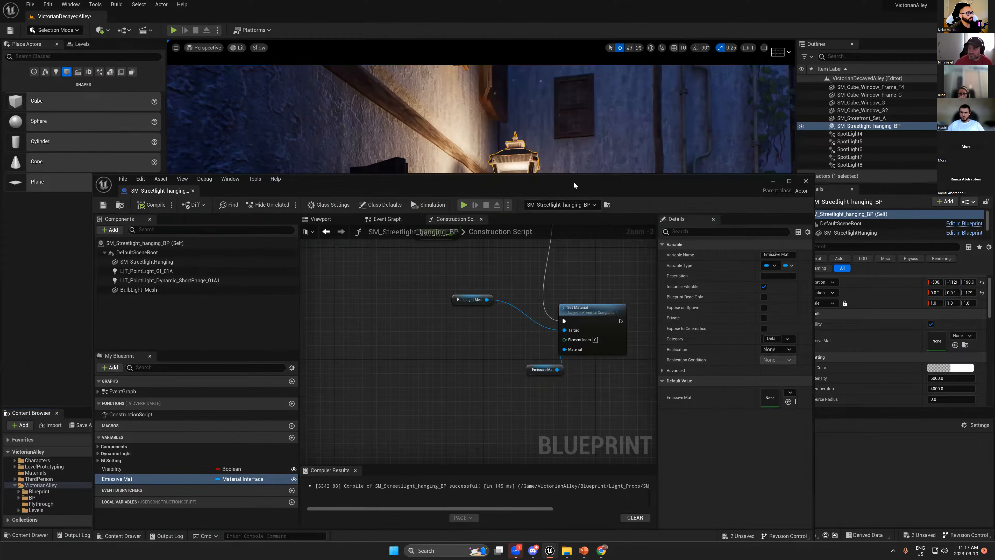
{"action": "left_click_drag", "start_coordinate": [573, 181], "coordinate": [532, 245]}
{"action": "left_click", "coordinate": [764, 244]}
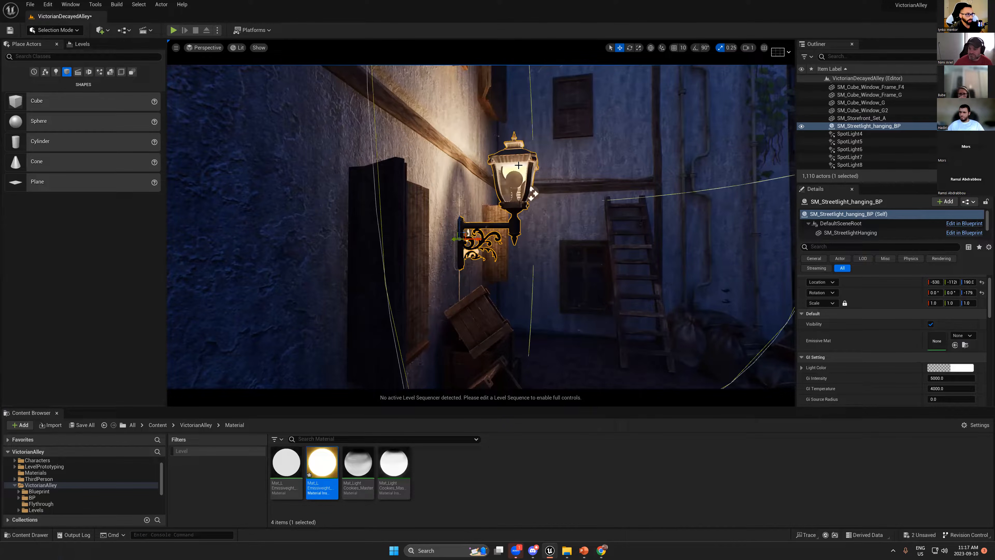
- Assign Mat_LEmissiveight_Master_Inst to the Emissive Mat property of the selected hanging streetlight
{"action": "scroll", "coordinate": [922, 332], "scroll_direction": "down", "scroll_amount": 3}
{"action": "scroll", "coordinate": [922, 328], "scroll_direction": "up", "scroll_amount": 2}
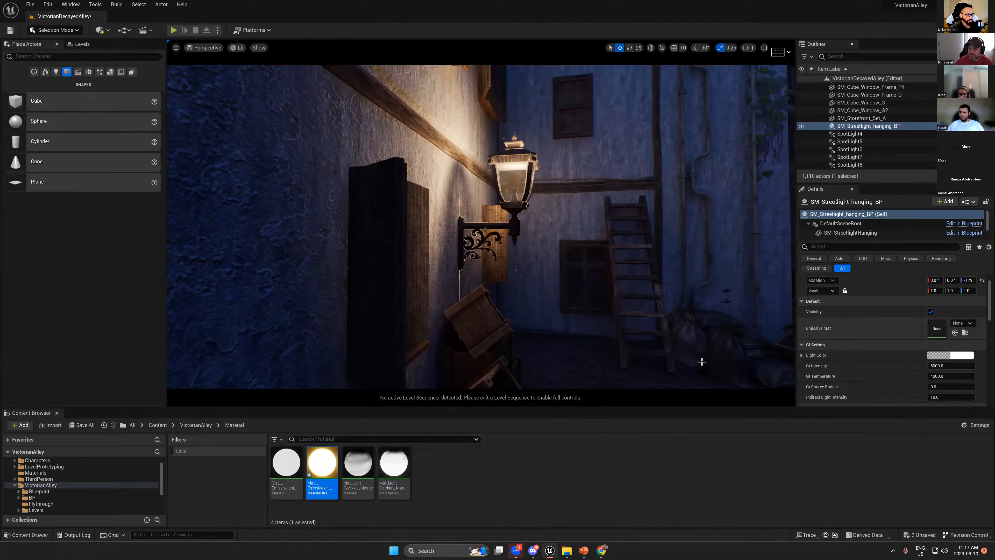
{"action": "left_click_drag", "start_coordinate": [322, 463], "coordinate": [935, 329]}
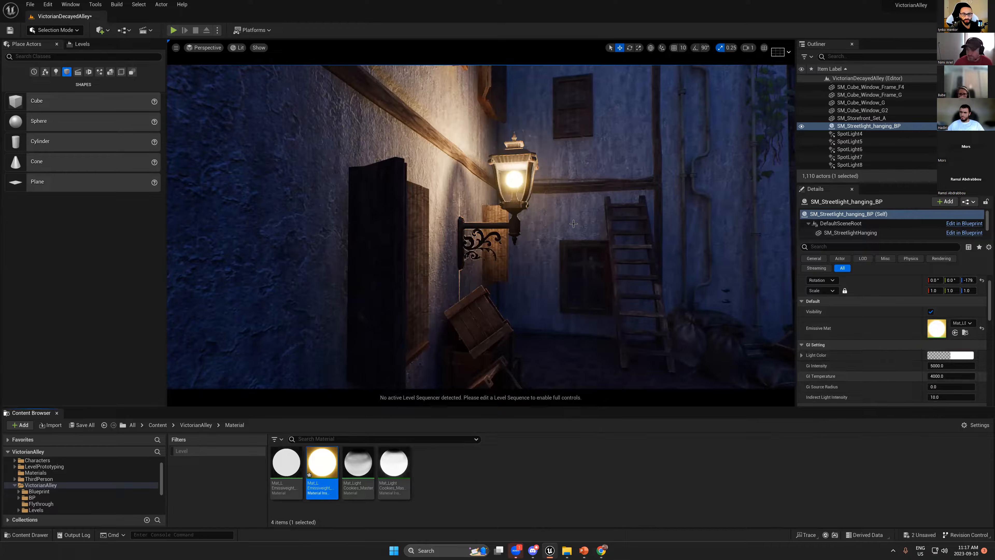
{"action": "scroll", "coordinate": [583, 222], "scroll_direction": "down", "scroll_amount": 8}
{"action": "right_click_drag", "start_coordinate": [584, 221], "coordinate": [584, 222]}
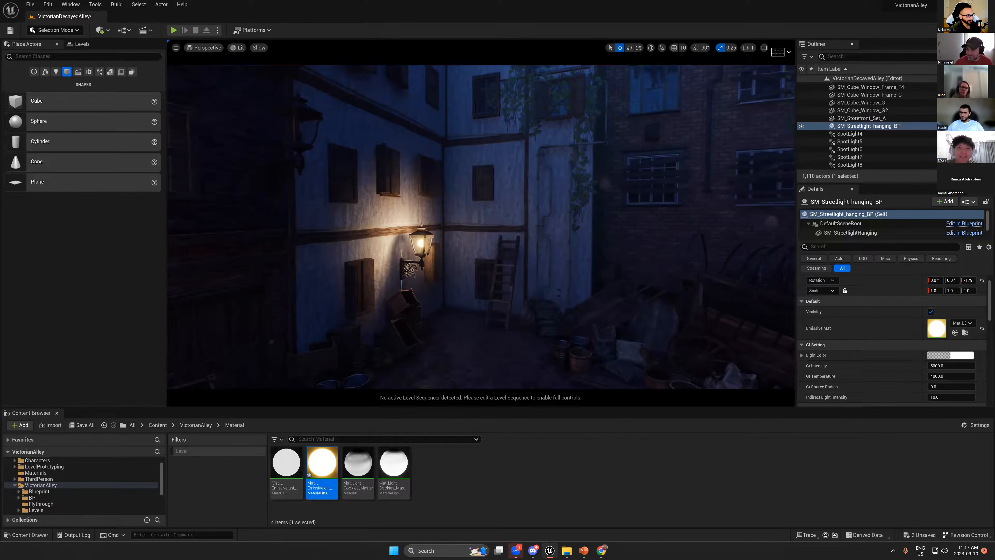
{"action": "middle_click_drag", "start_coordinate": [550, 263], "coordinate": [535, 261]}
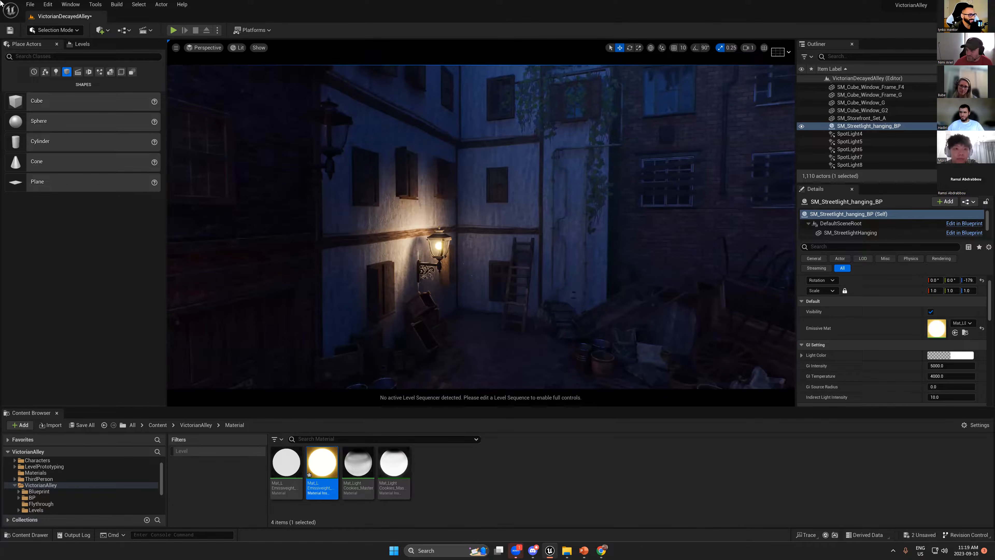
{"action": "right_click_drag", "start_coordinate": [542, 223], "coordinate": [536, 232]}
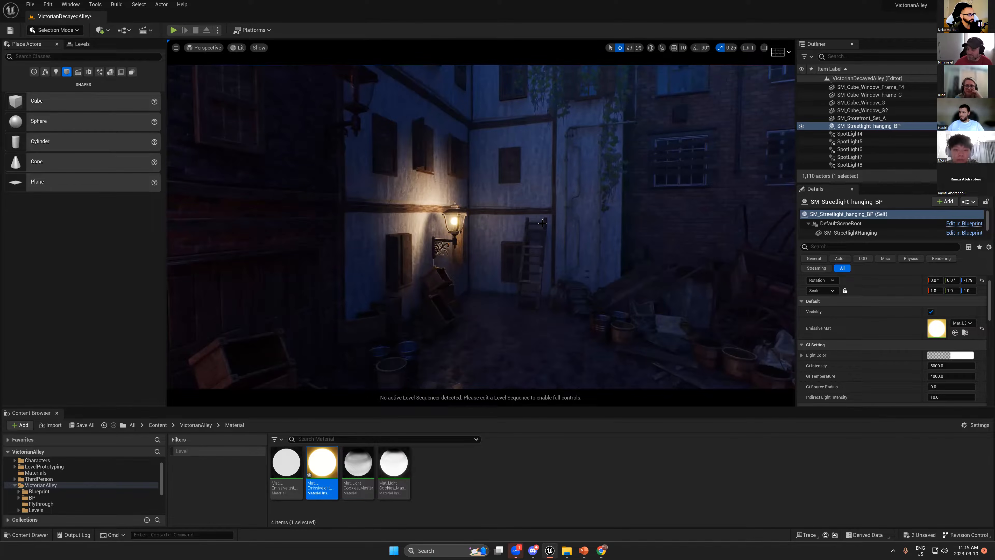
- Examine the lit hanging streetlight and its bulb in the viewport from a distance and up close
{"action": "middle_click_drag", "start_coordinate": [490, 314], "coordinate": [502, 275]}
{"action": "key", "text": "g"}
{"action": "key", "text": "g"}
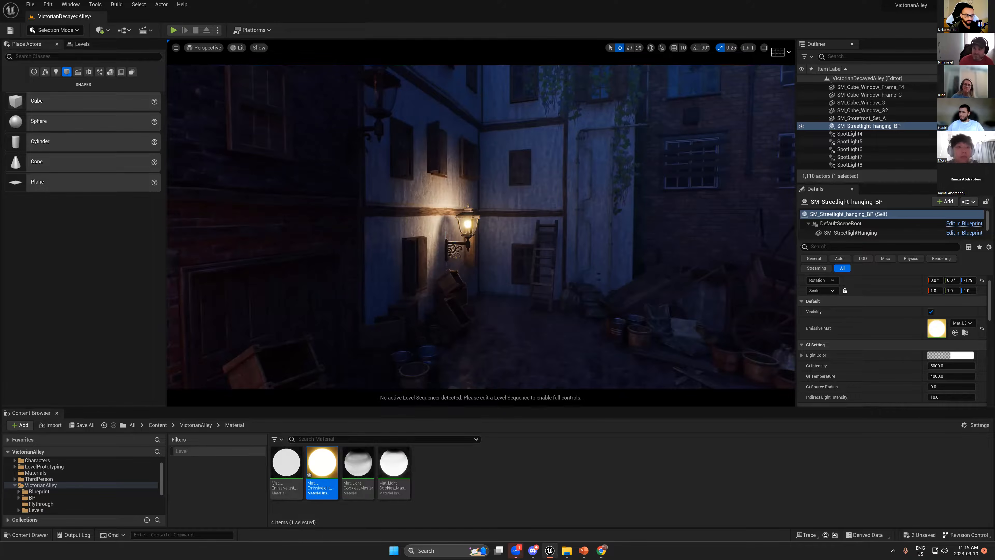
{"action": "key", "text": "g"}
{"action": "key", "text": "f"}
{"action": "key", "text": "g"}
{"action": "scroll", "coordinate": [486, 237], "scroll_direction": "down", "scroll_amount": 5}
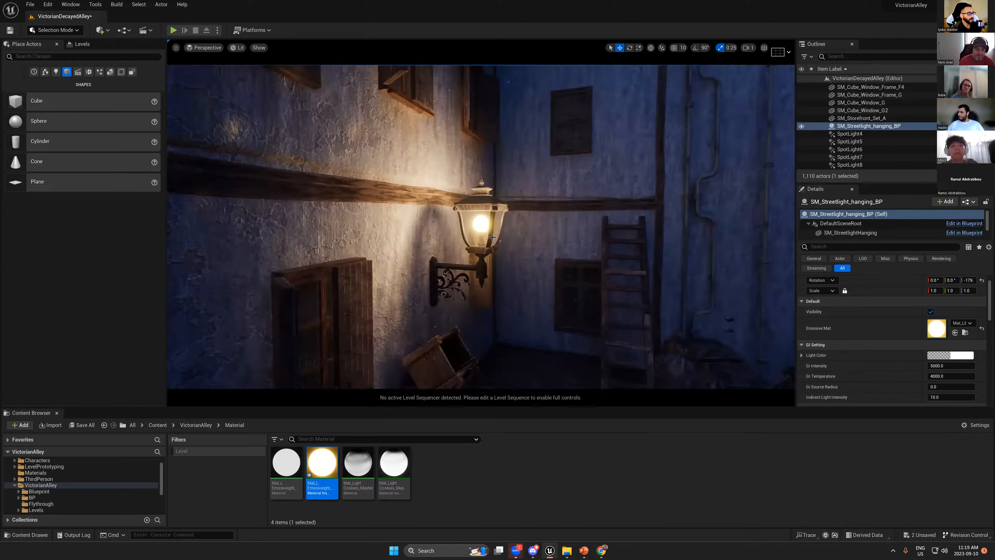
{"action": "right_click_drag", "start_coordinate": [488, 243], "coordinate": [489, 243]}
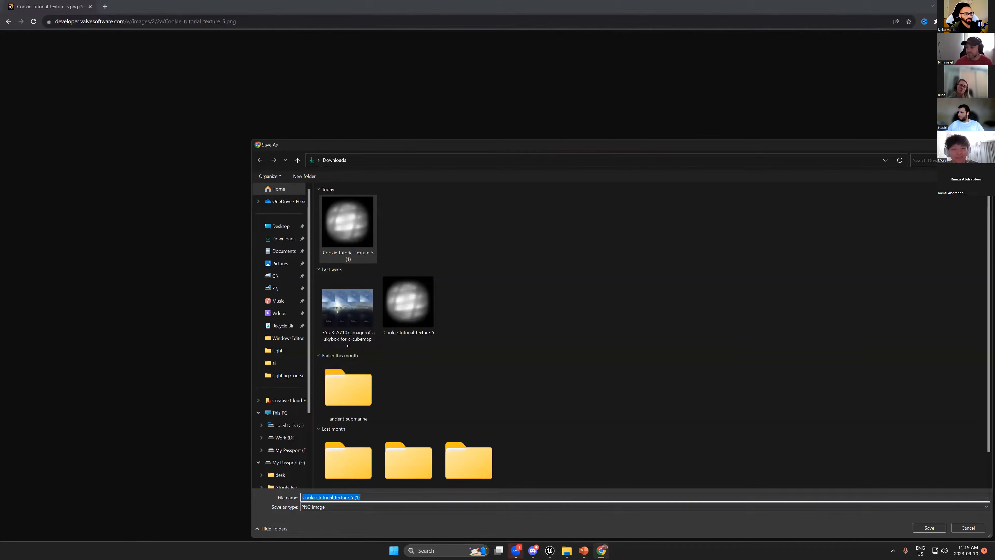
- Switch to the browser, cancel the open save dialog, and search Google for "ue5 light flickering material"
{"action": "key", "text": "Escape"}
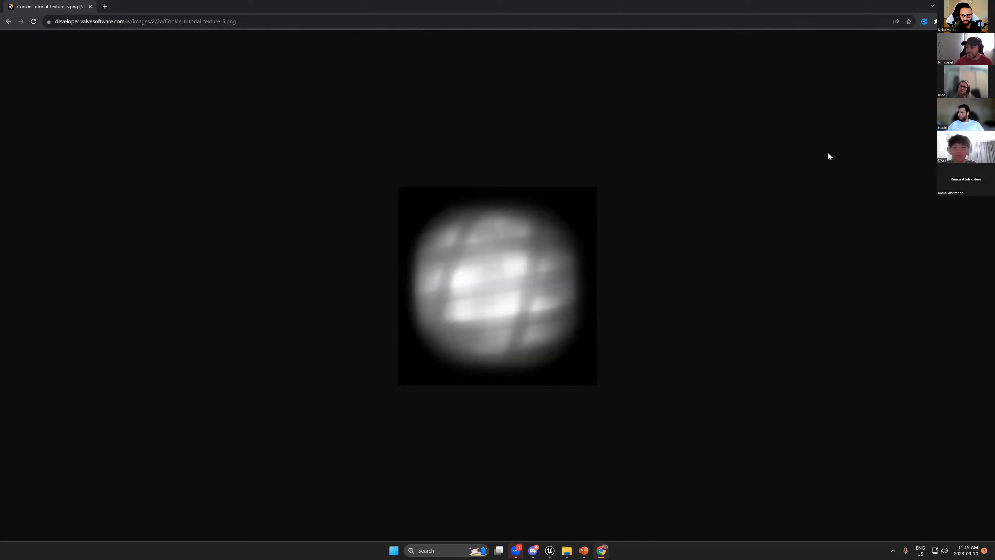
{"action": "left_click", "coordinate": [137, 23]}
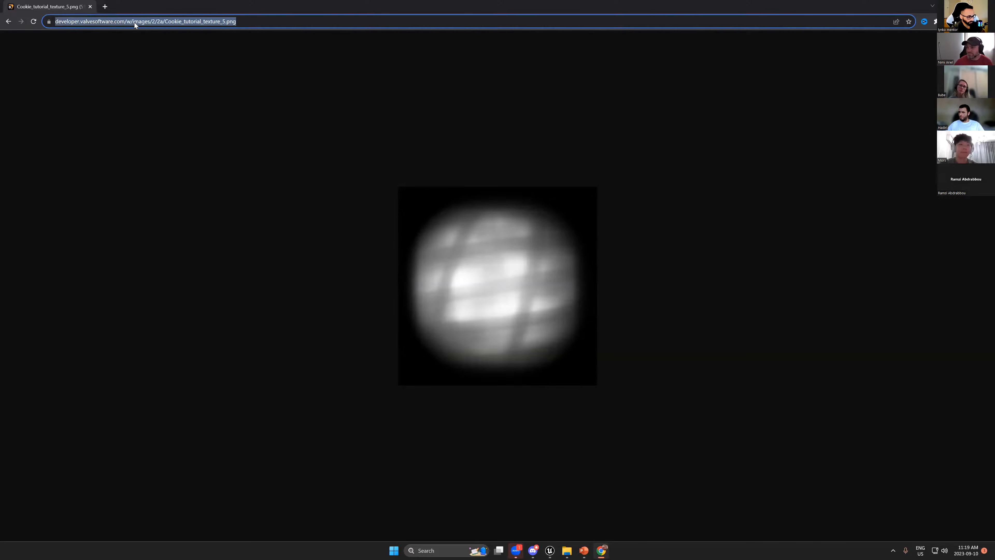
{"action": "type", "text": "g"}
{"action": "key", "text": "Return"}
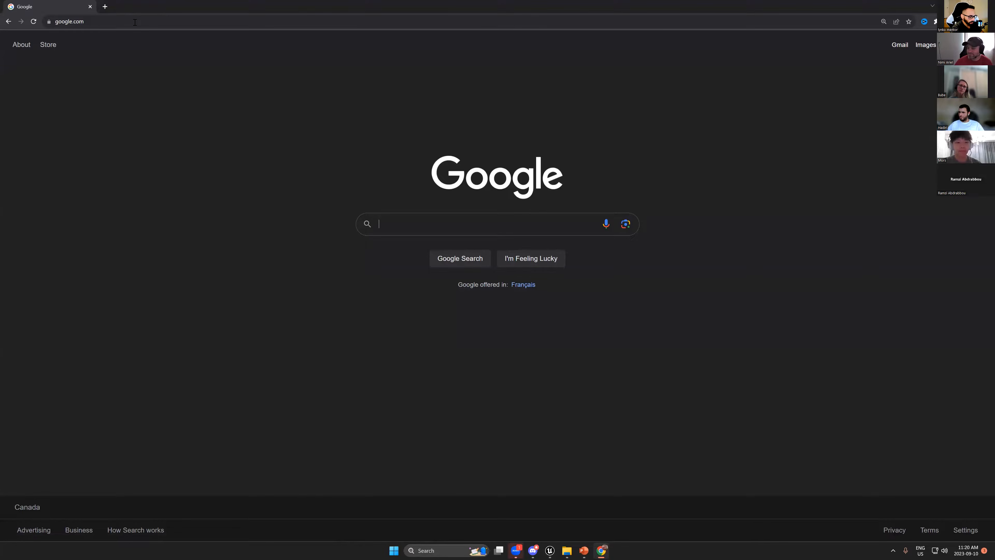
{"action": "type", "text": "ue5 light "}
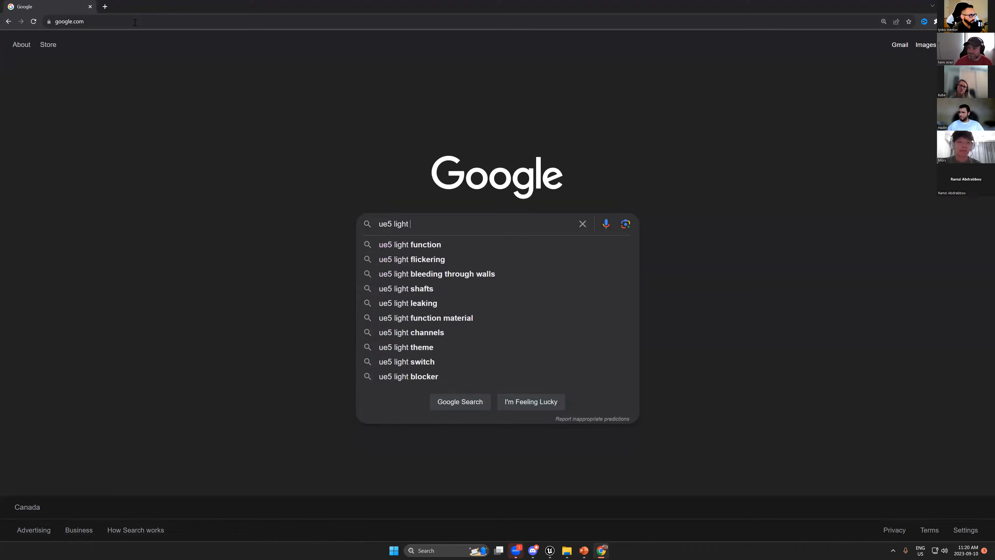
{"action": "type", "text": "flick"}
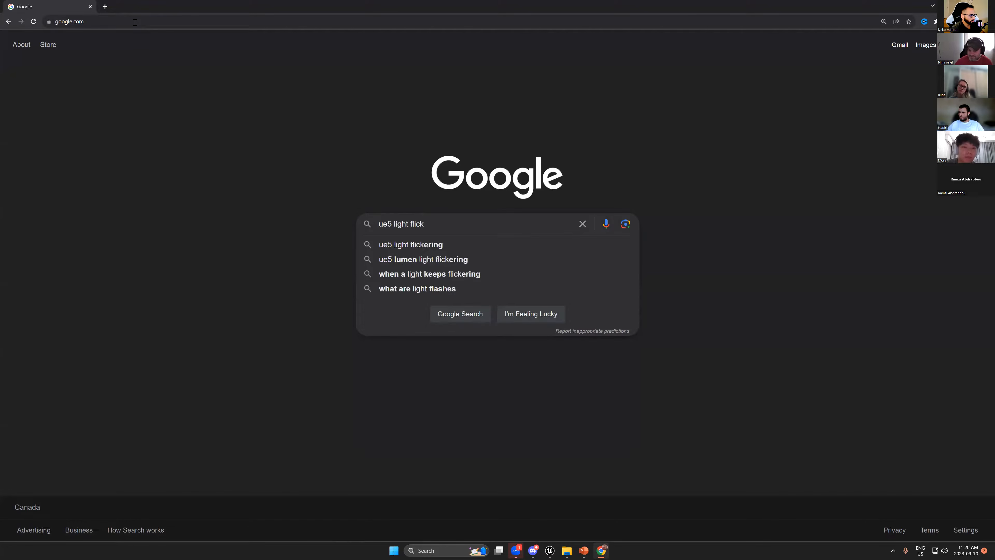
{"action": "type", "text": "ering mater"}
{"action": "key", "text": "Down"}
{"action": "key", "text": "Return"}
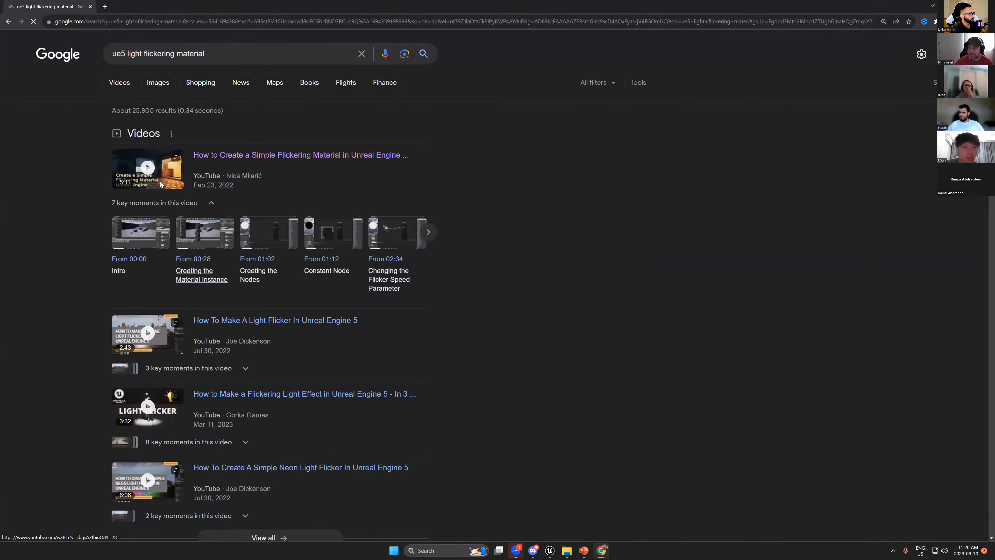
- Open the video "How to Create a Simple Flickering Material in Unreal Engine", skip its ad, and show it full screen
{"action": "left_click", "coordinate": [226, 158]}
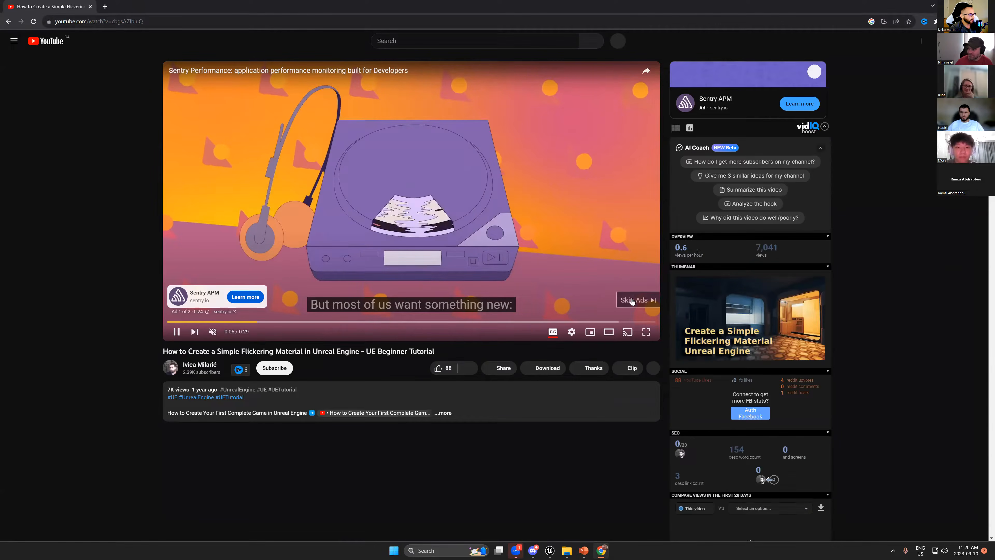
{"action": "left_click", "coordinate": [633, 302]}
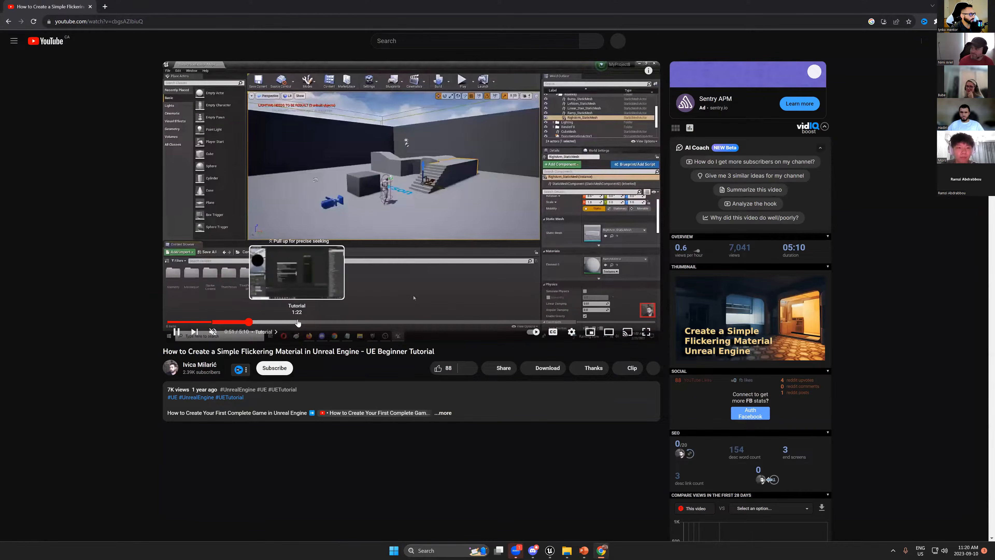
{"action": "left_click", "coordinate": [249, 322]}
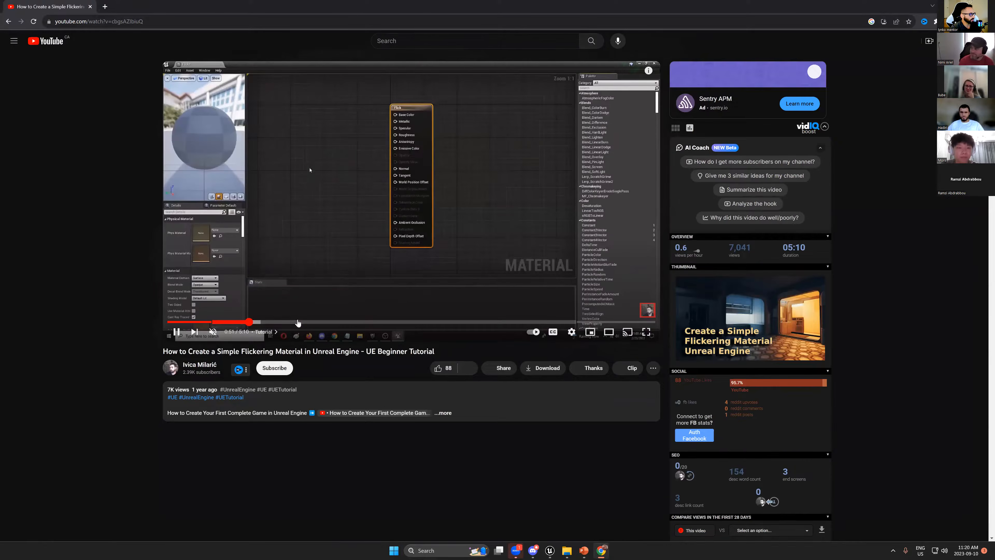
{"action": "key", "text": "F11"}
{"action": "key", "text": "f"}
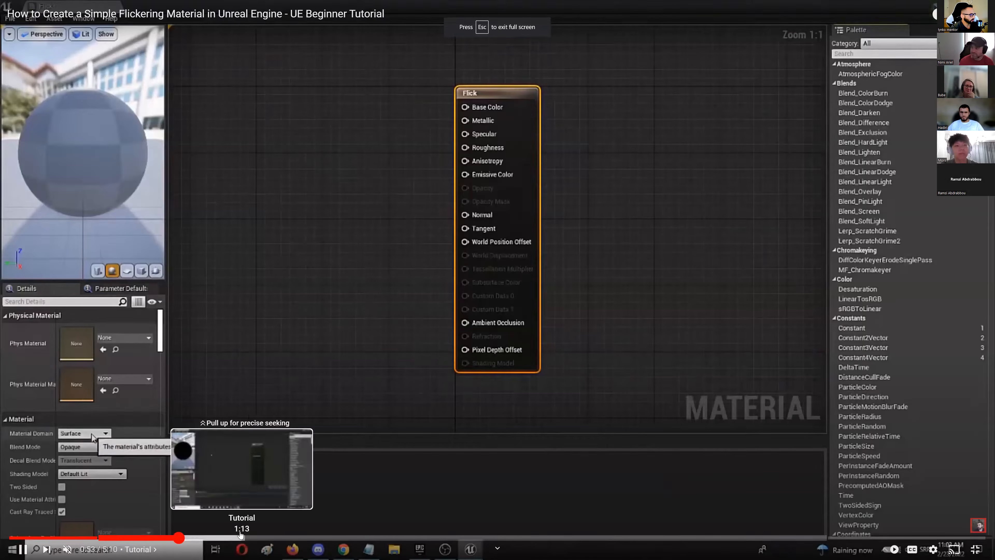
- Skip through the tutorial to the node graph linking speed parameter, Time, Multiply, Sine and Frac, study it paused, and leave full screen
{"action": "left_click", "coordinate": [241, 536]}
{"action": "left_click", "coordinate": [299, 536]}
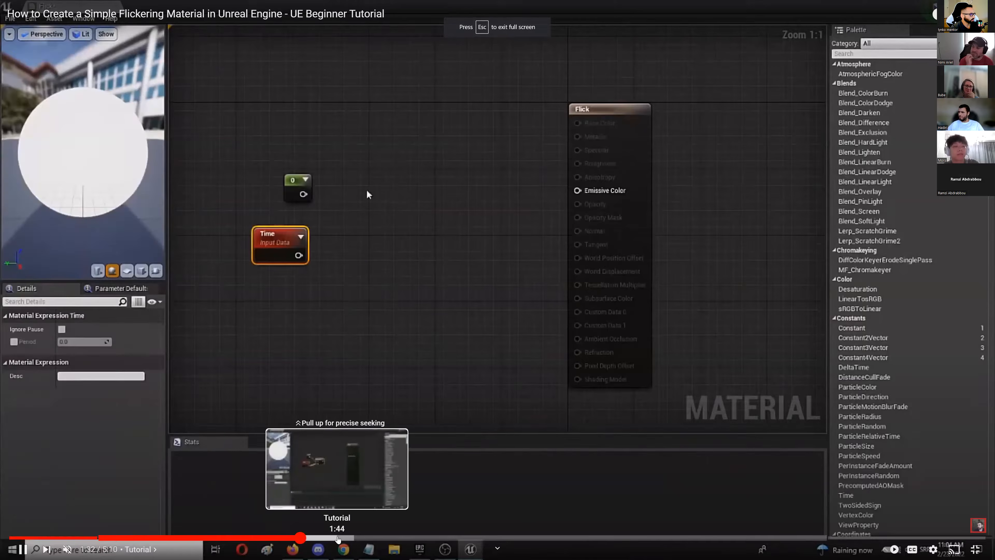
{"action": "left_click", "coordinate": [338, 537]}
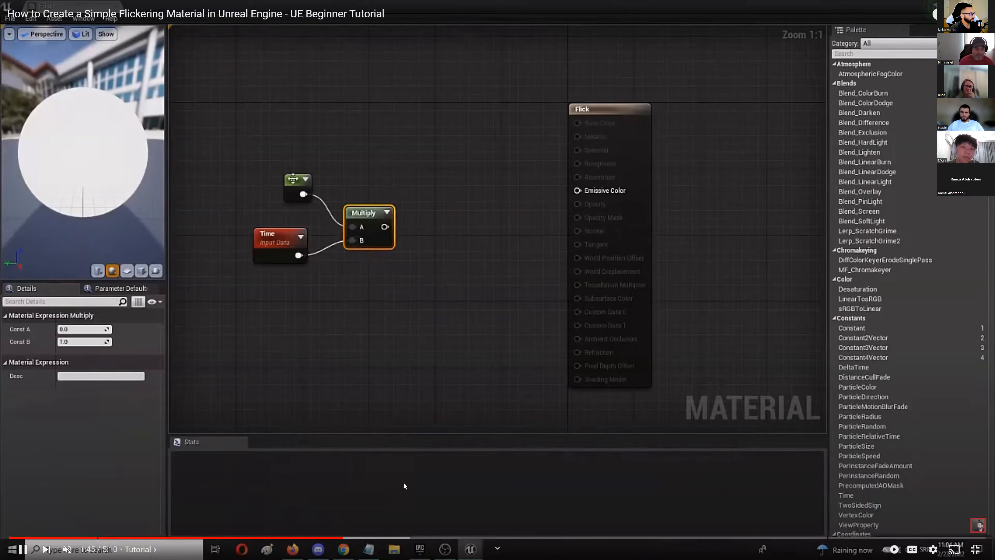
{"action": "left_click", "coordinate": [365, 538]}
{"action": "left_click", "coordinate": [388, 538]}
{"action": "left_click", "coordinate": [444, 537]}
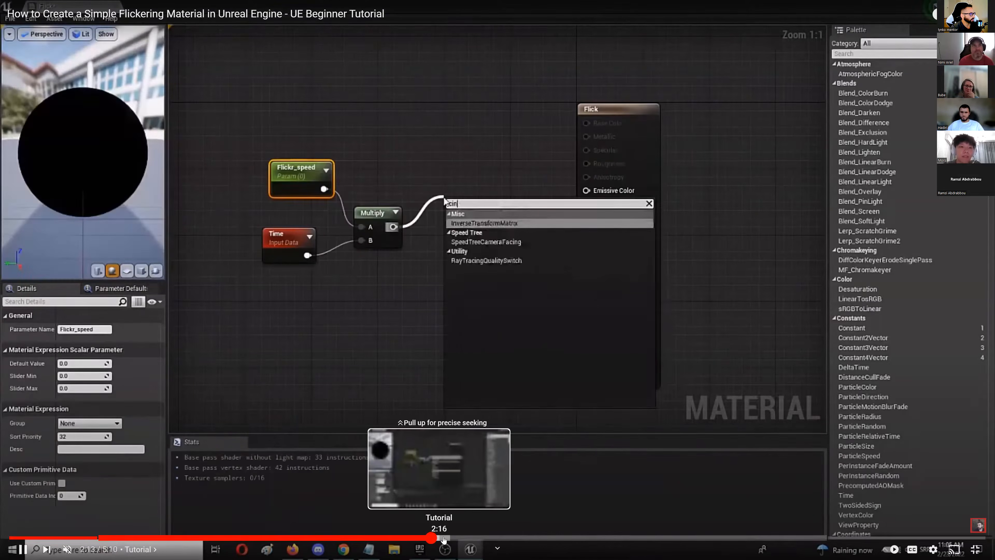
{"action": "left_click", "coordinate": [475, 281]}
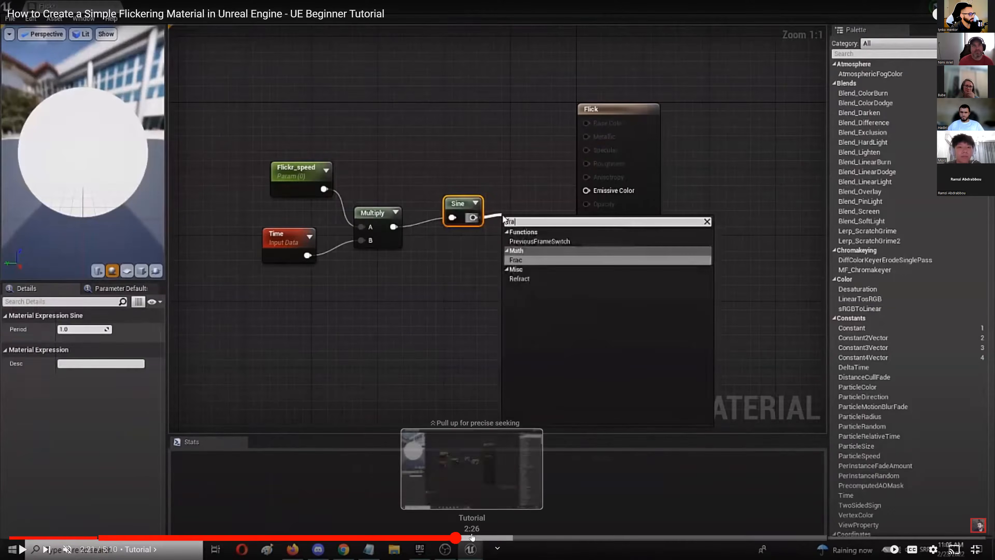
{"action": "left_click", "coordinate": [472, 536]}
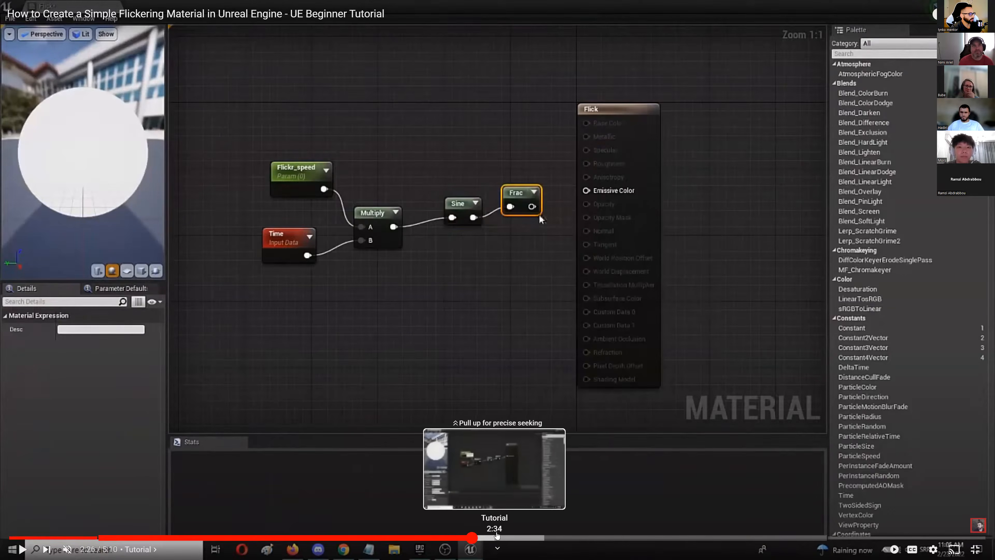
{"action": "left_click", "coordinate": [514, 536]}
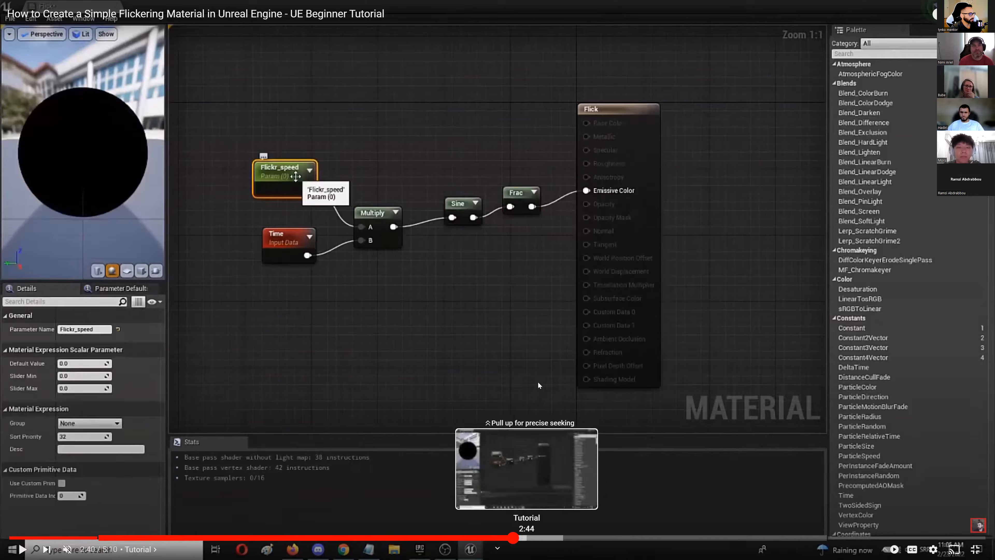
{"action": "left_click", "coordinate": [457, 176]}
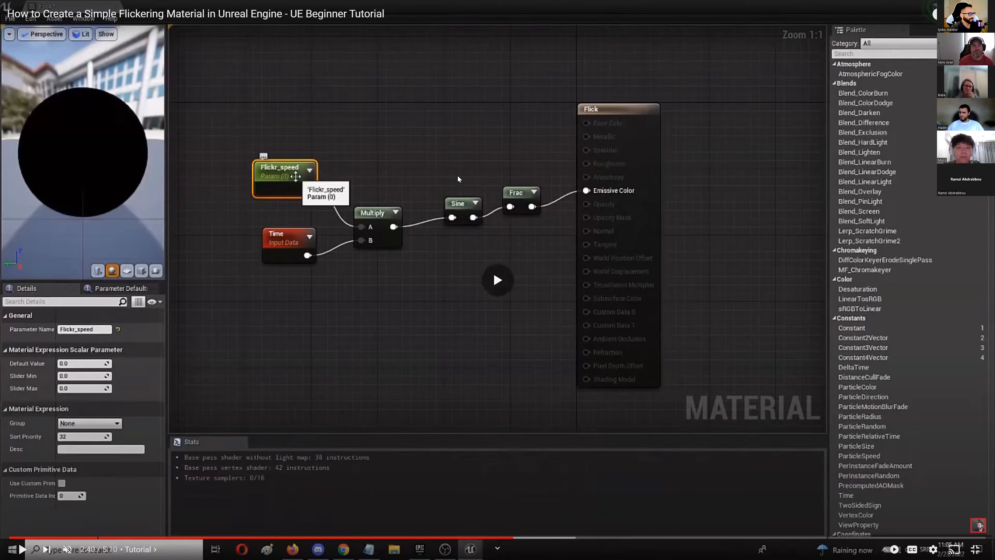
{"action": "left_click", "coordinate": [488, 136]}
{"action": "key", "text": "Escape"}
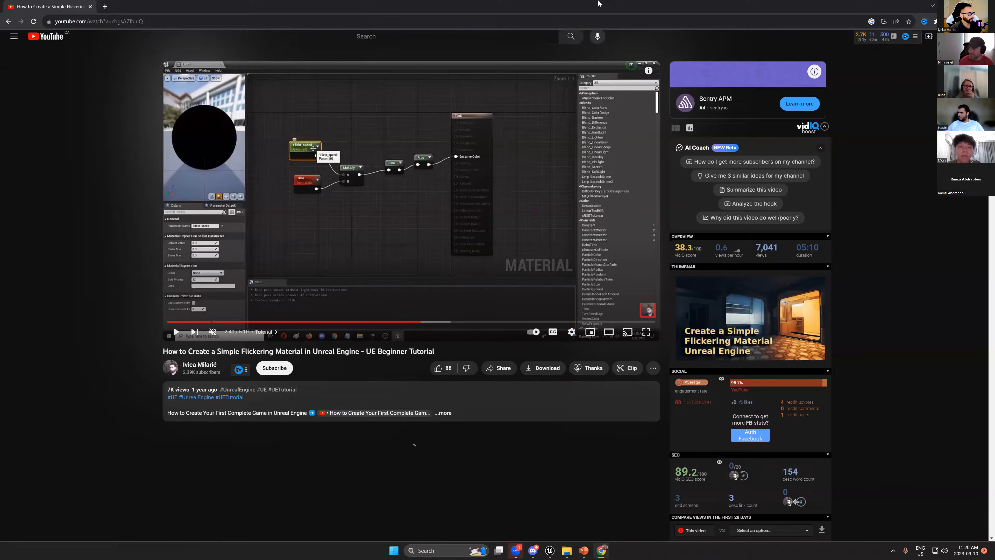
- Switch back to Unreal Editor and open the parent material Mat_LEmissiveight_Master from its material instance
{"action": "key", "text": "alt+Tab"}
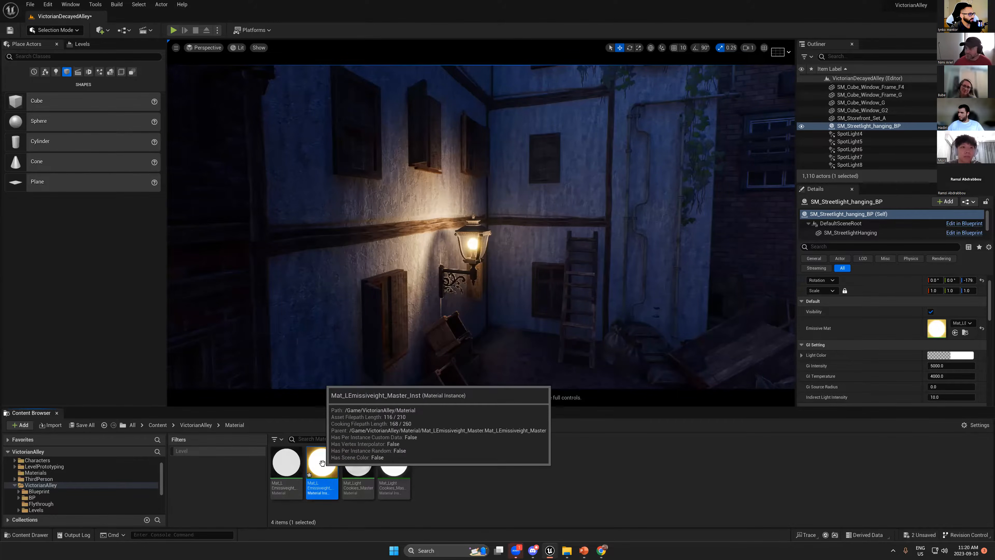
{"action": "double_click", "coordinate": [322, 472]}
{"action": "double_click", "coordinate": [656, 410]}
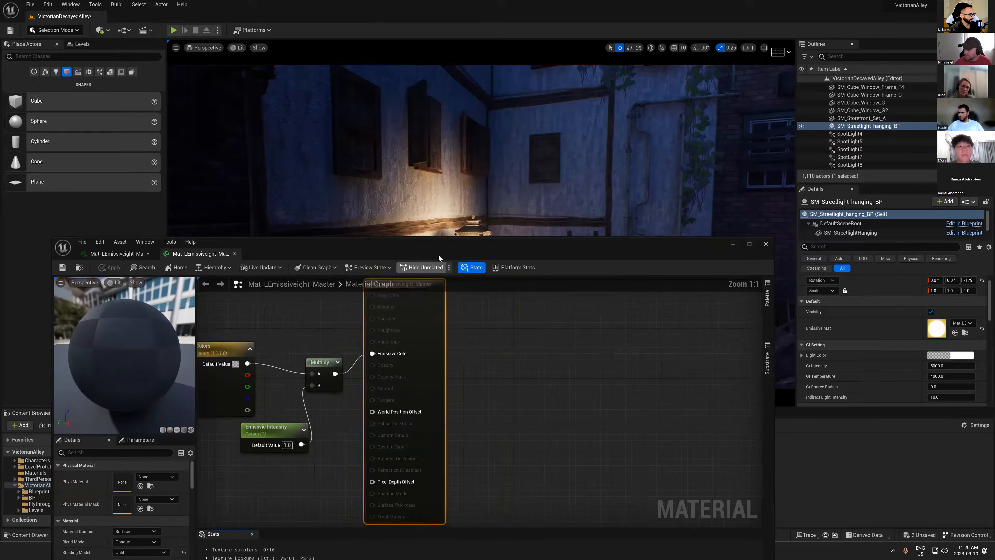
{"action": "left_click_drag", "start_coordinate": [455, 252], "coordinate": [692, 182]}
{"action": "right_click_drag", "start_coordinate": [783, 245], "coordinate": [826, 266]}
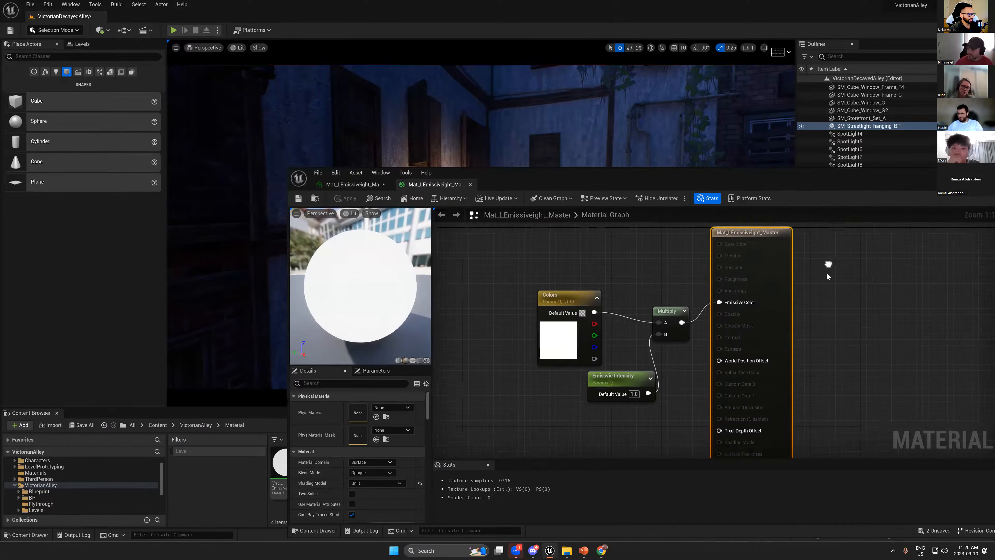
- Following the tutorial graph, add a Time node and a Multiply node below the Emissive Intensity parameter
{"action": "left_click", "coordinate": [601, 551]}
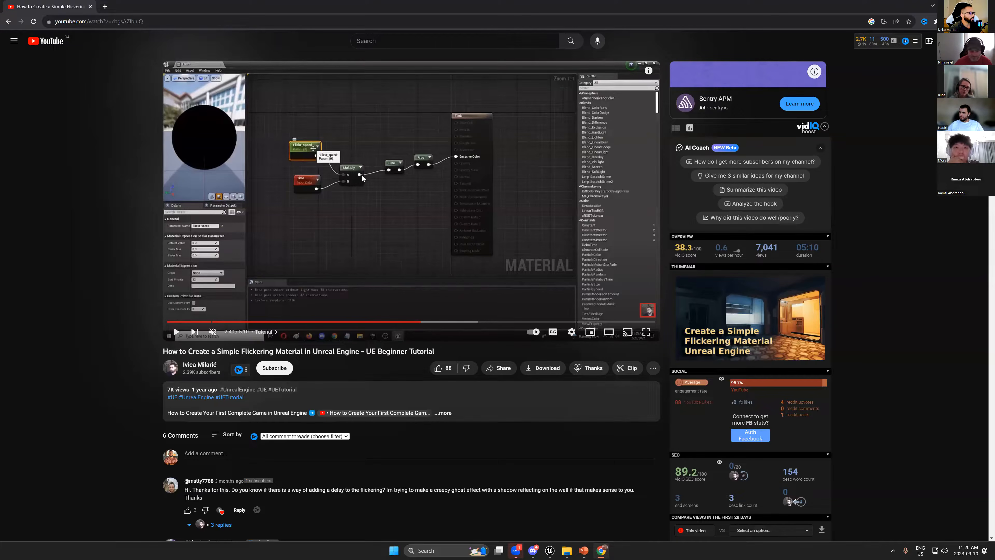
{"action": "key", "text": "alt+Tab"}
{"action": "right_click_drag", "start_coordinate": [525, 396], "coordinate": [489, 308]}
{"action": "right_click", "coordinate": [500, 354]}
{"action": "type", "text": "tim"}
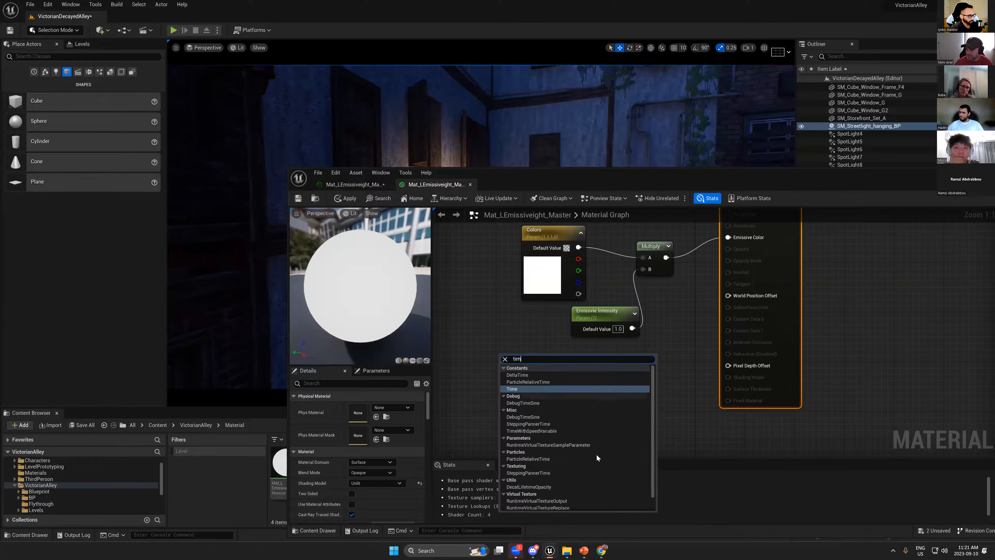
{"action": "left_click", "coordinate": [537, 389]}
{"action": "left_click_drag", "start_coordinate": [516, 358], "coordinate": [519, 399]}
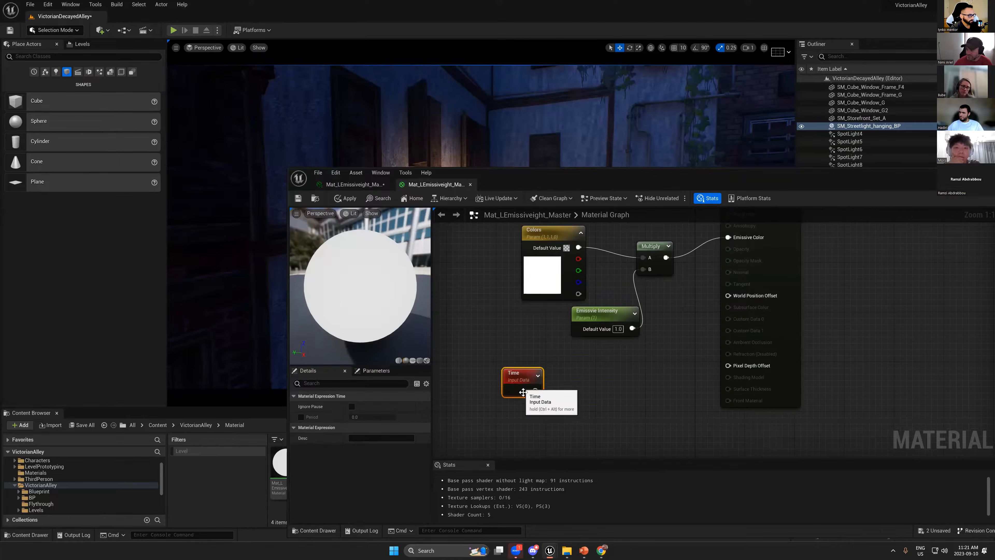
{"action": "left_click", "coordinate": [589, 404]}
{"action": "left_click", "coordinate": [602, 550]}
{"action": "left_click", "coordinate": [601, 550]}
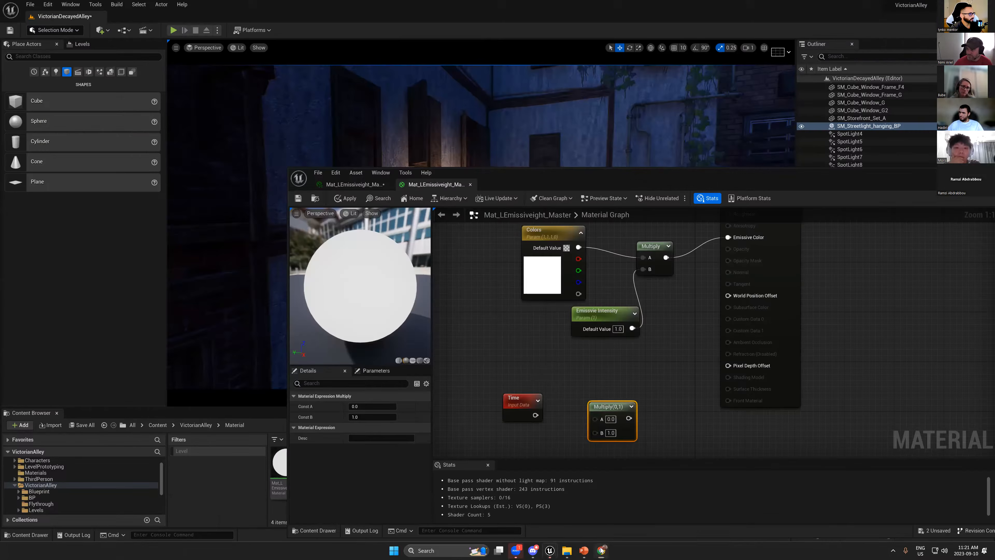
- Add a Constant node feeding the new Multiply node's A input, and convert it to a parameter named Flickering
{"action": "left_click", "coordinate": [538, 364]}
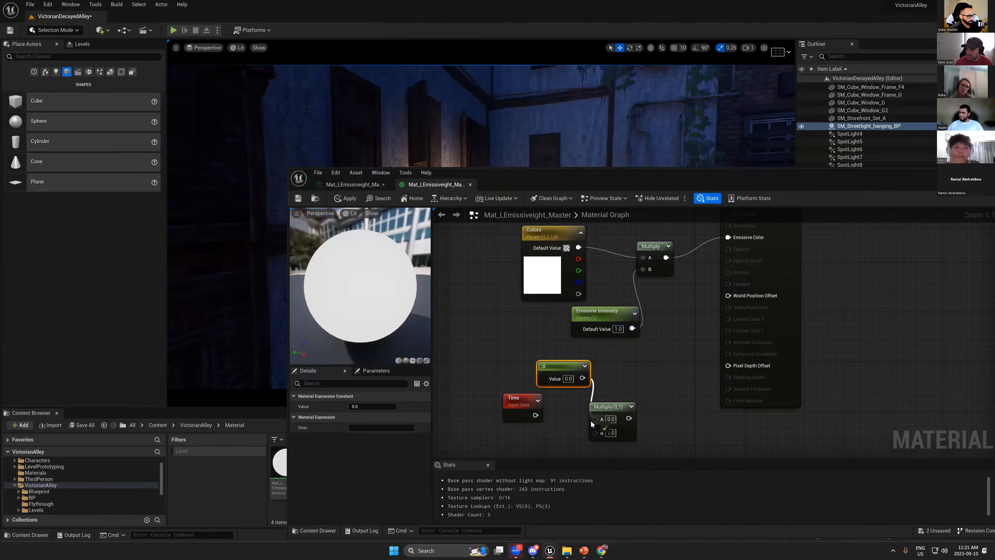
{"action": "right_click", "coordinate": [558, 370]}
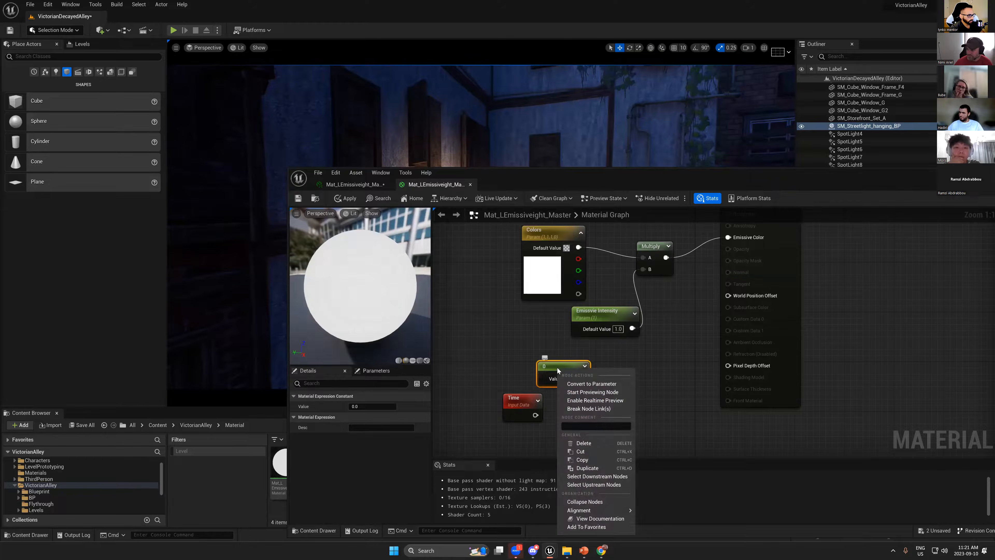
{"action": "left_click", "coordinate": [577, 384]}
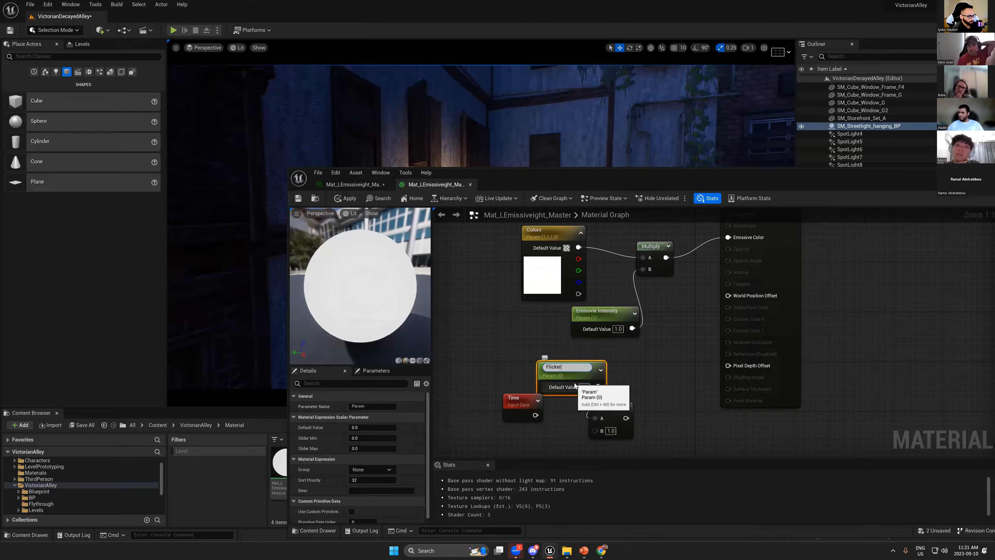
{"action": "type", "text": "Flickering"}
{"action": "key", "text": "Return"}
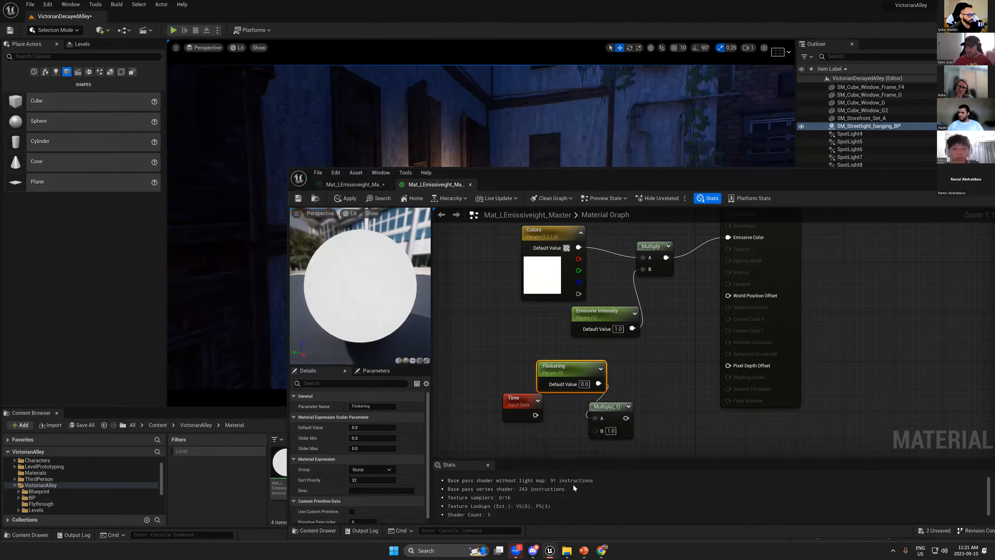
- Connect Time to the new Multiply node's B input, and shift the Flickering, Time and Multiply nodes left in the graph
{"action": "left_click", "coordinate": [605, 548]}
{"action": "key", "text": "alt+Tab"}
{"action": "left_click_drag", "start_coordinate": [535, 415], "coordinate": [595, 435]}
{"action": "left_click_drag", "start_coordinate": [490, 359], "coordinate": [627, 436]}
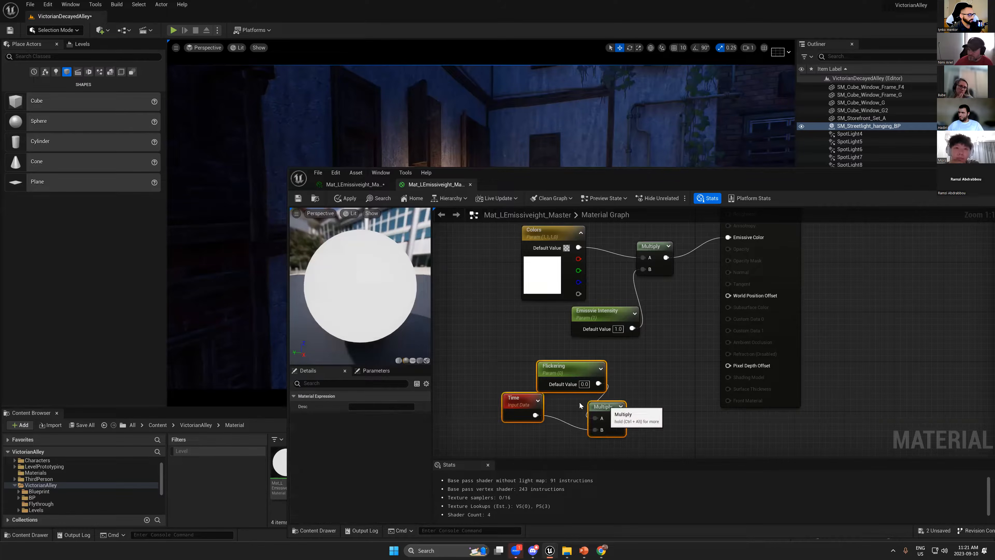
{"action": "left_click_drag", "start_coordinate": [603, 403], "coordinate": [561, 404]}
- Check the tutorial graph and add a Sine node fed by the flickering Multiply node's output
{"action": "left_click", "coordinate": [600, 550]}
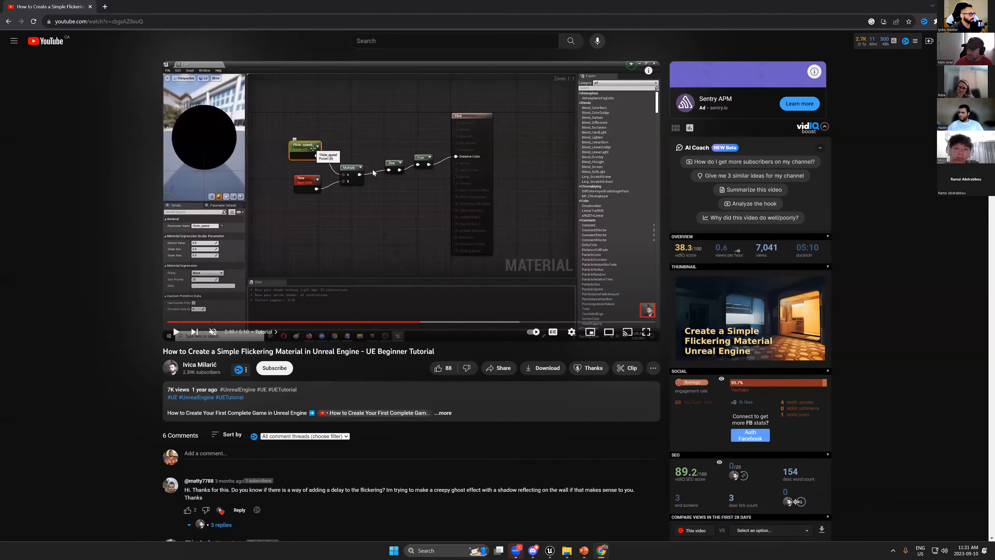
{"action": "key", "text": "alt+Tab"}
{"action": "right_click", "coordinate": [596, 389]}
{"action": "type", "text": "sin"}
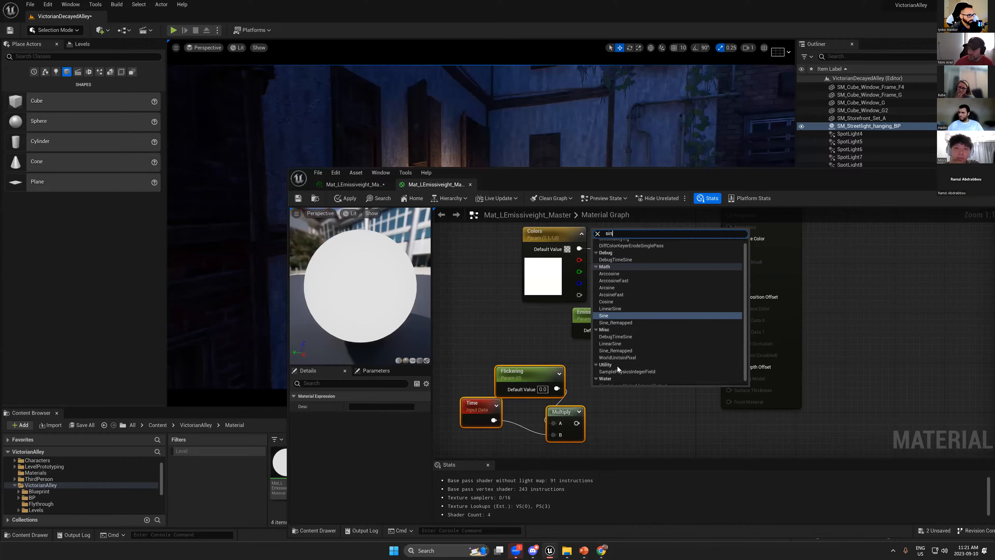
{"action": "left_click", "coordinate": [613, 315]}
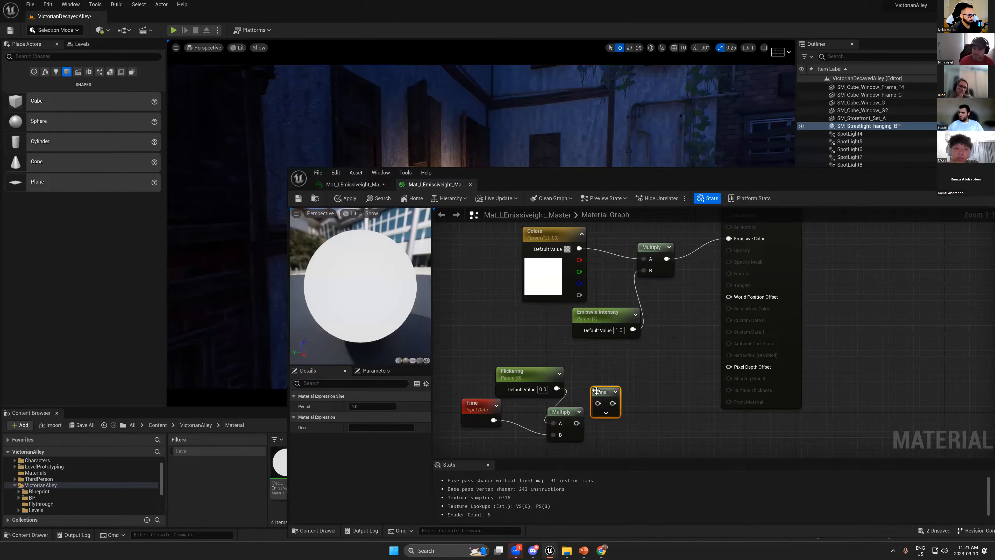
{"action": "left_click_drag", "start_coordinate": [615, 417], "coordinate": [581, 424]}
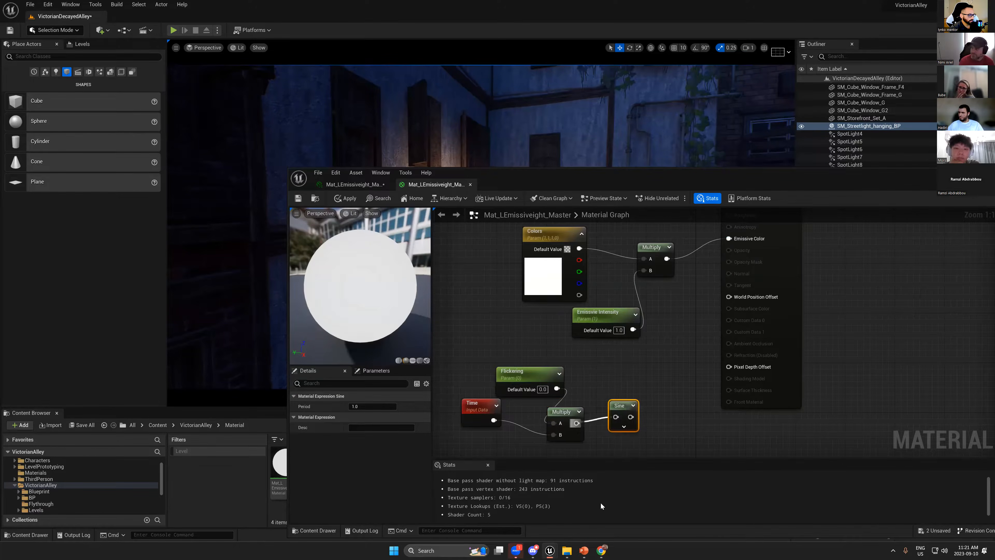
- Look up the node after Sine in the tutorial video, and add a Frac node fed by the Sine output
{"action": "left_click", "coordinate": [601, 550]}
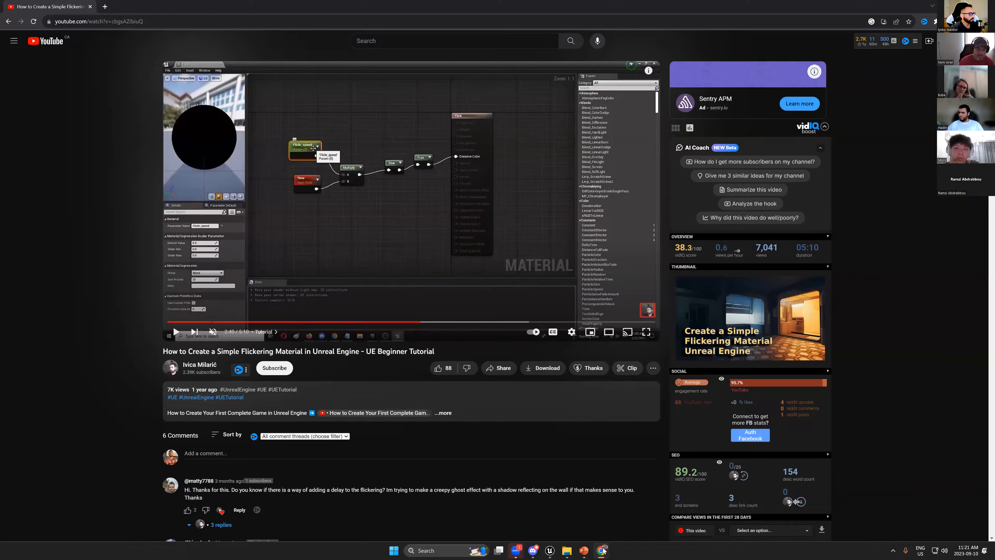
{"action": "double_click", "coordinate": [480, 223]}
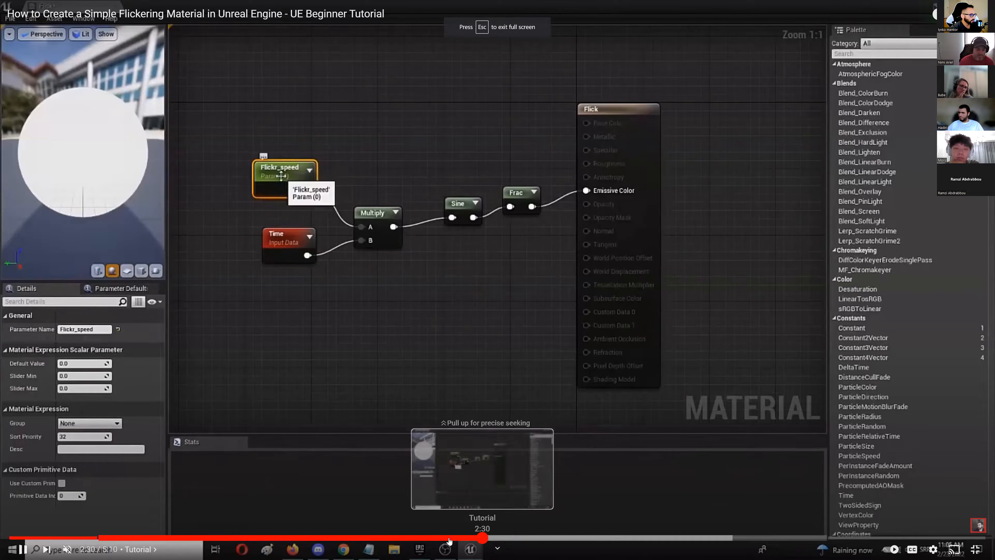
{"action": "left_click", "coordinate": [439, 537]}
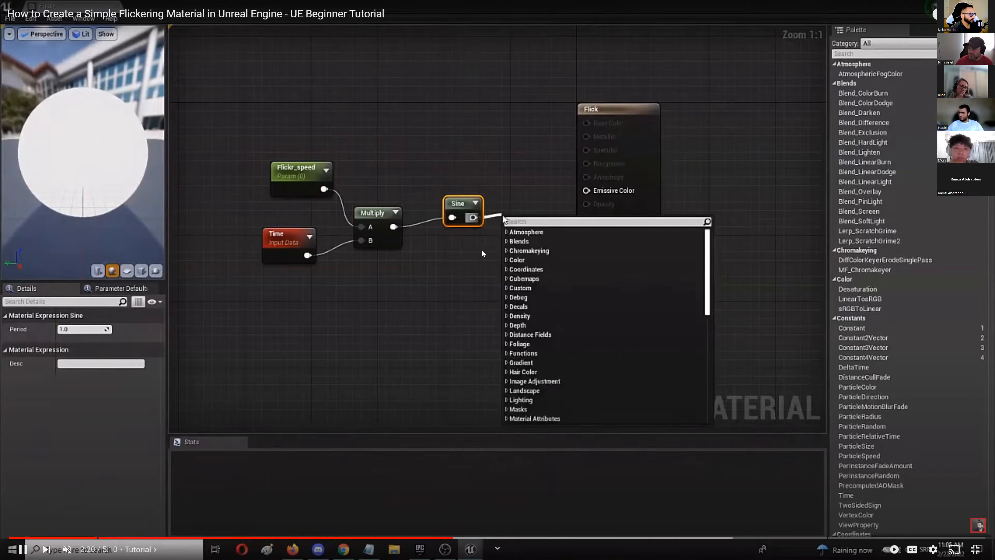
{"action": "left_click", "coordinate": [553, 237]}
{"action": "key", "text": "Escape"}
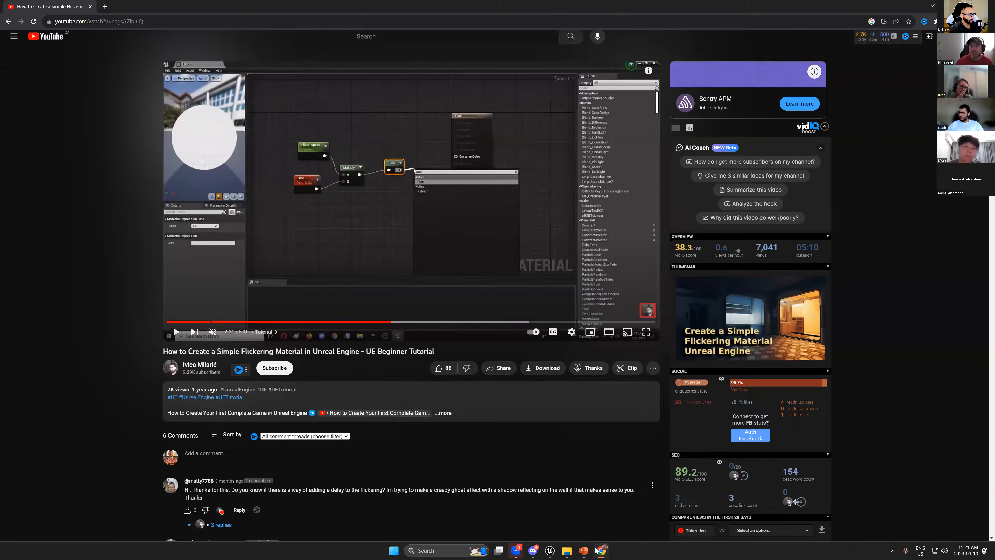
{"action": "left_click", "coordinate": [550, 550]}
{"action": "left_click_drag", "start_coordinate": [631, 417], "coordinate": [681, 411]}
{"action": "type", "text": "fra"}
{"action": "left_click", "coordinate": [696, 302]}
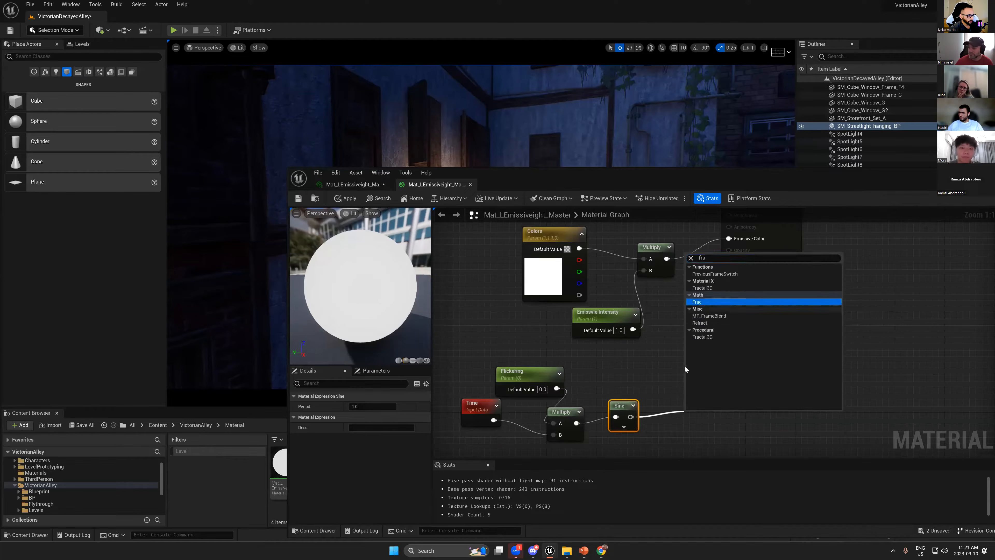
{"action": "left_click", "coordinate": [707, 303]}
{"action": "scroll", "coordinate": [688, 350], "scroll_direction": "down", "scroll_amount": 1}
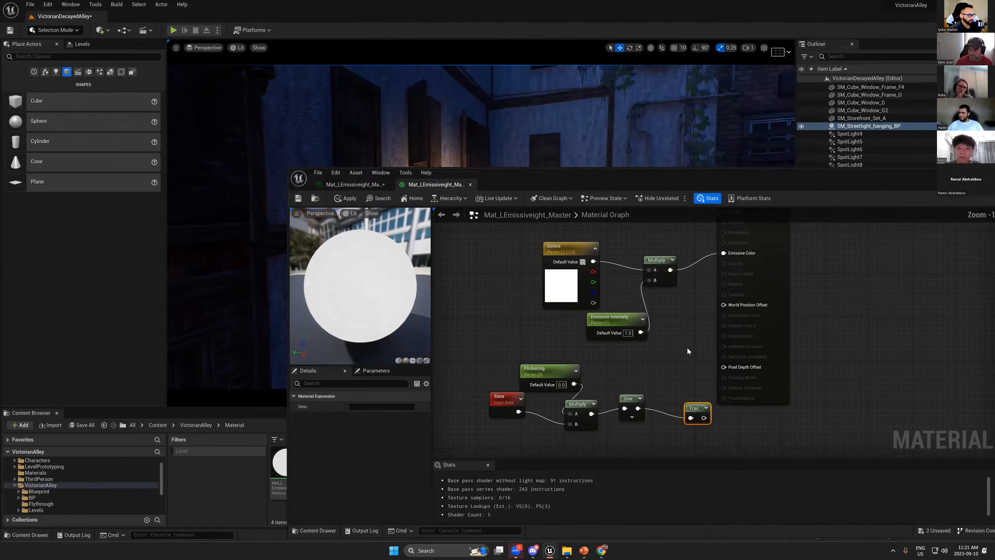
- Shift the material output node away from the other nodes and connect Frac to Emissive Color
{"action": "right_click_drag", "start_coordinate": [701, 363], "coordinate": [703, 410]}
{"action": "left_click_drag", "start_coordinate": [749, 231], "coordinate": [793, 237]}
{"action": "right_click_drag", "start_coordinate": [666, 455], "coordinate": [669, 410]}
{"action": "left_click_drag", "start_coordinate": [708, 418], "coordinate": [771, 259]}
{"action": "left_click_drag", "start_coordinate": [298, 193], "coordinate": [319, 210]}
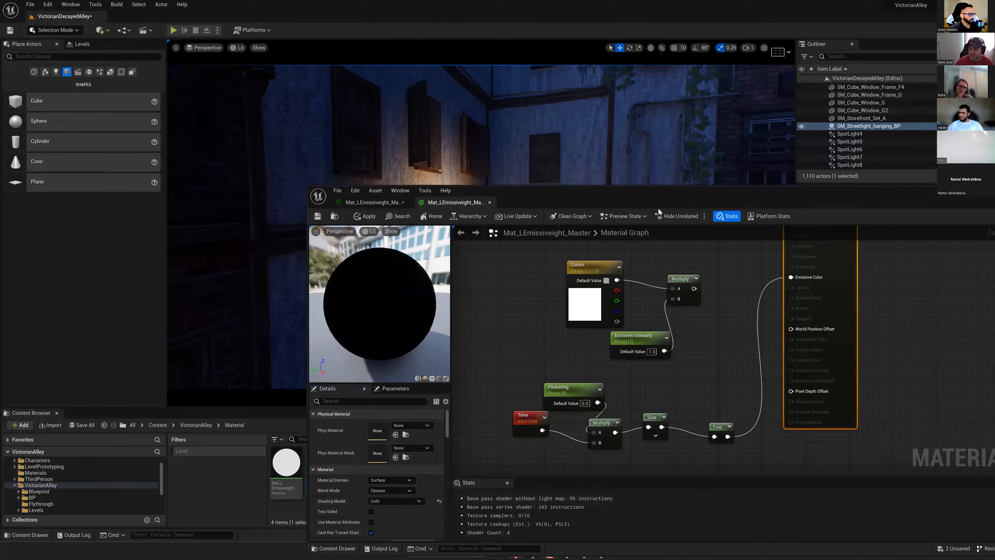
{"action": "left_click_drag", "start_coordinate": [659, 189], "coordinate": [633, 149]}
- Set the Flickering parameter's default value to 1
{"action": "left_click", "coordinate": [549, 347]}
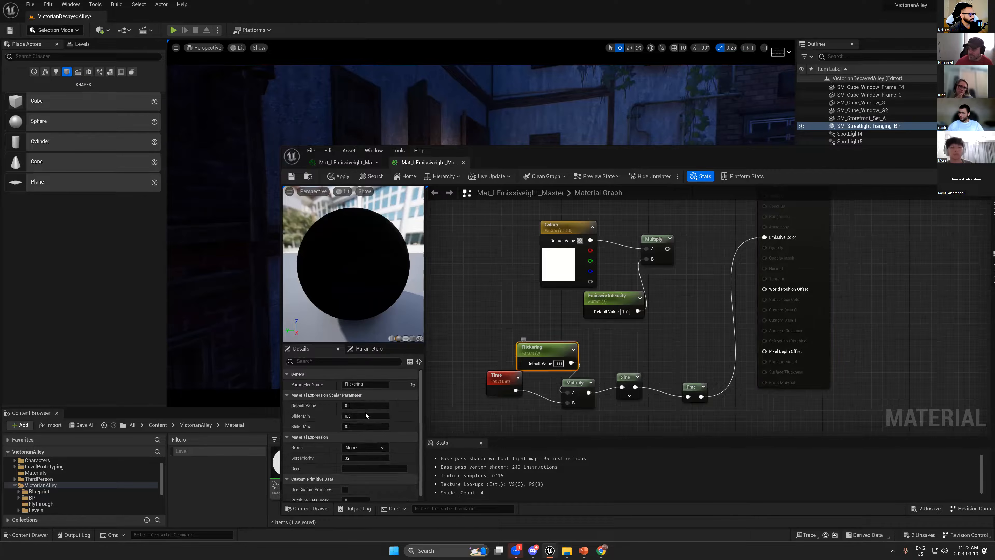
{"action": "left_click", "coordinate": [350, 405]}
{"action": "type", "text": "1"}
{"action": "key", "text": "Return"}
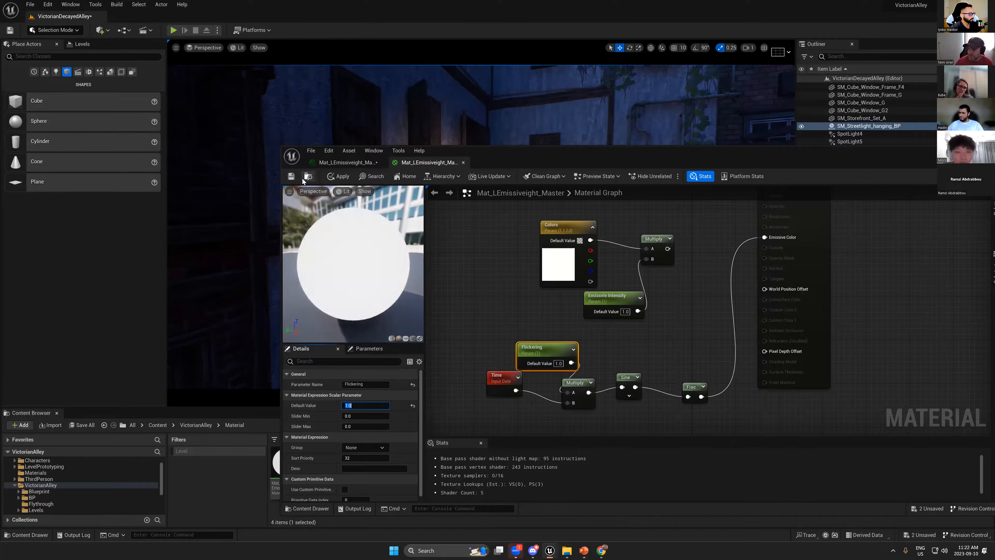
- Skim the rest of the flickering material tutorial in the browser, from the finished graph to its use on the sphere, and return to Unreal Editor
{"action": "key", "text": "alt+Tab"}
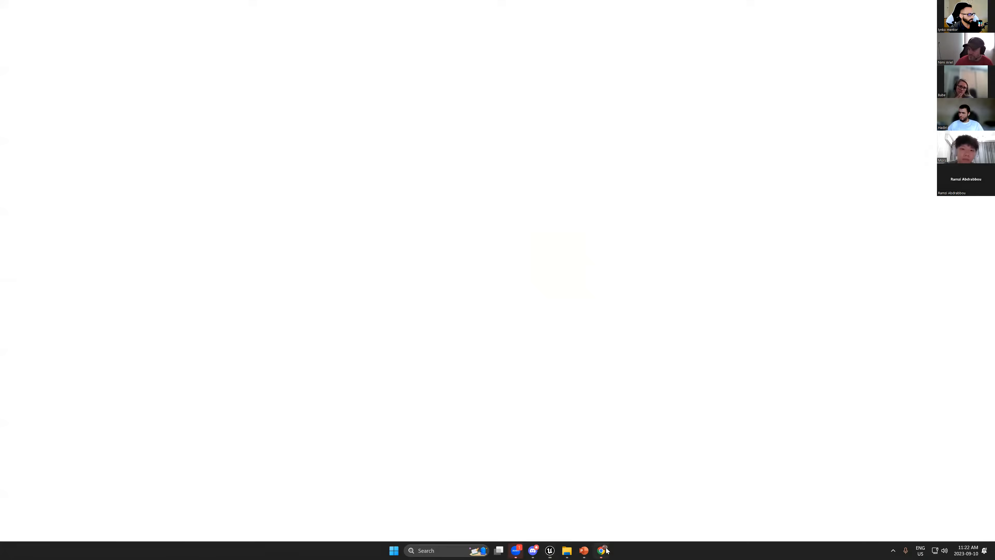
{"action": "left_click", "coordinate": [481, 263]}
{"action": "left_click", "coordinate": [419, 322]}
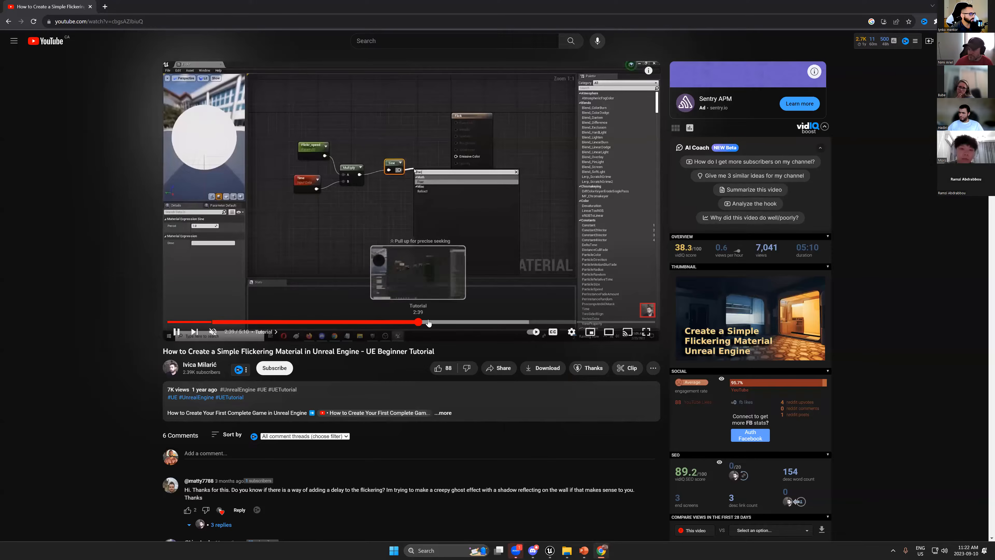
{"action": "double_click", "coordinate": [493, 234]}
{"action": "left_click", "coordinate": [558, 537]}
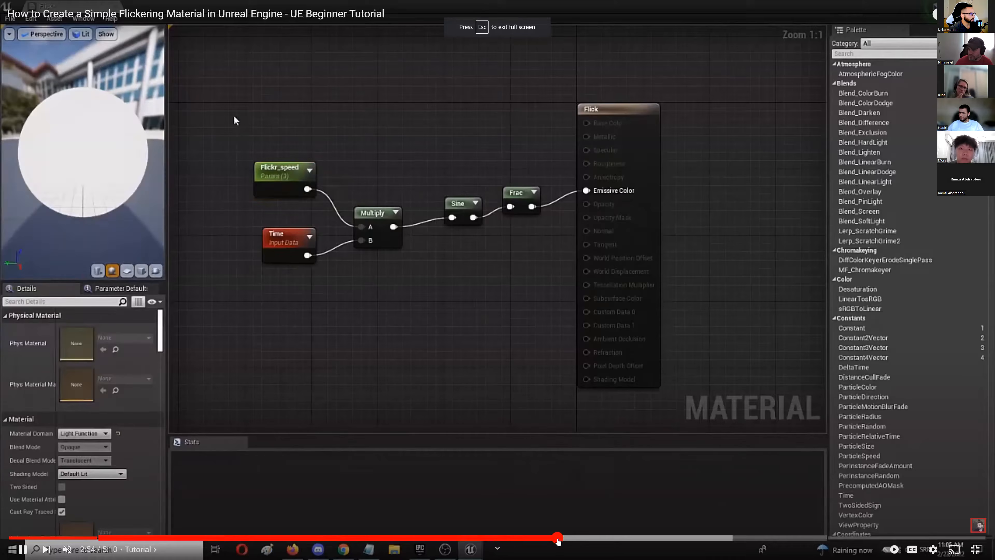
{"action": "left_click", "coordinate": [581, 538]}
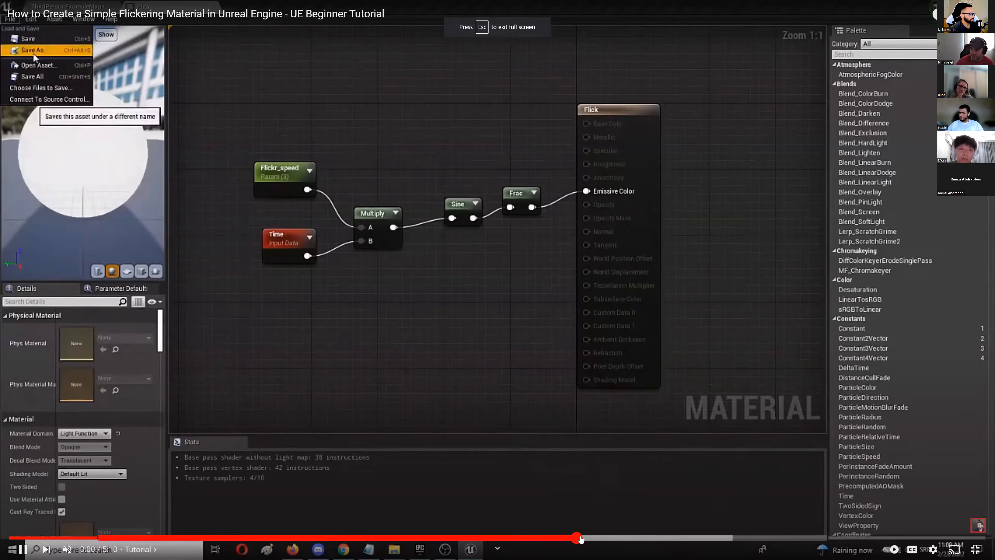
{"action": "left_click", "coordinate": [677, 538]}
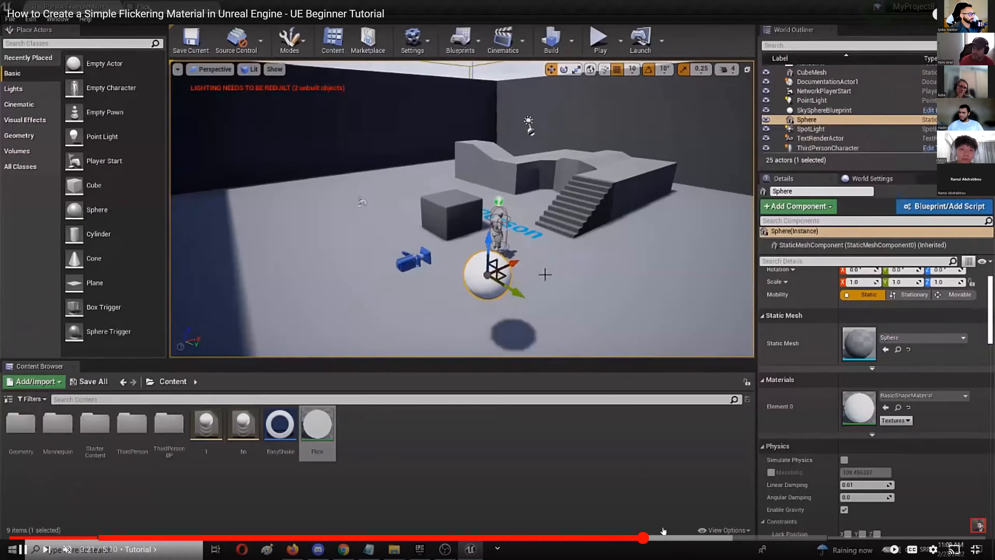
{"action": "left_click", "coordinate": [792, 538]}
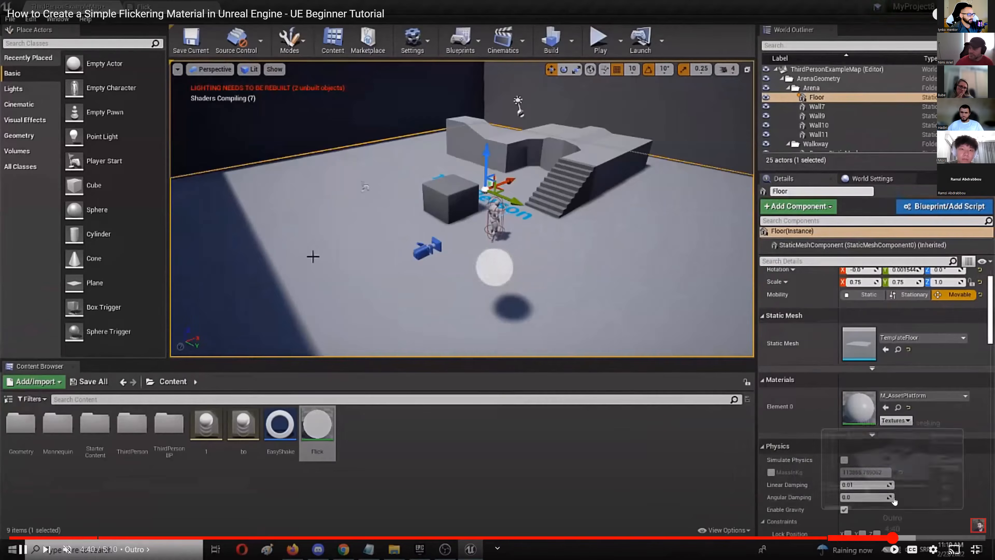
{"action": "key", "text": "Escape"}
{"action": "key", "text": "space"}
{"action": "key", "text": "alt+Tab"}
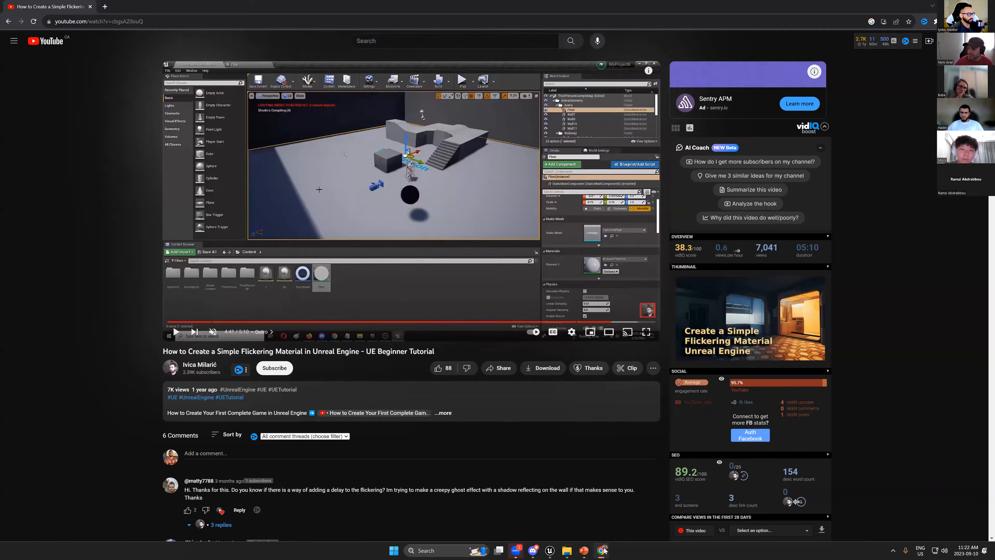
- Insert a Multiply node before Emissive Color, combining the color-intensity Multiply as A with Frac as B, and save the master material
{"action": "right_click_drag", "start_coordinate": [669, 289], "coordinate": [640, 286]}
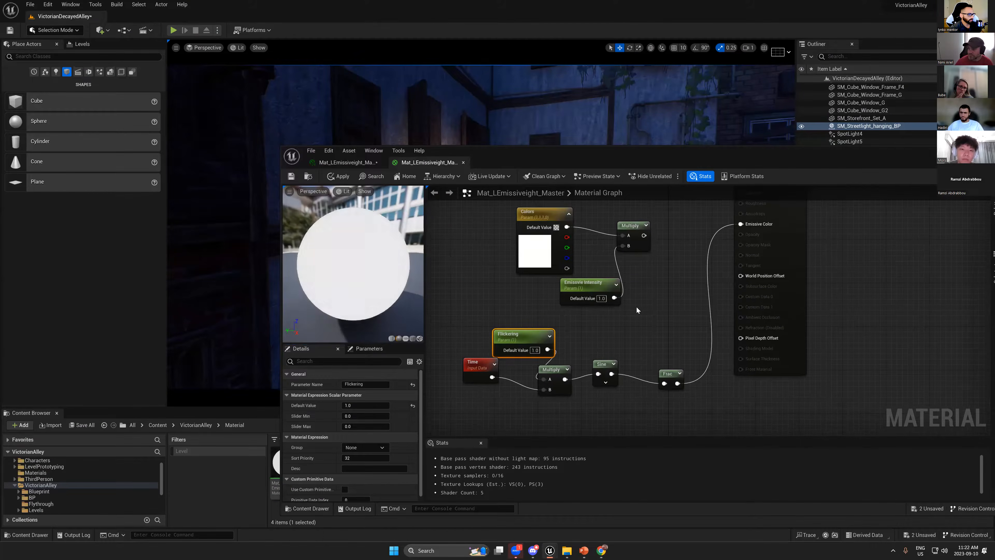
{"action": "left_click", "coordinate": [666, 258]}
{"action": "mouse_move", "coordinate": [736, 233]}
{"action": "left_mouse_down", "text": "ctrl"}
{"action": "mouse_move", "coordinate": [665, 291]}
{"action": "mouse_move", "coordinate": [736, 234]}
{"action": "left_mouse_up", "text": "ctrl"}
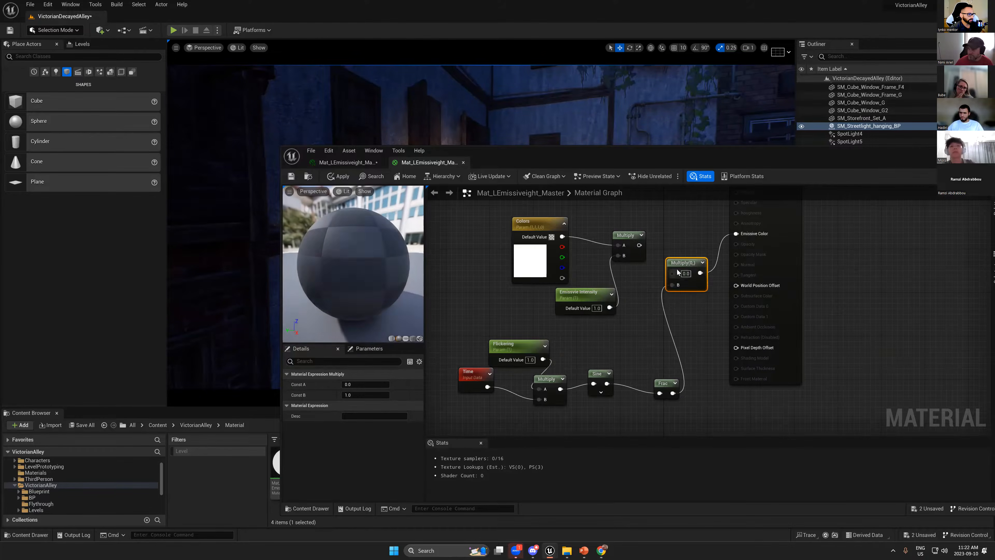
{"action": "left_click_drag", "start_coordinate": [639, 246], "coordinate": [672, 273]}
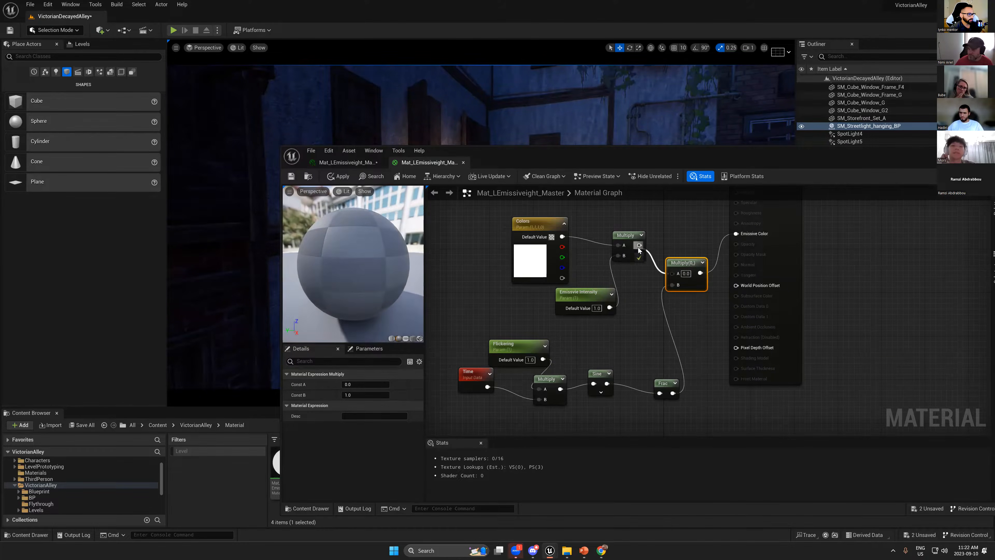
{"action": "left_click", "coordinate": [291, 177]}
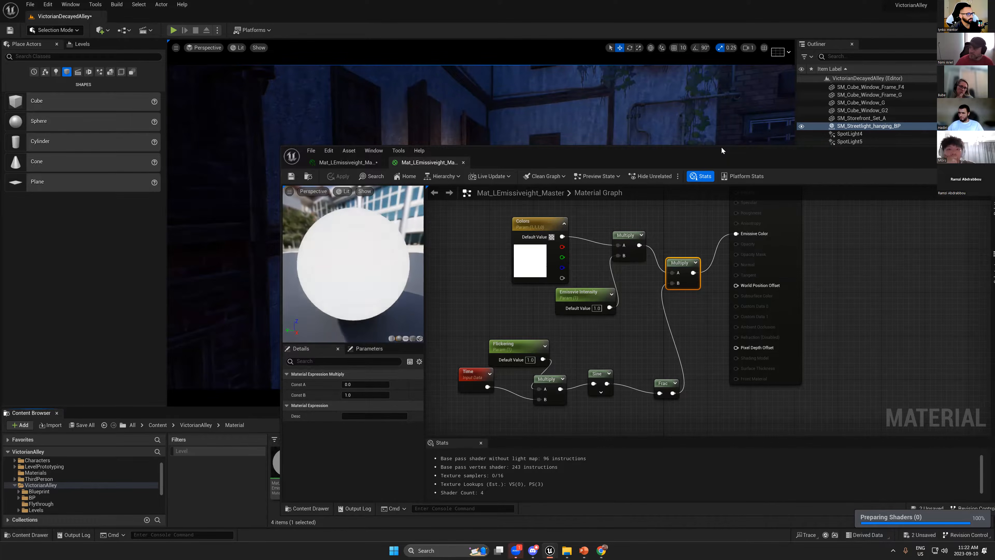
- Bring the streetlight into view and enable the Flickering override in the material instance
{"action": "left_click_drag", "start_coordinate": [717, 150], "coordinate": [615, 361]}
{"action": "scroll", "coordinate": [531, 255], "scroll_direction": "up", "scroll_amount": 5}
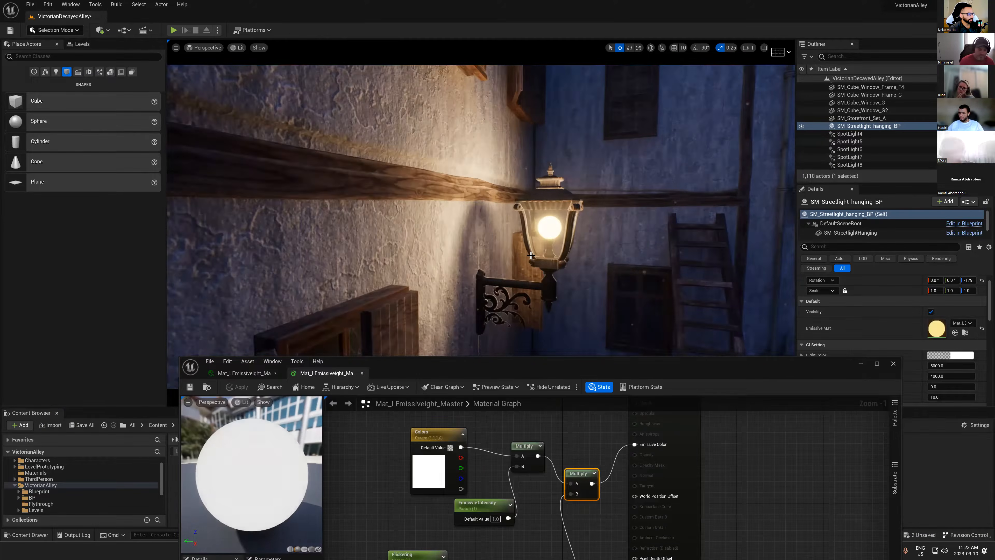
{"action": "left_click", "coordinate": [263, 374]}
{"action": "left_click_drag", "start_coordinate": [673, 363], "coordinate": [564, 344]}
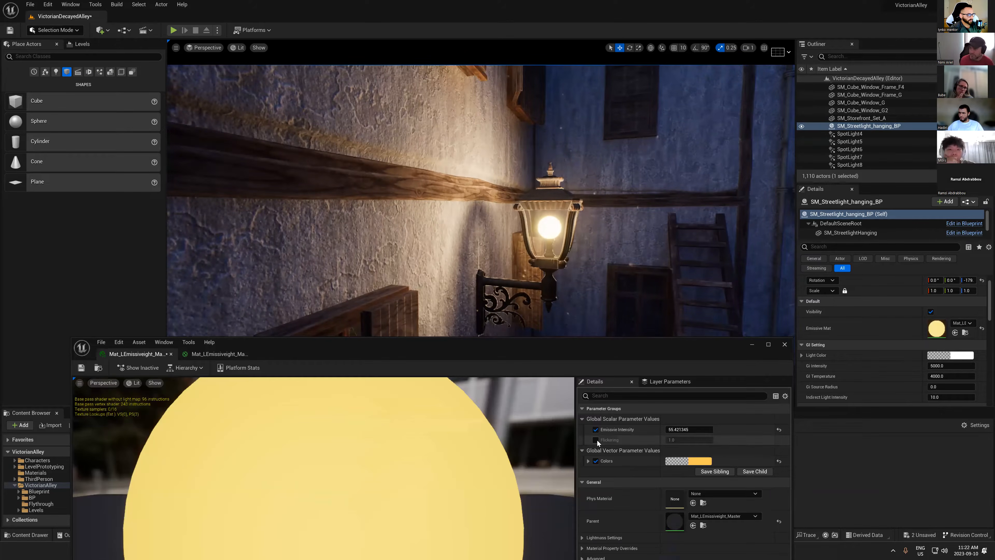
{"action": "left_click", "coordinate": [595, 439]}
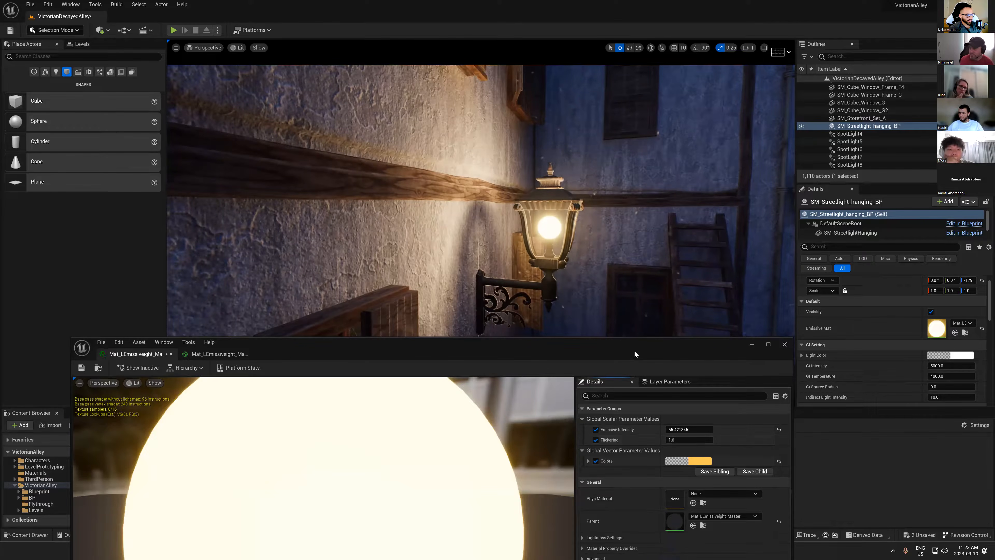
- Try a Flickering value of 0.2 in the material instance, and set it to 1
{"action": "left_click_drag", "start_coordinate": [634, 350], "coordinate": [593, 335]}
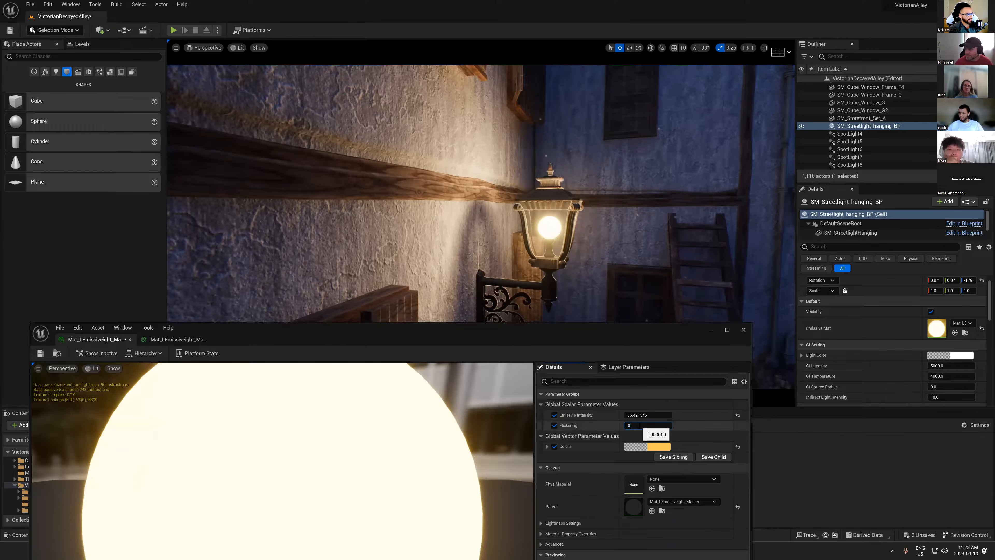
{"action": "key", "text": "Return"}
{"action": "type", "text": "0.2"}
{"action": "key", "text": "Return"}
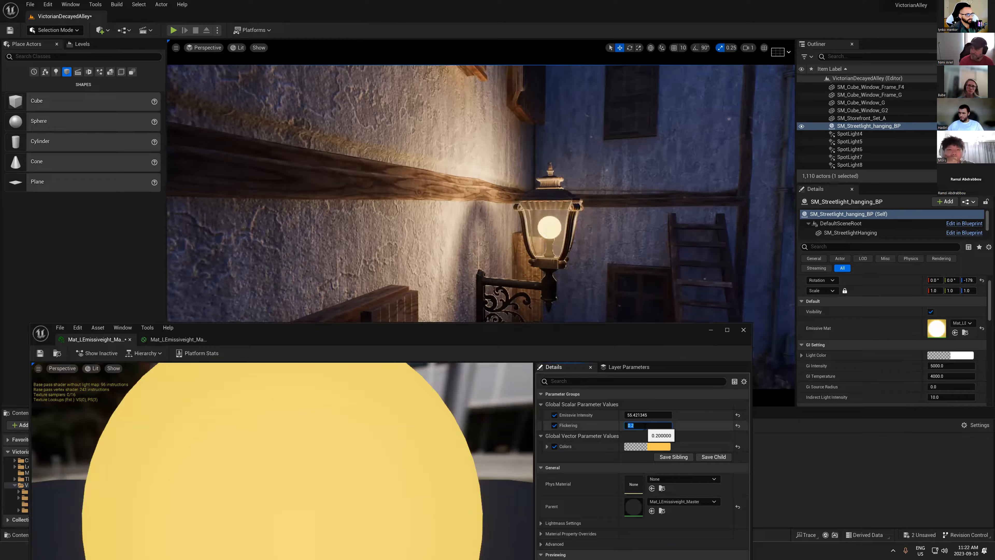
{"action": "key", "text": "Return"}
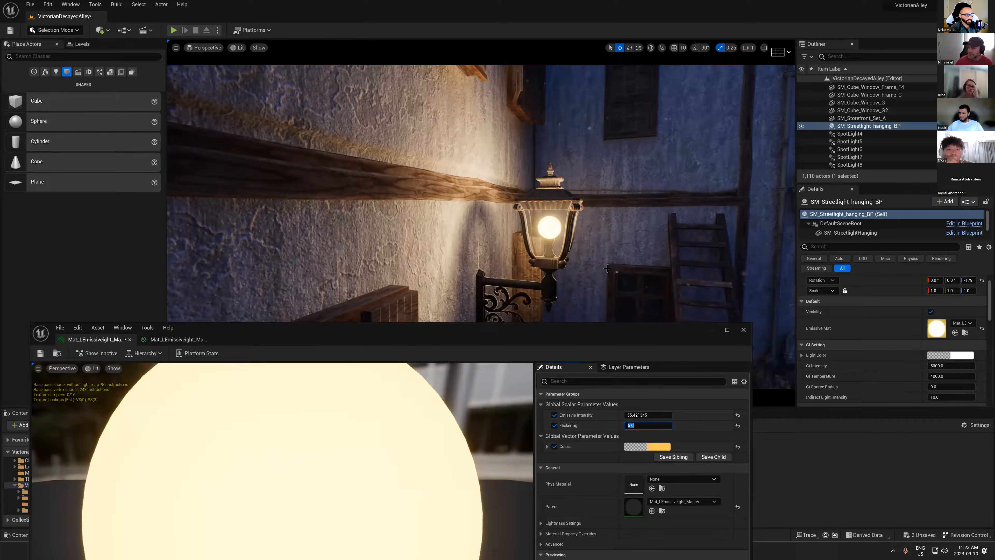
{"action": "type", "text": "1"}
{"action": "key", "text": "Return"}
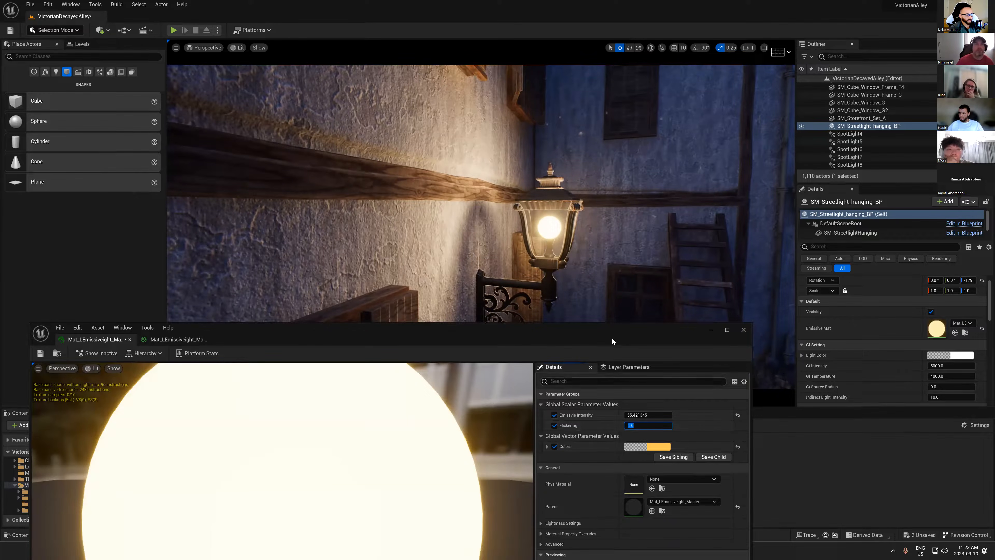
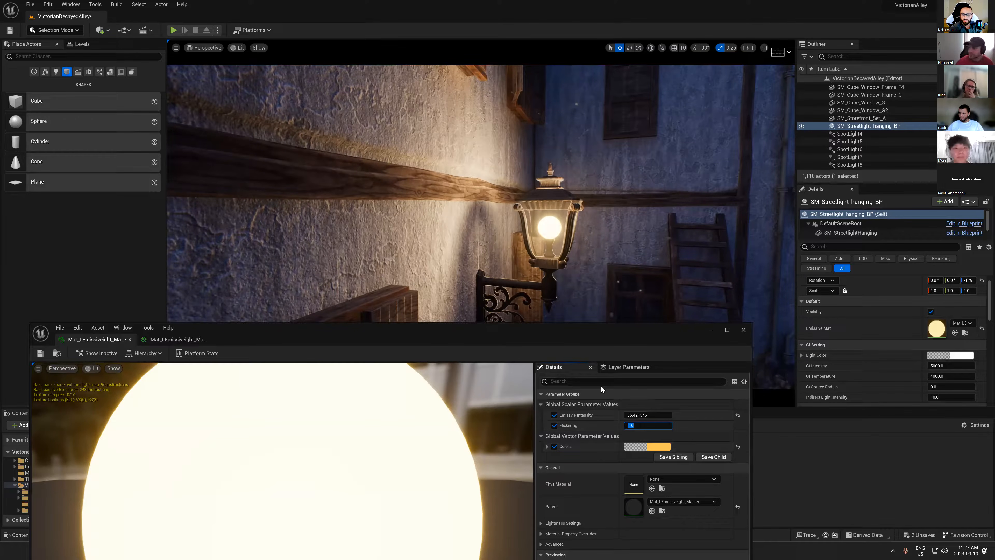
- In the master material, reconnect the color-intensity Multiply directly to Emissive Color and delete the final Multiply and the whole flickering node chain
{"action": "left_click_drag", "start_coordinate": [446, 338], "coordinate": [663, 269]}
{"action": "left_click", "coordinate": [386, 258]}
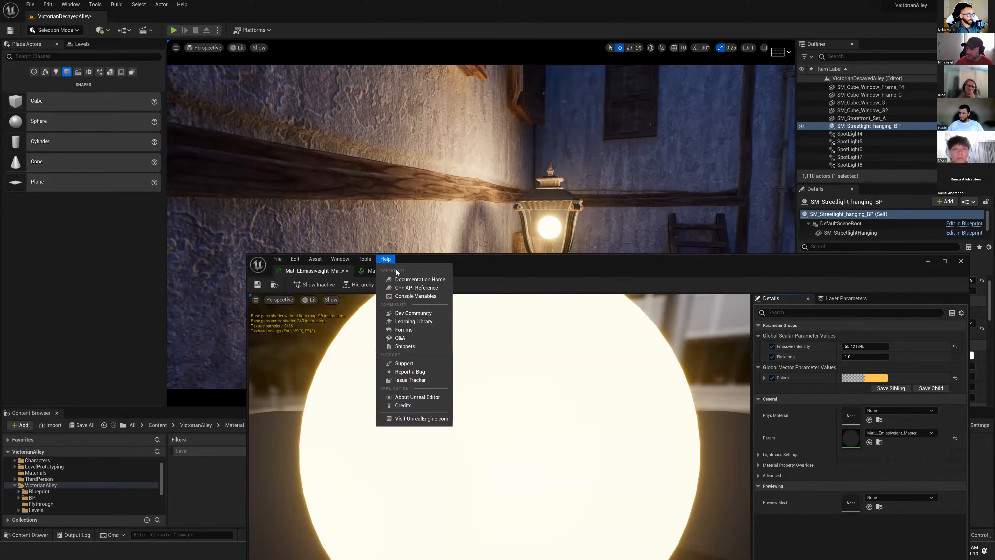
{"action": "left_click", "coordinate": [370, 270]}
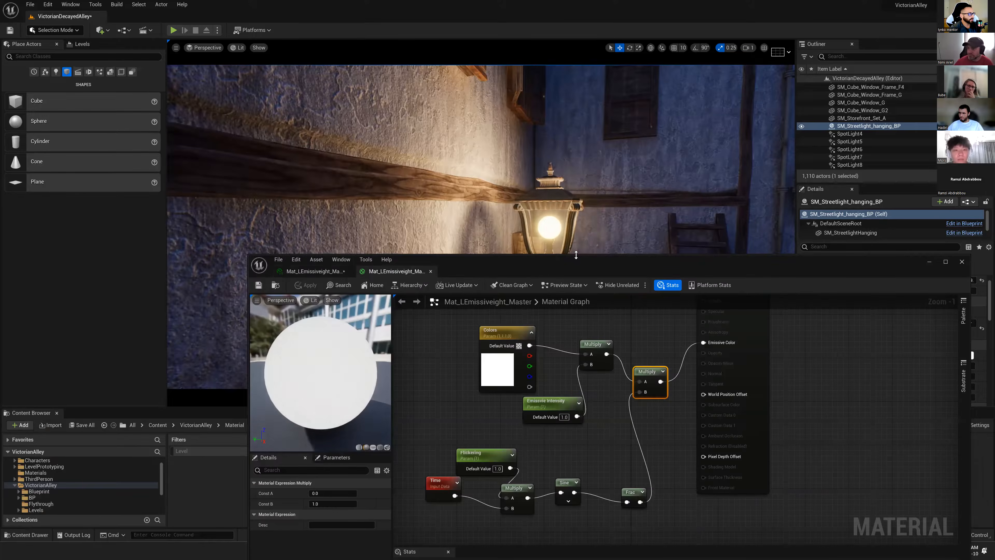
{"action": "left_click_drag", "start_coordinate": [608, 270], "coordinate": [578, 170]}
{"action": "left_click_drag", "start_coordinate": [577, 253], "coordinate": [674, 242]}
{"action": "key", "text": "Delete"}
{"action": "left_click_drag", "start_coordinate": [632, 413], "coordinate": [379, 354]}
{"action": "key", "text": "Delete"}
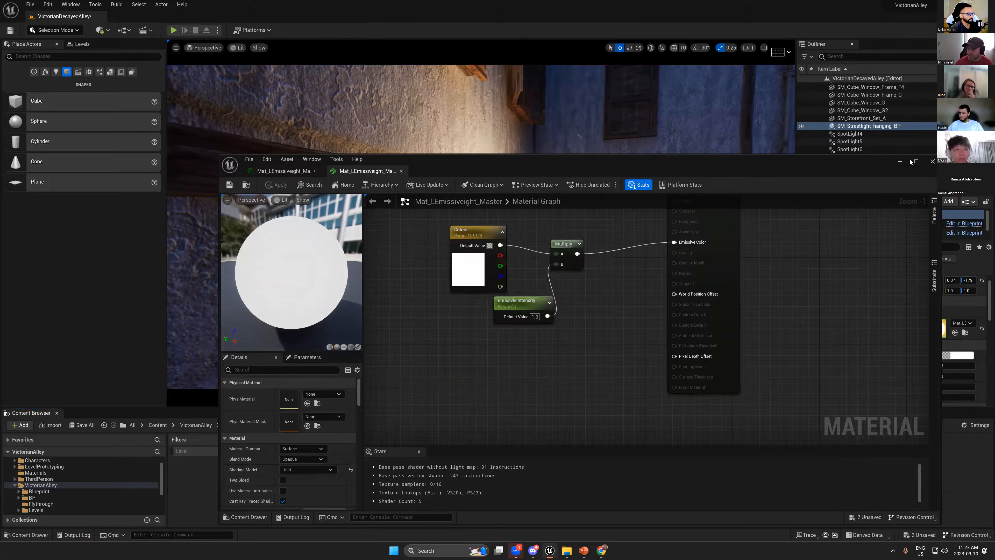
- Check the streetlight in the alley, and reopen the emissive material instance's parent master material
{"action": "left_click", "coordinate": [900, 161]}
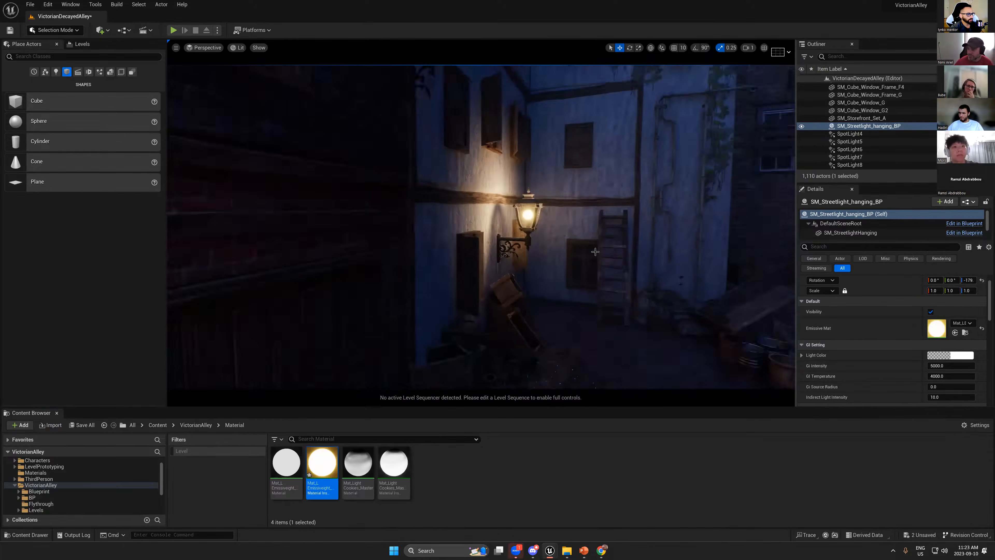
{"action": "right_click_drag", "start_coordinate": [564, 273], "coordinate": [568, 289]}
{"action": "key", "text": "g"}
{"action": "key", "text": "g"}
{"action": "double_click", "coordinate": [325, 464]}
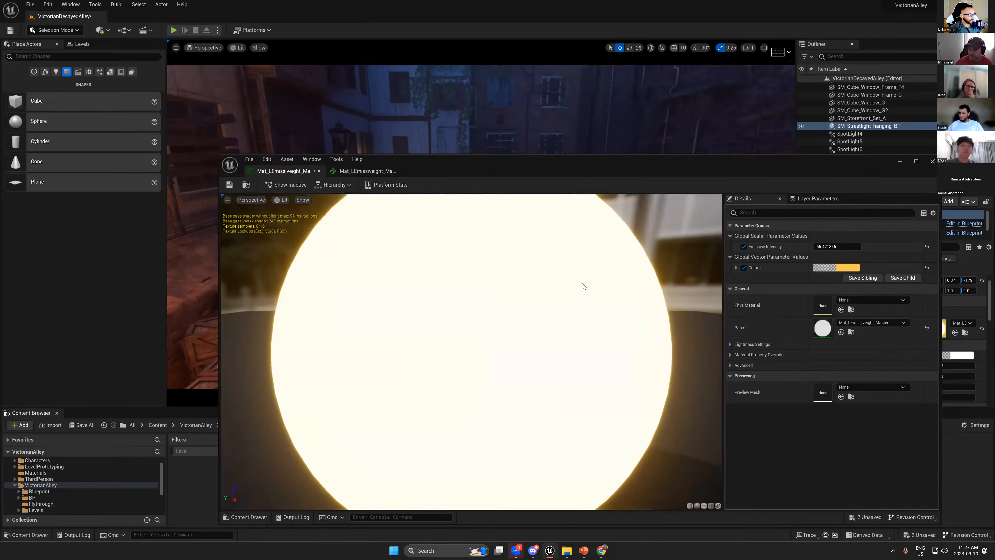
{"action": "double_click", "coordinate": [821, 328]}
{"action": "right_click_drag", "start_coordinate": [433, 271], "coordinate": [543, 324]}
{"action": "left_click_drag", "start_coordinate": [568, 324], "coordinate": [552, 324]}
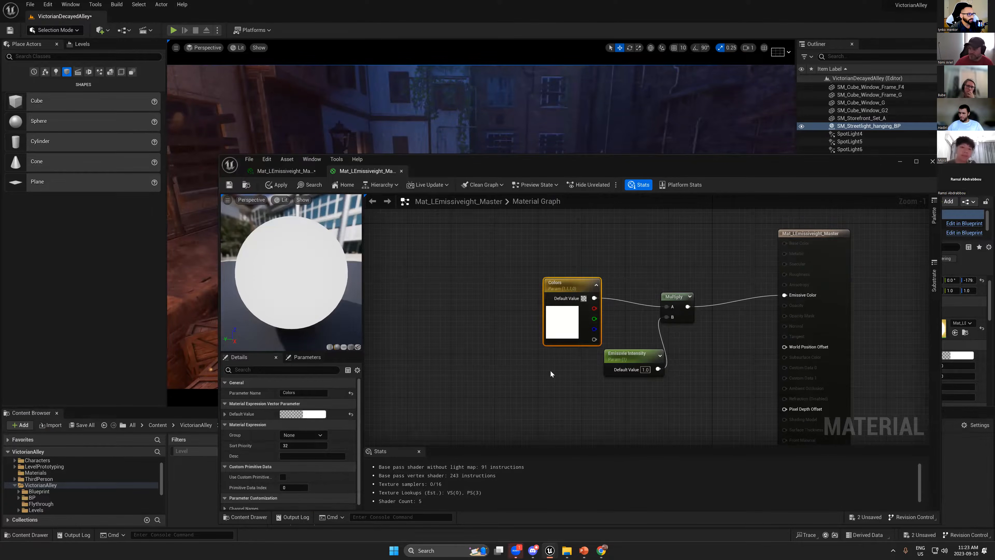
- Add the cookie tutorial texture from the VictorianAlley Textures folder to the master material graph as a Texture Sample below Emissive Intensity
{"action": "left_click_drag", "start_coordinate": [620, 167], "coordinate": [616, 123]}
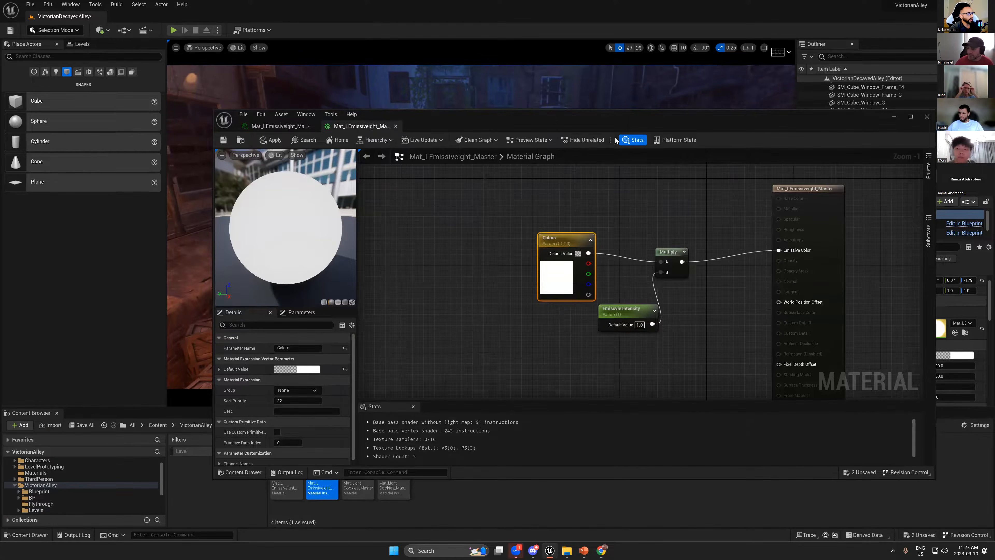
{"action": "left_click_drag", "start_coordinate": [615, 125], "coordinate": [615, 237]}
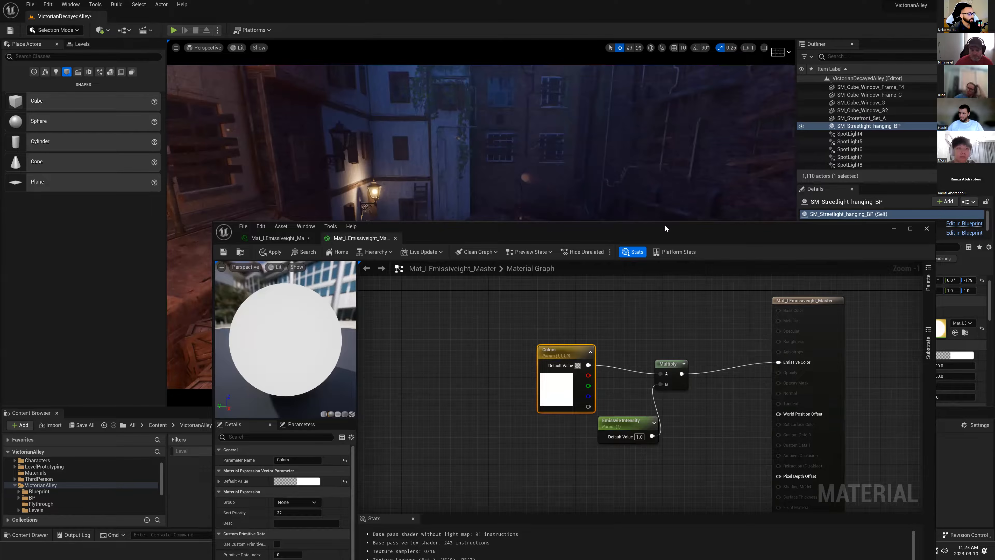
{"action": "left_click_drag", "start_coordinate": [665, 228], "coordinate": [656, 71]}
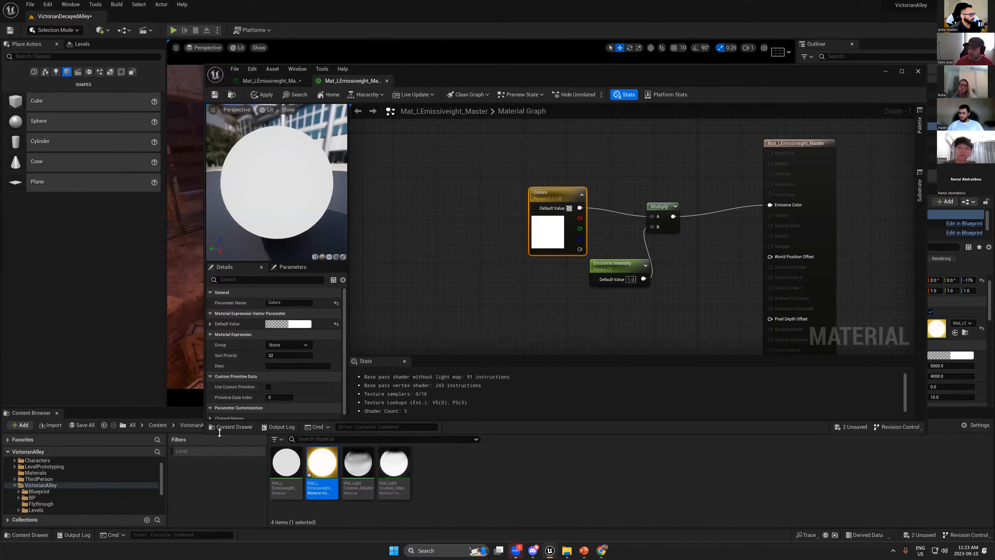
{"action": "left_click", "coordinate": [158, 425]}
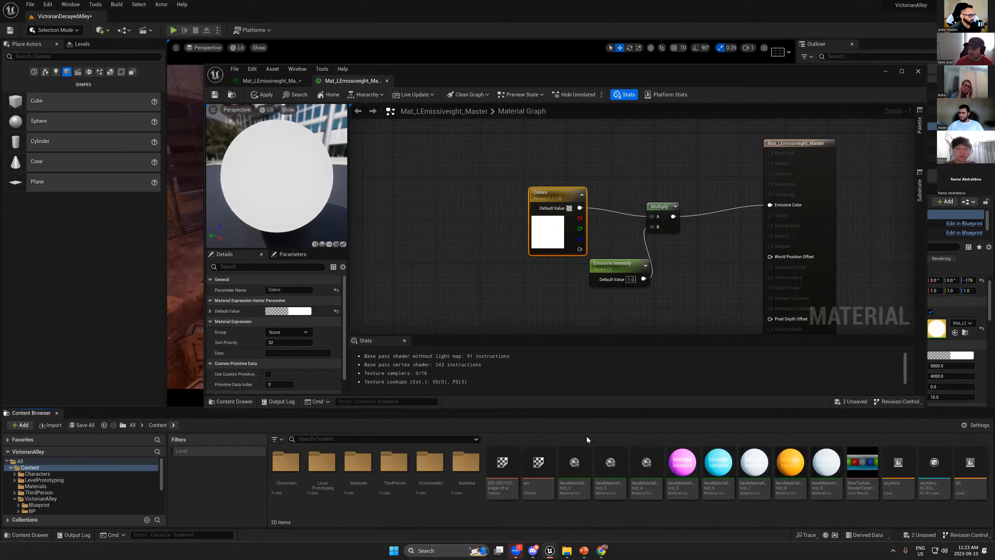
{"action": "double_click", "coordinate": [430, 464]}
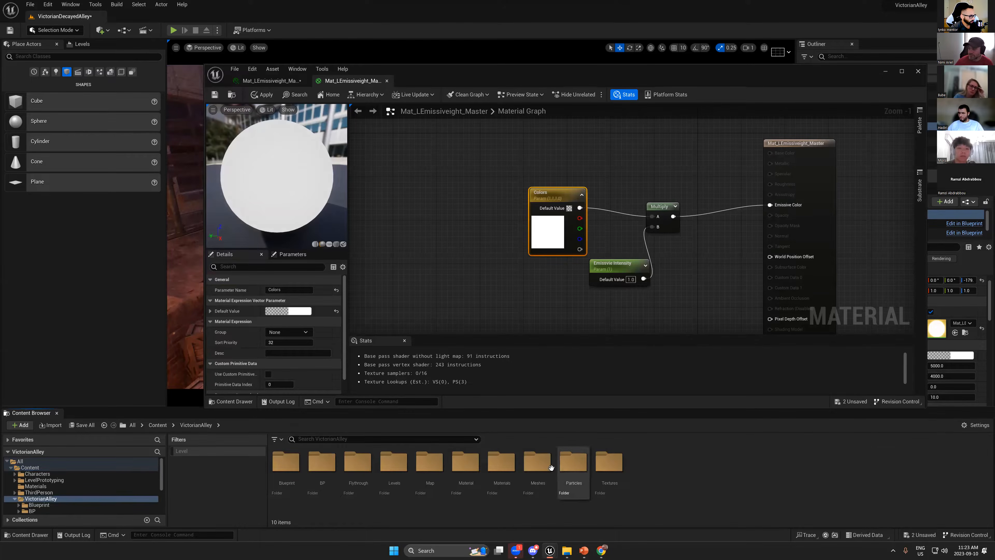
{"action": "double_click", "coordinate": [613, 464]}
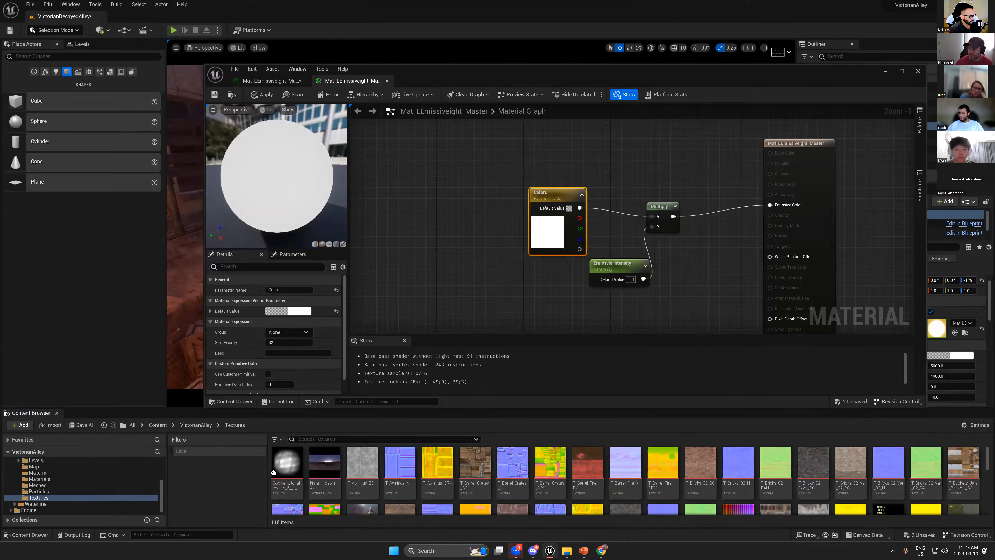
{"action": "left_click_drag", "start_coordinate": [586, 316], "coordinate": [553, 321]}
{"action": "right_click_drag", "start_coordinate": [567, 294], "coordinate": [544, 250]}
{"action": "left_click_drag", "start_coordinate": [562, 276], "coordinate": [547, 269]}
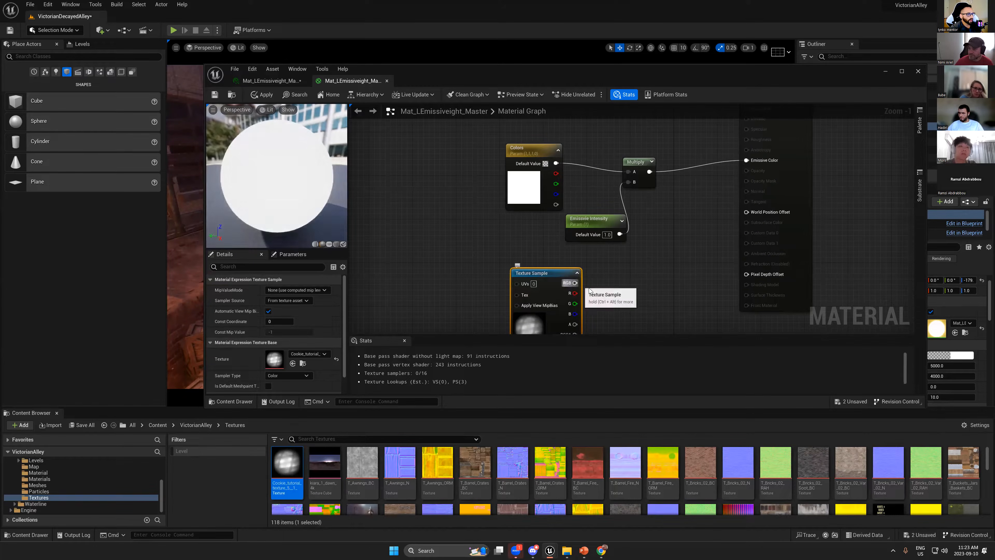
- Insert a Multiply node before Emissive Color, with the color-intensity Multiply as A and the Texture Sample's RGB as B
{"action": "left_click", "coordinate": [653, 263]}
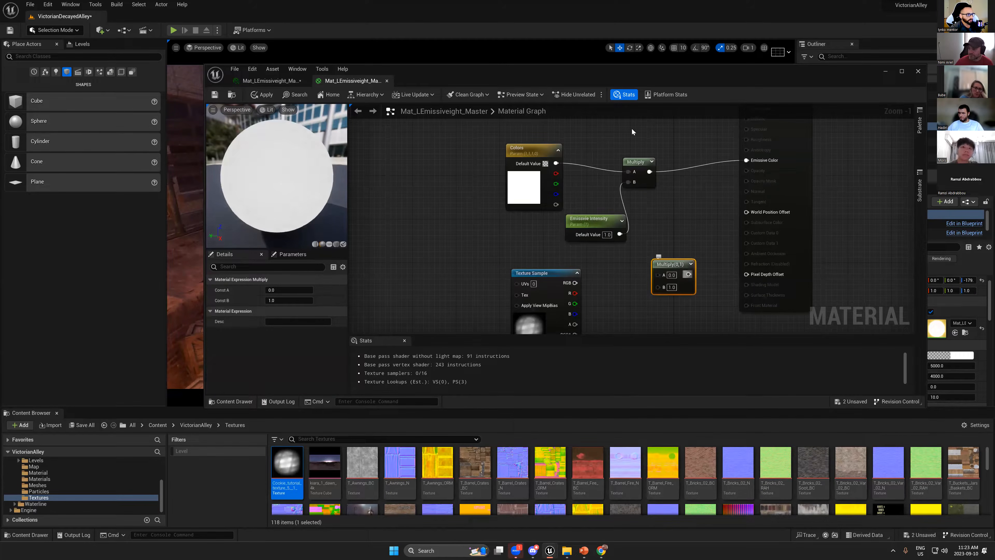
{"action": "left_click_drag", "start_coordinate": [648, 176], "coordinate": [669, 273]}
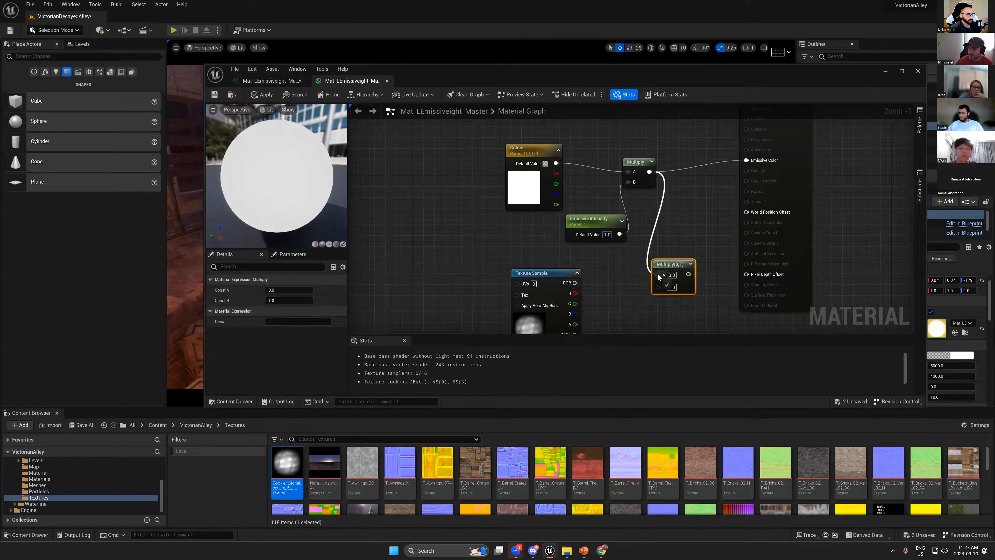
{"action": "left_click_drag", "start_coordinate": [739, 173], "coordinate": [747, 160]}
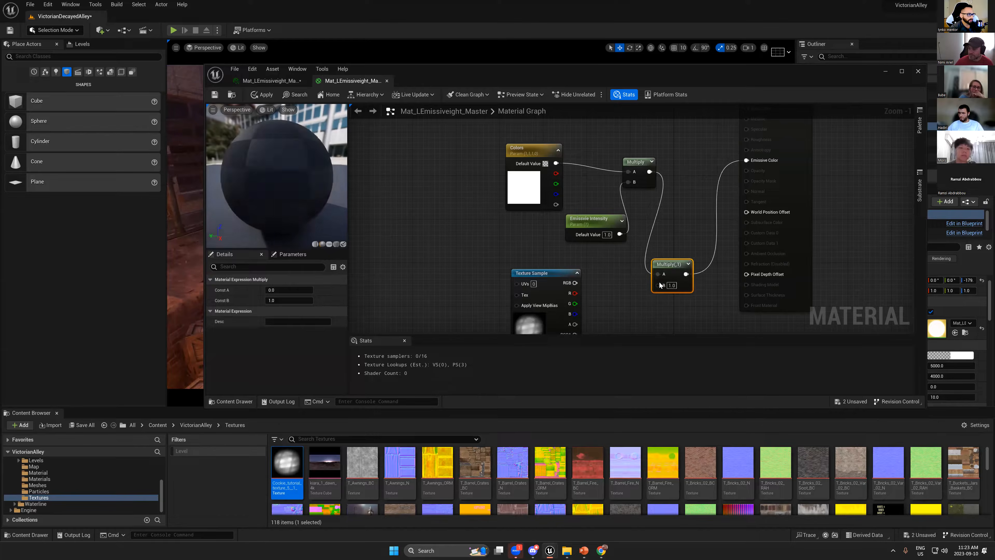
{"action": "left_click_drag", "start_coordinate": [671, 264], "coordinate": [574, 282]}
- Add a Panner node and place it ahead of the Texture Sample
{"action": "right_click_drag", "start_coordinate": [454, 281], "coordinate": [541, 244]}
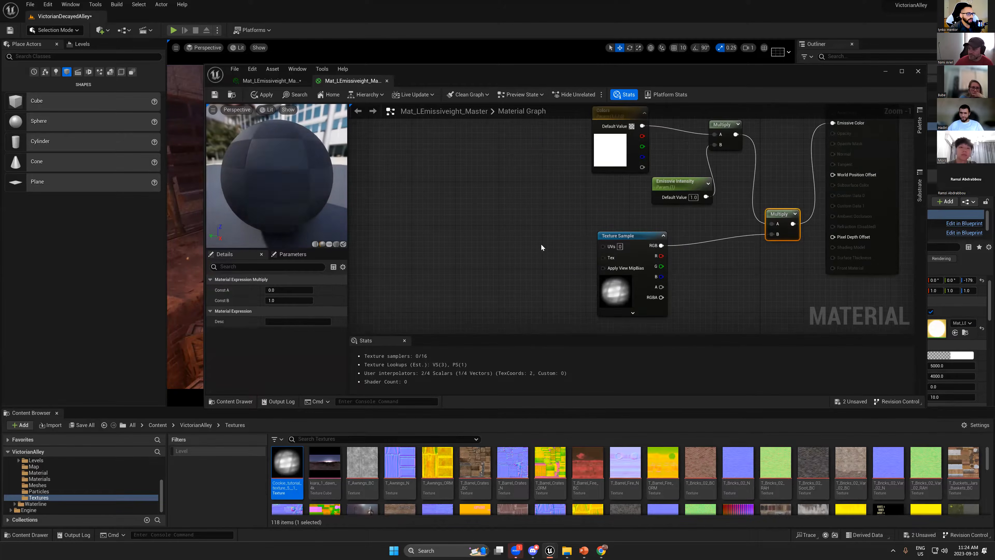
{"action": "right_click", "coordinate": [536, 244]}
{"action": "type", "text": "pan"}
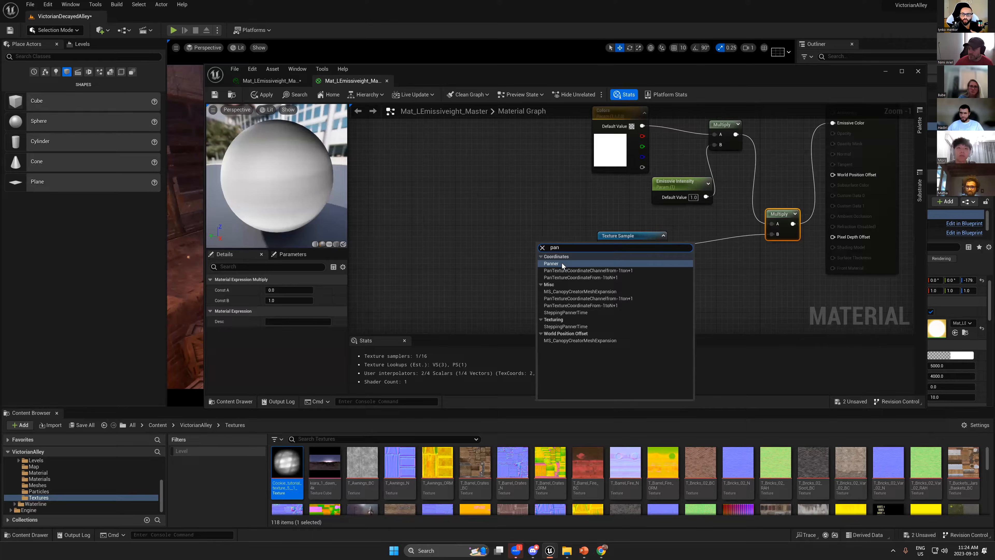
{"action": "left_click", "coordinate": [563, 266]}
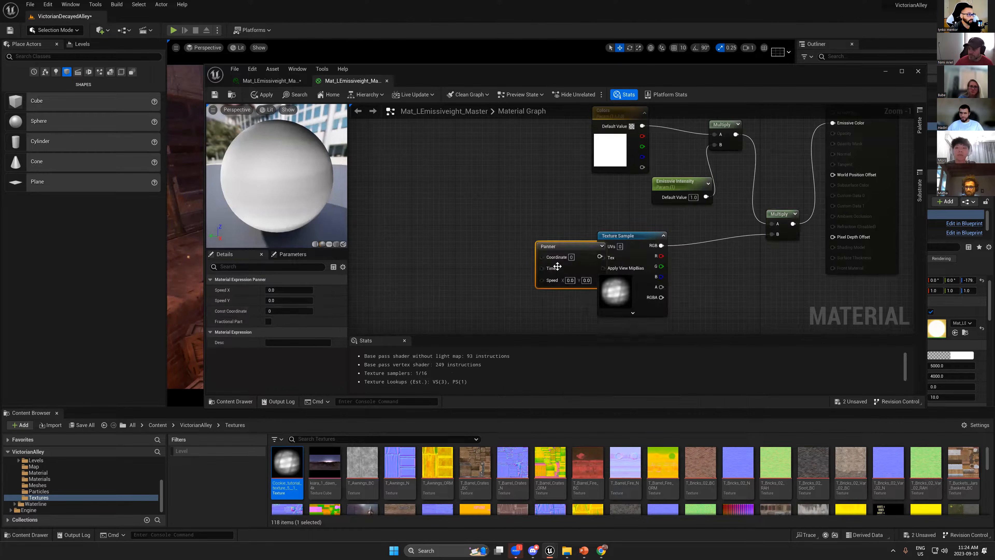
{"action": "left_click_drag", "start_coordinate": [564, 245], "coordinate": [511, 224]}
{"action": "right_click", "coordinate": [517, 286]}
{"action": "type", "text": "rota"}
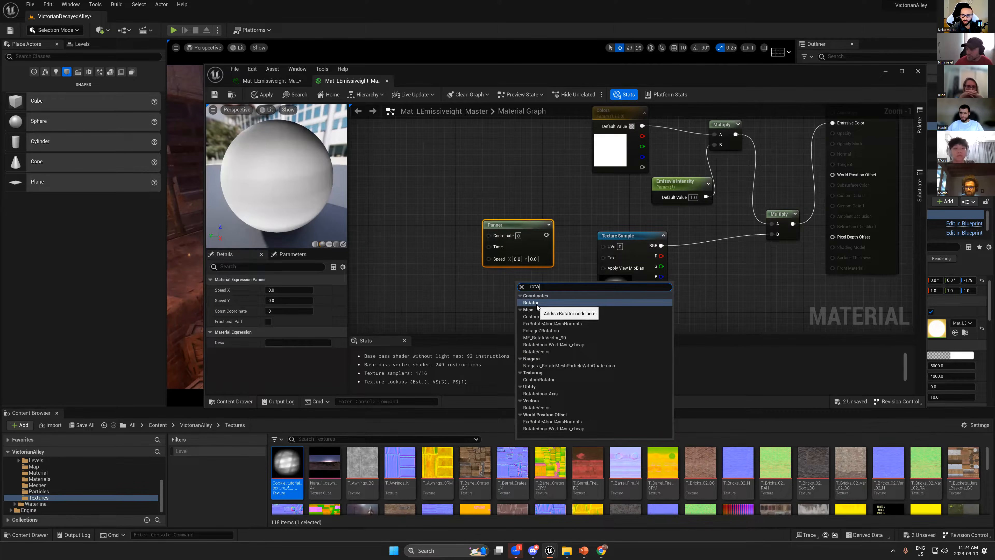
{"action": "left_click", "coordinate": [495, 290]}
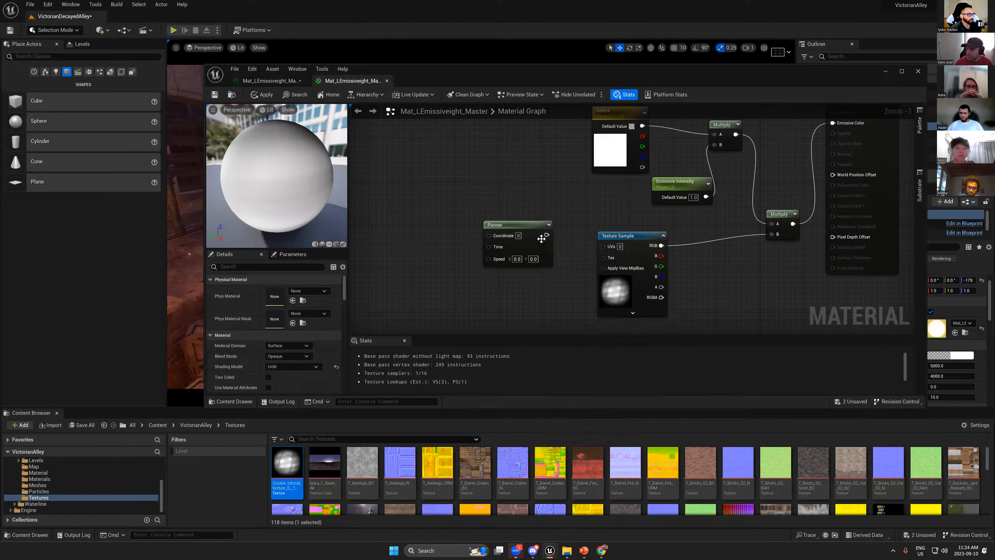
- Connect the Panner's output to the Texture Sample's UVs and save the master material
{"action": "left_click_drag", "start_coordinate": [545, 236], "coordinate": [604, 250]}
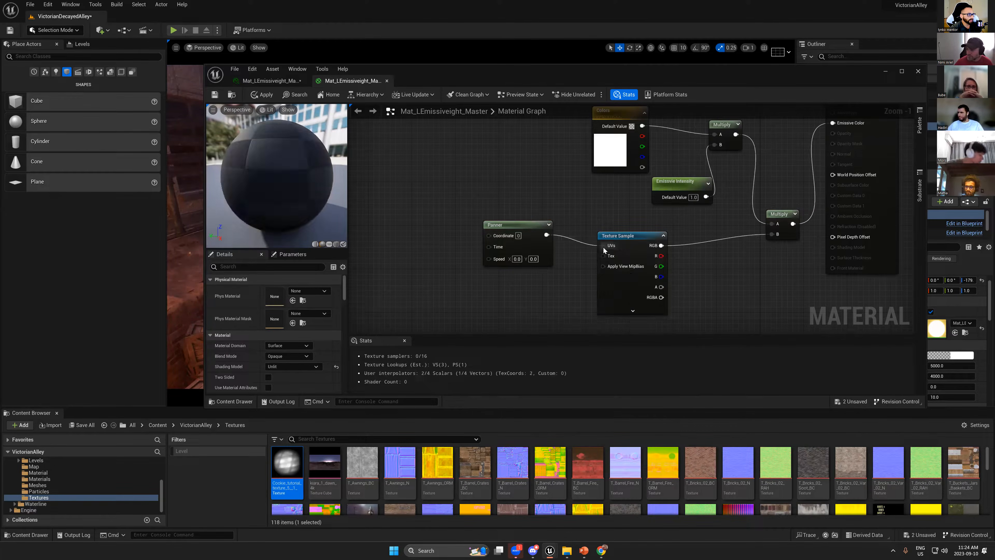
{"action": "right_click_drag", "start_coordinate": [495, 246], "coordinate": [535, 250]}
{"action": "left_click", "coordinate": [547, 231]}
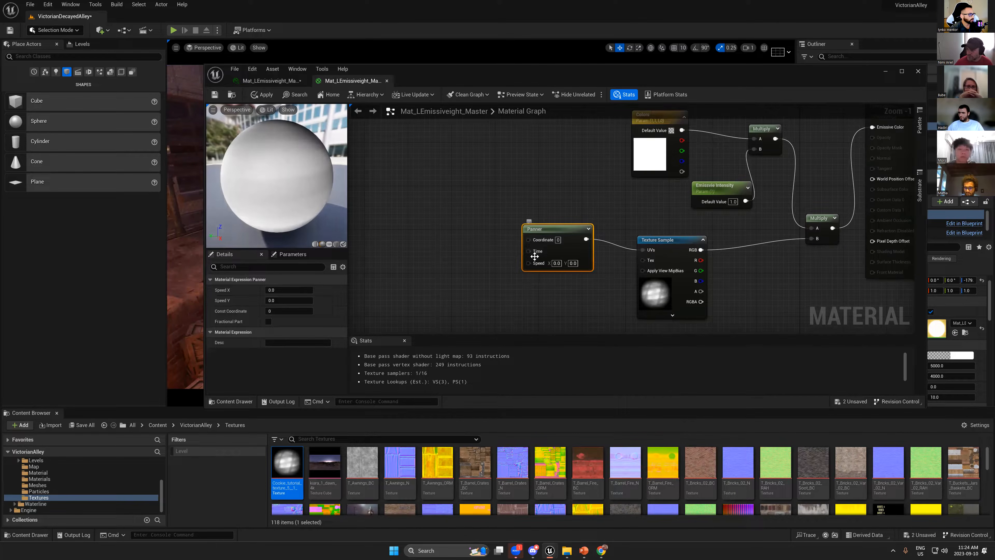
{"action": "left_click", "coordinate": [214, 98]}
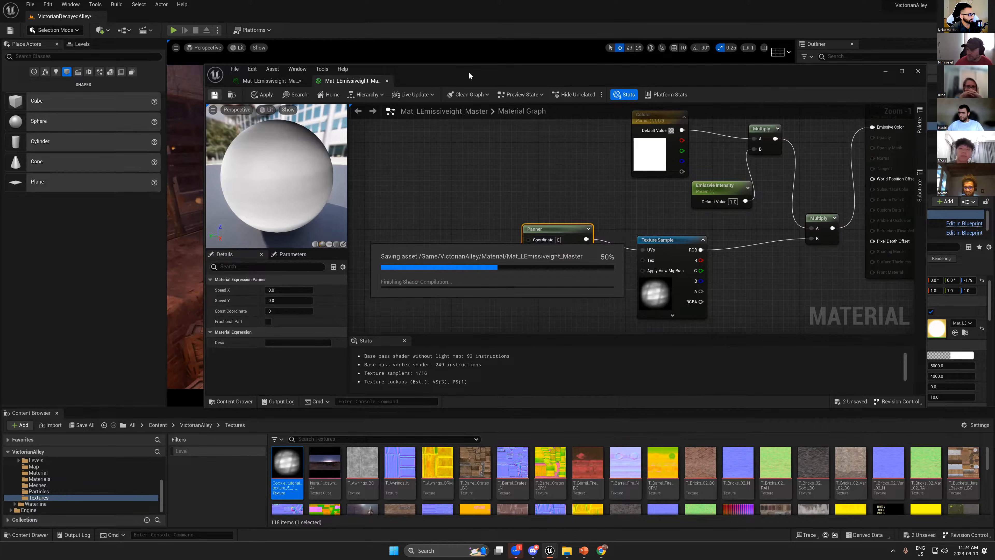
- Place a cylinder in the open alley area and stretch it vertically to a Z scale of 2.75
{"action": "left_click_drag", "start_coordinate": [475, 80], "coordinate": [504, 337]}
{"action": "right_click_drag", "start_coordinate": [474, 213], "coordinate": [427, 212]}
{"action": "scroll", "coordinate": [474, 212], "scroll_direction": "down", "scroll_amount": 2}
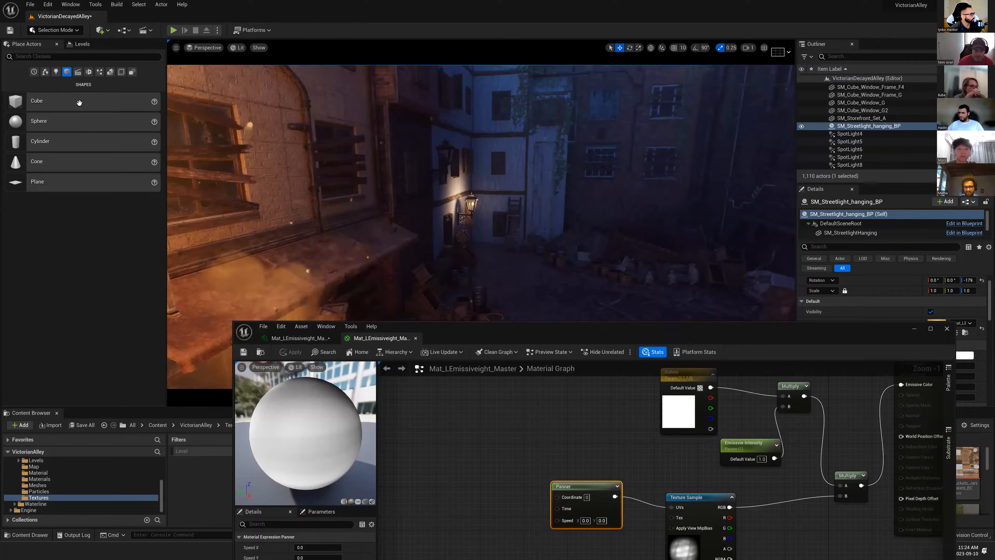
{"action": "left_click_drag", "start_coordinate": [26, 119], "coordinate": [152, 177]}
{"action": "right_click_drag", "start_coordinate": [297, 177], "coordinate": [291, 231]}
{"action": "left_click_drag", "start_coordinate": [49, 137], "coordinate": [615, 280]}
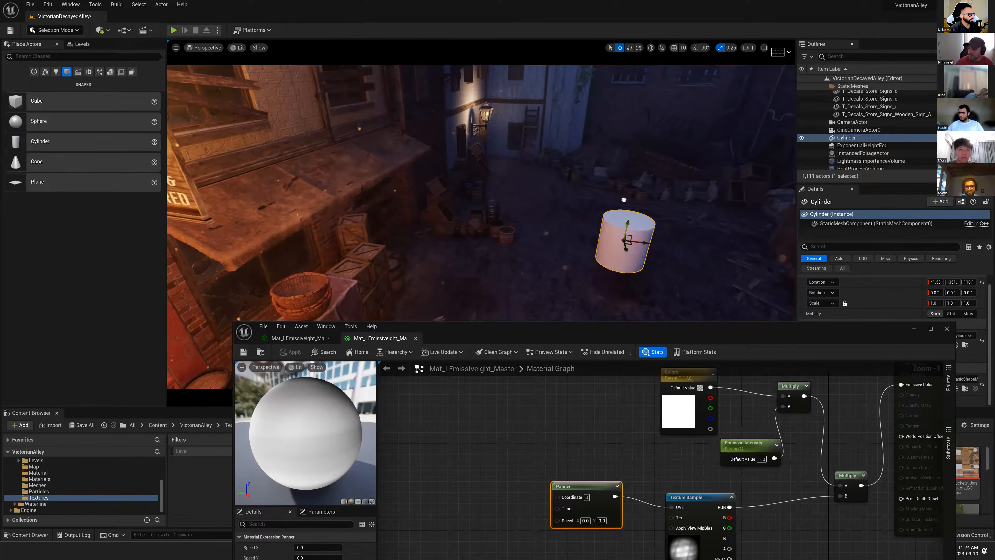
{"action": "left_click_drag", "start_coordinate": [627, 223], "coordinate": [627, 177]}
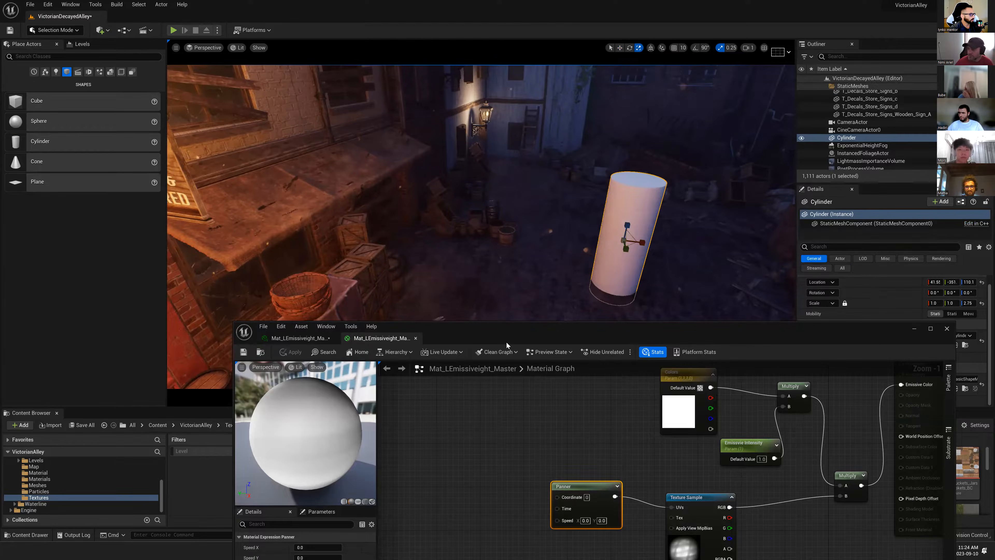
- Apply the material instance Mat_LEmissiveight_Master_Inst to the cylinder and show it in the alley with the editor icons hidden
{"action": "left_click_drag", "start_coordinate": [506, 345], "coordinate": [427, 499]}
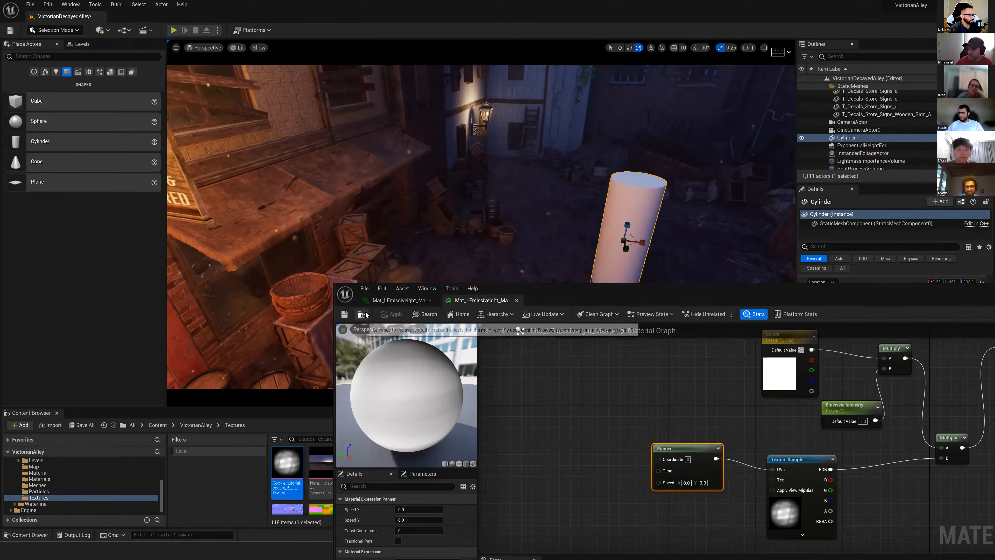
{"action": "left_click", "coordinate": [362, 315]}
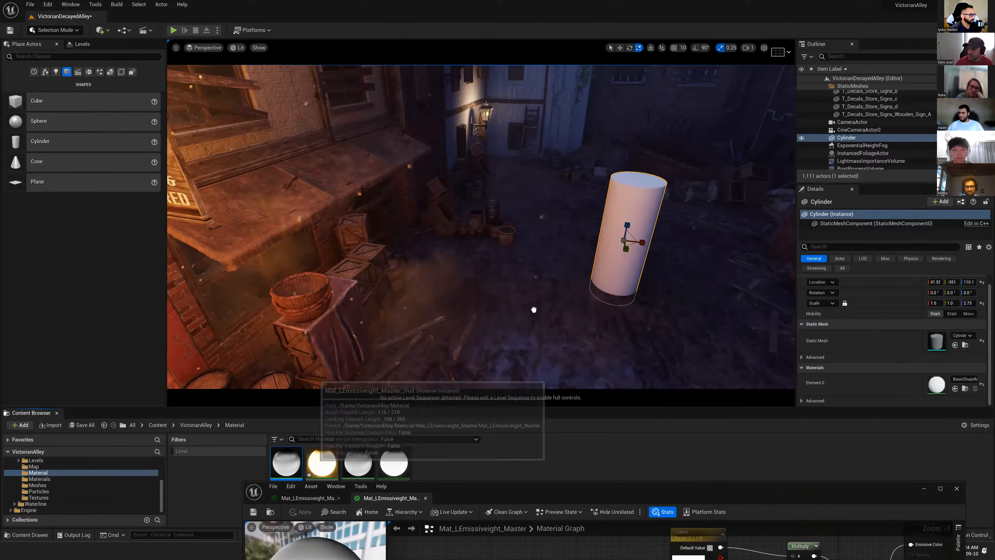
{"action": "left_click_drag", "start_coordinate": [322, 462], "coordinate": [626, 209]}
{"action": "right_click_drag", "start_coordinate": [626, 209], "coordinate": [626, 212]}
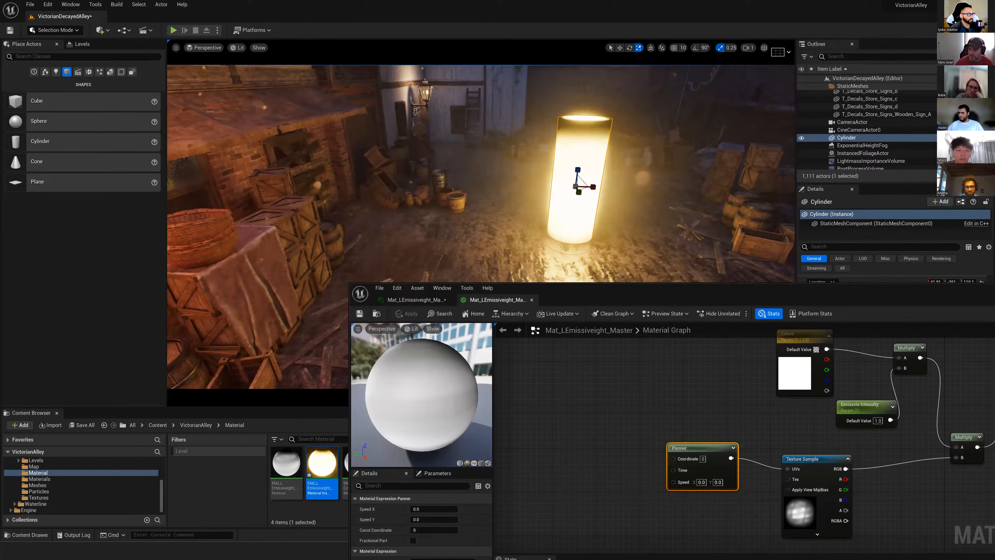
{"action": "right_click_drag", "start_coordinate": [641, 171], "coordinate": [606, 181]}
{"action": "key", "text": "w"}
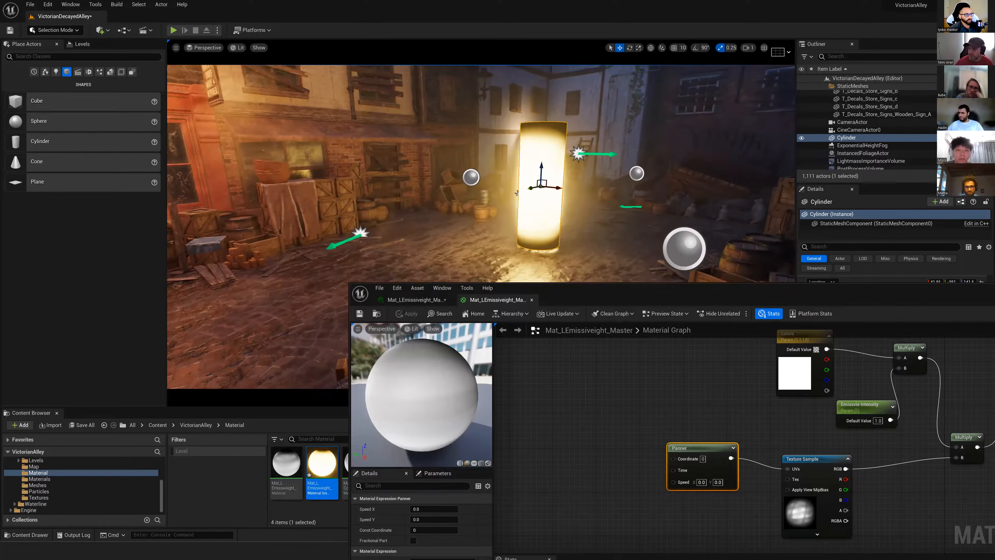
{"action": "right_click_drag", "start_coordinate": [563, 149], "coordinate": [556, 146]}
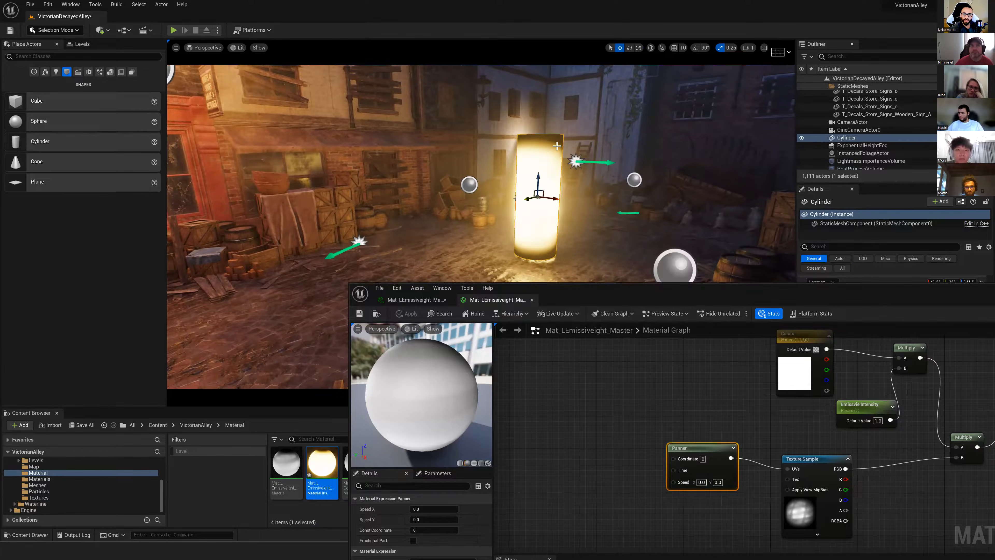
{"action": "key", "text": "g"}
{"action": "right_click_drag", "start_coordinate": [568, 170], "coordinate": [560, 169]}
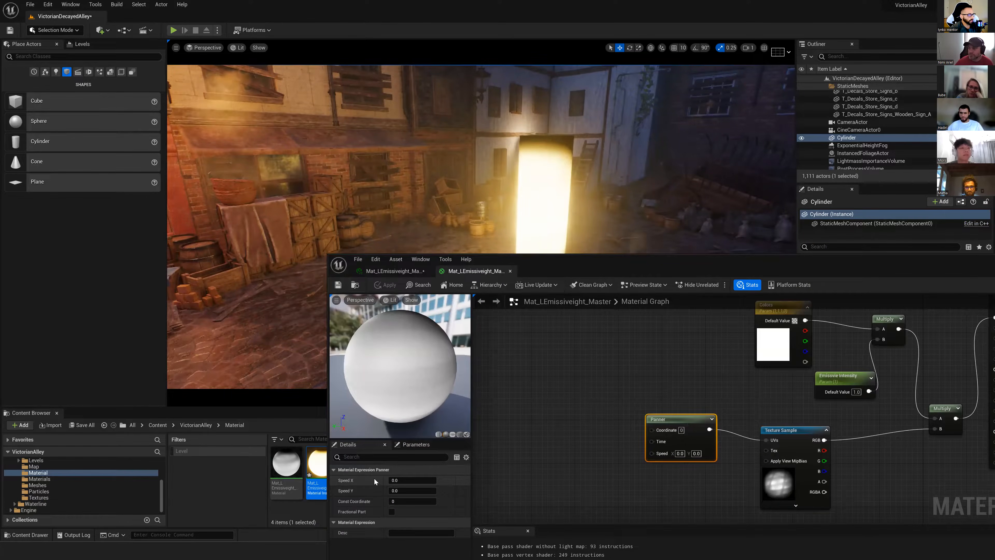
- Set the Panner's Speed X to 0.2 and preview the master material on a flat plane
{"action": "left_click", "coordinate": [404, 478]}
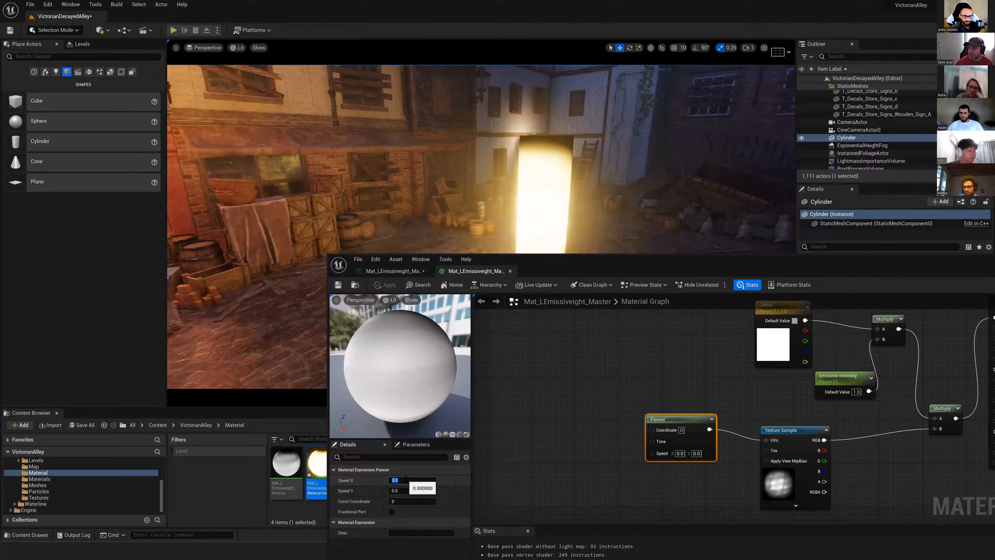
{"action": "type", "text": ".2"}
{"action": "key", "text": "Return"}
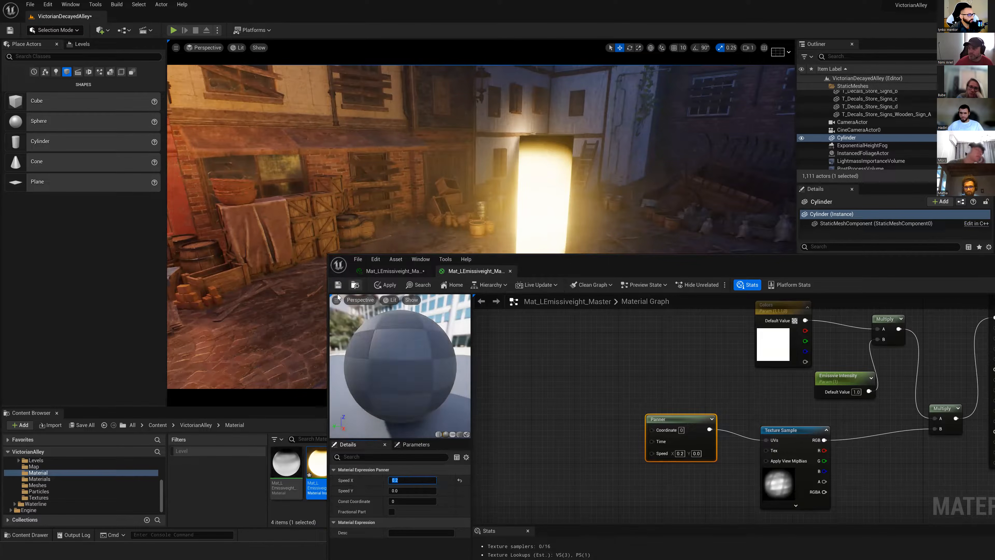
{"action": "left_click", "coordinate": [452, 434]}
{"action": "left_click_drag", "start_coordinate": [407, 393], "coordinate": [400, 386]}
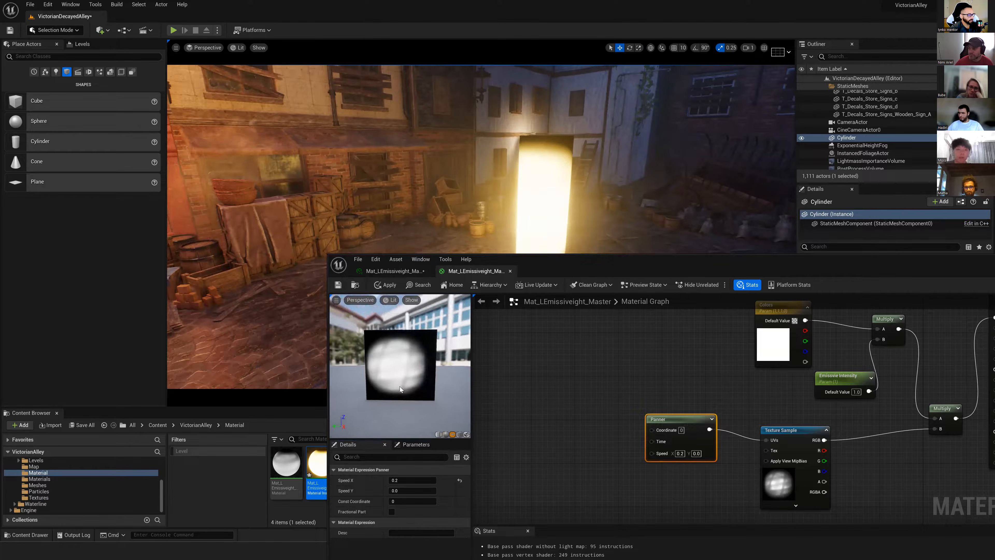
- Set the Panner's Speed X to 0 and its Speed Y to 0.2
{"action": "left_click", "coordinate": [408, 479]}
{"action": "type", "text": "0"}
{"action": "left_click", "coordinate": [406, 489]}
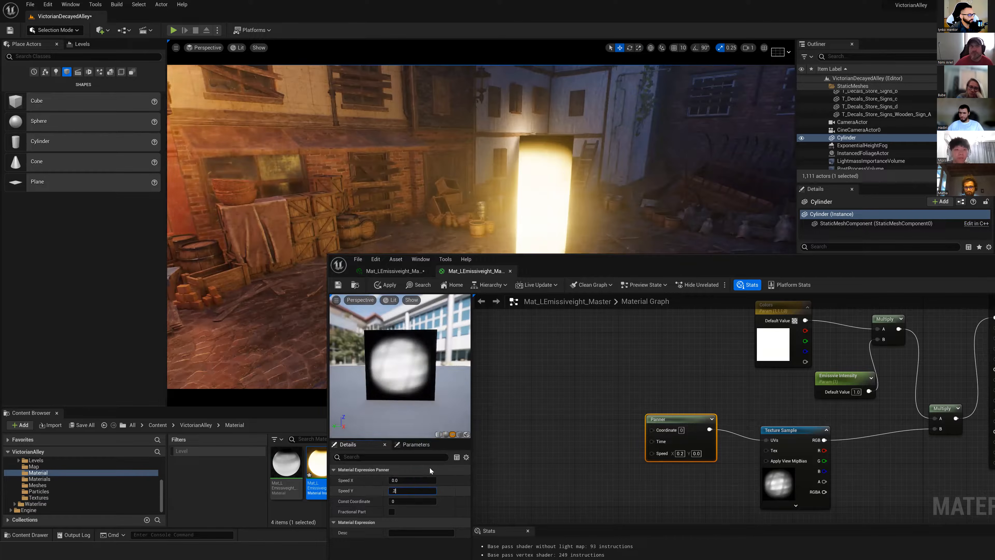
{"action": "type", "text": ".2"}
{"action": "key", "text": "Return"}
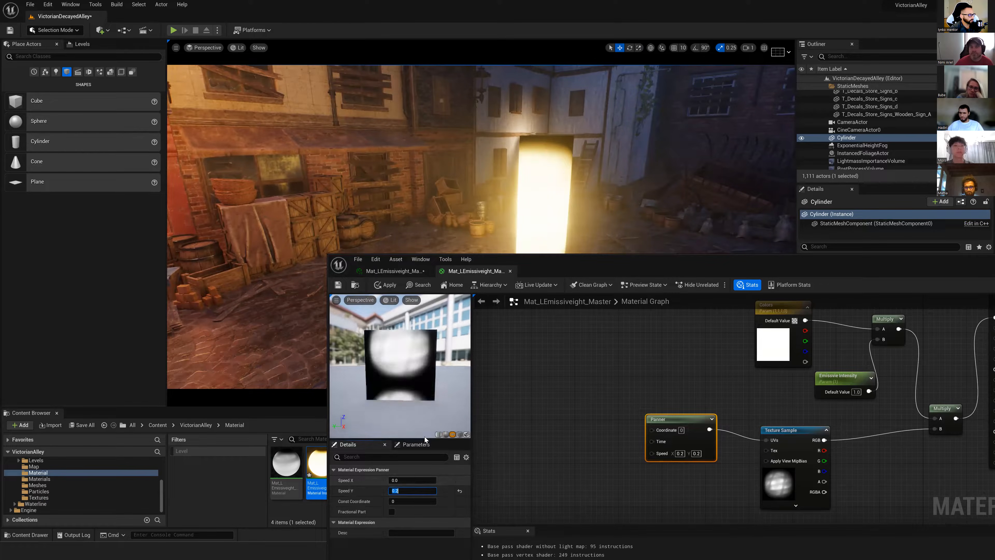
- Save the master material and bring the test cylinder into view behind the material editor to check its glow
{"action": "left_click", "coordinate": [337, 286]}
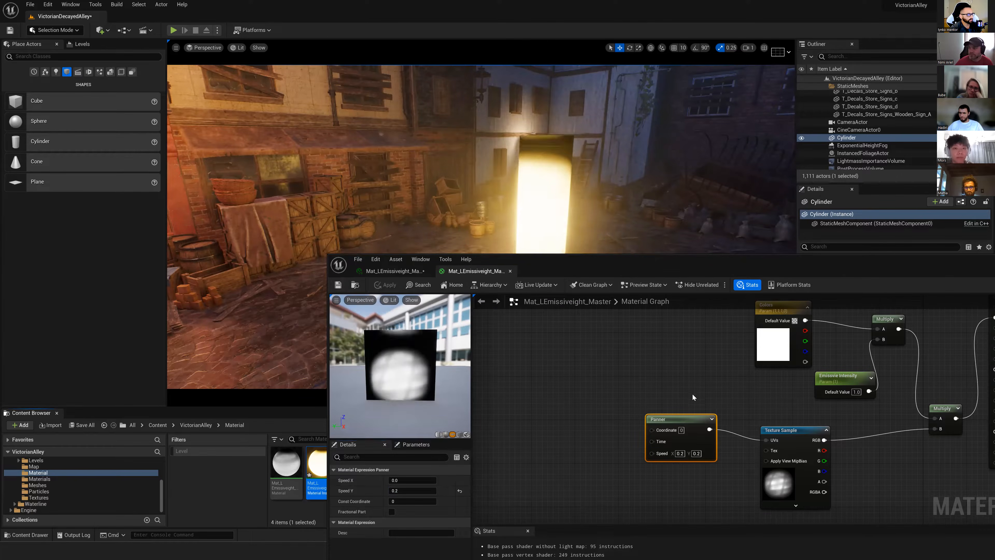
{"action": "left_click_drag", "start_coordinate": [623, 267], "coordinate": [578, 382]}
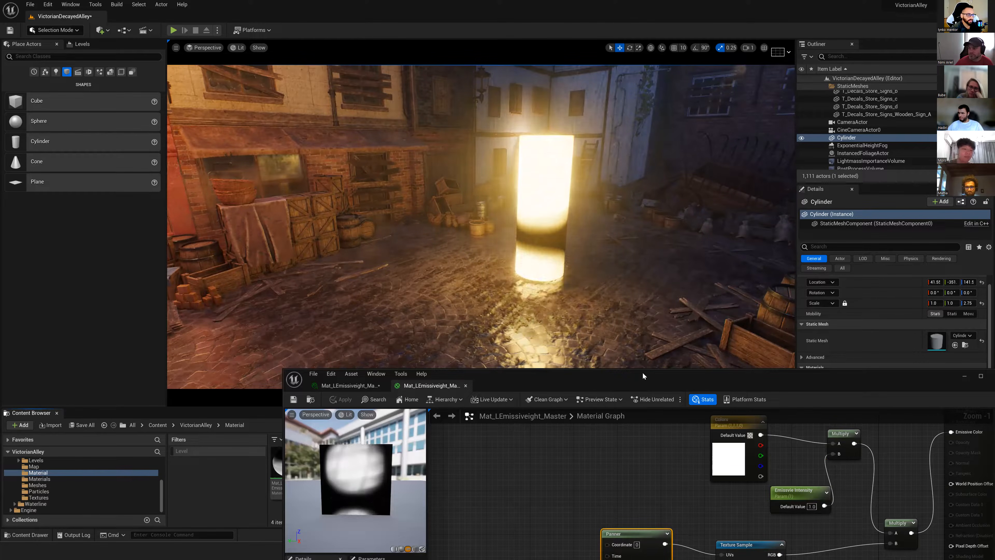
{"action": "left_click_drag", "start_coordinate": [642, 371], "coordinate": [586, 327]}
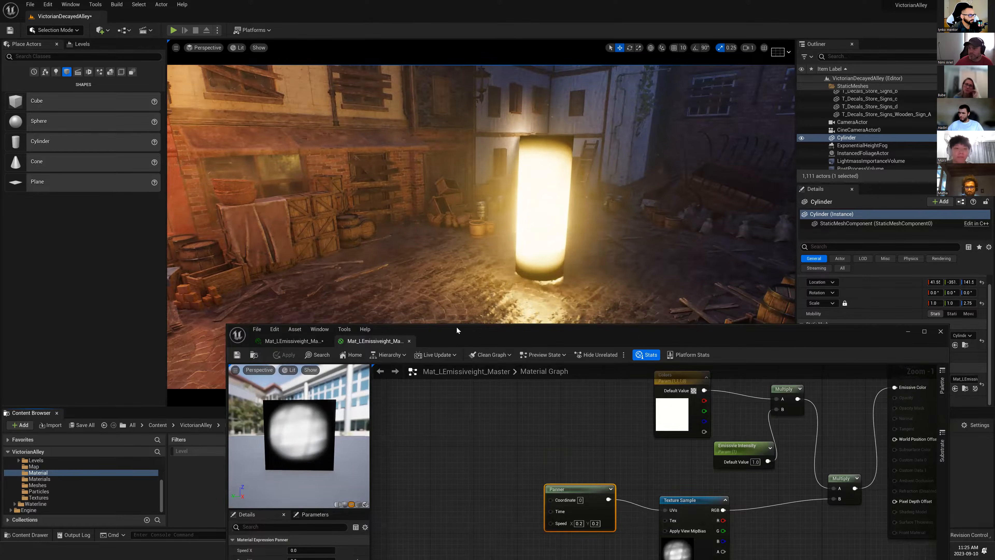
- Set the Panner's Speed Y to 2.0 and save the master material
{"action": "left_click_drag", "start_coordinate": [457, 328], "coordinate": [443, 278]}
{"action": "left_click", "coordinate": [298, 510]}
{"action": "type", "text": "2"}
{"action": "key", "text": "Return"}
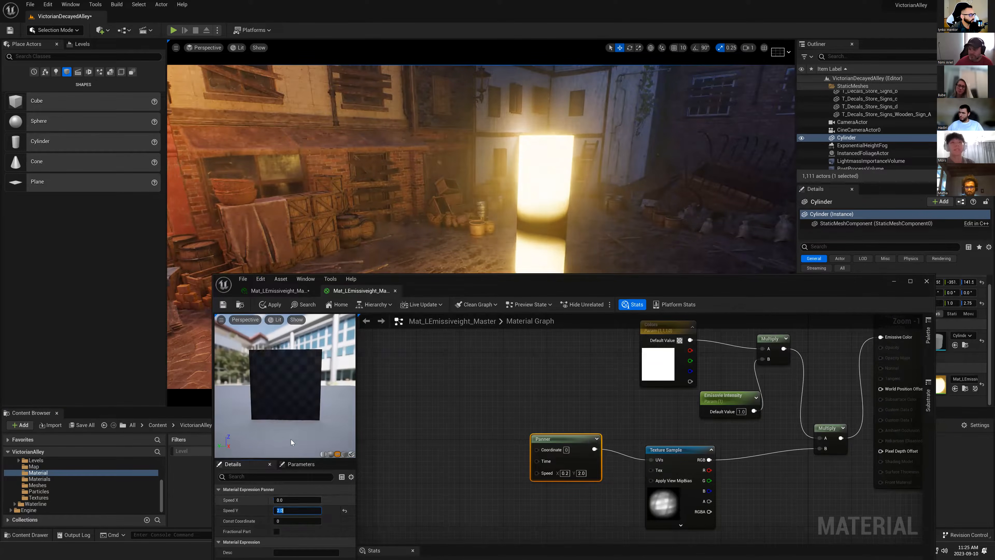
{"action": "left_click", "coordinate": [223, 305]}
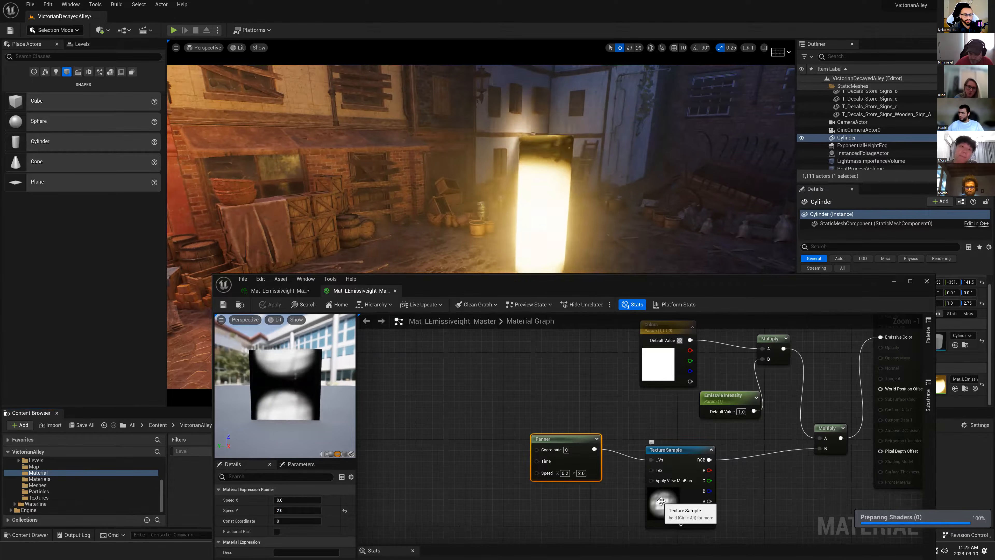
- Set the Panner's Speed Y to 1.0
{"action": "left_click", "coordinate": [305, 510]}
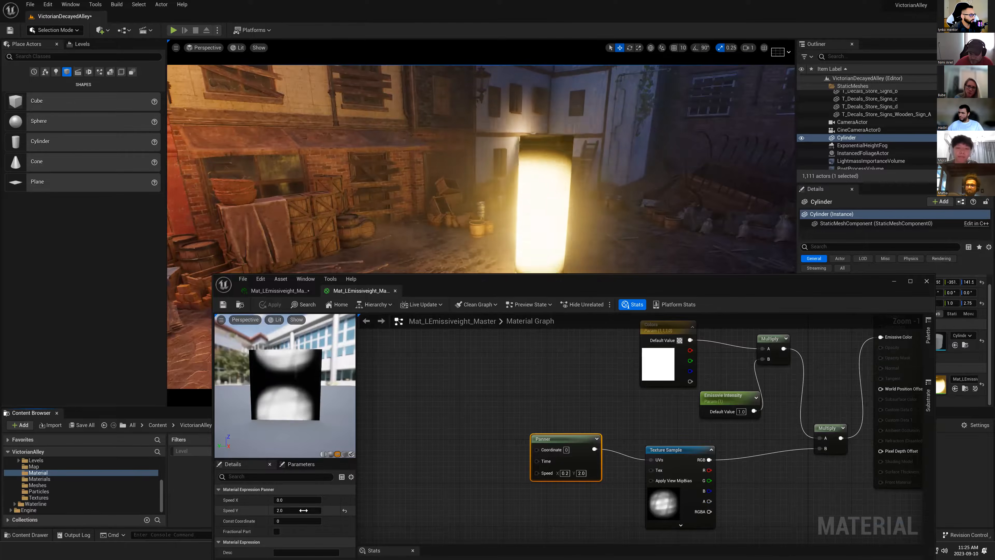
{"action": "type", "text": "1"}
{"action": "key", "text": "Return"}
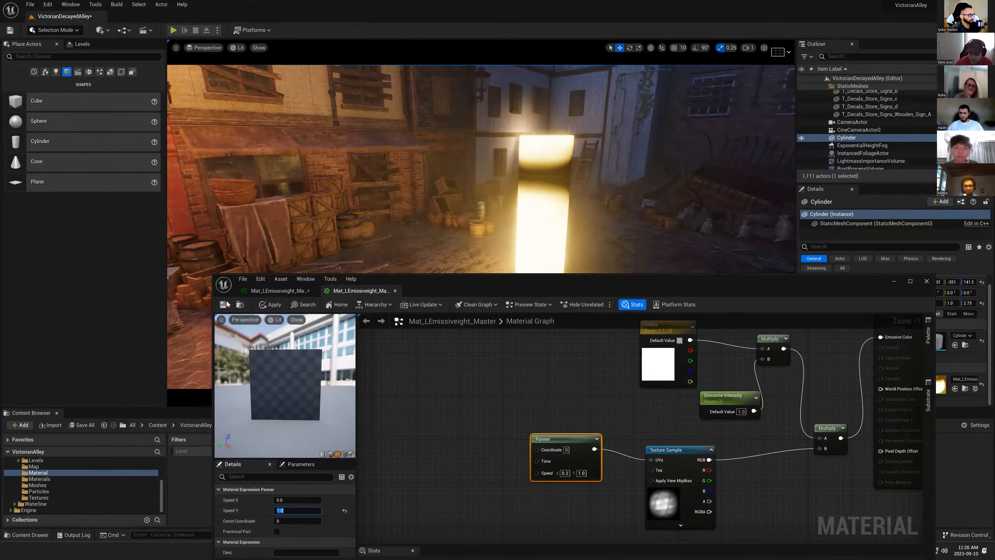
{"action": "left_click_drag", "start_coordinate": [375, 281], "coordinate": [387, 239]}
- Launch Photoshop from the system search
{"action": "key", "text": "super"}
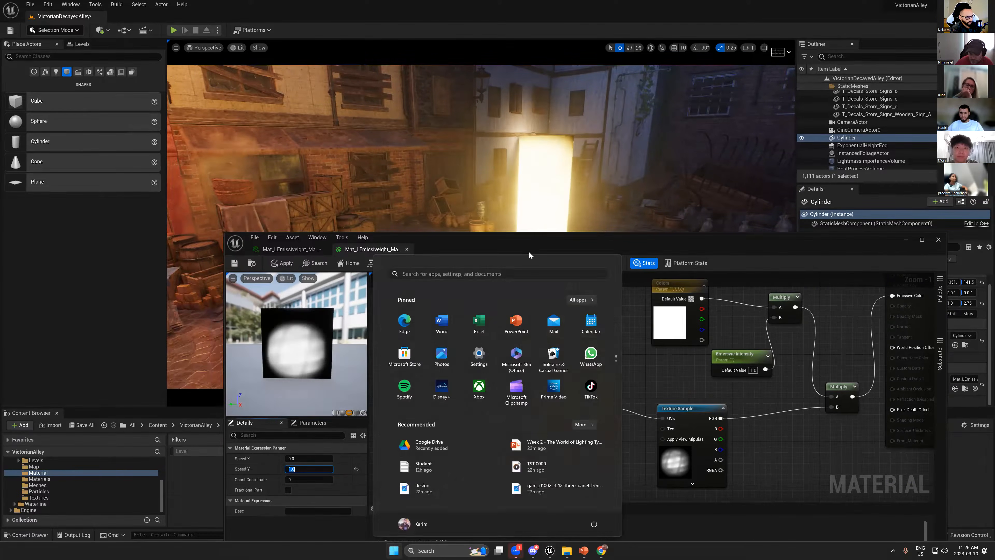
{"action": "type", "text": "pho"}
{"action": "key", "text": "Return"}
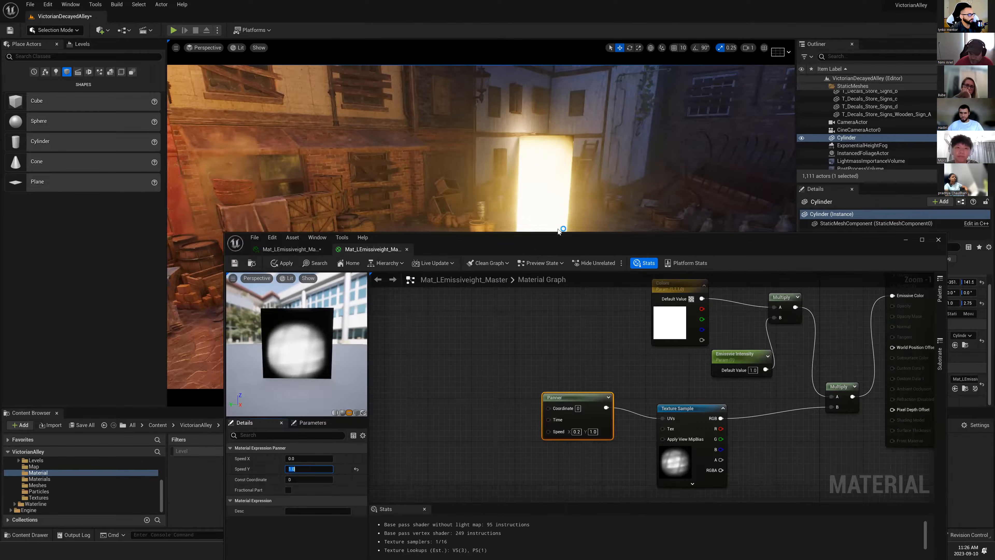
- Save the master material with its new panning speed and uncover more of the alley viewport
{"action": "left_click_drag", "start_coordinate": [554, 257], "coordinate": [536, 260]}
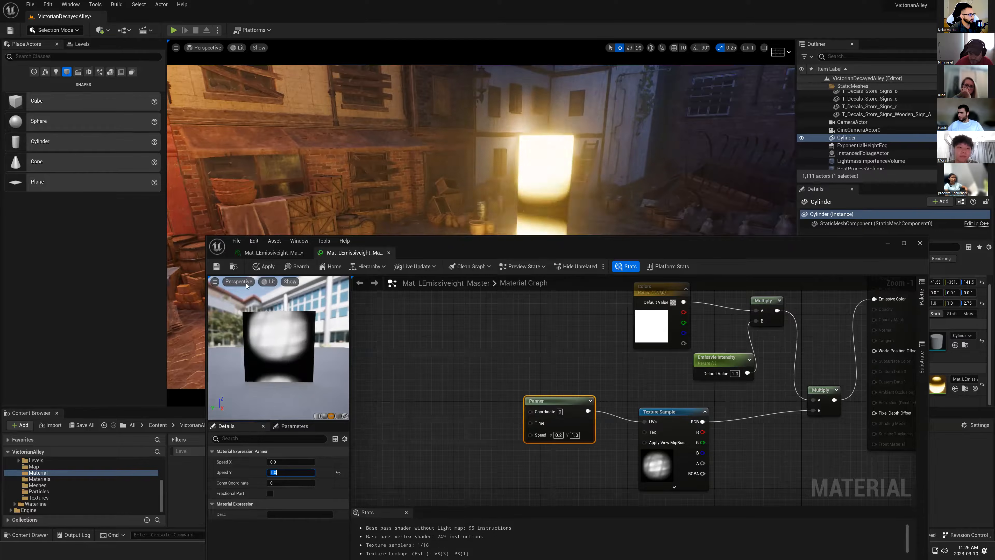
{"action": "key", "text": "ctrl+s"}
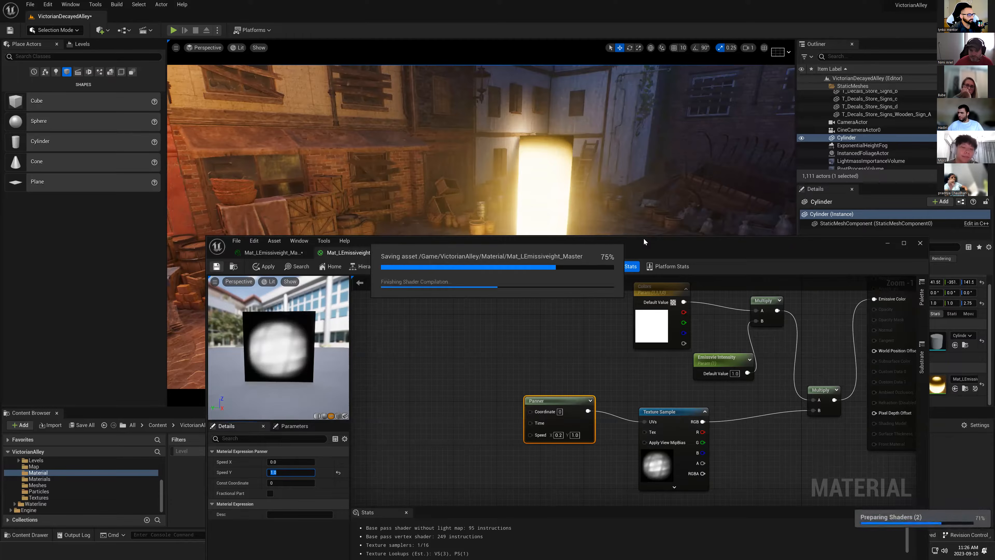
{"action": "left_click_drag", "start_coordinate": [643, 240], "coordinate": [580, 276]}
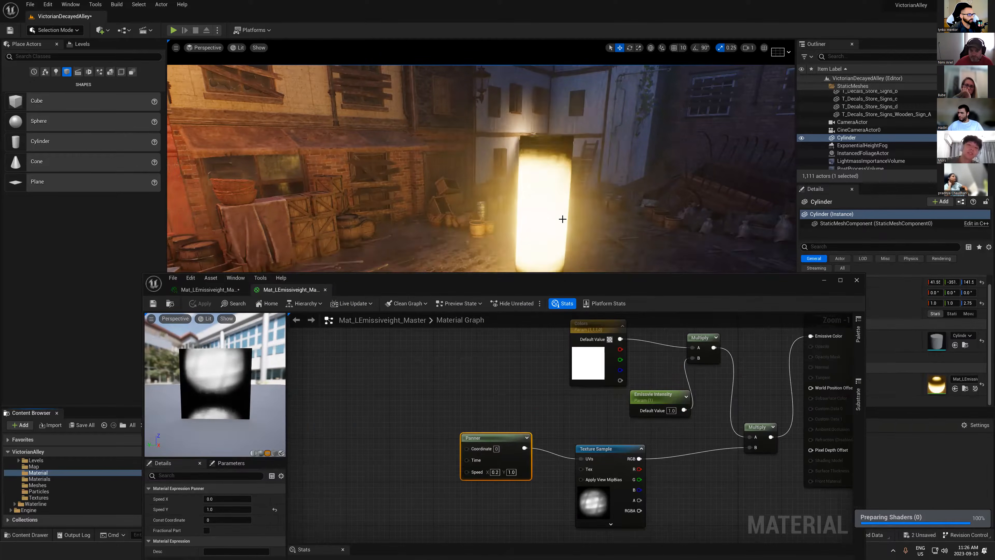
- Move the cylinder along the X axis to about X 117 and show it in the alley with the editor icons hidden
{"action": "right_click_drag", "start_coordinate": [546, 196], "coordinate": [564, 208]}
{"action": "right_click_drag", "start_coordinate": [546, 209], "coordinate": [525, 231]}
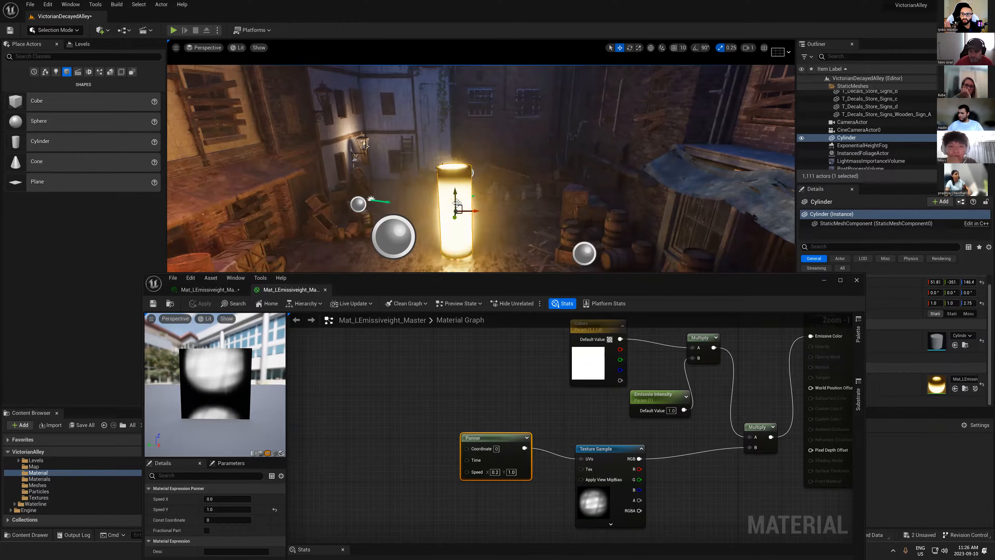
{"action": "key", "text": "g"}
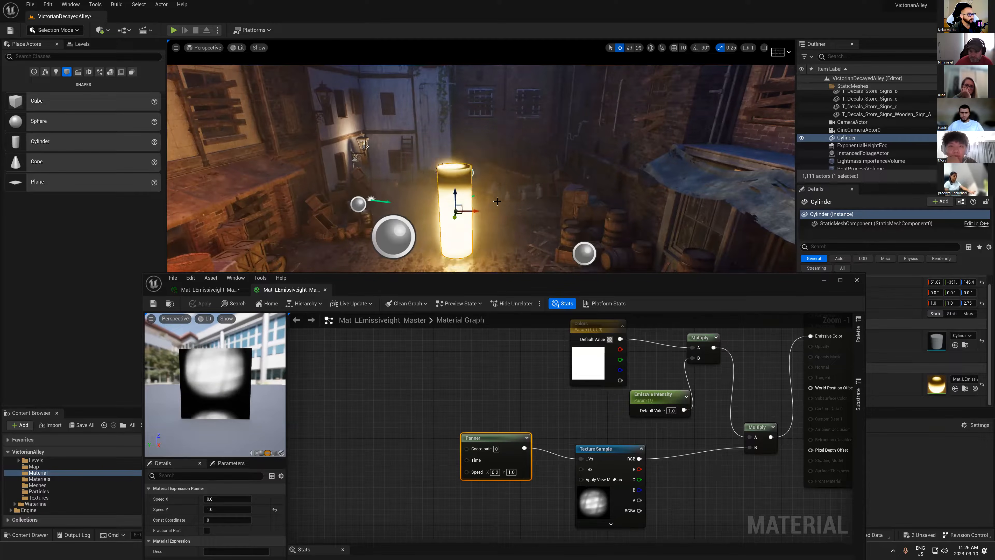
{"action": "right_click_drag", "start_coordinate": [493, 213], "coordinate": [476, 212]}
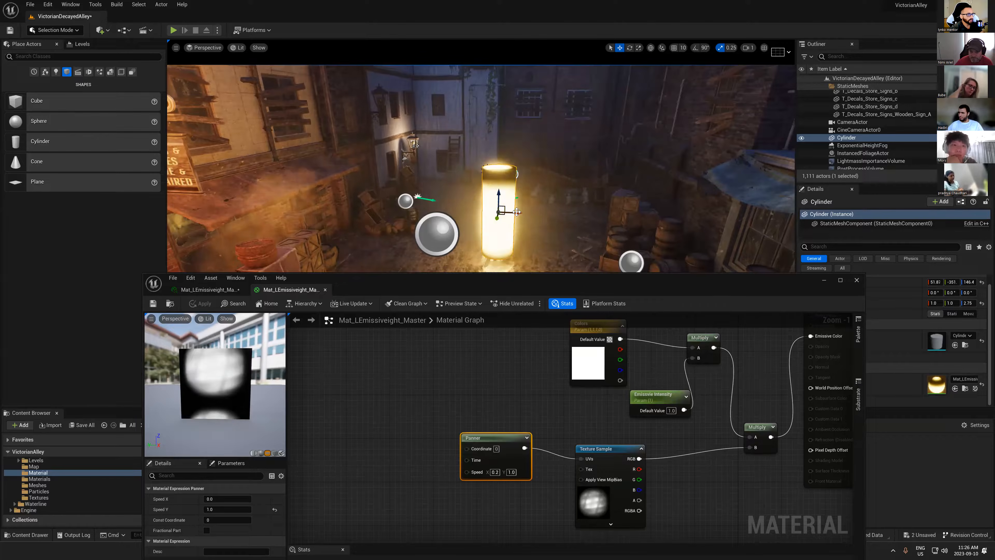
{"action": "left_click_drag", "start_coordinate": [501, 209], "coordinate": [542, 213]}
{"action": "middle_click_drag", "start_coordinate": [557, 210], "coordinate": [549, 225]}
{"action": "key", "text": "g"}
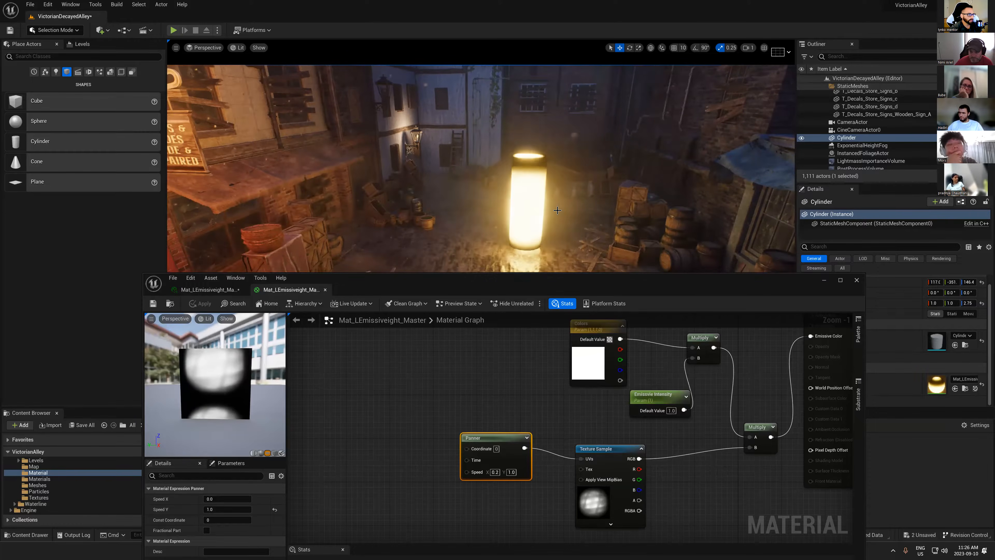
{"action": "key", "text": "s"}
{"action": "right_click_drag", "start_coordinate": [557, 210], "coordinate": [526, 196]}
{"action": "key", "text": "q"}
{"action": "key", "text": "f"}
{"action": "key", "text": "g"}
{"action": "key", "text": "r"}
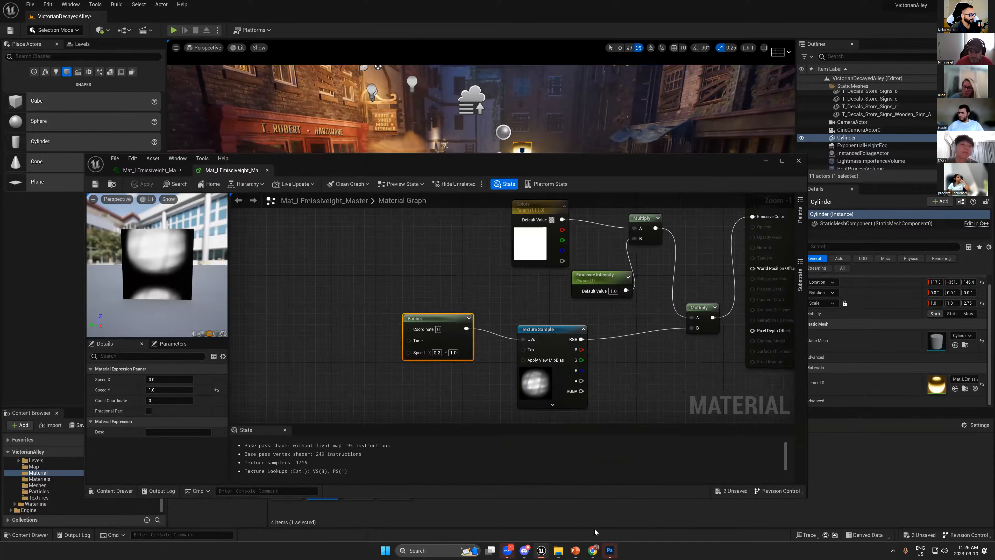
- Switch to Photoshop and open Cookie_tutorial_texture_5 (1).png from the Downloads folder
{"action": "left_click", "coordinate": [610, 550]}
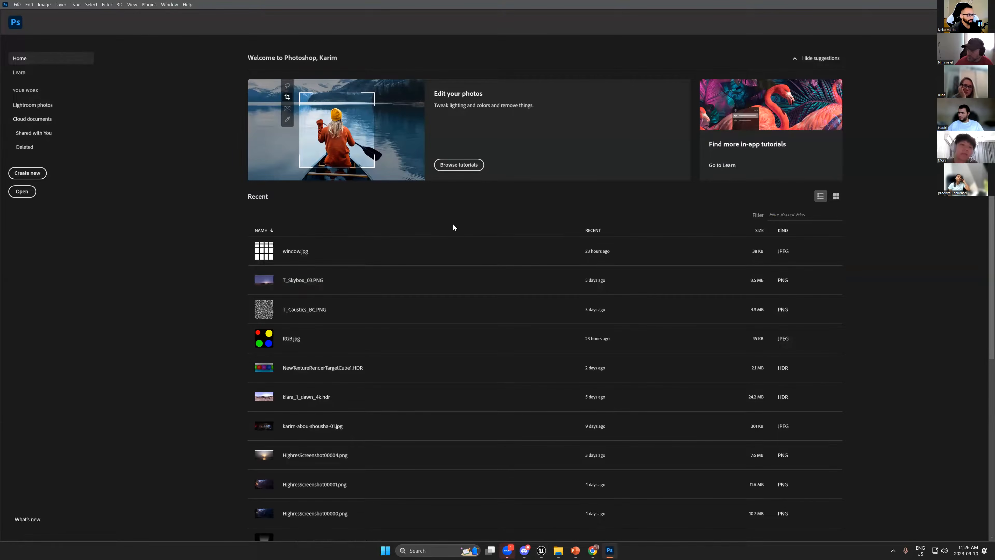
{"action": "key", "text": "ctrl+o"}
{"action": "left_click", "coordinate": [207, 152]}
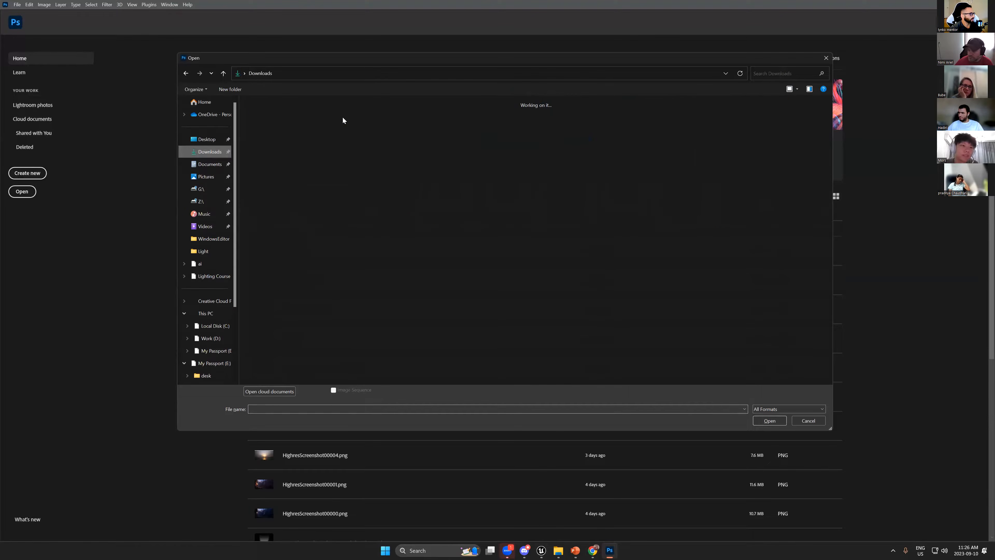
{"action": "double_click", "coordinate": [279, 157]}
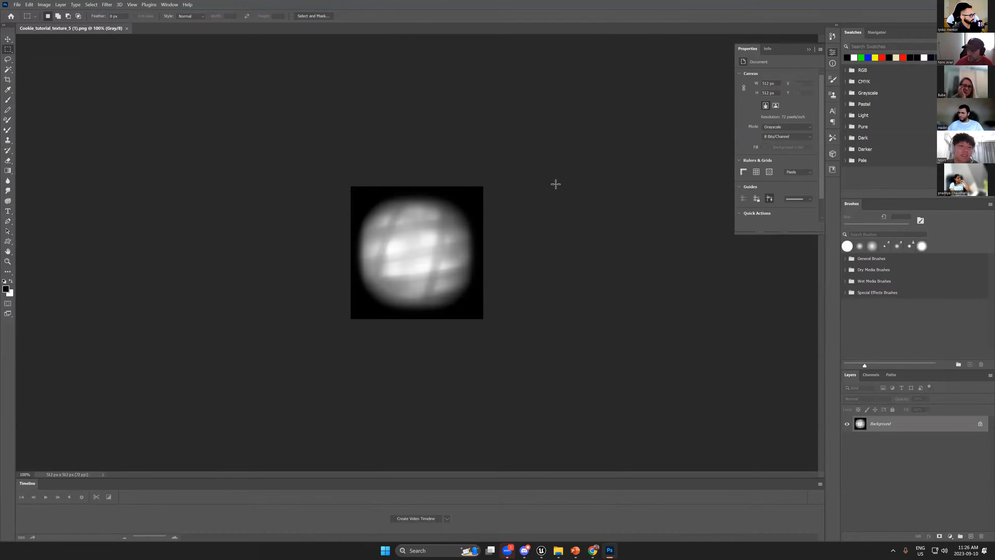
- Fill the cookie texture's background with black and add the white text "lynko mentor" across it
{"action": "key", "text": "alt+BackSpace"}
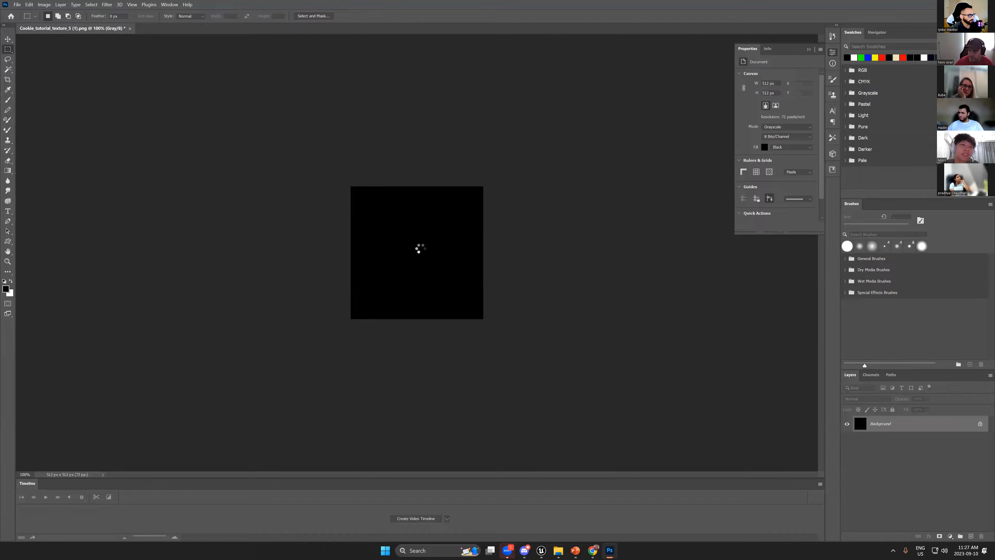
{"action": "left_click", "coordinate": [408, 264]}
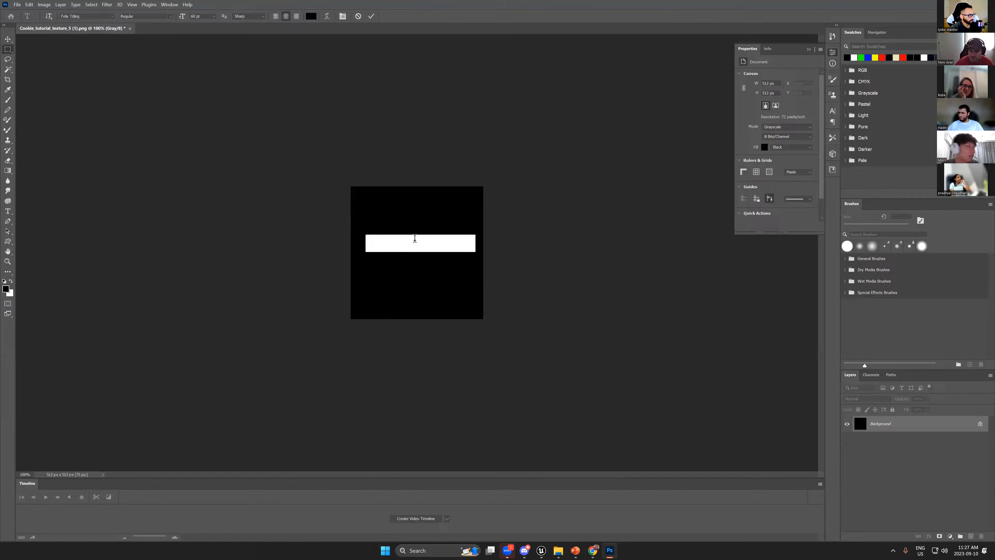
{"action": "left_click", "coordinate": [415, 240]}
{"action": "key", "text": "BackSpace"}
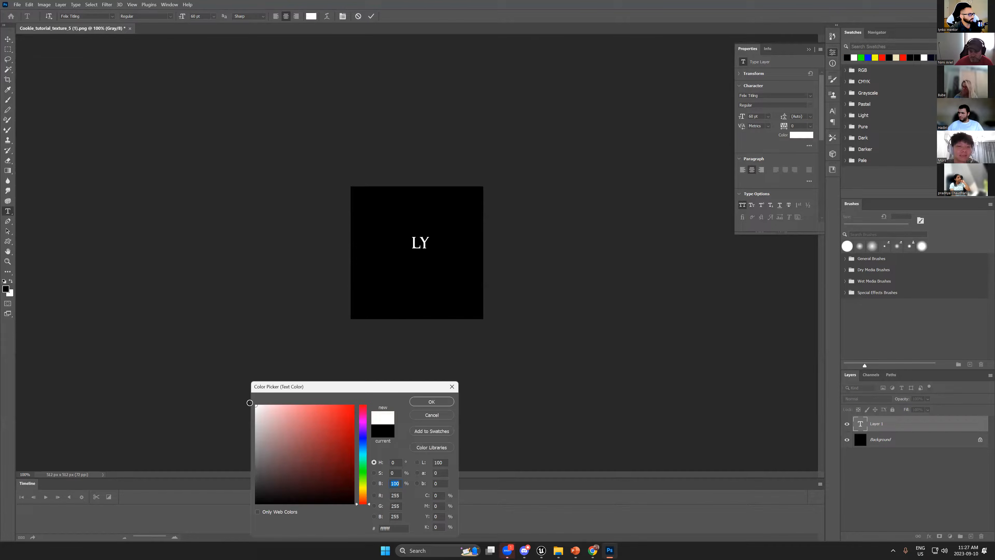
{"action": "key", "text": "Return"}
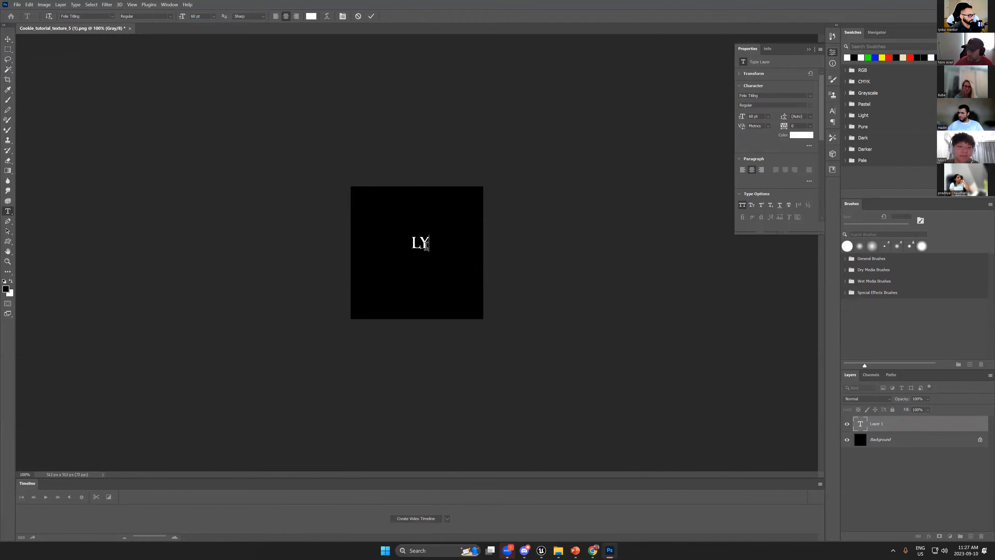
{"action": "type", "text": "R"}
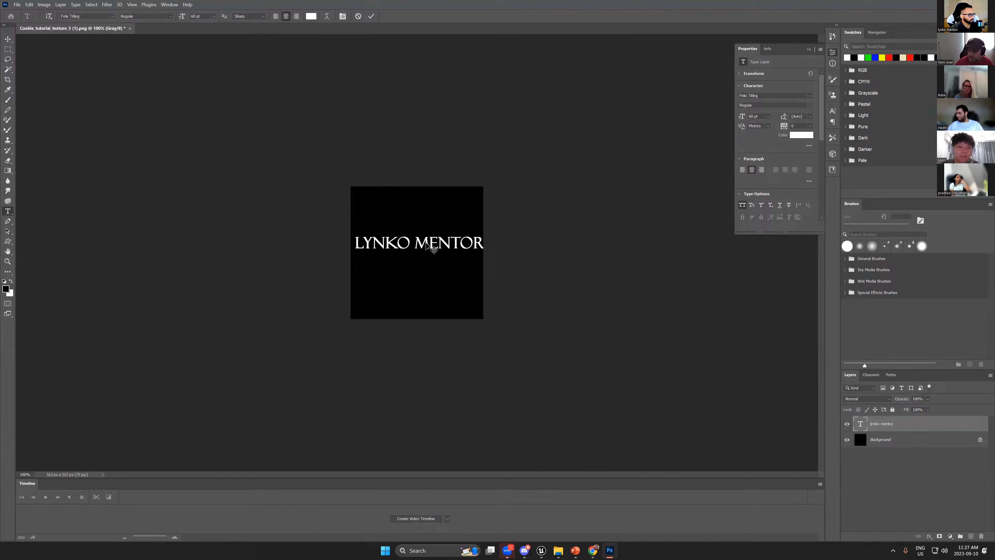
- Rotate the text 90° clockwise, scale it to about 93% to fit the canvas, and stretch its letter height to about 169%
{"action": "key", "text": "ctrl+t"}
{"action": "right_click", "coordinate": [434, 244]}
{"action": "left_click", "coordinate": [466, 386]}
{"action": "key", "text": "ctrl+z"}
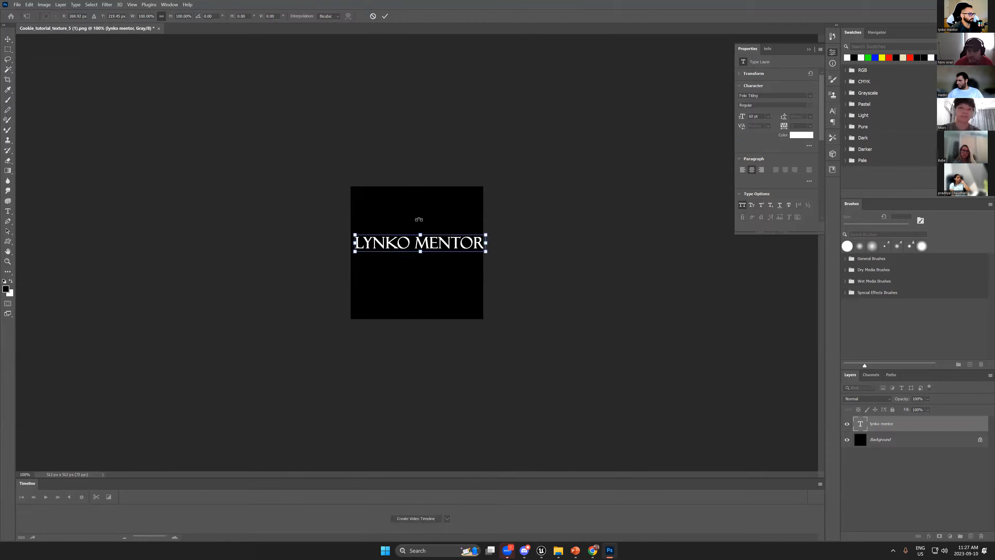
{"action": "right_click", "coordinate": [420, 220]}
{"action": "left_click", "coordinate": [462, 357]}
{"action": "left_click_drag", "start_coordinate": [419, 178], "coordinate": [426, 191]}
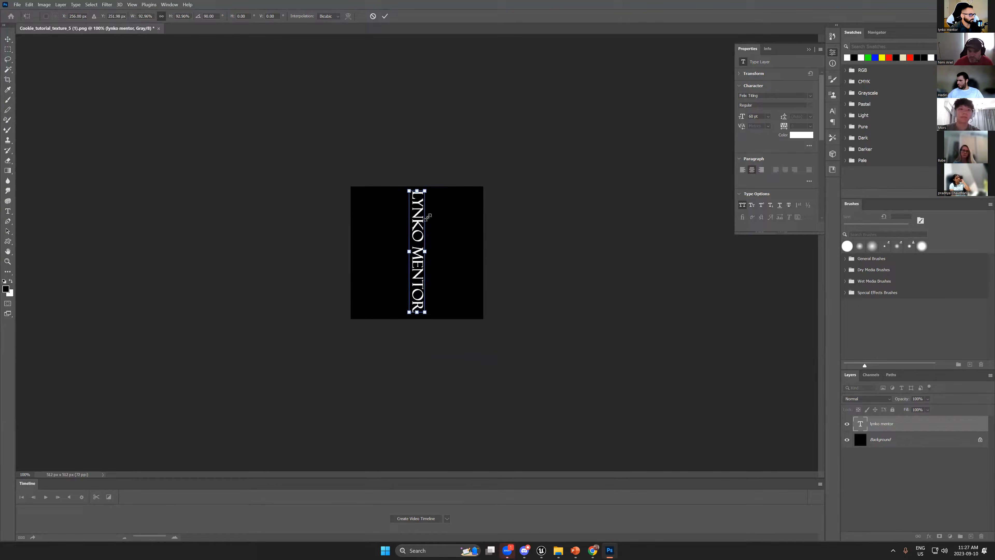
{"action": "left_click_drag", "start_coordinate": [426, 252], "coordinate": [431, 251], "text": "alt"}
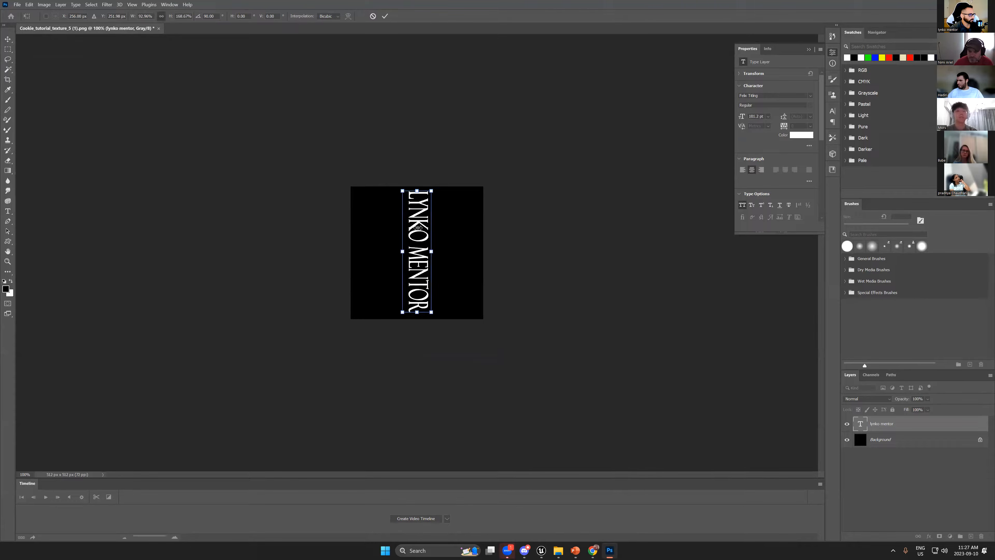
- Merge the text into the background and save the image as a copy named Cookie_tutorial_texture_5 (1)s.png
{"action": "key", "text": "ctrl+e"}
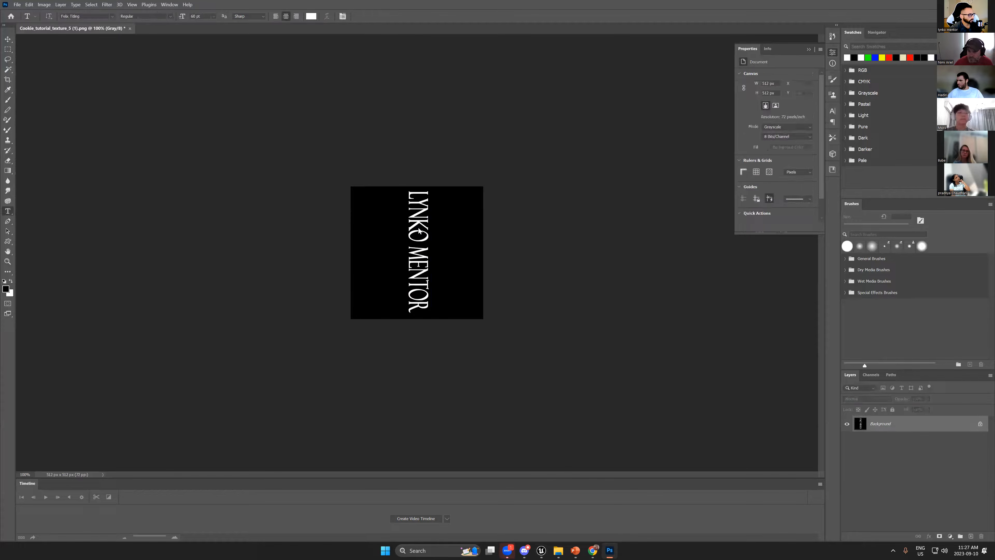
{"action": "key", "text": "ctrl+shift+s"}
{"action": "type", "text": "s"}
{"action": "key", "text": "Return"}
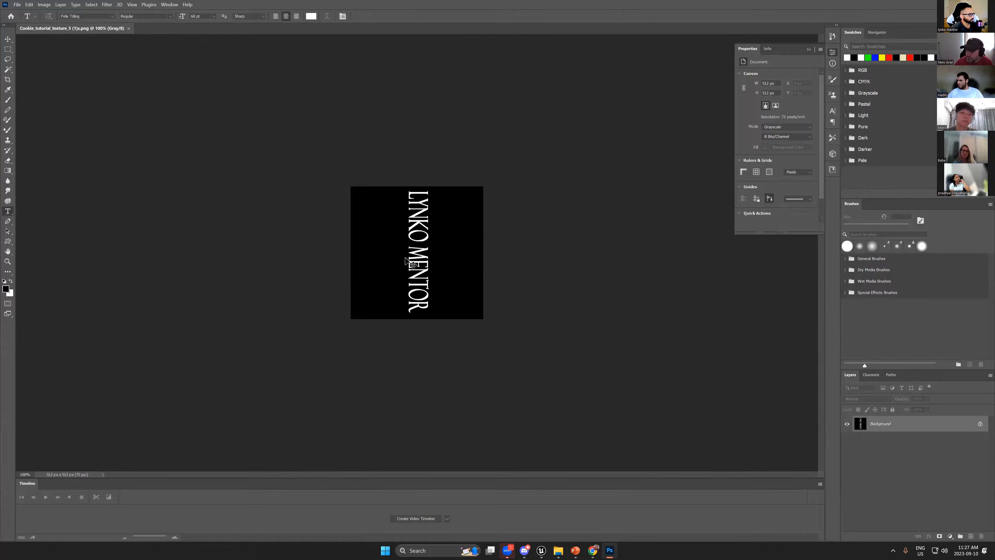
- Import the saved text texture into the Material folder of the Unreal project
{"action": "key", "text": "ctrl+shift+s"}
{"action": "left_click_drag", "start_coordinate": [298, 137], "coordinate": [488, 513]}
{"action": "key", "text": "alt+Tab"}
{"action": "left_click_drag", "start_coordinate": [549, 166], "coordinate": [515, 74]}
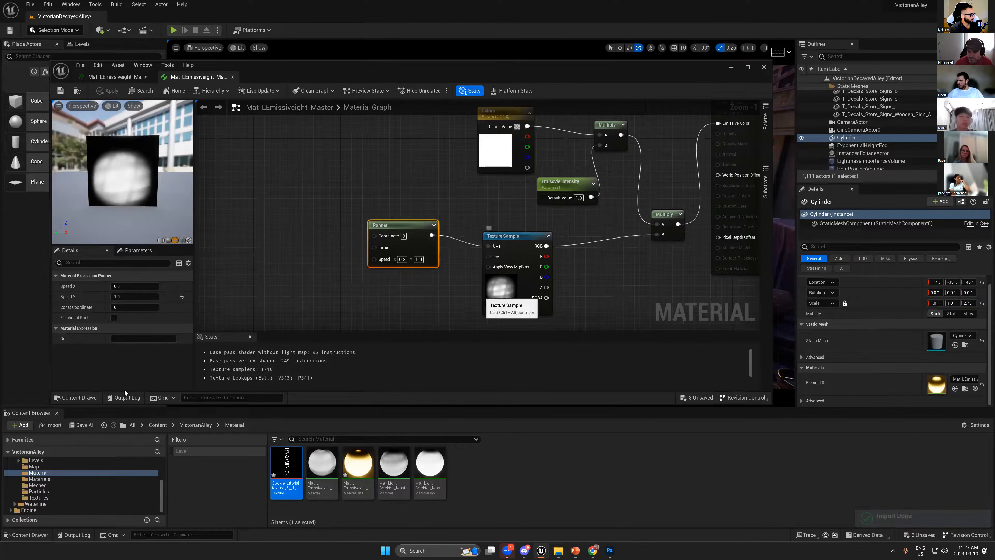
- Assign the imported text texture to the Texture Sample node and save the master material
{"action": "left_click", "coordinate": [496, 242]}
{"action": "left_click_drag", "start_coordinate": [104, 347], "coordinate": [119, 354]}
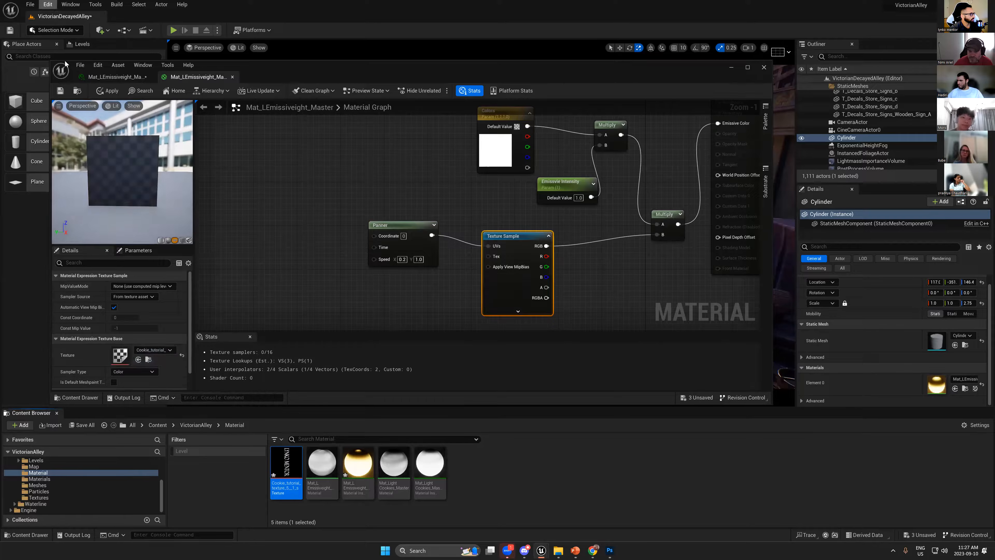
{"action": "left_click", "coordinate": [61, 93]}
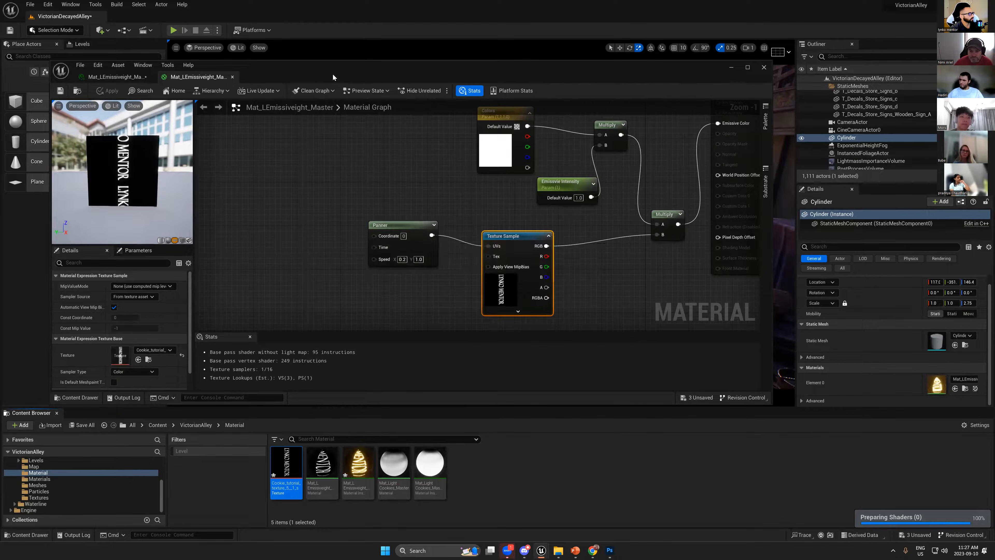
- Frame the cylinder in the alley viewport and examine how the glowing text scrolls over it
{"action": "left_click_drag", "start_coordinate": [333, 74], "coordinate": [370, 309]}
{"action": "key", "text": "f"}
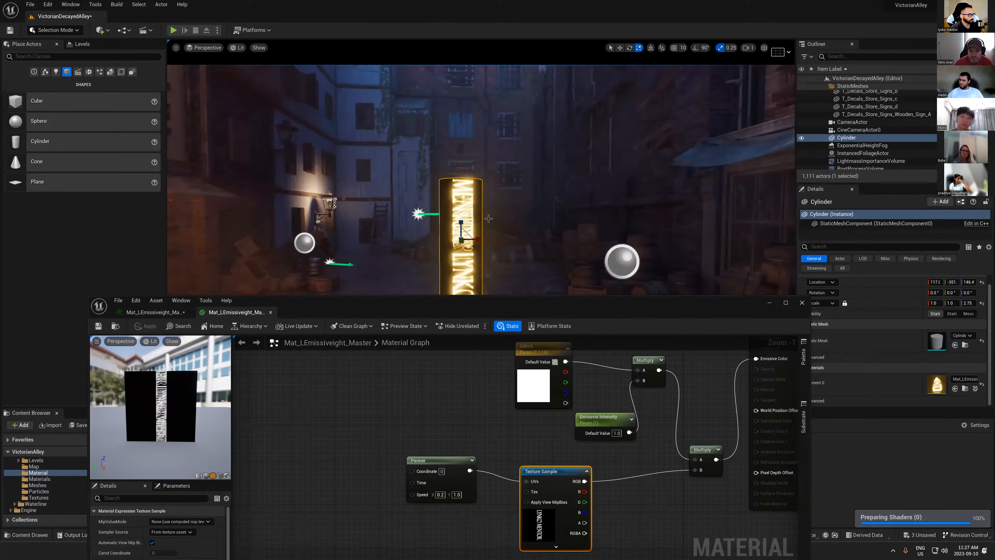
{"action": "key", "text": "g"}
{"action": "left_click_drag", "start_coordinate": [373, 305], "coordinate": [406, 210]}
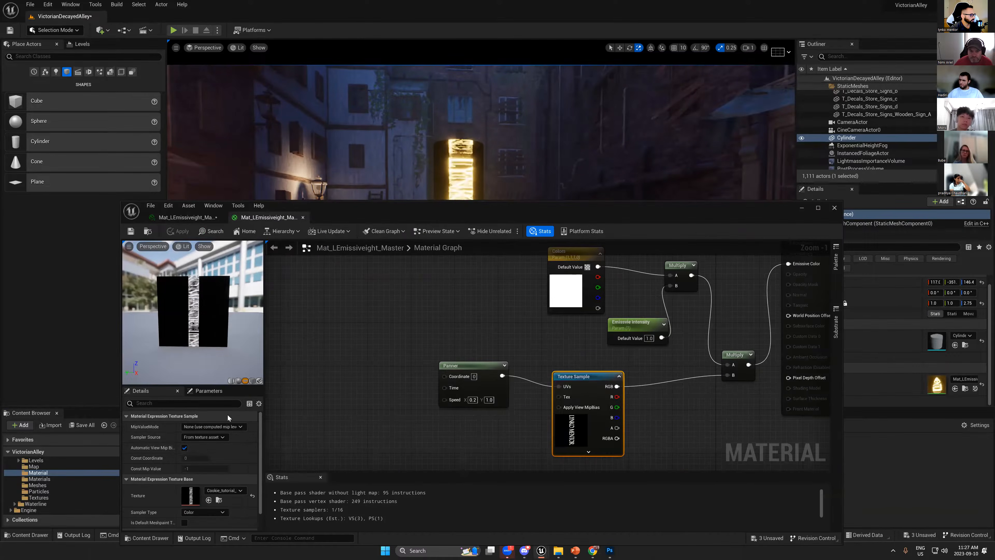
- Switch to Photoshop, restore the merged text layer and scale the vertical text down slightly around its centre
{"action": "scroll", "coordinate": [198, 496], "scroll_direction": "down", "scroll_amount": 2}
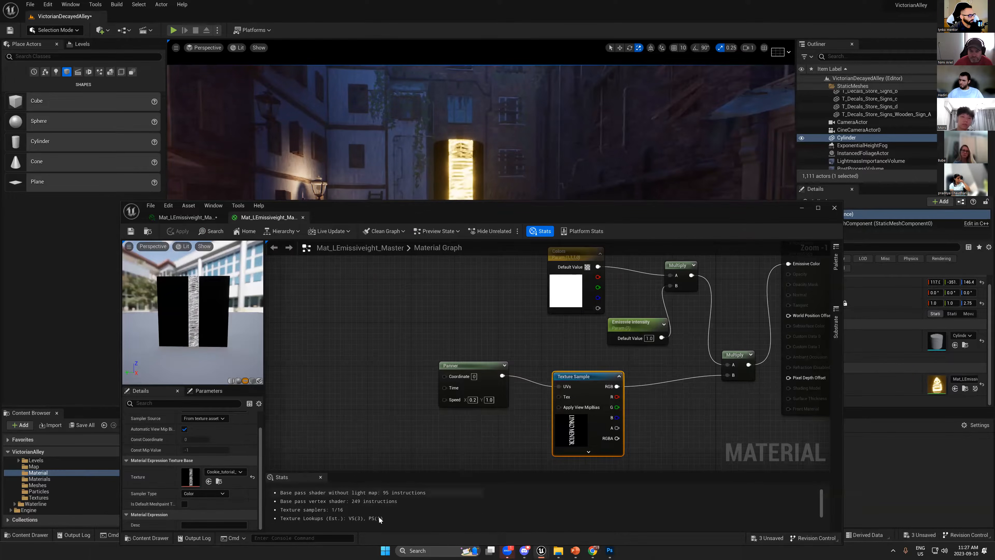
{"action": "left_click", "coordinate": [609, 550]}
{"action": "left_click", "coordinate": [442, 242]}
{"action": "key", "text": "Escape"}
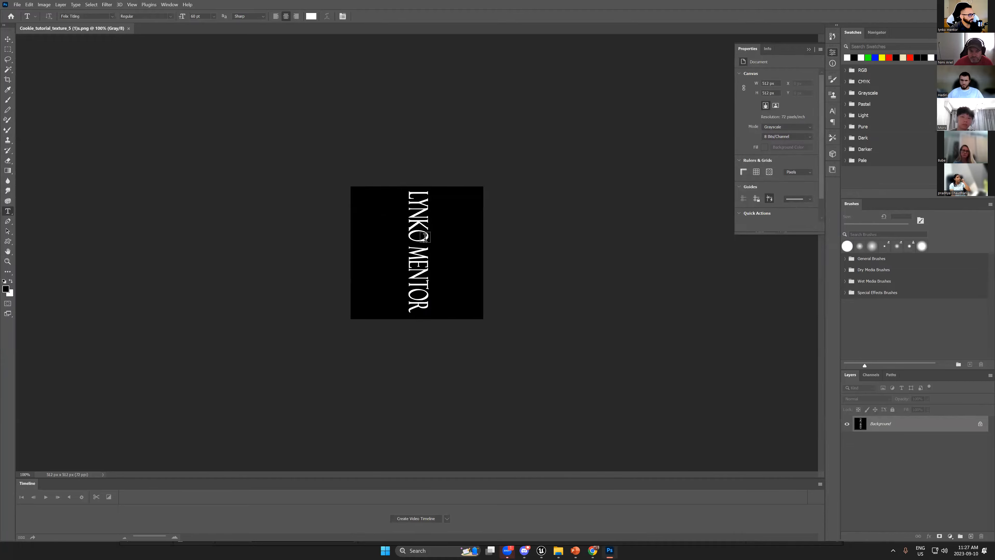
{"action": "key", "text": "ctrl+t"}
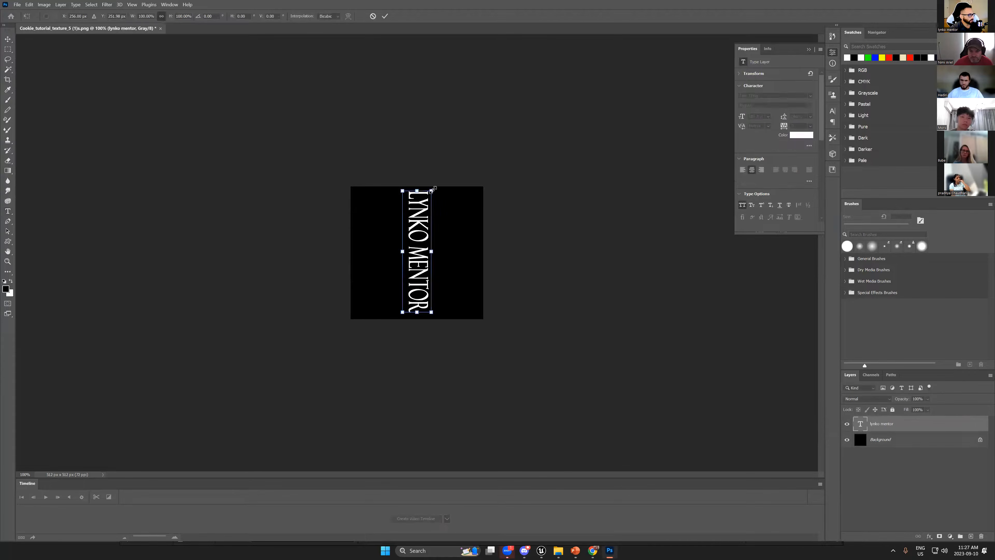
{"action": "mouse_move", "coordinate": [426, 196]}
{"action": "left_mouse_down", "text": "alt"}
{"action": "mouse_move", "coordinate": [425, 219]}
{"action": "mouse_move", "coordinate": [419, 212]}
{"action": "left_mouse_up", "text": "alt"}
{"action": "key", "text": "Return"}
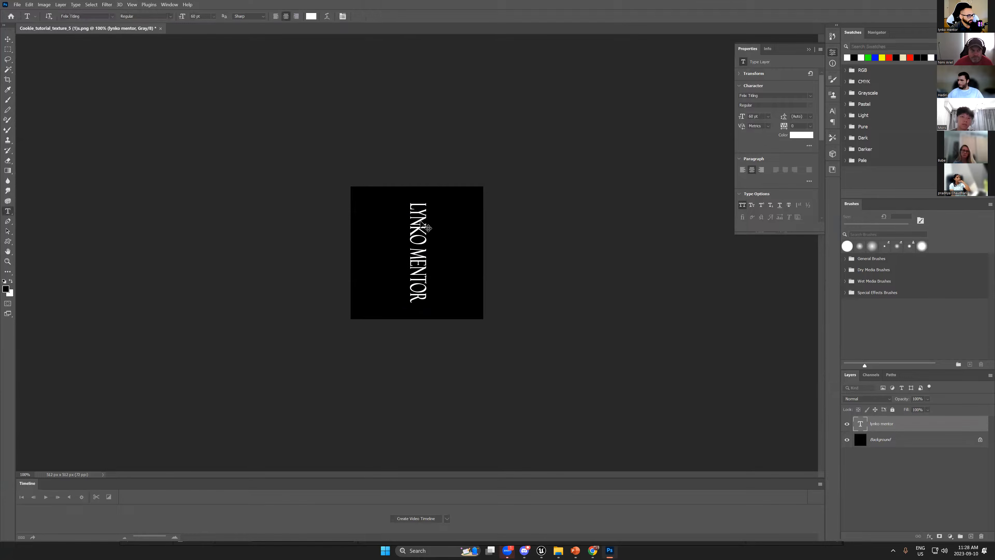
- Save the flattened text image over Cookie_tutorial_texture_5 (1)s.png and reimport it into the Material folder in Unreal
{"action": "key", "text": "ctrl+e"}
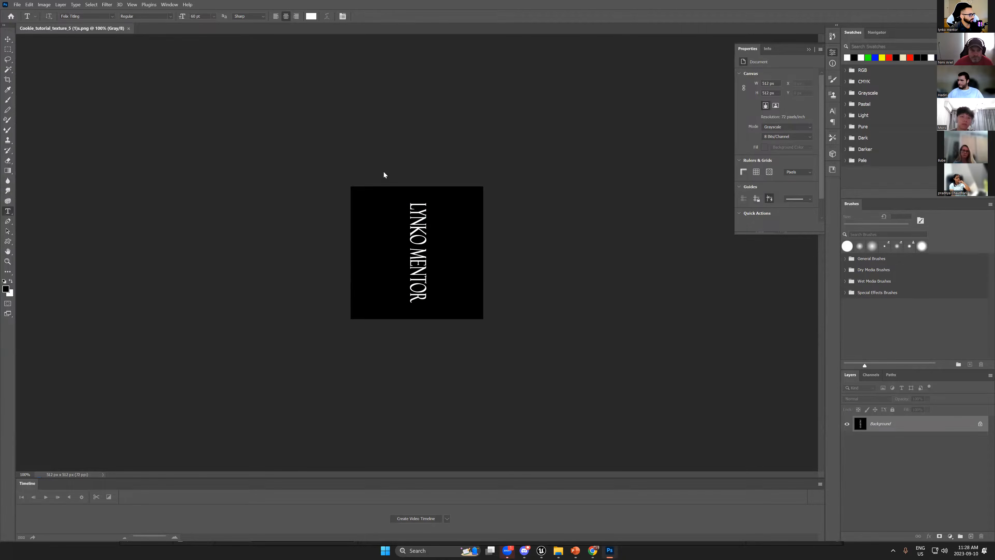
{"action": "key", "text": "ctrl+shift+s"}
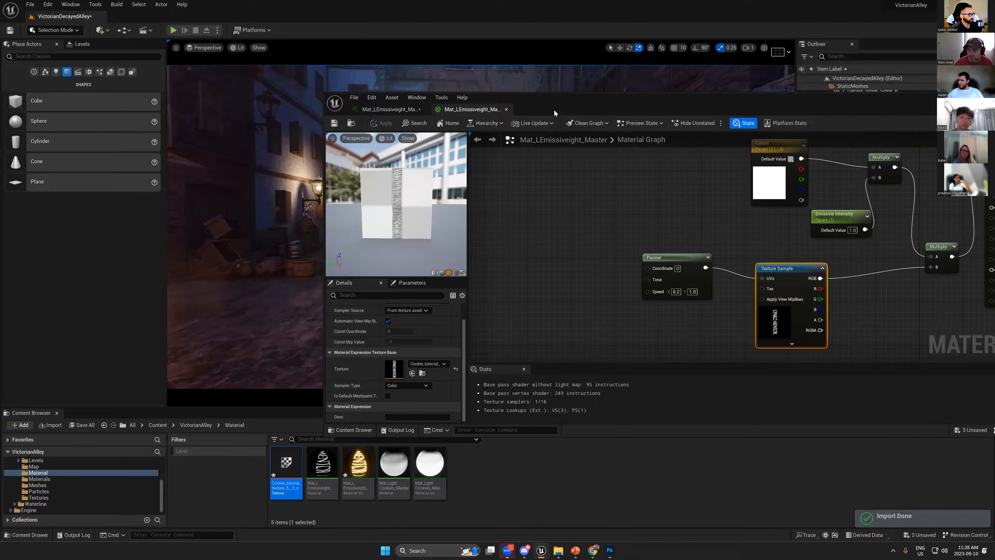
{"action": "left_click_drag", "start_coordinate": [554, 109], "coordinate": [401, 279]}
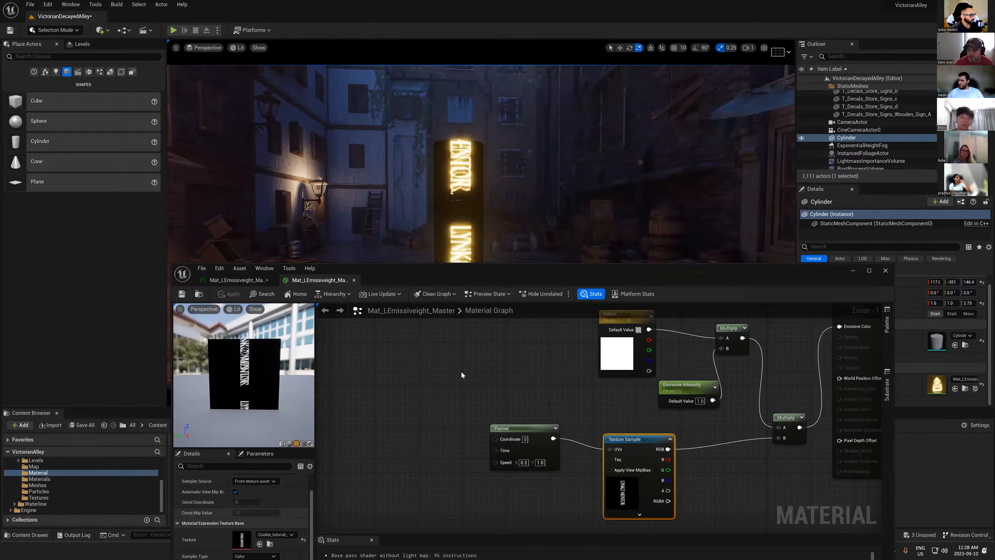
- Set the Panner node's Speed Y to 0.2, apply the change to the master material and close its editor
{"action": "left_click", "coordinate": [517, 427]}
{"action": "left_click", "coordinate": [256, 499]}
{"action": "type", "text": "0.2"}
{"action": "key", "text": "Return"}
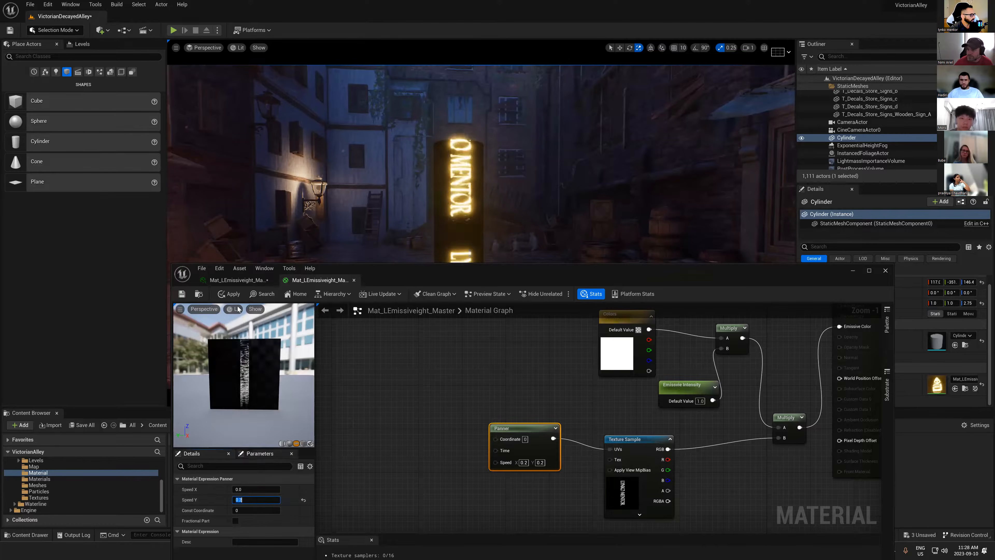
{"action": "left_click", "coordinate": [228, 293]}
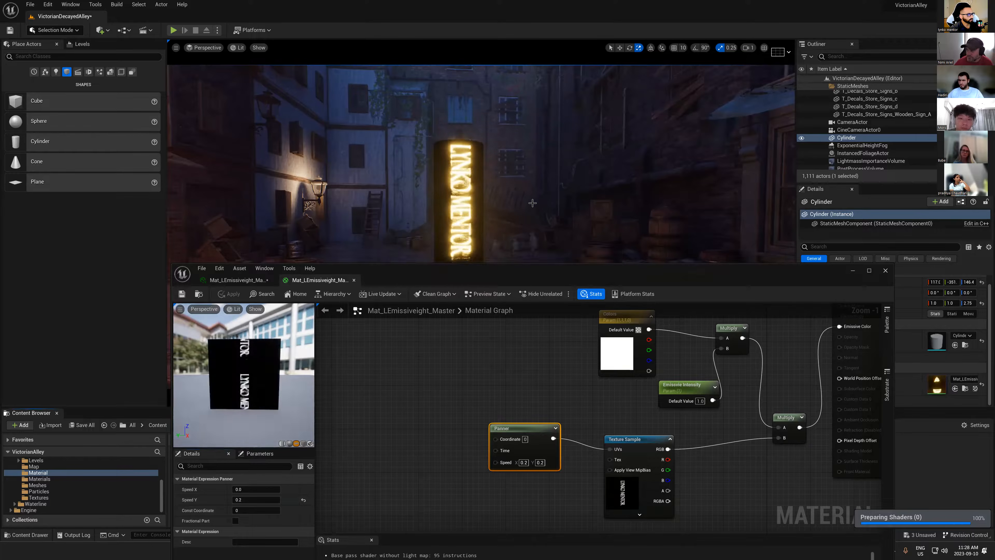
{"action": "scroll", "coordinate": [533, 203], "scroll_direction": "up", "scroll_amount": 5}
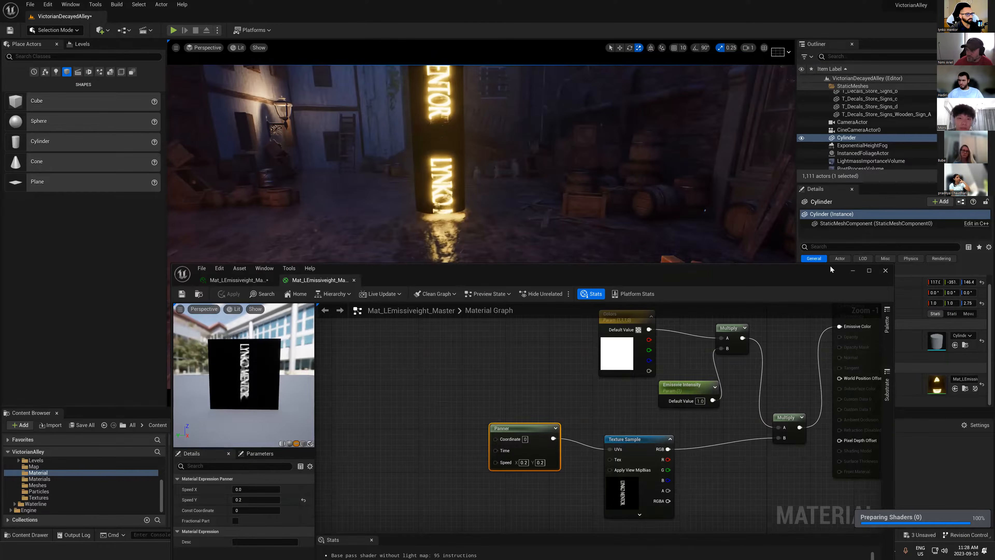
{"action": "left_click", "coordinate": [886, 270]}
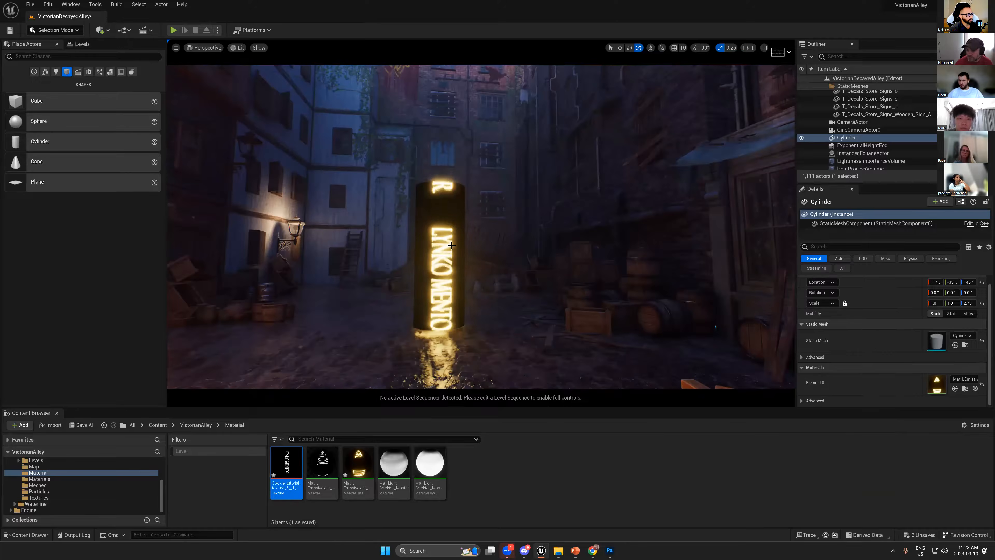
- Change the emissive material instance's Colors parameter to pure red (R 0.953333, G 0, B 0) and close its editor
{"action": "double_click", "coordinate": [358, 465]}
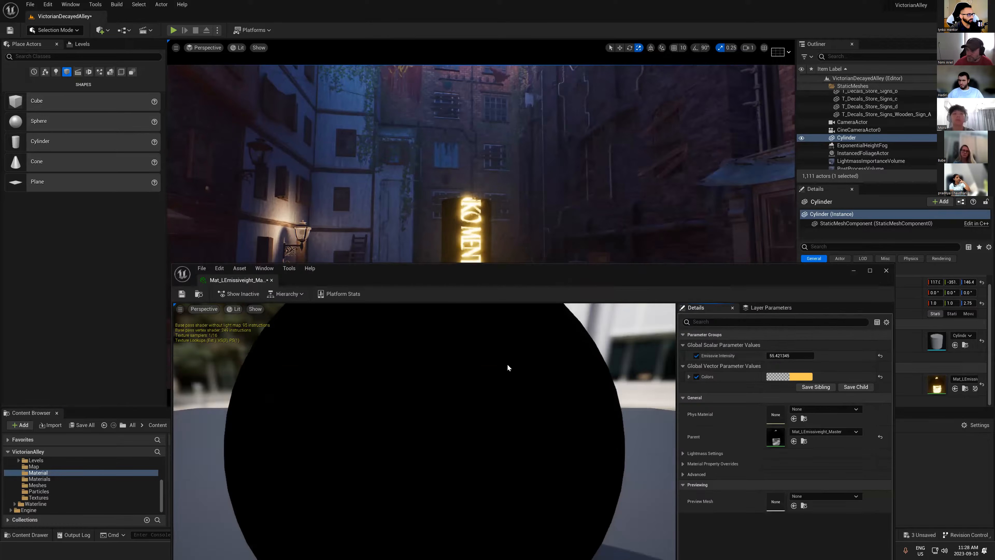
{"action": "left_click", "coordinate": [791, 377]}
{"action": "left_click_drag", "start_coordinate": [717, 282], "coordinate": [609, 338]}
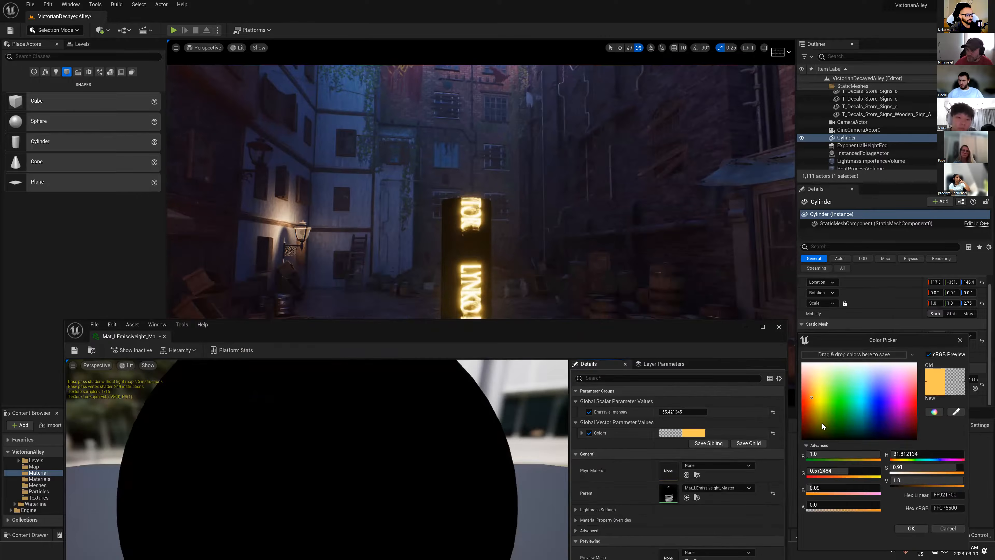
{"action": "left_click_drag", "start_coordinate": [806, 400], "coordinate": [788, 406]}
{"action": "left_click_drag", "start_coordinate": [504, 333], "coordinate": [446, 392]}
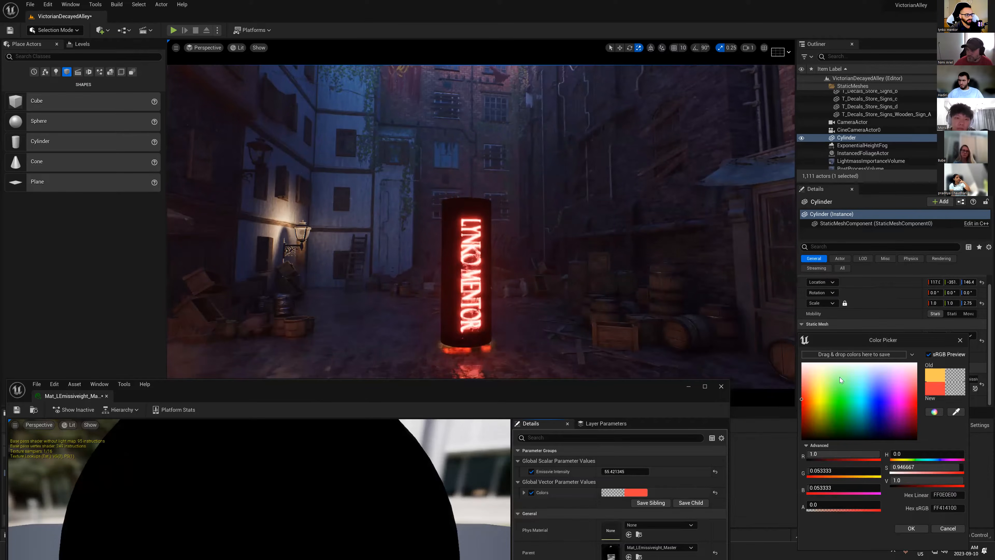
{"action": "left_click_drag", "start_coordinate": [803, 401], "coordinate": [802, 403]}
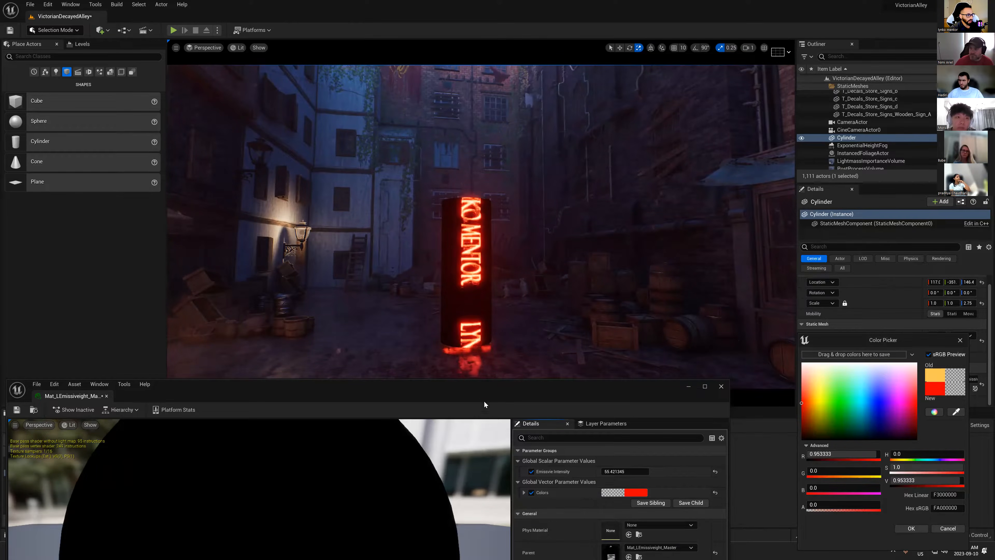
{"action": "left_click", "coordinate": [910, 528]}
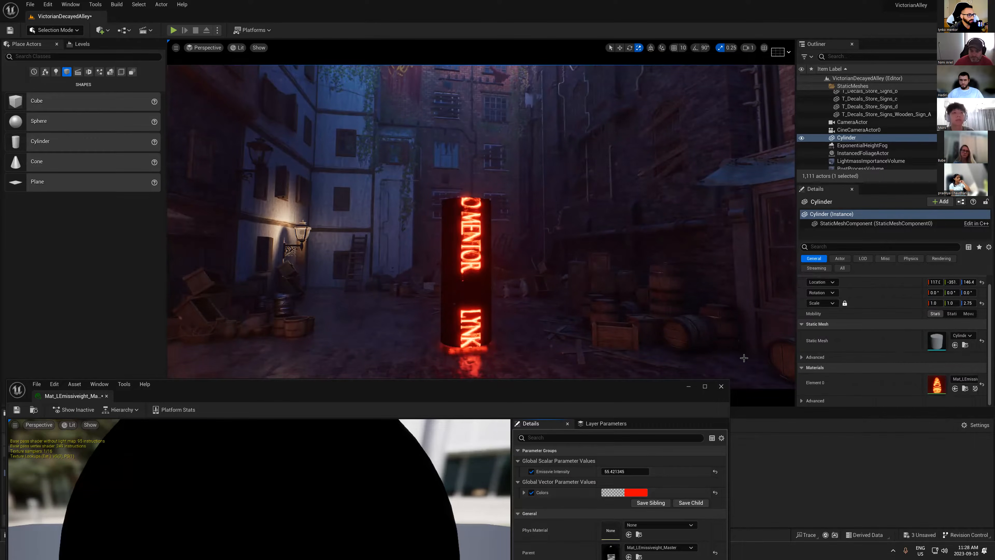
{"action": "left_click", "coordinate": [721, 387]}
- Switch to the web browser and search Google Images for "rgb screen texture"
{"action": "left_click", "coordinate": [592, 550]}
{"action": "left_click", "coordinate": [140, 21]}
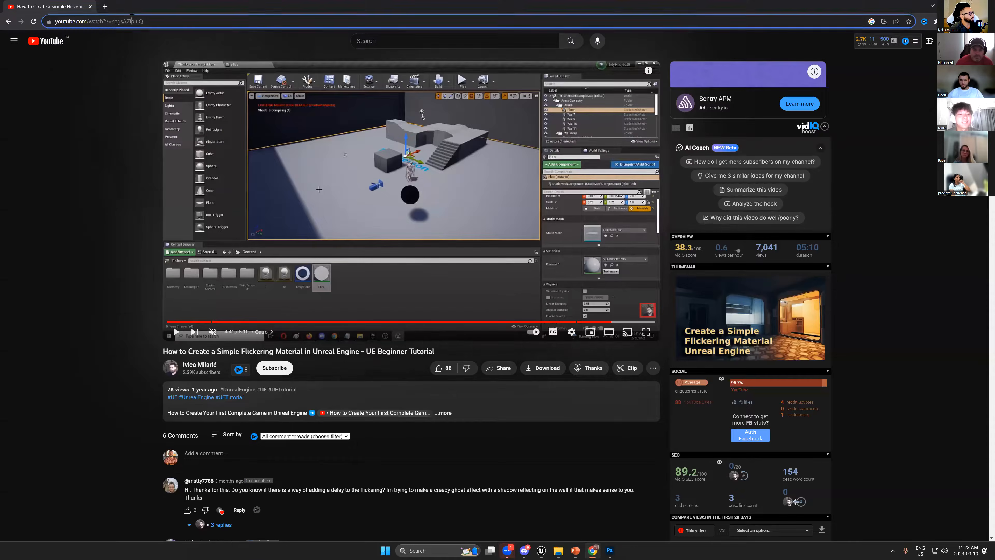
{"action": "type", "text": "google.com"}
{"action": "key", "text": "Return"}
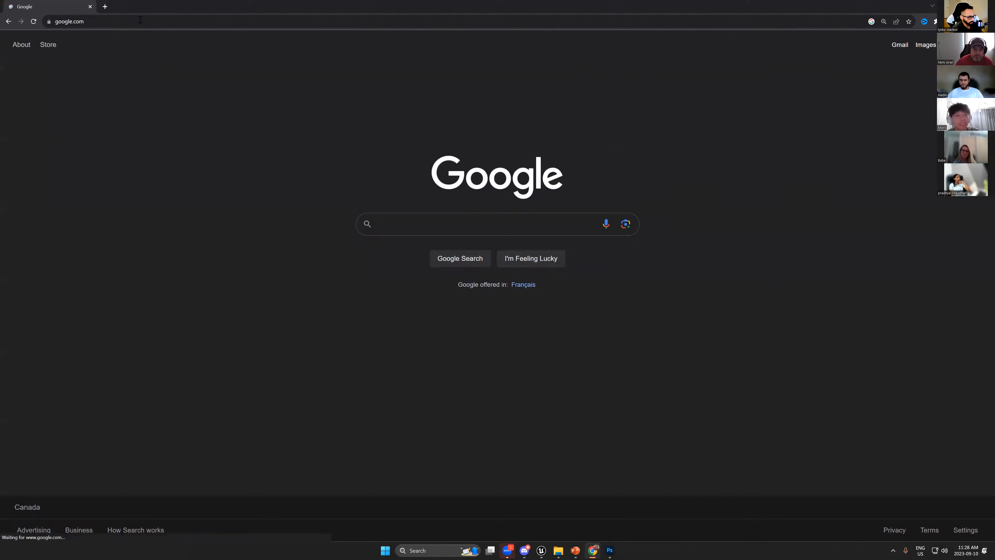
{"action": "type", "text": "r"}
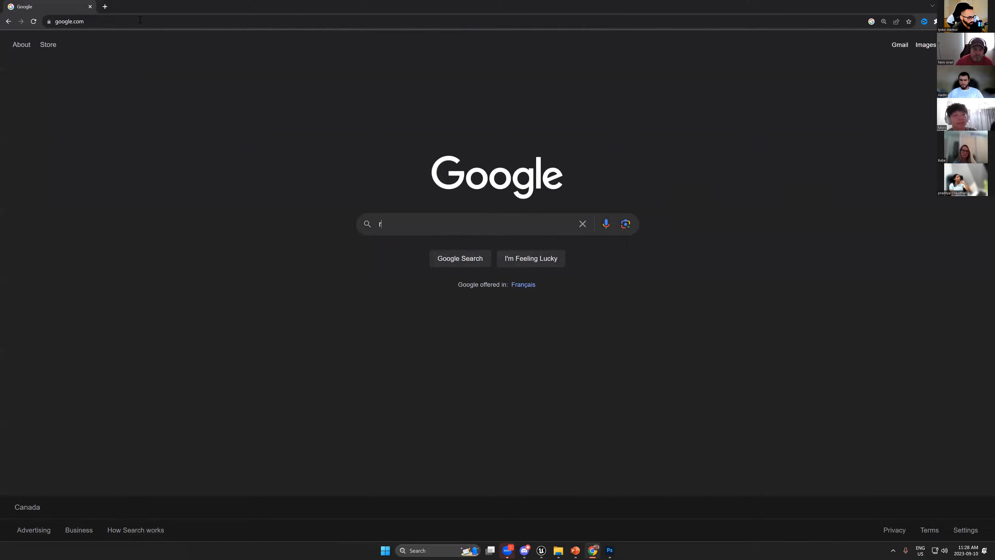
{"action": "type", "text": "gb scree"}
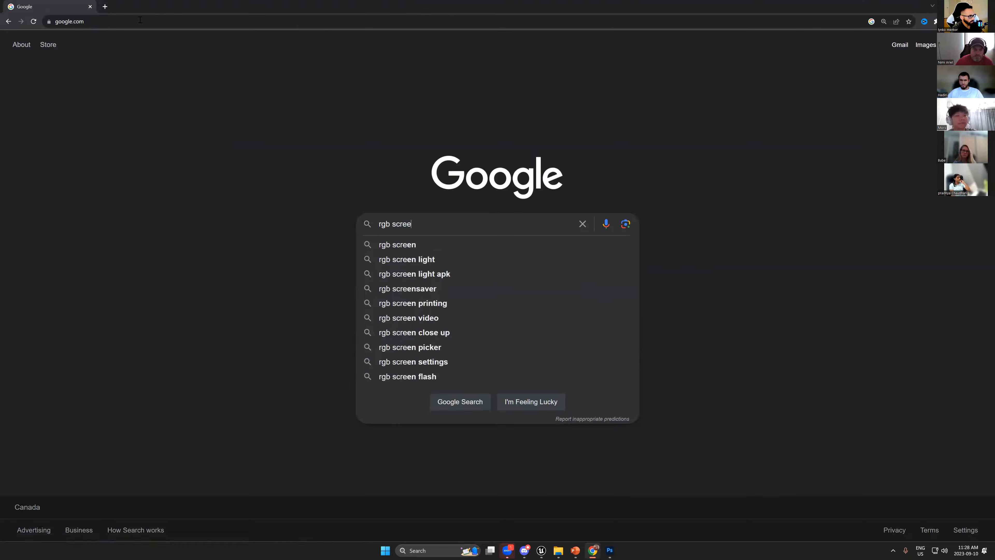
{"action": "type", "text": "n textur"}
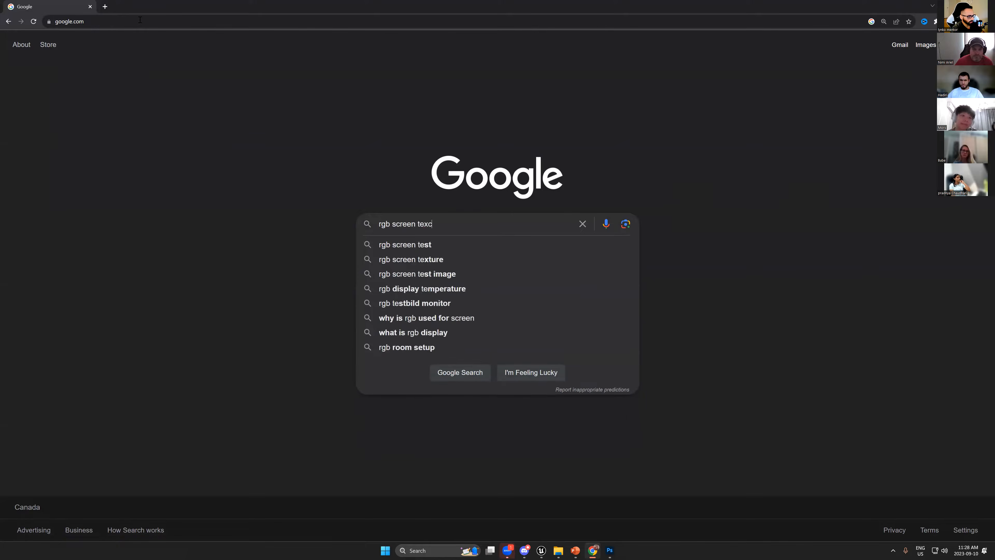
{"action": "type", "text": "e"}
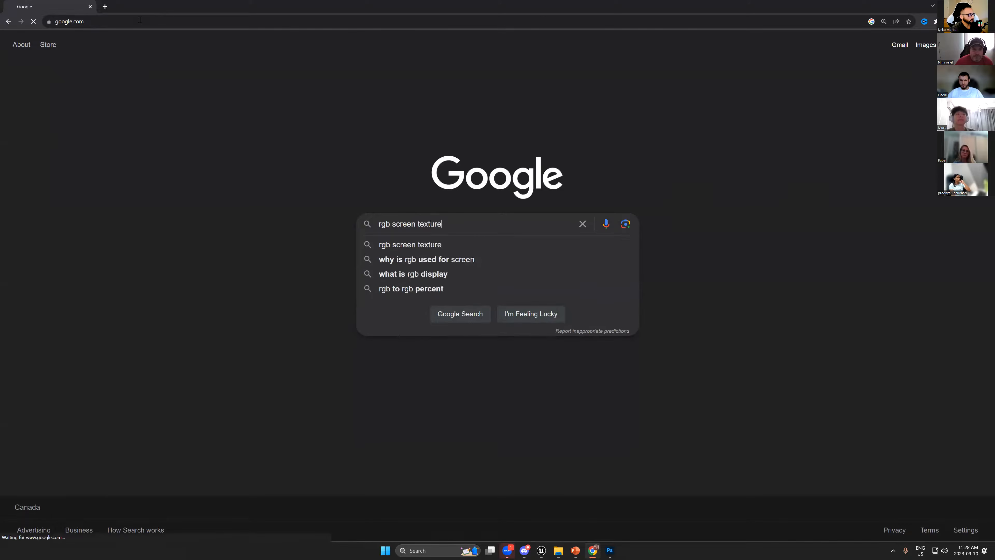
{"action": "key", "text": "Return"}
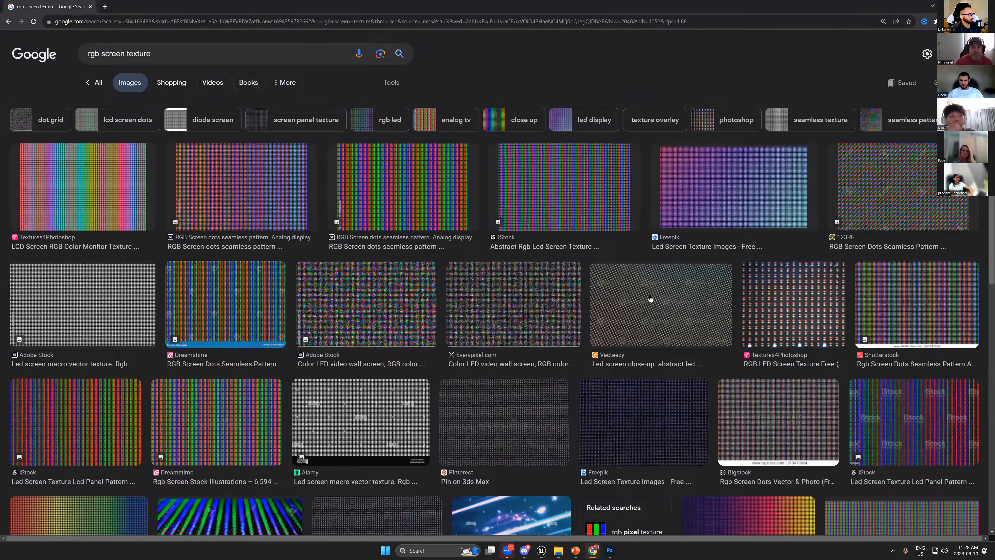
- Open the black-and-white LED screen macro texture from Adobe Stock in the results and copy the image
{"action": "left_click", "coordinate": [123, 300]}
{"action": "right_click", "coordinate": [724, 145]}
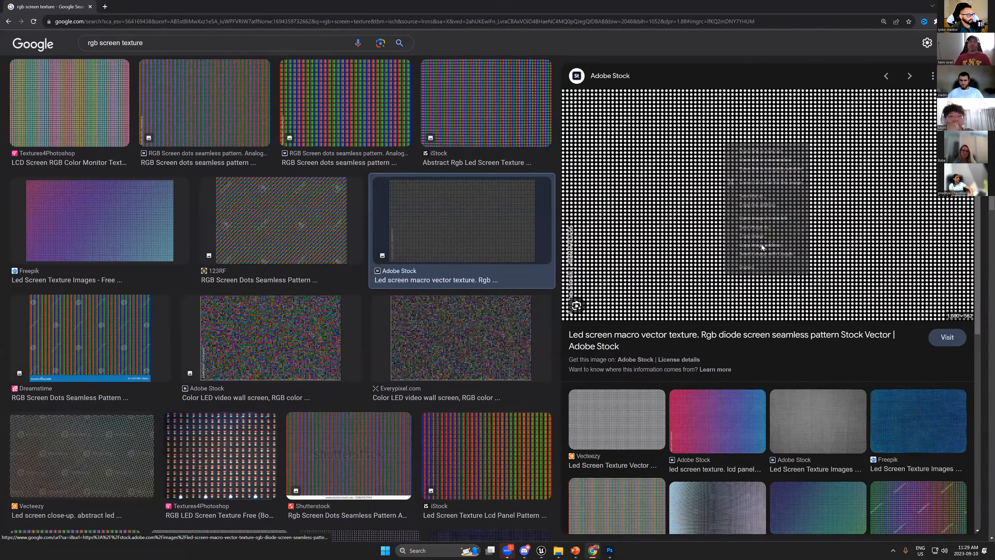
{"action": "left_click", "coordinate": [757, 236]}
- Return to Photoshop, restore the separate text layer and paste the LED dot pattern between the text and the background
{"action": "key", "text": "alt+Tab"}
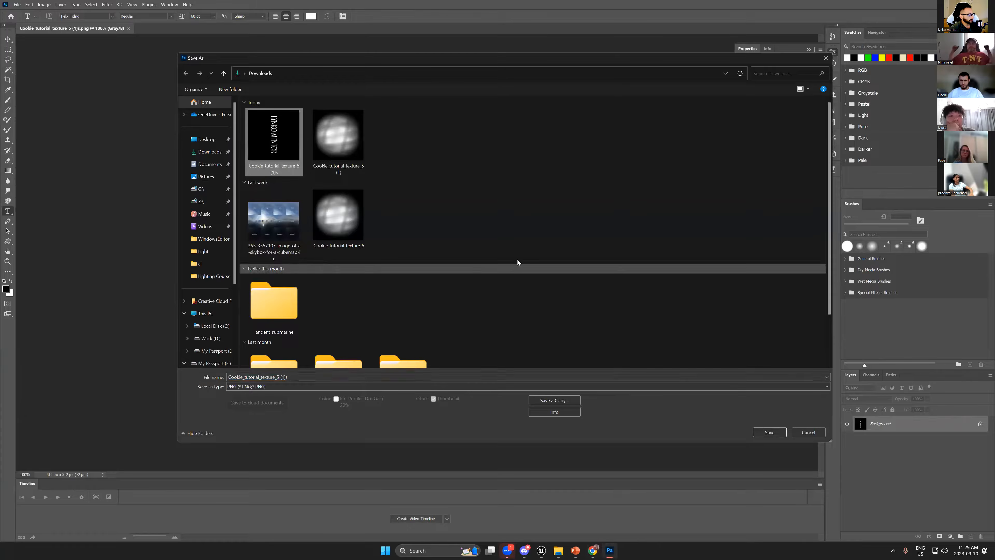
{"action": "key", "text": "Escape"}
{"action": "key", "text": "m"}
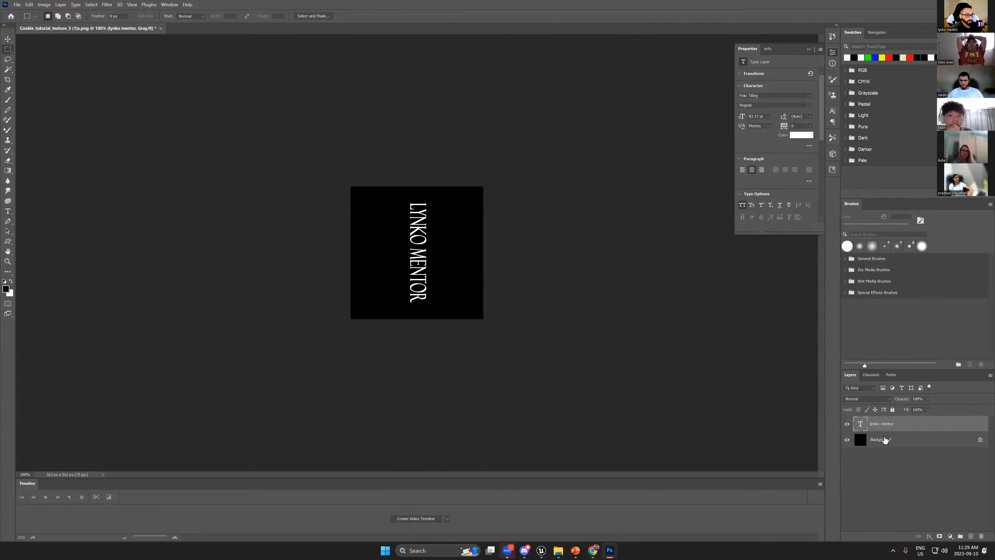
{"action": "left_click", "coordinate": [865, 439]}
{"action": "key", "text": "ctrl+v"}
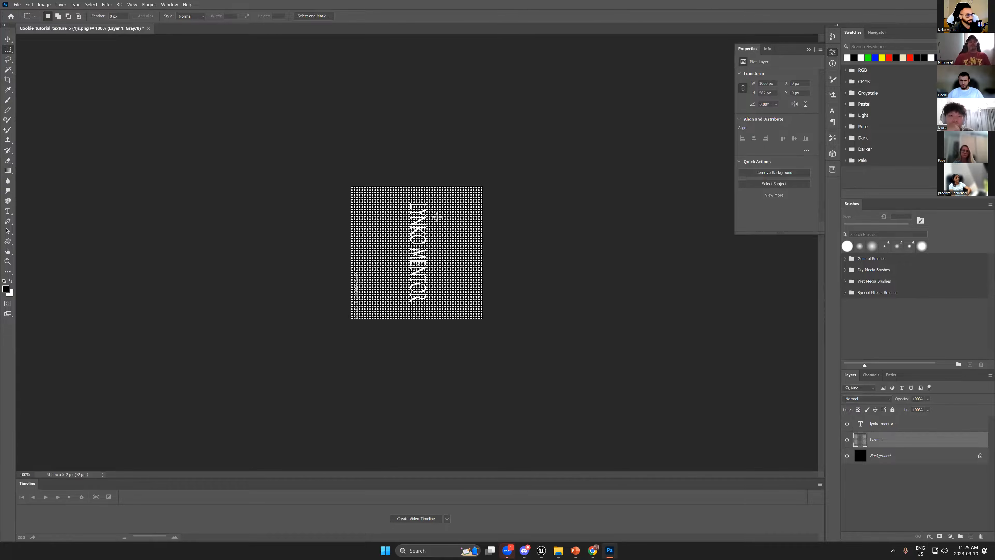
- Lower the dot pattern layer's opacity to 20% and merge all visible layers into the background
{"action": "key", "text": "5"}
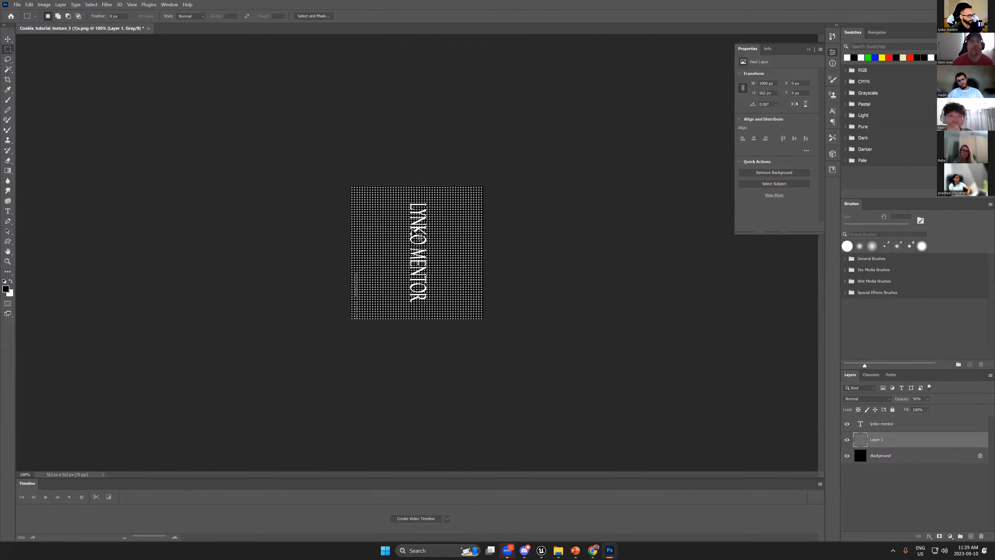
{"action": "key", "text": "2"}
{"action": "key", "text": "ctrl+shift+e"}
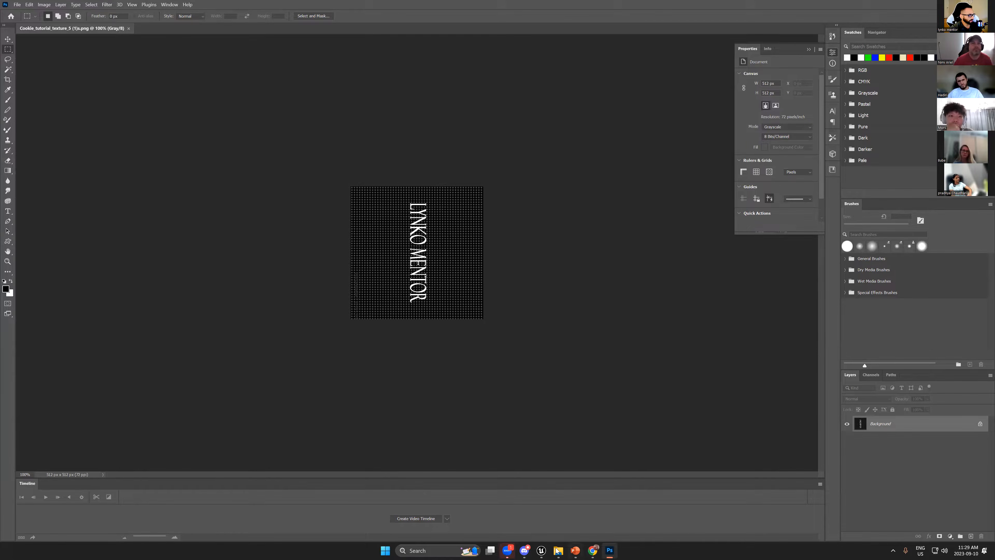
- Reimport the saved dot-pattern text texture from File Explorer into the Material folder in Unreal
{"action": "left_click", "coordinate": [542, 550]}
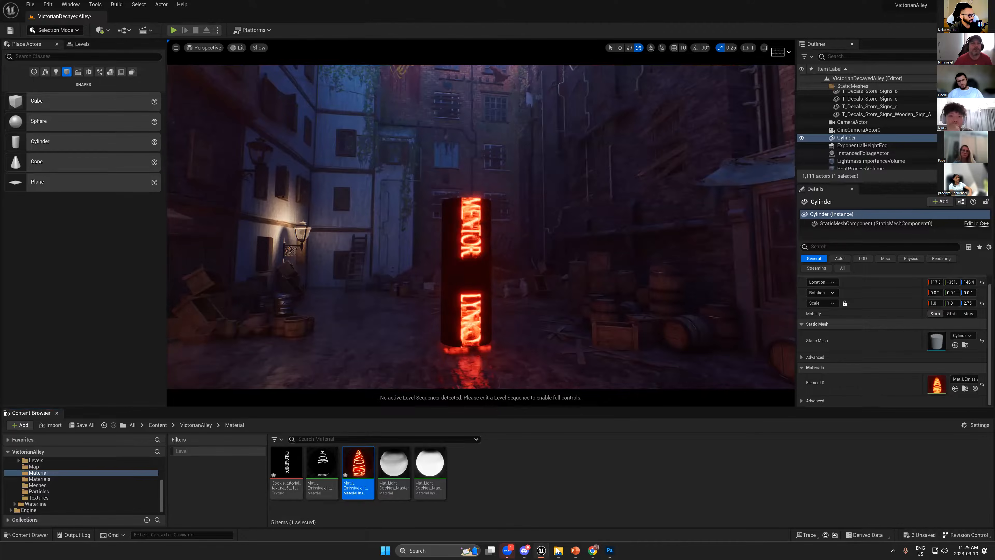
{"action": "key", "text": "alt+Tab"}
{"action": "left_click", "coordinate": [277, 156]}
{"action": "left_click_drag", "start_coordinate": [277, 157], "coordinate": [600, 507]}
{"action": "key", "text": "alt+Tab"}
{"action": "left_click_drag", "start_coordinate": [533, 481], "coordinate": [534, 481]}
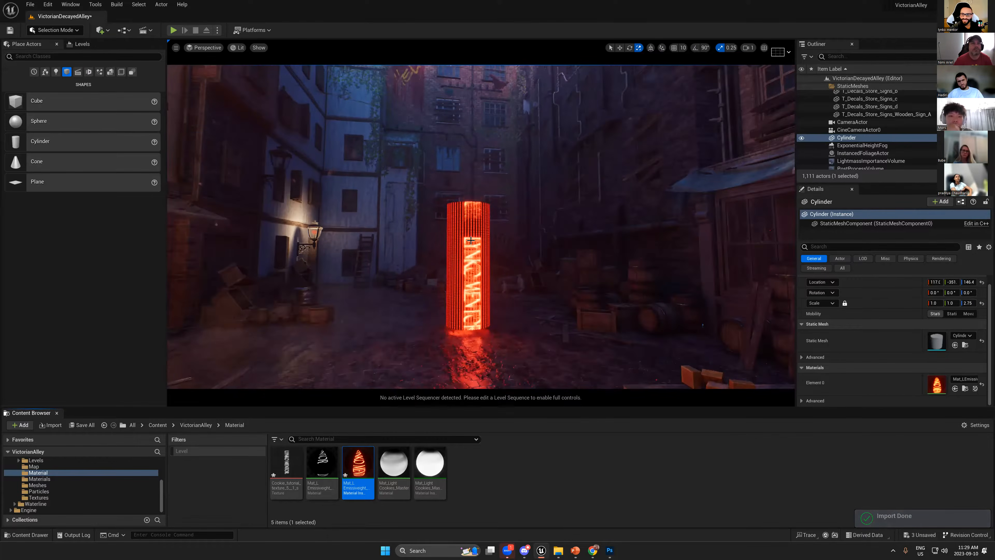
- Try to rotate the cylinder onto its side without angle snapping
{"action": "key", "text": "w"}
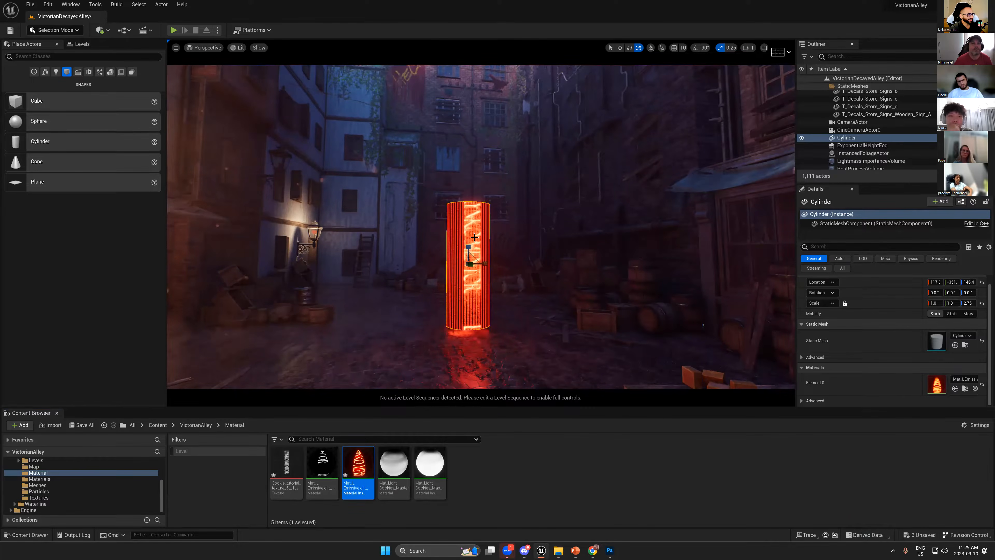
{"action": "key", "text": "e"}
{"action": "left_click_drag", "start_coordinate": [447, 249], "coordinate": [466, 235]}
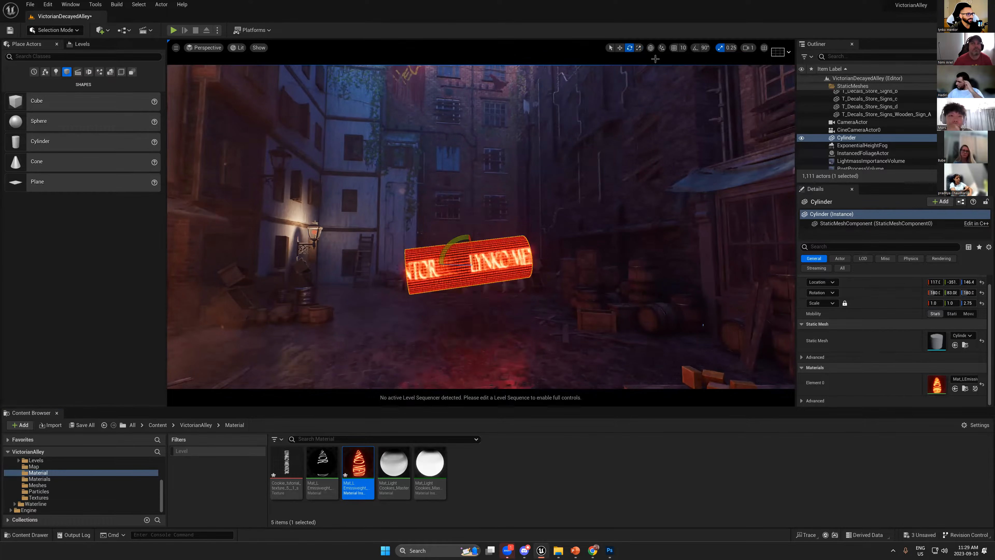
{"action": "key", "text": "ctrl+z"}
- Enable rotation snapping and rotate the cylinder exactly 90° so it lies horizontally across the alley
{"action": "left_click", "coordinate": [695, 47]}
{"action": "left_click_drag", "start_coordinate": [498, 264], "coordinate": [509, 243]}
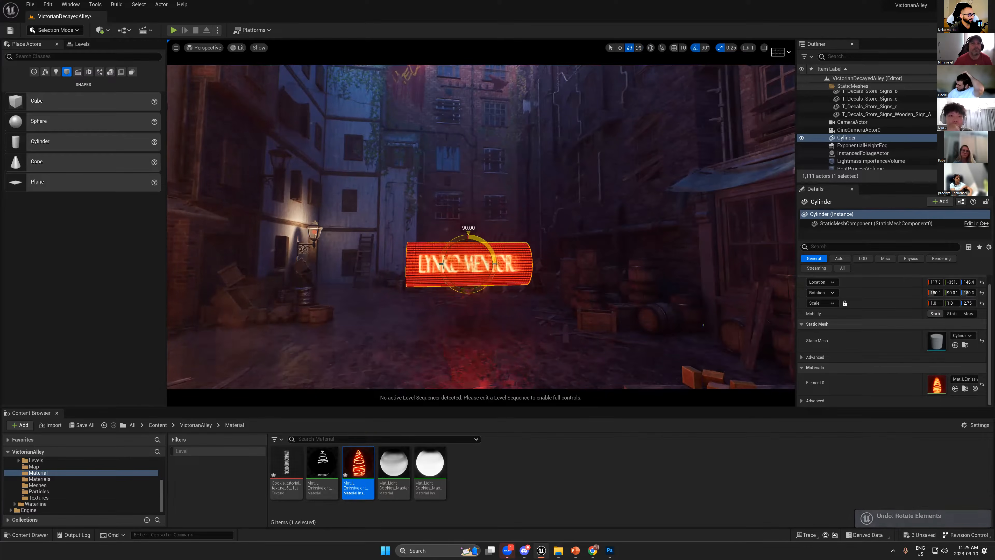
{"action": "key", "text": "w"}
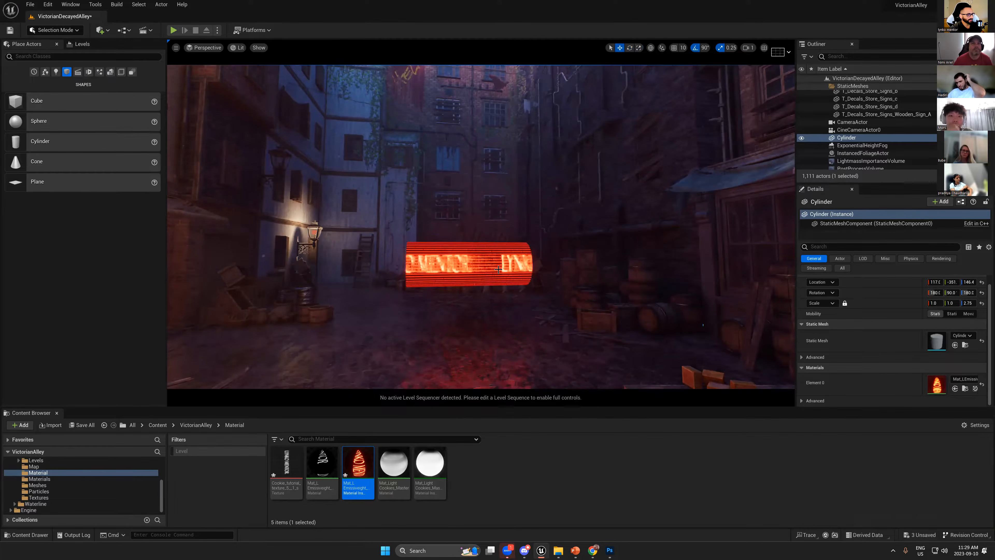
- Lengthen the horizontal cylinder to a Z scale of 3.75 and preview it with the editor icons hidden
{"action": "key", "text": "e"}
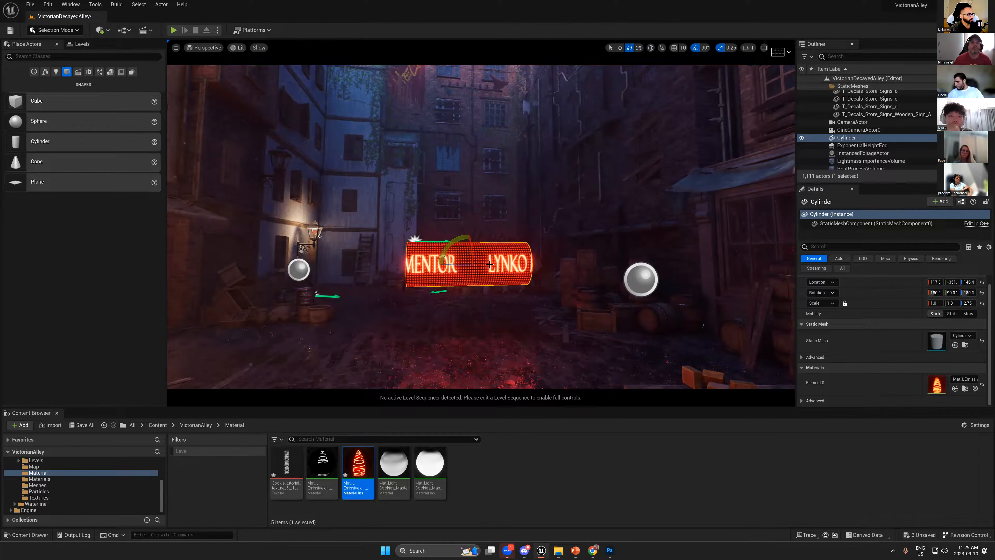
{"action": "key", "text": "r"}
{"action": "left_click_drag", "start_coordinate": [468, 264], "coordinate": [465, 263]}
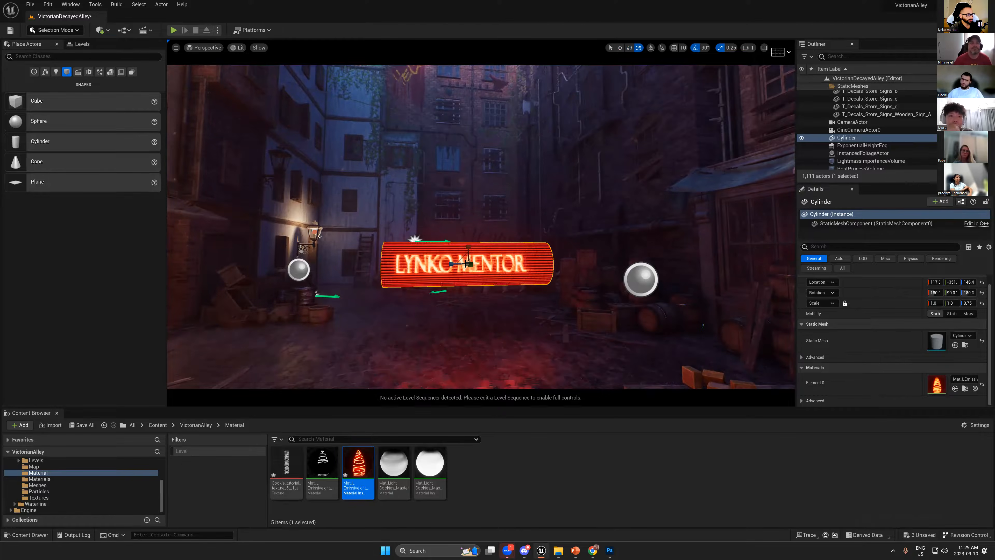
{"action": "key", "text": "g"}
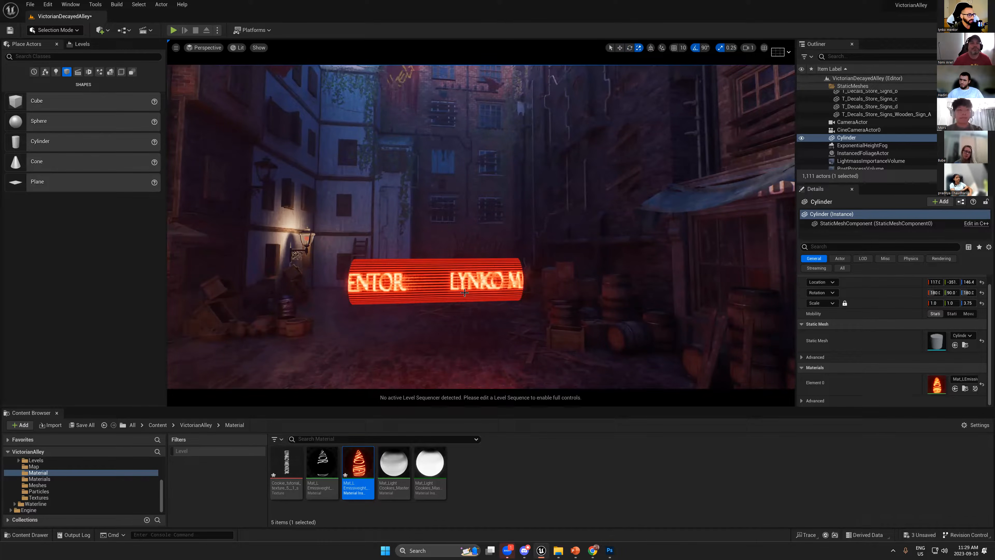
{"action": "key", "text": "g"}
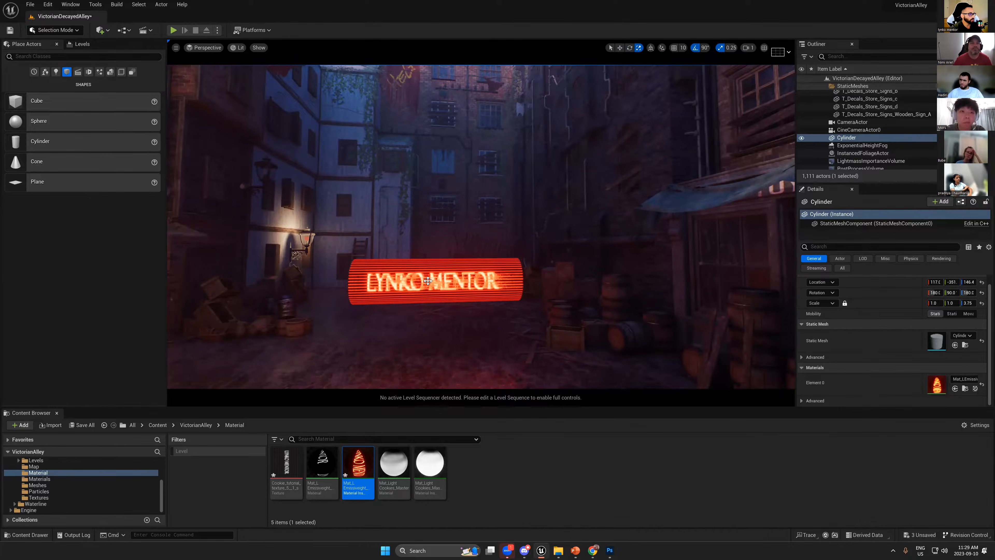
- Try to stretch the cylinder further along its length to a Z scale of 7.0
{"action": "key", "text": "g"}
{"action": "left_click_drag", "start_coordinate": [421, 280], "coordinate": [365, 272]}
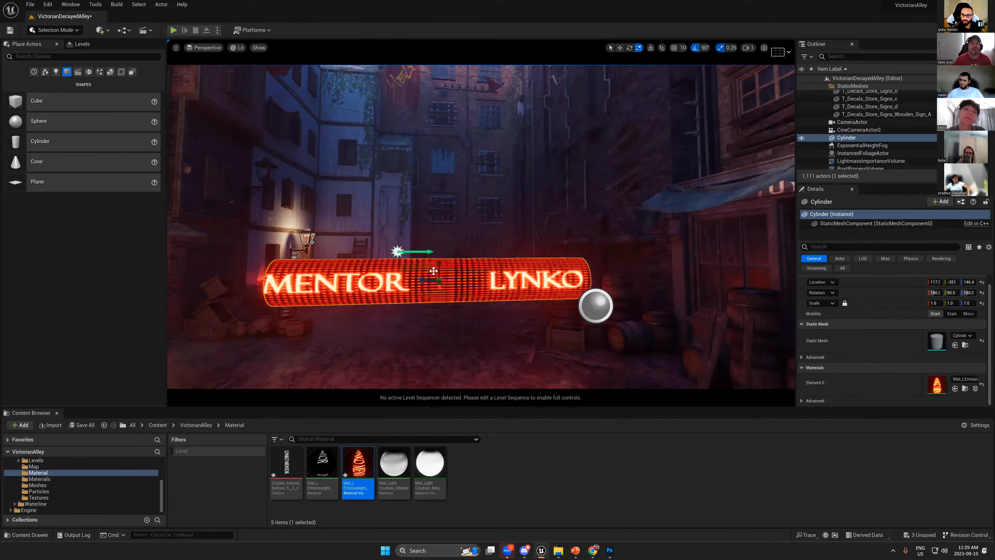
{"action": "key", "text": "ctrl+z"}
{"action": "key", "text": "g"}
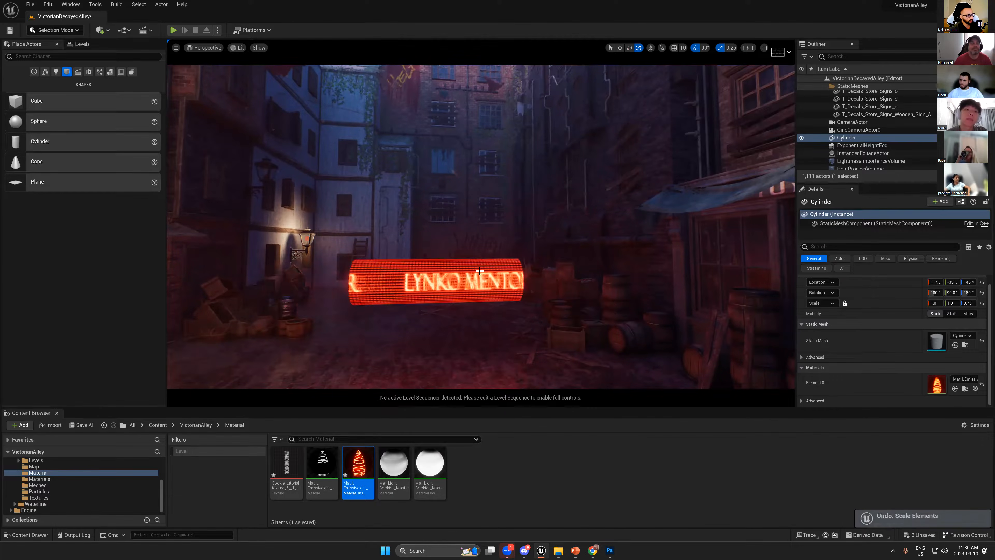
- Examine the scrolling text on the cylinder from closer and farther back in the alley
{"action": "mouse_move", "coordinate": [479, 270]}
{"action": "right_mouse_down"}
{"action": "mouse_move", "coordinate": [479, 259]}
{"action": "mouse_move", "coordinate": [492, 298]}
{"action": "mouse_move", "coordinate": [479, 285]}
{"action": "right_mouse_up"}
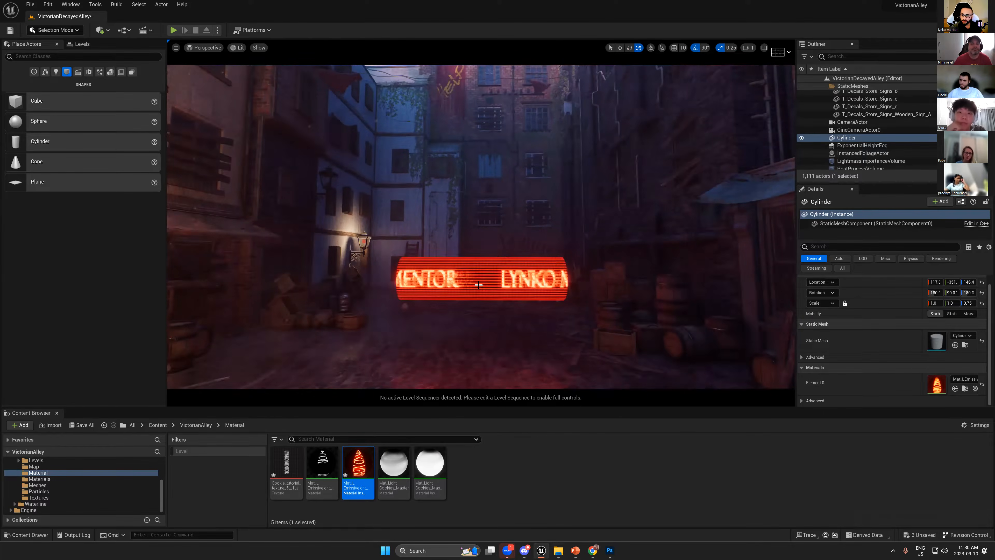
{"action": "key", "text": "g"}
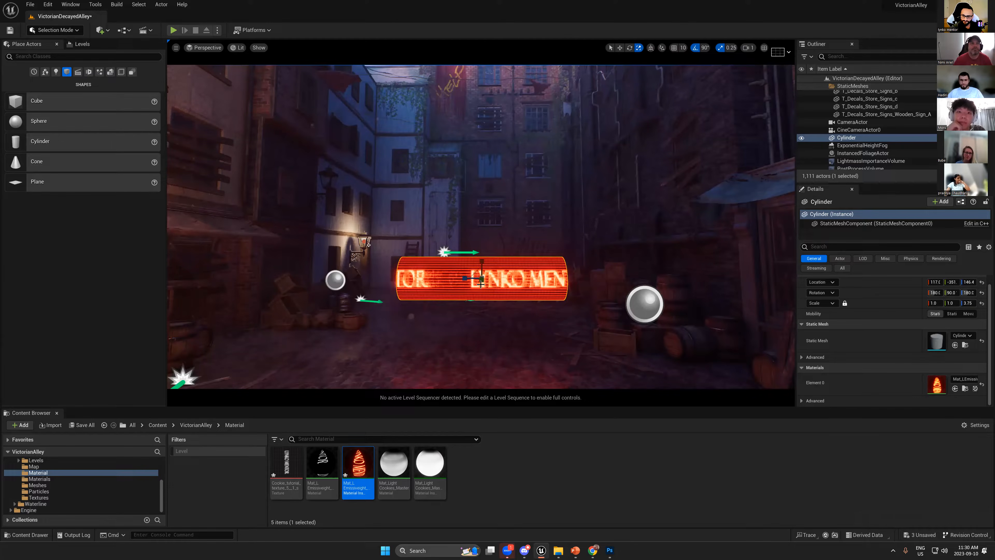
{"action": "key", "text": "w"}
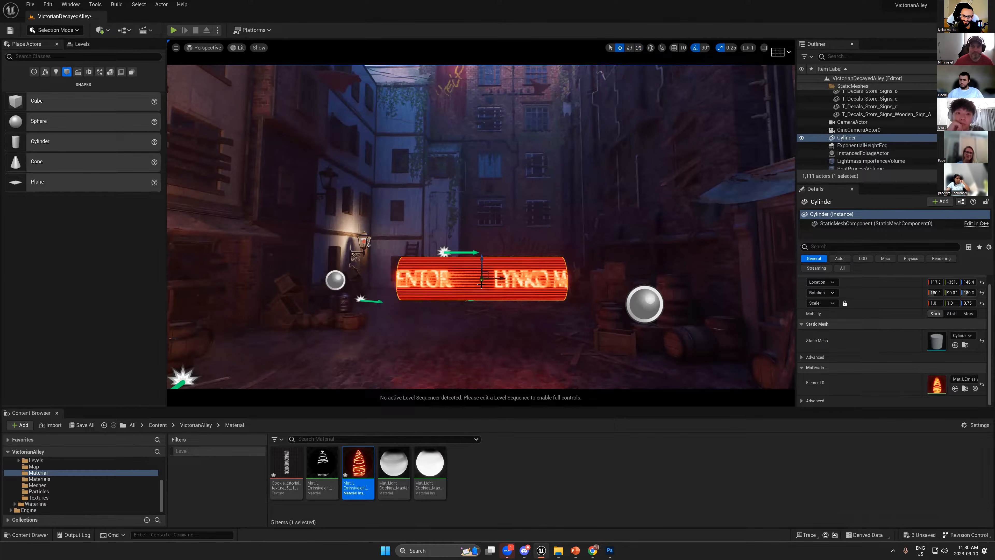
{"action": "middle_click_drag", "start_coordinate": [482, 285], "coordinate": [548, 226]}
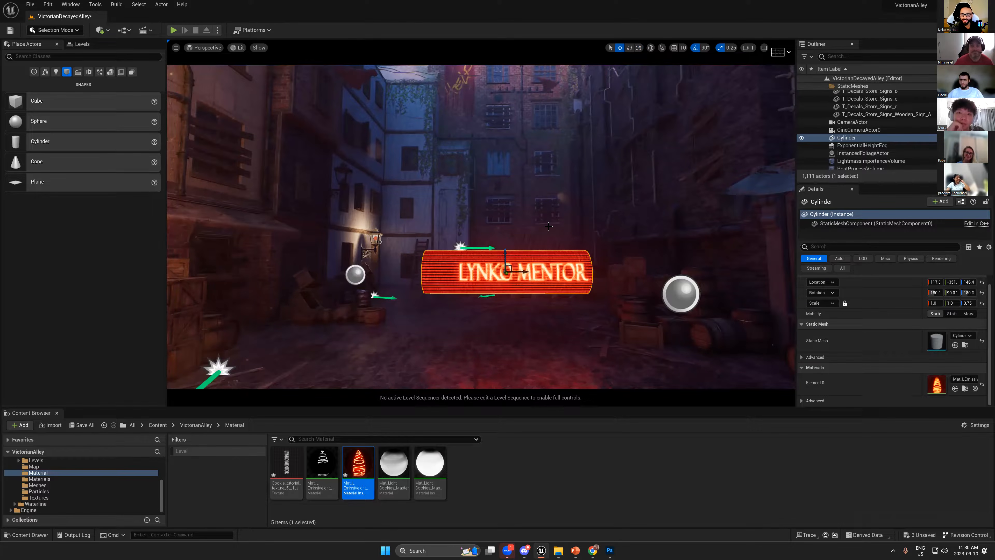
{"action": "key", "text": "g"}
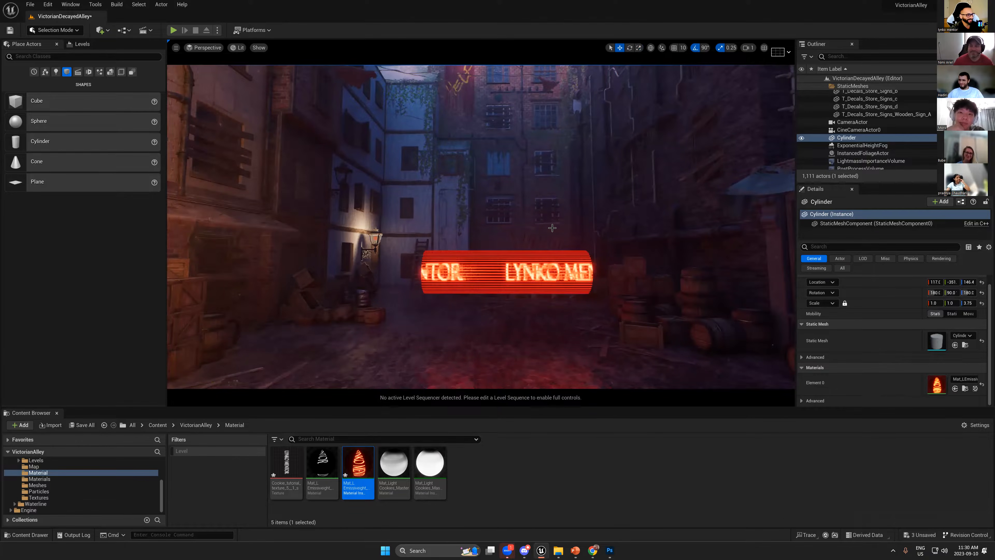
{"action": "mouse_move", "coordinate": [512, 254]}
{"action": "right_mouse_down"}
{"action": "mouse_move", "coordinate": [498, 228]}
{"action": "mouse_move", "coordinate": [507, 270]}
{"action": "mouse_move", "coordinate": [513, 254]}
{"action": "right_mouse_up"}
{"action": "key", "text": "g"}
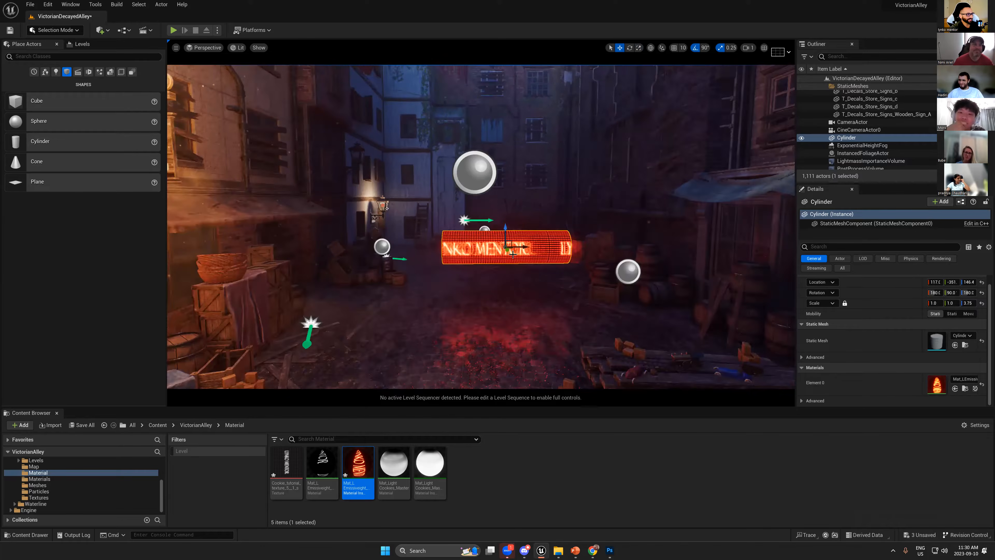
- Try to rotate the horizontal cylinder again with the 90° angle snapping
{"action": "key", "text": "e"}
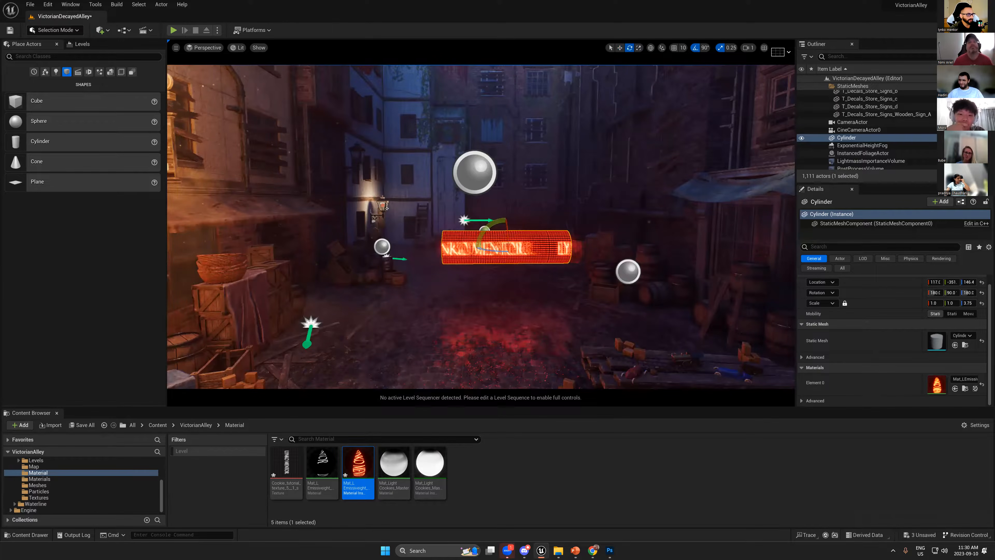
{"action": "left_click_drag", "start_coordinate": [499, 251], "coordinate": [518, 250]}
{"action": "key", "text": "ctrl+z"}
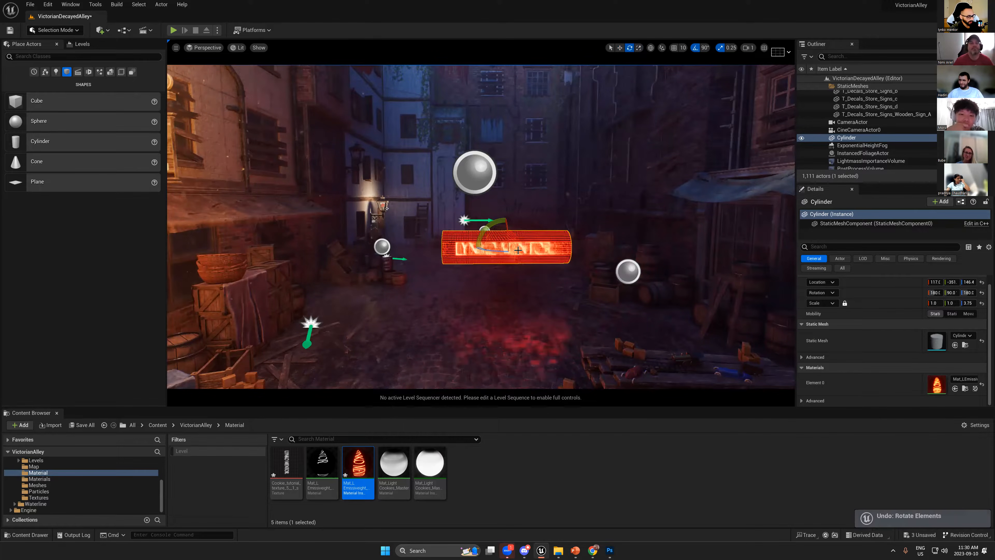
{"action": "key", "text": "g"}
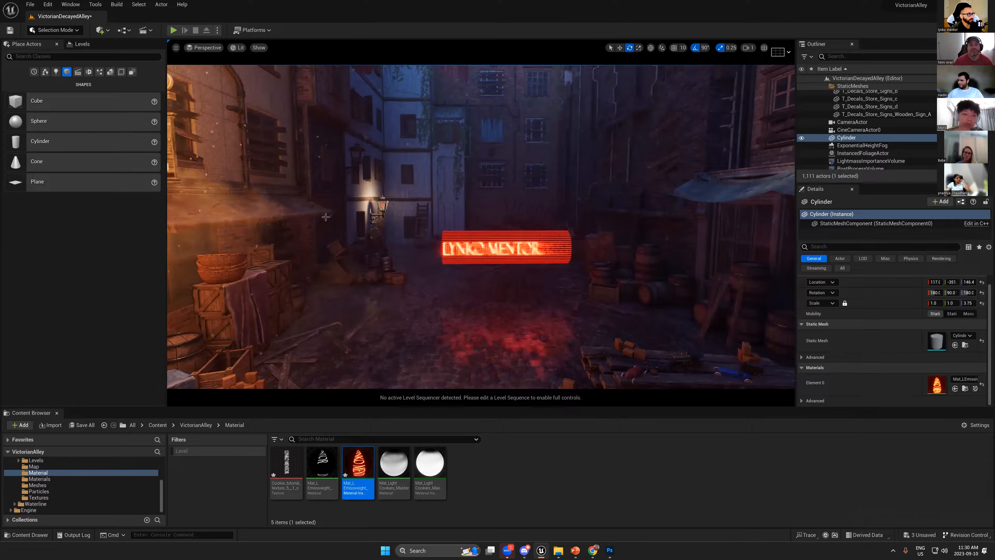
{"action": "left_click", "coordinate": [392, 200]}
{"action": "right_click_drag", "start_coordinate": [430, 198], "coordinate": [403, 194]}
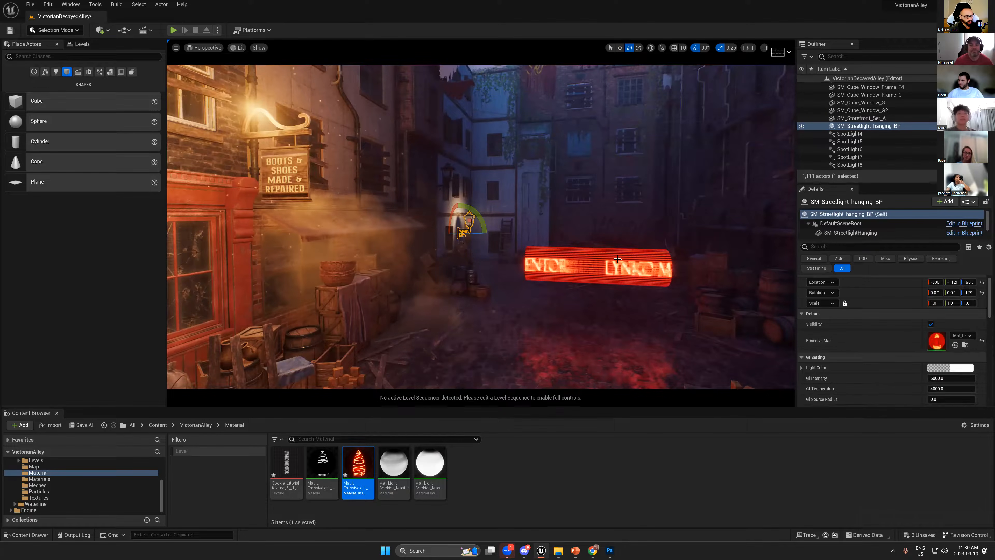
{"action": "left_click", "coordinate": [607, 270]}
- Open the Mat_LightCookies_Master material and maximize its editor with the whole node graph in view
{"action": "left_click", "coordinate": [394, 462]}
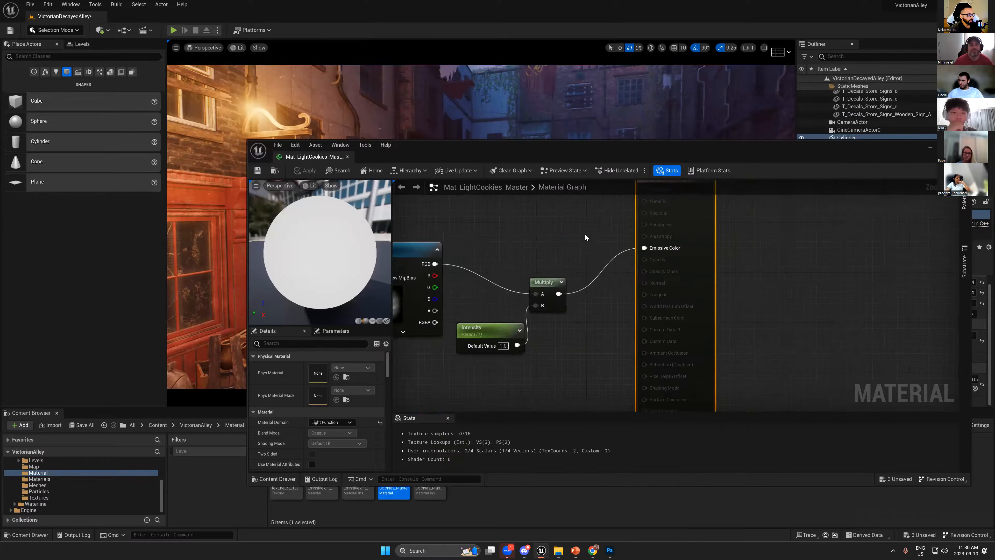
{"action": "scroll", "coordinate": [633, 232], "scroll_direction": "down", "scroll_amount": 1}
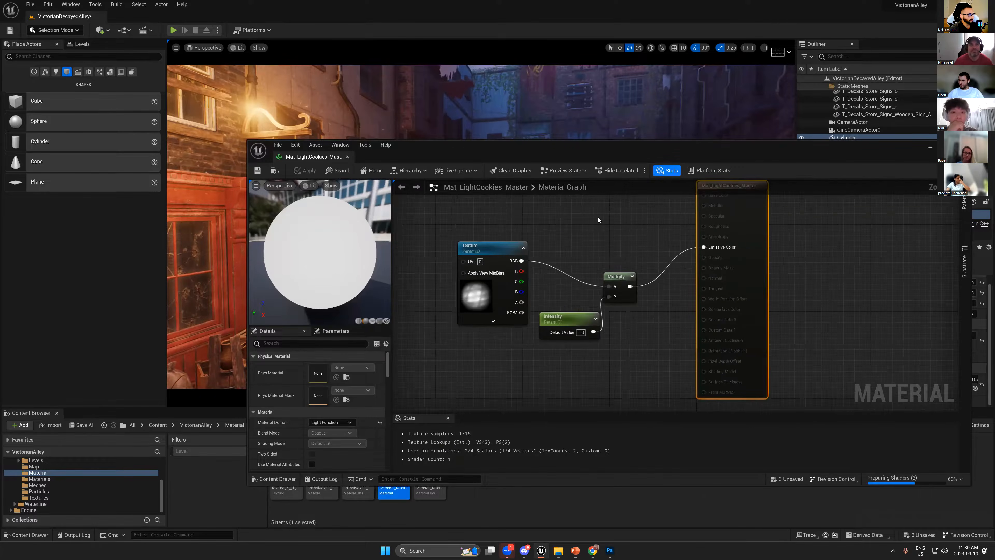
{"action": "scroll", "coordinate": [646, 244], "scroll_direction": "up", "scroll_amount": 2}
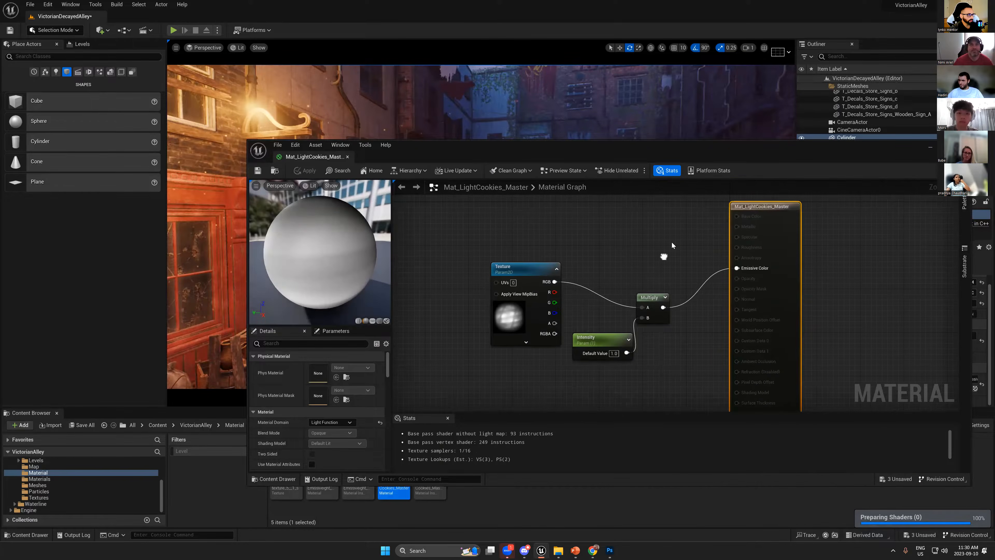
{"action": "double_click", "coordinate": [708, 153]}
{"action": "right_click_drag", "start_coordinate": [432, 125], "coordinate": [547, 207]}
{"action": "left_click", "coordinate": [416, 146]}
{"action": "key", "text": "m"}
{"action": "left_click", "coordinate": [416, 146]}
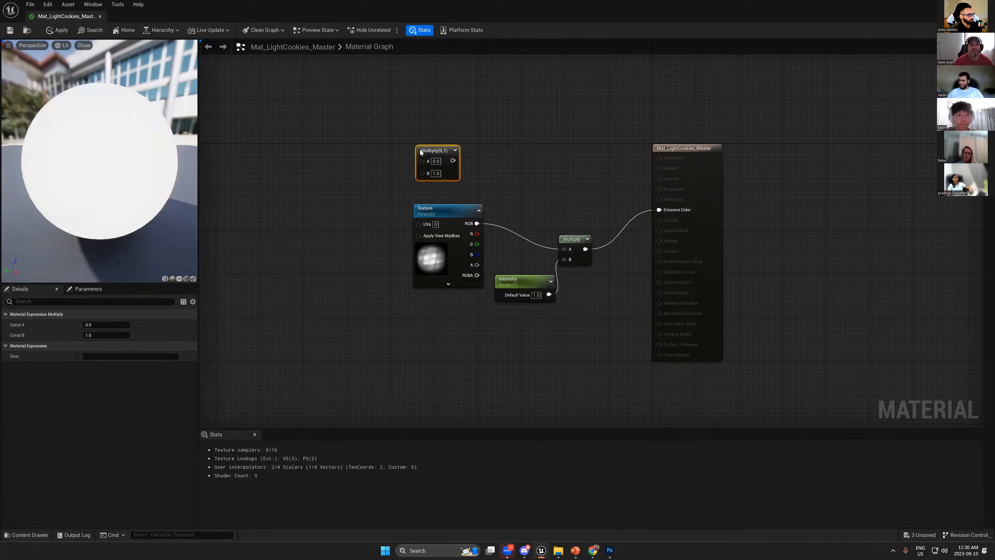
{"action": "key", "text": "ctrl+z"}
- Add a comment box titled "press 3 to create colors" above the Texture node and adjust its size and position
{"action": "key", "text": "c"}
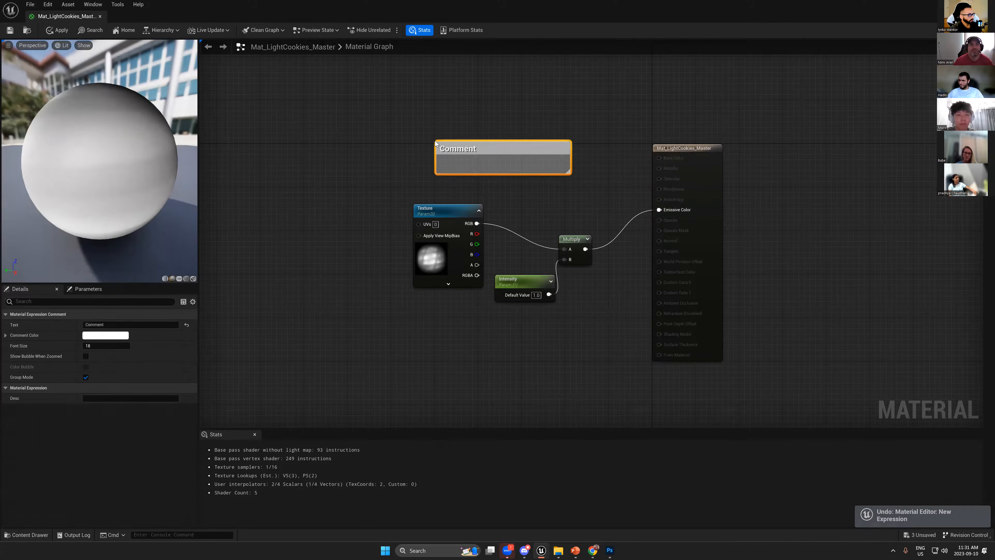
{"action": "left_click_drag", "start_coordinate": [462, 148], "coordinate": [424, 163]}
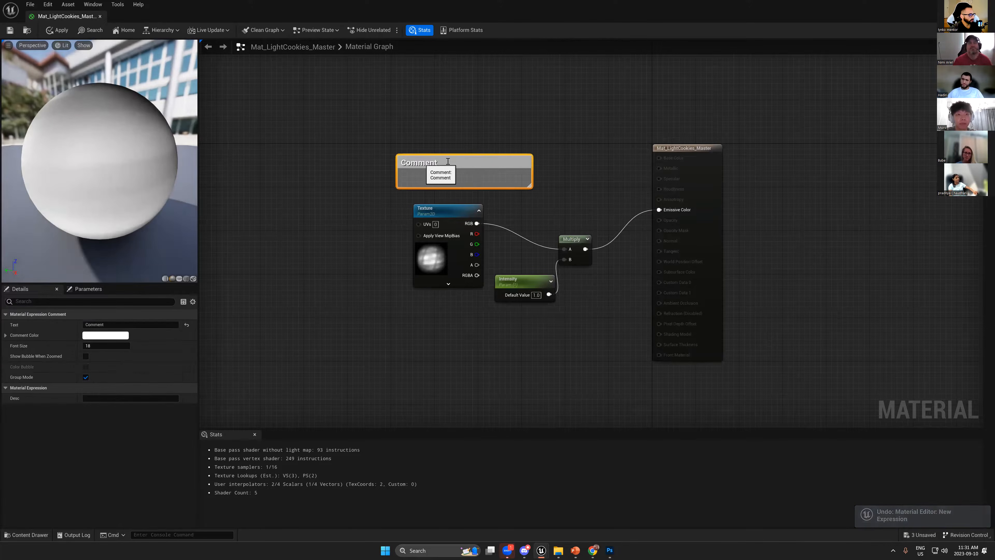
{"action": "double_click", "coordinate": [424, 162]}
{"action": "type", "text": "press 3"}
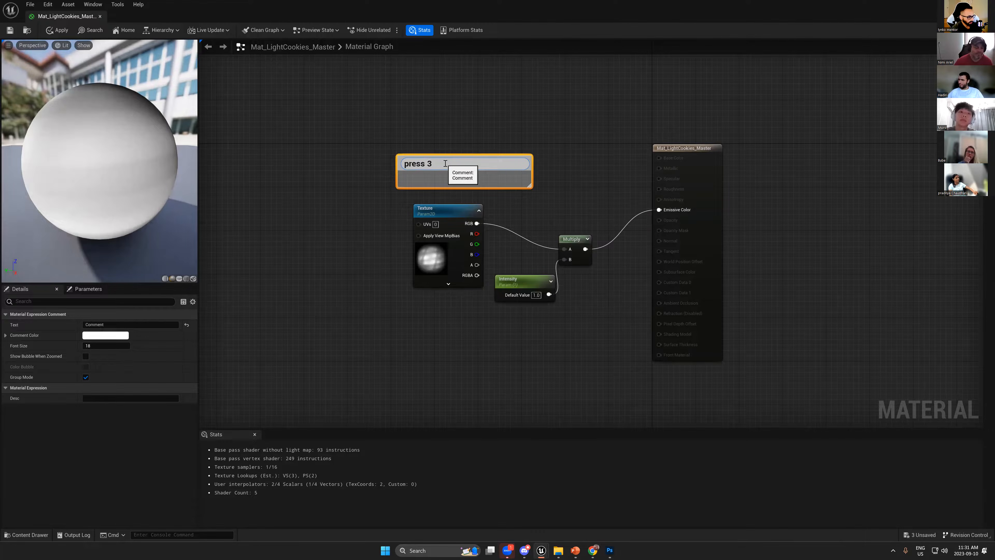
{"action": "type", "text": " to create color"}
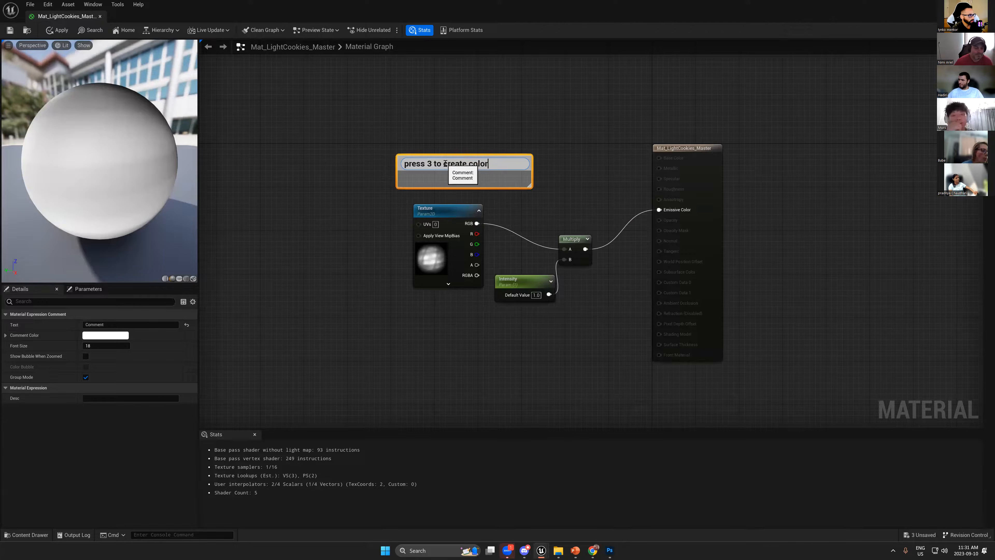
{"action": "type", "text": "s"}
{"action": "key", "text": "BackSpace"}
{"action": "type", "text": "para"}
{"action": "key", "text": "BackSpace"}
{"action": "key", "text": "BackSpace"}
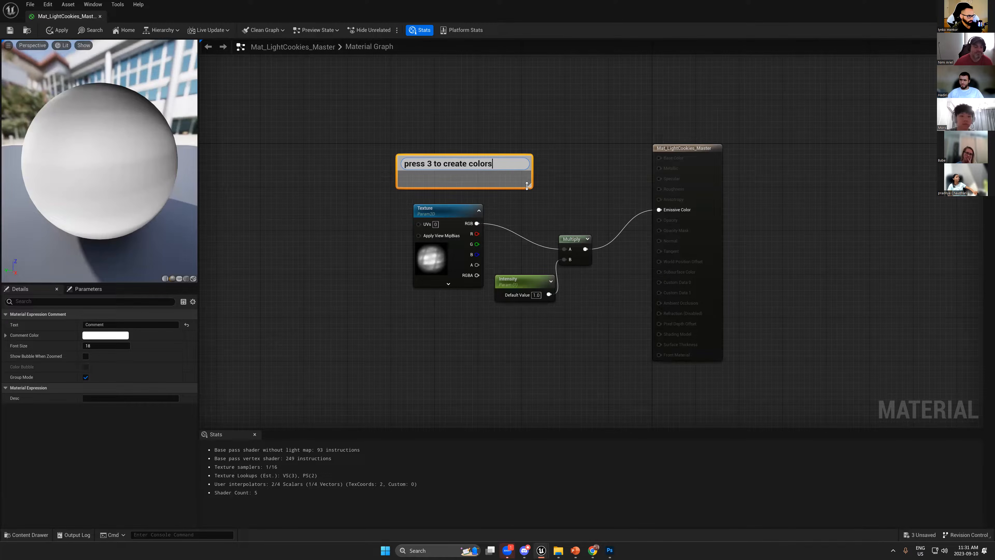
{"action": "key", "text": "Return"}
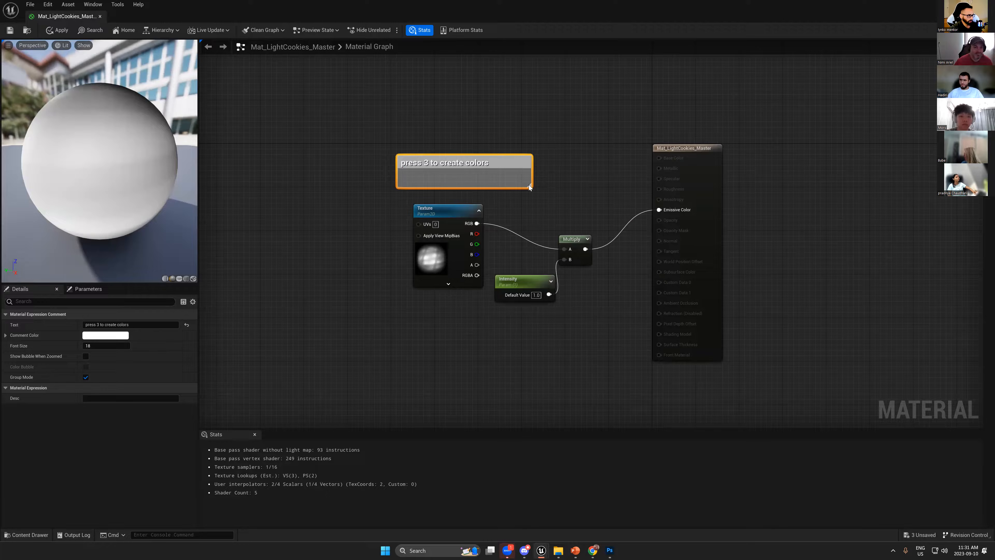
{"action": "left_click_drag", "start_coordinate": [531, 187], "coordinate": [499, 146]}
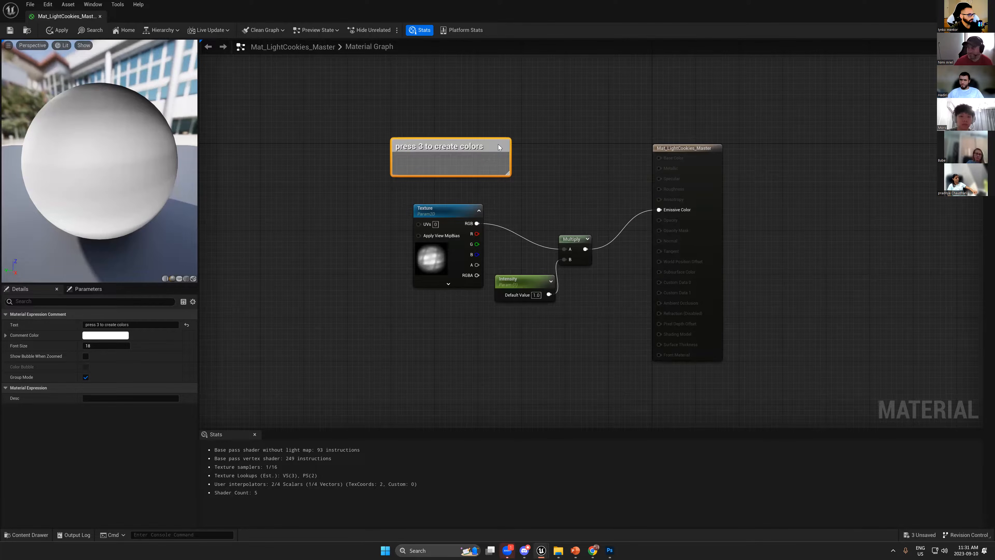
- Duplicate the comment box below the graph, retitle it "press 1" and place the Intensity node inside it
{"action": "key", "text": "ctrl+c"}
{"action": "left_click", "coordinate": [496, 148]}
{"action": "key", "text": "ctrl+v"}
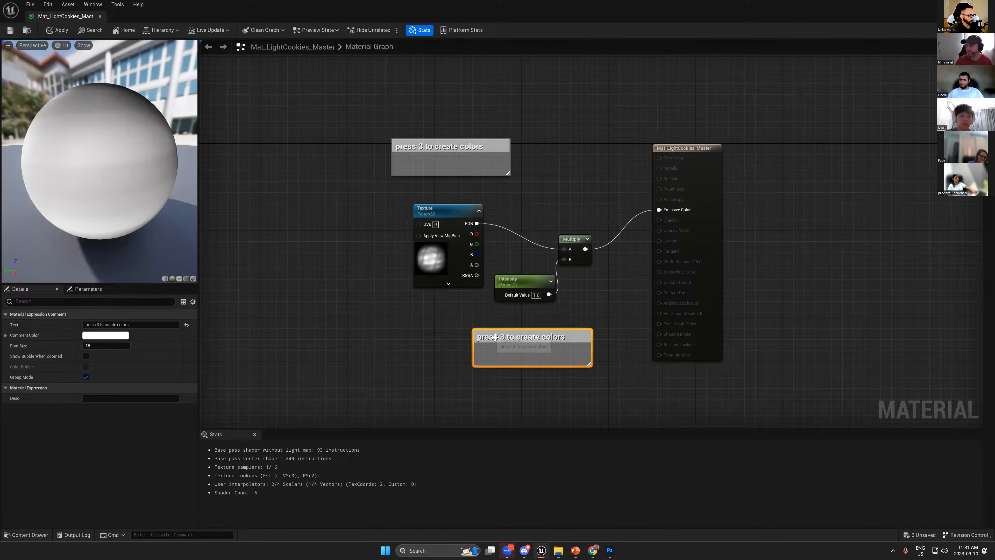
{"action": "double_click", "coordinate": [495, 337]}
{"action": "type", "text": "press1"}
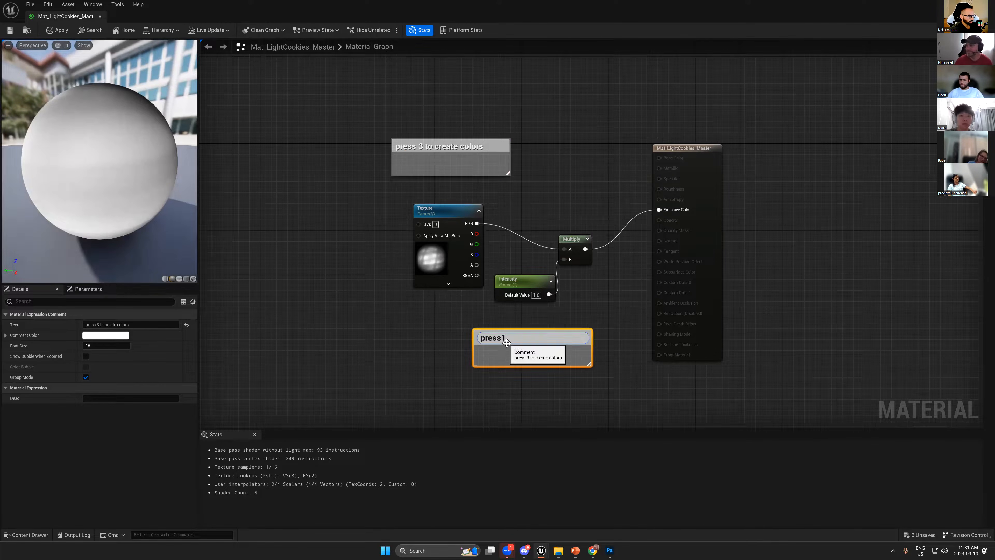
{"action": "key", "text": "BackSpace"}
{"action": "type", "text": "1"}
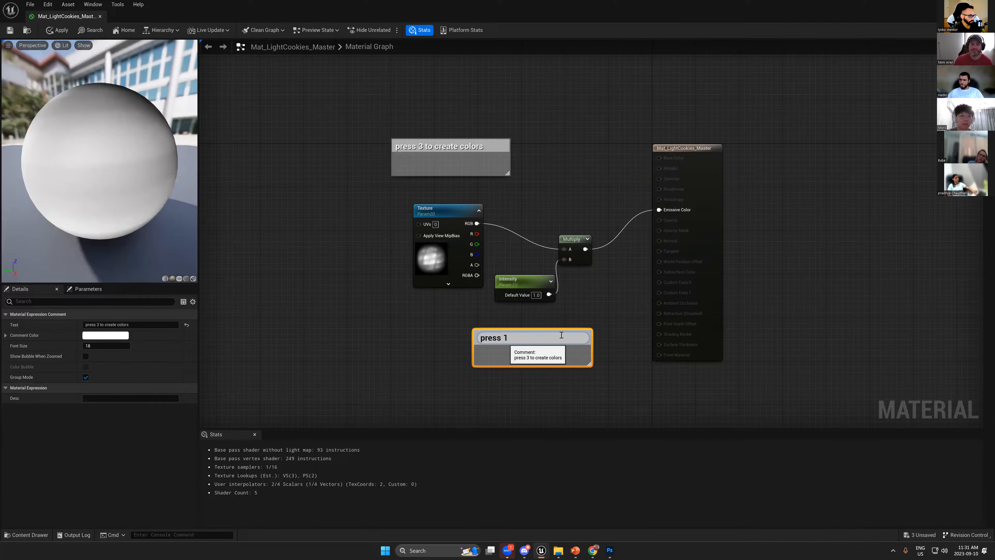
{"action": "key", "text": "Return"}
{"action": "left_click_drag", "start_coordinate": [535, 328], "coordinate": [535, 324]}
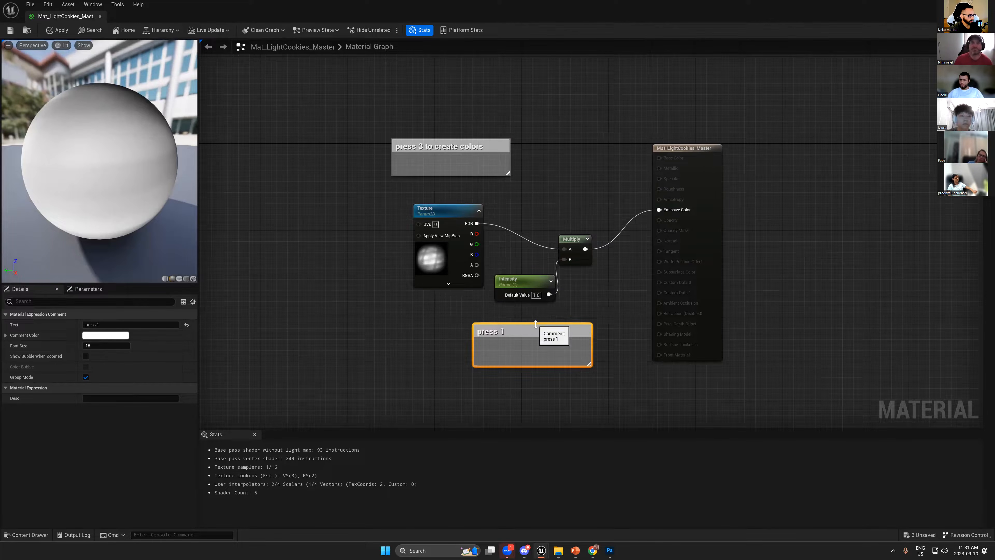
{"action": "left_click_drag", "start_coordinate": [524, 279], "coordinate": [534, 340]}
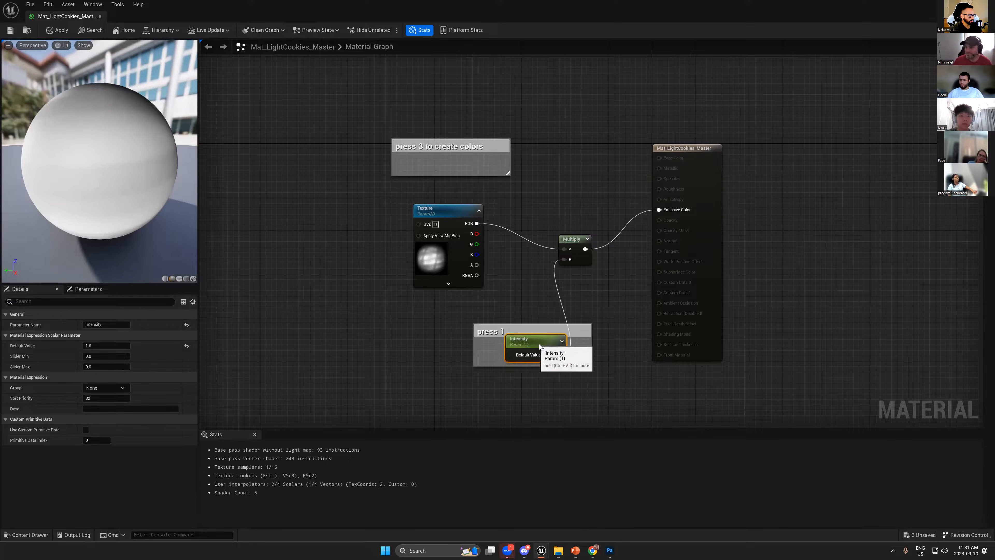
- Move the Texture node farther from the Multiply node and place a duplicate of the "press 3 to create colors" comment over its header
{"action": "left_click_drag", "start_coordinate": [448, 208], "coordinate": [342, 242]}
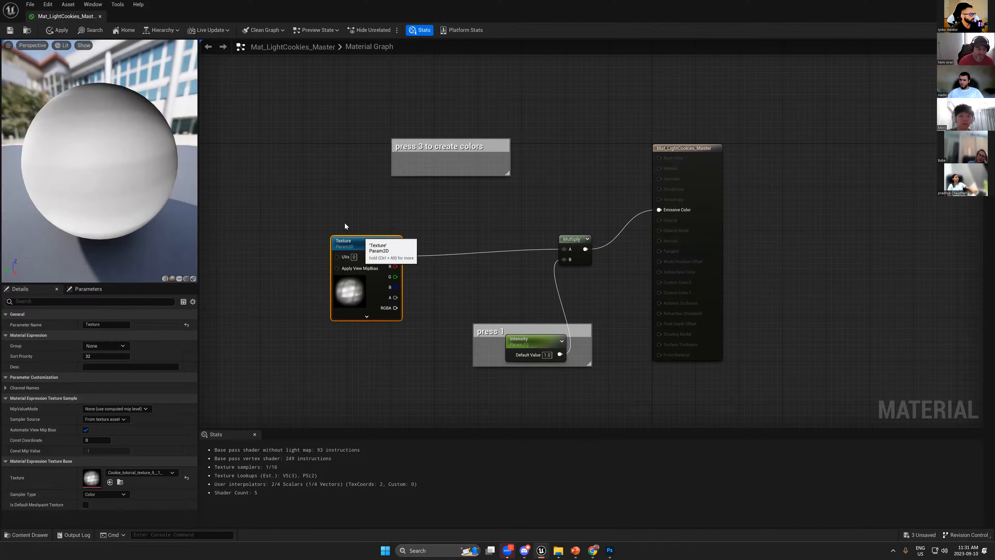
{"action": "left_click", "coordinate": [423, 160]}
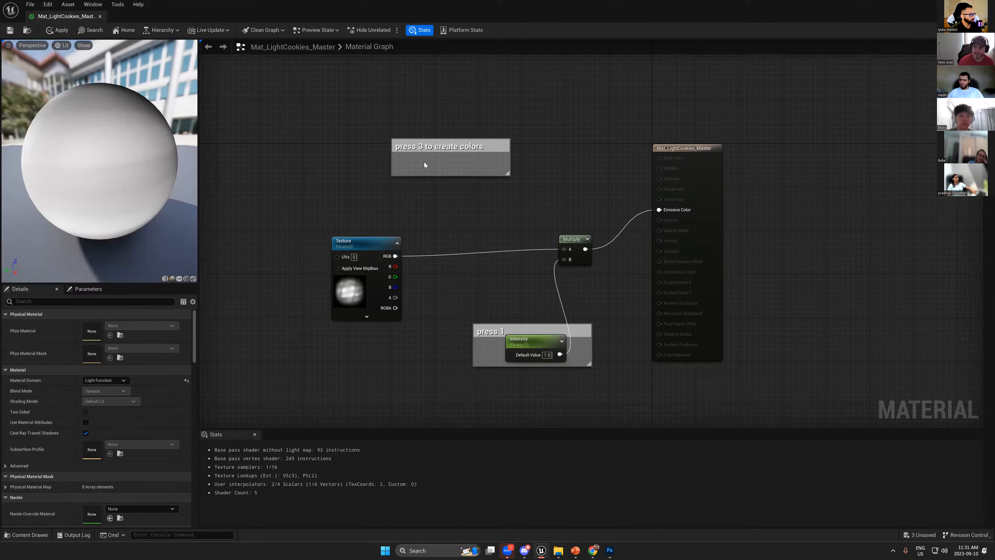
{"action": "left_click", "coordinate": [493, 167]}
{"action": "key", "text": "ctrl+d"}
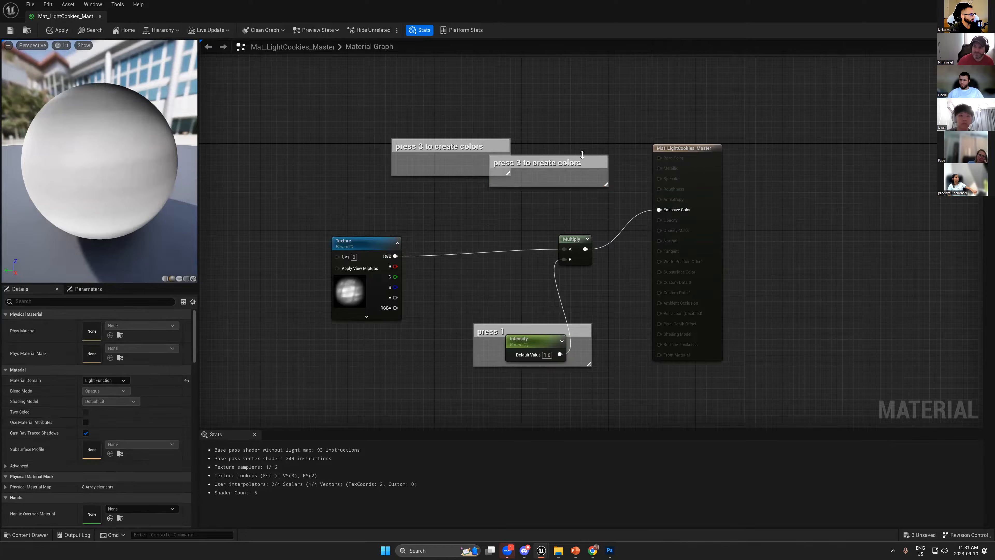
{"action": "left_click_drag", "start_coordinate": [591, 156], "coordinate": [406, 213]}
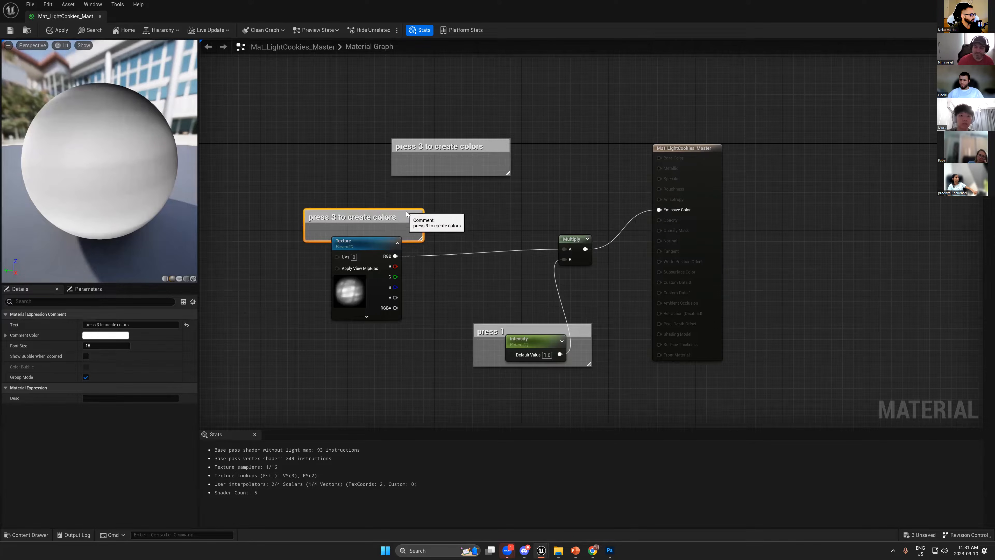
- Rename the comment above the Texture node to "Drag and Drop" and resize it to enclose that node
{"action": "double_click", "coordinate": [361, 214]}
{"action": "type", "text": "Drag and Drop"}
{"action": "key", "text": "Return"}
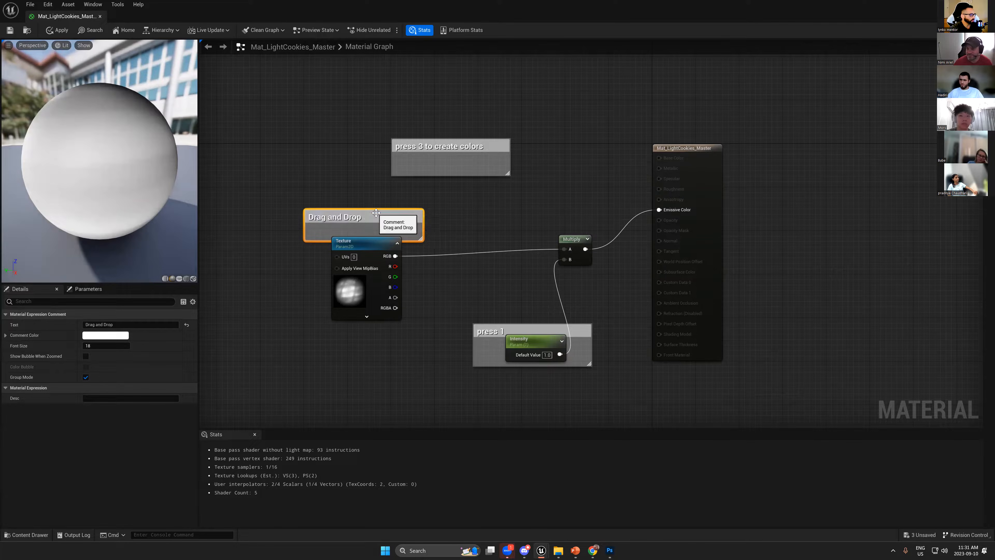
{"action": "left_click_drag", "start_coordinate": [420, 240], "coordinate": [416, 332]}
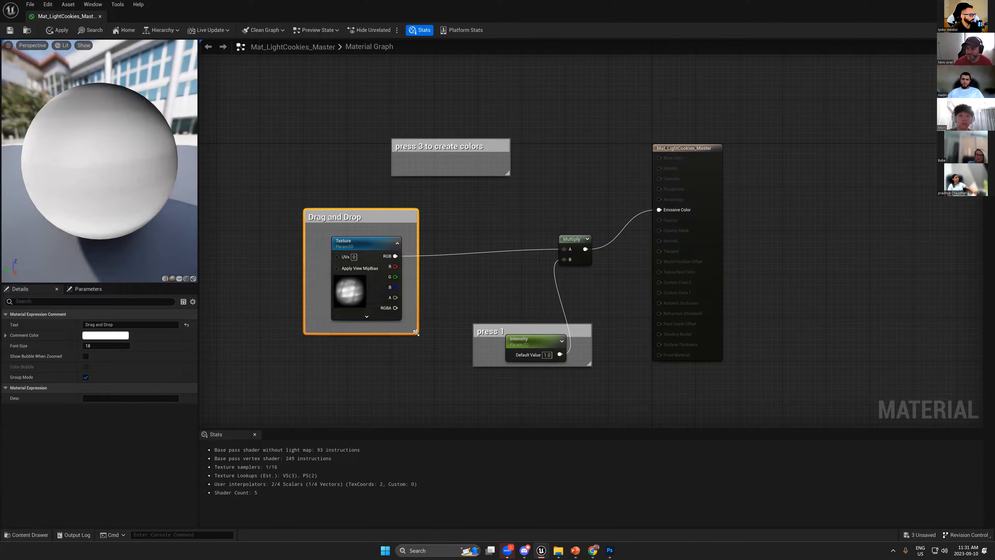
- Paste another "press 3 to create colors" comment above the Multiply node and move the material result node farther away to make room
{"action": "left_click", "coordinate": [490, 165]}
{"action": "key", "text": "ctrl+v"}
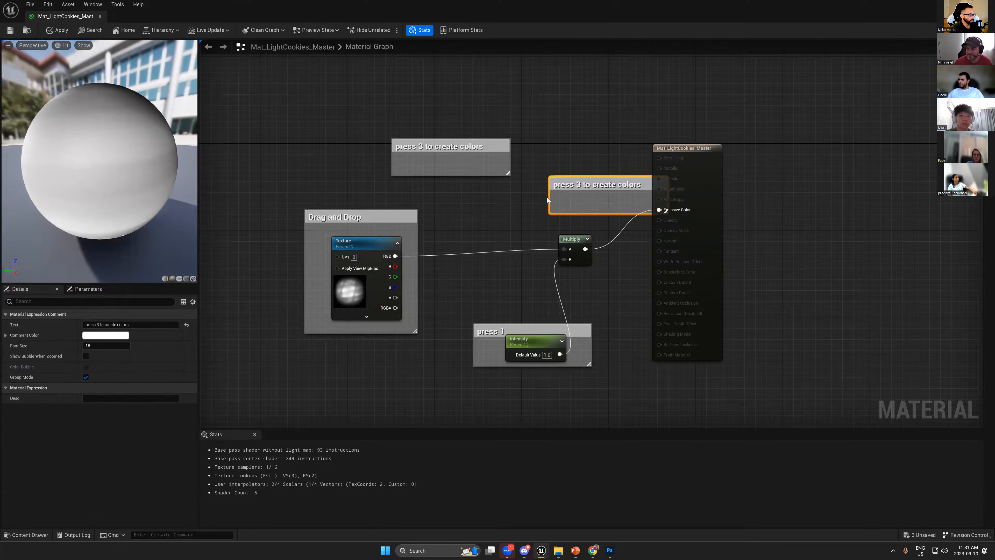
{"action": "left_click_drag", "start_coordinate": [536, 183], "coordinate": [564, 185]}
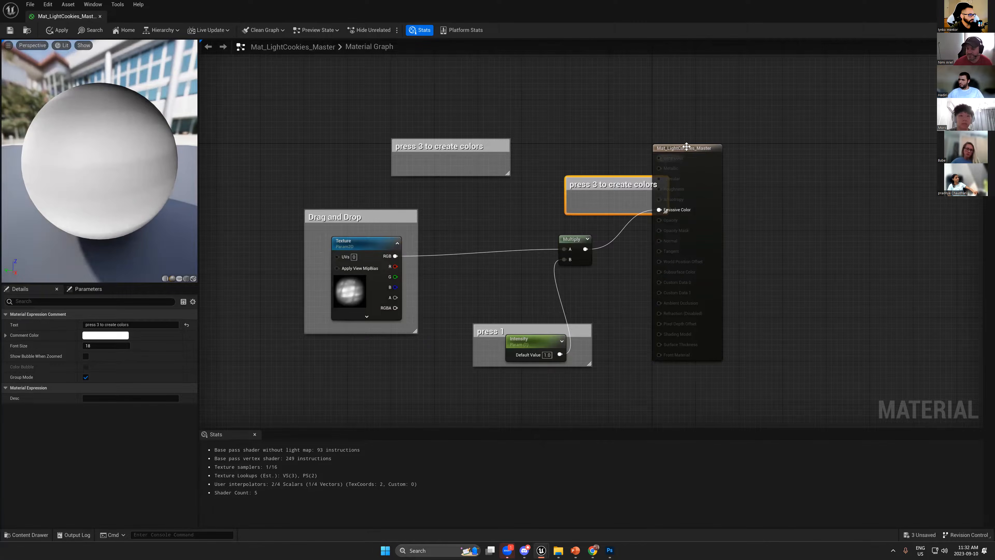
{"action": "left_click_drag", "start_coordinate": [686, 146], "coordinate": [746, 152]}
- Rename the pasted comment to "press M" and resize and move it so it frames the Multiply node
{"action": "double_click", "coordinate": [617, 185]}
{"action": "type", "text": "pre"}
{"action": "type", "text": "e"}
{"action": "key", "text": "BackSpace"}
{"action": "type", "text": "ss M"}
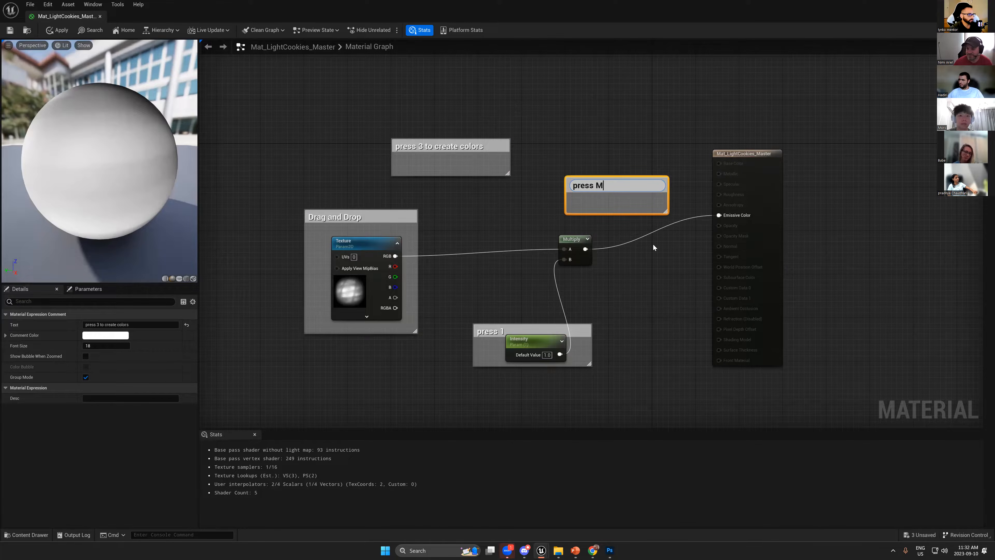
{"action": "left_click_drag", "start_coordinate": [666, 213], "coordinate": [638, 234]}
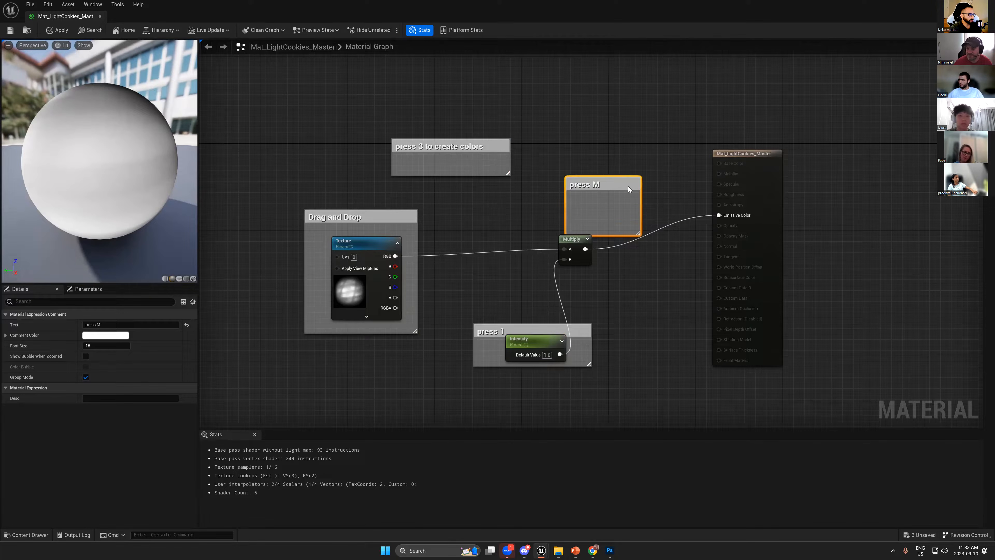
{"action": "left_click_drag", "start_coordinate": [628, 186], "coordinate": [599, 221]}
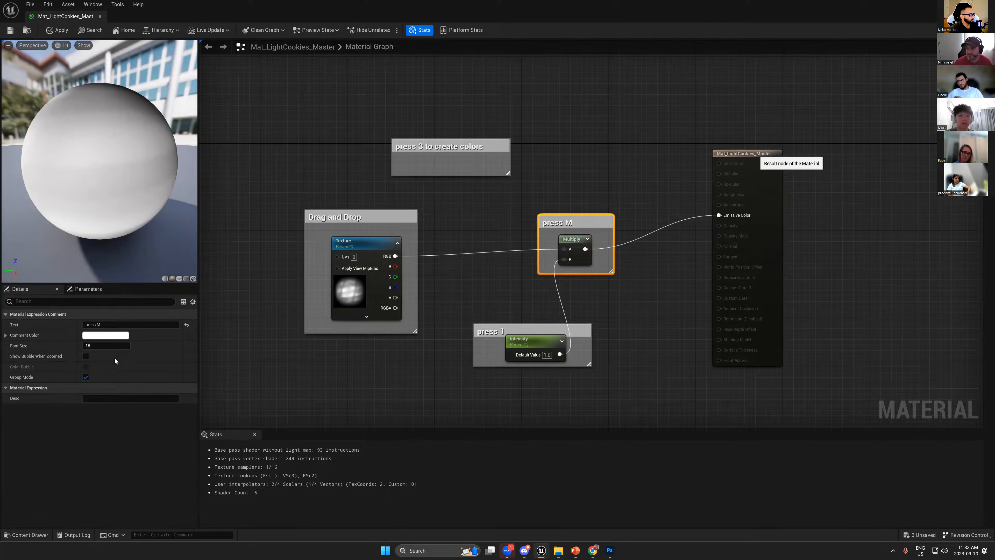
- Add a white Constant3Vector node above the Multiply node and frame it with the "press 3 to create colors" comment
{"action": "left_click", "coordinate": [721, 162]}
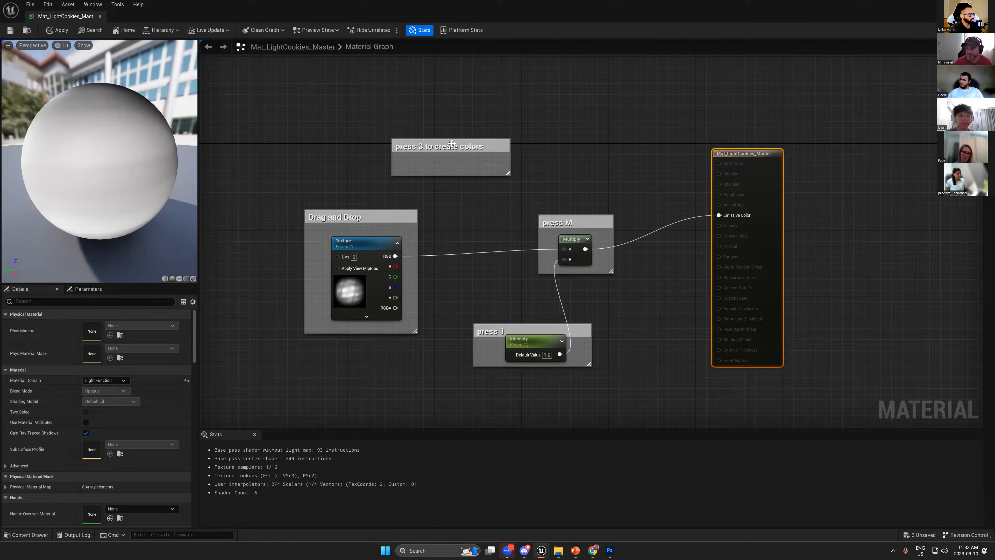
{"action": "left_click", "coordinate": [551, 120]}
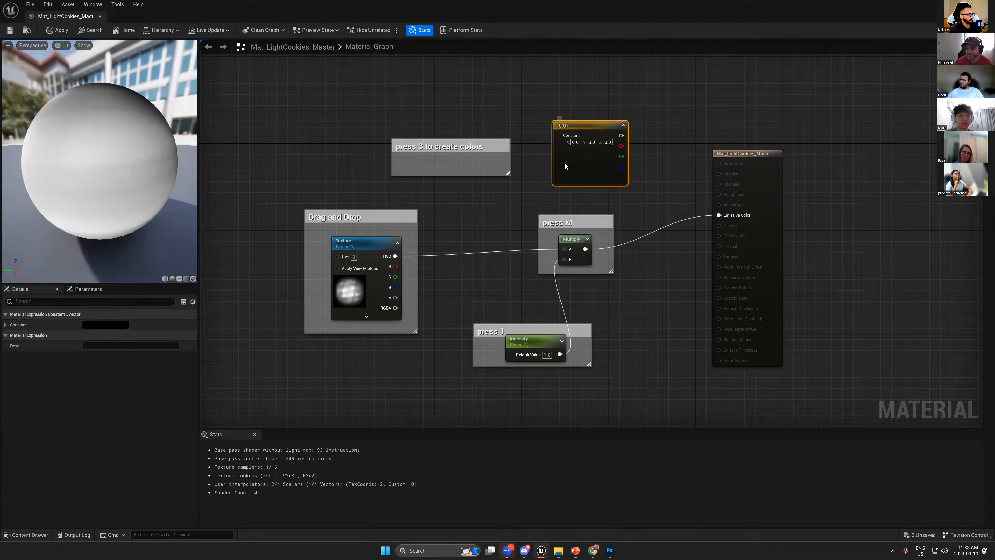
{"action": "double_click", "coordinate": [565, 162]}
{"action": "left_click", "coordinate": [683, 195]}
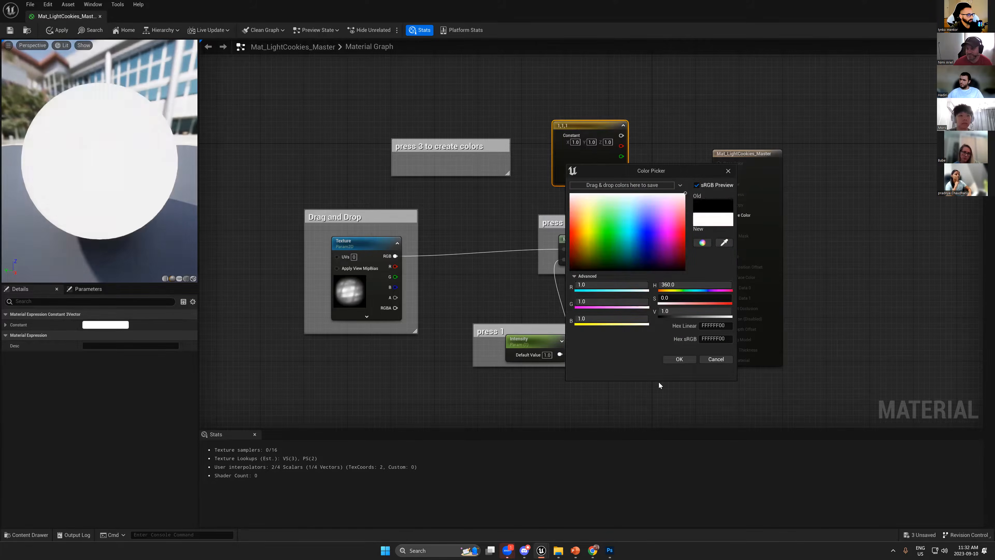
{"action": "left_click", "coordinate": [679, 359]}
{"action": "left_click_drag", "start_coordinate": [504, 146], "coordinate": [643, 196]}
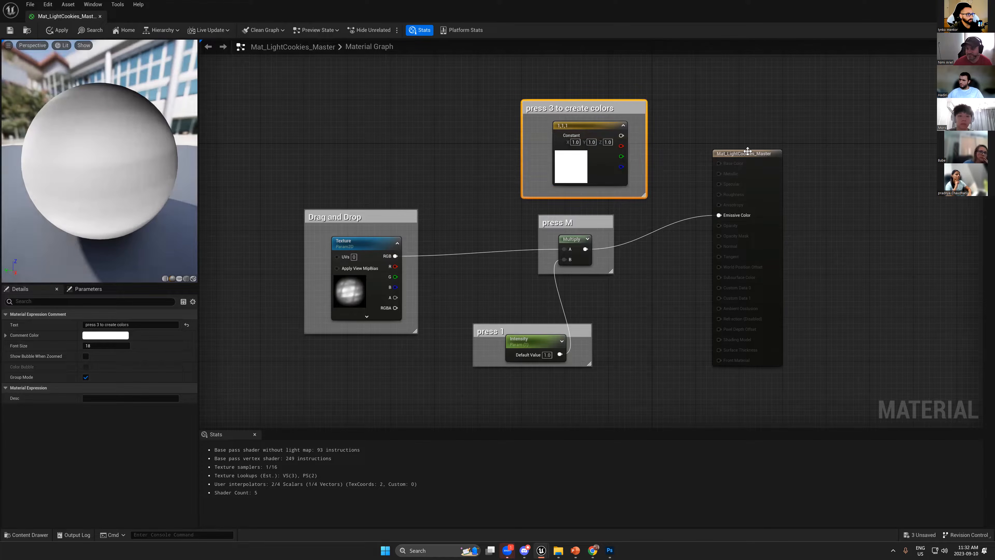
- Select the material result node to show its settings and capture a screenshot of the whole material editor
{"action": "left_click", "coordinate": [732, 158]}
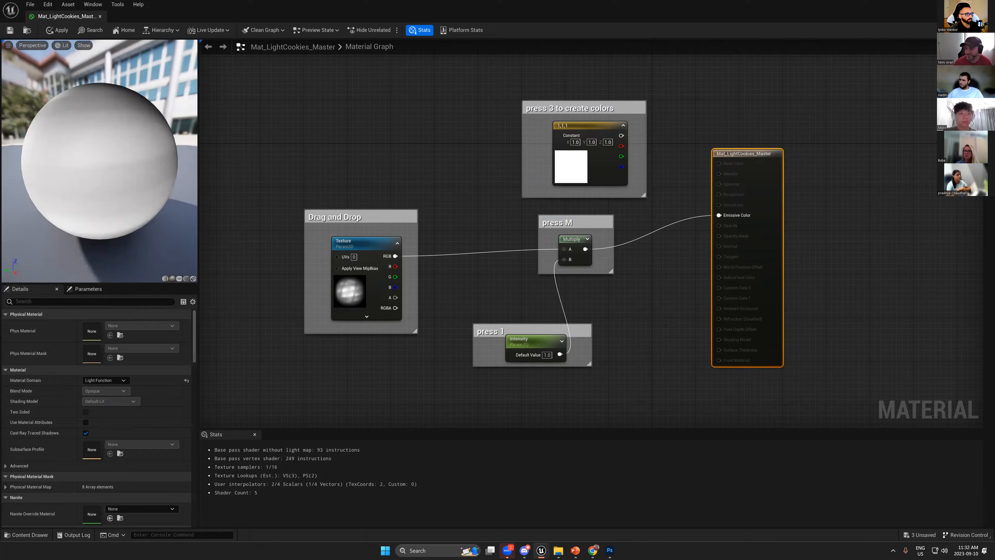
{"action": "key", "text": "super+shift+s"}
{"action": "left_click_drag", "start_coordinate": [983, 34], "coordinate": [2, 544]}
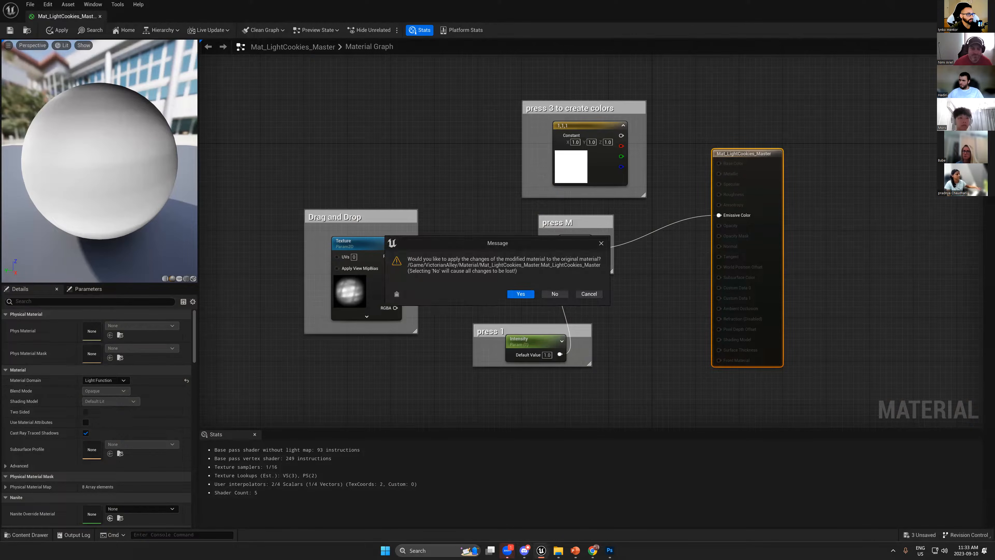
- Apply the changes to the original Mat_LightCookies_Master material and switch to the VictorianDecayedAlley level window
{"action": "left_click", "coordinate": [519, 294]}
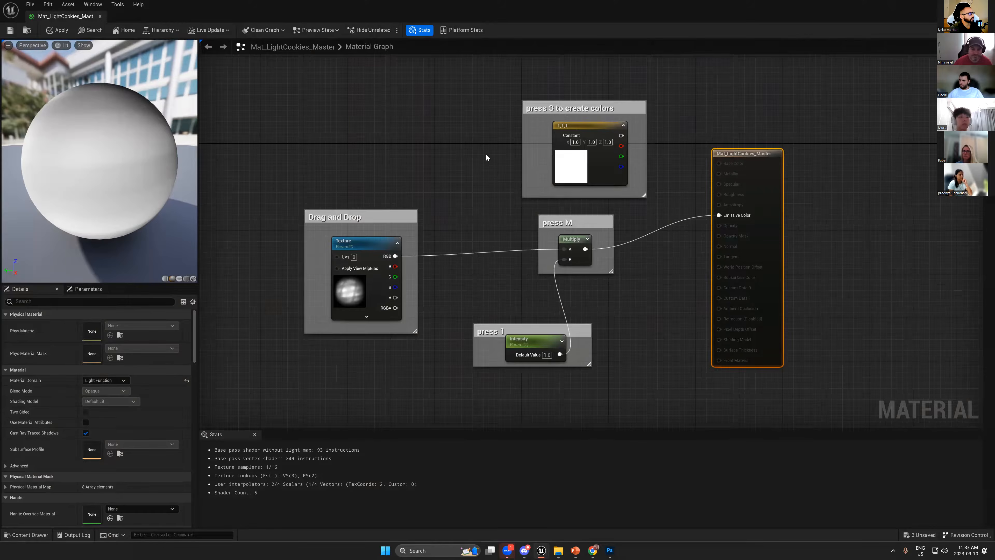
{"action": "key", "text": "alt+Tab"}
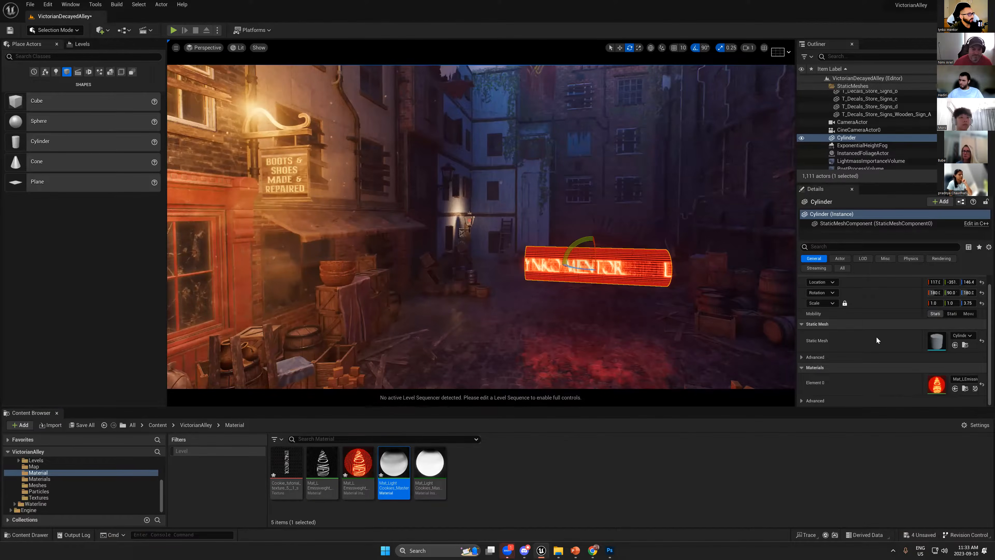
- Open the hanging streetlight's Blueprint, SM_Streetlight_hanging_BP, for editing and show its 3D viewport
{"action": "left_click", "coordinate": [469, 221]}
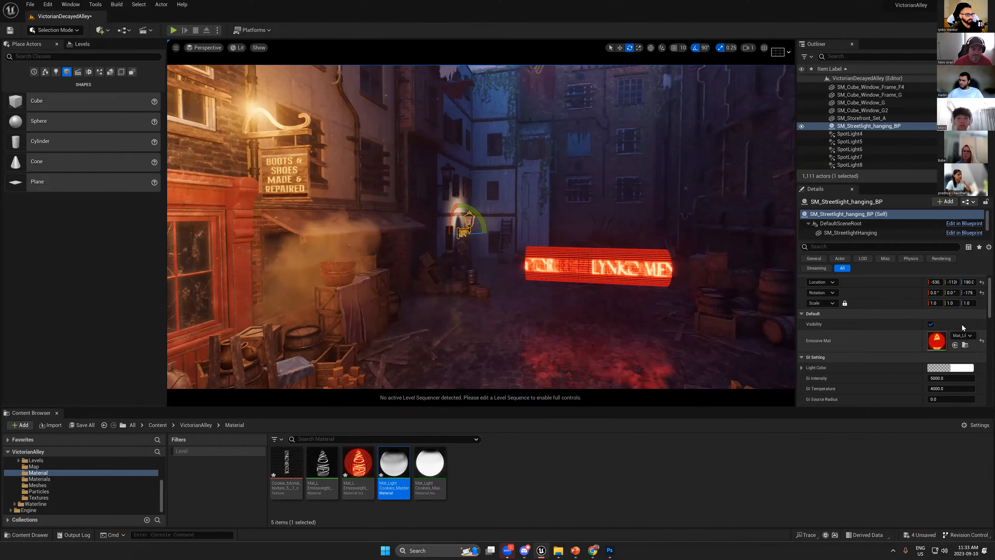
{"action": "left_click", "coordinate": [964, 223]}
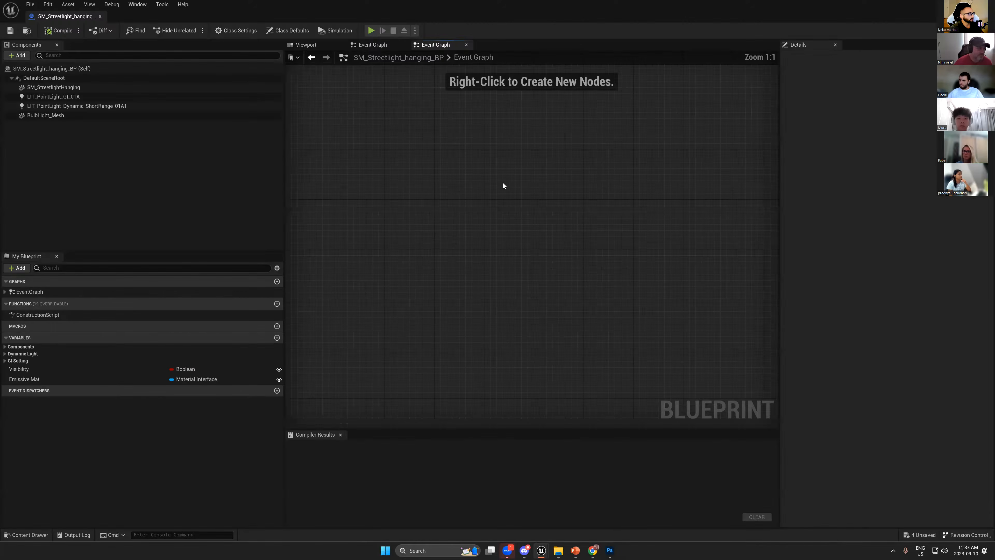
{"action": "left_click", "coordinate": [306, 44]}
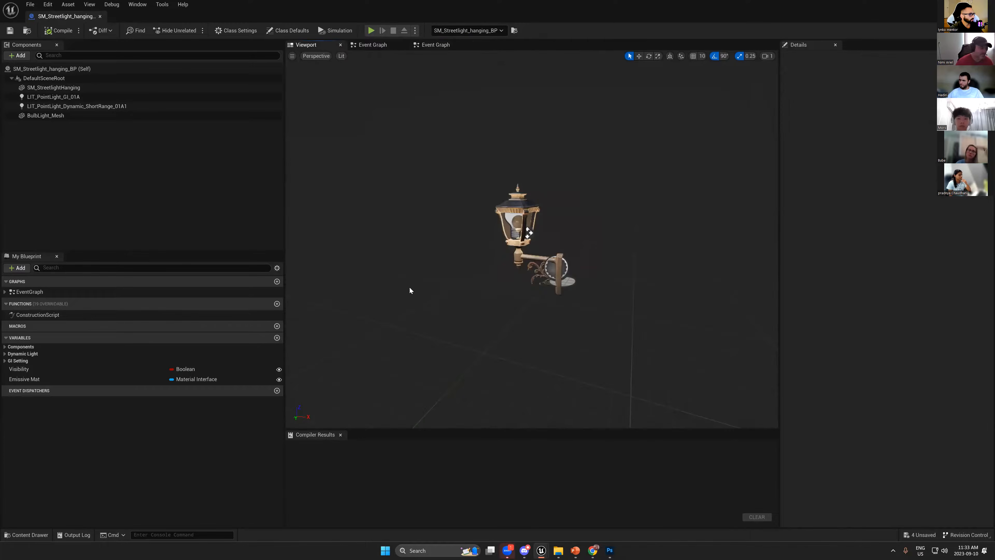
- Select the ConstructionScript function and capture a screenshot of the Blueprint's components, function list and viewport
{"action": "left_click", "coordinate": [37, 318]}
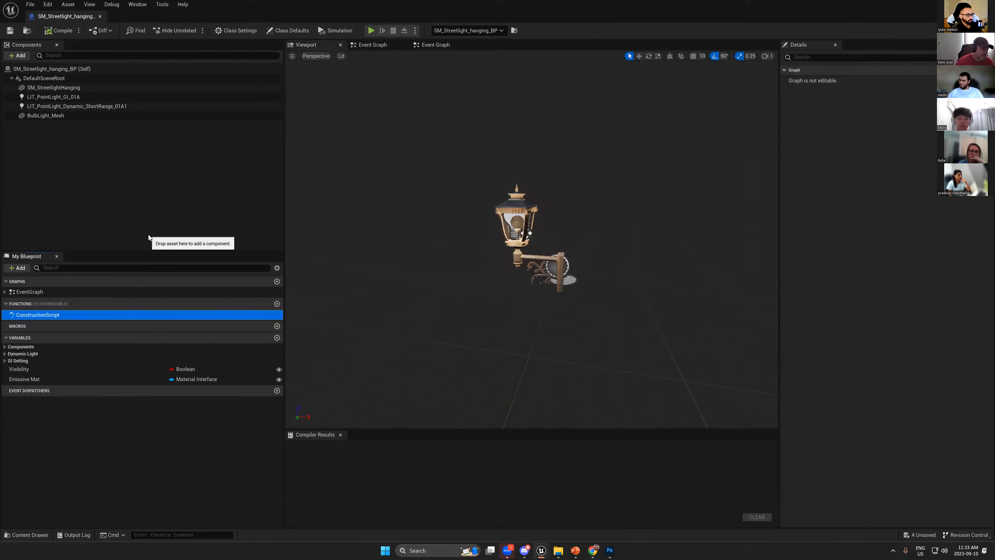
{"action": "key", "text": "super+shift+s"}
{"action": "left_click_drag", "start_coordinate": [782, 33], "coordinate": [1, 405]}
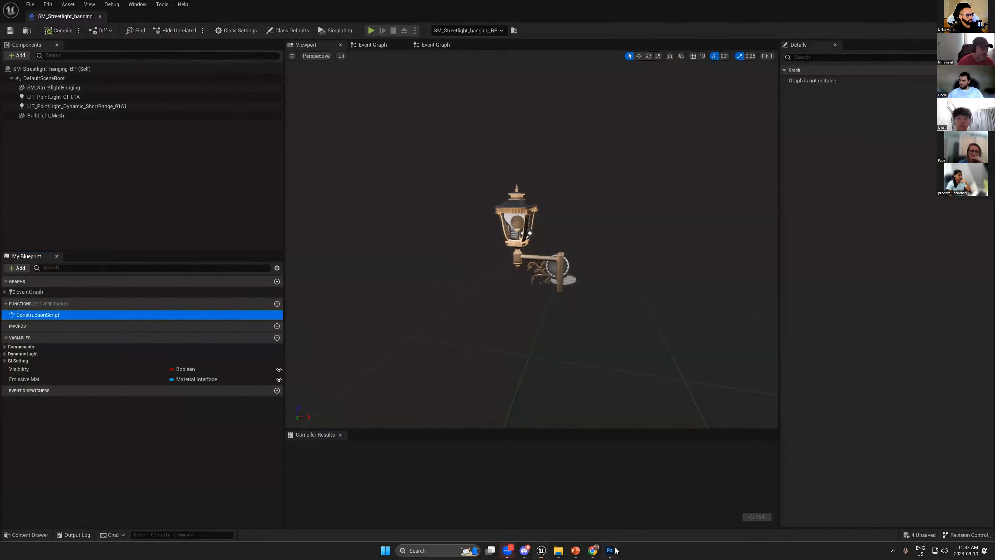
- Switch to Photoshop, create a new document and paste the Blueprint screenshot into it
{"action": "left_click", "coordinate": [611, 550]}
{"action": "key", "text": "Escape"}
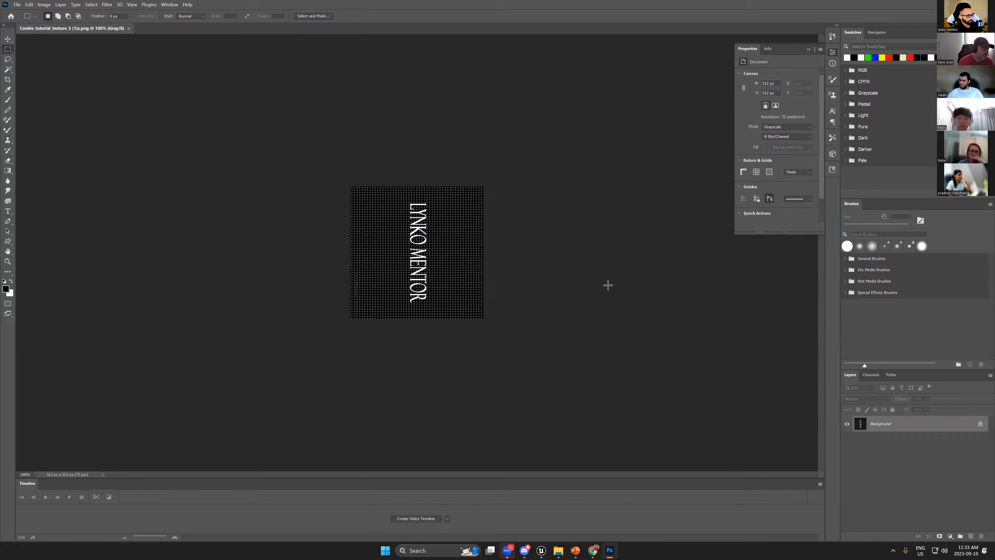
{"action": "key", "text": "ctrl+n"}
{"action": "left_click", "coordinate": [556, 354]}
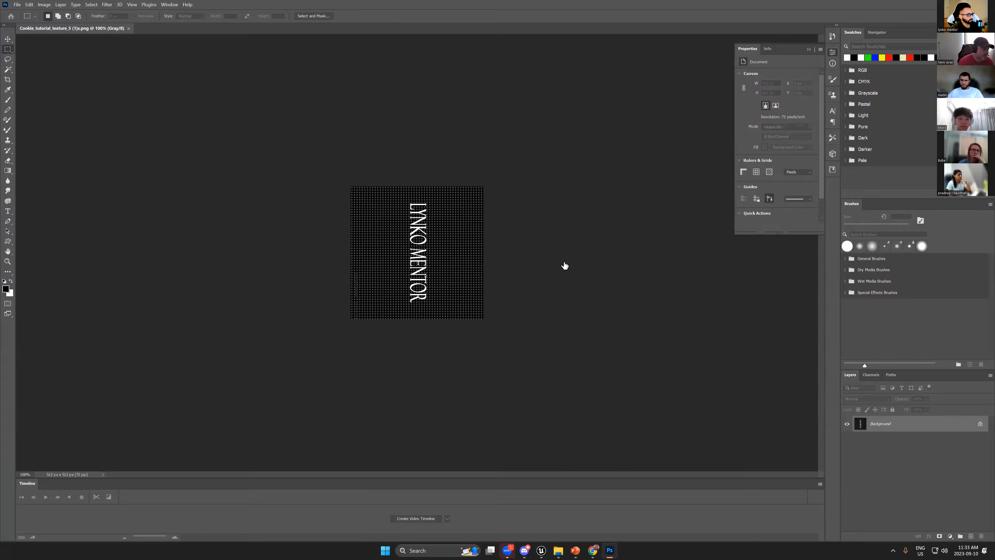
{"action": "key", "text": "ctrl+v"}
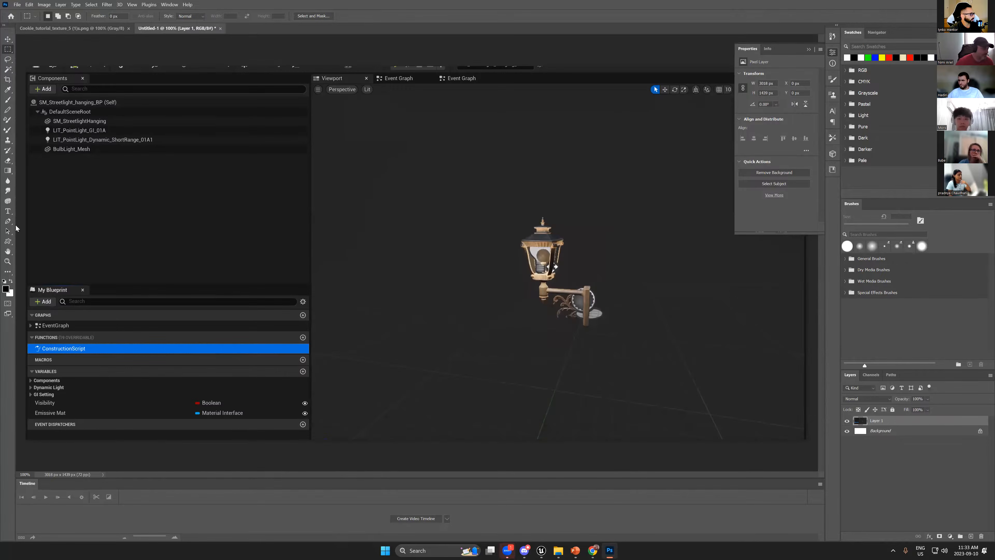
- Set the foreground color to bright red
{"action": "left_click", "coordinate": [5, 289]}
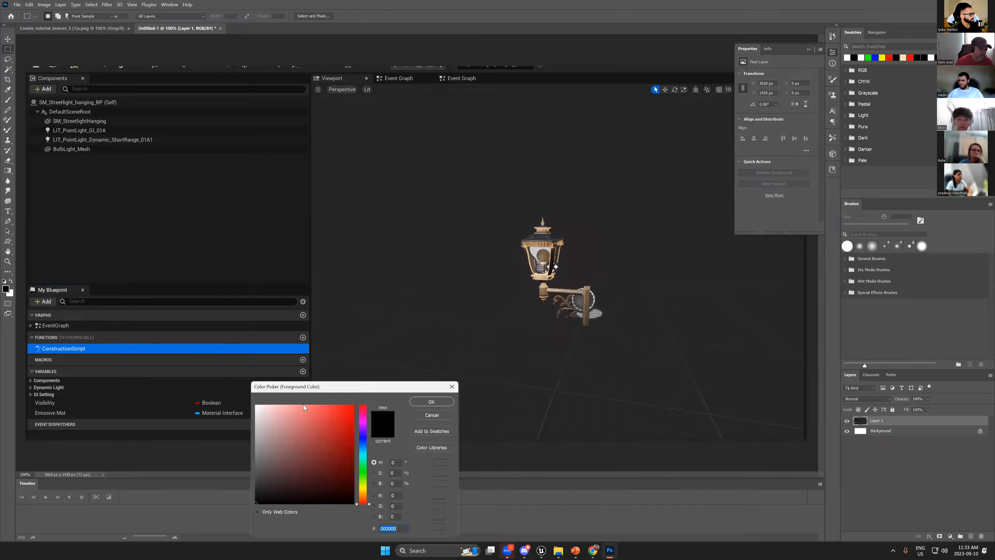
{"action": "left_click", "coordinate": [432, 401]}
{"action": "key", "text": "m"}
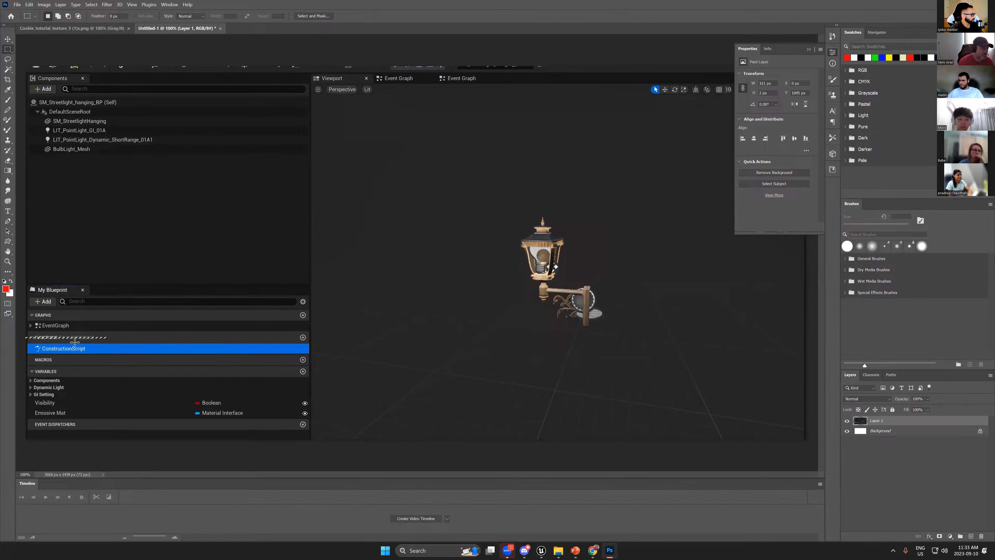
- Choose a Hard Round brush, reduce it to 10 px, and circle the ConstructionScript function in red
{"action": "key", "text": "b"}
{"action": "right_click", "coordinate": [151, 313]}
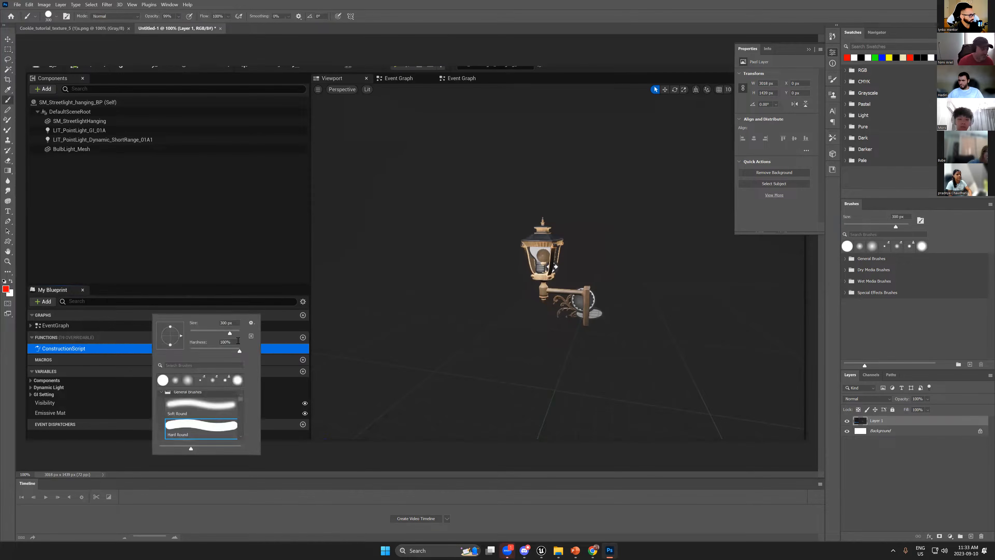
{"action": "double_click", "coordinate": [209, 421]}
{"action": "key", "text": "bracketleft"}
{"action": "key", "text": "bracketleft"}
{"action": "key", "text": "bracketleft"}
{"action": "key", "text": "bracketleft"}
{"action": "key", "text": "bracketleft"}
{"action": "key", "text": "bracketleft"}
{"action": "key", "text": "bracketleft"}
{"action": "key", "text": "bracketleft"}
{"action": "key", "text": "bracketleft"}
{"action": "key", "text": "bracketleft"}
{"action": "key", "text": "bracketleft"}
{"action": "key", "text": "bracketleft"}
{"action": "key", "text": "bracketleft"}
{"action": "key", "text": "bracketleft"}
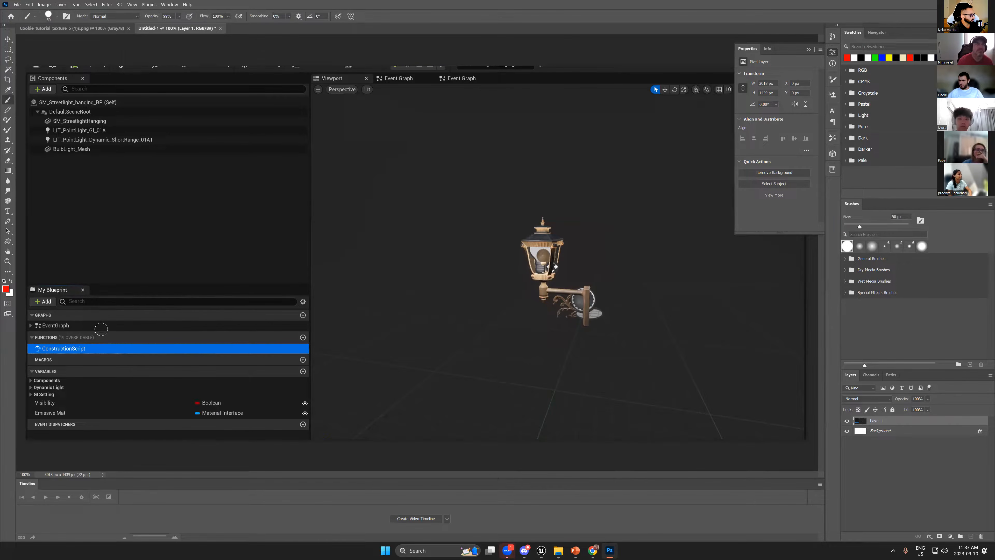
{"action": "key", "text": "bracketleft"}
{"action": "key", "text": "bracketleft"}
{"action": "key", "text": "bracketleft"}
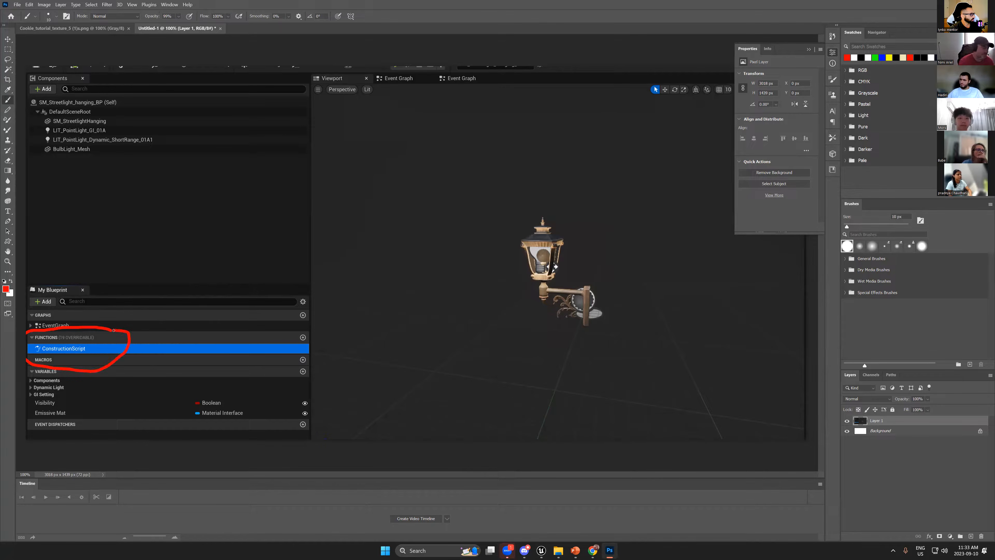
- Draw a red arrow from the circled ConstructionScript function up to the empty area below the components, redoing the arrowhead once
{"action": "left_click_drag", "start_coordinate": [110, 332], "coordinate": [185, 242]}
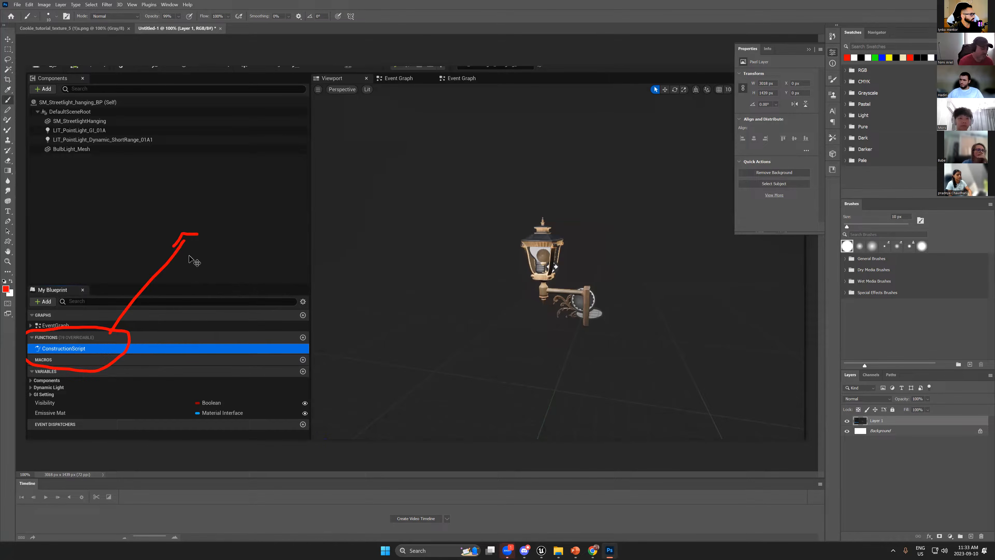
{"action": "key", "text": "ctrl+z"}
{"action": "left_click_drag", "start_coordinate": [172, 244], "coordinate": [184, 233]}
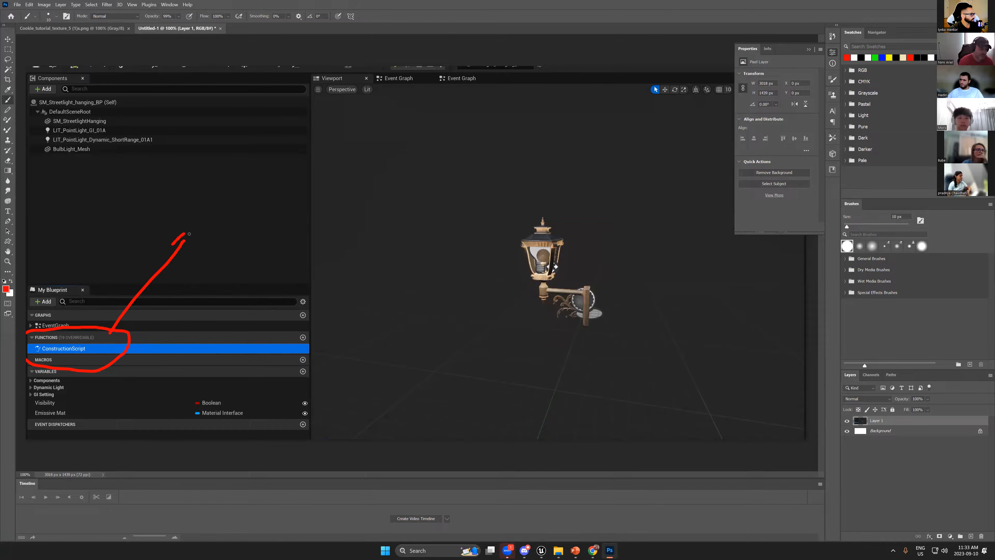
- Add the red text "TO ADD CONTROLS" above the arrowhead and nudge it into place
{"action": "key", "text": "t"}
{"action": "left_click", "coordinate": [205, 224]}
{"action": "type", "text": "TO ADD controls"}
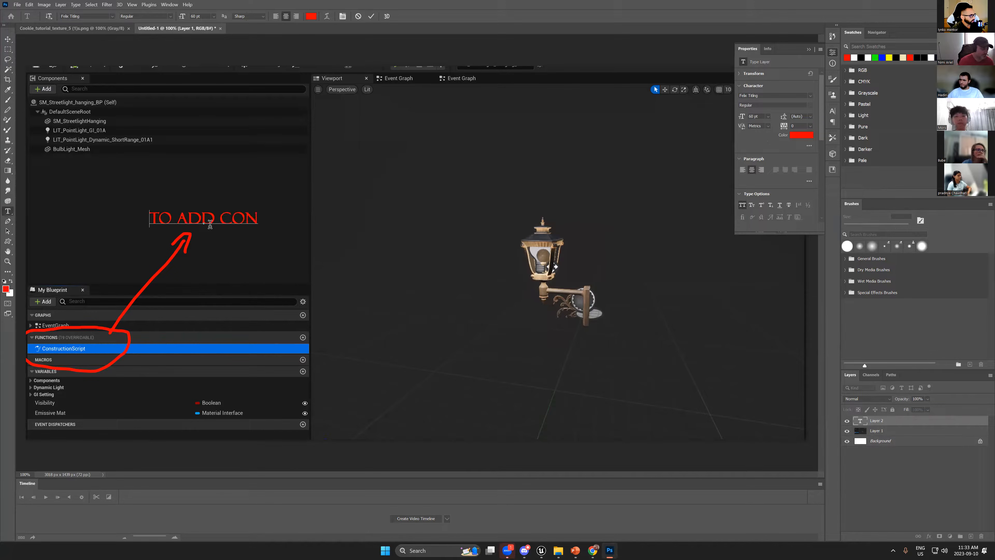
{"action": "key", "text": "ctrl+Return"}
{"action": "left_click_drag", "start_coordinate": [214, 228], "coordinate": [224, 229], "text": "ctrl"}
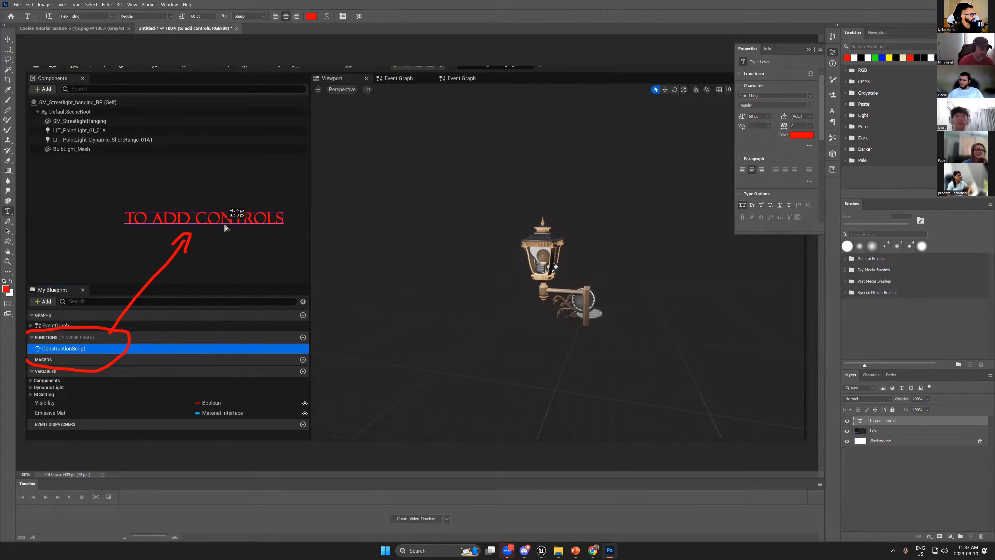
{"action": "key", "text": "m"}
{"action": "key", "text": "ctrl+shift+e"}
{"action": "key", "text": "ctrl+w"}
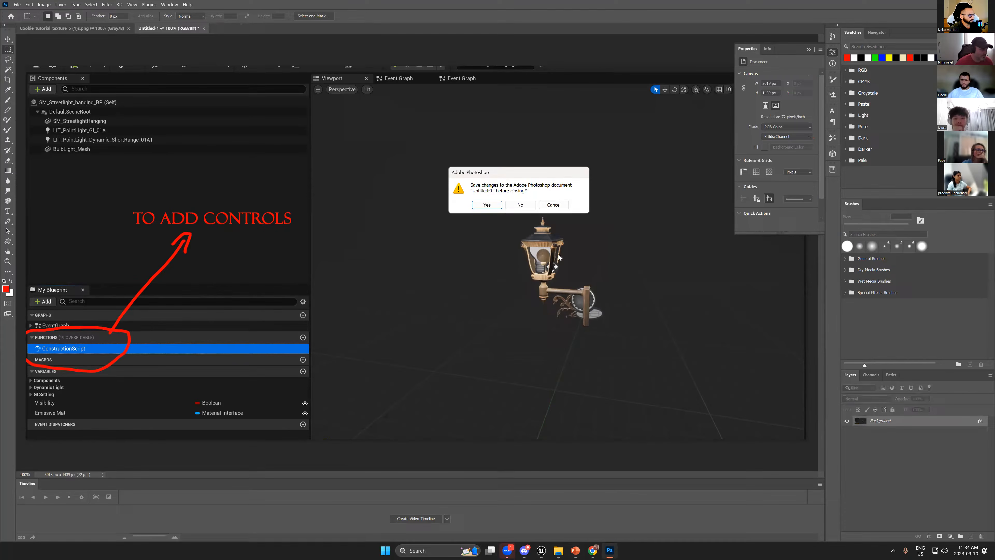
{"action": "left_click", "coordinate": [554, 204]}
{"action": "key", "text": "ctrl+z"}
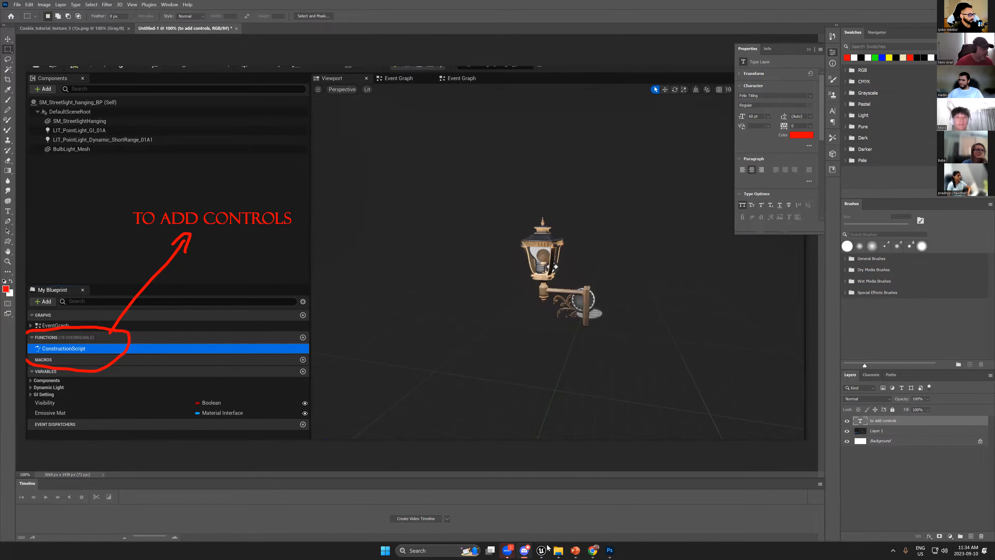
- Switch back to the SM_Streetlight_hanging_BP Blueprint window in Unreal Editor
{"action": "mouse_move", "coordinate": [544, 549]}
{"action": "left_click", "coordinate": [511, 513]}
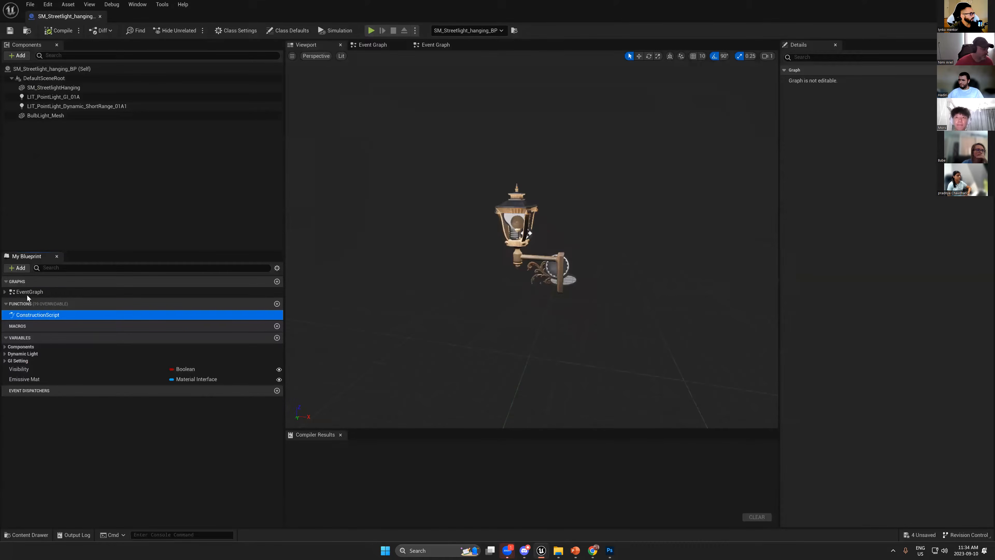
- Open the ConstructionScript function graph and frame its Construction Script, Set Intensity and Set Light Color nodes
{"action": "double_click", "coordinate": [39, 315]}
{"action": "scroll", "coordinate": [478, 198], "scroll_direction": "down", "scroll_amount": 9}
{"action": "scroll", "coordinate": [470, 172], "scroll_direction": "up", "scroll_amount": 9}
{"action": "right_click_drag", "start_coordinate": [531, 215], "coordinate": [374, 209]}
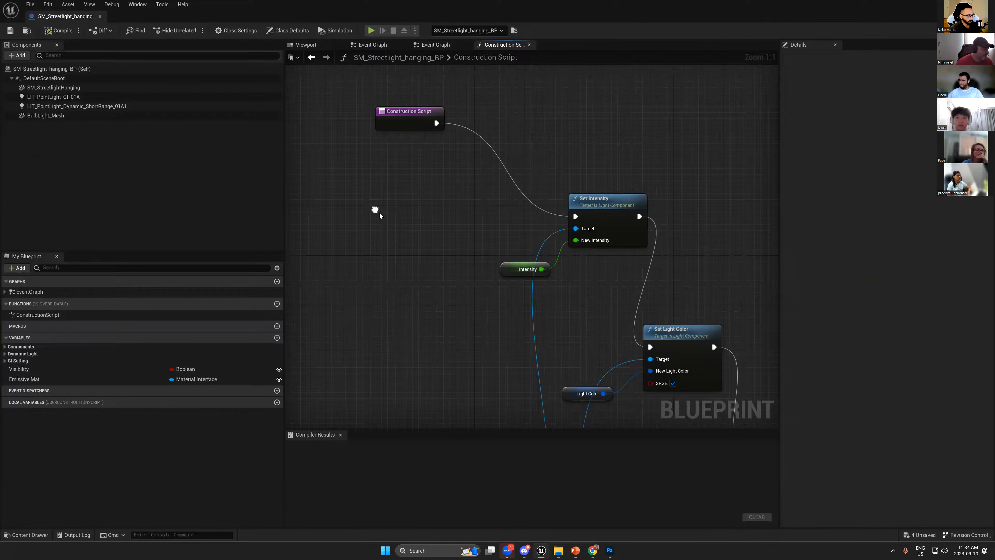
- Capture a screenshot of the component list, My Blueprint list and Construction Script graph, and paste it into the Untitled-1 document in Photoshop
{"action": "key", "text": "super+shift+s"}
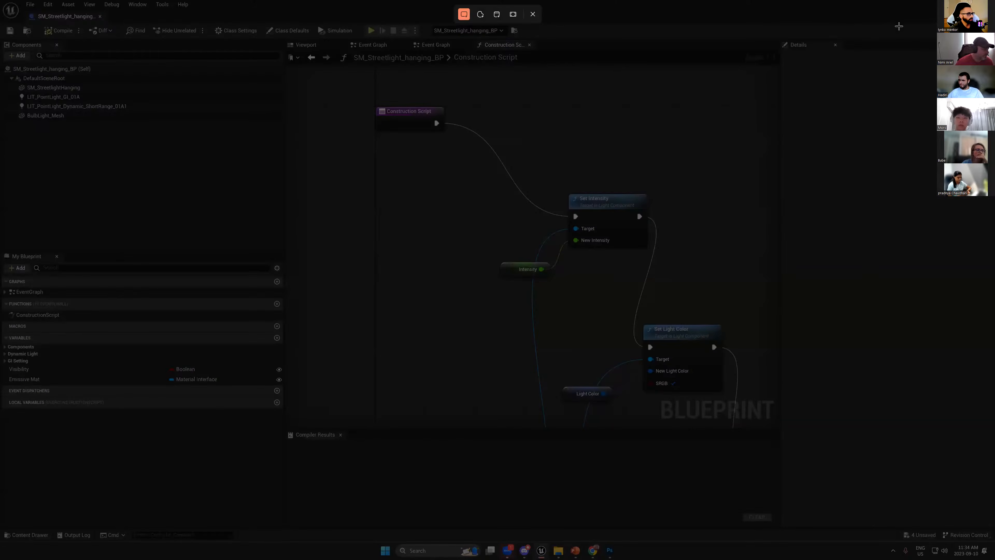
{"action": "left_click_drag", "start_coordinate": [777, 40], "coordinate": [6, 454]}
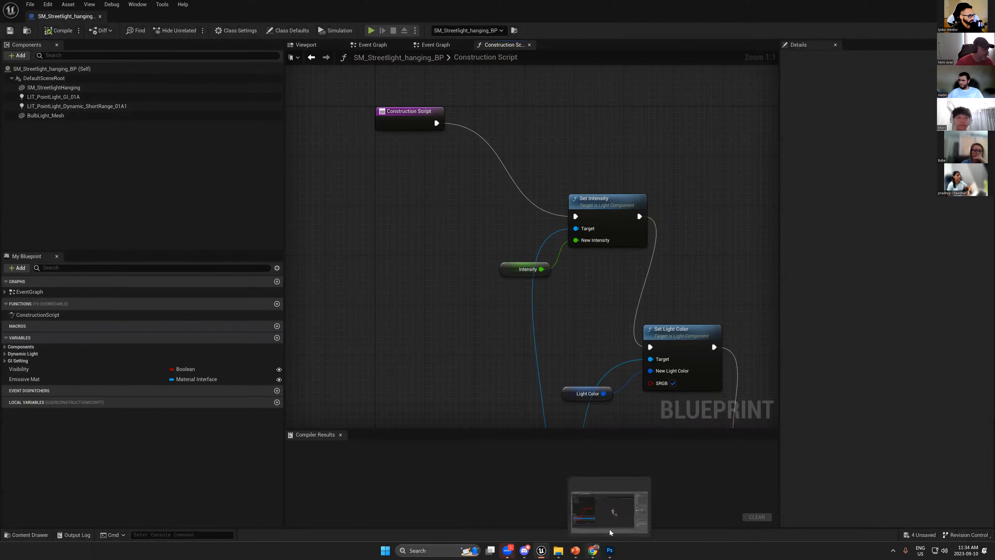
{"action": "left_click", "coordinate": [609, 550]}
{"action": "key", "text": "ctrl+v"}
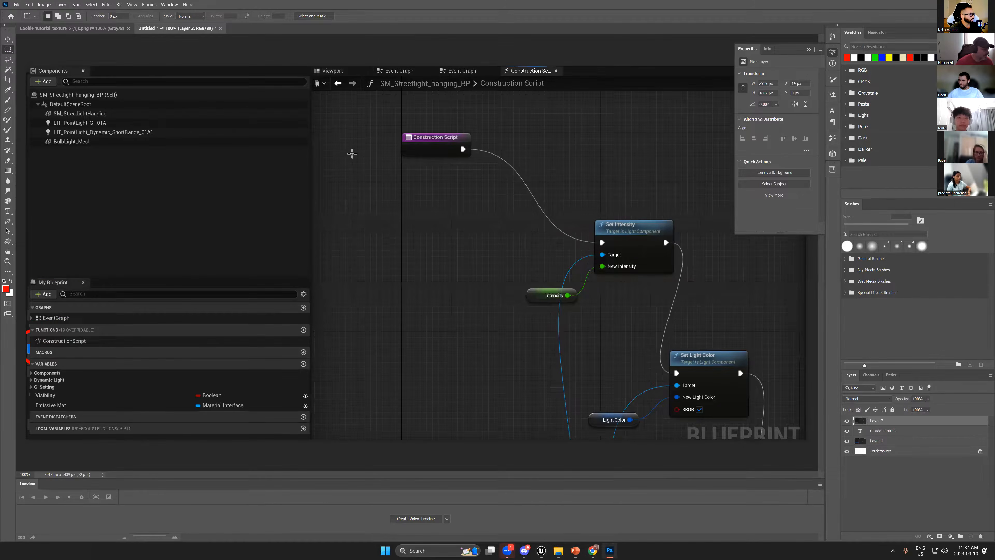
- Add the red text "RIGHT CLICK AND SEARCH FOR SET" below the Construction Script node in the screenshot
{"action": "key", "text": "t"}
{"action": "right_click", "coordinate": [453, 221]}
{"action": "left_click", "coordinate": [433, 209]}
{"action": "left_click", "coordinate": [438, 213]}
{"action": "type", "text": "RIGHTR"}
{"action": "key", "text": "BackSpace"}
{"action": "type", "text": "CLICK AND"}
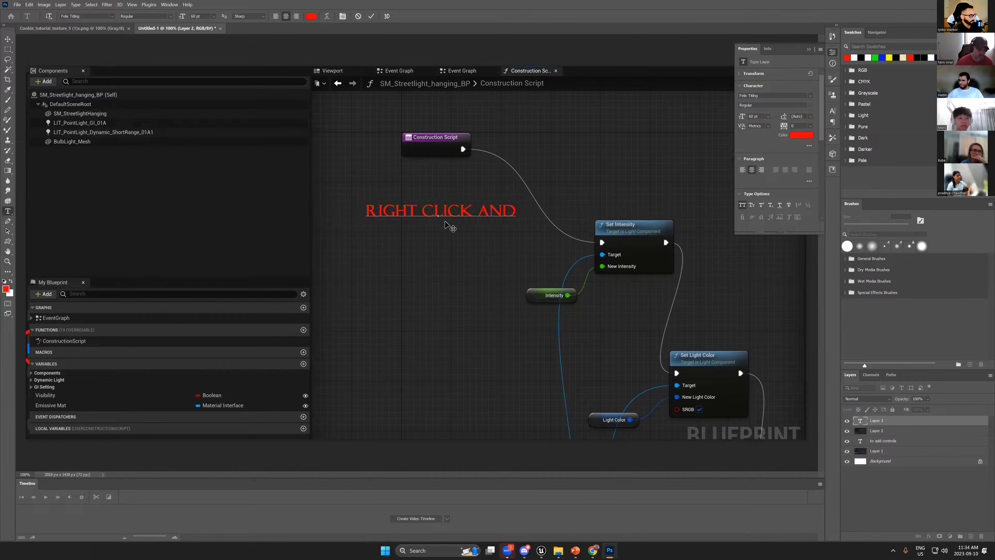
{"action": "type", "text": " SEARCH FO"}
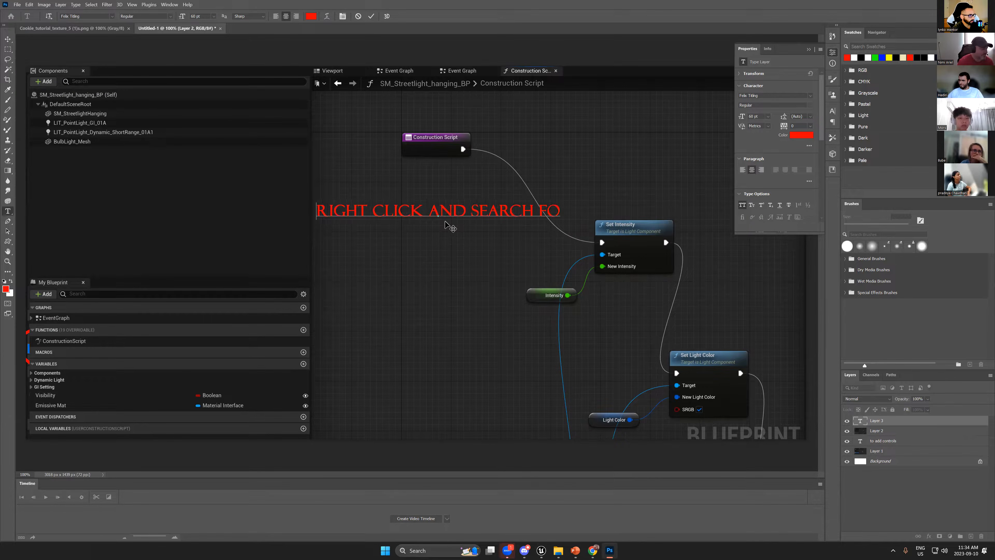
{"action": "type", "text": "R SET"}
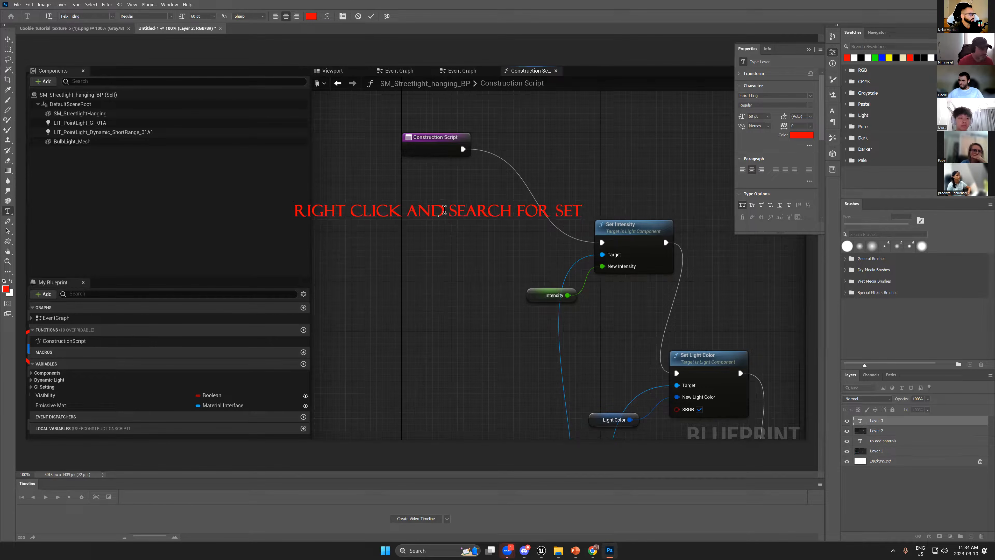
- Break the text into two lines and remove "AND" so it reads "RIGHT CLICK / SEARCH FOR SET"
{"action": "left_click", "coordinate": [447, 210]}
{"action": "key", "text": "Return"}
{"action": "double_click", "coordinate": [489, 210]}
{"action": "key", "text": "BackSpace"}
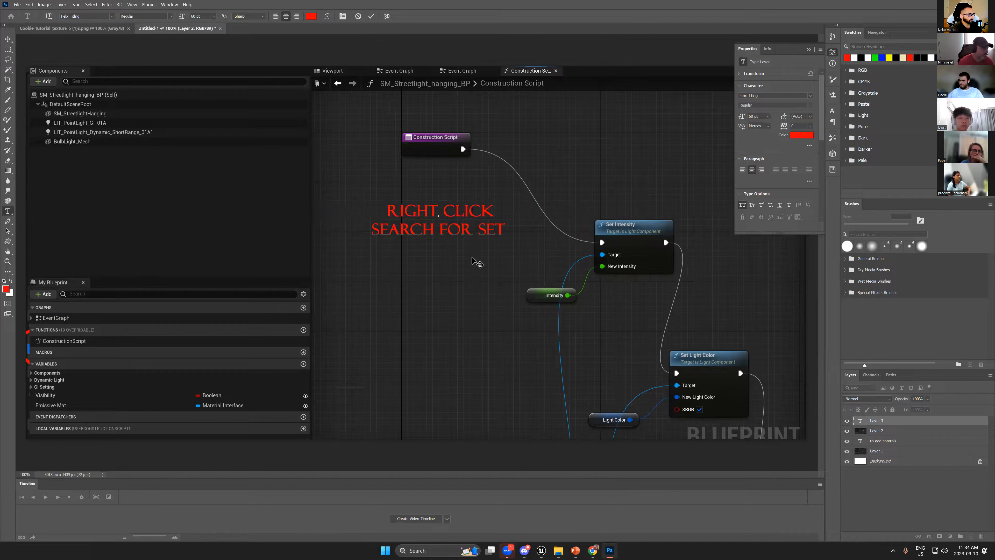
{"action": "key", "text": "ctrl+Return"}
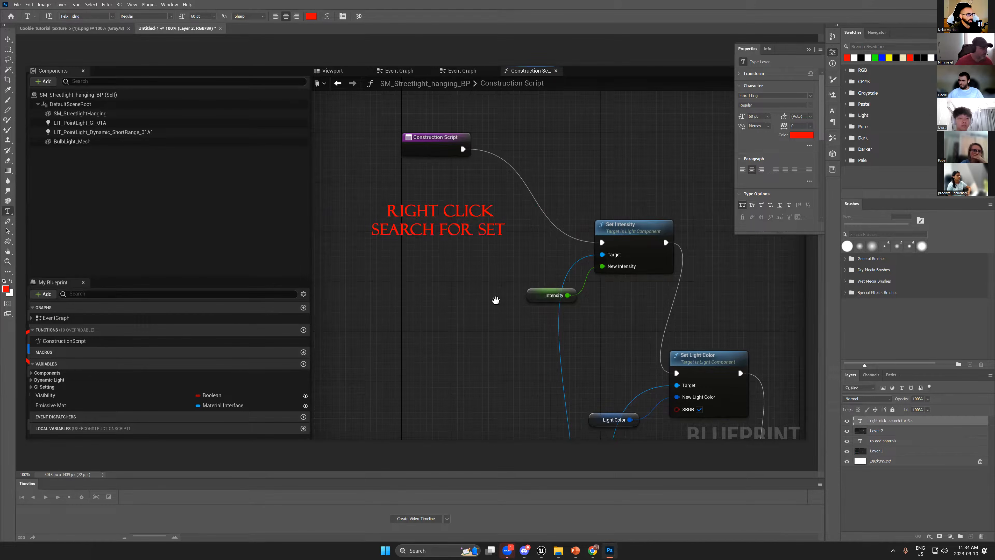
- Move the "RIGHT CLICK SEARCH FOR SET" text slightly closer to the wire leading to the Set Intensity node
{"action": "key", "text": "Tab"}
{"action": "left_click_drag", "start_coordinate": [485, 239], "coordinate": [515, 237]}
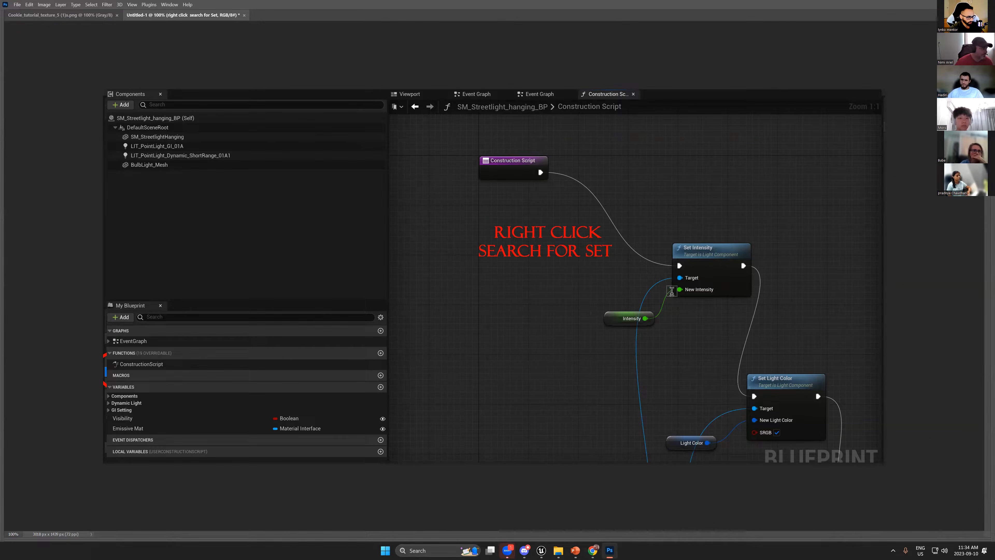
{"action": "left_click_drag", "start_coordinate": [588, 258], "coordinate": [579, 253]}
{"action": "mouse_move", "coordinate": [729, 284]}
{"action": "left_mouse_down"}
{"action": "mouse_move", "coordinate": [666, 292]}
{"action": "mouse_move", "coordinate": [657, 310]}
{"action": "left_mouse_up"}
{"action": "key", "text": "Tab"}
- Brush a red circle around the New Intensity pin on Layer 2 and draw a red arrow from it past the Intensity node
{"action": "key", "text": "ctrl+d"}
{"action": "key", "text": "b"}
{"action": "left_click", "coordinate": [888, 432]}
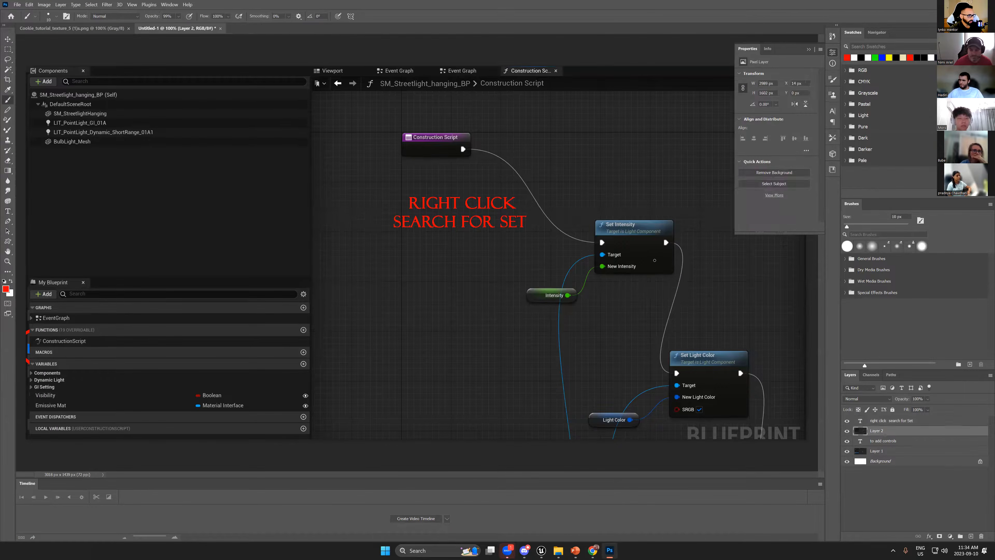
{"action": "mouse_move", "coordinate": [585, 263]}
{"action": "left_mouse_down"}
{"action": "mouse_move", "coordinate": [611, 283]}
{"action": "mouse_move", "coordinate": [657, 262]}
{"action": "left_mouse_up"}
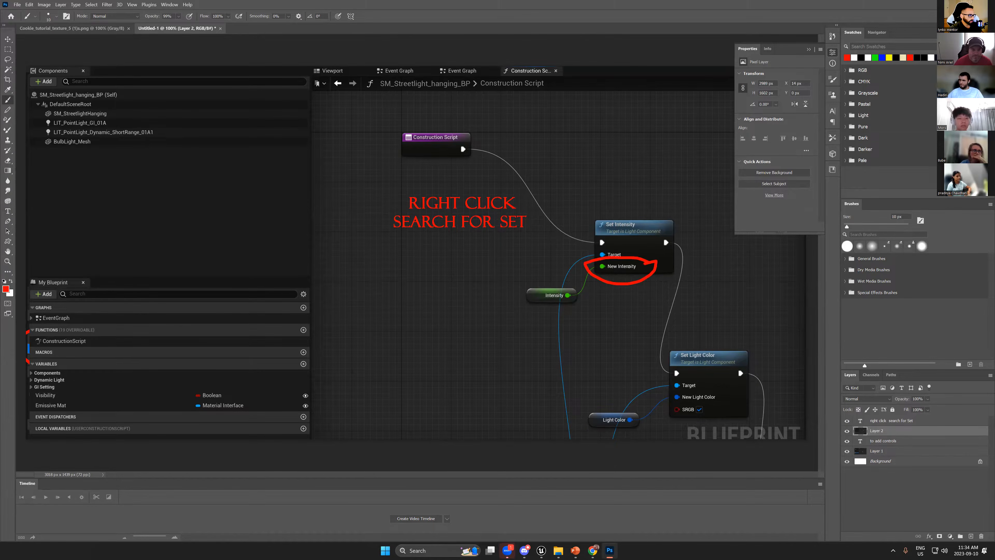
{"action": "left_click_drag", "start_coordinate": [593, 267], "coordinate": [497, 278]}
- Duplicate the "RIGHT CLICK SEARCH FOR SET" text and place the copy beside the arrowhead
{"action": "key", "text": "t"}
{"action": "left_click", "coordinate": [469, 206]}
{"action": "left_click_drag", "start_coordinate": [470, 206], "coordinate": [413, 296], "text": "ctrl+alt"}
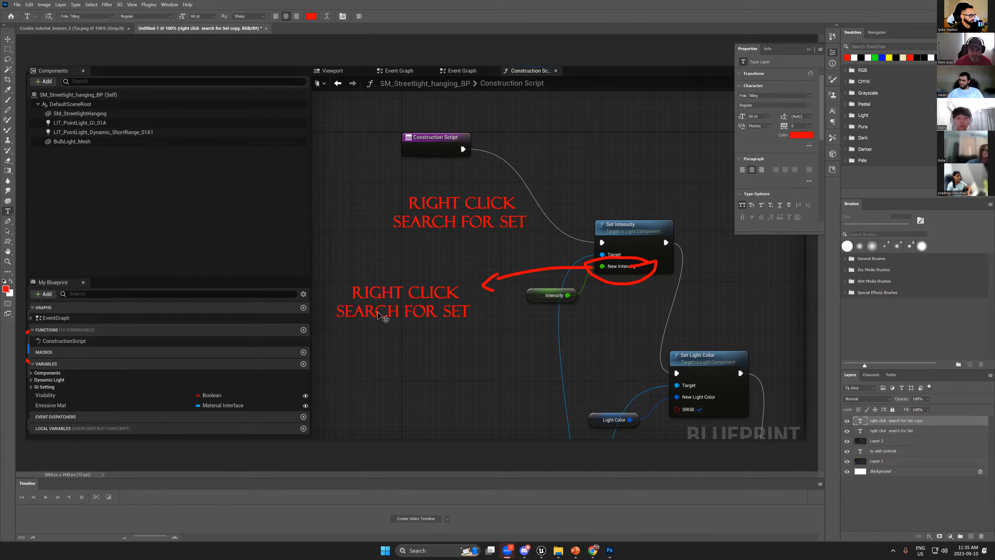
- Change the second line of the duplicated text to "SELECT PROMOTE"
{"action": "left_click", "coordinate": [389, 310]}
{"action": "double_click", "coordinate": [389, 308]}
{"action": "triple_click", "coordinate": [389, 309]}
{"action": "left_click", "coordinate": [401, 307]}
{"action": "type", "text": "select promoit"}
{"action": "key", "text": "BackSpace"}
{"action": "key", "text": "BackSpace"}
{"action": "type", "text": "te"}
{"action": "key", "text": "ctrl+Return"}
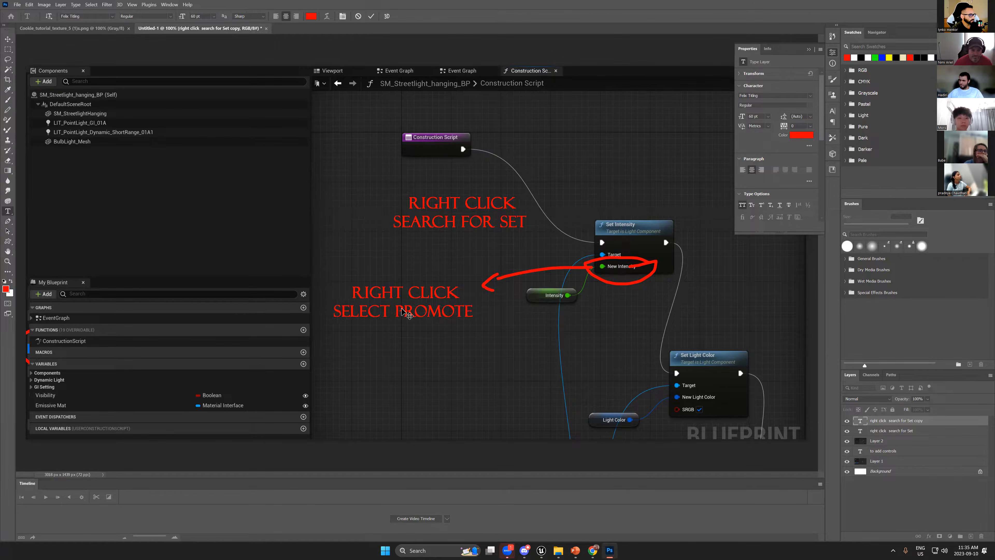
{"action": "key", "text": "m"}
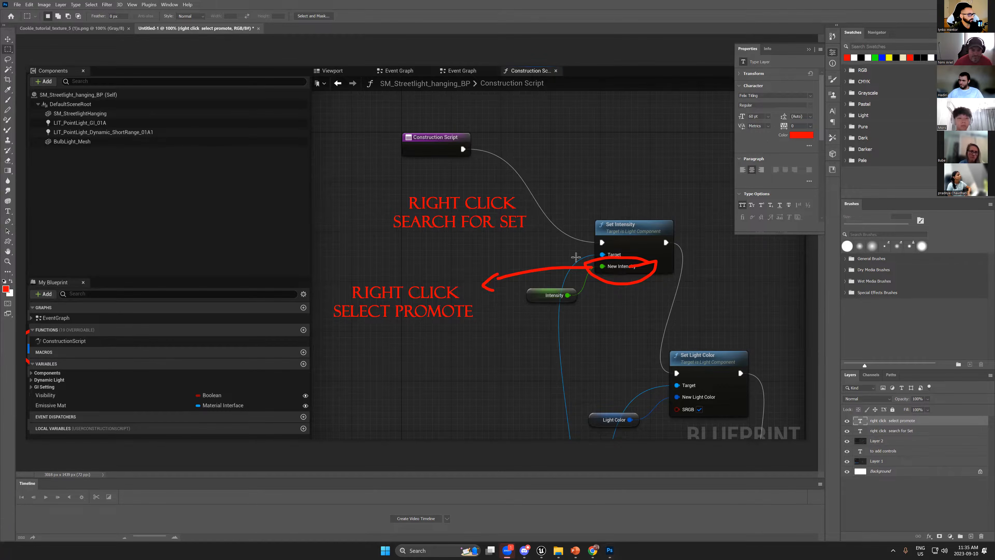
- Switch to Unreal Editor, bring up the action list of the New Intensity pin, and capture its Promote to variable option in a screenshot
{"action": "mouse_move", "coordinate": [539, 551]}
{"action": "left_click", "coordinate": [521, 506]}
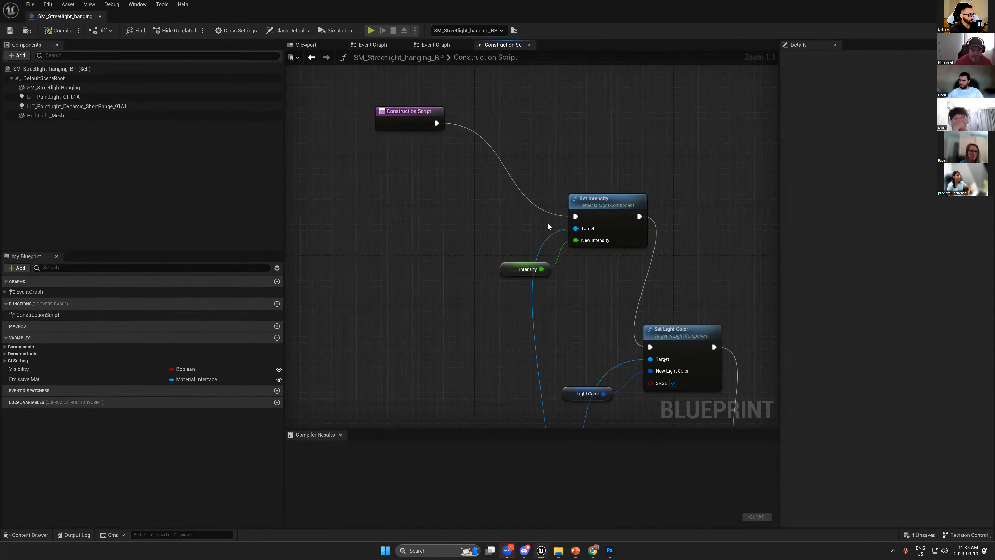
{"action": "left_click_drag", "start_coordinate": [576, 240], "coordinate": [558, 299]}
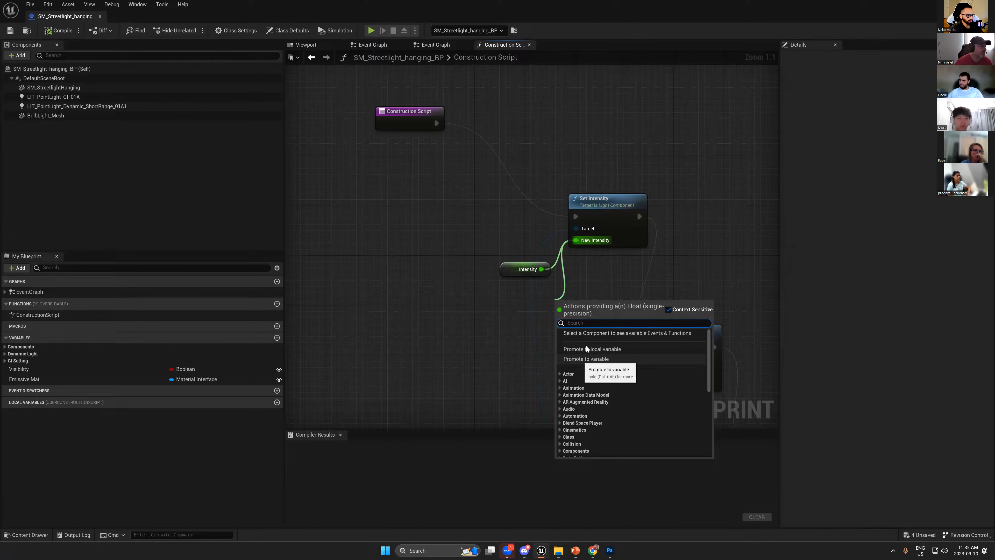
{"action": "left_click", "coordinate": [503, 358]}
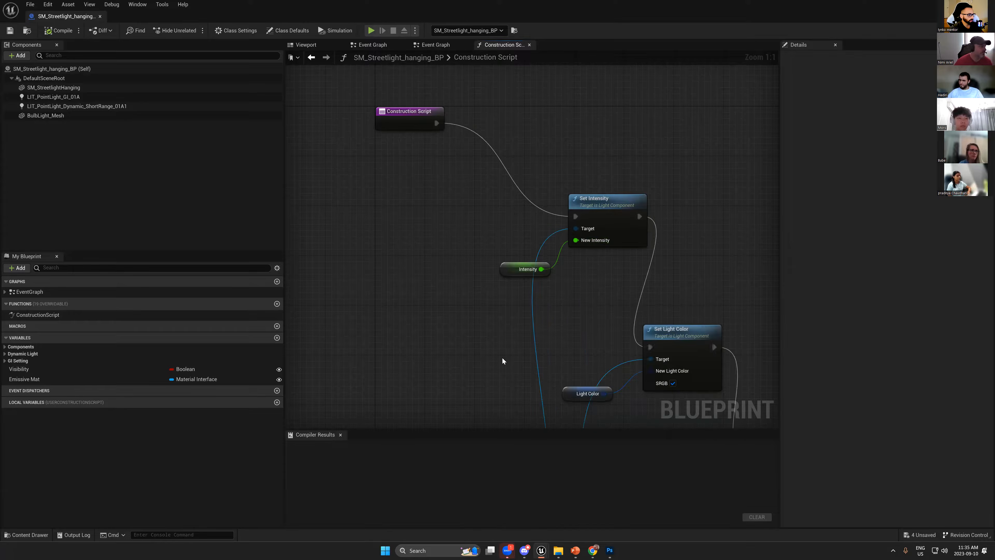
{"action": "left_click_drag", "start_coordinate": [576, 240], "coordinate": [565, 316]}
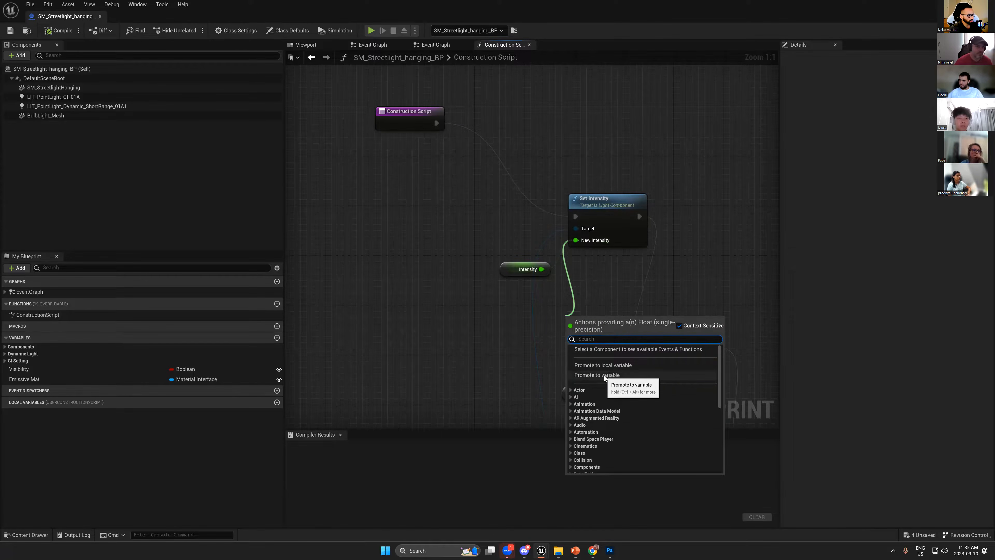
{"action": "key", "text": "super+shift+s"}
{"action": "left_click_drag", "start_coordinate": [732, 316], "coordinate": [540, 398]}
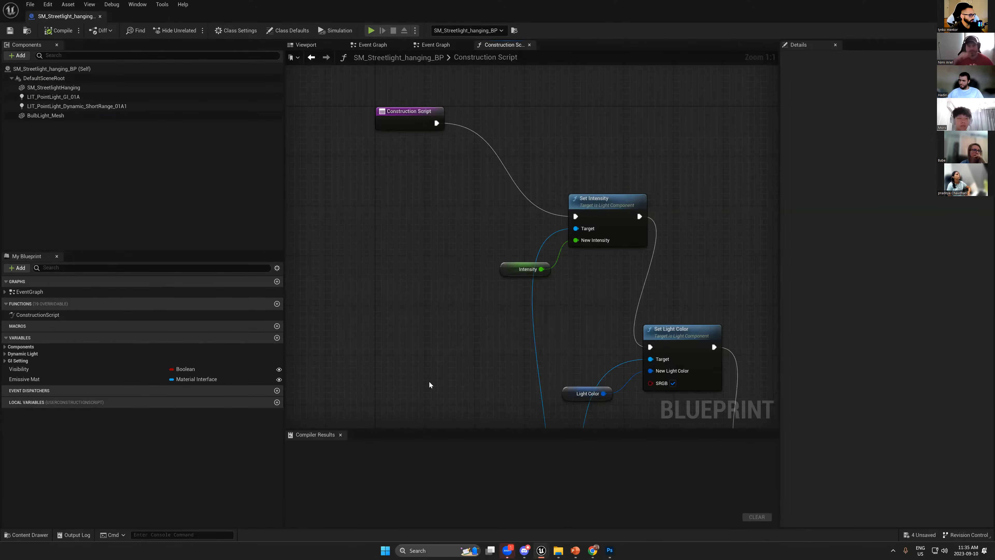
- Return to Photoshop, paste the action list screenshot, and place it below the "SELECT PROMOTE" text
{"action": "left_click", "coordinate": [609, 550]}
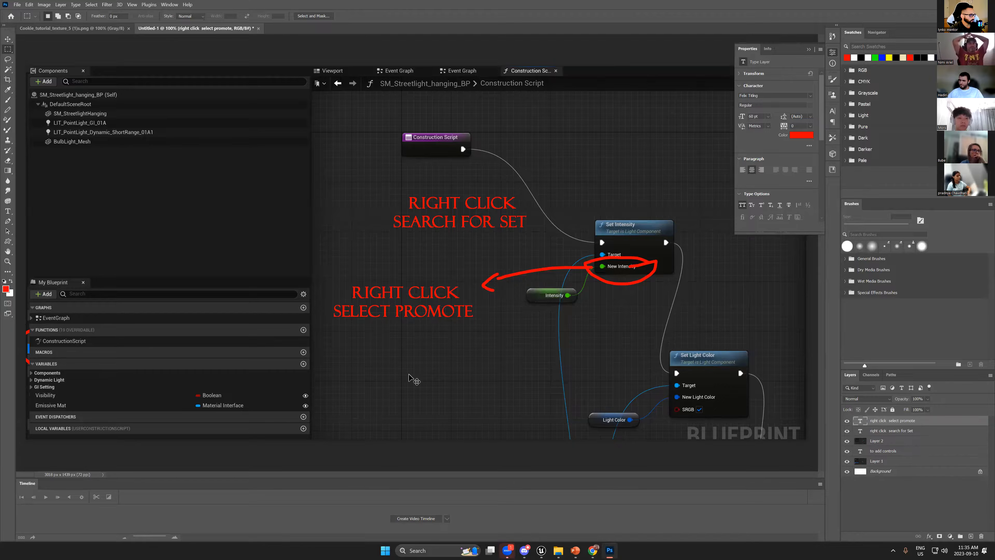
{"action": "key", "text": "ctrl+v"}
{"action": "left_click_drag", "start_coordinate": [474, 242], "coordinate": [496, 354], "text": "ctrl"}
- Brush a thin red circle around "Promote to variable" and draw a red arrow from it to the Intensity node
{"action": "key", "text": "b"}
{"action": "key", "text": "ctrl+z"}
{"action": "mouse_move", "coordinate": [427, 379]}
{"action": "left_mouse_down"}
{"action": "mouse_move", "coordinate": [367, 393]}
{"action": "mouse_move", "coordinate": [466, 408]}
{"action": "mouse_move", "coordinate": [448, 379]}
{"action": "left_mouse_up"}
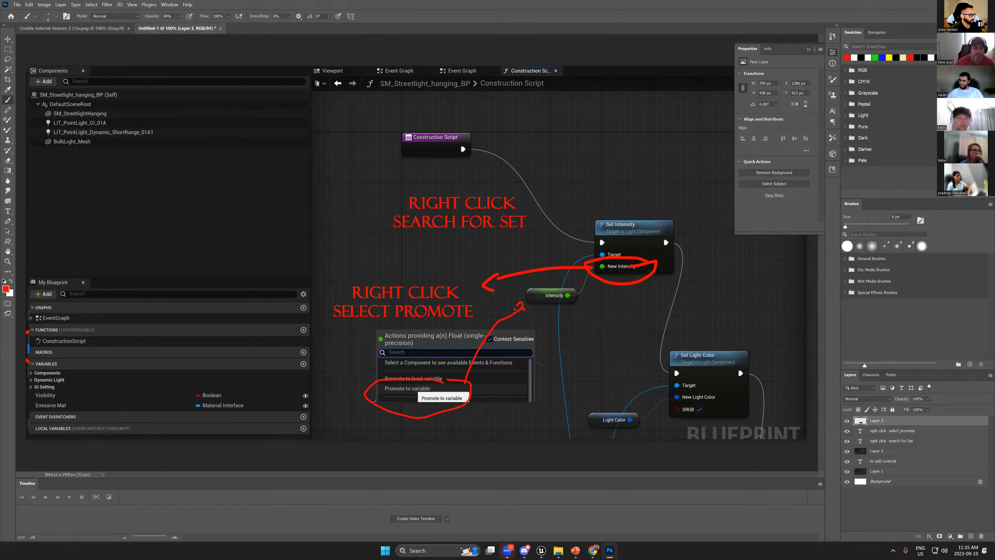
{"action": "key", "text": "m"}
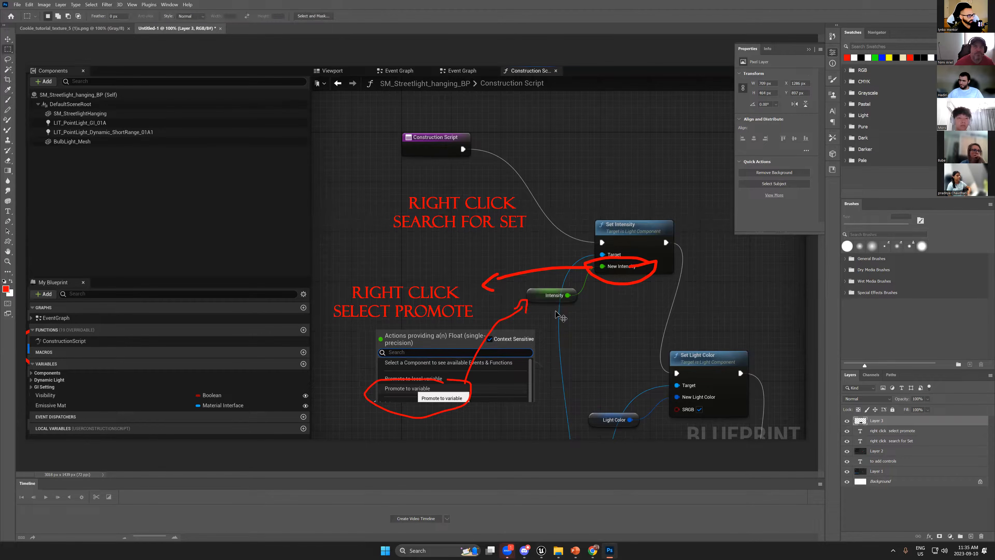
- Merge all visible layers into the Background layer, and select the entire canvas before clearing the selection
{"action": "key", "text": "ctrl+minus"}
{"action": "key", "text": "ctrl+shift+e"}
{"action": "key", "text": "ctrl+a"}
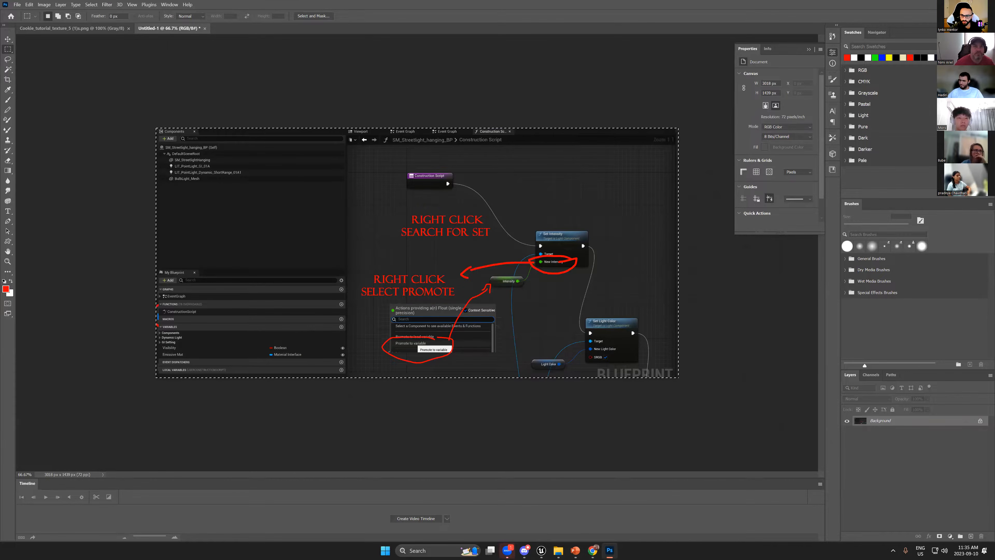
{"action": "key", "text": "ctrl+d"}
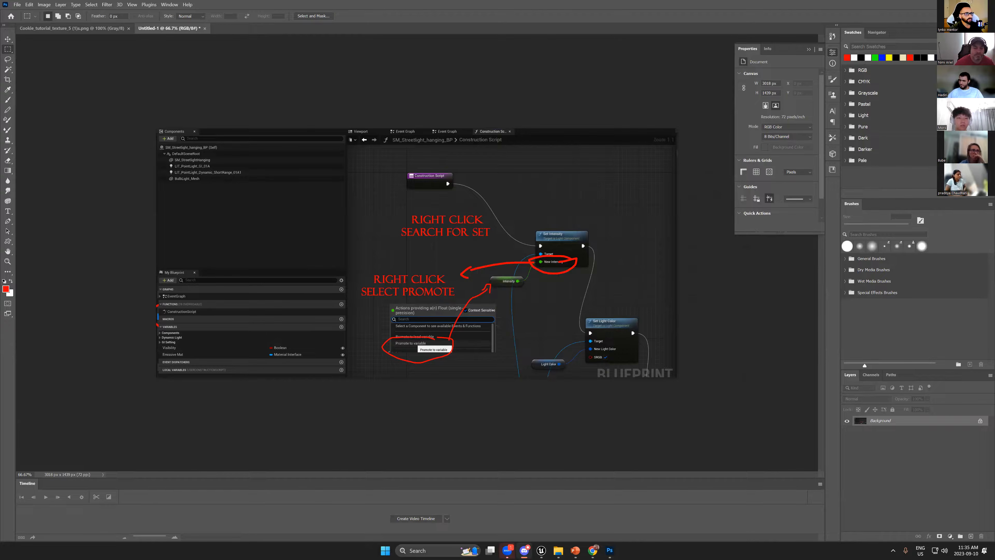
- Switch back to Unreal Editor and close the SM_Streetlight_hanging_BP Blueprint window
{"action": "key", "text": "alt+Tab"}
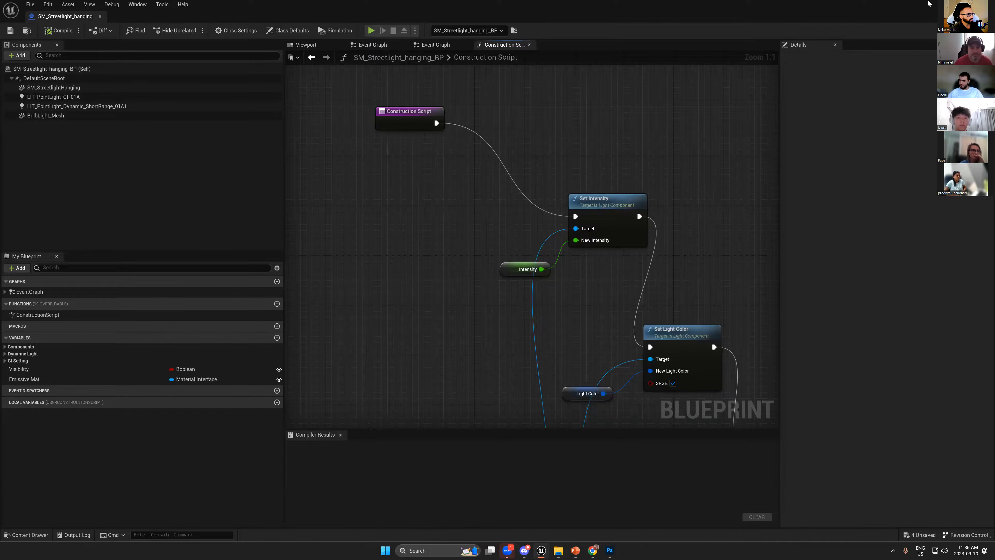
{"action": "key", "text": "super+Down"}
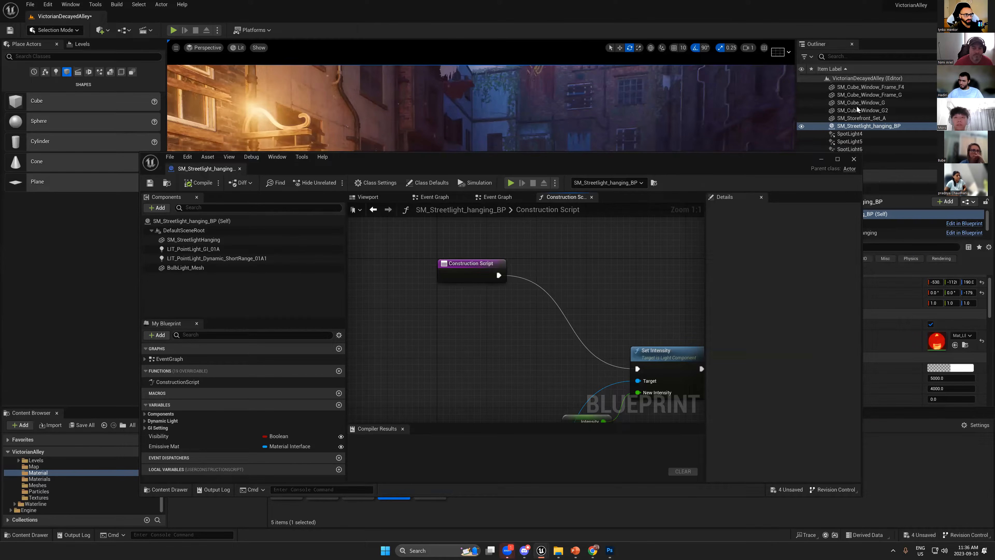
{"action": "left_click", "coordinate": [854, 159]}
- Turn off game view in the level and focus the camera on the selected hanging streetlight
{"action": "mouse_move", "coordinate": [607, 239]}
{"action": "middle_mouse_down"}
{"action": "mouse_move", "coordinate": [598, 240]}
{"action": "mouse_move", "coordinate": [611, 224]}
{"action": "middle_mouse_up"}
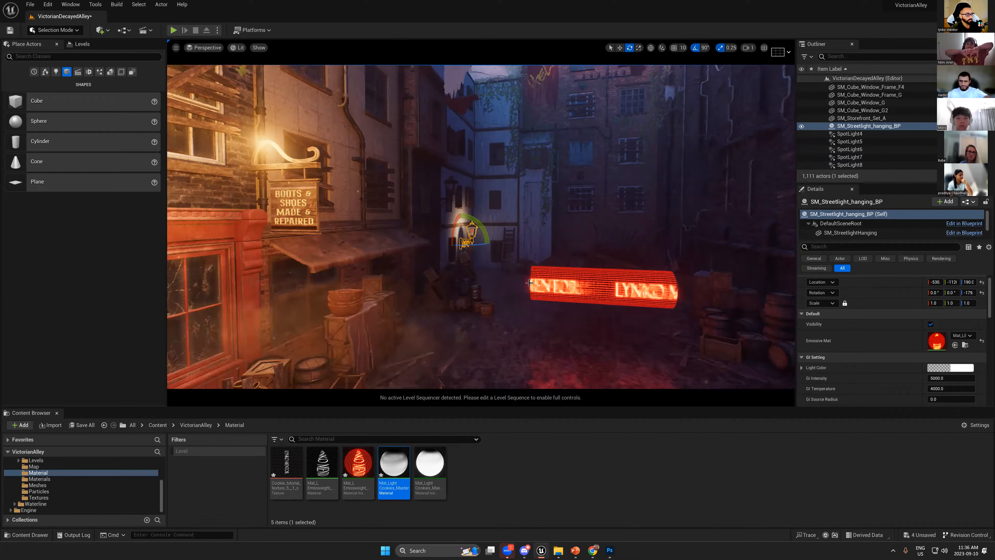
{"action": "key", "text": "g"}
{"action": "key", "text": "f"}
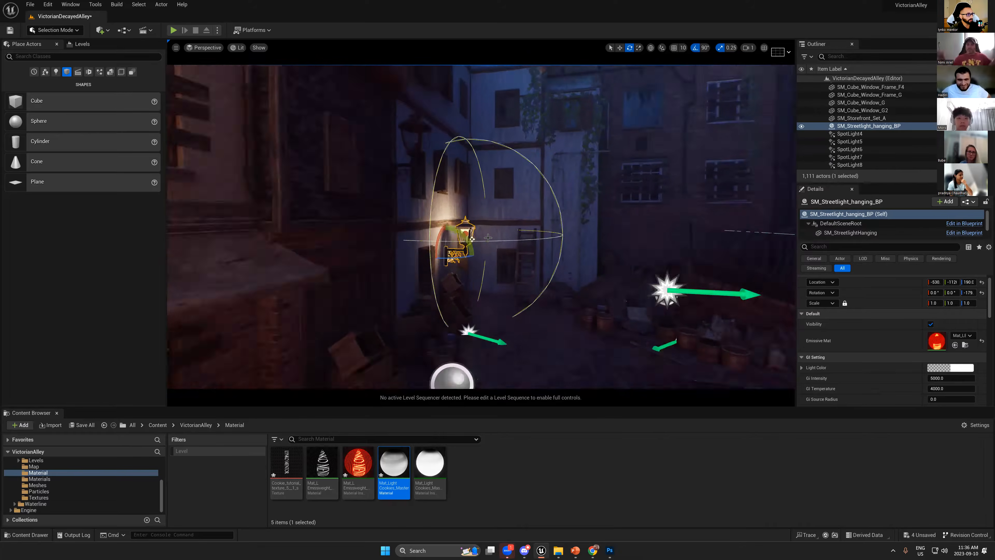
{"action": "scroll", "coordinate": [491, 239], "scroll_direction": "down", "scroll_amount": 5}
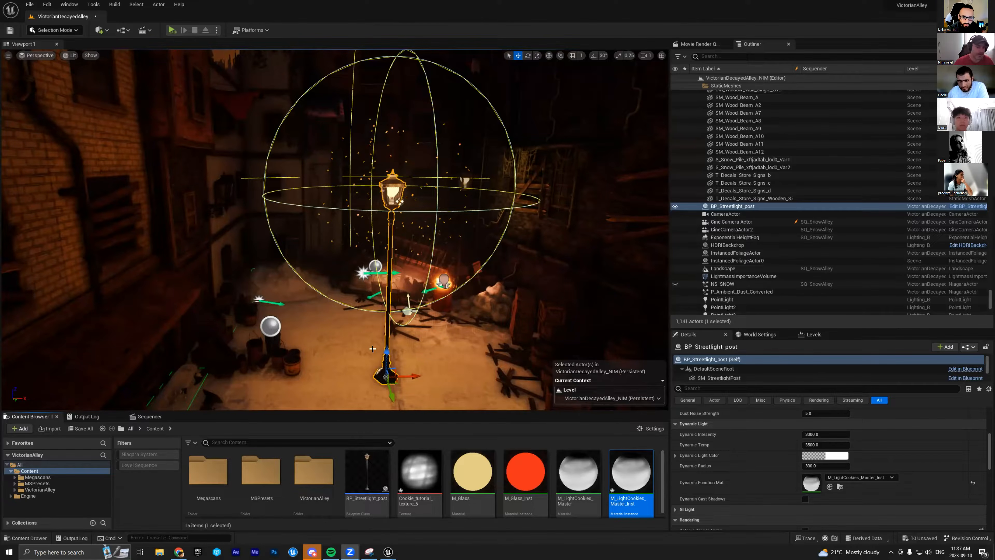
- Nudge BP_Streetlight_post slightly in the snowy alley and collapse its Dynamic Light settings
{"action": "left_click_drag", "start_coordinate": [391, 391], "coordinate": [388, 384]}
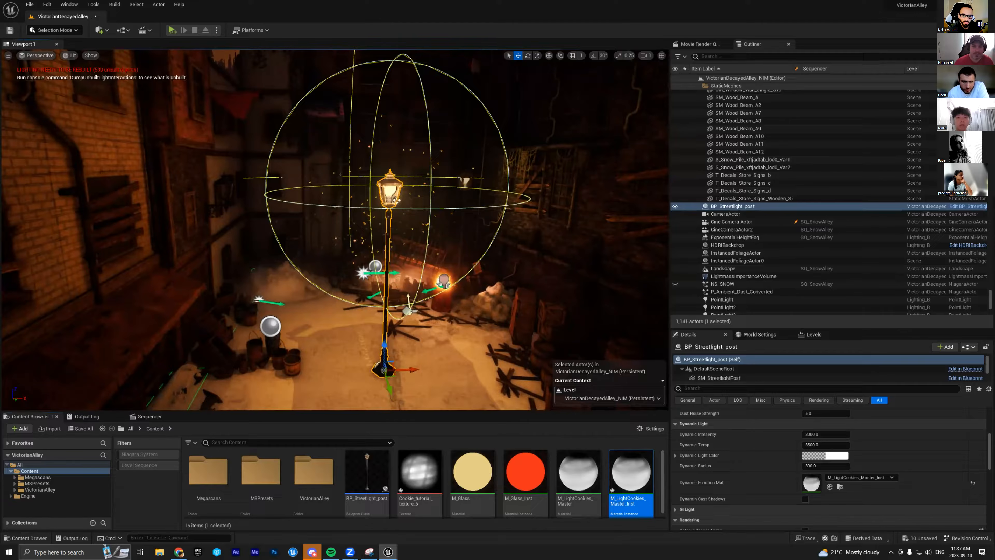
{"action": "scroll", "coordinate": [705, 442], "scroll_direction": "up", "scroll_amount": 2}
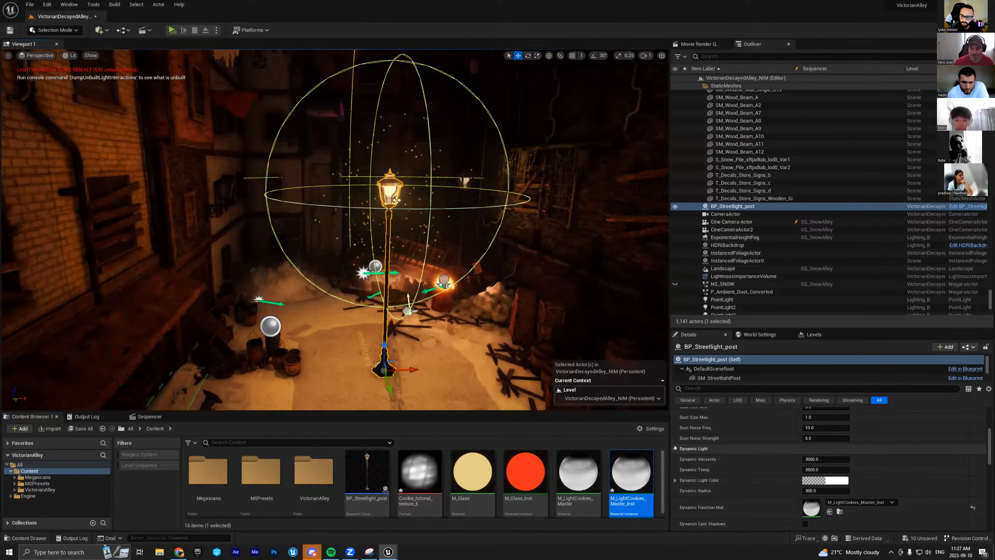
{"action": "left_click", "coordinate": [680, 451]}
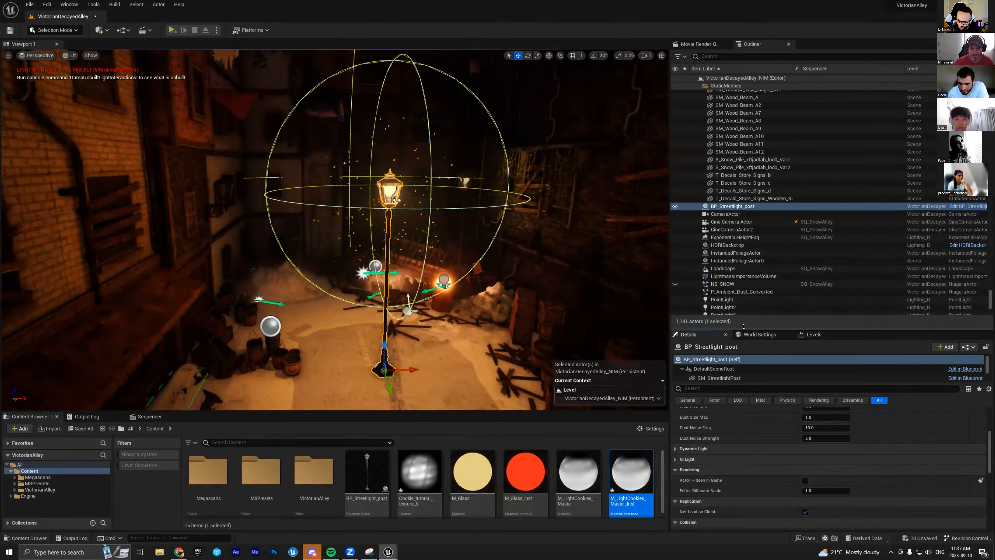
- Enlarge the Details area over the Outliner to show the streetlight post's components and Dust Settings
{"action": "left_click_drag", "start_coordinate": [729, 328], "coordinate": [728, 280]}
{"action": "left_click_drag", "start_coordinate": [730, 211], "coordinate": [728, 63]}
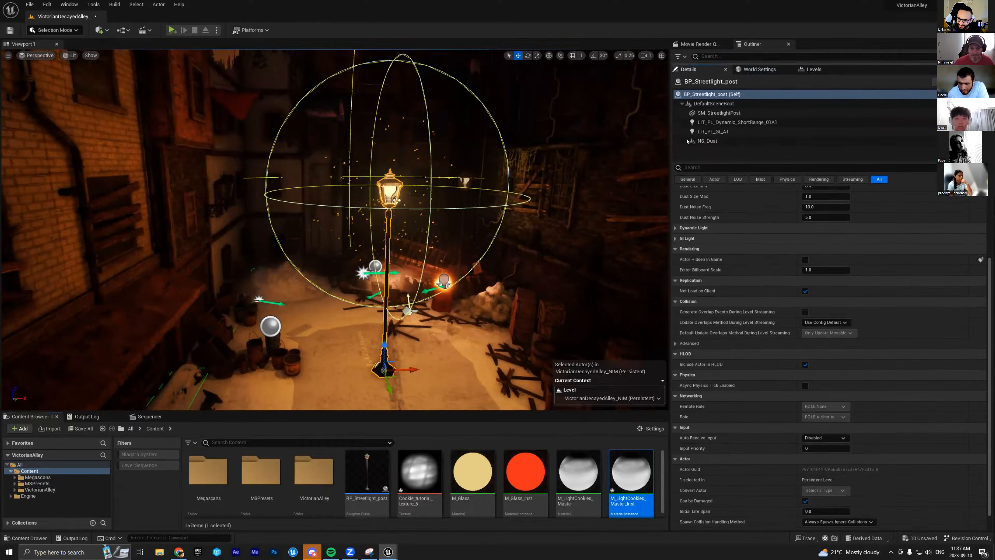
{"action": "scroll", "coordinate": [694, 240], "scroll_direction": "up", "scroll_amount": 4}
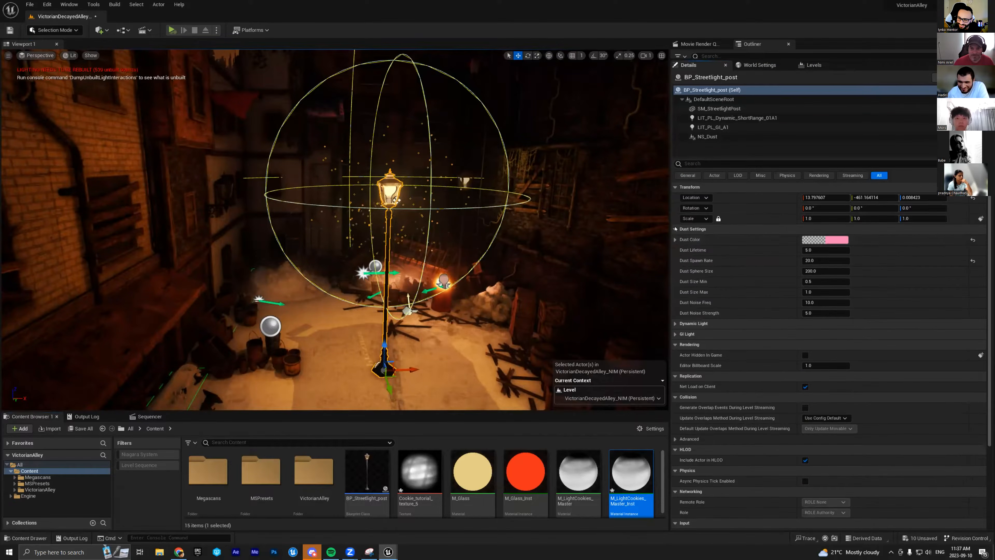
- Collapse the streetlight post's Dust Settings and Rendering groups, and raise its GI Temp to about 2655.87
{"action": "left_click", "coordinate": [675, 228]}
{"action": "left_click", "coordinate": [675, 261]}
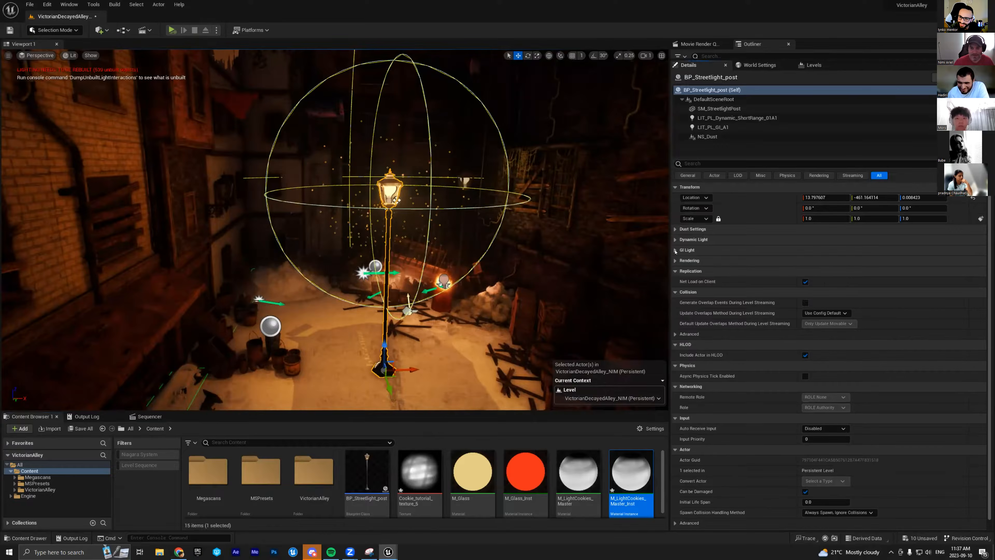
{"action": "left_click", "coordinate": [675, 249]}
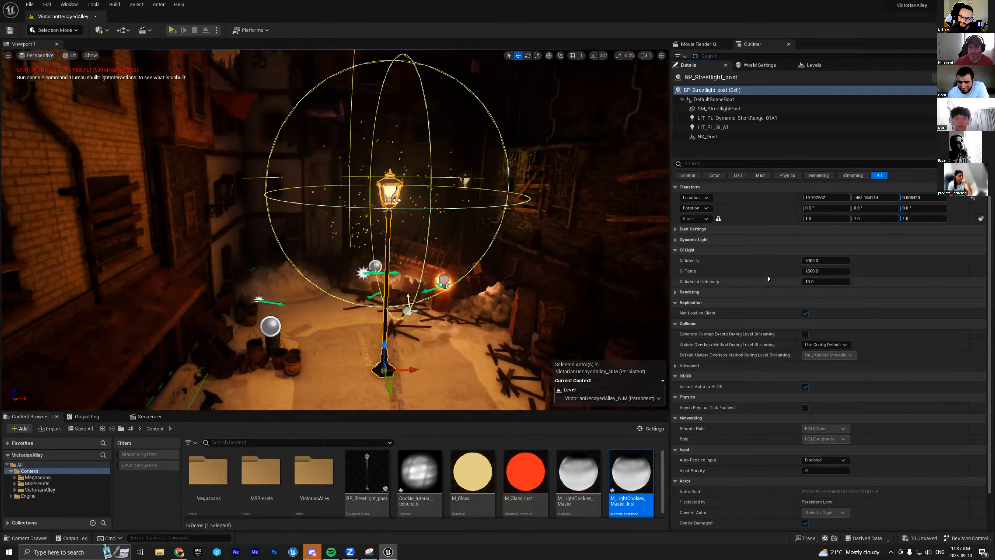
{"action": "left_click_drag", "start_coordinate": [817, 271], "coordinate": [822, 271]}
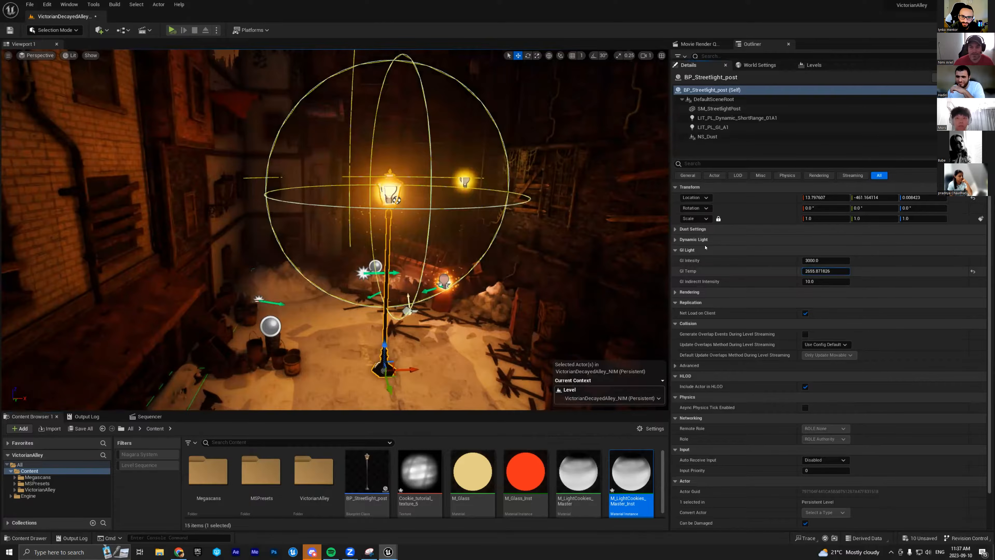
- Review the post's Dynamic Light settings, collapse the light groups, and view the reselected streetlight post closer up
{"action": "left_click", "coordinate": [686, 249]}
{"action": "left_click", "coordinate": [689, 239]}
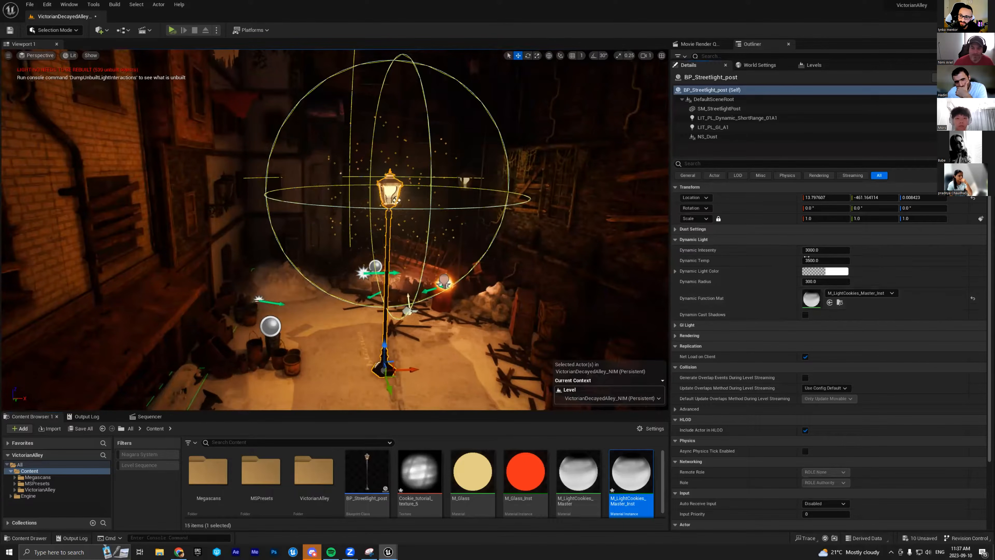
{"action": "left_click", "coordinate": [675, 239]}
{"action": "left_click", "coordinate": [563, 154]}
{"action": "right_click_drag", "start_coordinate": [251, 194], "coordinate": [274, 194]}
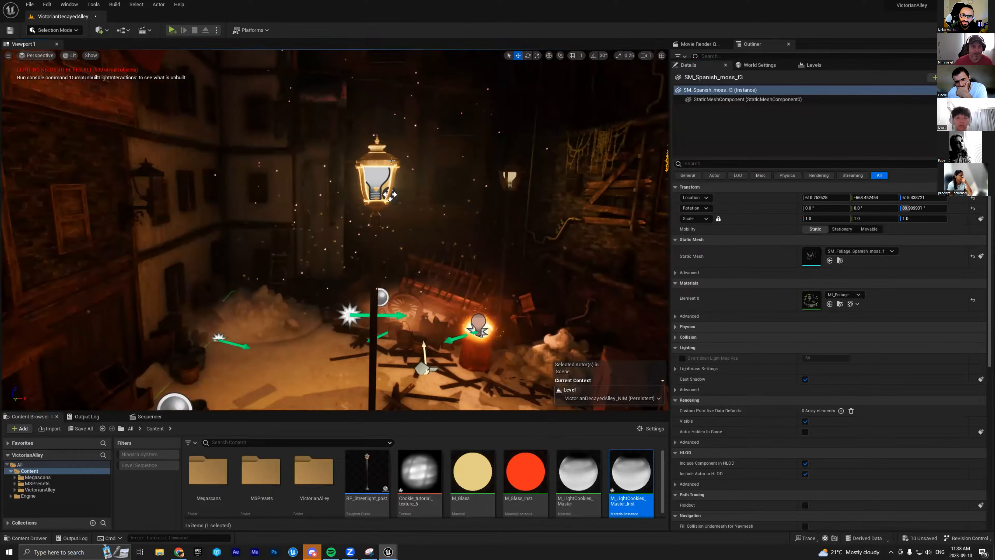
{"action": "left_click", "coordinate": [391, 194]}
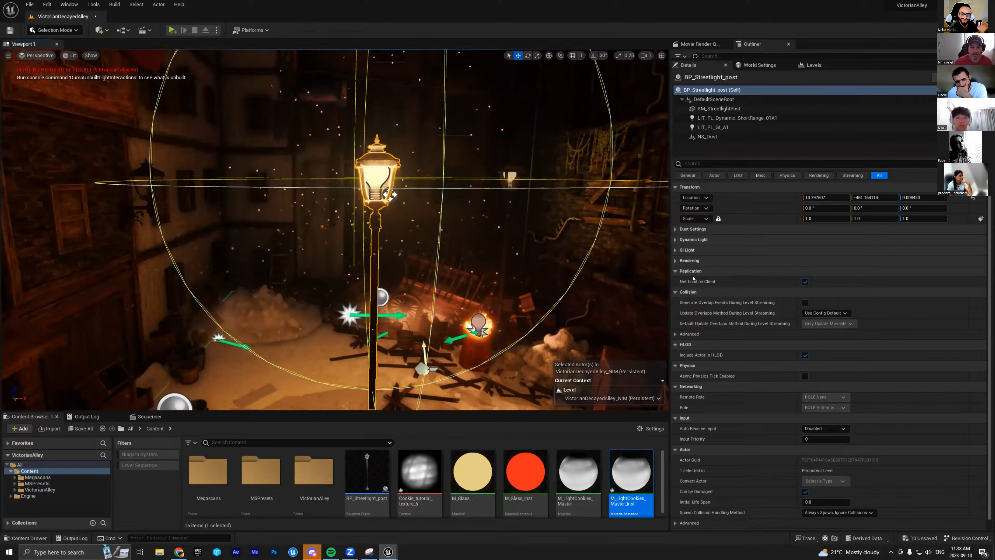
- Change the streetlight post's Dust Color to blue and set its Dust Spawn Rate to 200
{"action": "left_click", "coordinate": [675, 230]}
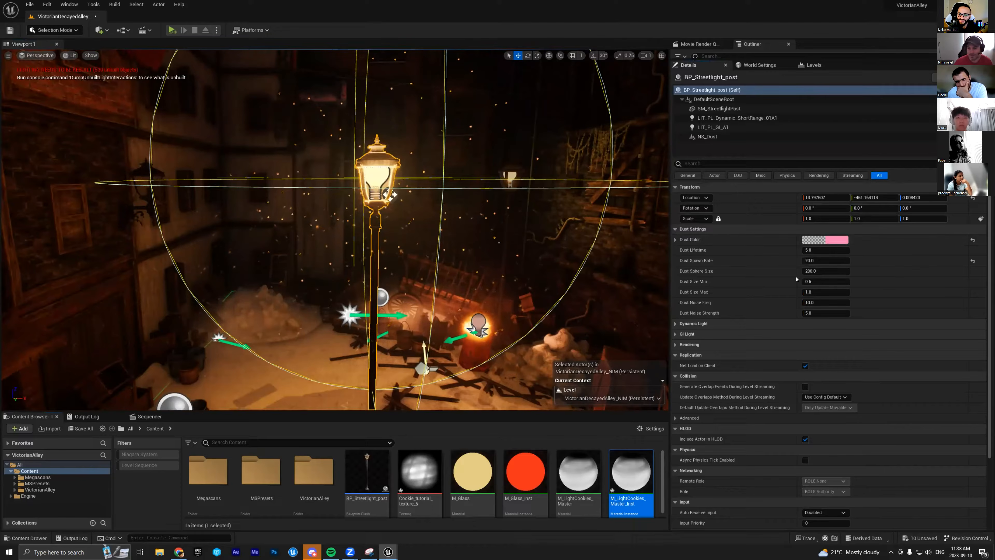
{"action": "left_click", "coordinate": [837, 240]}
{"action": "left_click", "coordinate": [690, 279]}
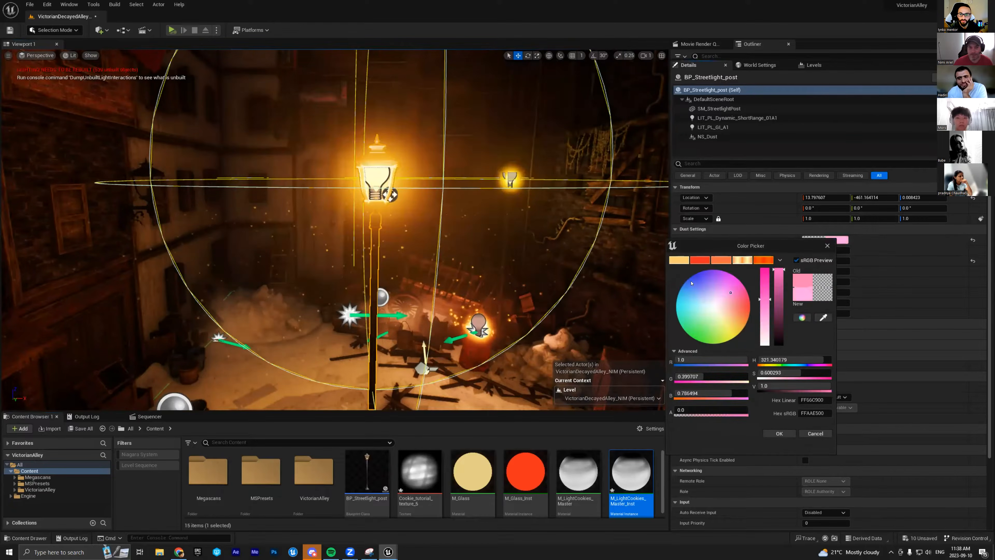
{"action": "left_click", "coordinate": [774, 393]}
{"action": "left_click", "coordinate": [779, 433]}
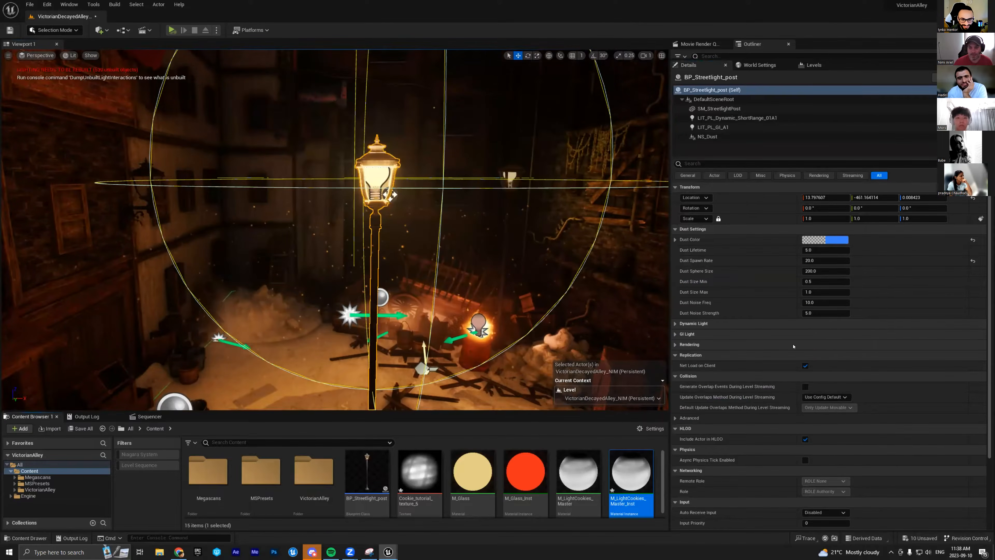
{"action": "left_click", "coordinate": [811, 260]}
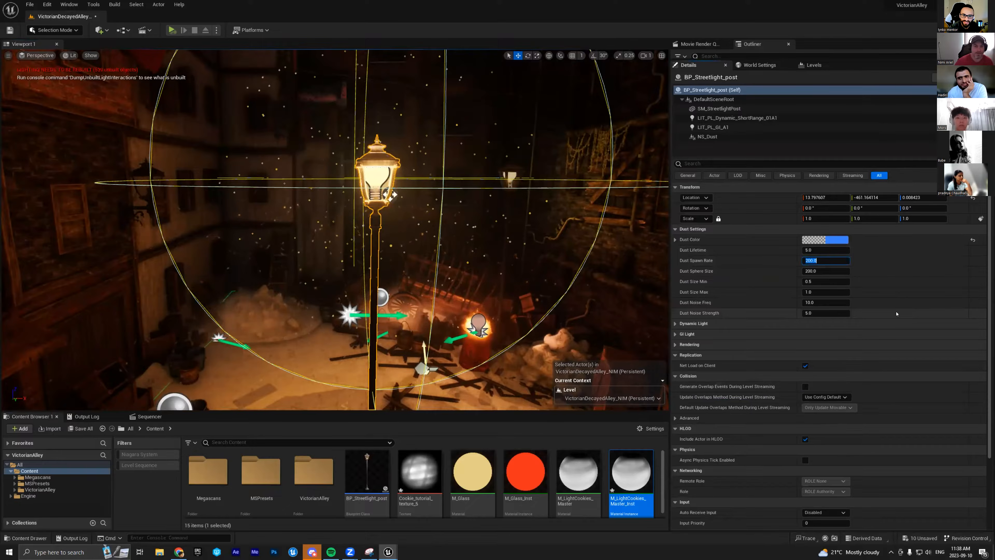
{"action": "left_click", "coordinate": [822, 271]}
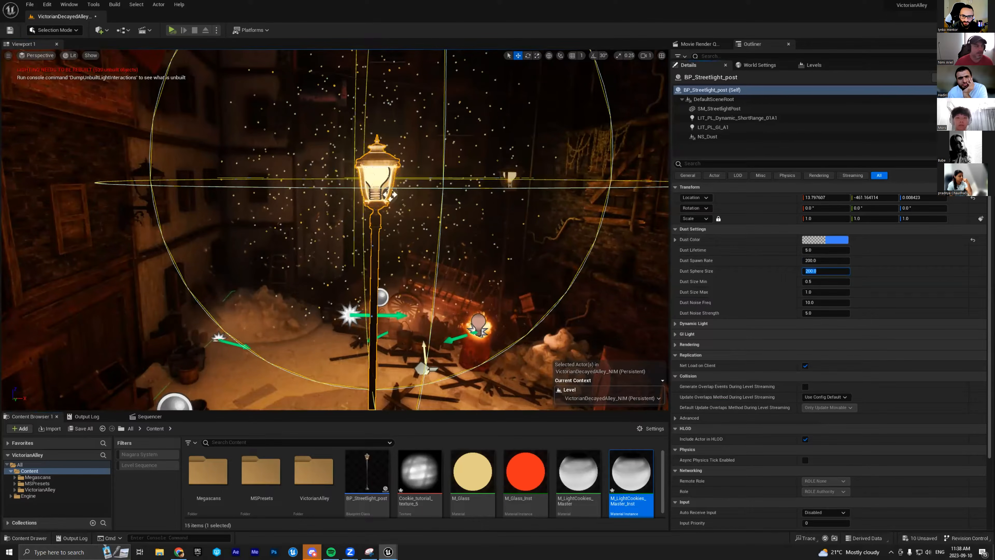
- Switch to the BP_Streetlight_post Blueprint editor and show the dynamic light nodes in its Construction Script
{"action": "key", "text": "alt+Tab"}
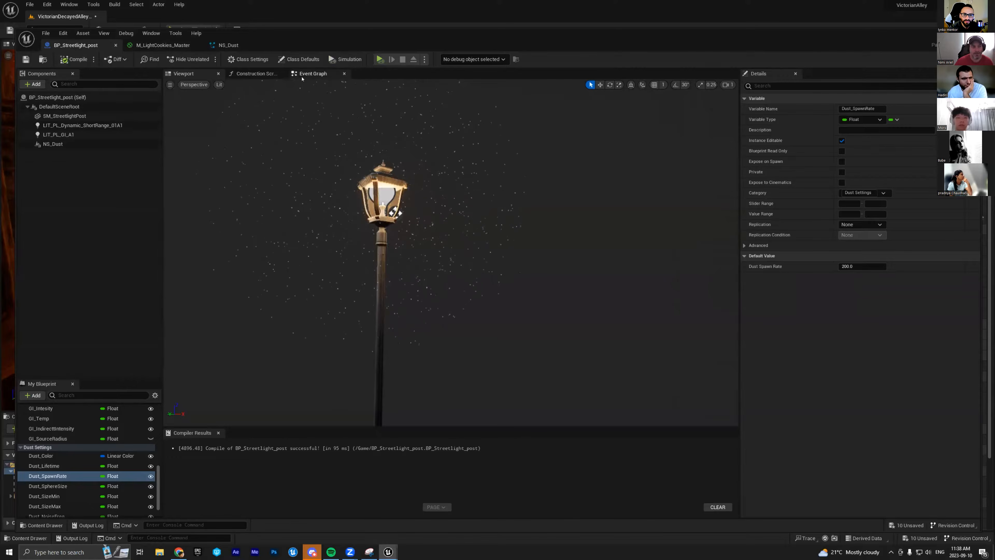
{"action": "left_click", "coordinate": [311, 73]}
{"action": "left_click", "coordinate": [245, 75]}
{"action": "scroll", "coordinate": [344, 168], "scroll_direction": "down", "scroll_amount": 6}
{"action": "scroll", "coordinate": [344, 167], "scroll_direction": "up", "scroll_amount": 3}
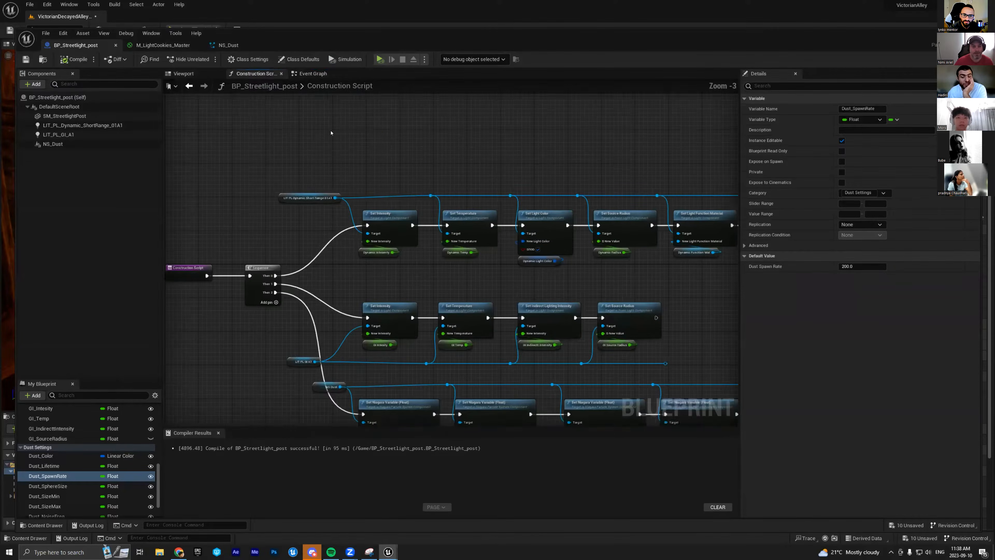
{"action": "right_click_drag", "start_coordinate": [365, 129], "coordinate": [267, 181]}
- Add a comment box titled "Dynamic" around the row of dynamic light nodes in the Construction Script
{"action": "left_click_drag", "start_coordinate": [206, 120], "coordinate": [698, 220]}
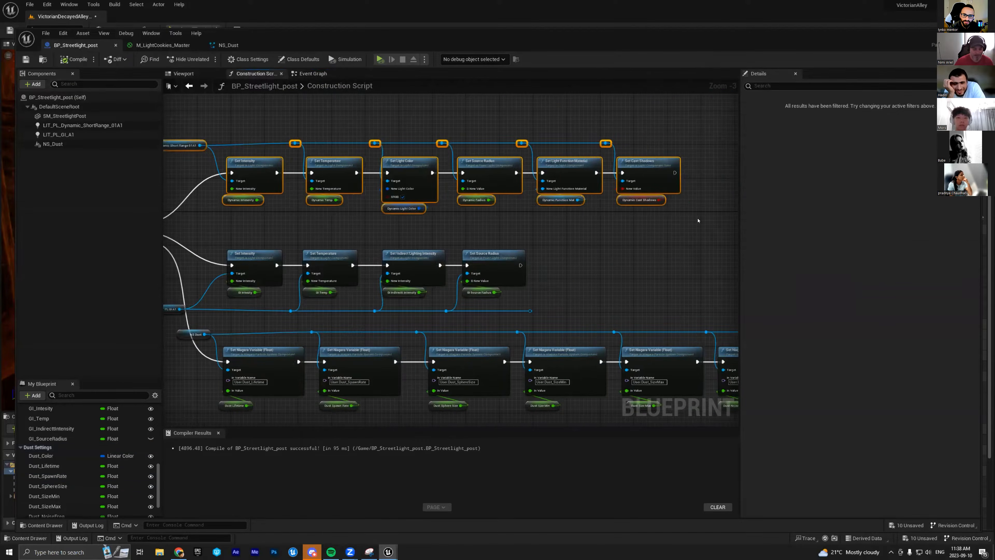
{"action": "key", "text": "c"}
{"action": "right_click_drag", "start_coordinate": [429, 235], "coordinate": [641, 240]}
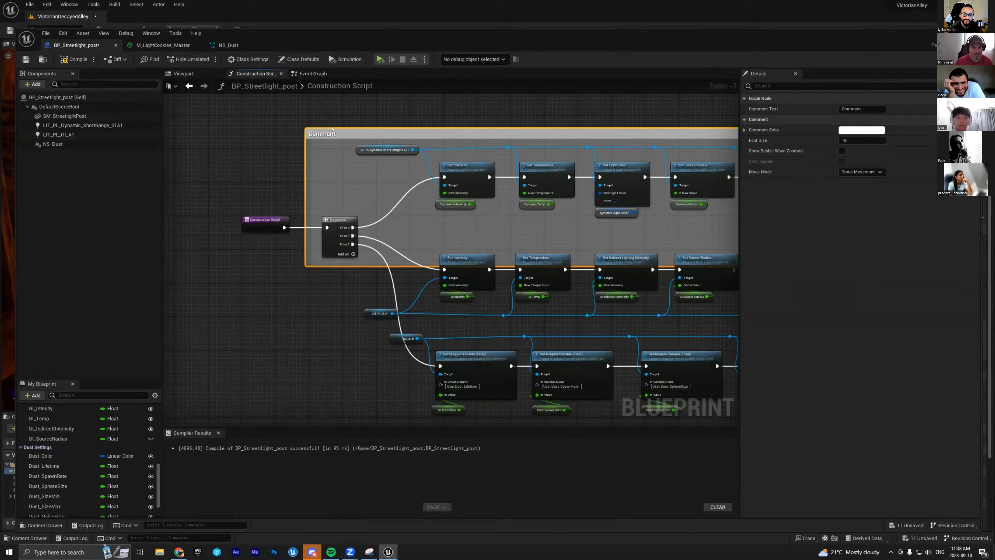
{"action": "double_click", "coordinate": [333, 134]}
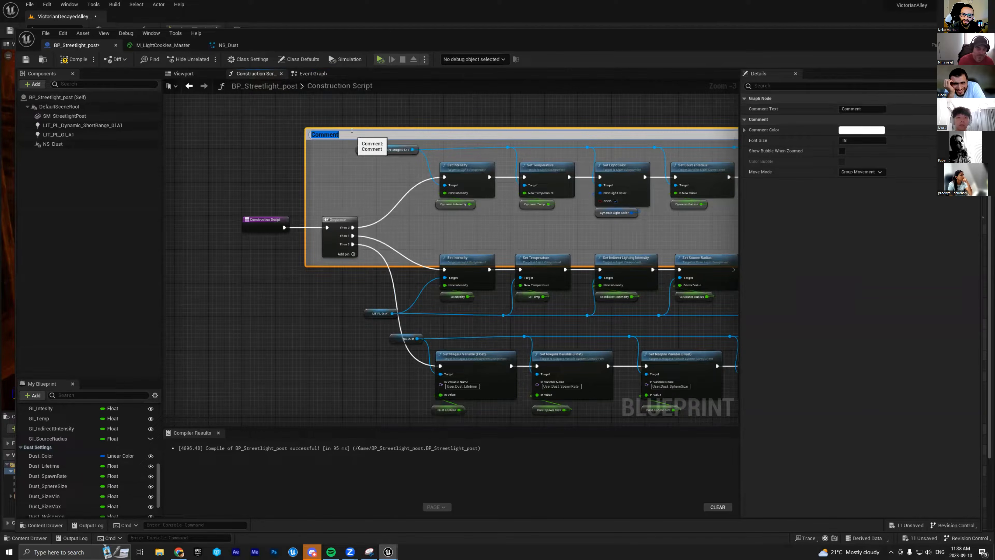
{"action": "type", "text": "Dy"}
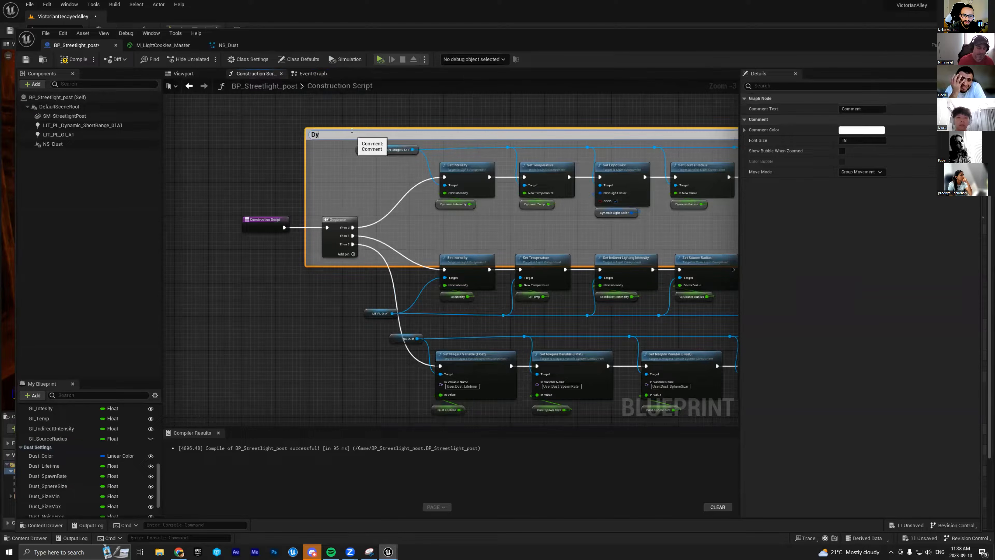
{"action": "type", "text": "namic"}
{"action": "key", "text": "Return"}
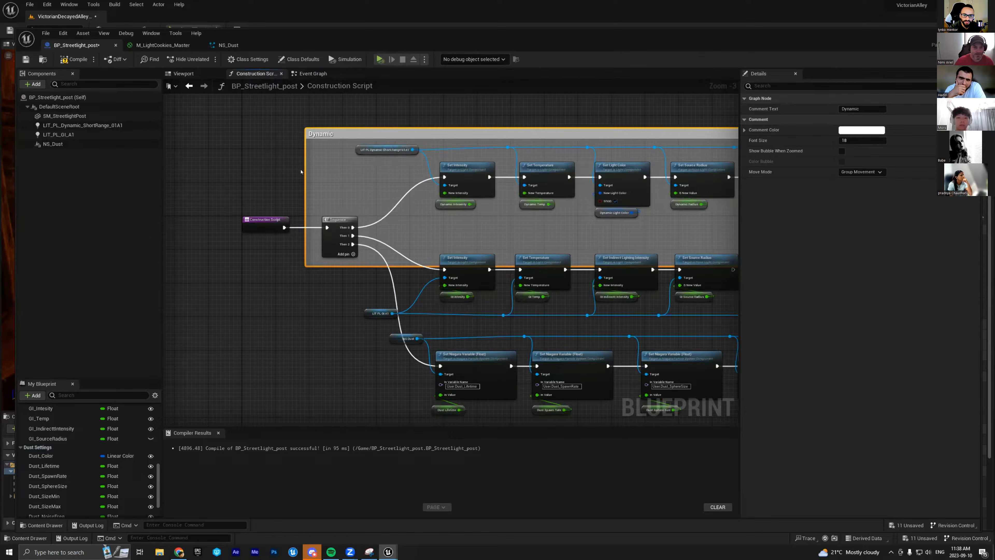
- Shrink the Dynamic comment box so it excludes the Sequence node and the GI light row below
{"action": "left_click_drag", "start_coordinate": [302, 177], "coordinate": [432, 176]}
{"action": "right_click_drag", "start_coordinate": [600, 241], "coordinate": [454, 220]}
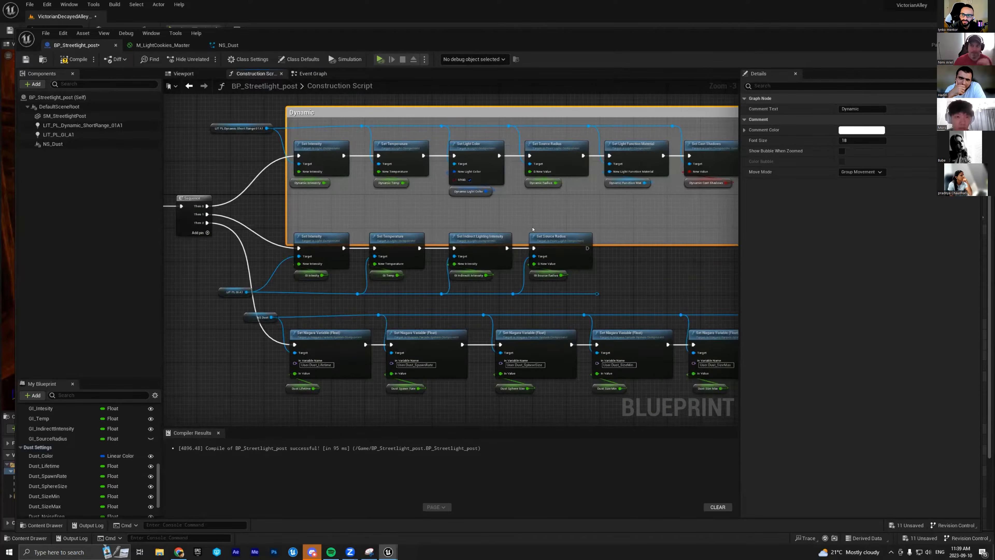
{"action": "left_click", "coordinate": [604, 246]}
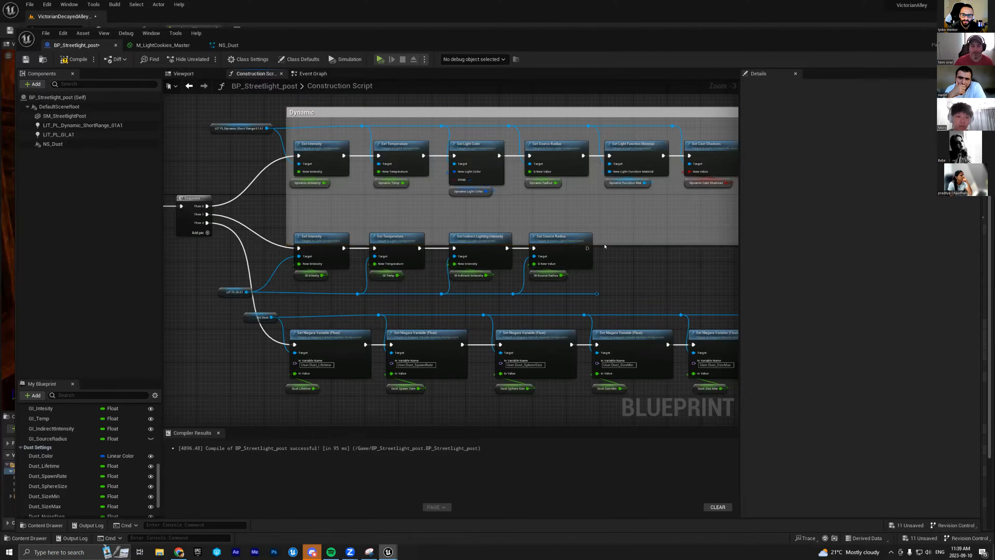
{"action": "left_click", "coordinate": [602, 114]}
{"action": "left_click_drag", "start_coordinate": [630, 241], "coordinate": [629, 203]}
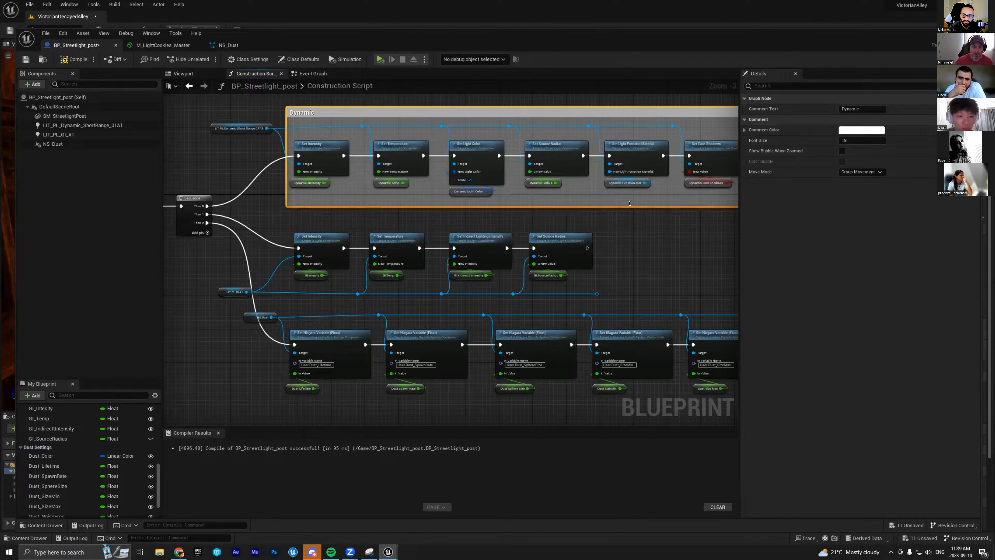
- Add a comment box titled "GI" around the row of GI light nodes
{"action": "right_click_drag", "start_coordinate": [275, 221], "coordinate": [286, 189]}
{"action": "left_click_drag", "start_coordinate": [285, 190], "coordinate": [625, 275]}
{"action": "type", "text": "c"}
{"action": "type", "text": "GI"}
{"action": "key", "text": "Return"}
- Look over the dust row's Set Niagara Variable nodes and open the NS_Dust system they drive
{"action": "right_click_drag", "start_coordinate": [441, 412], "coordinate": [427, 375]}
{"action": "right_click_drag", "start_coordinate": [684, 377], "coordinate": [641, 370]}
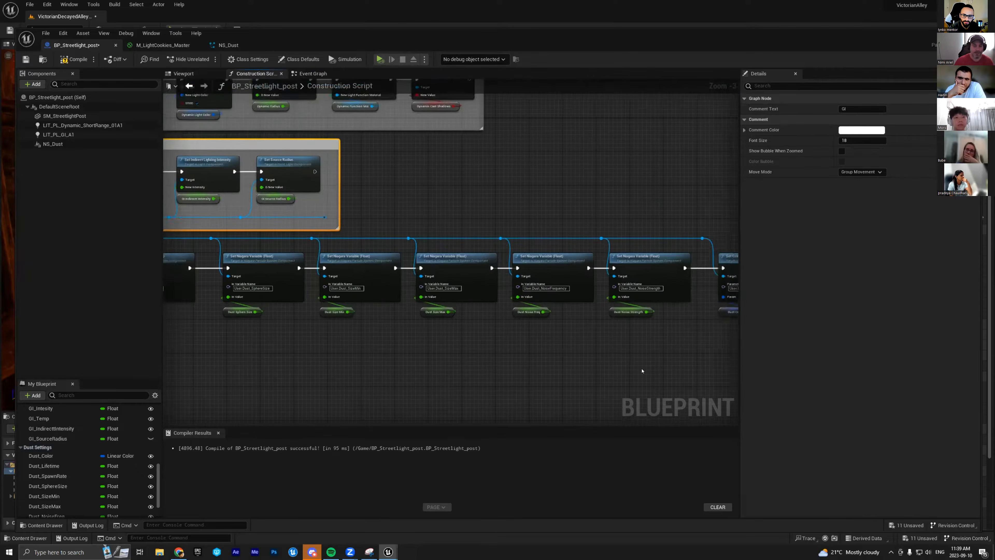
{"action": "scroll", "coordinate": [533, 346], "scroll_direction": "up", "scroll_amount": 2}
{"action": "right_click_drag", "start_coordinate": [520, 333], "coordinate": [690, 363]}
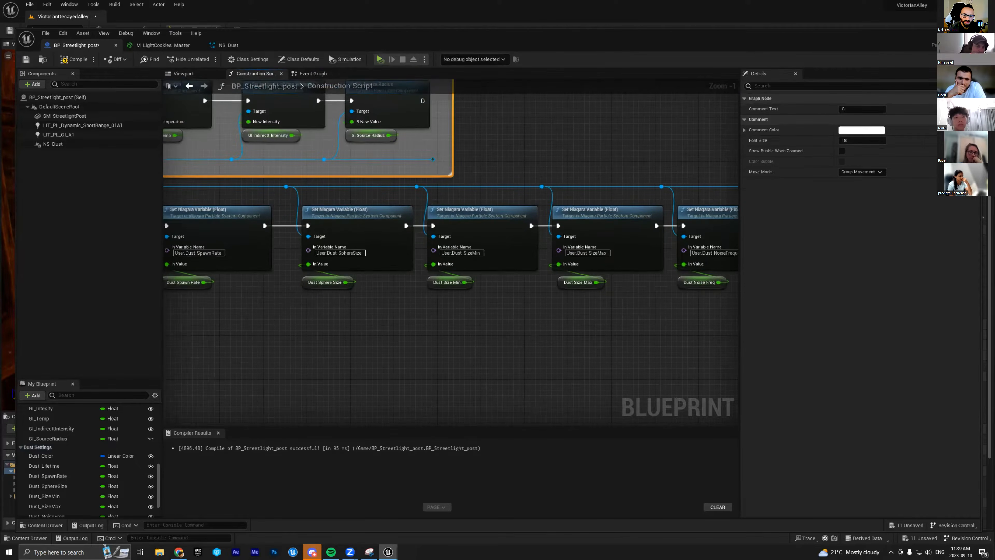
{"action": "left_click", "coordinate": [226, 46]}
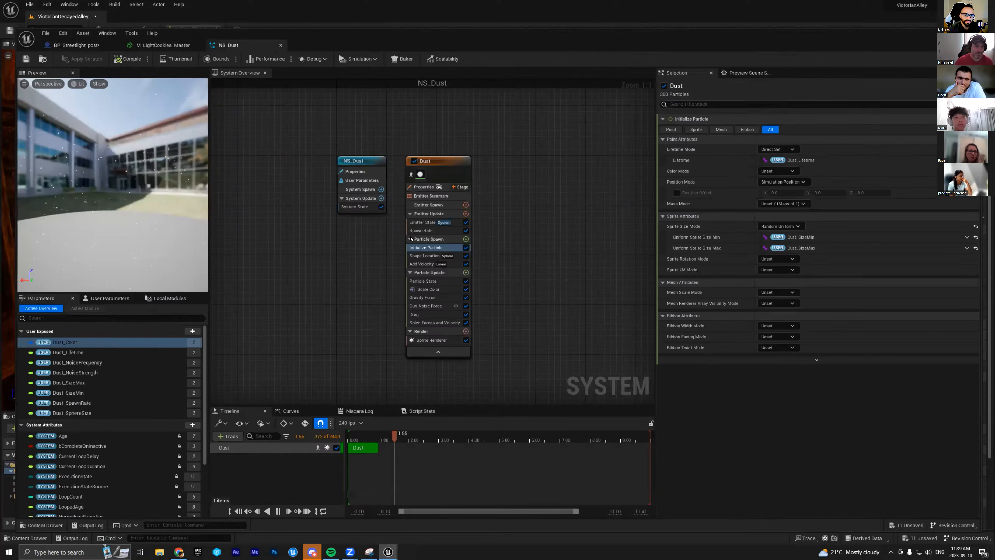
- Reorder the BP_Streetlight_post editor between M_LightCookies_Master and NS_Dust, and show the lamp post's 3D preview
{"action": "left_click", "coordinate": [108, 46]}
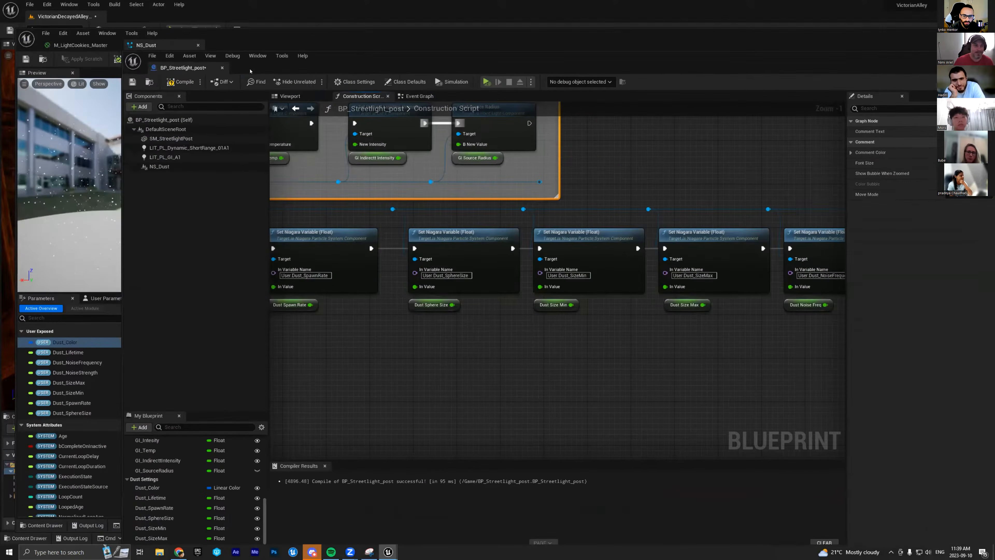
{"action": "left_click_drag", "start_coordinate": [214, 69], "coordinate": [196, 46]}
{"action": "right_click_drag", "start_coordinate": [432, 199], "coordinate": [513, 216]}
{"action": "scroll", "coordinate": [433, 278], "scroll_direction": "down", "scroll_amount": 1}
{"action": "left_click", "coordinate": [183, 74]}
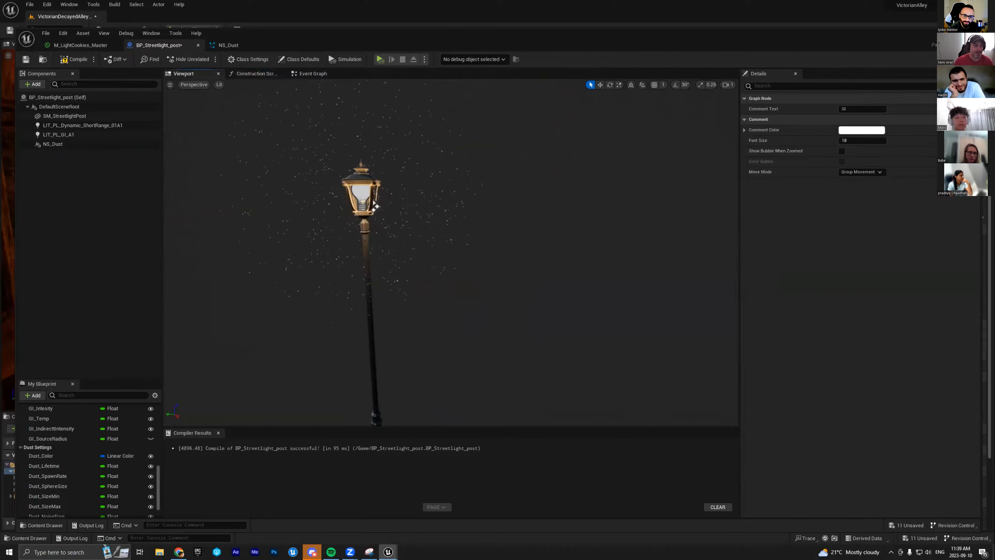
- Open the M_LightCookies_Master material graph and arrange the Cookie_Intensity node directly below the Cookie_Tex node
{"action": "left_click", "coordinate": [231, 46]}
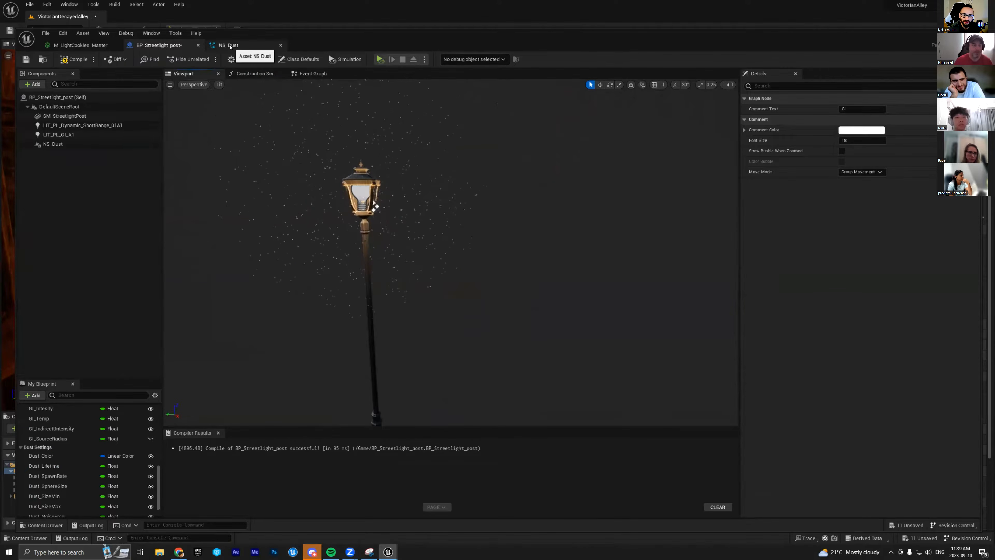
{"action": "left_click", "coordinate": [97, 46]}
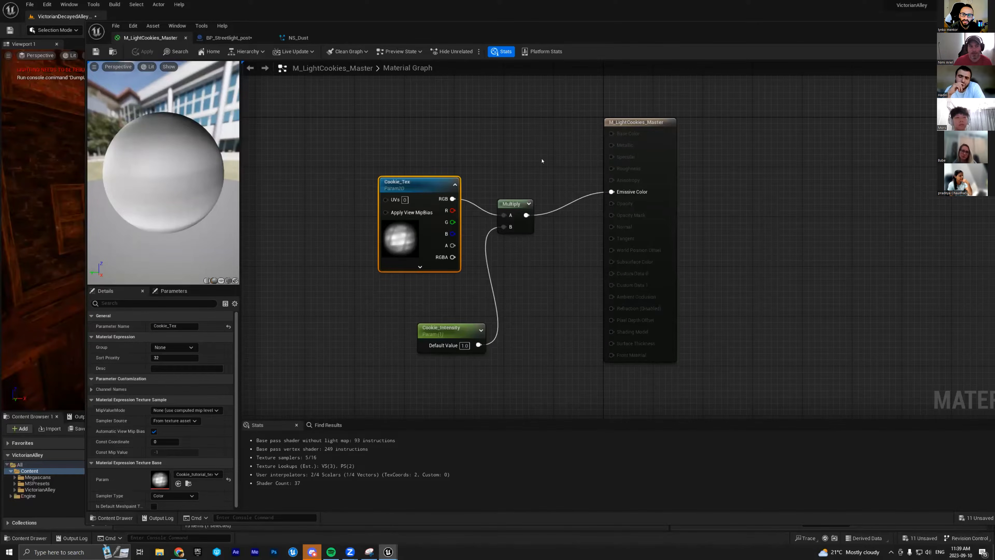
{"action": "left_click_drag", "start_coordinate": [414, 186], "coordinate": [432, 216]}
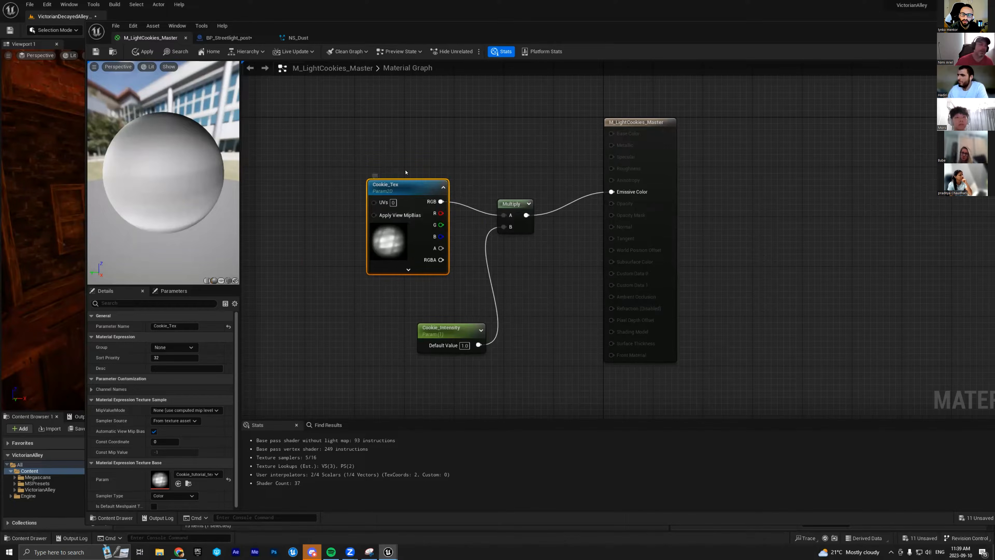
{"action": "left_click_drag", "start_coordinate": [402, 196], "coordinate": [395, 183]}
{"action": "left_click_drag", "start_coordinate": [466, 330], "coordinate": [414, 279]}
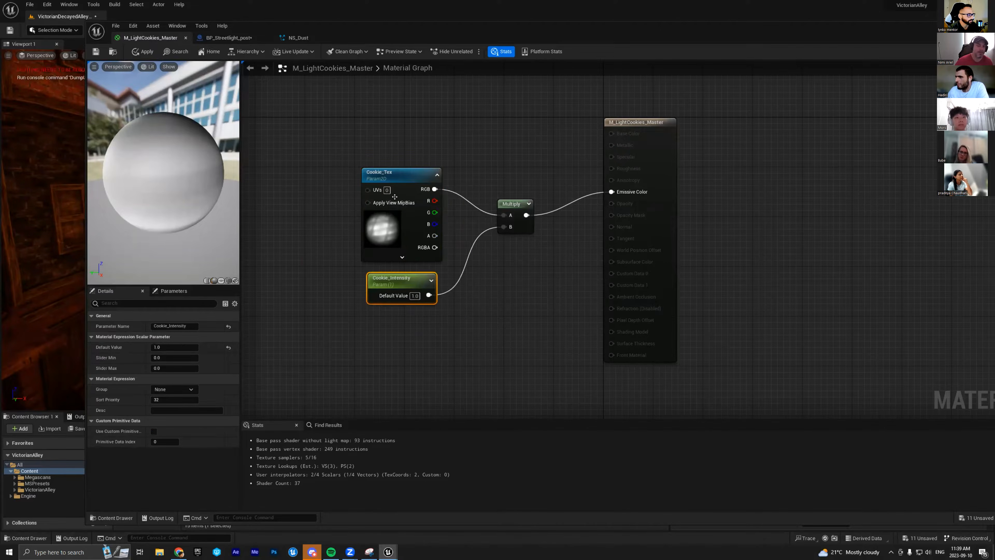
- Dock the NS_Dust editor back beside BP_Streetlight_post and return to the M_LightCookies_Master material
{"action": "left_click", "coordinate": [226, 36]}
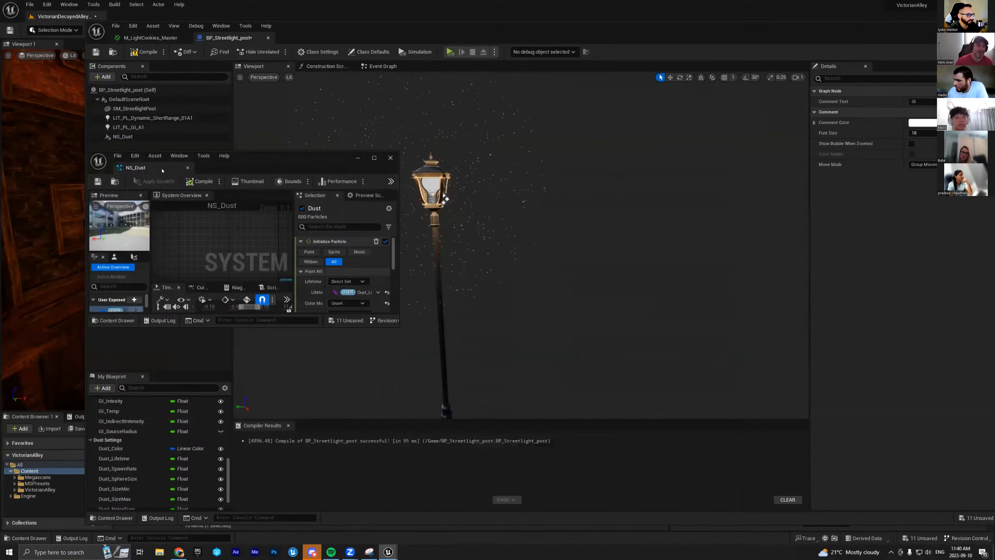
{"action": "left_click_drag", "start_coordinate": [162, 170], "coordinate": [465, 46]}
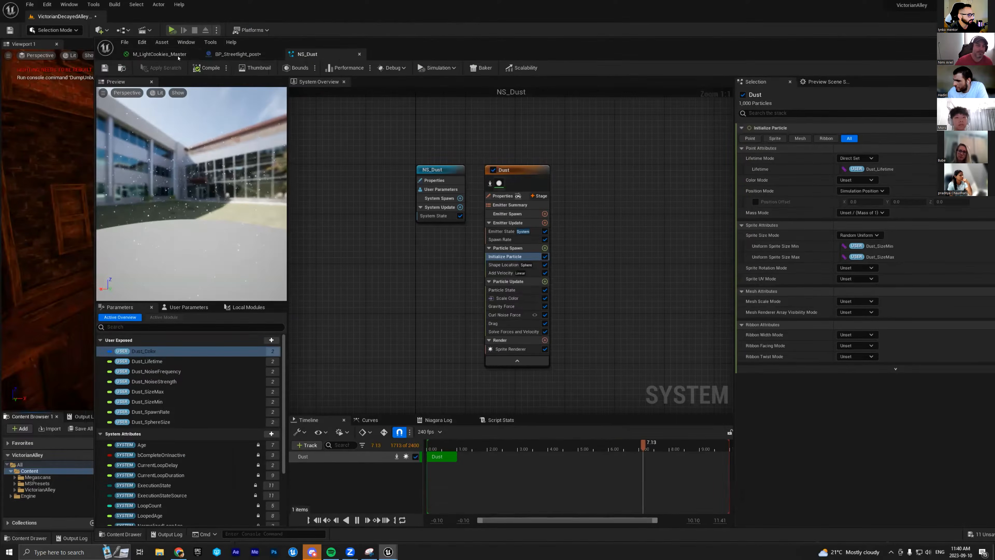
{"action": "left_click", "coordinate": [178, 55]}
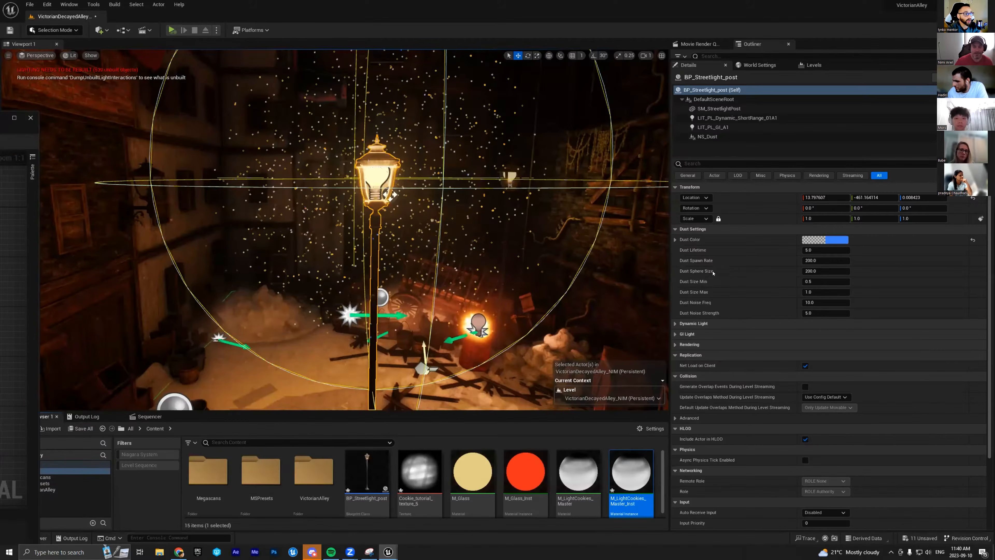
- Expand the post's Dynamic Light and GI Light settings, and bring the light cookie material instance's editor window into view
{"action": "left_click", "coordinate": [689, 325]}
{"action": "left_click", "coordinate": [690, 326]}
{"action": "left_click", "coordinate": [690, 336]}
{"action": "left_click", "coordinate": [687, 326]}
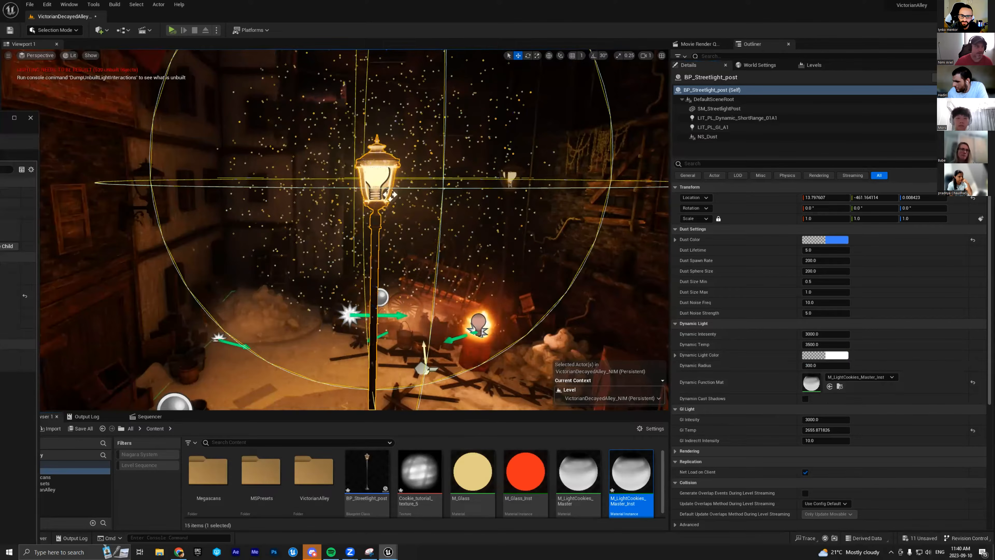
{"action": "left_click_drag", "start_coordinate": [4, 117], "coordinate": [852, 23]}
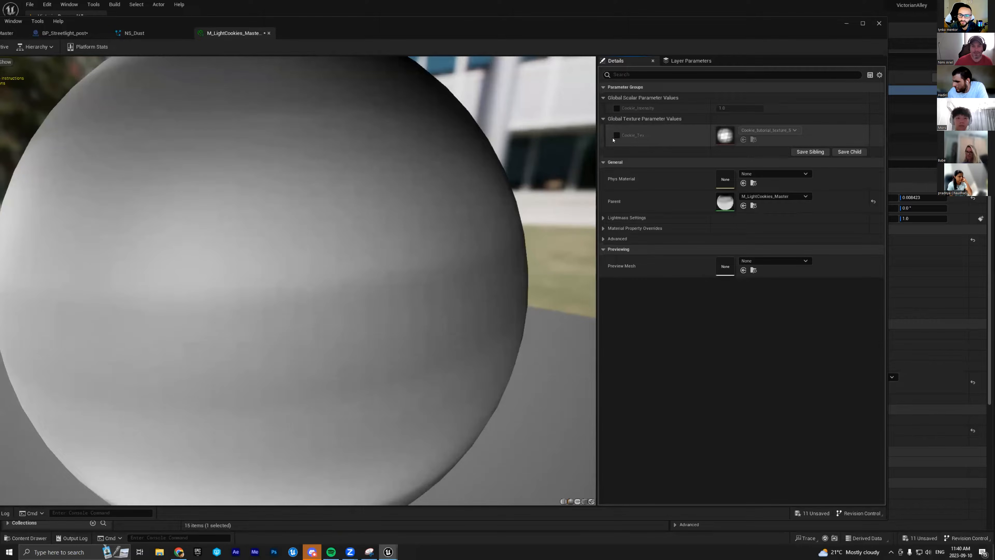
- Demonstrate the light cookie instance's Cookie_Tex and Cookie_Intensity overrides, leave only Cookie_Tex enabled, and move the window aside
{"action": "left_click", "coordinate": [617, 136]}
{"action": "left_click", "coordinate": [617, 136]}
{"action": "left_click", "coordinate": [617, 135]}
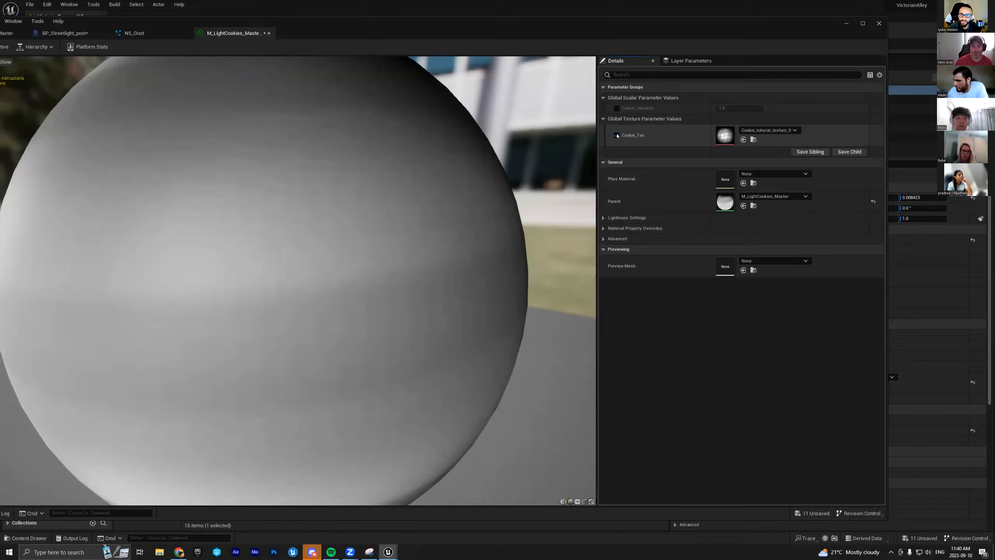
{"action": "left_click", "coordinate": [616, 136]}
{"action": "left_click", "coordinate": [617, 109]}
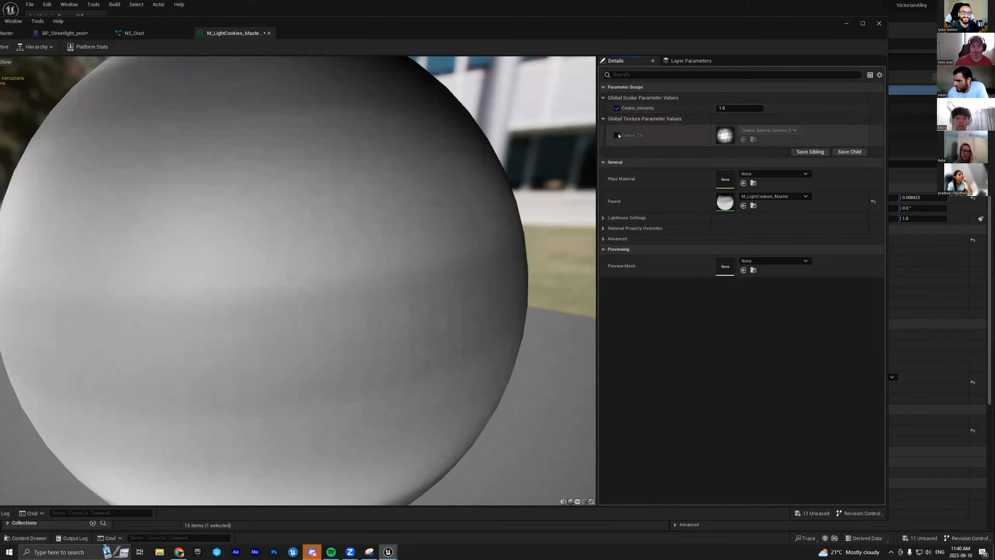
{"action": "left_click", "coordinate": [616, 135]}
{"action": "left_click", "coordinate": [617, 108]}
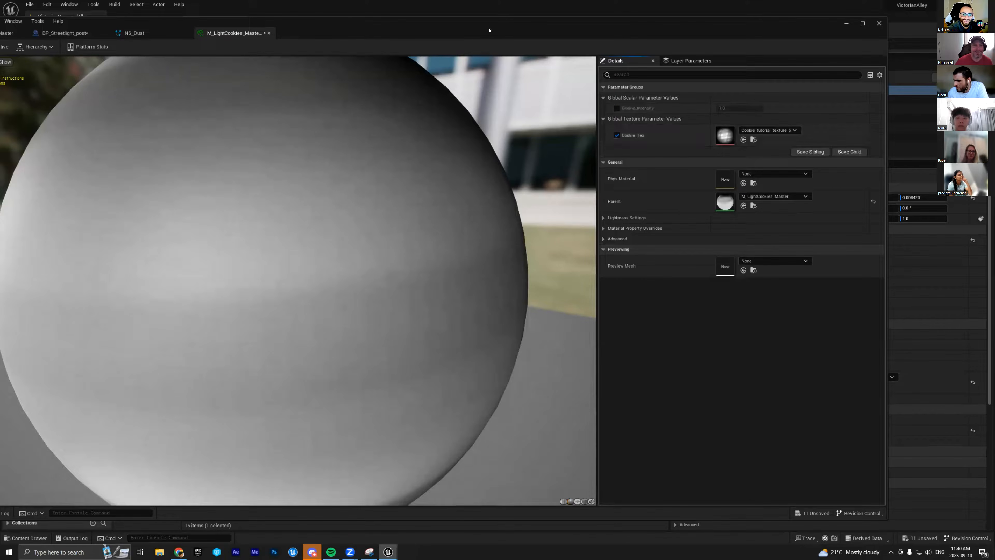
{"action": "left_click_drag", "start_coordinate": [488, 30], "coordinate": [0, 35]}
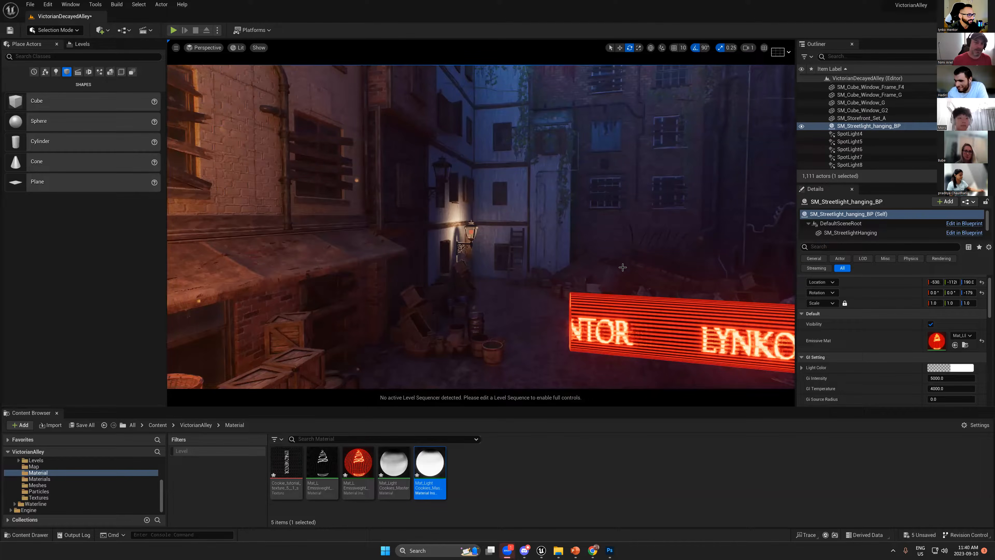
- Open the light cookie material instance in the Material folder to check its Intensity and Texture parameters, and close it
{"action": "double_click", "coordinate": [428, 470]}
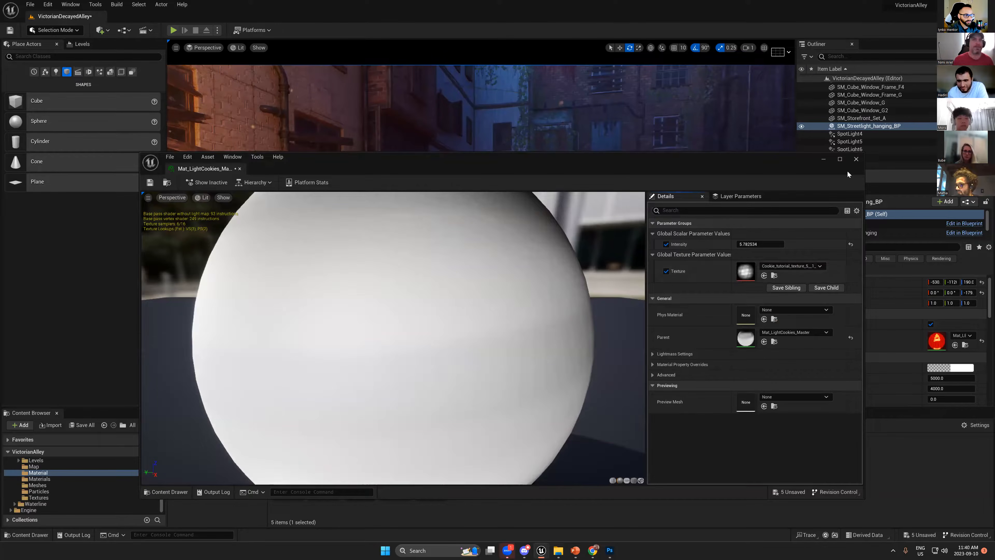
{"action": "left_click", "coordinate": [856, 160]}
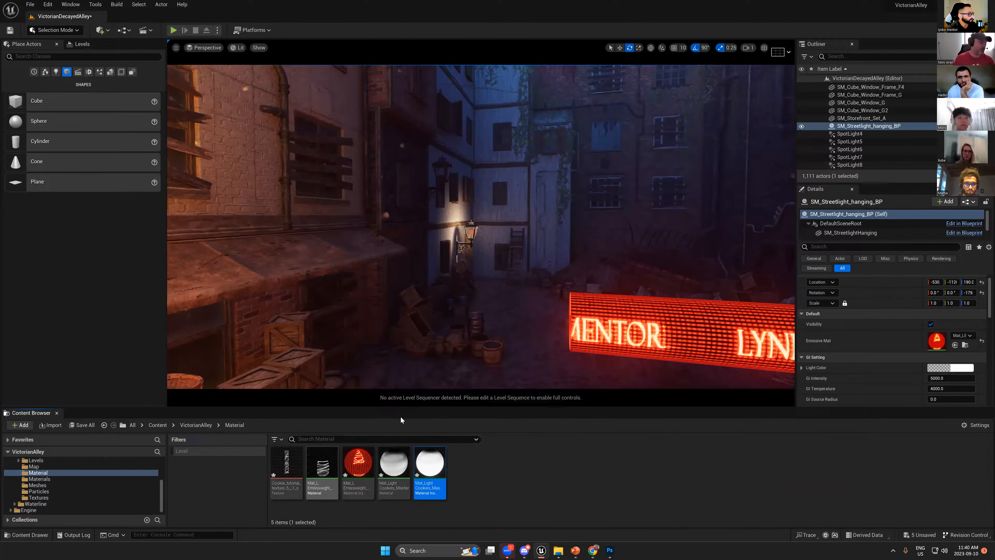
{"action": "middle_click_drag", "start_coordinate": [552, 224], "coordinate": [525, 227]}
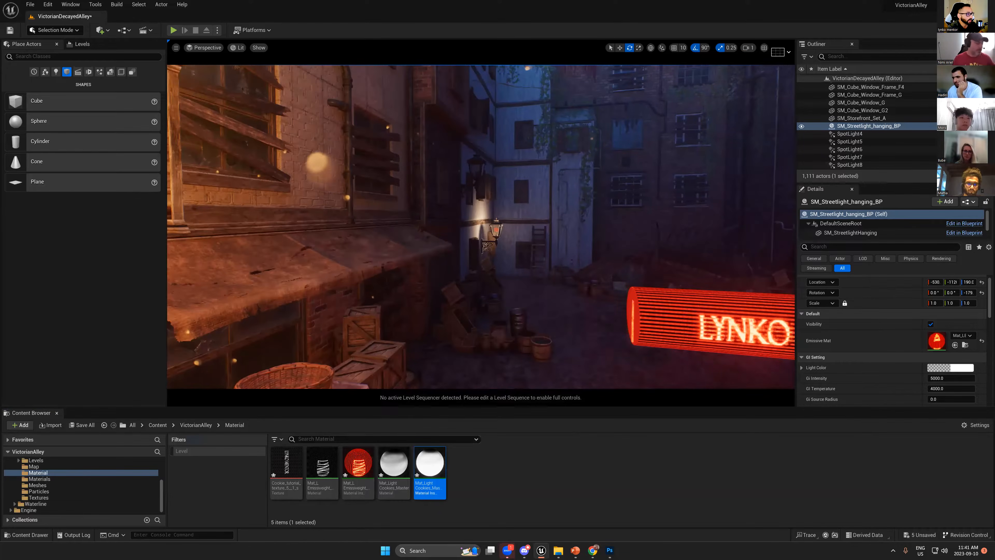
- Open the hanging streetlight's Blueprint from the alley scene and show its Construction Script in a maximized editor
{"action": "left_click", "coordinate": [496, 232]}
{"action": "left_click", "coordinate": [968, 225]}
{"action": "left_click", "coordinate": [969, 224]}
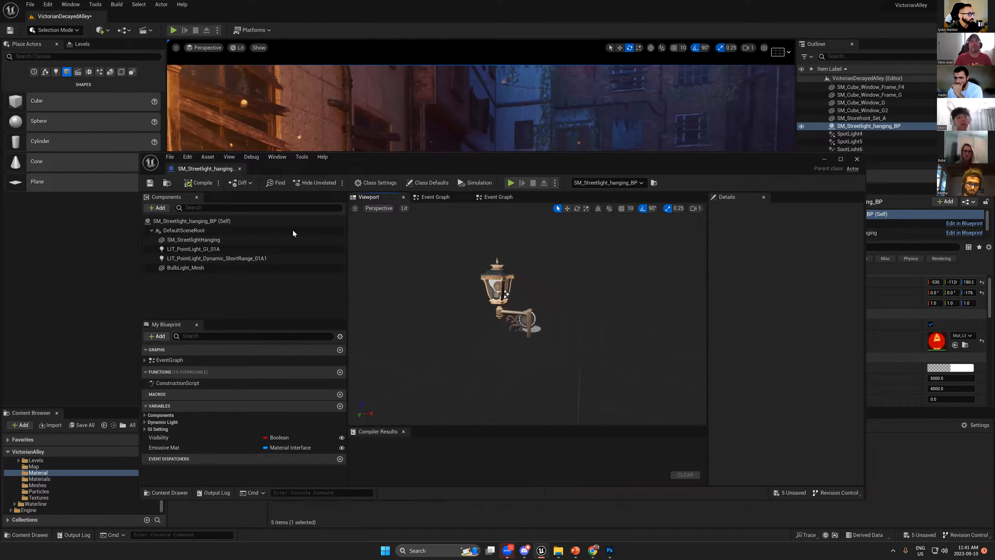
{"action": "left_click", "coordinate": [433, 197]}
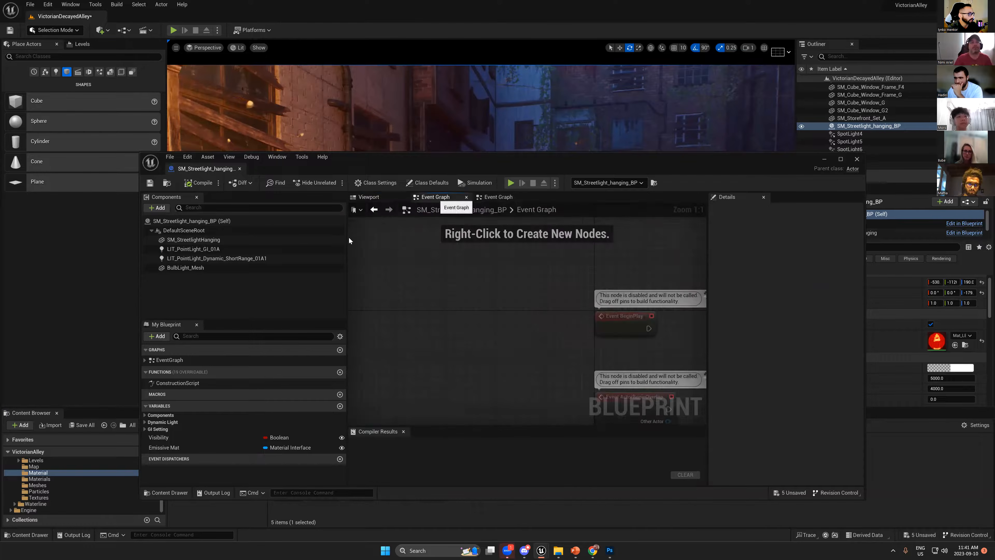
{"action": "double_click", "coordinate": [189, 382]}
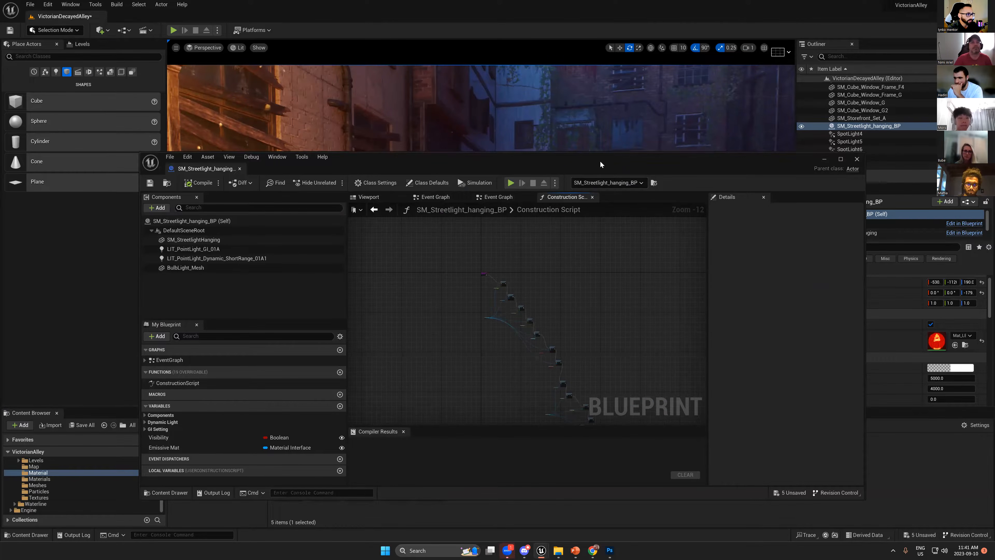
{"action": "double_click", "coordinate": [600, 161]}
{"action": "scroll", "coordinate": [568, 201], "scroll_direction": "up", "scroll_amount": 10}
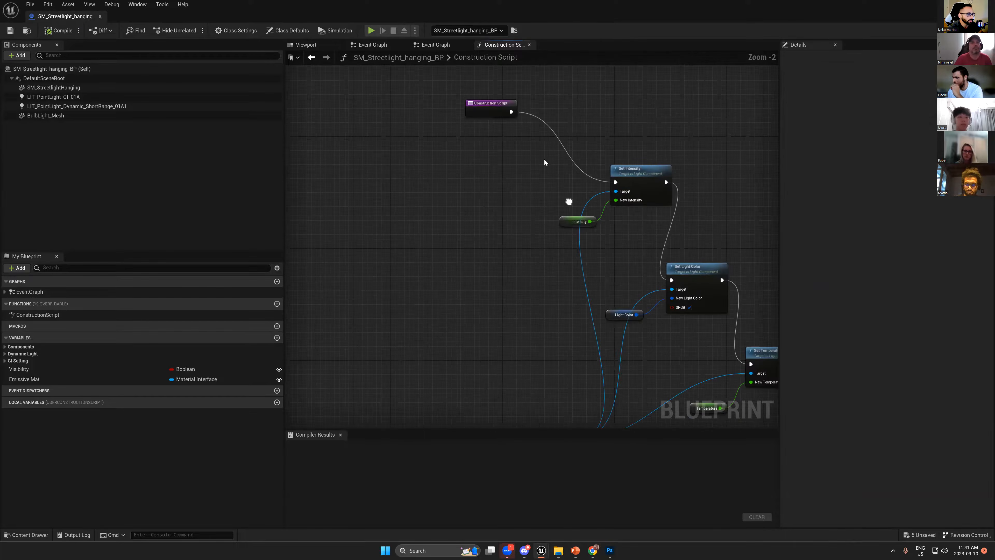
- Examine the chain of dynamic light and GI light nodes in the hanging streetlight's Construction Script
{"action": "scroll", "coordinate": [544, 159], "scroll_direction": "down", "scroll_amount": 3}
{"action": "scroll", "coordinate": [516, 269], "scroll_direction": "down", "scroll_amount": 2}
{"action": "scroll", "coordinate": [597, 282], "scroll_direction": "up", "scroll_amount": 5}
{"action": "scroll", "coordinate": [608, 260], "scroll_direction": "down", "scroll_amount": 4}
{"action": "scroll", "coordinate": [661, 226], "scroll_direction": "up", "scroll_amount": 2}
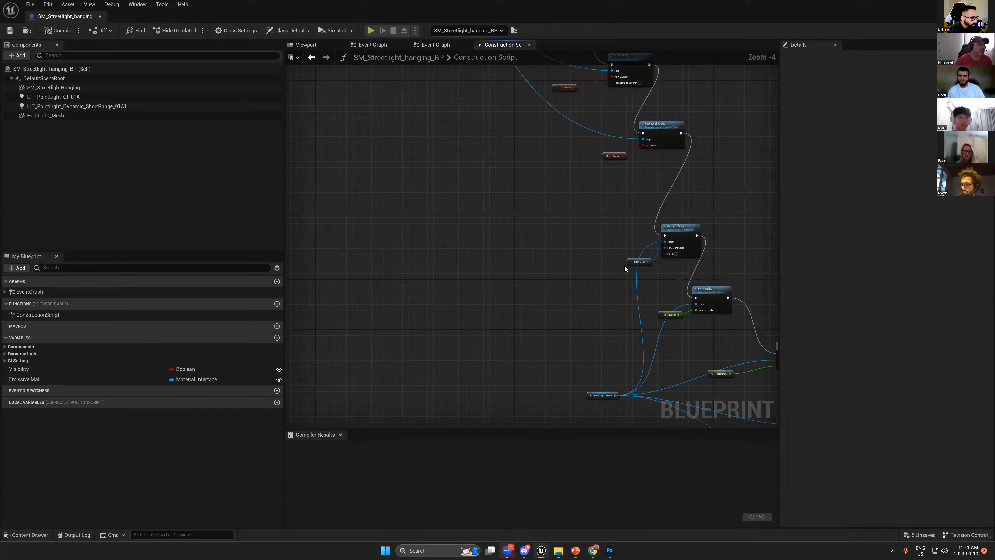
{"action": "scroll", "coordinate": [637, 273], "scroll_direction": "down", "scroll_amount": 1}
{"action": "scroll", "coordinate": [437, 124], "scroll_direction": "down", "scroll_amount": 1}
- Select the dynamic light nodes as a group, deselect them, and shift the LIT_PointLight_GI_01A node slightly outward
{"action": "left_click_drag", "start_coordinate": [414, 86], "coordinate": [721, 376]}
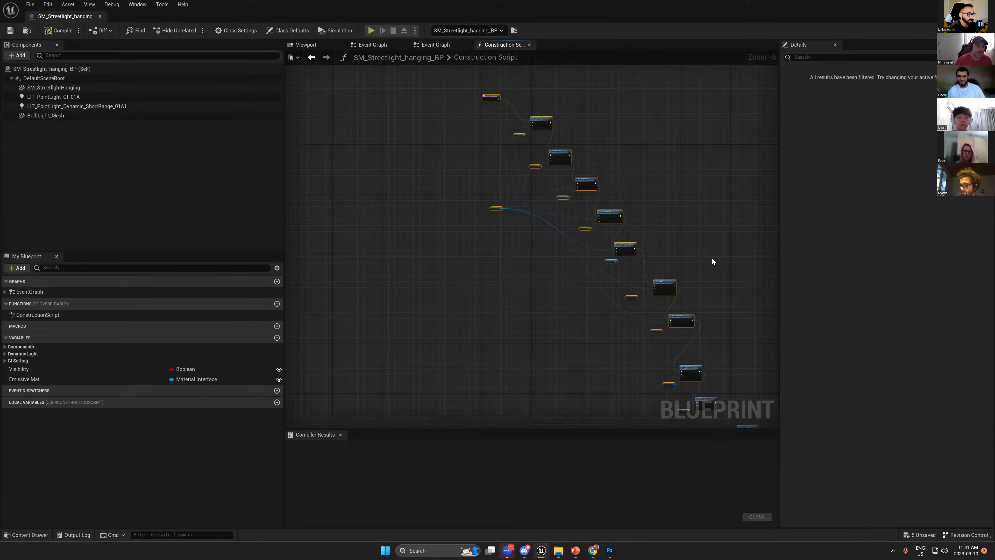
{"action": "left_click", "coordinate": [700, 238]}
{"action": "right_click_drag", "start_coordinate": [702, 241], "coordinate": [679, 237]}
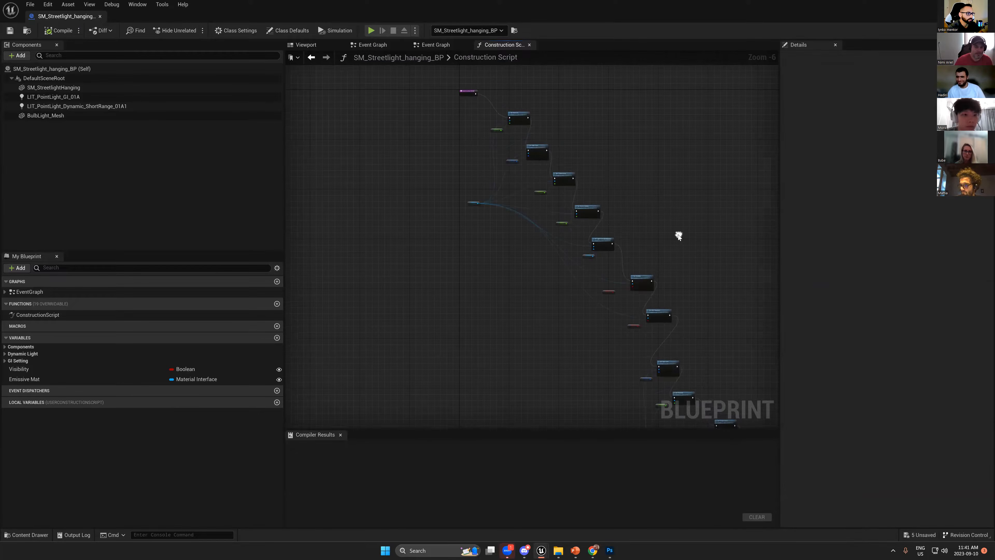
{"action": "scroll", "coordinate": [660, 238], "scroll_direction": "down", "scroll_amount": 2}
{"action": "left_click_drag", "start_coordinate": [632, 403], "coordinate": [606, 407]}
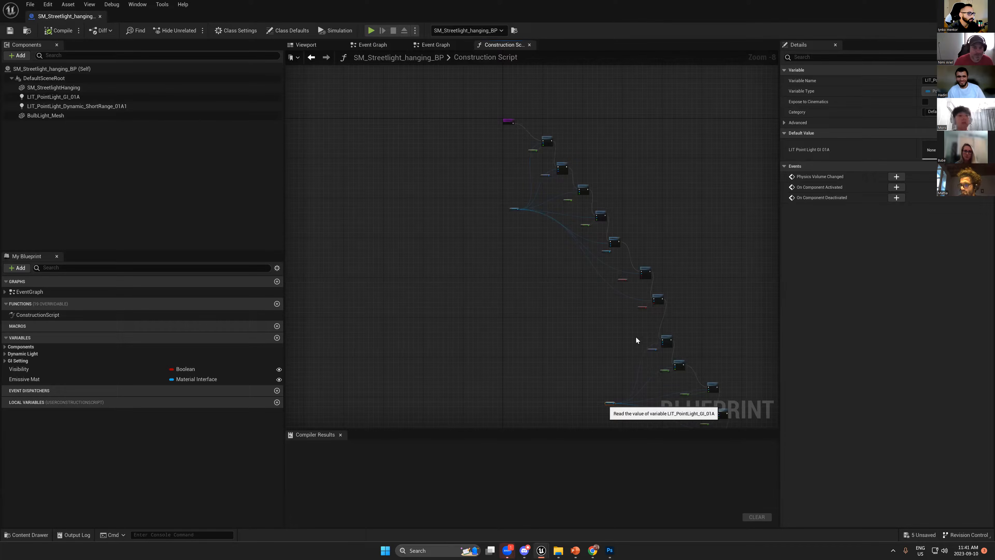
- Add a comment box beside the Construction Script nodes and enlarge it across part of the dynamic light chain
{"action": "left_click_drag", "start_coordinate": [697, 89], "coordinate": [410, 308]}
{"action": "left_click", "coordinate": [386, 266]}
{"action": "right_click", "coordinate": [406, 183]}
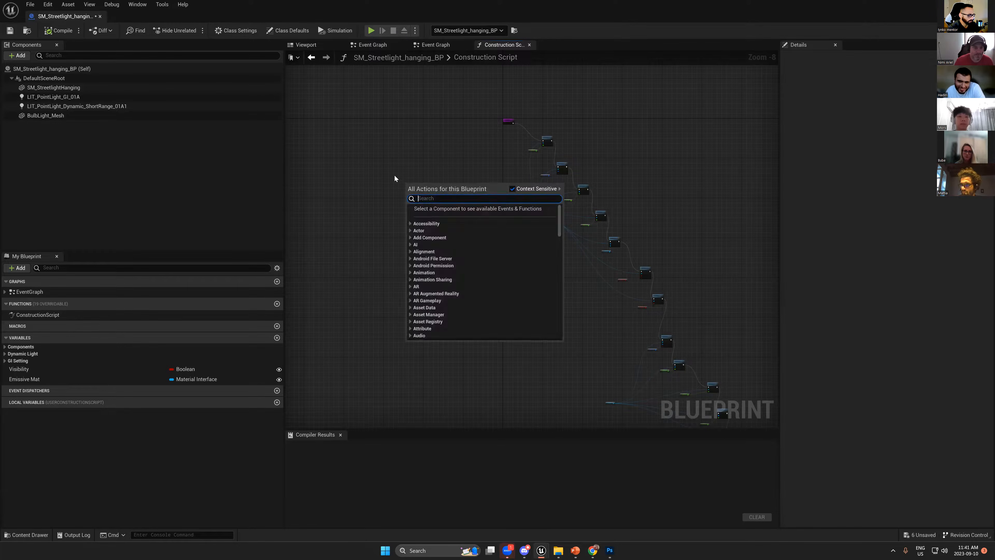
{"action": "left_click", "coordinate": [395, 177]}
{"action": "key", "text": "c"}
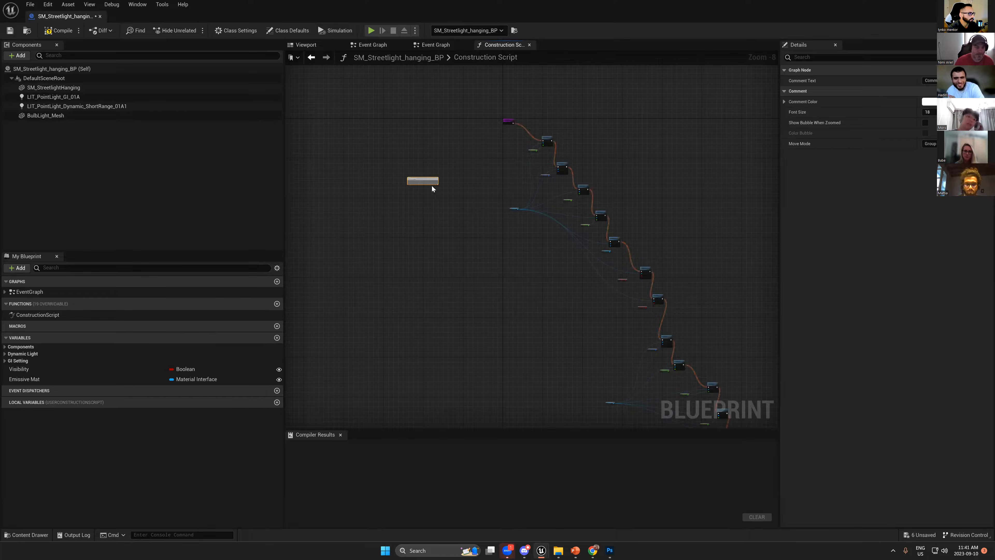
{"action": "left_click", "coordinate": [433, 189]}
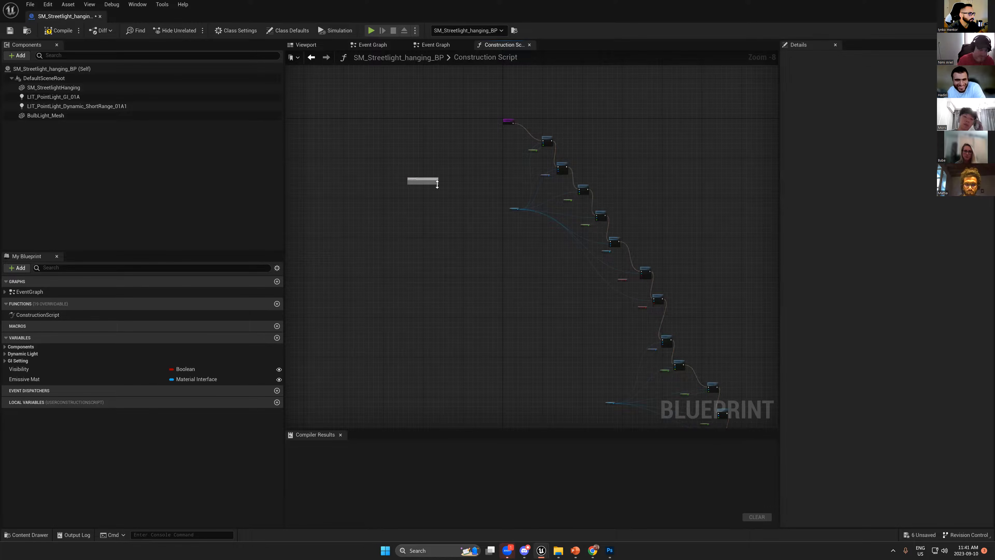
{"action": "left_click_drag", "start_coordinate": [438, 184], "coordinate": [526, 230]}
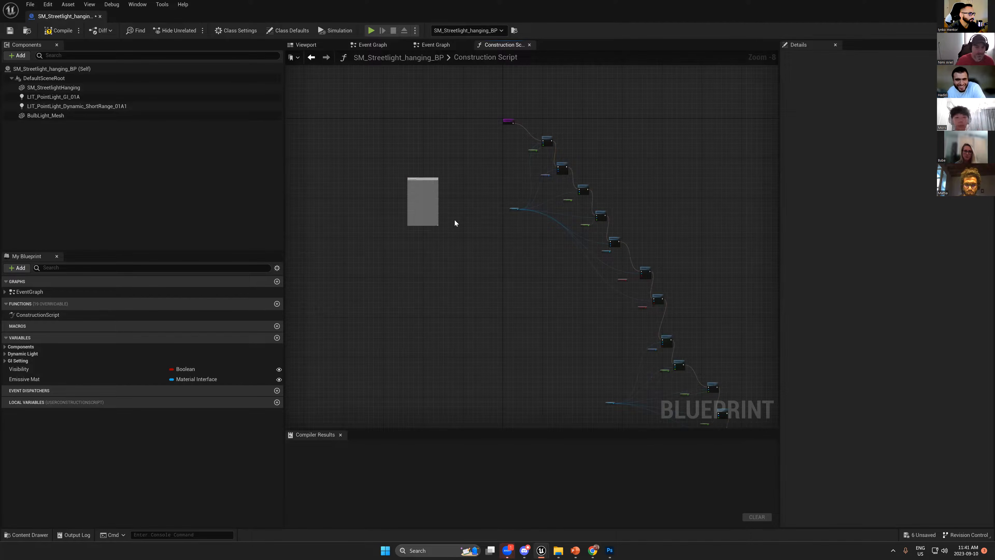
{"action": "left_click_drag", "start_coordinate": [438, 225], "coordinate": [695, 224]}
{"action": "scroll", "coordinate": [503, 199], "scroll_direction": "up", "scroll_amount": 3}
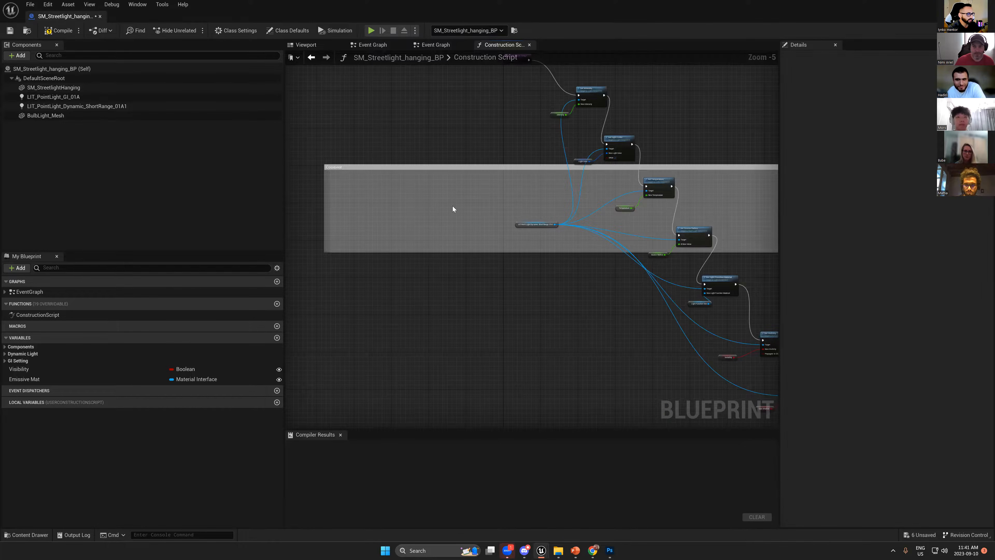
- Move the comment box up together with the nodes it contains, and delete the comment
{"action": "left_click", "coordinate": [365, 168]}
{"action": "left_click_drag", "start_coordinate": [462, 169], "coordinate": [466, 137]}
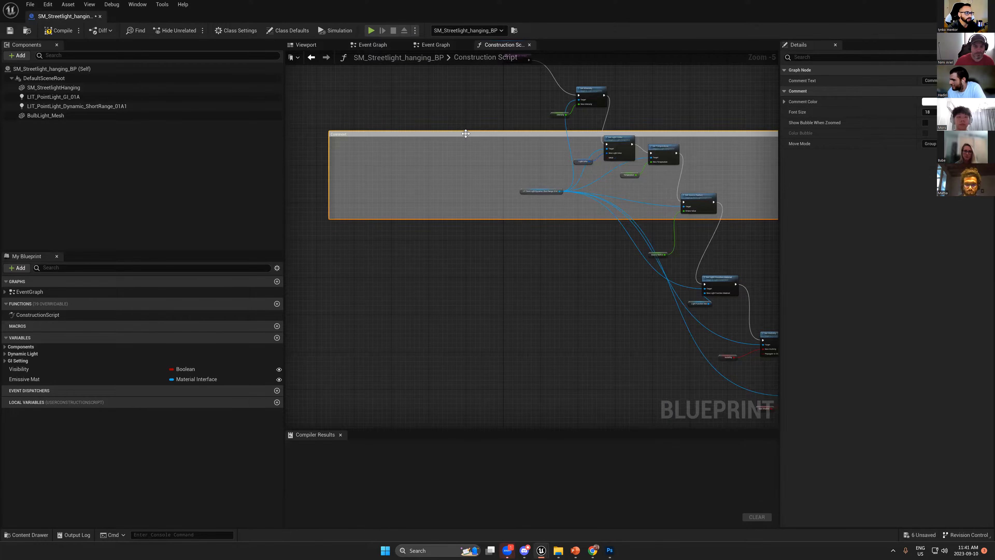
{"action": "key", "text": "Delete"}
{"action": "key", "text": "Home"}
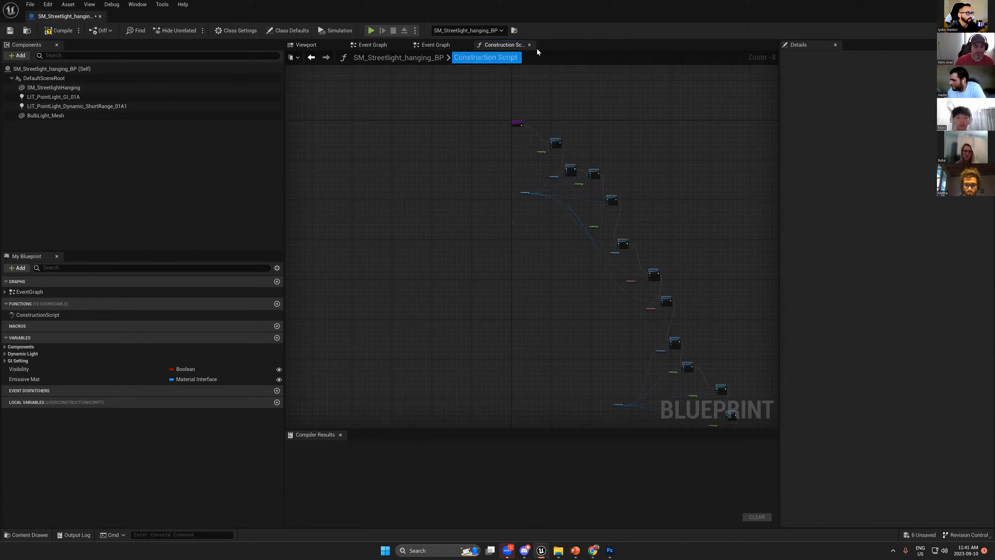
- Return to the alley level and open the Mat_LightCookies_Master material graph
{"action": "key", "text": "alt+Tab"}
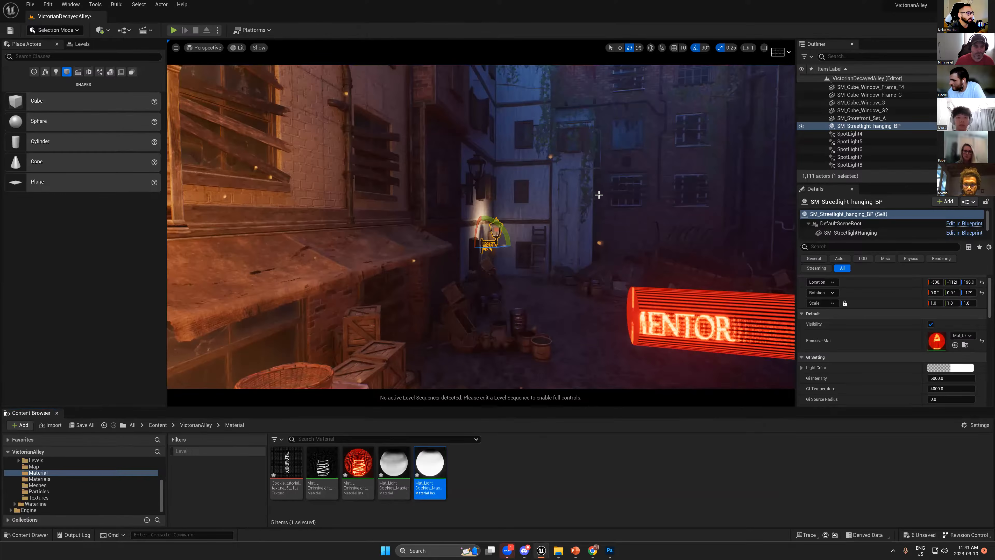
{"action": "left_click_drag", "start_coordinate": [598, 194], "coordinate": [537, 287]}
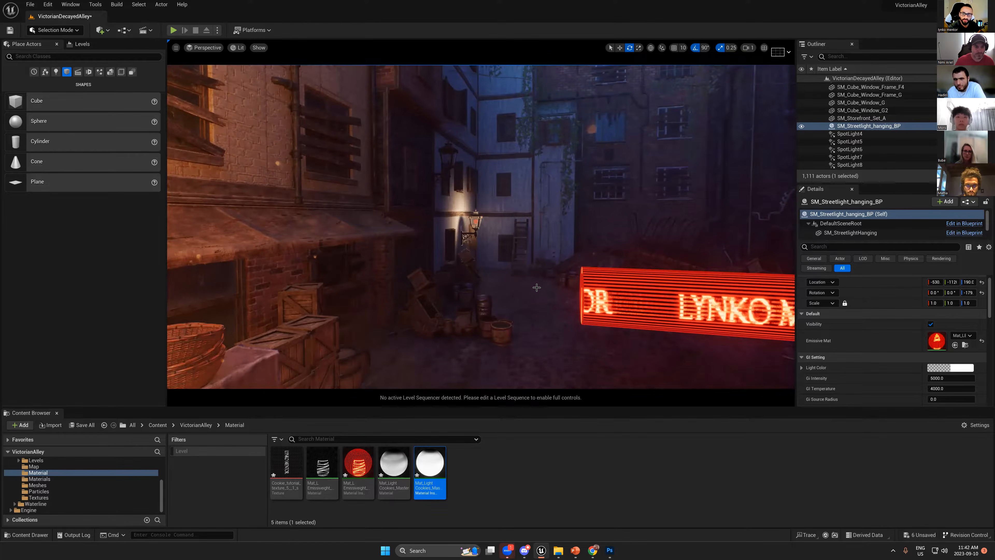
{"action": "double_click", "coordinate": [396, 464]}
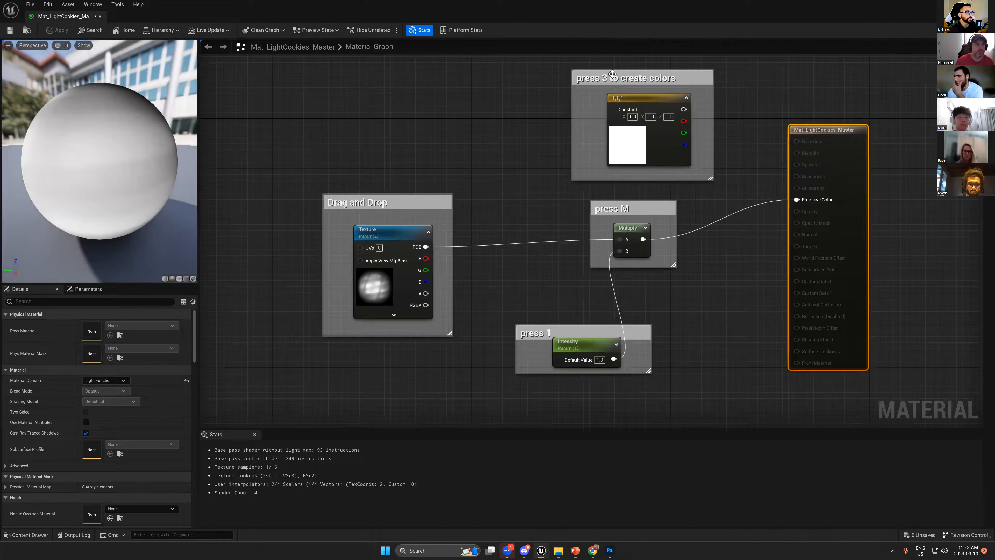
- Wrap the Mat_LightCookies_Master output node in a comment titled "c"
{"action": "type", "text": "c"}
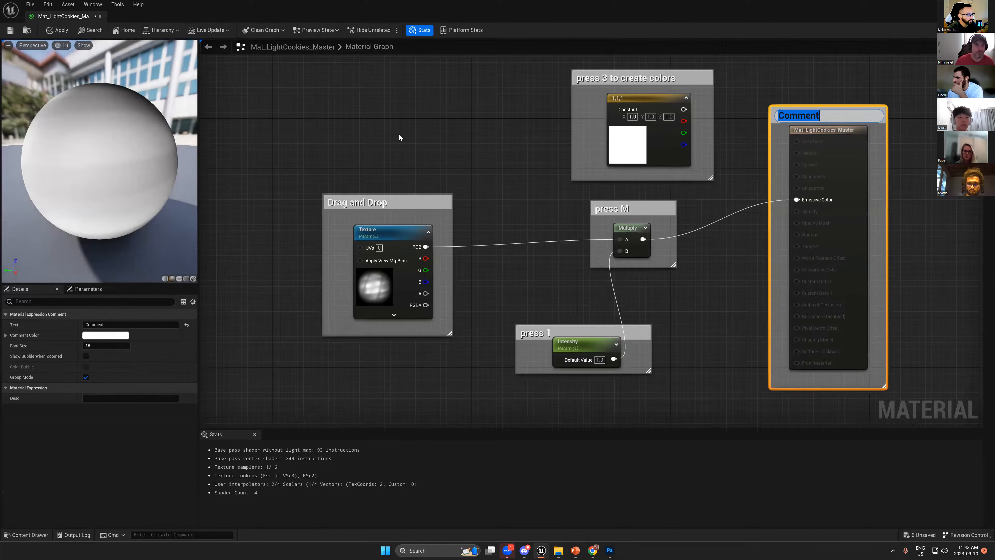
{"action": "type", "text": "c"}
{"action": "left_click", "coordinate": [439, 133]}
{"action": "left_click", "coordinate": [802, 110]}
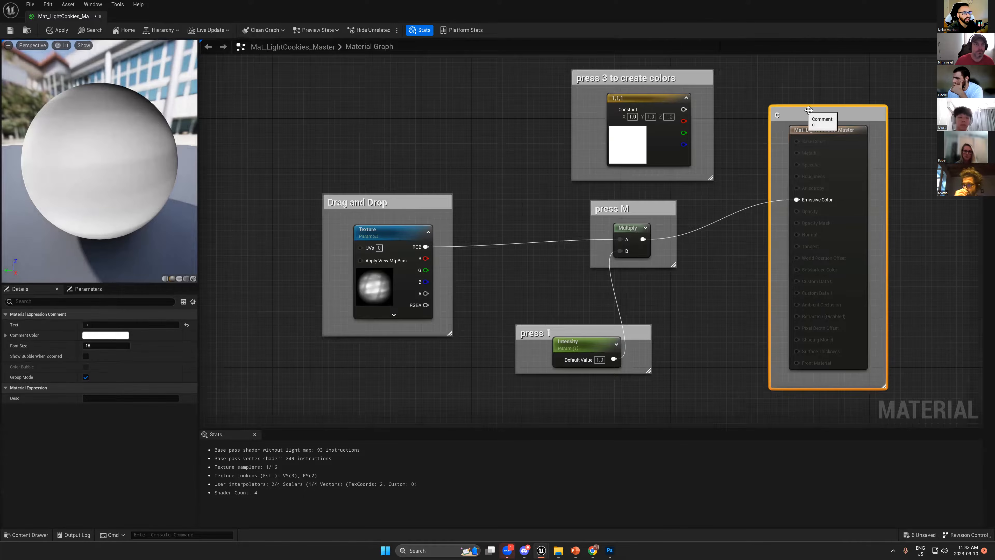
- Rearrange the "c" and "press 3 to create colors" comment groups, and close the material without applying its changes
{"action": "mouse_move", "coordinate": [877, 113]}
{"action": "left_mouse_down"}
{"action": "mouse_move", "coordinate": [909, 113]}
{"action": "mouse_move", "coordinate": [764, 141]}
{"action": "mouse_move", "coordinate": [820, 79]}
{"action": "mouse_move", "coordinate": [842, 103]}
{"action": "mouse_move", "coordinate": [796, 141]}
{"action": "mouse_move", "coordinate": [906, 114]}
{"action": "mouse_move", "coordinate": [822, 170]}
{"action": "mouse_move", "coordinate": [920, 148]}
{"action": "mouse_move", "coordinate": [894, 116]}
{"action": "left_mouse_up"}
{"action": "left_click_drag", "start_coordinate": [631, 79], "coordinate": [575, 84]}
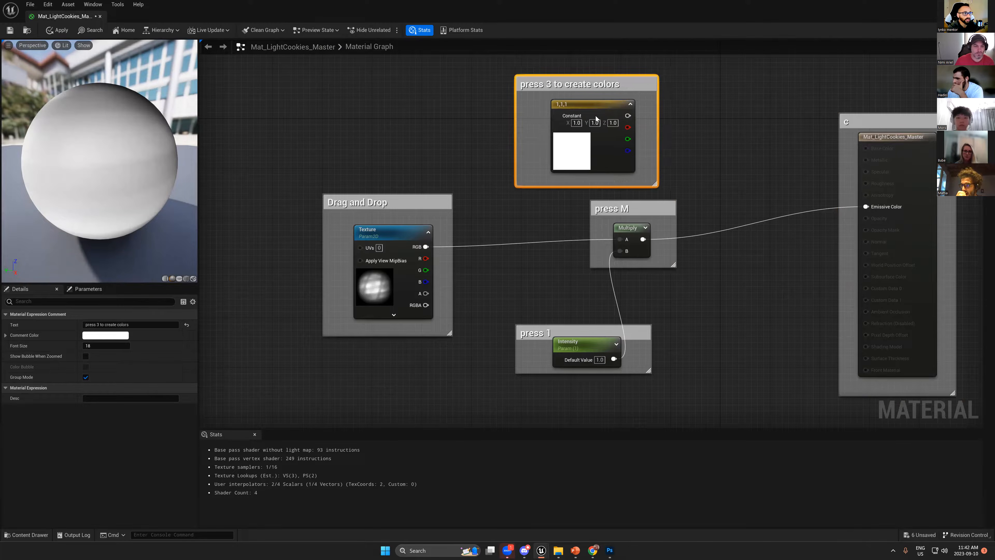
{"action": "left_click_drag", "start_coordinate": [838, 156], "coordinate": [801, 176]}
{"action": "left_click_drag", "start_coordinate": [826, 120], "coordinate": [795, 118]}
{"action": "double_click", "coordinate": [814, 115]}
{"action": "key", "text": "Return"}
{"action": "left_click", "coordinate": [817, 114]}
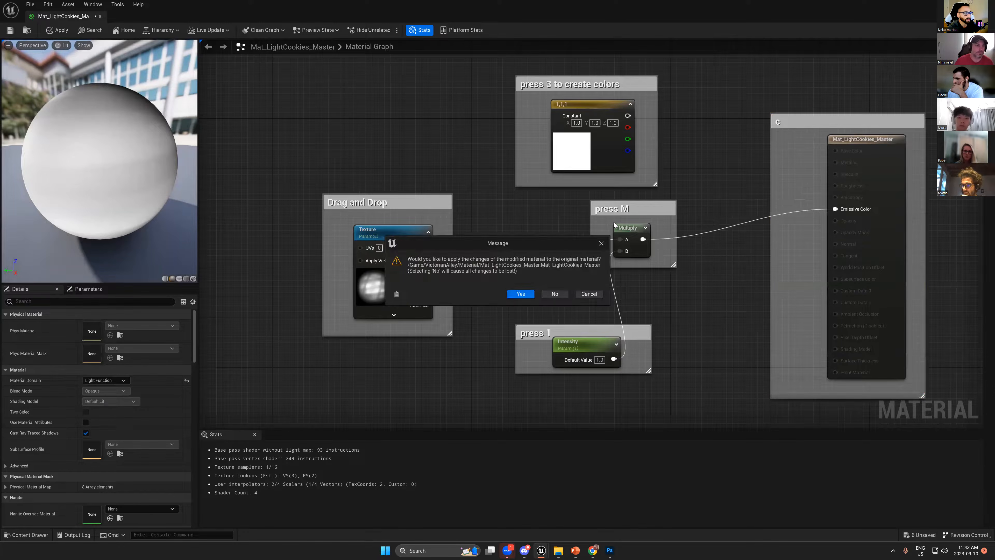
{"action": "left_click", "coordinate": [555, 295]}
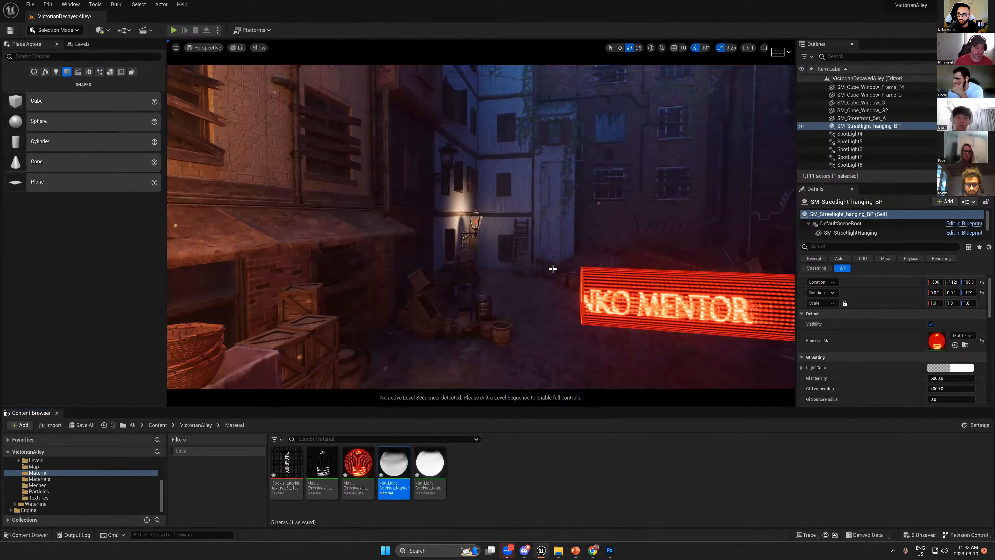
- Select the red Lynko Mentor cylinder in the alley and show the editor icons in the level viewport
{"action": "scroll", "coordinate": [522, 271], "scroll_direction": "down", "scroll_amount": 2}
{"action": "scroll", "coordinate": [522, 270], "scroll_direction": "down", "scroll_amount": 3}
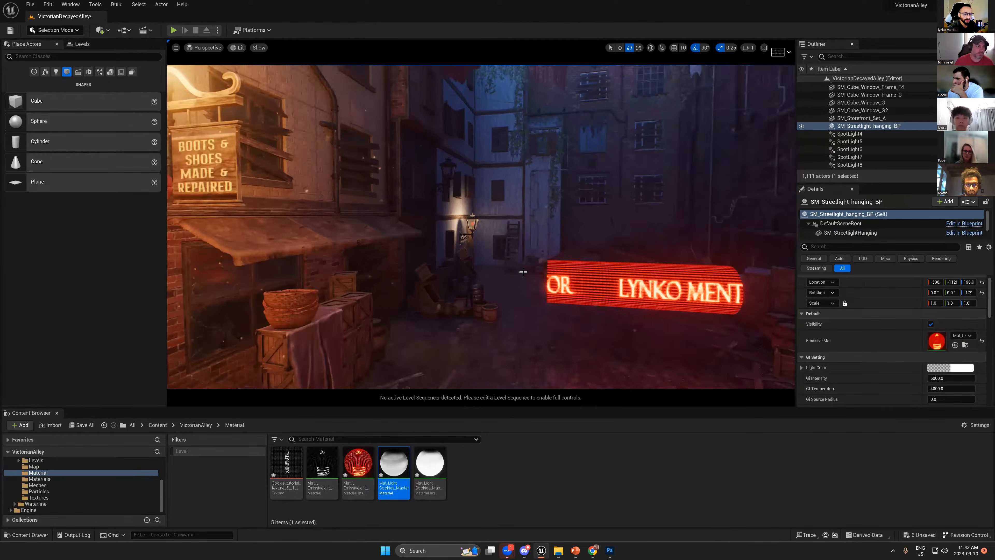
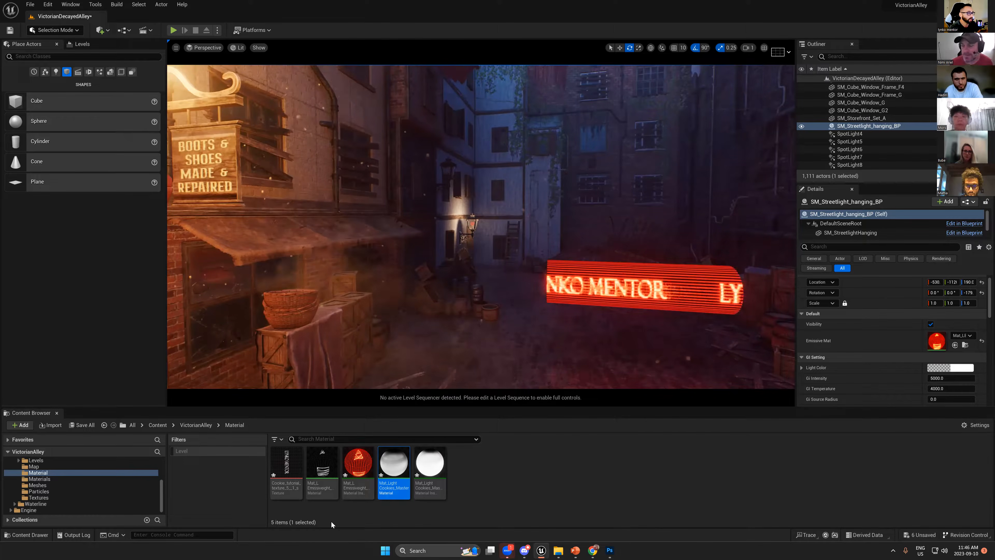
{"action": "left_click", "coordinate": [482, 478]}
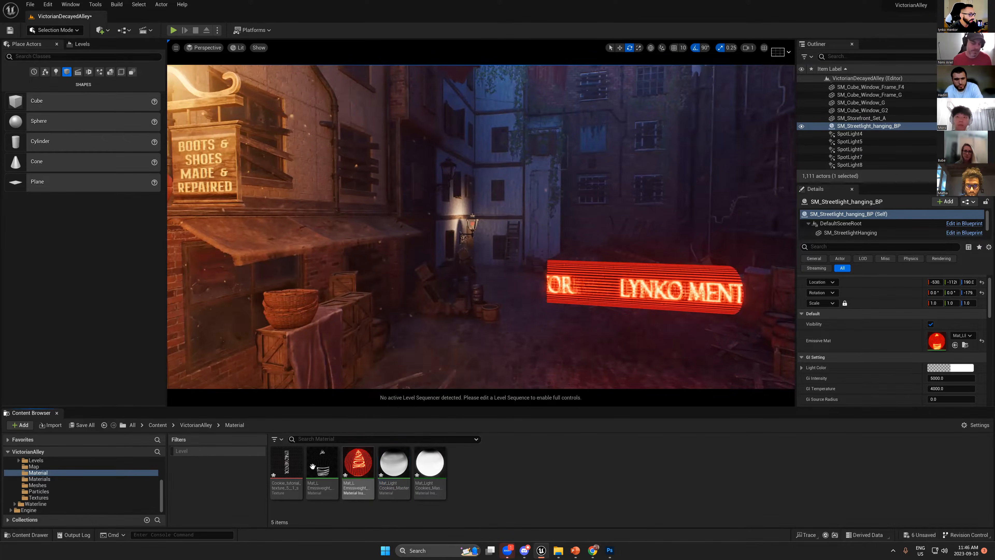
{"action": "left_click", "coordinate": [614, 287]}
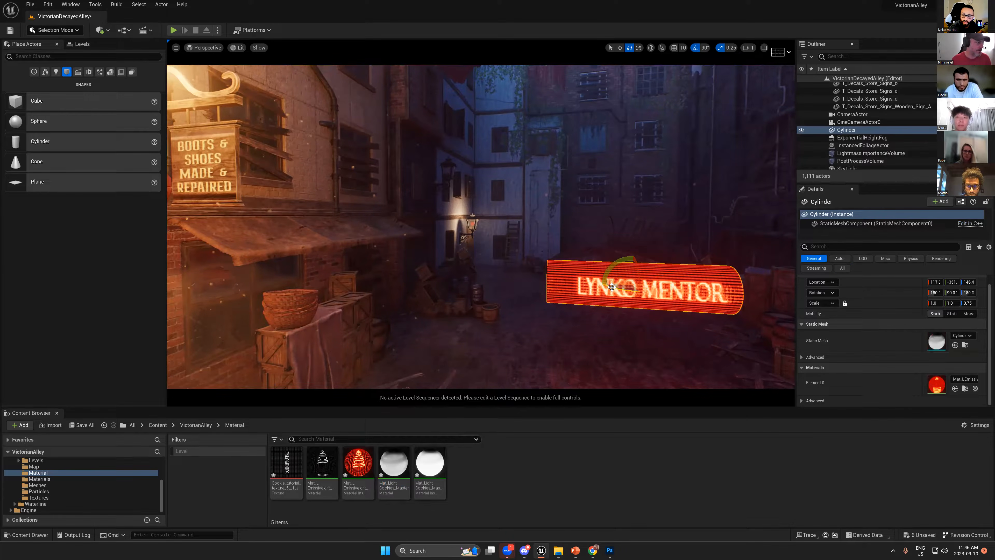
{"action": "key", "text": "g"}
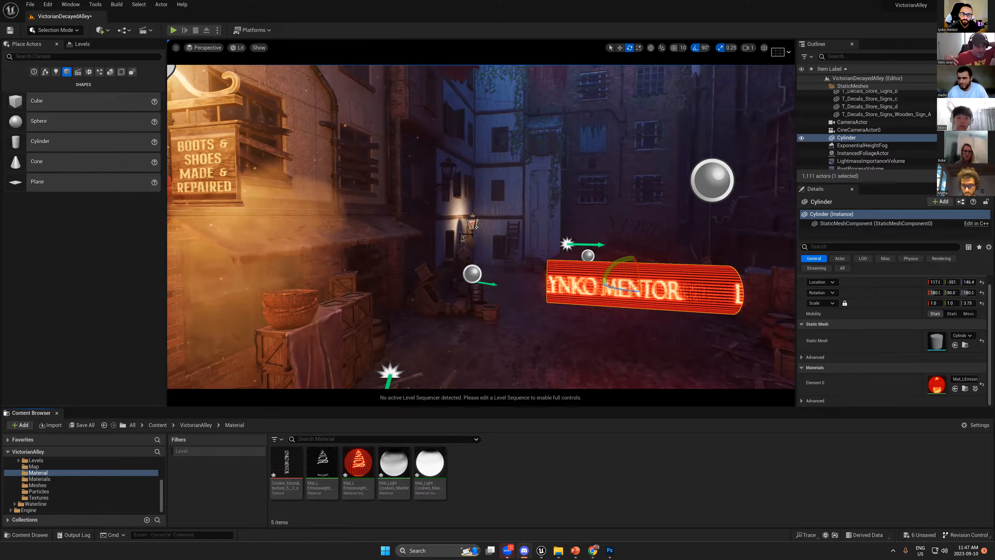
{"action": "key", "text": "ctrl+s"}
{"action": "key", "text": "Escape"}
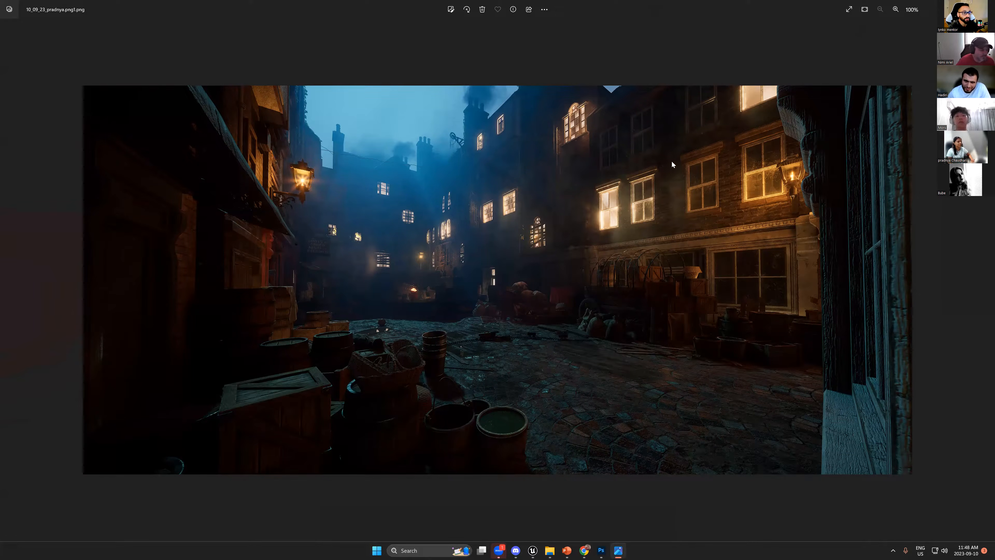
- Examine the lit windows, wall lanterns and hazy sky in the night alley render
{"action": "scroll", "coordinate": [743, 207], "scroll_direction": "up", "scroll_amount": 5}
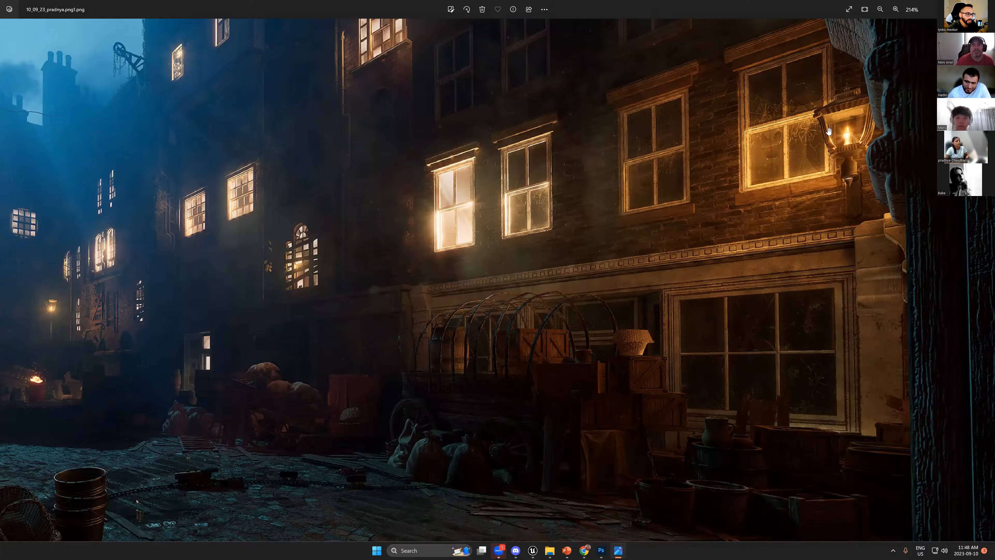
{"action": "scroll", "coordinate": [858, 116], "scroll_direction": "down", "scroll_amount": 5}
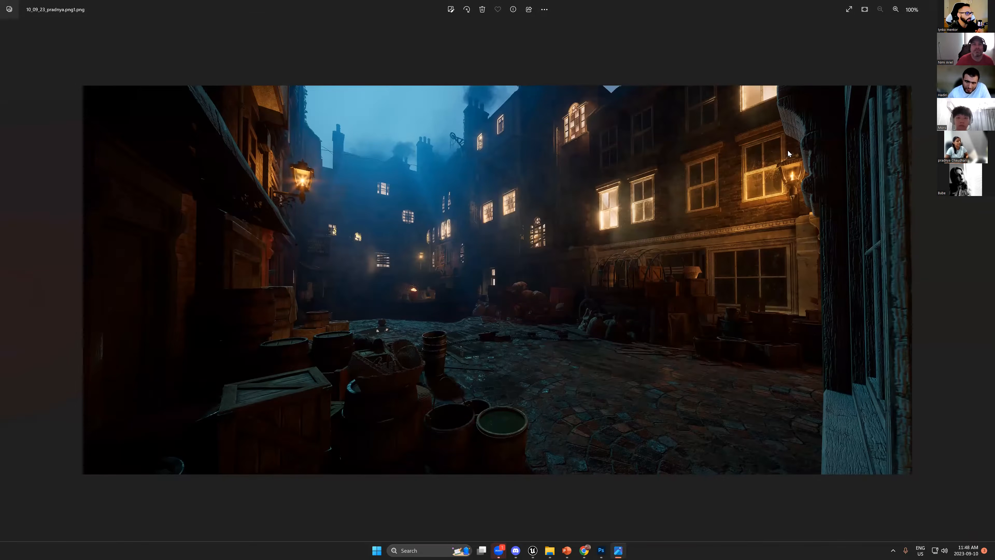
{"action": "scroll", "coordinate": [602, 280], "scroll_direction": "up", "scroll_amount": 2}
{"action": "scroll", "coordinate": [631, 258], "scroll_direction": "up", "scroll_amount": 3}
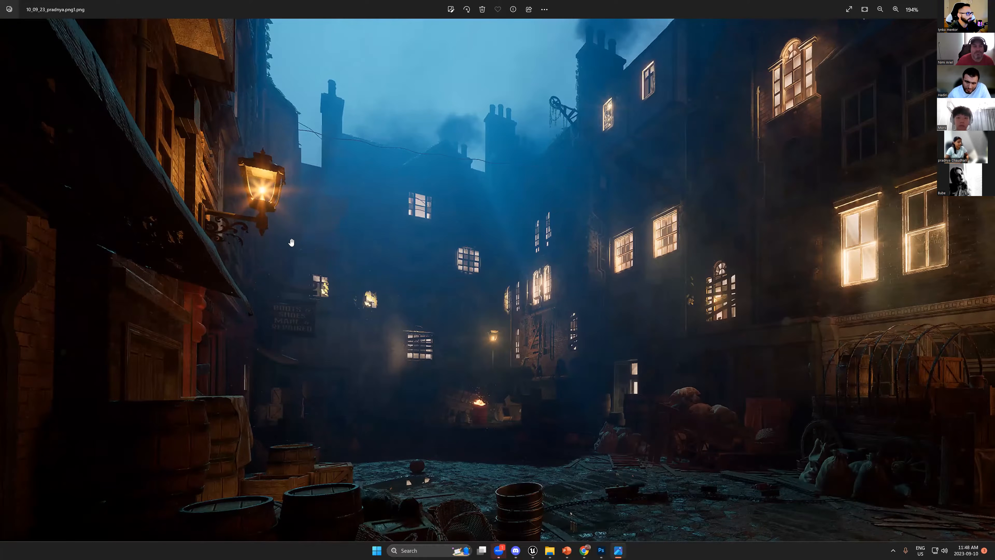
{"action": "scroll", "coordinate": [306, 235], "scroll_direction": "down", "scroll_amount": 4}
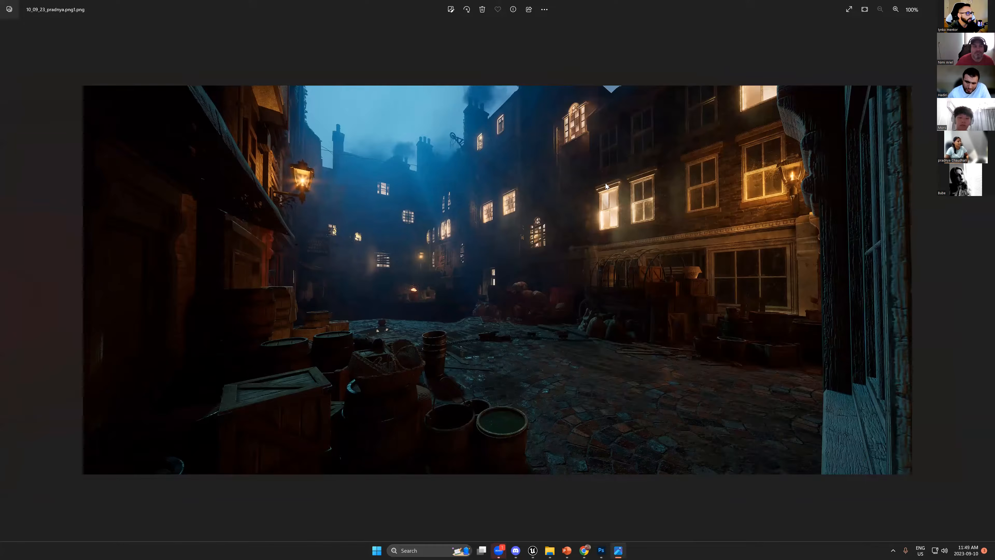
{"action": "scroll", "coordinate": [619, 172], "scroll_direction": "up", "scroll_amount": 1}
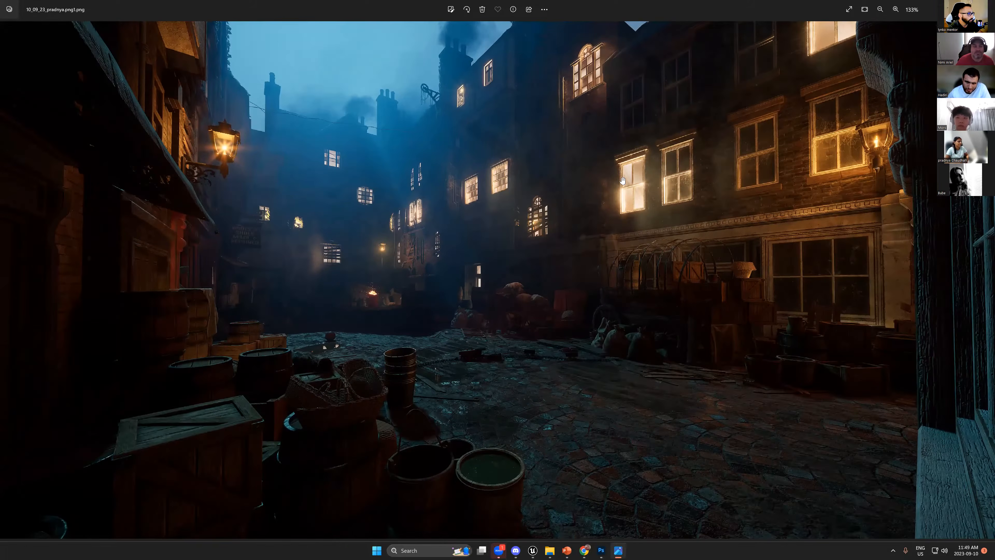
{"action": "left_click_drag", "start_coordinate": [528, 113], "coordinate": [622, 150]}
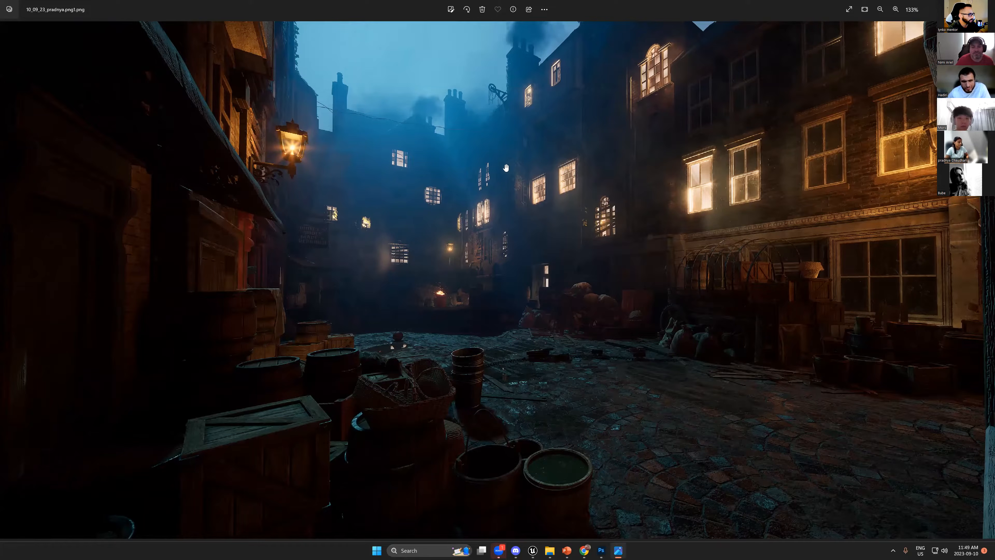
- Examine the burning barrel at the alley's far end and the wet cobblestones with their puddle reflections
{"action": "scroll", "coordinate": [432, 329], "scroll_direction": "up", "scroll_amount": 5}
{"action": "left_click_drag", "start_coordinate": [437, 329], "coordinate": [475, 370]}
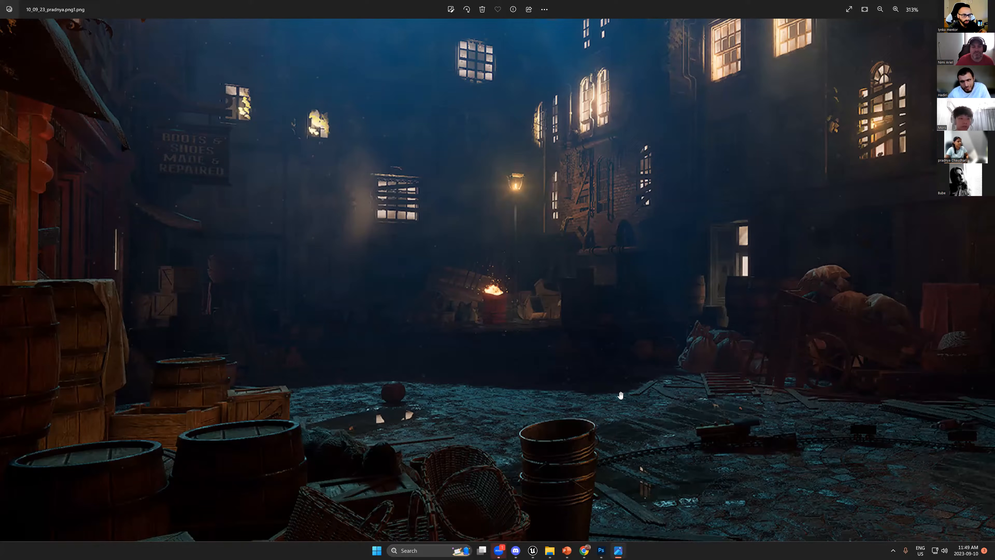
{"action": "left_click_drag", "start_coordinate": [617, 386], "coordinate": [598, 381]}
{"action": "scroll", "coordinate": [598, 380], "scroll_direction": "down", "scroll_amount": 5}
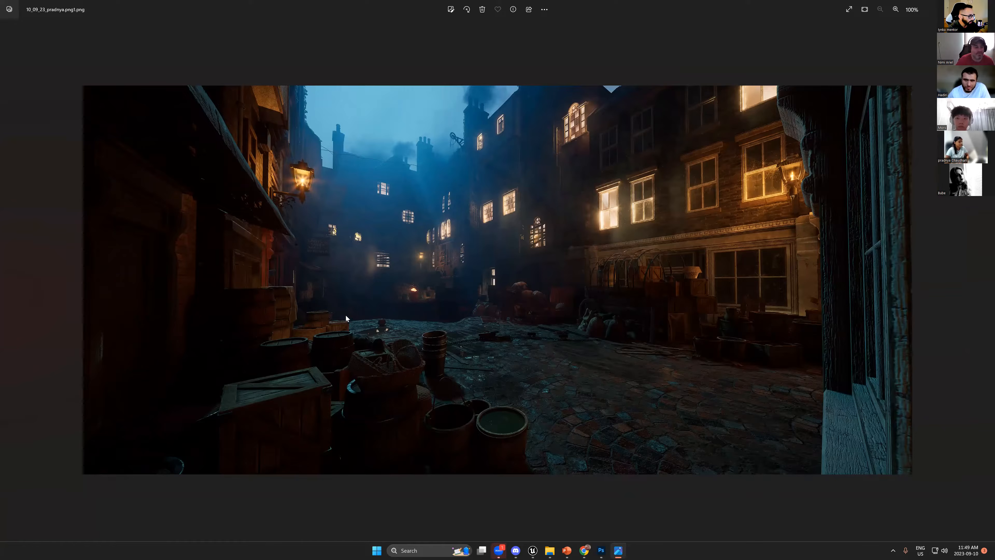
{"action": "scroll", "coordinate": [362, 322], "scroll_direction": "up", "scroll_amount": 3}
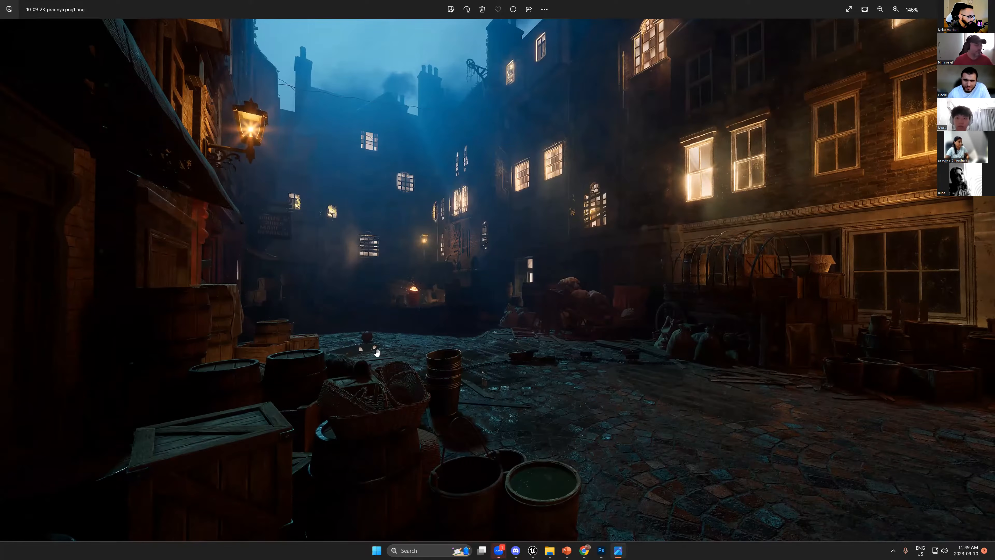
{"action": "scroll", "coordinate": [428, 379], "scroll_direction": "up", "scroll_amount": 3}
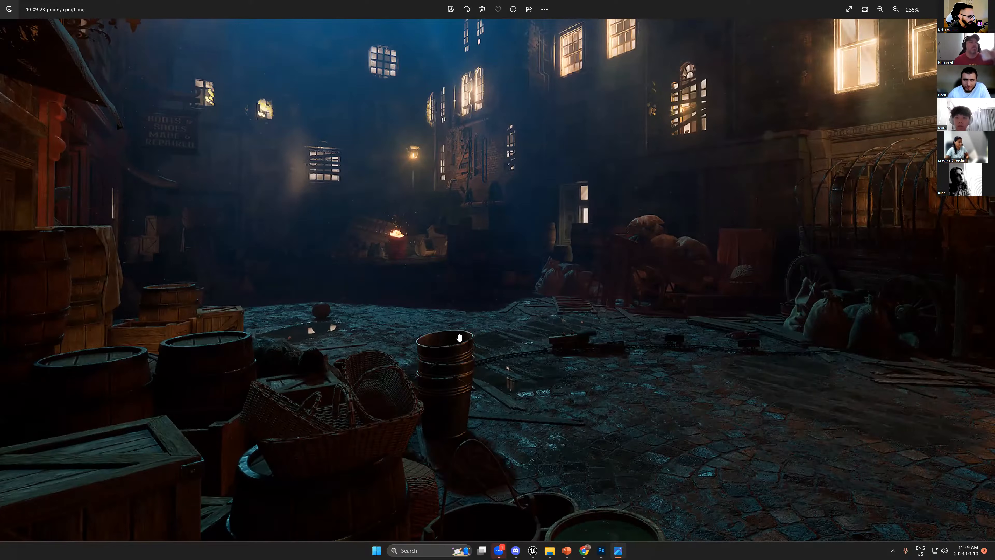
{"action": "scroll", "coordinate": [601, 268], "scroll_direction": "down", "scroll_amount": 5}
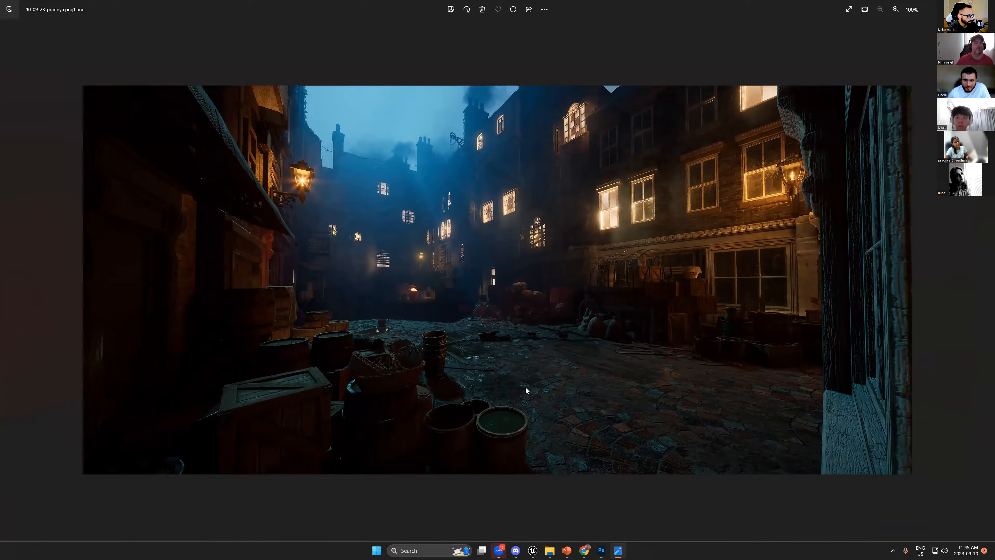
{"action": "scroll", "coordinate": [526, 386], "scroll_direction": "up", "scroll_amount": 5}
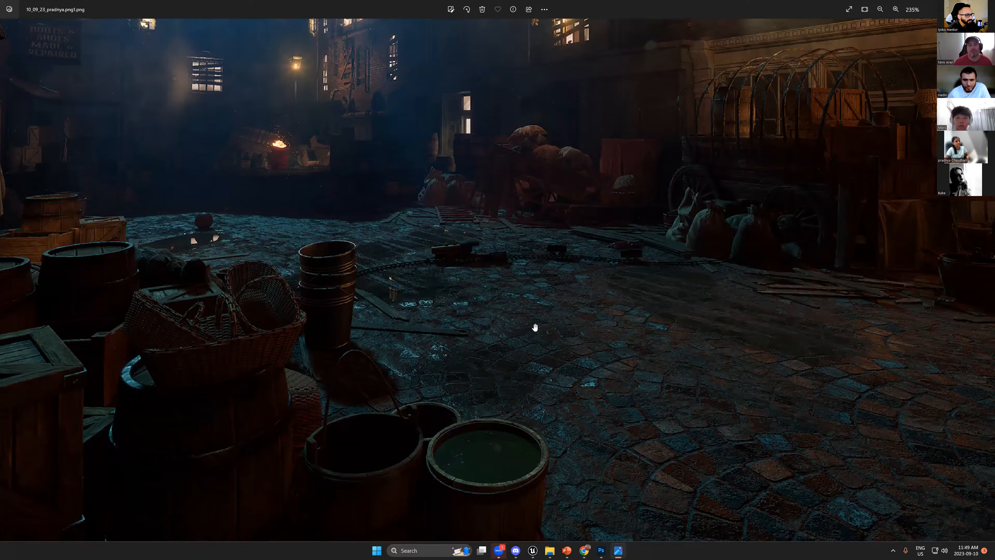
{"action": "left_click_drag", "start_coordinate": [536, 321], "coordinate": [554, 345]}
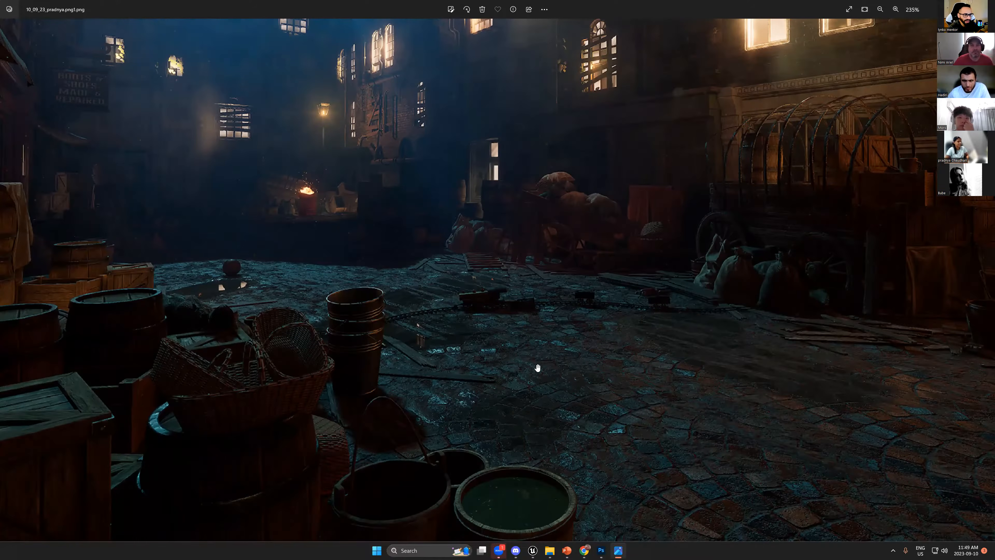
{"action": "scroll", "coordinate": [538, 359], "scroll_direction": "down", "scroll_amount": 5}
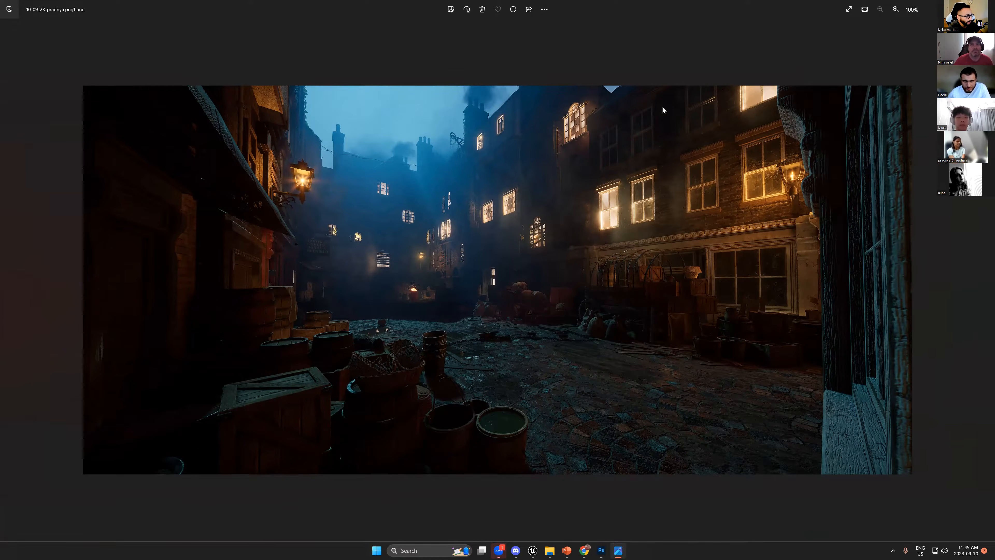
- Examine the render's overall framing, from the foreground window frame to the warmly lit facade and street lantern
{"action": "scroll", "coordinate": [481, 271], "scroll_direction": "up", "scroll_amount": 1, "text": "ctrl"}
{"action": "left_click_drag", "start_coordinate": [479, 225], "coordinate": [568, 223]}
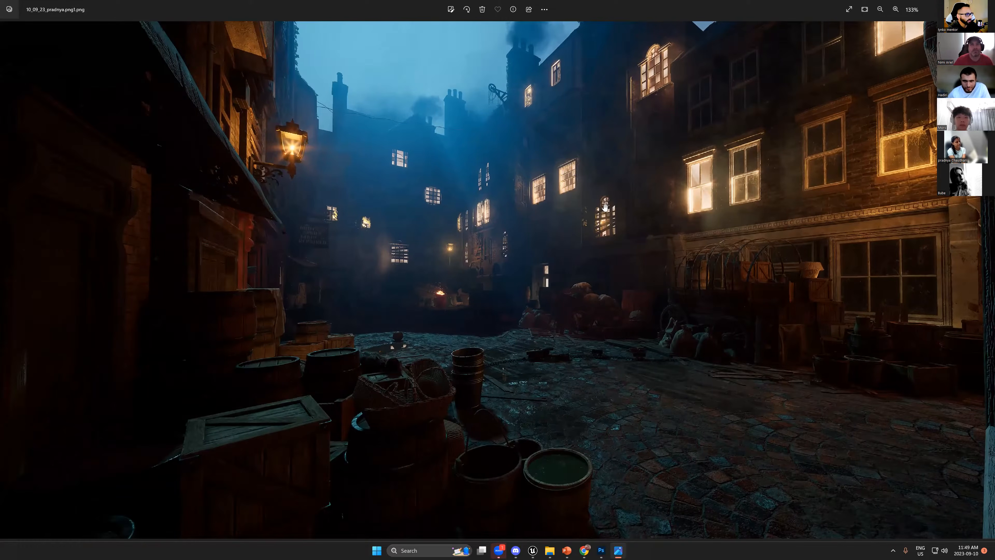
{"action": "scroll", "coordinate": [605, 207], "scroll_direction": "down", "scroll_amount": 1, "text": "ctrl"}
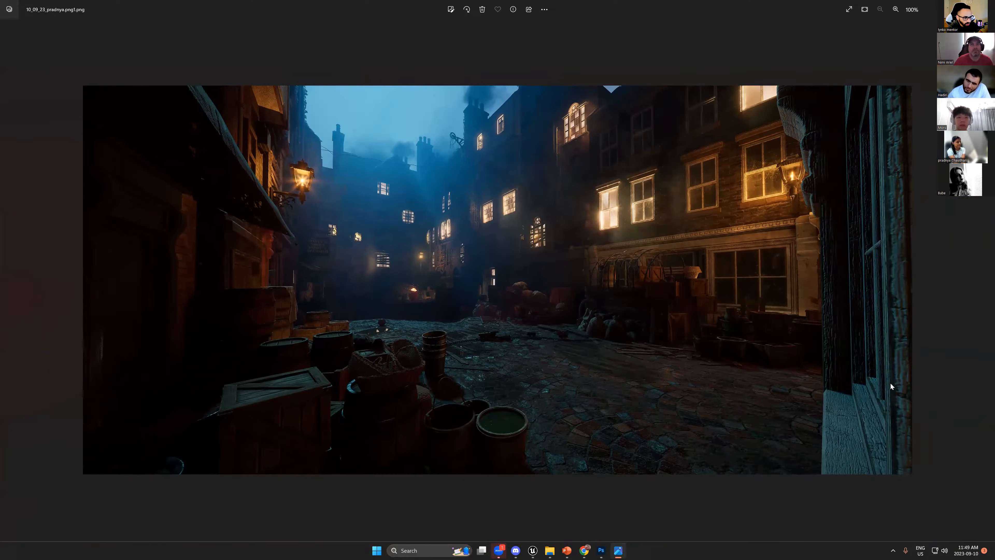
{"action": "scroll", "coordinate": [854, 156], "scroll_direction": "up", "scroll_amount": 2, "text": "ctrl"}
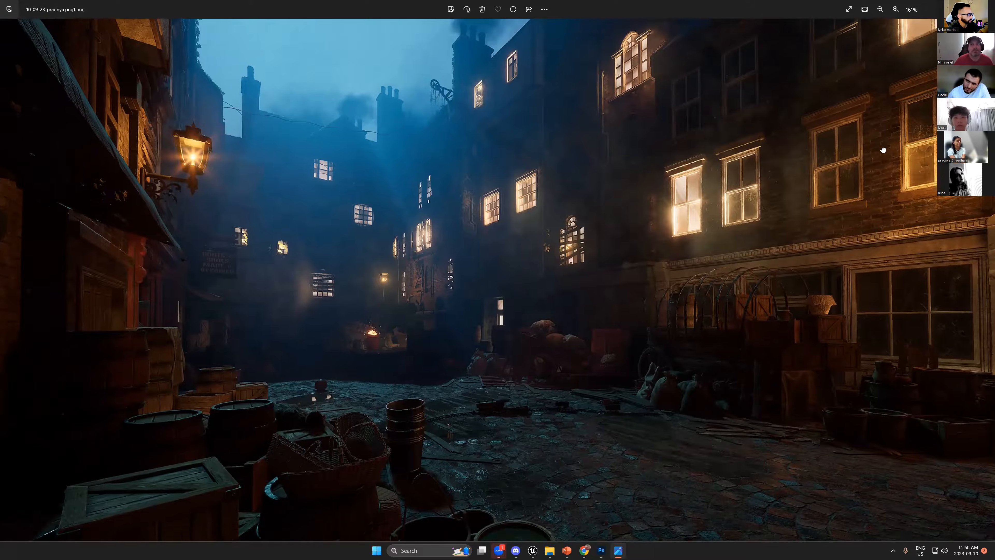
{"action": "left_click_drag", "start_coordinate": [869, 182], "coordinate": [929, 198]}
{"action": "left_click_drag", "start_coordinate": [850, 229], "coordinate": [907, 231]}
{"action": "scroll", "coordinate": [906, 231], "scroll_direction": "down", "scroll_amount": 2, "text": "ctrl"}
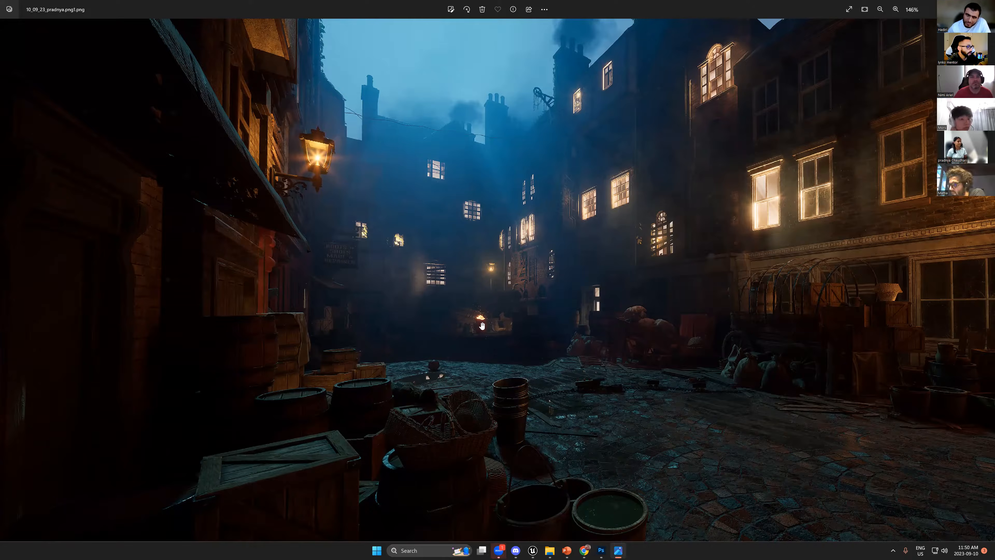
- Inspect the fire barrel and its sparks up close, and the chimneys, smoke and rooftops against the sky
{"action": "scroll", "coordinate": [481, 316], "scroll_direction": "up", "scroll_amount": 5, "text": "ctrl"}
{"action": "scroll", "coordinate": [493, 317], "scroll_direction": "up", "scroll_amount": 2, "text": "ctrl"}
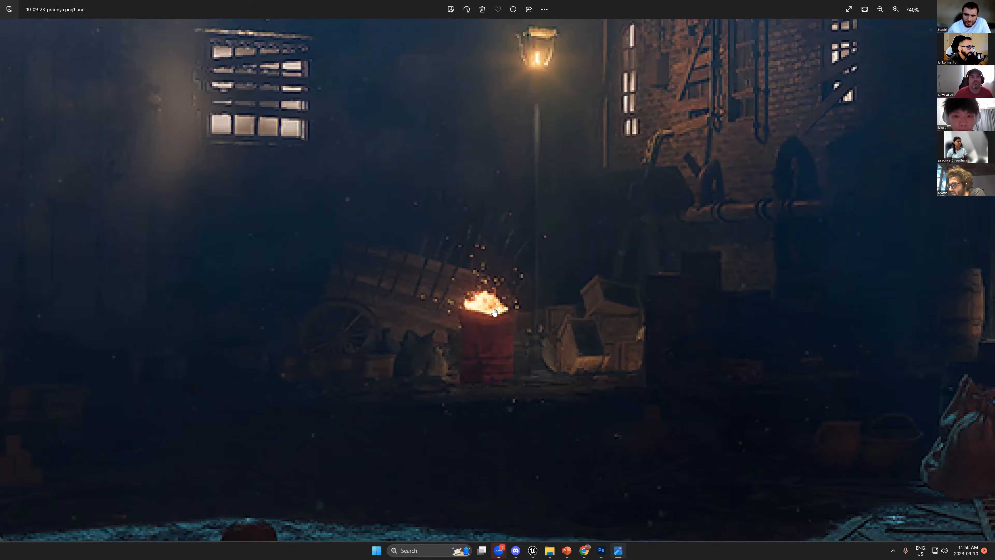
{"action": "scroll", "coordinate": [494, 312], "scroll_direction": "down", "scroll_amount": 2, "text": "ctrl"}
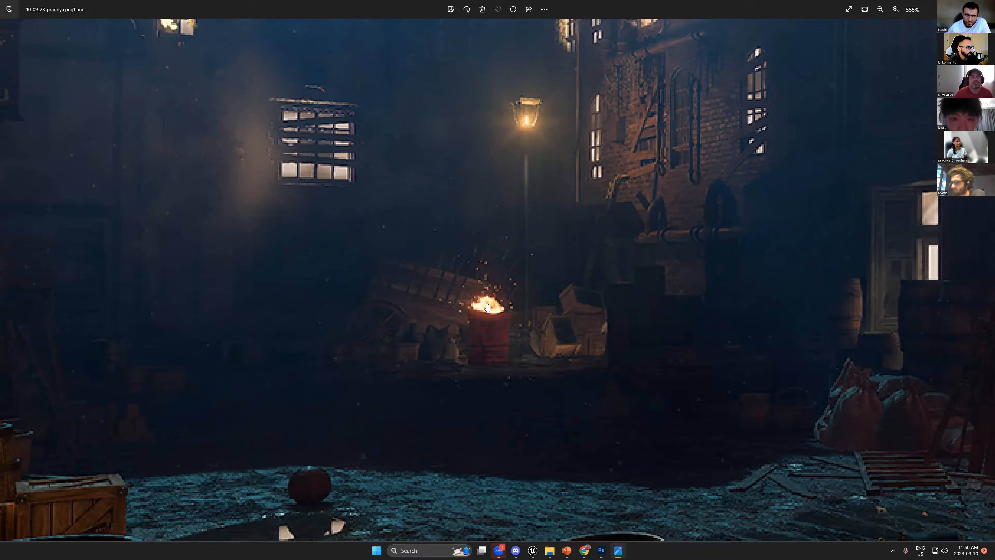
{"action": "scroll", "coordinate": [493, 305], "scroll_direction": "down", "scroll_amount": 4, "text": "ctrl"}
{"action": "scroll", "coordinate": [489, 308], "scroll_direction": "down", "scroll_amount": 1, "text": "ctrl"}
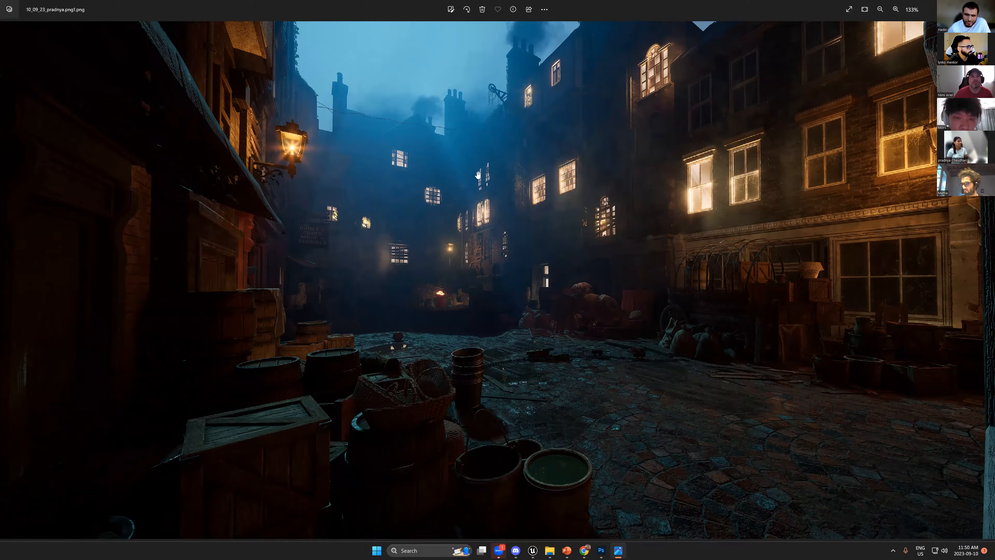
{"action": "scroll", "coordinate": [477, 174], "scroll_direction": "up", "scroll_amount": 2, "text": "ctrl"}
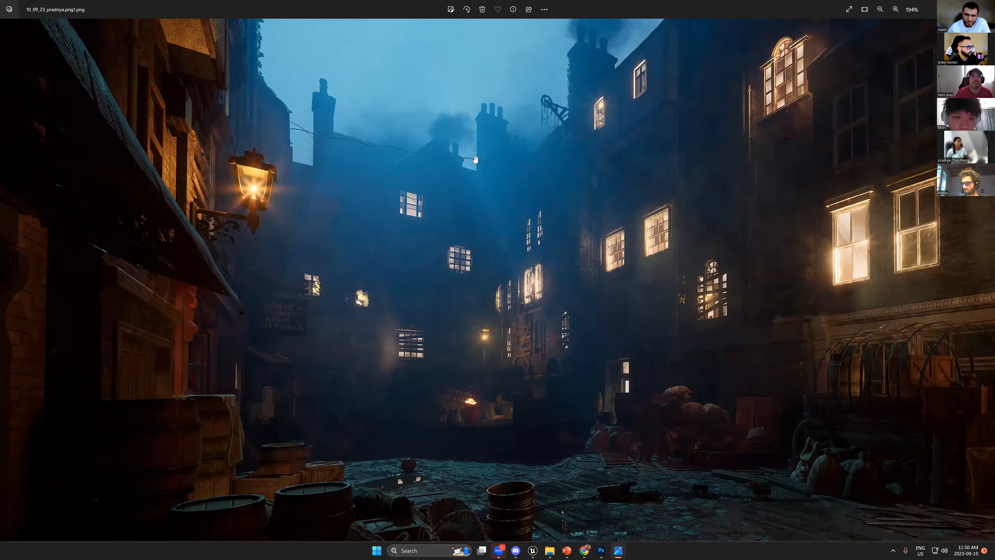
{"action": "left_click_drag", "start_coordinate": [585, 175], "coordinate": [598, 190]}
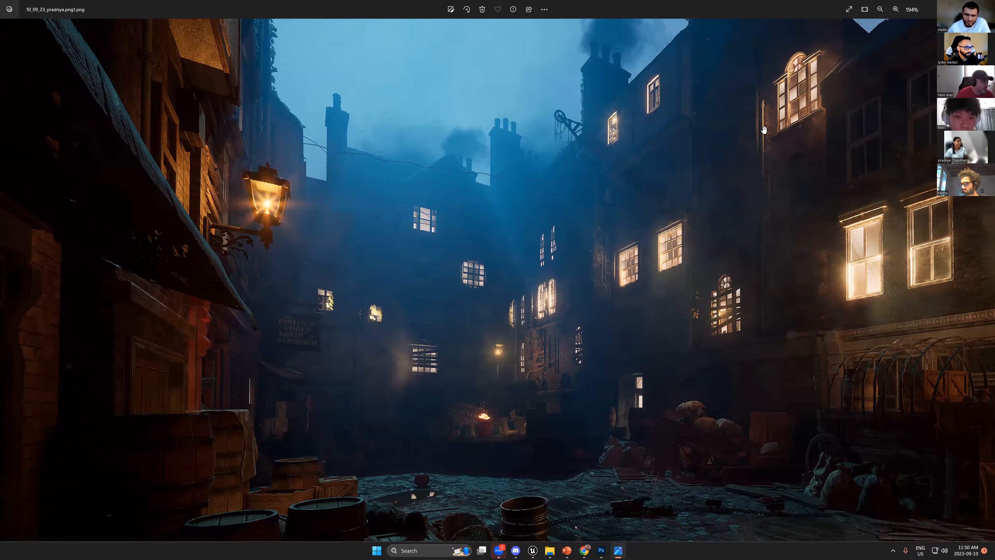
{"action": "scroll", "coordinate": [764, 129], "scroll_direction": "down", "scroll_amount": 7}
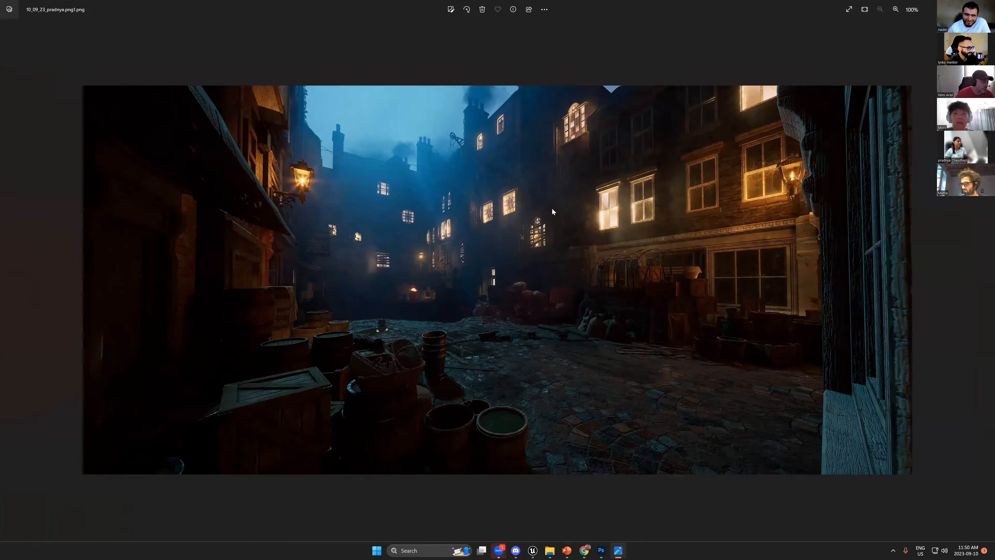
- Examine the dark foreground buckets, baskets, barrels and crate, and the shadowed doorway beside them
{"action": "scroll", "coordinate": [515, 276], "scroll_direction": "up", "scroll_amount": 3}
{"action": "scroll", "coordinate": [499, 501], "scroll_direction": "up", "scroll_amount": 4}
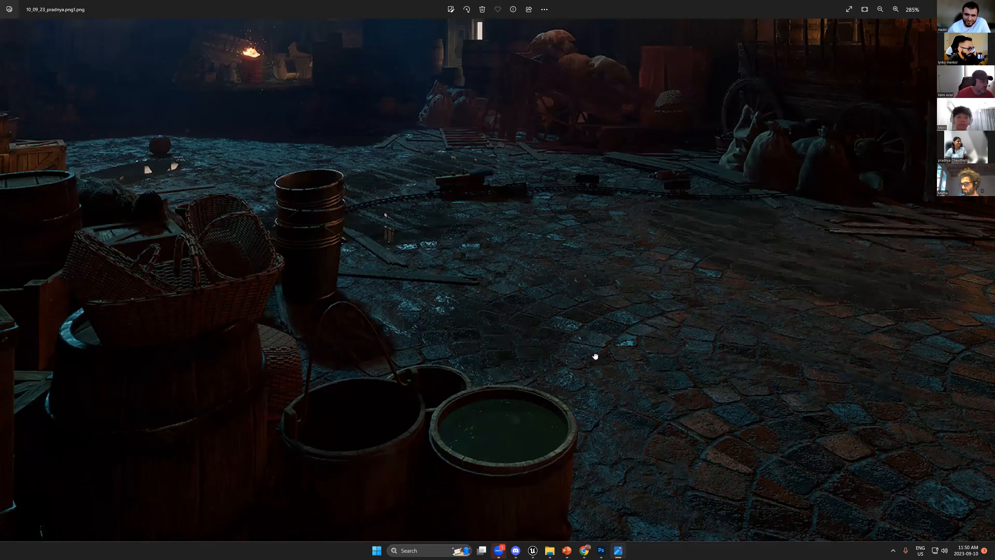
{"action": "left_click_drag", "start_coordinate": [457, 455], "coordinate": [634, 436]}
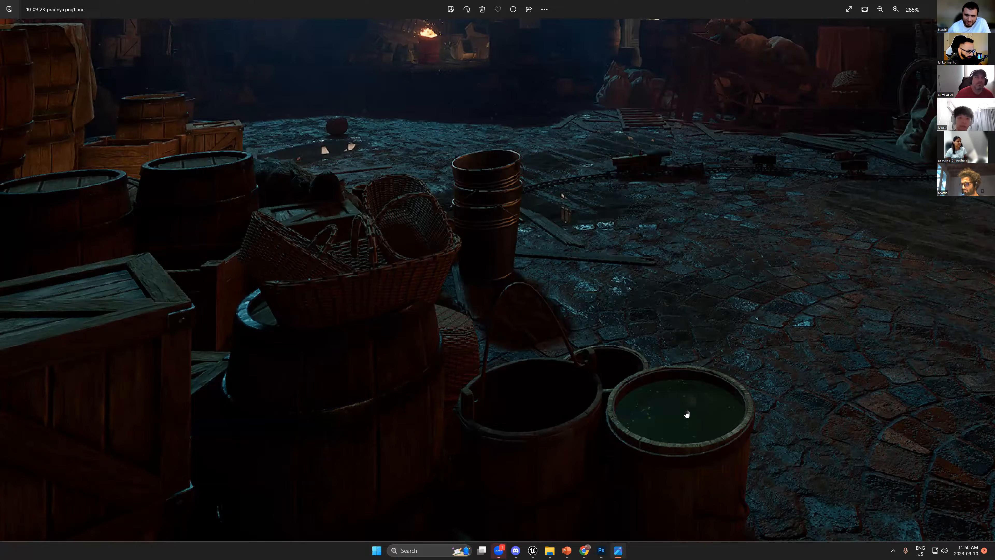
{"action": "left_click_drag", "start_coordinate": [668, 423], "coordinate": [776, 396]}
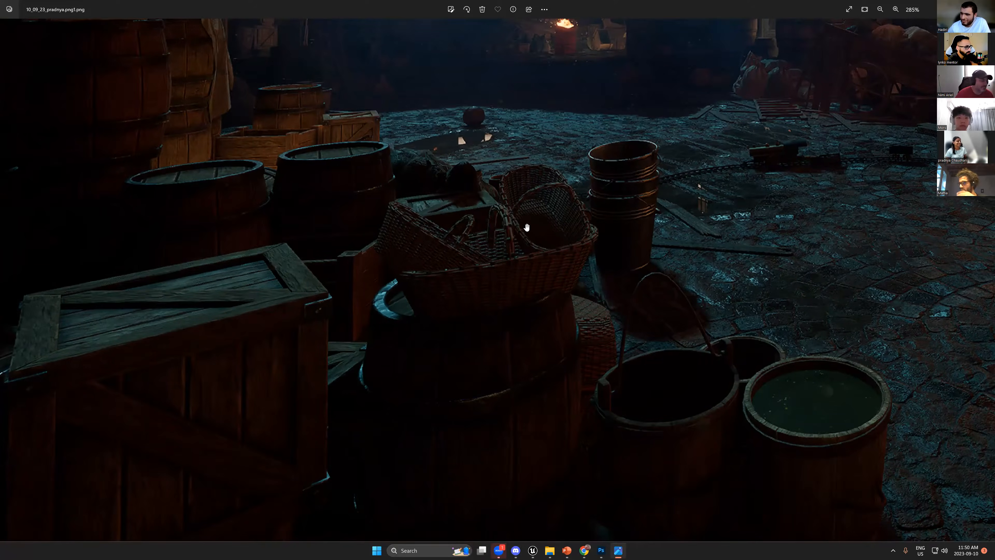
{"action": "left_click_drag", "start_coordinate": [374, 252], "coordinate": [535, 322]}
{"action": "scroll", "coordinate": [535, 322], "scroll_direction": "down", "scroll_amount": 1}
{"action": "scroll", "coordinate": [380, 316], "scroll_direction": "down", "scroll_amount": 4}
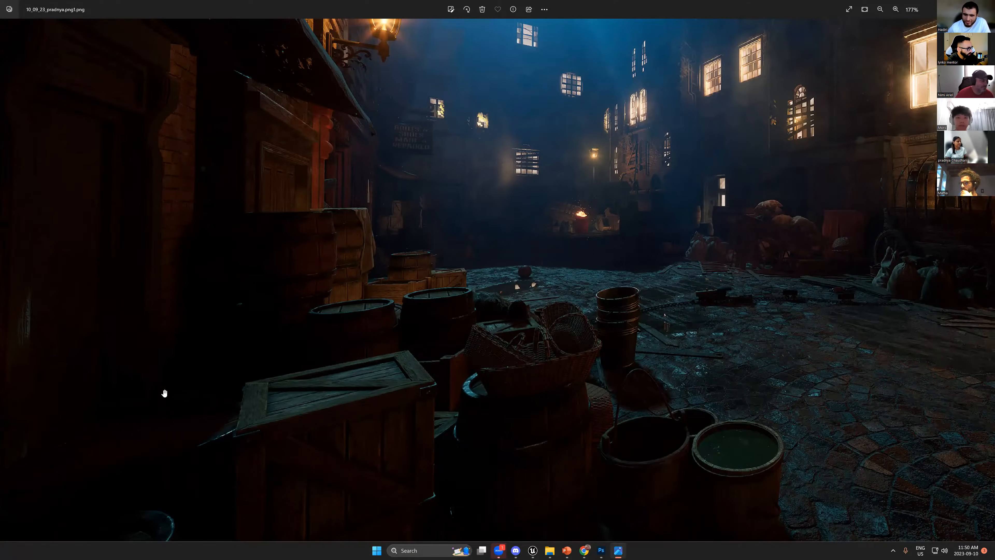
{"action": "scroll", "coordinate": [120, 191], "scroll_direction": "up", "scroll_amount": 3}
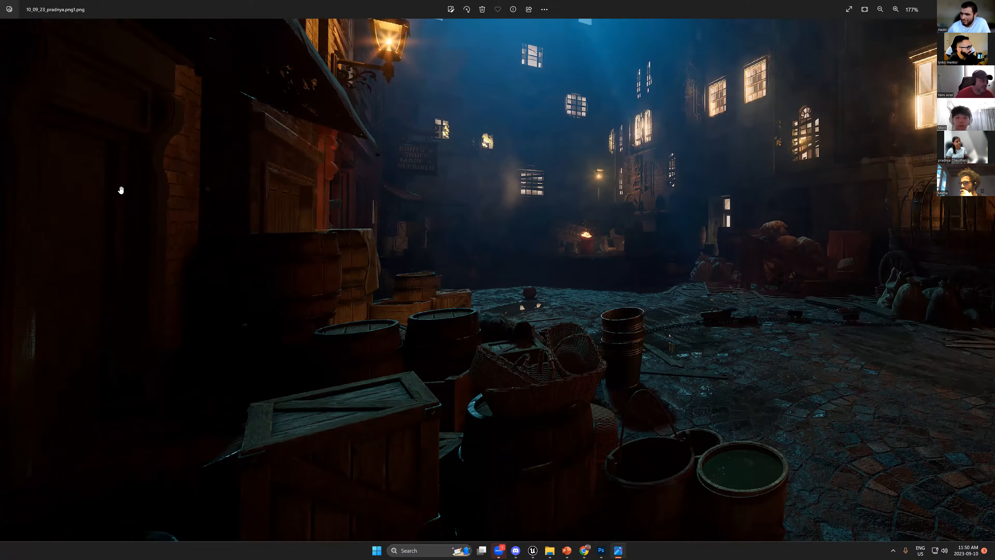
{"action": "scroll", "coordinate": [243, 208], "scroll_direction": "down", "scroll_amount": 5}
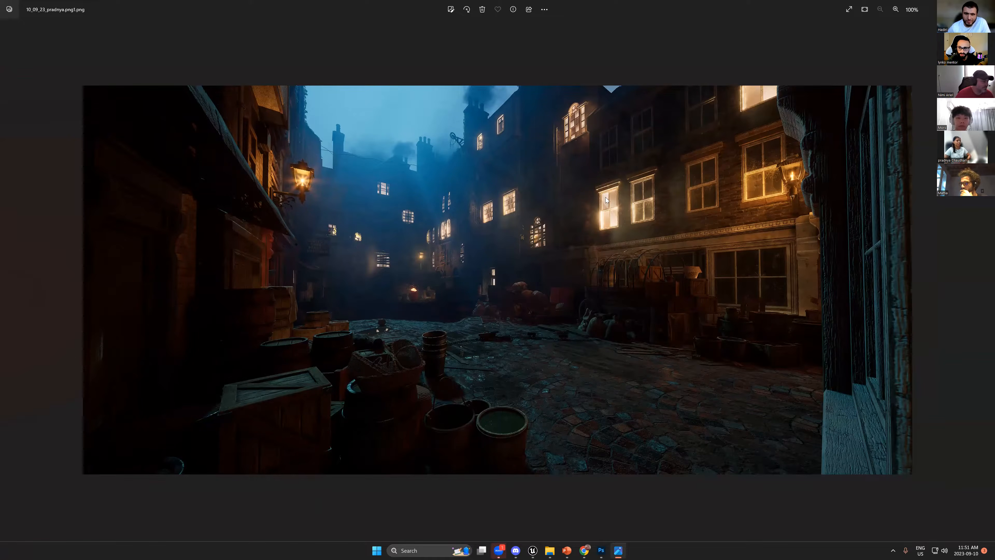
- Review the whole alley render once more, close it and return to the Victorian alley level in Unreal Editor
{"action": "scroll", "coordinate": [605, 199], "scroll_direction": "up", "scroll_amount": 2}
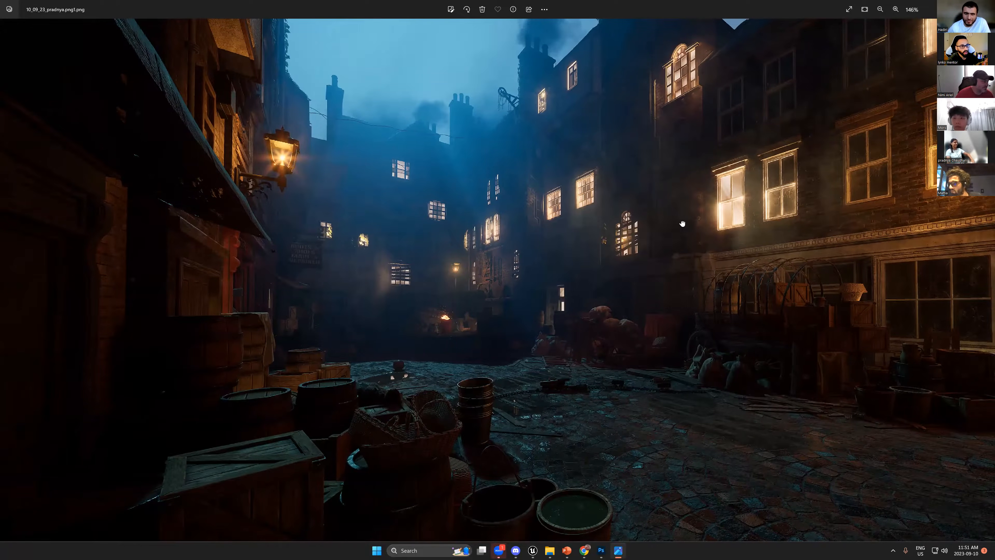
{"action": "left_click_drag", "start_coordinate": [682, 224], "coordinate": [685, 234]}
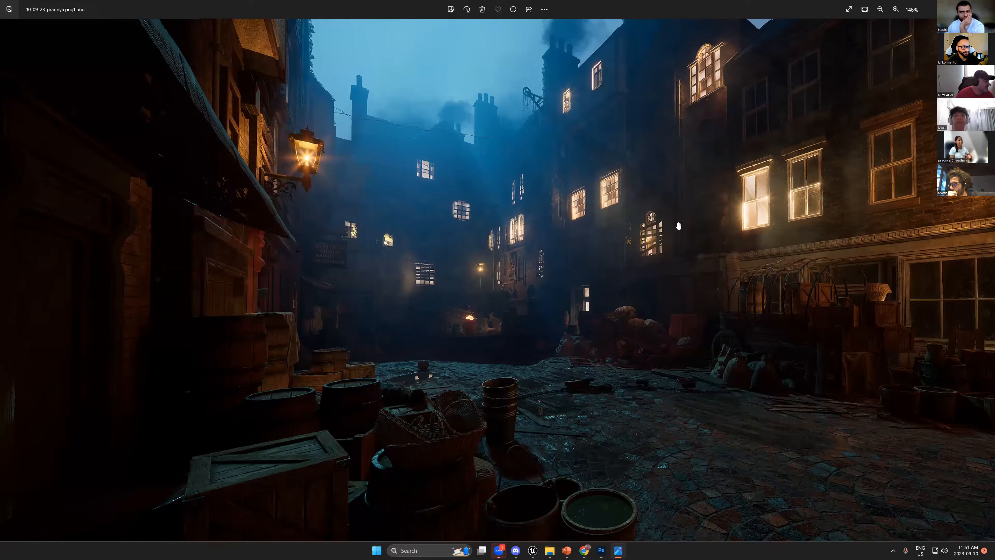
{"action": "scroll", "coordinate": [611, 267], "scroll_direction": "up", "scroll_amount": 1}
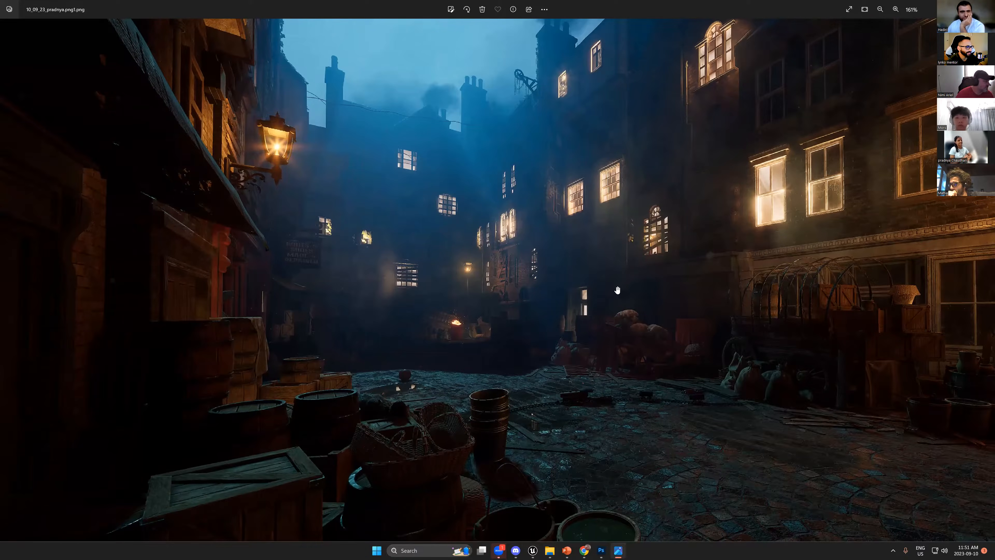
{"action": "scroll", "coordinate": [618, 290], "scroll_direction": "down", "scroll_amount": 5}
{"action": "left_click", "coordinate": [985, 9]}
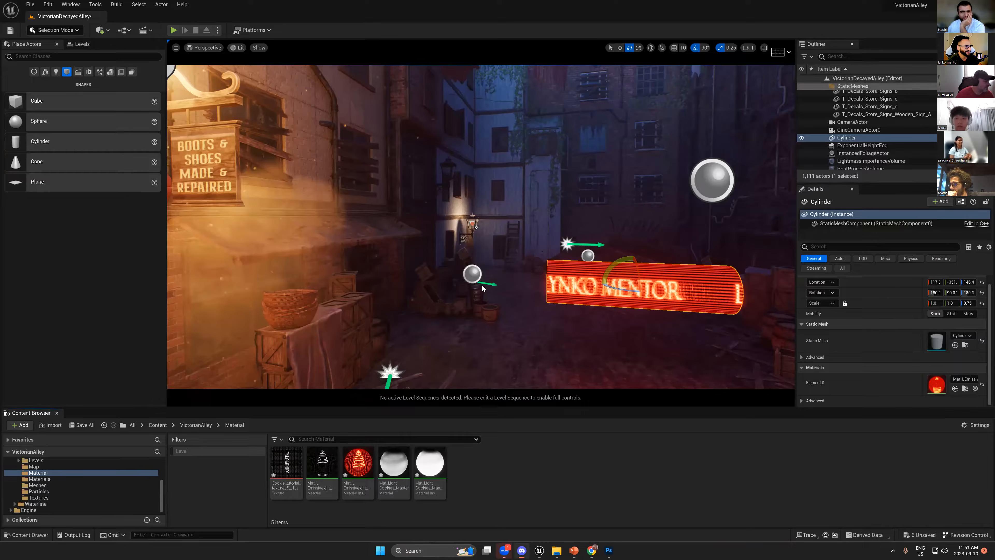
- Examine the glowing sign cylinder in the Victorian alley from several angles, comparing the view with and without editor overlays
{"action": "right_click_drag", "start_coordinate": [483, 288], "coordinate": [482, 288]}
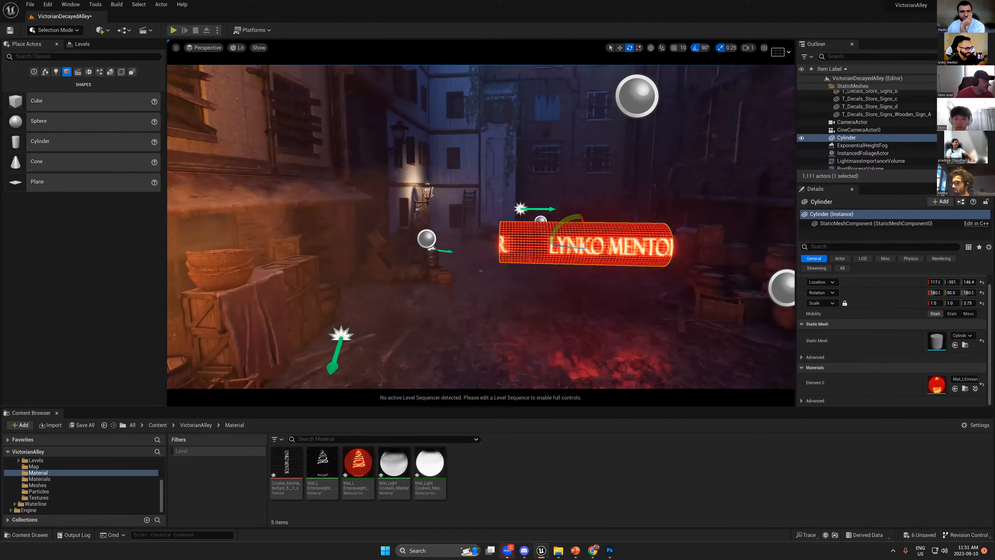
{"action": "right_click_drag", "start_coordinate": [584, 213], "coordinate": [584, 213]}
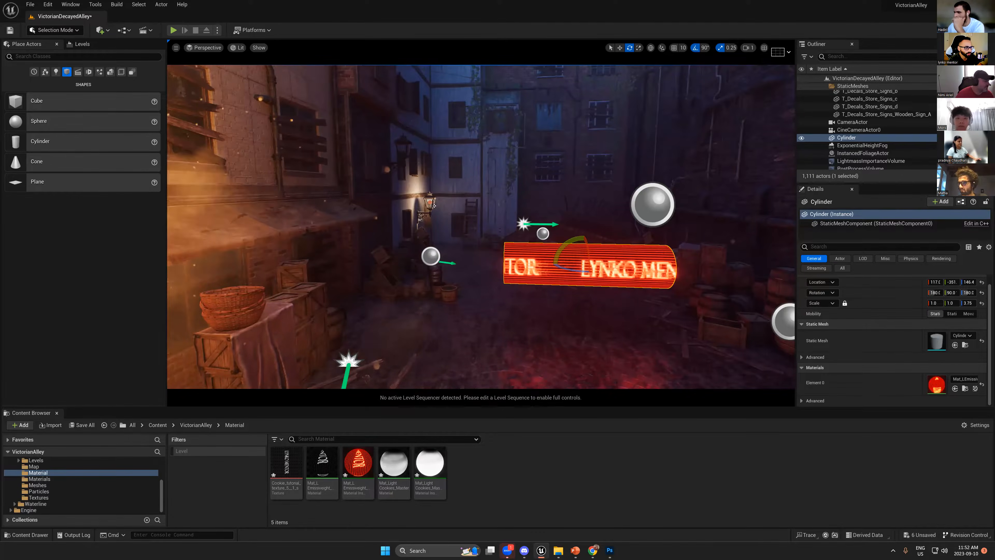
{"action": "middle_click_drag", "start_coordinate": [609, 190], "coordinate": [620, 193]}
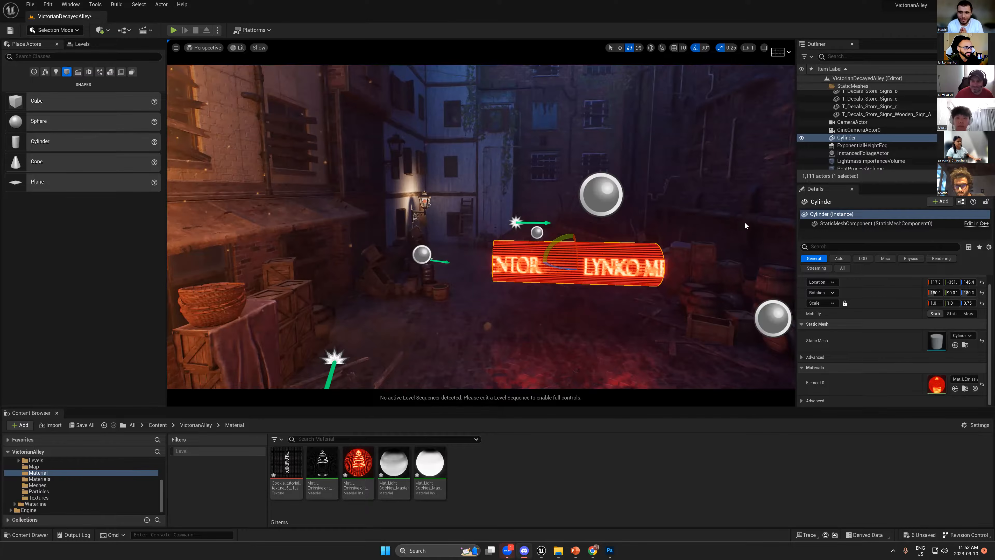
{"action": "middle_click_drag", "start_coordinate": [627, 262], "coordinate": [618, 259]}
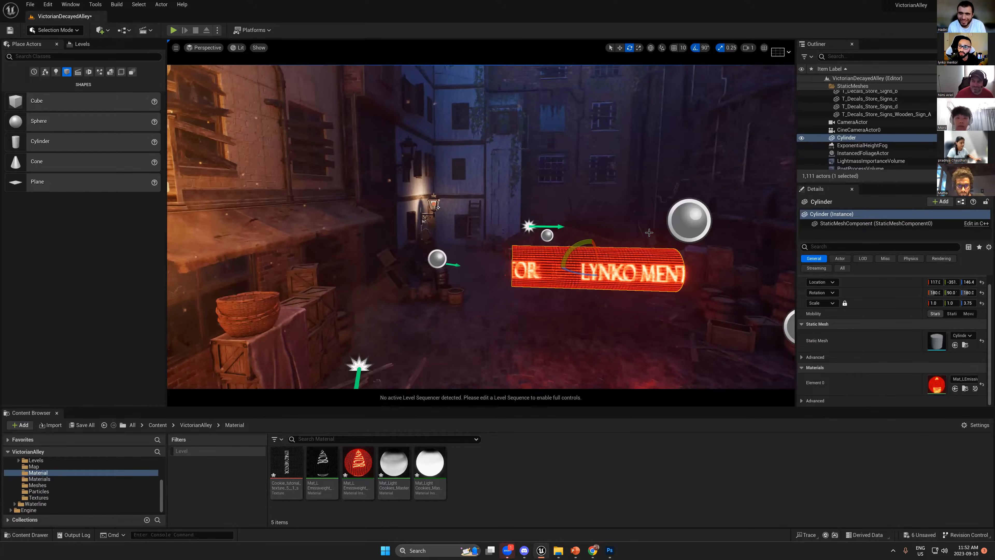
{"action": "key", "text": "g"}
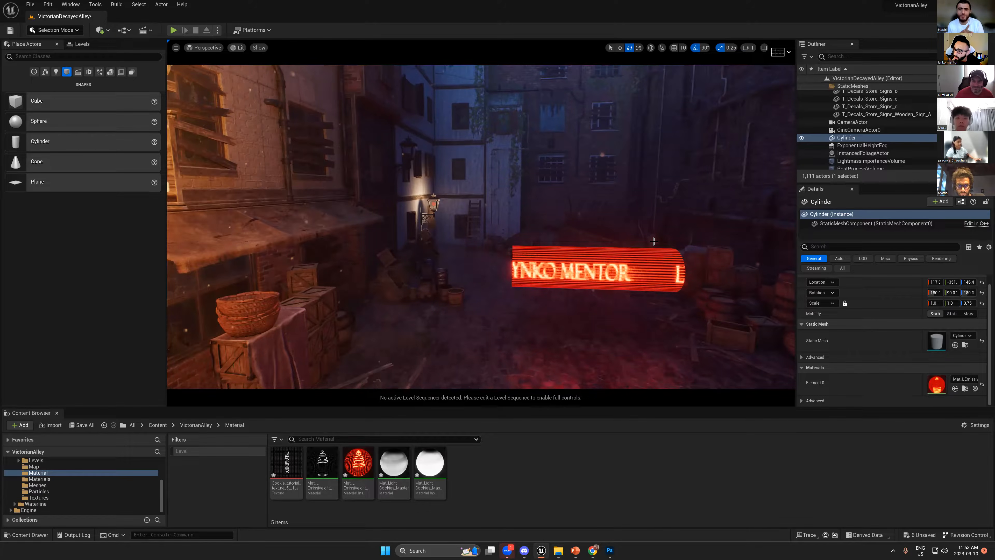
{"action": "key", "text": "g"}
{"action": "key", "text": "g"}
{"action": "key", "text": "g"}
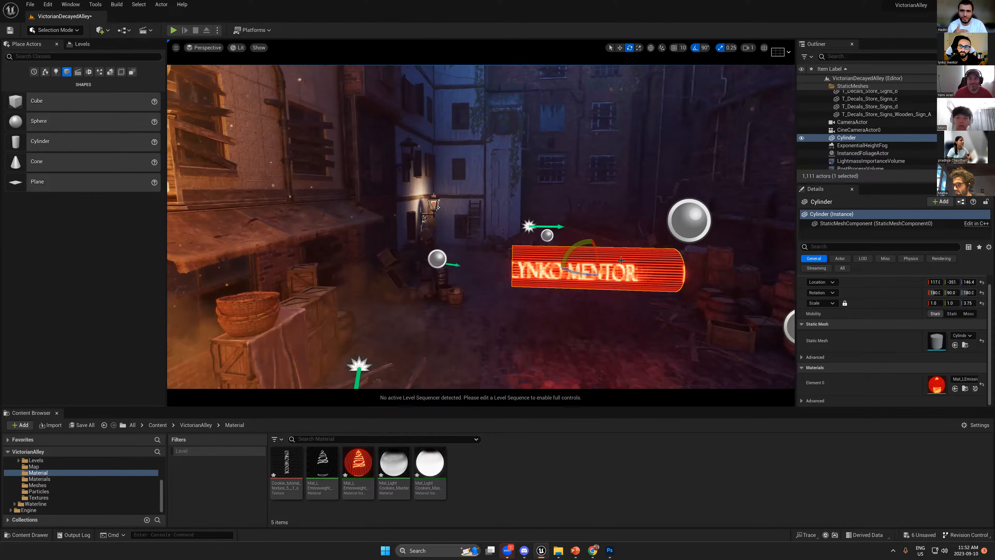
{"action": "right_click_drag", "start_coordinate": [641, 264], "coordinate": [616, 247]}
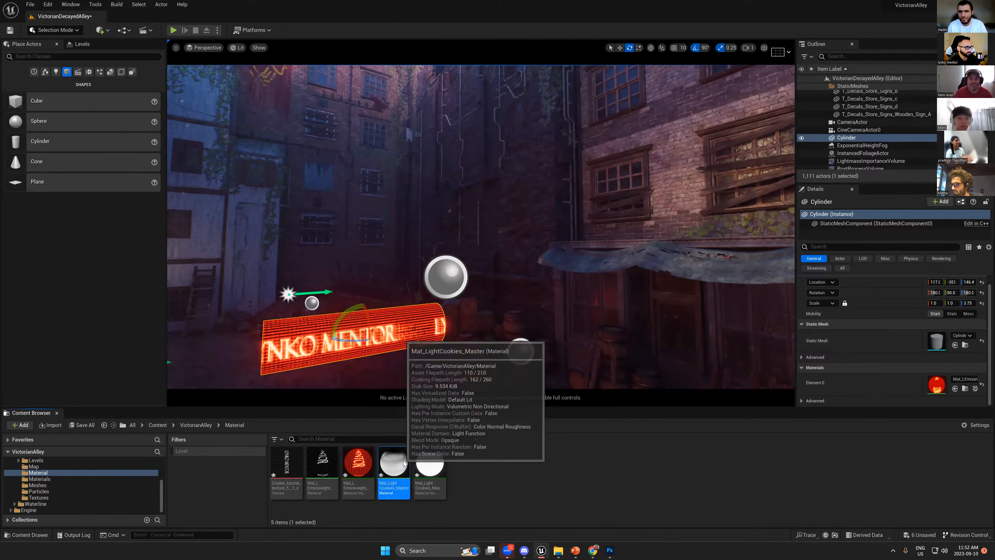
- Check the StreetLantern light cookie instance's parameters and the LED screen texture reference, then return to the alley level
{"action": "double_click", "coordinate": [393, 463]}
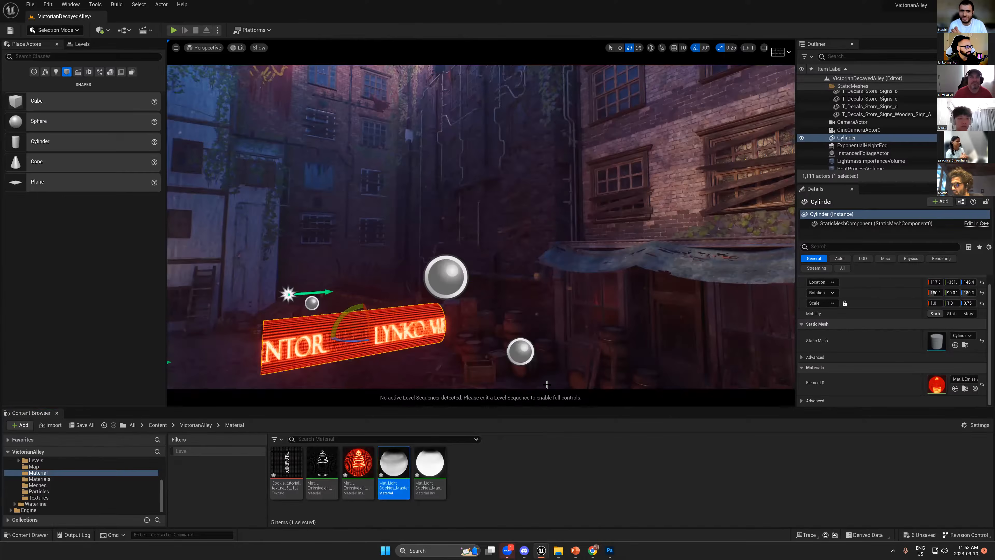
{"action": "double_click", "coordinate": [438, 475]}
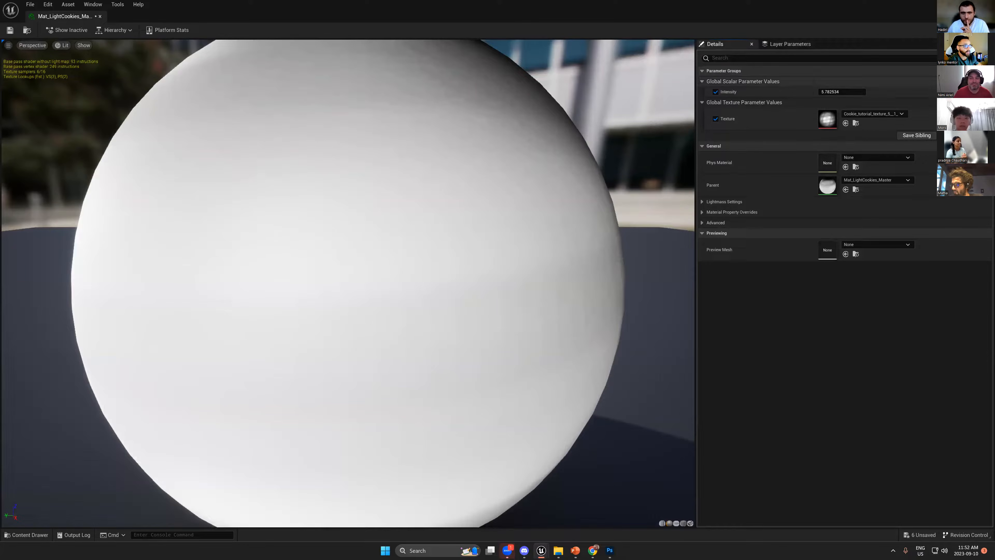
{"action": "key", "text": "alt+Tab"}
{"action": "key", "text": "alt+Tab"}
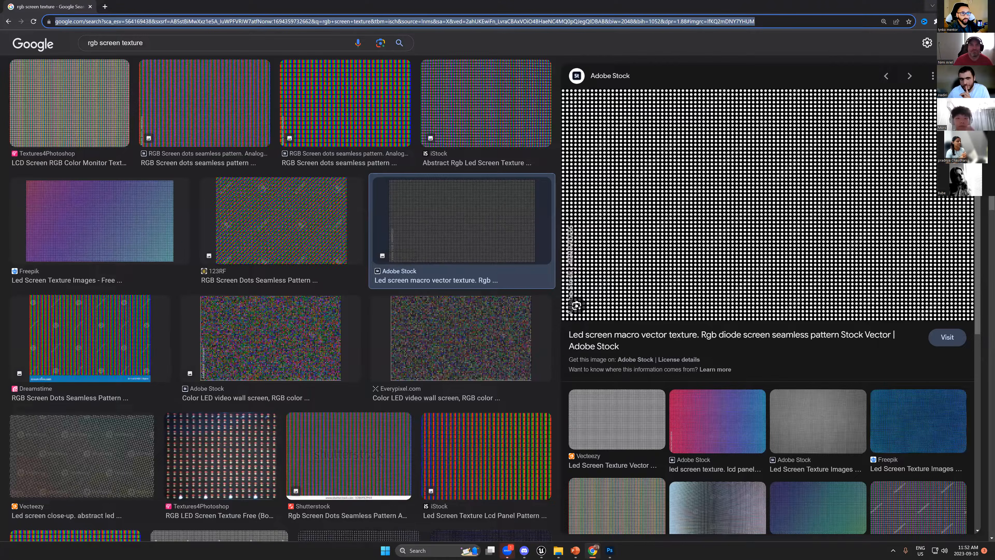
{"action": "key", "text": "alt+Tab"}
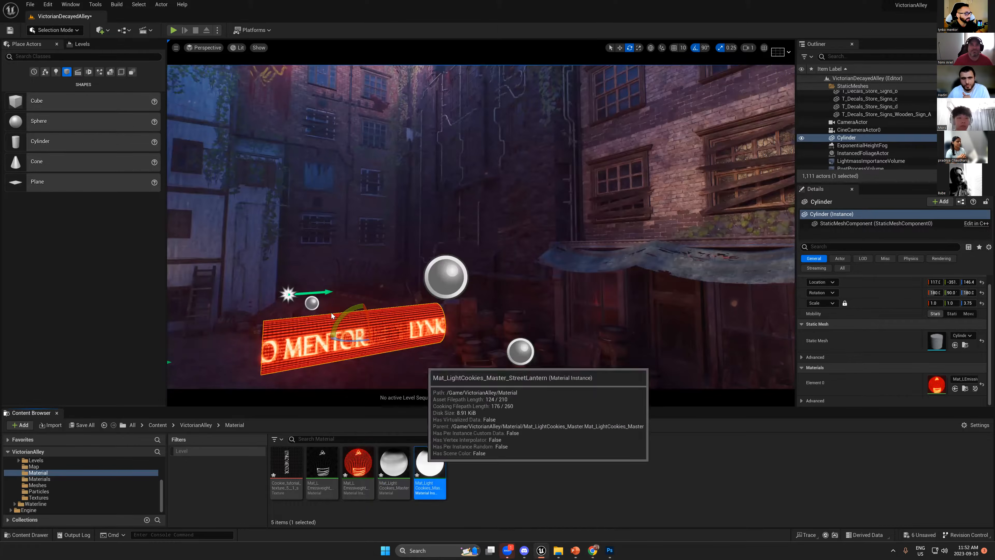
- Place an upright plane against the brick wall near the boarded window and apply the red emissive material instance to it
{"action": "left_click_drag", "start_coordinate": [652, 224], "coordinate": [647, 234]}
{"action": "key", "text": "r"}
{"action": "left_click_drag", "start_coordinate": [358, 465], "coordinate": [654, 225]}
{"action": "mouse_move", "coordinate": [586, 228]}
{"action": "right_mouse_down"}
{"action": "mouse_move", "coordinate": [603, 213]}
{"action": "mouse_move", "coordinate": [585, 228]}
{"action": "right_mouse_up"}
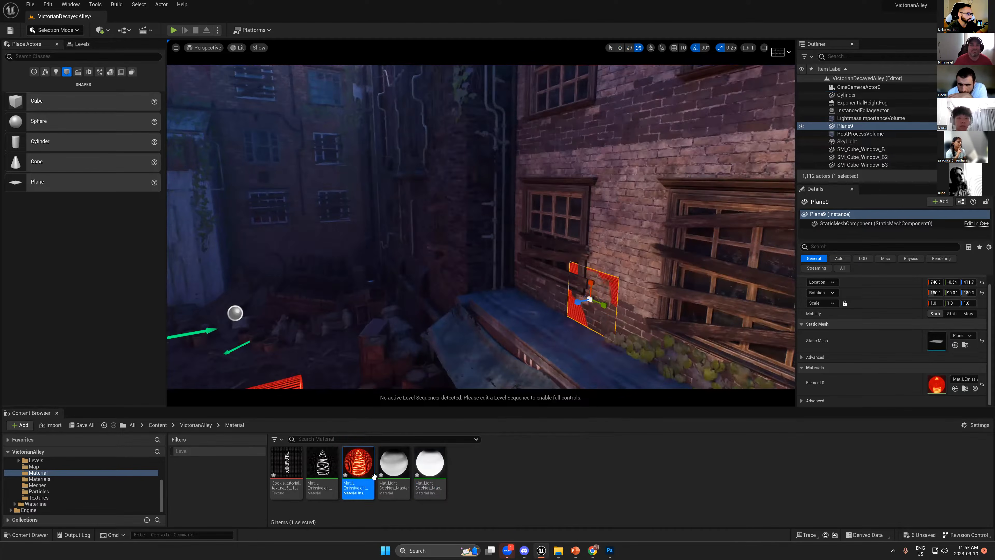
- In the emissive instance's parent material, connect the colour-and-intensity Multiply directly to Emissive Color, then save and close the parent
{"action": "double_click", "coordinate": [358, 464]}
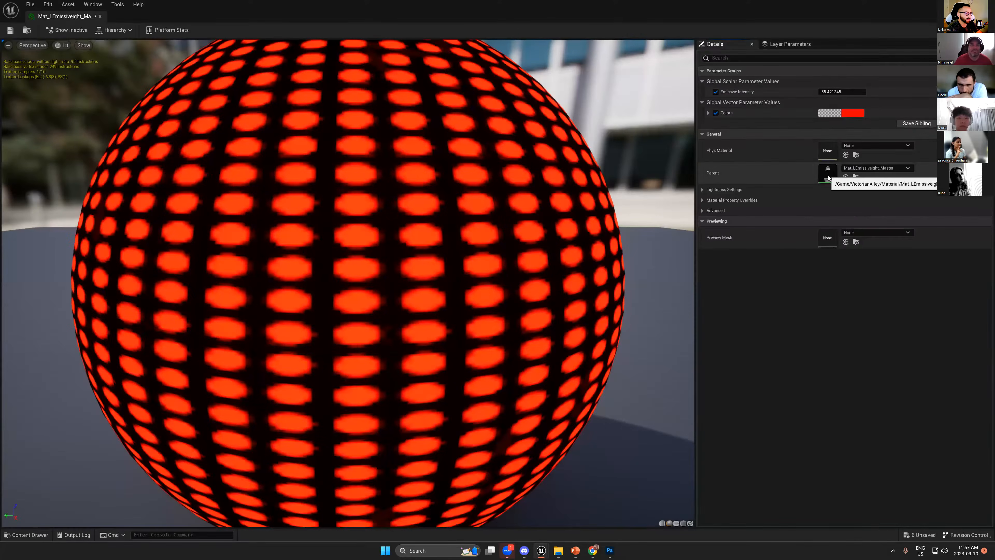
{"action": "double_click", "coordinate": [827, 173]}
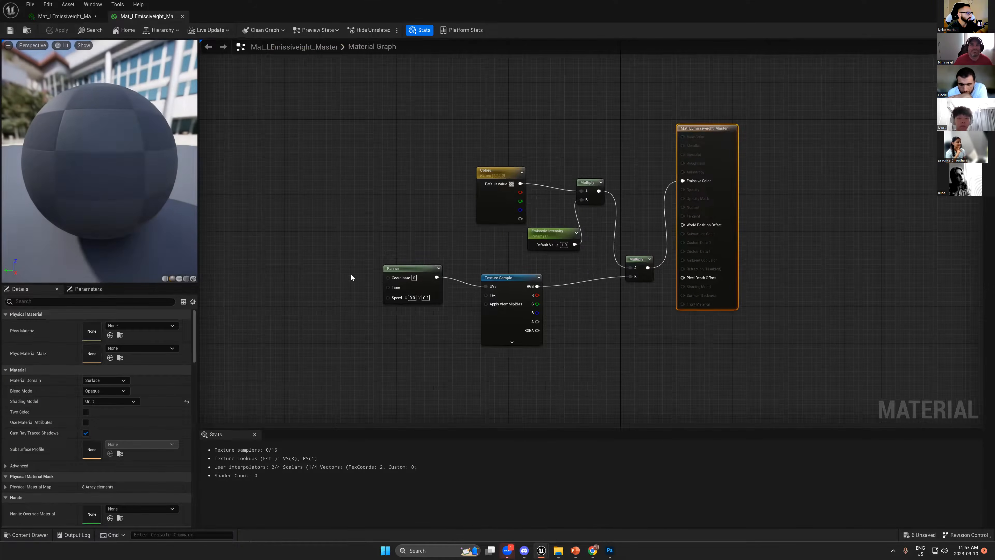
{"action": "left_click", "coordinate": [496, 280]}
{"action": "left_click_drag", "start_coordinate": [326, 281], "coordinate": [484, 349]}
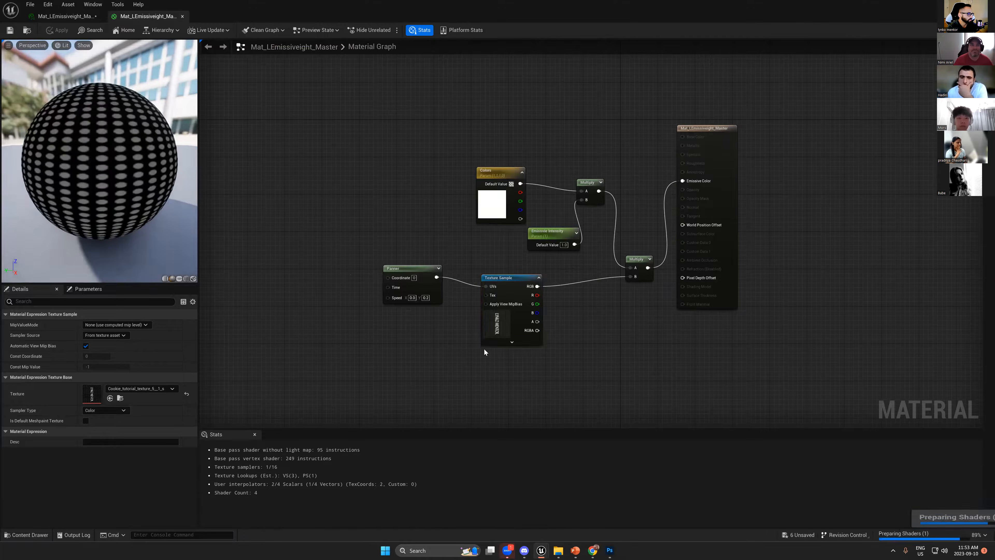
{"action": "left_click_drag", "start_coordinate": [604, 192], "coordinate": [684, 180]}
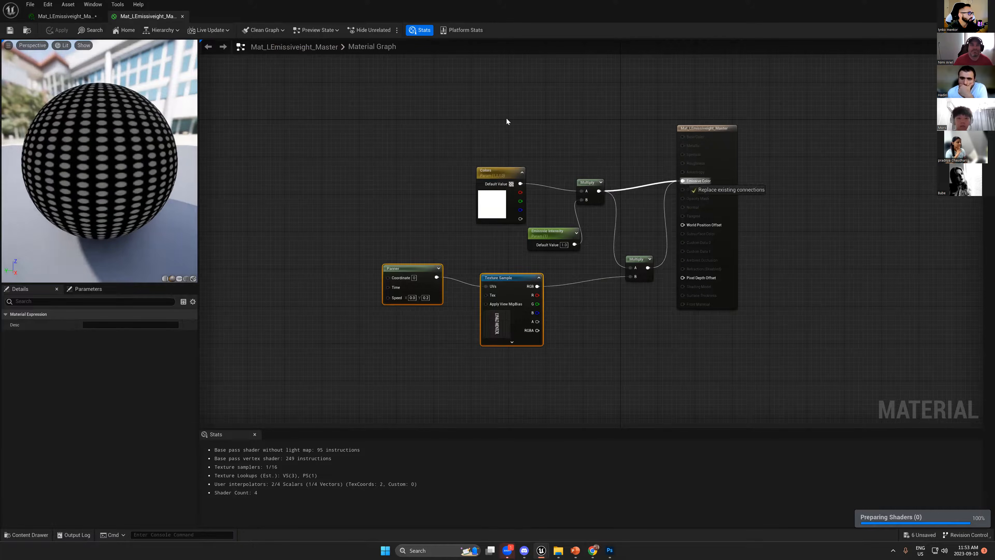
{"action": "left_click", "coordinate": [10, 30]}
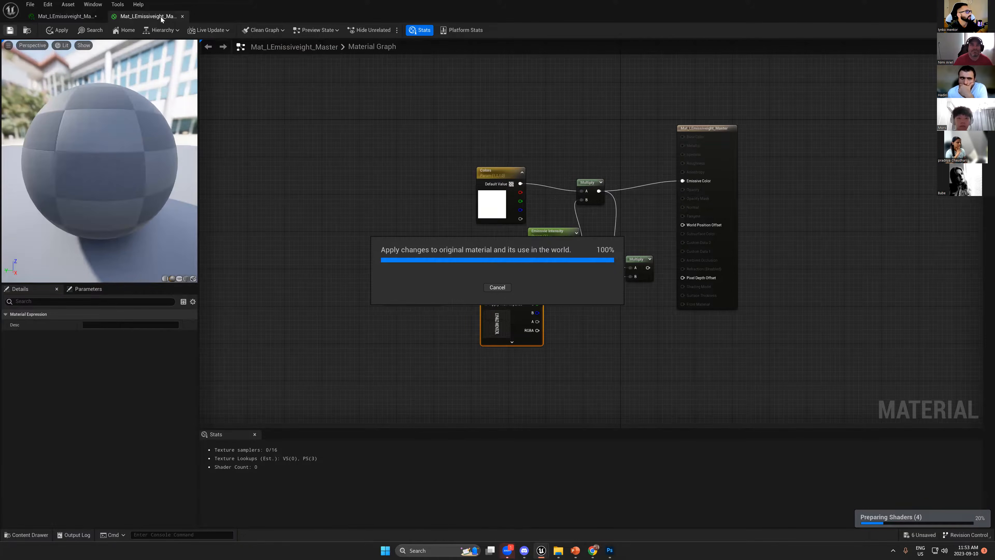
{"action": "left_click", "coordinate": [183, 17]}
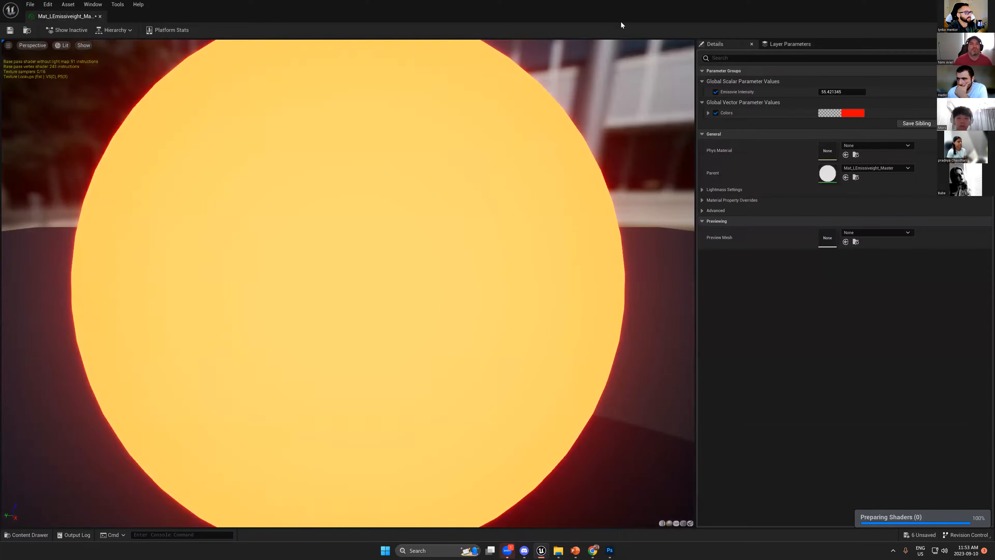
- Move the material window aside, then scale the emissive plane to 1.75 and position it behind the brick wall's window
{"action": "left_click_drag", "start_coordinate": [621, 22], "coordinate": [490, 322]}
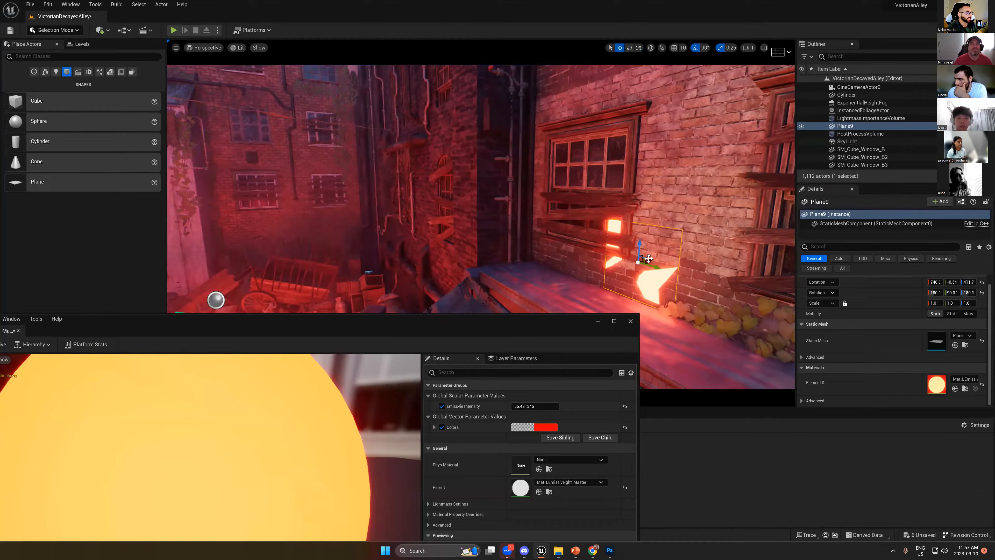
{"action": "left_click_drag", "start_coordinate": [648, 260], "coordinate": [583, 182]}
{"action": "right_click_drag", "start_coordinate": [548, 195], "coordinate": [507, 230]}
{"action": "key", "text": "e"}
{"action": "key", "text": "r"}
{"action": "left_click_drag", "start_coordinate": [501, 215], "coordinate": [522, 211]}
{"action": "key", "text": "w"}
{"action": "key", "text": "g"}
{"action": "key", "text": "g"}
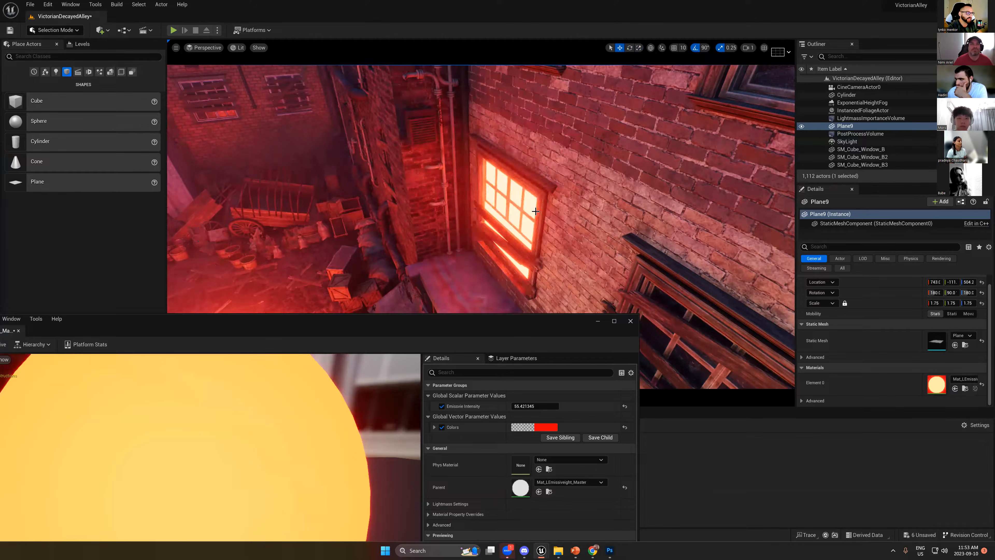
- Set the emissive instance's colour to amber (hex sRGB E5BE00) and its Emissive Intensity to 10
{"action": "mouse_move", "coordinate": [543, 210]}
{"action": "right_mouse_down"}
{"action": "mouse_move", "coordinate": [558, 209]}
{"action": "mouse_move", "coordinate": [550, 220]}
{"action": "right_mouse_up"}
{"action": "left_click", "coordinate": [545, 426]}
{"action": "left_click", "coordinate": [562, 409]}
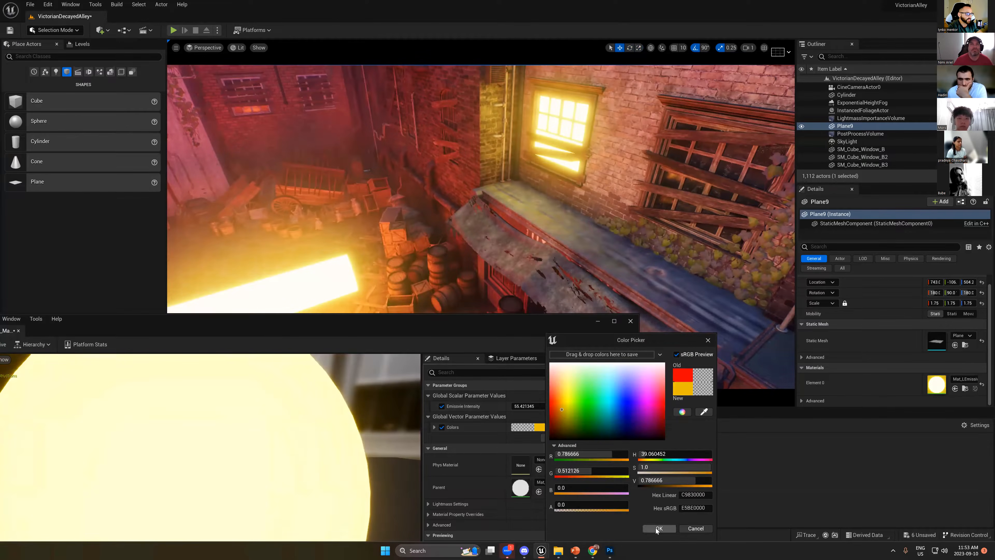
{"action": "left_click", "coordinate": [659, 528]}
{"action": "left_click", "coordinate": [534, 406]}
{"action": "type", "text": "10"}
{"action": "key", "text": "Return"}
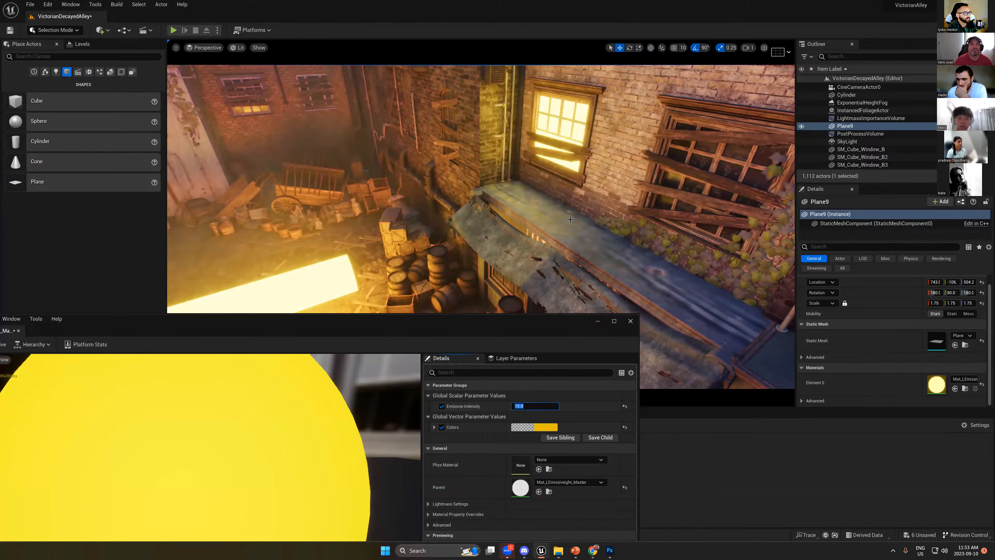
- Change the emissive instance's colour to a deeper orange, hex sRGB E95B00
{"action": "left_click", "coordinate": [558, 426]}
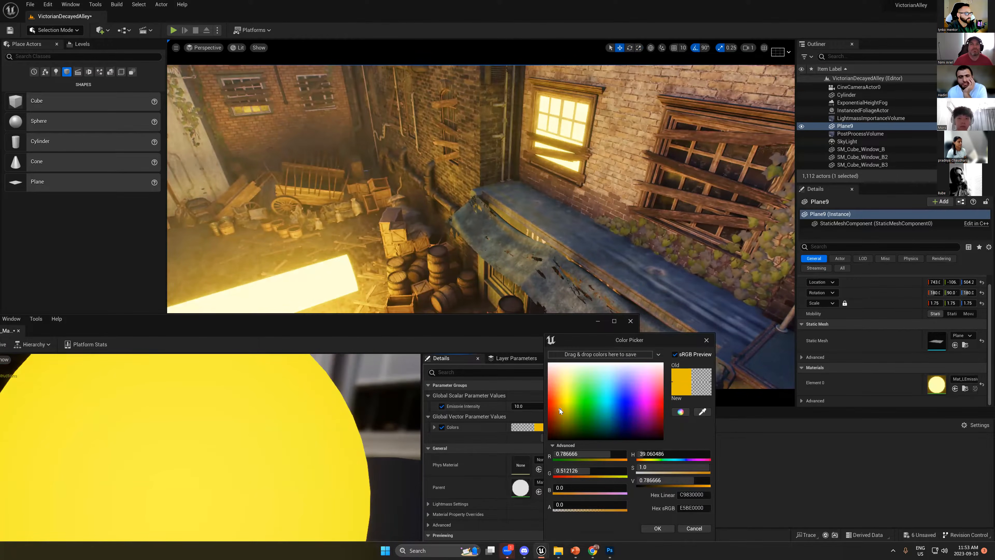
{"action": "left_click", "coordinate": [550, 408]}
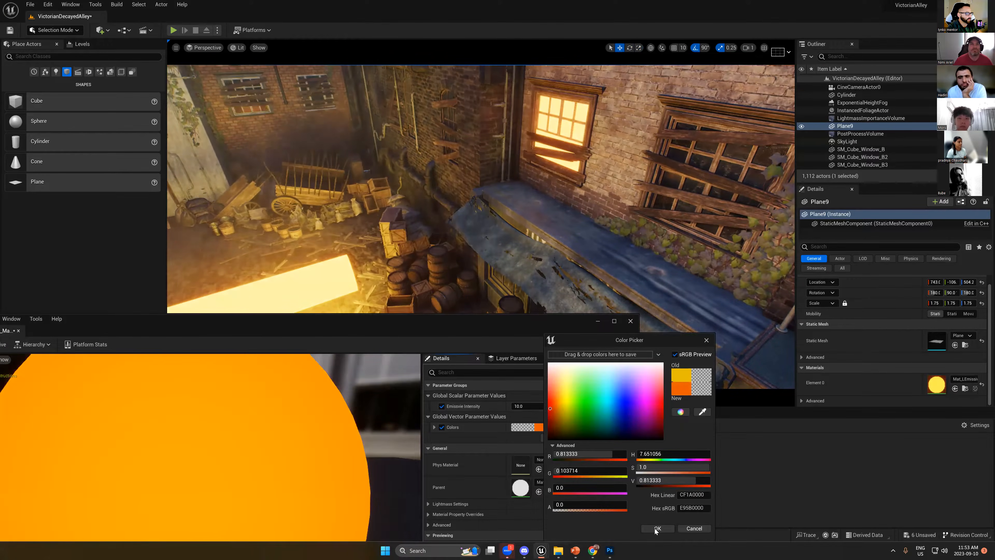
{"action": "left_click", "coordinate": [657, 527]}
- Delete the glowing sign cylinder from the alley and lower the window material's Emissive Intensity to 3
{"action": "scroll", "coordinate": [288, 235], "scroll_direction": "down", "scroll_amount": 5}
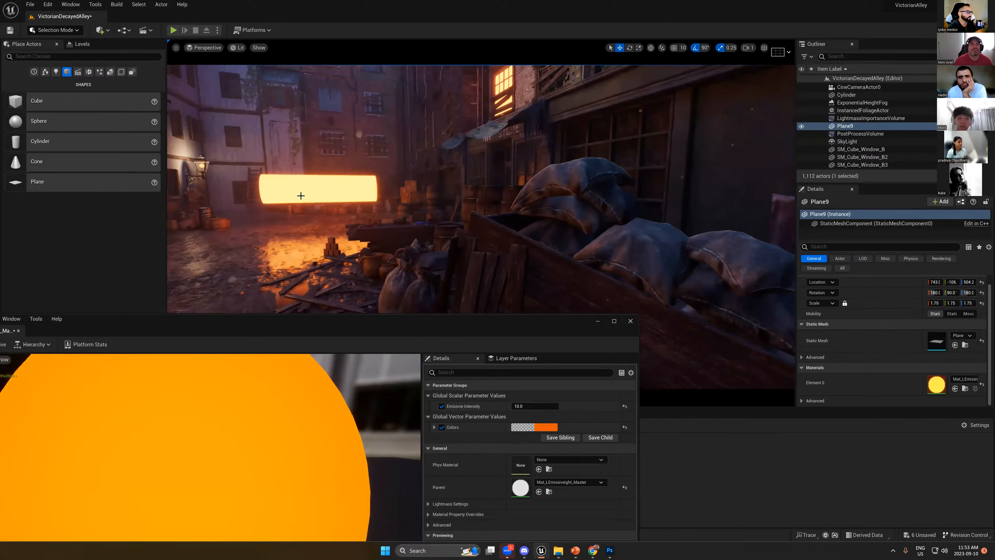
{"action": "key", "text": "Delete"}
{"action": "left_click", "coordinate": [521, 409]}
{"action": "type", "text": "5"}
{"action": "key", "text": "Return"}
{"action": "right_click_drag", "start_coordinate": [486, 250], "coordinate": [442, 248]}
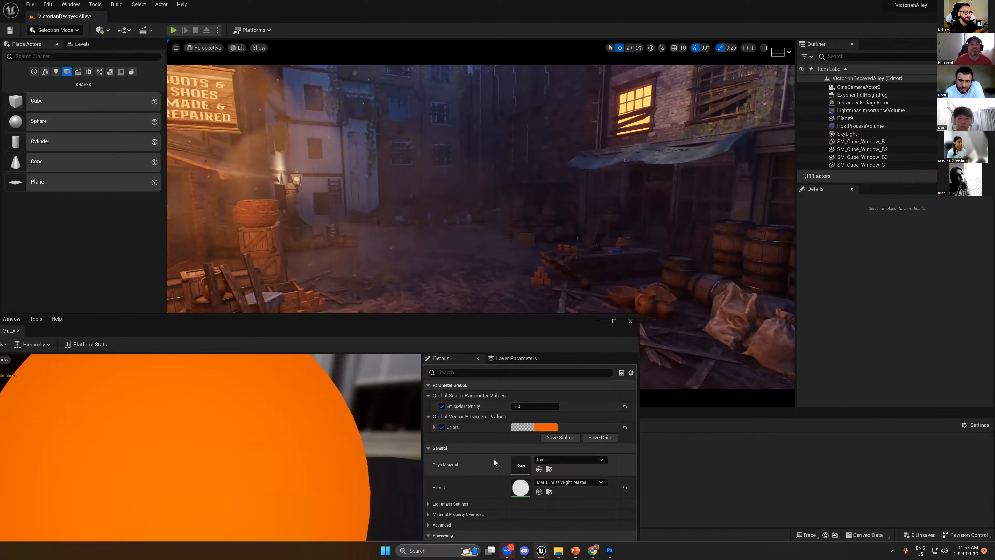
- Switch to Photoshop, bring up the Cookie_tutorial_texture_5 document and fill its whole canvas with black
{"action": "key", "text": "alt+Tab"}
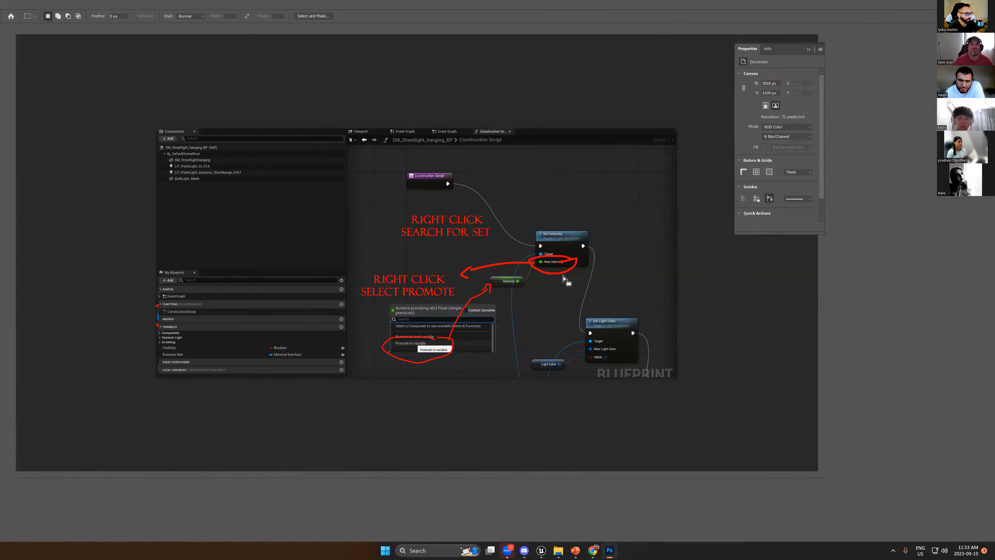
{"action": "key", "text": "ctrl+Tab"}
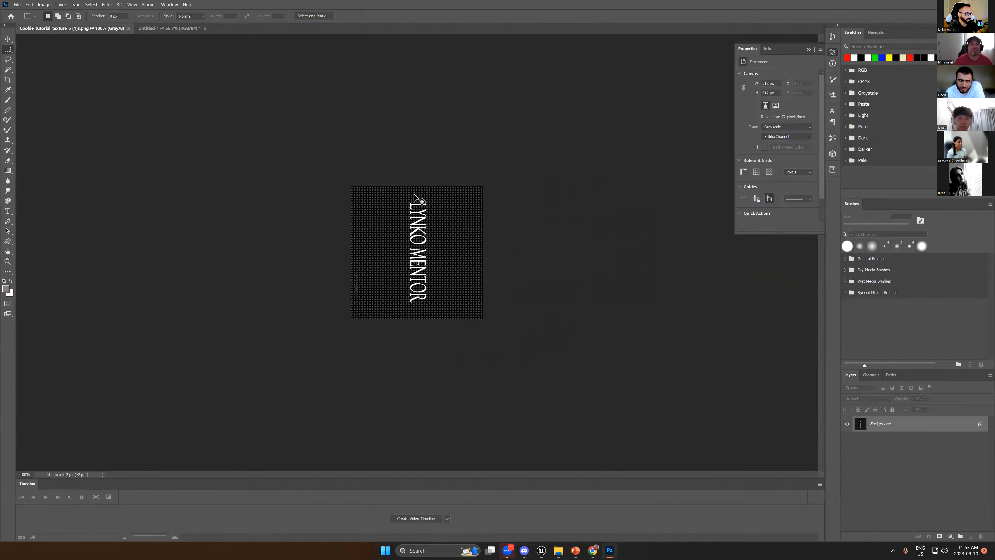
{"action": "key", "text": "alt+BackSpace"}
{"action": "key", "text": "alt+BackSpace"}
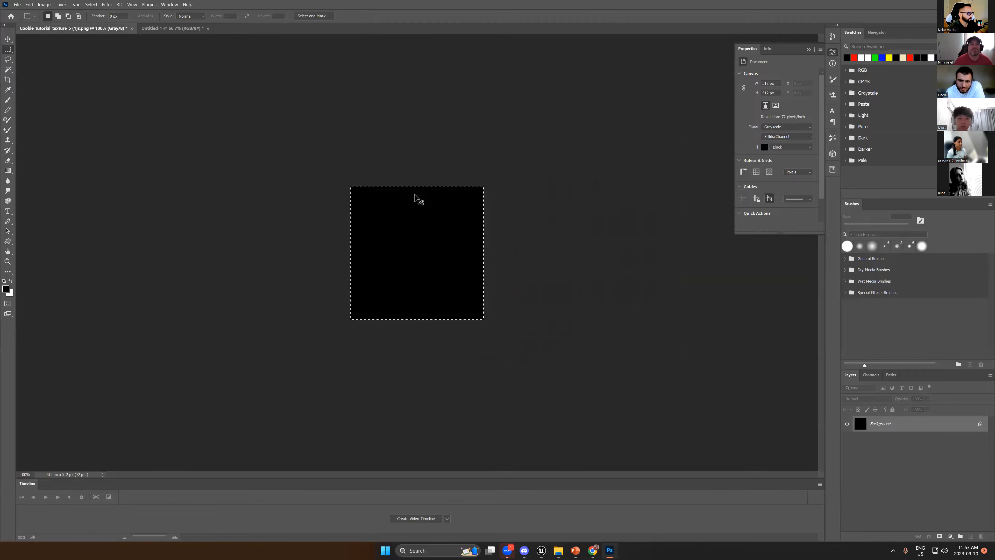
- Select a rectangle inset from the black canvas edges, feather the selection, fill it with white and deselect
{"action": "left_click_drag", "start_coordinate": [363, 195], "coordinate": [470, 309]}
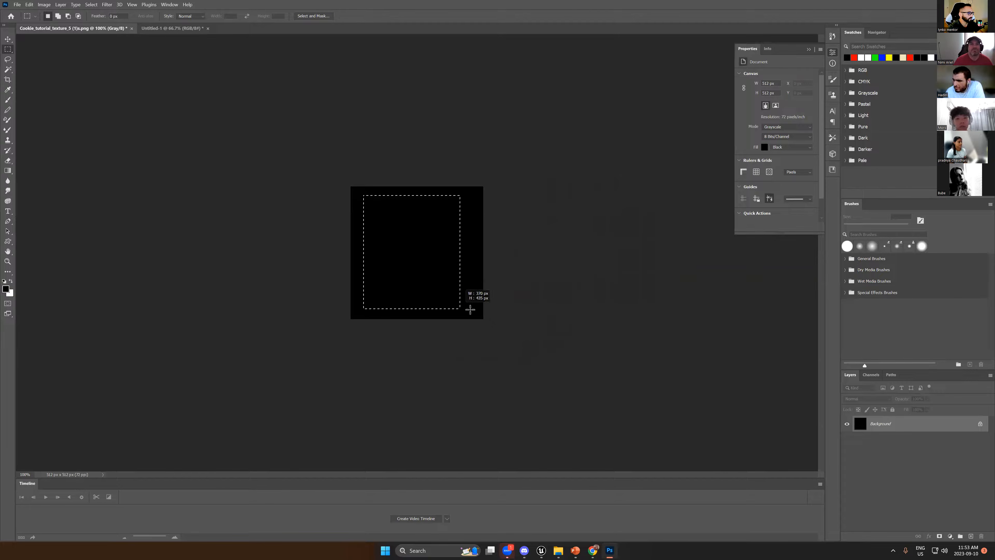
{"action": "right_click", "coordinate": [411, 260]}
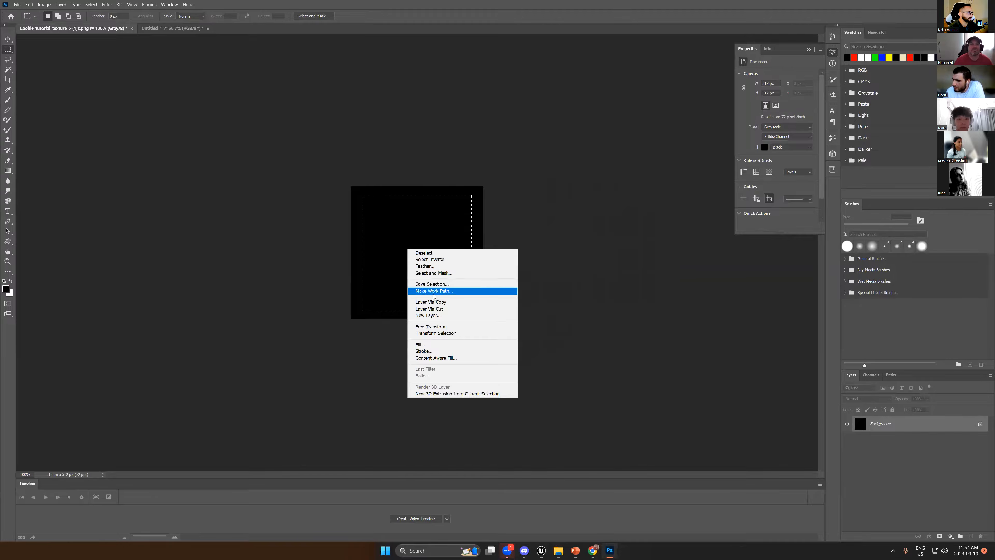
{"action": "left_click", "coordinate": [438, 266]}
{"action": "type", "text": "2"}
{"action": "key", "text": "Return"}
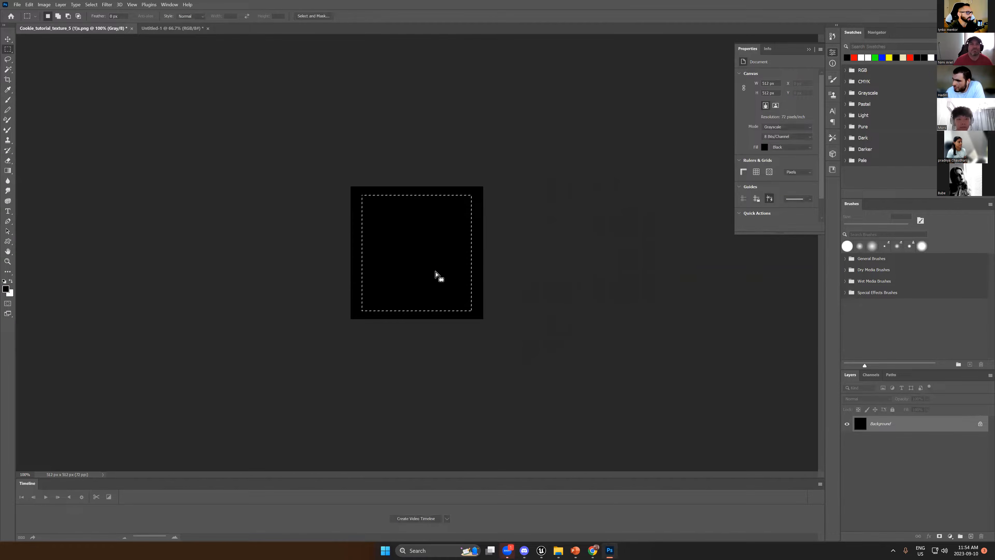
{"action": "key", "text": "shift+BackSpace"}
{"action": "key", "text": "Return"}
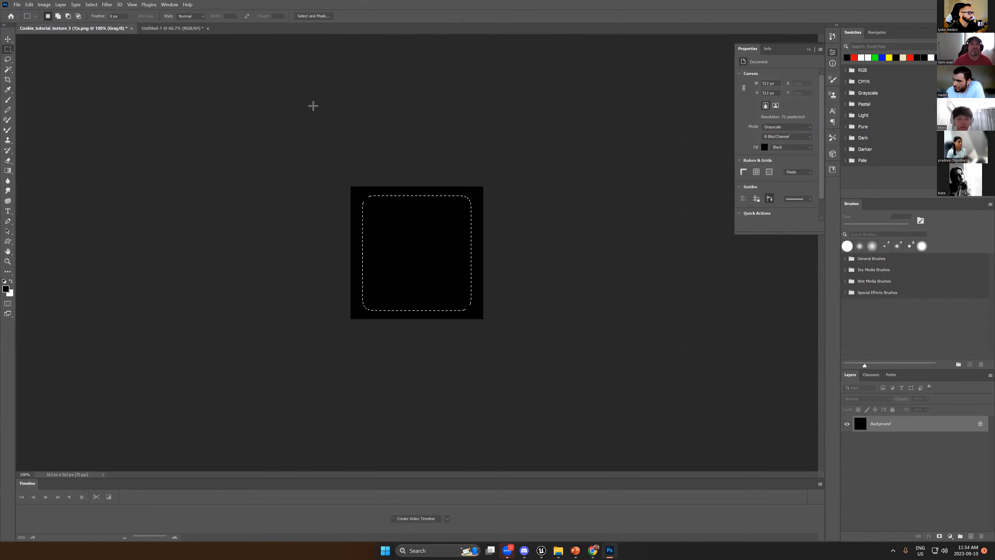
{"action": "key", "text": "ctrl+BackSpace"}
{"action": "key", "text": "ctrl+d"}
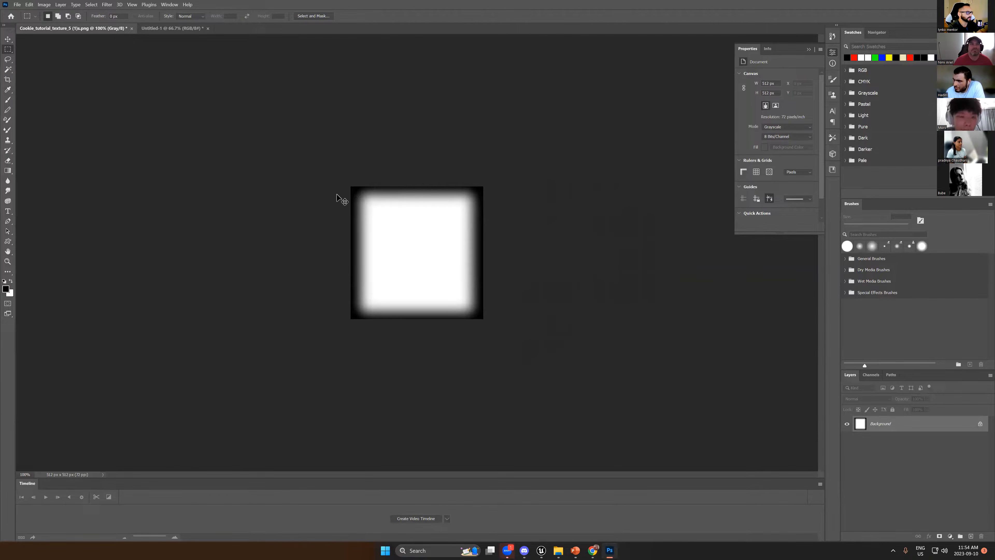
- Undo the white fill and shrink the feathered selection slightly inward on all sides of the black canvas
{"action": "key", "text": "ctrl+z"}
{"action": "right_click", "coordinate": [395, 215]}
{"action": "left_click", "coordinate": [426, 286]}
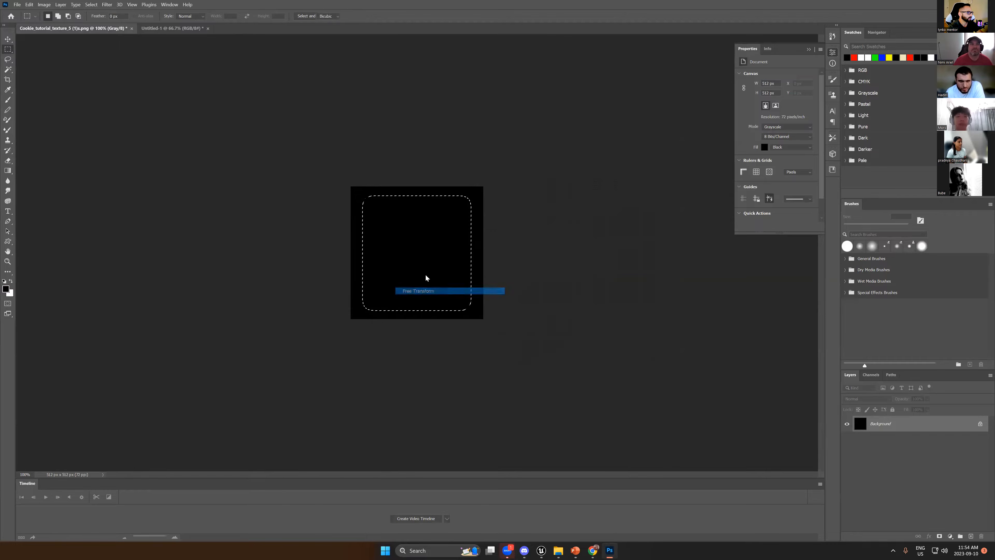
{"action": "key", "text": "Escape"}
{"action": "right_click", "coordinate": [452, 207]}
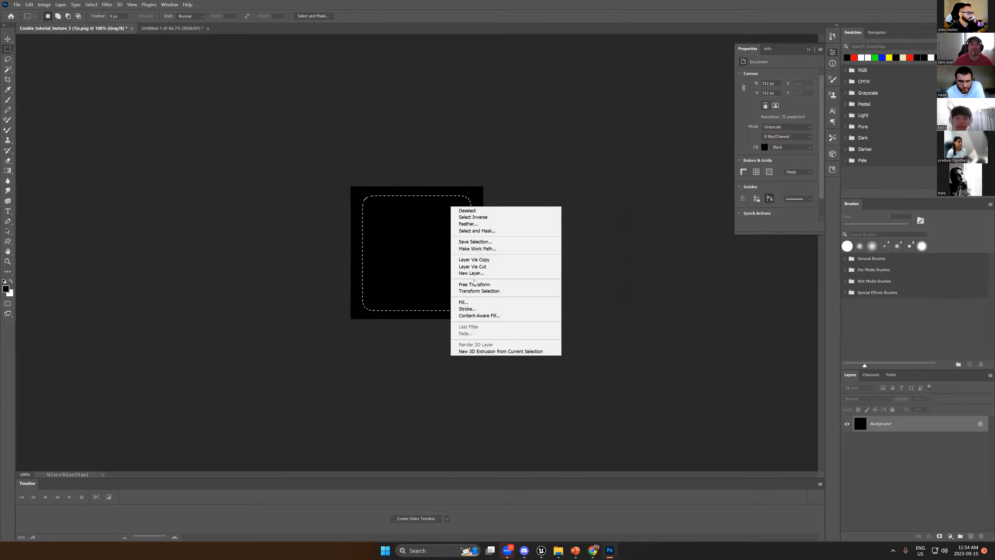
{"action": "left_click", "coordinate": [479, 290]}
{"action": "left_click_drag", "start_coordinate": [482, 187], "coordinate": [477, 191]}
{"action": "key", "text": "Return"}
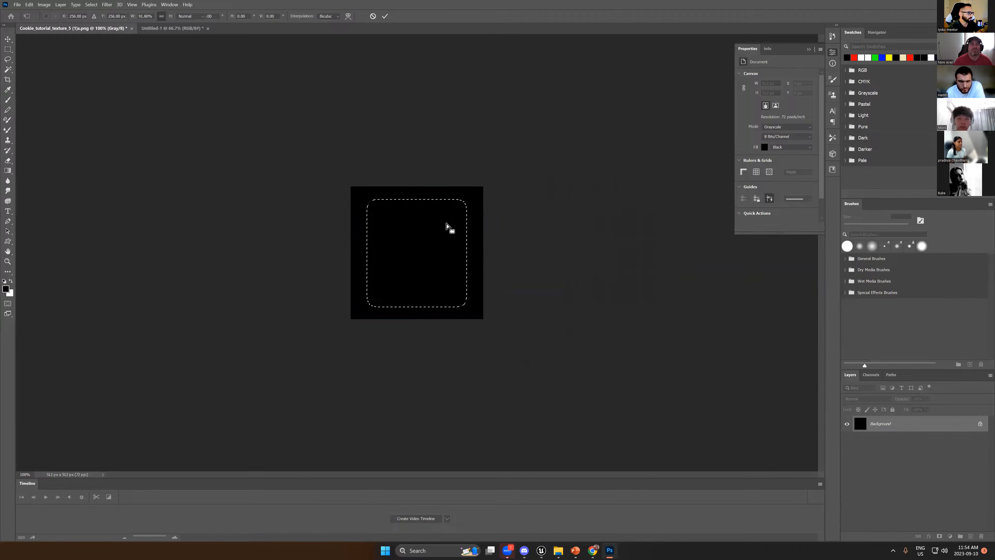
- Fill the reduced selection with white, deselect and save the Cookie_tutorial_texture_5 image over the existing PNG
{"action": "key", "text": "ctrl+BackSpace"}
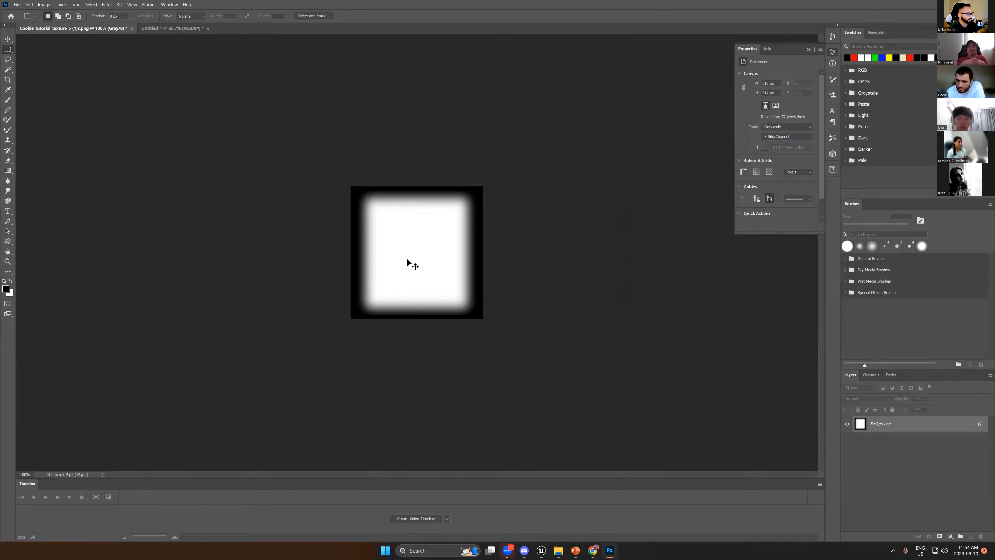
{"action": "key", "text": "ctrl+s"}
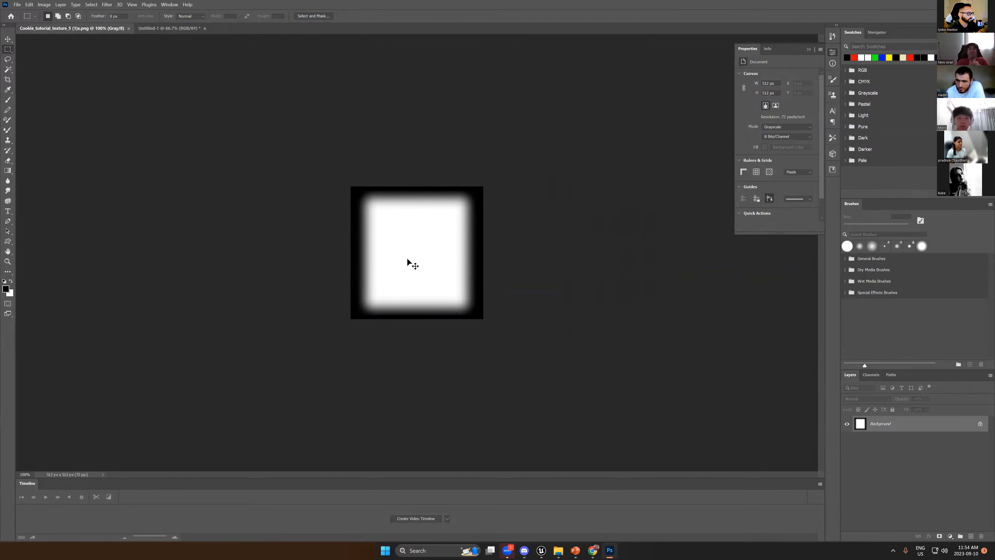
{"action": "key", "text": "ctrl+shift+s"}
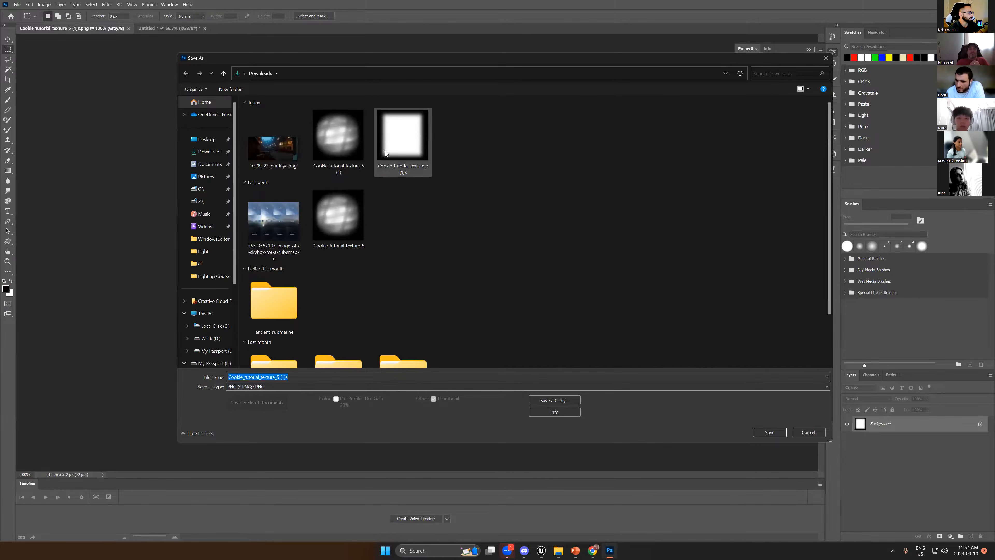
- Switch to Unreal, open the parent material Mat_LEmissiveight_Master and connect the texture's Multiply node to Emissive Color
{"action": "key", "text": "alt+Tab"}
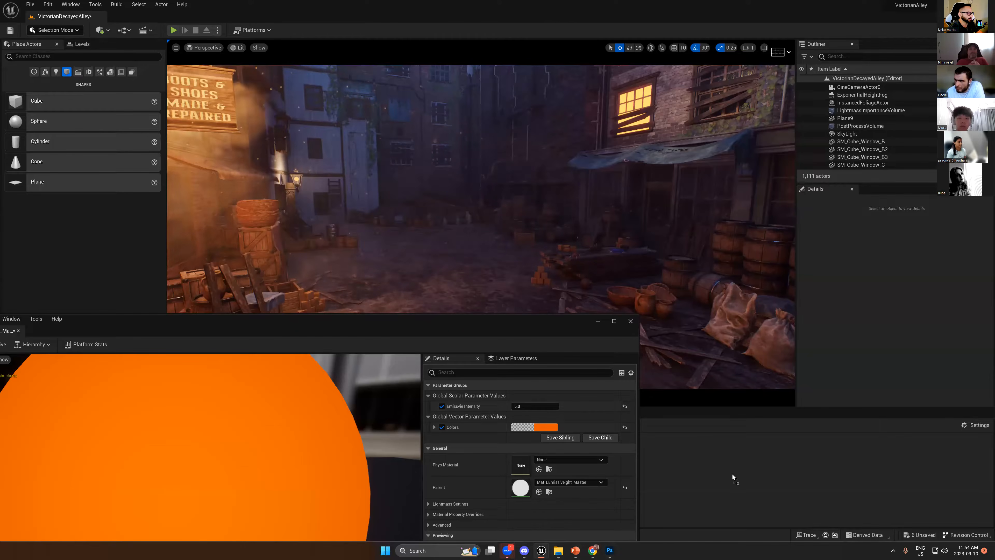
{"action": "left_click_drag", "start_coordinate": [492, 319], "coordinate": [470, 29]}
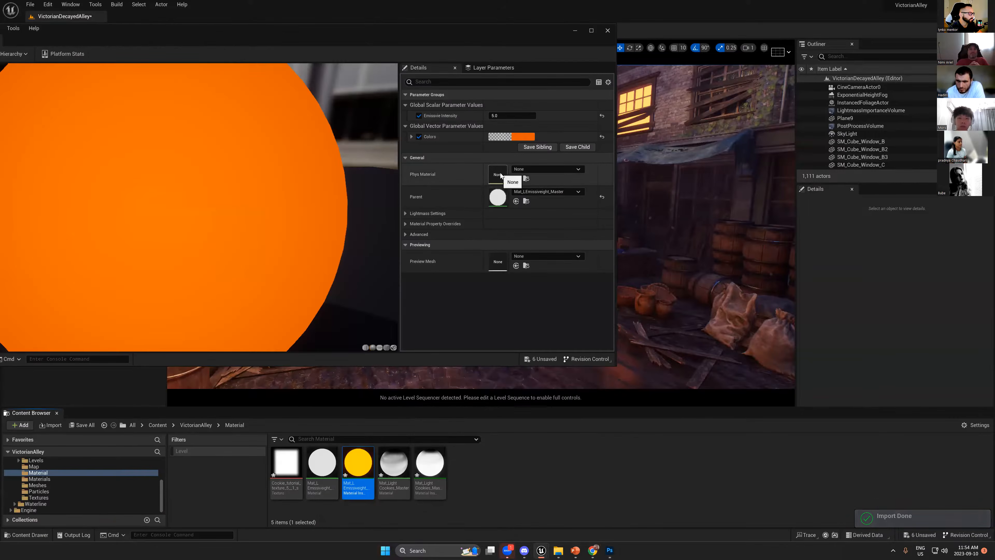
{"action": "double_click", "coordinate": [502, 192]}
{"action": "right_click_drag", "start_coordinate": [168, 107], "coordinate": [309, 132]}
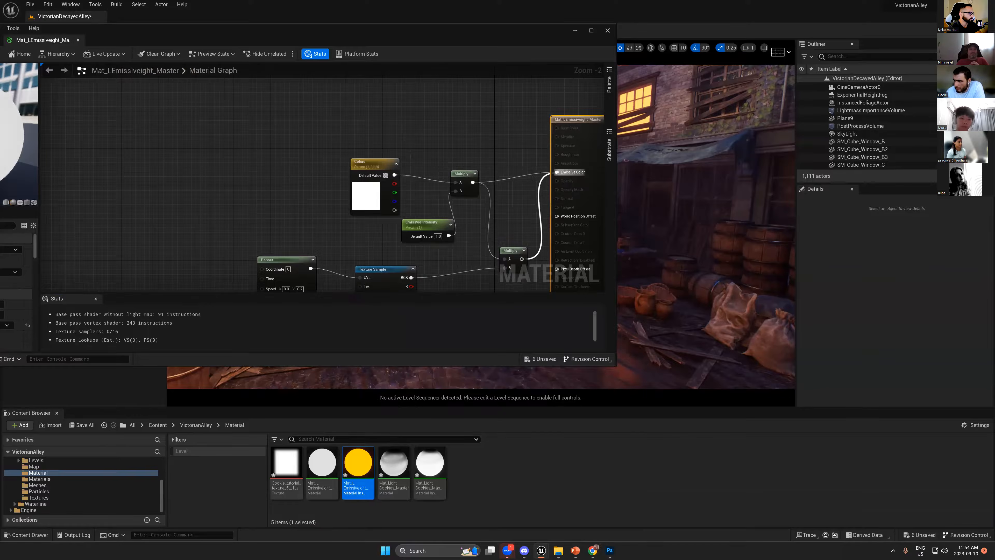
- Delete the Panner node feeding the cookie Texture Sample and apply the change to the master material
{"action": "right_click_drag", "start_coordinate": [424, 211], "coordinate": [480, 144]}
{"action": "left_click", "coordinate": [339, 225]}
{"action": "key", "text": "Delete"}
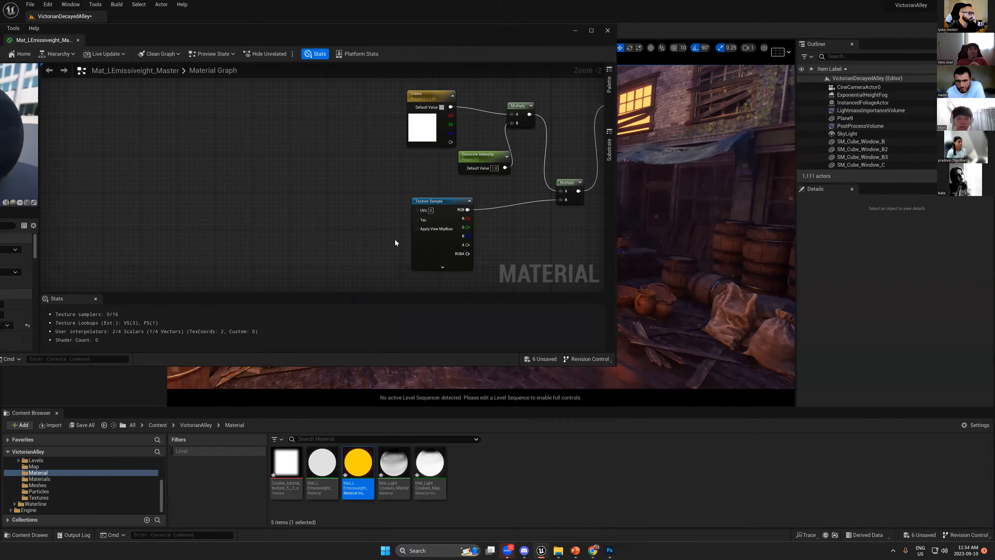
{"action": "left_click", "coordinate": [424, 239]}
{"action": "left_click_drag", "start_coordinate": [395, 44], "coordinate": [727, 38]}
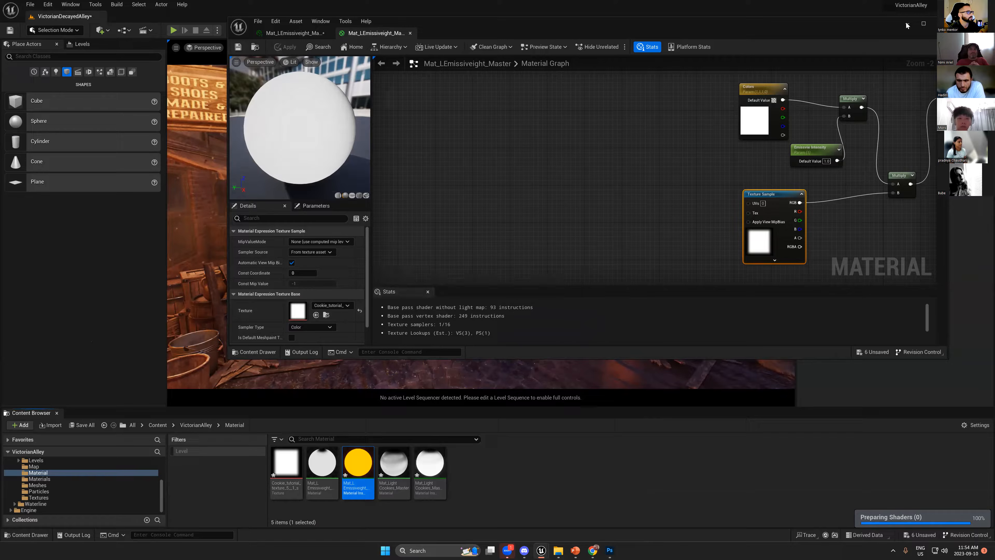
- Select the glowing plane, Plane9, behind the boarded window in the alley
{"action": "left_click_drag", "start_coordinate": [498, 24], "coordinate": [501, 267]}
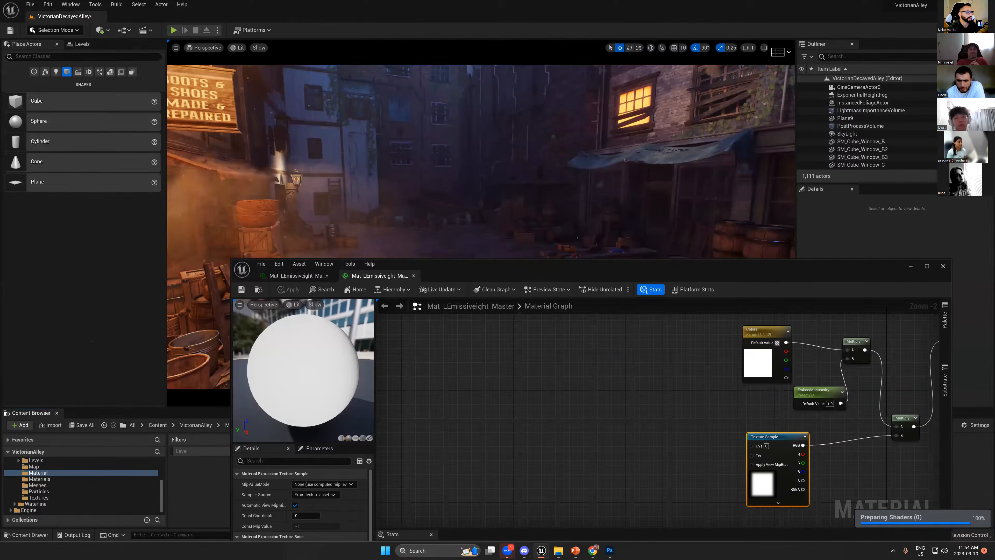
{"action": "right_click_drag", "start_coordinate": [485, 184], "coordinate": [506, 168]}
{"action": "right_click_drag", "start_coordinate": [642, 157], "coordinate": [693, 140]}
{"action": "key", "text": "w"}
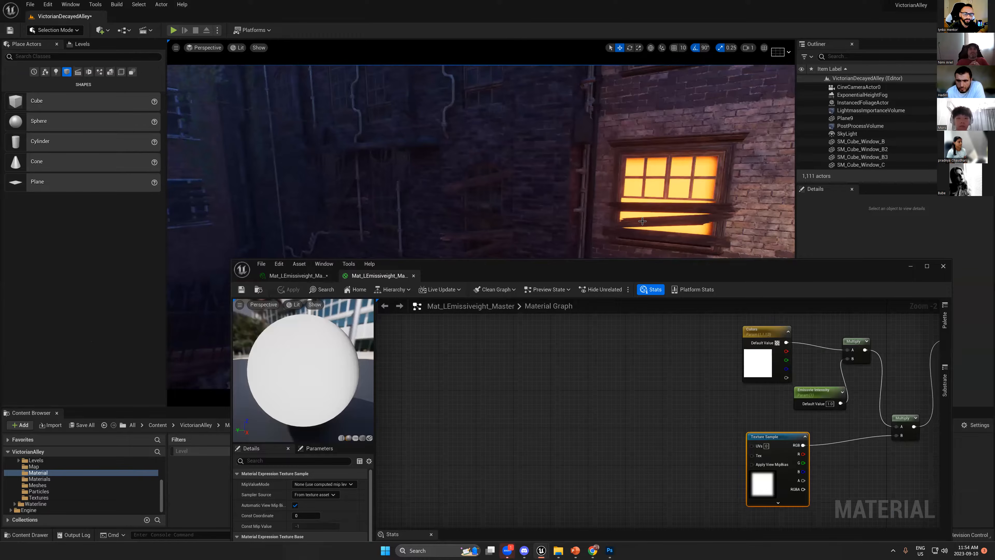
{"action": "left_click", "coordinate": [656, 212]}
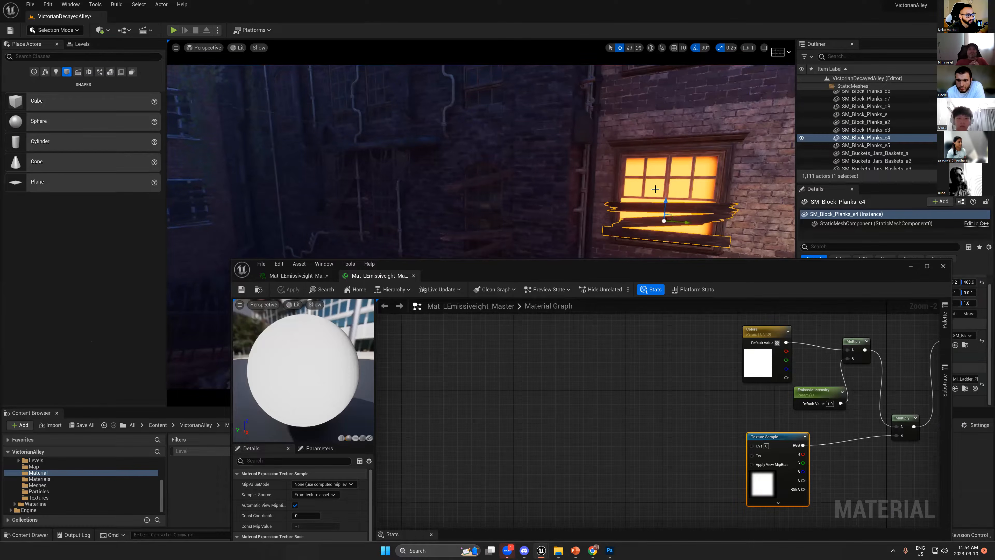
{"action": "left_click", "coordinate": [655, 189]}
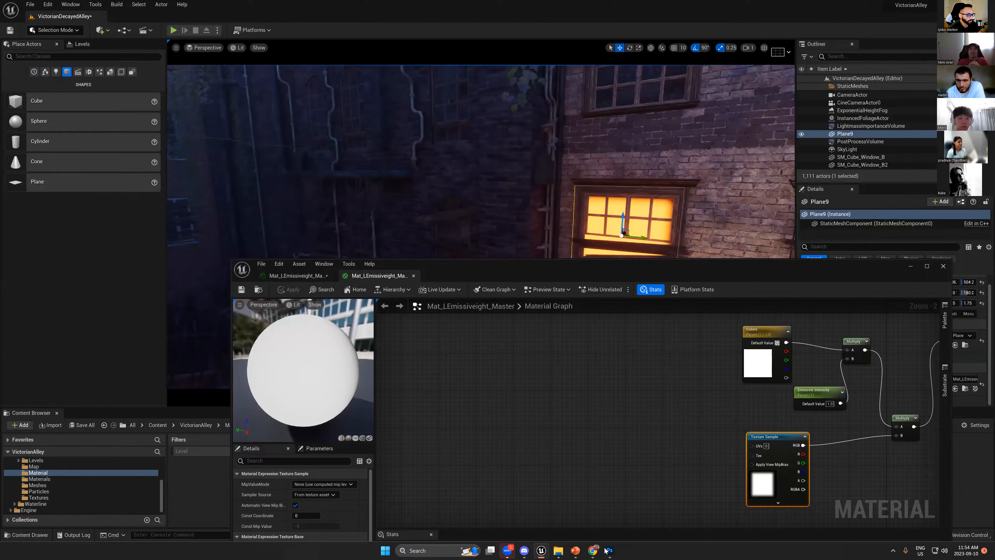
- Switch to Photoshop, dismiss the Save As dialog, compare the cookie texture's soft edges with the lit window and return to Unreal
{"action": "left_click", "coordinate": [607, 550]}
{"action": "key", "text": "Escape"}
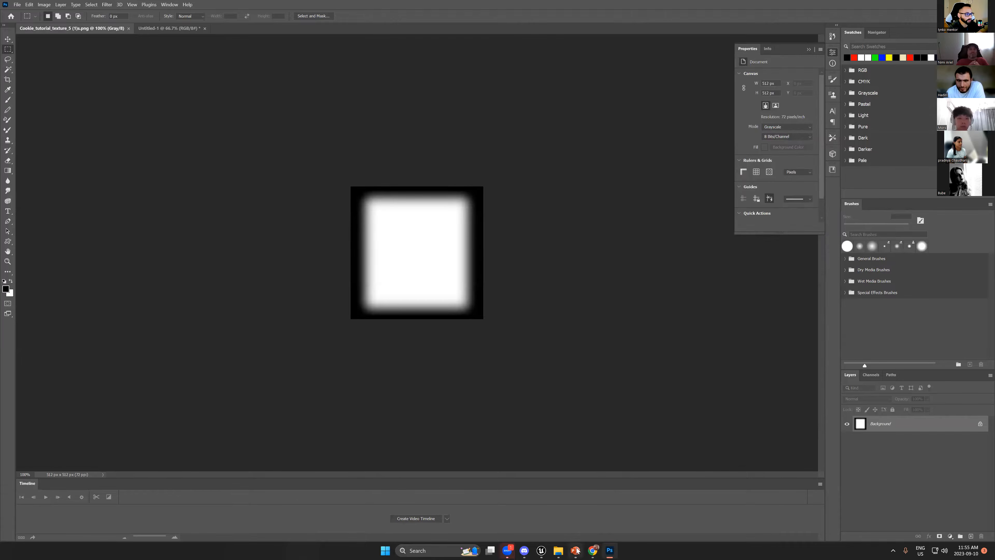
{"action": "left_click", "coordinate": [608, 551]}
{"action": "right_click_drag", "start_coordinate": [648, 171], "coordinate": [649, 171]}
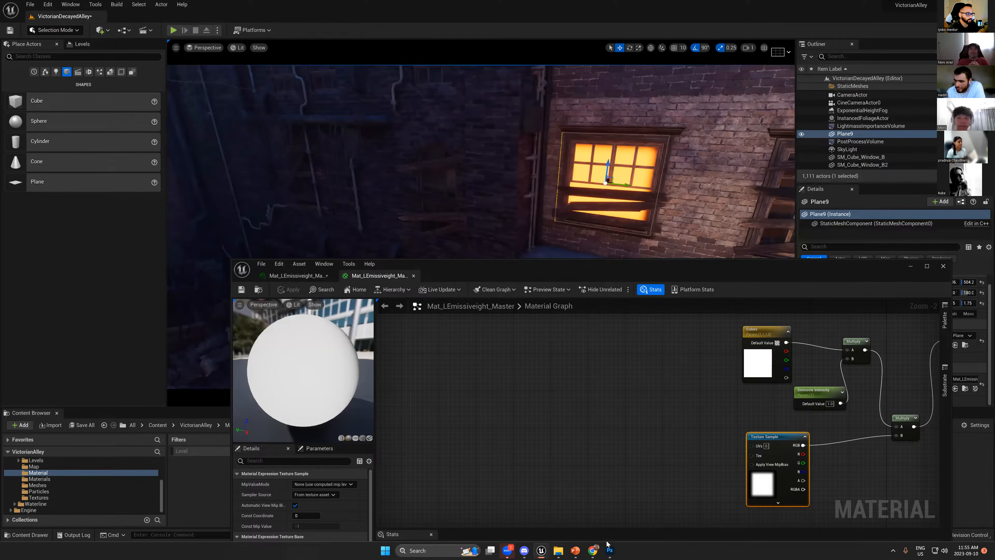
{"action": "left_click", "coordinate": [609, 549]}
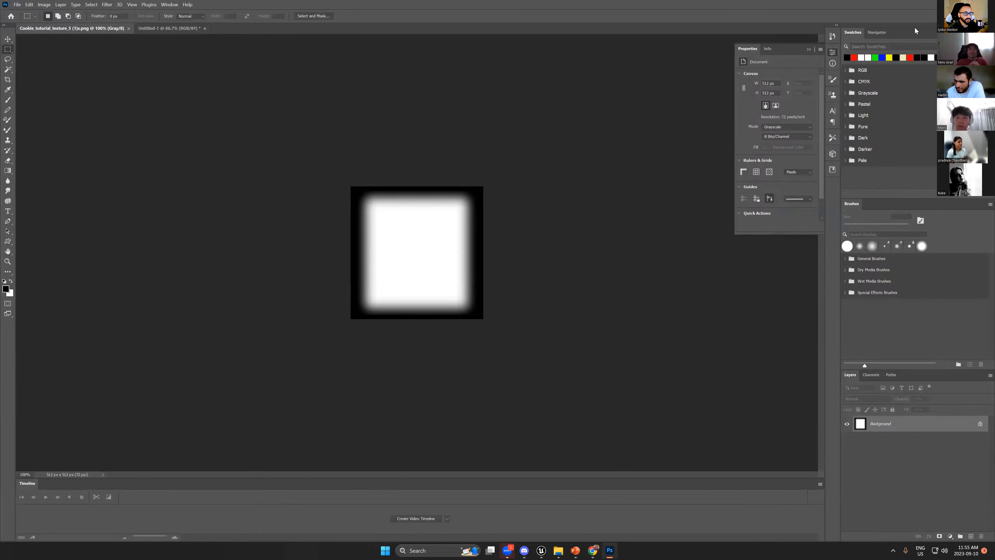
{"action": "left_click", "coordinate": [947, 4]}
- Nudge the glowing plane slightly sideways along the wall behind the window frame
{"action": "right_click_drag", "start_coordinate": [609, 171], "coordinate": [610, 171]}
{"action": "right_click_drag", "start_coordinate": [541, 182], "coordinate": [541, 181]}
{"action": "key", "text": "e"}
{"action": "key", "text": "r"}
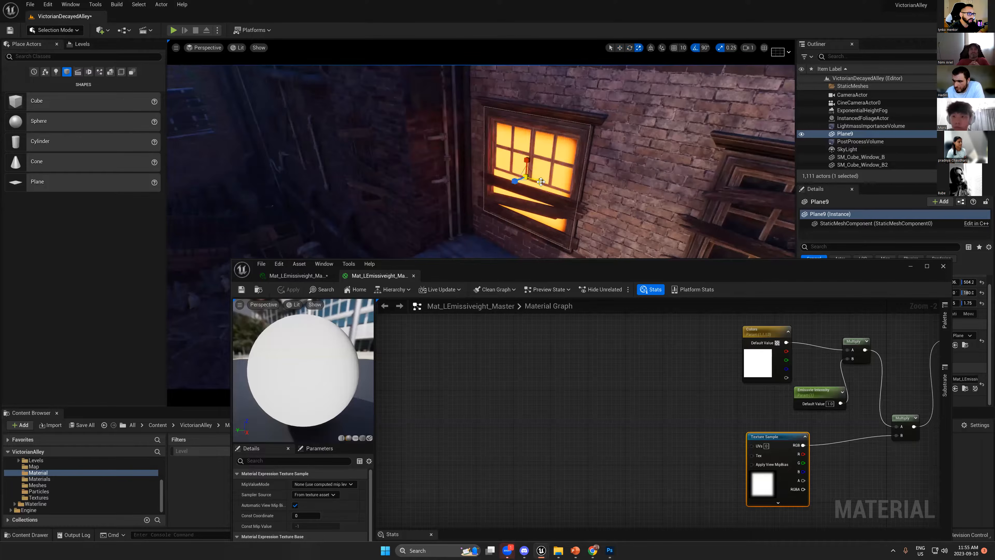
{"action": "left_click_drag", "start_coordinate": [540, 181], "coordinate": [543, 181]}
{"action": "key", "text": "w"}
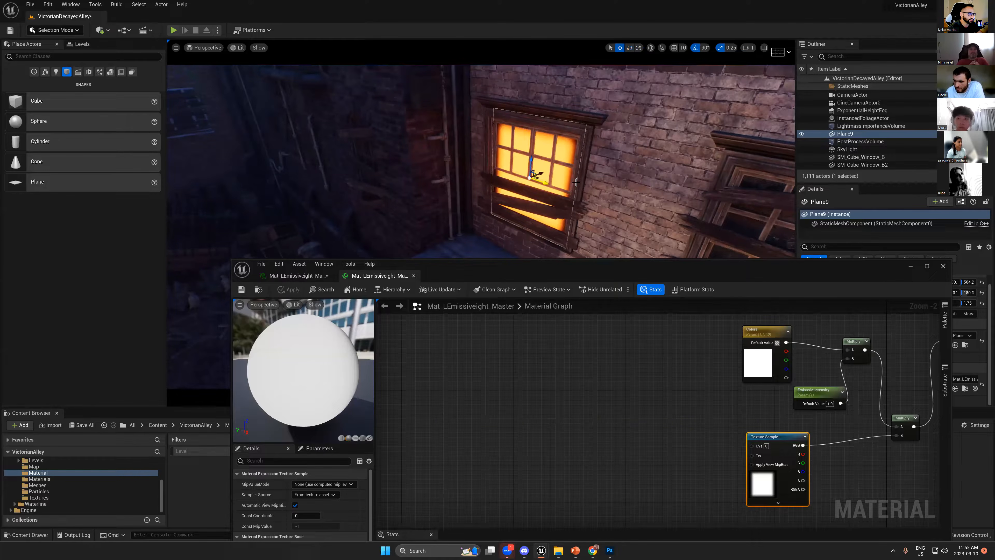
{"action": "key", "text": "e"}
{"action": "key", "text": "r"}
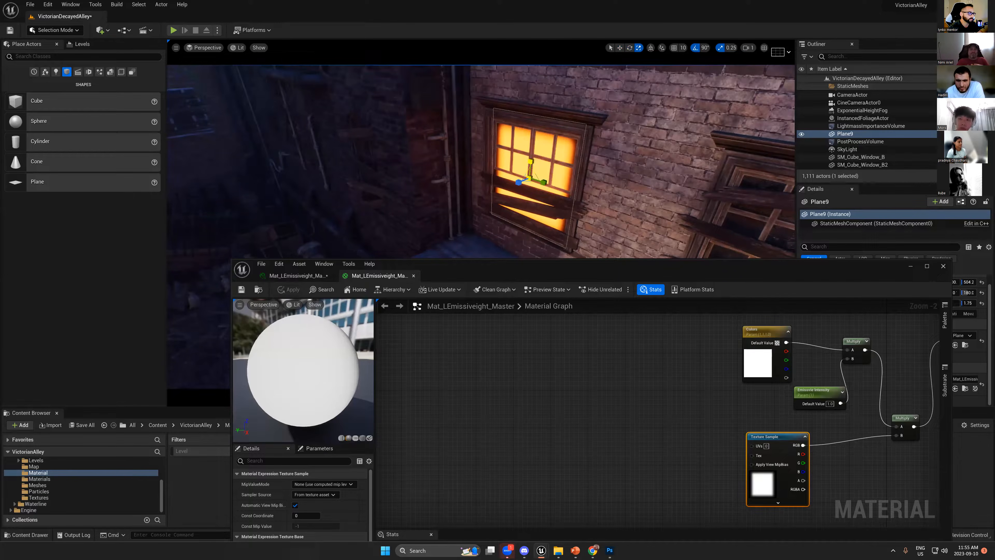
- Set the emissive instance's colour to a redder orange, hex sRGB F74A00, and close the material editor
{"action": "right_click_drag", "start_coordinate": [528, 162], "coordinate": [545, 188]}
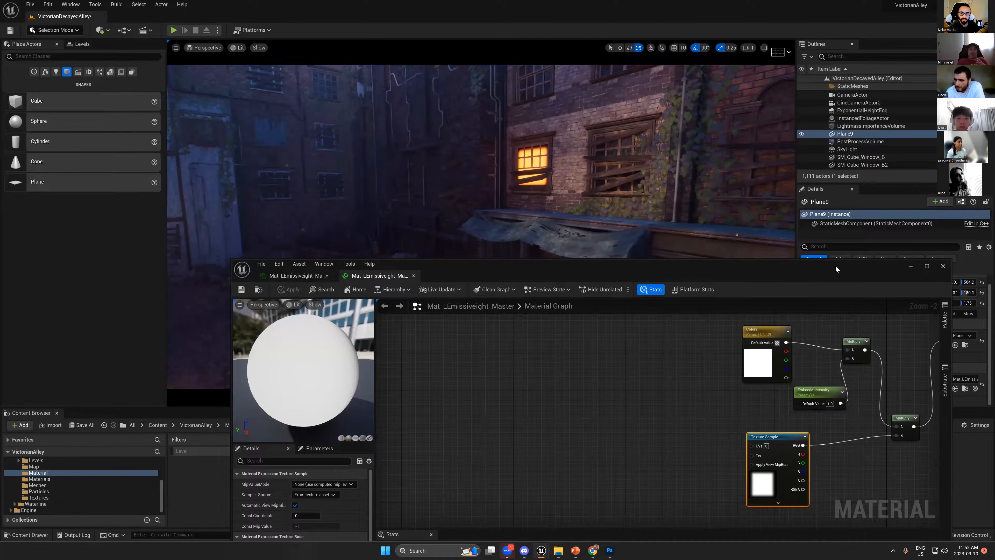
{"action": "left_click_drag", "start_coordinate": [835, 266], "coordinate": [736, 254]}
{"action": "right_click_drag", "start_coordinate": [720, 379], "coordinate": [583, 379]}
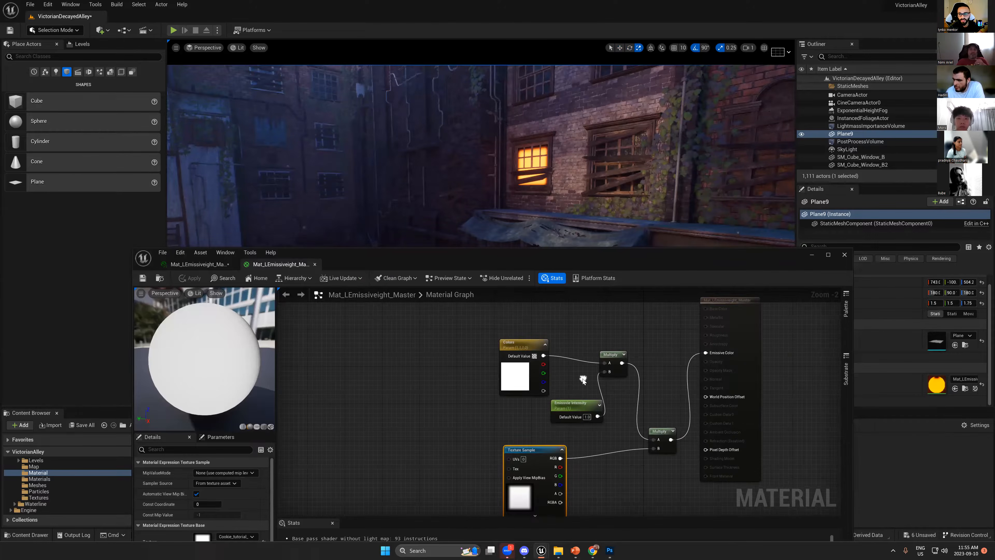
{"action": "right_click_drag", "start_coordinate": [534, 211], "coordinate": [543, 98]}
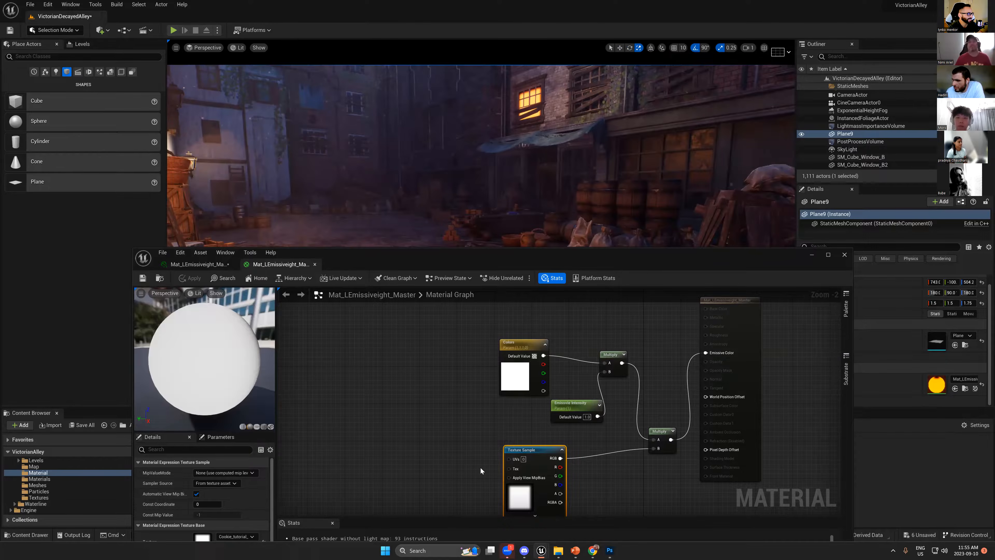
{"action": "left_click", "coordinate": [197, 263]}
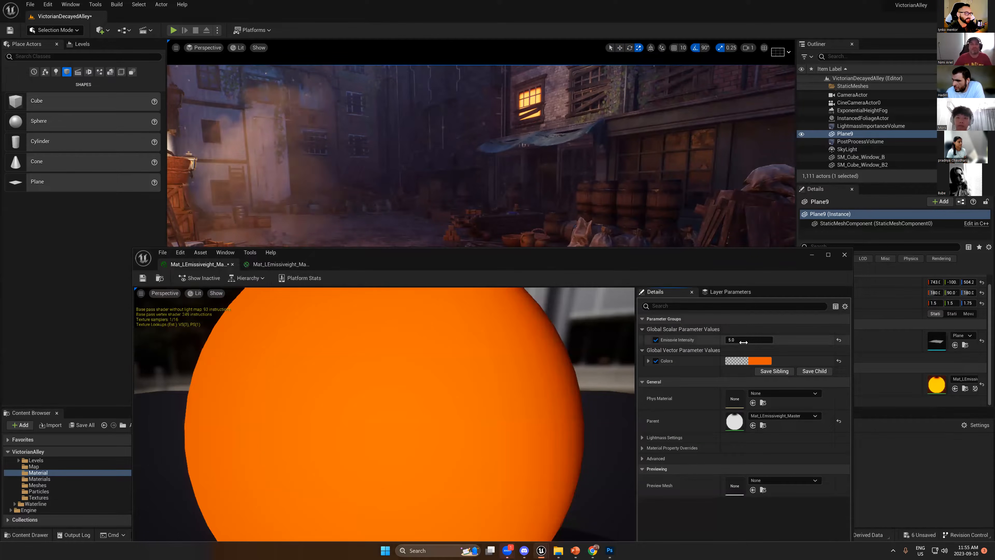
{"action": "left_click", "coordinate": [752, 340]}
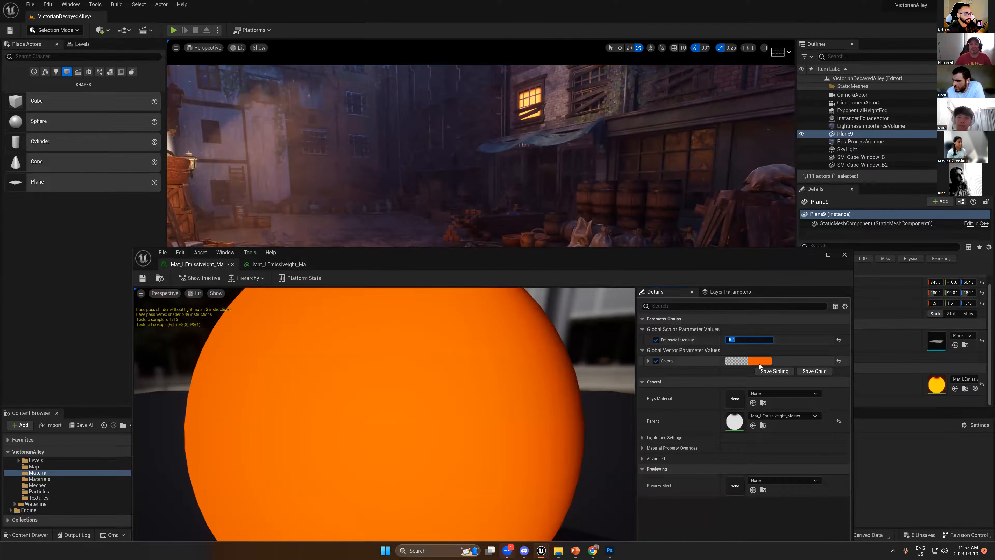
{"action": "left_click", "coordinate": [758, 363]}
{"action": "left_click_drag", "start_coordinate": [761, 419], "coordinate": [765, 406]}
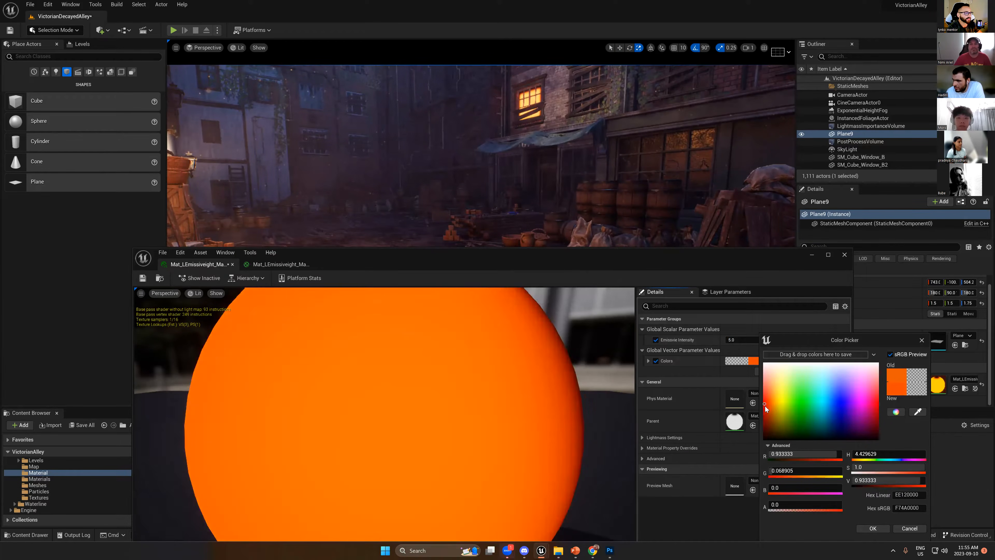
{"action": "left_click", "coordinate": [871, 528]}
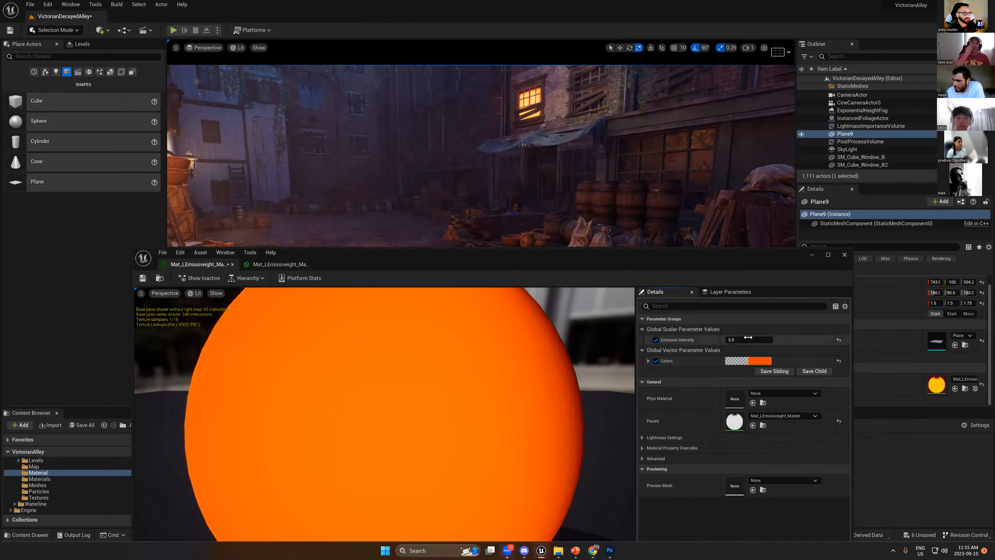
{"action": "left_click", "coordinate": [845, 255]}
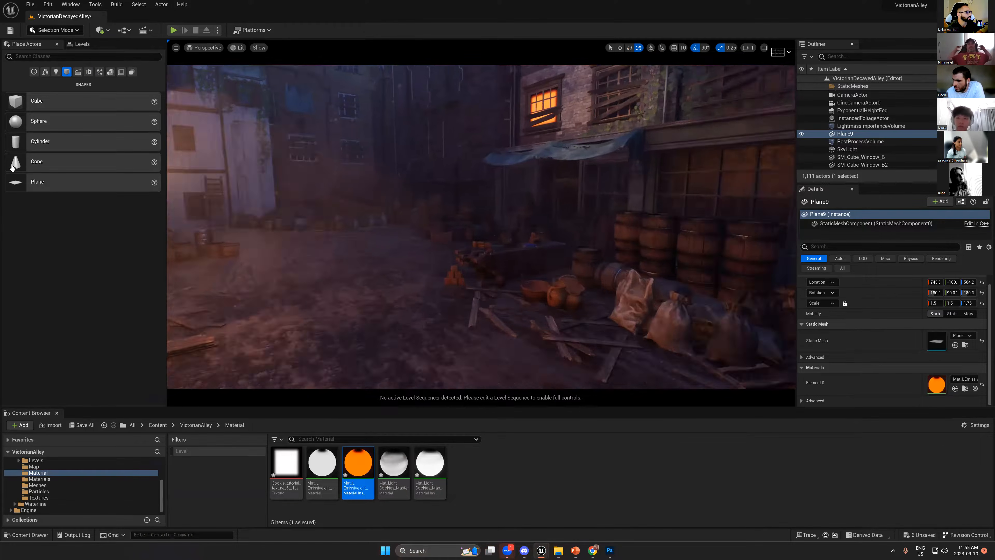
{"action": "left_click", "coordinate": [56, 72]}
{"action": "left_click_drag", "start_coordinate": [43, 121], "coordinate": [528, 204]}
{"action": "right_click_drag", "start_coordinate": [527, 203], "coordinate": [548, 222]}
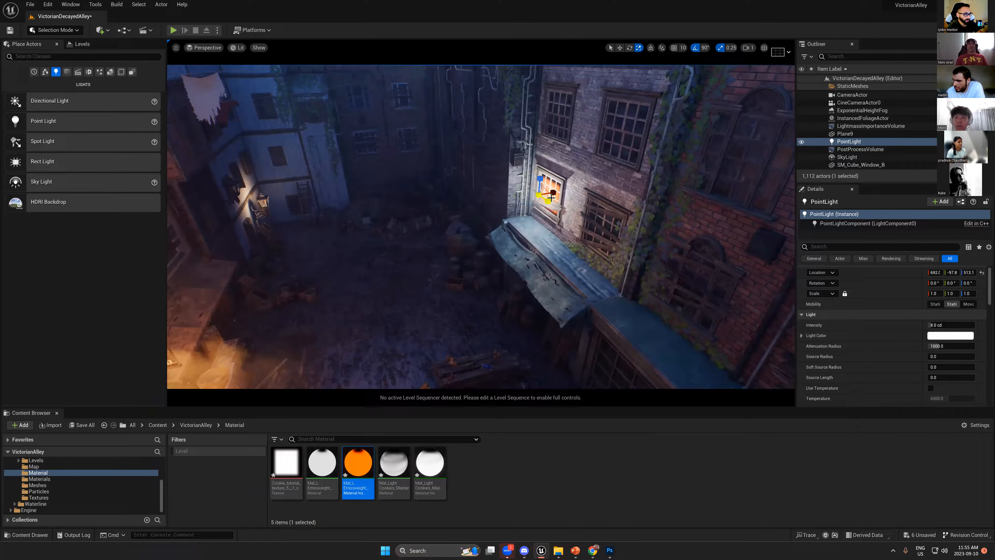
{"action": "key", "text": "w"}
{"action": "key", "text": "Delete"}
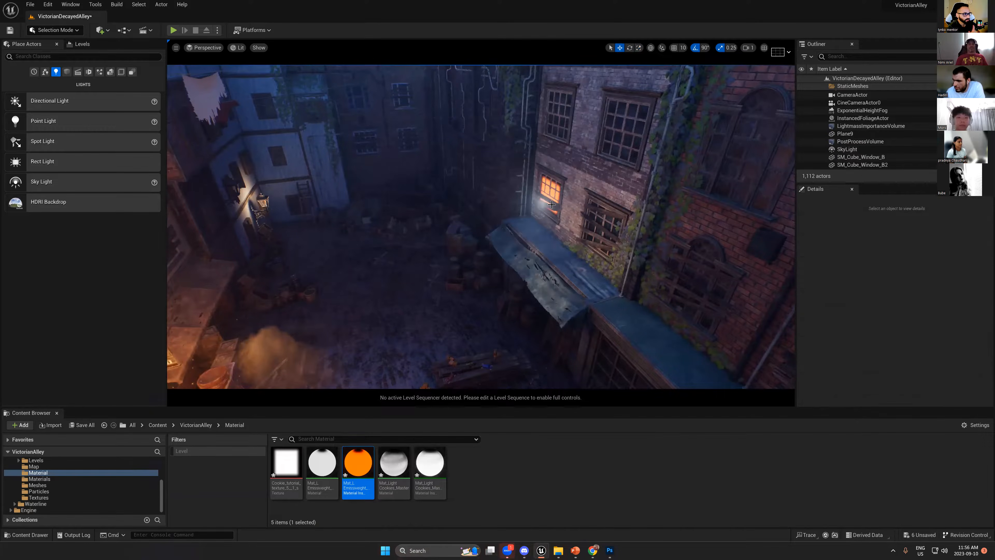
- Place a point light just above the ground in the middle of the alley
{"action": "right_click_drag", "start_coordinate": [538, 210], "coordinate": [486, 235]}
{"action": "left_click_drag", "start_coordinate": [35, 120], "coordinate": [430, 155]}
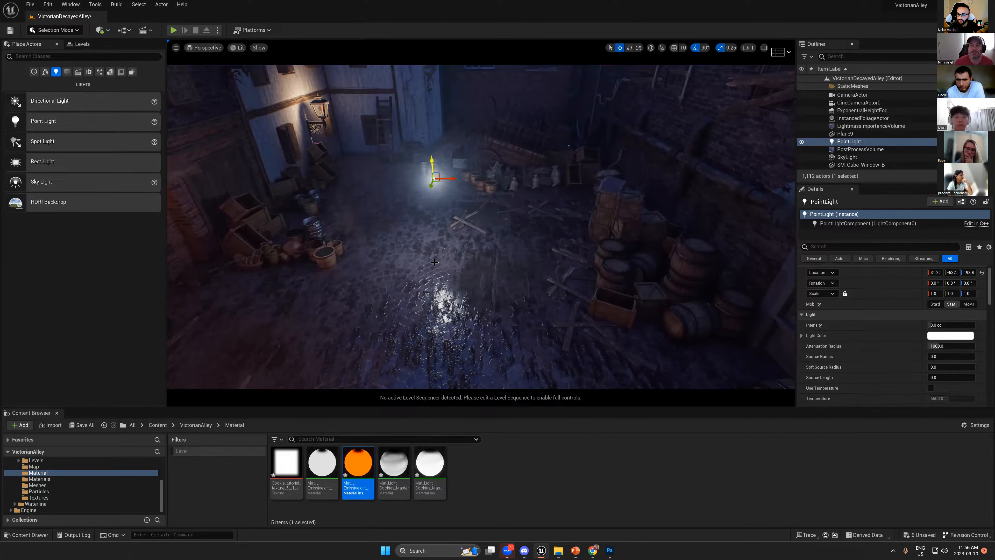
{"action": "right_click_drag", "start_coordinate": [435, 262], "coordinate": [407, 253]}
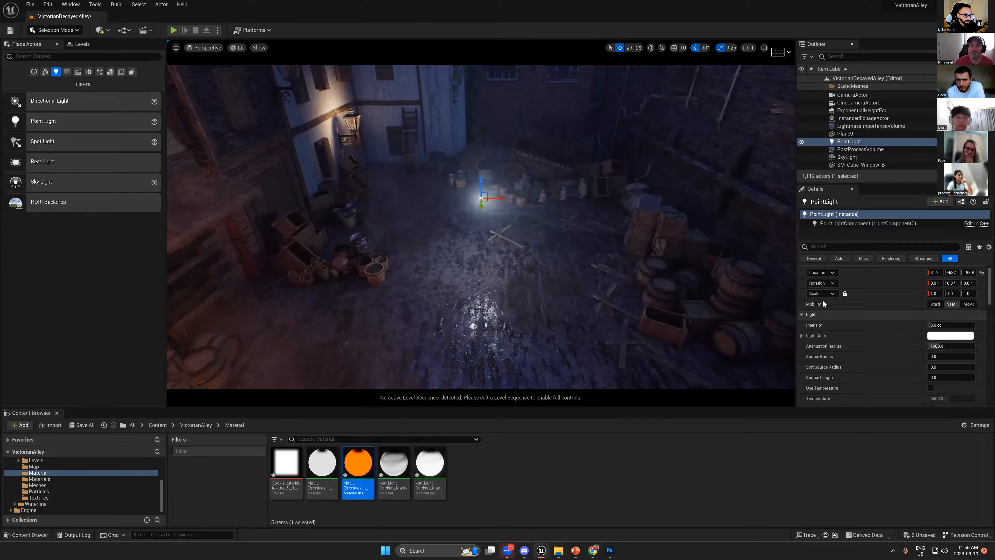
- Assign the 90Degree_IES light profile to the point light's IES texture
{"action": "scroll", "coordinate": [925, 319], "scroll_direction": "down", "scroll_amount": 5}
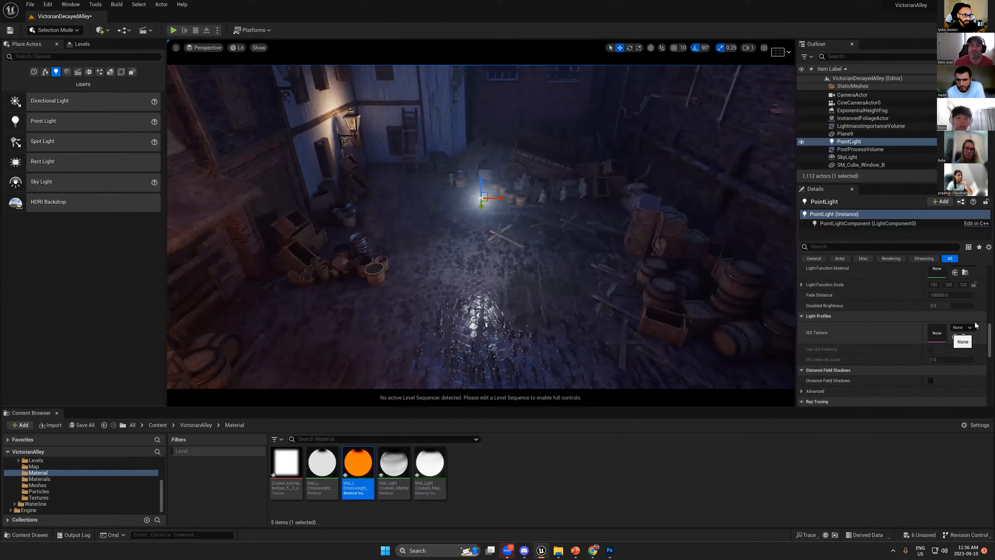
{"action": "left_click", "coordinate": [961, 327]}
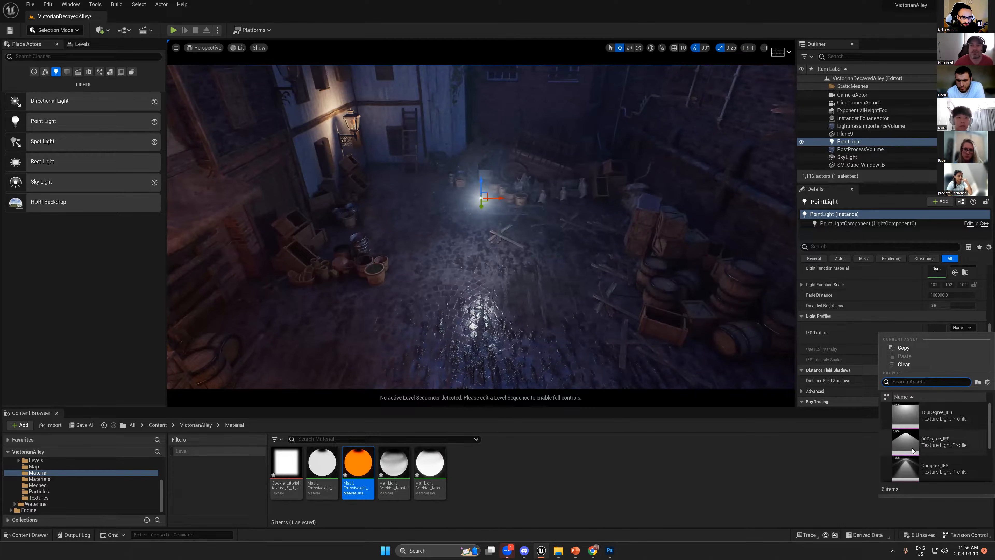
{"action": "key", "text": "Escape"}
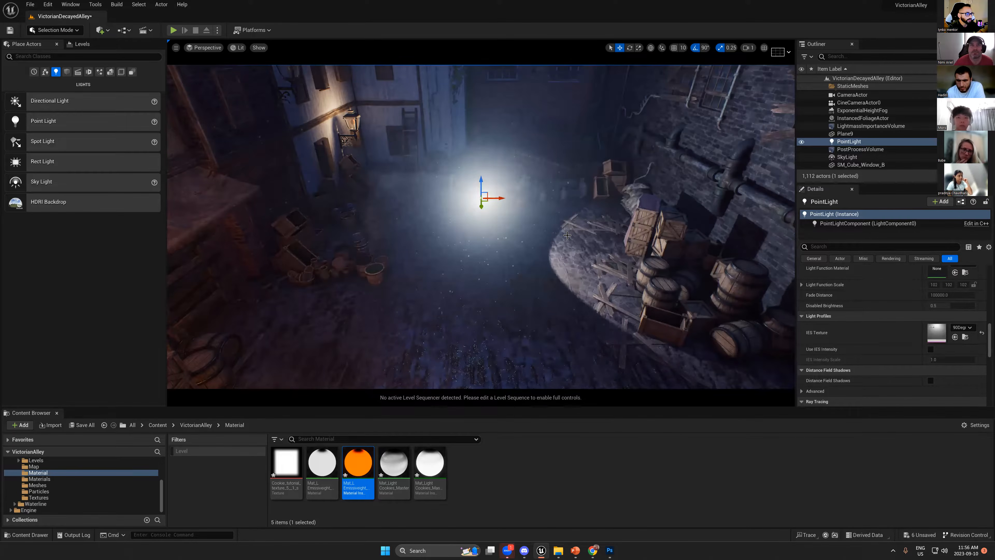
{"action": "right_click_drag", "start_coordinate": [567, 236], "coordinate": [538, 254]}
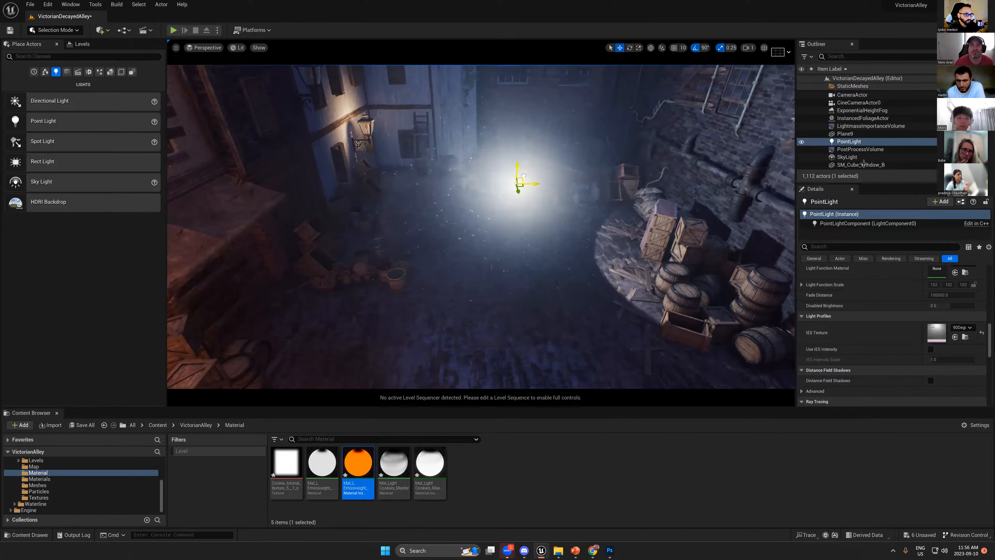
- Set the point light's volumetric scattering intensity to 0
{"action": "scroll", "coordinate": [936, 310], "scroll_direction": "up", "scroll_amount": 10}
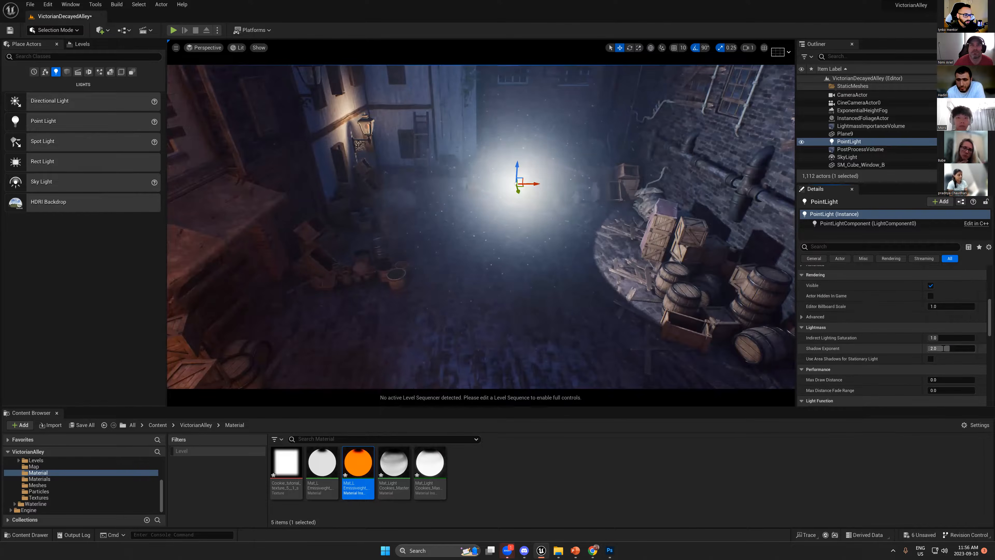
{"action": "type", "text": "0"}
{"action": "key", "text": "Return"}
{"action": "right_click_drag", "start_coordinate": [541, 171], "coordinate": [508, 196]}
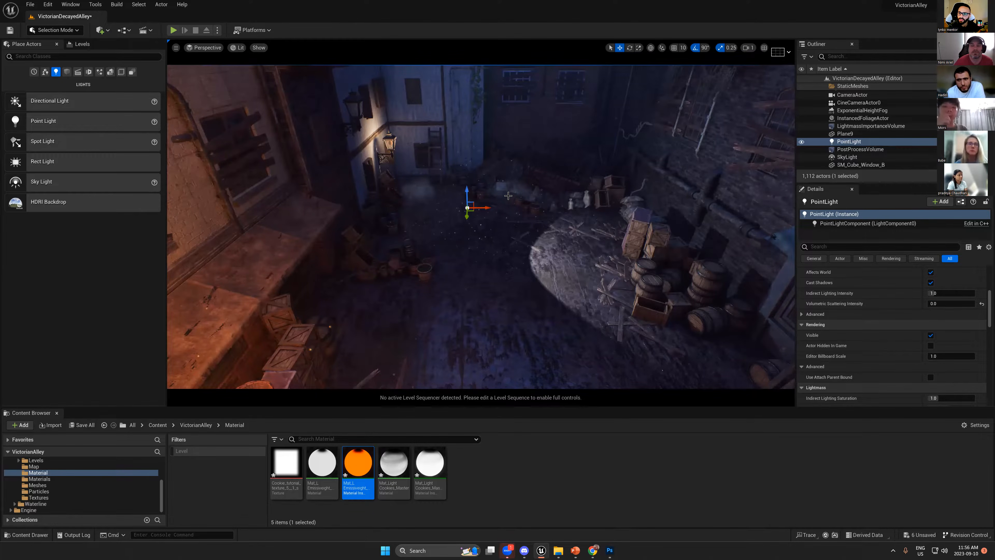
{"action": "right_click_drag", "start_coordinate": [508, 196], "coordinate": [504, 206]}
- Reposition the point light over the middle of the alley to shift its pool of light on the ground
{"action": "left_click_drag", "start_coordinate": [488, 187], "coordinate": [470, 173]}
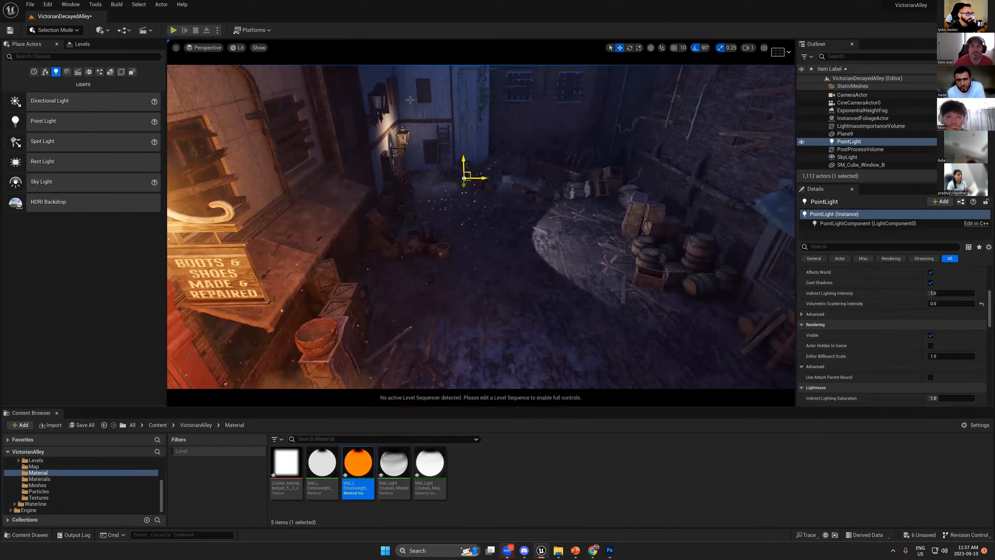
{"action": "scroll", "coordinate": [475, 187], "scroll_direction": "up", "scroll_amount": 4}
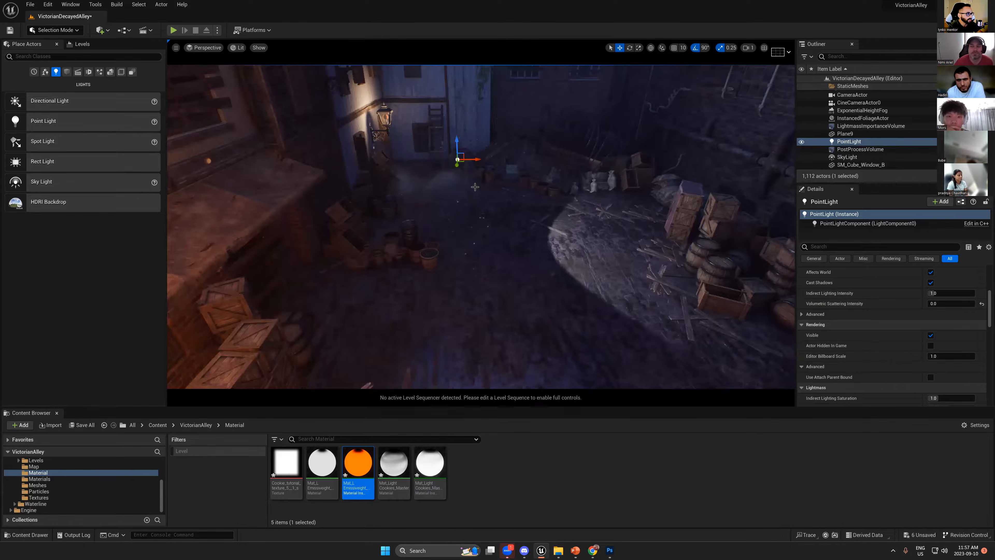
{"action": "scroll", "coordinate": [474, 187], "scroll_direction": "up", "scroll_amount": 1}
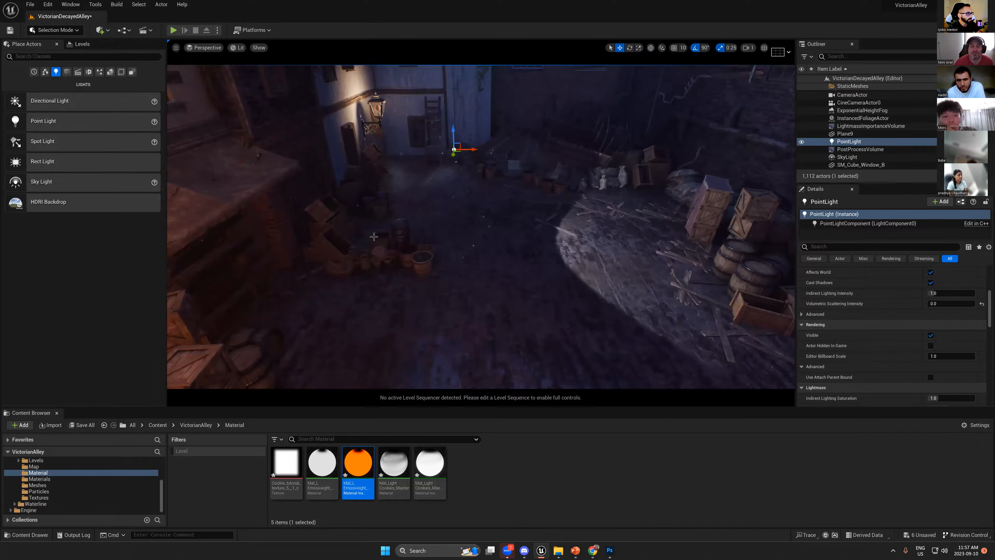
{"action": "right_click_drag", "start_coordinate": [475, 187], "coordinate": [506, 187]}
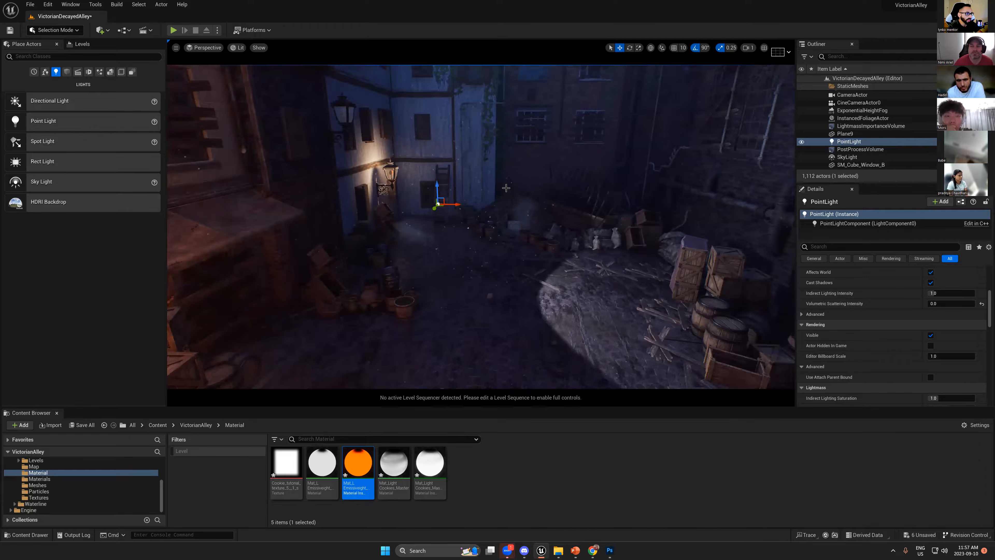
{"action": "scroll", "coordinate": [506, 188], "scroll_direction": "down", "scroll_amount": 2}
{"action": "left_click_drag", "start_coordinate": [442, 200], "coordinate": [494, 197]}
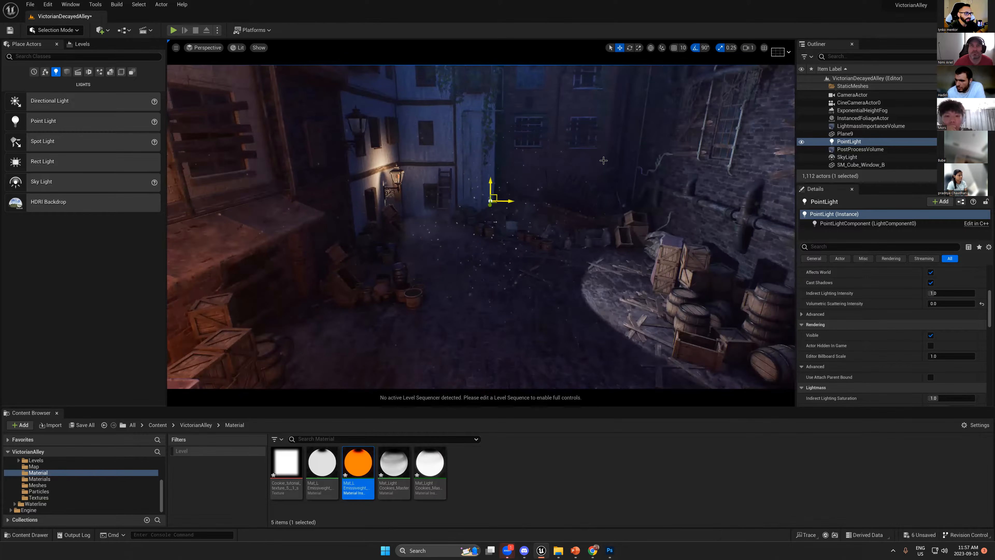
- Tilt the point light with rotation snapping turned off and move it lower over the alley floor
{"action": "right_click_drag", "start_coordinate": [604, 160], "coordinate": [416, 157]}
{"action": "key", "text": "e"}
{"action": "left_click_drag", "start_coordinate": [443, 156], "coordinate": [456, 146]}
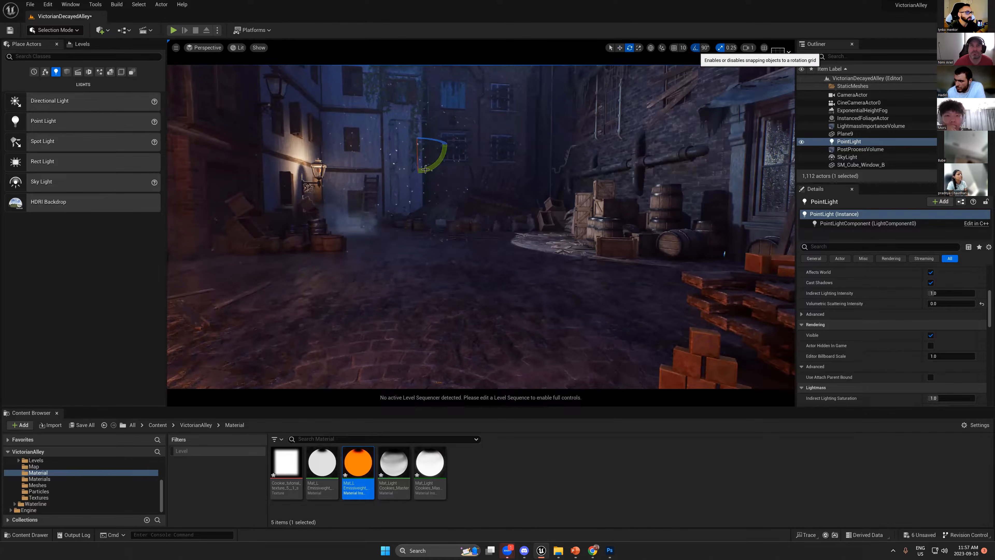
{"action": "key", "text": "r"}
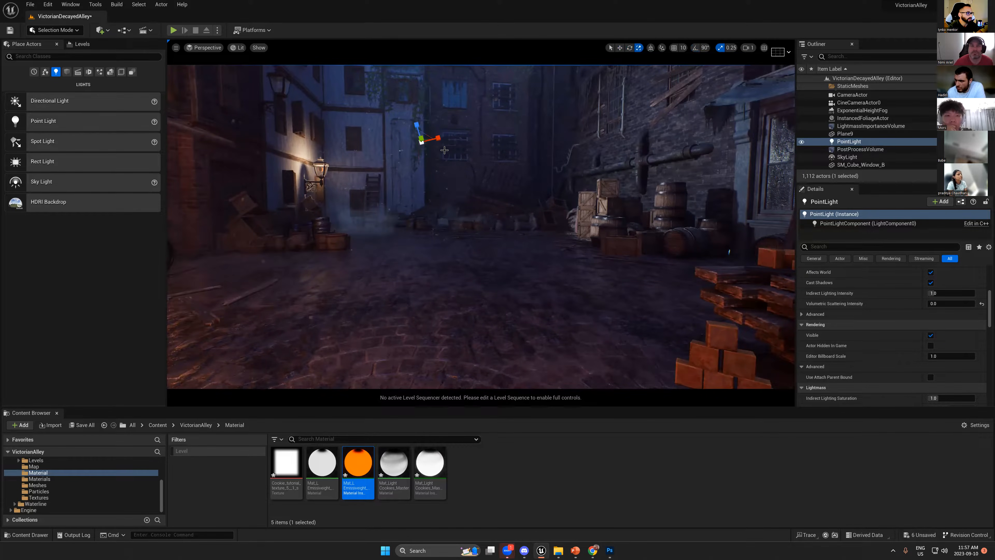
{"action": "key", "text": "w"}
{"action": "left_click_drag", "start_coordinate": [429, 138], "coordinate": [404, 183]}
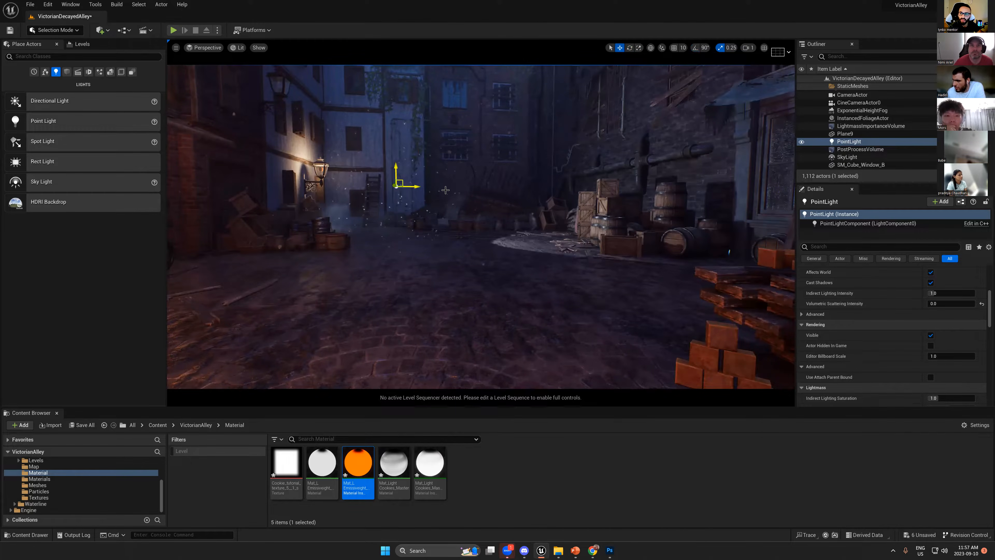
- Browse the available IES profiles for the point light and examine its emission cone up close in the scene
{"action": "middle_click_drag", "start_coordinate": [445, 190], "coordinate": [451, 188]}
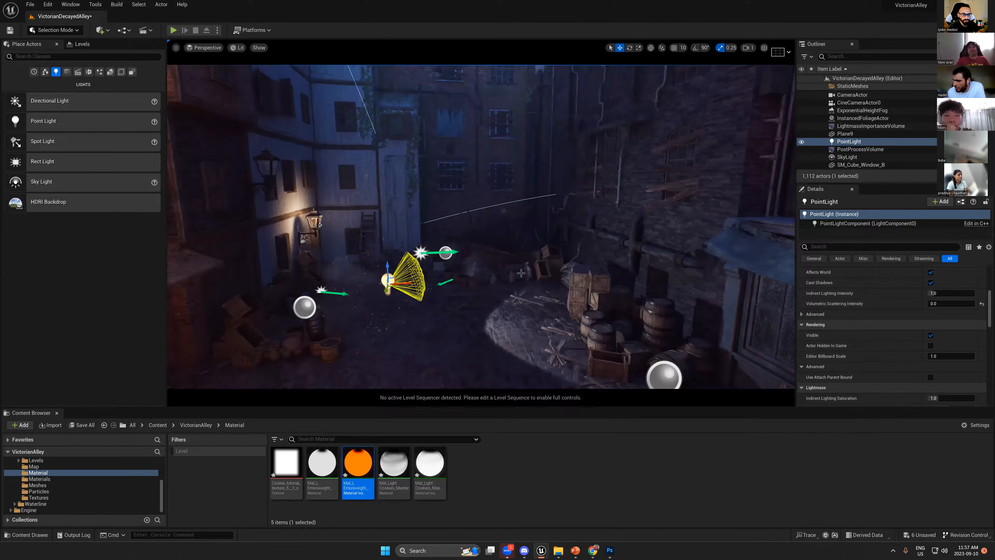
{"action": "scroll", "coordinate": [955, 348], "scroll_direction": "down", "scroll_amount": 5}
{"action": "left_click", "coordinate": [961, 362]}
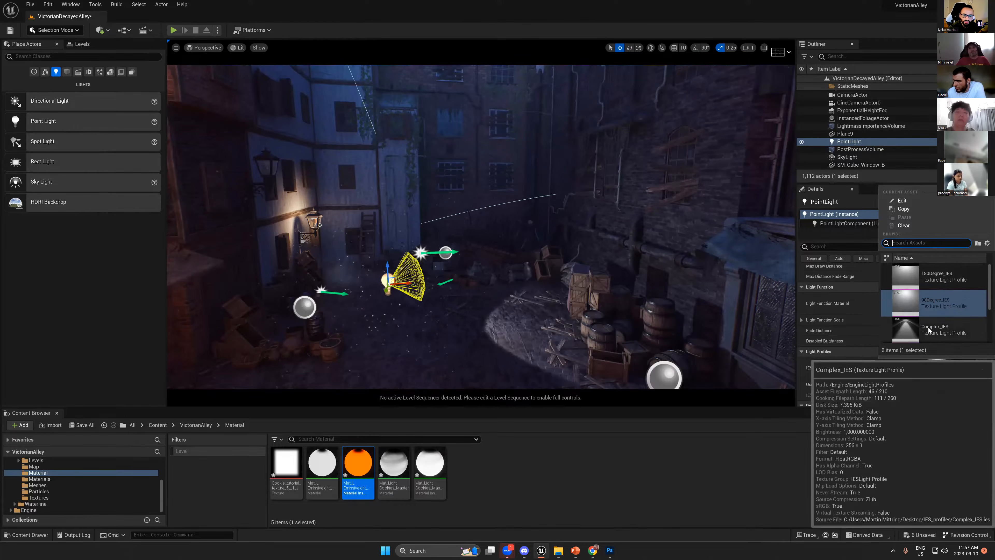
{"action": "left_click", "coordinate": [560, 8]}
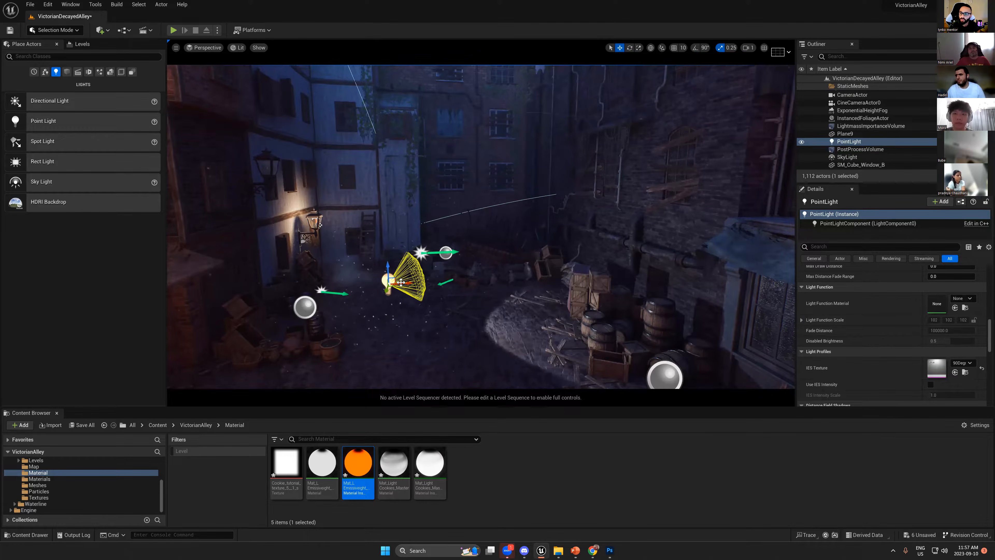
{"action": "scroll", "coordinate": [360, 319], "scroll_direction": "up", "scroll_amount": 1}
{"action": "right_click_drag", "start_coordinate": [546, 235], "coordinate": [502, 257]}
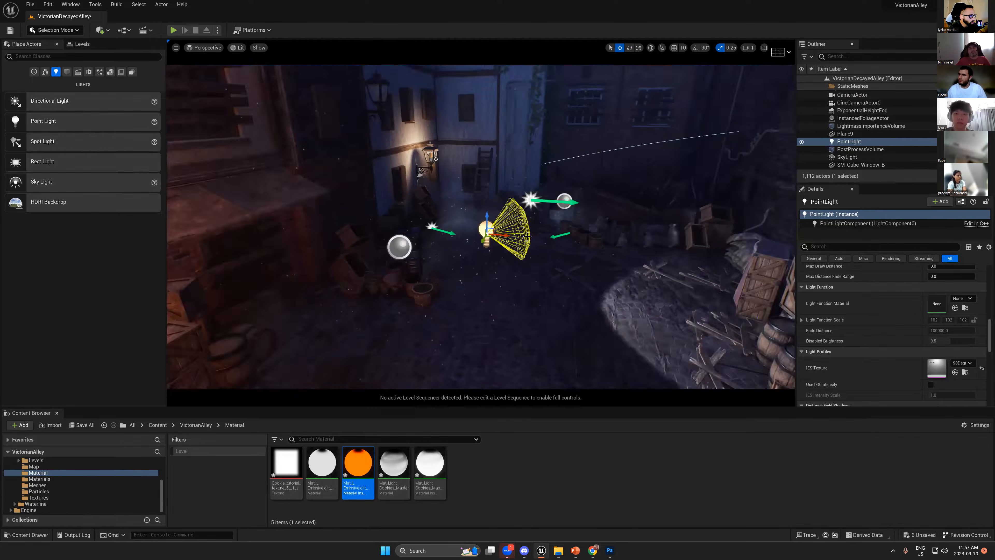
{"action": "scroll", "coordinate": [545, 234], "scroll_direction": "up", "scroll_amount": 5}
{"action": "scroll", "coordinate": [545, 234], "scroll_direction": "up", "scroll_amount": 1}
{"action": "middle_click_drag", "start_coordinate": [545, 234], "coordinate": [568, 219]}
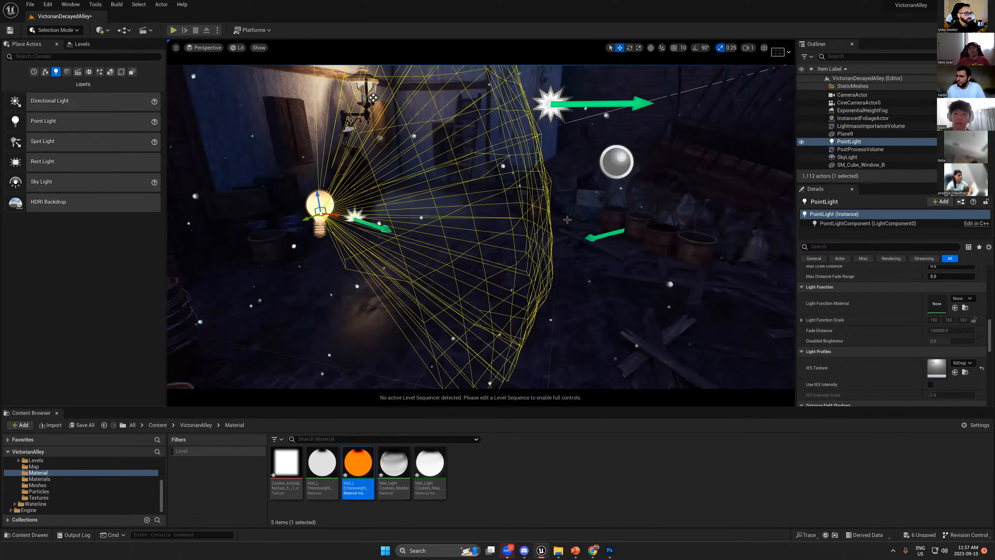
{"action": "scroll", "coordinate": [567, 220], "scroll_direction": "down", "scroll_amount": 8}
- Place a spot light low in the alley foreground to examine its cone, and delete it again
{"action": "mouse_move", "coordinate": [42, 141]}
{"action": "left_mouse_down"}
{"action": "mouse_move", "coordinate": [544, 335]}
{"action": "mouse_move", "coordinate": [407, 319]}
{"action": "mouse_move", "coordinate": [409, 257]}
{"action": "left_mouse_up"}
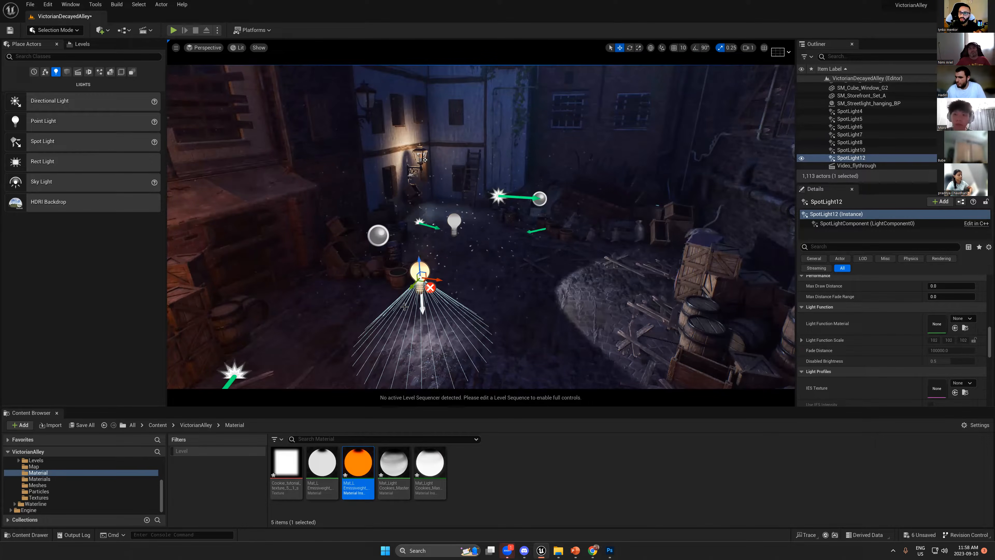
{"action": "right_click_drag", "start_coordinate": [404, 306], "coordinate": [487, 160]}
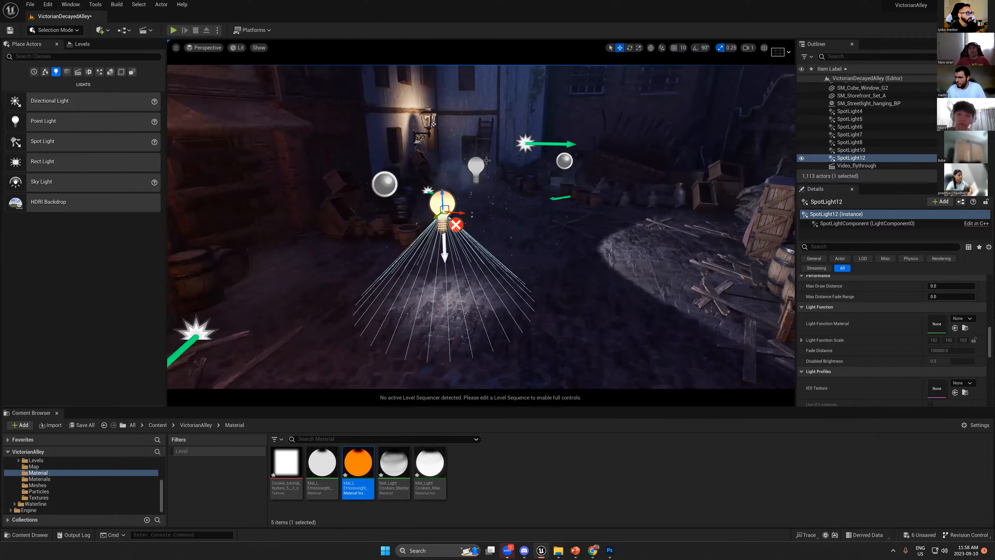
{"action": "key", "text": "Delete"}
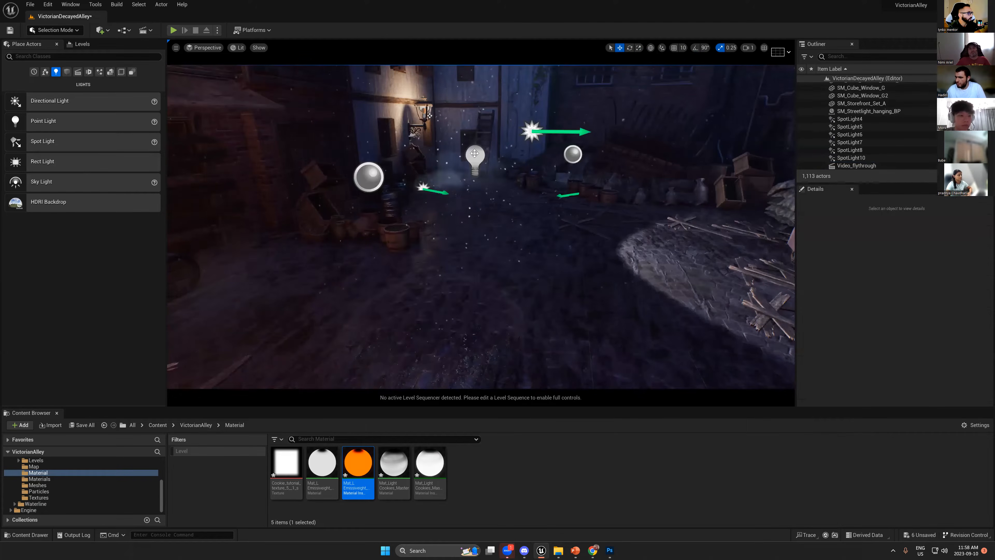
- Place a second point light low in the alley foreground with volumetric scattering intensity 0 and an attenuation radius of about 174
{"action": "left_click_drag", "start_coordinate": [474, 153], "coordinate": [446, 308]}
{"action": "scroll", "coordinate": [447, 308], "scroll_direction": "down", "scroll_amount": 2}
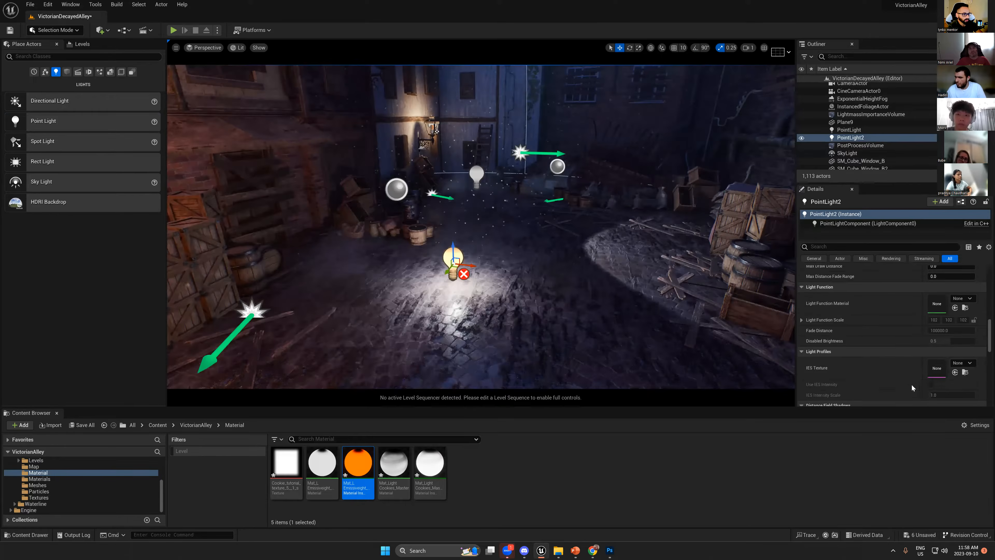
{"action": "key", "text": "ctrl+z"}
{"action": "scroll", "coordinate": [936, 322], "scroll_direction": "up", "scroll_amount": 5}
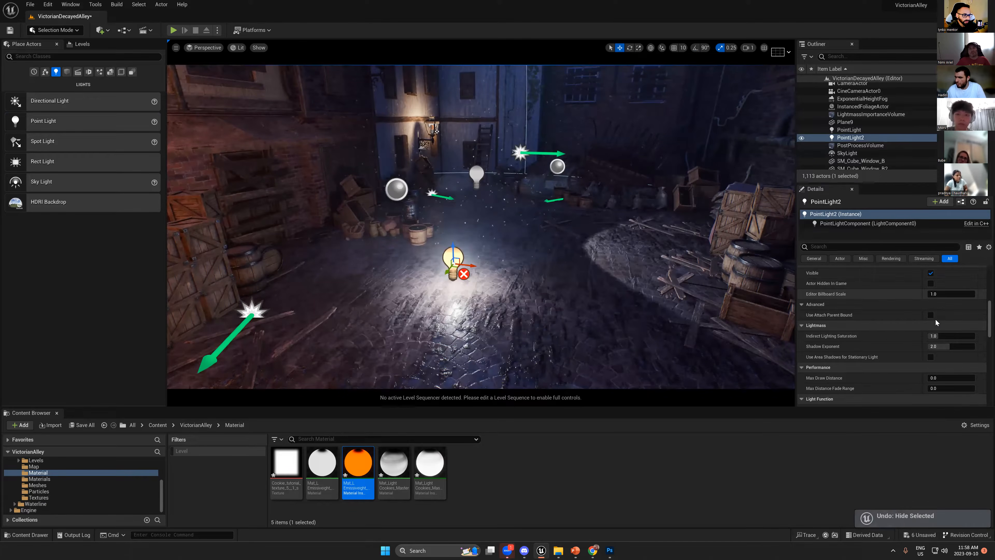
{"action": "scroll", "coordinate": [936, 322], "scroll_direction": "up", "scroll_amount": 3}
{"action": "type", "text": "0"}
{"action": "key", "text": "Return"}
{"action": "scroll", "coordinate": [913, 343], "scroll_direction": "up", "scroll_amount": 2}
{"action": "mouse_move", "coordinate": [936, 321]}
{"action": "left_mouse_down"}
{"action": "mouse_move", "coordinate": [948, 321]}
{"action": "mouse_move", "coordinate": [936, 321]}
{"action": "left_mouse_up"}
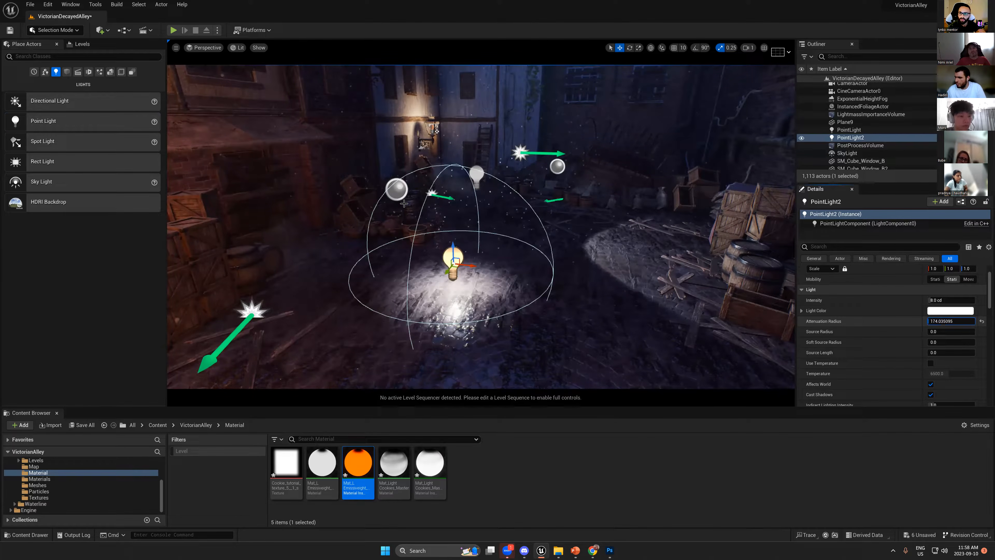
- Compare the IES point light's cone with the second point light's spherical range, and delete the second light
{"action": "left_click", "coordinate": [477, 172]}
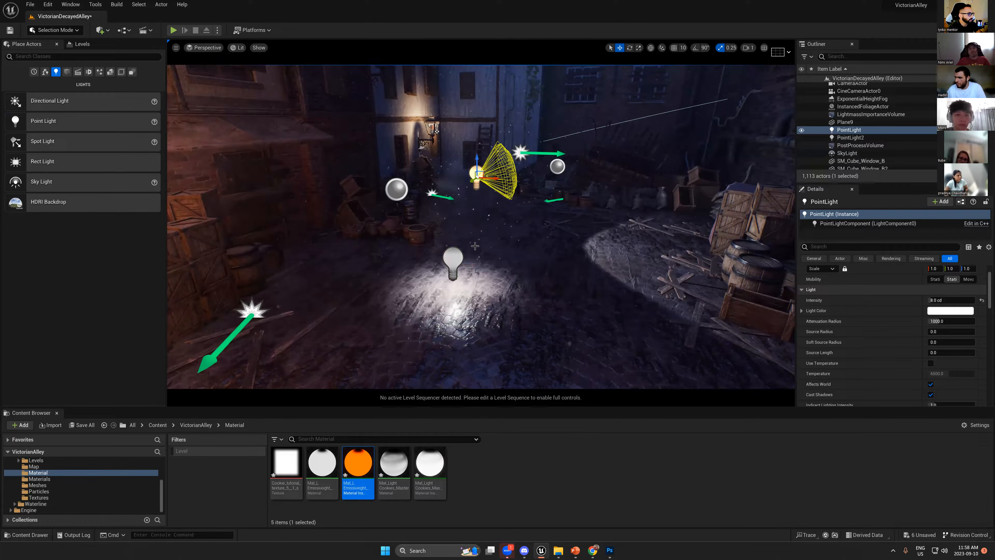
{"action": "left_click", "coordinate": [453, 255]}
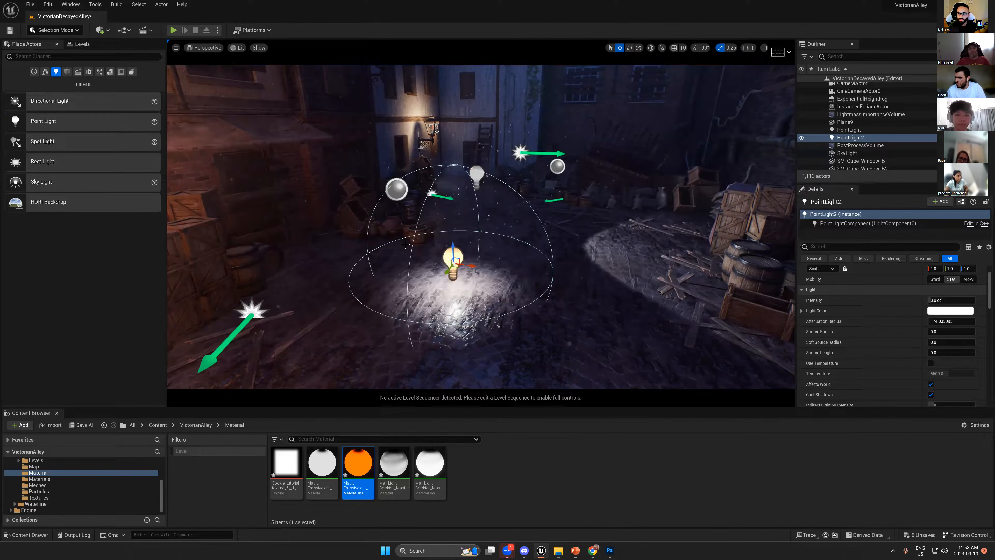
{"action": "key", "text": "Delete"}
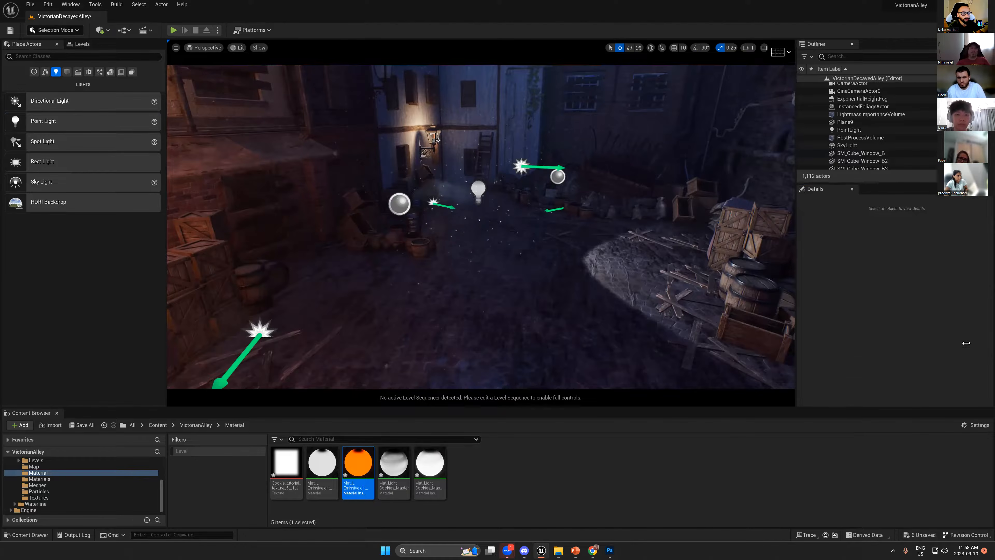
- Rotate the remaining point light so its IES cone points straight down at the alley floor
{"action": "left_click", "coordinate": [478, 188]}
{"action": "scroll", "coordinate": [958, 351], "scroll_direction": "down", "scroll_amount": 5}
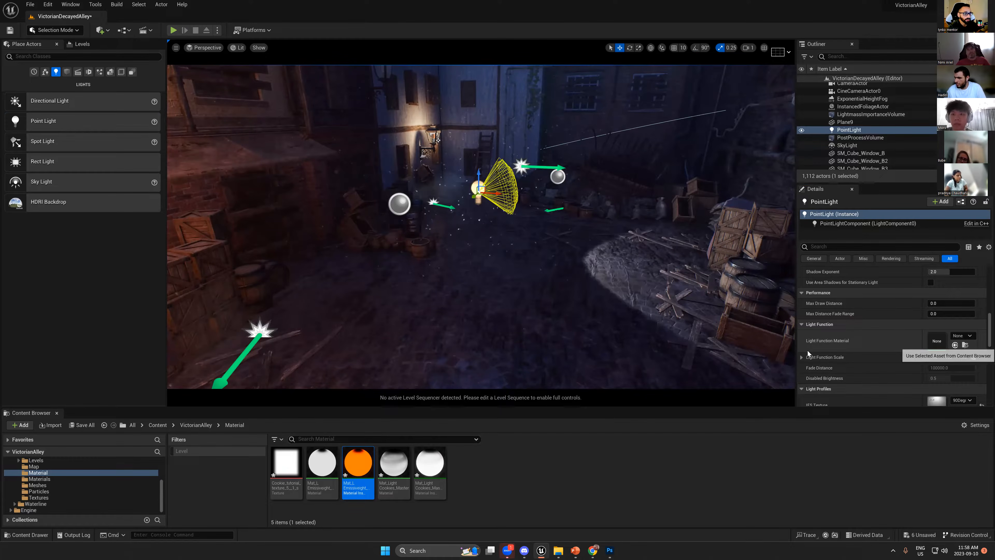
{"action": "scroll", "coordinate": [955, 330], "scroll_direction": "down", "scroll_amount": 1}
{"action": "scroll", "coordinate": [956, 330], "scroll_direction": "down", "scroll_amount": 3}
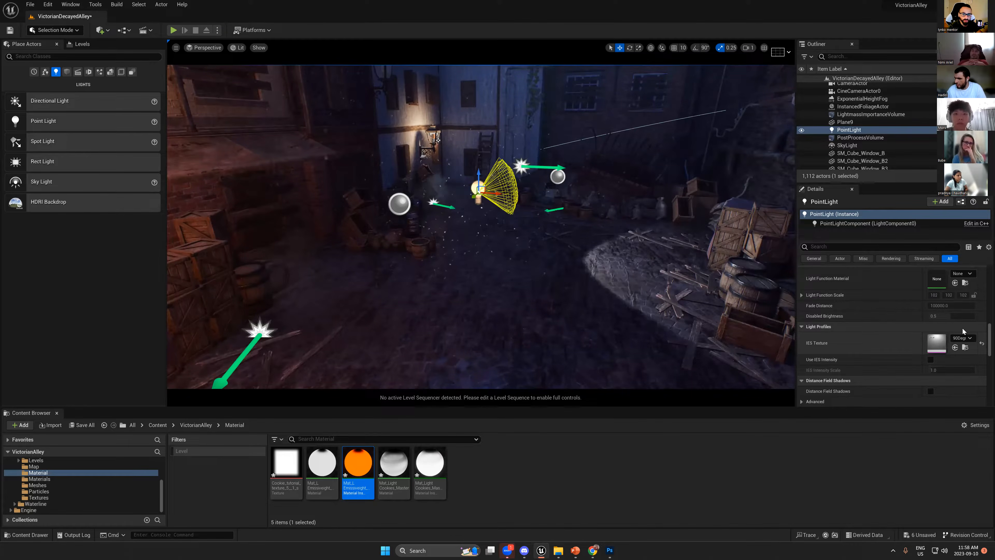
{"action": "right_click_drag", "start_coordinate": [570, 291], "coordinate": [553, 303]}
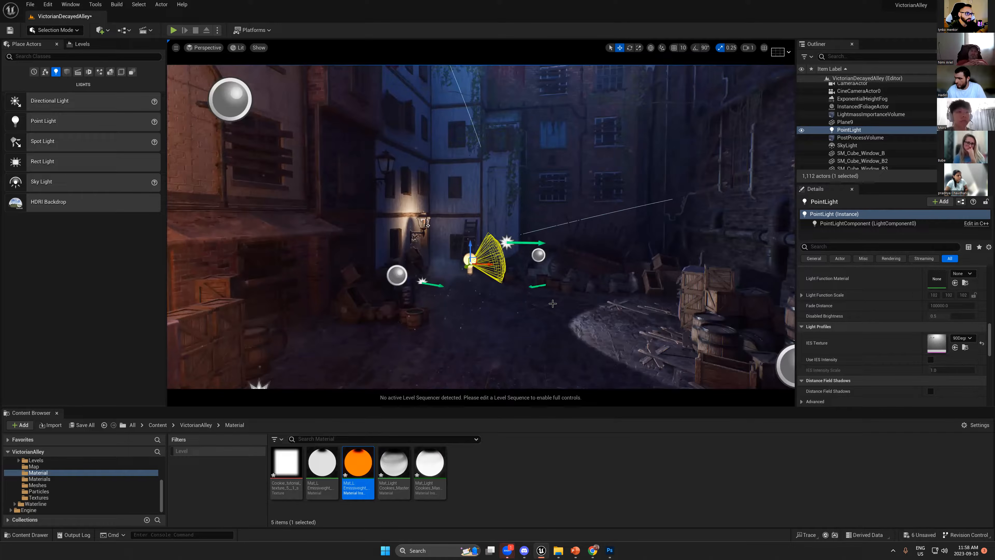
{"action": "right_click_drag", "start_coordinate": [552, 303], "coordinate": [550, 298]}
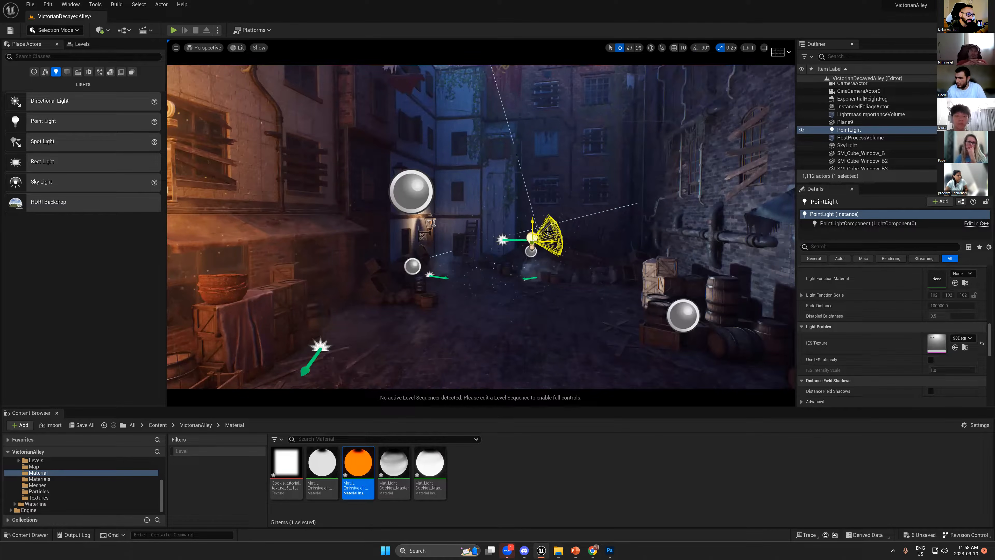
{"action": "left_click_drag", "start_coordinate": [548, 232], "coordinate": [532, 217]}
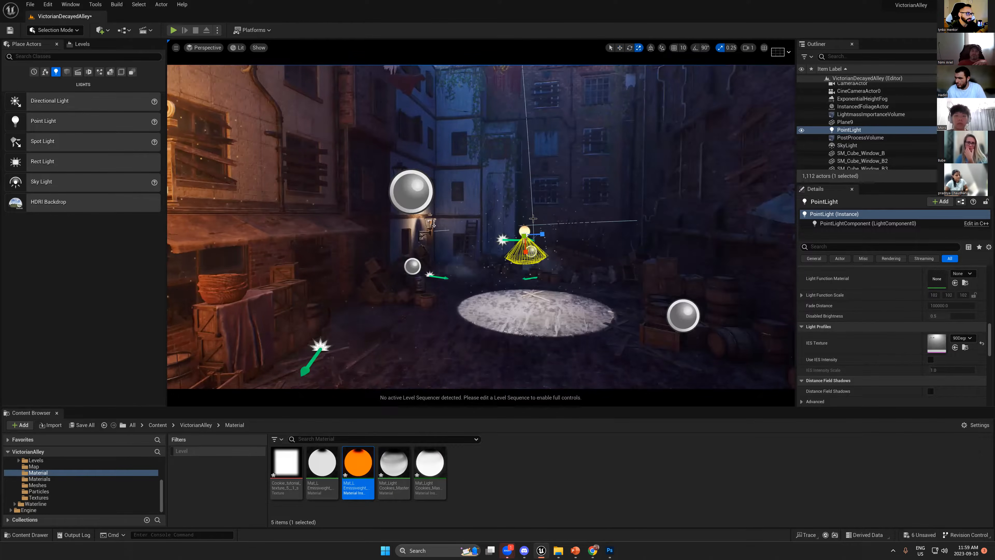
- Raise the point light higher above the alley floor and shift it slightly sideways to widen its circular pool of light
{"action": "key", "text": "w"}
{"action": "left_click_drag", "start_coordinate": [528, 230], "coordinate": [508, 209]}
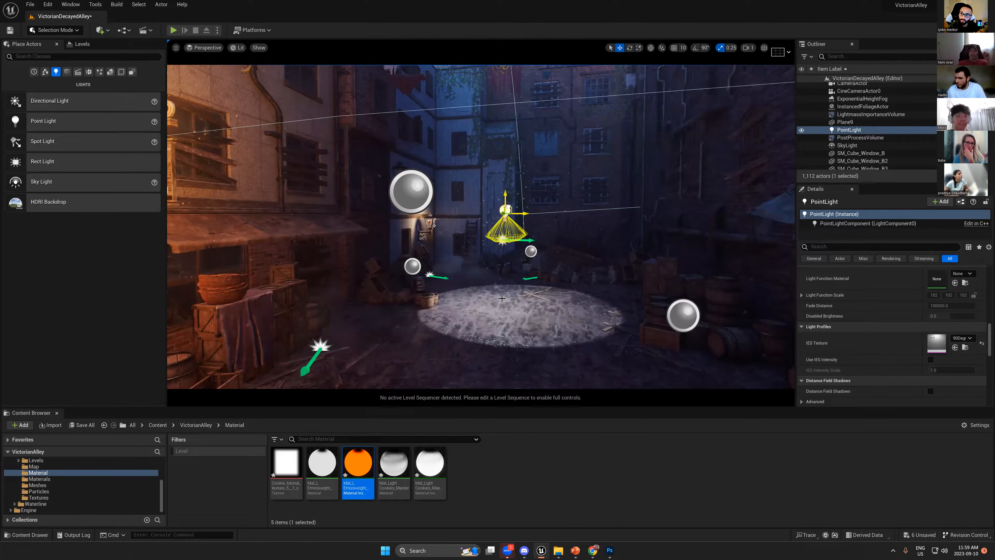
{"action": "left_click_drag", "start_coordinate": [508, 209], "coordinate": [511, 186]}
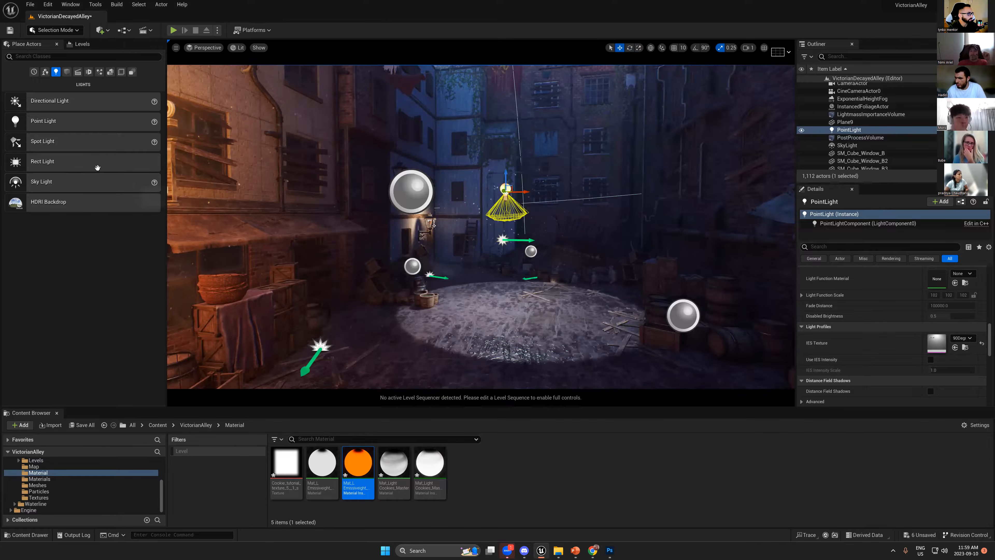
- Delete the point light, place a spot light above the middle of the alley floor and set its intensity to about 74.8 cd
{"action": "key", "text": "Delete"}
{"action": "left_click_drag", "start_coordinate": [98, 142], "coordinate": [540, 238]}
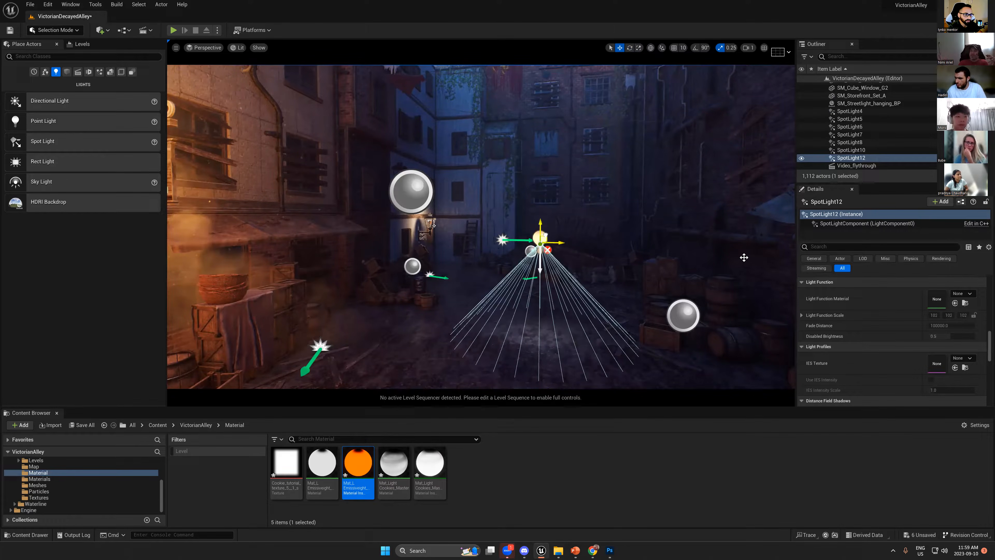
{"action": "scroll", "coordinate": [935, 341], "scroll_direction": "up", "scroll_amount": 5}
{"action": "left_click", "coordinate": [950, 343]}
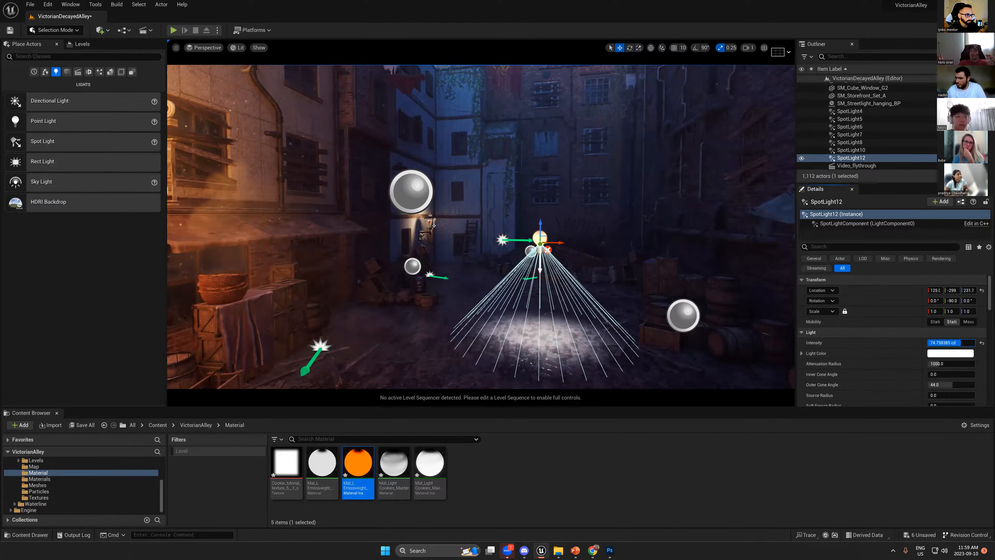
- Assign the 90Degree_IES light profile as the spot light's IES texture
{"action": "scroll", "coordinate": [955, 355], "scroll_direction": "down", "scroll_amount": 5}
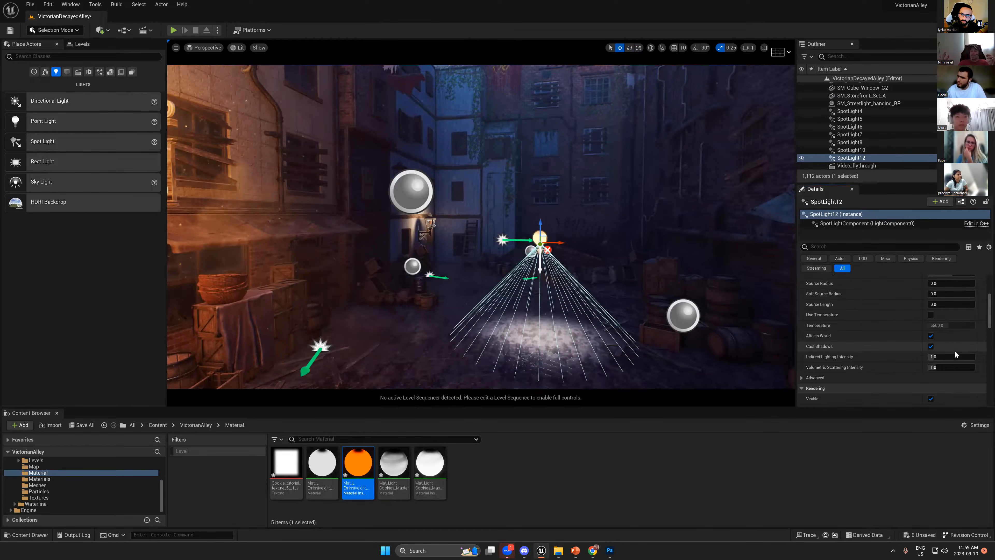
{"action": "scroll", "coordinate": [956, 355], "scroll_direction": "down", "scroll_amount": 5}
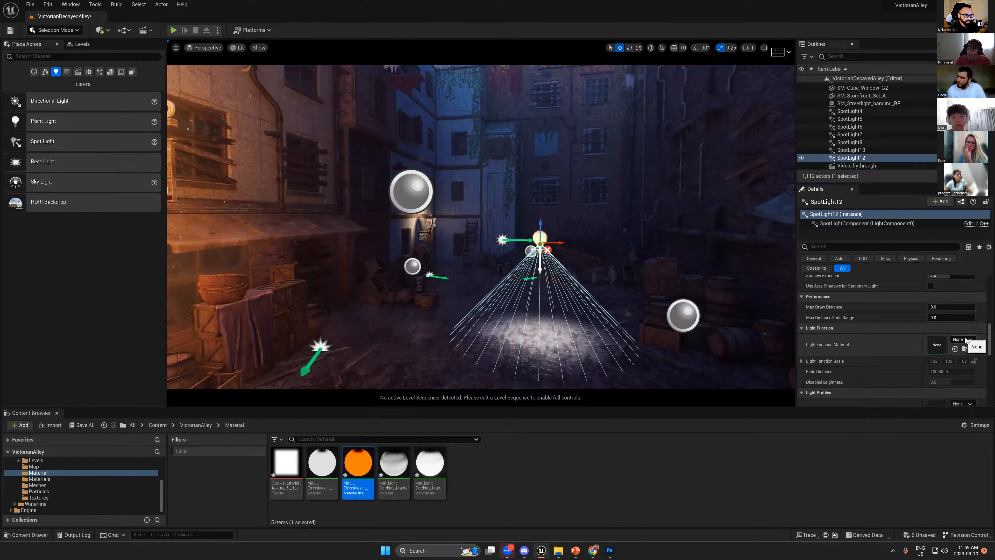
{"action": "scroll", "coordinate": [965, 340], "scroll_direction": "down", "scroll_amount": 2}
{"action": "left_click", "coordinate": [964, 341]}
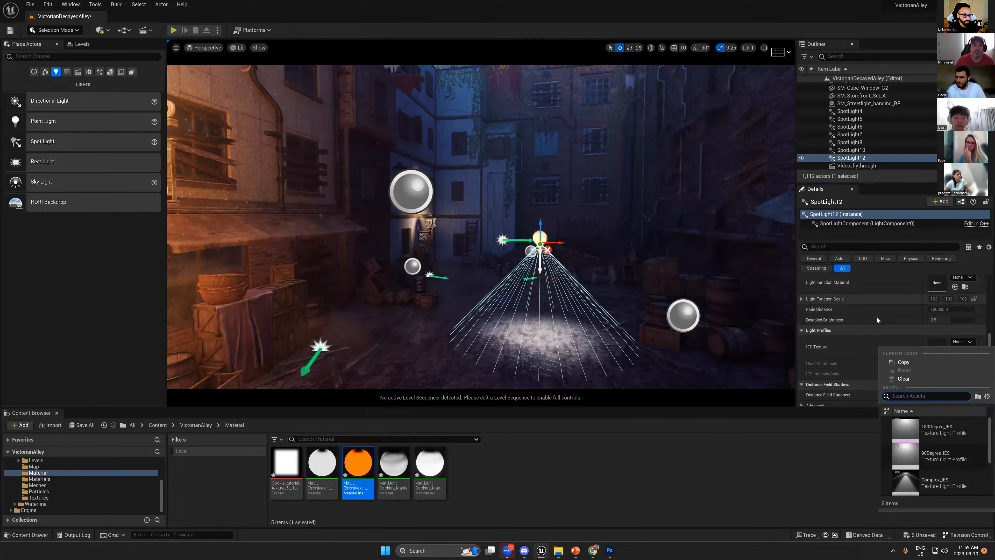
{"action": "key", "text": "Escape"}
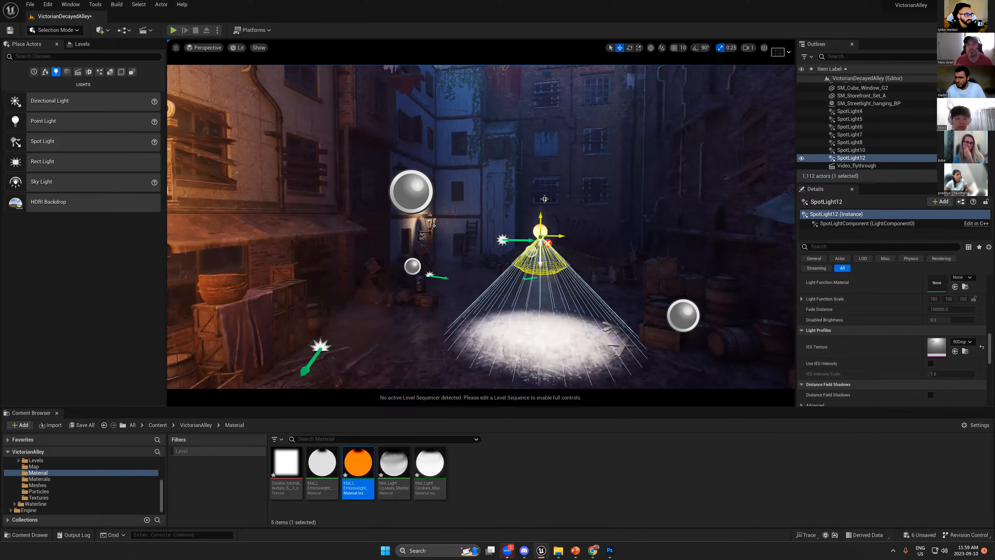
- Raise the spot light and rotate it about 85 degrees so its cone points sideways at the barrels and brick wall
{"action": "scroll", "coordinate": [544, 199], "scroll_direction": "up", "scroll_amount": 1}
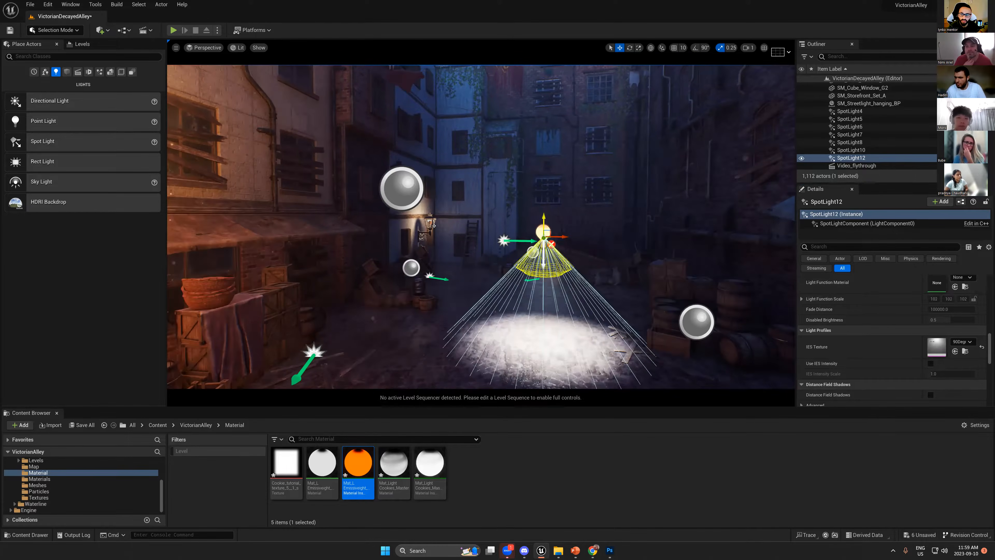
{"action": "left_click_drag", "start_coordinate": [546, 232], "coordinate": [550, 202]}
{"action": "key", "text": "e"}
{"action": "left_click_drag", "start_coordinate": [524, 228], "coordinate": [550, 243]}
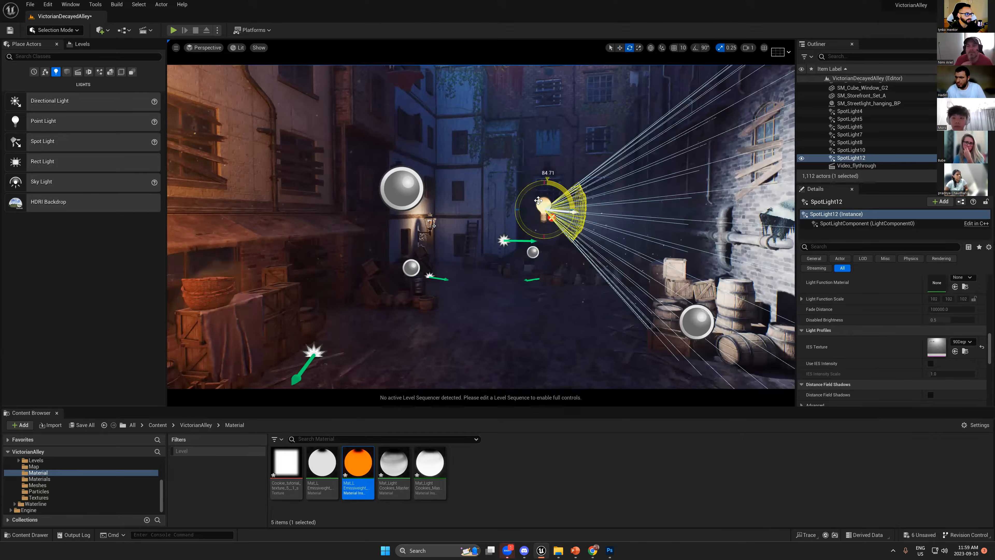
- Try other IES textures on the spot light and settle on the complex IES profile while watching the wall
{"action": "right_click_drag", "start_coordinate": [550, 244], "coordinate": [591, 244]}
{"action": "key", "text": "s"}
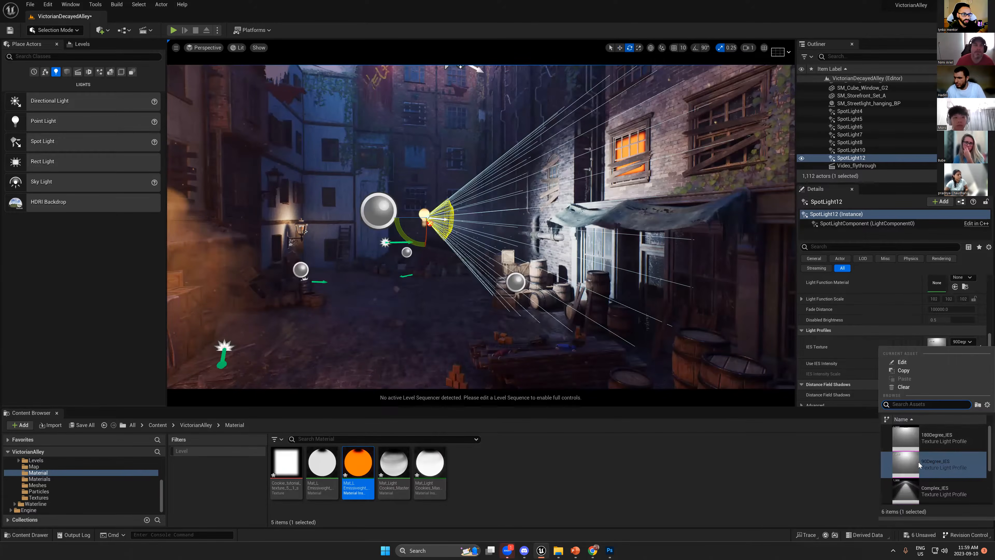
{"action": "key", "text": "ctrl+z"}
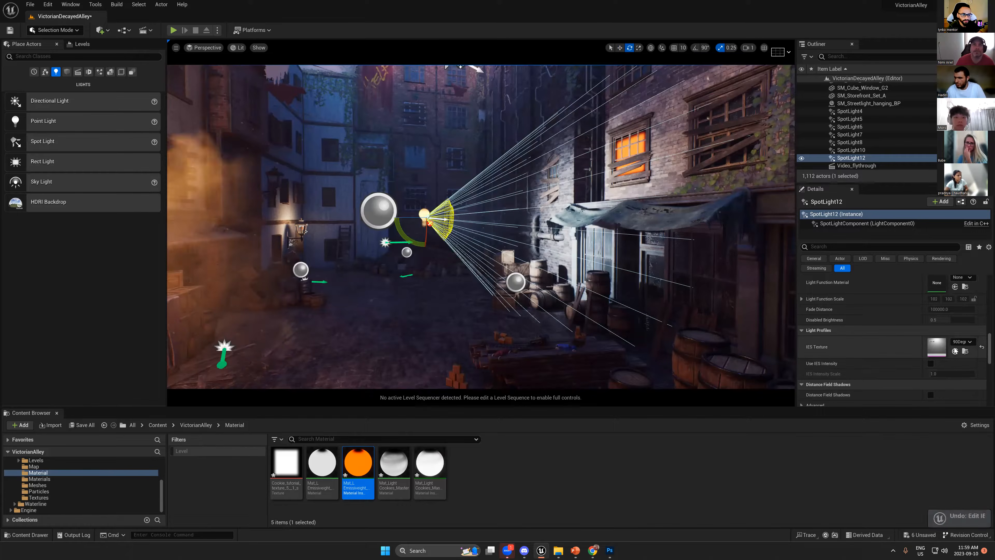
{"action": "key", "text": "f"}
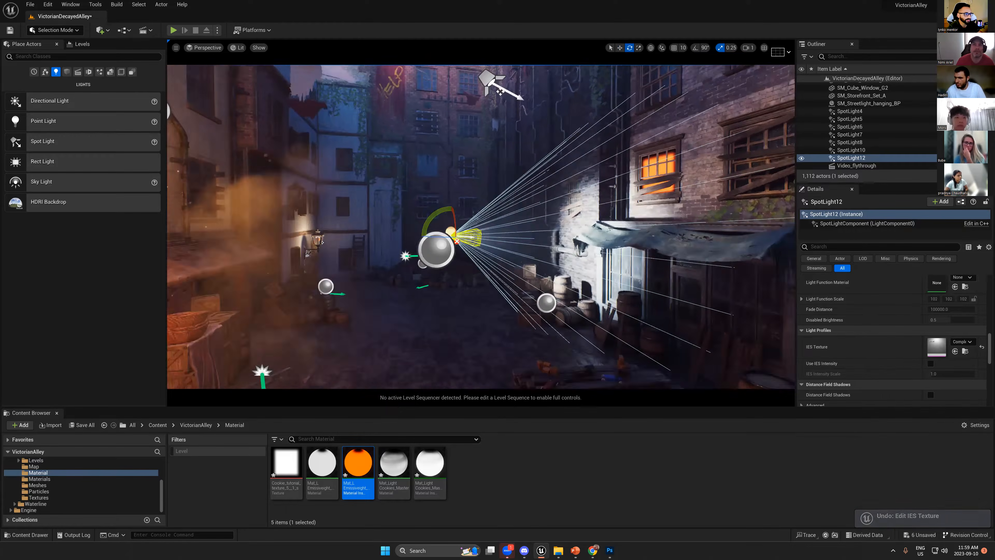
- Move the spot light closer to the wall with the lit window and rotate it to shine towards the alley's far end
{"action": "key", "text": "w"}
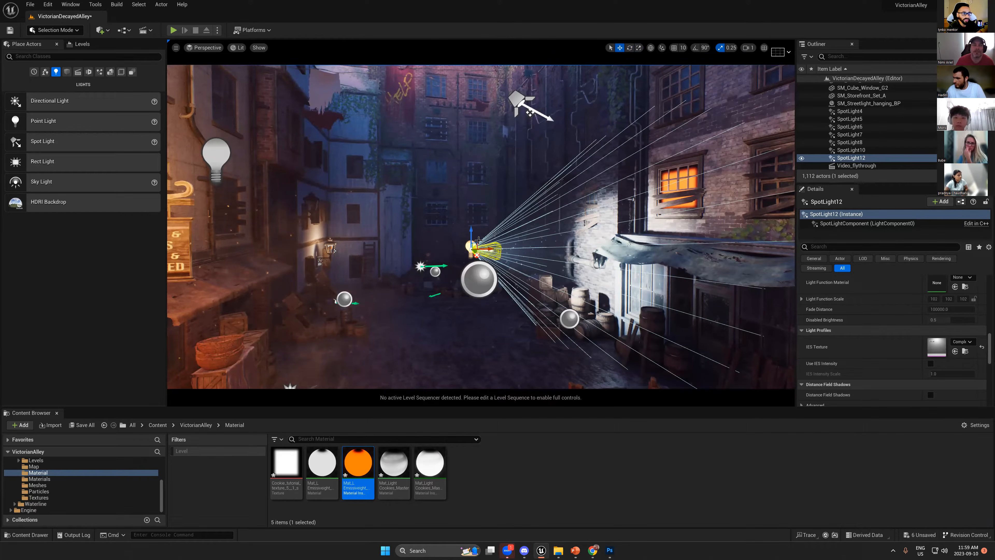
{"action": "left_click_drag", "start_coordinate": [478, 240], "coordinate": [579, 226]}
{"action": "right_click_drag", "start_coordinate": [588, 218], "coordinate": [582, 247]}
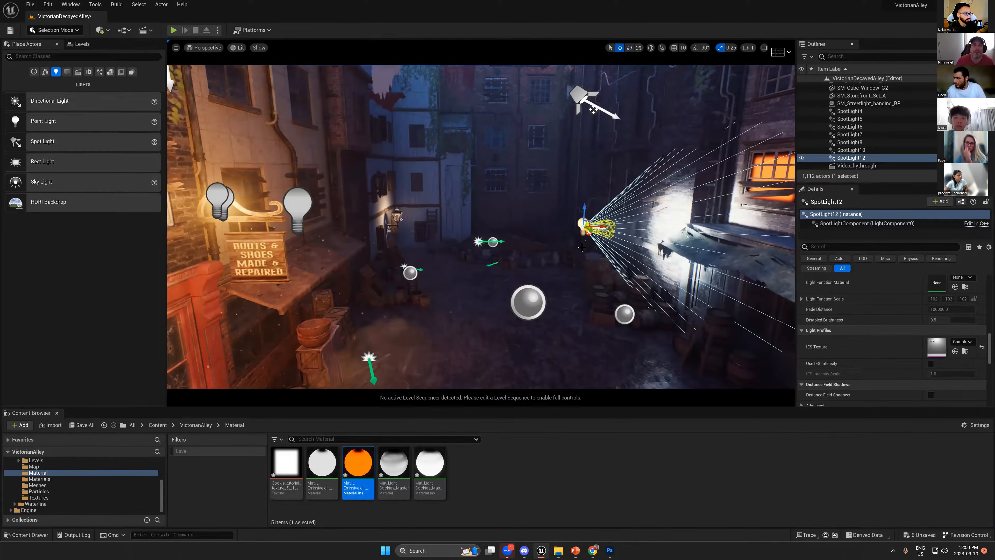
{"action": "key", "text": "e"}
{"action": "left_click_drag", "start_coordinate": [598, 232], "coordinate": [589, 225]}
- Lower the spot light close to the alley floor, then delete it
{"action": "key", "text": "r"}
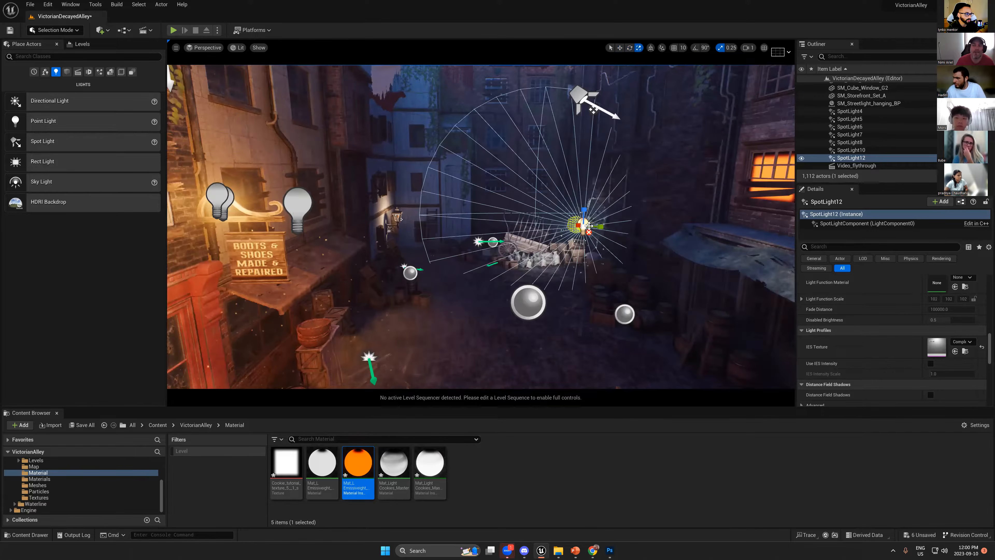
{"action": "key", "text": "w"}
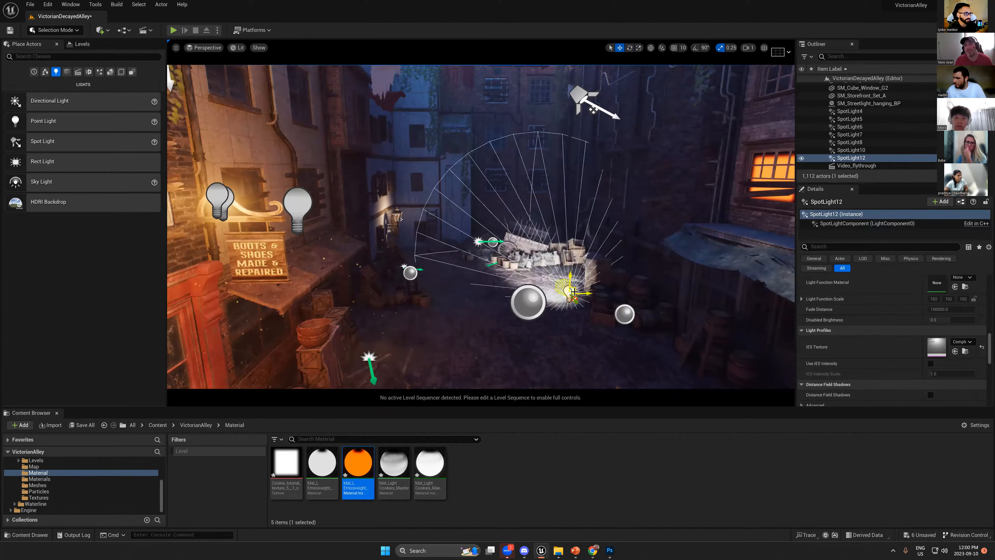
{"action": "key", "text": "Delete"}
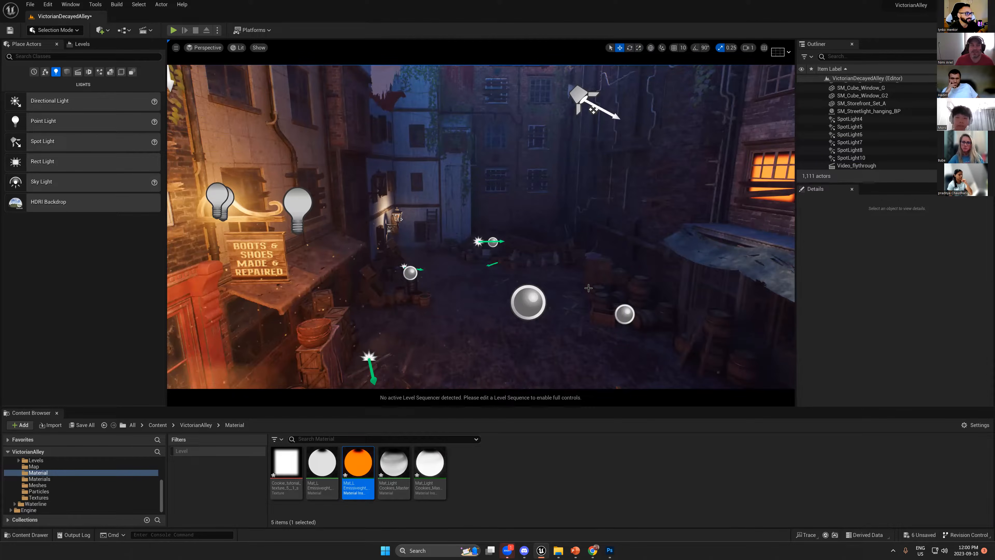
- Hide the editor icons with game view, back out to an overview of the whole alley and save the level
{"action": "middle_click_drag", "start_coordinate": [278, 293], "coordinate": [275, 234]}
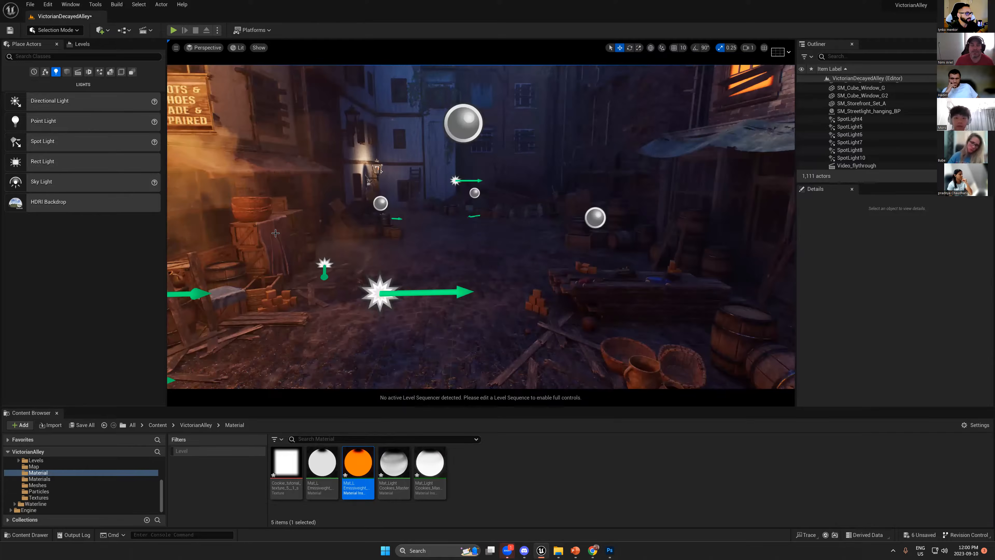
{"action": "key", "text": "g"}
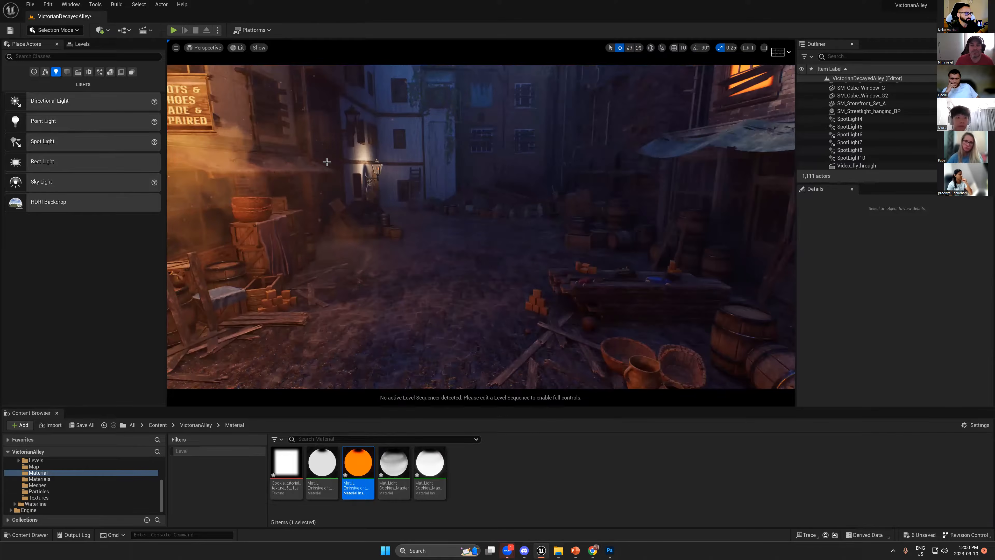
{"action": "key", "text": "g"}
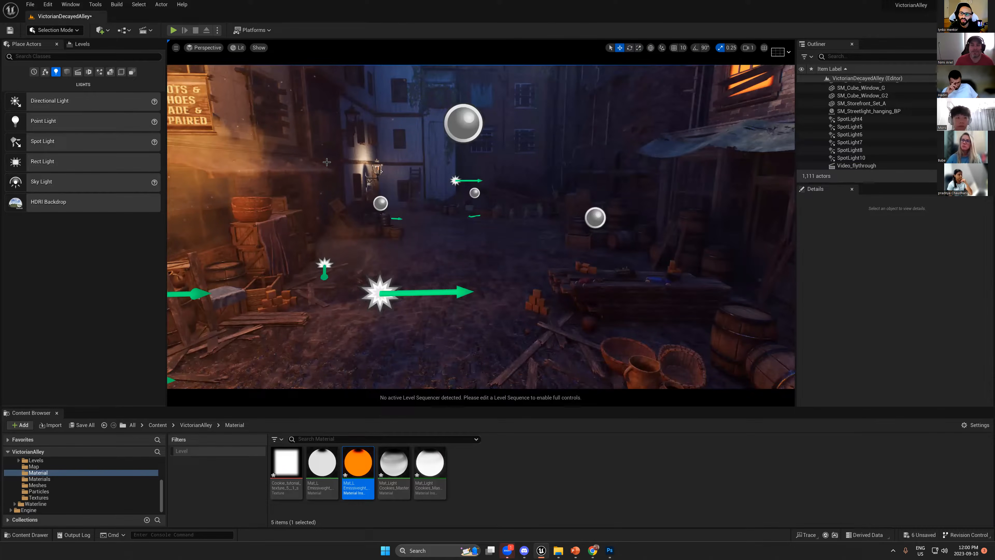
{"action": "key", "text": "g"}
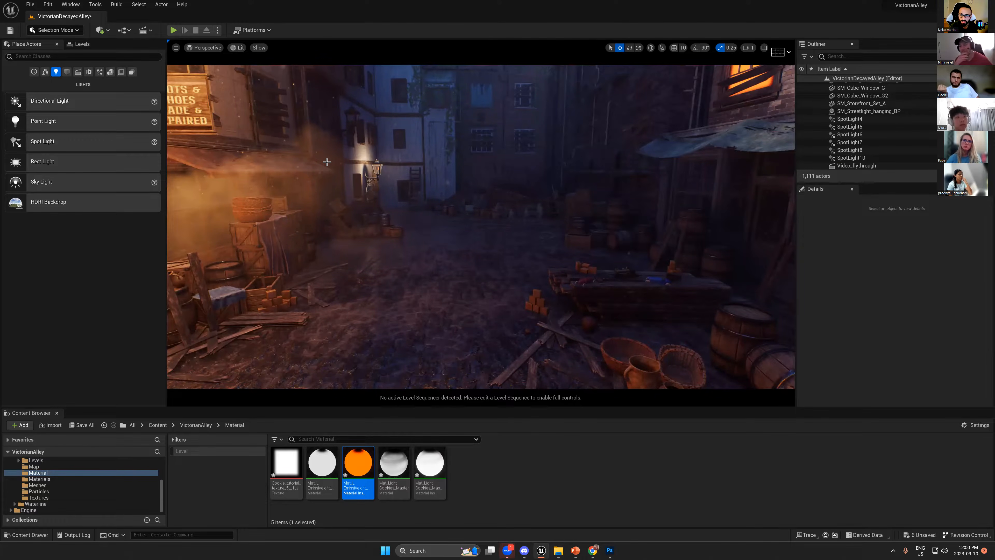
{"action": "scroll", "coordinate": [551, 196], "scroll_direction": "down", "scroll_amount": 5}
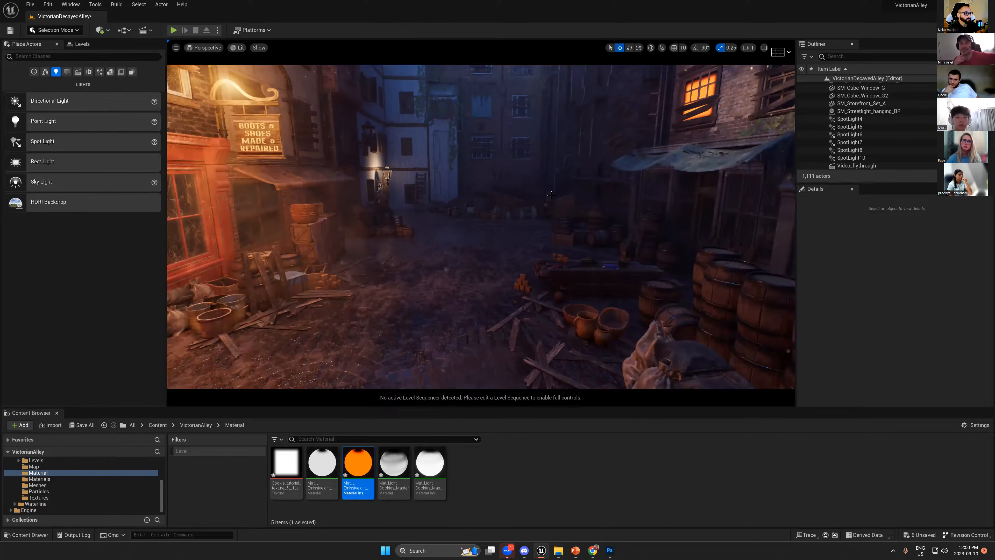
{"action": "scroll", "coordinate": [555, 246], "scroll_direction": "down", "scroll_amount": 5}
{"action": "scroll", "coordinate": [555, 245], "scroll_direction": "down", "scroll_amount": 8}
{"action": "key", "text": "ctrl+s"}
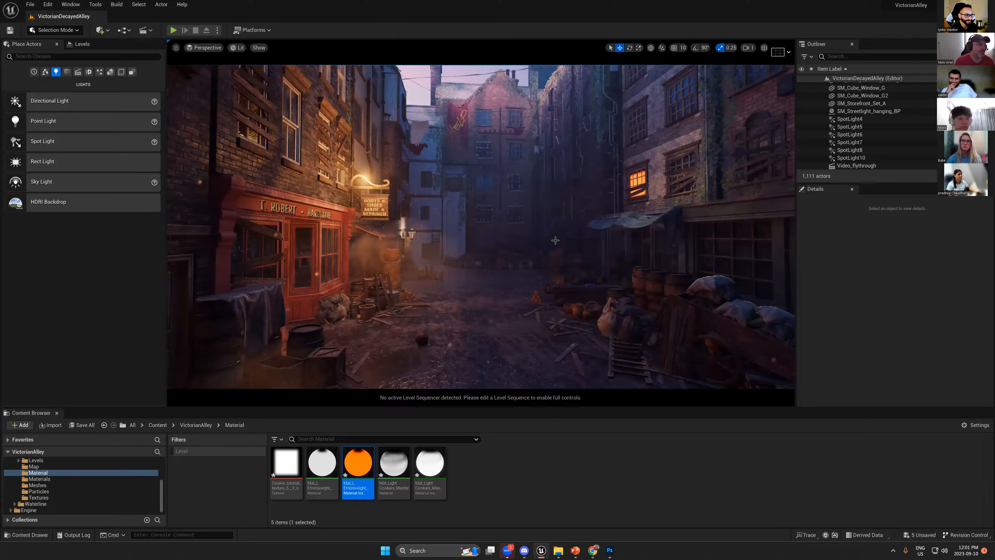
- Select the glowing window plane and compare the alley with the editor icons shown and hidden
{"action": "left_click", "coordinate": [635, 182]}
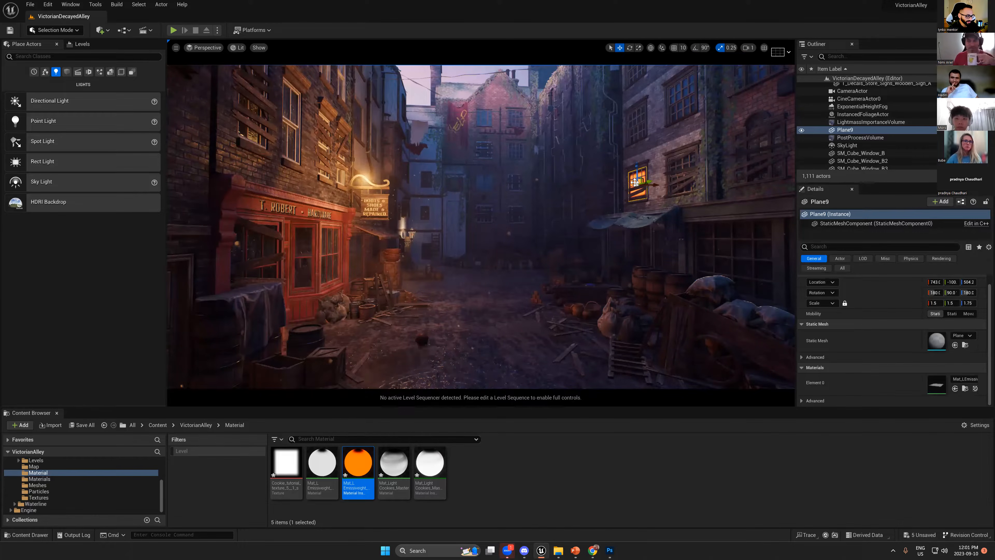
{"action": "right_click_drag", "start_coordinate": [611, 217], "coordinate": [612, 218]}
{"action": "key", "text": "g"}
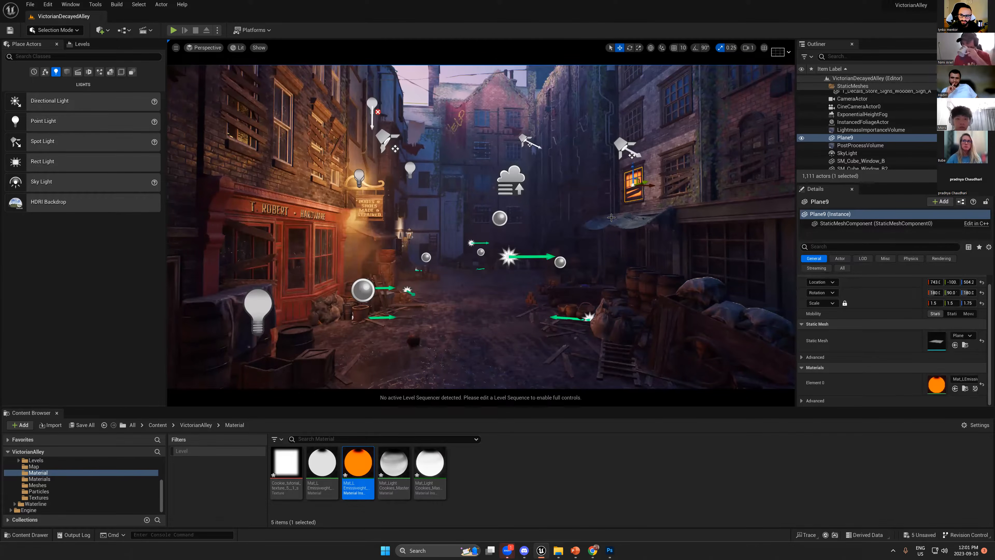
{"action": "key", "text": "g"}
{"action": "key", "text": "g"}
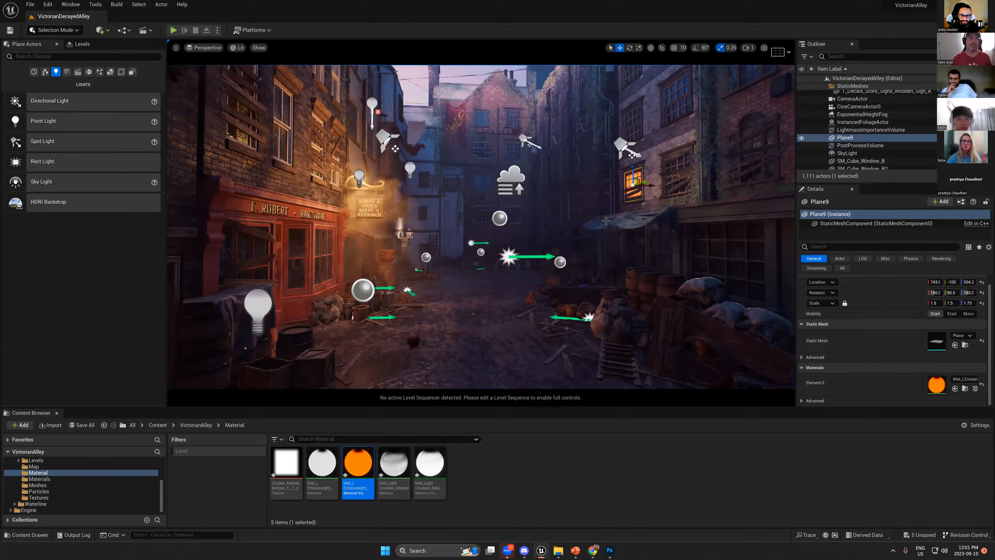
{"action": "key", "text": "g"}
{"action": "key", "text": "g"}
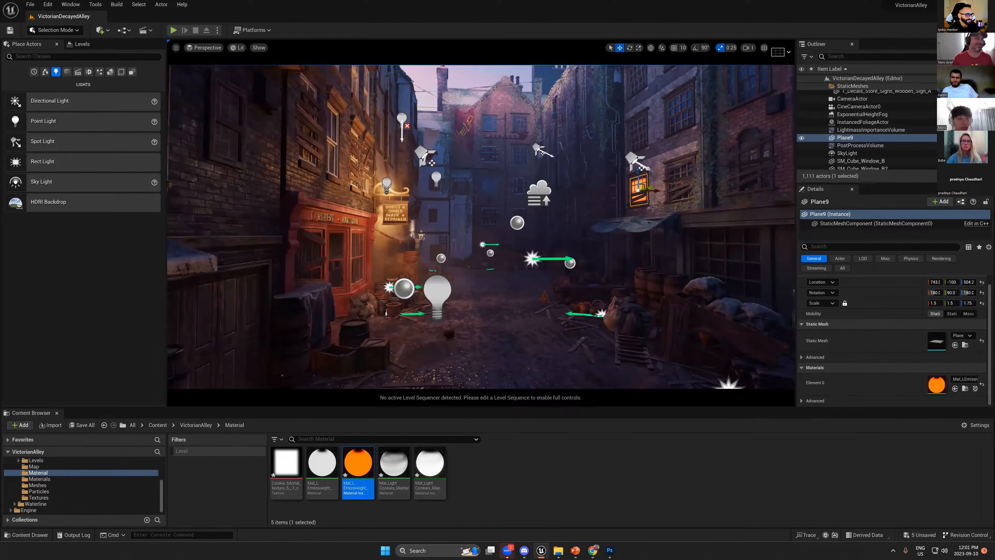
- Enlarge the outliner, collapse its Particles folder and hide the editor icons again with game view
{"action": "left_click_drag", "start_coordinate": [837, 184], "coordinate": [837, 210]}
{"action": "scroll", "coordinate": [862, 137], "scroll_direction": "up", "scroll_amount": 5}
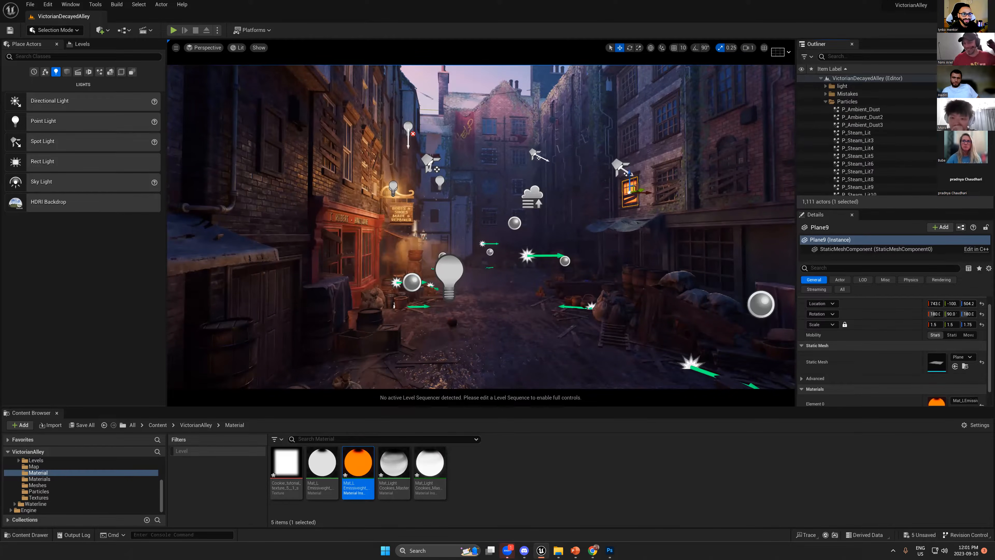
{"action": "left_click", "coordinate": [826, 101]}
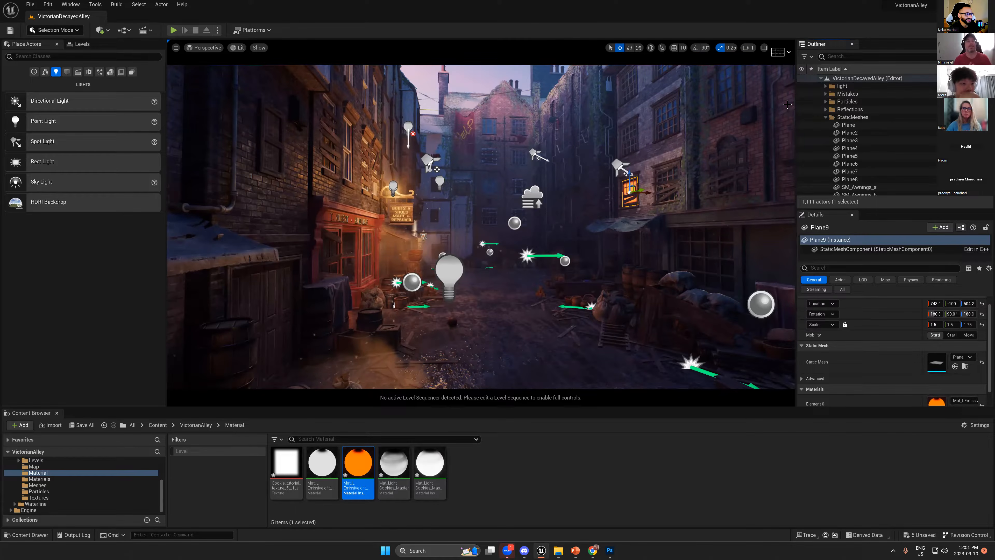
{"action": "key", "text": "g"}
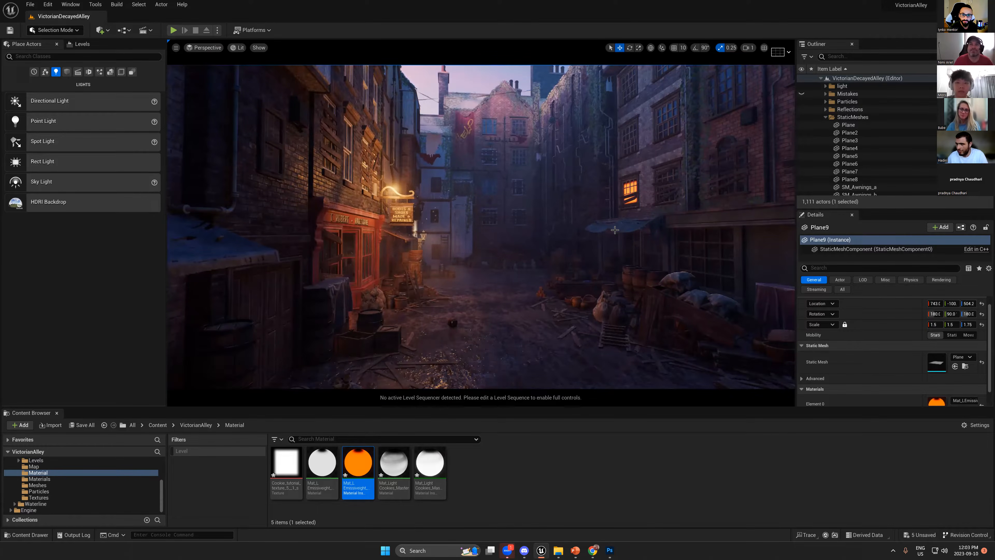
{"action": "key", "text": "XF86AudioRaiseVolume"}
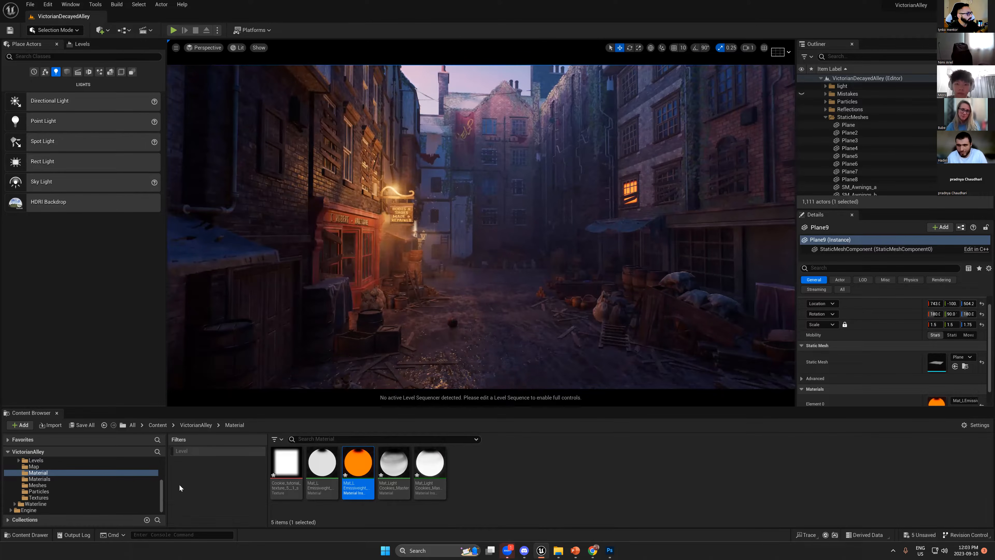
- Look through VictorianAlley's Blueprint folder and its Light_Props subfolder, and return to the Blueprint folder
{"action": "left_click", "coordinate": [193, 426]}
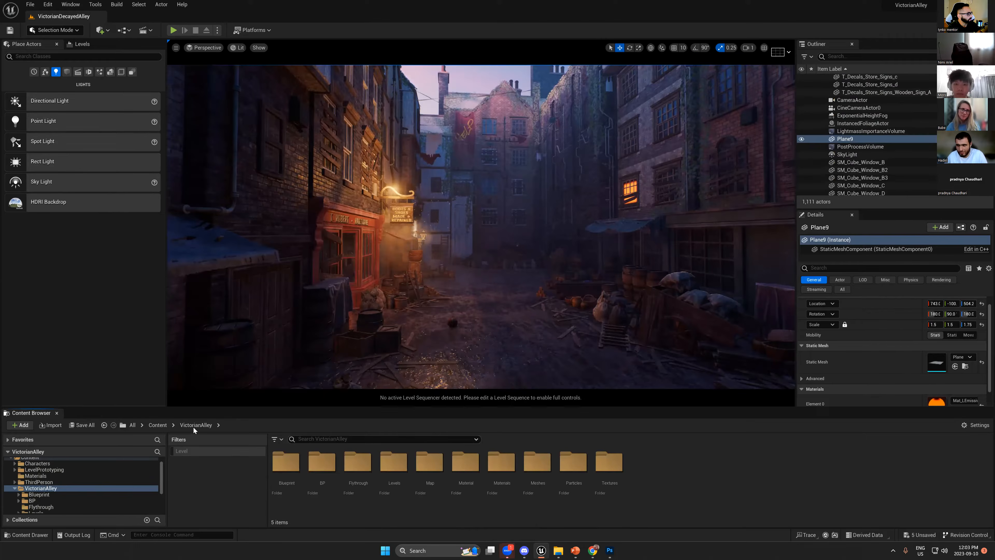
{"action": "double_click", "coordinate": [285, 465]}
{"action": "double_click", "coordinate": [285, 465]}
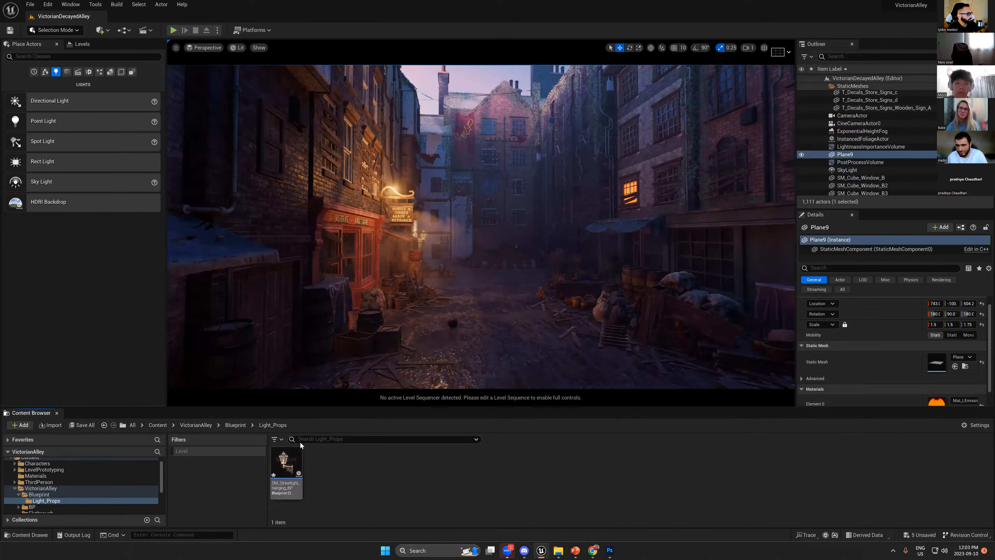
{"action": "left_click", "coordinate": [234, 425]}
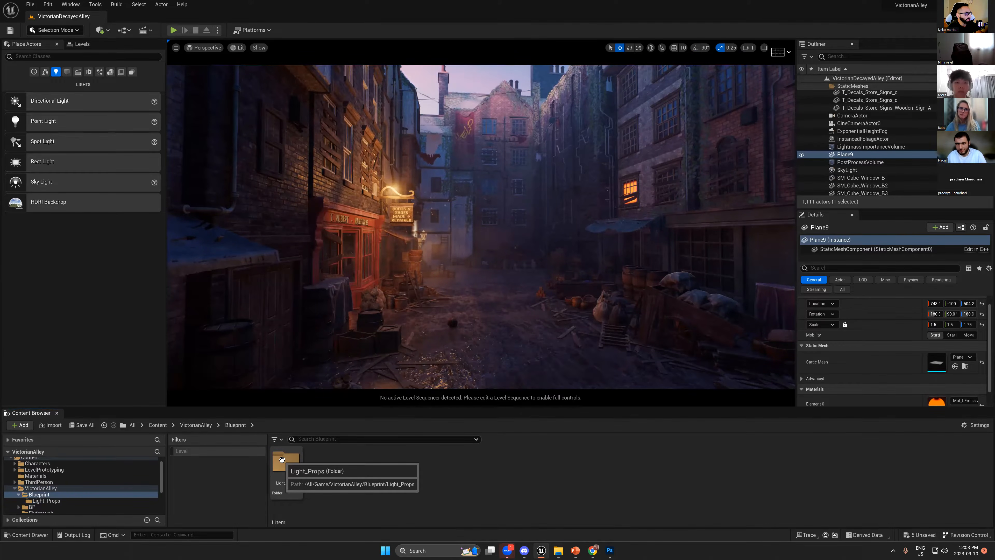
- Show the Migrate option for the Light_Props folder without running it
{"action": "right_click", "coordinate": [284, 467]}
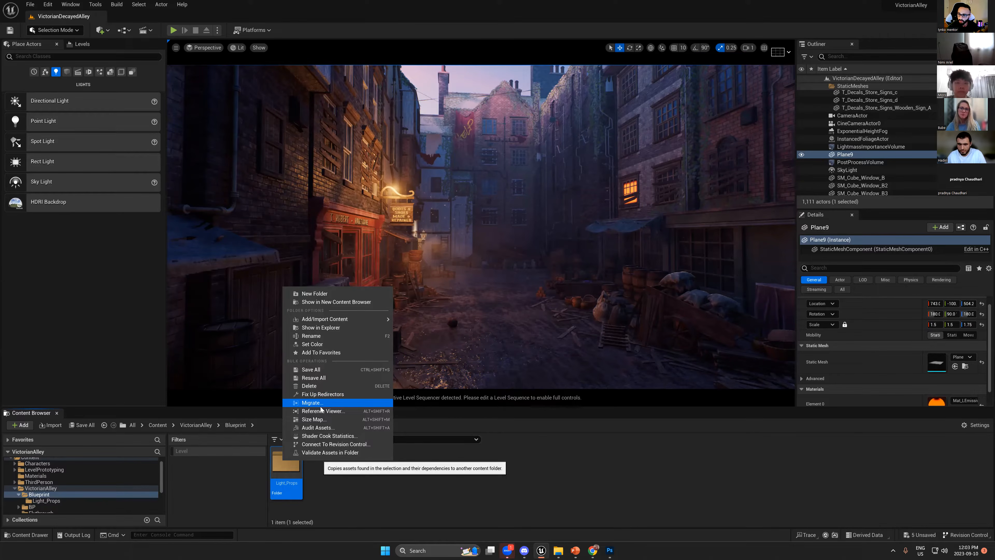
{"action": "left_click", "coordinate": [372, 482]}
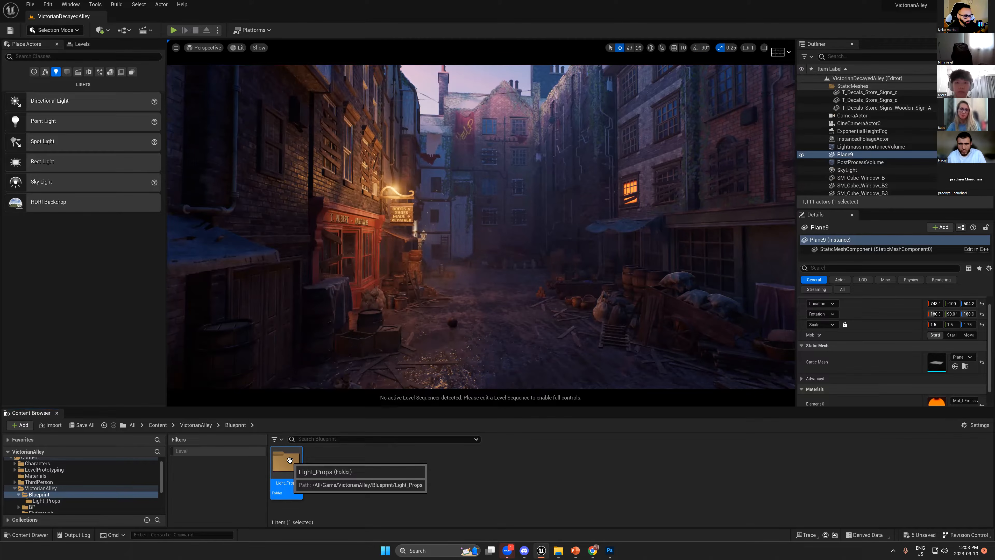
{"action": "right_click", "coordinate": [290, 463]}
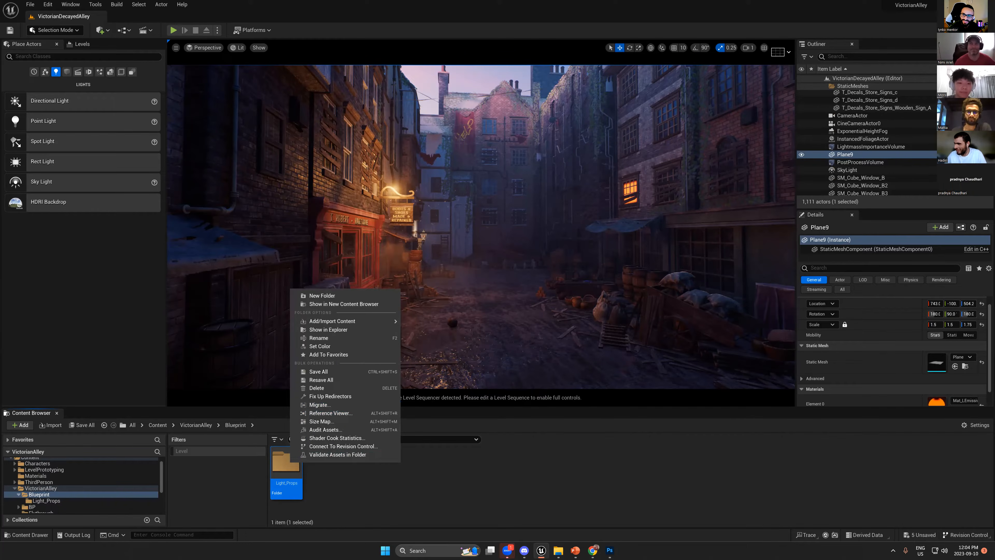
{"action": "key", "text": "Escape"}
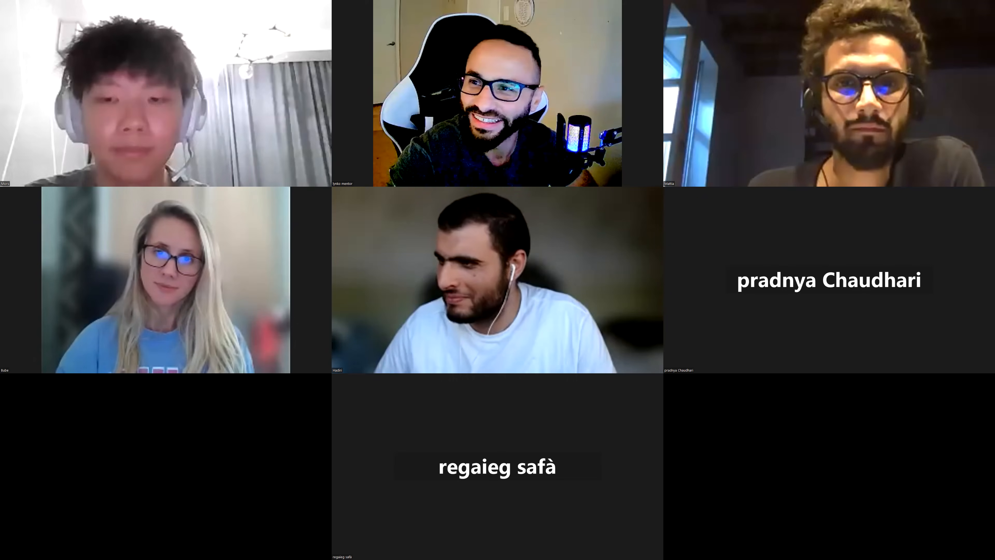